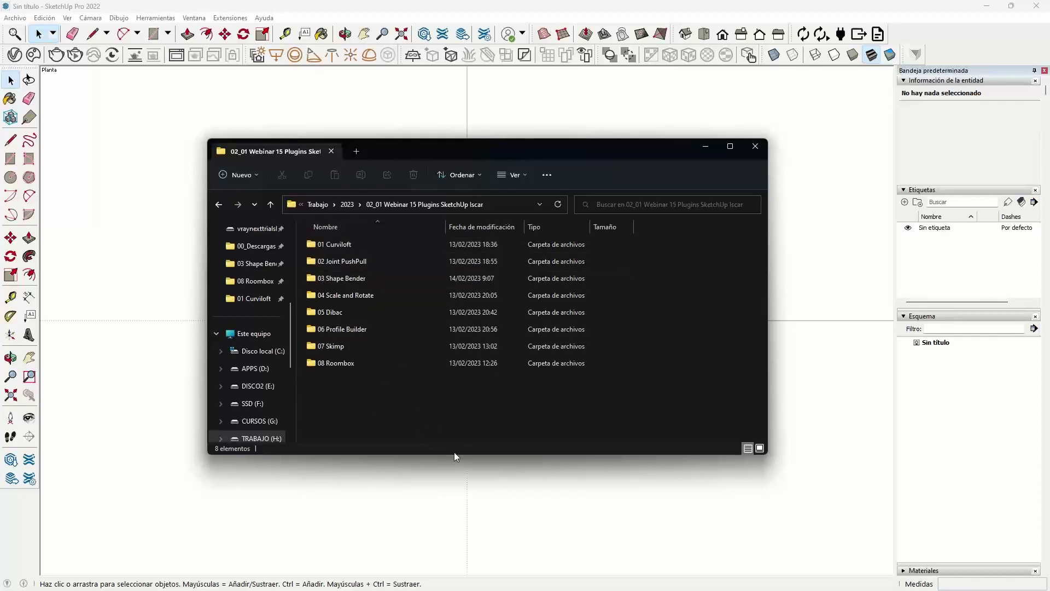
Drag the 02_01 Webinar File Explorer window off-screen to reveal the Íscar website.
left_click_drag(439, 158, 0, 170)
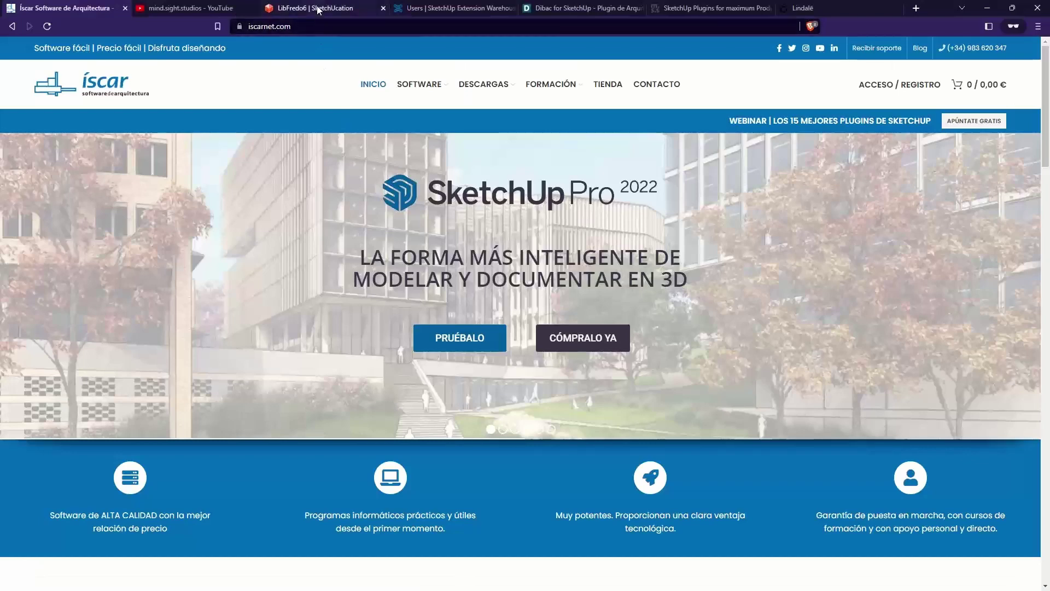
Read through the LibFredo6 SketchUcation page's overview and requirements, then return to SketchUp.
left_click(310, 8)
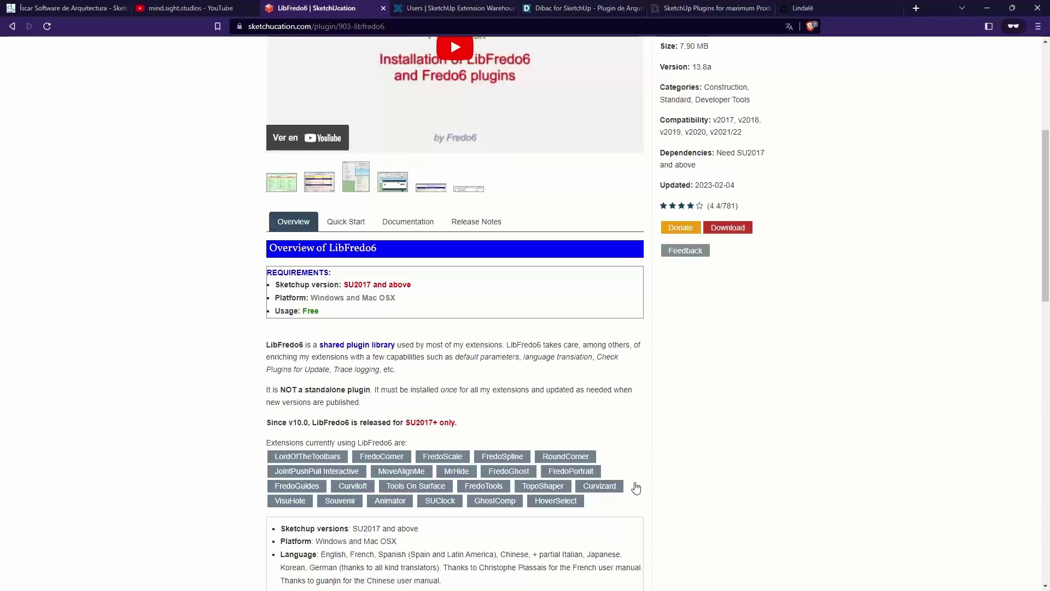
scroll(689, 490, "up", 5)
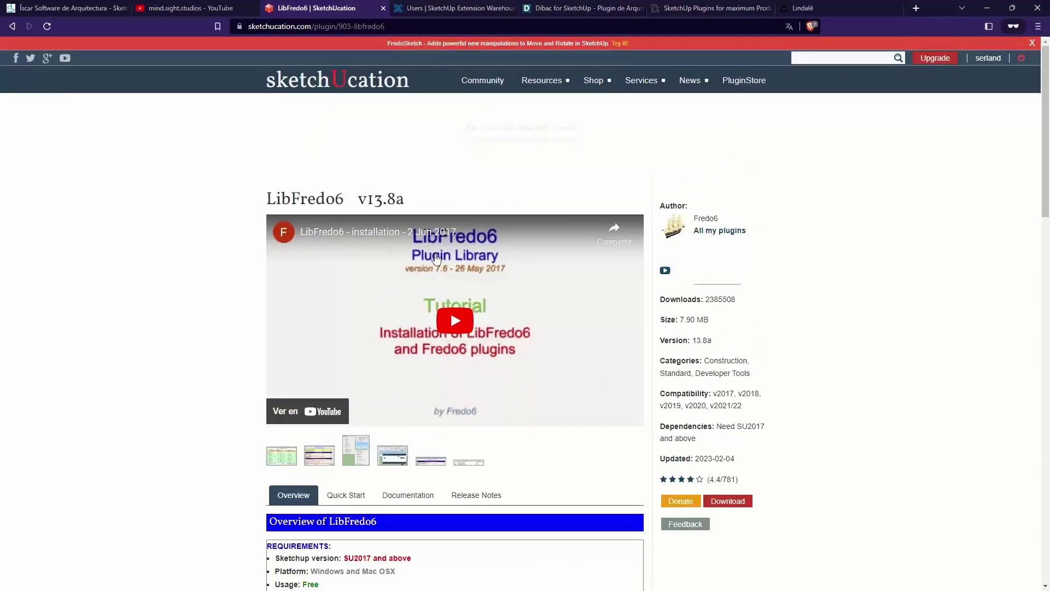
scroll(668, 403, "down", 1)
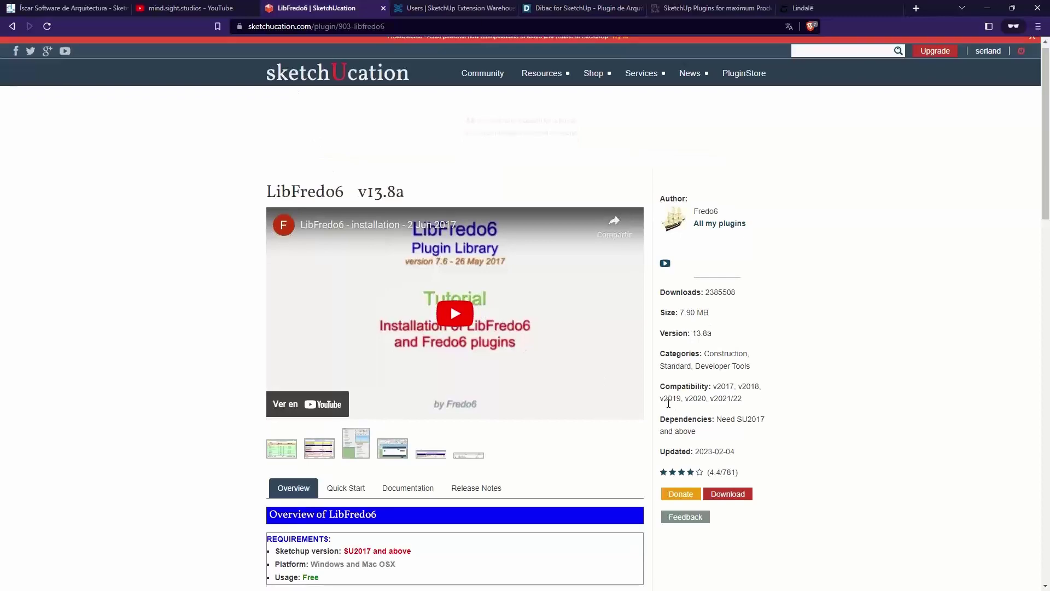
scroll(668, 403, "down", 1)
scroll(308, 150, "up", 1)
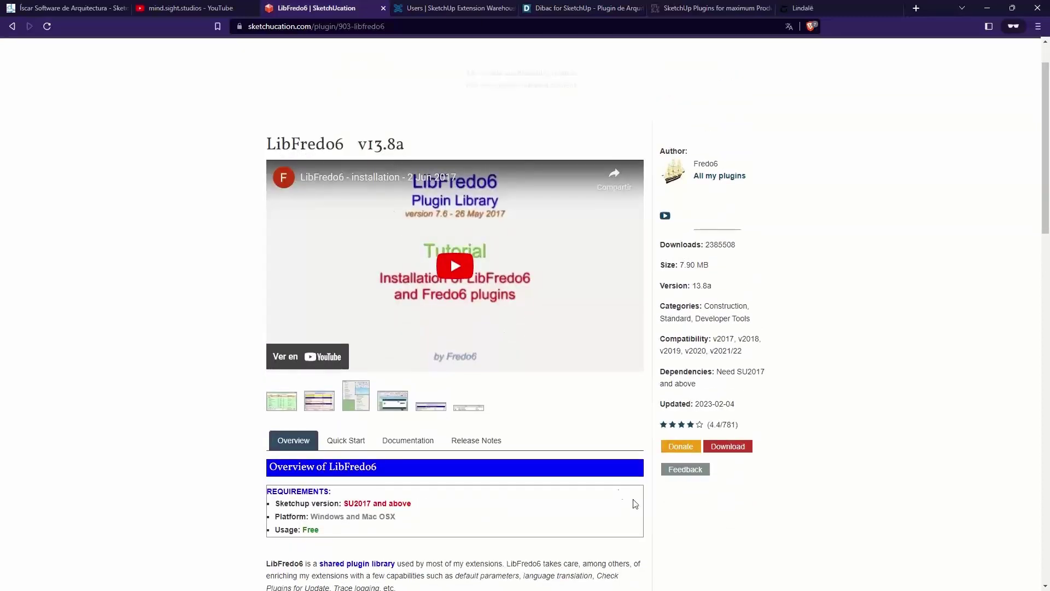
scroll(609, 392, "down", 1)
scroll(609, 391, "down", 3)
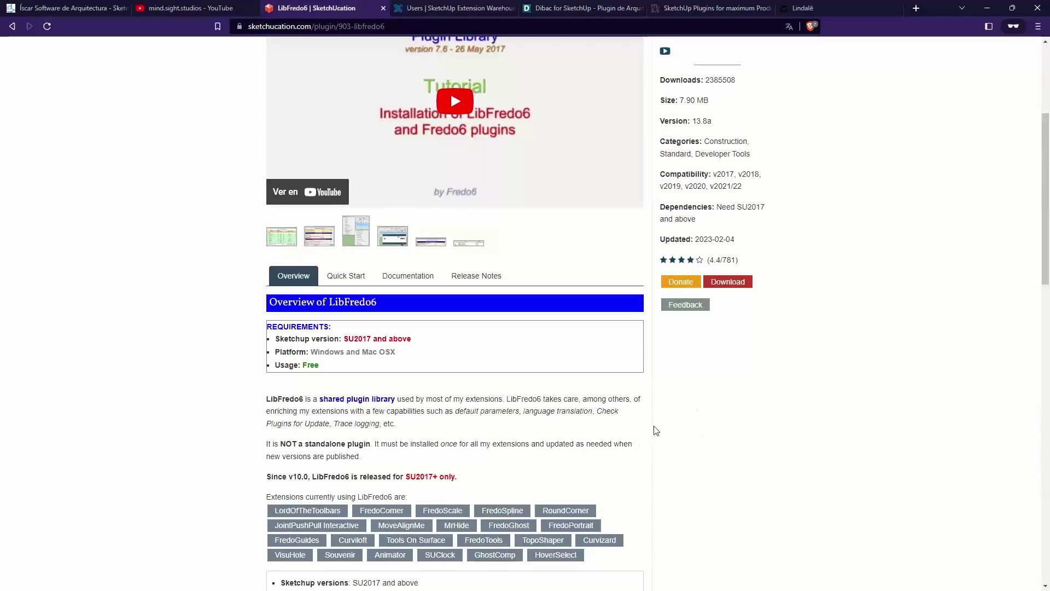
scroll(657, 432, "down", 2)
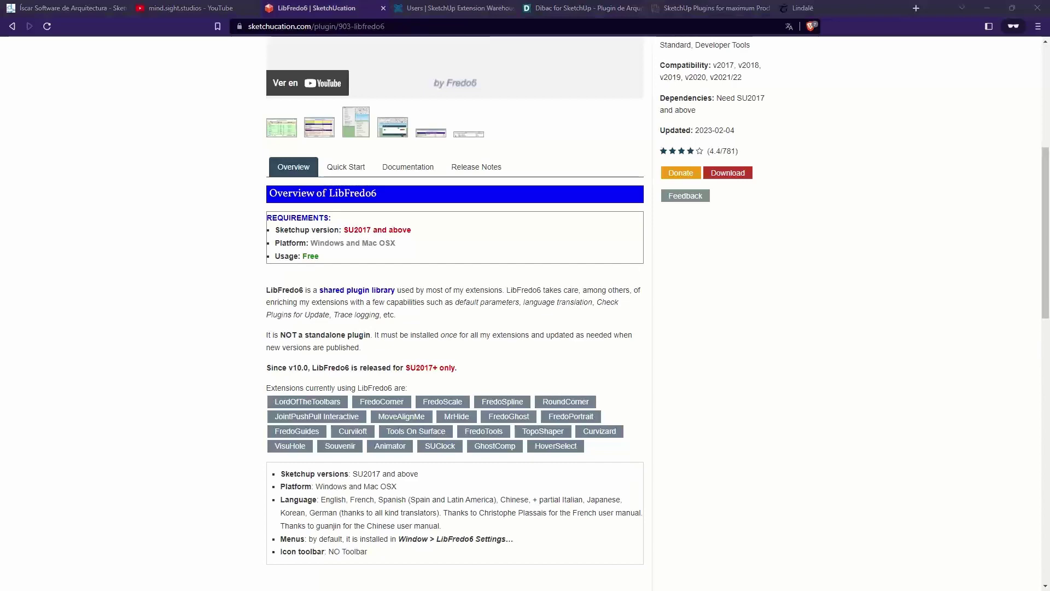
key("alt+Tab")
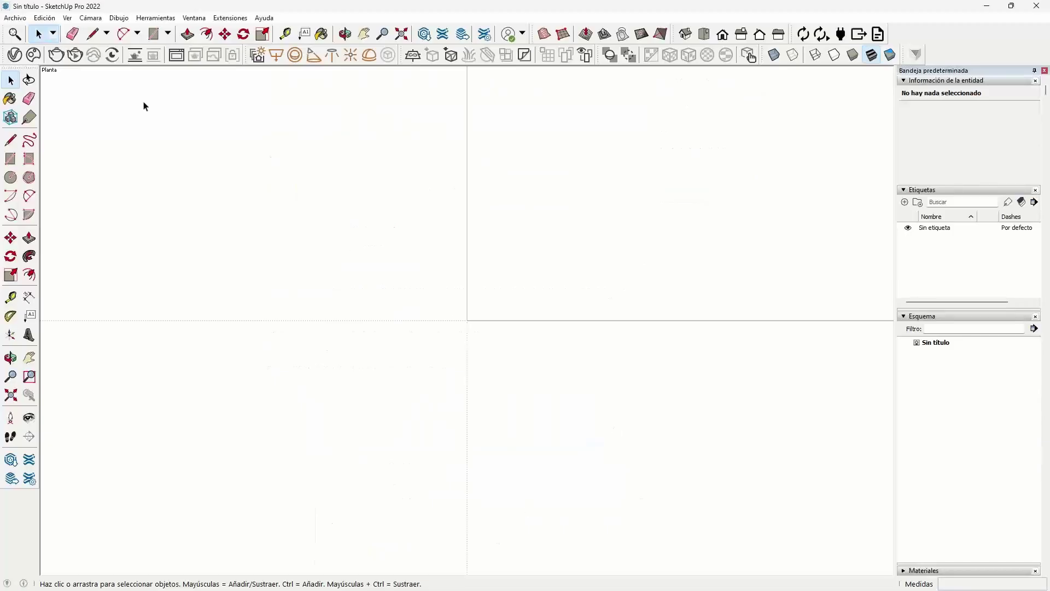
Open Ejemplo Curviloft.skp from the 01 Curviloft folder via Archivo > Abrir.
left_click(15, 18)
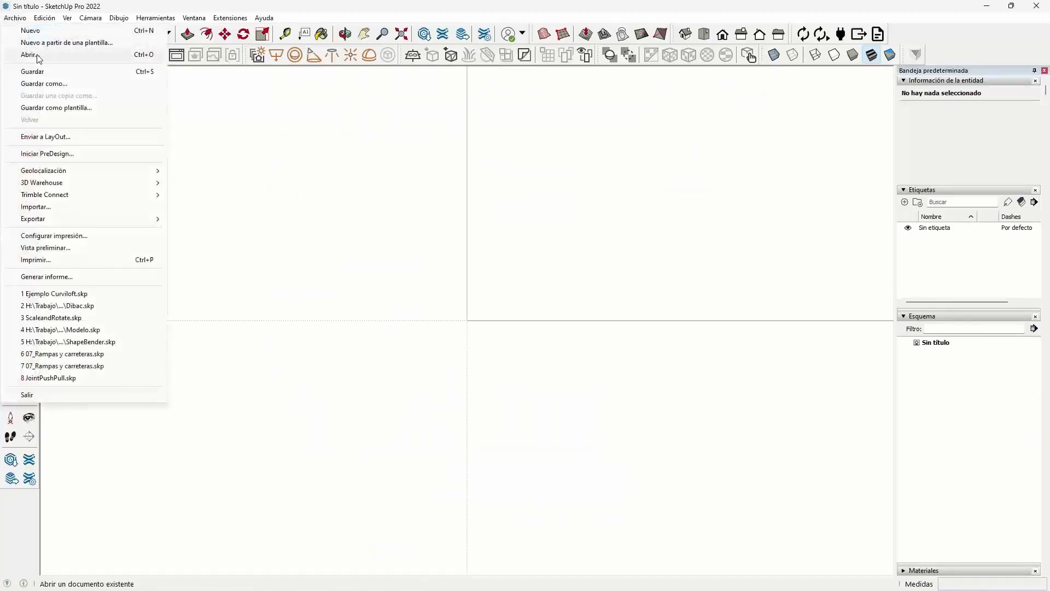
left_click(37, 56)
left_click(152, 113)
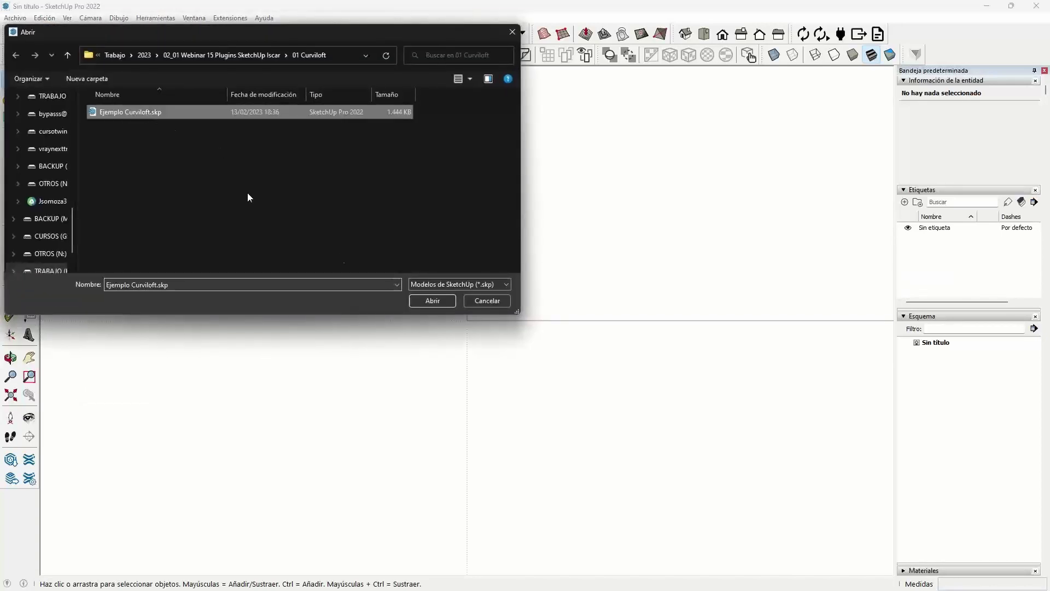
left_click(429, 302)
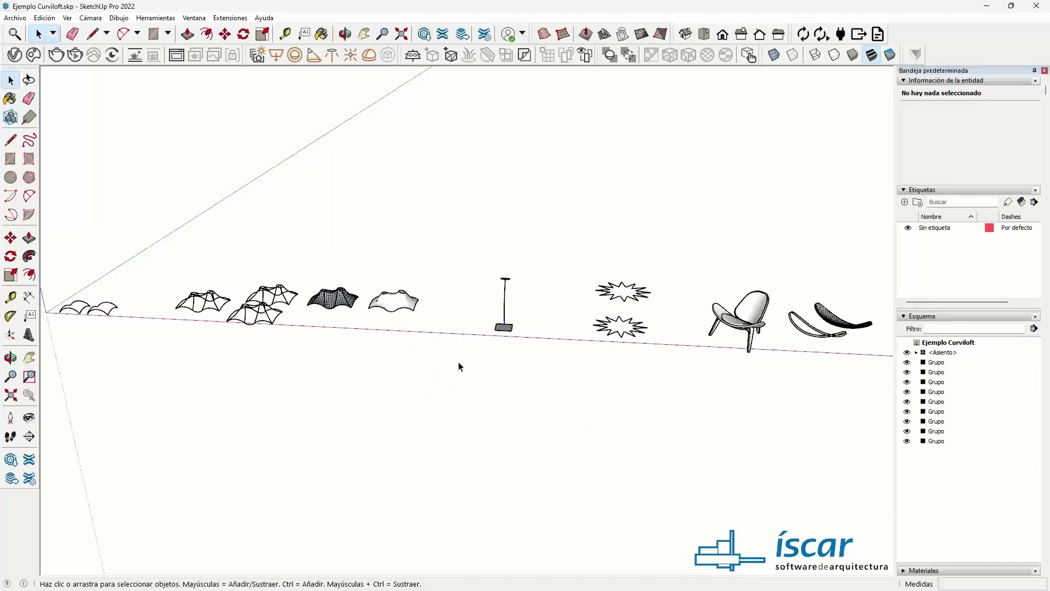
Orbit to the example shapes and turn on the Curviloft toolbar.
middle_click_drag(411, 392, 585, 441)
scroll(387, 406, "up", 2)
scroll(391, 406, "up", 1)
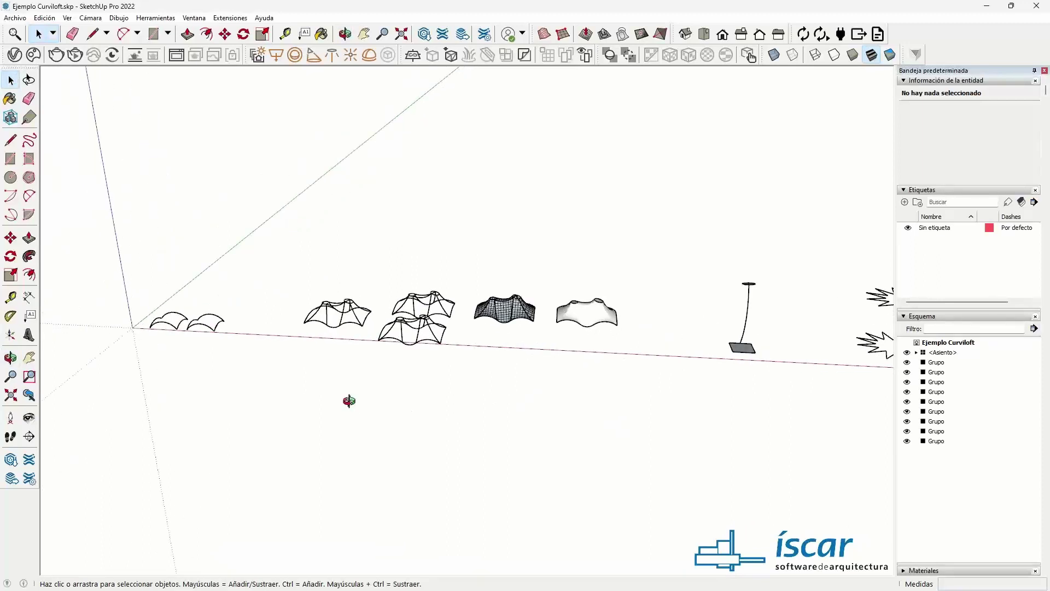
mouse_move(347, 403)
middle_mouse_down()
mouse_move(549, 399)
mouse_move(259, 410)
mouse_move(448, 378)
middle_mouse_up()
right_click(905, 41)
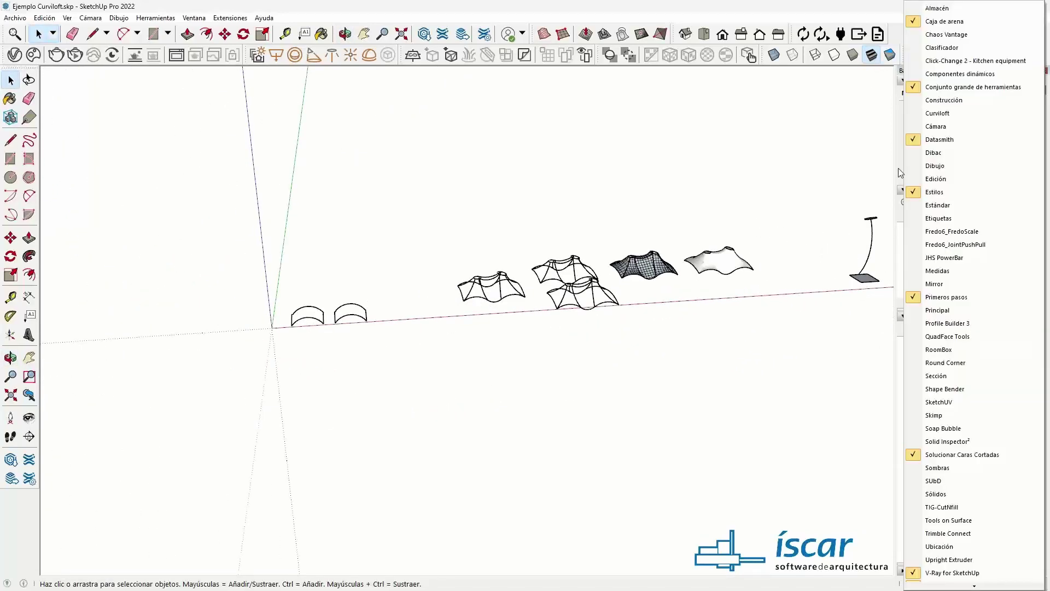
left_click(938, 115)
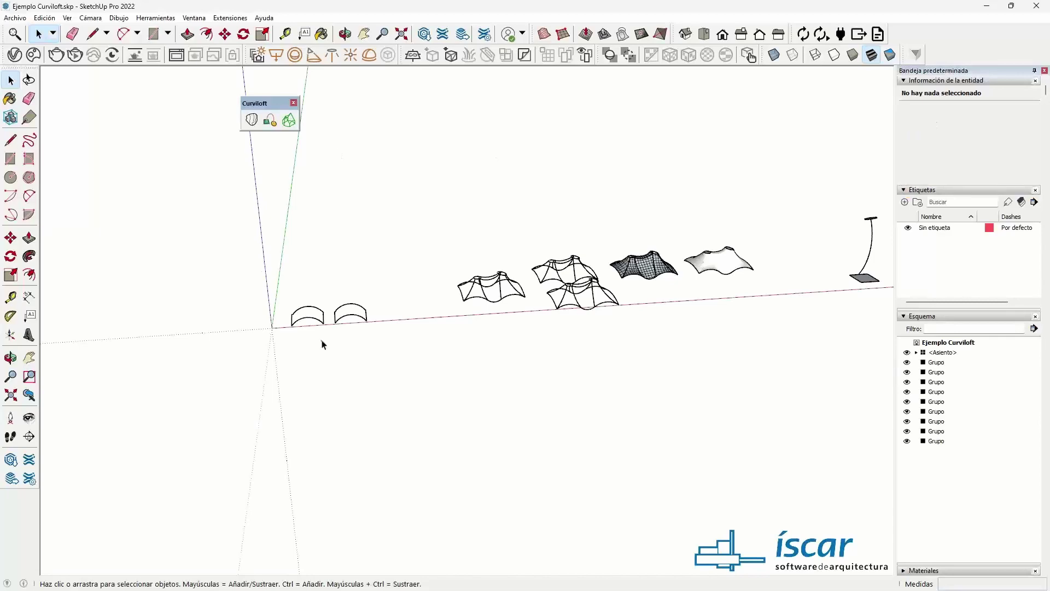
Zoom in and window-select the right arch's outline curves.
mouse_move(322, 344)
middle_mouse_down()
mouse_move(363, 363)
mouse_move(339, 306)
middle_mouse_up()
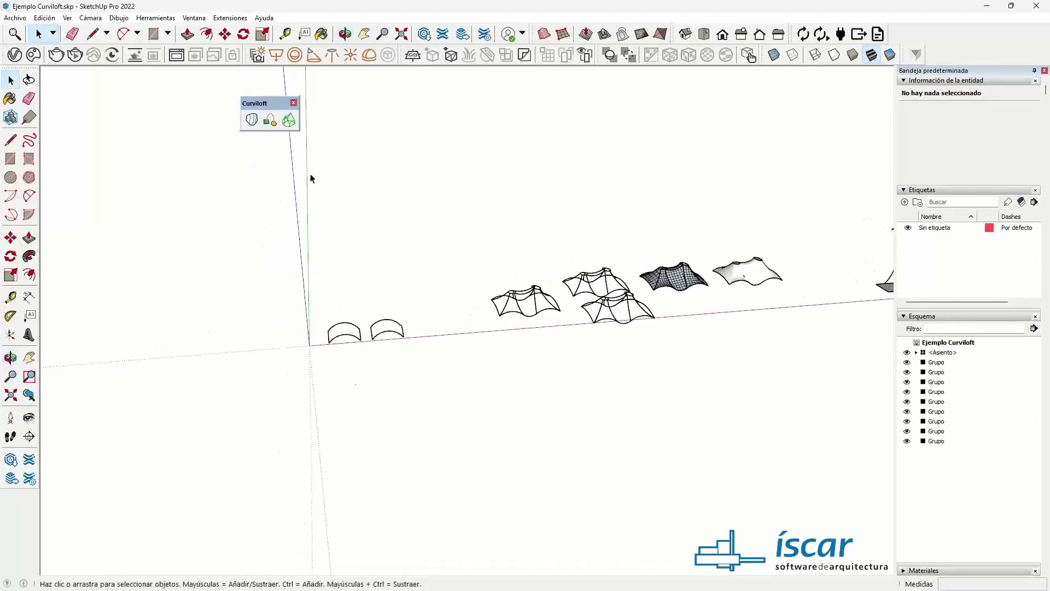
scroll(350, 336, "up", 2)
scroll(427, 347, "up", 2)
scroll(336, 335, "up", 2)
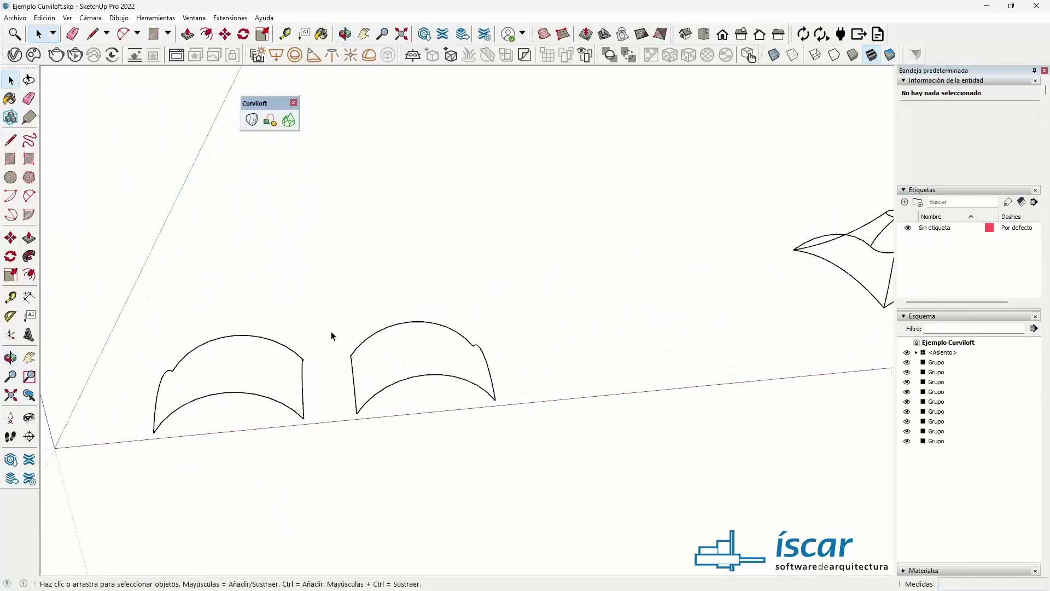
left_click_drag(352, 316, 496, 428)
mouse_move(468, 462)
middle_mouse_down()
mouse_move(656, 469)
mouse_move(377, 448)
mouse_move(579, 448)
mouse_move(537, 457)
middle_mouse_up()
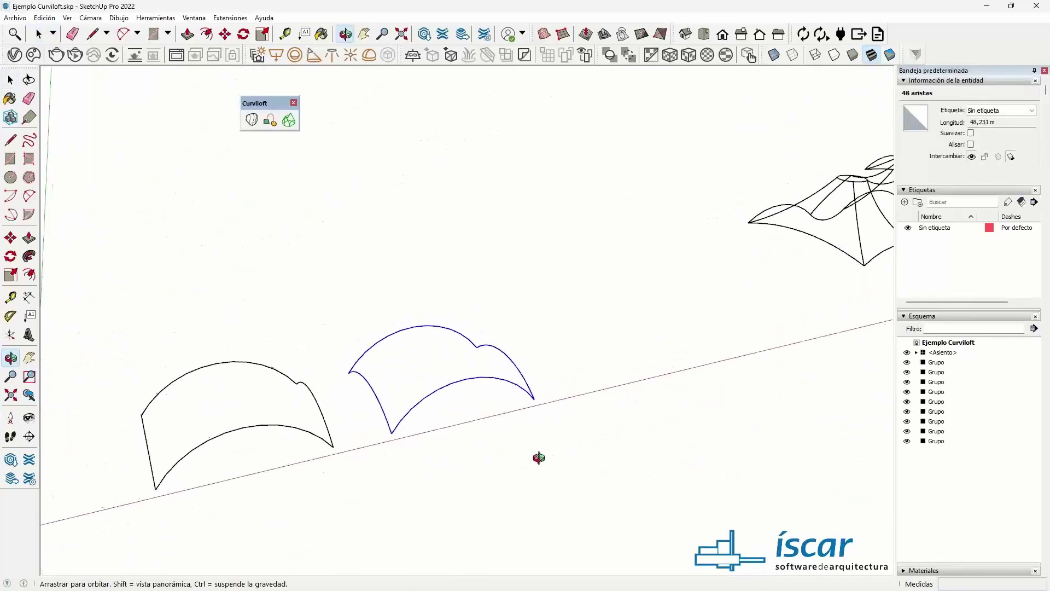
Skin the right arch contours with Curviloft, accept the surface, and orbit to inspect it.
left_click(290, 121)
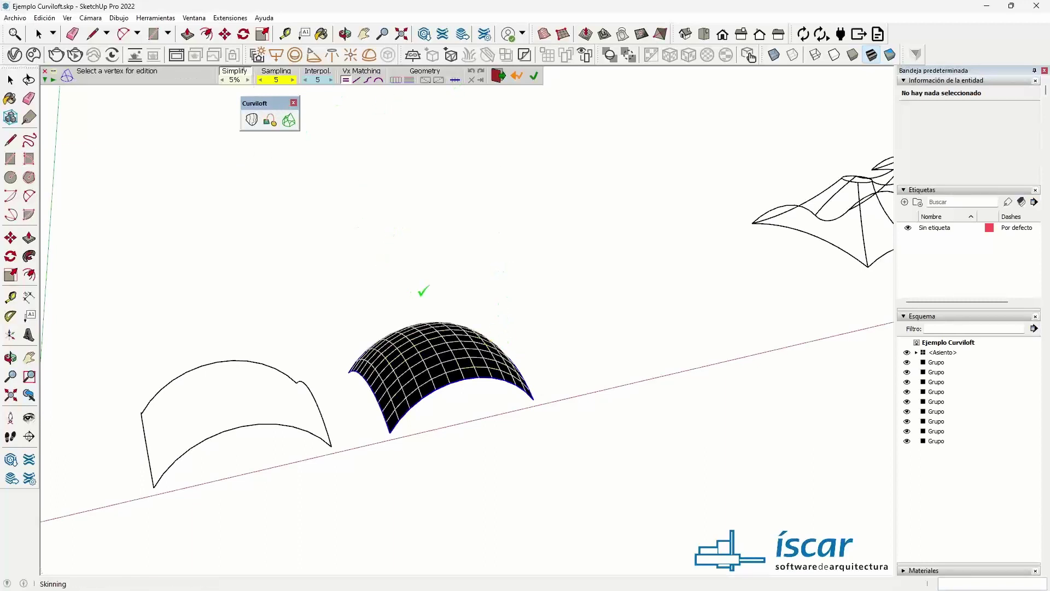
left_click(509, 244)
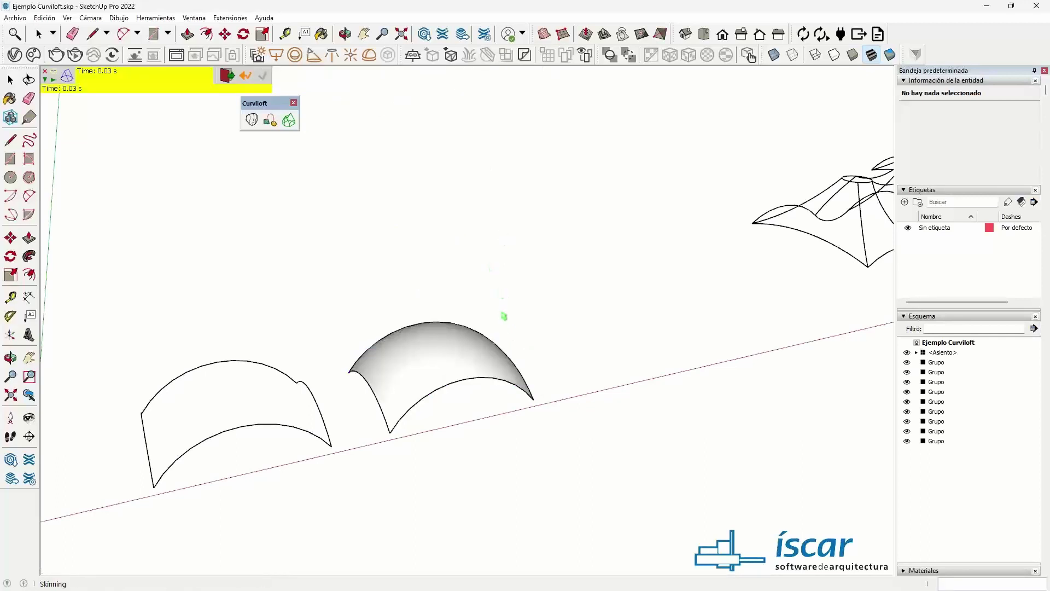
mouse_move(535, 331)
middle_mouse_down()
mouse_move(373, 343)
mouse_move(300, 364)
mouse_move(436, 375)
middle_mouse_up()
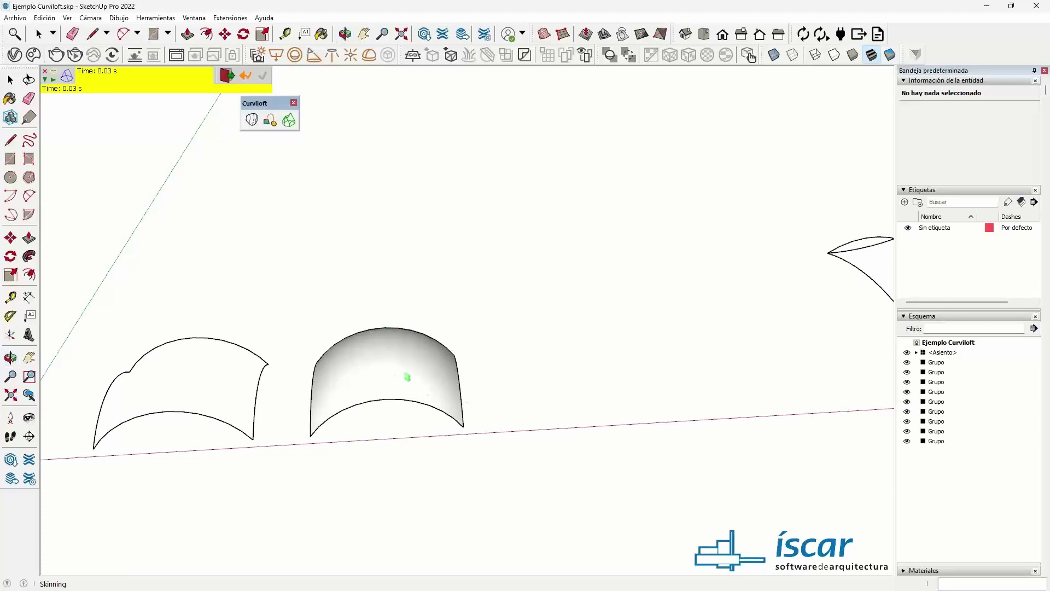
mouse_move(500, 399)
middle_mouse_down()
mouse_move(609, 351)
mouse_move(424, 356)
mouse_move(395, 343)
middle_mouse_up()
scroll(241, 315, "down", 2)
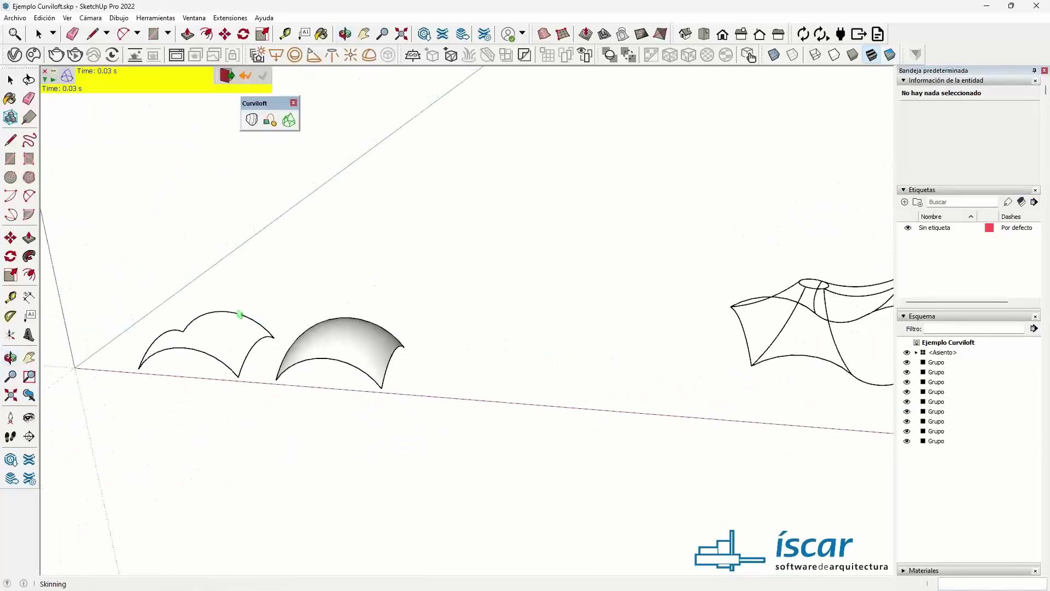
scroll(235, 285, "down", 3)
mouse_move(449, 363)
middle_mouse_down()
mouse_move(317, 329)
mouse_move(242, 340)
mouse_move(363, 368)
mouse_move(313, 361)
mouse_move(354, 368)
middle_mouse_up()
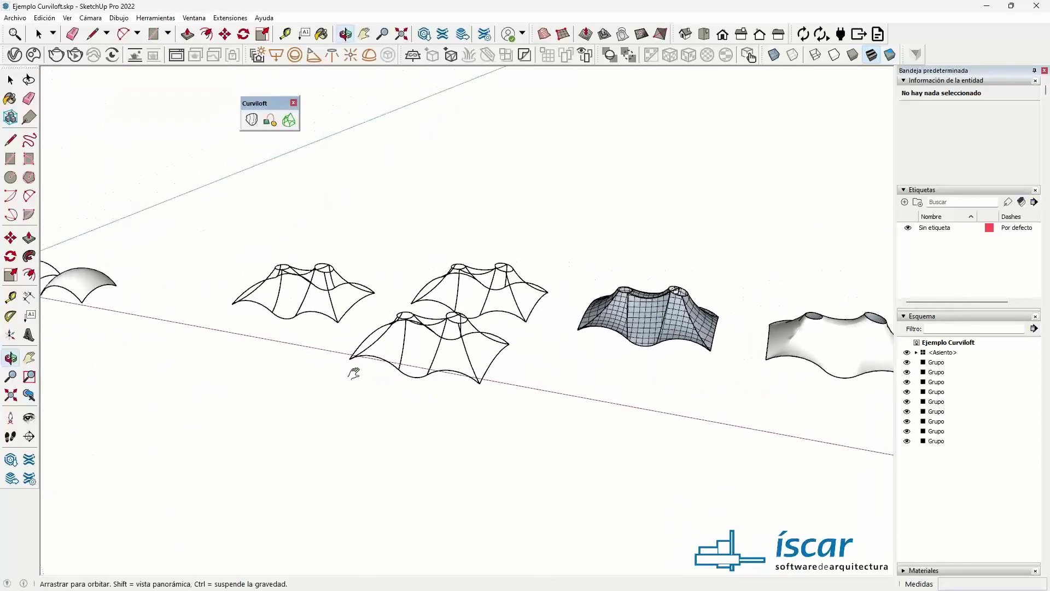
left_click(289, 120)
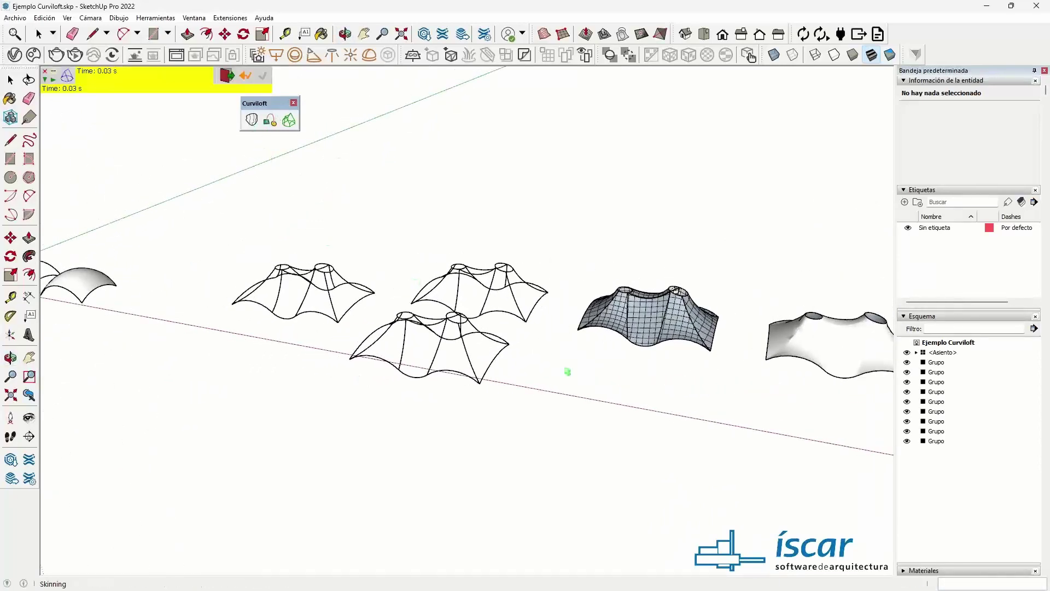
mouse_move(355, 316)
middle_mouse_down()
mouse_move(414, 358)
mouse_move(485, 377)
mouse_move(495, 399)
middle_mouse_up()
scroll(660, 321, "up", 2)
scroll(672, 290, "up", 3)
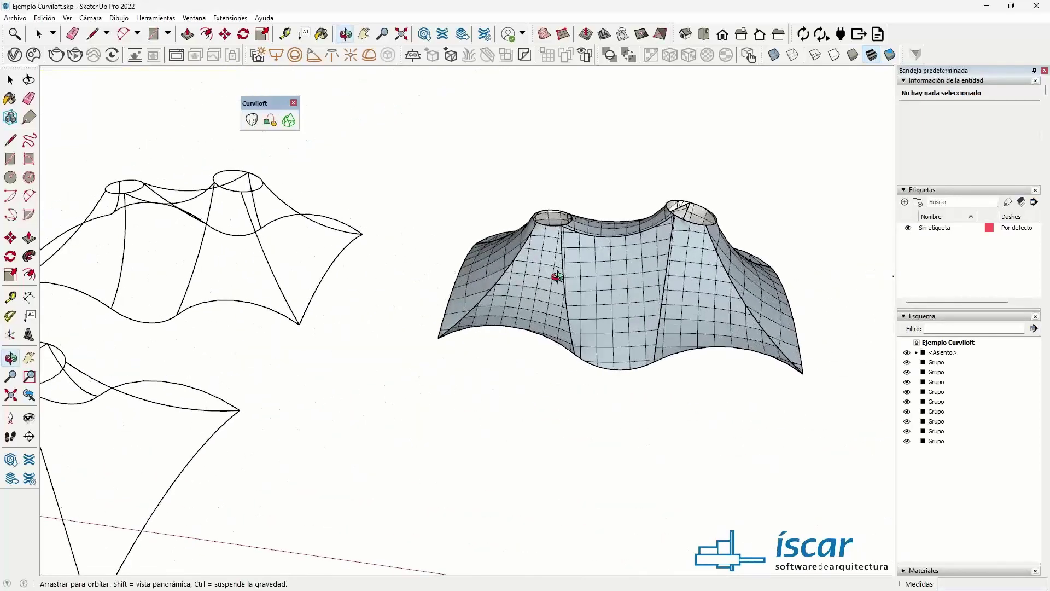
mouse_move(665, 334)
middle_mouse_down()
mouse_move(598, 328)
mouse_move(605, 307)
mouse_move(658, 319)
mouse_move(566, 301)
mouse_move(598, 304)
middle_mouse_up()
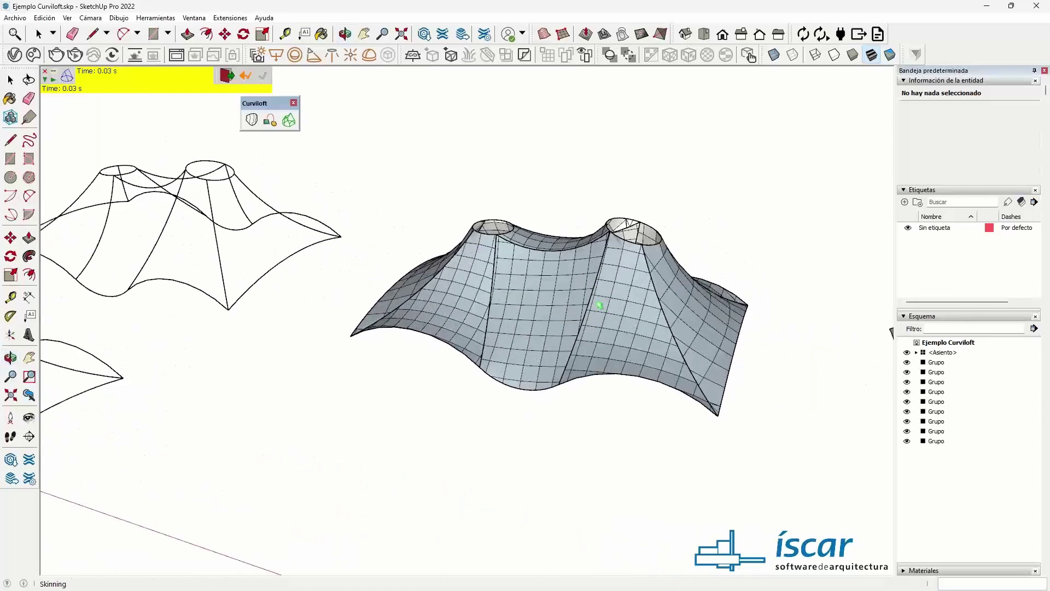
key("space")
left_click(537, 291)
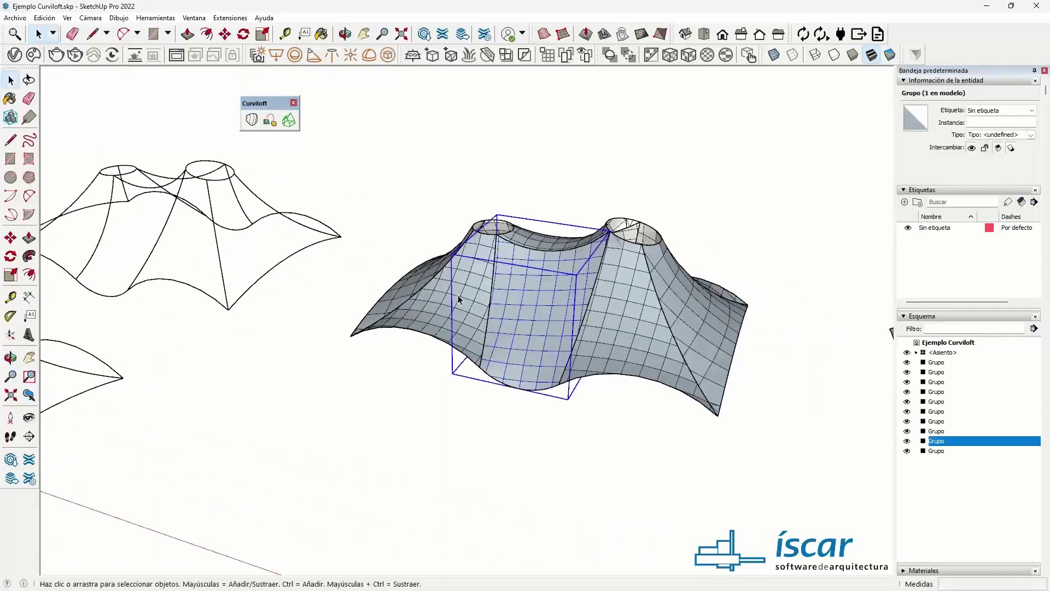
left_click(464, 300)
left_click(626, 321)
left_click(535, 313)
left_click(440, 287)
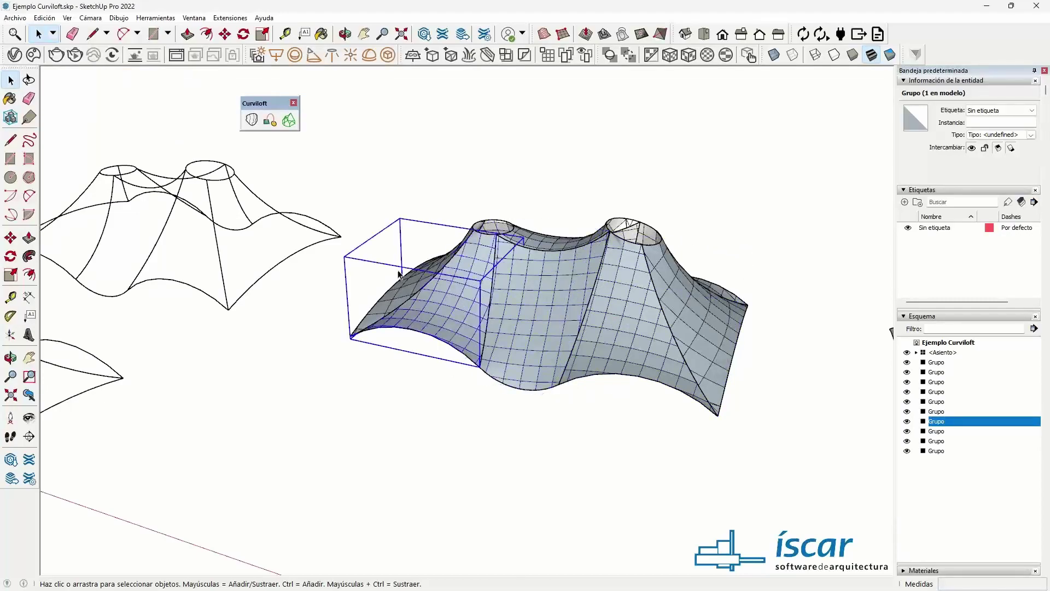
left_click(431, 277)
mouse_move(672, 320)
middle_mouse_down()
mouse_move(607, 347)
mouse_move(401, 383)
mouse_move(325, 269)
mouse_move(418, 194)
mouse_move(408, 330)
mouse_move(235, 394)
mouse_move(488, 338)
middle_mouse_up()
left_click(607, 347)
Select the bottom wireframe and skin its contours into a final surface with Enter.
left_click_drag(316, 300, 604, 499)
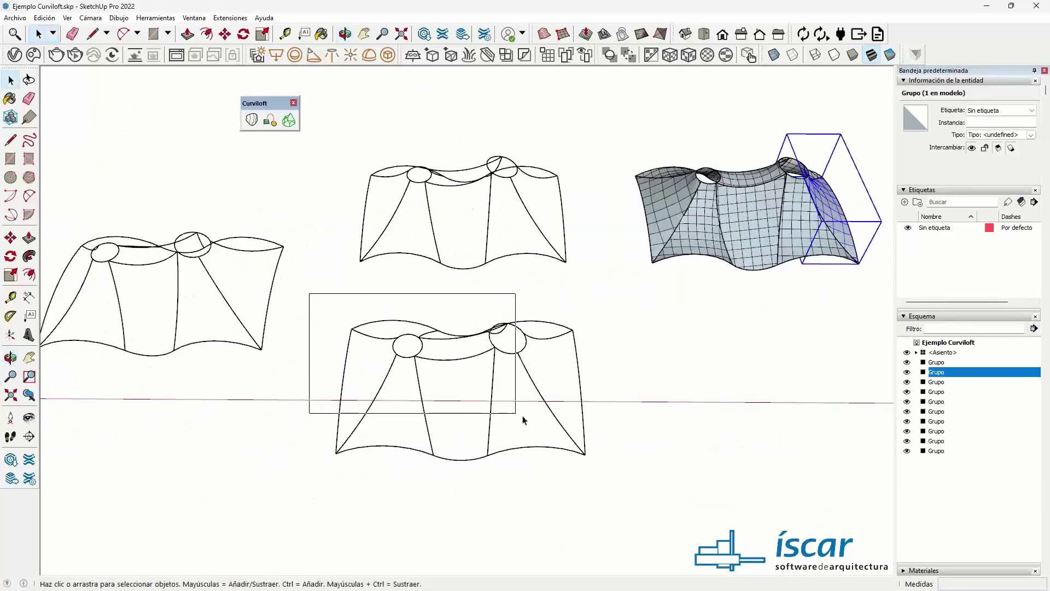
left_click(288, 121)
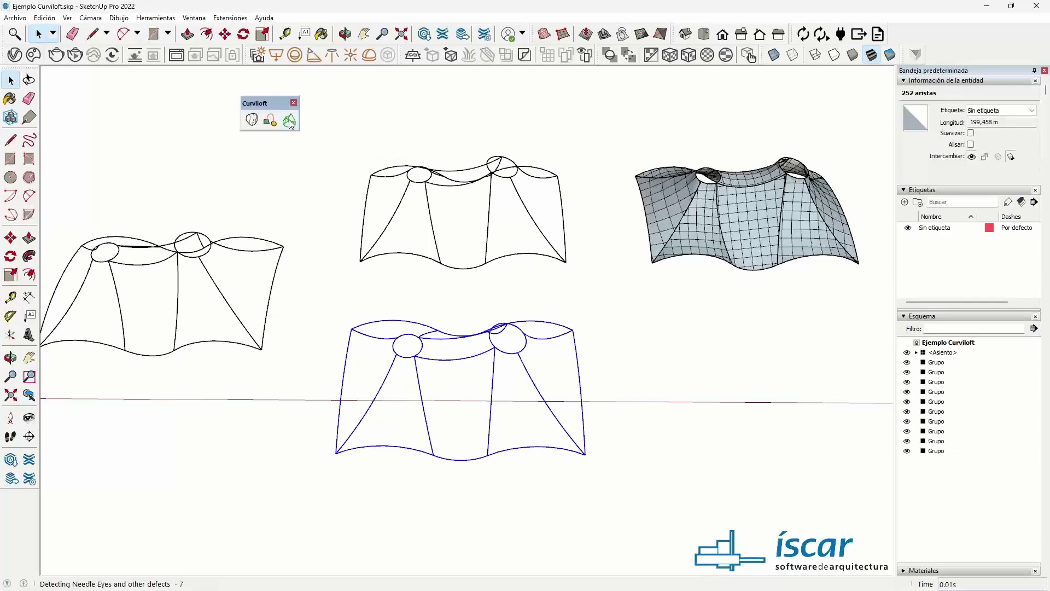
middle_click_drag(469, 362, 331, 262)
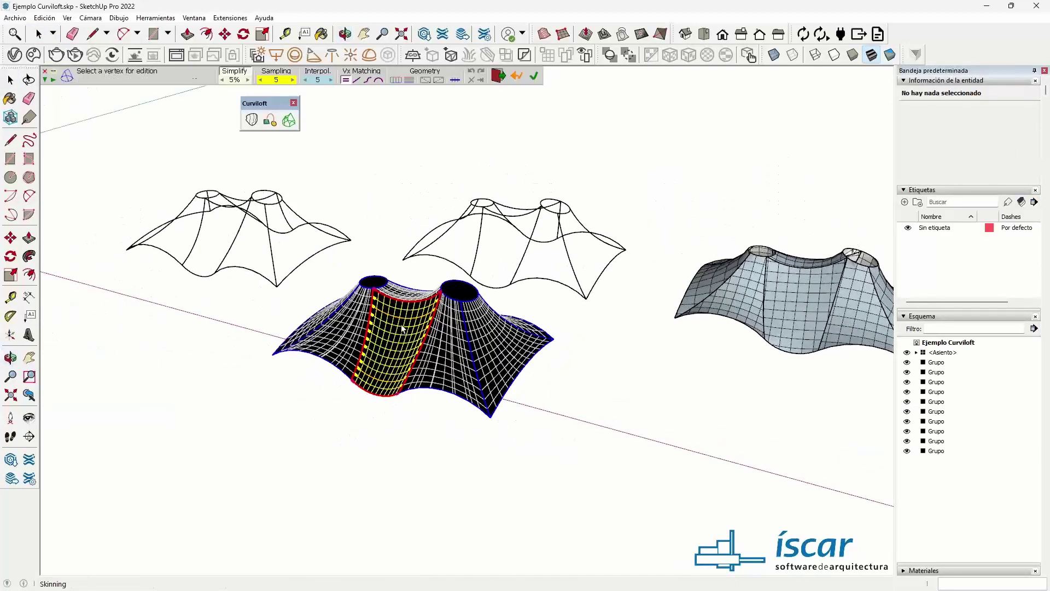
scroll(448, 354, "up", 1)
scroll(449, 354, "up", 2)
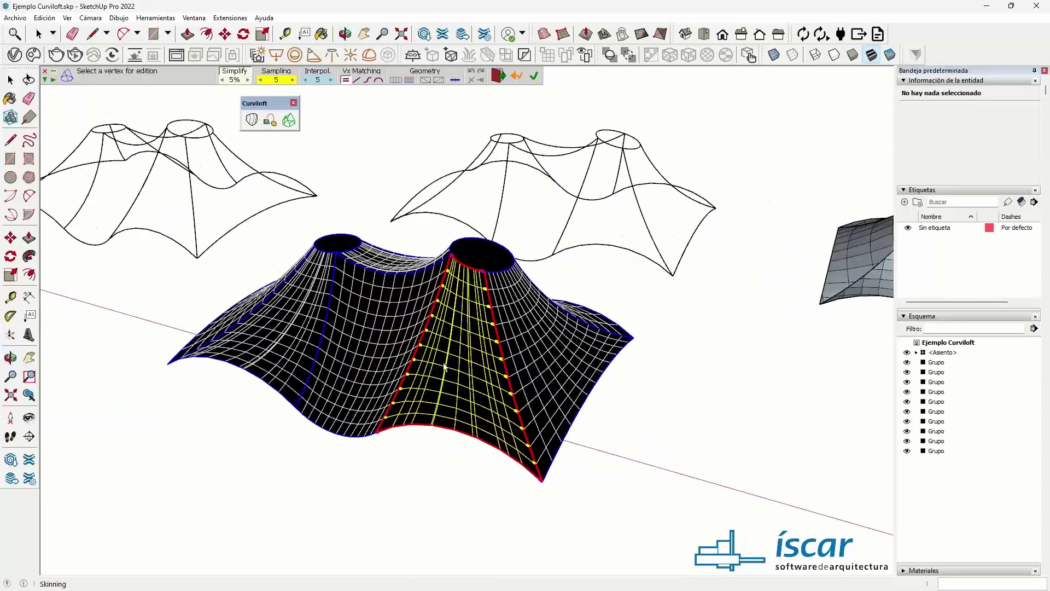
key("Return")
Orbit around the new skin, exit the tool and select the central surface.
mouse_move(529, 386)
middle_mouse_down()
mouse_move(567, 399)
mouse_move(459, 360)
middle_mouse_up()
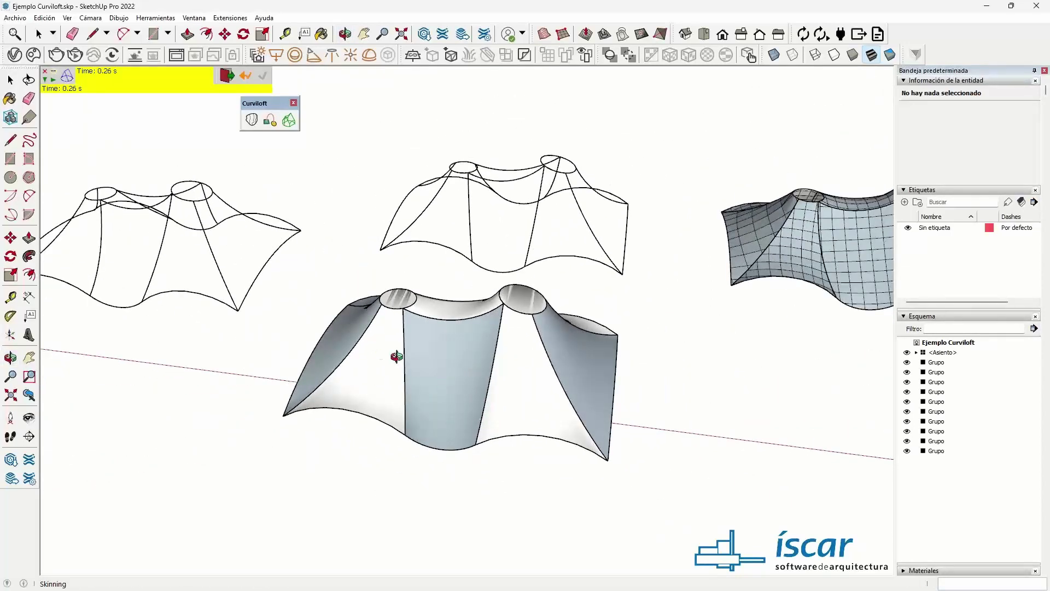
mouse_move(397, 356)
middle_mouse_down()
mouse_move(251, 312)
mouse_move(150, 305)
mouse_move(312, 314)
middle_mouse_up()
scroll(413, 354, "down", 2)
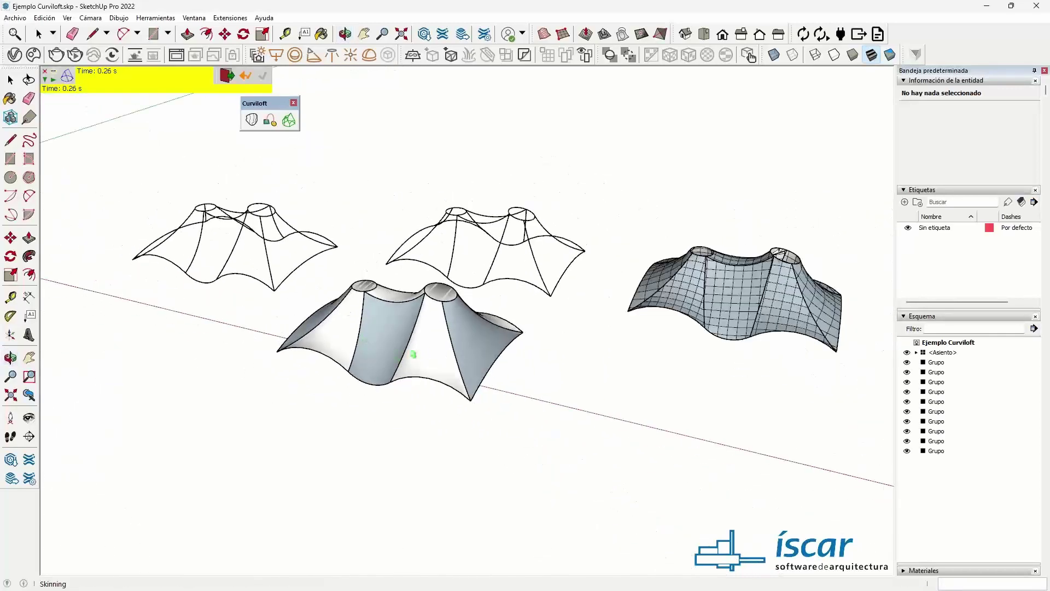
key("space")
left_click(422, 342)
Select the several groups of the right-hand mesh and orbit to inspect them.
mouse_move(429, 344)
middle_mouse_down()
mouse_move(515, 349)
mouse_move(338, 299)
middle_mouse_up()
scroll(609, 306, "up", 3)
left_click(634, 312)
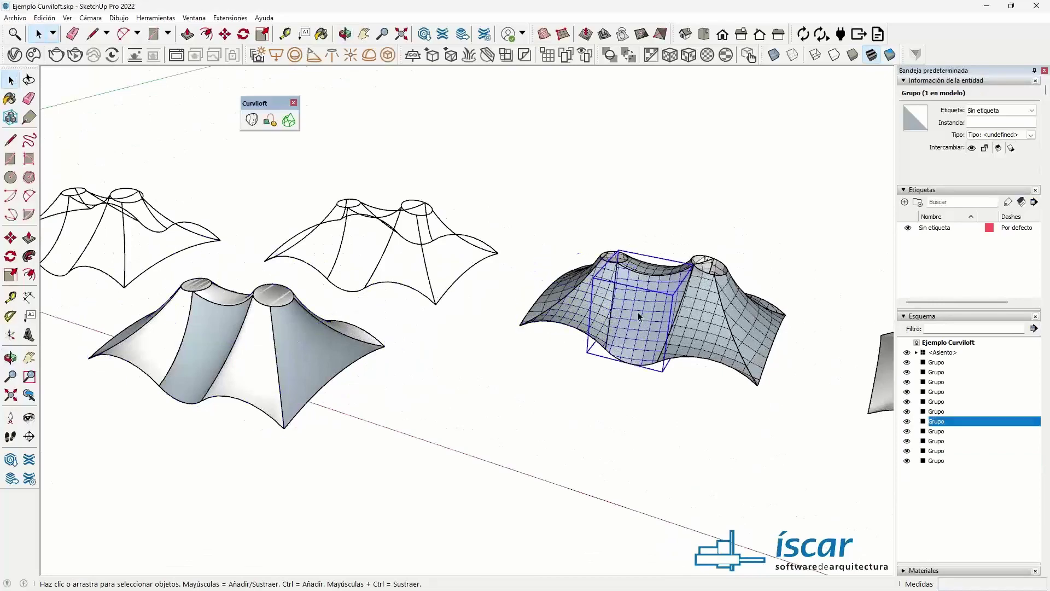
left_click(683, 323)
left_click(727, 322)
left_click(766, 325)
left_click(637, 333)
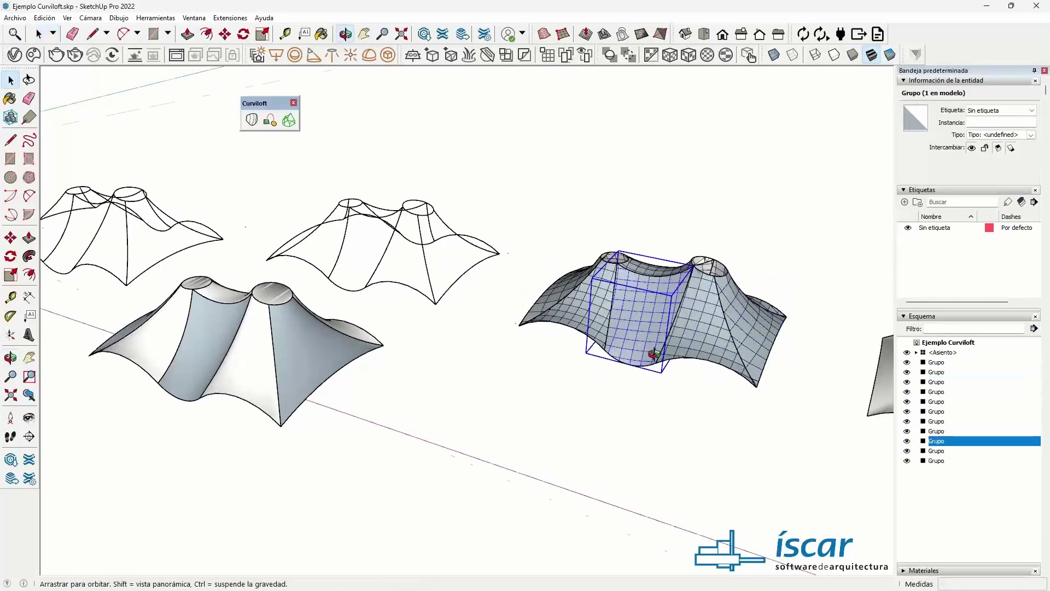
mouse_move(633, 350)
middle_mouse_down()
mouse_move(341, 303)
mouse_move(707, 354)
mouse_move(307, 330)
mouse_move(662, 359)
mouse_move(593, 368)
mouse_move(512, 356)
mouse_move(511, 371)
middle_mouse_up()
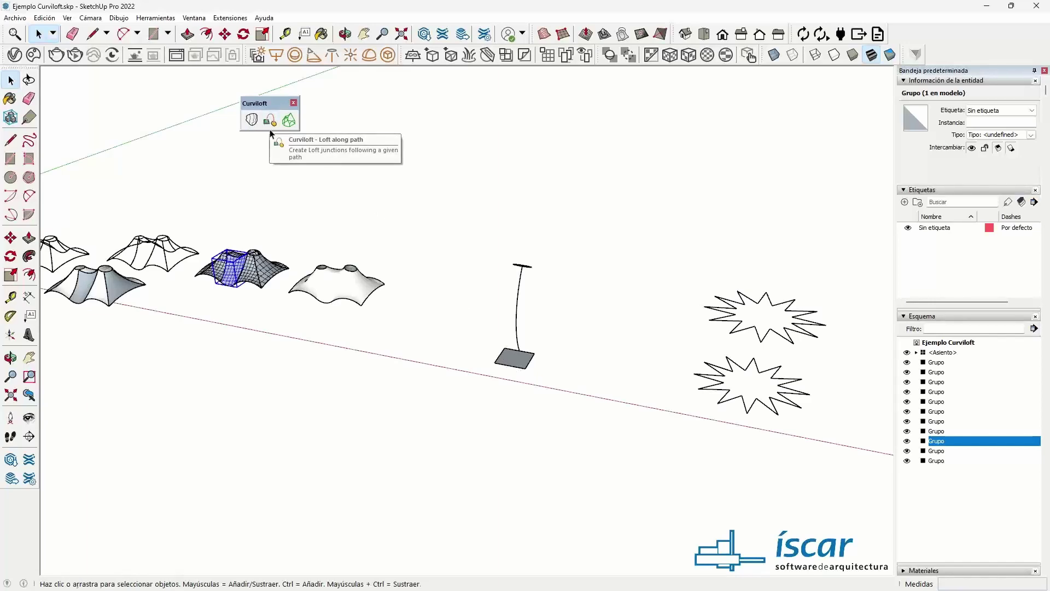
Orbit to the curved rail and square base, then clear the selection.
mouse_move(593, 410)
middle_mouse_down()
mouse_move(399, 345)
mouse_move(368, 422)
middle_mouse_up()
scroll(399, 346, "up", 3)
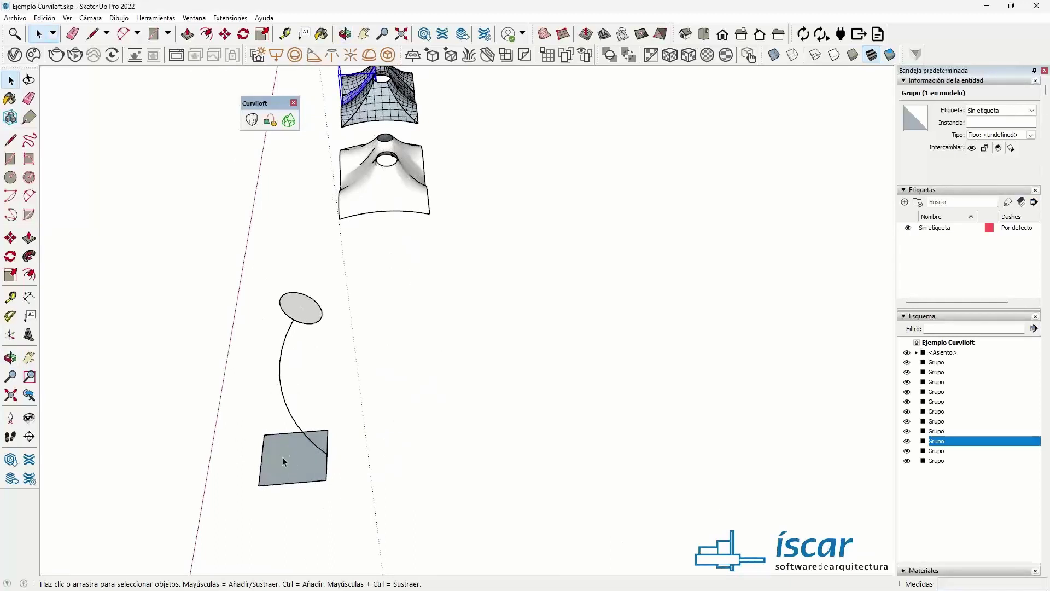
middle_click_drag(282, 458, 279, 375)
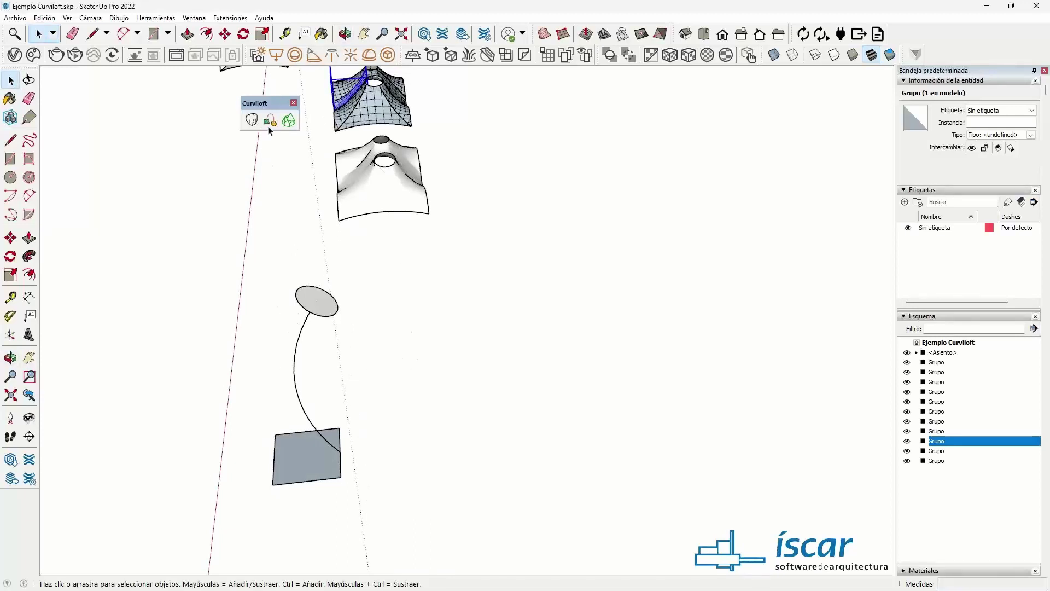
left_click(453, 284)
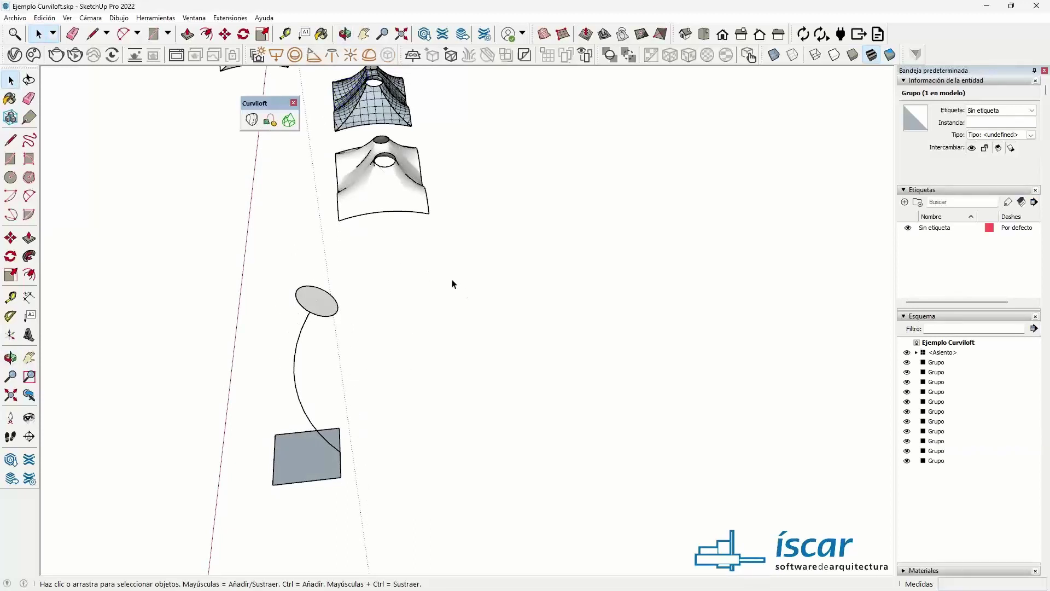
Loft the square base into the oval along the curved rail using Loft along Path.
left_click(271, 121)
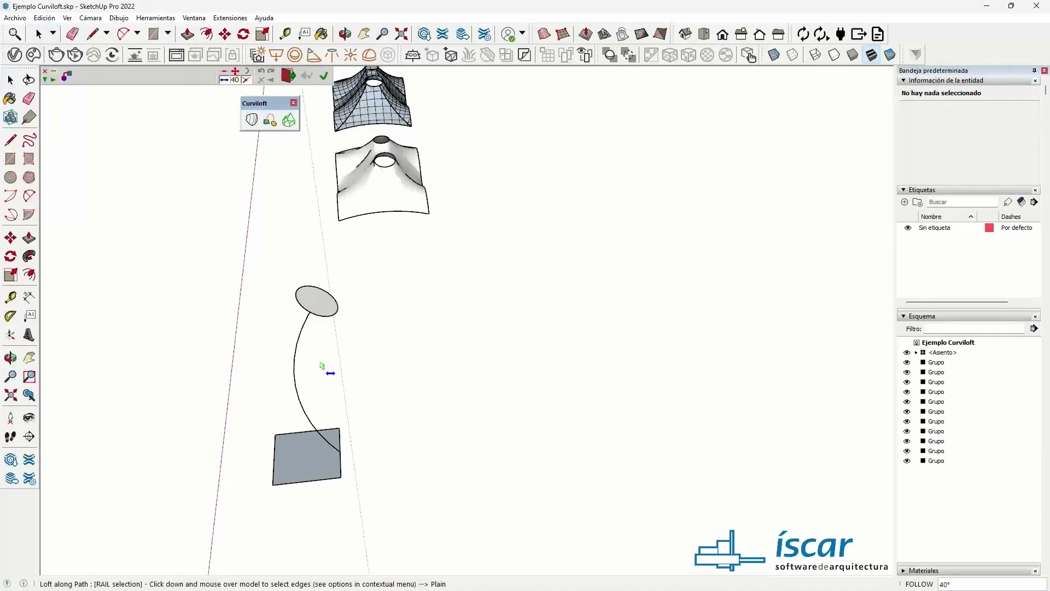
left_click(296, 384)
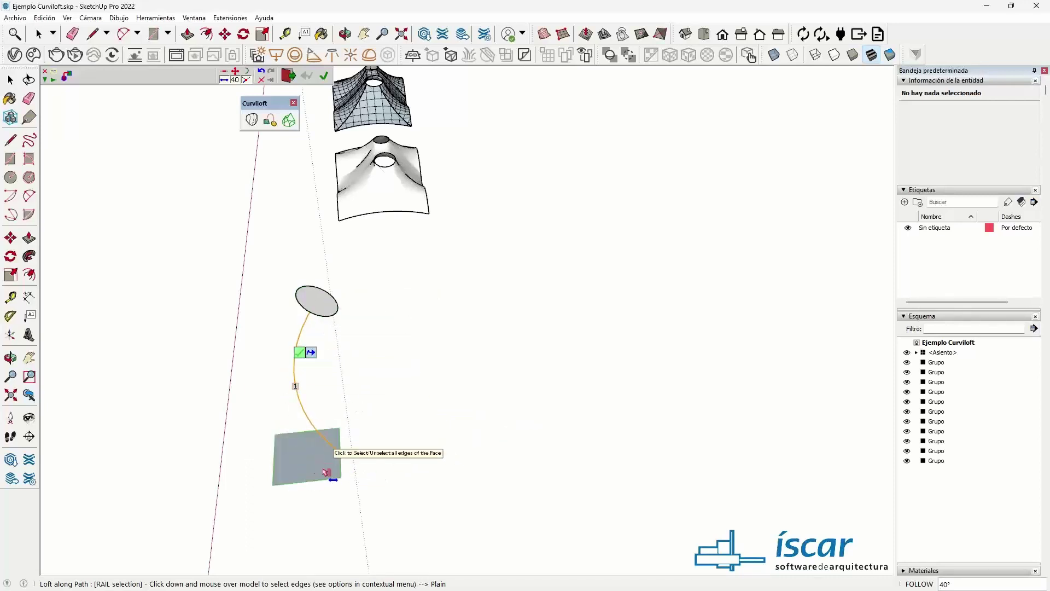
left_click(305, 464)
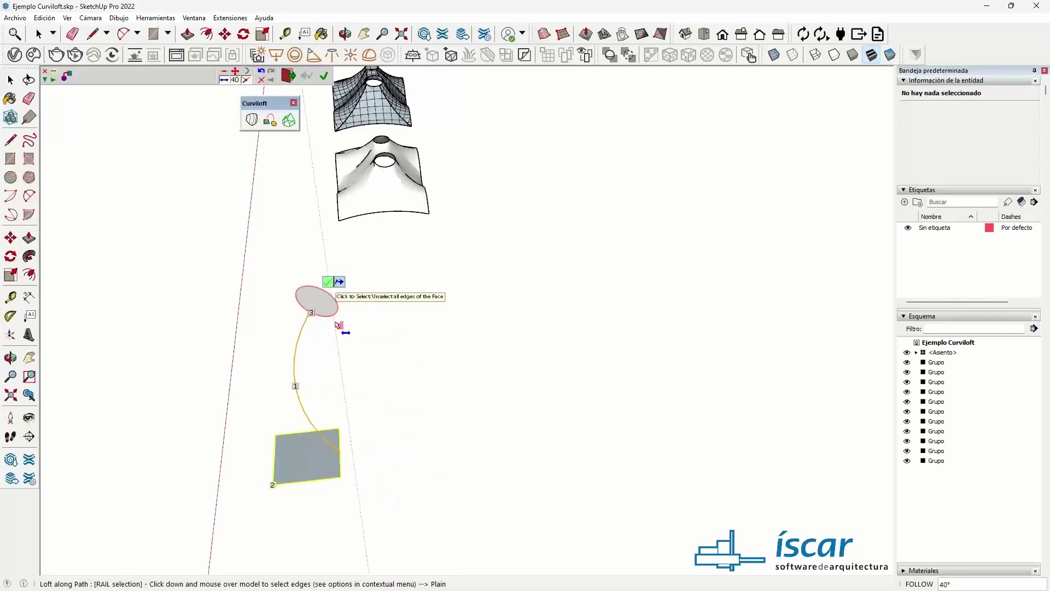
left_click(329, 285)
mouse_move(235, 413)
middle_mouse_down()
mouse_move(455, 383)
mouse_move(408, 440)
middle_mouse_up()
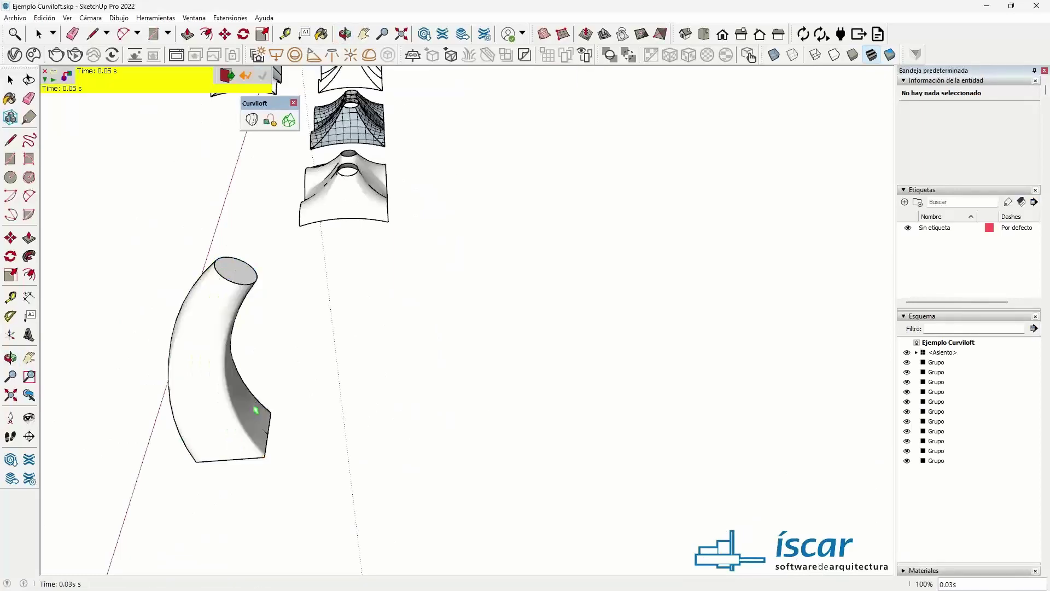
mouse_move(253, 408)
middle_mouse_down()
mouse_move(536, 403)
mouse_move(585, 421)
mouse_move(452, 368)
middle_mouse_up()
Exit the loft tool, select the new tube group and orbit around it.
key("space")
left_click(438, 328)
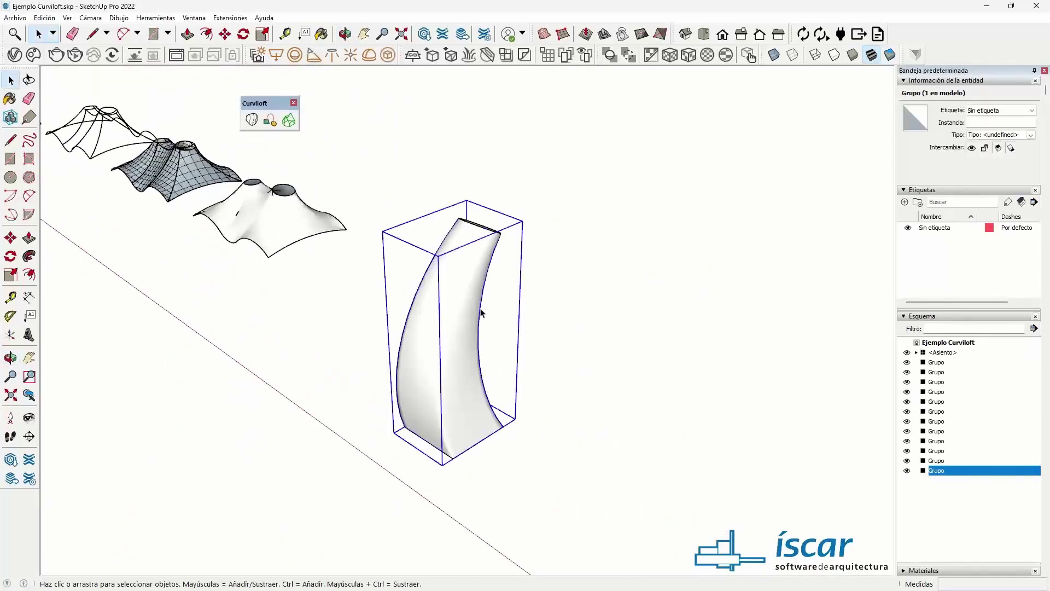
middle_click_drag(483, 304, 321, 327)
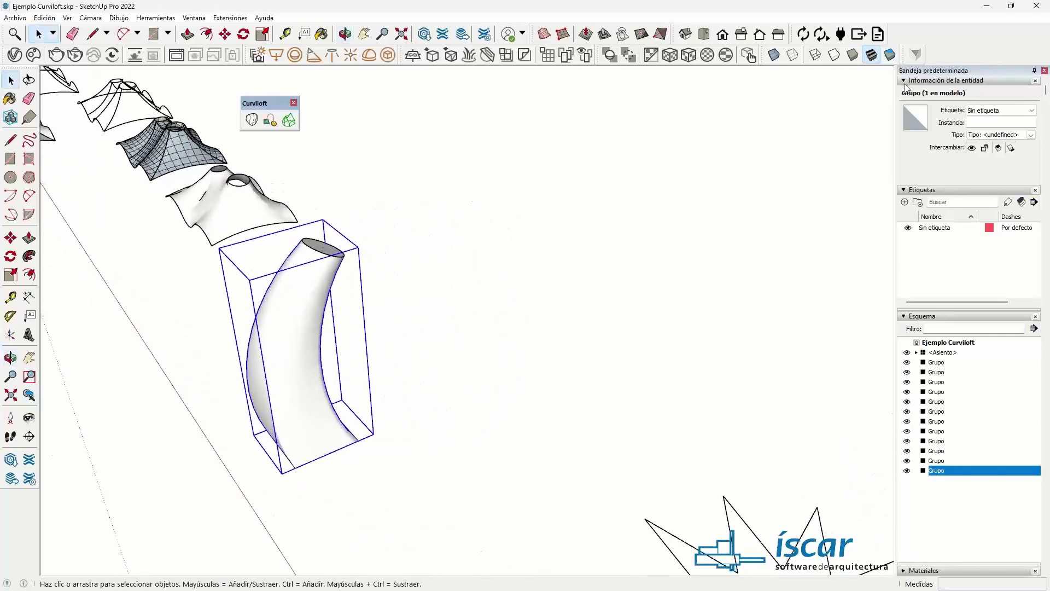
Orbit over to the two star outlines and select both of them.
mouse_move(426, 387)
middle_mouse_down()
mouse_move(492, 372)
mouse_move(380, 400)
middle_mouse_up()
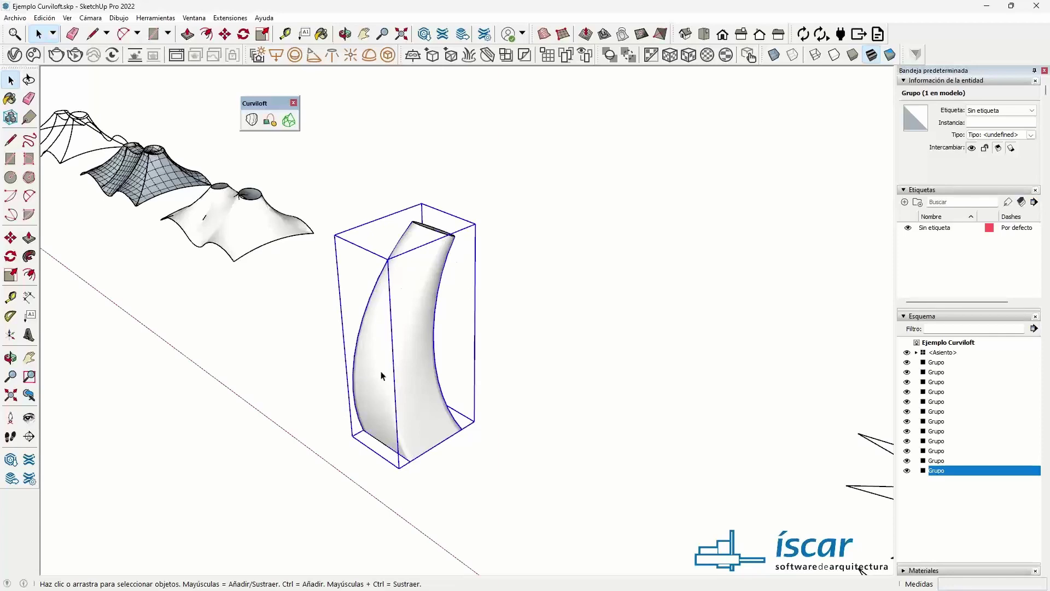
scroll(367, 315, "down", 3)
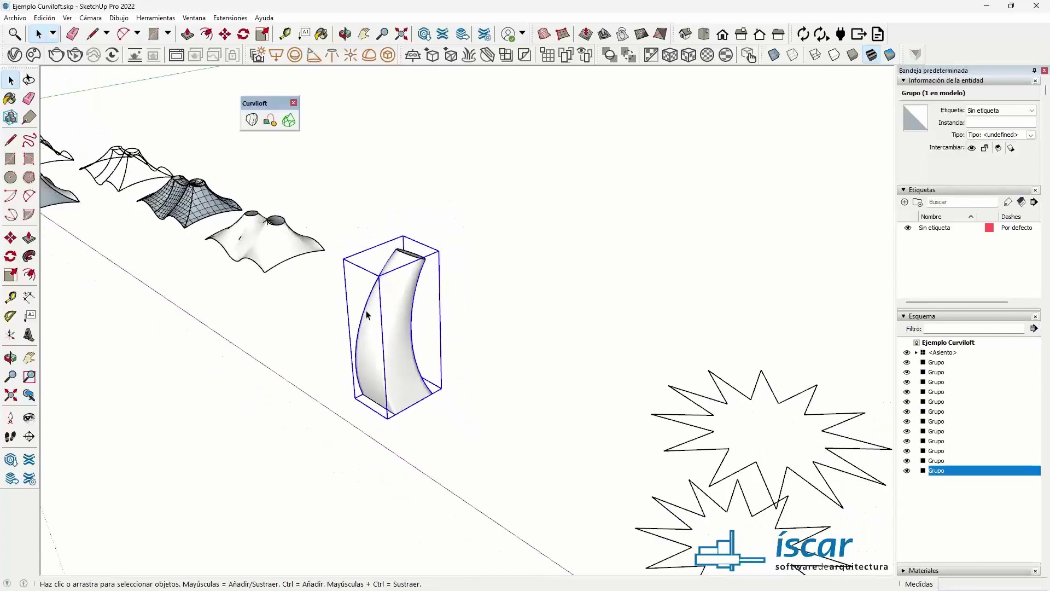
mouse_move(369, 316)
middle_mouse_down()
mouse_move(382, 300)
mouse_move(293, 370)
mouse_move(427, 375)
middle_mouse_up()
mouse_move(376, 254)
left_mouse_down()
mouse_move(558, 464)
mouse_move(579, 505)
left_mouse_up()
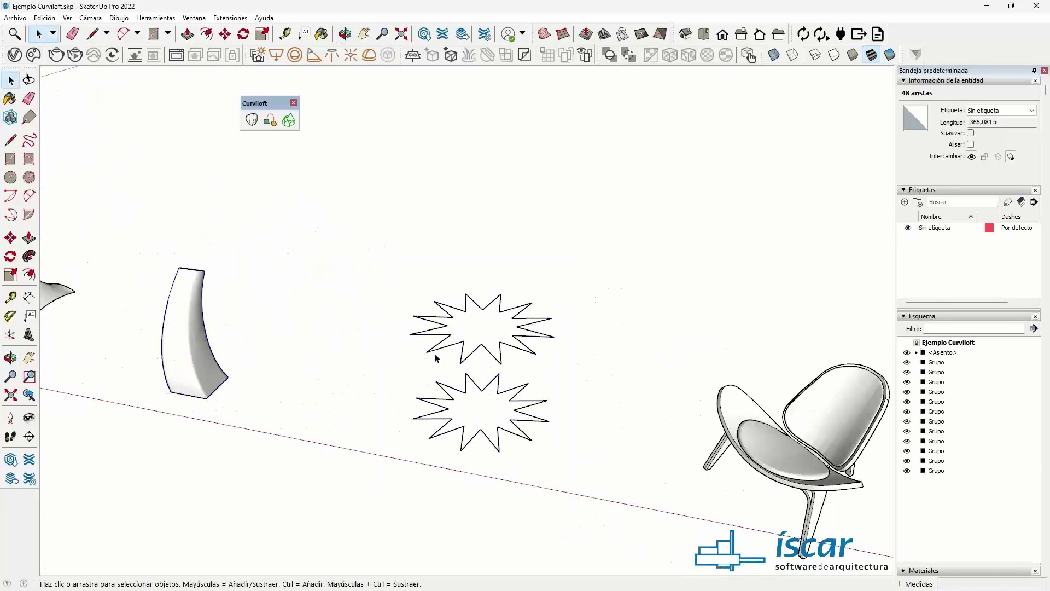
left_click_drag(376, 239, 577, 497)
scroll(545, 408, "up", 1)
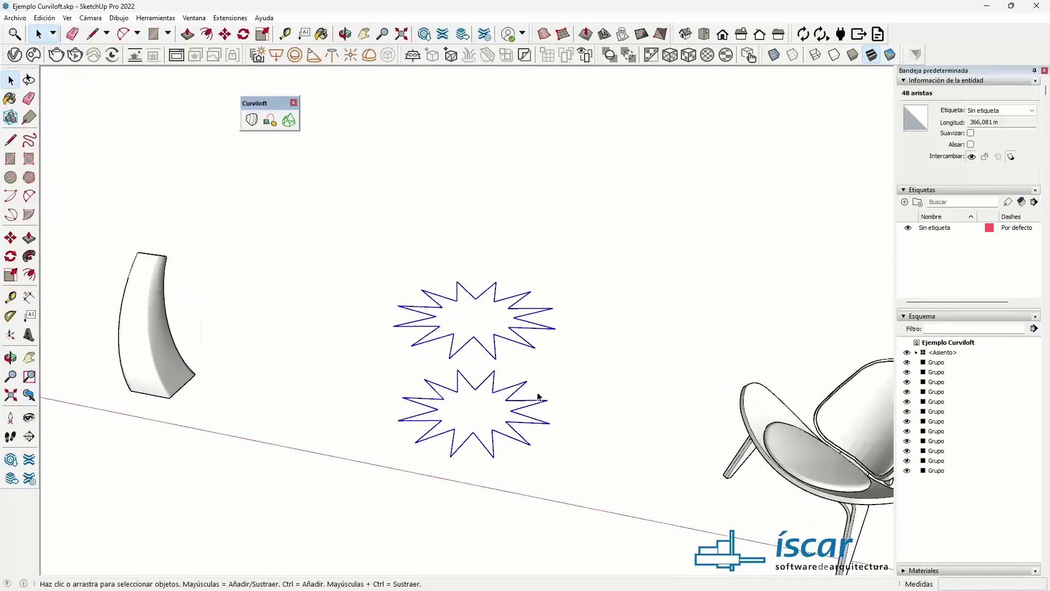
scroll(539, 400, "up", 2)
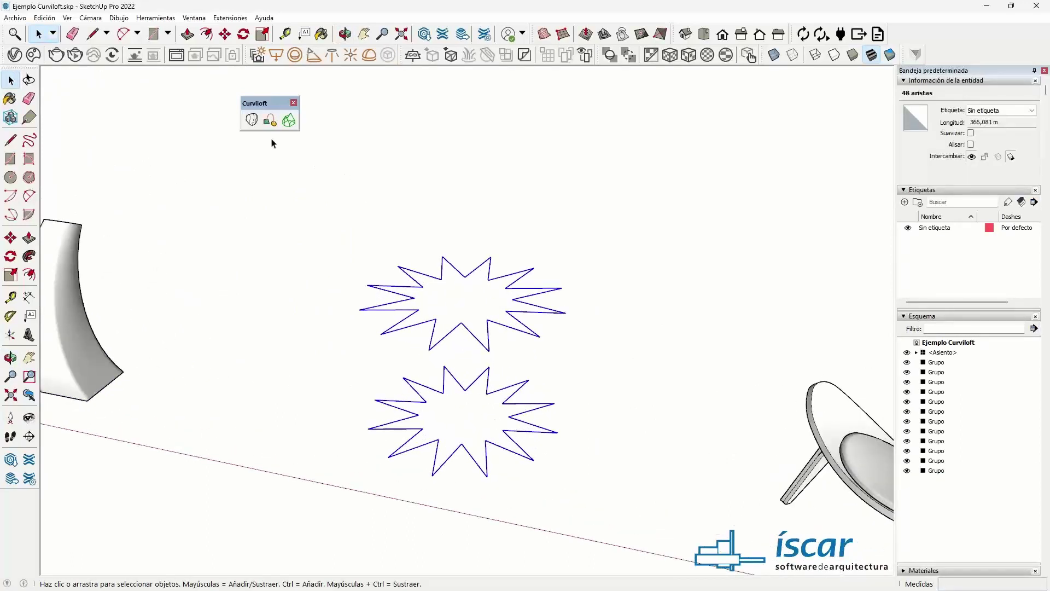
Loft the stars by spline and twist the junction's vertex matching to offset 4.
left_click(252, 120)
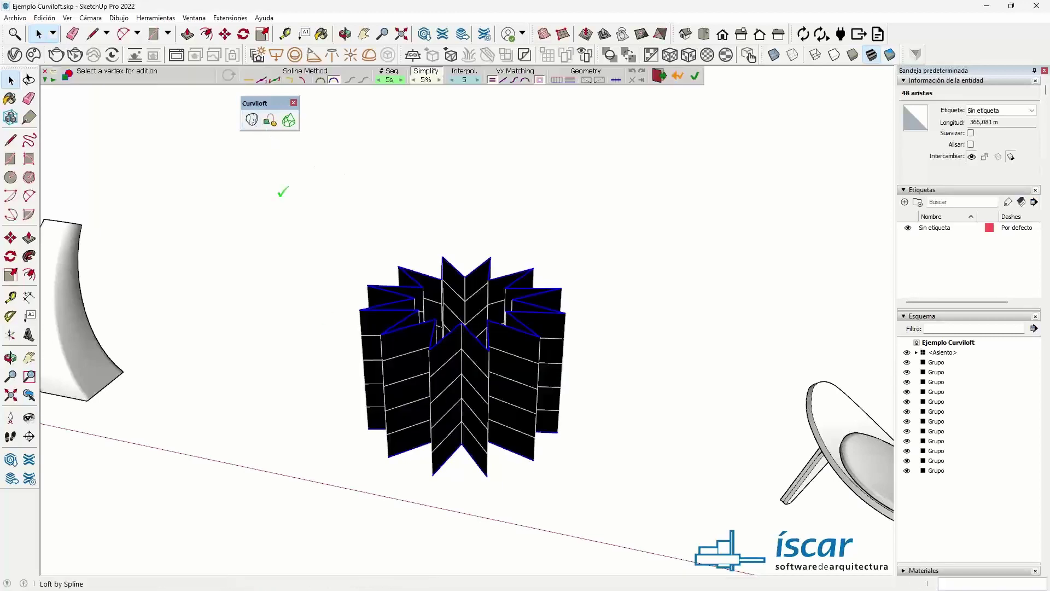
left_click(430, 352)
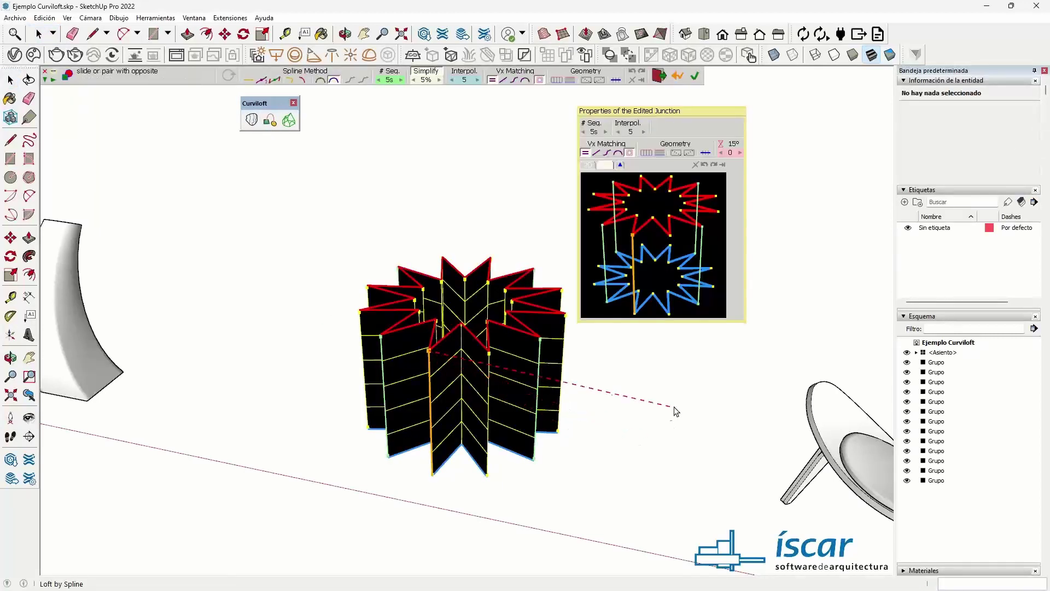
left_click(650, 433)
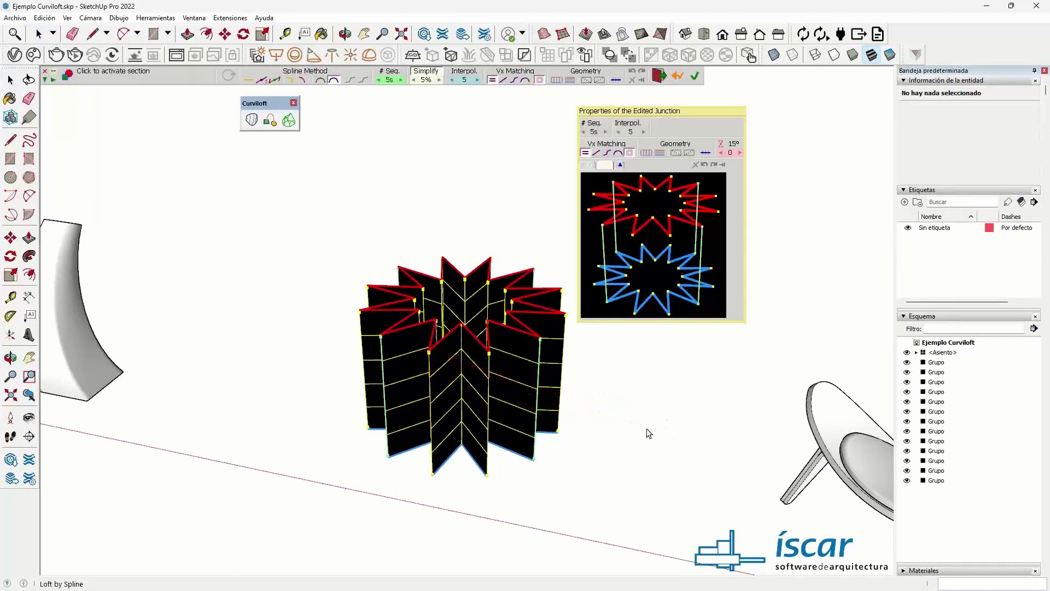
left_click(741, 154)
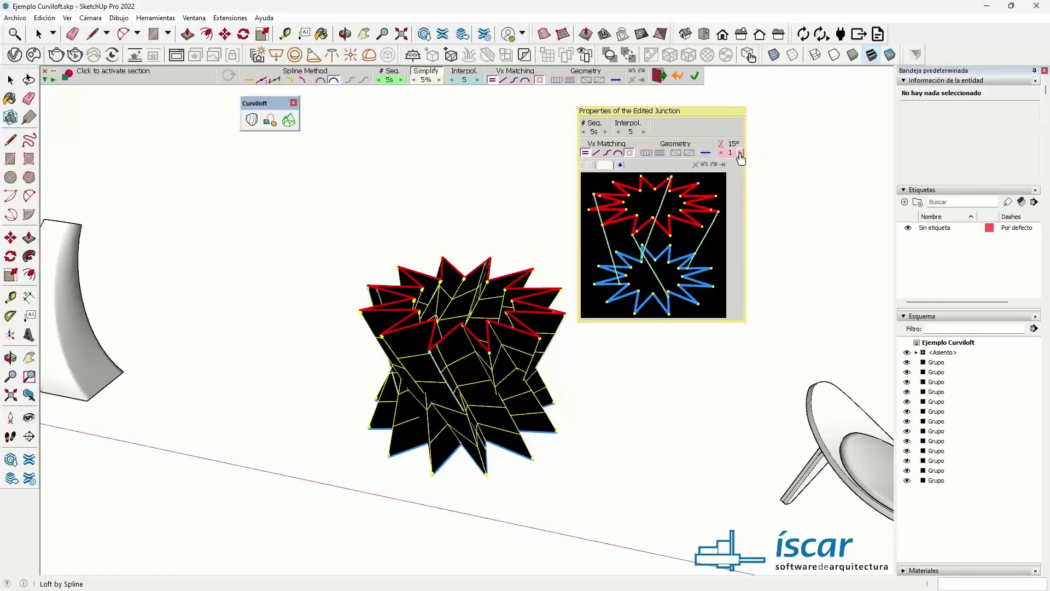
left_click(740, 154)
left_click(740, 155)
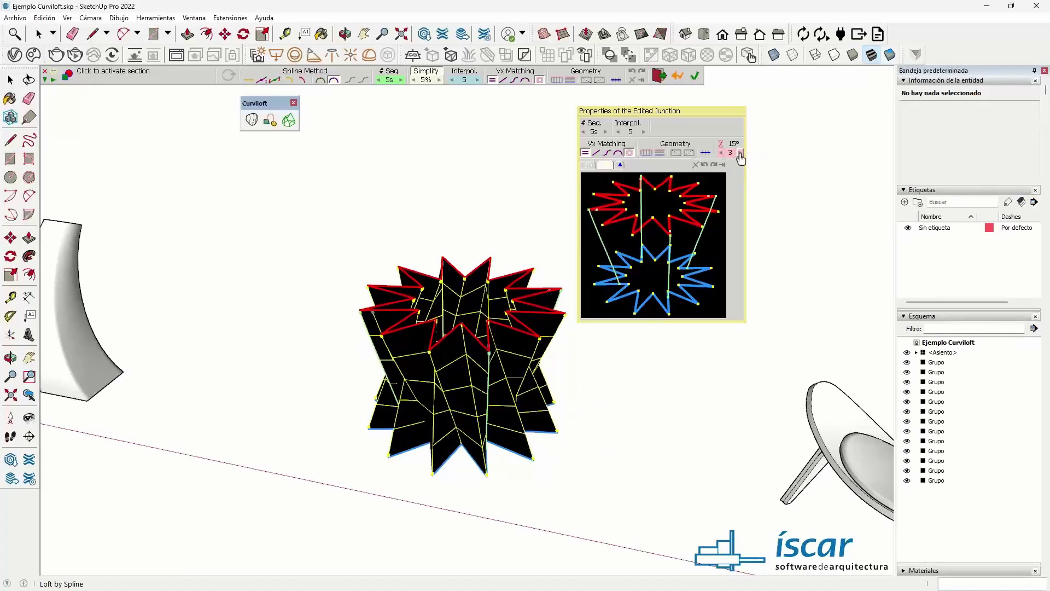
left_click(740, 154)
Orbit around the twisted star vessel and zoom out to centre the chair and shells.
middle_click_drag(615, 492, 391, 519)
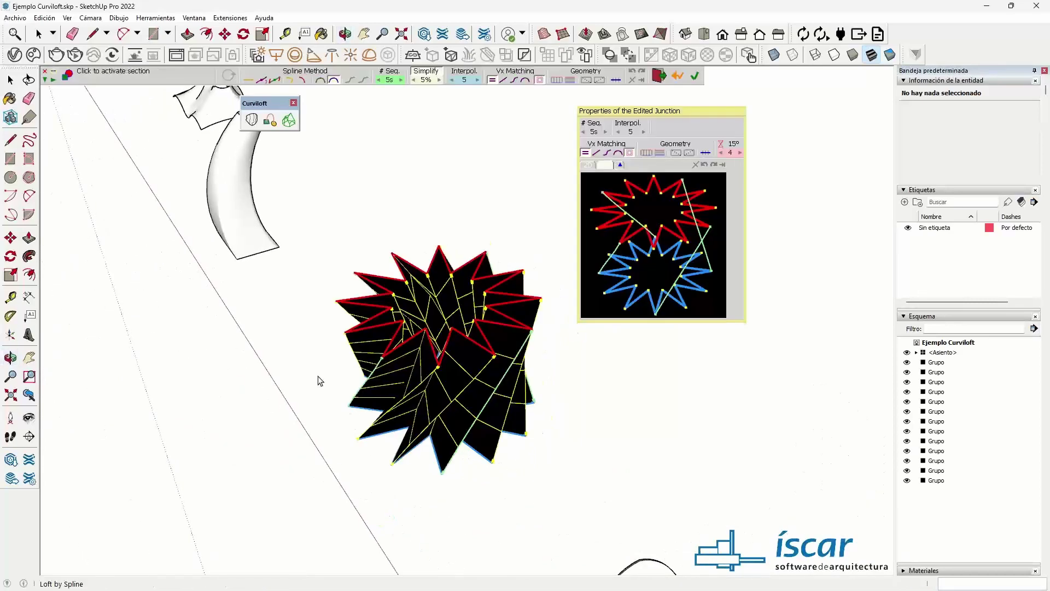
middle_click_drag(491, 476, 485, 408)
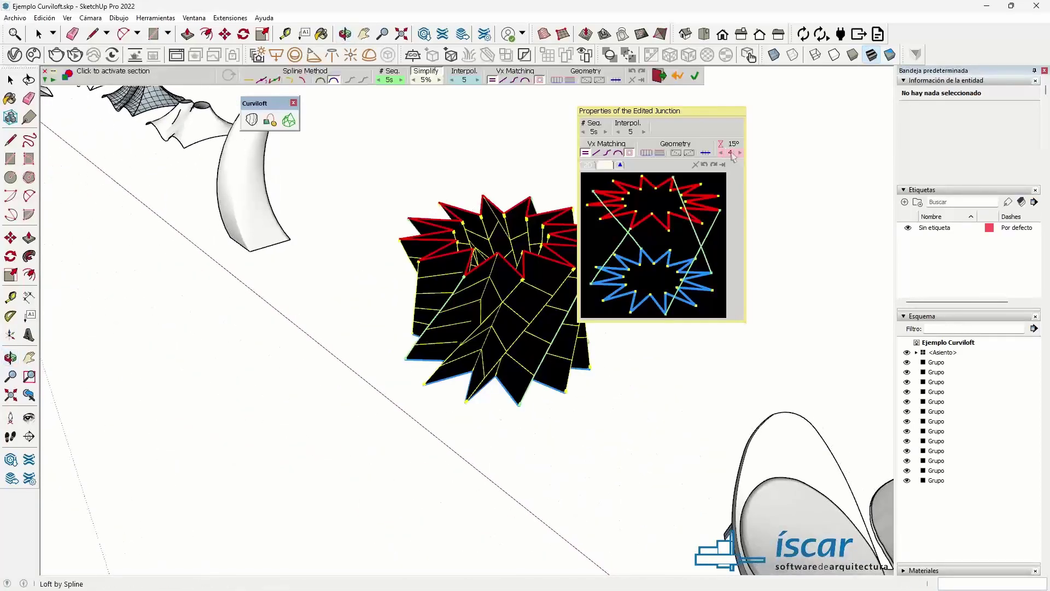
mouse_move(606, 369)
middle_mouse_down()
mouse_move(340, 452)
mouse_move(560, 328)
mouse_move(485, 375)
mouse_move(284, 445)
mouse_move(600, 377)
middle_mouse_up()
scroll(600, 377, "down", 5)
middle_click_drag(563, 305, 588, 370)
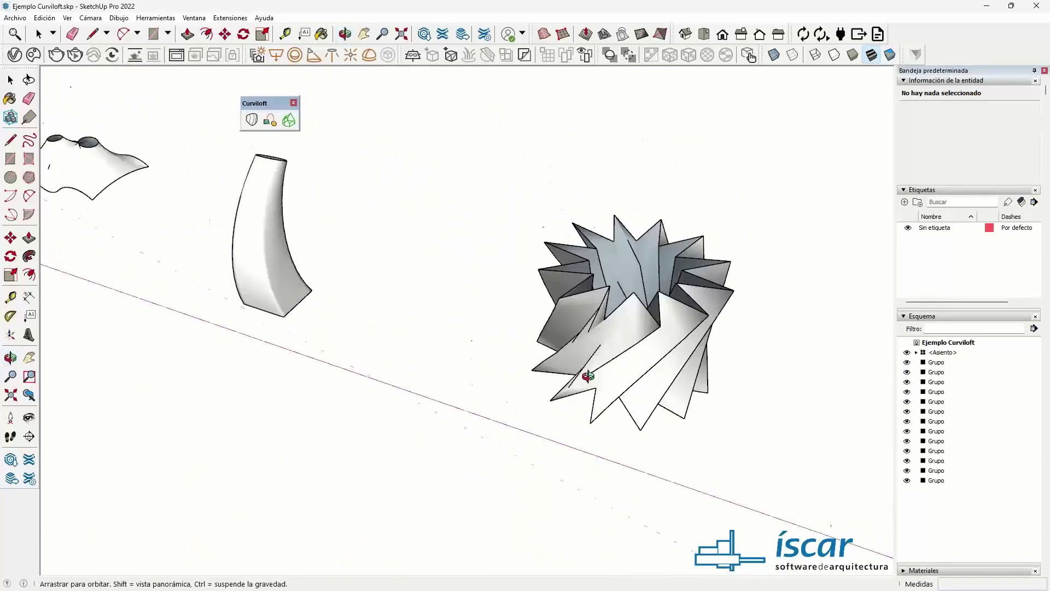
scroll(589, 370, "down", 3)
scroll(643, 346, "down", 2)
mouse_move(643, 346)
middle_mouse_down()
mouse_move(356, 318)
mouse_move(476, 306)
mouse_move(536, 270)
mouse_move(591, 344)
middle_mouse_up()
Adjust the zoom and leave the loft tool for the Select tool.
scroll(638, 308, "up", 3)
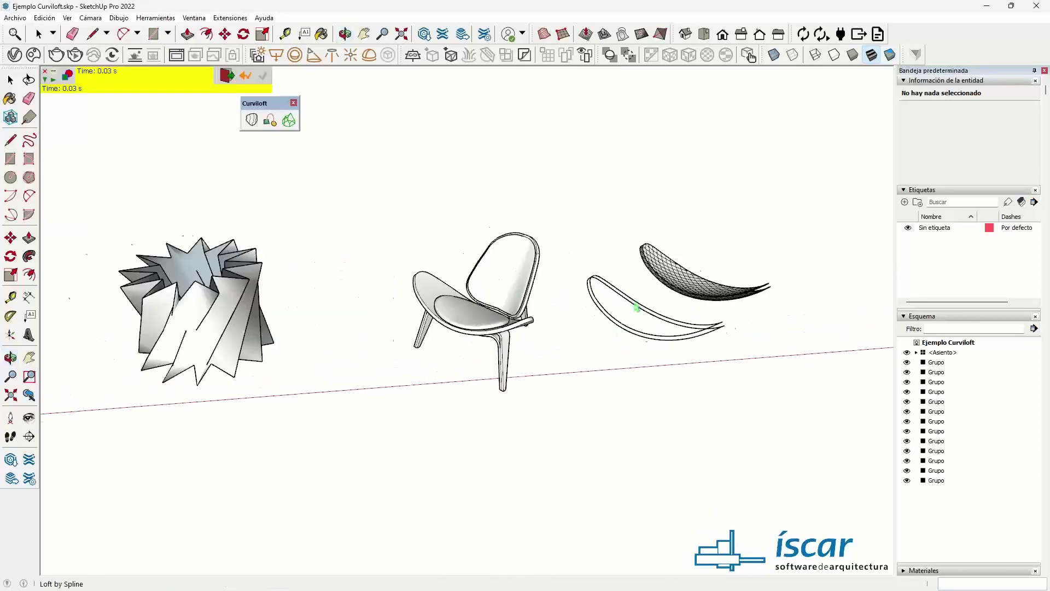
scroll(642, 312, "up", 2)
scroll(460, 310, "down", 2)
scroll(593, 330, "down", 1)
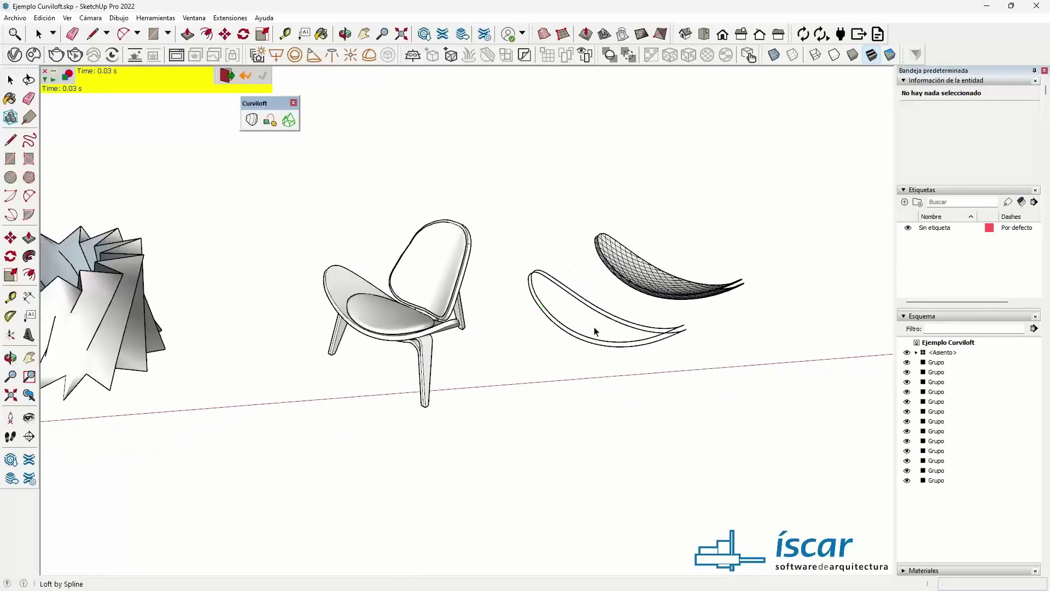
key("space")
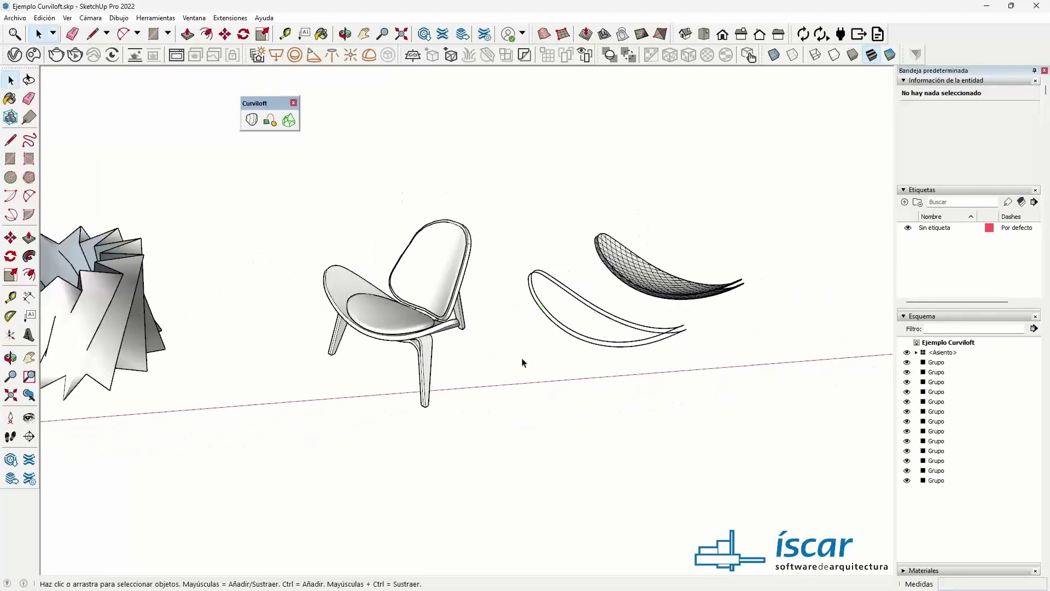
Zoom in on the chair, open the seat group and select its inner outline curve.
scroll(692, 343, "up", 1)
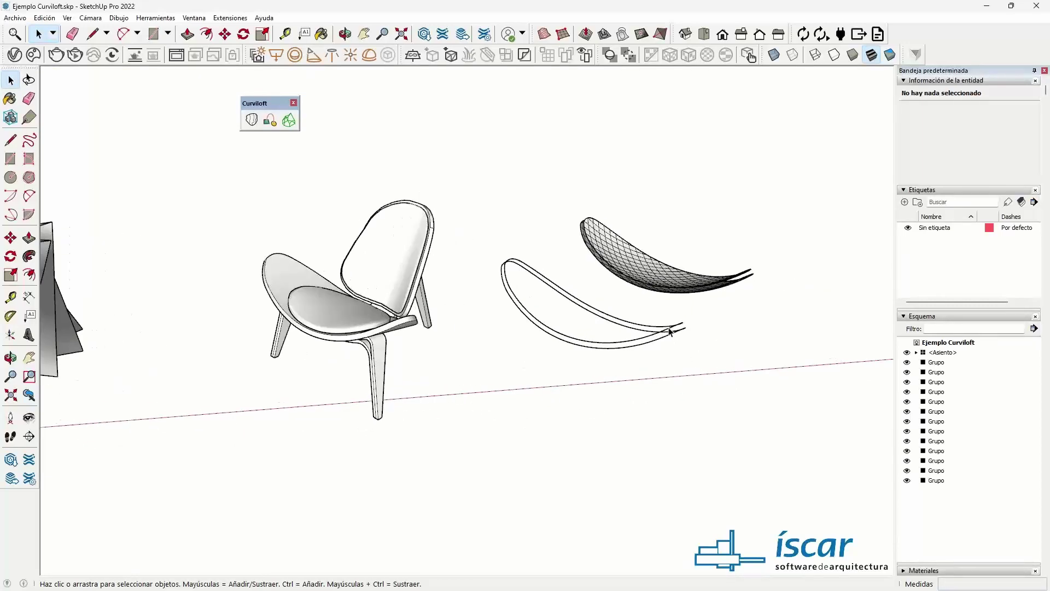
scroll(656, 299, "up", 1)
scroll(594, 328, "up", 1)
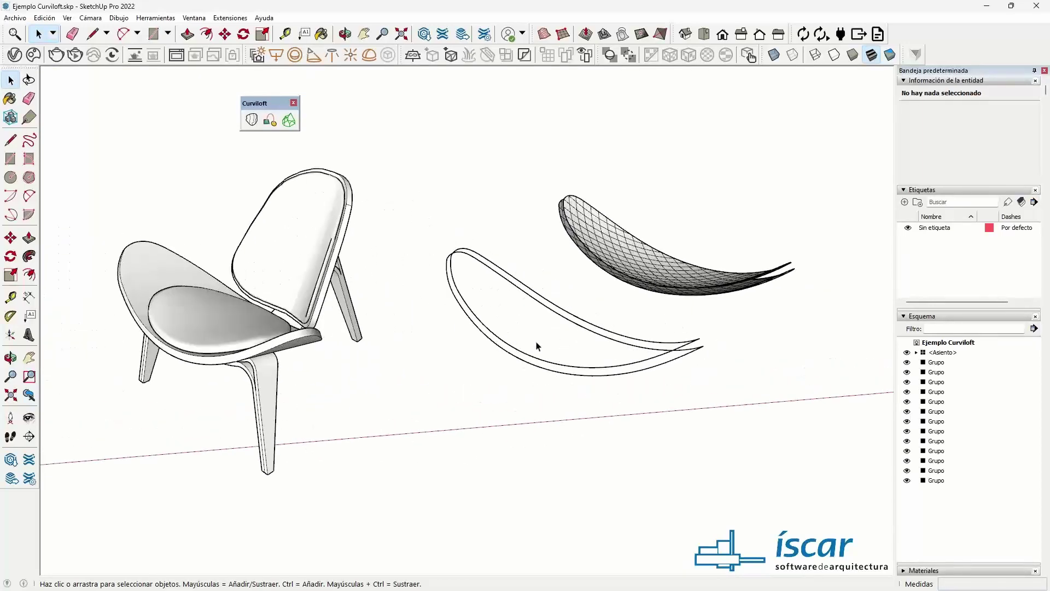
scroll(537, 346, "up", 1)
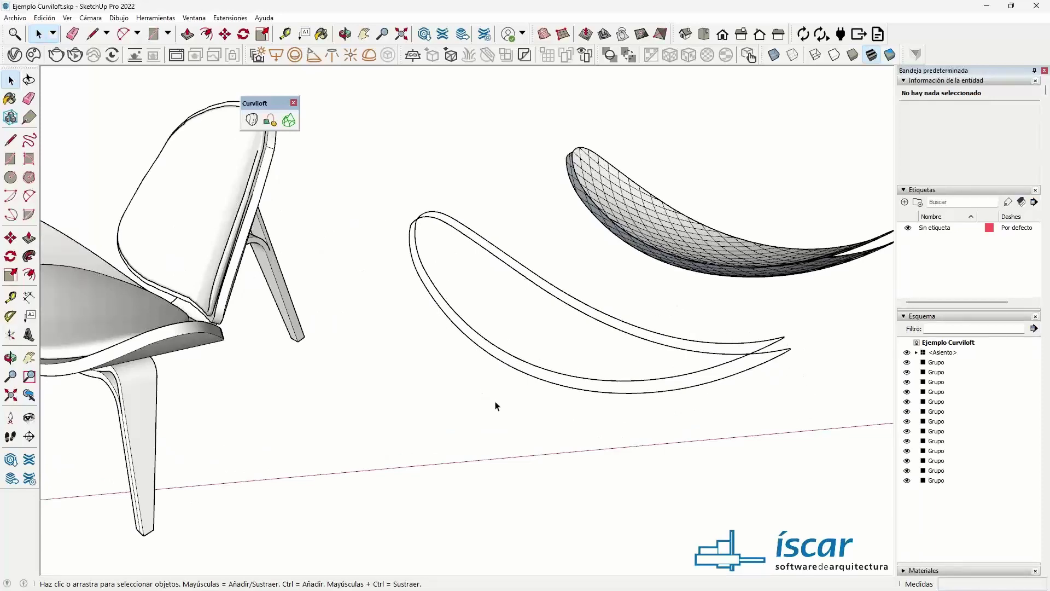
scroll(629, 353, "down", 1)
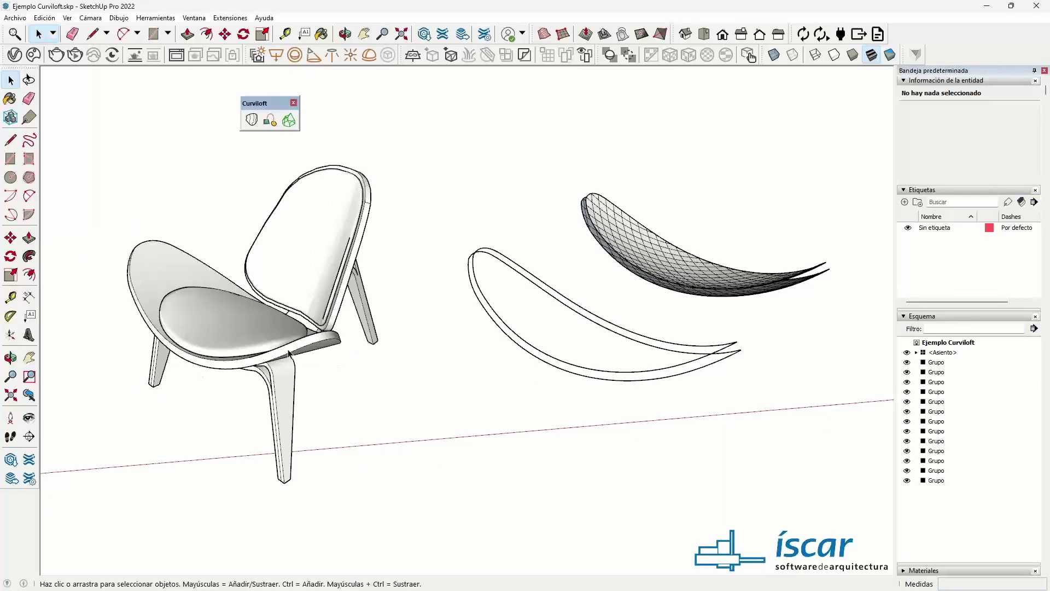
scroll(679, 389, "up", 2)
scroll(616, 363, "up", 2)
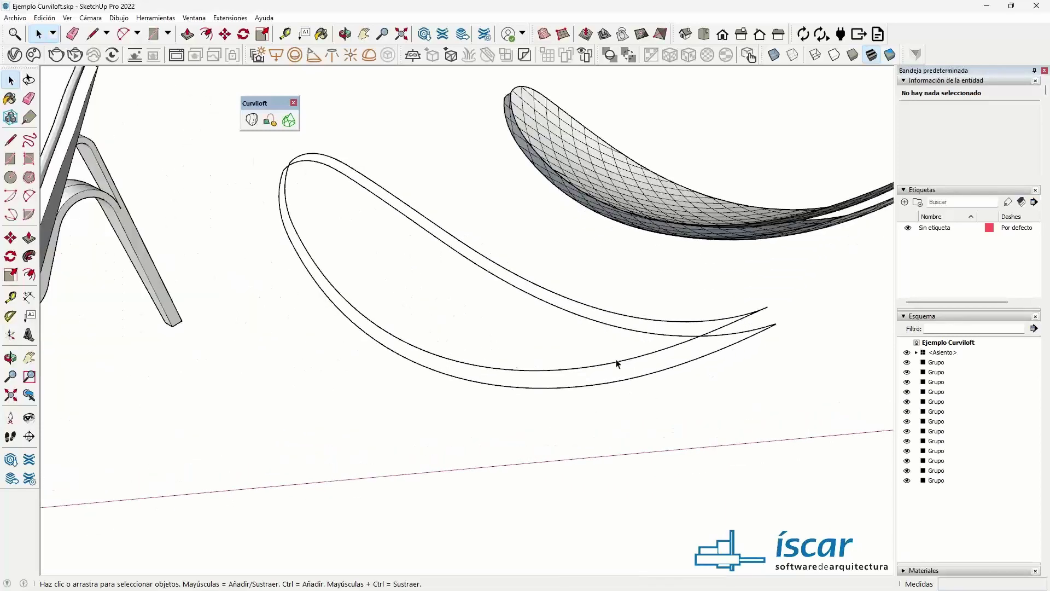
left_click(618, 365)
double_click(618, 365)
left_click(338, 301)
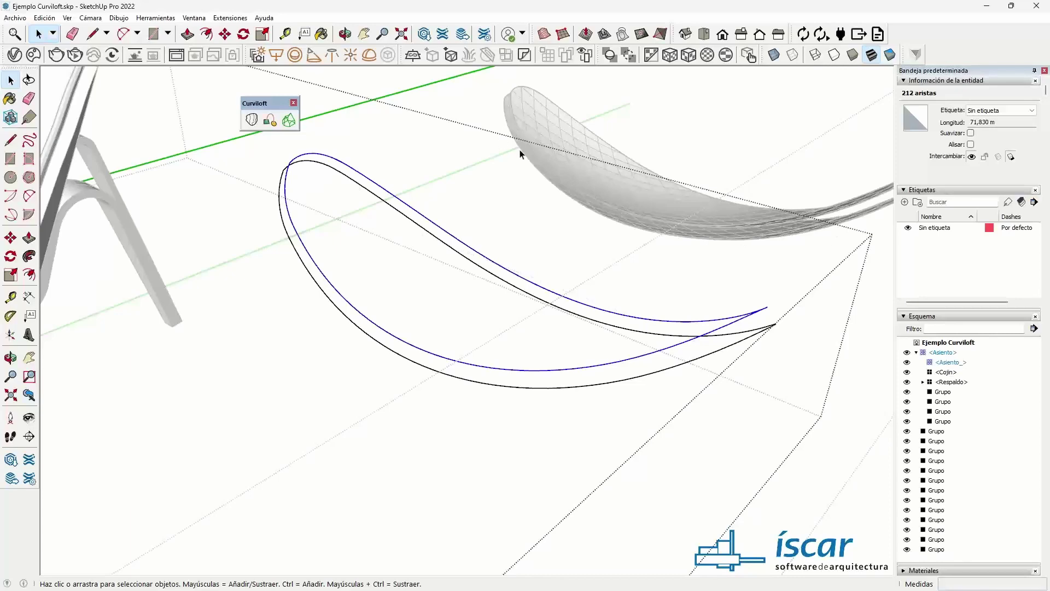
Select both connected seat outline curves together.
left_click(330, 307)
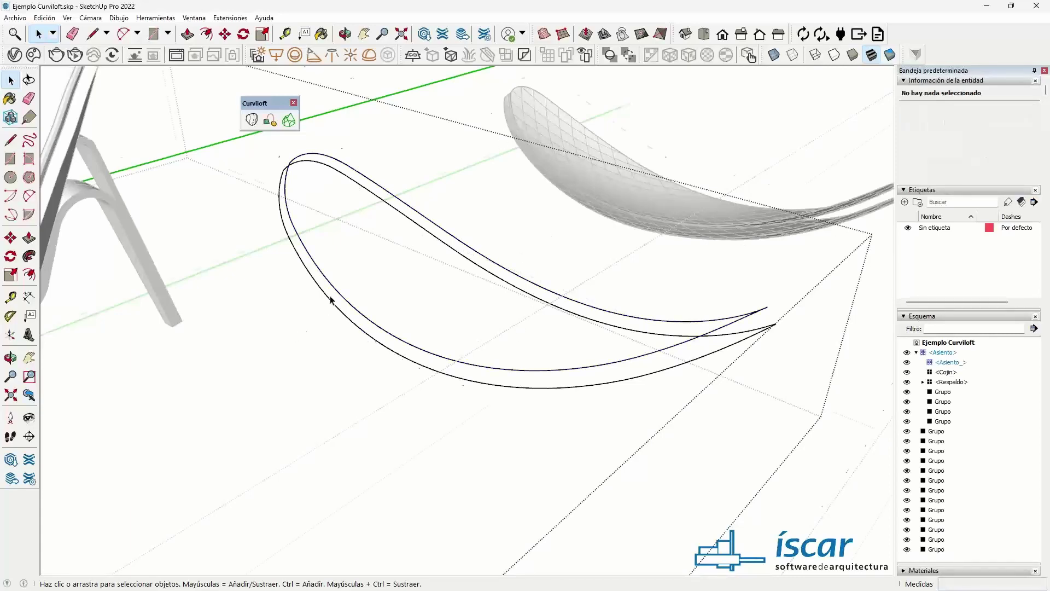
scroll(334, 298, "up", 2)
left_click(329, 302)
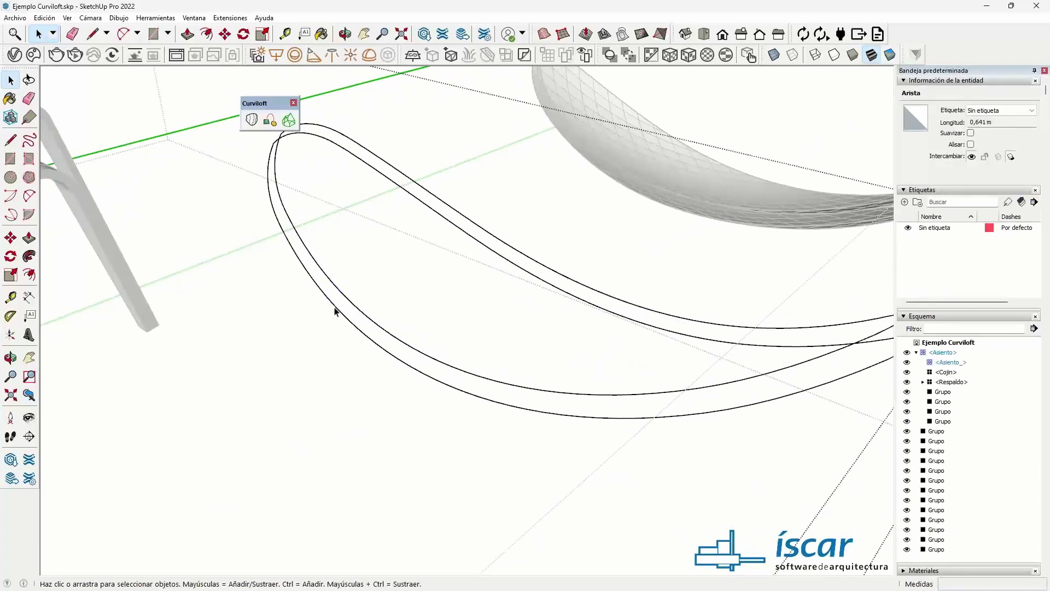
triple_click(341, 296)
left_click(453, 385, "shift")
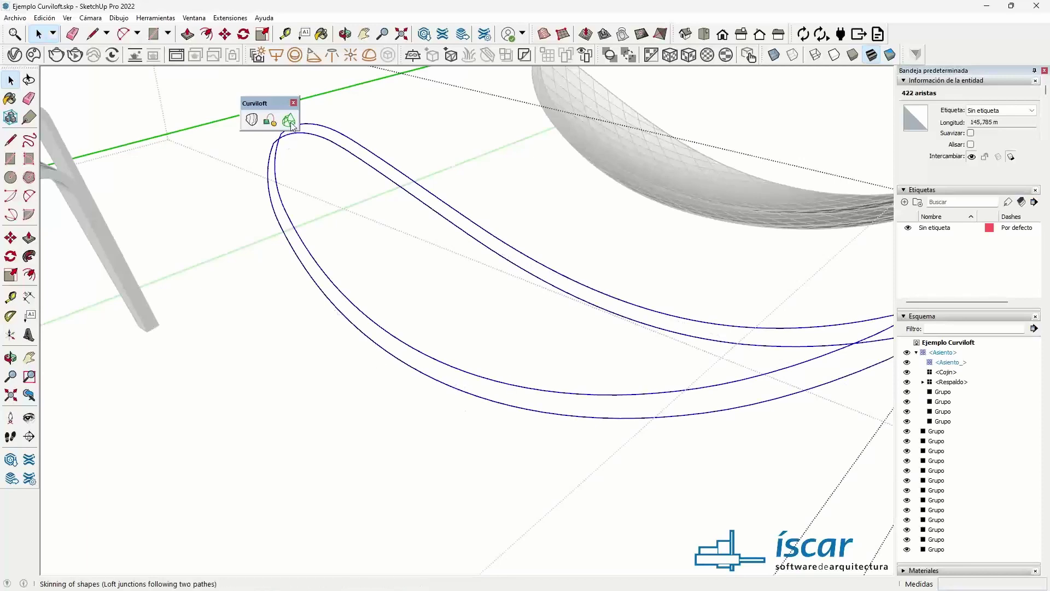
Loft the two curves by spline with denser geometry, validate, and exit the tool.
left_click(252, 120)
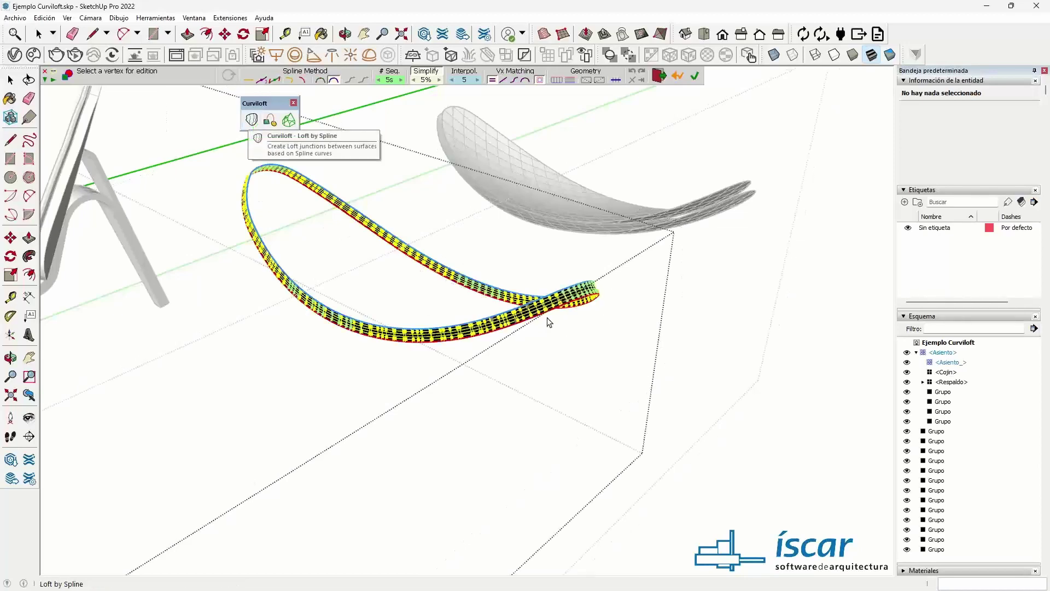
scroll(516, 320, "up", 2)
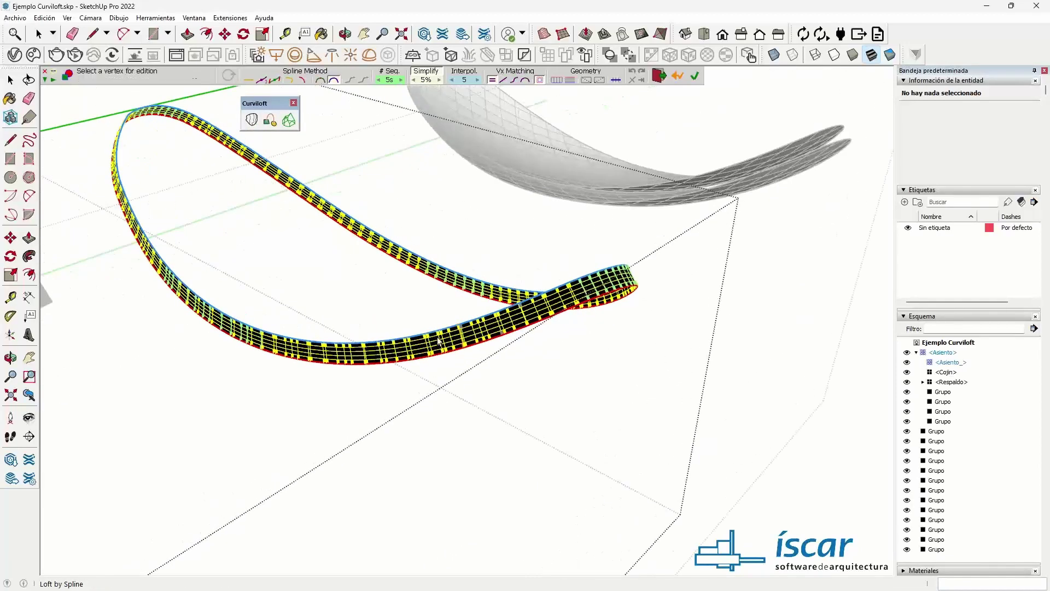
scroll(584, 294, "up", 1)
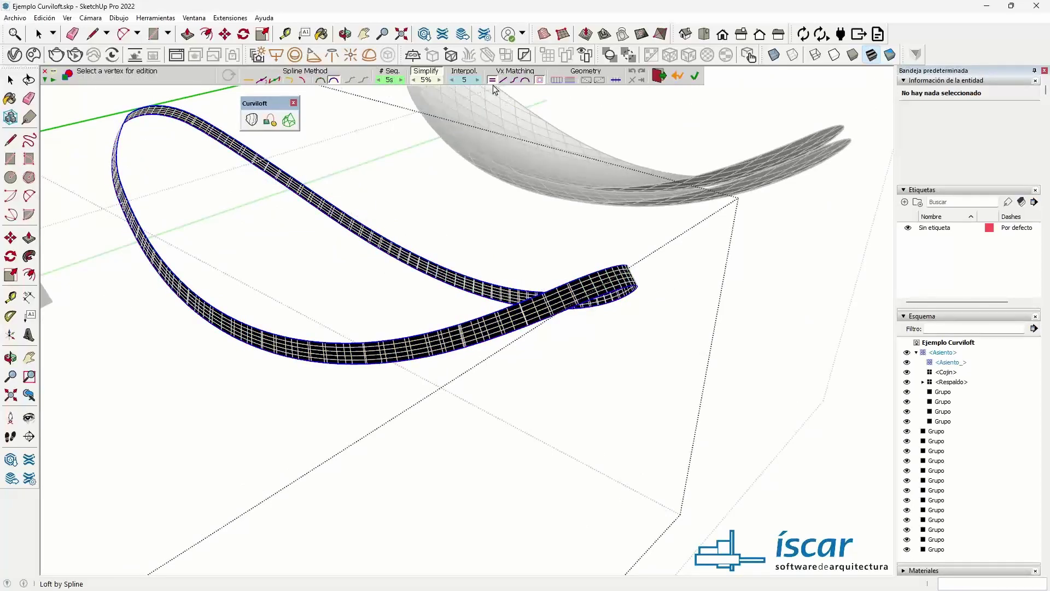
left_click(586, 80)
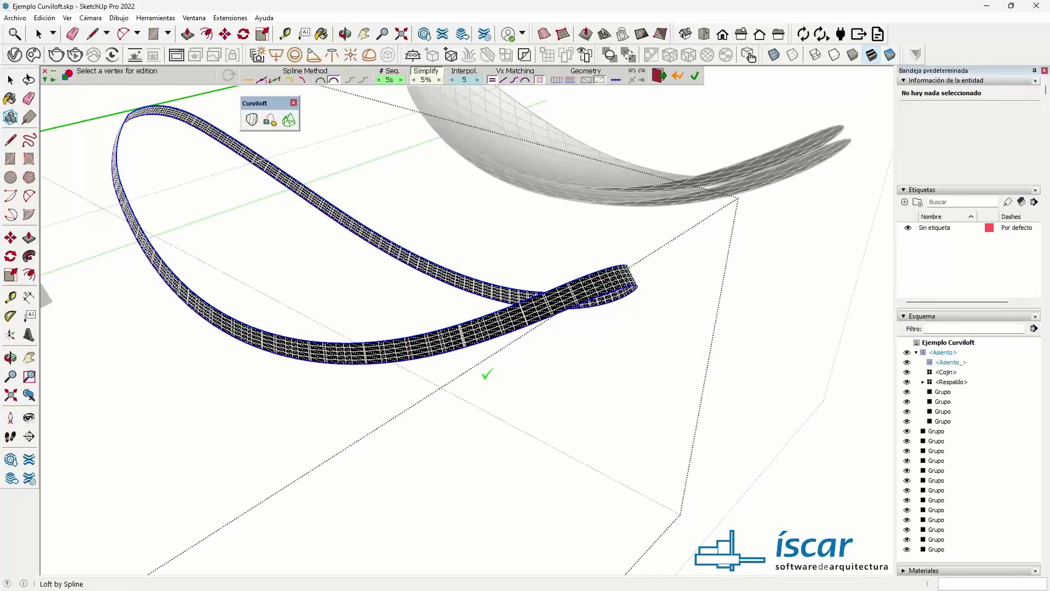
left_click(475, 313)
mouse_move(429, 293)
middle_mouse_down()
mouse_move(633, 298)
mouse_move(499, 335)
middle_mouse_up()
scroll(473, 280, "down", 3)
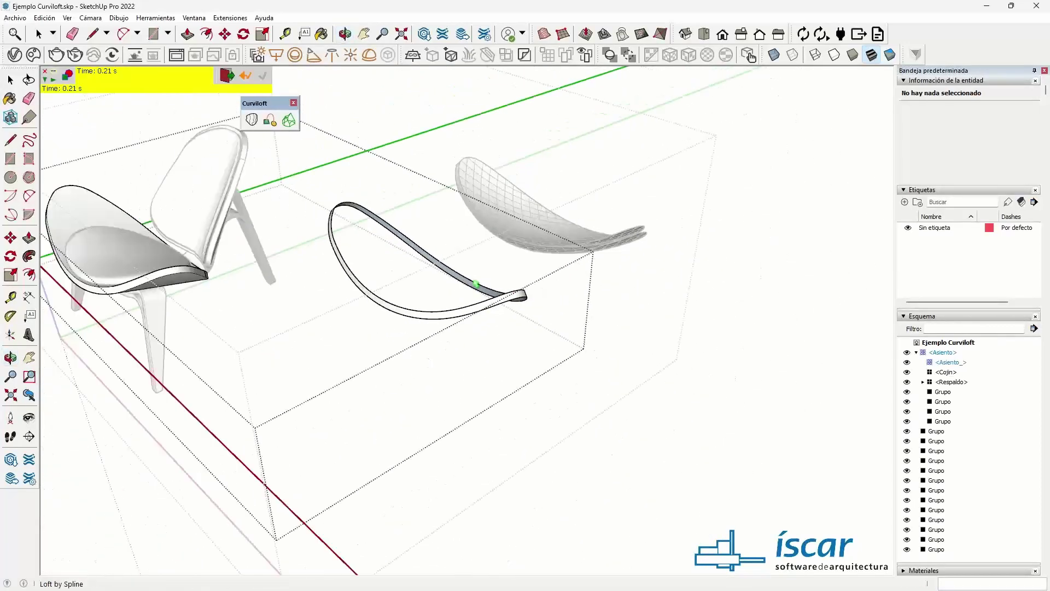
key("space")
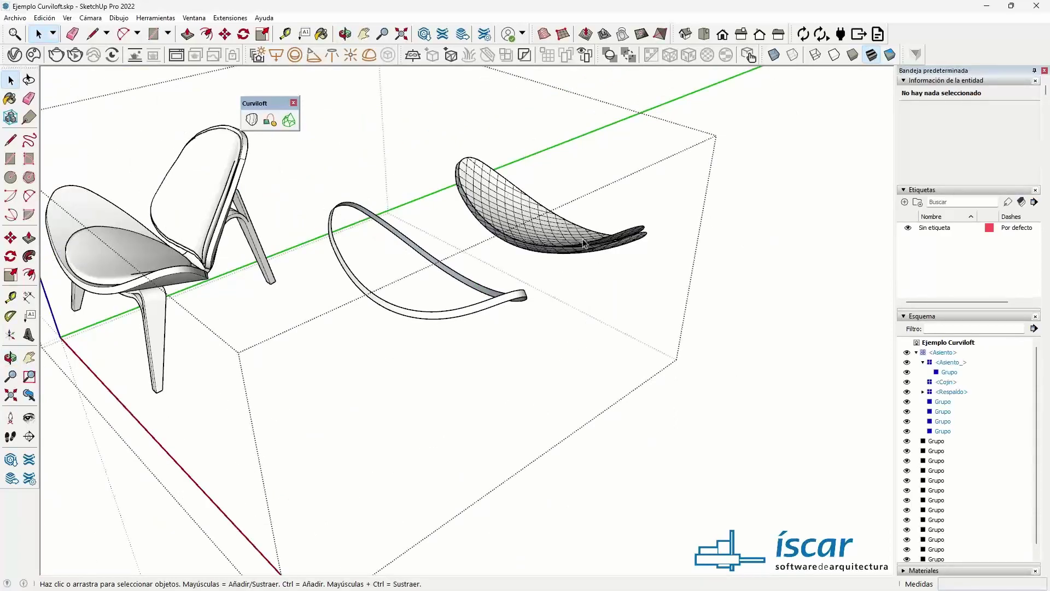
Select both seat shell groups and move them 20 along the green axis.
left_click(584, 243)
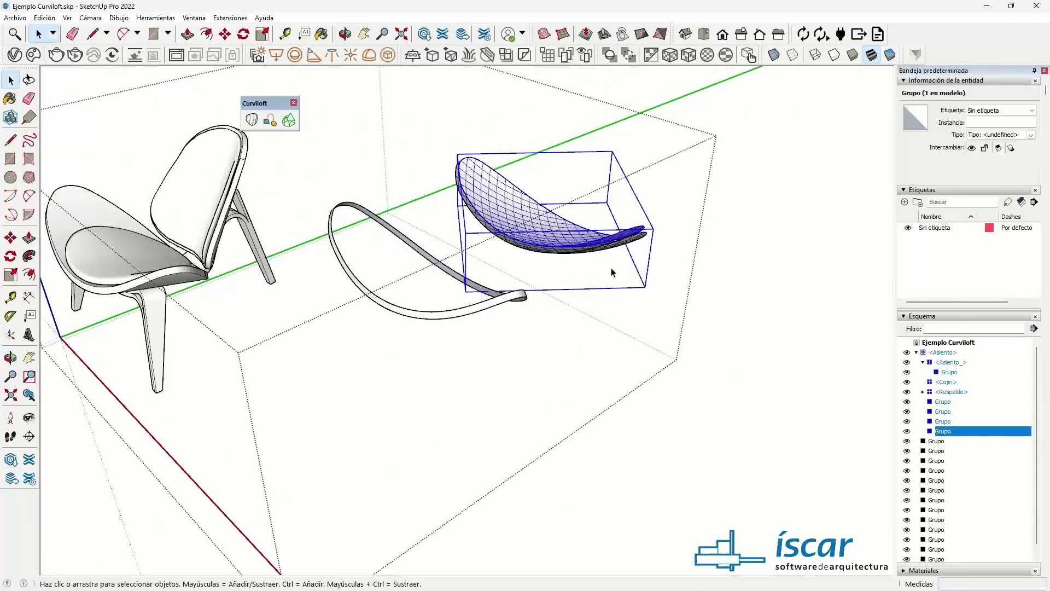
scroll(624, 265, "up", 2)
scroll(613, 264, "up", 2)
left_click_drag(554, 233, 554, 241)
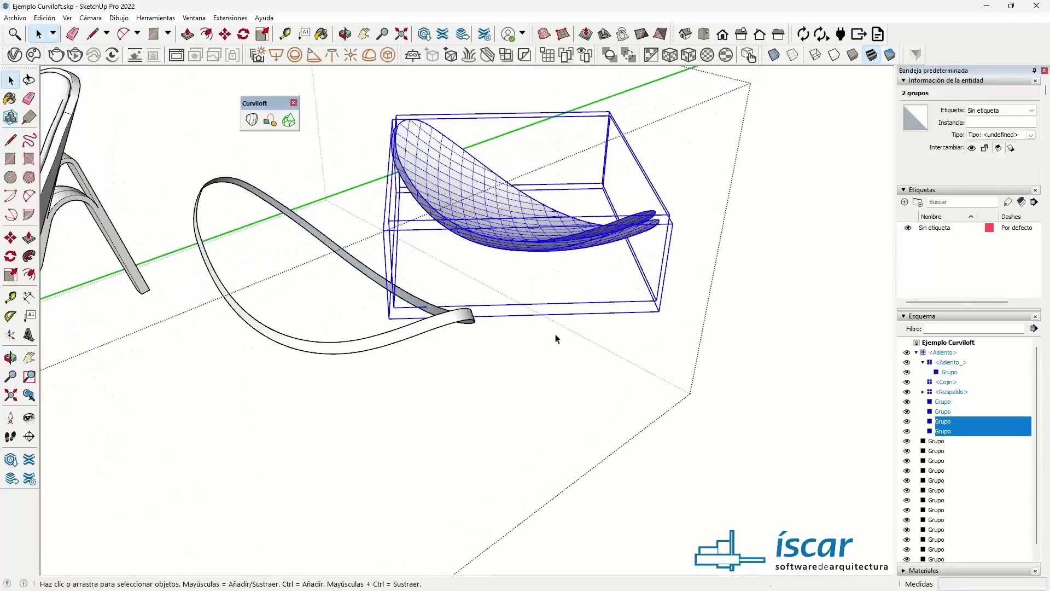
key("m")
left_click(609, 319)
type("20")
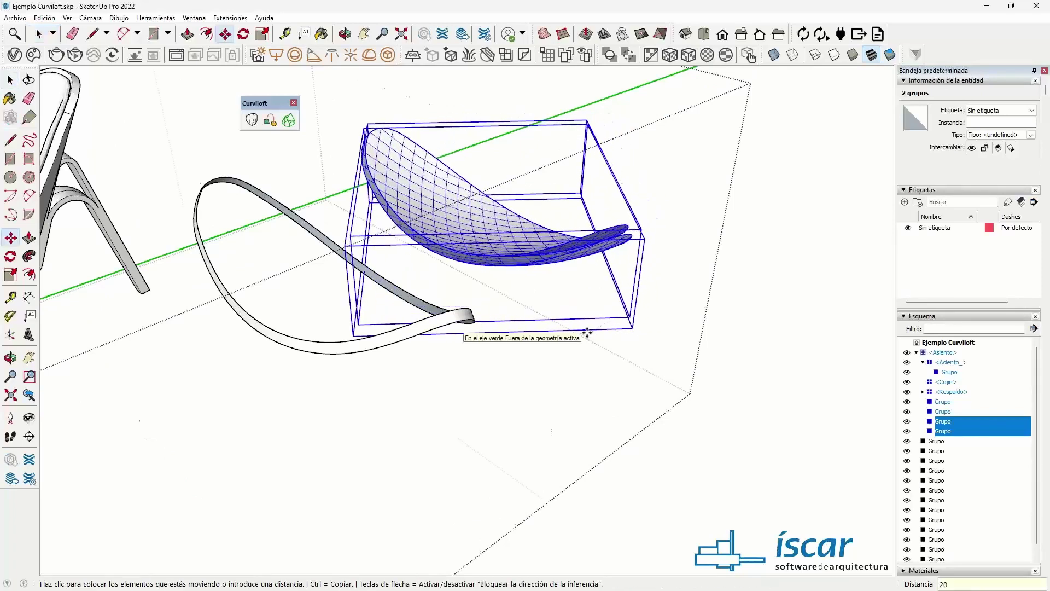
key("Return")
Deselect the groups and zoom out to view the full row of loft examples.
key("space")
left_click(534, 251)
middle_click_drag(535, 251, 345, 336)
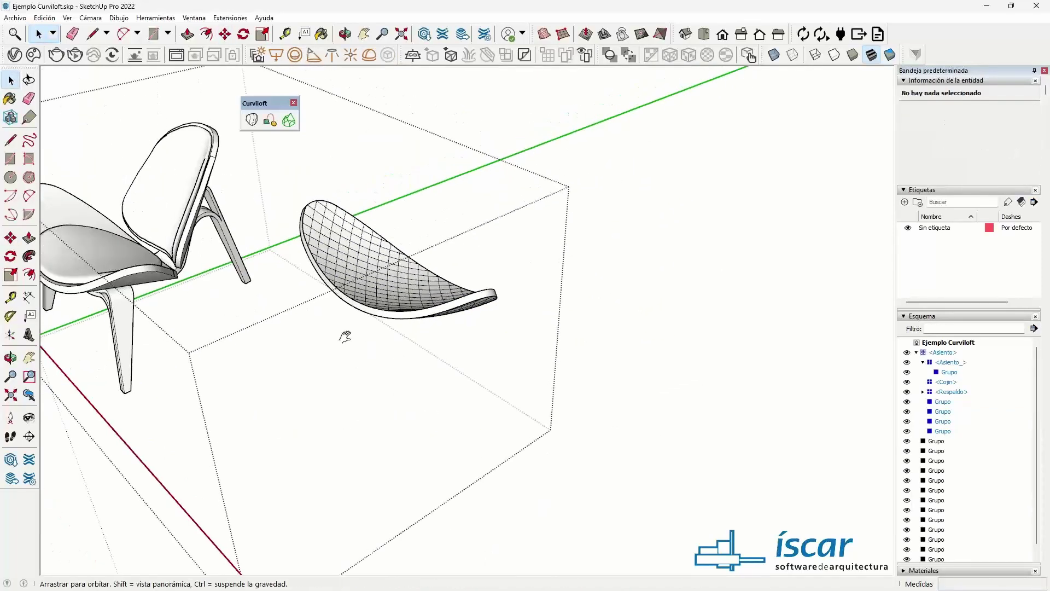
scroll(346, 336, "down", 5)
scroll(453, 303, "down", 3)
mouse_move(453, 303)
middle_mouse_down()
mouse_move(570, 328)
mouse_move(461, 300)
mouse_move(427, 331)
middle_mouse_up()
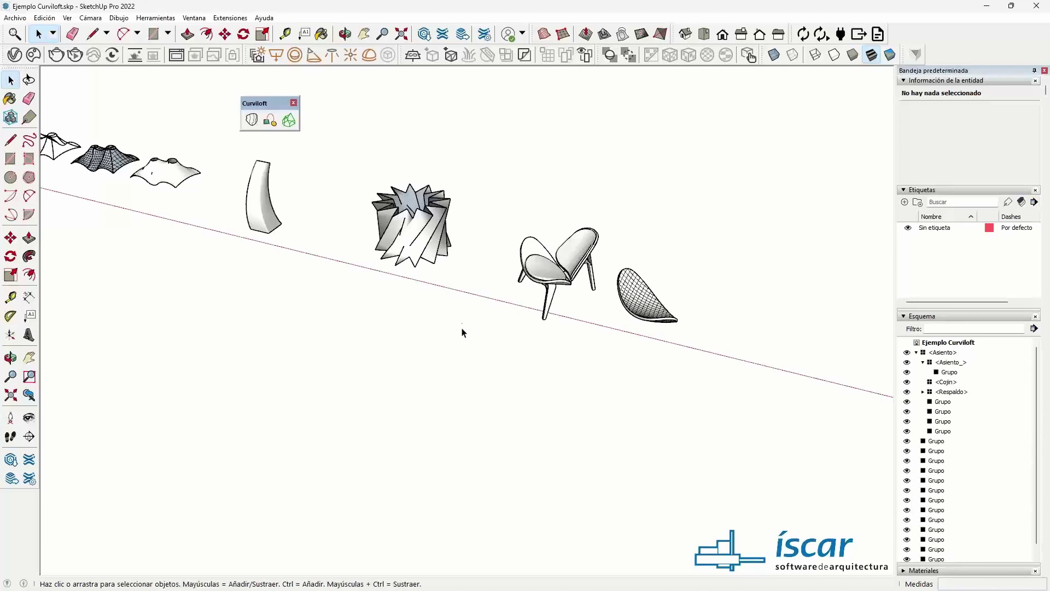
mouse_move(381, 347)
middle_mouse_down("shift")
mouse_move(354, 351)
mouse_move(443, 398)
mouse_move(473, 402)
mouse_move(370, 365)
mouse_move(391, 352)
mouse_move(341, 354)
middle_mouse_up("shift")
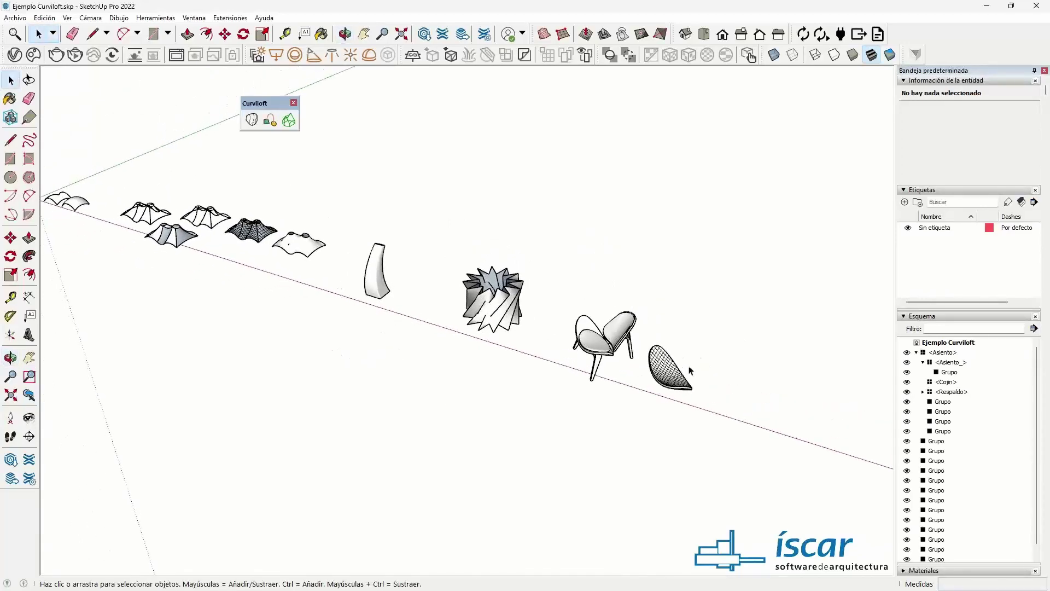
scroll(690, 370, "up", 3)
scroll(678, 356, "up", 2)
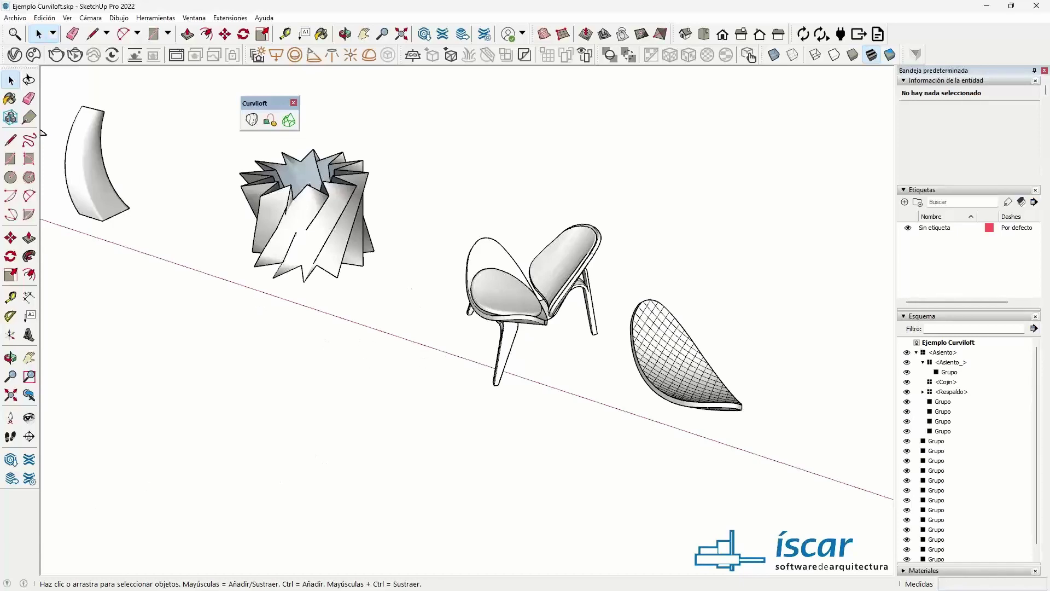
mouse_move(130, 277)
left_mouse_down()
mouse_move(445, 165)
mouse_move(417, 165)
left_mouse_up()
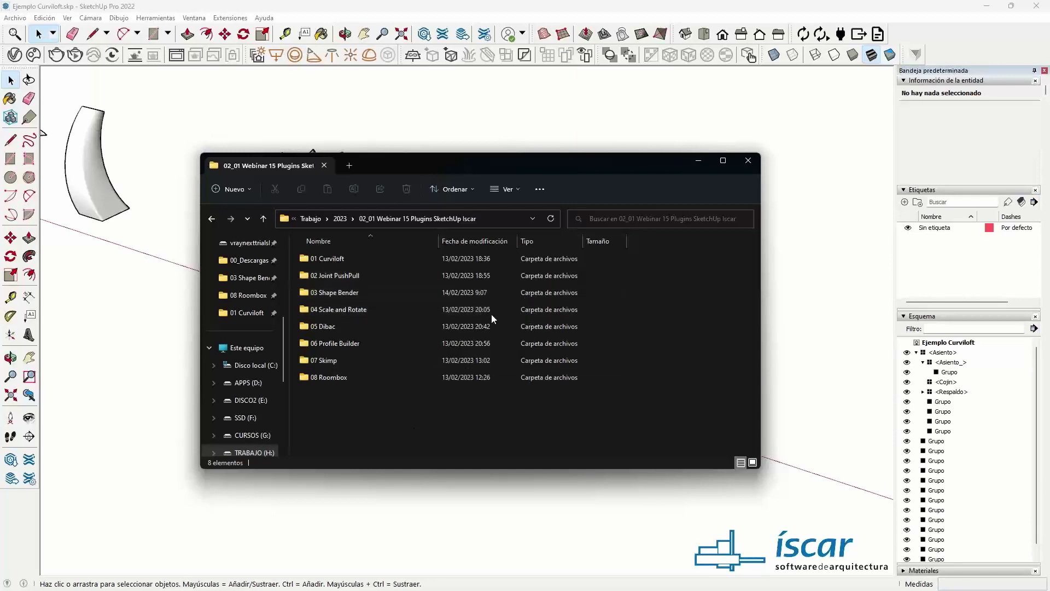
left_click_drag(473, 169, 358, 171)
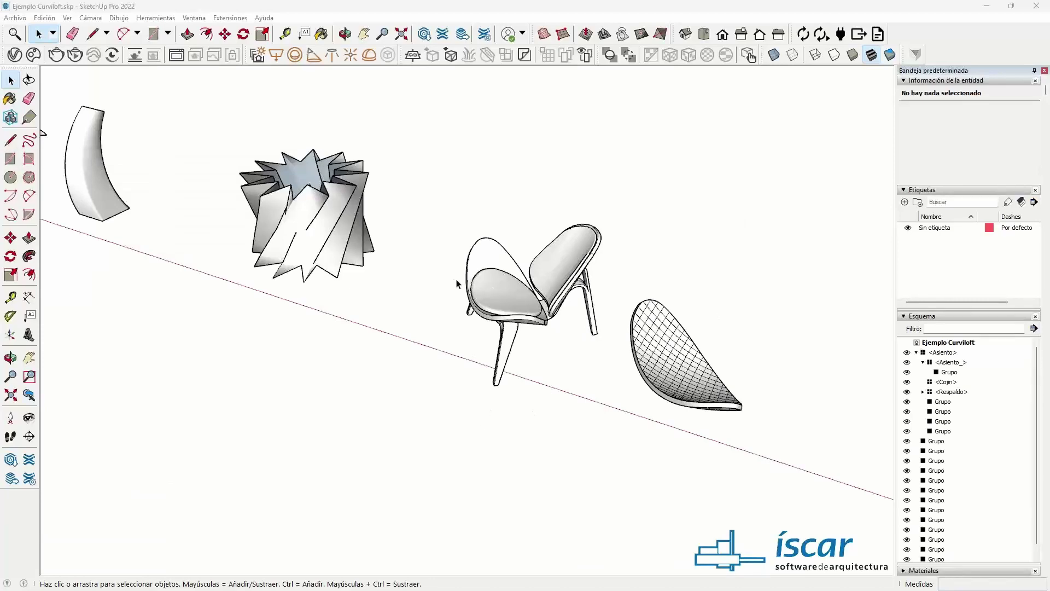
scroll(459, 283, "down", 2)
Pan the Curviloft scene, then bring up the 02_01 Webinar 15 Plugins SketchUp Iscar folder window.
middle_click_drag(272, 211, 455, 323, "shift")
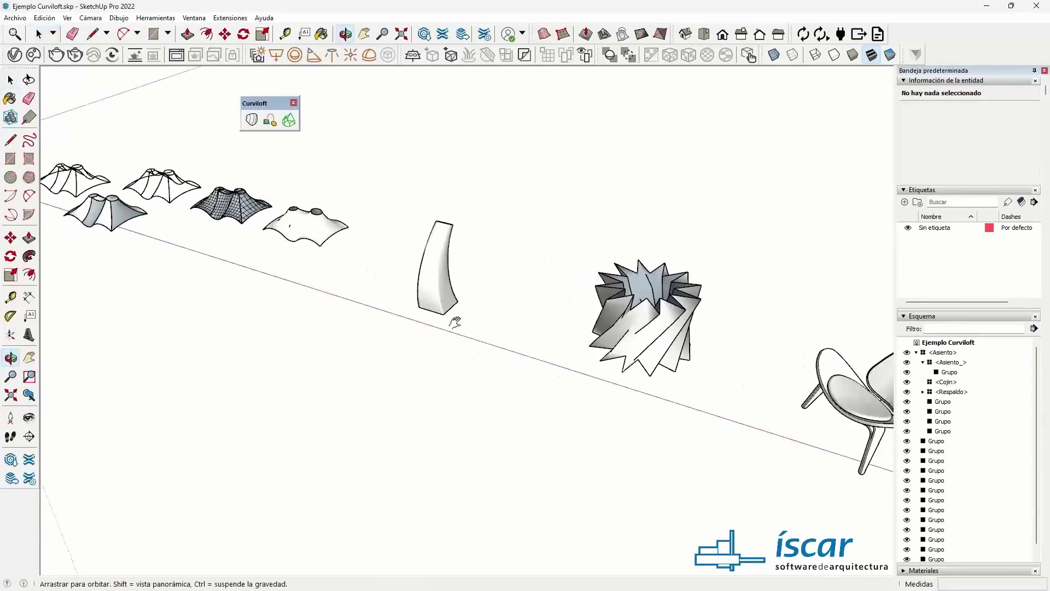
scroll(432, 323, "down", 2)
middle_click_drag(386, 316, 540, 336, "shift")
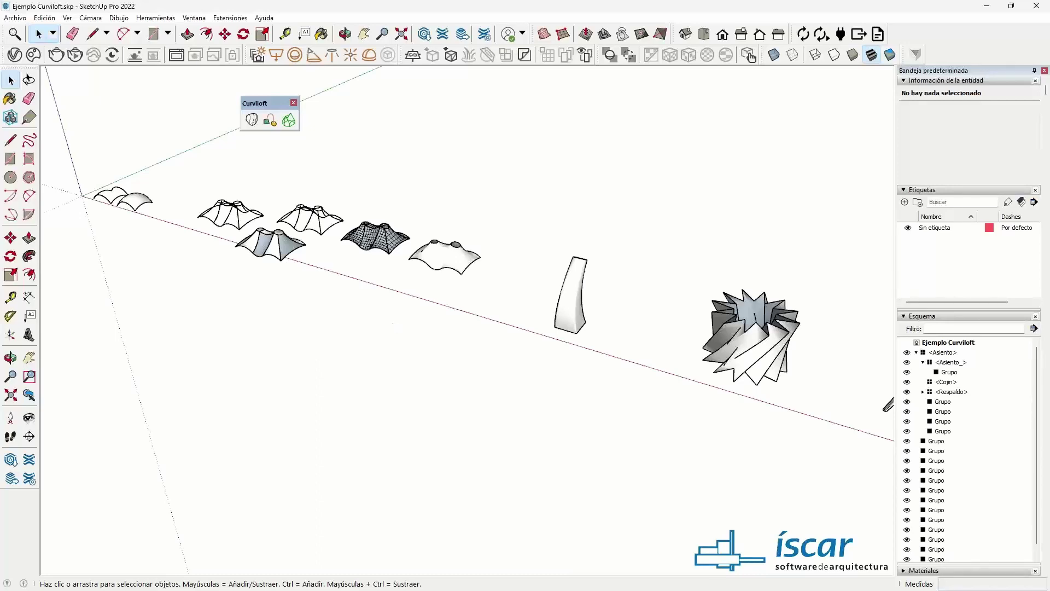
key("alt+Tab")
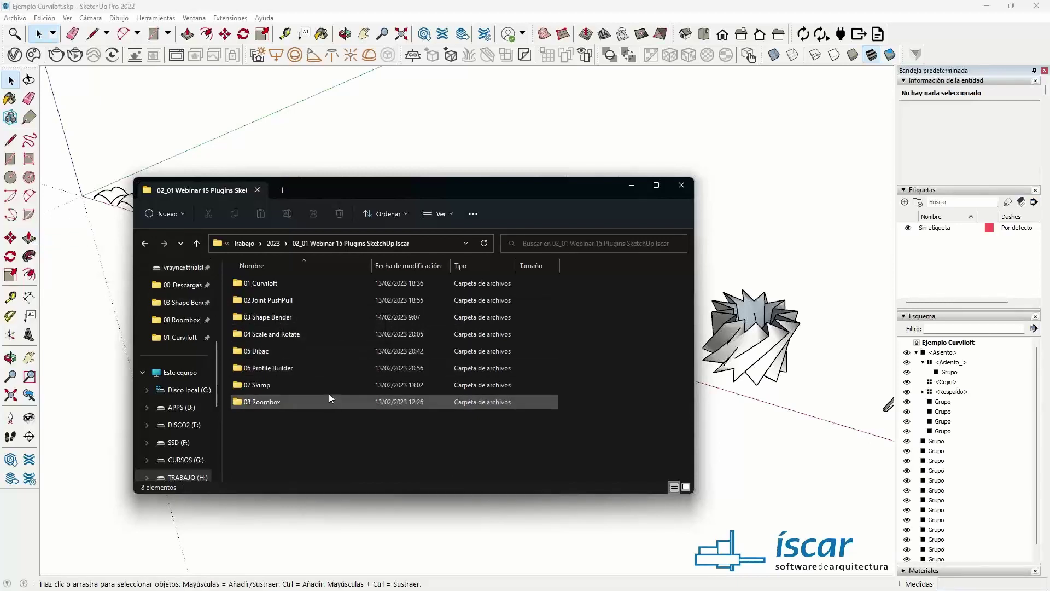
mouse_move(268, 301)
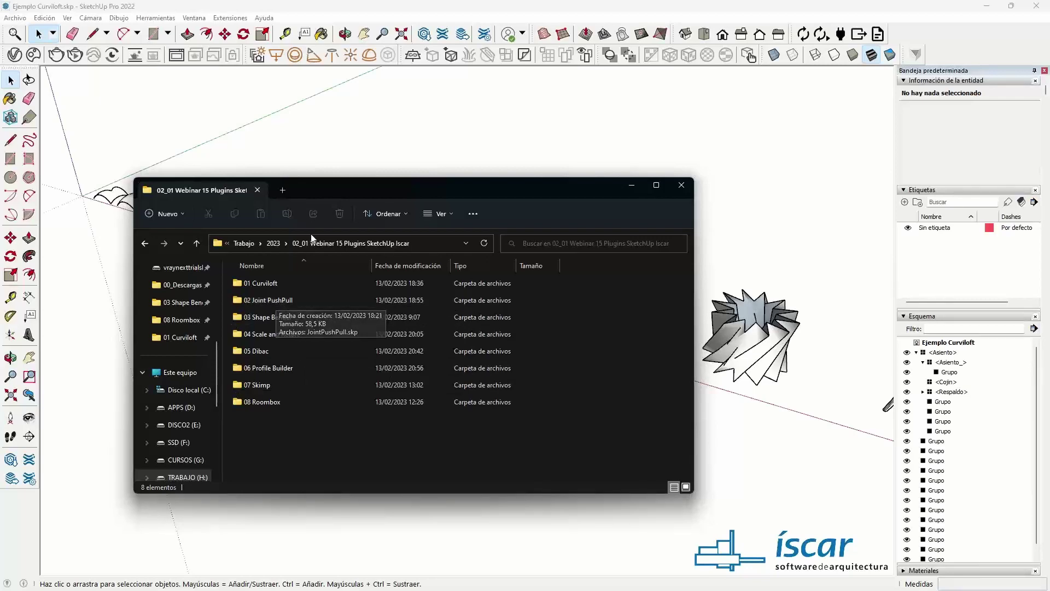
Open JointPushPull.skp from the 02 Joint PushPull folder, answering the save-changes prompt.
left_click(328, 158)
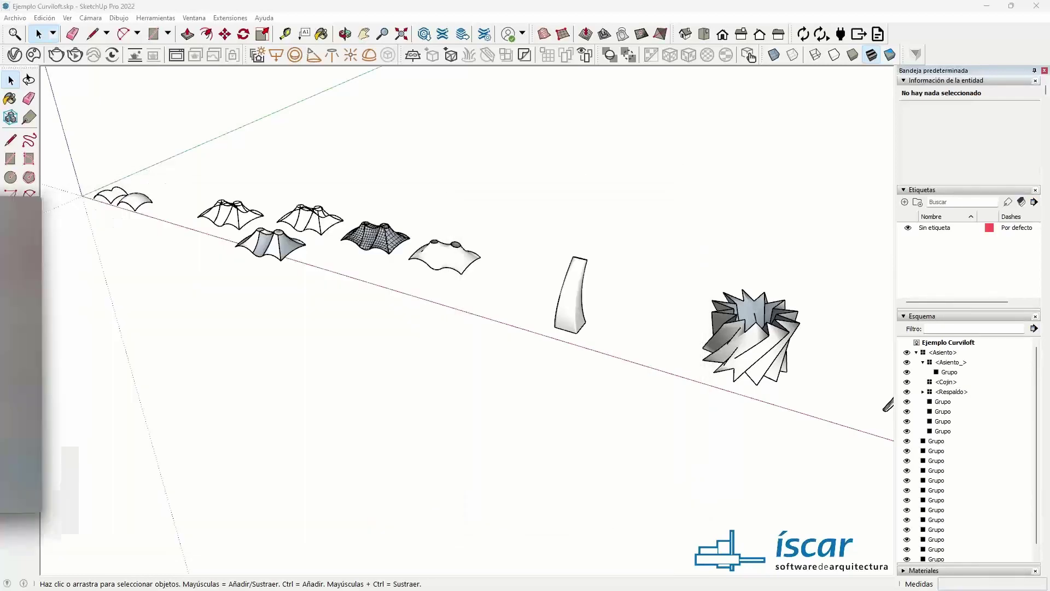
left_click(16, 18)
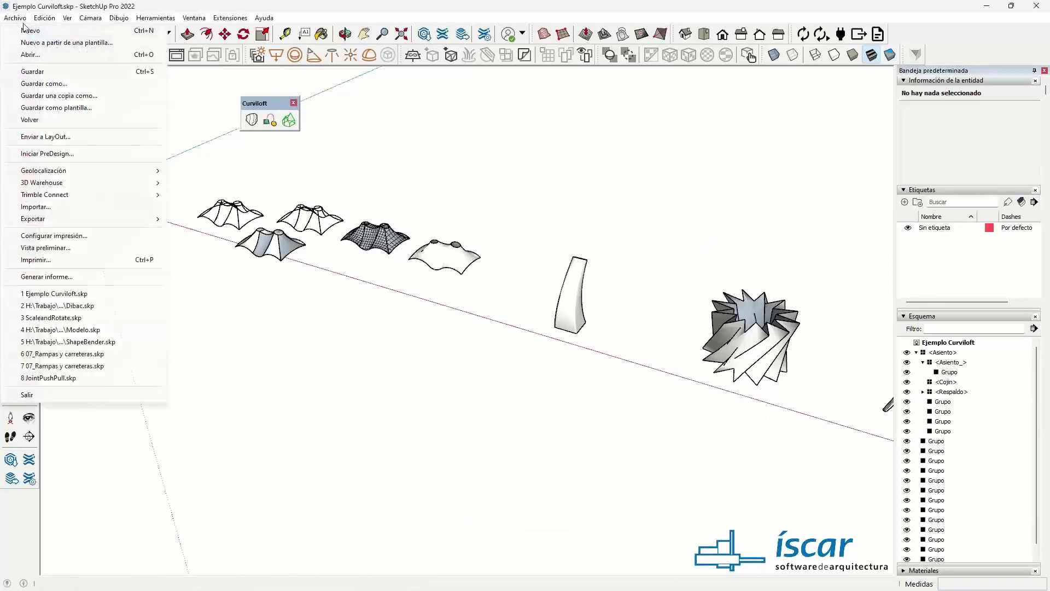
left_click(31, 55)
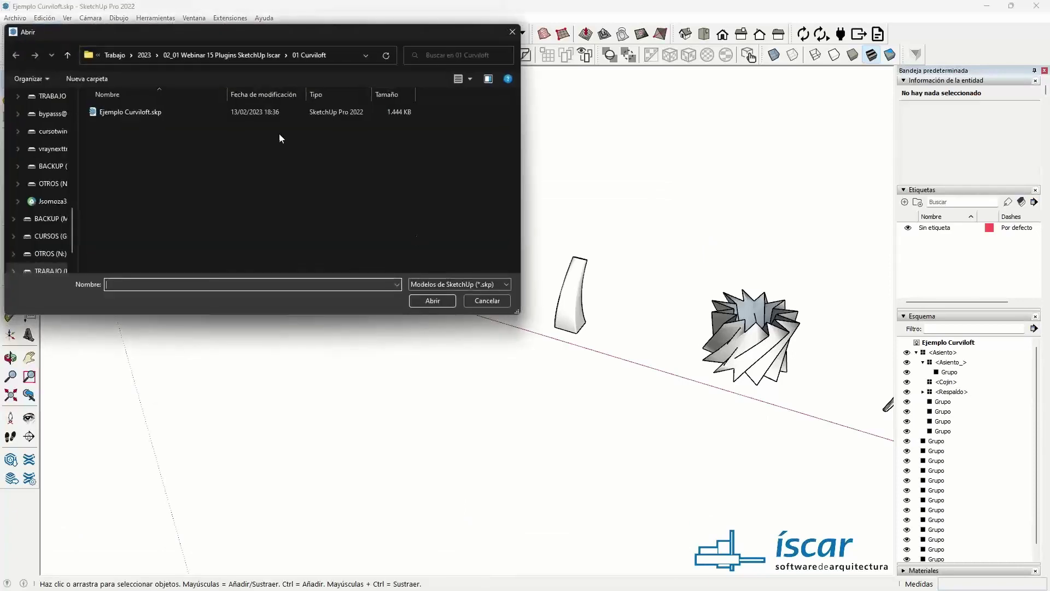
left_click(252, 53)
double_click(133, 126)
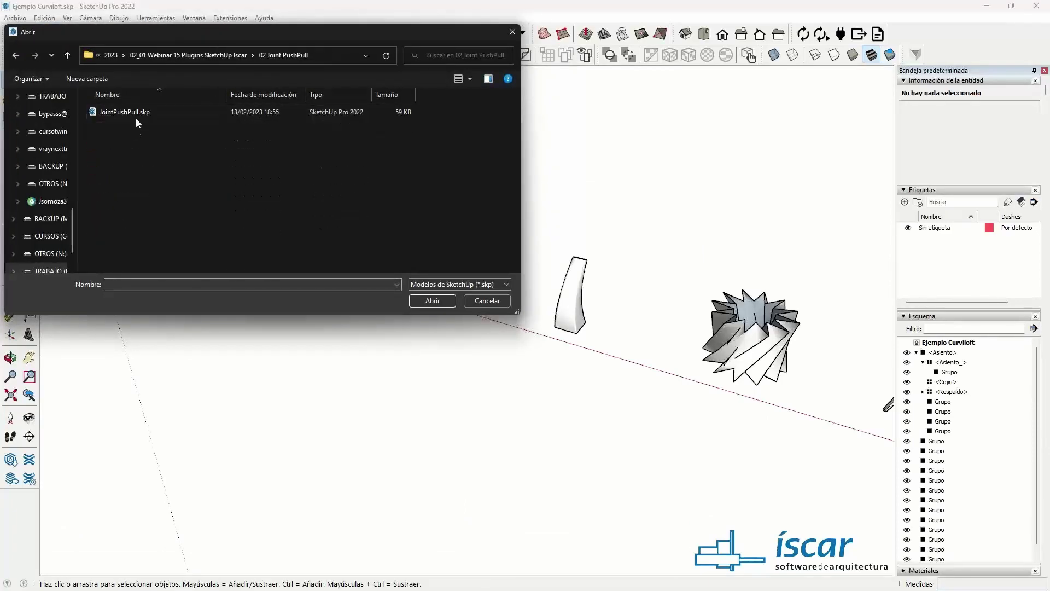
left_click(136, 115)
left_click(425, 300)
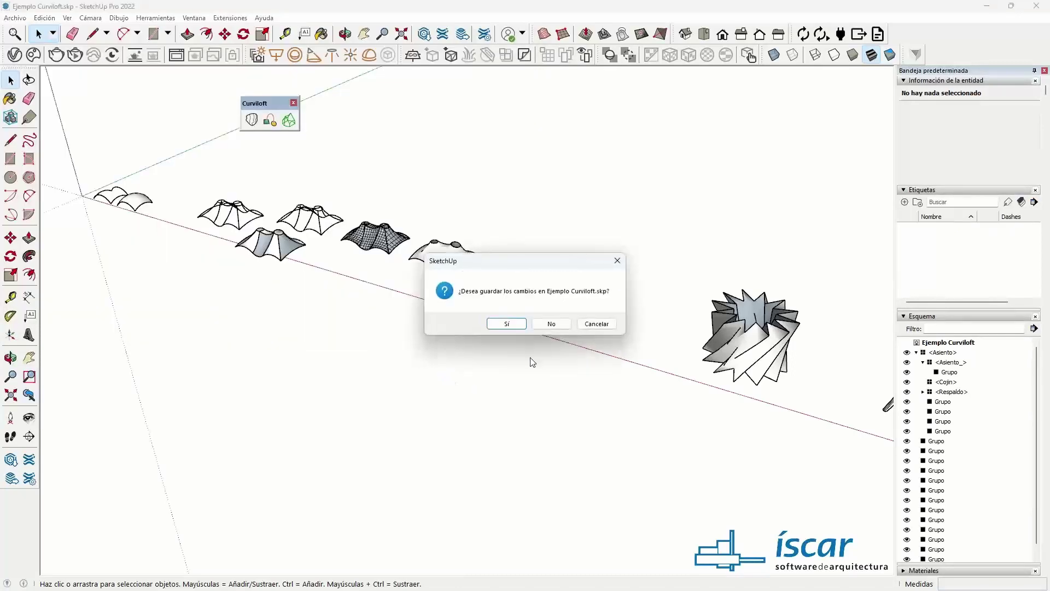
left_click(545, 323)
mouse_move(504, 433)
middle_mouse_down()
mouse_move(391, 425)
mouse_move(413, 367)
middle_mouse_up()
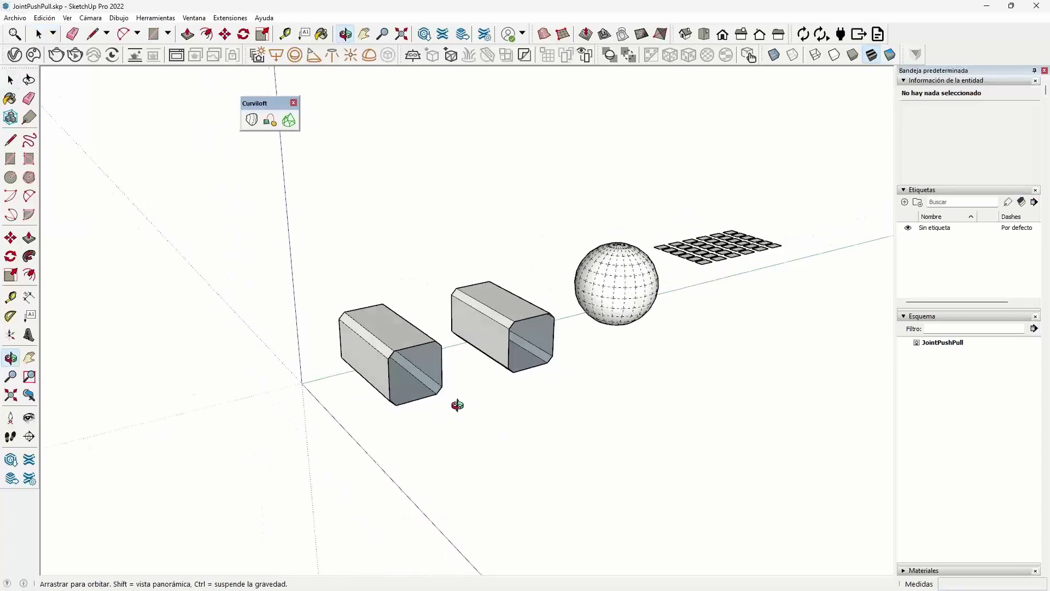
Show the Fredo6_JointPushPull toolbar, close the Curviloft one, and reposition the new toolbar.
scroll(413, 367, "up", 3)
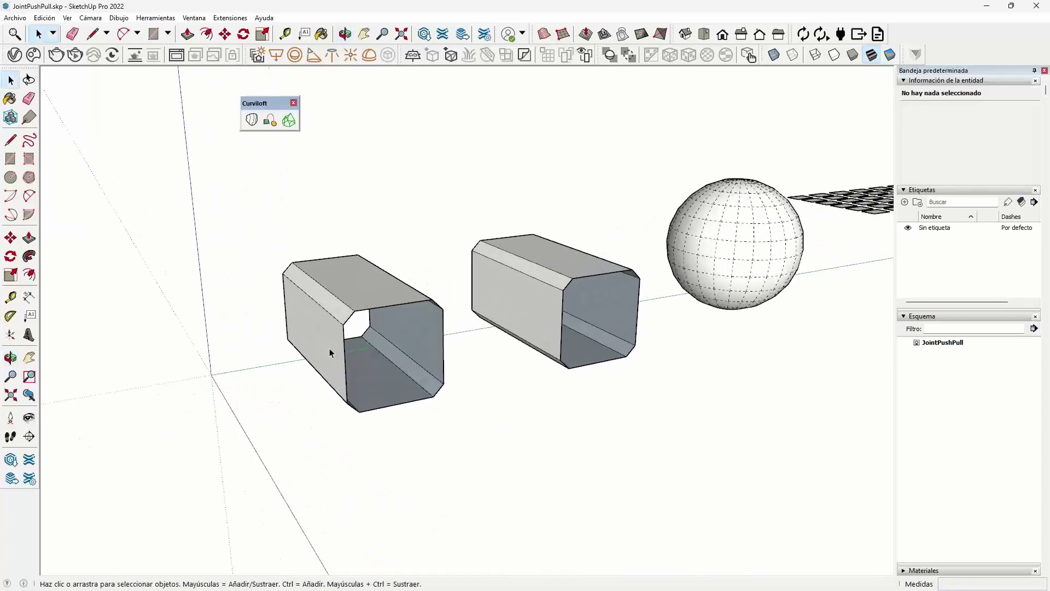
scroll(330, 352, "down", 1)
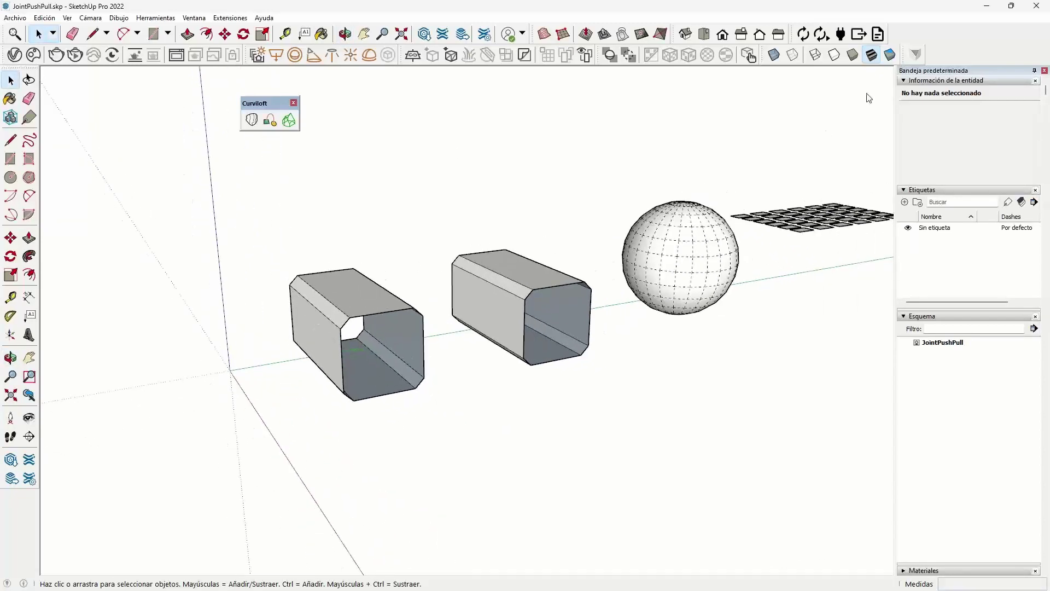
right_click(919, 30)
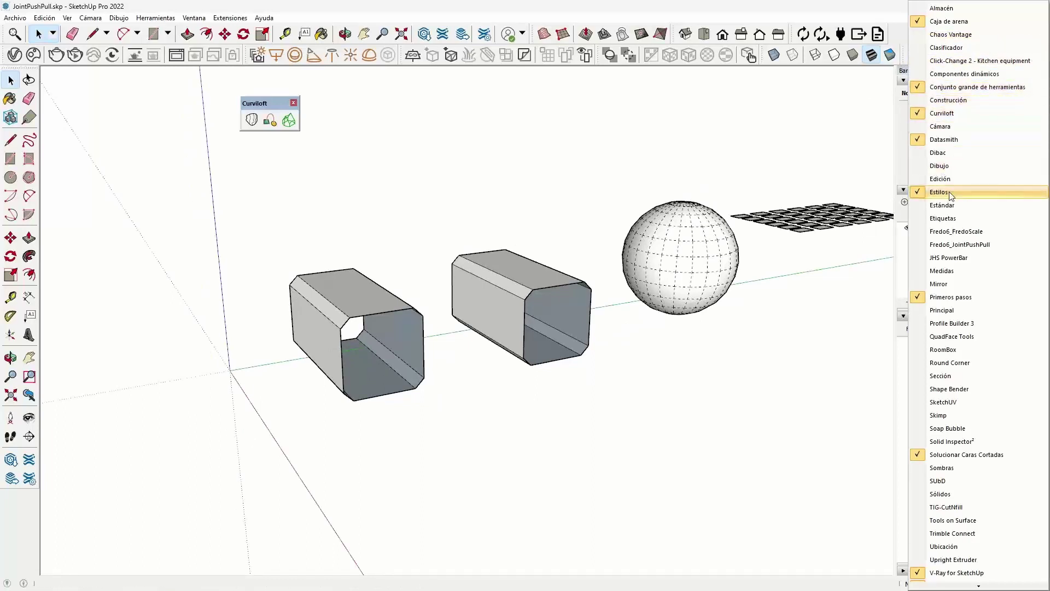
left_click(954, 245)
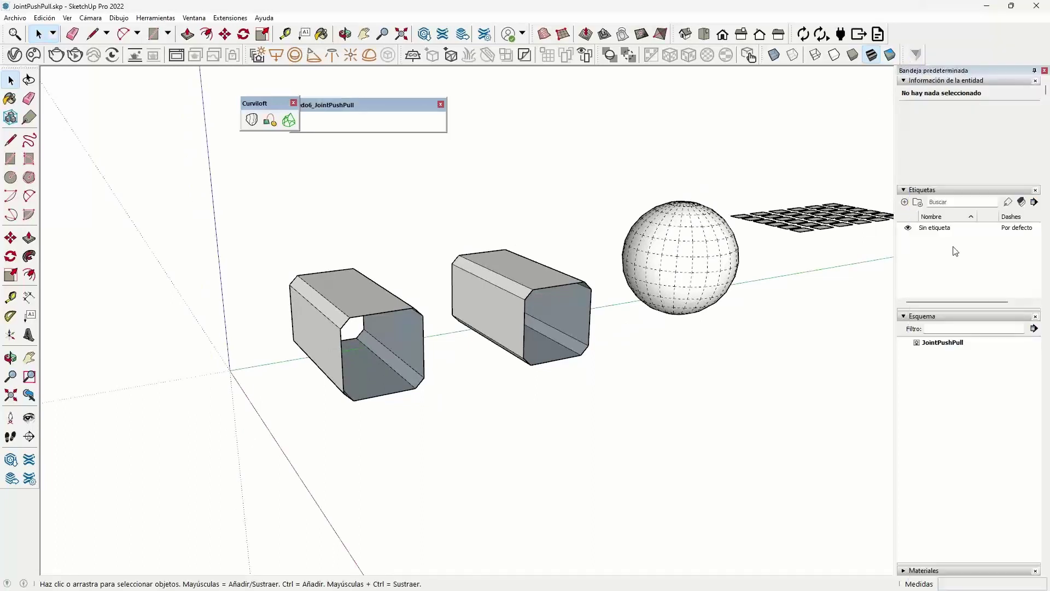
left_click(293, 103)
left_click_drag(298, 105, 187, 114)
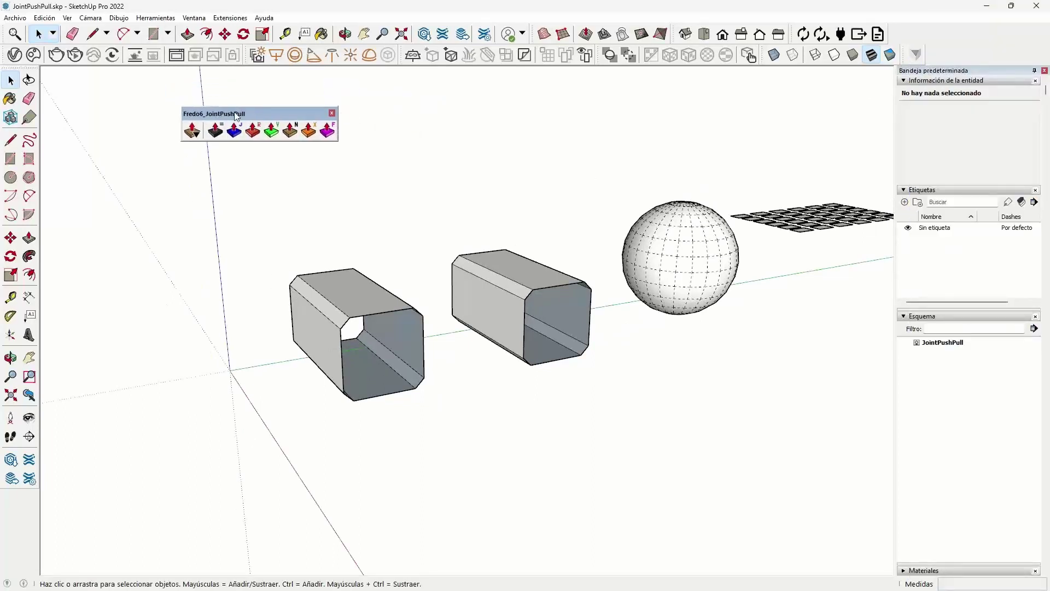
Orbit and zoom to look into the left box's open end.
mouse_move(337, 250)
middle_mouse_down()
mouse_move(340, 241)
mouse_move(325, 265)
middle_mouse_up()
mouse_move(372, 372)
middle_mouse_down()
mouse_move(330, 354)
mouse_move(368, 356)
mouse_move(375, 369)
mouse_move(362, 377)
mouse_move(378, 363)
middle_mouse_up()
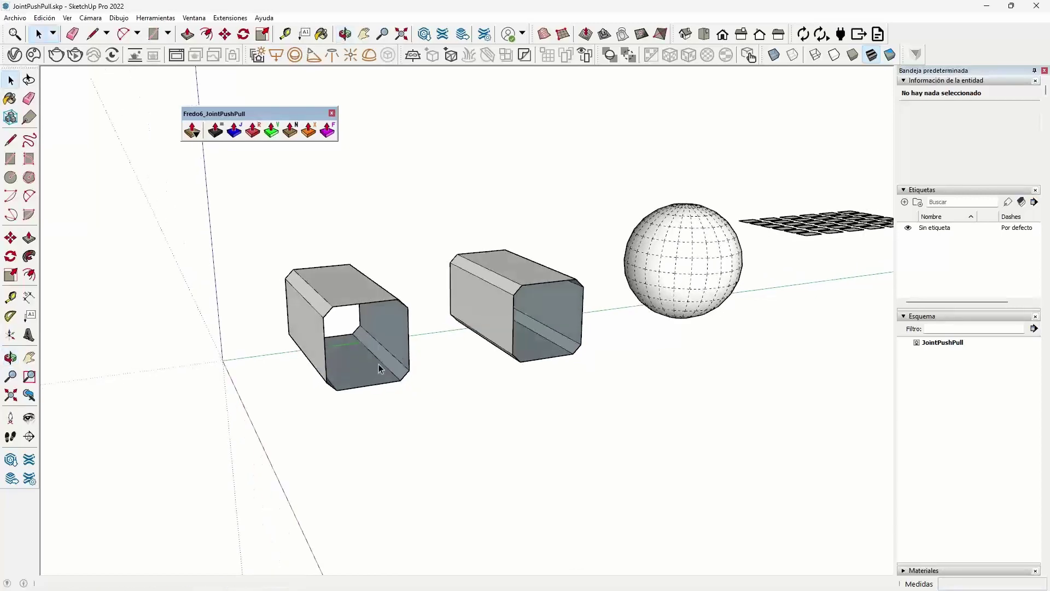
scroll(347, 356, "up", 3)
scroll(347, 356, "up", 3)
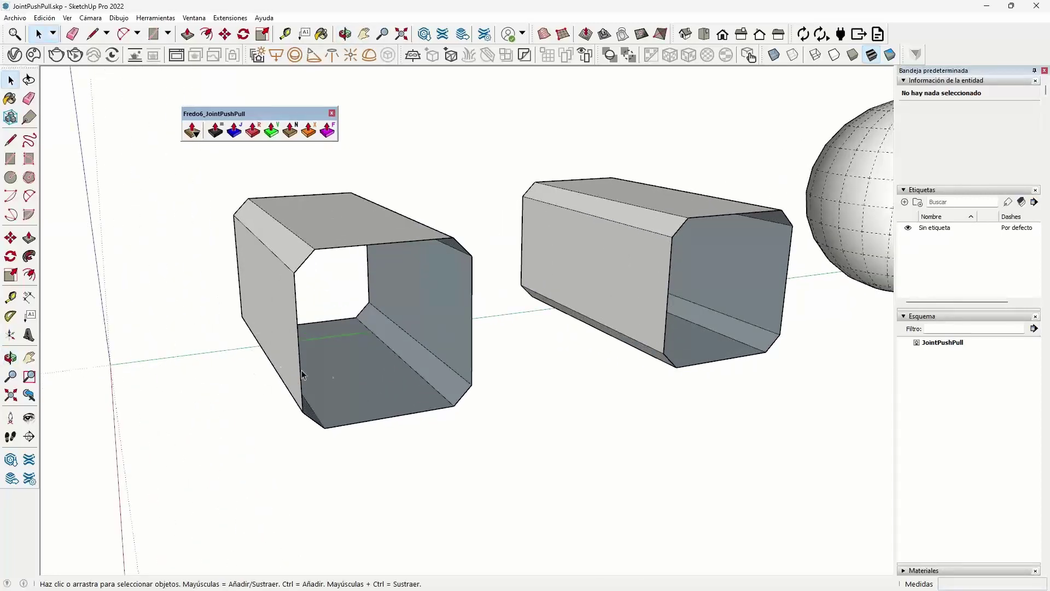
middle_click_drag(281, 380, 371, 385)
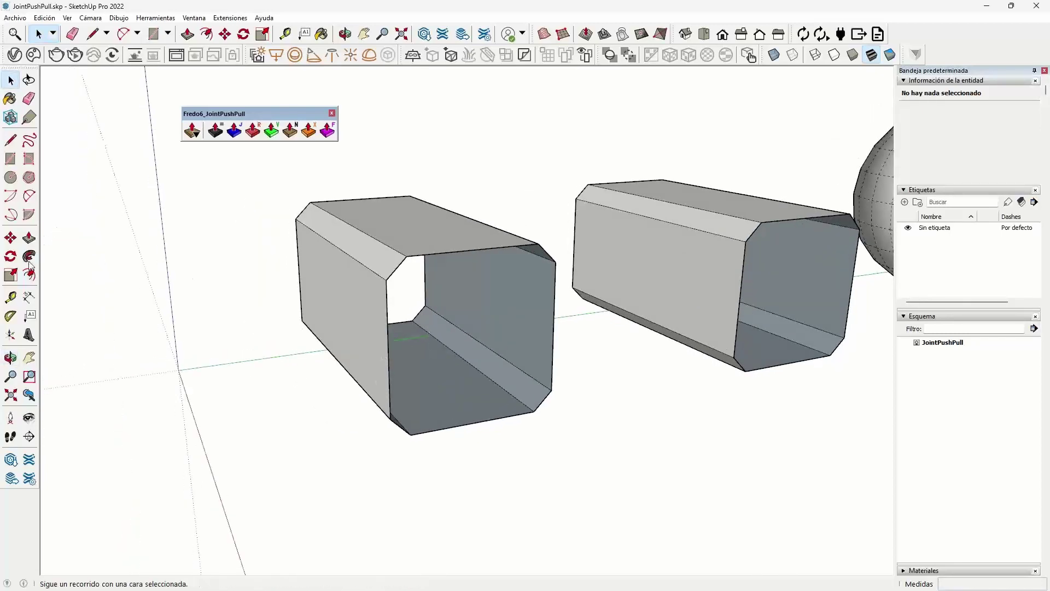
left_click(29, 238)
scroll(353, 332, "up", 3)
left_click_drag(352, 332, 296, 347)
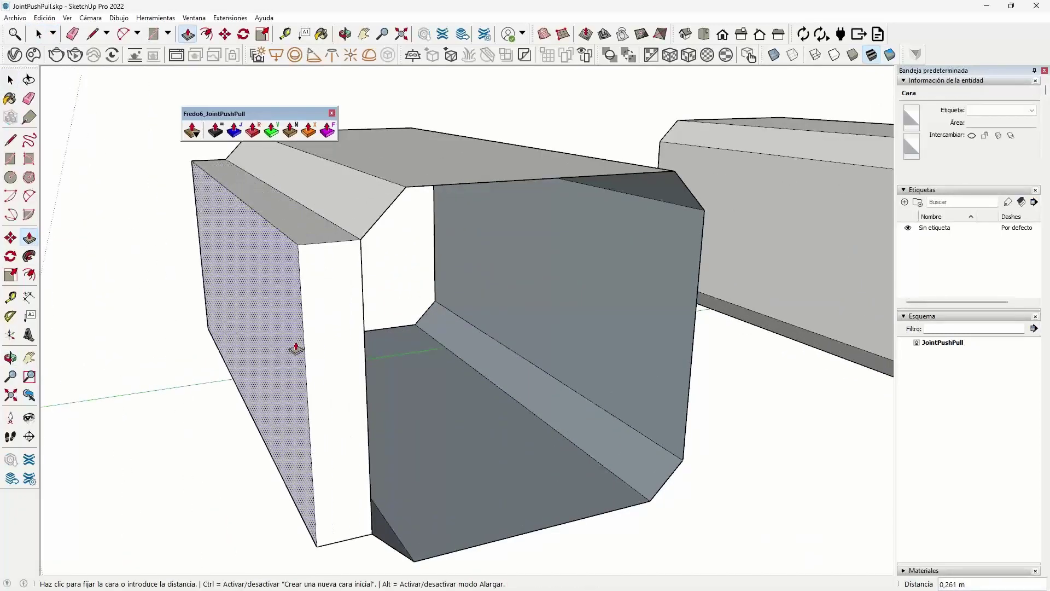
left_click(375, 227)
left_click(343, 219)
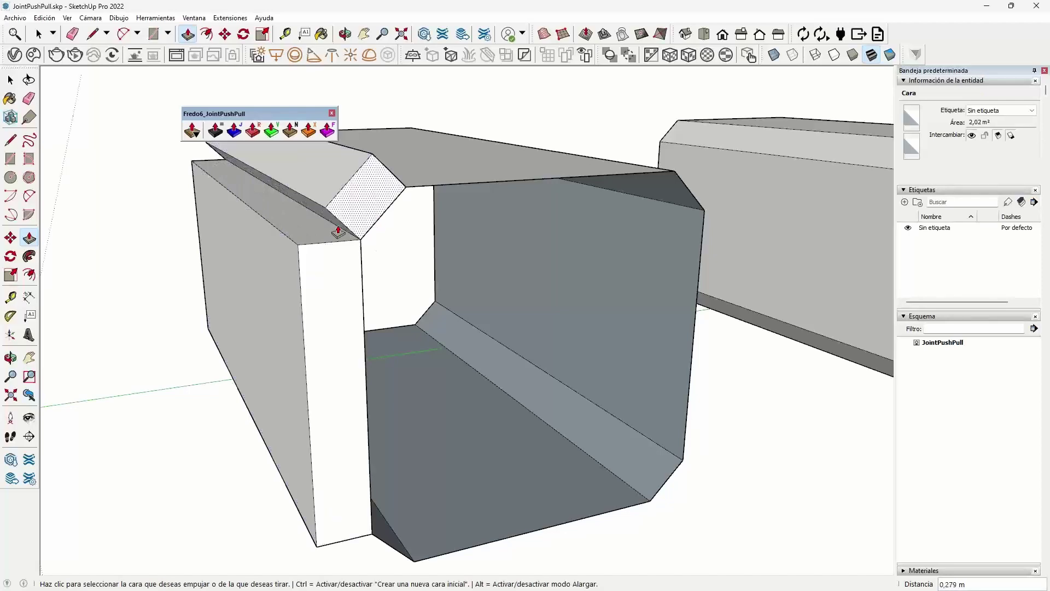
mouse_move(343, 227)
middle_mouse_down()
mouse_move(291, 228)
mouse_move(275, 241)
middle_mouse_up()
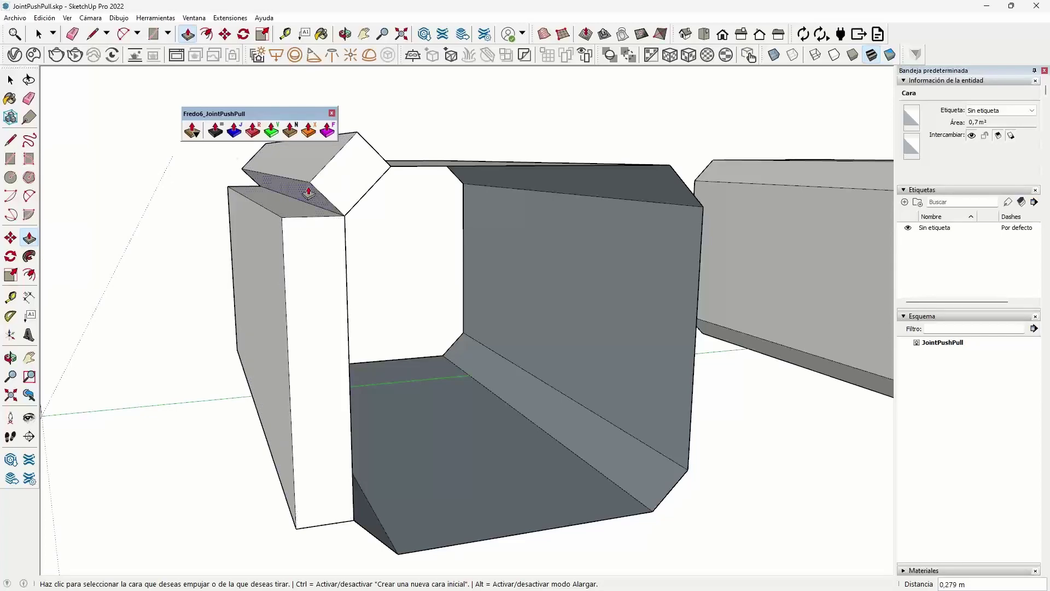
scroll(319, 271, "down", 1)
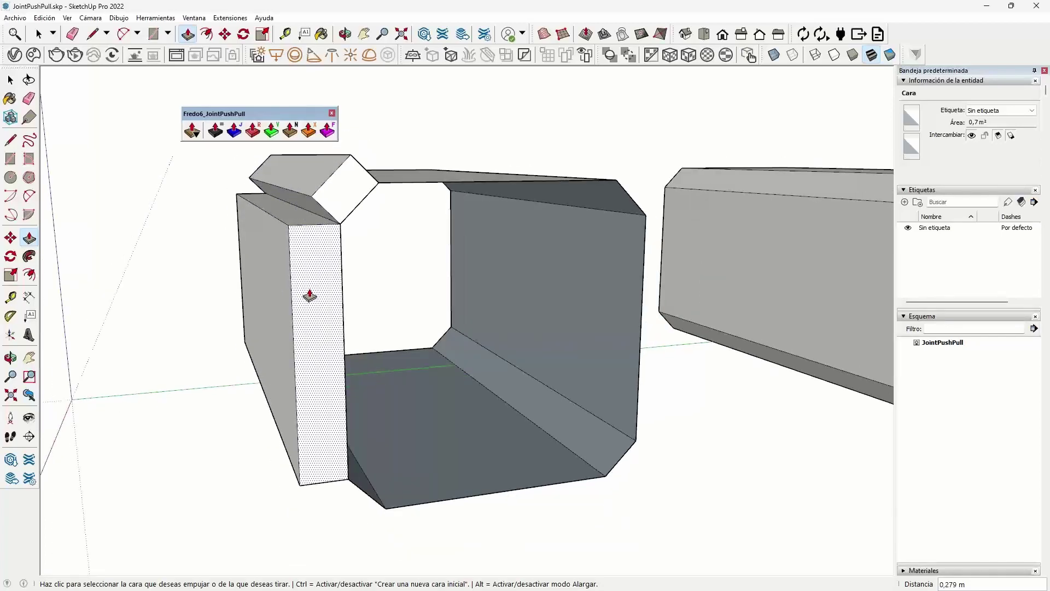
scroll(310, 296, "down", 1)
key("space")
scroll(317, 335, "down", 2)
Select the whole left box and joint-push-pull its walls outward by 0.25 m.
scroll(334, 345, "down", 2)
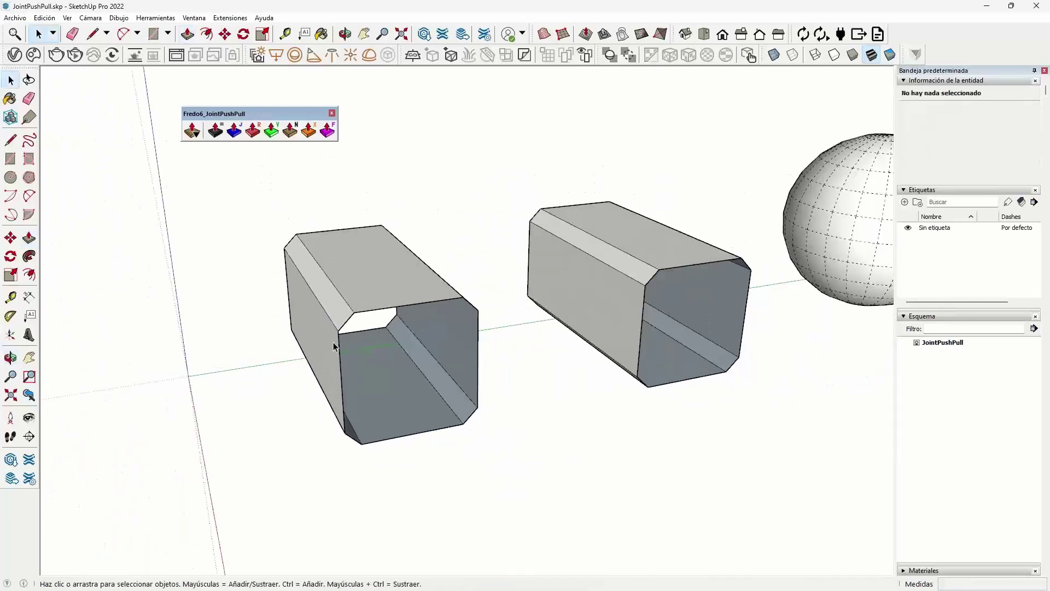
triple_click(357, 274)
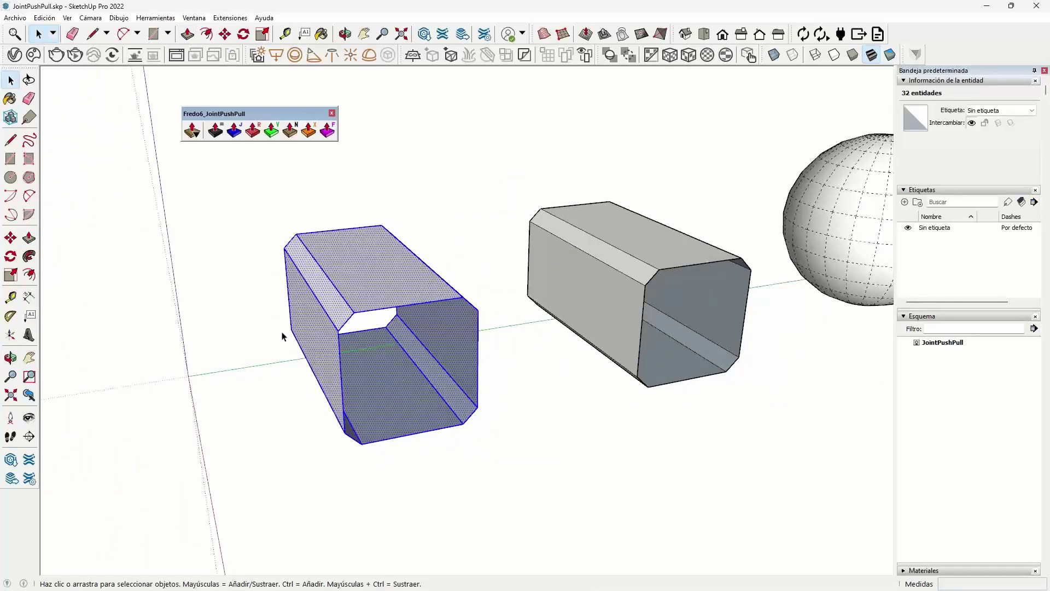
left_click(30, 239)
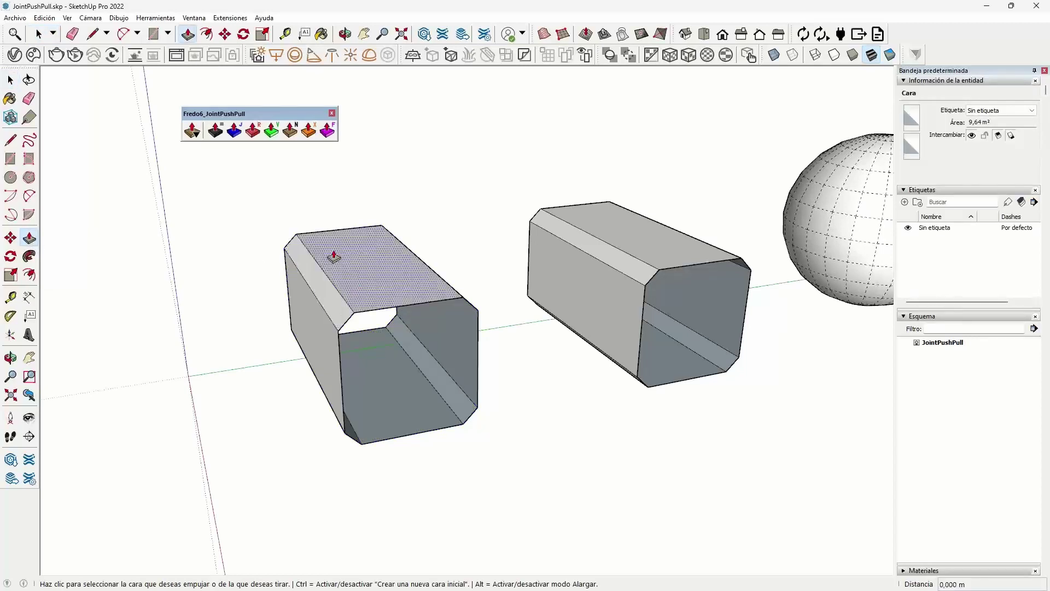
key("space")
mouse_move(244, 197)
left_mouse_down()
mouse_move(417, 305)
mouse_move(471, 481)
mouse_move(500, 498)
left_mouse_up()
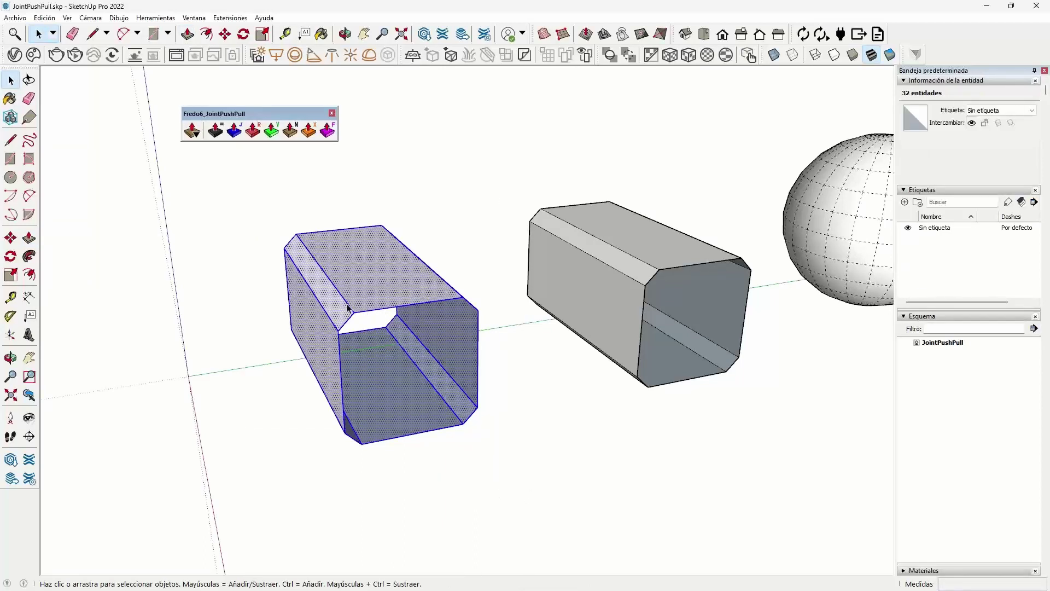
left_click(234, 130)
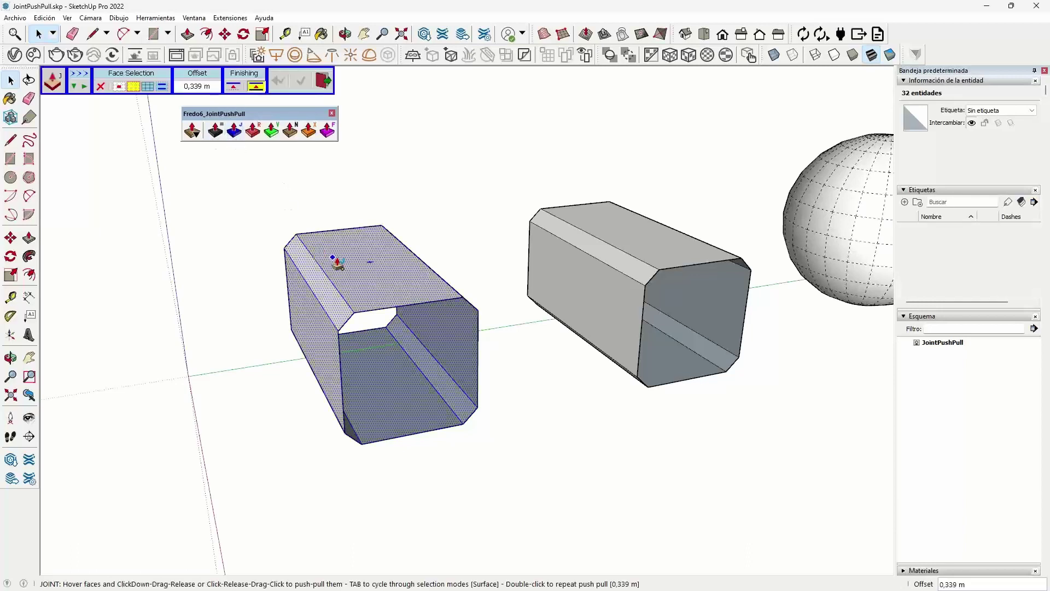
left_click_drag(337, 264, 335, 253)
type(".25")
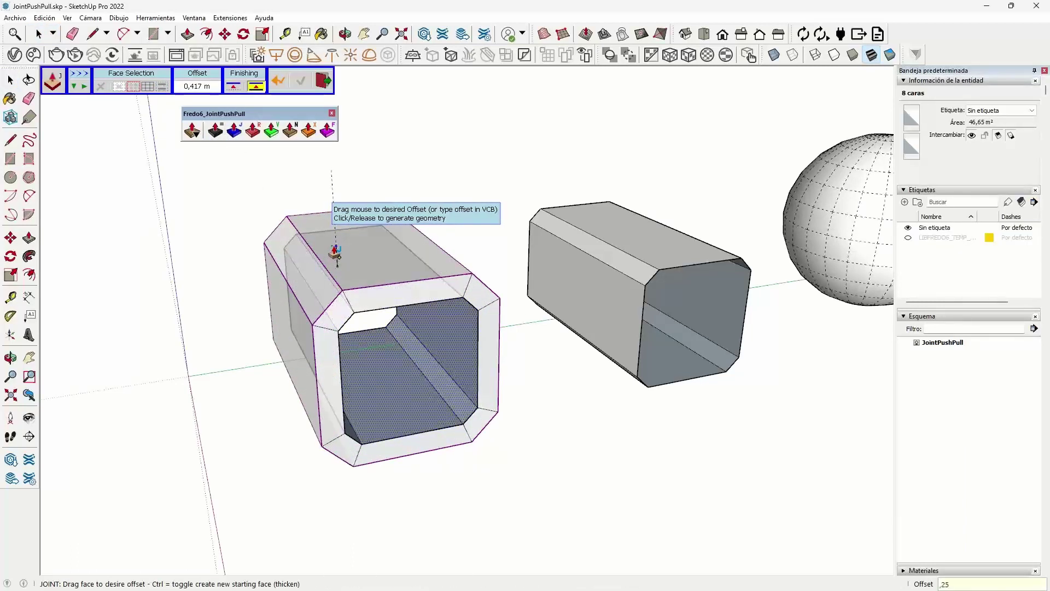
key("Return")
Orbit around the thickened box and commit the walls as solid geometry.
middle_click_drag(399, 364, 456, 256)
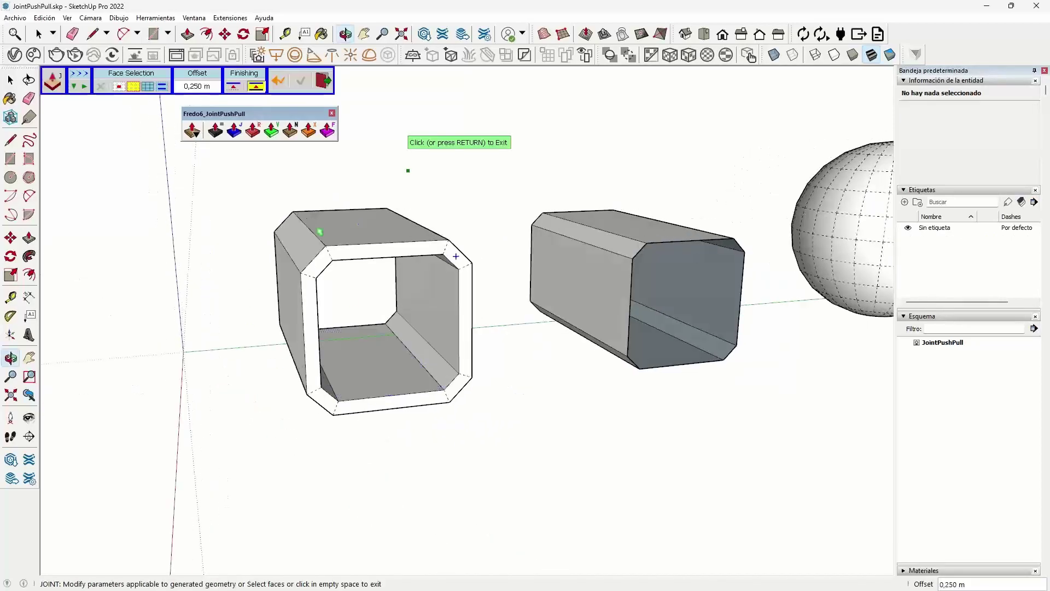
scroll(456, 255, "down", 3)
middle_click_drag(285, 328, 150, 312)
scroll(150, 312, "up", 5)
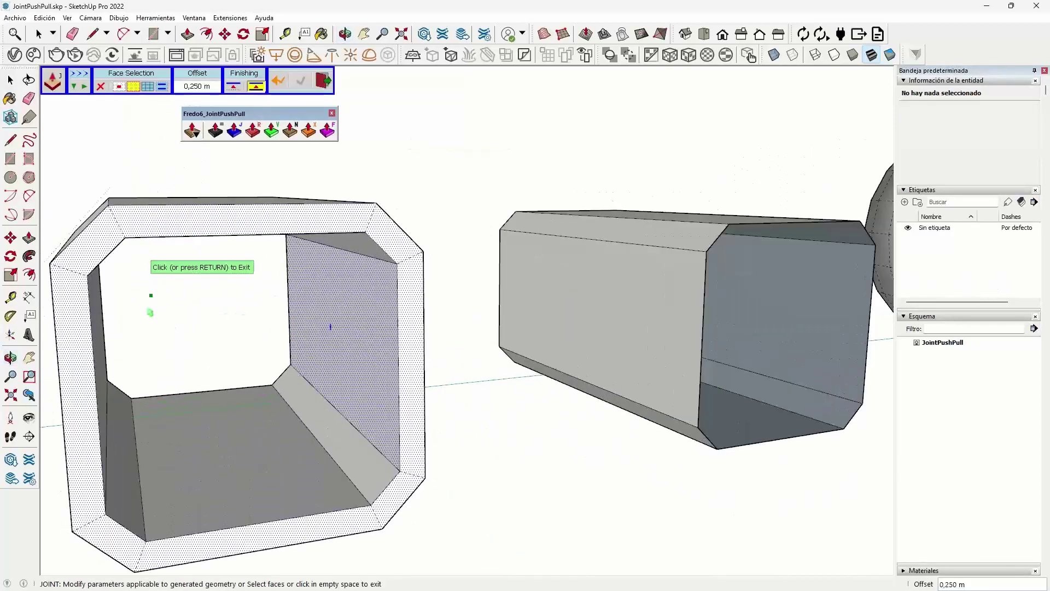
scroll(150, 312, "down", 3)
middle_click_drag(314, 323, 403, 336)
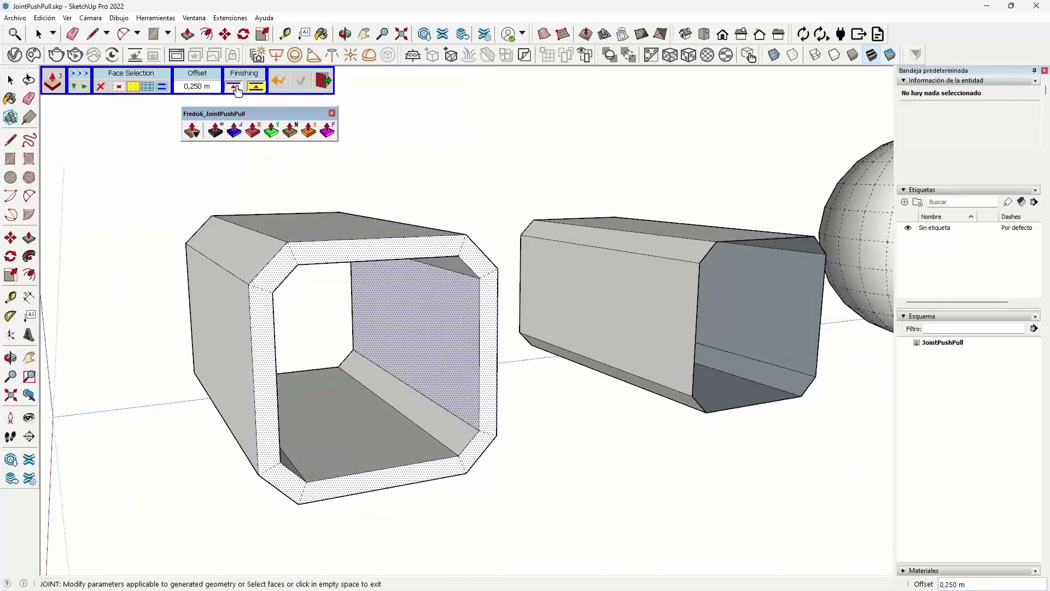
left_click(236, 87)
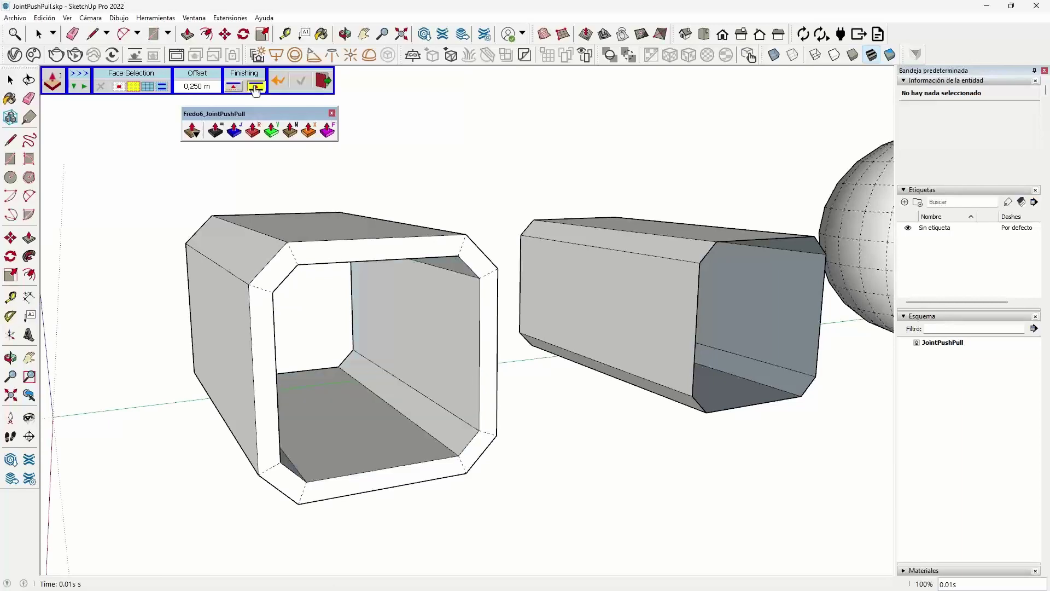
Choose the second Finishing option and exit the Joint Push Pull tool.
left_click(252, 88)
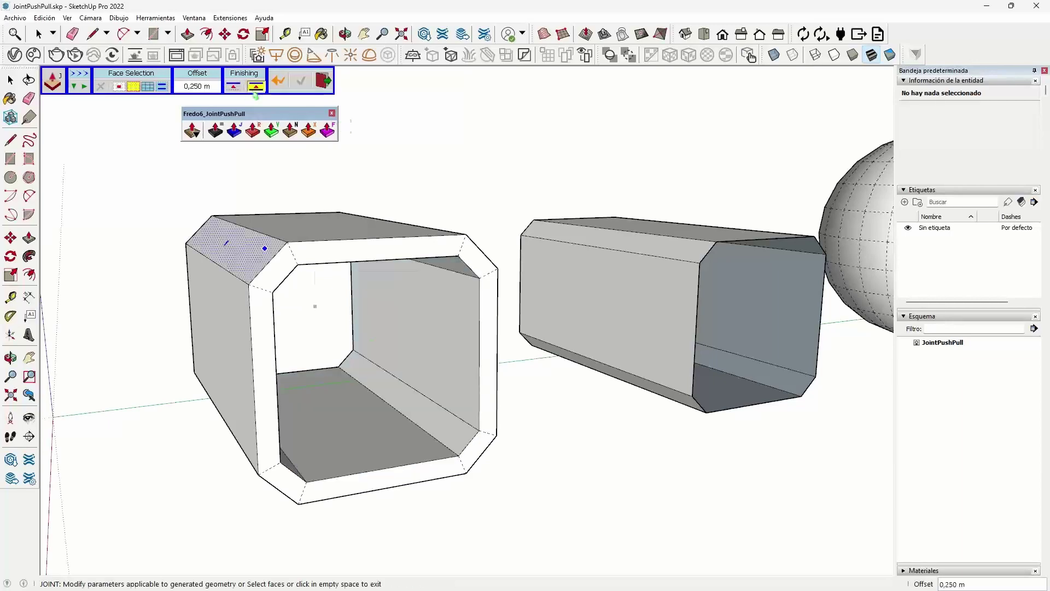
scroll(286, 200, "down", 2)
scroll(286, 200, "down", 1)
scroll(215, 235, "down", 2)
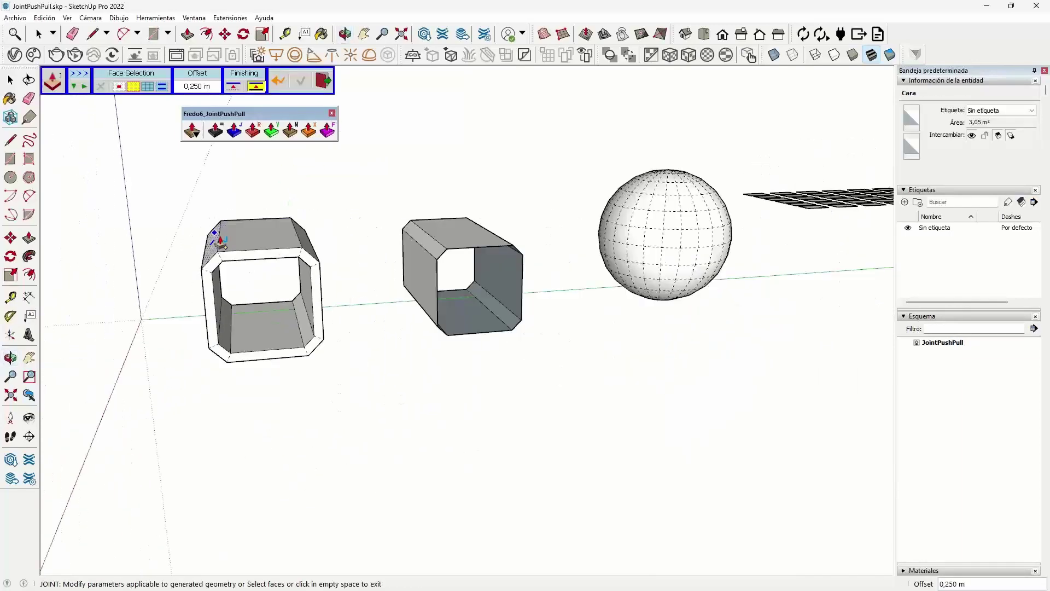
left_click(421, 339)
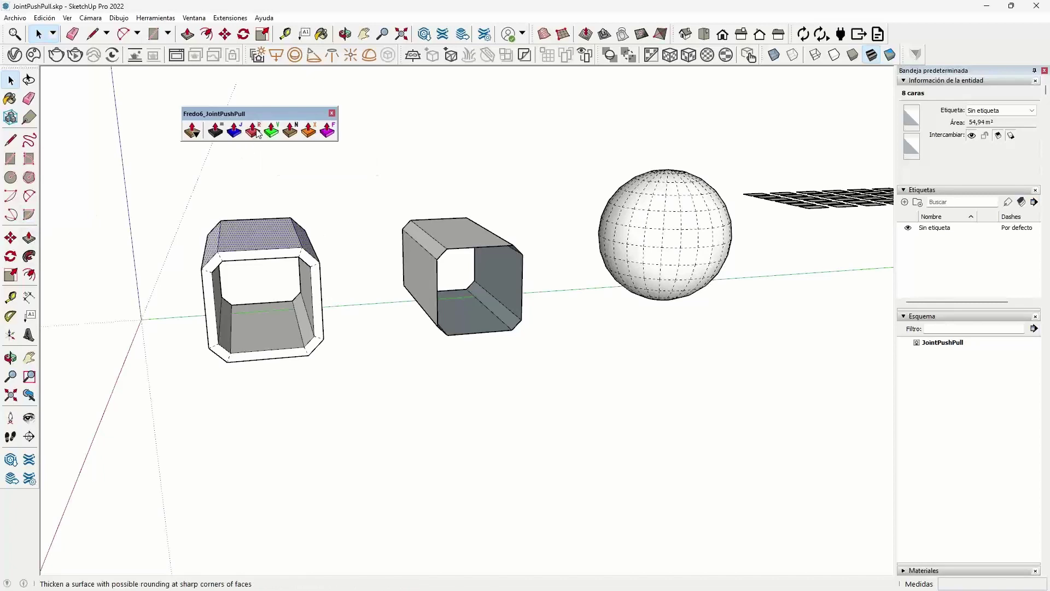
Round-thicken the middle tube's walls by 0.394 m with 6 segments.
triple_click(440, 229)
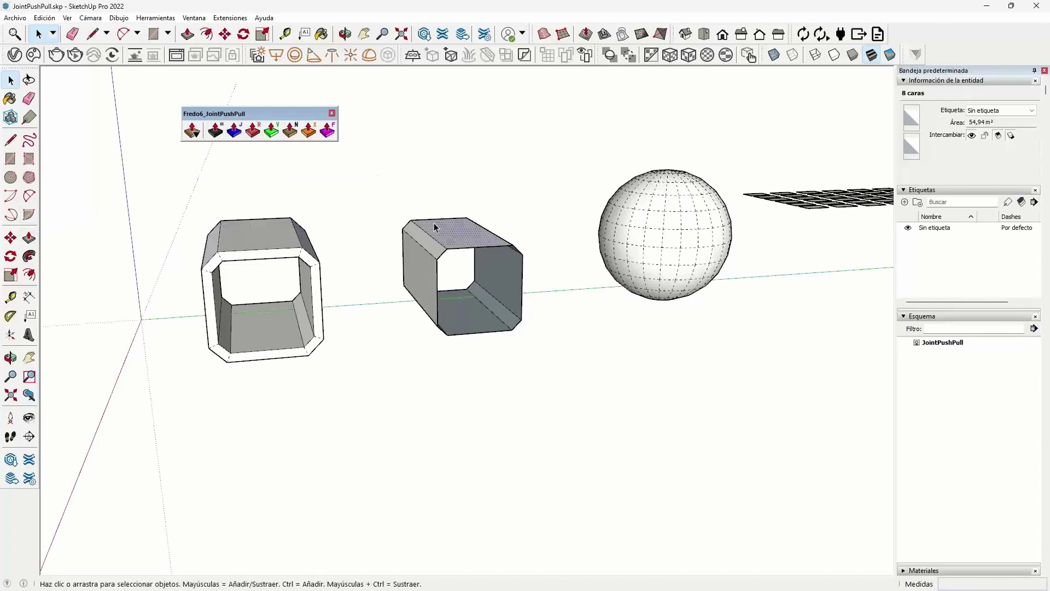
left_click(252, 130)
scroll(452, 240, "up", 2)
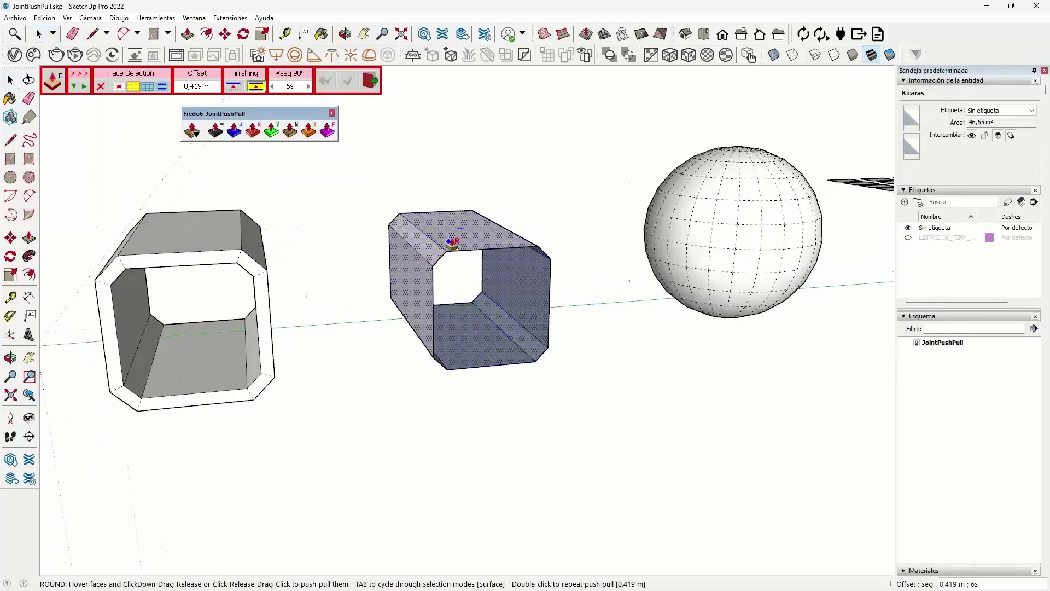
left_click_drag(452, 241, 449, 230)
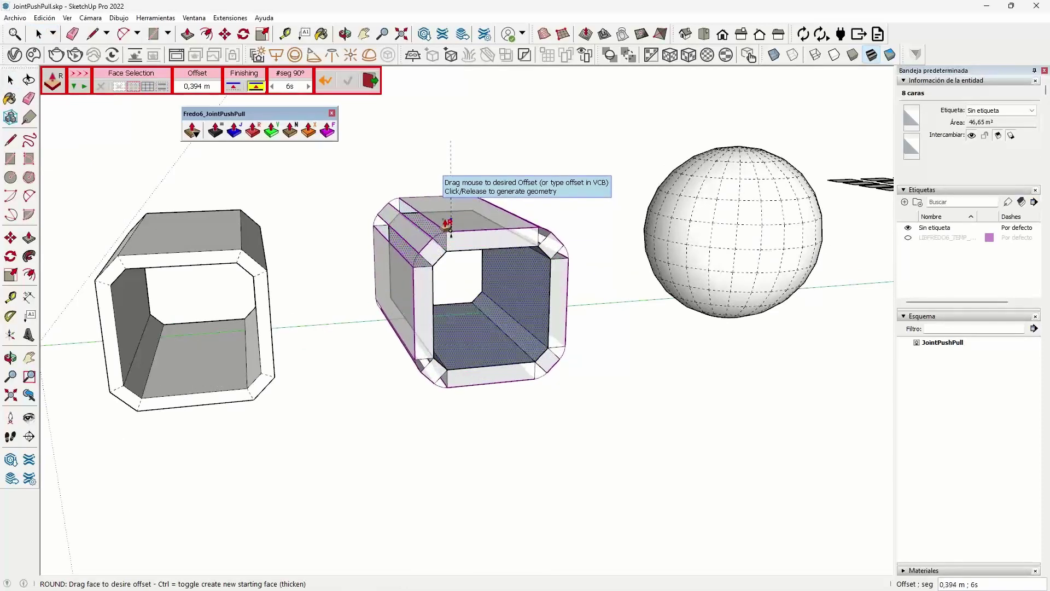
left_click(451, 231)
Exit the Round tool and orbit around the scene.
scroll(451, 230, "up", 1)
scroll(450, 230, "up", 1)
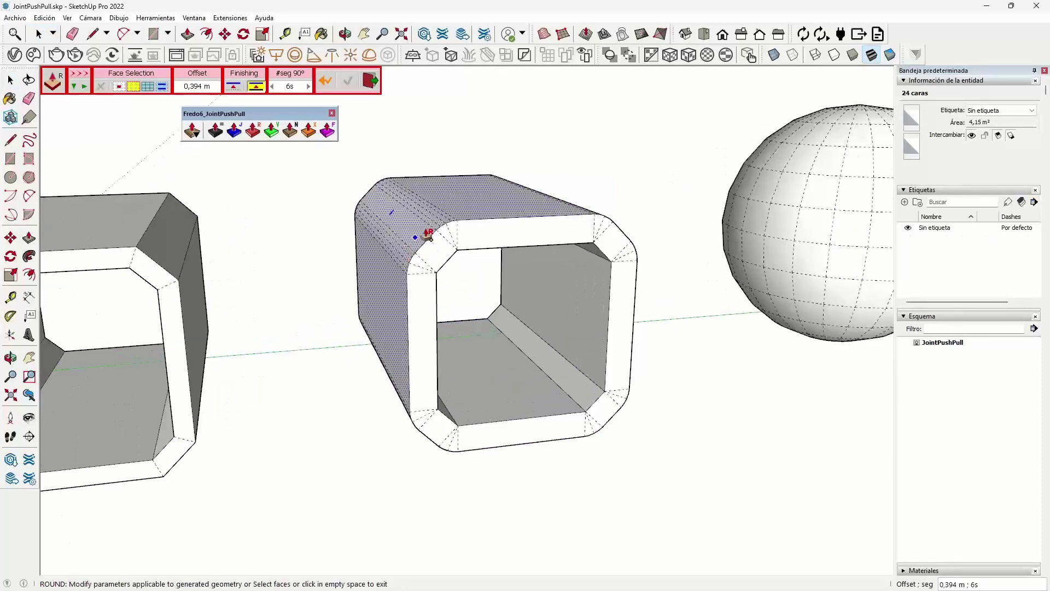
scroll(302, 227, "down", 2)
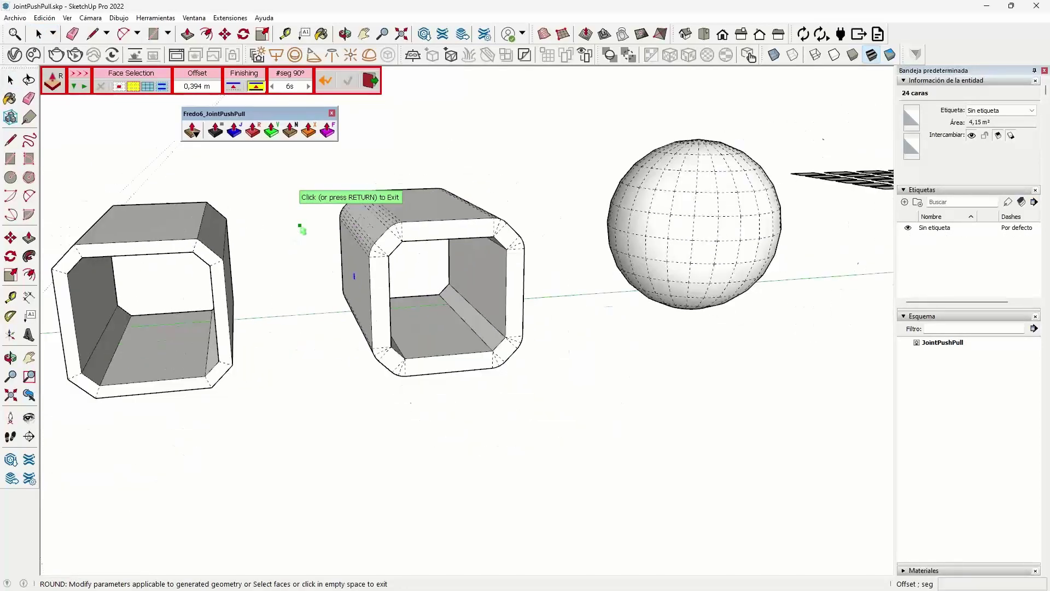
scroll(398, 267, "down", 1)
left_click(397, 266)
scroll(349, 216, "up", 2)
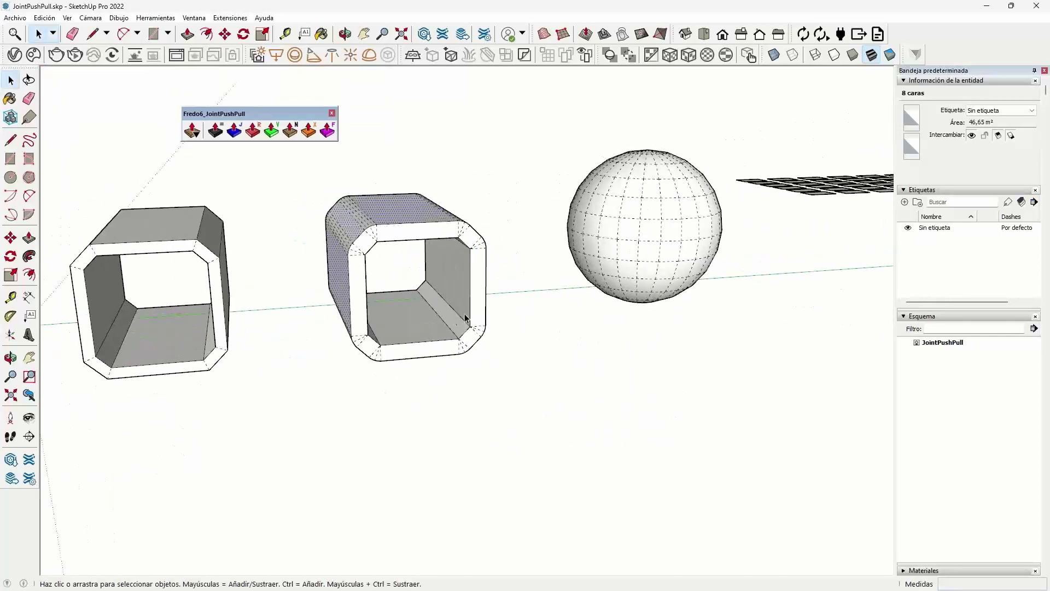
scroll(384, 249, "down", 2)
mouse_move(542, 319)
middle_mouse_down()
mouse_move(434, 349)
mouse_move(438, 323)
mouse_move(422, 278)
middle_mouse_up()
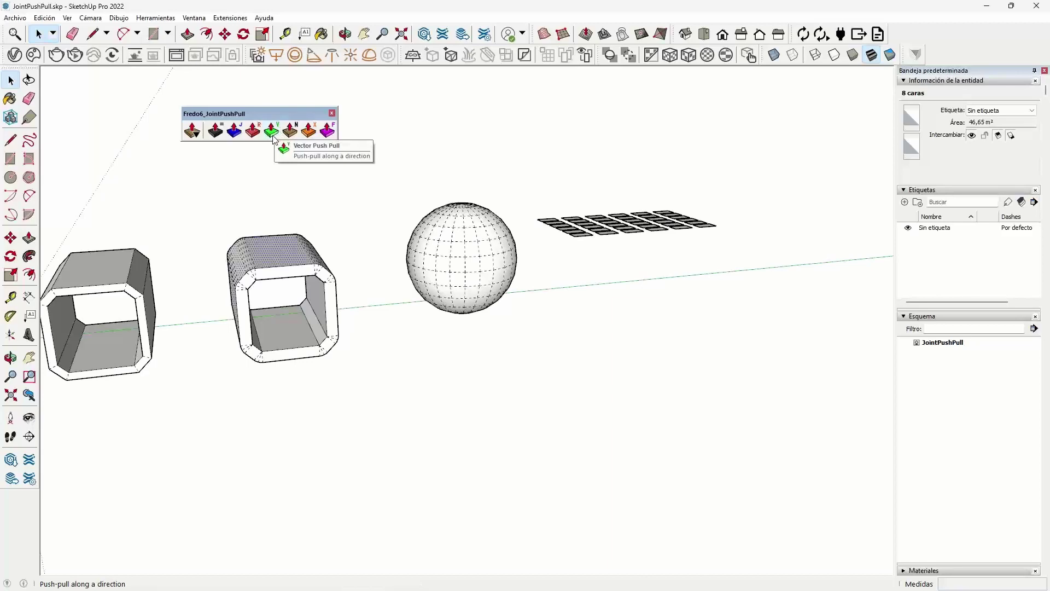
Push each of the sphere's faces out individually by 0.693 m with Normal Push Pull.
mouse_move(447, 317)
left_mouse_down()
mouse_move(262, 376)
mouse_move(441, 343)
mouse_move(470, 366)
mouse_move(463, 372)
left_mouse_up()
key("space")
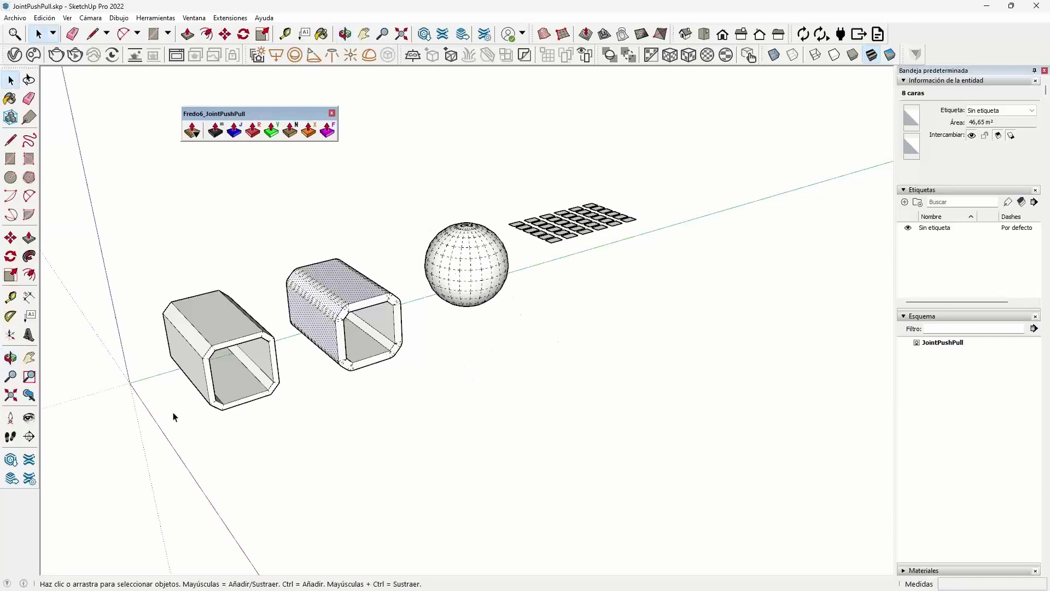
scroll(481, 284, "up", 3)
mouse_move(468, 281)
middle_mouse_down()
mouse_move(426, 274)
mouse_move(477, 269)
mouse_move(457, 323)
middle_mouse_up()
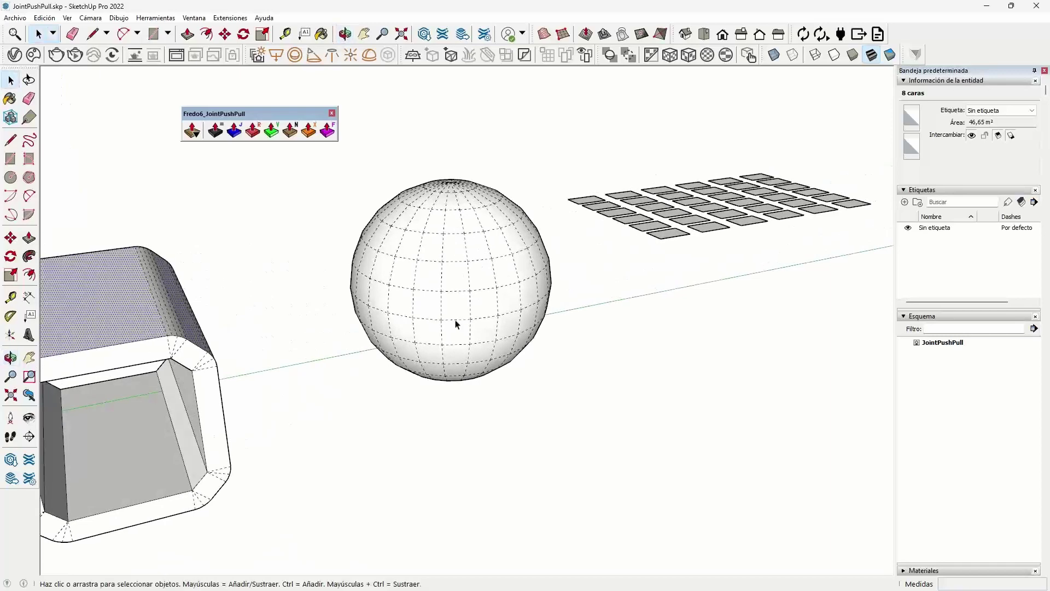
triple_click(439, 254)
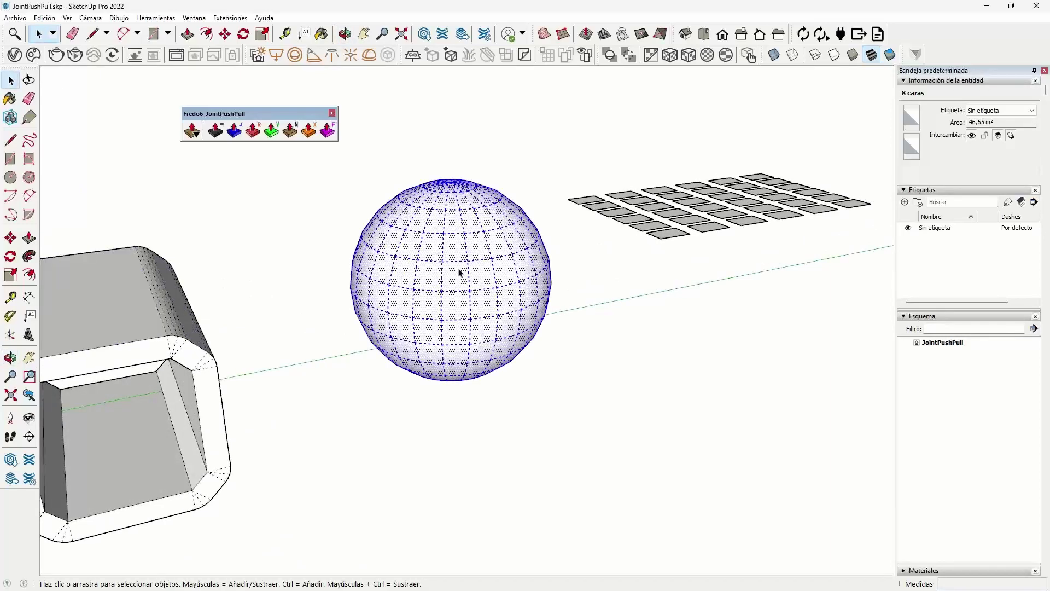
left_click(291, 133)
left_click(402, 281)
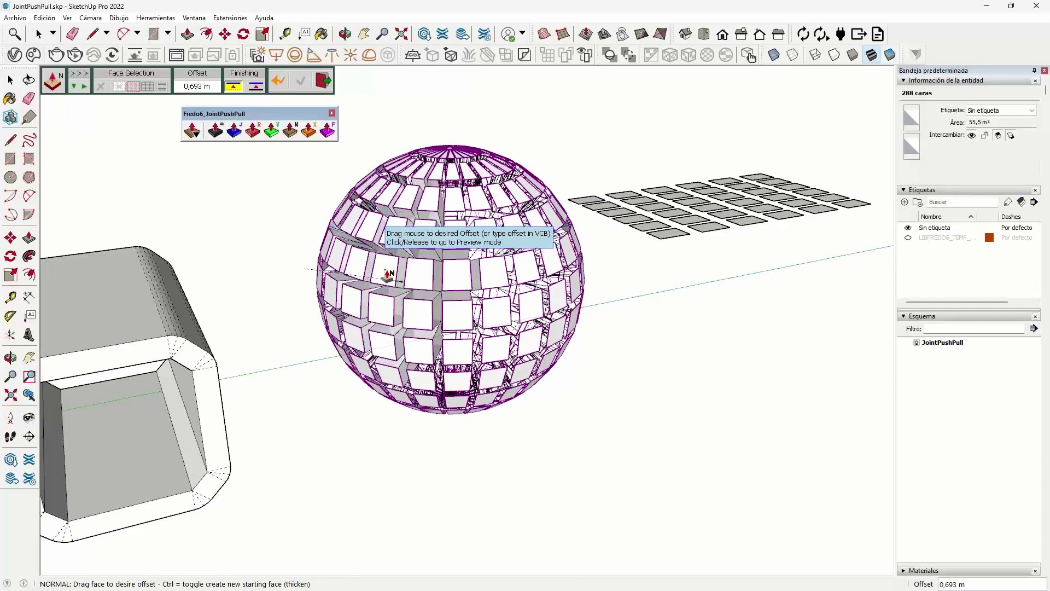
left_click(389, 279)
left_click(389, 278)
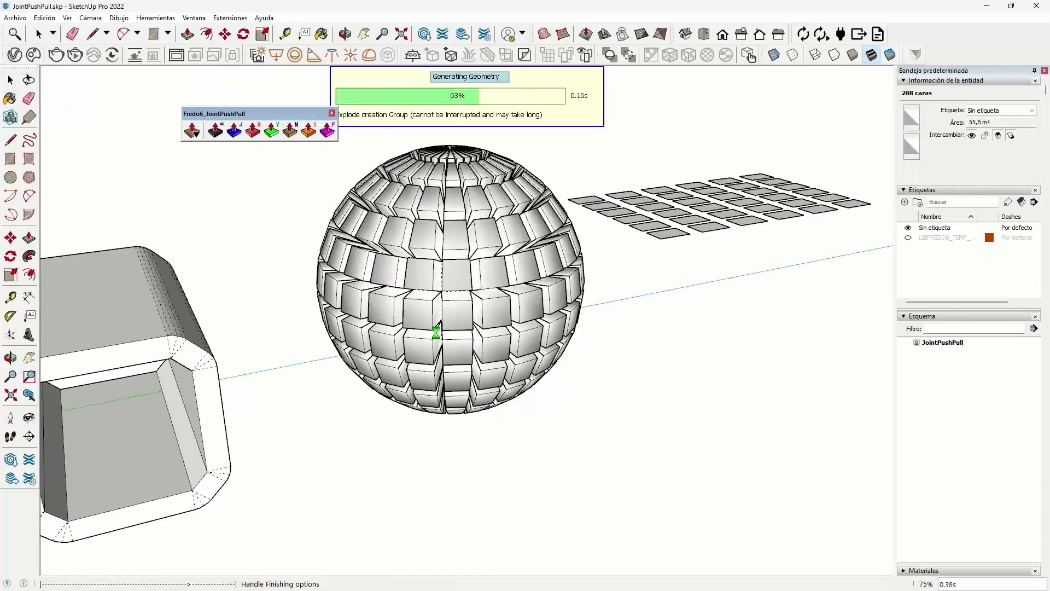
Orbit the sphere aside and select the grid of flat slabs.
mouse_move(418, 312)
middle_mouse_down()
mouse_move(382, 304)
mouse_move(154, 345)
mouse_move(525, 347)
mouse_move(346, 311)
middle_mouse_up()
mouse_move(563, 312)
middle_mouse_down()
mouse_move(324, 336)
mouse_move(394, 321)
middle_mouse_up()
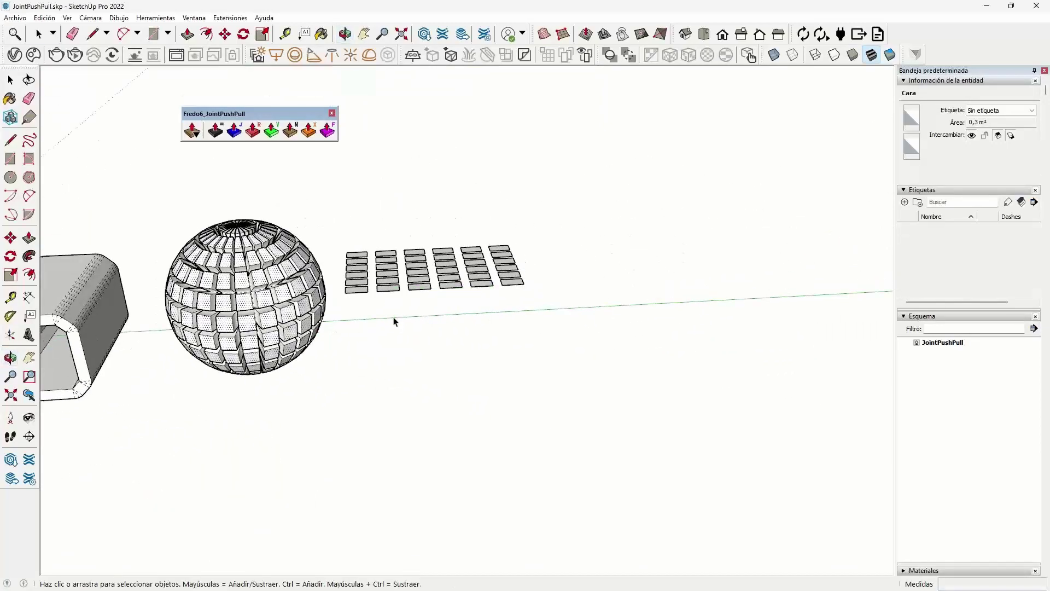
left_click_drag(332, 225, 541, 312)
mouse_move(557, 321)
middle_mouse_down()
mouse_move(535, 379)
mouse_move(558, 356)
middle_mouse_up()
scroll(558, 356, "up", 3)
scroll(520, 301, "up", 3)
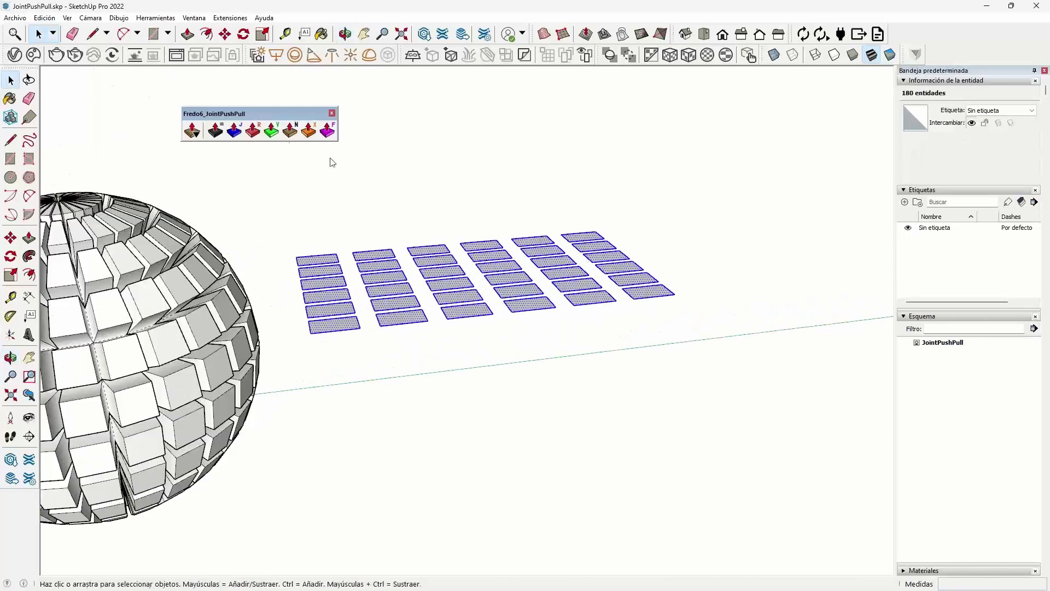
Extrude the selected slabs into 0.405 m boxes with Normal Push Pull.
left_click(290, 130)
left_click(398, 319)
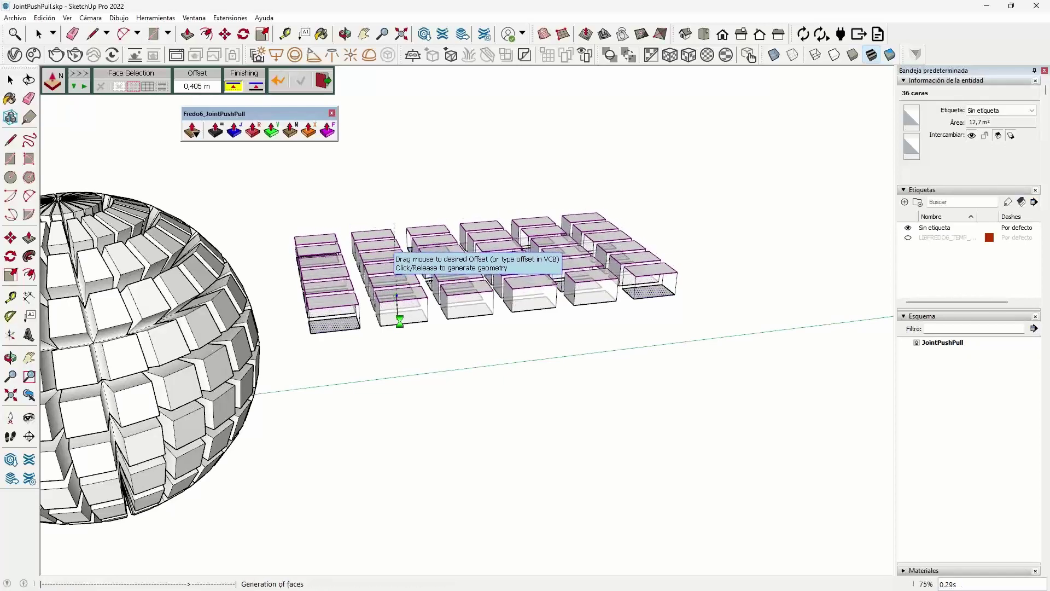
left_click(402, 325)
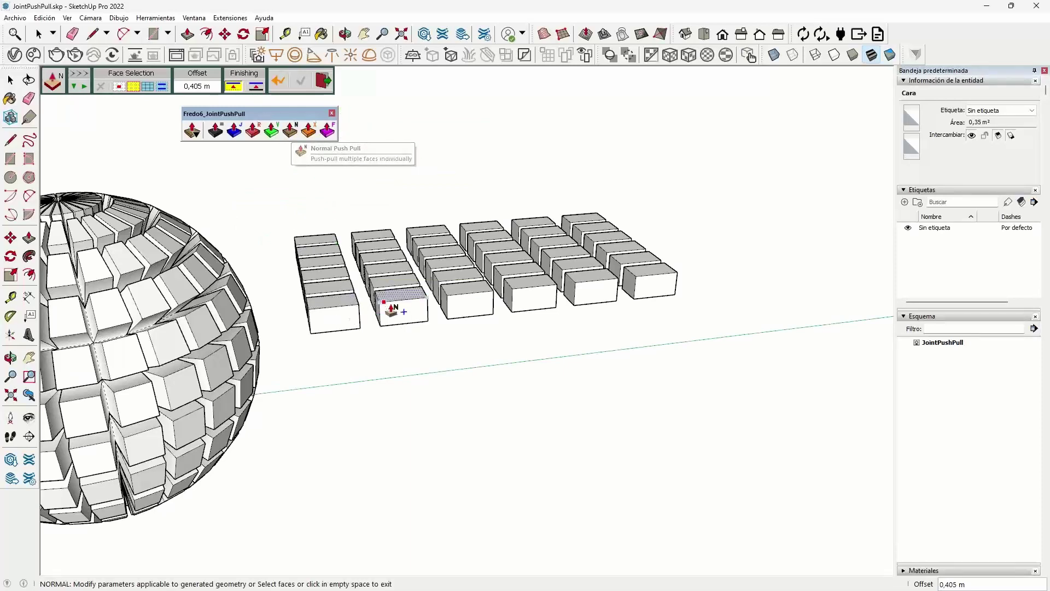
middle_click_drag(396, 307, 415, 300)
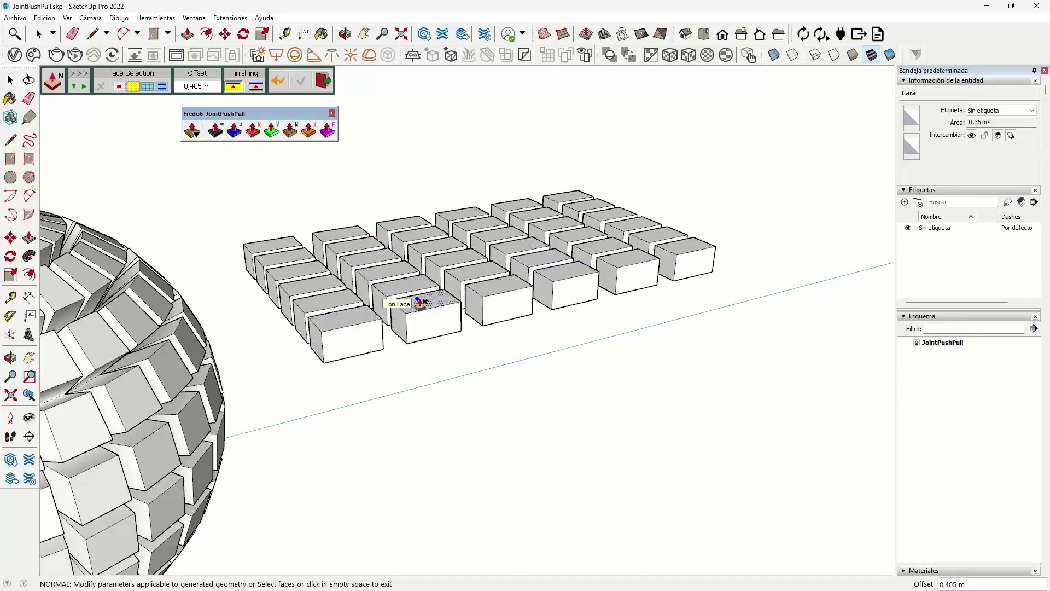
Inspect the box grid, picking one box's top face and zooming out and back in.
left_click(408, 290)
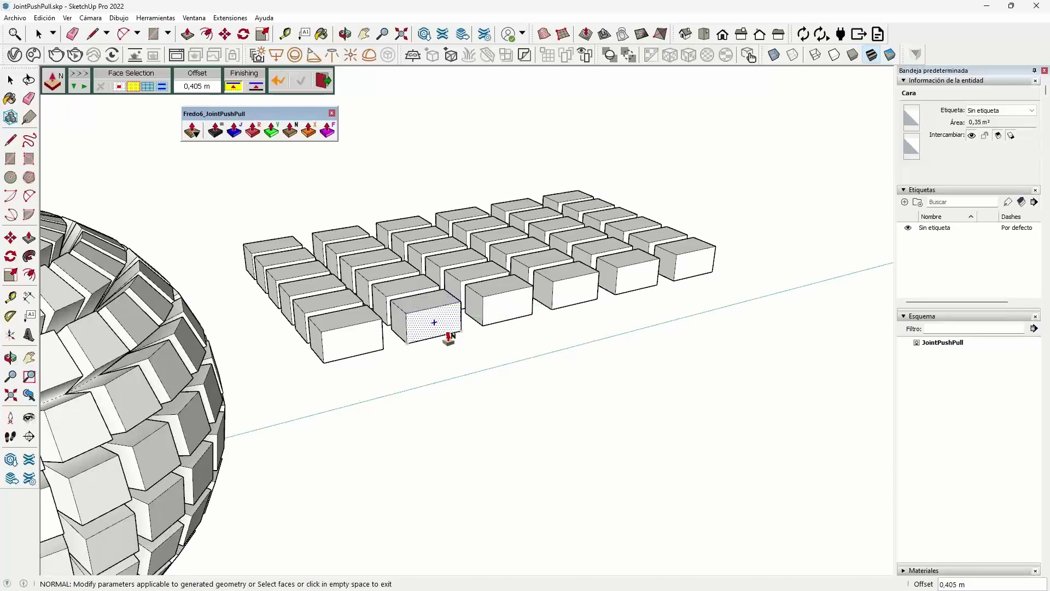
scroll(562, 327, "down", 3)
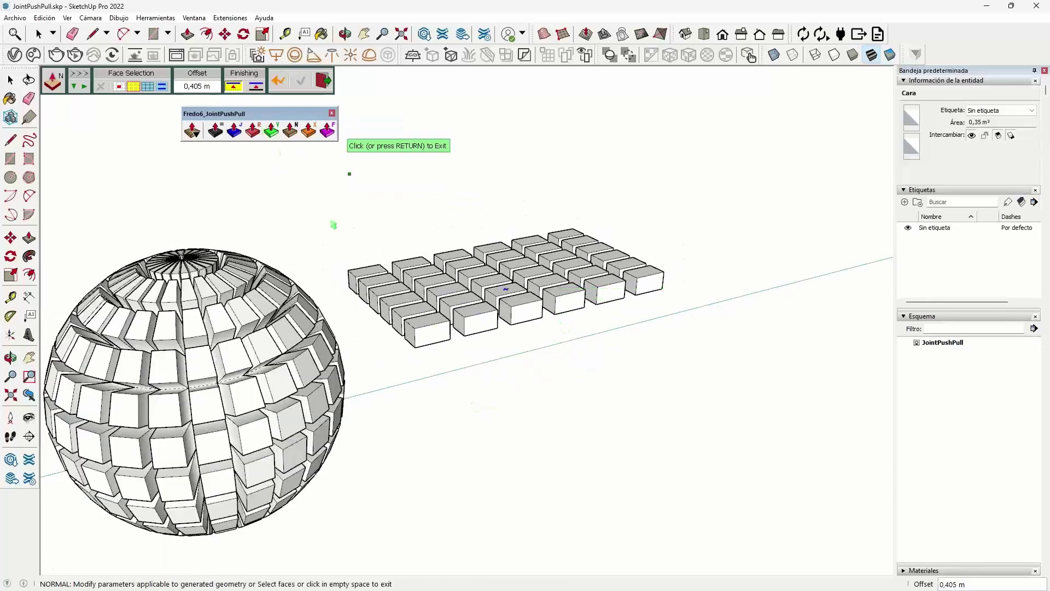
scroll(722, 226, "down", 1)
scroll(629, 257, "down", 4)
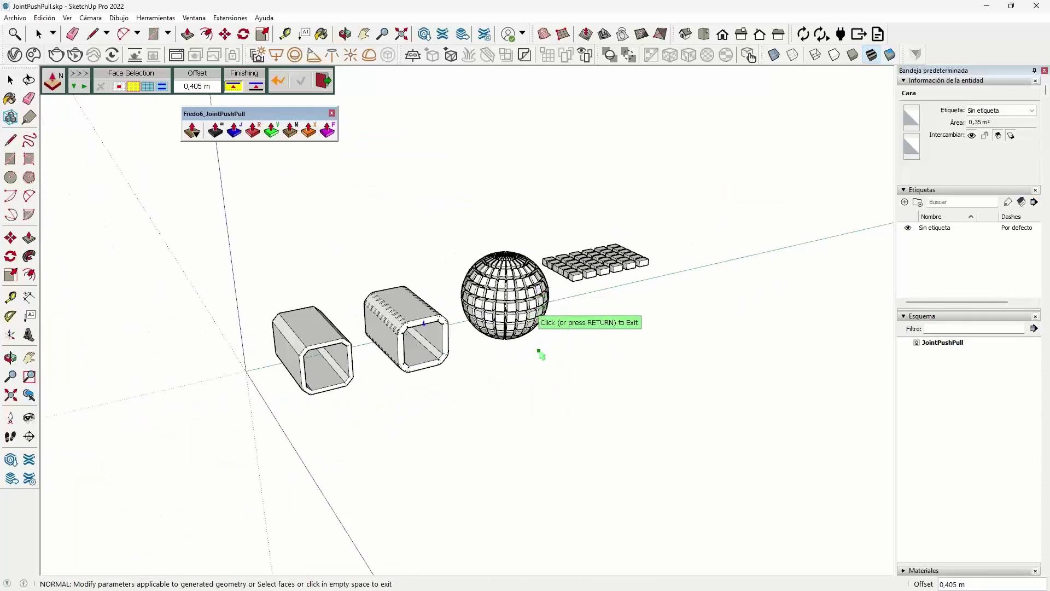
scroll(495, 415, "up", 1)
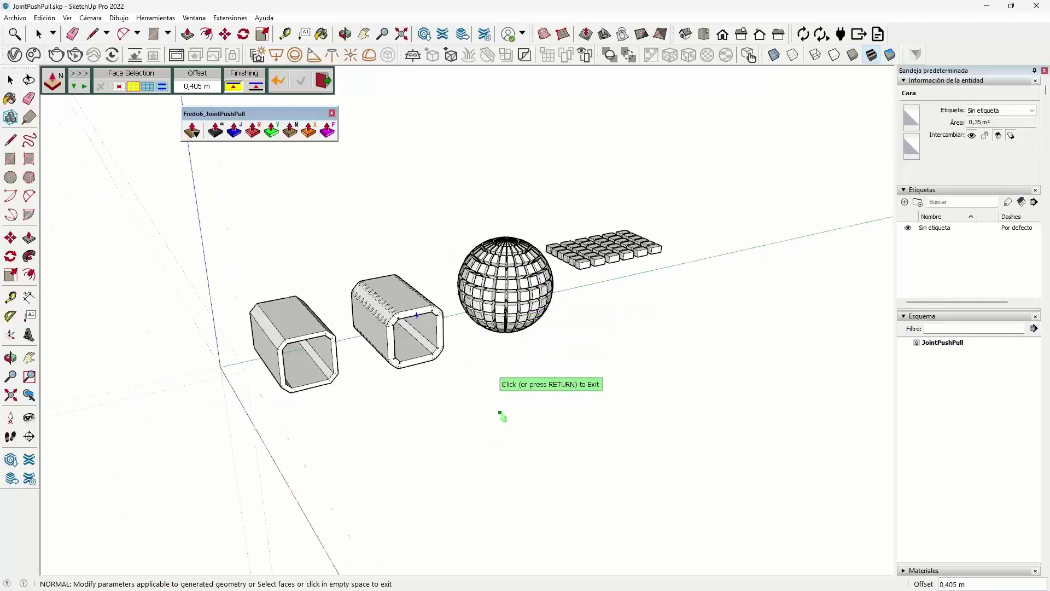
scroll(499, 415, "up", 1)
scroll(500, 399, "up", 2)
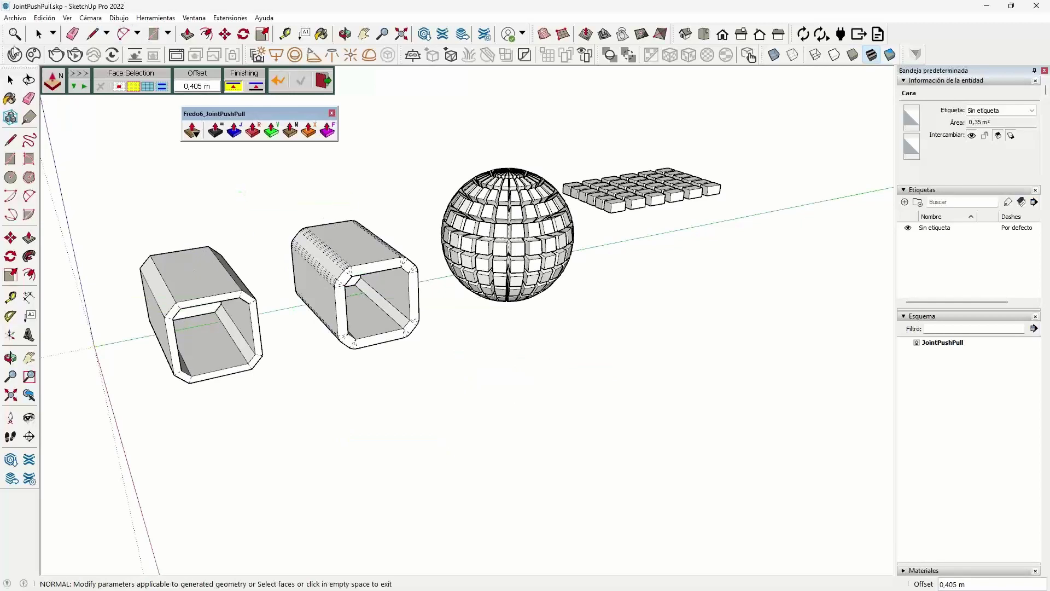
left_click(19, 19)
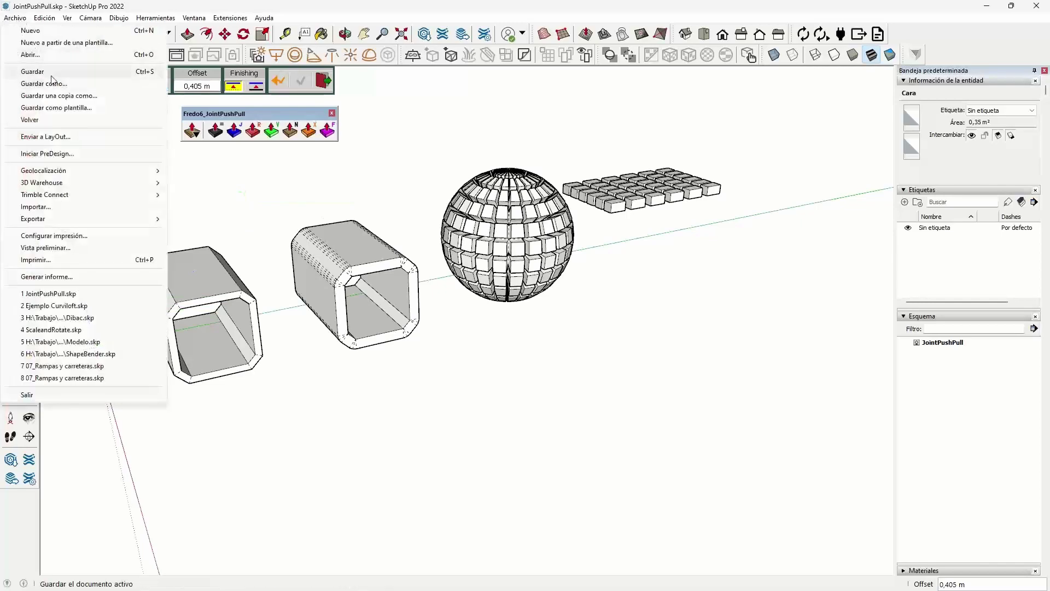
Open ShapeBender.skp from the 03 Shape Bender folder without saving the JointPushPull model.
left_click(30, 54)
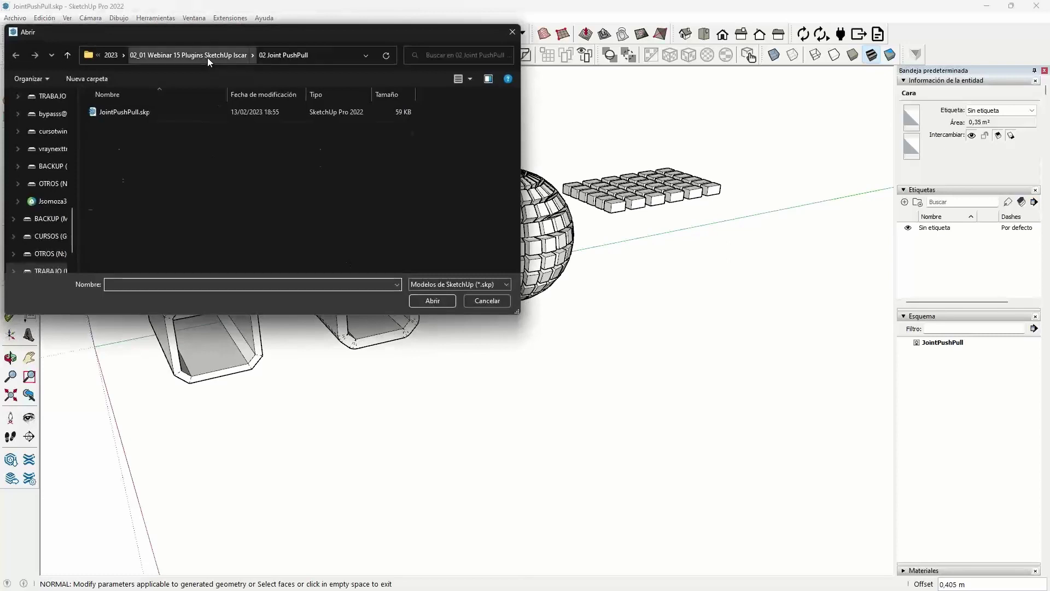
left_click(207, 55)
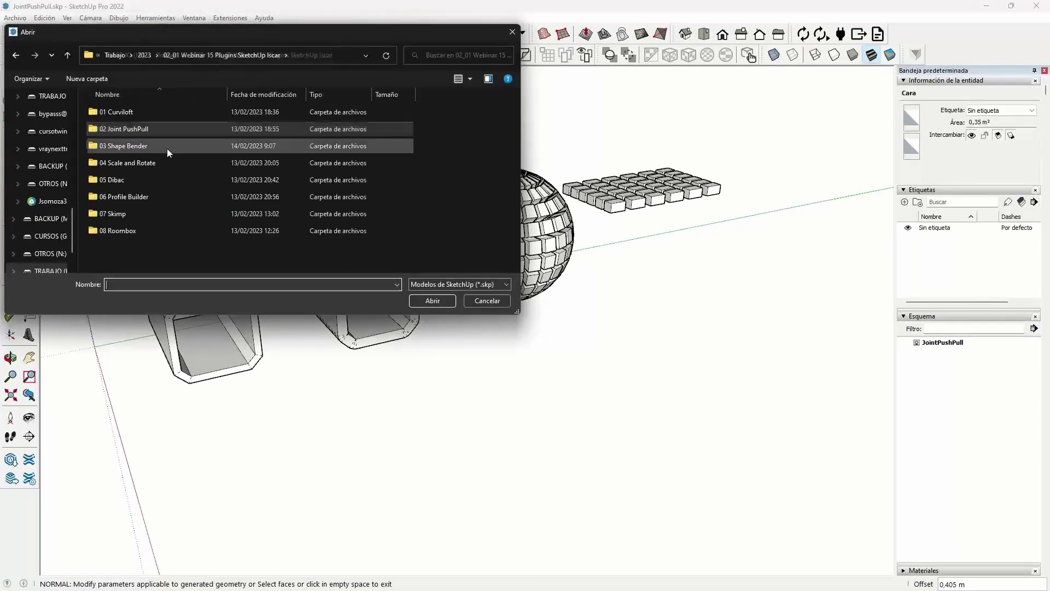
double_click(129, 145)
left_click(133, 115)
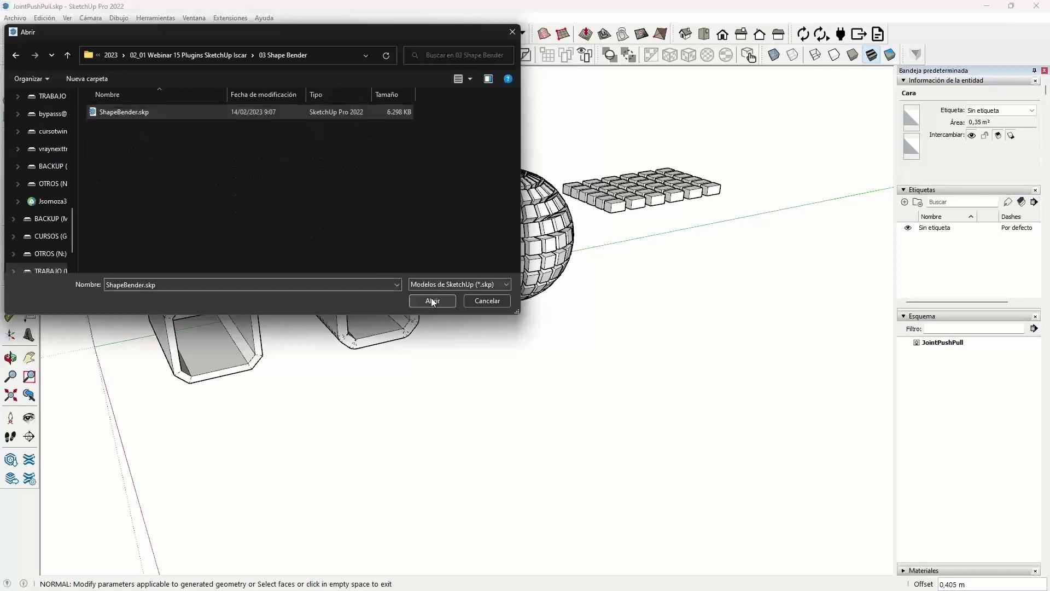
left_click(432, 300)
left_click(543, 324)
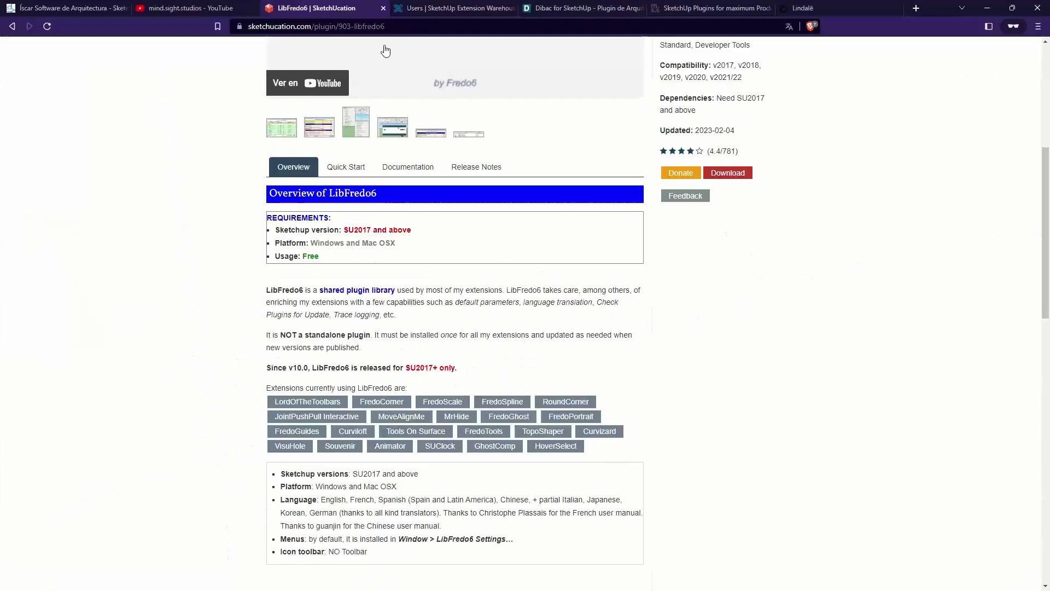
left_click(421, 13)
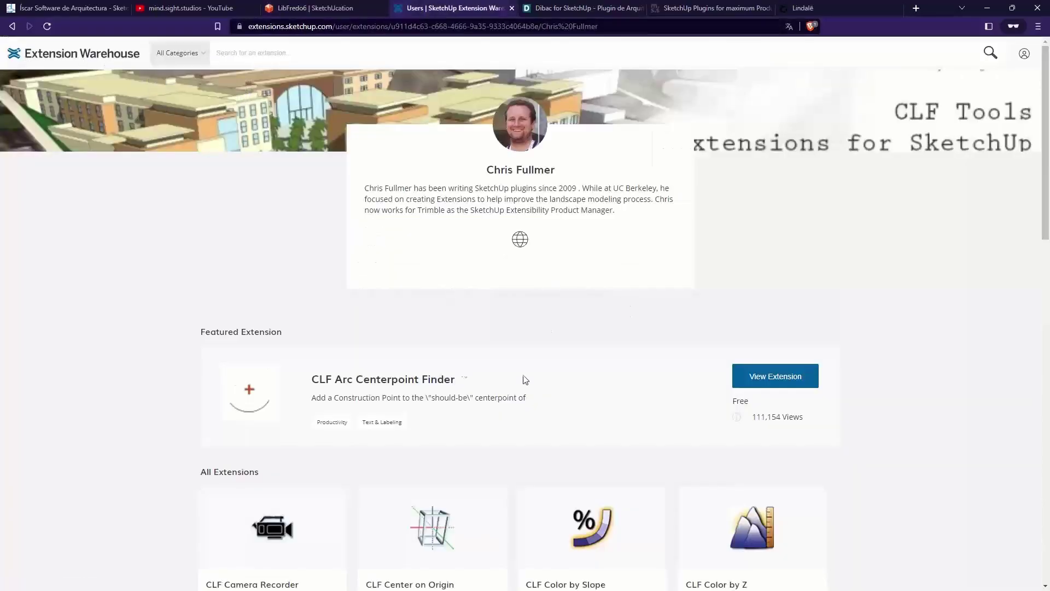
scroll(525, 379, "down", 6)
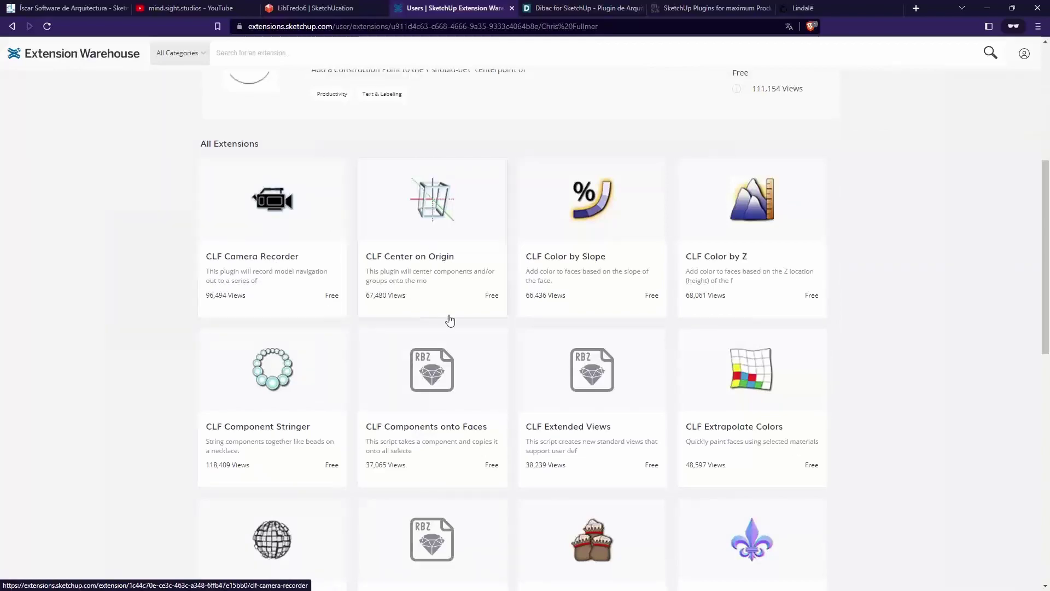
scroll(625, 297, "down", 1)
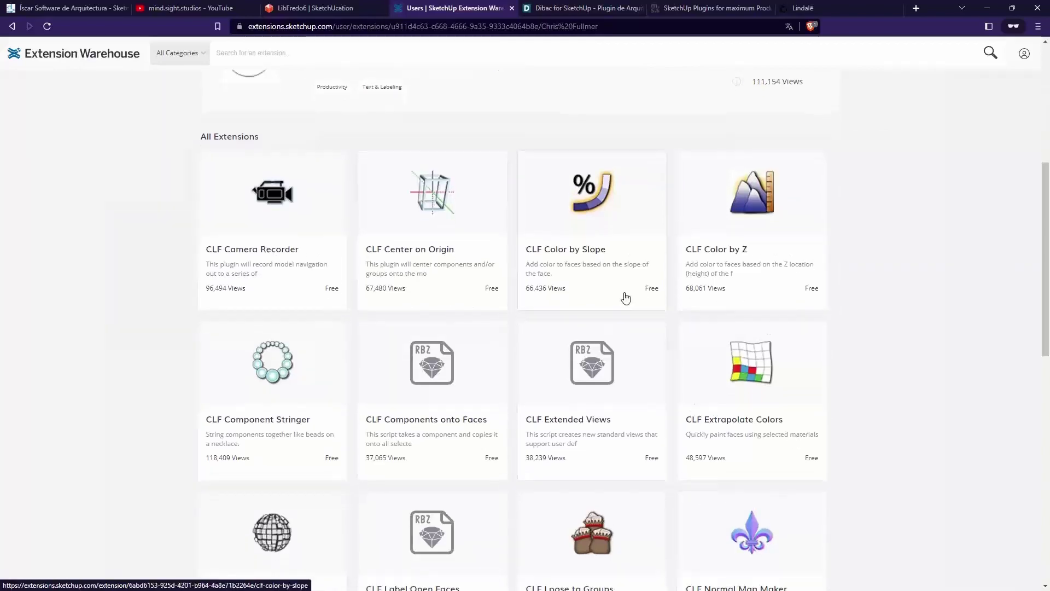
scroll(627, 294, "down", 5)
scroll(629, 293, "down", 6)
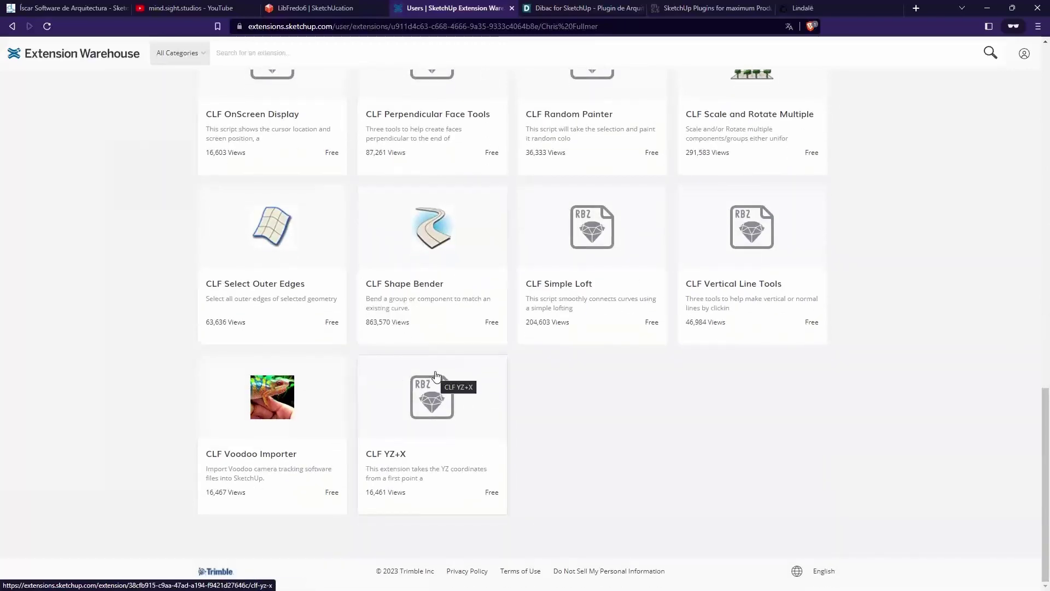
scroll(447, 364, "up", 3)
scroll(454, 369, "up", 3)
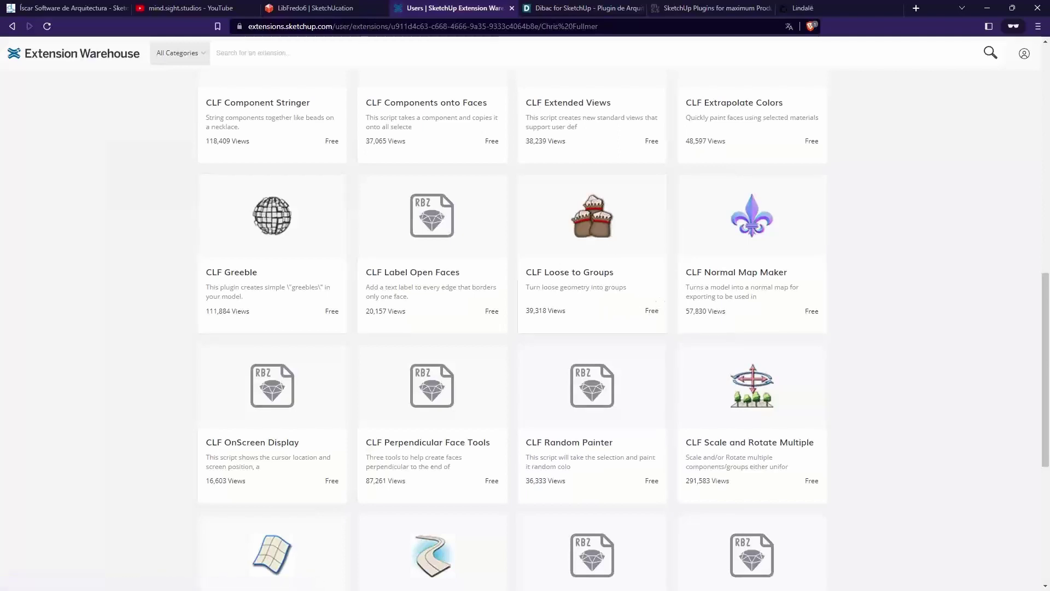
key("alt+Tab")
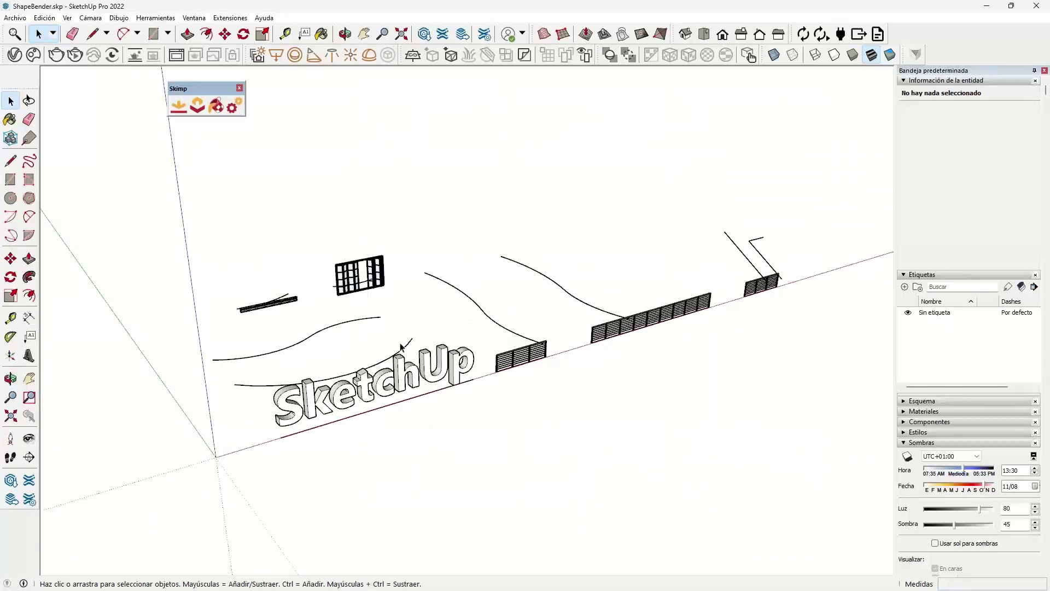
Close the Skimp toolbar and enable the Shape Bender toolbar.
left_click(239, 89)
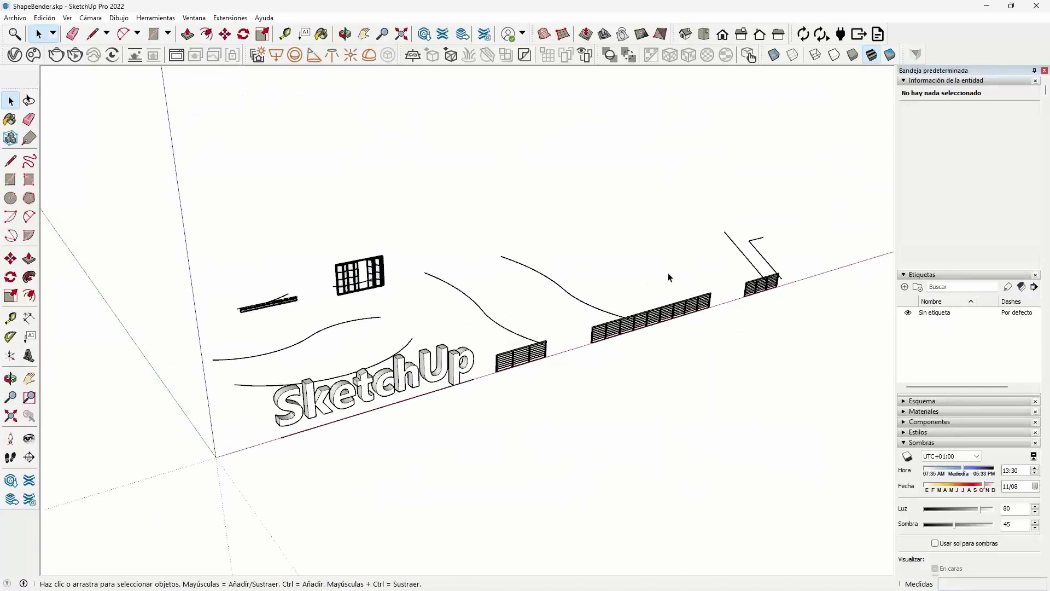
scroll(308, 428, "up", 2)
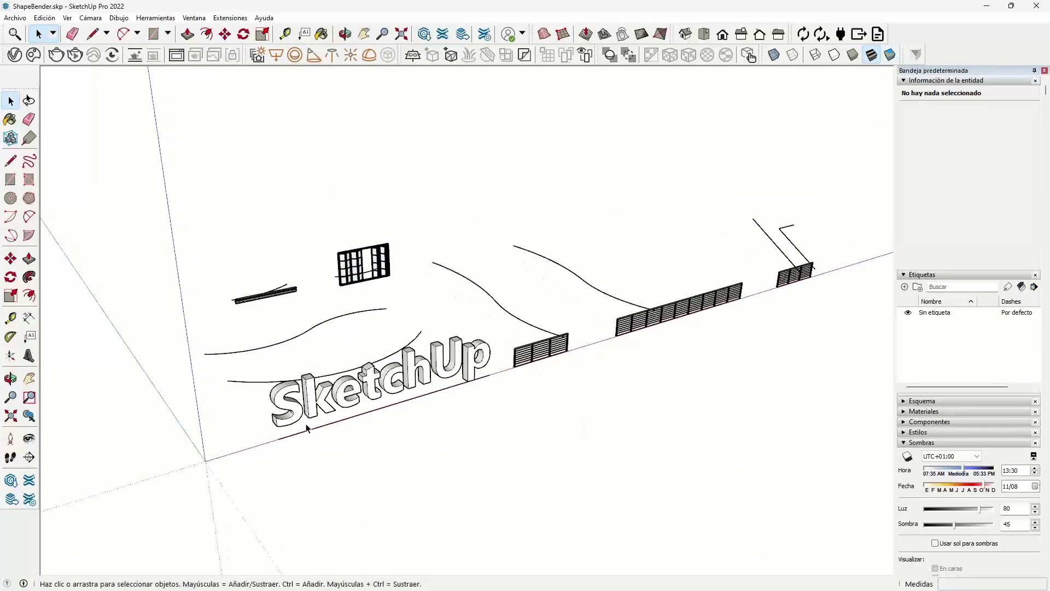
scroll(350, 427, "up", 2)
scroll(394, 427, "up", 2)
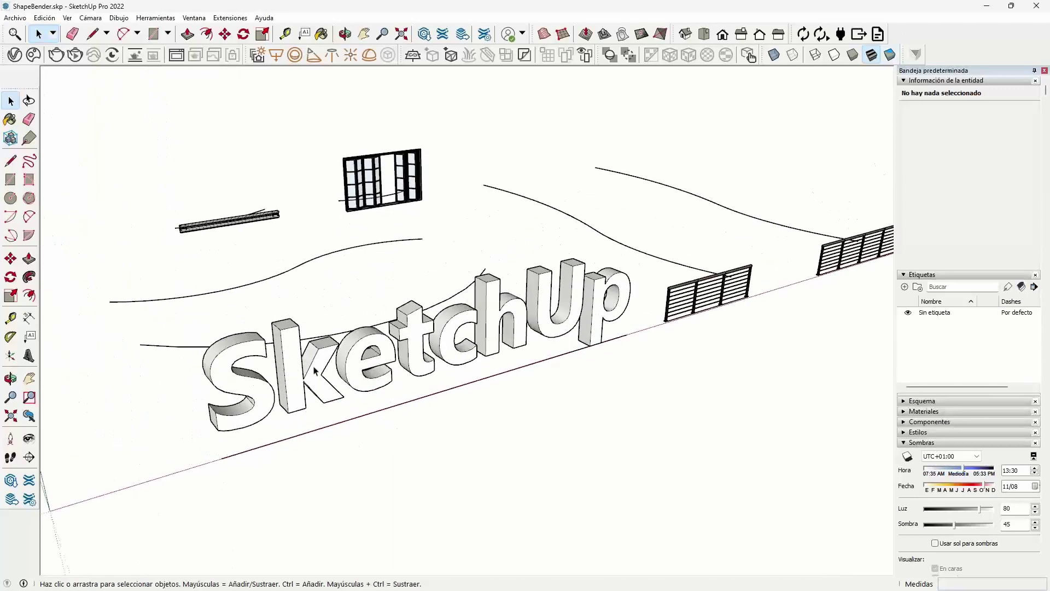
right_click(910, 46)
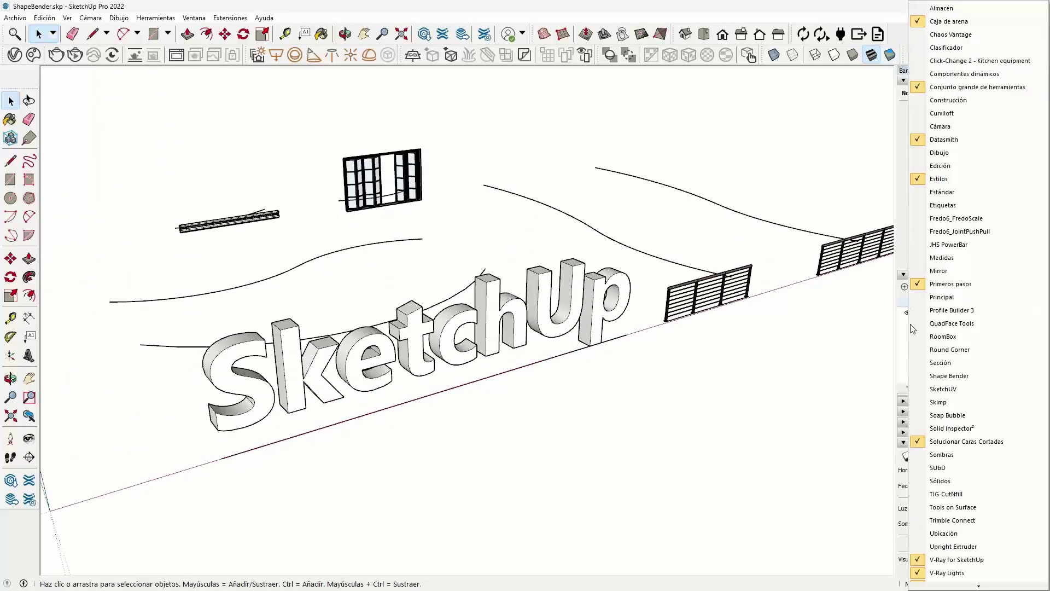
left_click(949, 376)
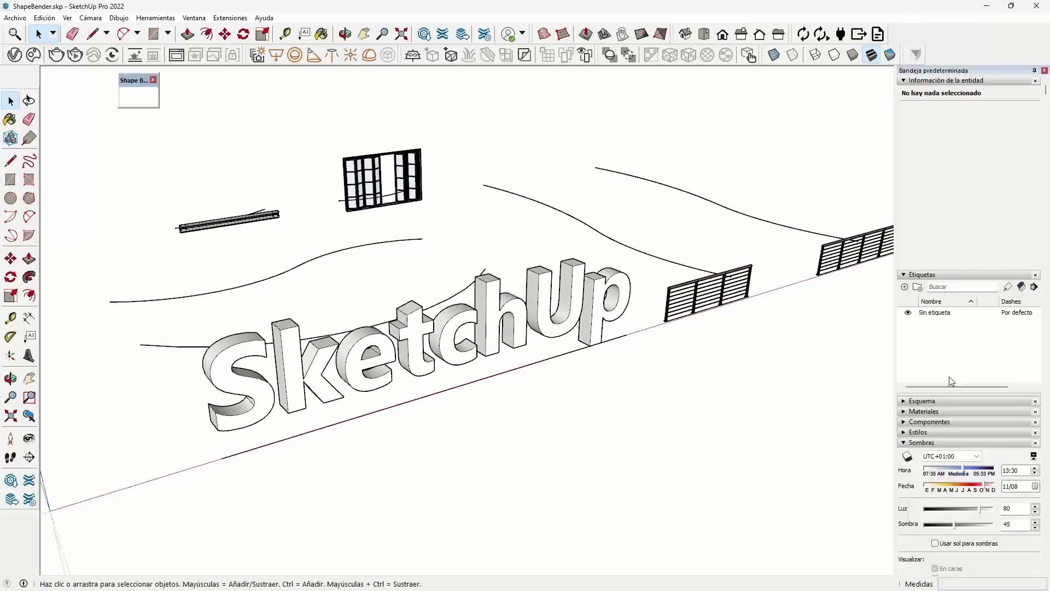
Select the 3D SketchUp text and start the Shape Bender tool on it.
middle_click_drag(467, 317, 407, 378)
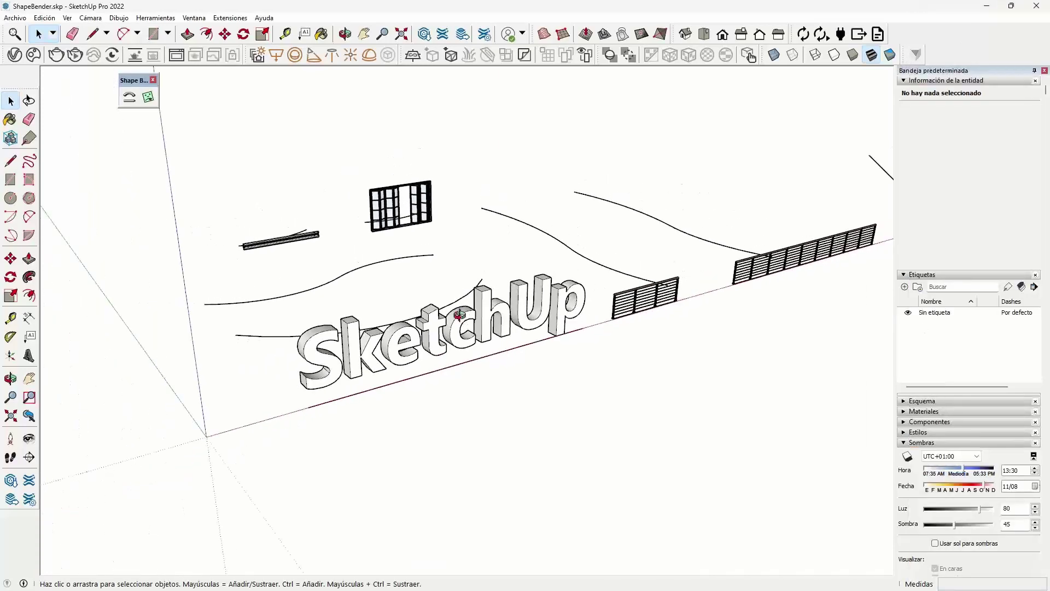
scroll(416, 374, "up", 2)
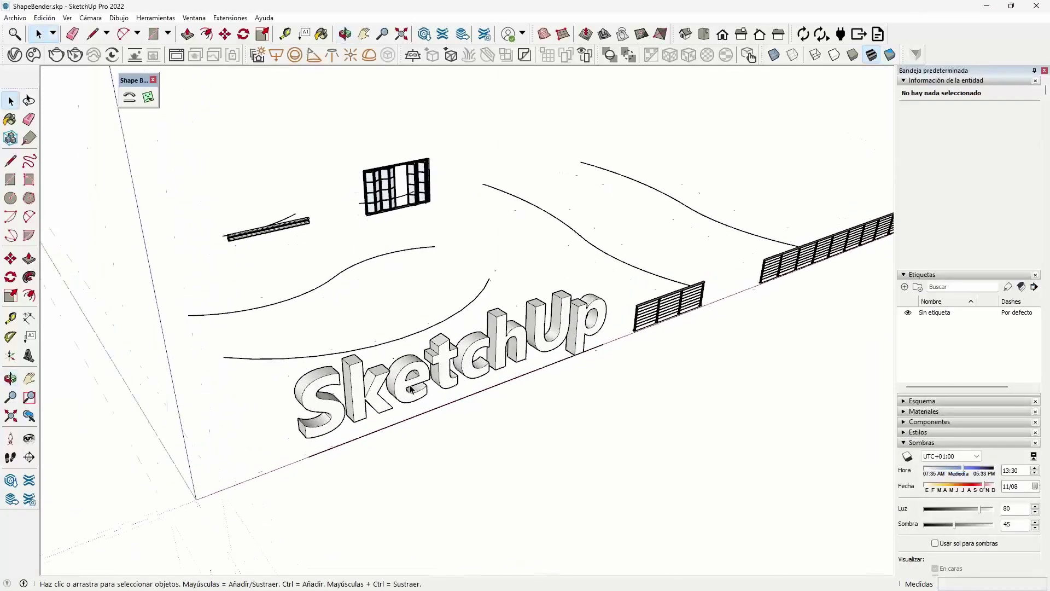
scroll(445, 364, "up", 2)
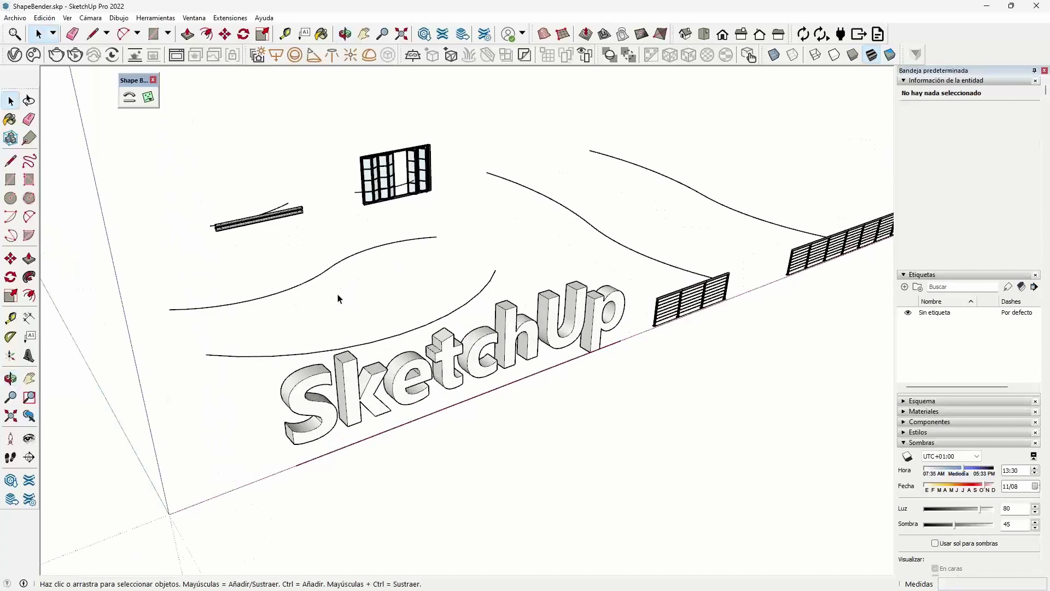
left_click(414, 369)
scroll(434, 428, "up", 2)
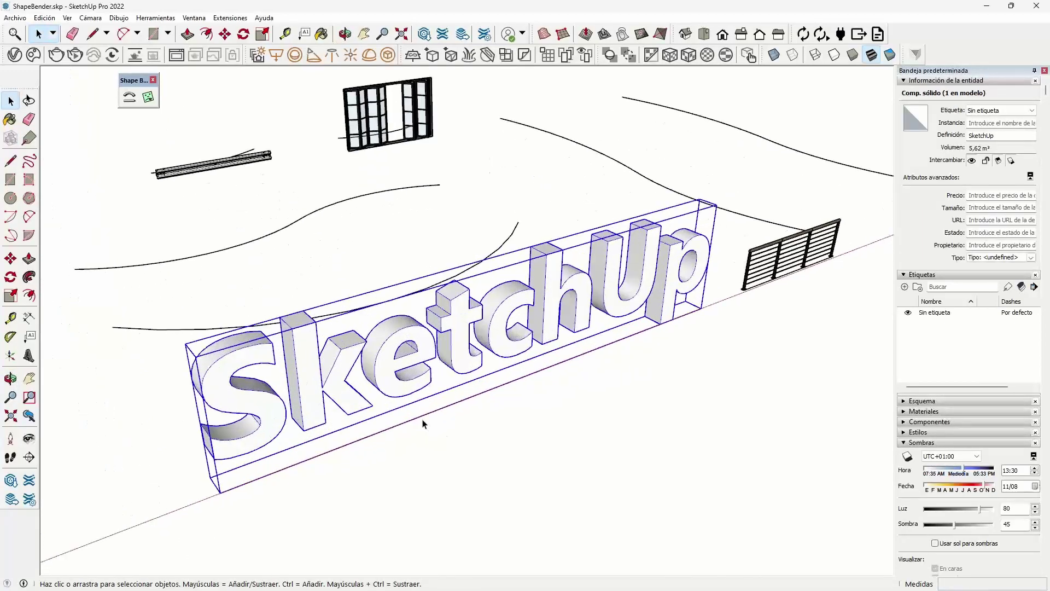
left_click(423, 416)
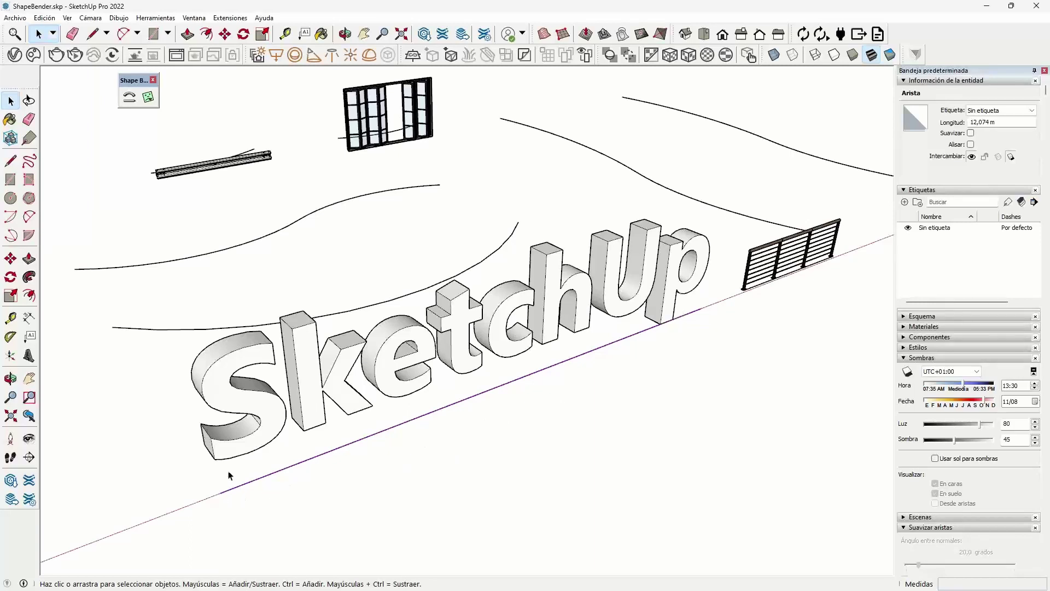
left_click(500, 315)
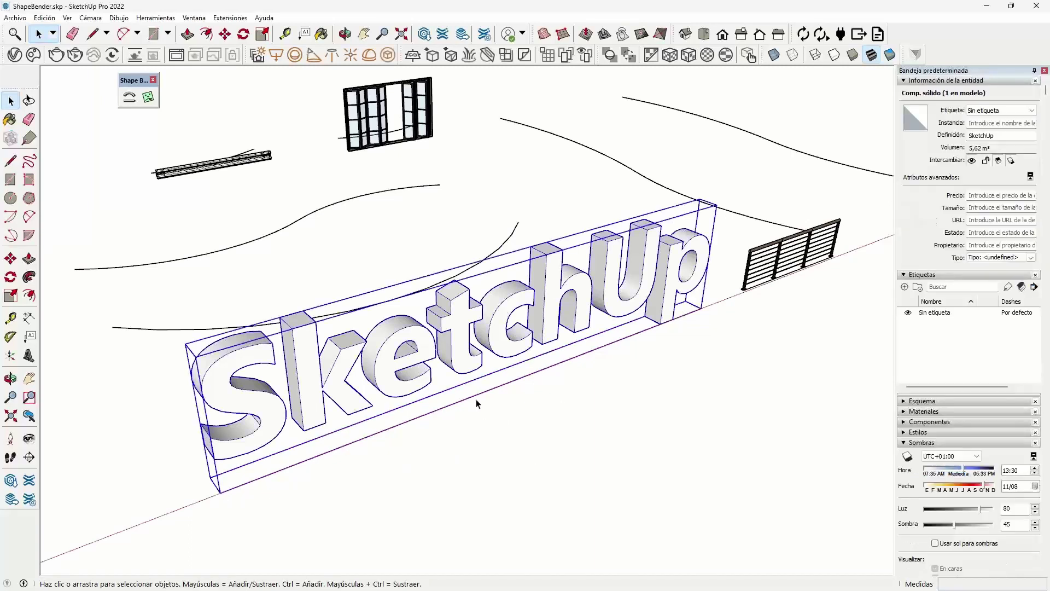
left_click(130, 98)
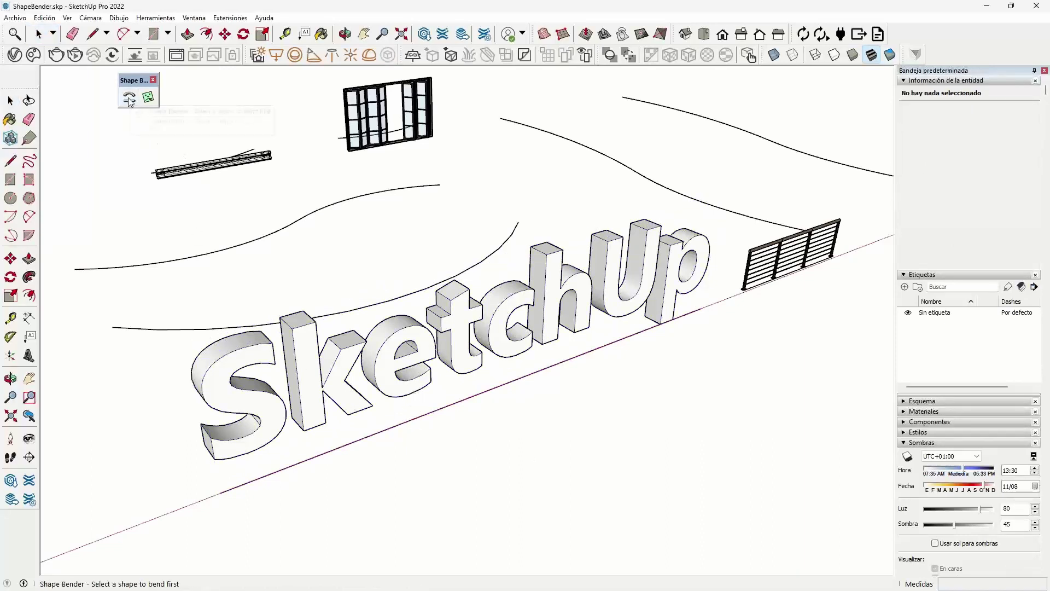
Pick the text's red-axis baseline and the arc, flipping start/end so the text reads correctly.
left_click(447, 405)
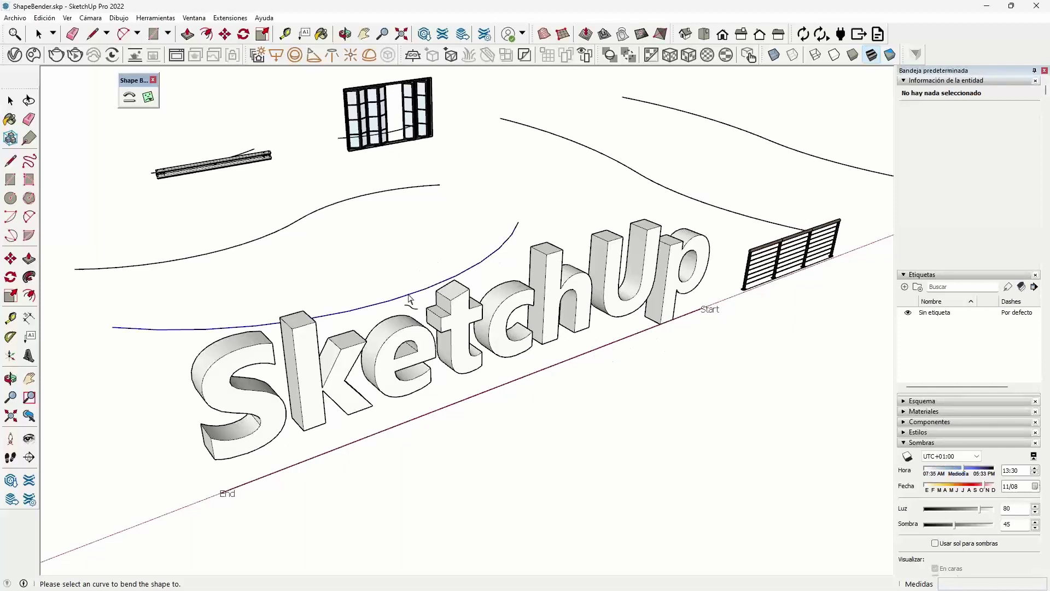
left_click(409, 297)
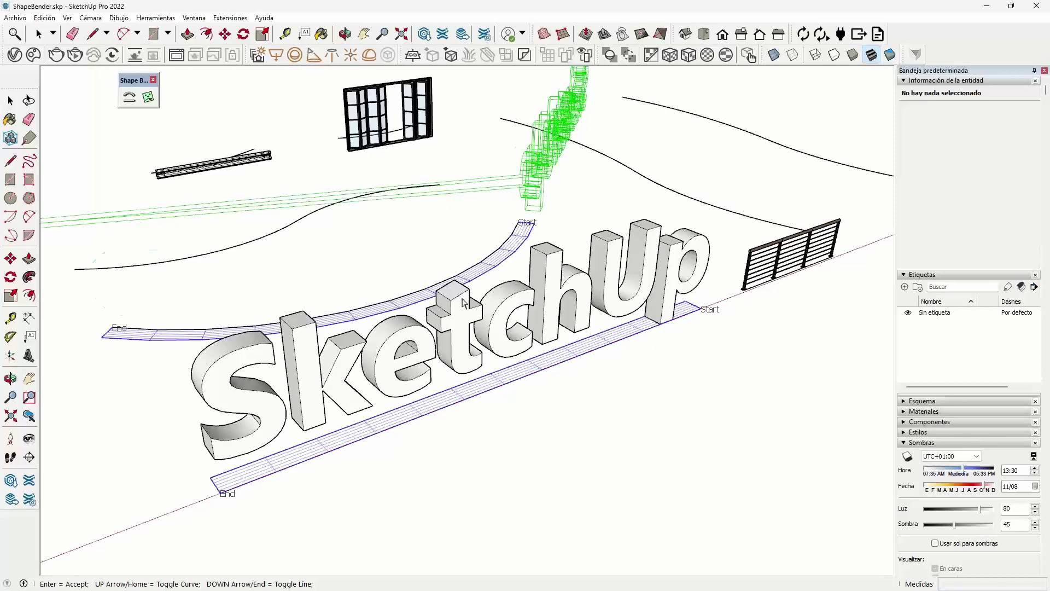
key("Down")
key("Up")
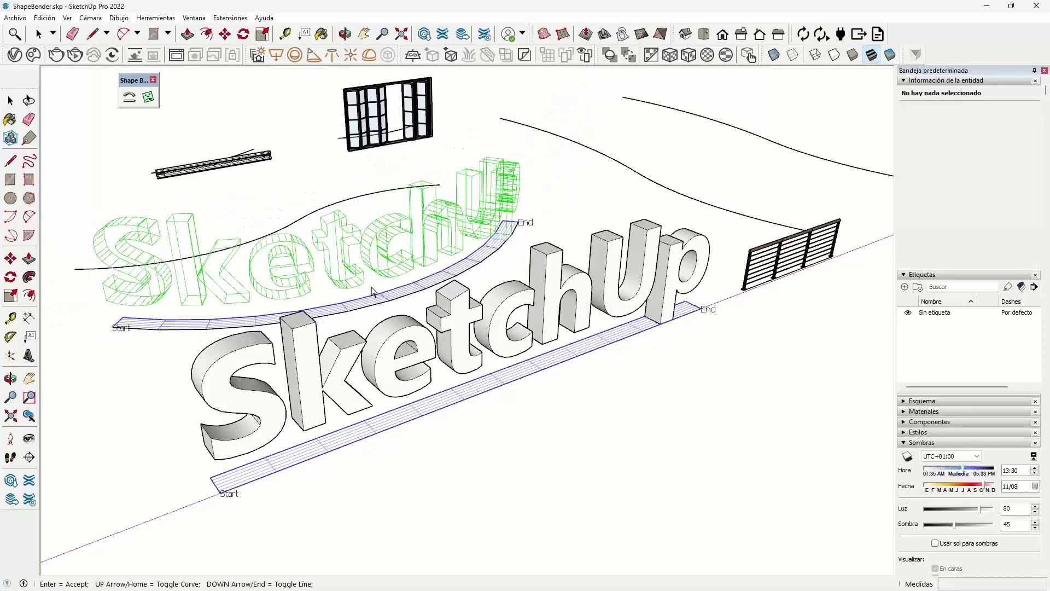
mouse_move(499, 256)
middle_mouse_down()
mouse_move(445, 265)
mouse_move(392, 300)
middle_mouse_up()
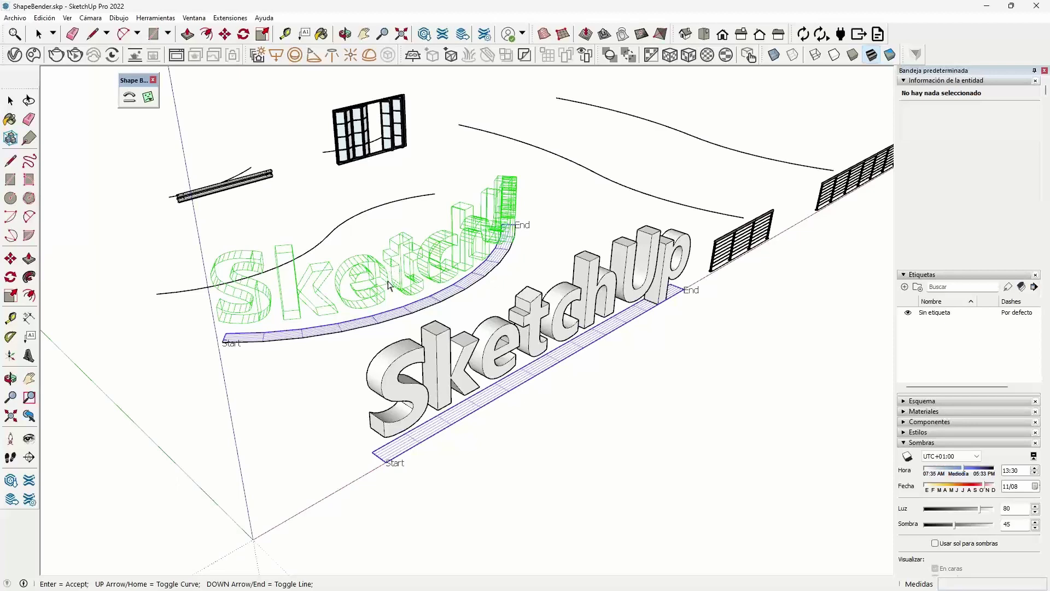
key("Up")
key("Up")
middle_click_drag(460, 323, 319, 315)
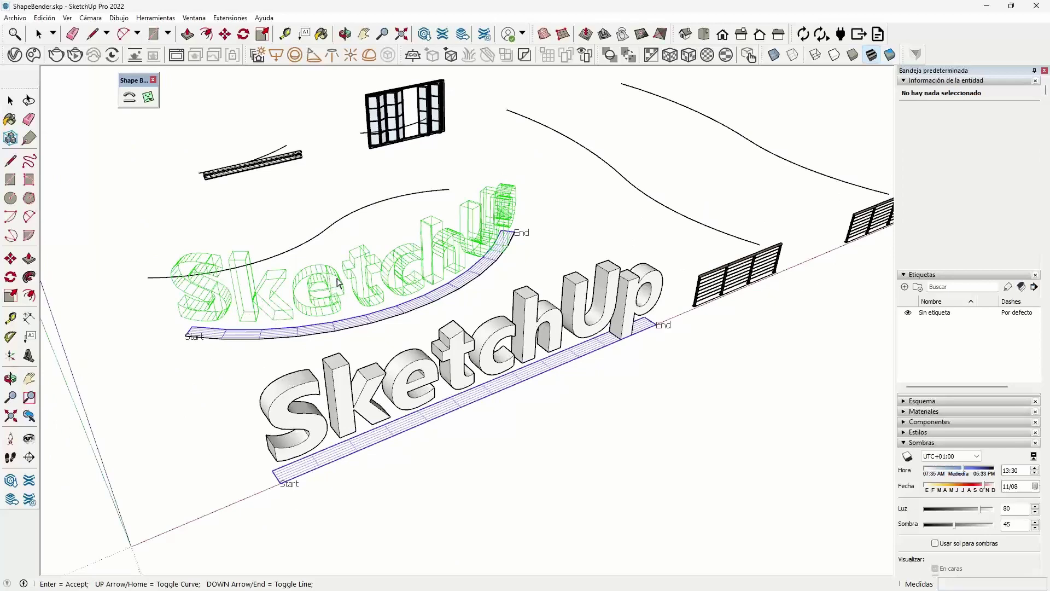
Accept the arc-bent SketchUp text and orbit out to view the whole scene.
key("Return")
middle_click_drag(337, 282, 330, 296)
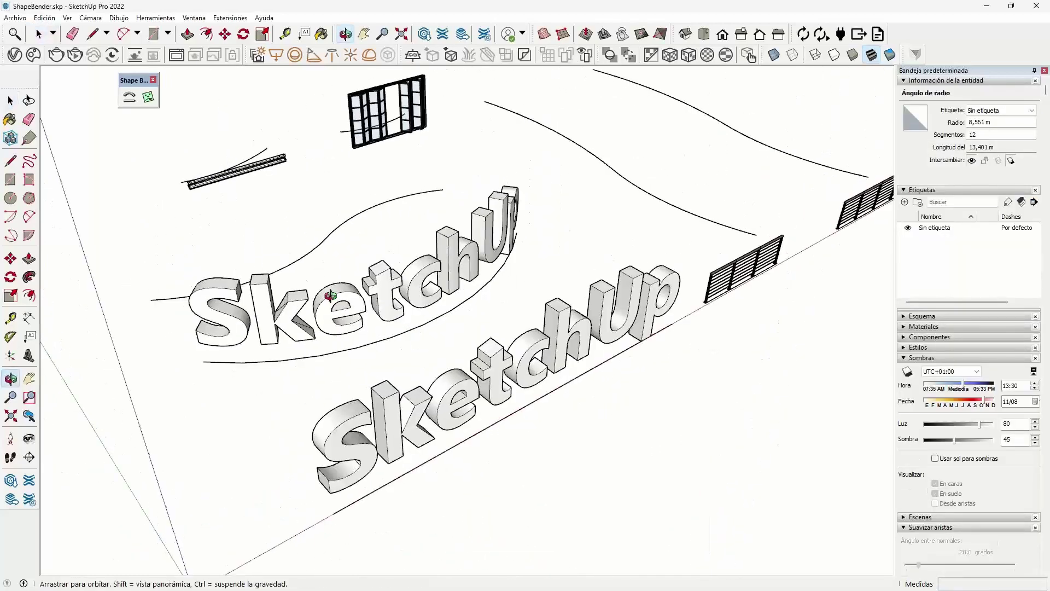
middle_click_drag(375, 246, 417, 296)
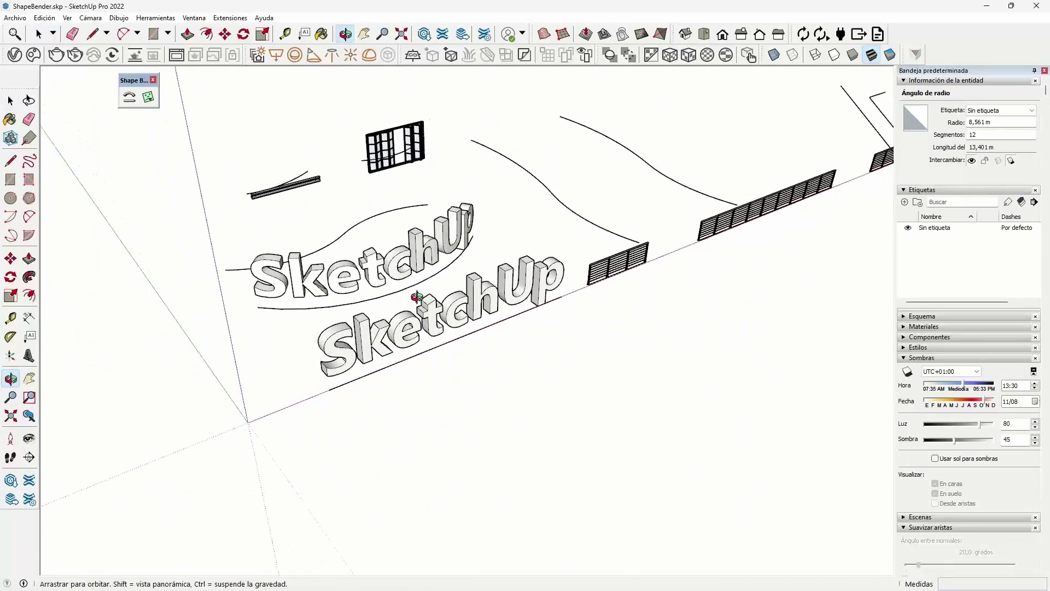
key("space")
scroll(435, 293, "up", 1)
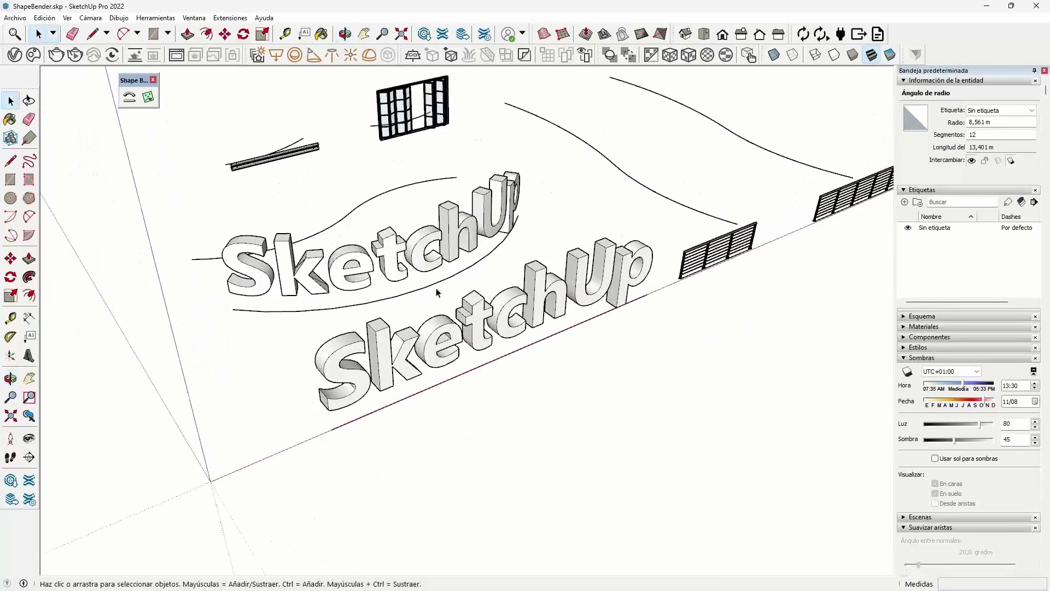
scroll(473, 356, "up", 1)
Bend the straight SketchUp lettering along the wavy S-curve, flipping start/end directions before accepting.
left_click(457, 335)
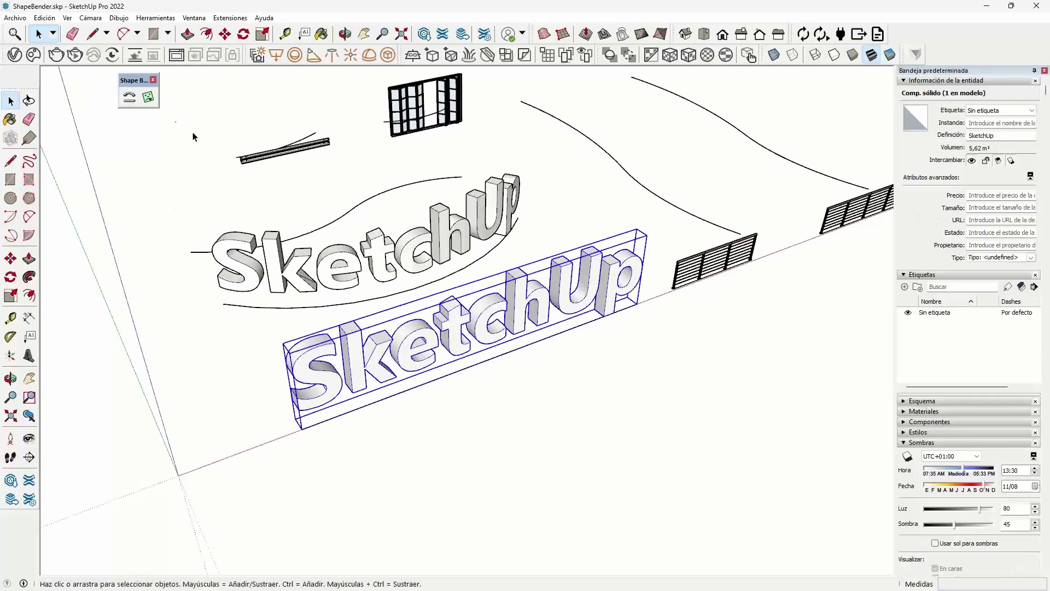
left_click(129, 96)
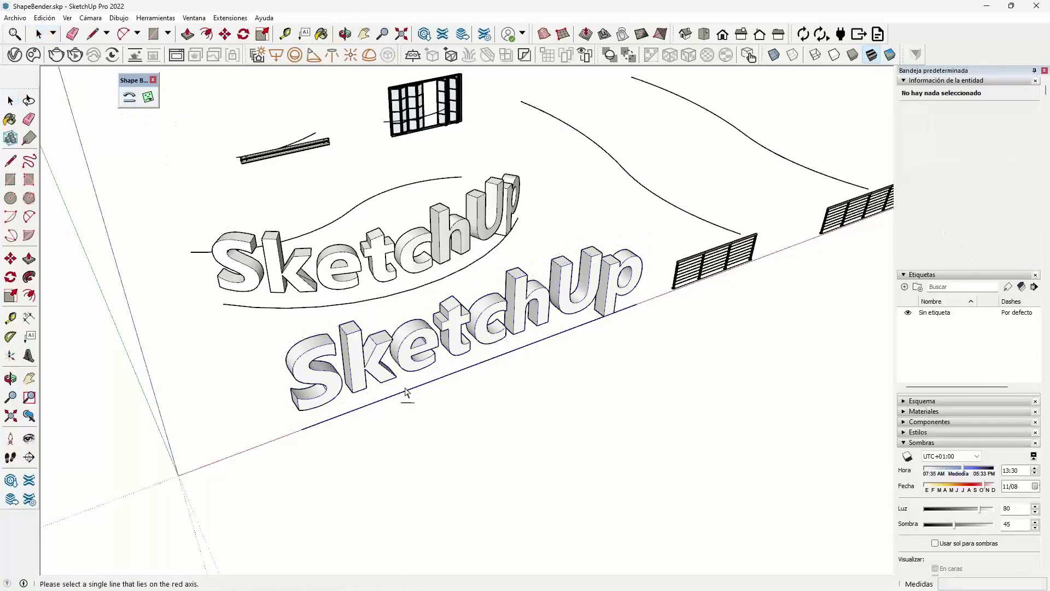
left_click(451, 379)
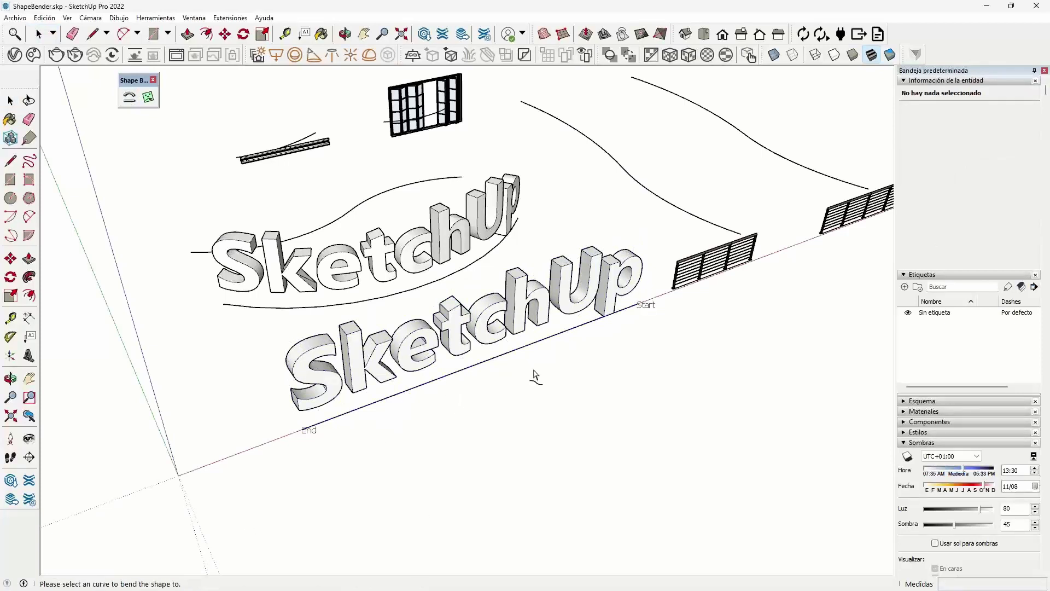
left_click(359, 205)
key("Up")
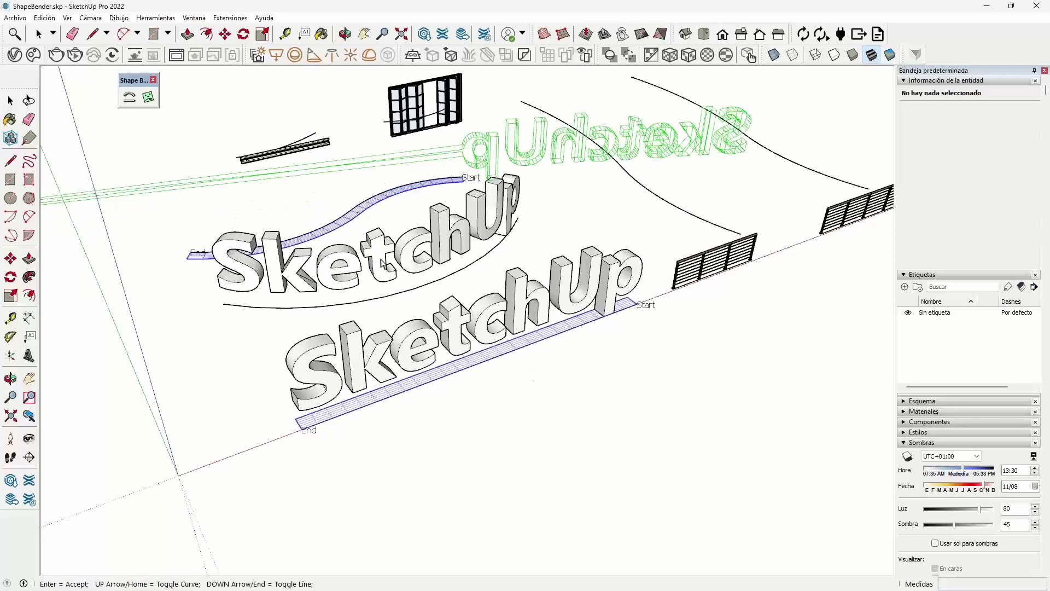
key("Down")
key("Up")
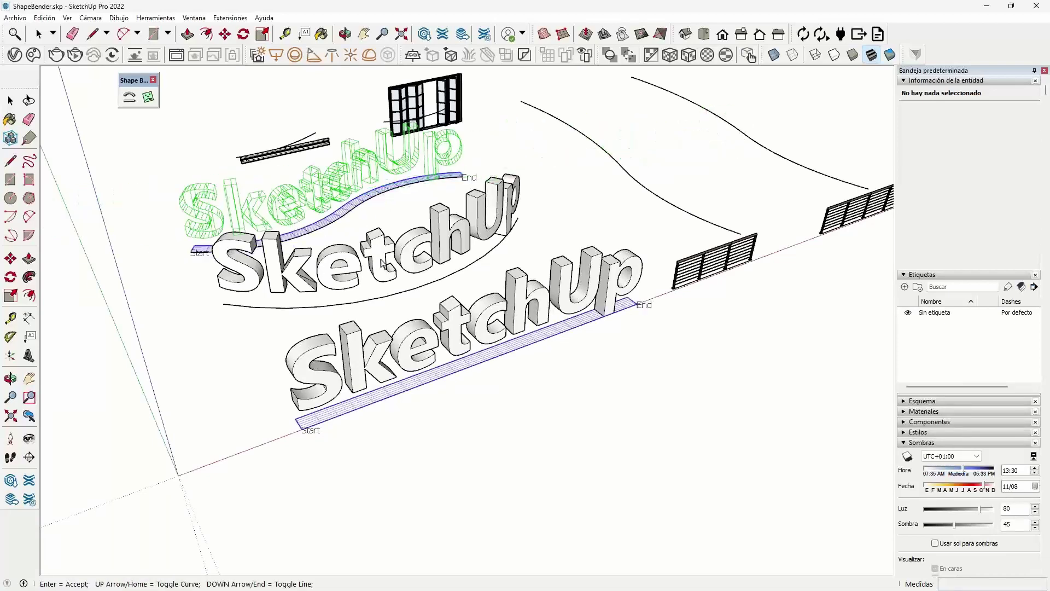
key("Return")
scroll(405, 306, "up", 3)
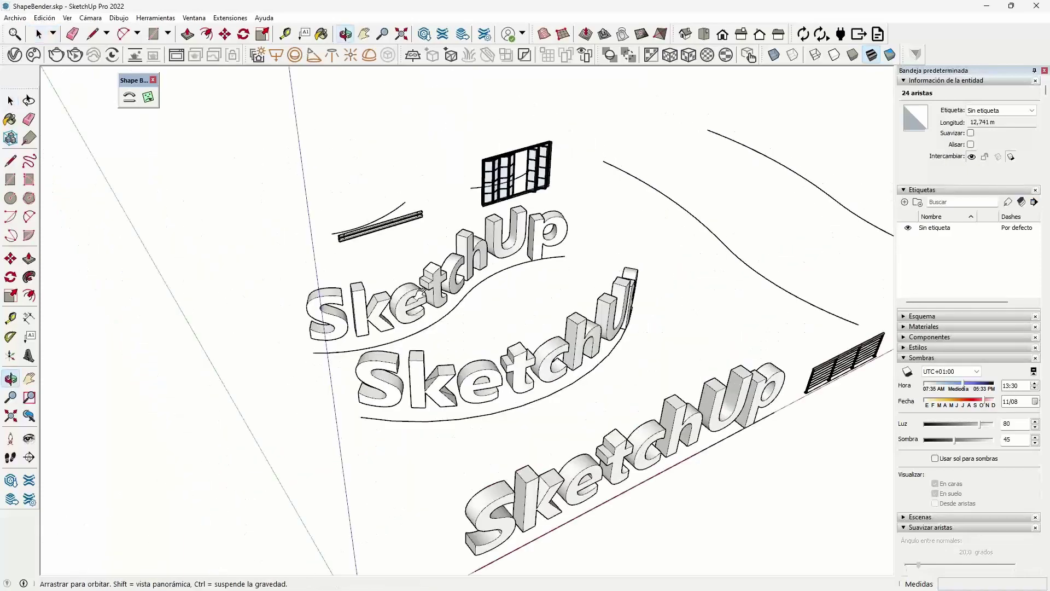
scroll(409, 315, "up", 3)
scroll(409, 316, "up", 2)
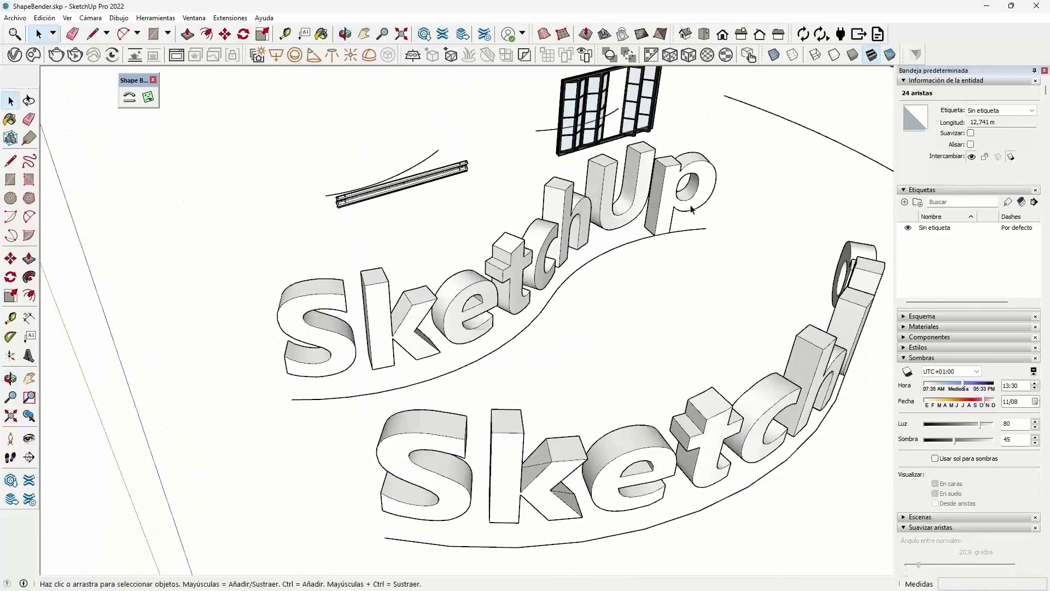
Bend the straight guardrail along the nearby curve using its bottom red-axis edge.
mouse_move(637, 211)
middle_mouse_down()
mouse_move(356, 205)
mouse_move(424, 235)
mouse_move(459, 277)
mouse_move(567, 234)
mouse_move(463, 288)
mouse_move(510, 284)
mouse_move(359, 327)
middle_mouse_up()
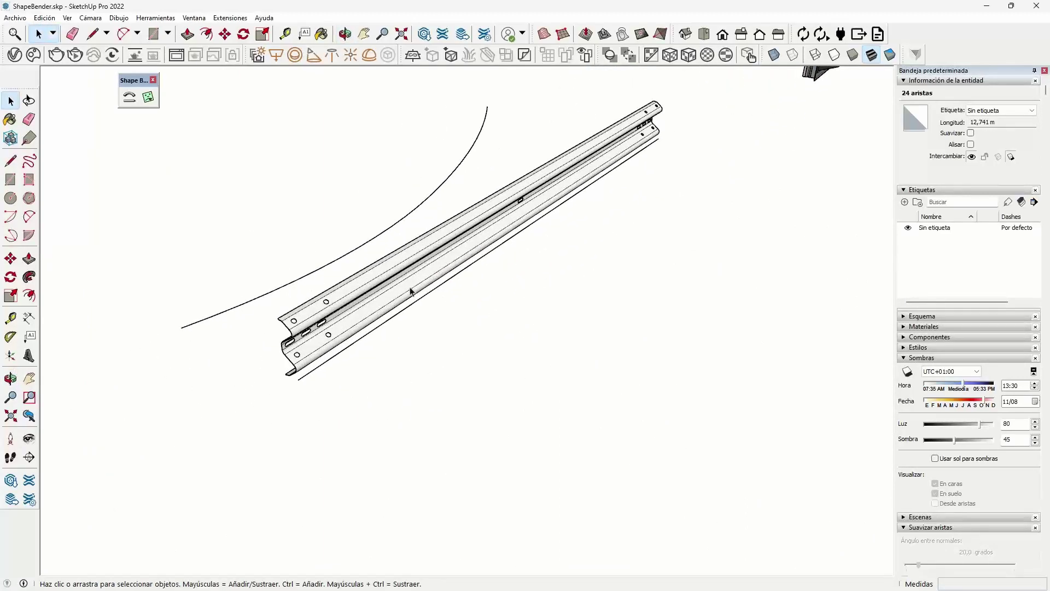
middle_click_drag(410, 290, 426, 282)
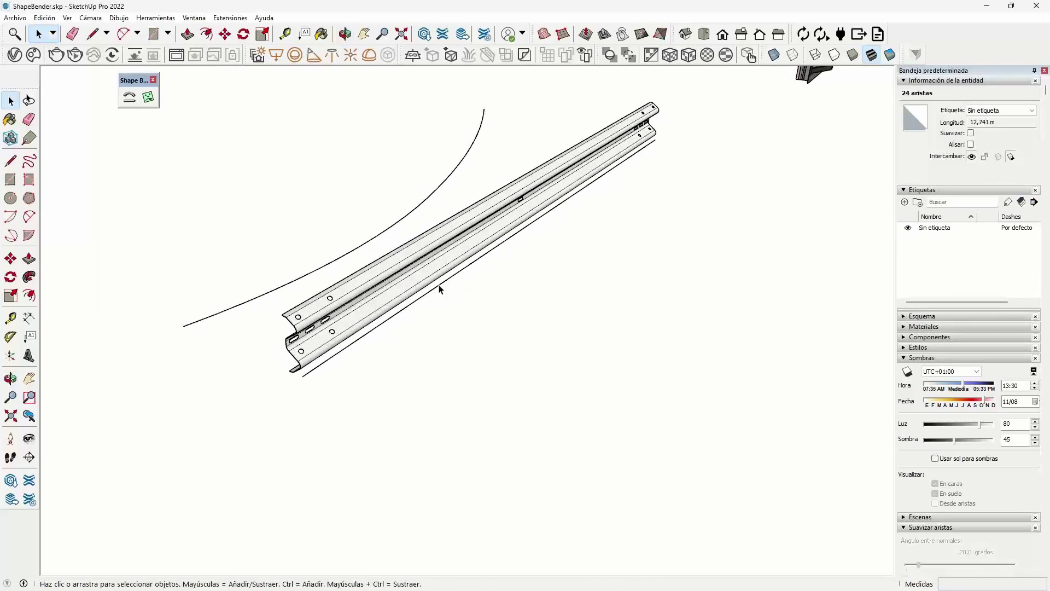
left_click(428, 280)
left_click(129, 97)
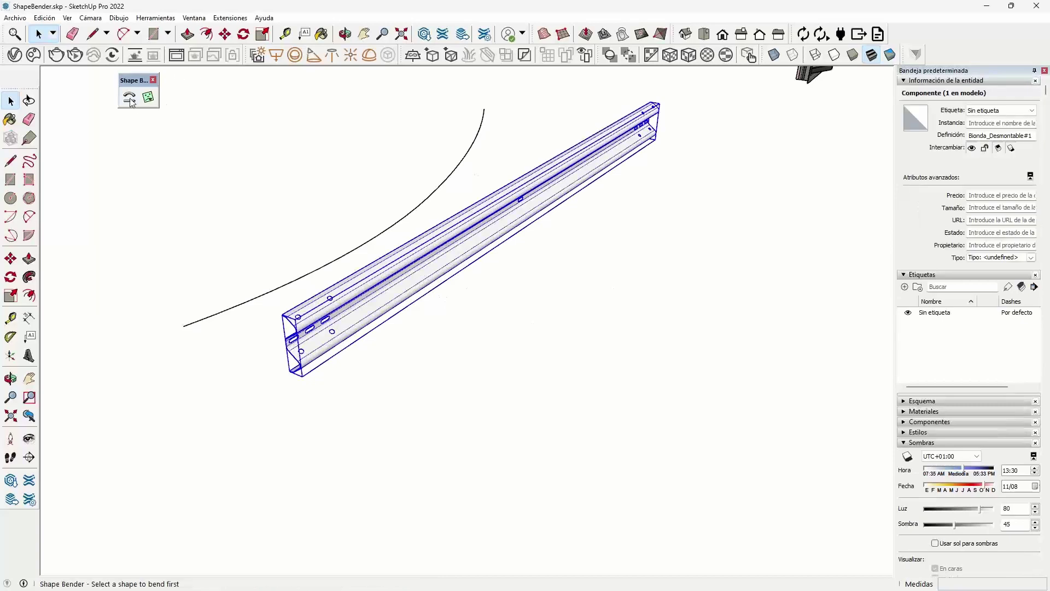
left_click(350, 346)
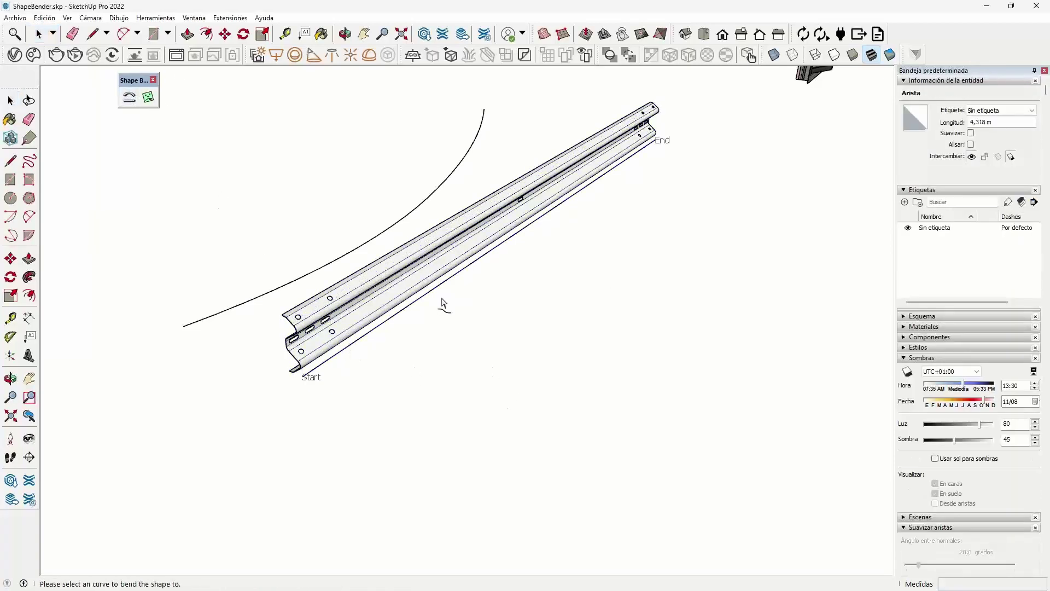
left_click(378, 239)
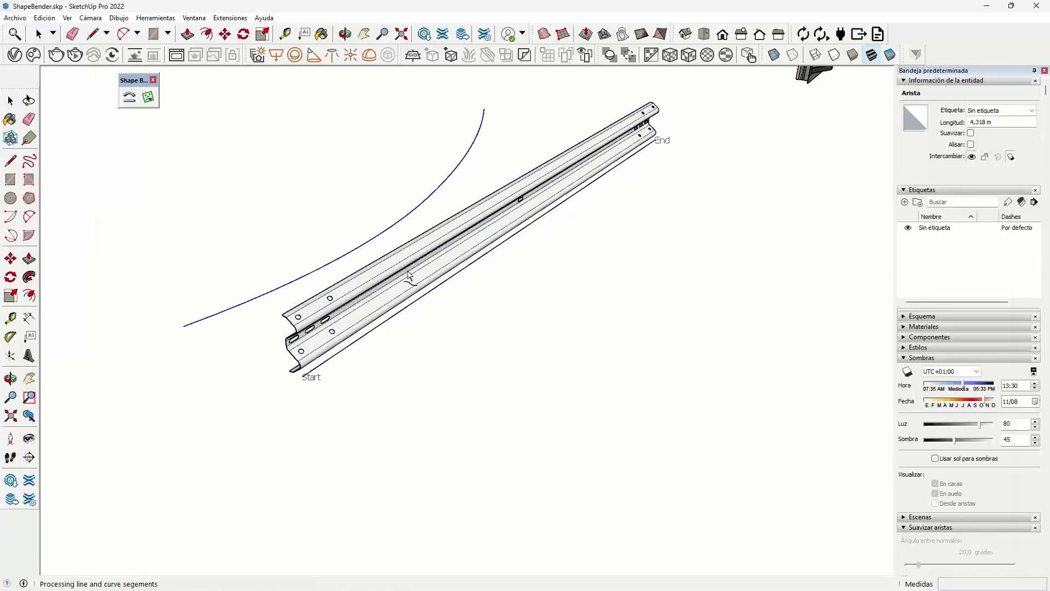
key("Return")
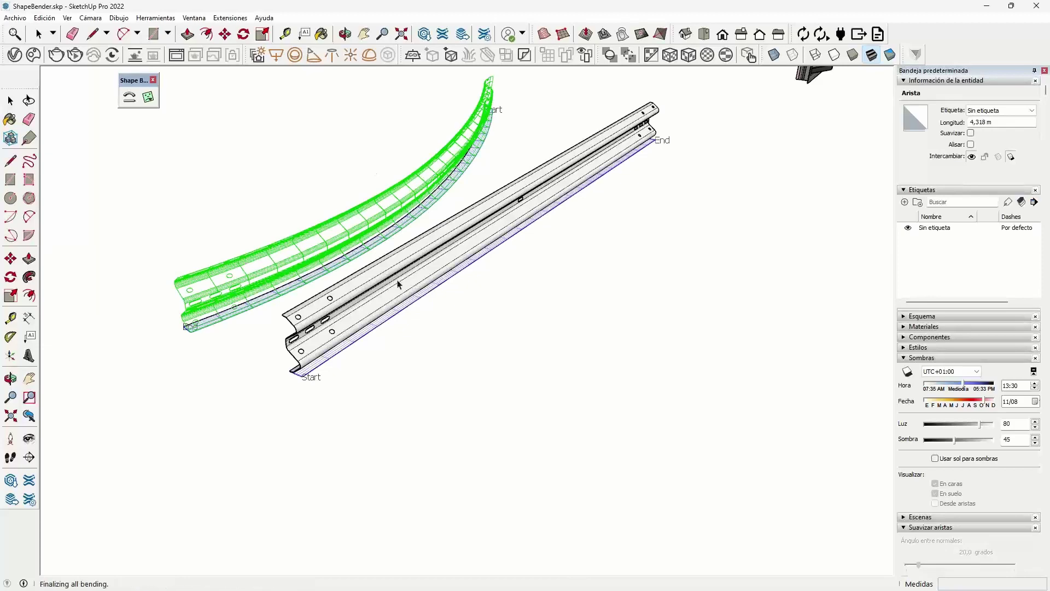
Orbit around the bent guardrail and toward the bifold patio door.
key("o")
mouse_move(396, 283)
left_mouse_down()
mouse_move(485, 286)
mouse_move(455, 331)
mouse_move(509, 278)
mouse_move(344, 300)
mouse_move(636, 281)
mouse_move(411, 309)
left_mouse_up()
key("space")
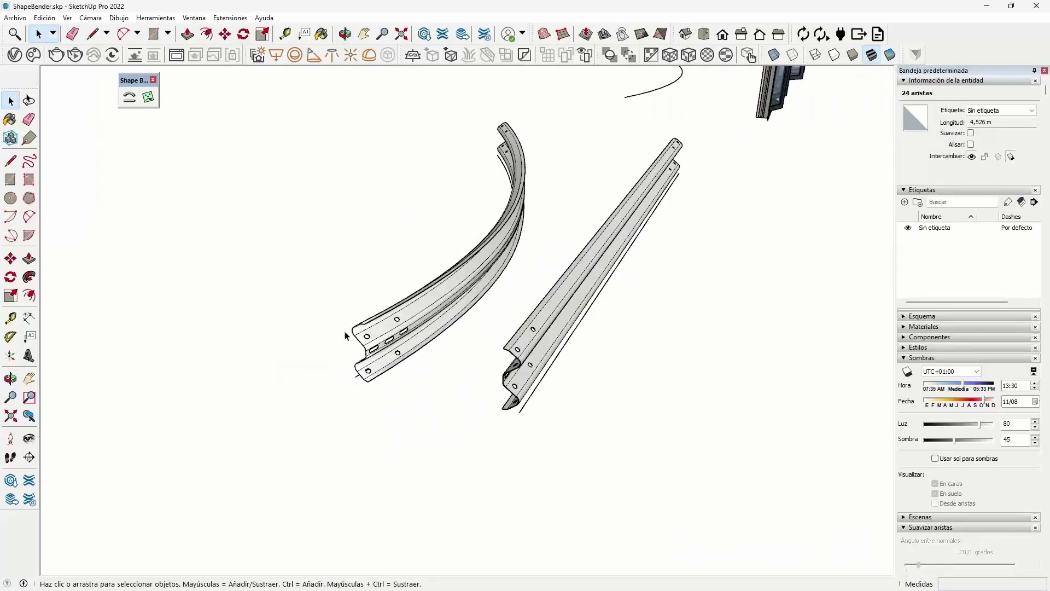
key("o")
mouse_move(627, 265)
left_mouse_down()
mouse_move(549, 277)
mouse_move(601, 254)
left_mouse_up()
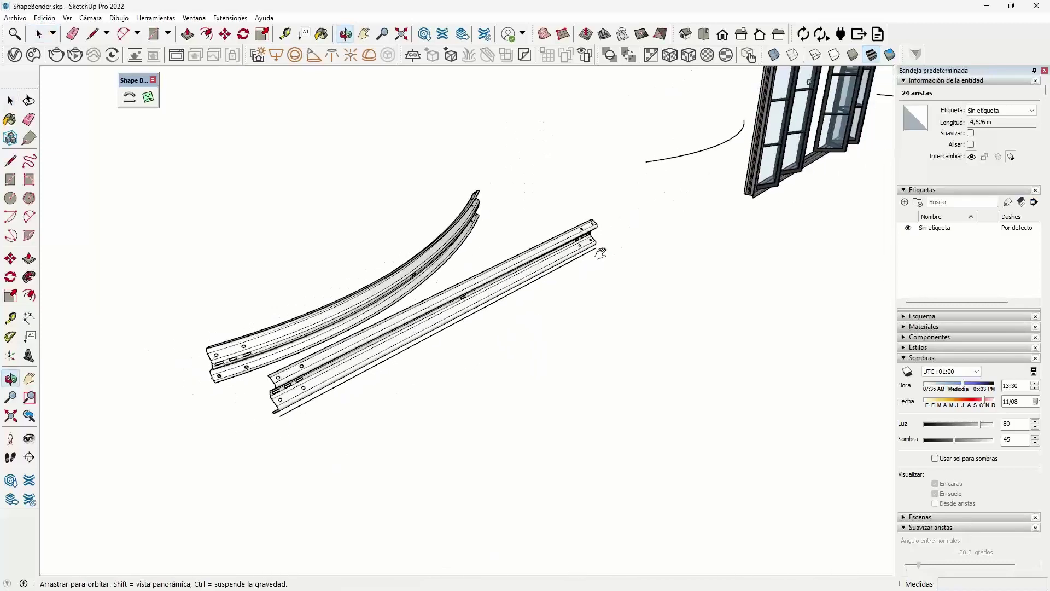
key("space")
mouse_move(600, 253)
middle_mouse_down()
mouse_move(401, 271)
mouse_move(421, 243)
middle_mouse_up()
Reconfigure the Bifold Patio Door from 8 to 10 panels.
left_click(425, 239)
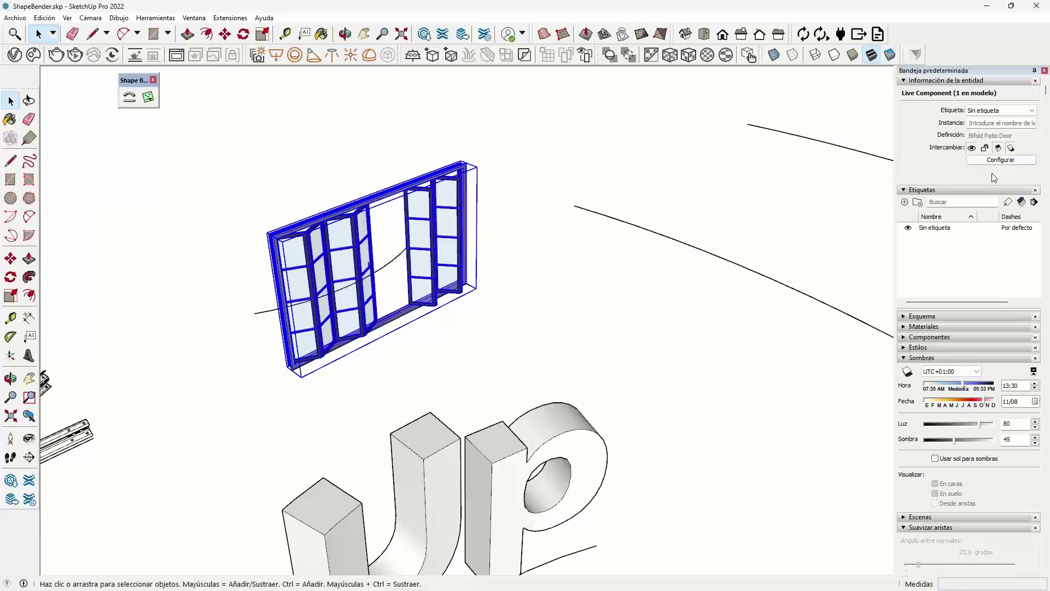
left_click(1000, 160)
left_click(1004, 160)
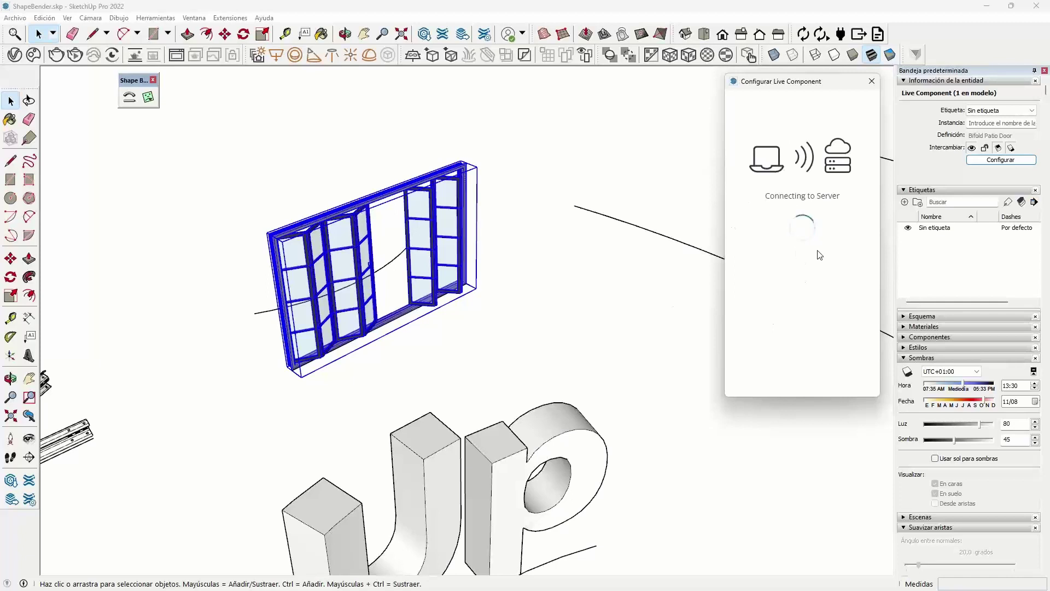
left_click_drag(792, 186, 804, 183)
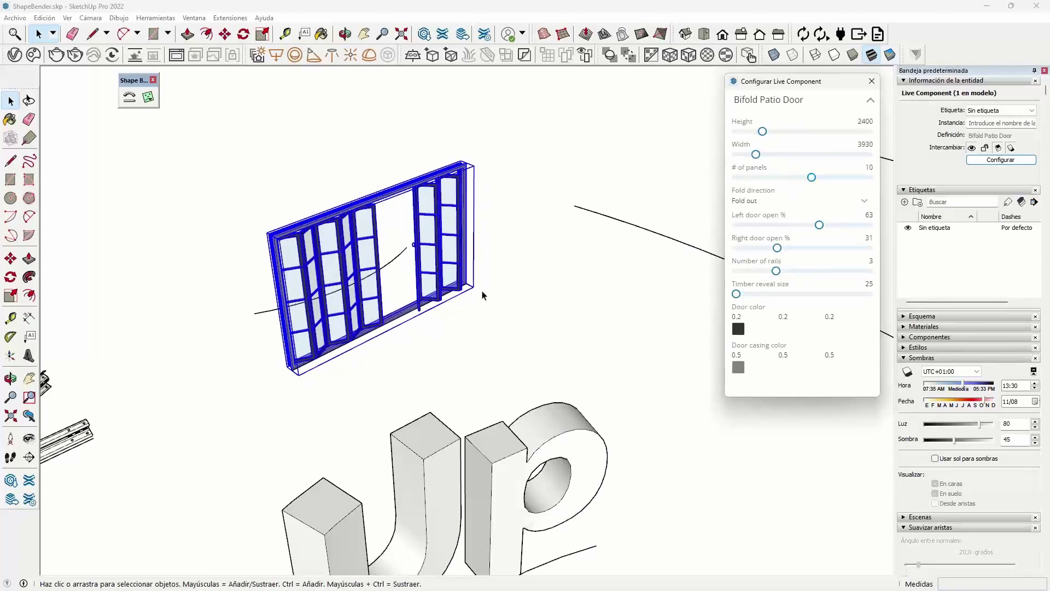
middle_click_drag(482, 293, 514, 295)
scroll(394, 297, "up", 2)
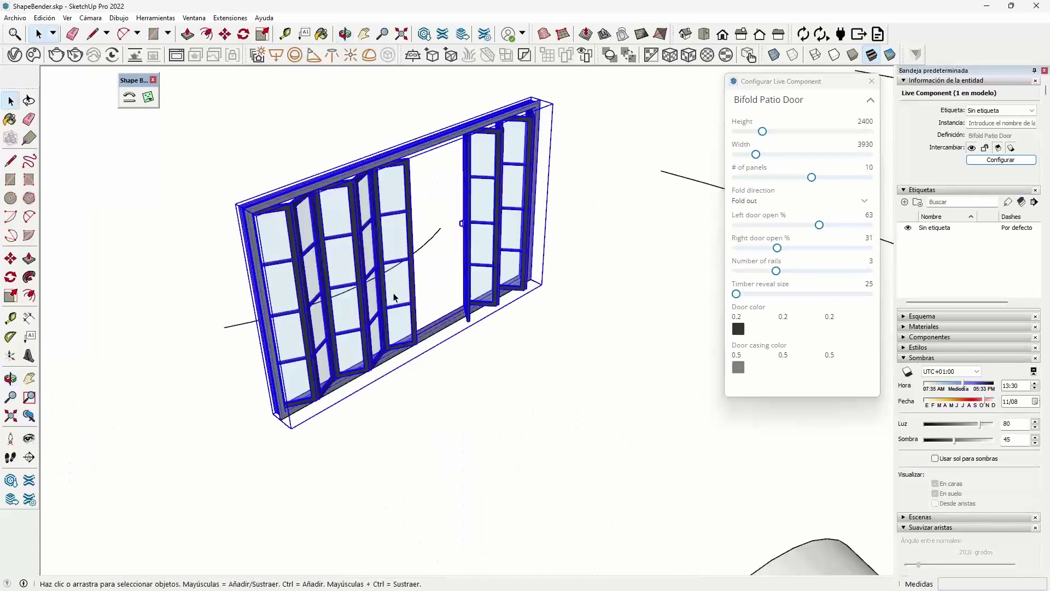
Bend a copy of the patio door along the arc using its bottom edge.
left_click(489, 360)
left_click(131, 99)
left_click(393, 363)
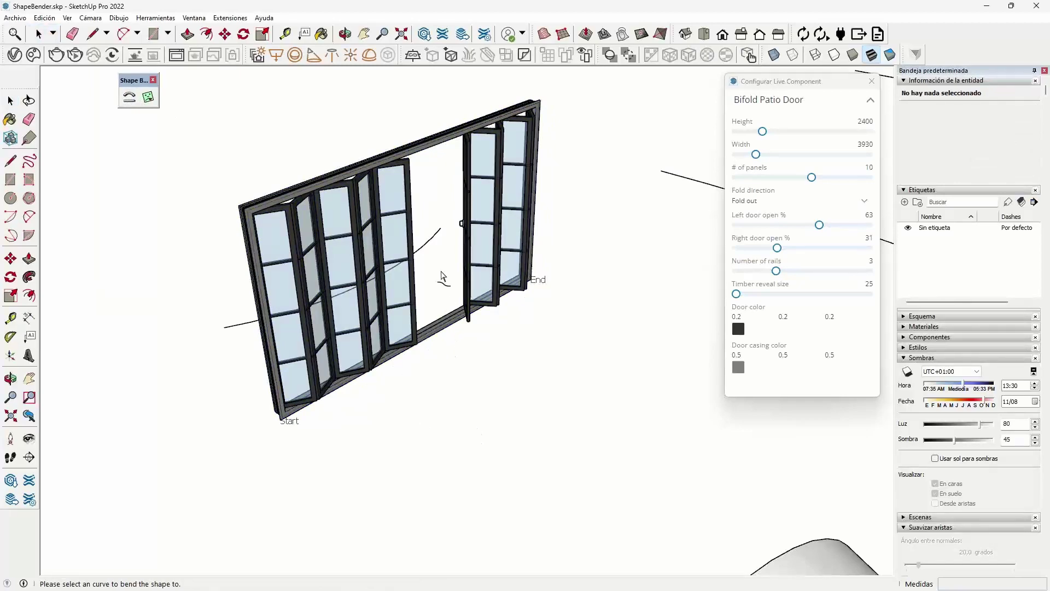
left_click(429, 242)
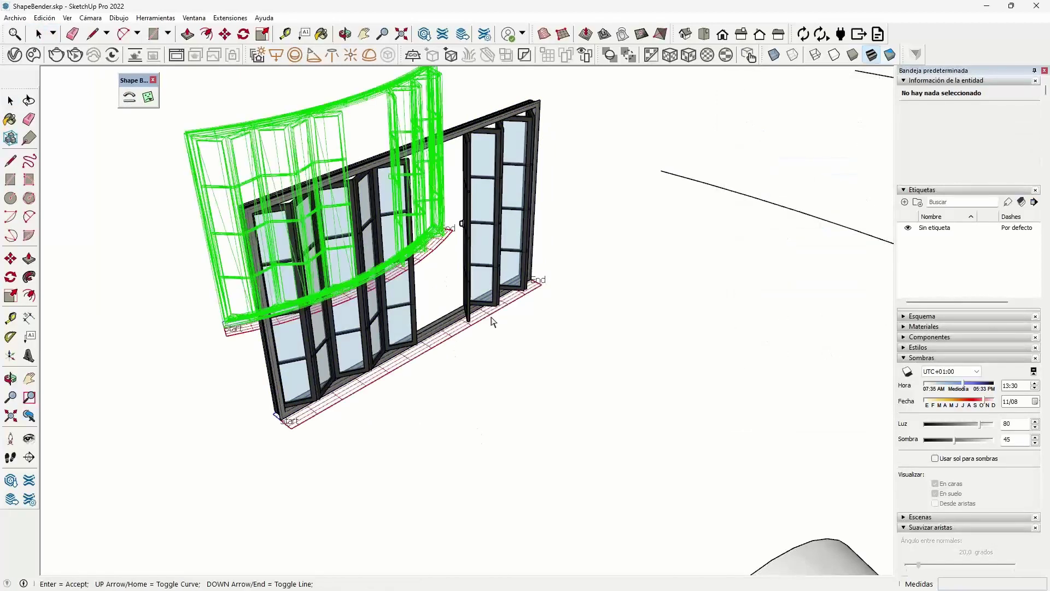
key("Return")
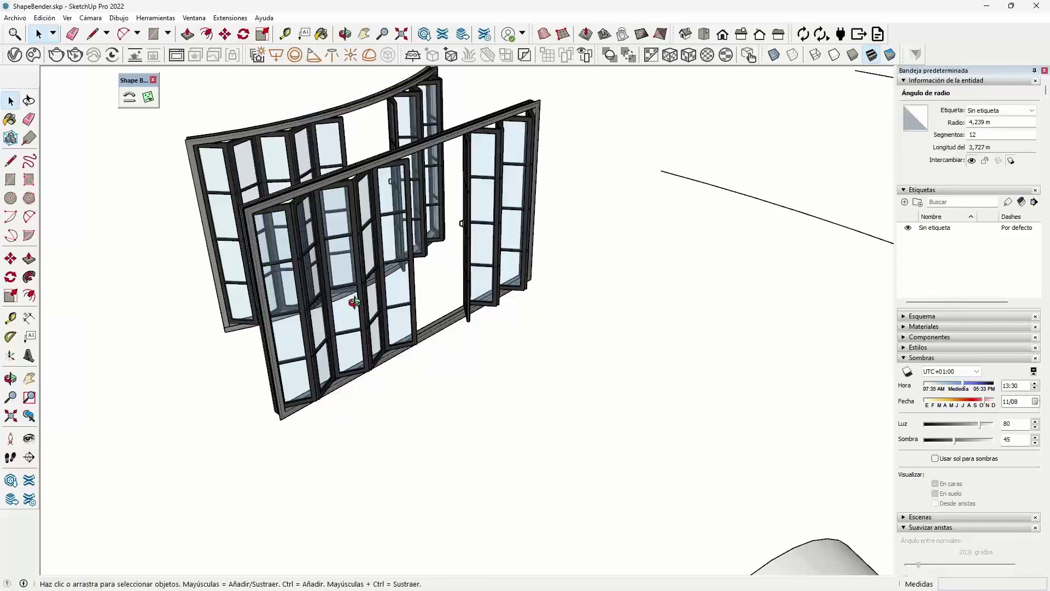
middle_click_drag(492, 321, 682, 343)
mouse_move(682, 343)
left_mouse_down()
mouse_move(445, 370)
mouse_move(722, 321)
mouse_move(754, 295)
mouse_move(569, 337)
mouse_move(382, 219)
left_mouse_up()
Zoom in and select the short straight railing.
scroll(383, 219, "down", 5)
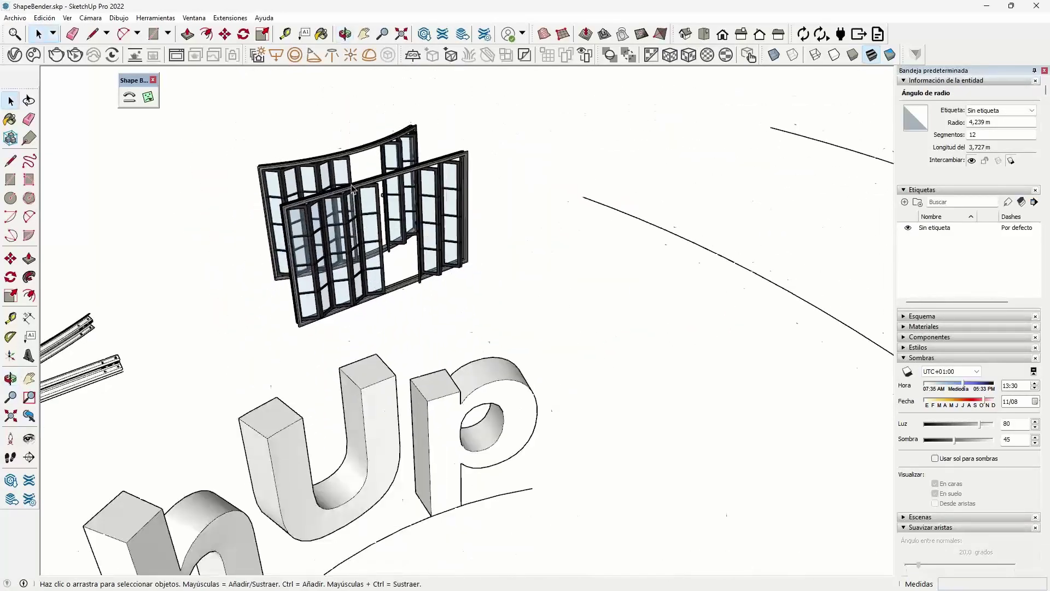
key("space")
scroll(363, 184, "down", 3)
scroll(595, 368, "down", 2)
scroll(487, 344, "down", 2)
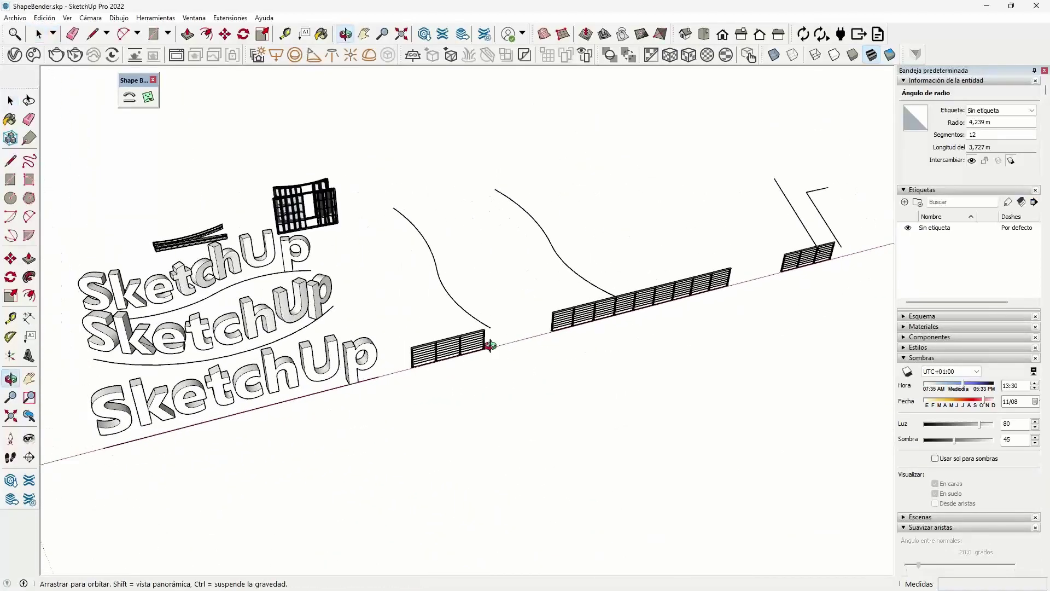
scroll(541, 353, "up", 2)
scroll(534, 317, "up", 3)
scroll(462, 343, "up", 1)
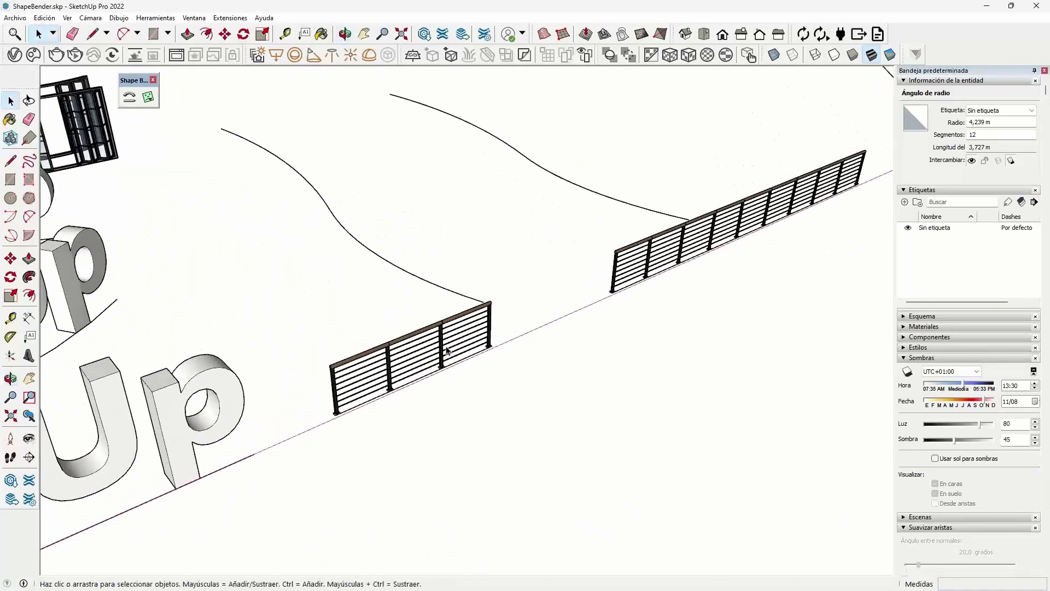
left_click(450, 350)
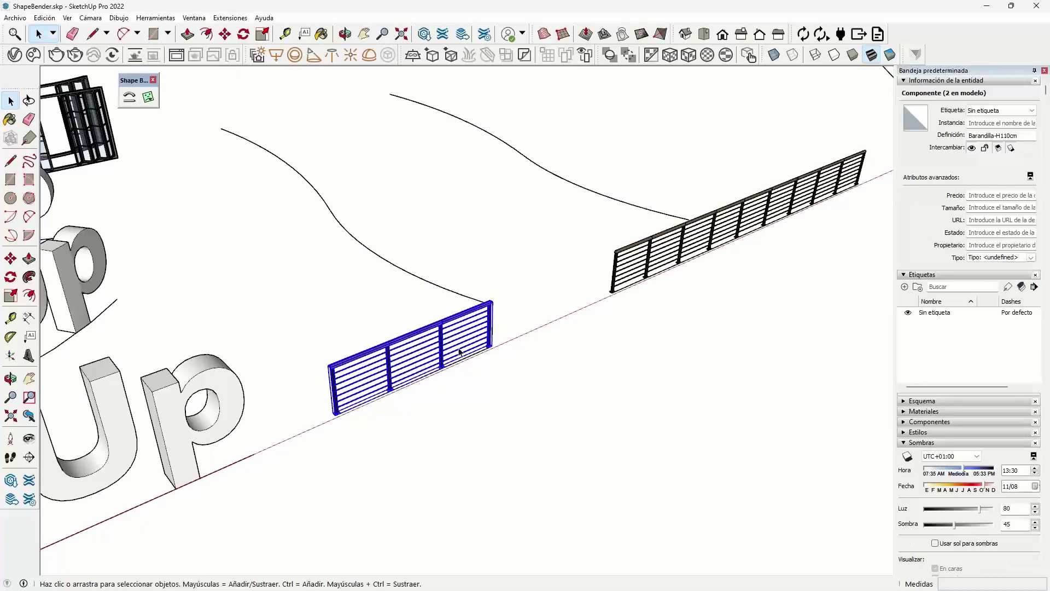
scroll(459, 351, "up", 1)
scroll(443, 358, "up", 2)
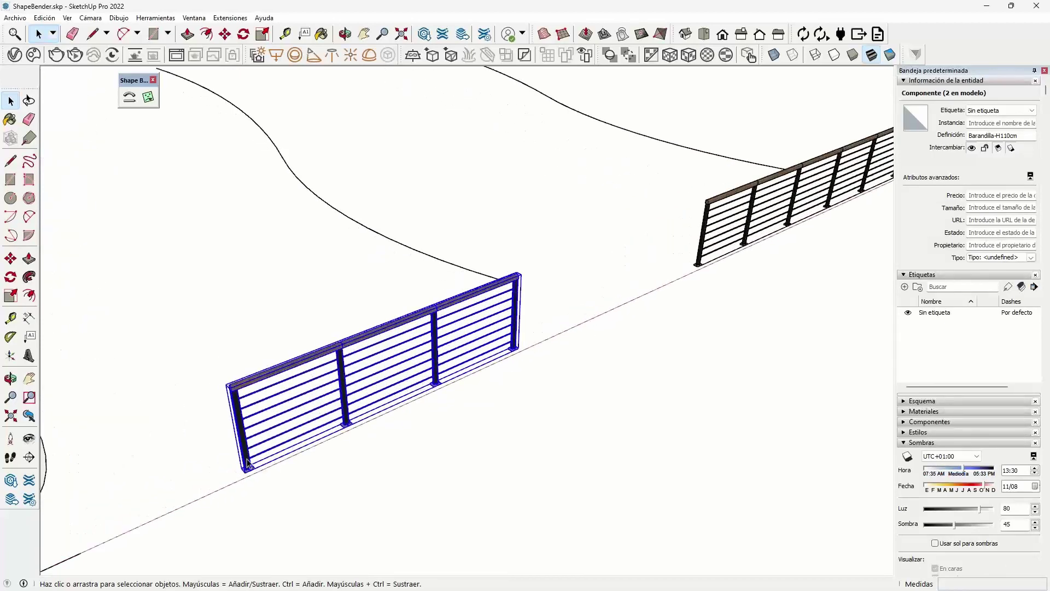
Bend the short railing along the S-curve, reversing curve and line directions.
left_click(129, 97)
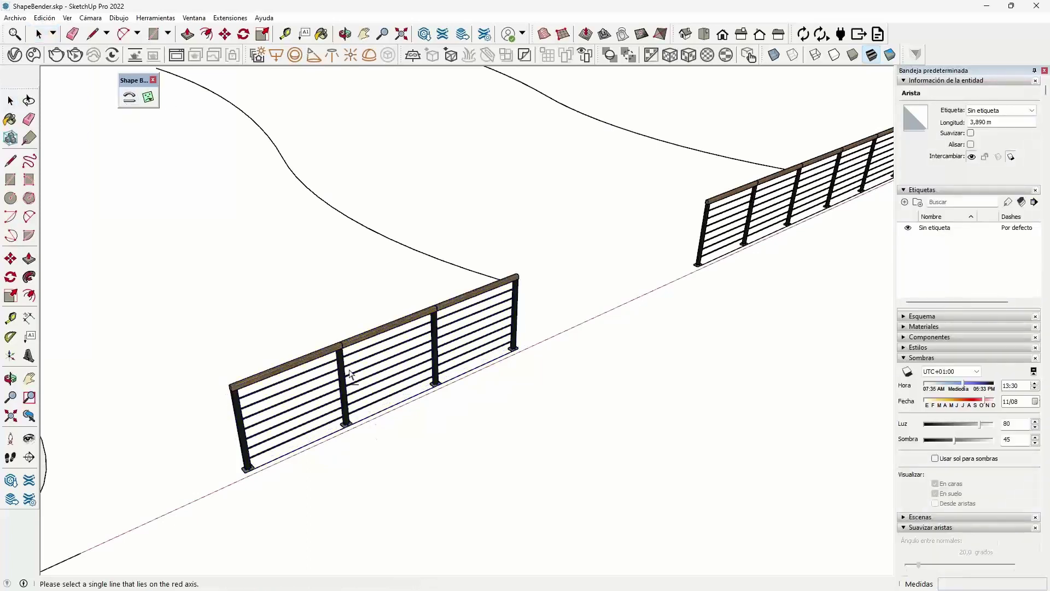
left_click(375, 415)
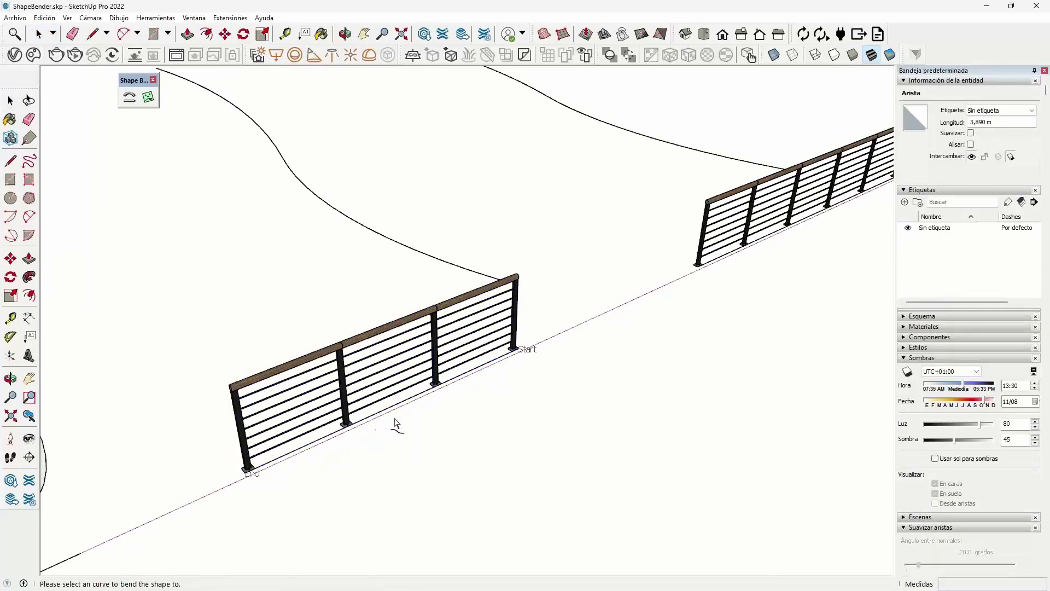
left_click(387, 242)
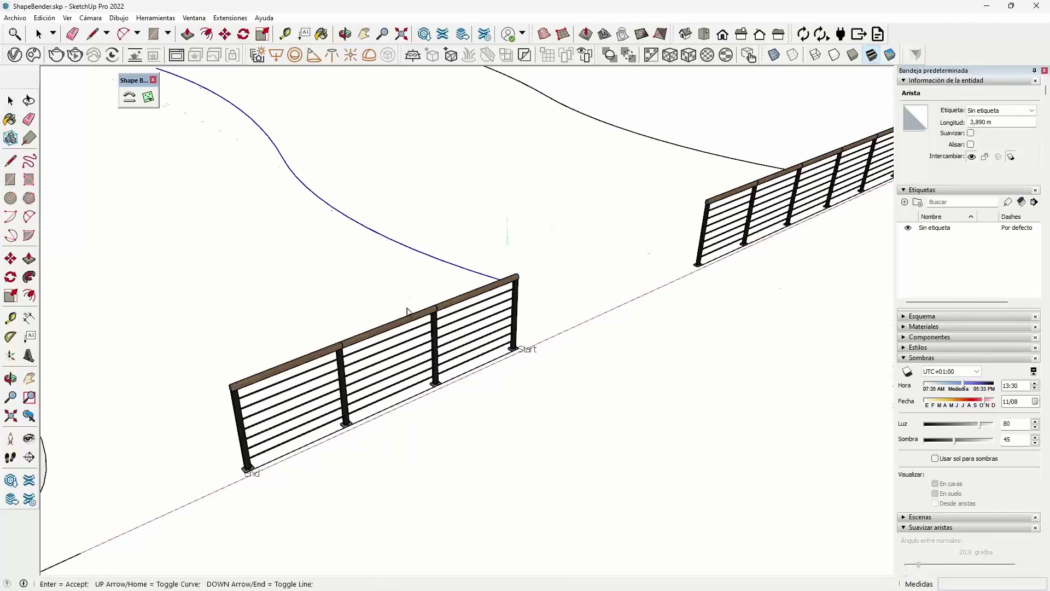
scroll(407, 310, "down", 2)
scroll(427, 295, "down", 2)
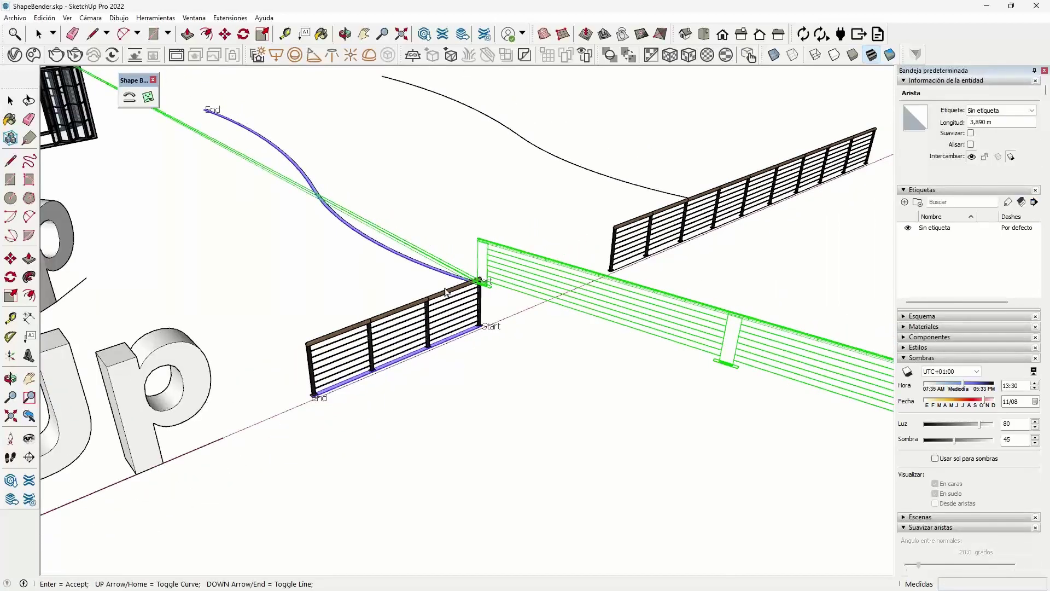
key("Up")
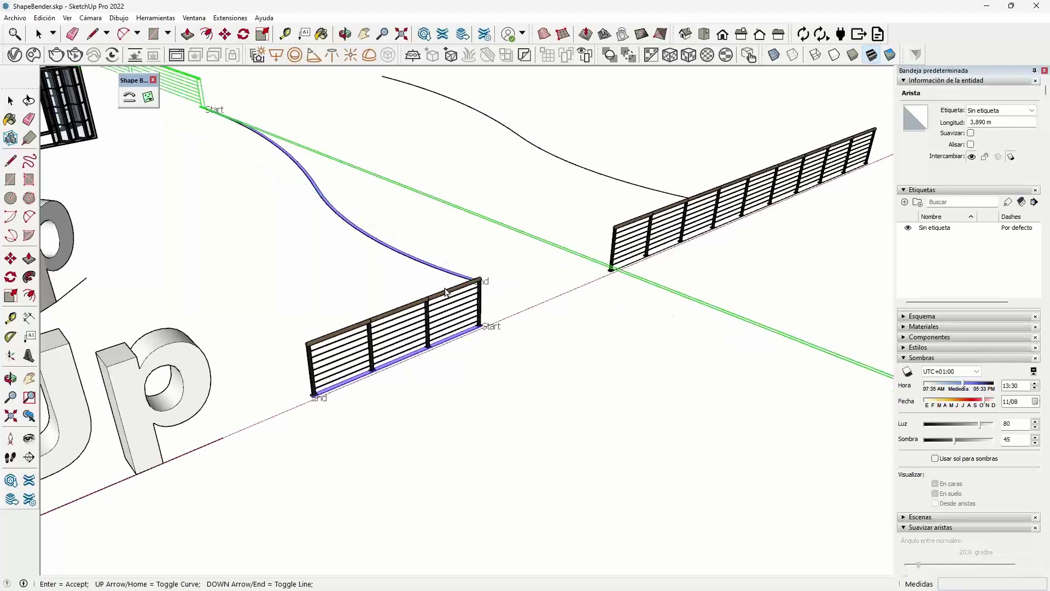
key("Down")
key("Return")
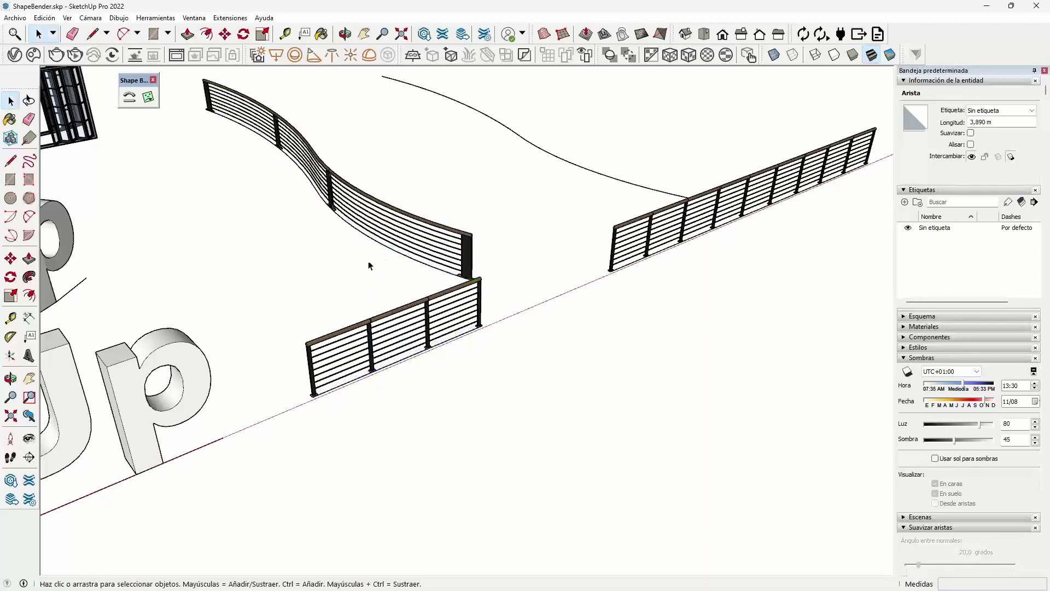
From a high view, select the long straight railing as the Shape Bender shape.
mouse_move(368, 265)
middle_mouse_down()
mouse_move(392, 281)
mouse_move(586, 299)
mouse_move(389, 276)
middle_mouse_up()
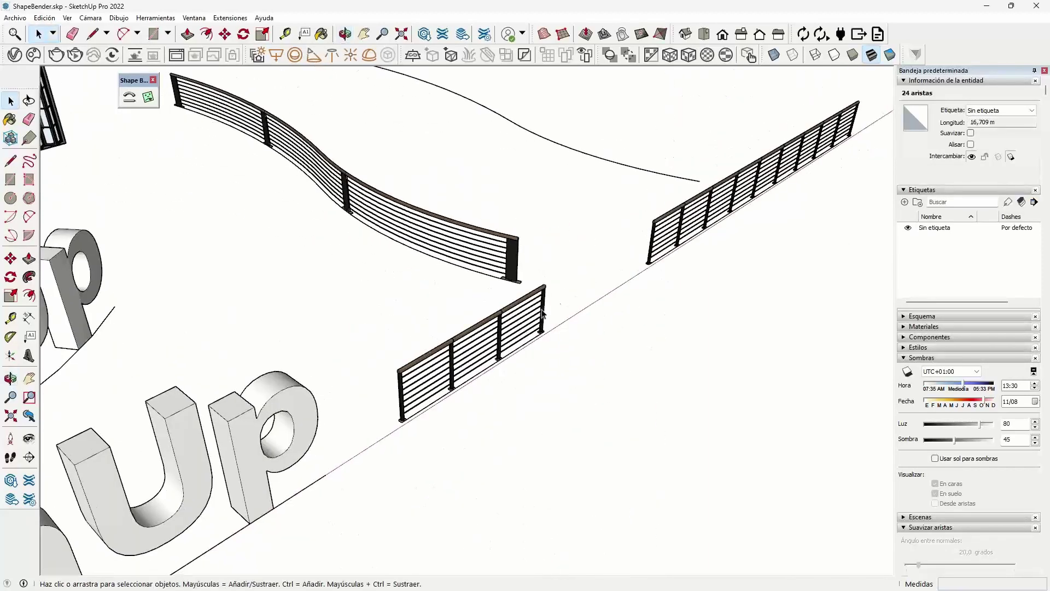
mouse_move(413, 389)
middle_mouse_down()
mouse_move(363, 345)
mouse_move(657, 362)
middle_mouse_up()
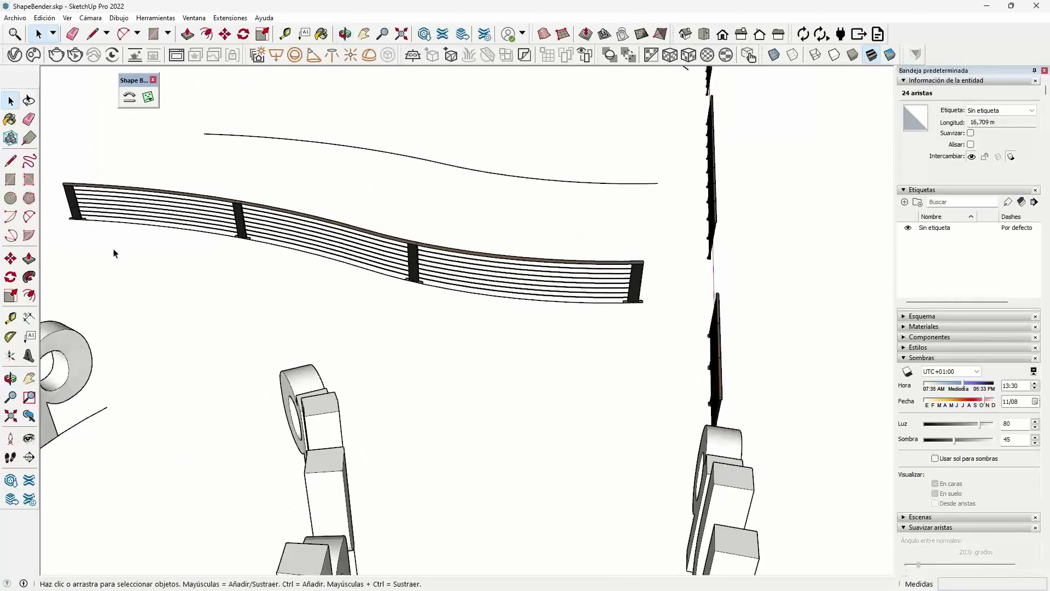
scroll(621, 296, "up", 3)
scroll(618, 317, "up", 3)
scroll(615, 345, "up", 2)
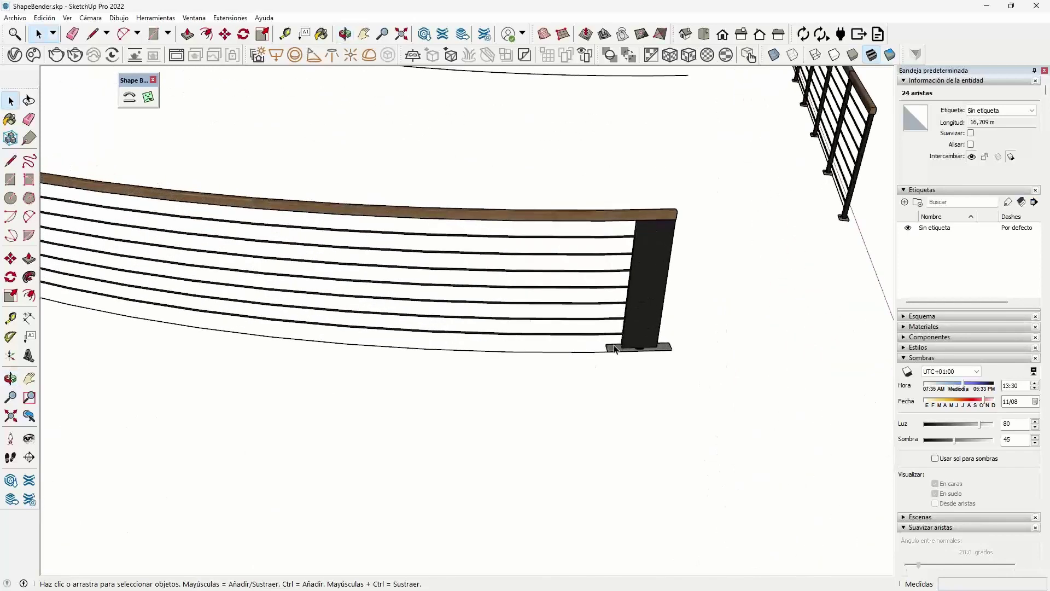
scroll(643, 282, "down", 3)
mouse_move(511, 293)
middle_mouse_down()
mouse_move(413, 286)
mouse_move(449, 296)
mouse_move(379, 320)
mouse_move(417, 370)
mouse_move(241, 351)
mouse_move(472, 320)
mouse_move(458, 364)
middle_mouse_up()
left_click(459, 364)
middle_click_drag(468, 410, 484, 391)
scroll(484, 392, "up", 3)
left_click(129, 97)
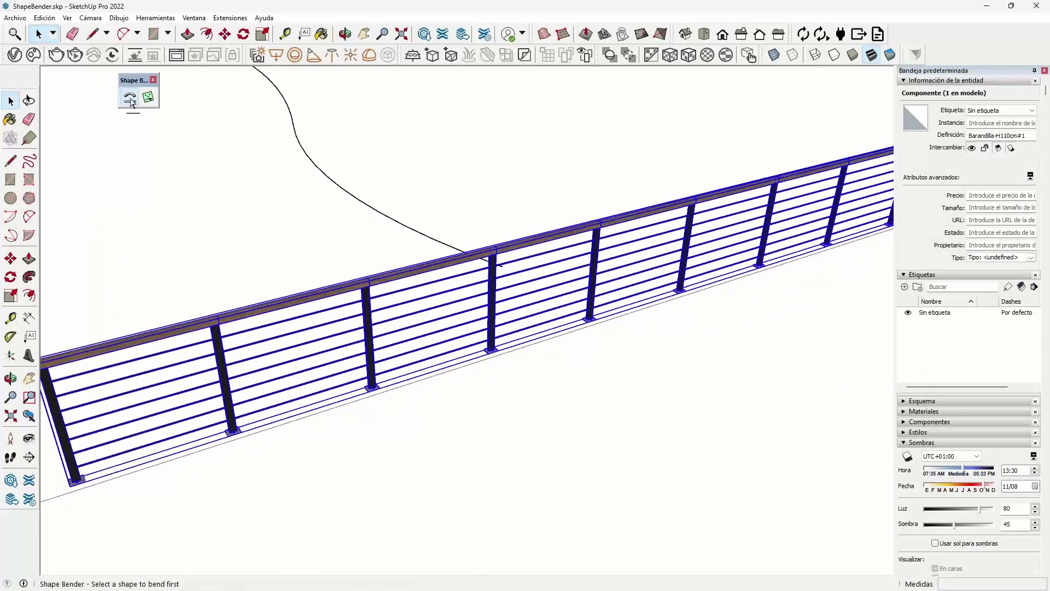
Bend the long railing along the S-curve, reversing curve and line directions, then orbit to view it.
left_click(370, 214)
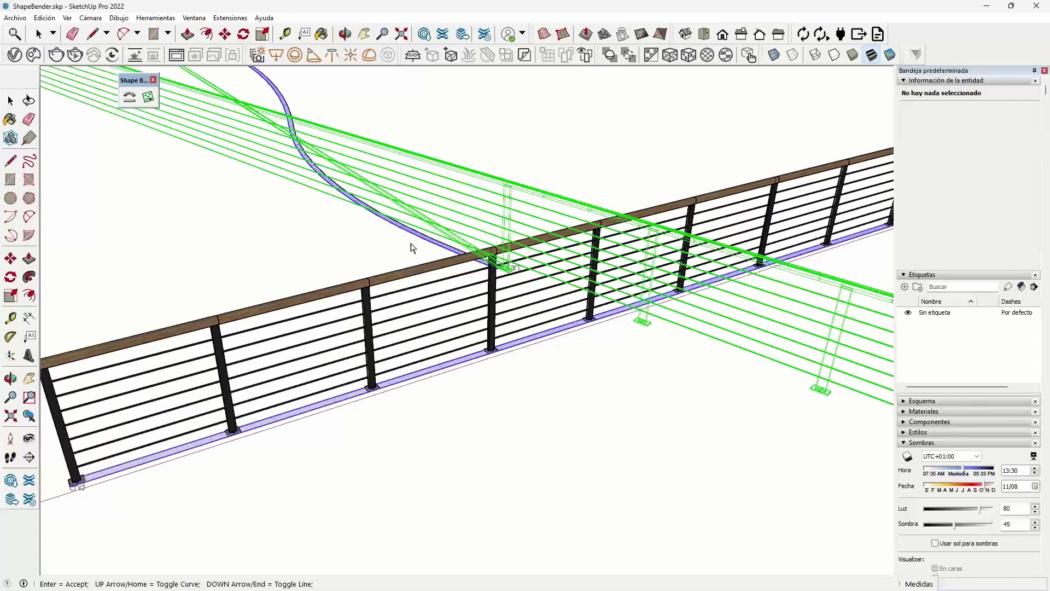
key("Up")
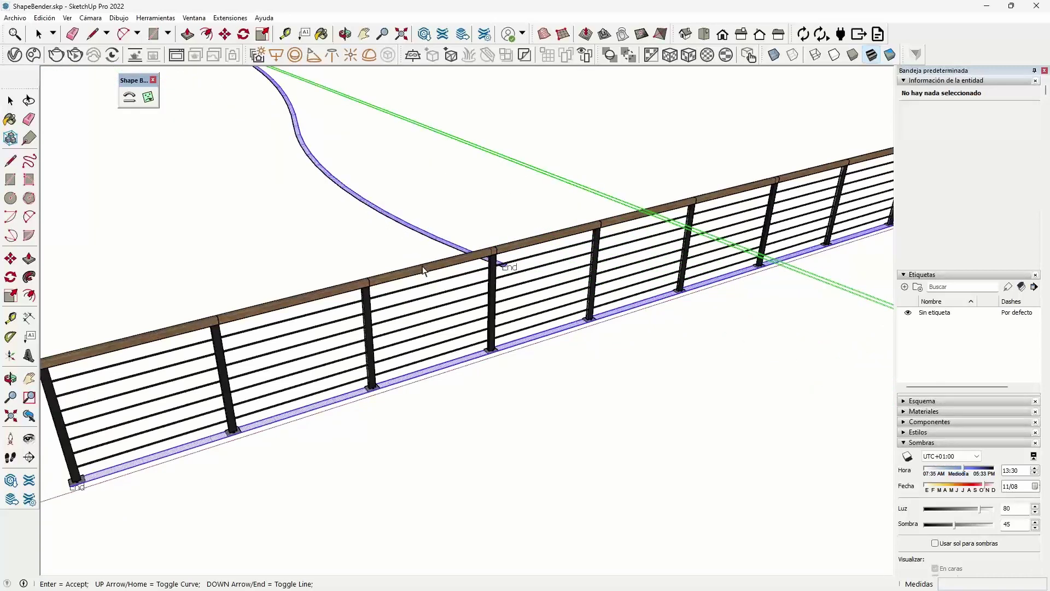
key("Down")
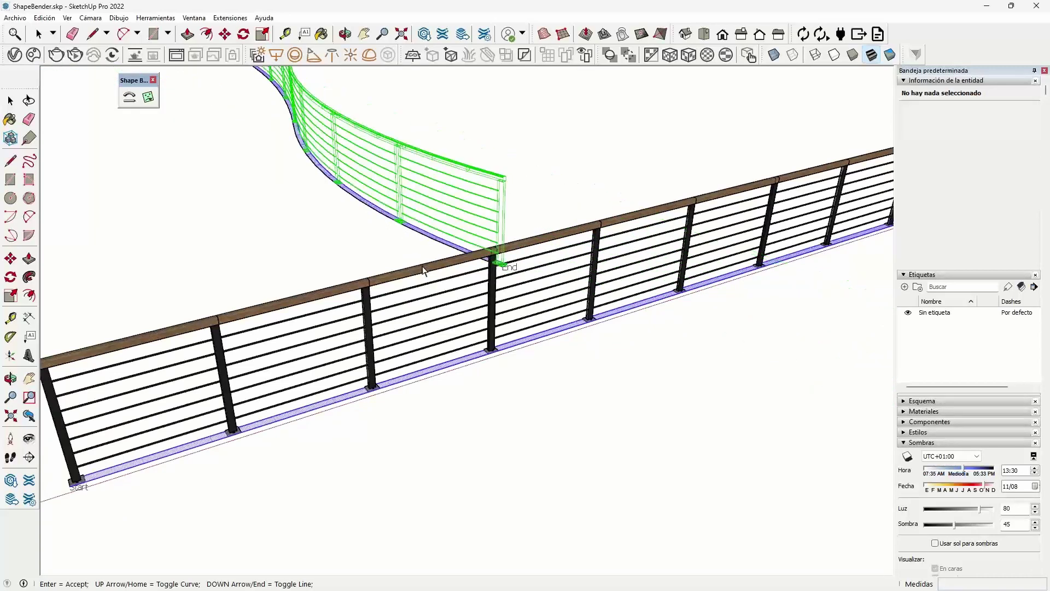
key("Return")
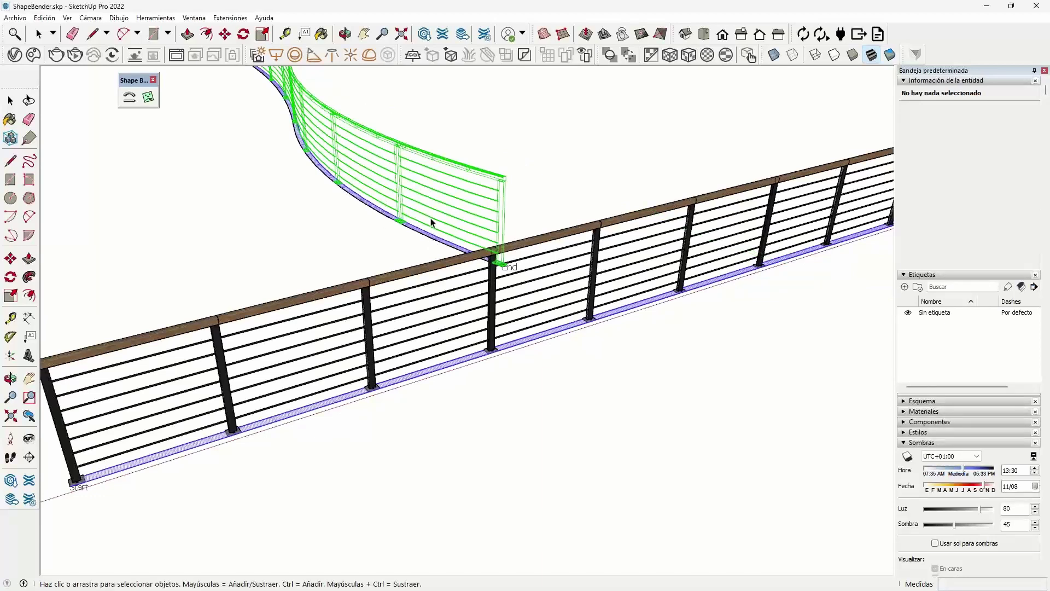
scroll(429, 219, "down", 5)
mouse_move(328, 243)
middle_mouse_down()
mouse_move(532, 303)
mouse_move(260, 359)
mouse_move(547, 288)
middle_mouse_up()
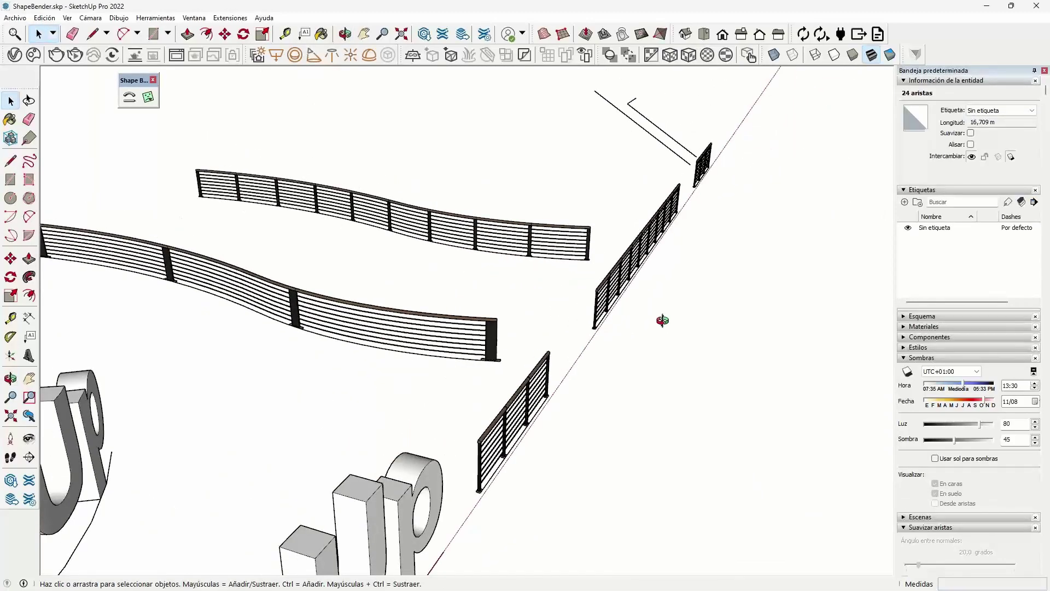
mouse_move(663, 321)
middle_mouse_down()
mouse_move(399, 347)
mouse_move(469, 323)
mouse_move(424, 346)
mouse_move(441, 382)
mouse_move(359, 389)
middle_mouse_up()
scroll(383, 323, "up", 3)
scroll(386, 325, "up", 1)
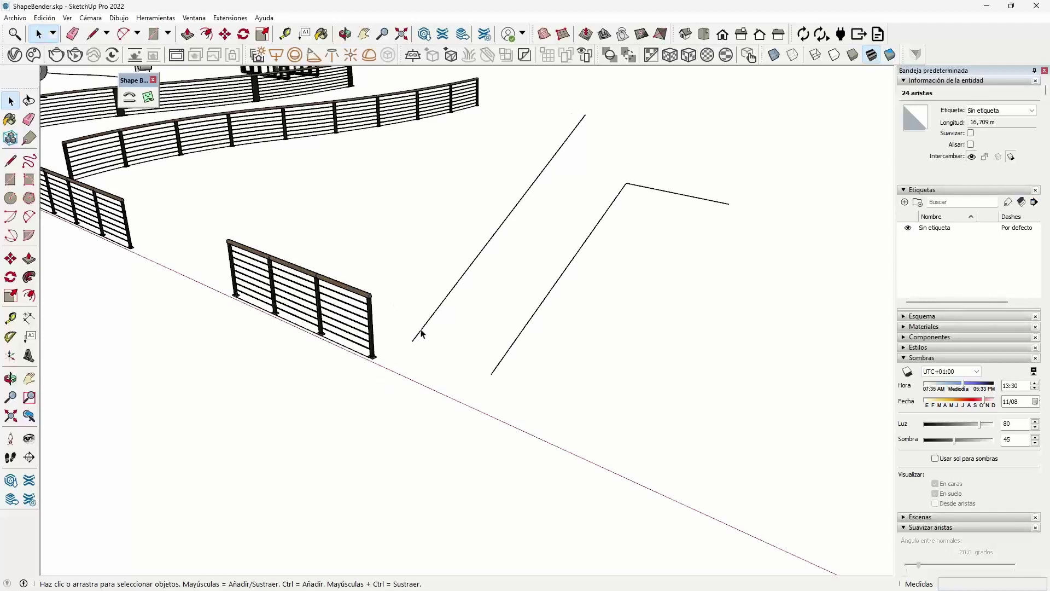
Lay the short railing along the diagonal straight line, reversing both path and line directions.
scroll(375, 310, "up", 1)
left_click(372, 312)
left_click(129, 97)
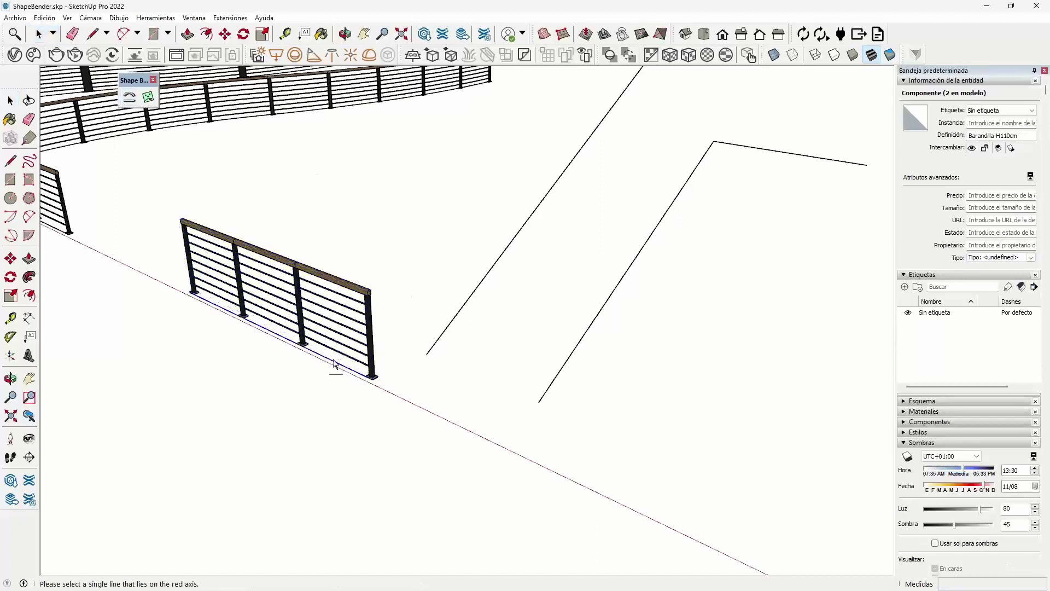
left_click(333, 363)
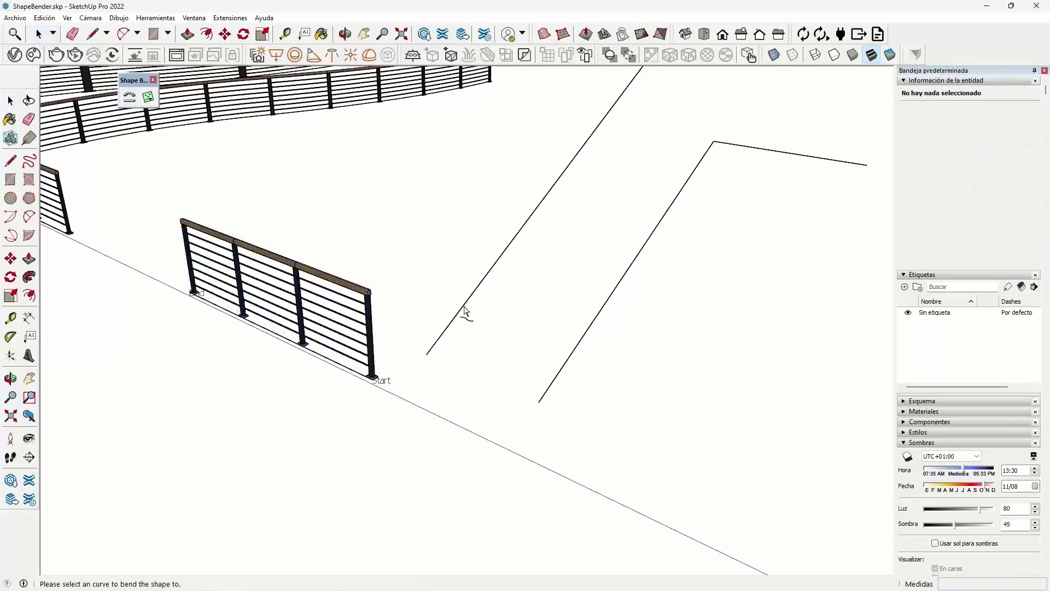
left_click(459, 322)
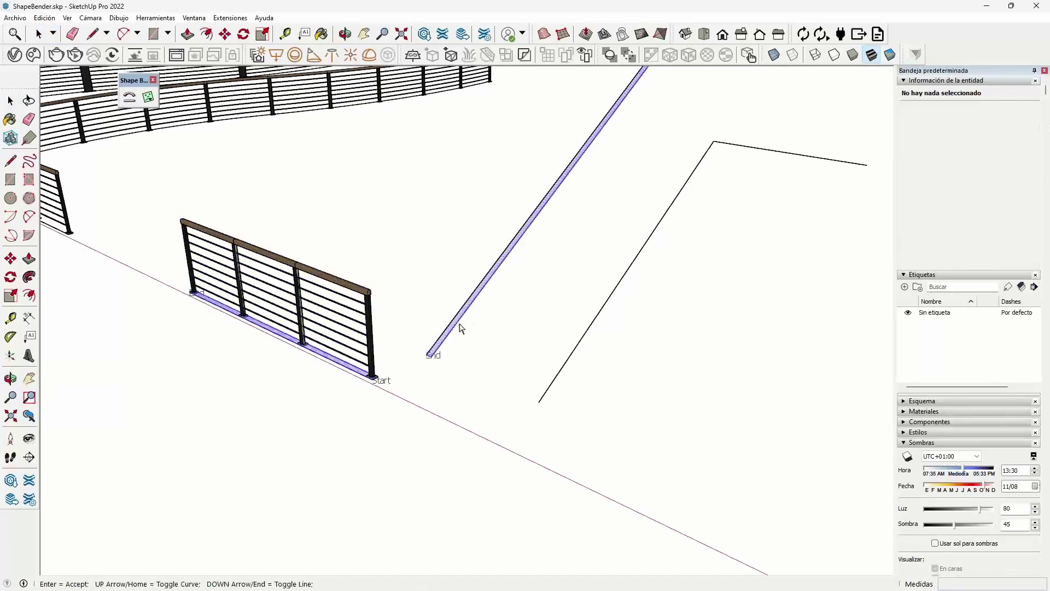
scroll(445, 368, "down", 2)
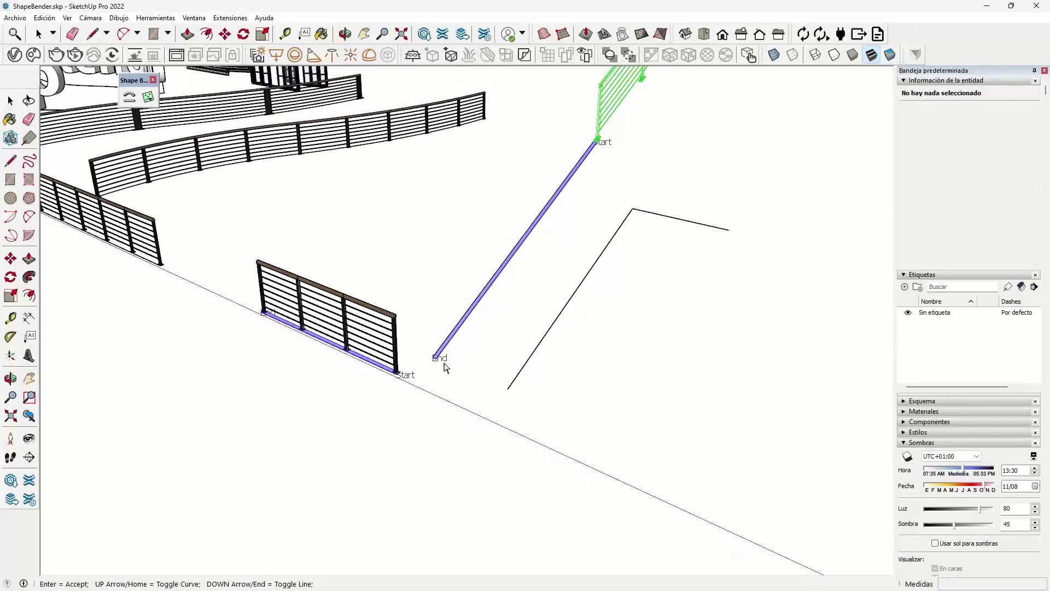
key("Up")
key("Down")
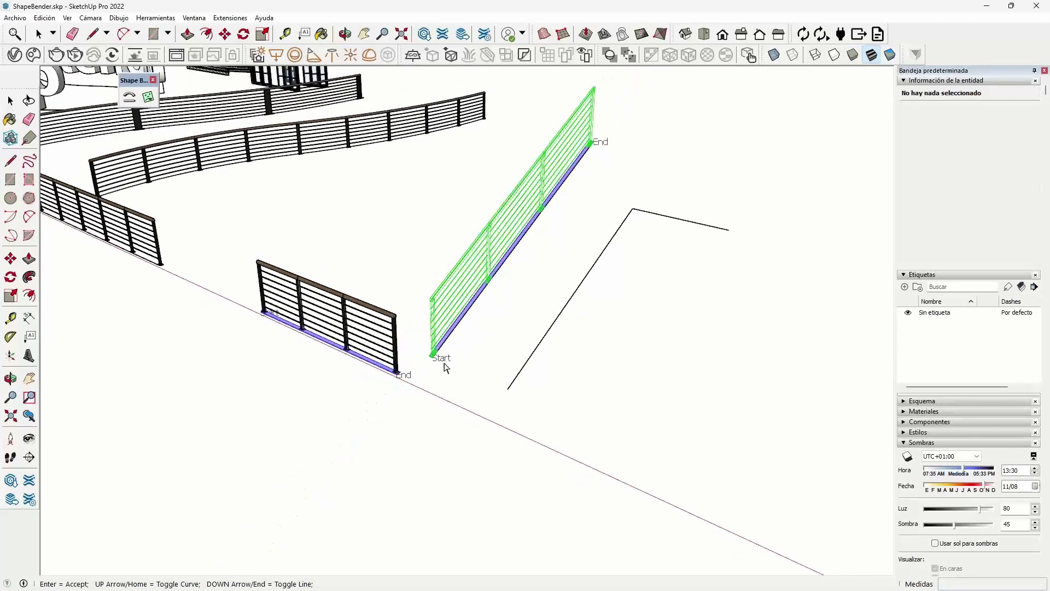
key("Return")
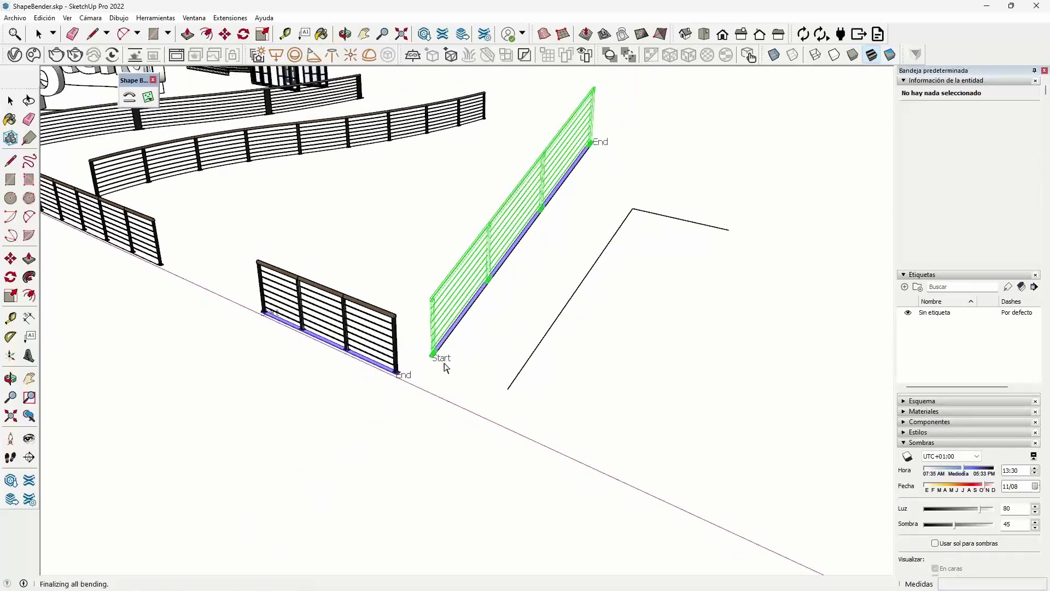
Orbit and zoom to an overview of all the straight, curved and diagonal railings.
mouse_move(454, 359)
middle_mouse_down()
mouse_move(458, 348)
mouse_move(343, 368)
middle_mouse_up()
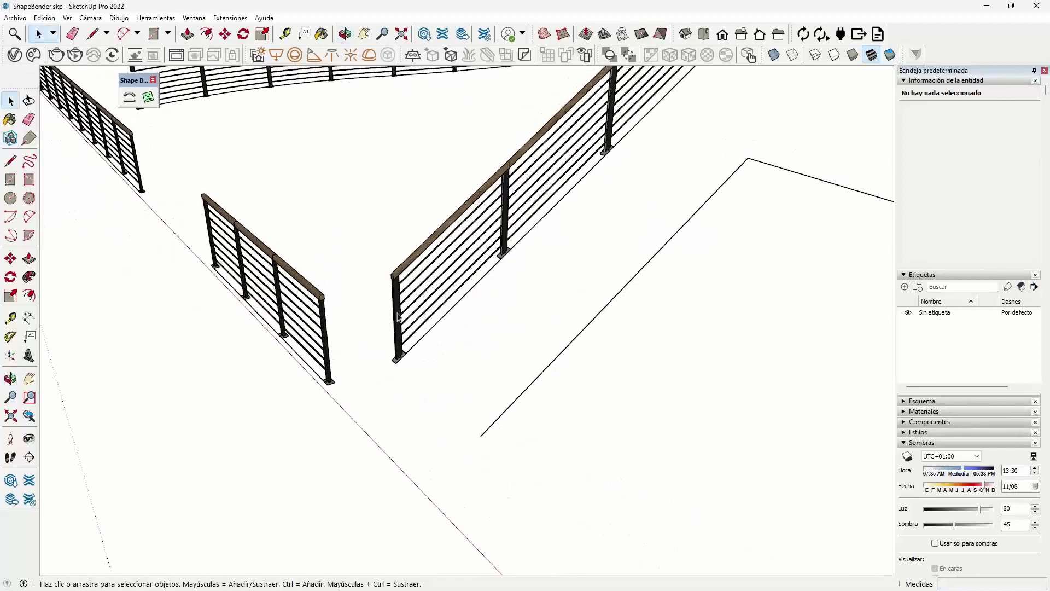
scroll(399, 317, "down", 2)
scroll(398, 305, "up", 3)
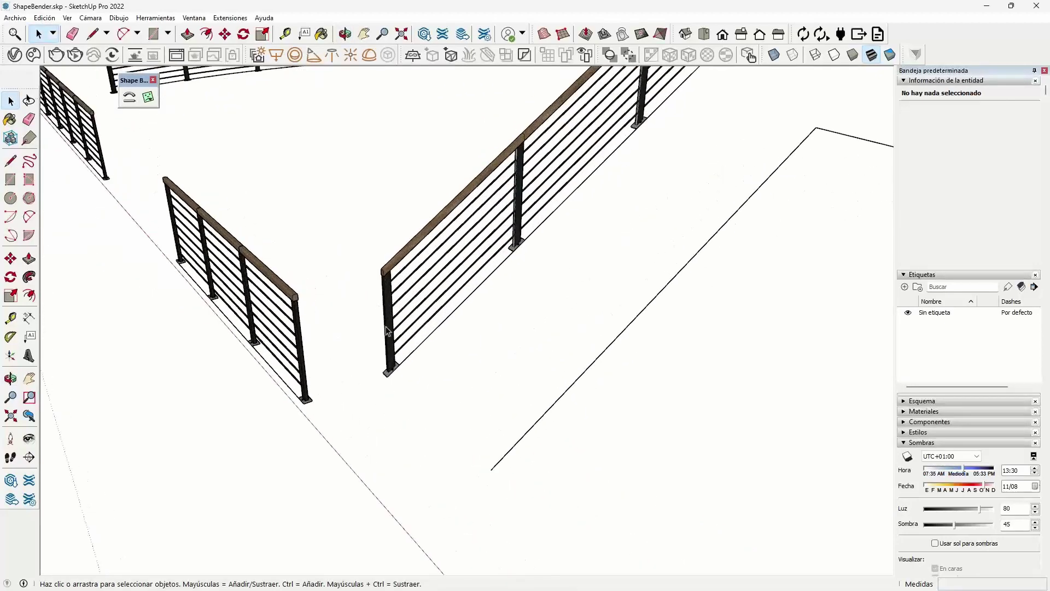
scroll(387, 330, "up", 2)
scroll(388, 394, "up", 3)
scroll(382, 408, "up", 2)
scroll(375, 414, "up", 2)
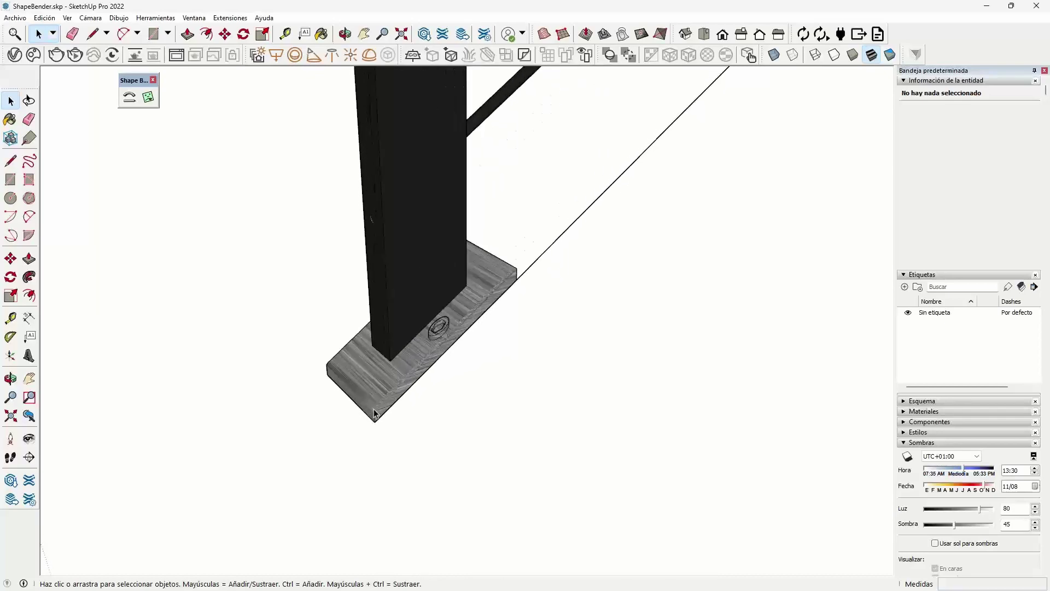
scroll(376, 414, "up", 1)
scroll(457, 340, "down", 3)
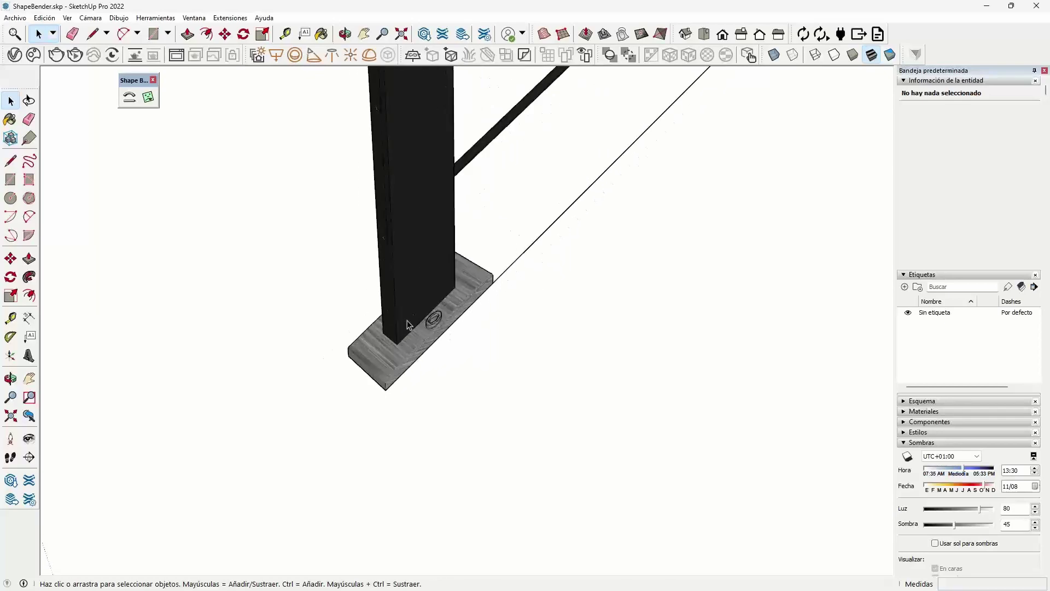
scroll(407, 320, "down", 3)
mouse_move(406, 320)
middle_mouse_down()
mouse_move(301, 398)
mouse_move(213, 314)
mouse_move(256, 410)
mouse_move(382, 263)
mouse_move(433, 335)
middle_mouse_up()
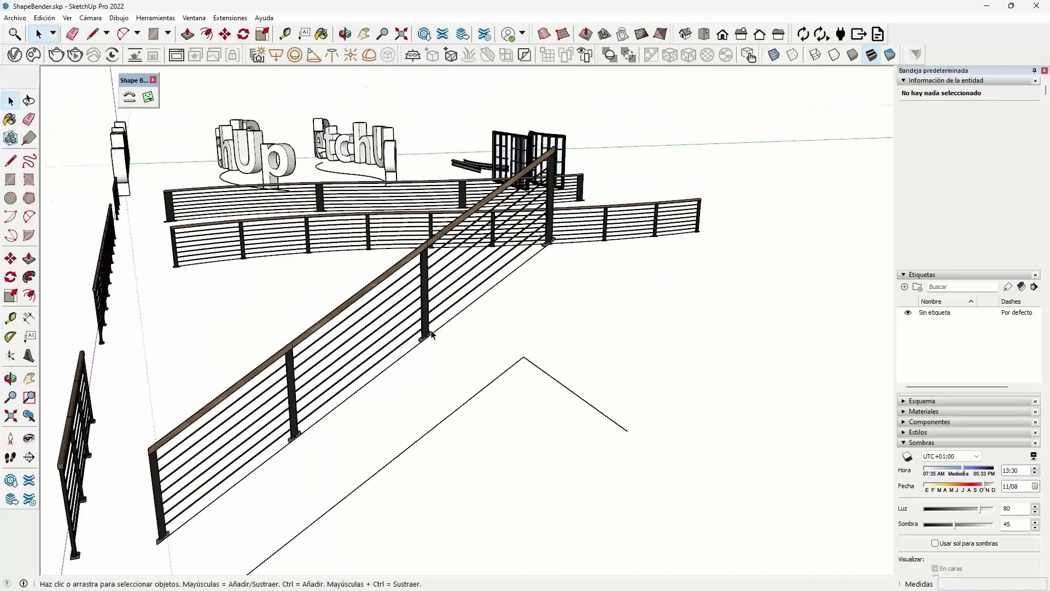
middle_click_drag(358, 309, 340, 335)
scroll(427, 329, "down", 3)
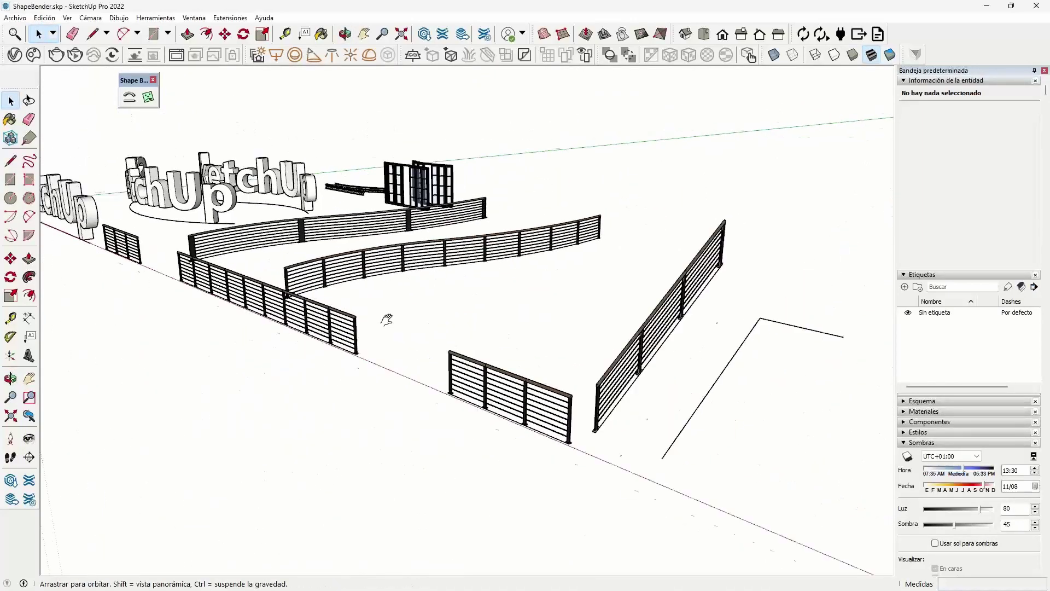
scroll(380, 320, "down", 1)
scroll(562, 349, "up", 2)
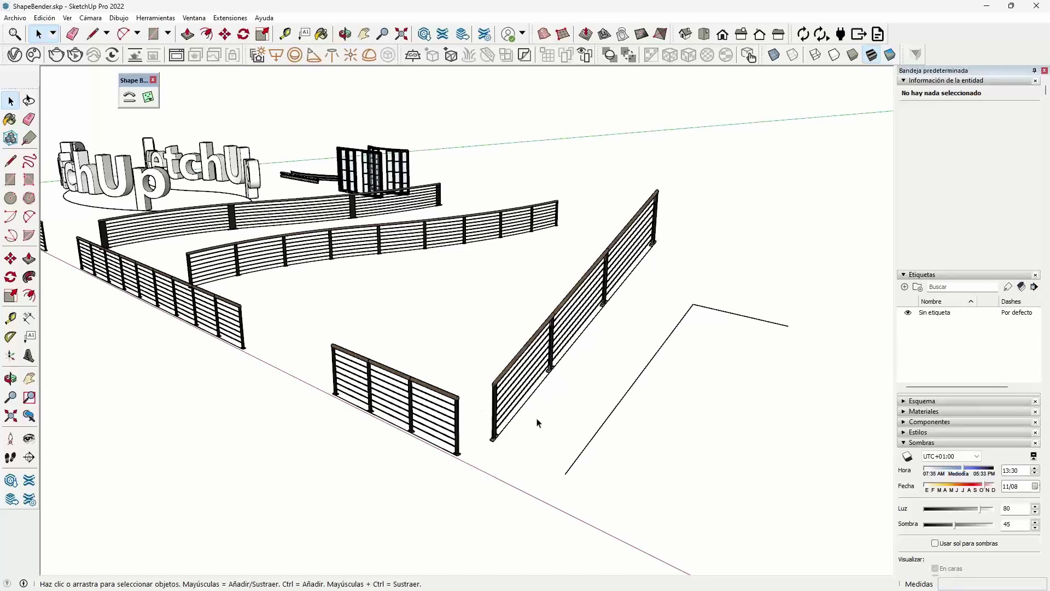
Bend the short straight fence along the L-shaped path with Shape Bender, flipping both ends.
scroll(413, 383, "down", 1)
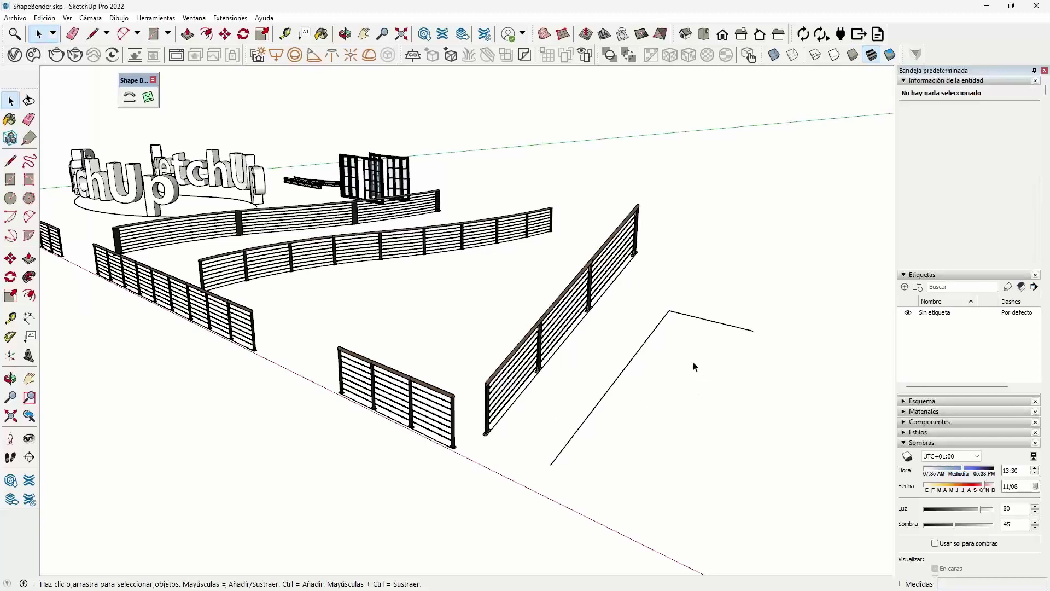
middle_click_drag(693, 366, 587, 351)
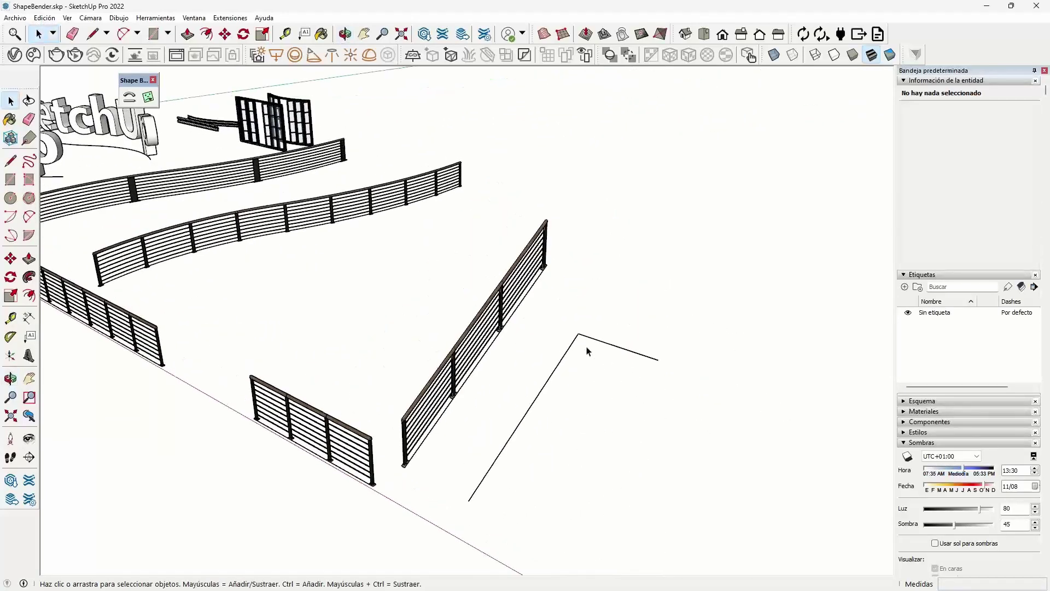
left_click(371, 453)
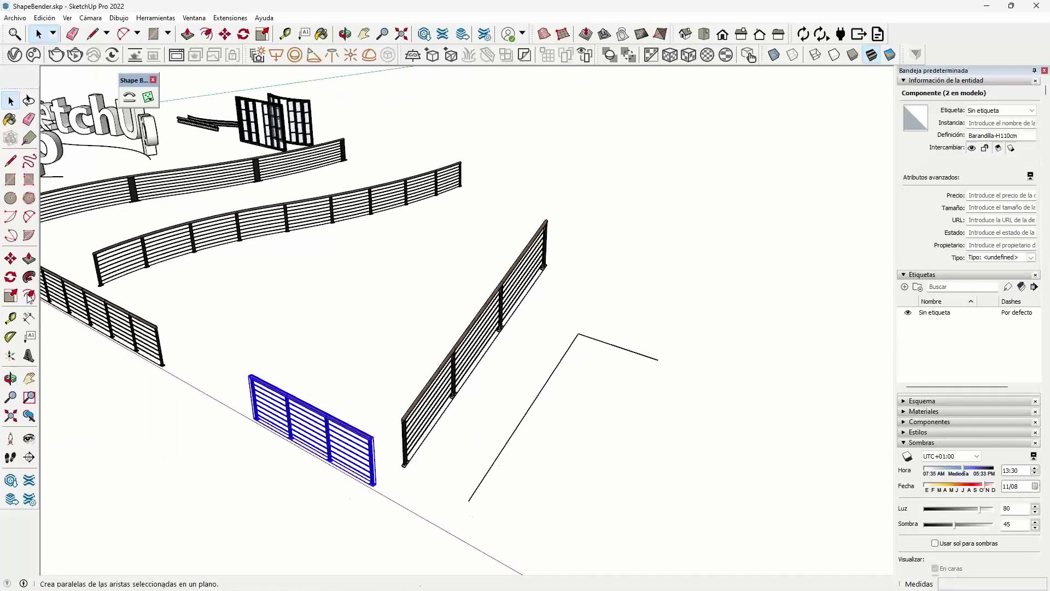
left_click(129, 97)
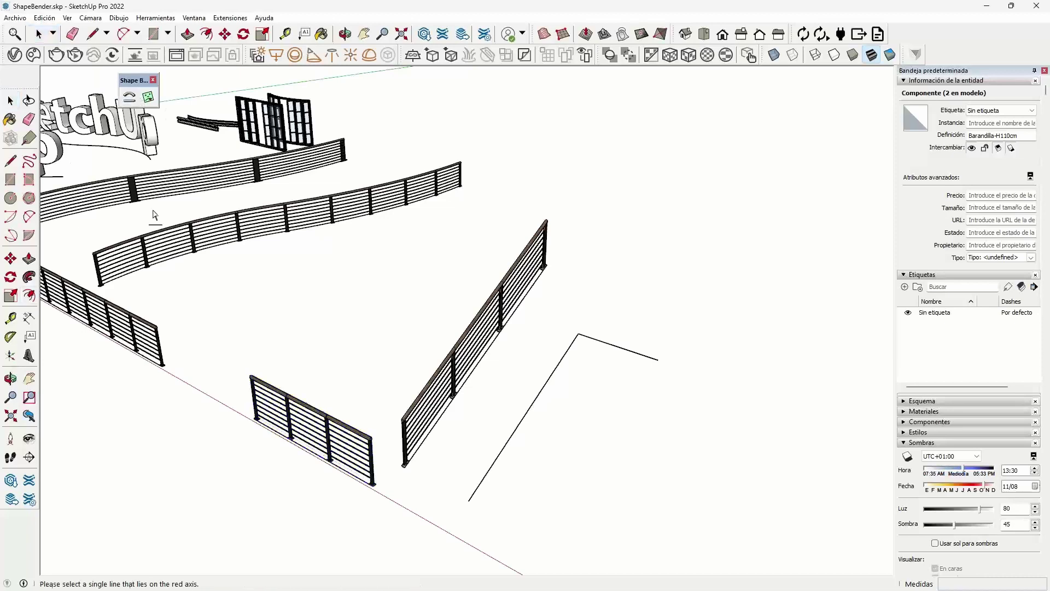
left_click(340, 468)
left_click(536, 403)
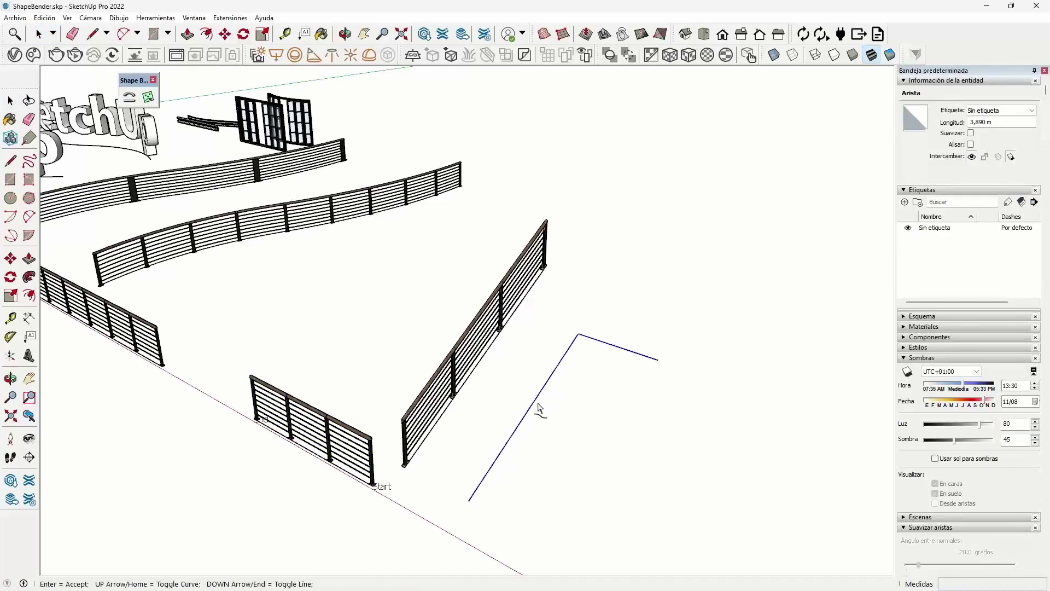
key("Up")
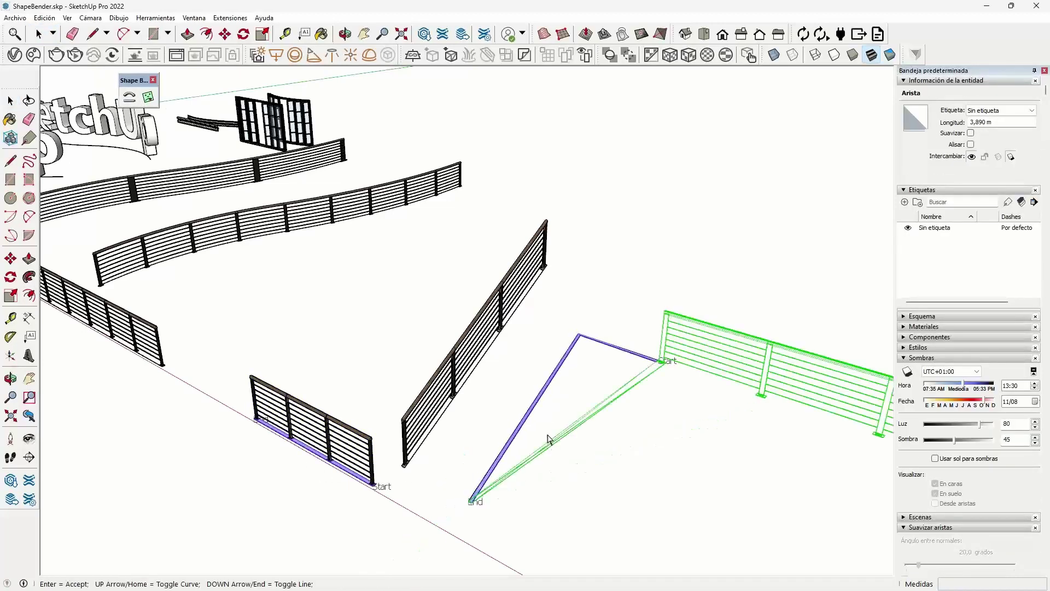
key("Down")
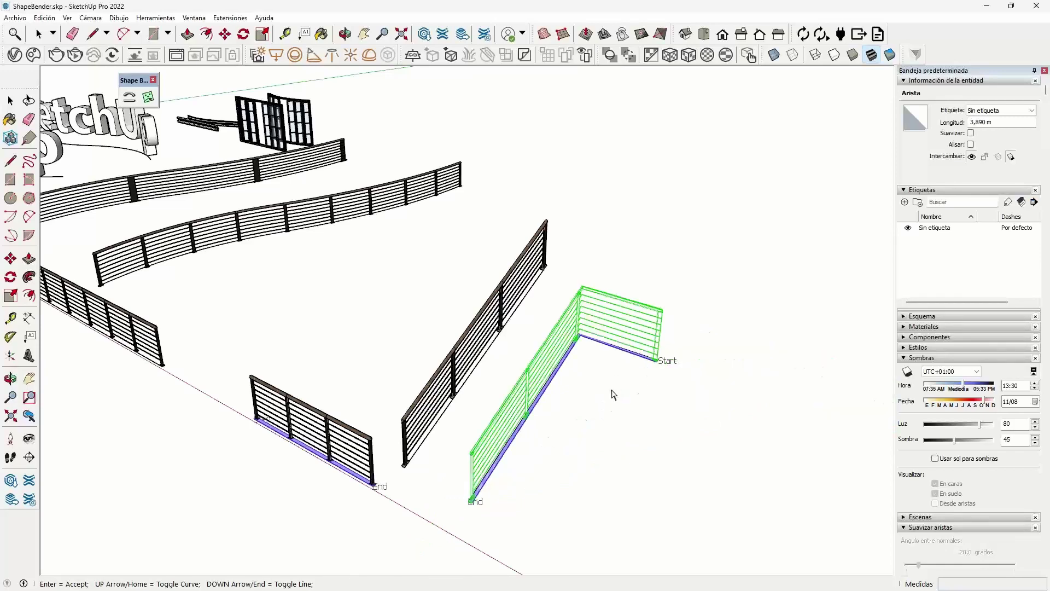
key("Return")
scroll(589, 341, "up", 3)
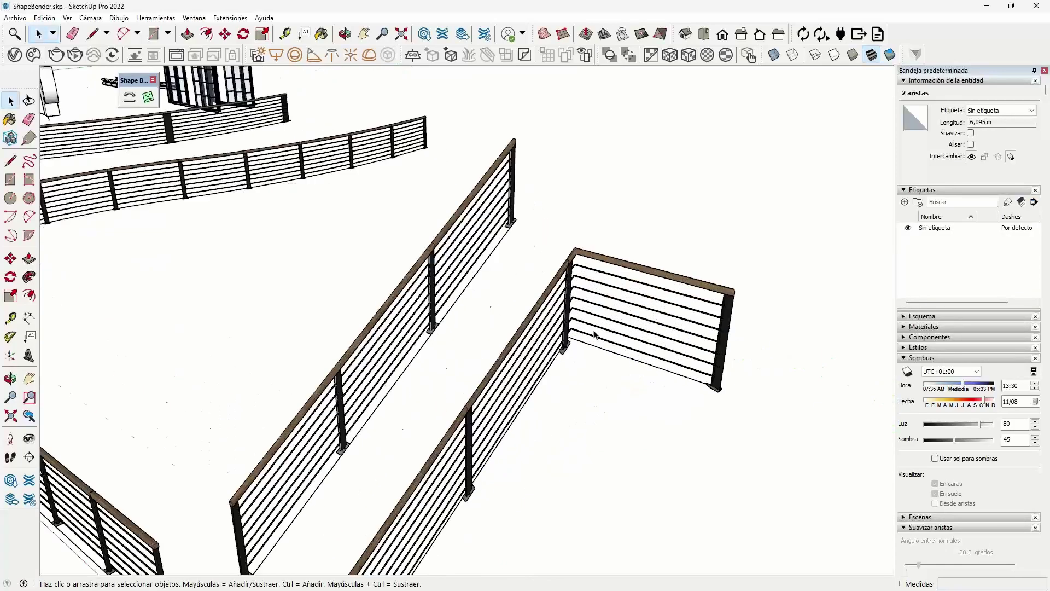
scroll(592, 342, "up", 2)
scroll(592, 342, "down", 2)
scroll(547, 356, "down", 2)
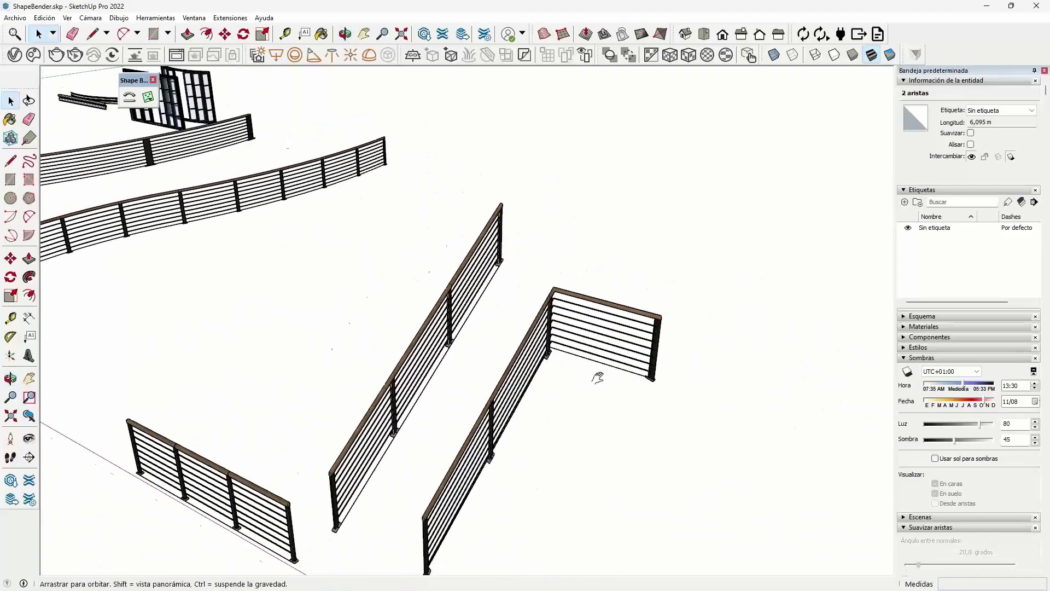
scroll(502, 339, "up", 1)
scroll(511, 342, "up", 1)
scroll(488, 234, "up", 1)
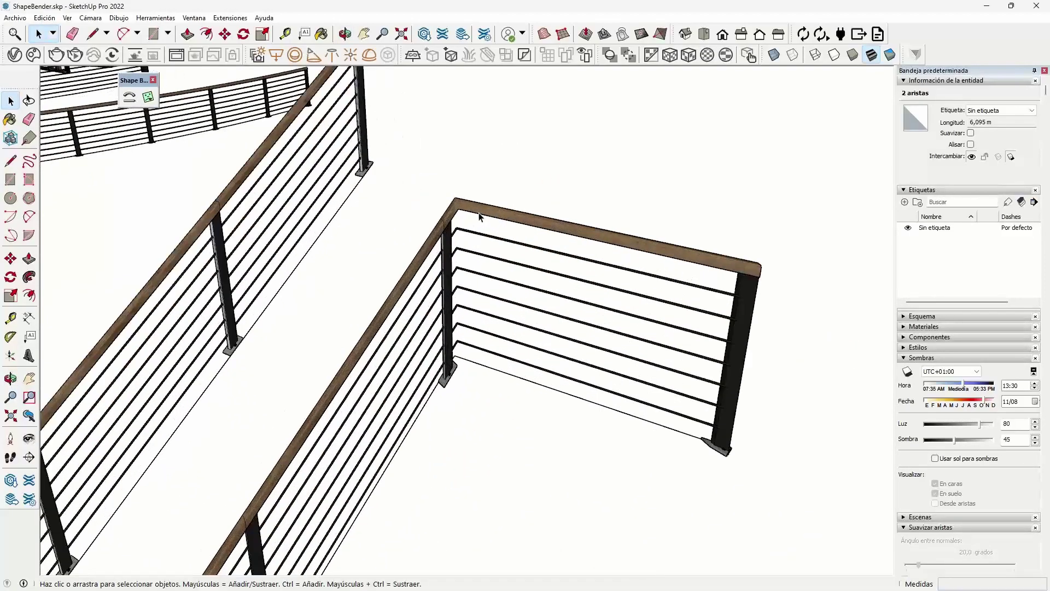
scroll(481, 218, "up", 2)
mouse_move(423, 260)
middle_mouse_down()
mouse_move(734, 344)
mouse_move(867, 343)
middle_mouse_up()
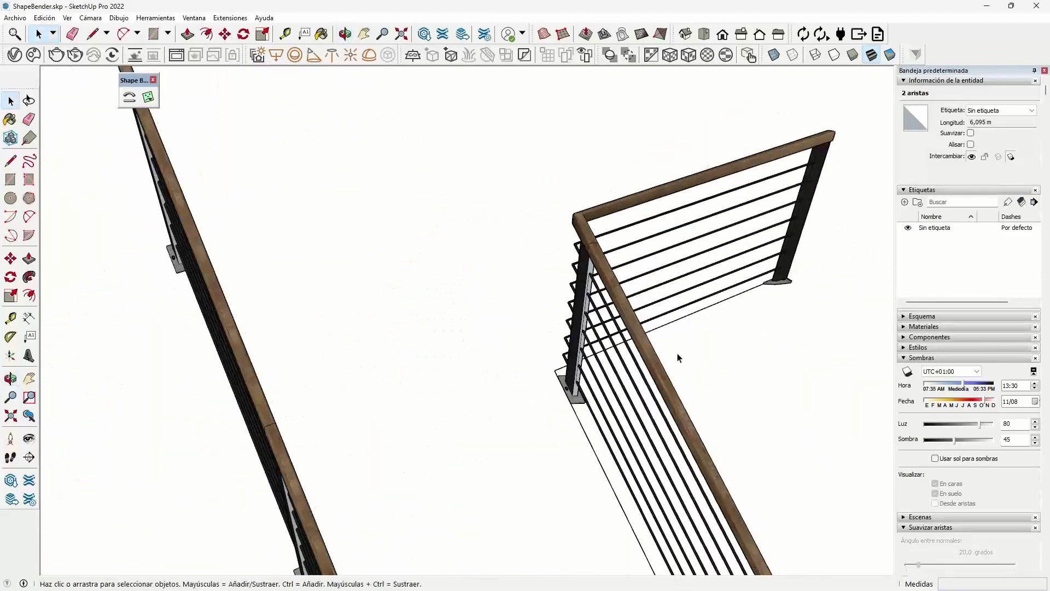
scroll(581, 370, "up", 2)
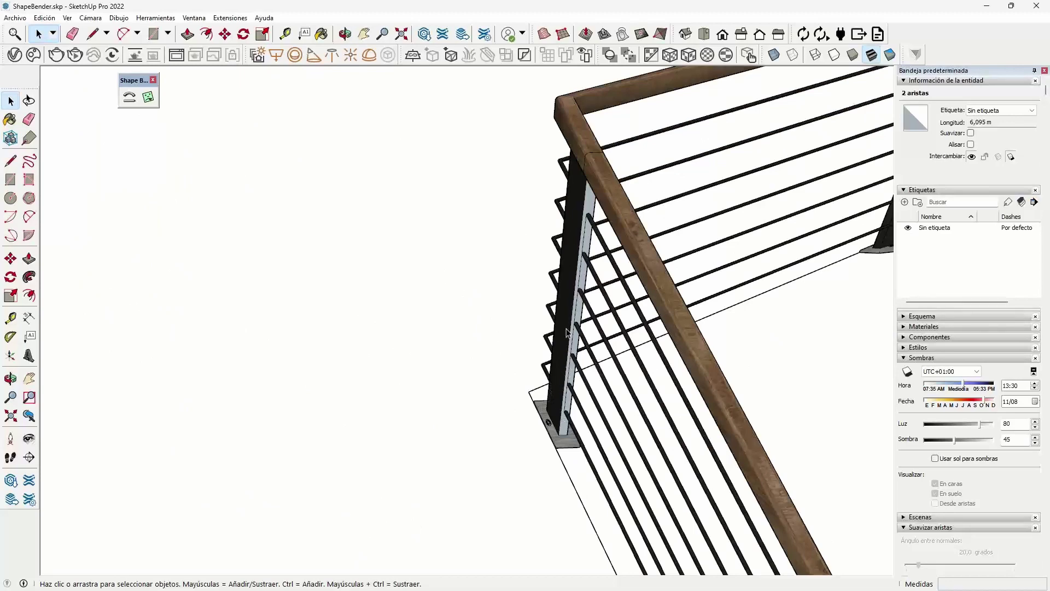
scroll(568, 332, "down", 3)
scroll(466, 293, "down", 3)
mouse_move(583, 321)
middle_mouse_down()
mouse_move(368, 283)
mouse_move(460, 305)
middle_mouse_up()
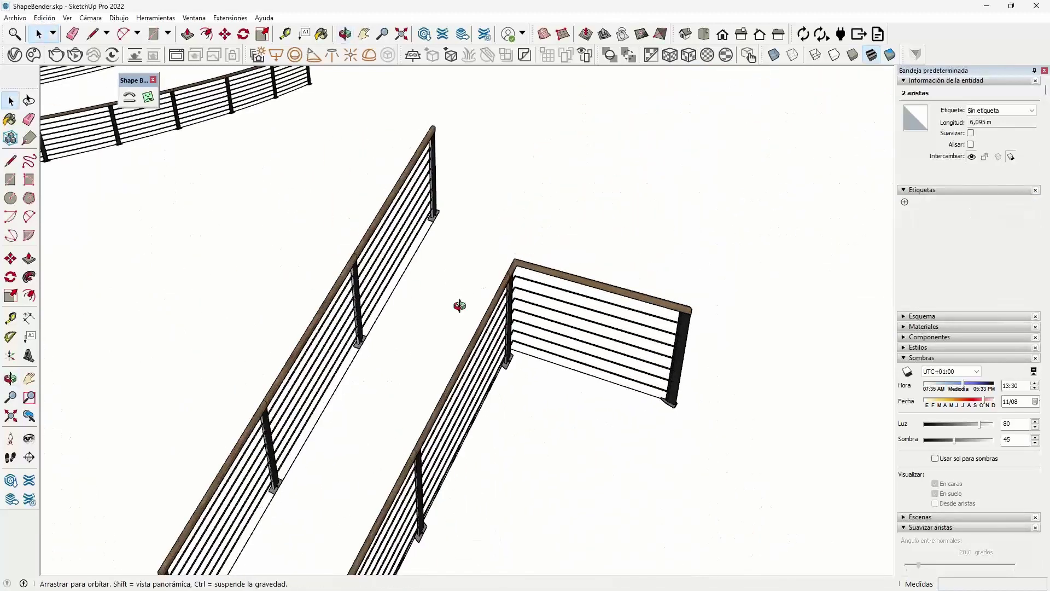
scroll(432, 276, "down", 3)
scroll(525, 312, "down", 2)
scroll(542, 314, "down", 2)
scroll(552, 314, "down", 2)
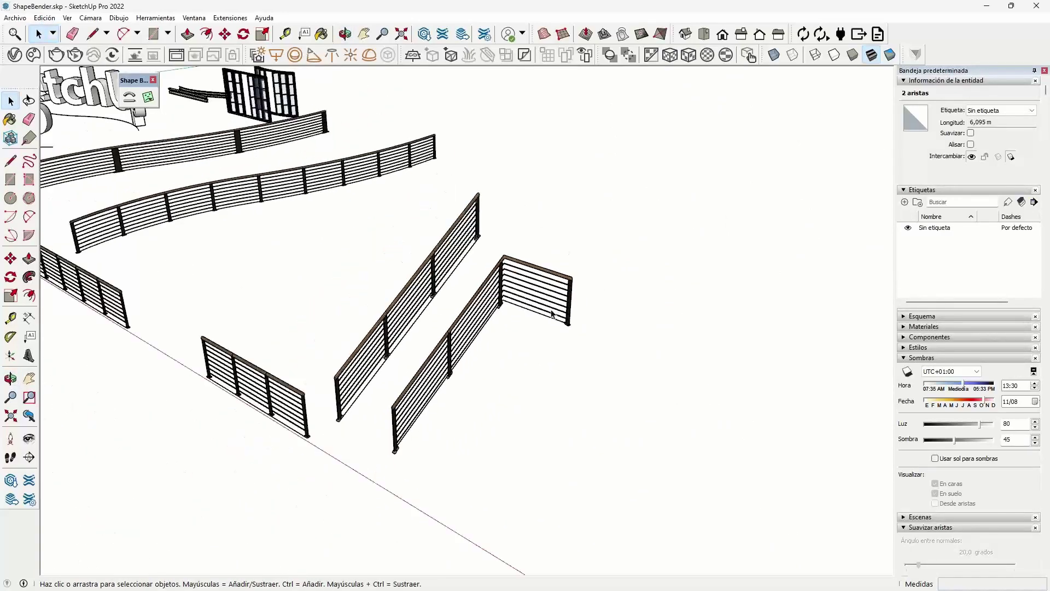
scroll(558, 312, "down", 2)
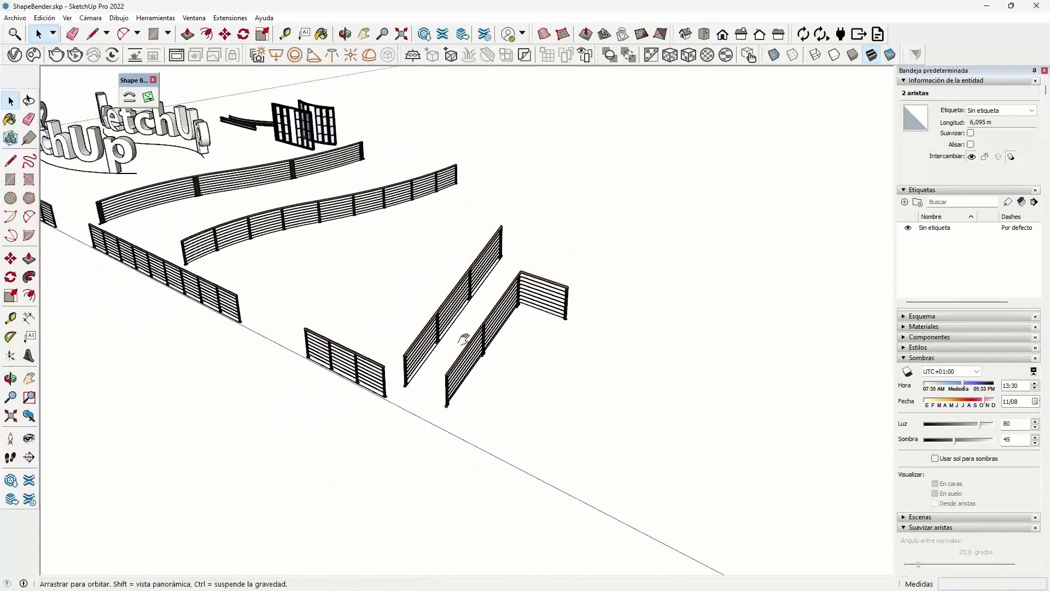
mouse_move(462, 333)
middle_mouse_down()
mouse_move(638, 375)
mouse_move(611, 381)
middle_mouse_up()
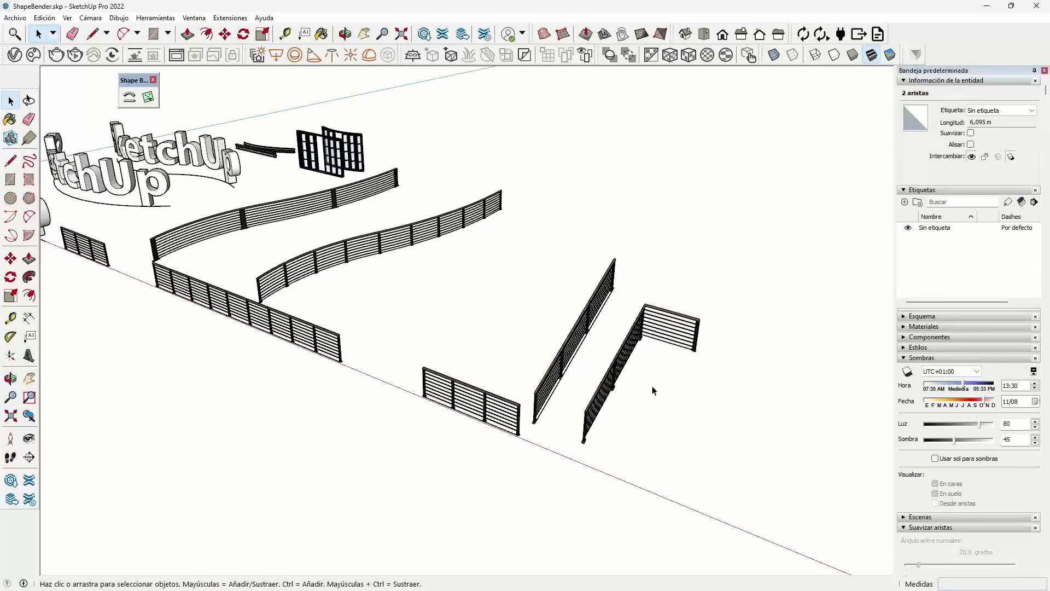
middle_click_drag(656, 378, 140, 170)
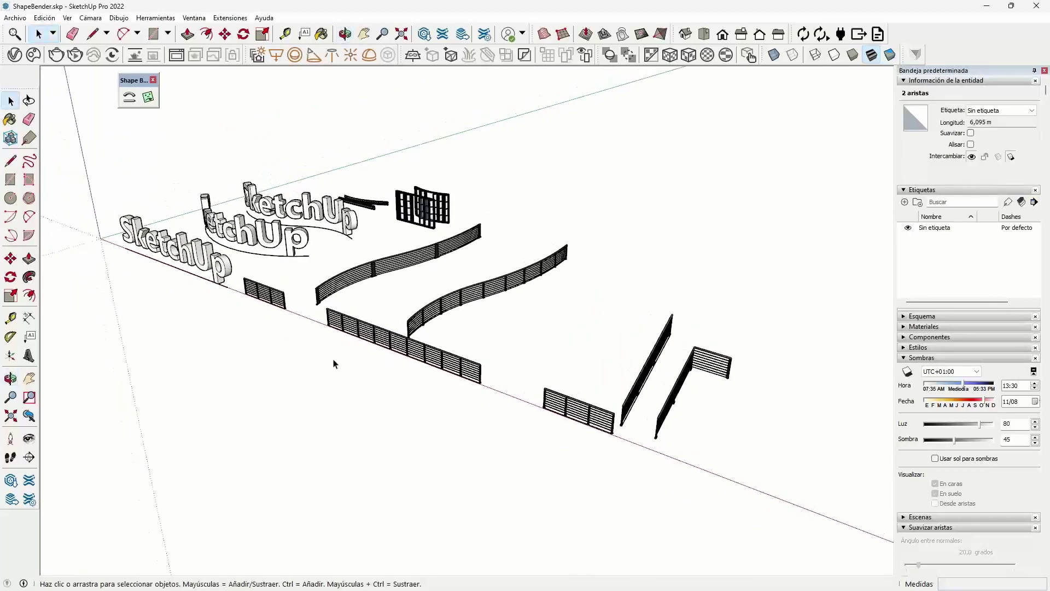
middle_click_drag(390, 356, 390, 336)
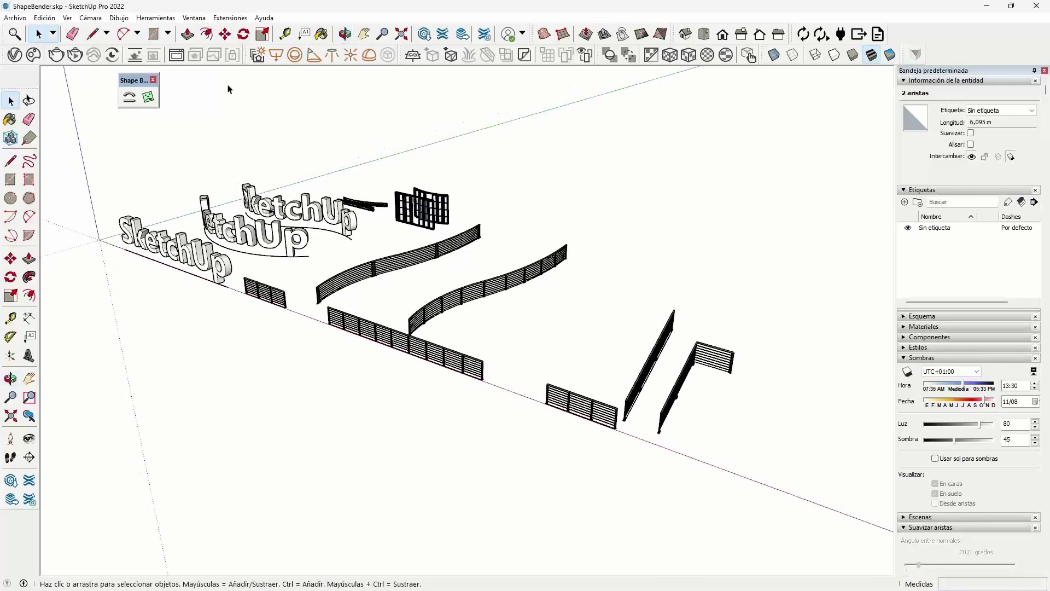
Open ScaleandRotate.skp from the 04 Scale and Rotate folder, answering the ShapeBender.skp save prompt.
left_click(15, 18)
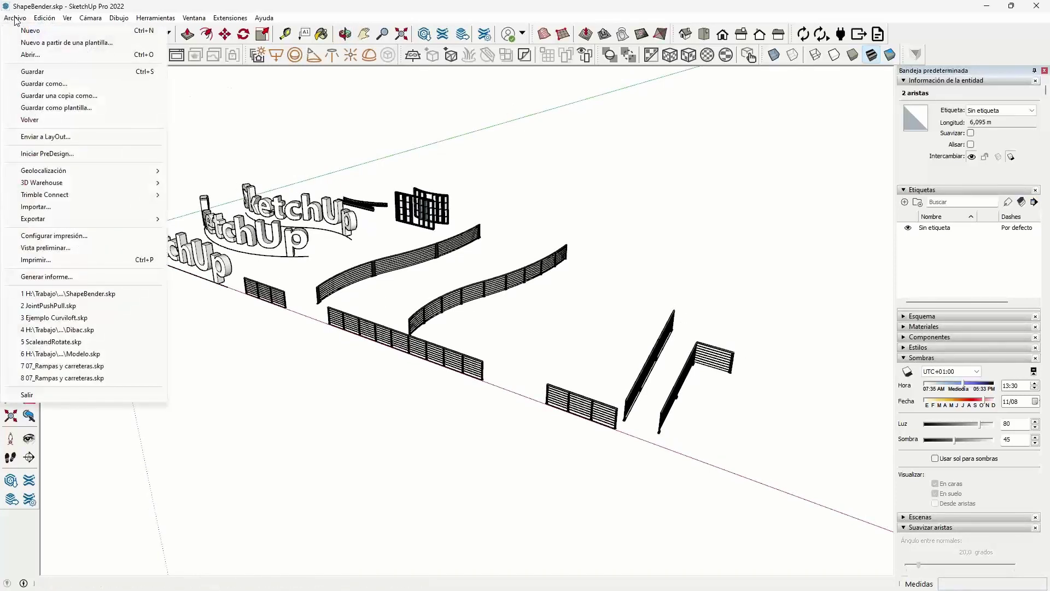
left_click(36, 55)
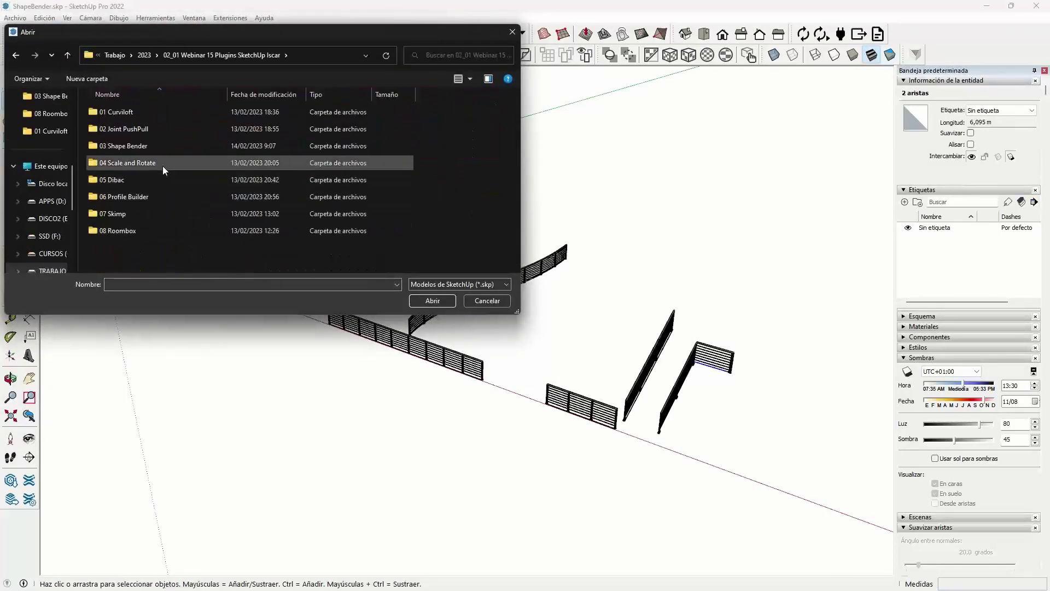
double_click(133, 164)
left_click(133, 112)
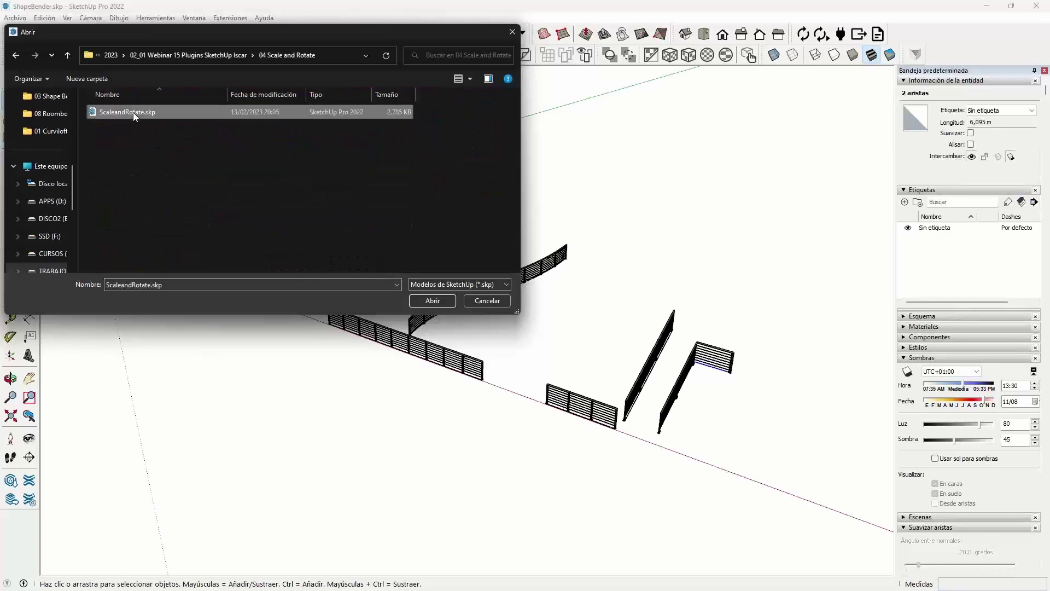
left_click(418, 300)
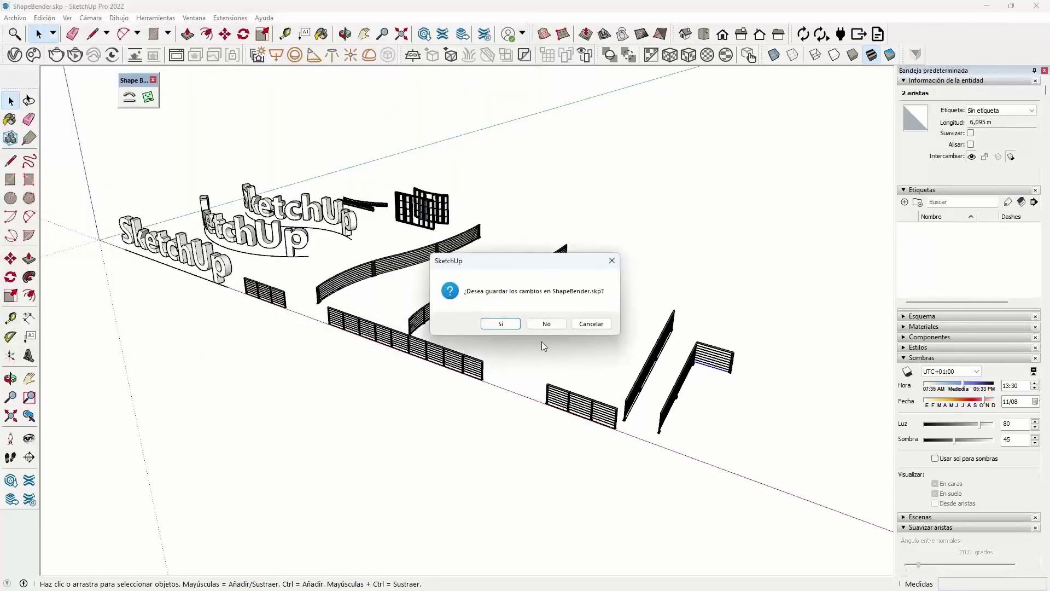
left_click(543, 322)
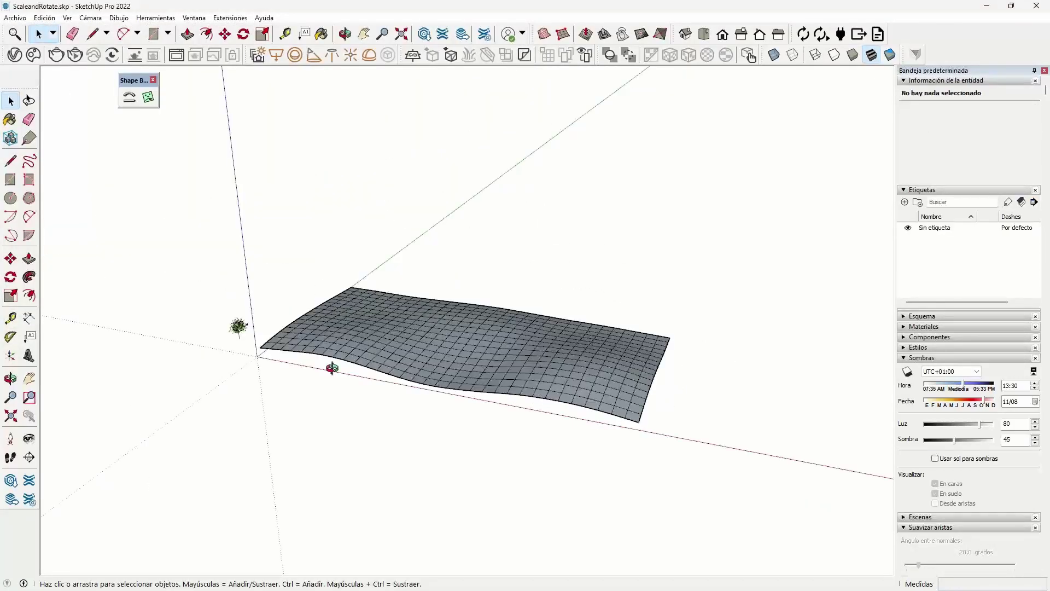
mouse_move(330, 368)
middle_mouse_down()
mouse_move(585, 370)
mouse_move(481, 413)
middle_mouse_up()
scroll(416, 413, "up", 1)
scroll(411, 414, "up", 2)
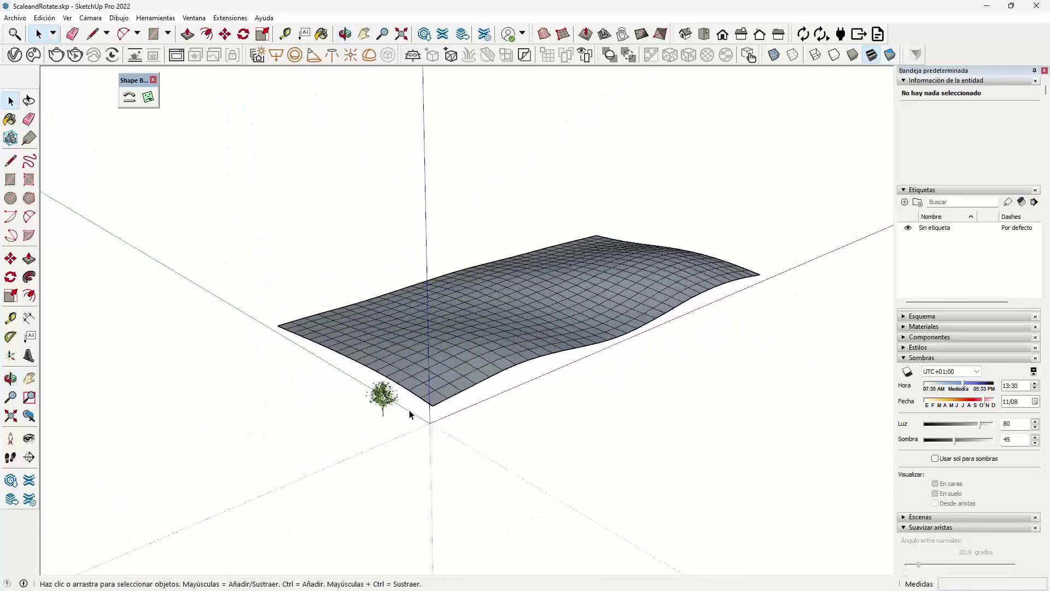
scroll(436, 414, "up", 2)
scroll(458, 422, "up", 2)
scroll(465, 415, "up", 2)
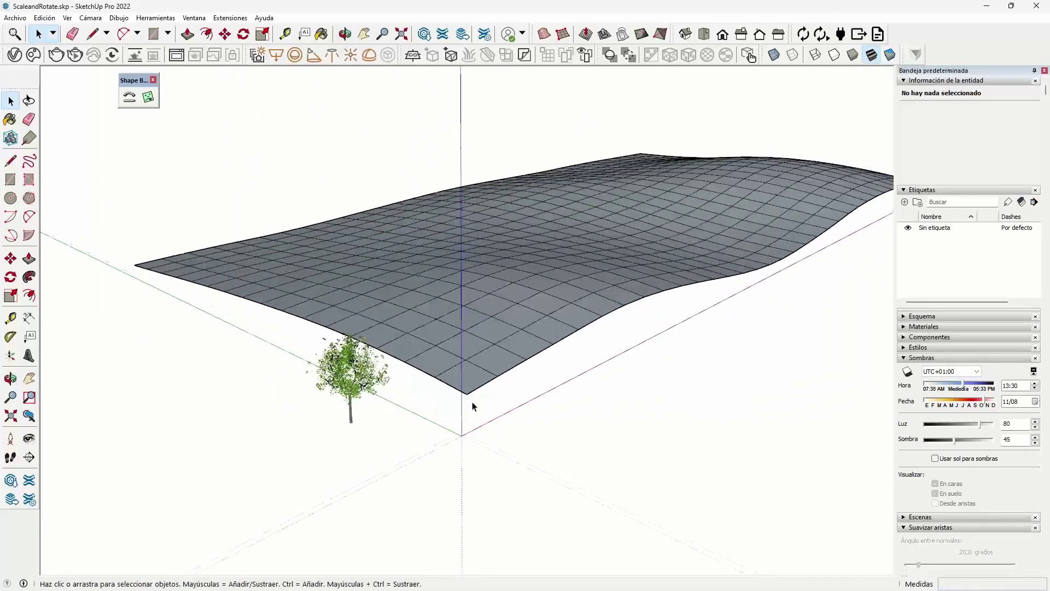
scroll(305, 345, "down", 1)
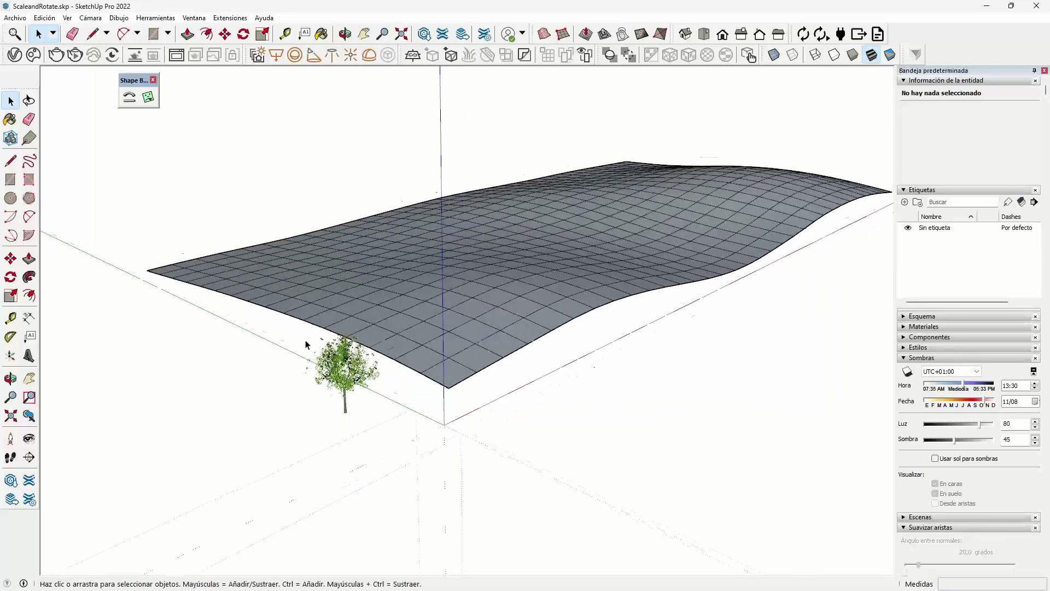
mouse_move(305, 345)
middle_mouse_down()
mouse_move(410, 403)
mouse_move(356, 387)
mouse_move(443, 384)
mouse_move(391, 368)
mouse_move(363, 394)
middle_mouse_up()
scroll(427, 404, "up", 1)
scroll(364, 401, "down", 1)
scroll(363, 406, "up", 1)
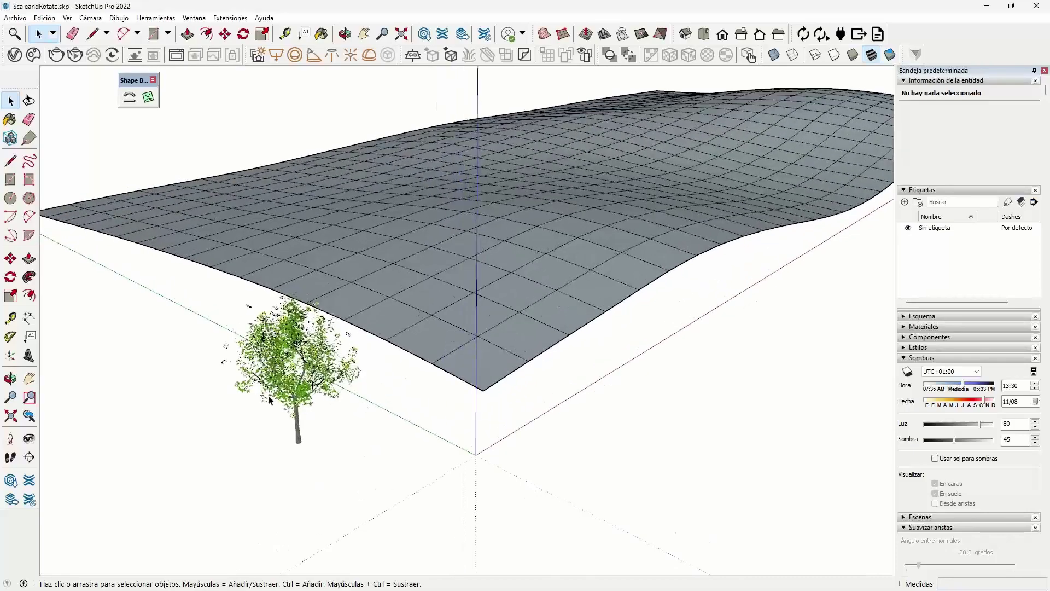
mouse_move(342, 413)
middle_mouse_down()
mouse_move(281, 553)
mouse_move(199, 531)
mouse_move(371, 394)
mouse_move(333, 411)
middle_mouse_up()
Copy the tree 16 times in a row along the wavy surface using Move with Ctrl.
left_click(297, 363)
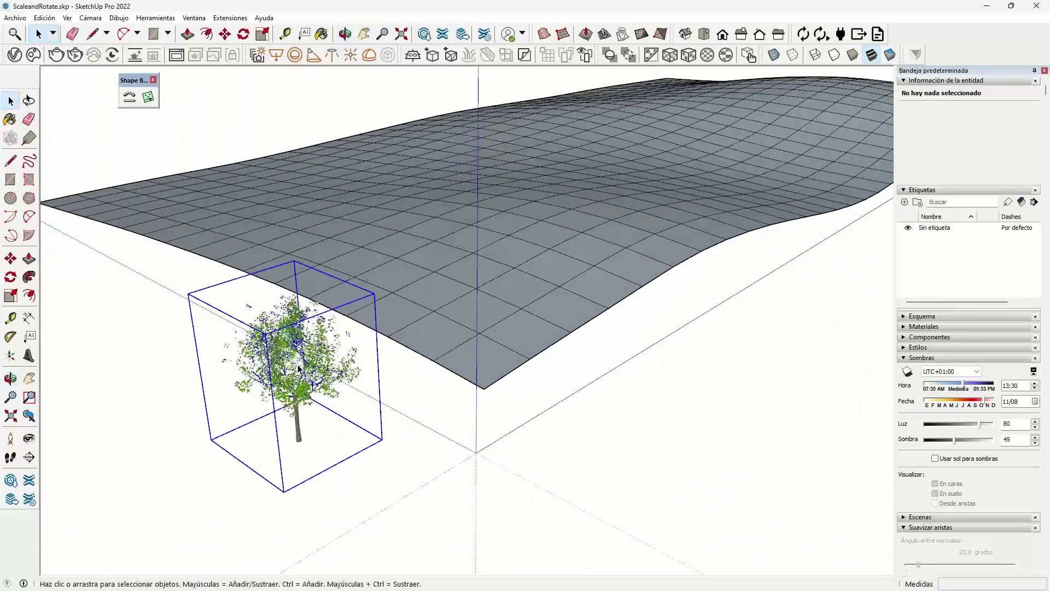
key("m")
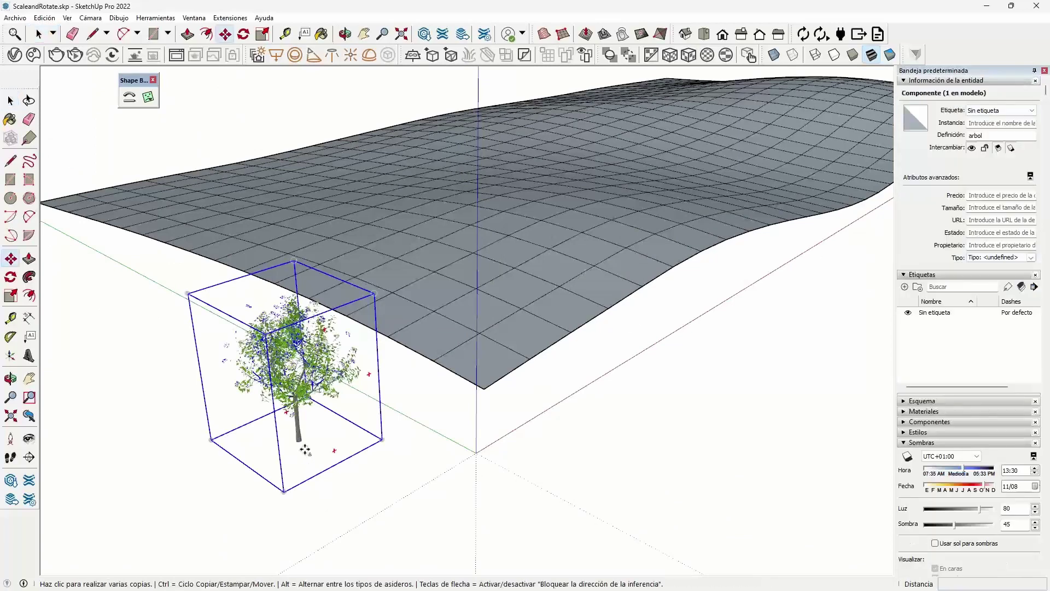
key("ctrl")
left_click(302, 443)
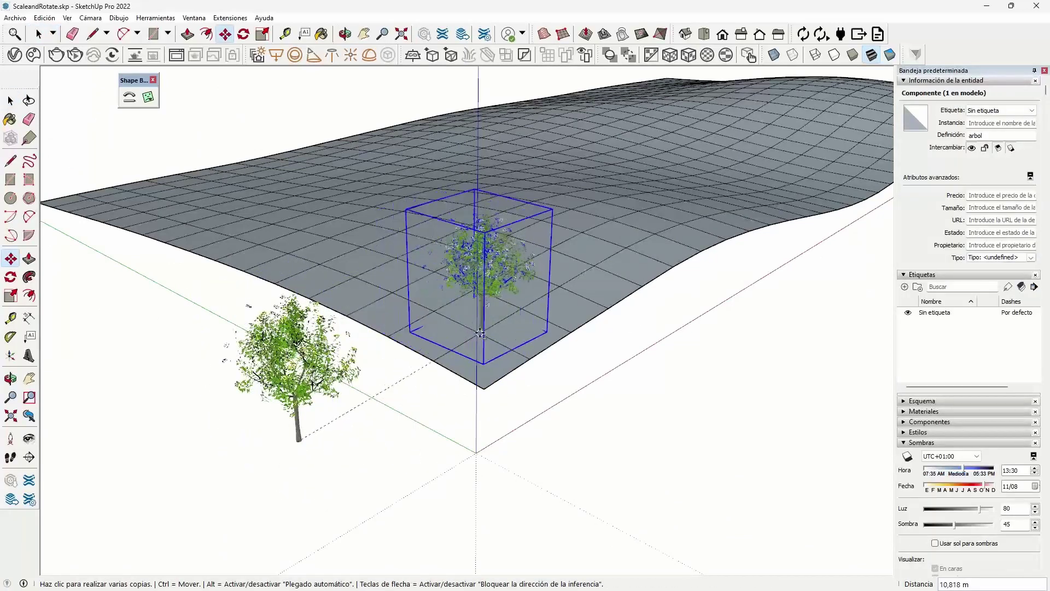
left_click(549, 296)
left_click(621, 258)
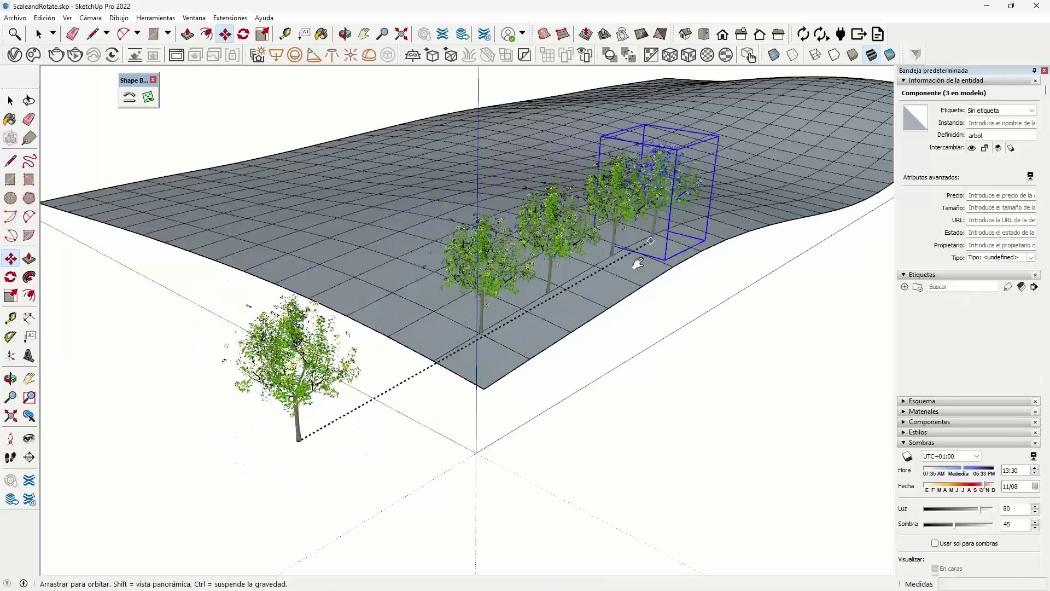
middle_click_drag(702, 257, 432, 414)
left_click(464, 390)
left_click(543, 359)
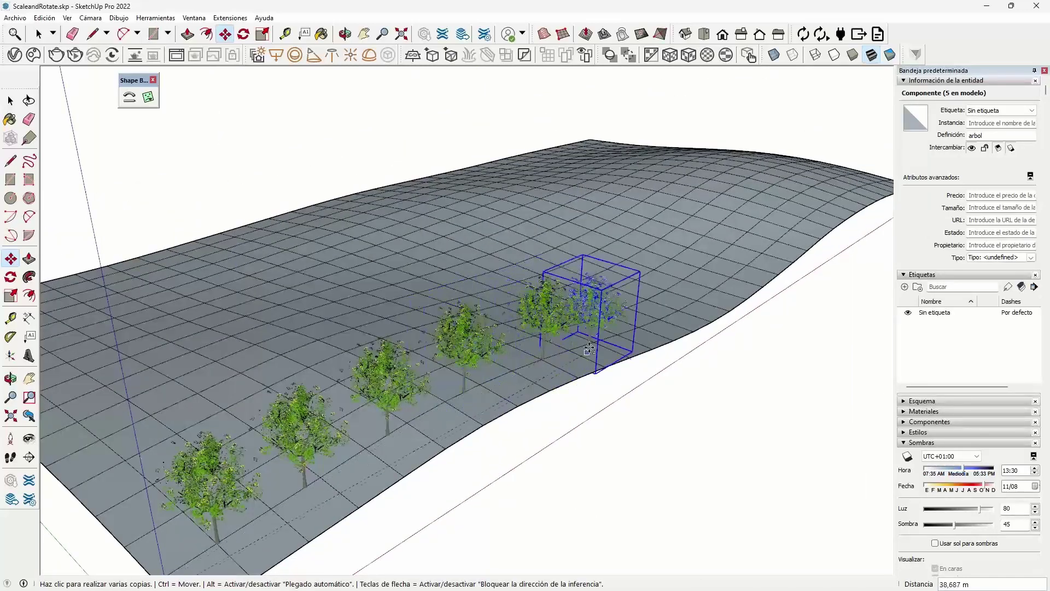
left_click(602, 330)
left_click(644, 334)
left_click(705, 292)
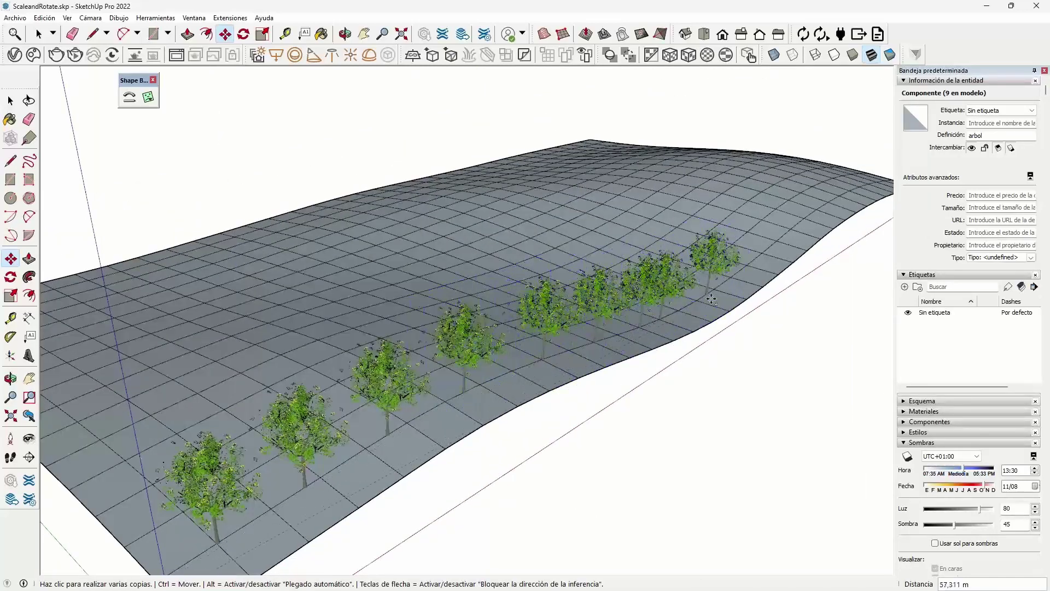
left_click(734, 272)
left_click(750, 230)
left_click(814, 199)
scroll(814, 199, "down", 3)
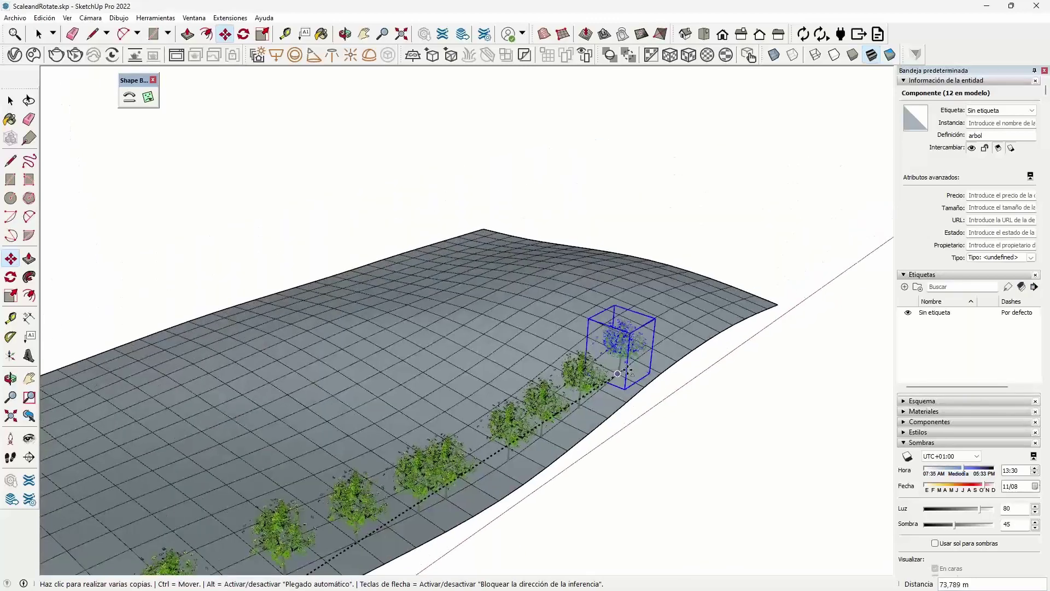
left_click(614, 339)
left_click(642, 355)
left_click(668, 334)
left_click(696, 314)
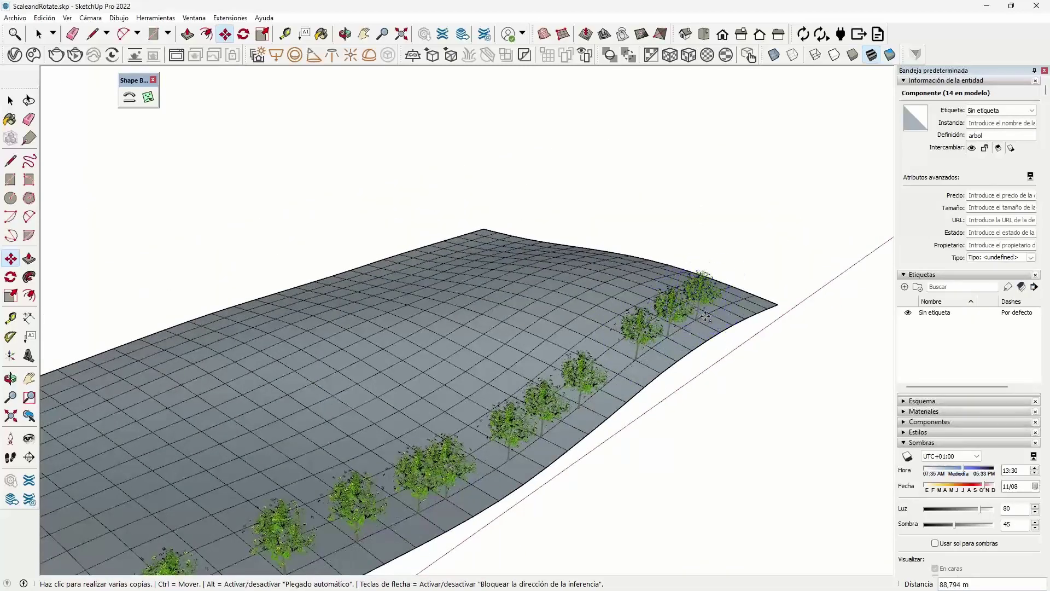
left_click(679, 375)
key("space")
Orbit and zoom in to inspect the row of trees on the terrain.
middle_click_drag(663, 347, 593, 475)
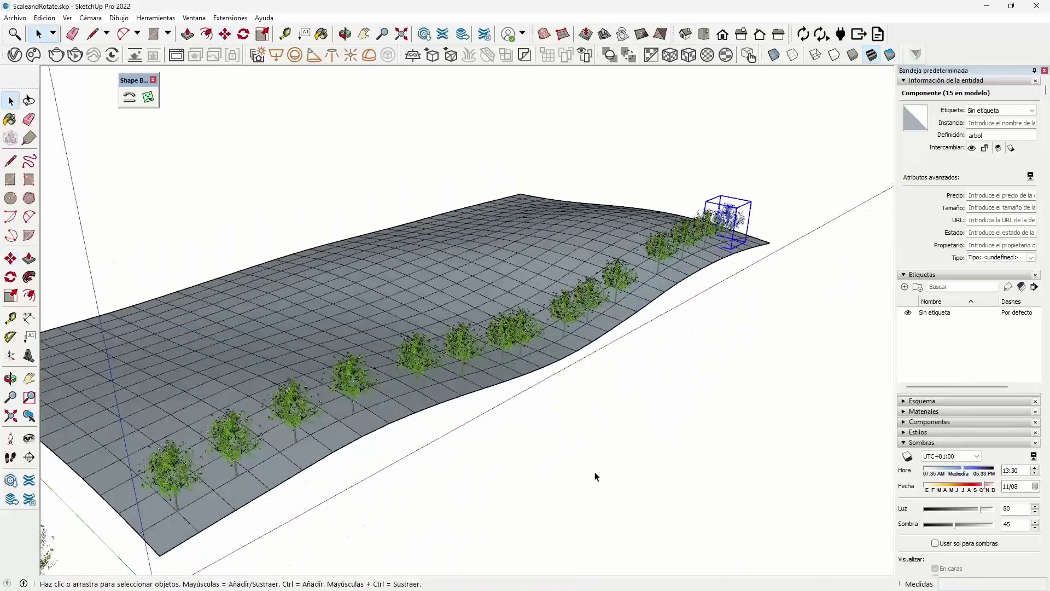
mouse_move(467, 522)
middle_mouse_down()
mouse_move(628, 387)
mouse_move(383, 422)
mouse_move(468, 394)
mouse_move(252, 438)
middle_mouse_up()
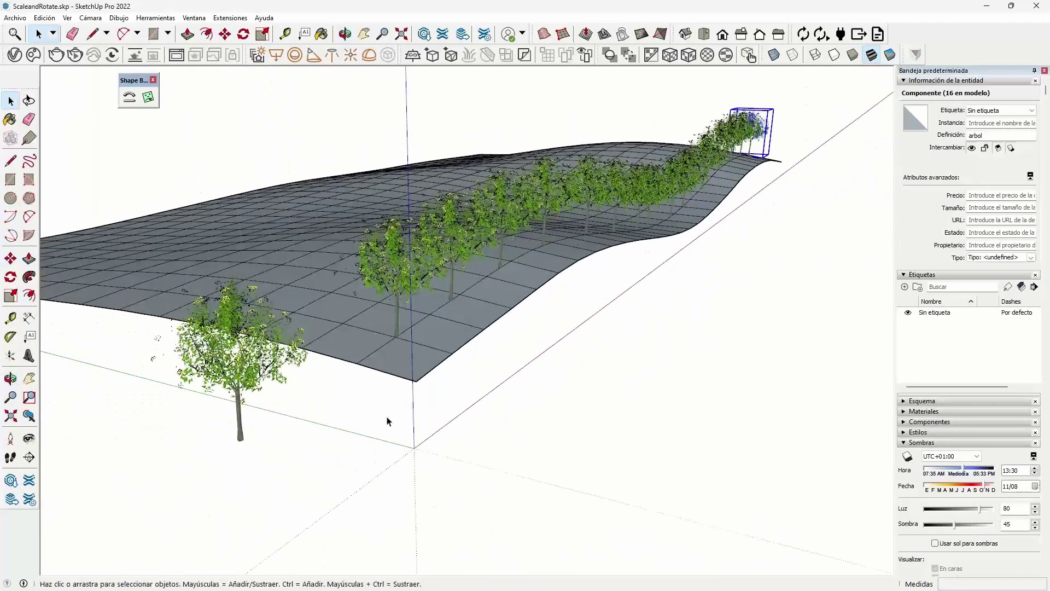
scroll(312, 403, "up", 1)
scroll(534, 293, "up", 1)
scroll(547, 296, "up", 2)
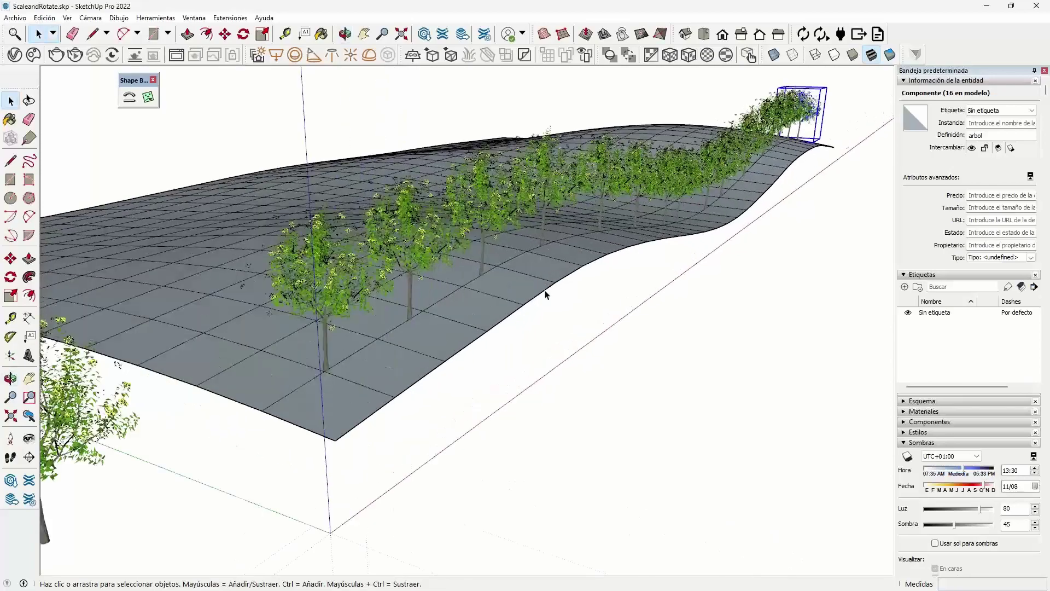
scroll(491, 308, "up", 2)
mouse_move(492, 304)
middle_mouse_down()
mouse_move(372, 363)
mouse_move(462, 356)
mouse_move(437, 344)
mouse_move(320, 195)
mouse_move(399, 199)
mouse_move(474, 227)
mouse_move(393, 239)
mouse_move(404, 238)
mouse_move(333, 266)
middle_mouse_up()
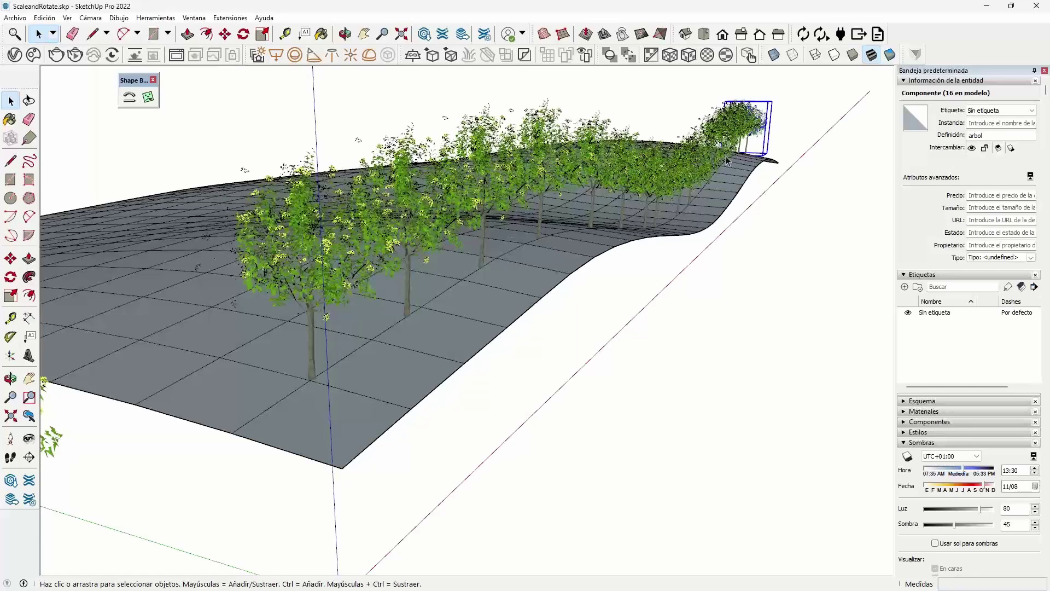
Delete the original tree standing off the terrain and close the Shape Bender toolbar.
scroll(551, 158, "down", 3)
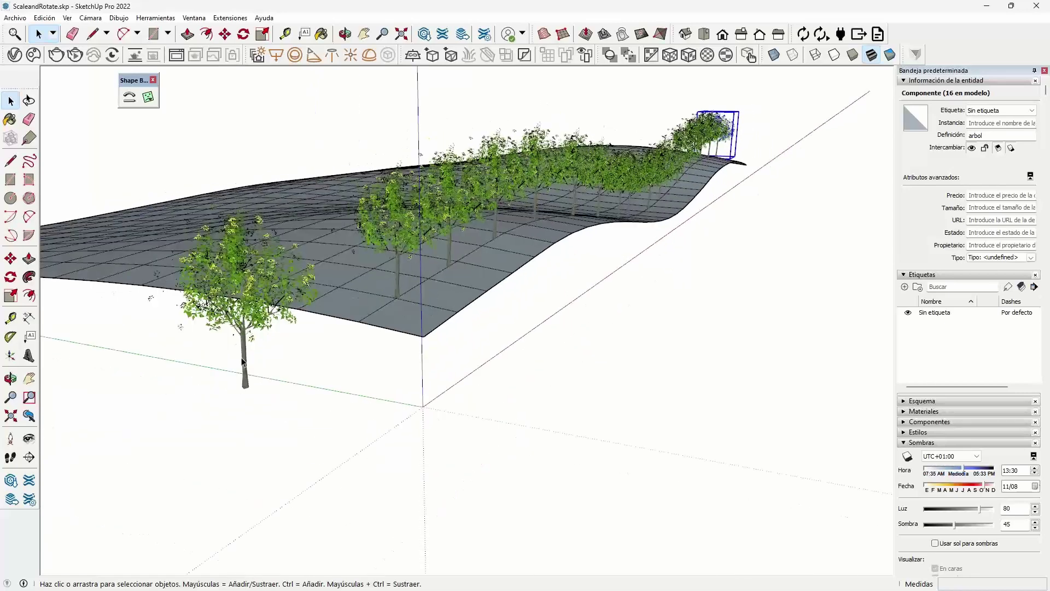
left_click(246, 370)
key("Delete")
mouse_move(269, 399)
middle_mouse_down()
mouse_move(235, 249)
mouse_move(171, 180)
middle_mouse_up()
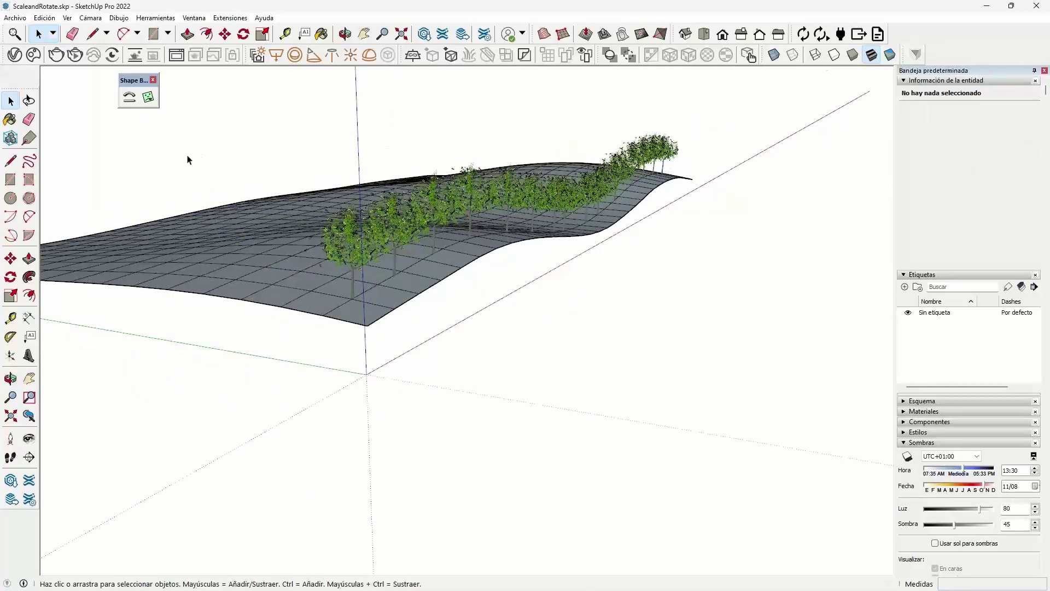
left_click(153, 81)
Randomly scale the 15 selected trees between 0.8 and 1.2 with Scale and Rotate Randomly.
mouse_move(375, 334)
middle_mouse_down()
mouse_move(293, 410)
mouse_move(438, 367)
mouse_move(461, 161)
middle_mouse_up()
left_click_drag(450, 148, 605, 368)
mouse_move(605, 368)
middle_mouse_down()
mouse_move(585, 410)
mouse_move(504, 419)
mouse_move(232, 308)
middle_mouse_up()
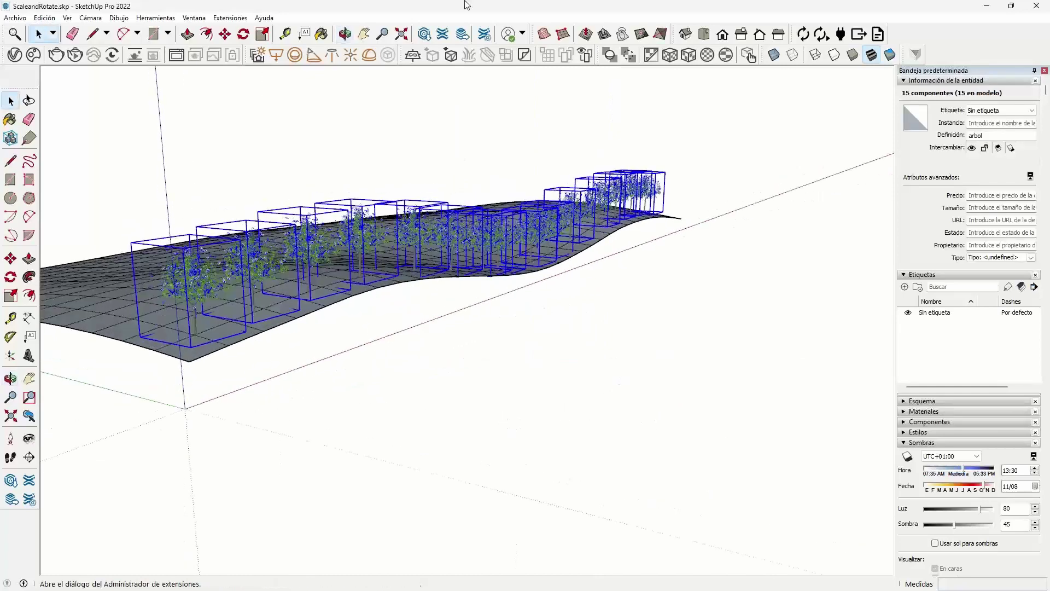
left_click(235, 18)
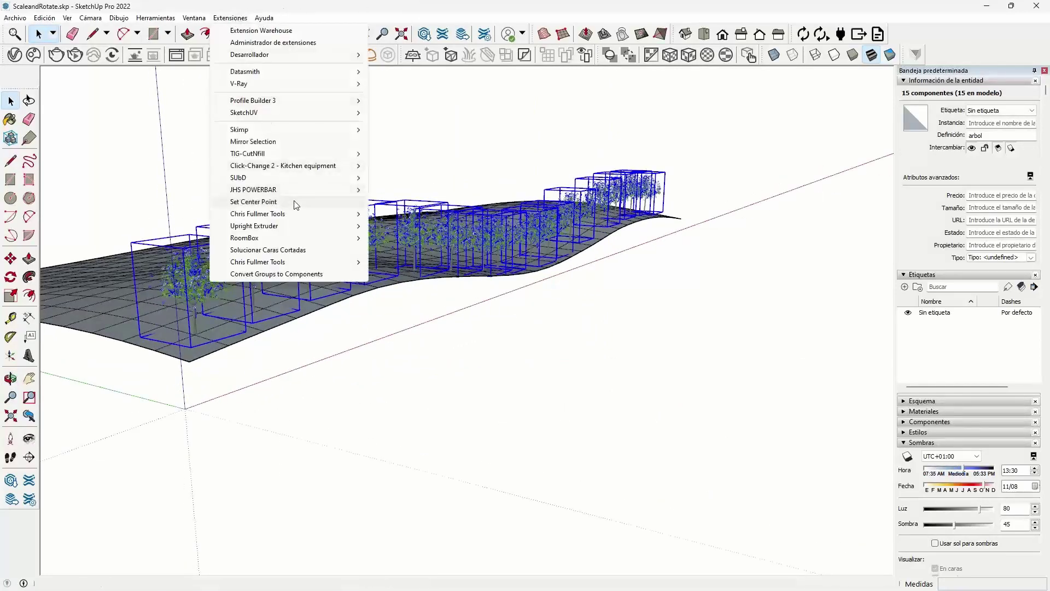
mouse_move(257, 213)
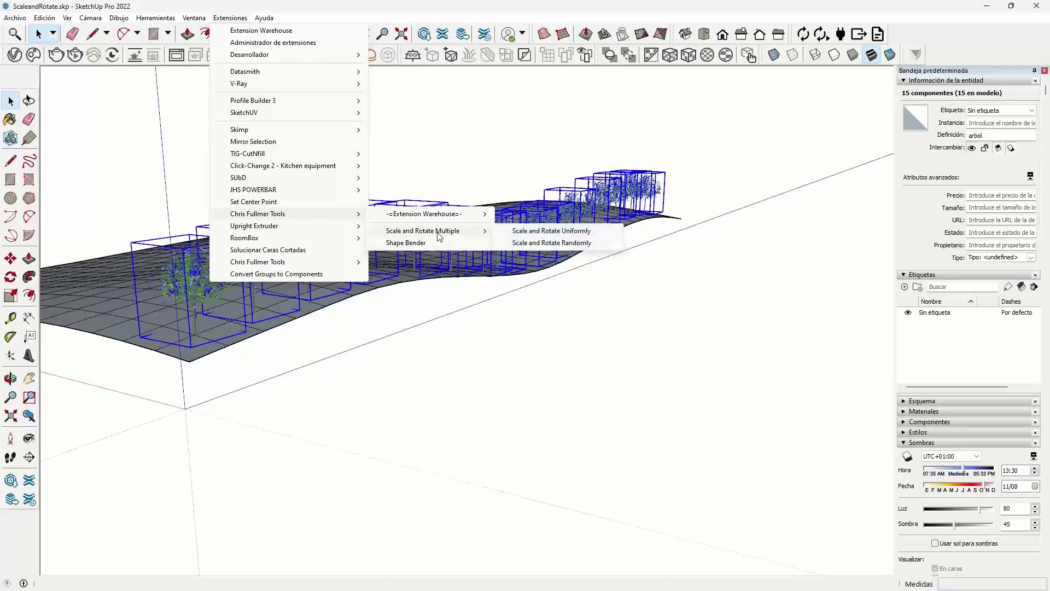
mouse_move(423, 231)
left_click(573, 247)
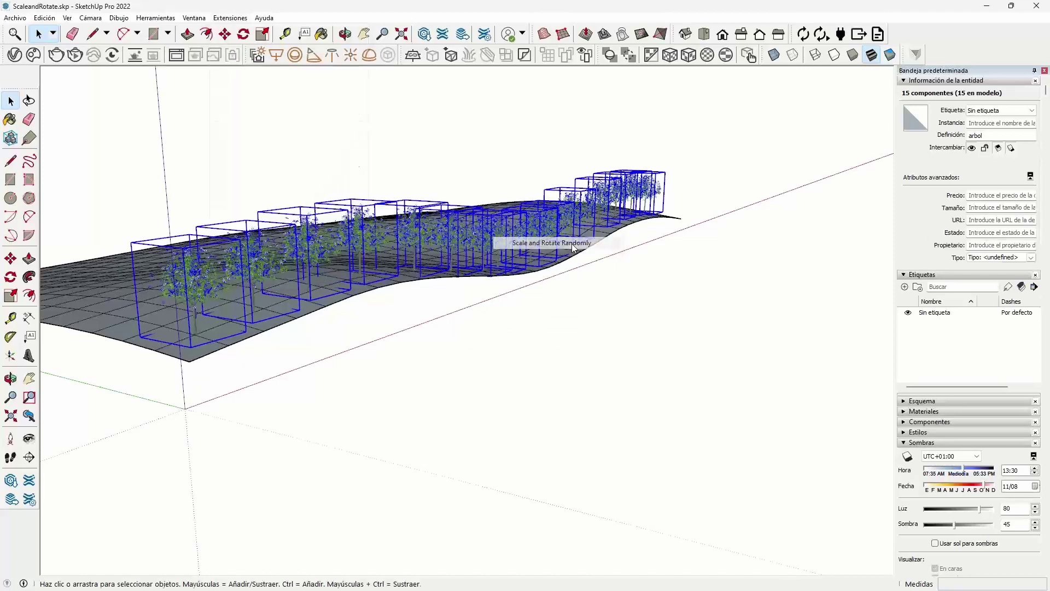
mouse_move(506, 239)
left_mouse_down()
mouse_move(484, 126)
mouse_move(742, 119)
left_mouse_up()
type("1.2")
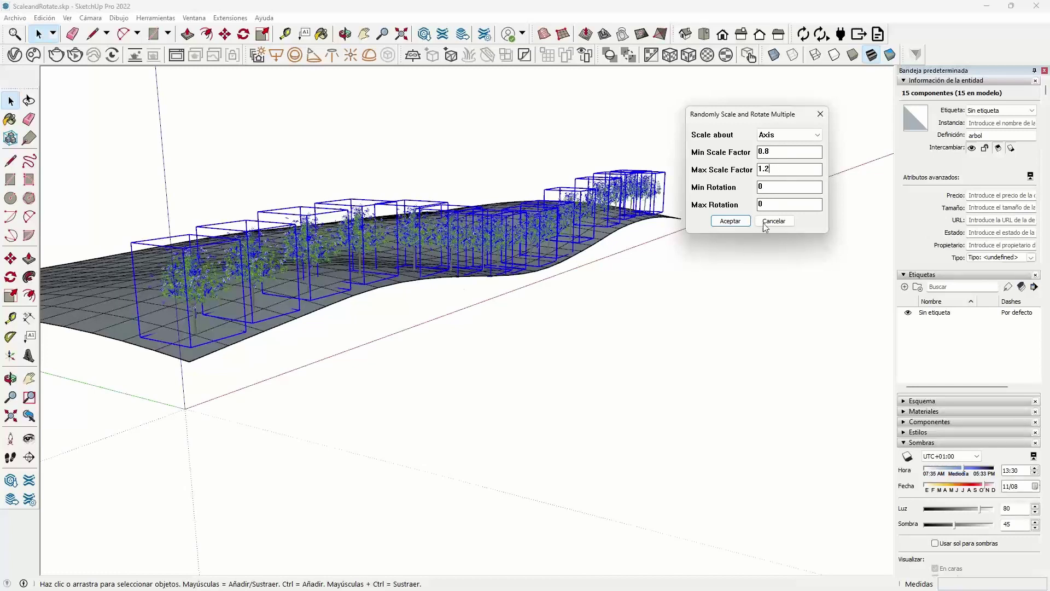
double_click(771, 184)
key("BackSpace")
key("BackSpace")
left_click(730, 221)
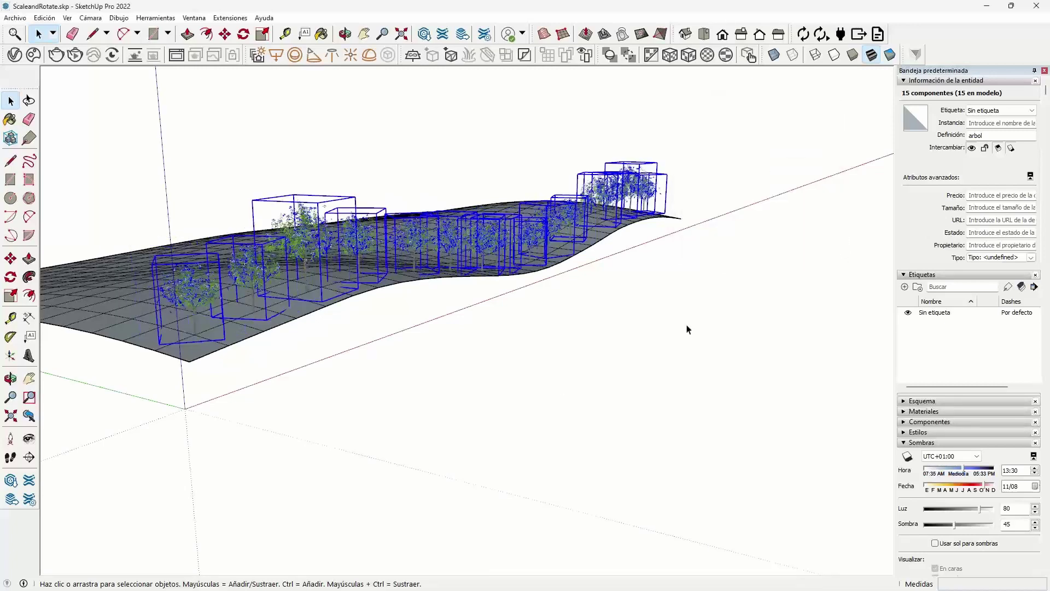
Clear the selection and orbit around the terrain to inspect the varied tree sizes.
mouse_move(687, 328)
middle_mouse_down()
mouse_move(526, 347)
mouse_move(554, 353)
mouse_move(481, 363)
middle_mouse_up()
left_click(481, 364)
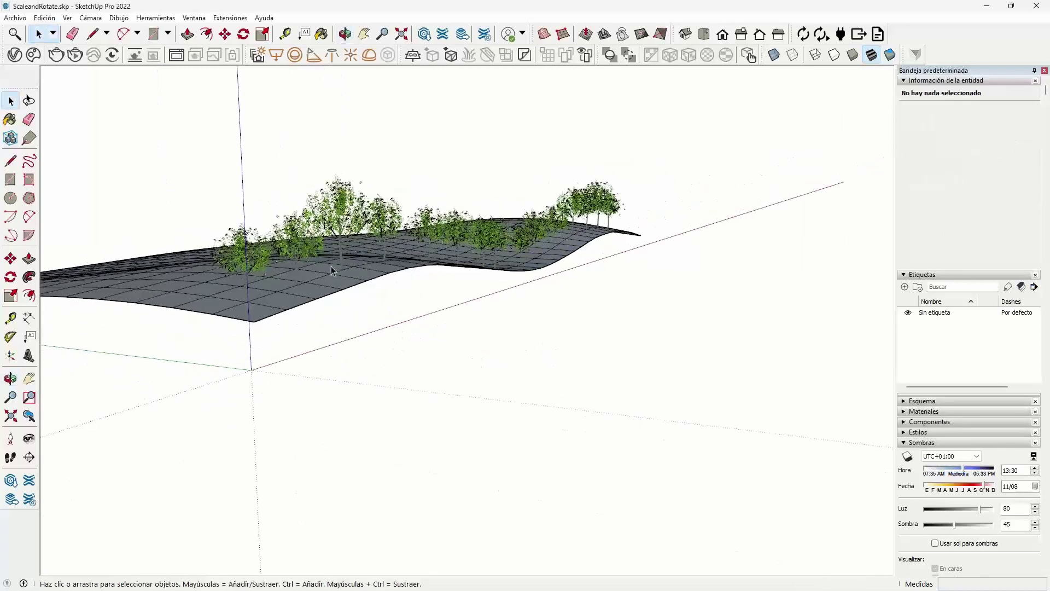
scroll(388, 260, "up", 5)
mouse_move(389, 261)
middle_mouse_down()
mouse_move(411, 238)
mouse_move(375, 241)
mouse_move(323, 202)
middle_mouse_up()
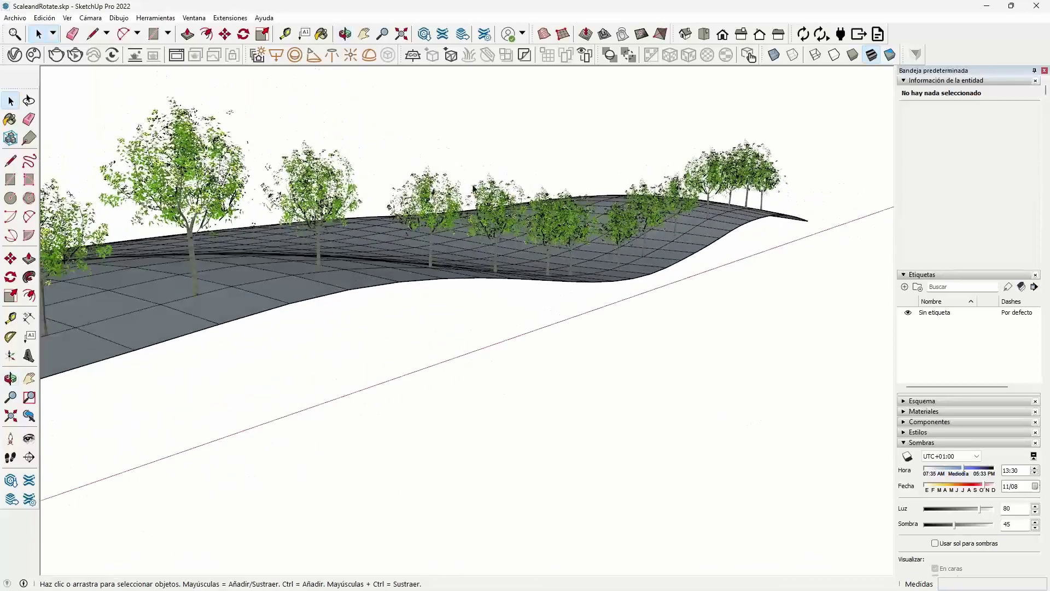
middle_click_drag(501, 206, 388, 215)
scroll(577, 234, "down", 3)
middle_click_drag(576, 234, 674, 223)
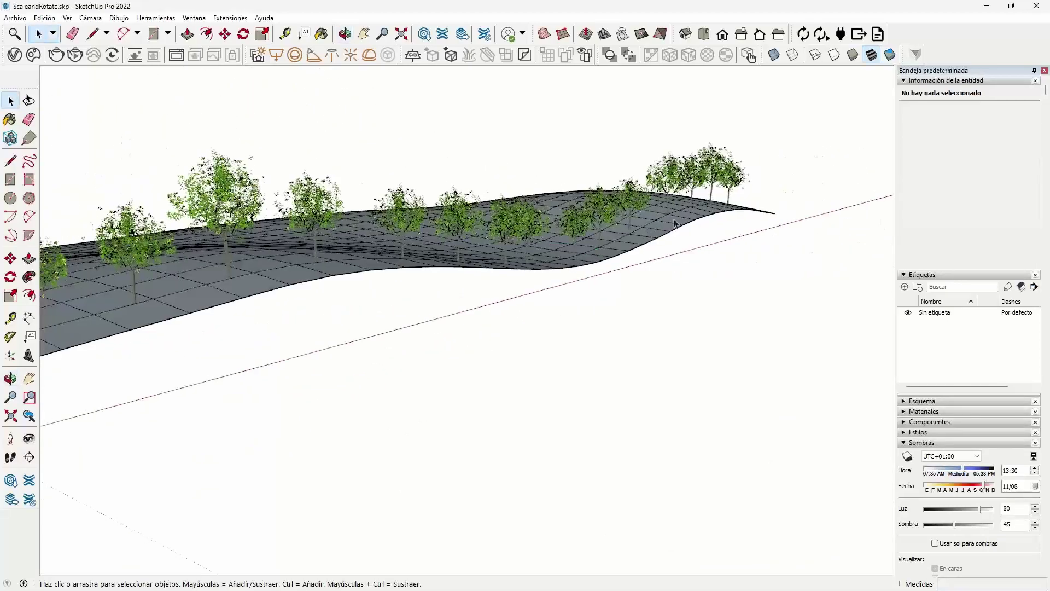
scroll(656, 251, "up", 2)
scroll(679, 239, "up", 2)
scroll(656, 230, "up", 2)
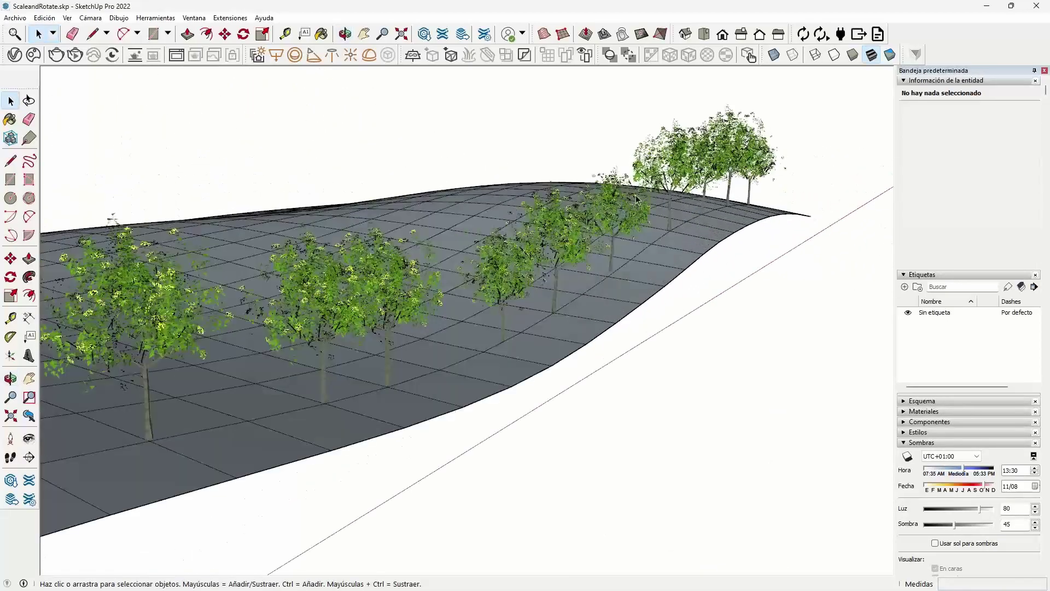
scroll(632, 218, "up", 2)
scroll(685, 194, "down", 2)
scroll(694, 208, "down", 2)
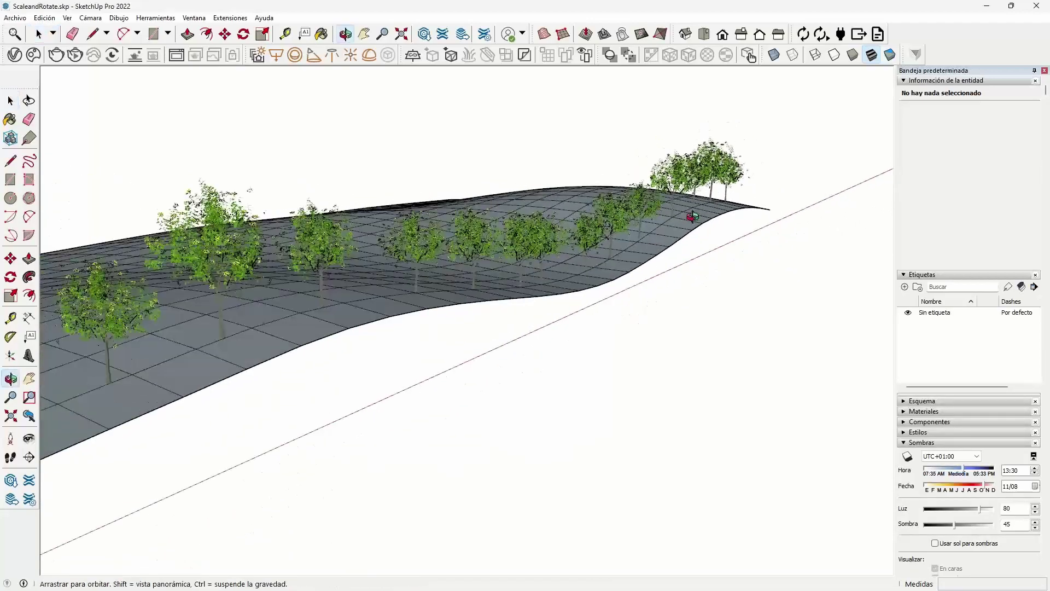
scroll(696, 217, "down", 2)
middle_click_drag(696, 217, 509, 302)
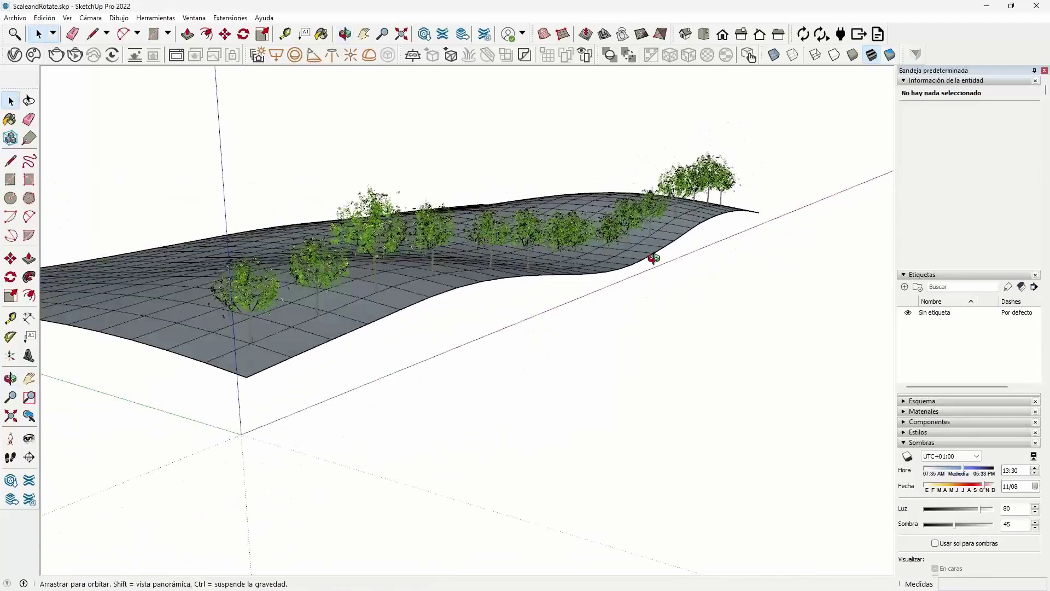
middle_click_drag(506, 315, 502, 323)
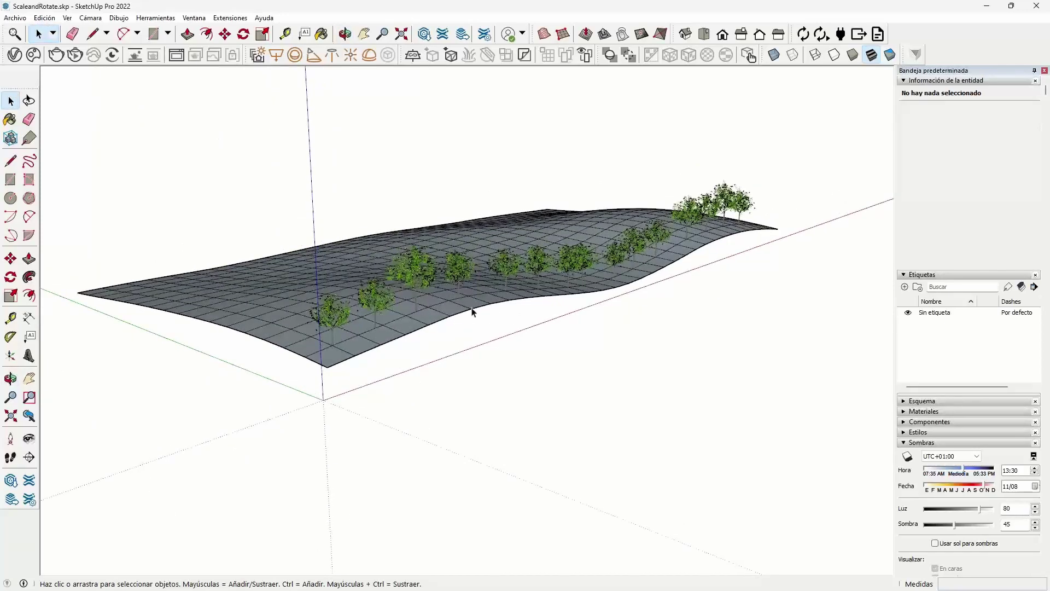
left_click(230, 18)
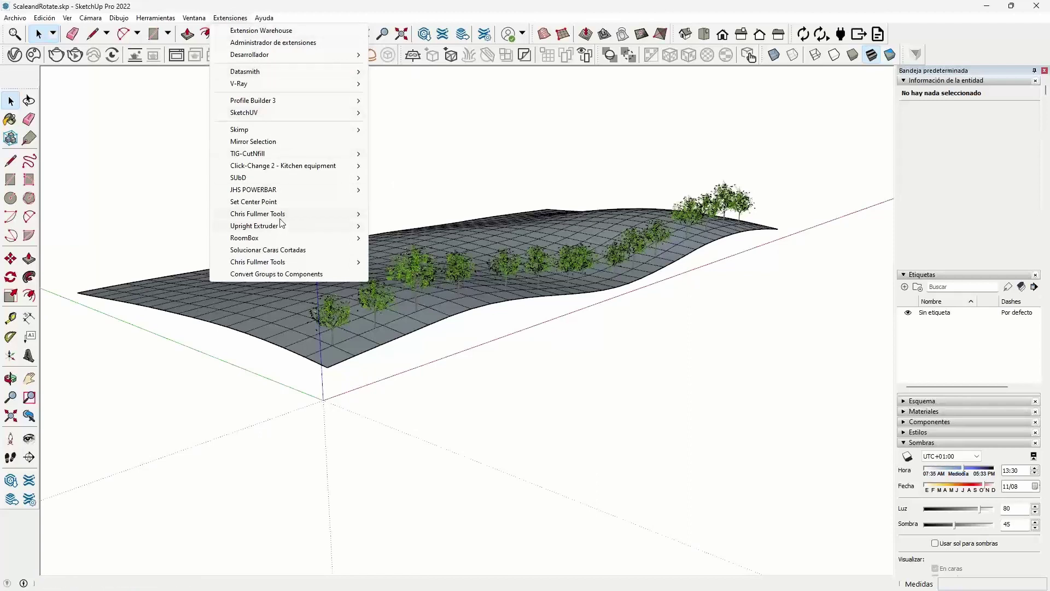
mouse_move(257, 213)
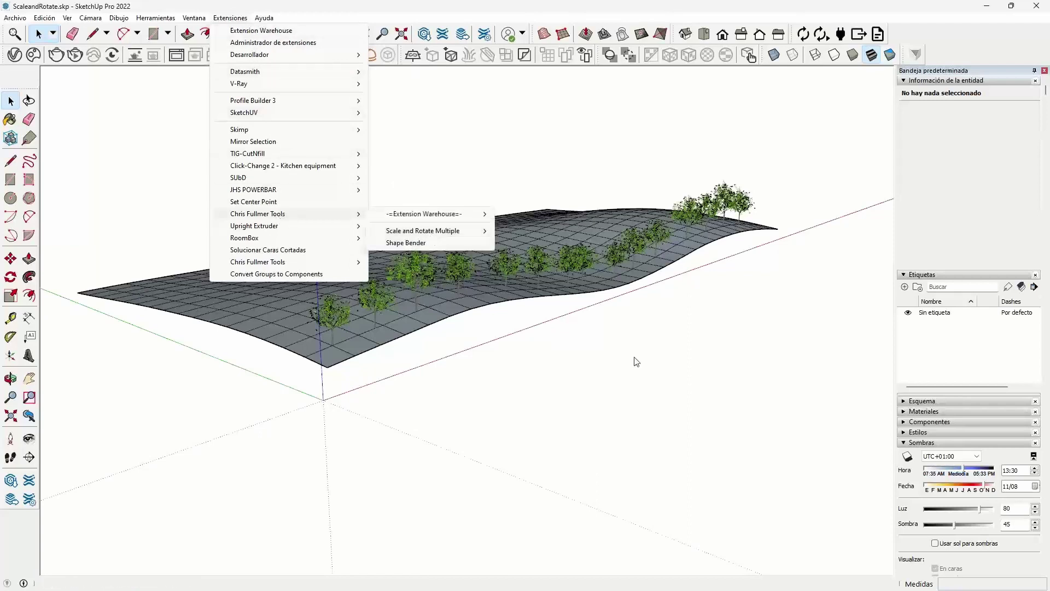
left_click(417, 305)
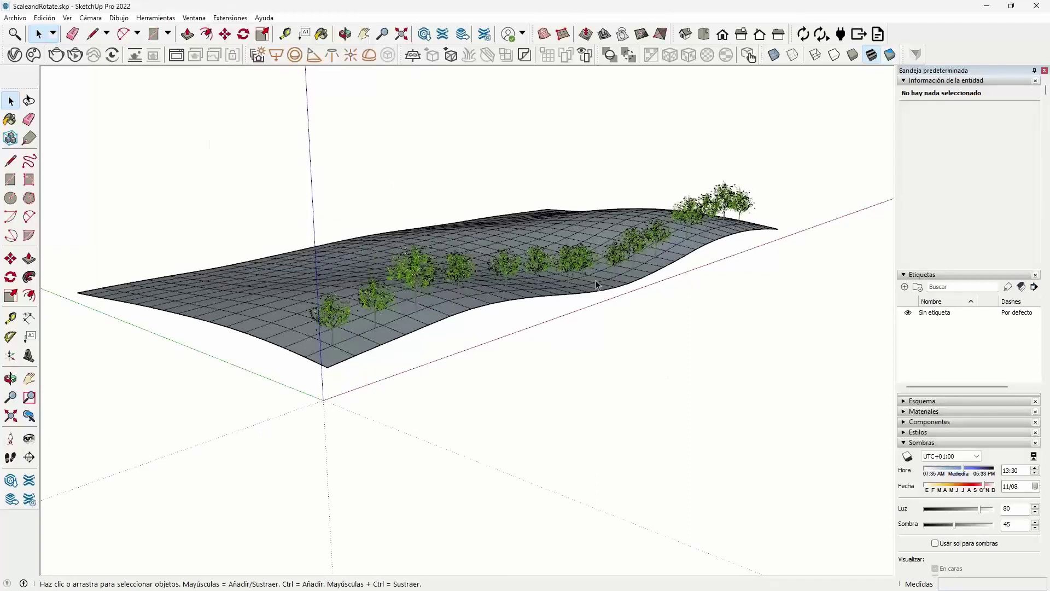
middle_click_drag(452, 356, 459, 358)
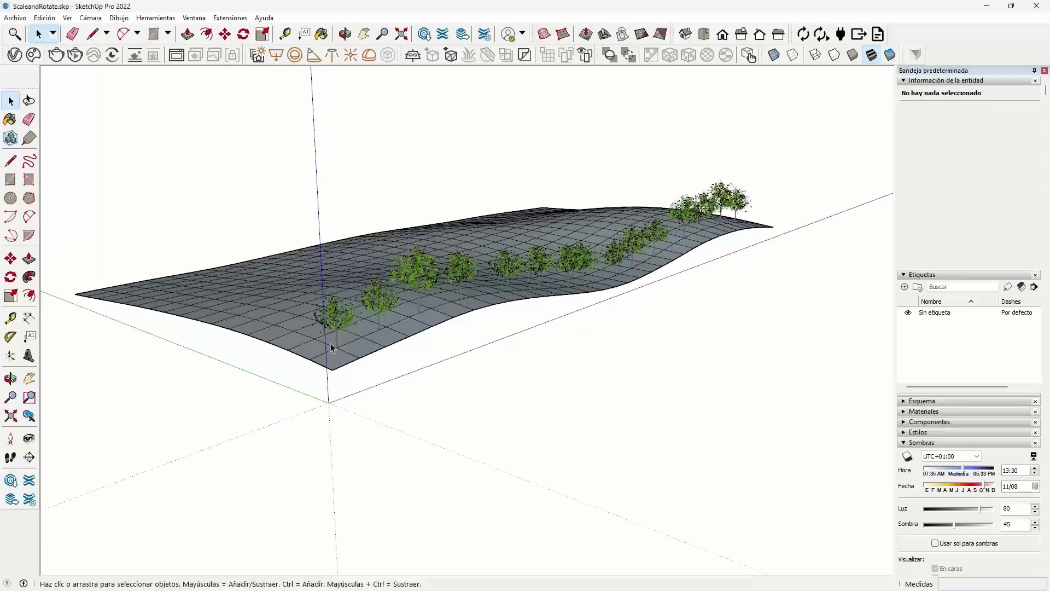
key("alt+Tab")
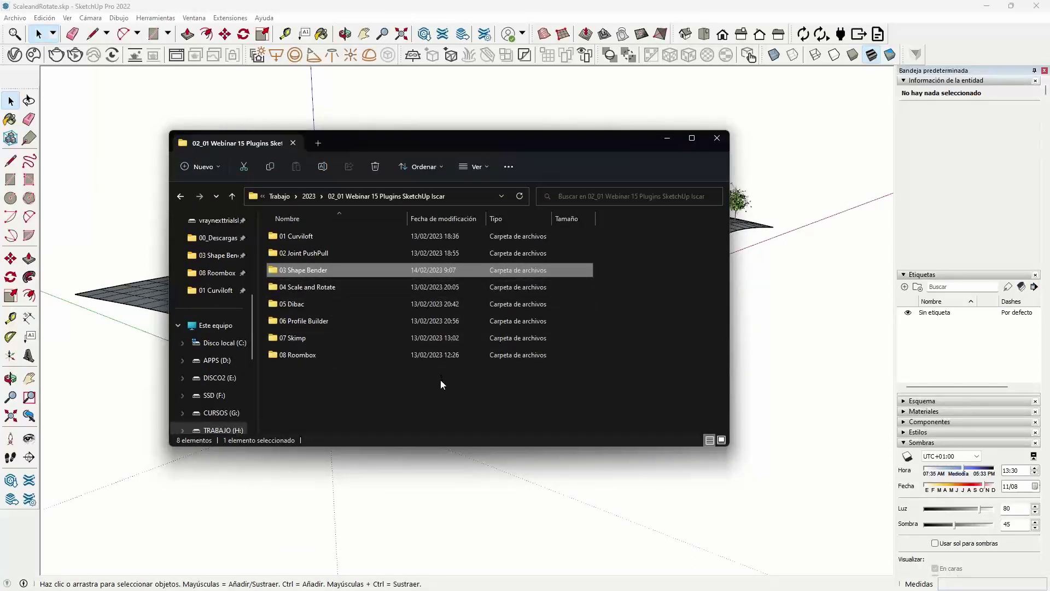
left_click_drag(461, 149, 428, 150)
key("alt+Tab")
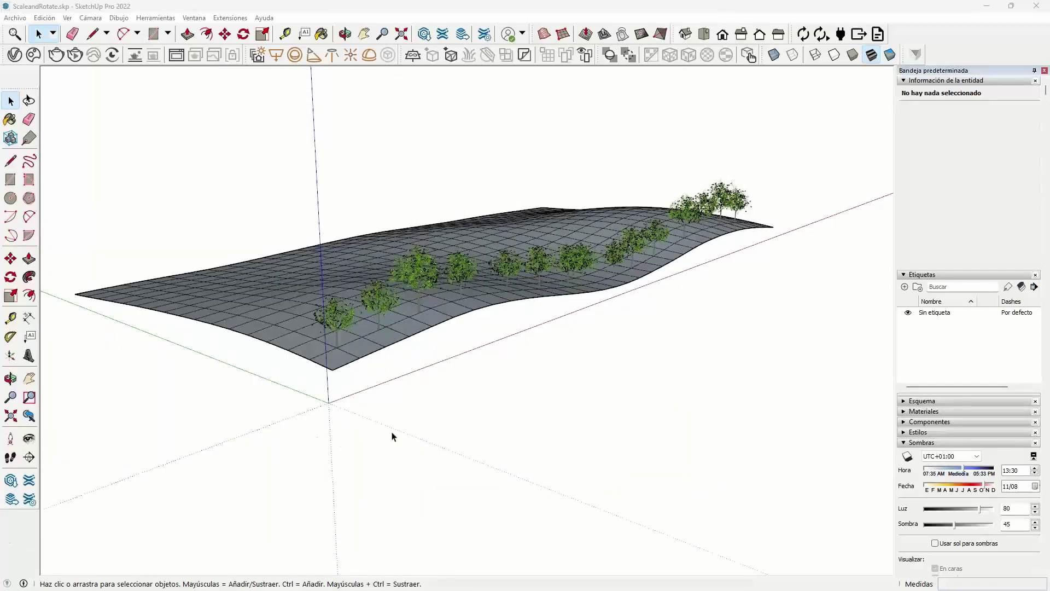
Start a new model, answering the save prompt for ScaleandRotate.skp.
left_click(15, 18)
left_click(28, 32)
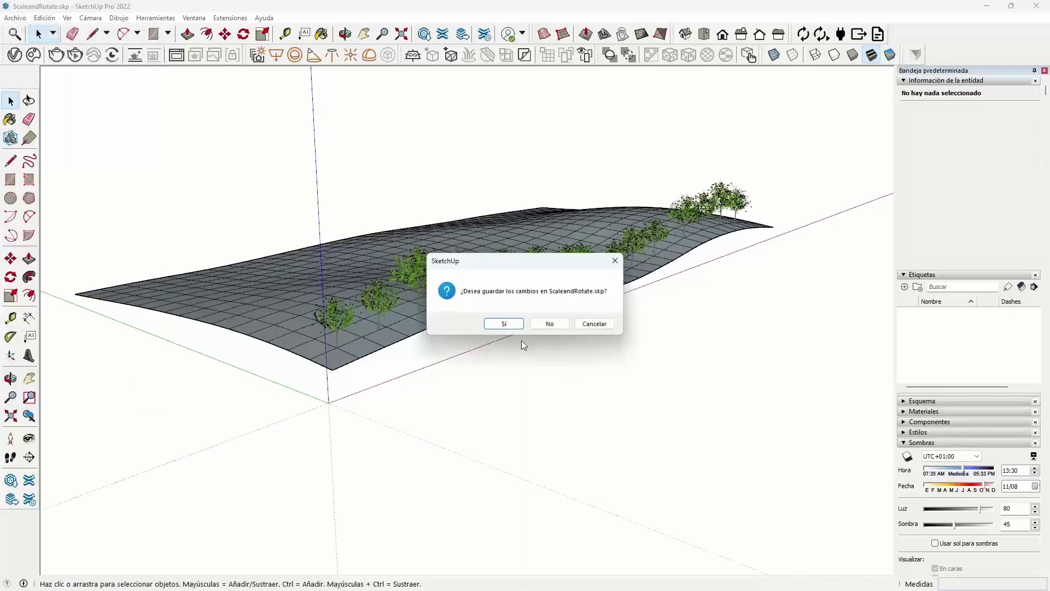
left_click(549, 323)
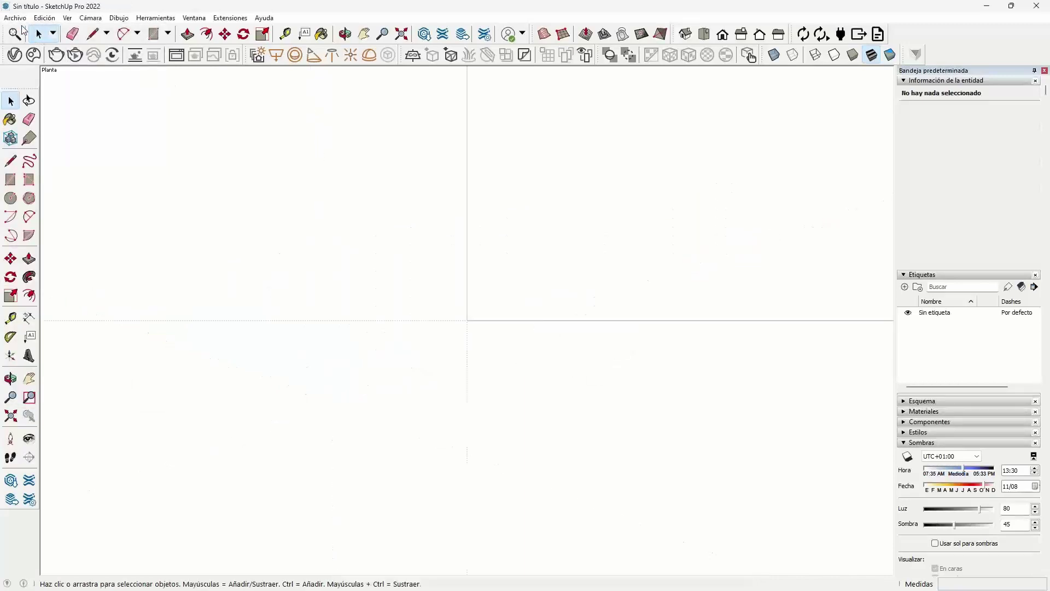
Open Dibac.skp from the 05 Dibac folder in the webinar plugins directory.
left_click(15, 19)
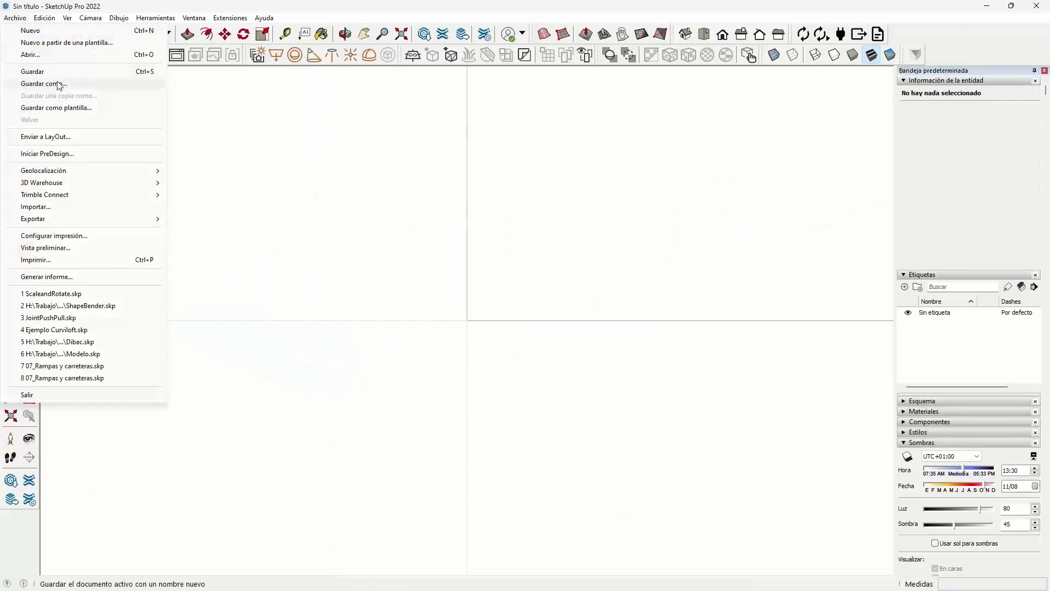
left_click(43, 54)
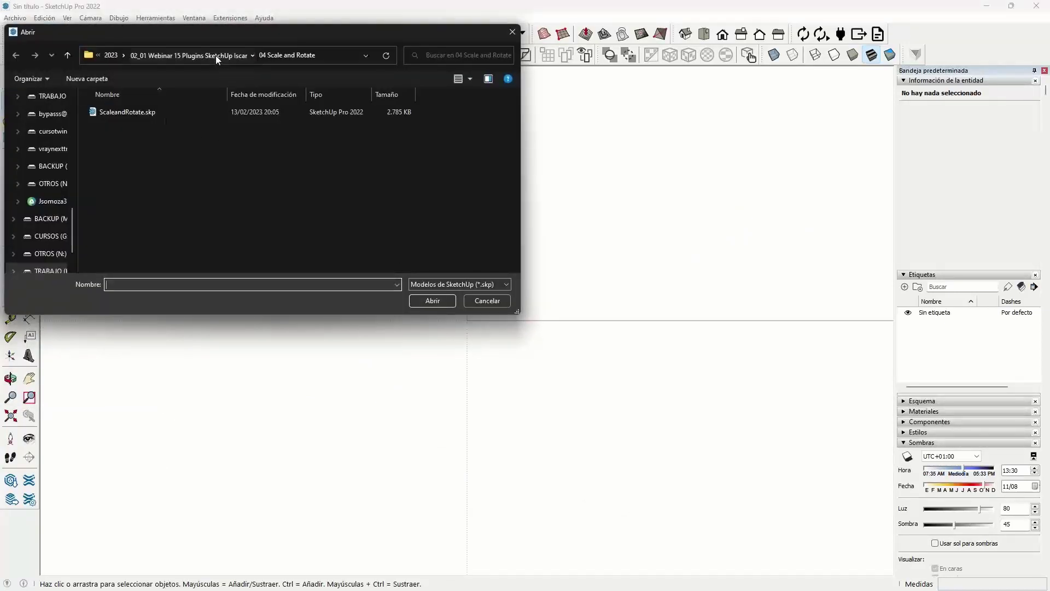
left_click(215, 54)
double_click(108, 181)
left_click(115, 112)
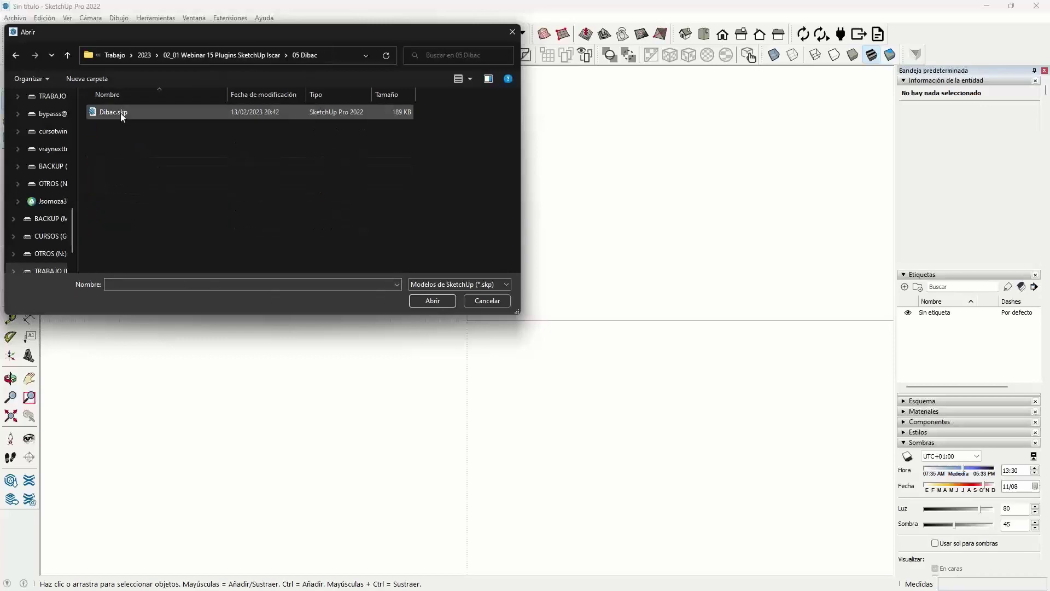
left_click(438, 303)
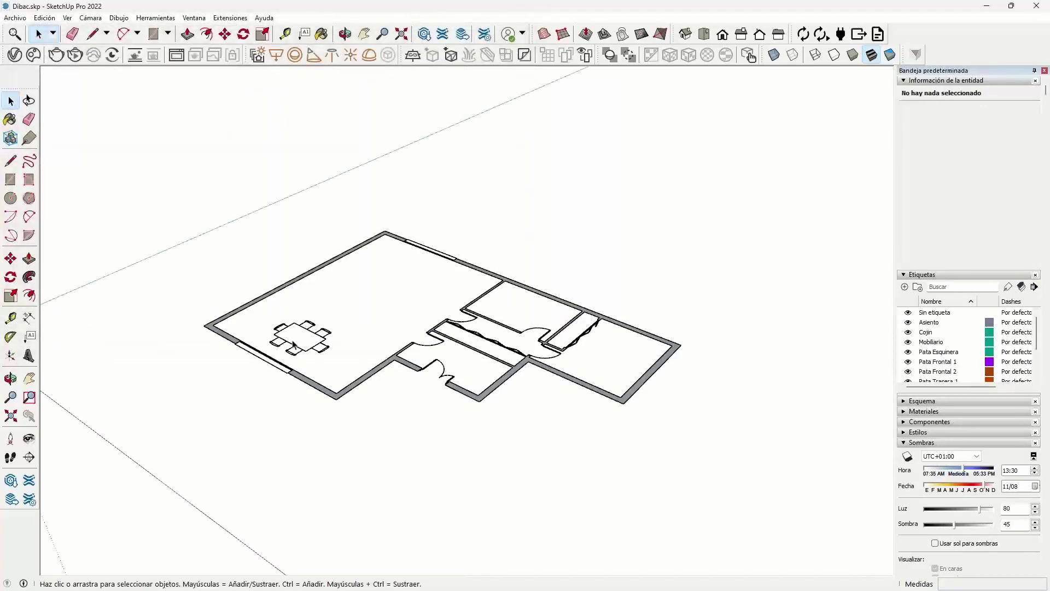
Activate the Dibac extension in the Extension Manager and reposition its new toolbar.
mouse_move(394, 350)
middle_mouse_down()
mouse_move(370, 375)
mouse_move(428, 379)
middle_mouse_up()
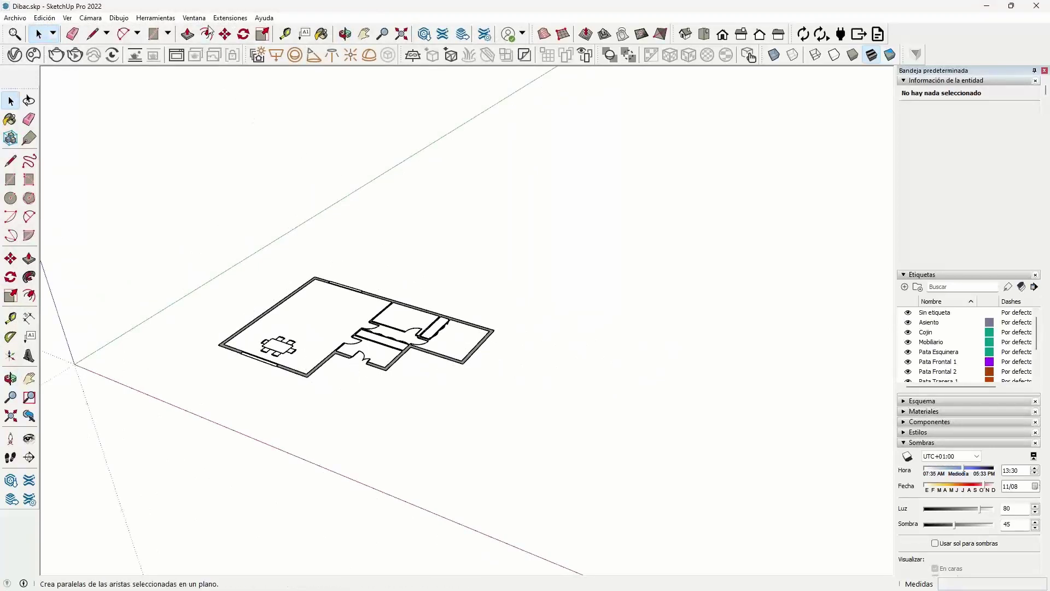
left_click(229, 18)
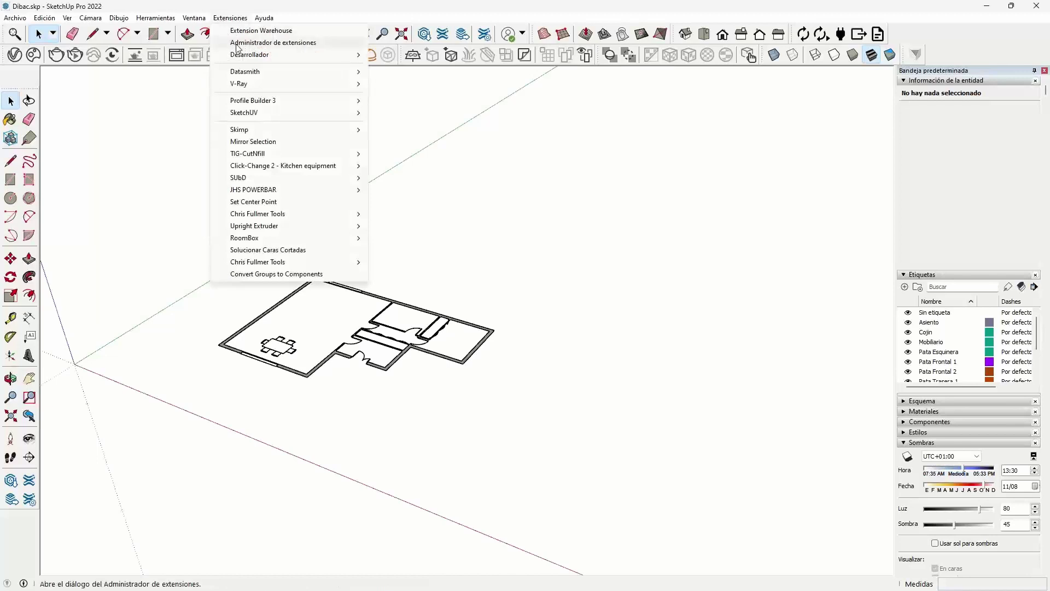
left_click(236, 42)
scroll(246, 366, "down", 3)
scroll(246, 366, "down", 1)
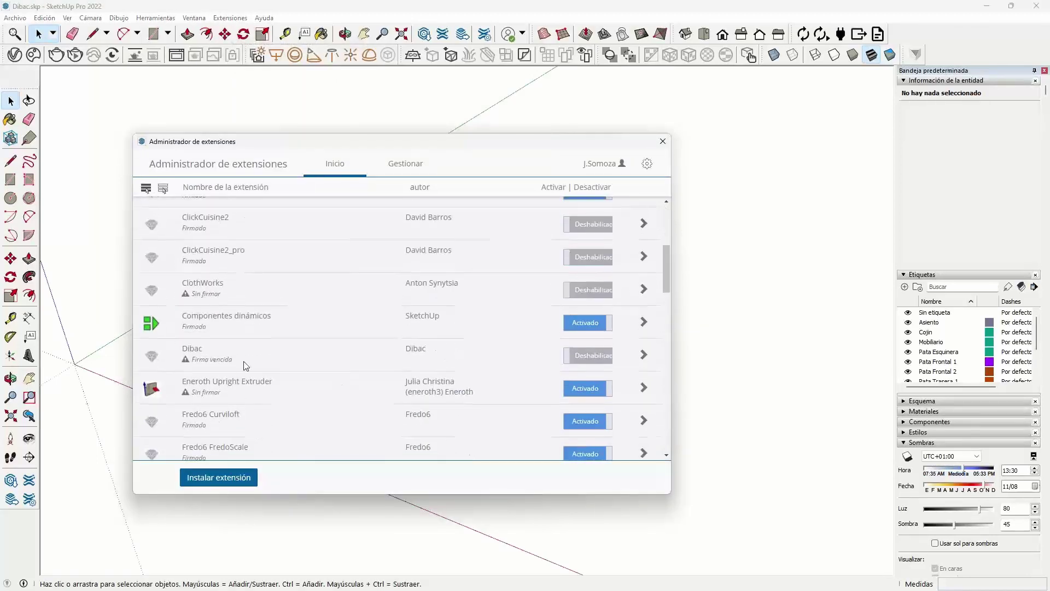
left_click(587, 356)
left_click(610, 478)
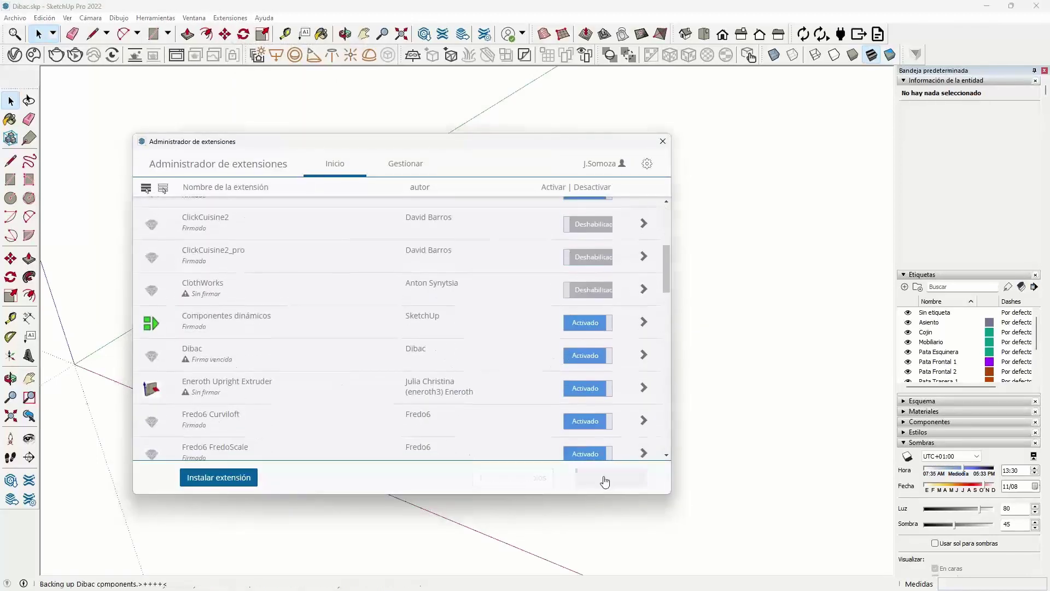
left_click(663, 142)
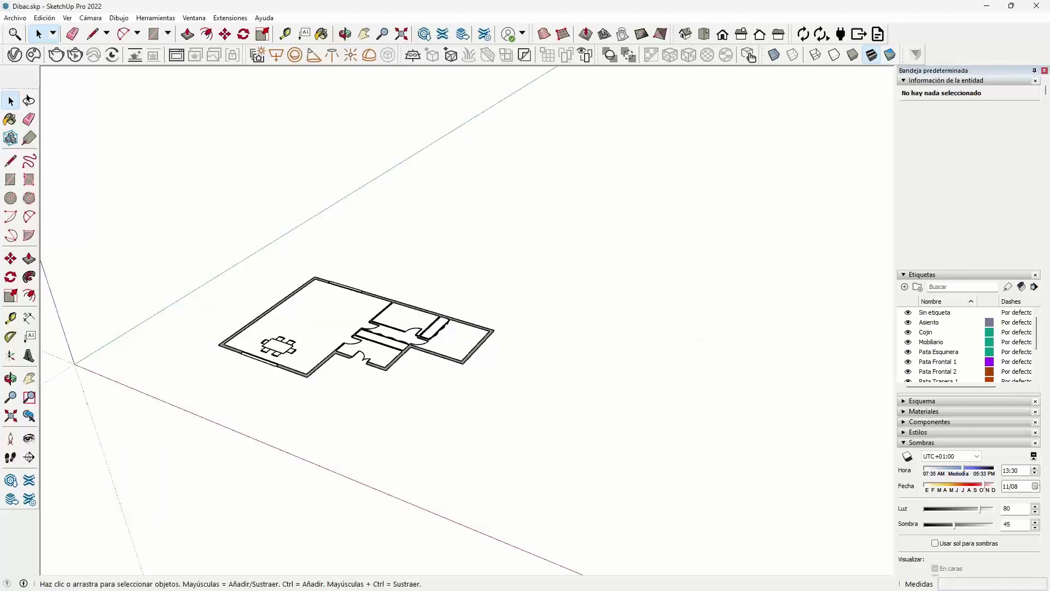
left_click_drag(296, 107, 277, 100)
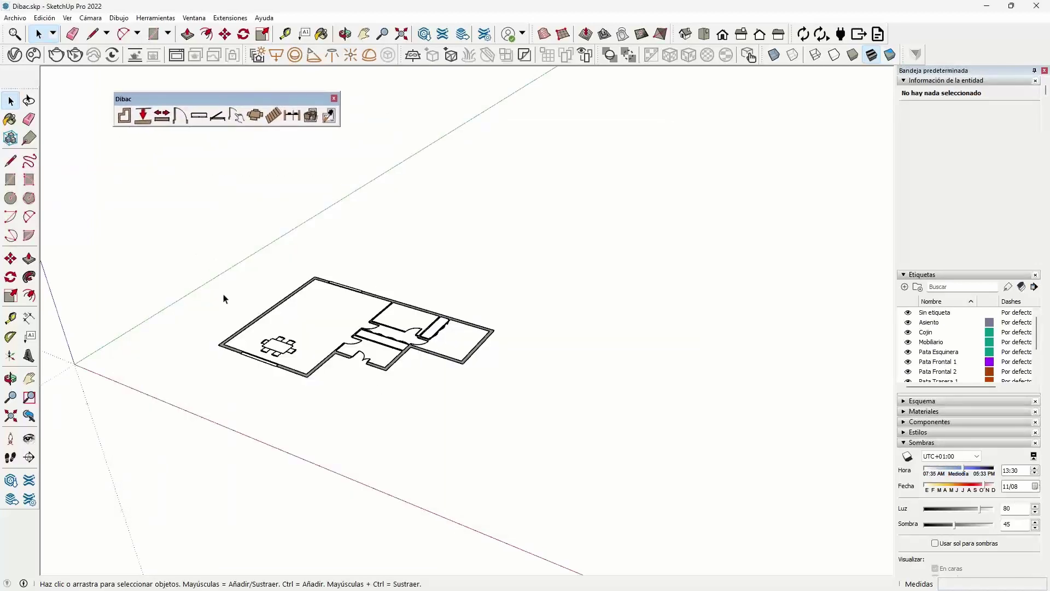
Start the 0.25 m Dibac Muro walls, drawing the first segments with an exact length.
scroll(224, 299, "down", 2)
mouse_move(476, 454)
middle_mouse_down()
mouse_move(436, 417)
mouse_move(525, 450)
mouse_move(294, 384)
mouse_move(471, 431)
mouse_move(383, 355)
middle_mouse_up()
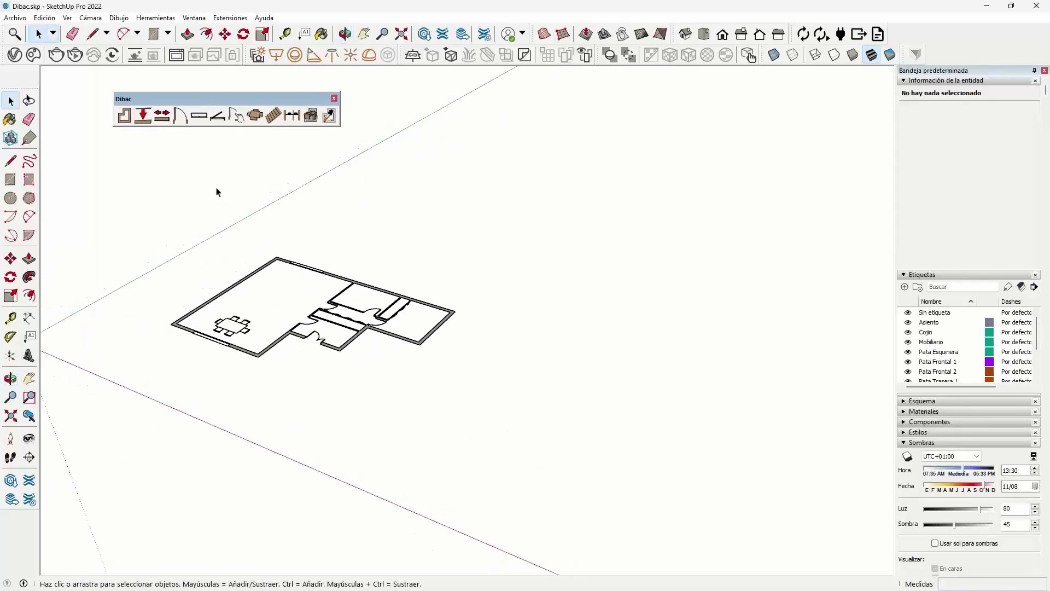
left_click(125, 116)
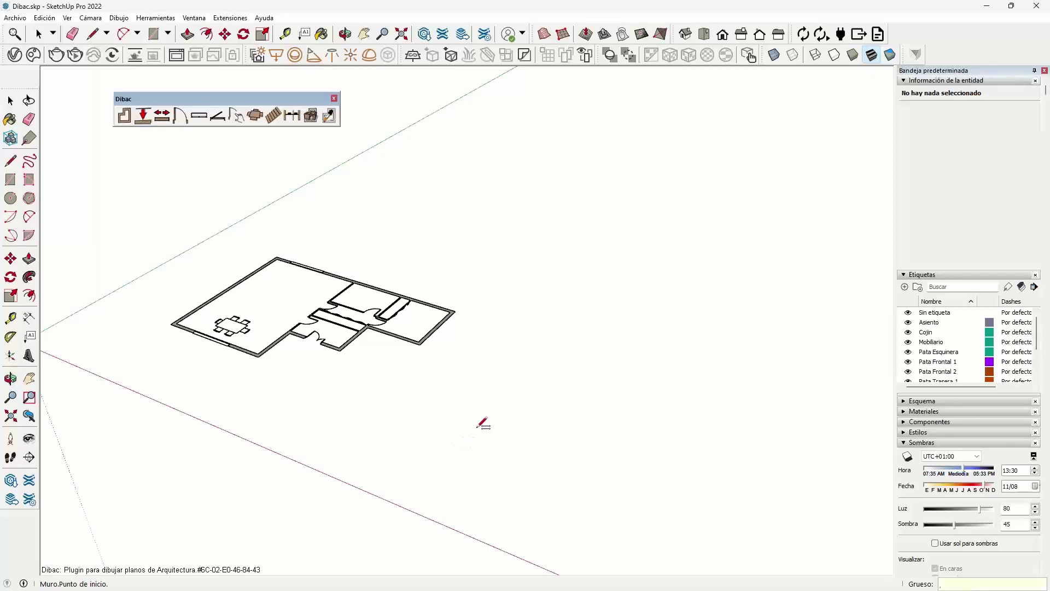
scroll(466, 404, "up", 2)
left_click(461, 444)
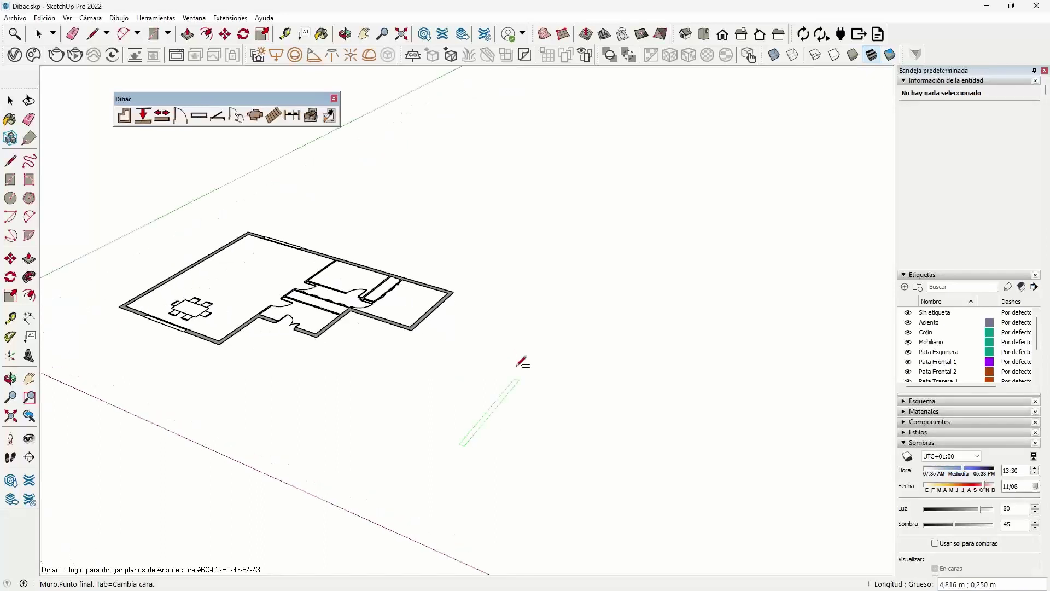
left_click(546, 342)
middle_click_drag(540, 351, 588, 354)
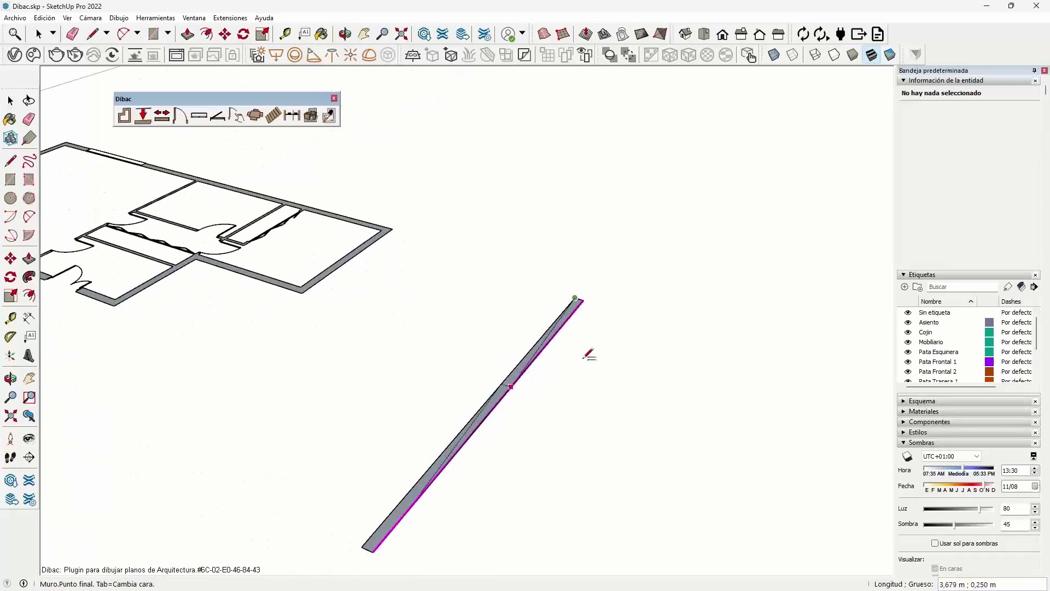
mouse_move(556, 291)
middle_mouse_down()
mouse_move(660, 338)
mouse_move(545, 325)
middle_mouse_up()
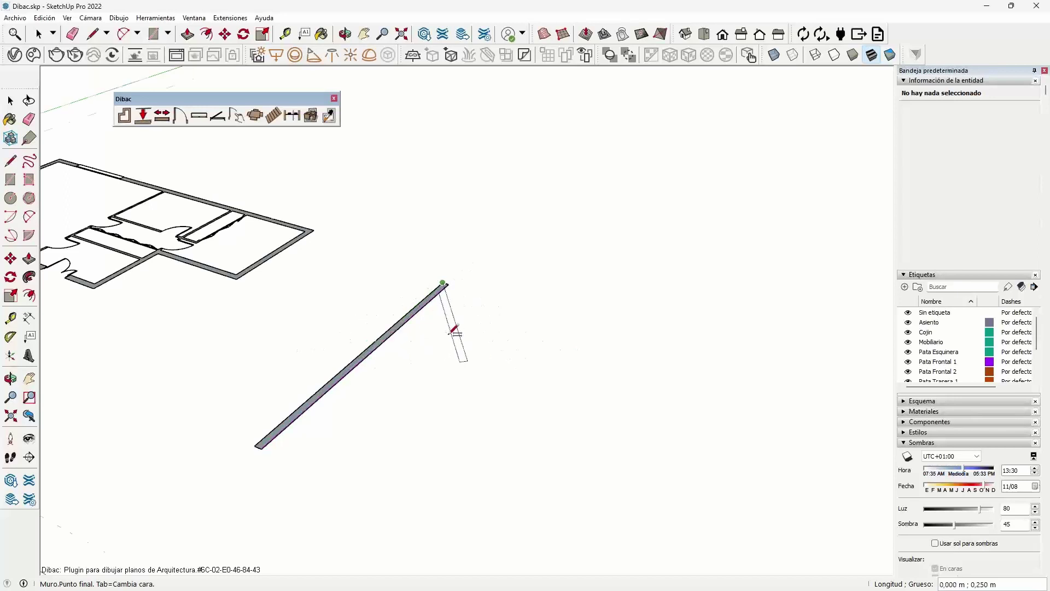
middle_click_drag(452, 328, 611, 320)
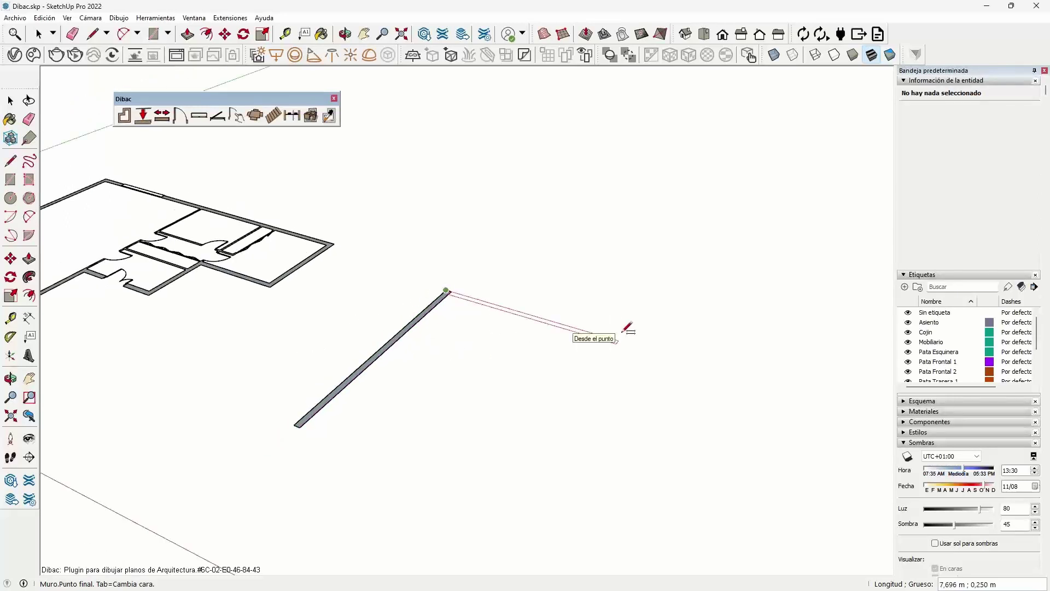
key("Return")
middle_click_drag(627, 327, 622, 312)
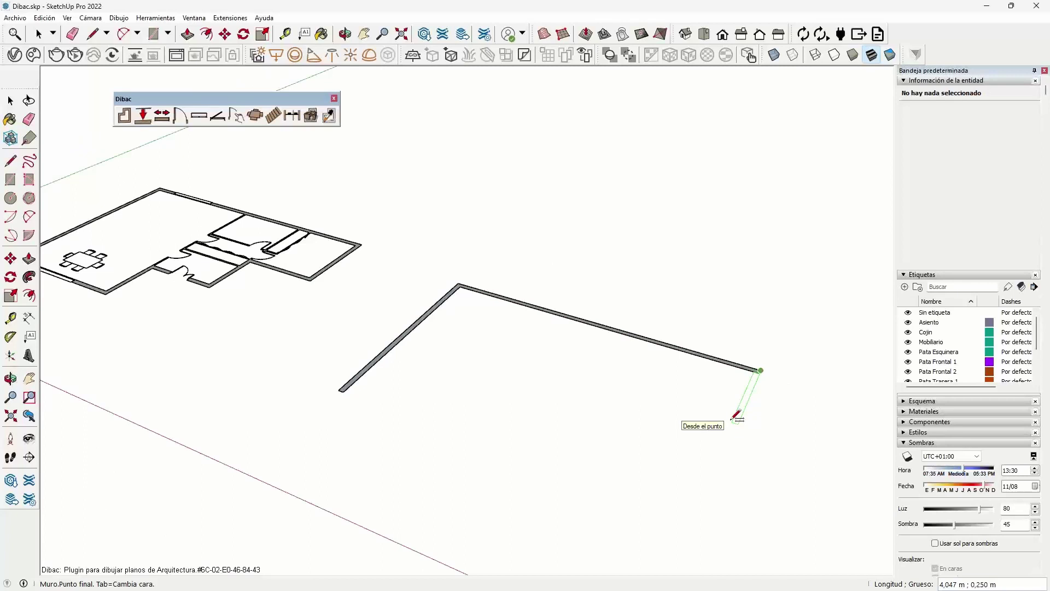
Draw the remaining stepped wall segments and close the outline at the start point.
left_click(736, 421)
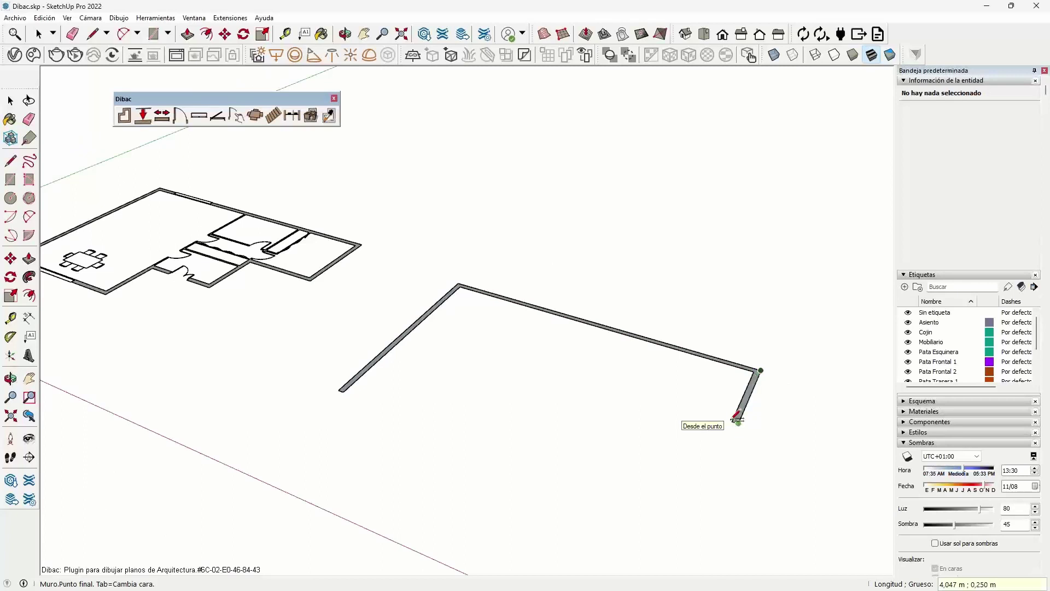
left_click(635, 392)
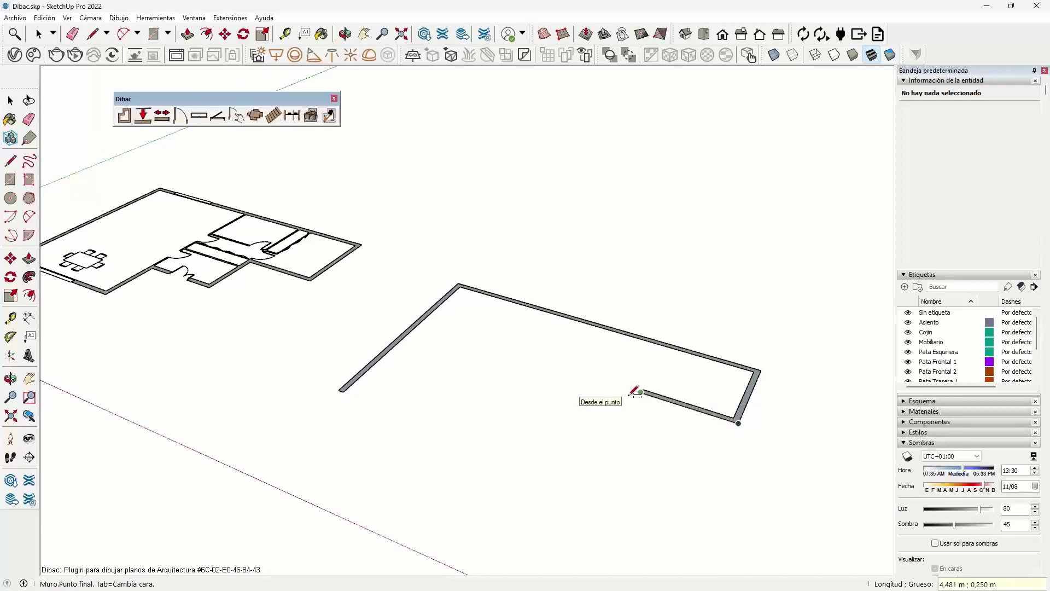
left_click(614, 435)
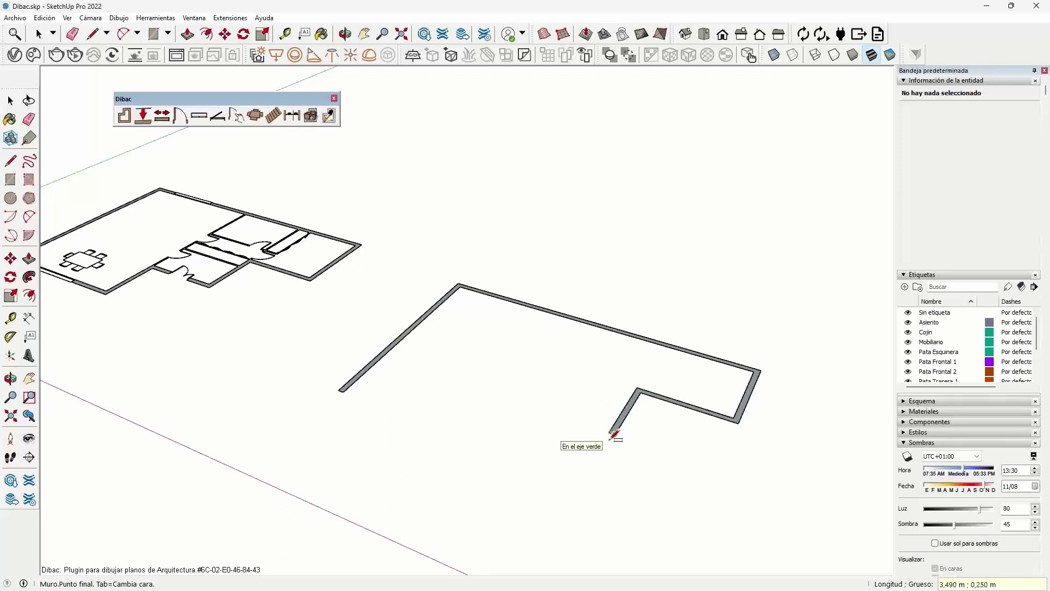
left_click(498, 385)
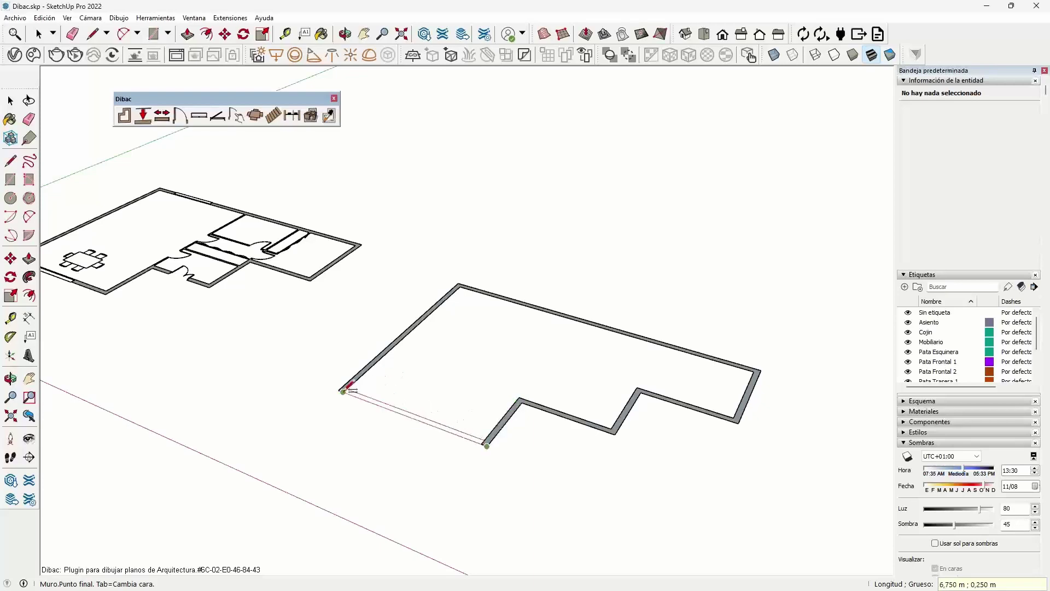
left_click(343, 392)
scroll(345, 391, "up", 2)
scroll(344, 391, "up", 2)
scroll(347, 390, "up", 2)
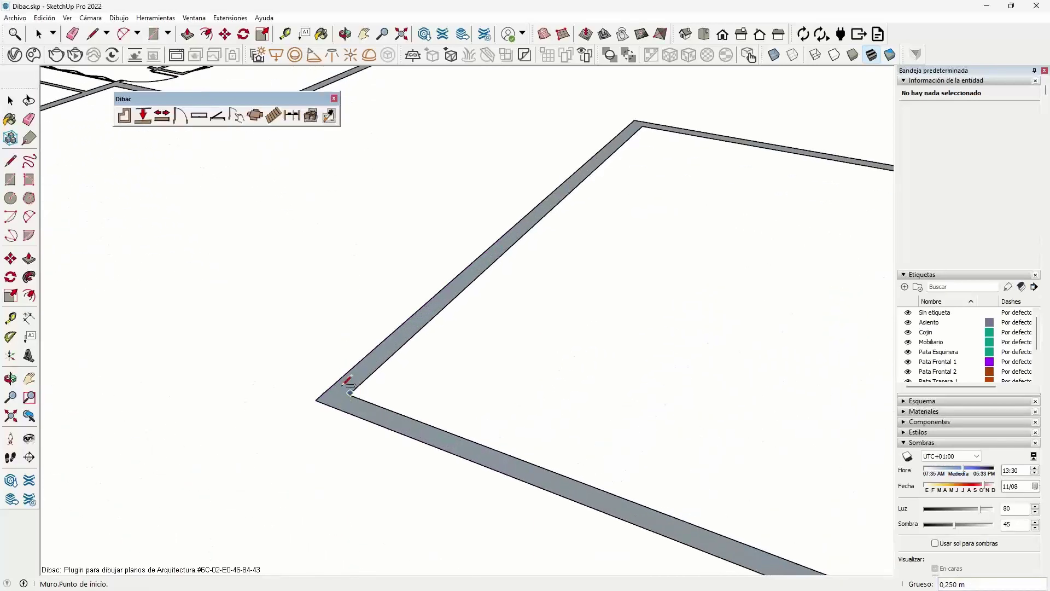
scroll(246, 371, "down", 3)
scroll(610, 404, "up", 2)
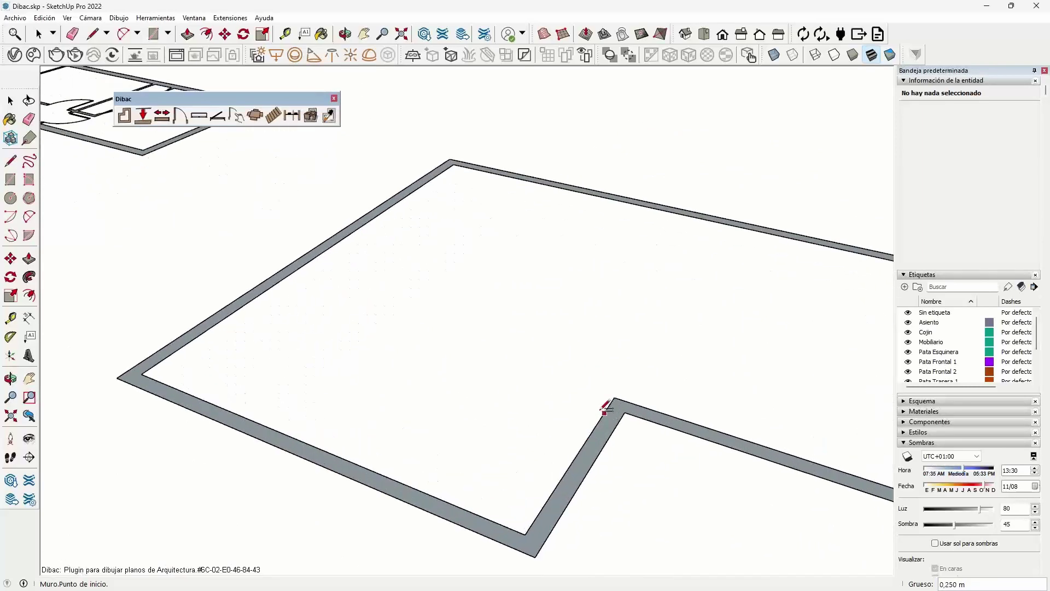
mouse_move(546, 375)
middle_mouse_down()
mouse_move(527, 427)
mouse_move(452, 393)
middle_mouse_up()
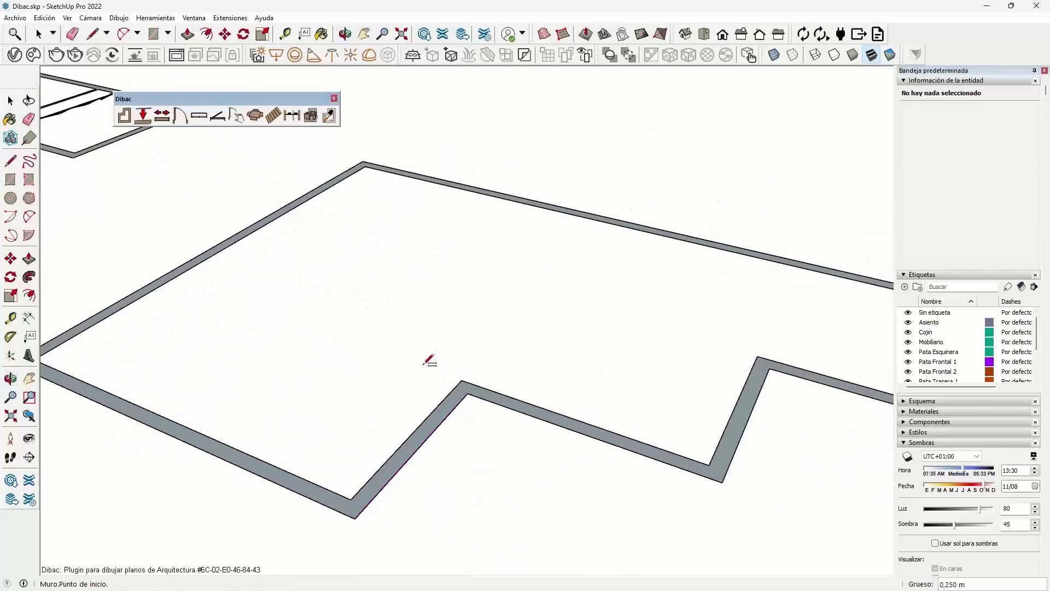
scroll(429, 361, "down", 1)
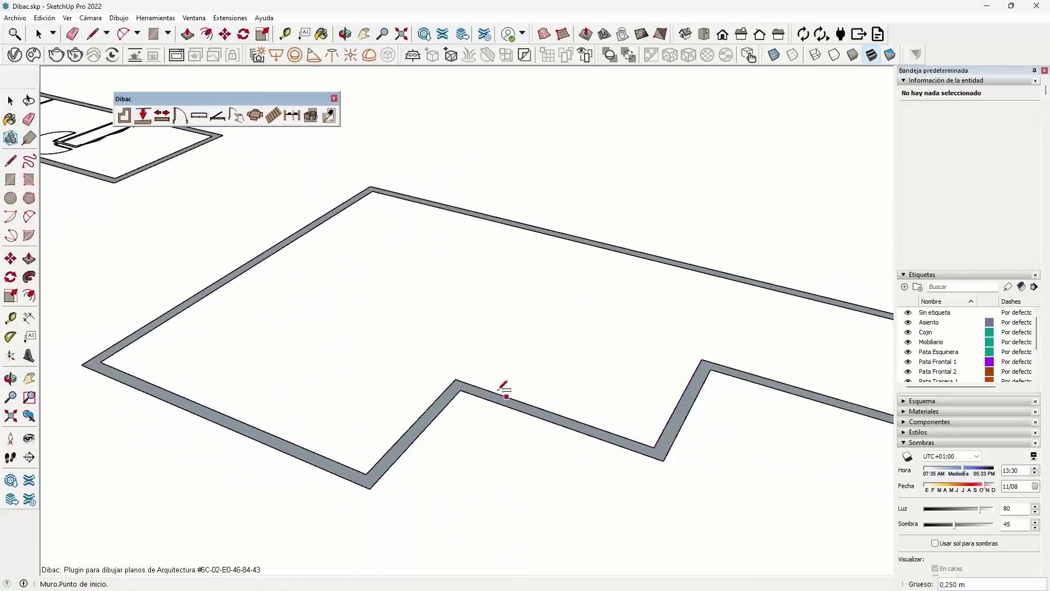
scroll(448, 449, "down", 1)
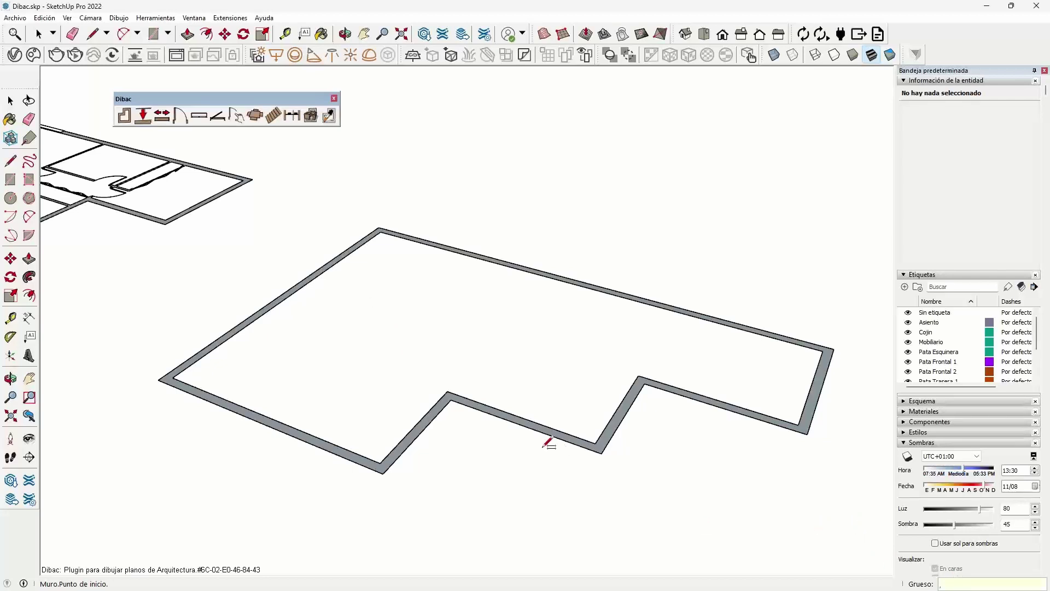
Draw two 0.100 m partition walls from the zigzag corners to the upper and slanted walls.
scroll(454, 389, "up", 2)
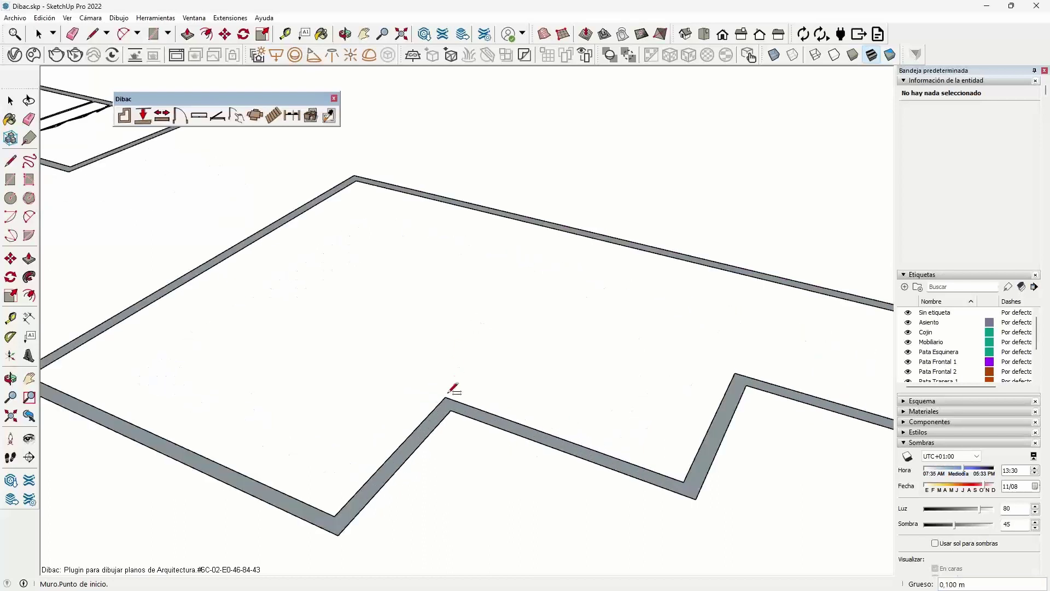
left_click(446, 397)
scroll(495, 352, "up", 2)
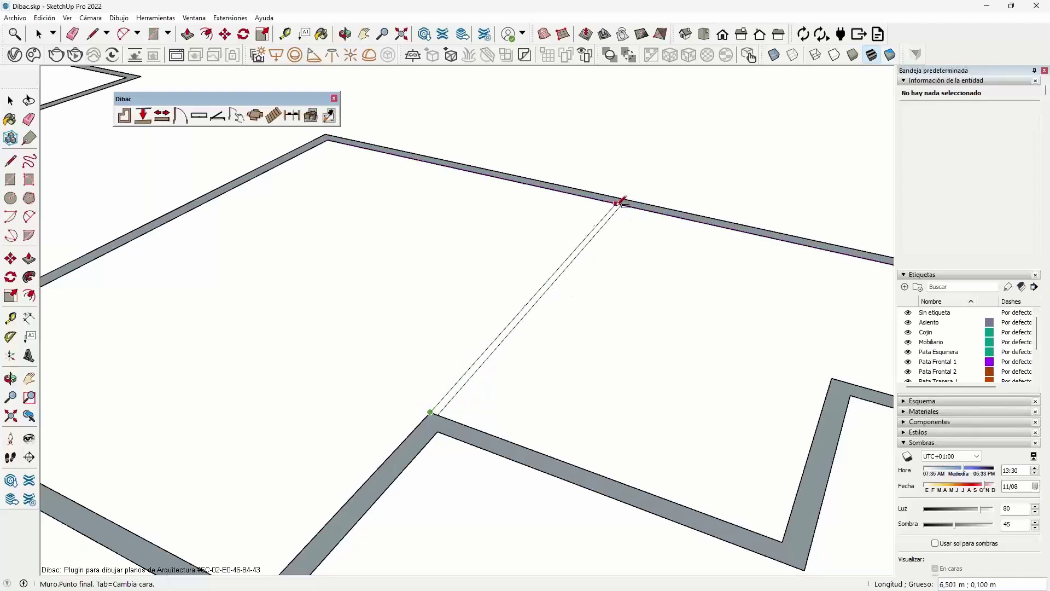
left_click(625, 203)
scroll(359, 327, "down", 2)
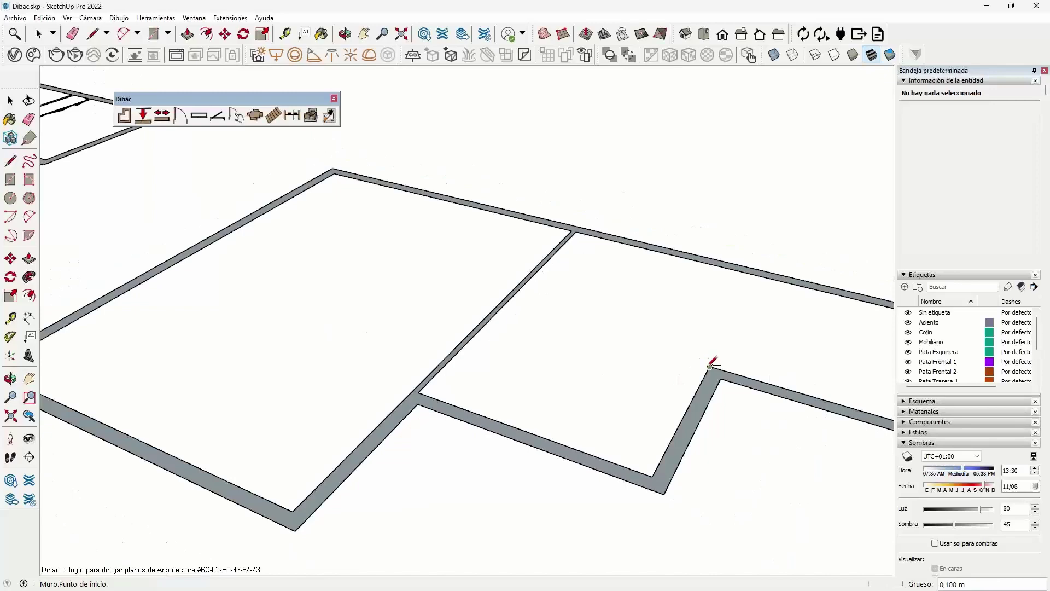
left_click(711, 365)
scroll(708, 358, "up", 3)
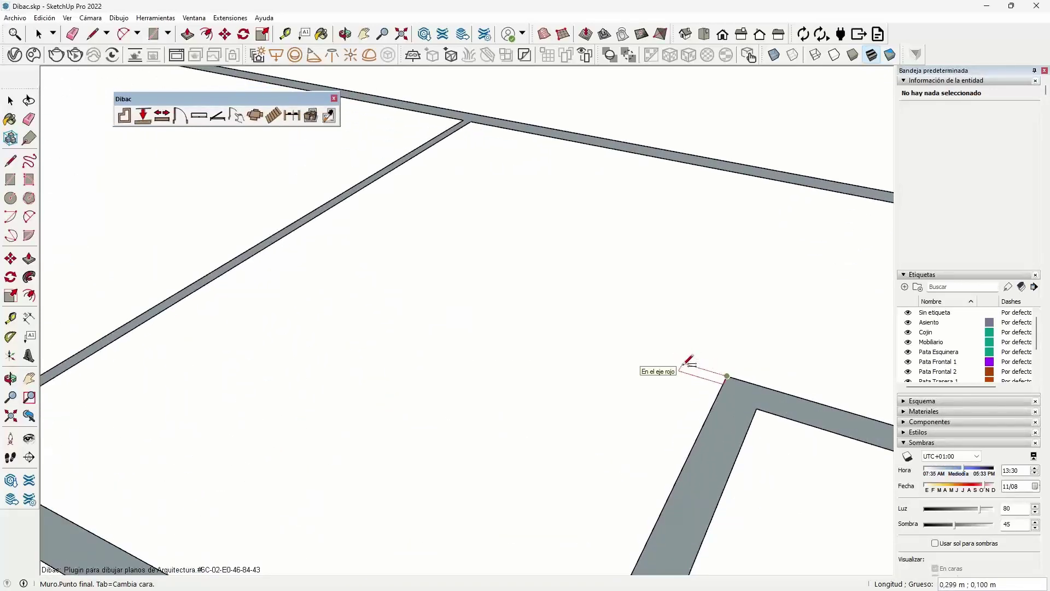
scroll(663, 368, "down", 2)
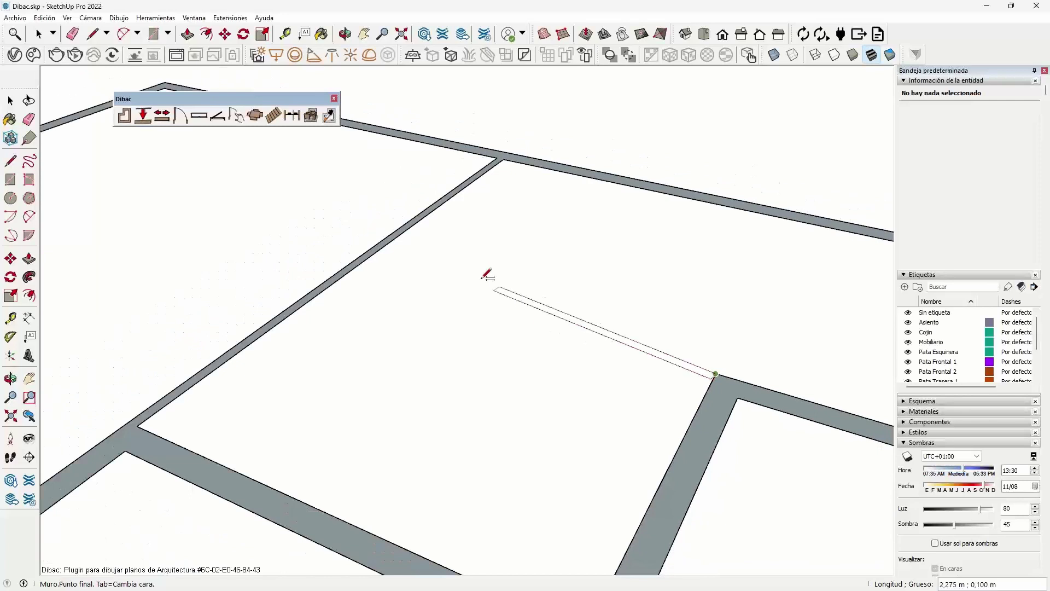
left_click(361, 271)
middle_click_drag(356, 271, 405, 298)
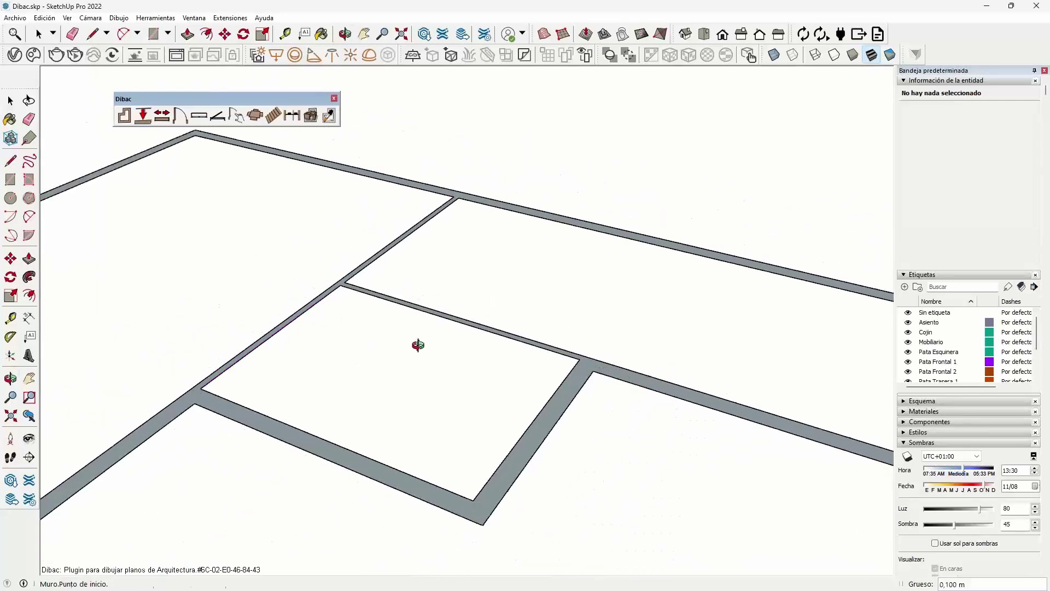
Add two Muro paralelo walls, one inside the room and one about 3.9 m away.
middle_click_drag(418, 345, 417, 386)
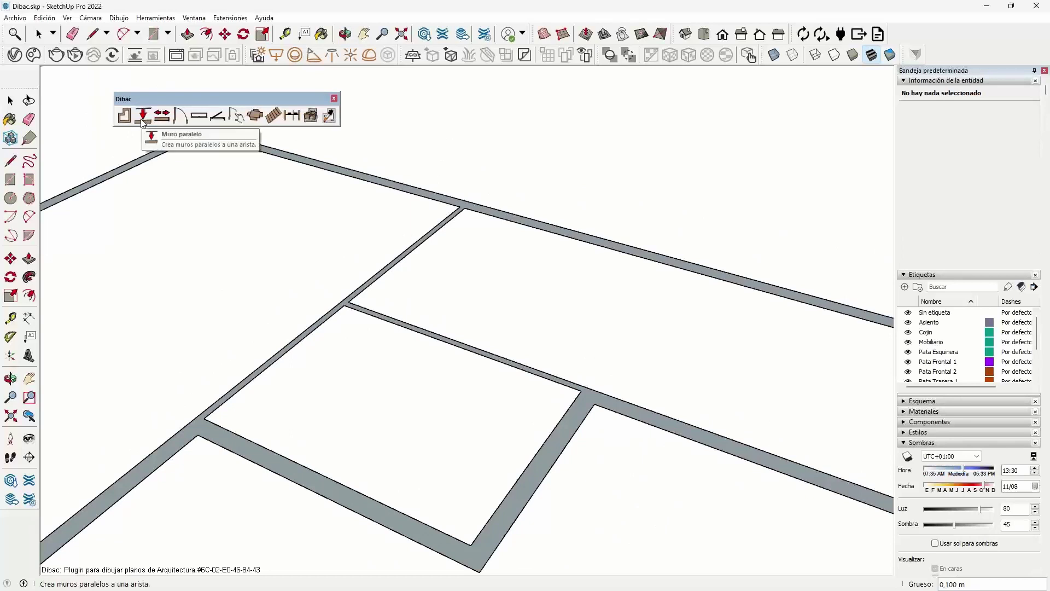
left_click(142, 116)
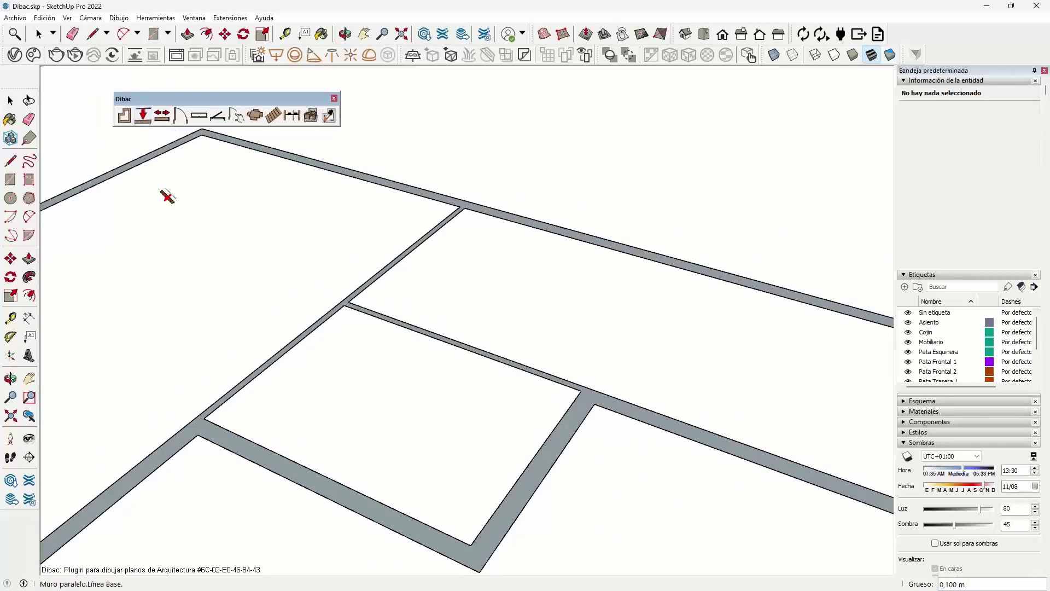
scroll(416, 348, "up", 2)
scroll(407, 331, "up", 2)
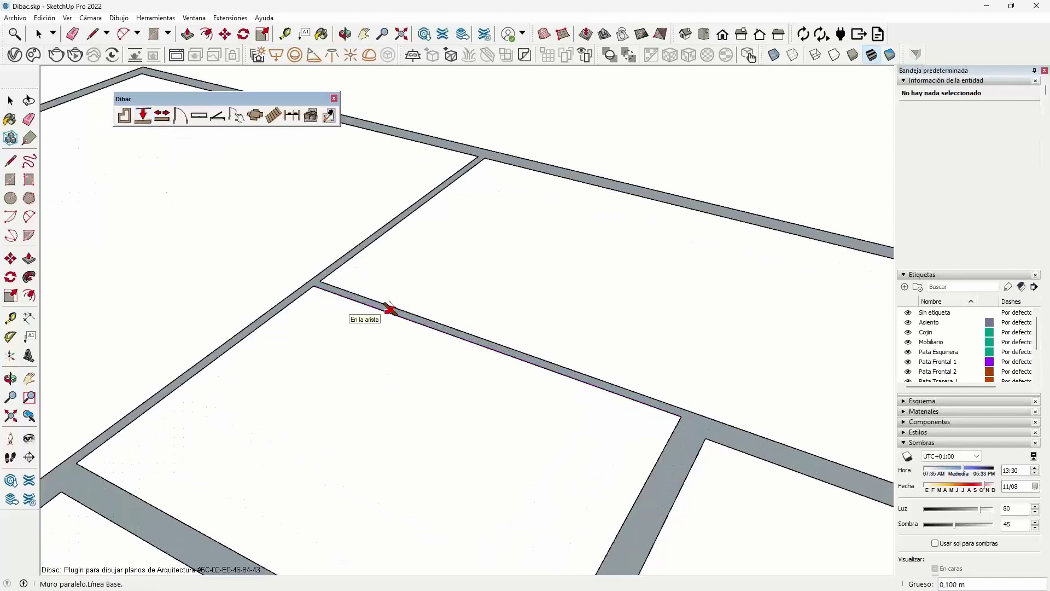
left_click(388, 310)
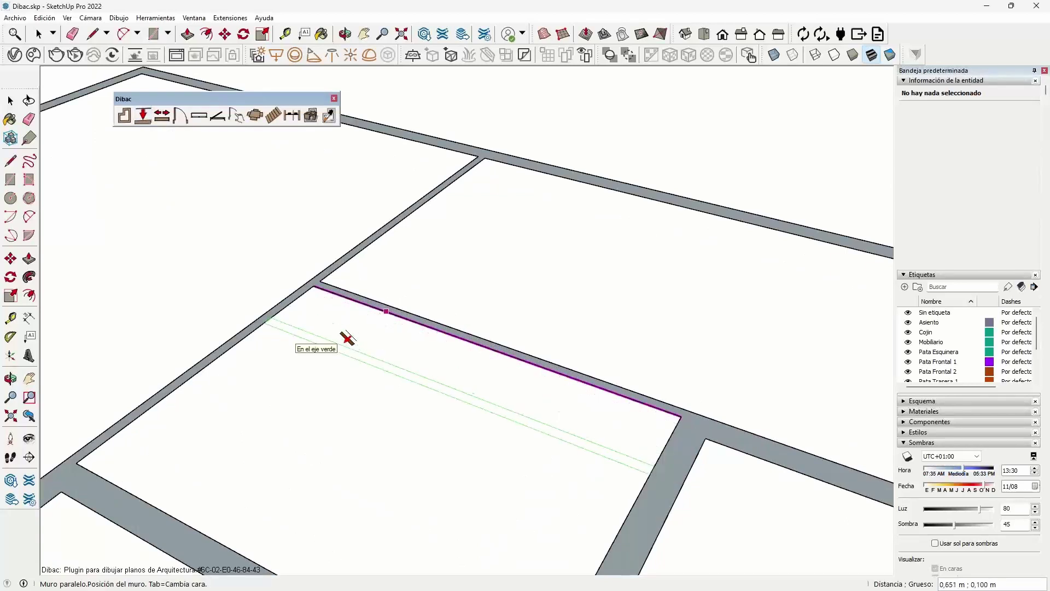
left_click(347, 337)
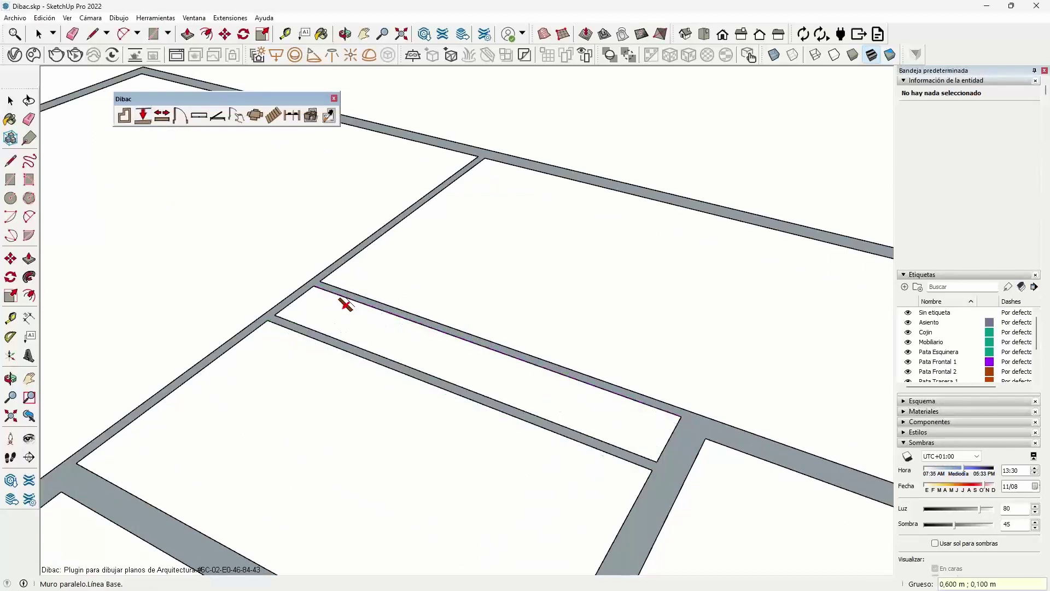
left_click(412, 211)
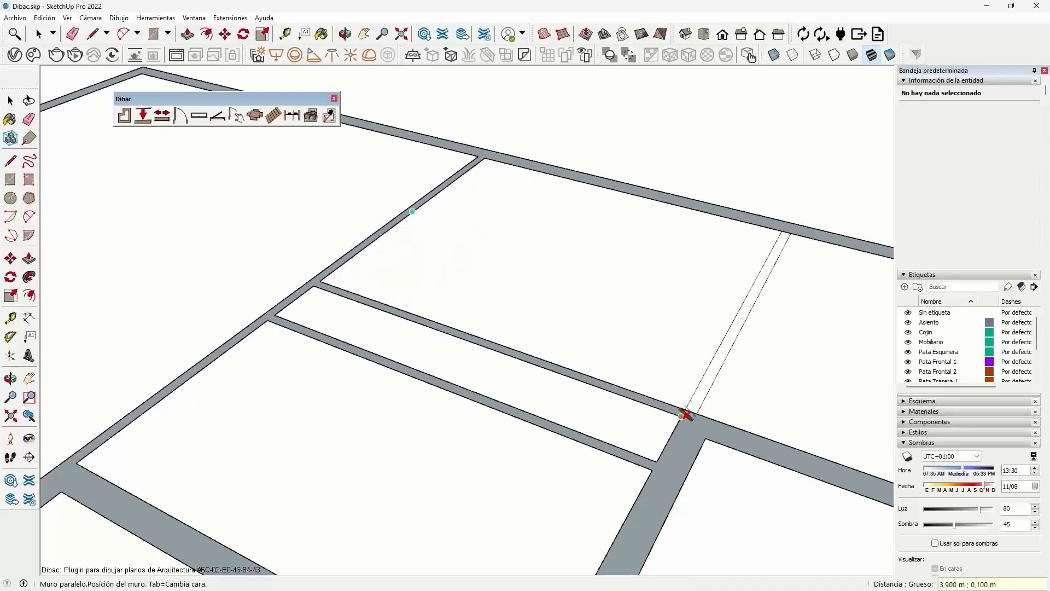
left_click(690, 405)
scroll(437, 267, "down", 3)
scroll(399, 289, "up", 3)
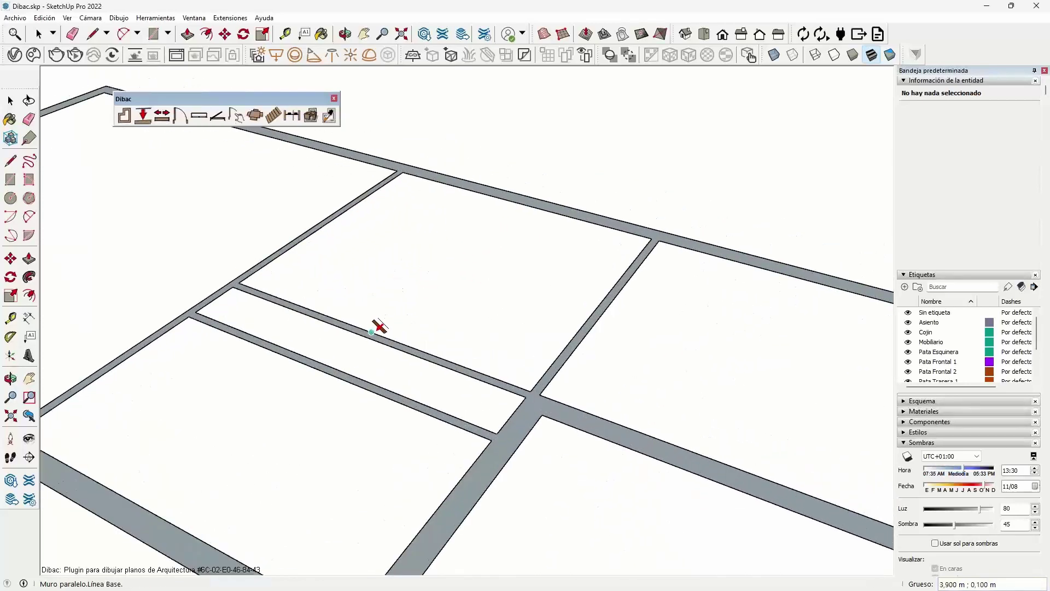
Add parallel walls offset 1 m and 0,6 m from the chosen wall edges.
left_click(333, 317)
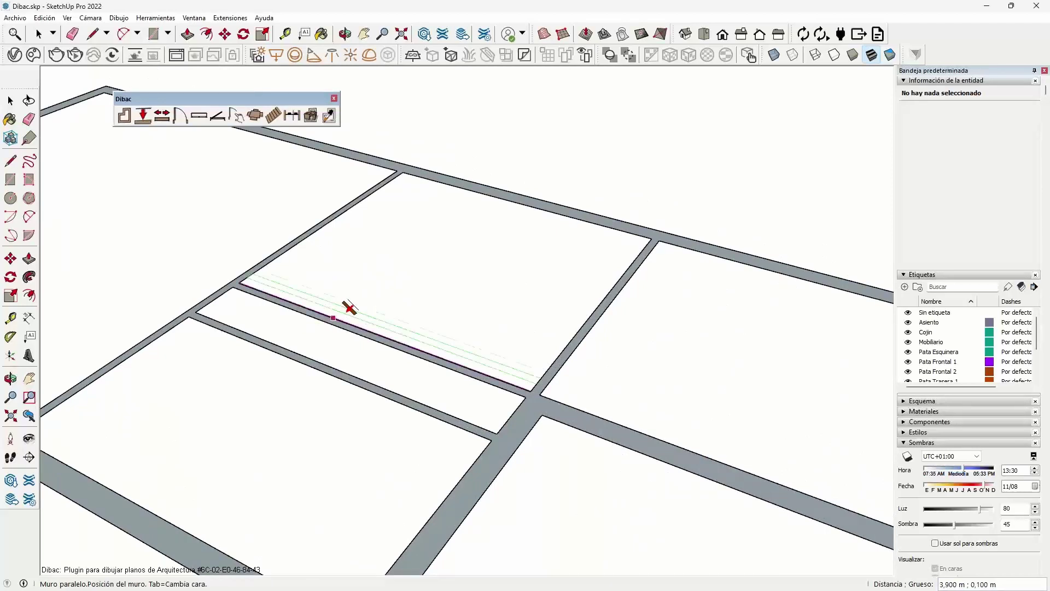
type("1")
key("Return")
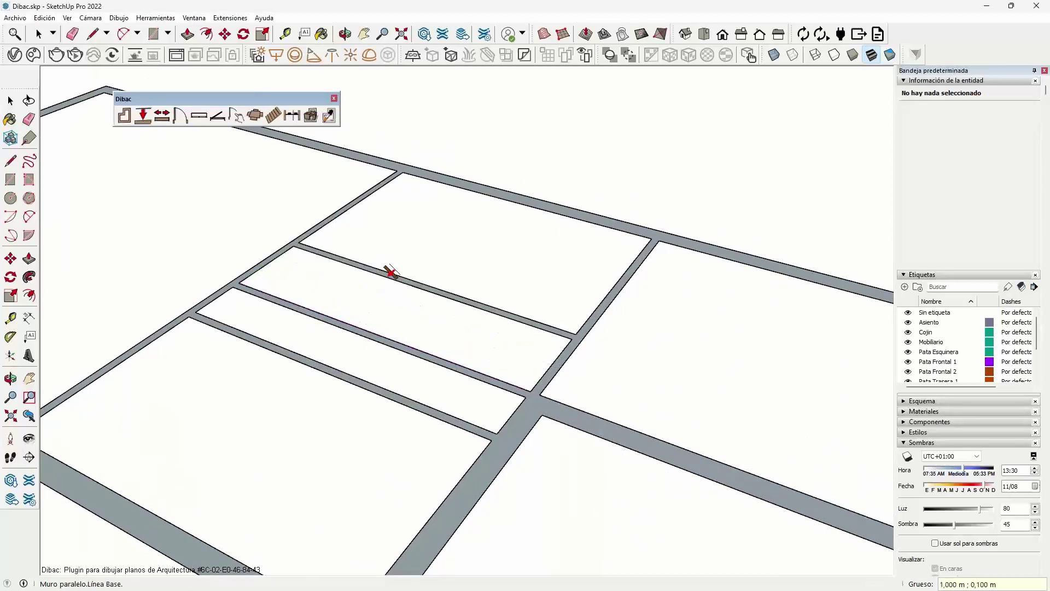
scroll(424, 249, "down", 2)
scroll(527, 298, "up", 2)
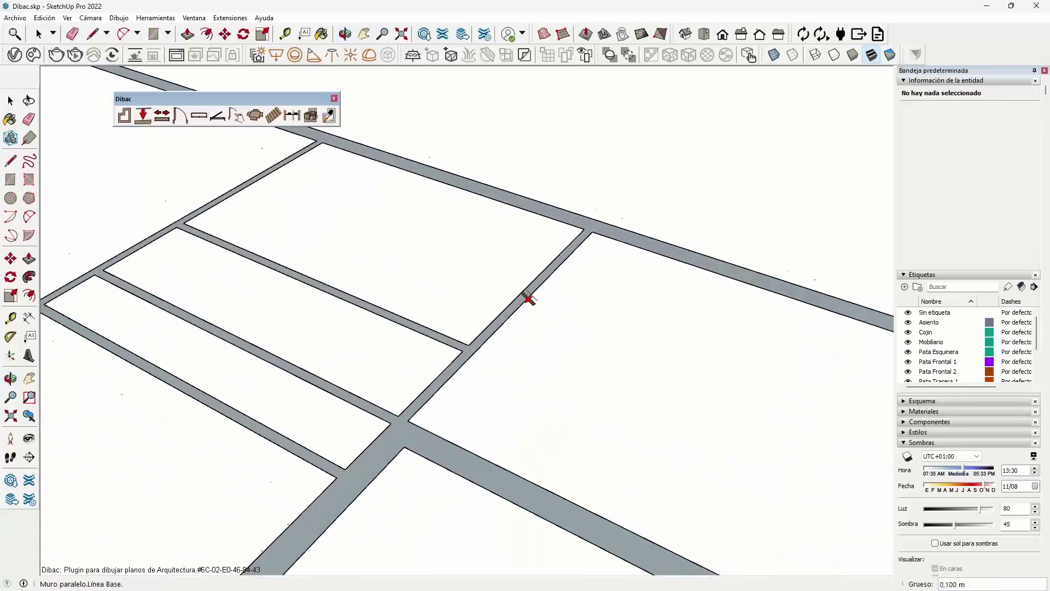
scroll(505, 320, "up", 1)
left_click(499, 325)
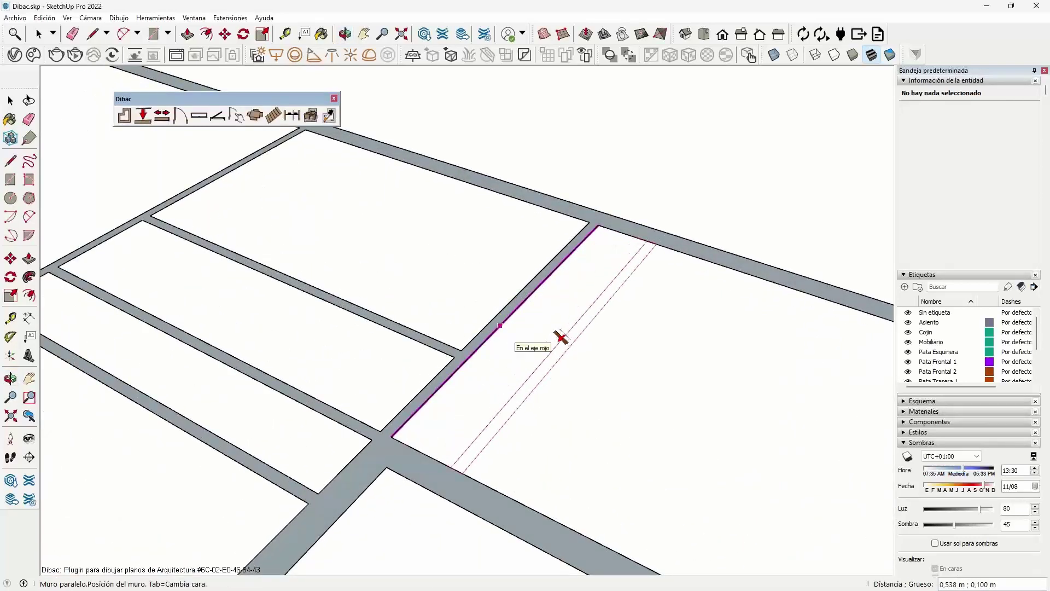
type("0,6")
key("Return")
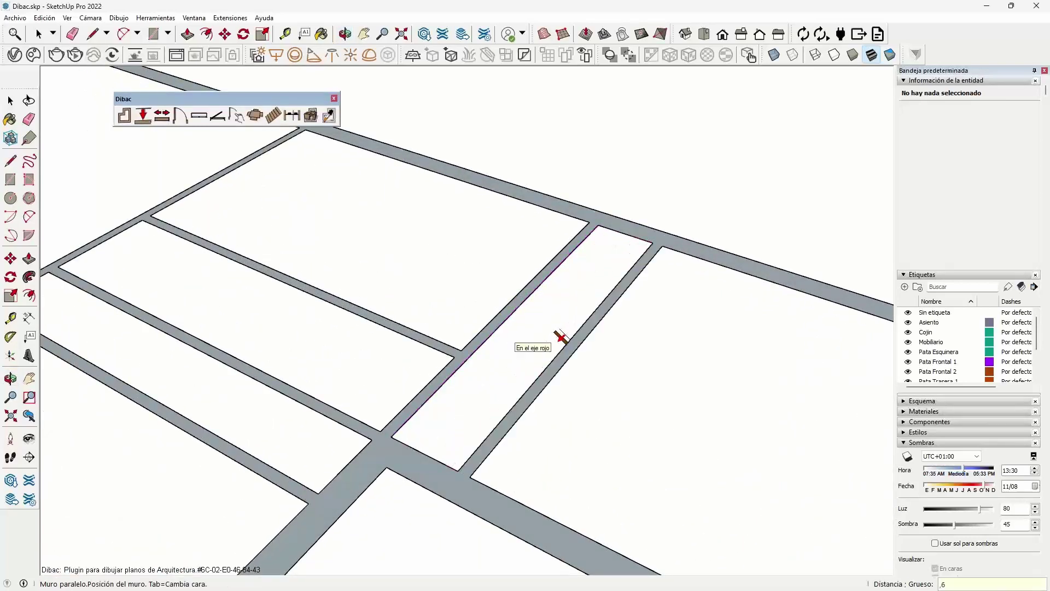
Extend the short wall and the right wall to meet the crossing walls with Prolongar muro.
left_click(161, 120)
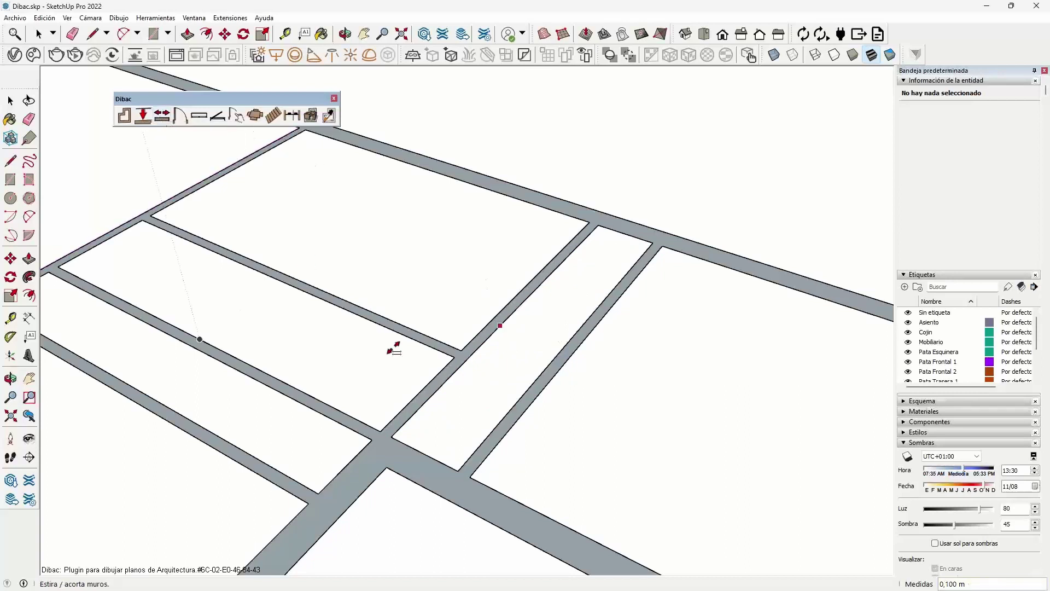
left_click(381, 322)
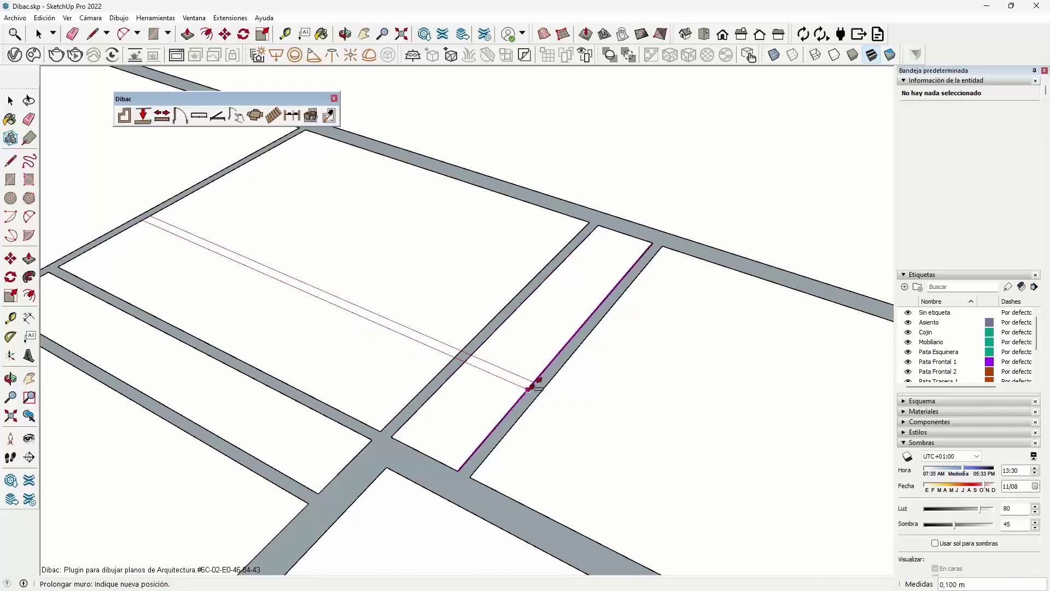
left_click(532, 387)
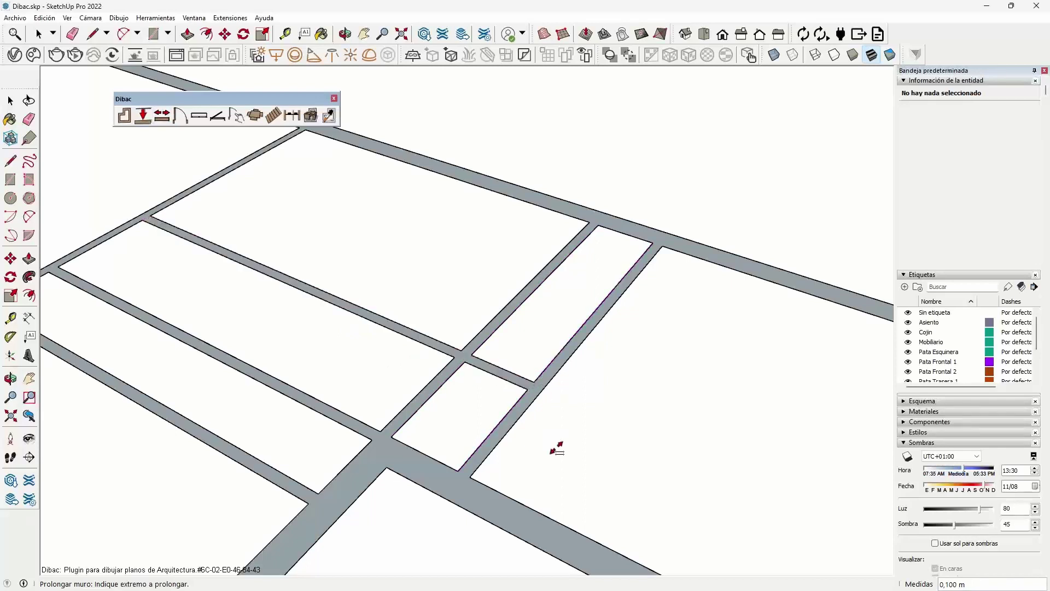
left_click(480, 463)
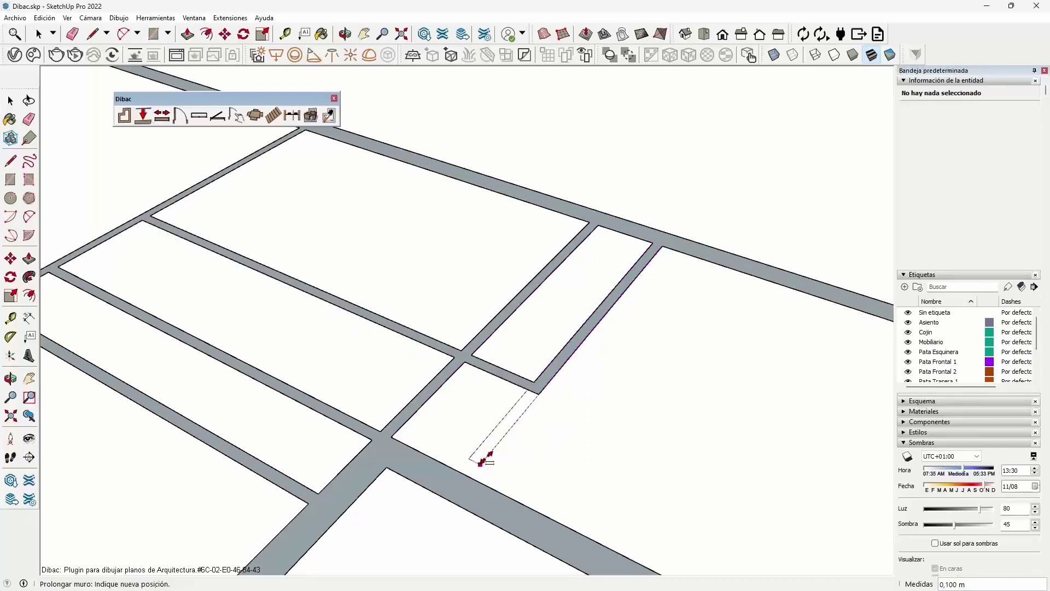
left_click(546, 382)
Bring up the Dibac door settings with 0.820 m and 0.400 m leaves, 2.100 m high.
scroll(551, 288, "down", 2)
scroll(458, 393, "down", 2)
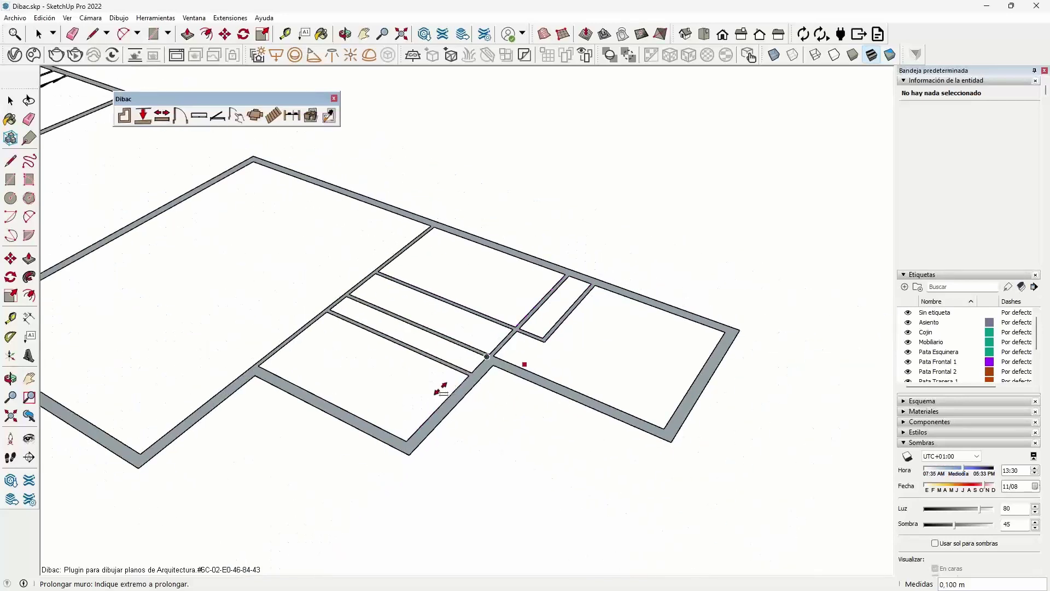
left_click(180, 116)
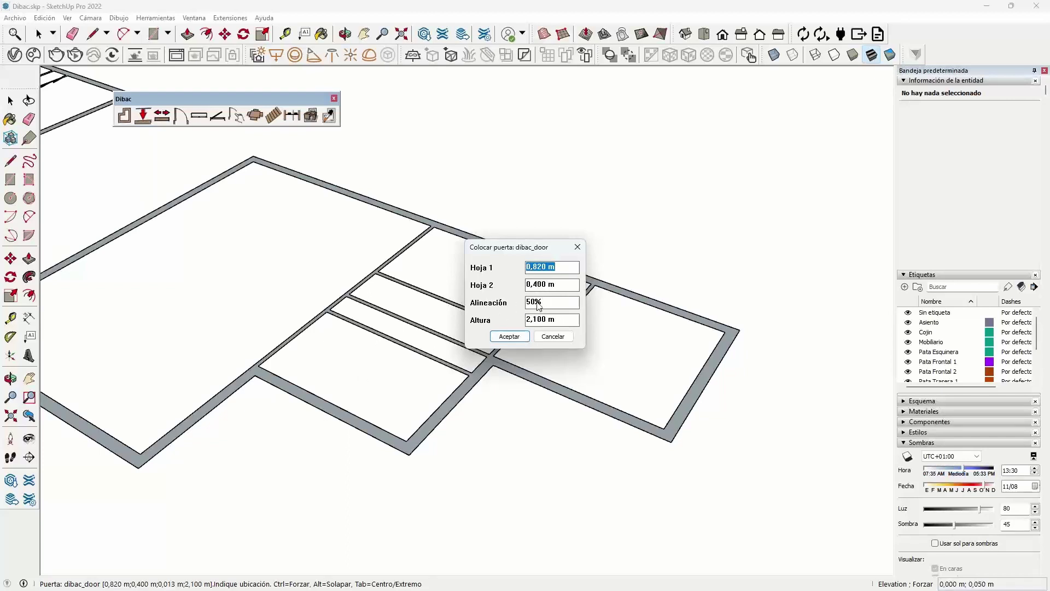
Place a centred double-leaf door (0.820 m + 0.400 m) in the lower-left wall.
left_click(514, 335)
scroll(346, 413, "up", 2)
scroll(346, 412, "up", 3)
scroll(361, 413, "up", 2)
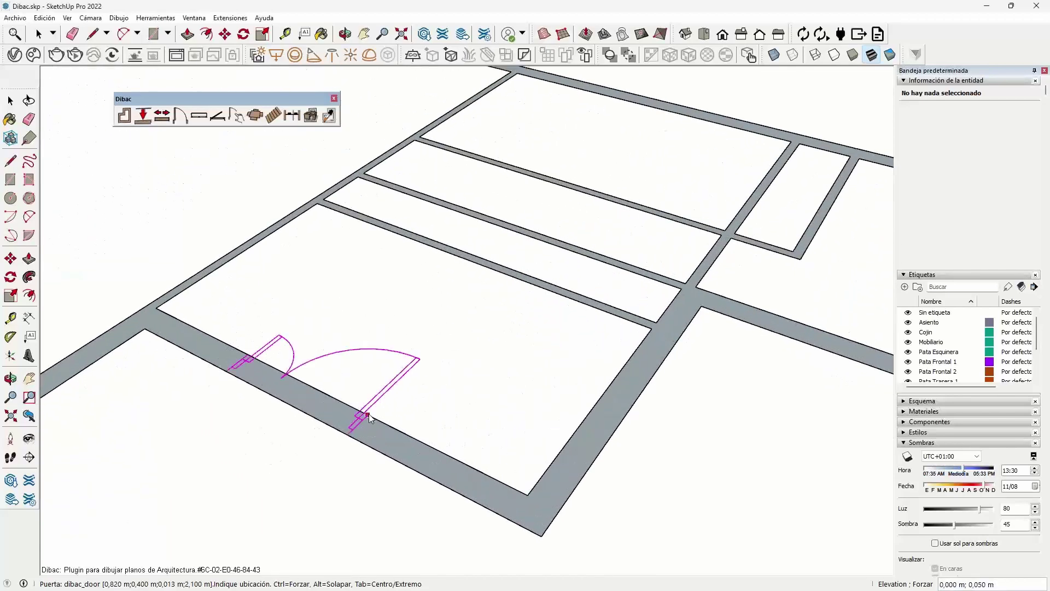
key("Tab")
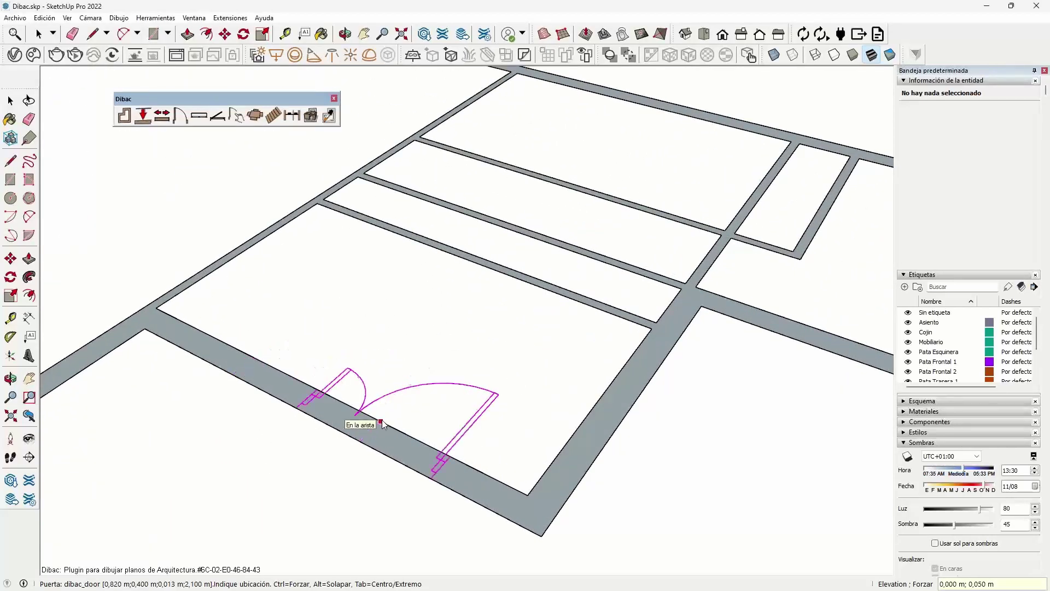
left_click(330, 397)
scroll(344, 402, "down", 2)
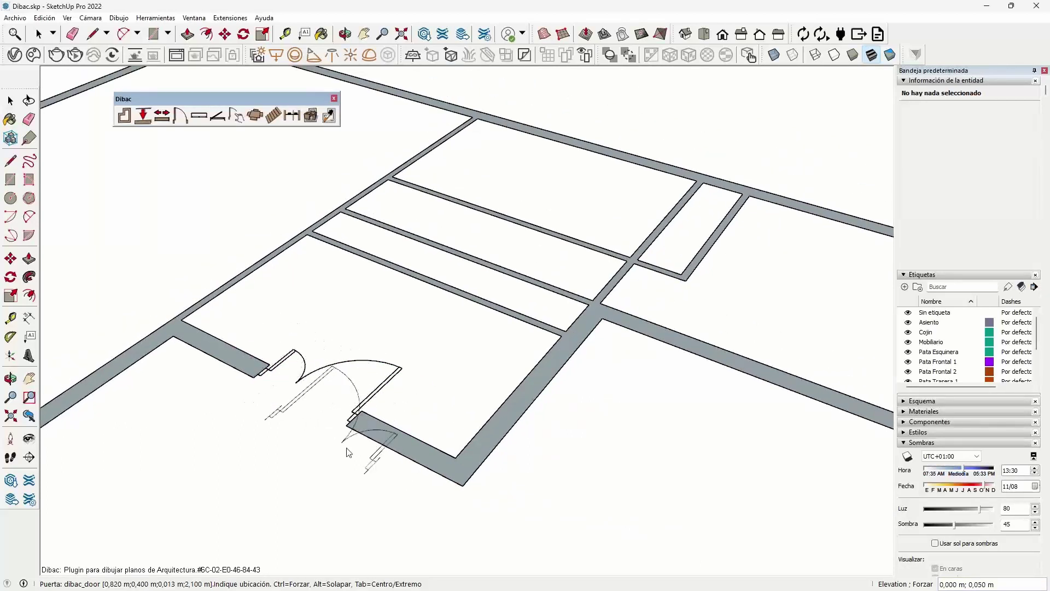
scroll(236, 350, "down", 1)
scroll(236, 349, "down", 1)
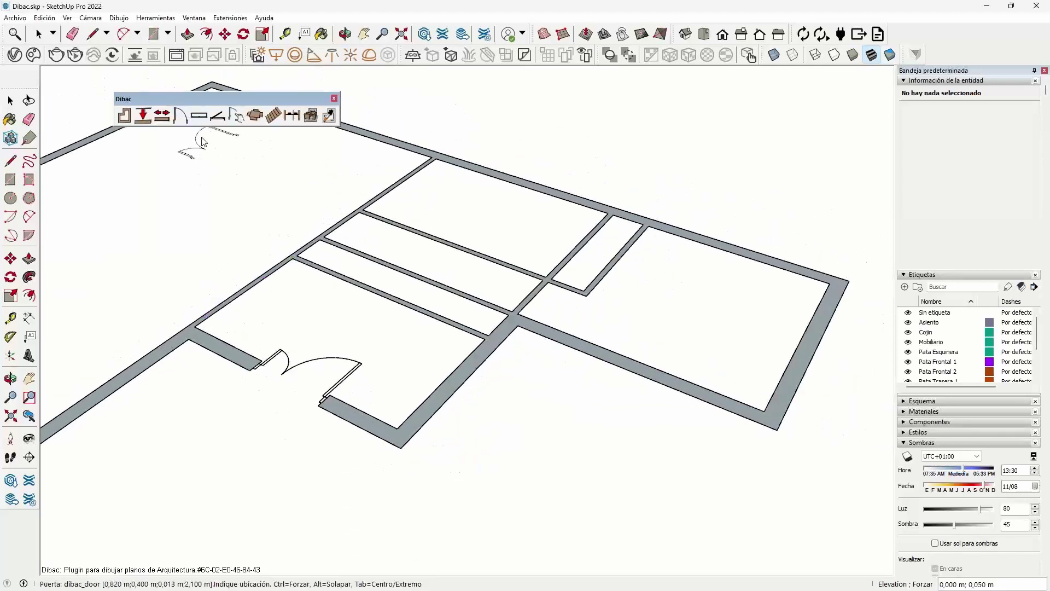
Place a single-leaf 0.820 m door in the wall near the corner.
left_click(180, 116)
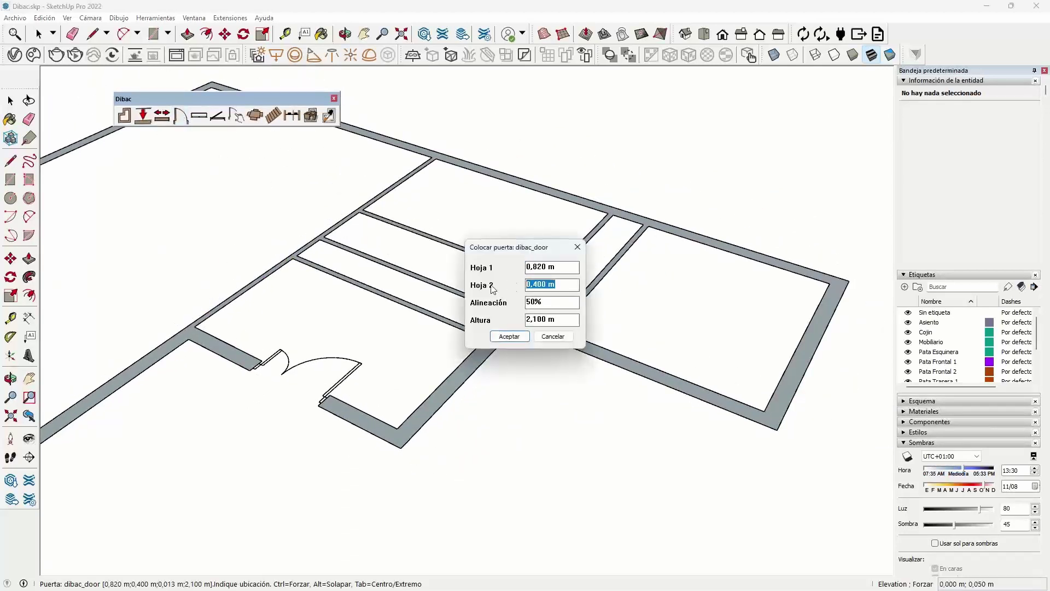
left_click(509, 336)
scroll(442, 362, "up", 1)
scroll(361, 175, "up", 2)
scroll(339, 254, "up", 2)
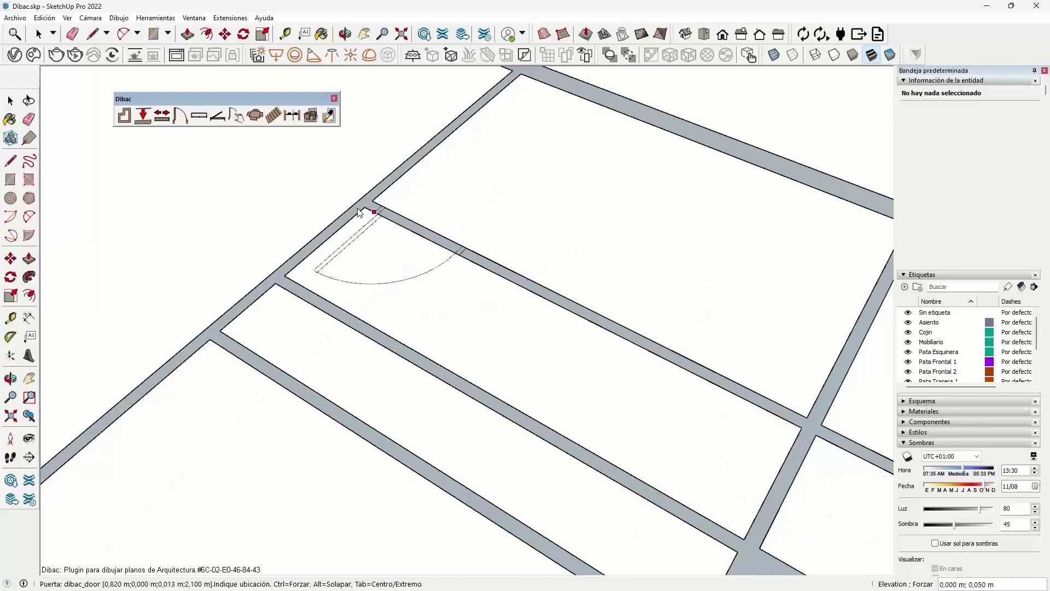
scroll(373, 219, "up", 2)
scroll(373, 219, "up", 2)
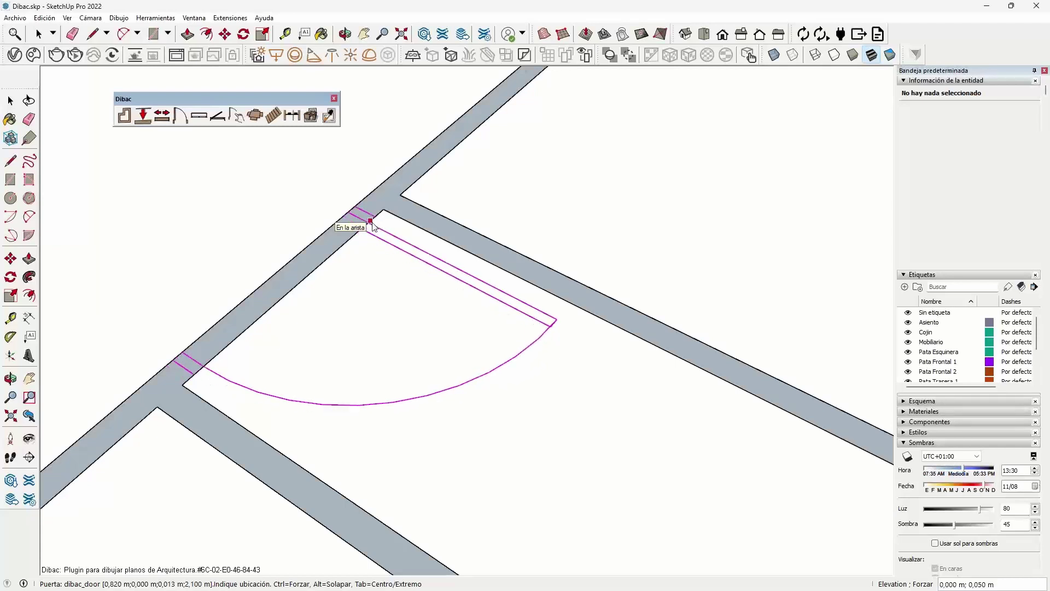
left_click(372, 226)
scroll(254, 143, "up", 2)
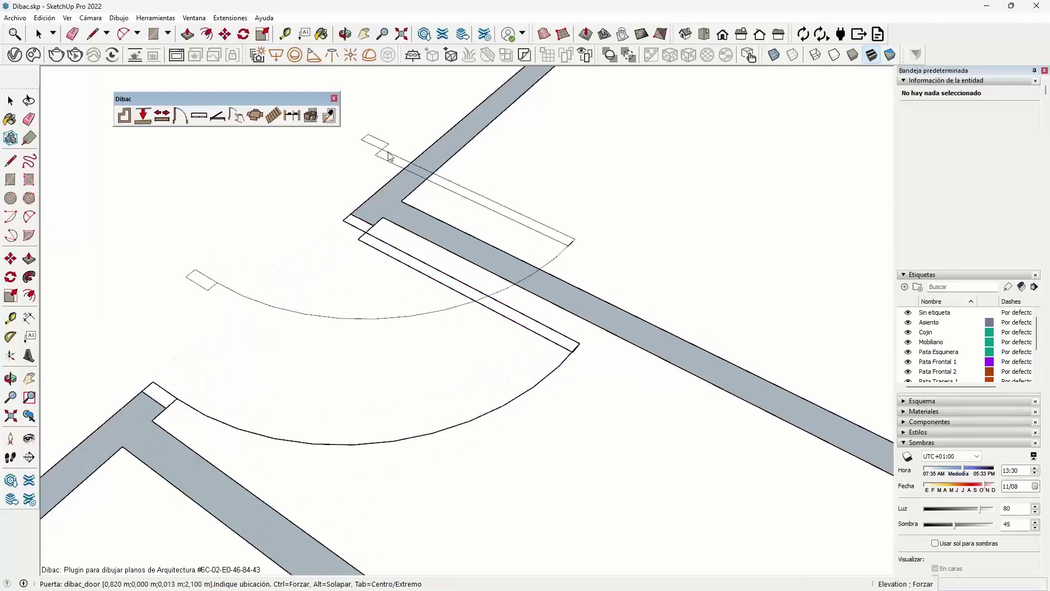
scroll(253, 143, "up", 3)
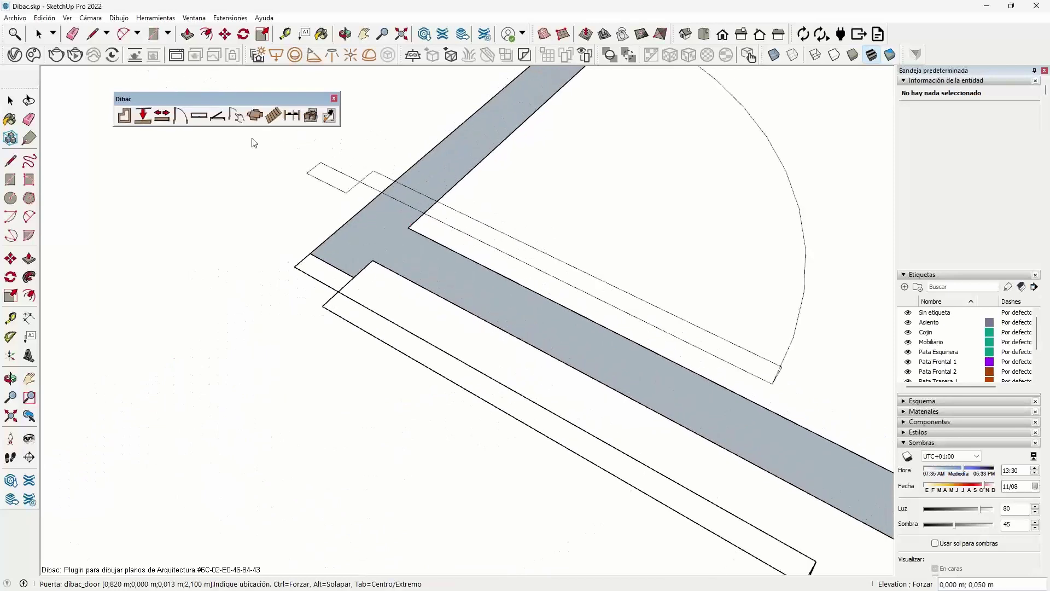
Measure along the wall with Tape Measure and bring up settings for another door.
left_click(12, 317)
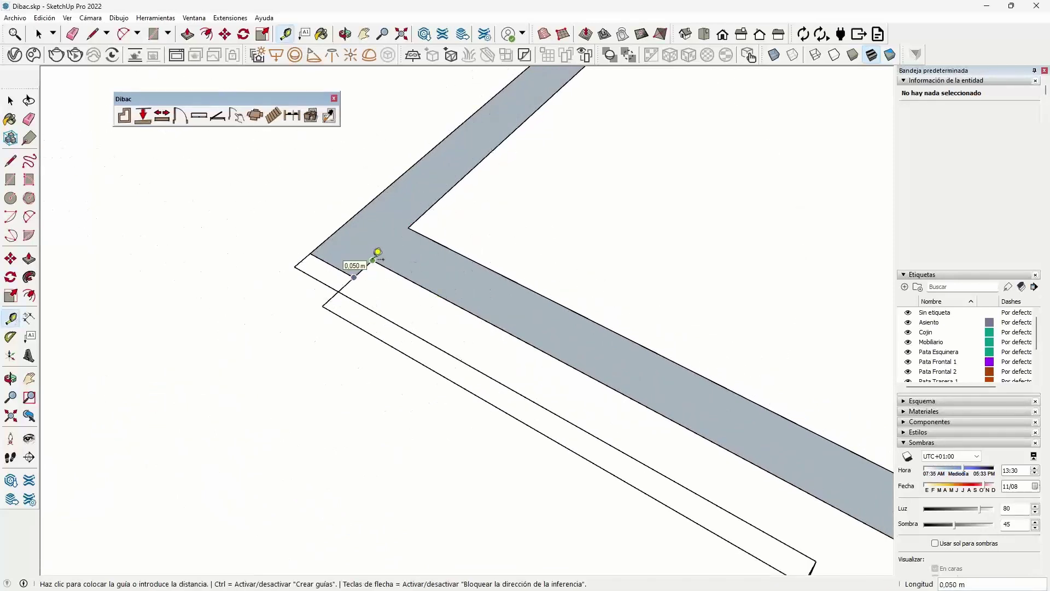
scroll(326, 171, "down", 1)
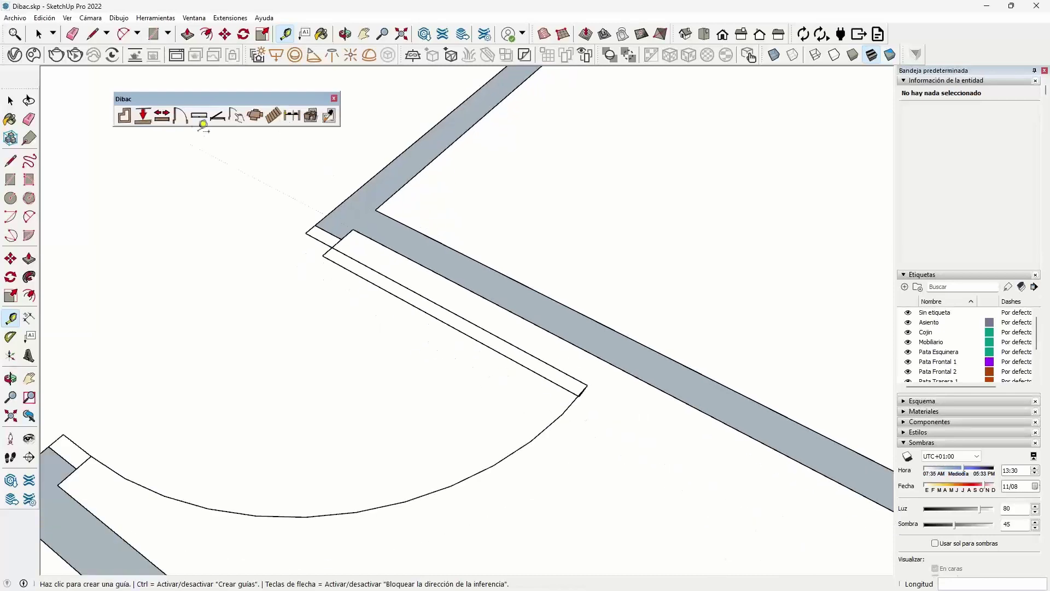
left_click(181, 116)
Keep the 0.820 m single-leaf door size and place a door at the interior wall junction.
left_click(507, 335)
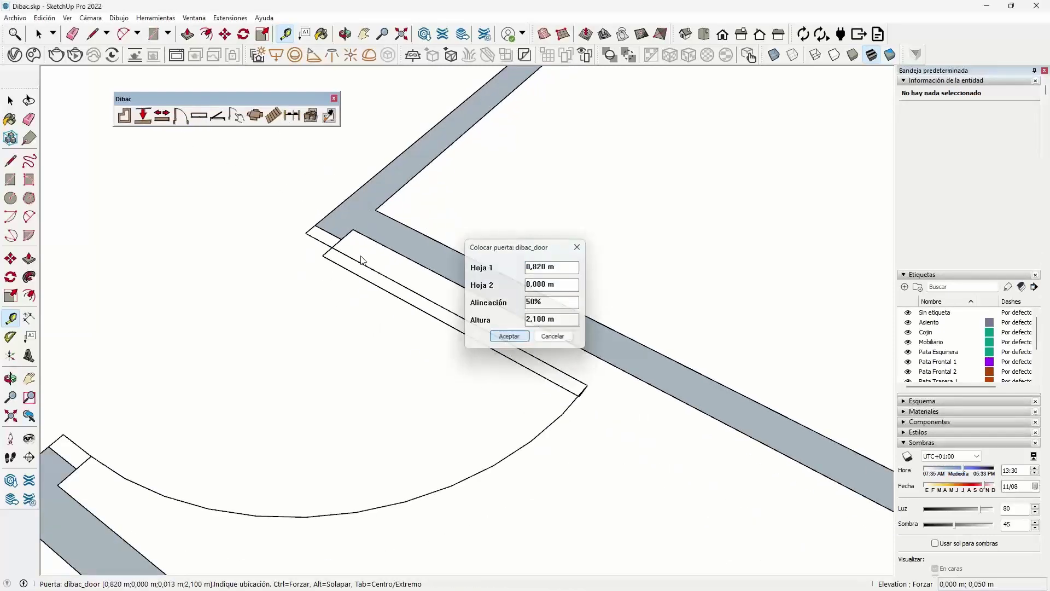
scroll(347, 175, "down", 4)
left_click(568, 298)
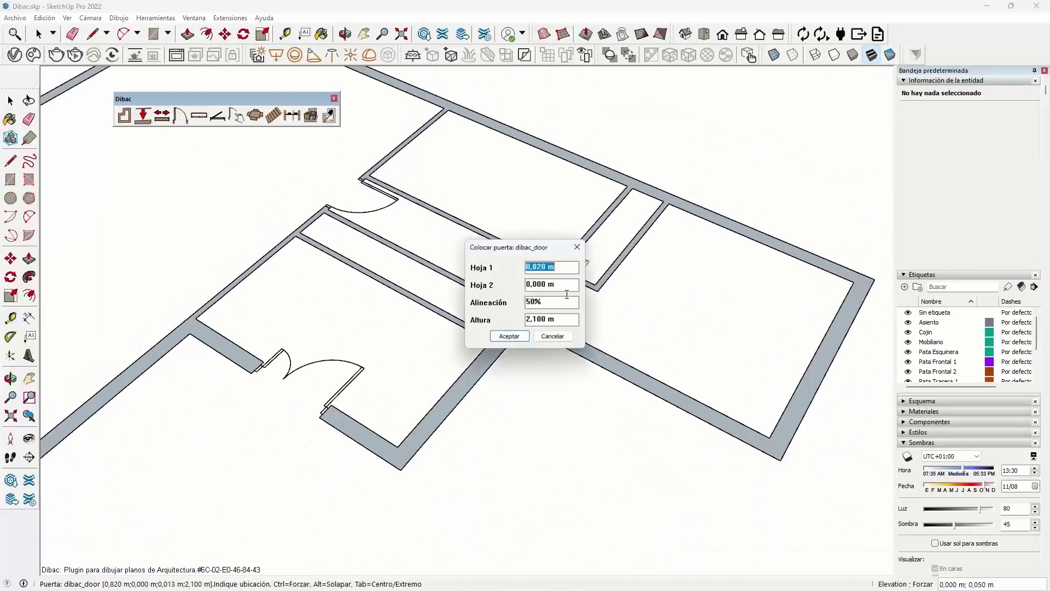
key("Return")
scroll(568, 291, "up", 1)
scroll(567, 291, "up", 2)
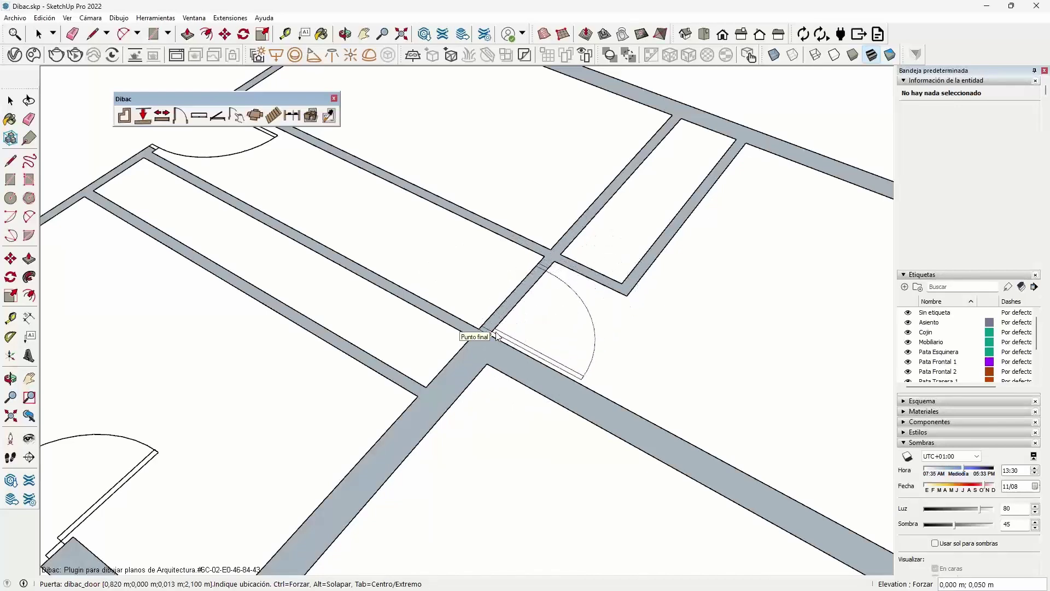
middle_click_drag(497, 333, 721, 389)
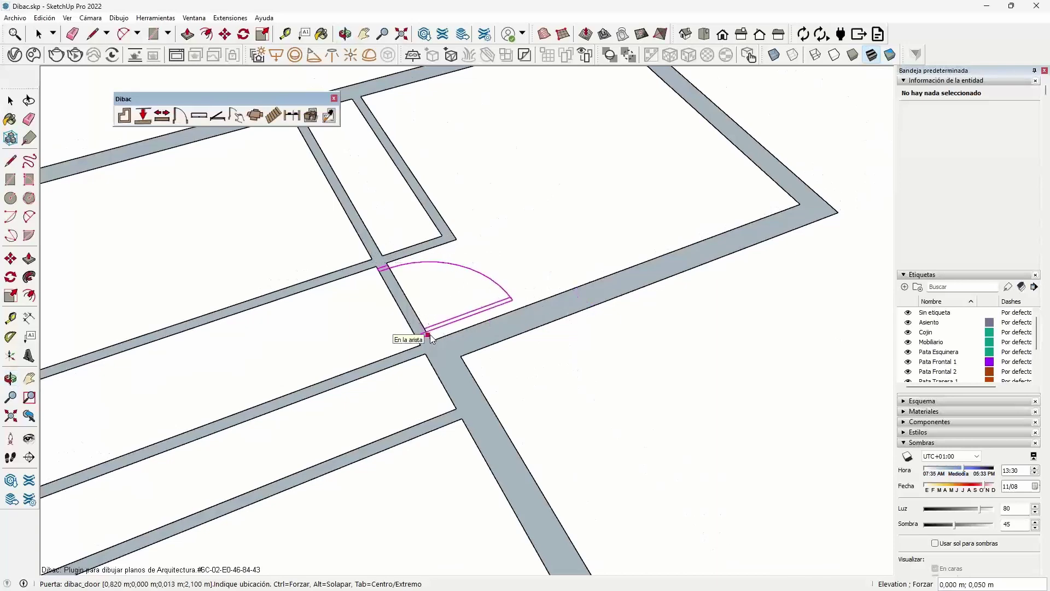
left_click(430, 333)
Orbit and zoom to reframe the whole floor plan.
mouse_move(569, 191)
middle_mouse_down()
mouse_move(481, 281)
mouse_move(197, 304)
middle_mouse_up()
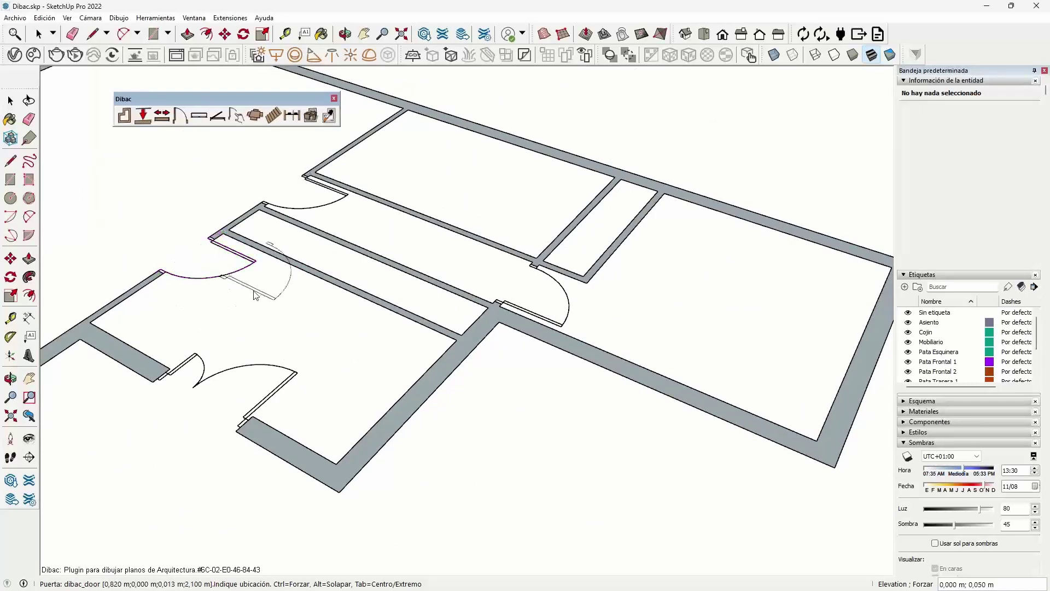
mouse_move(255, 295)
middle_mouse_down()
mouse_move(429, 244)
mouse_move(534, 344)
mouse_move(613, 356)
middle_mouse_up()
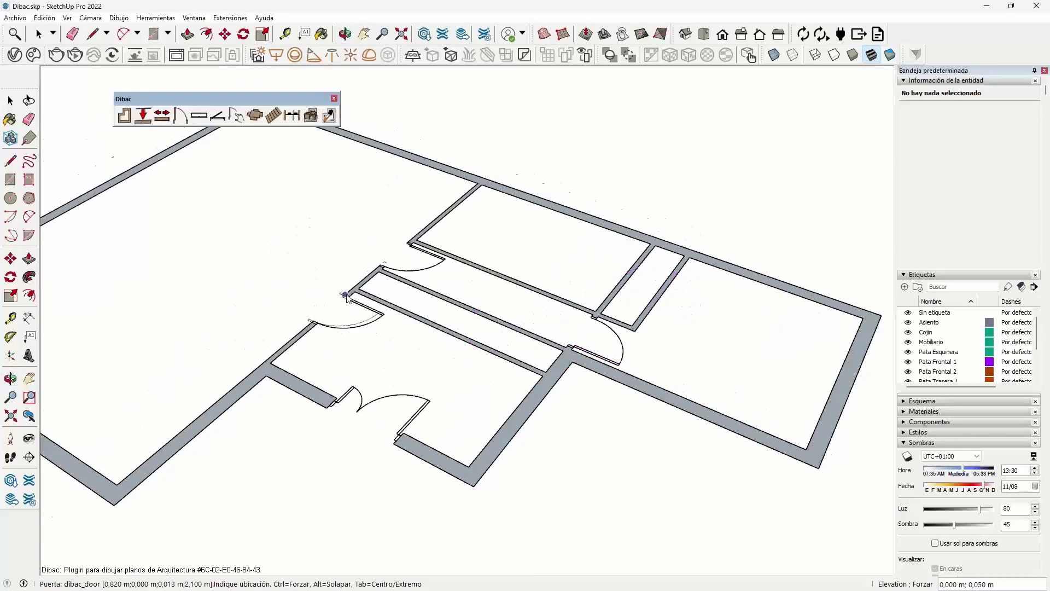
scroll(346, 295, "up", 3)
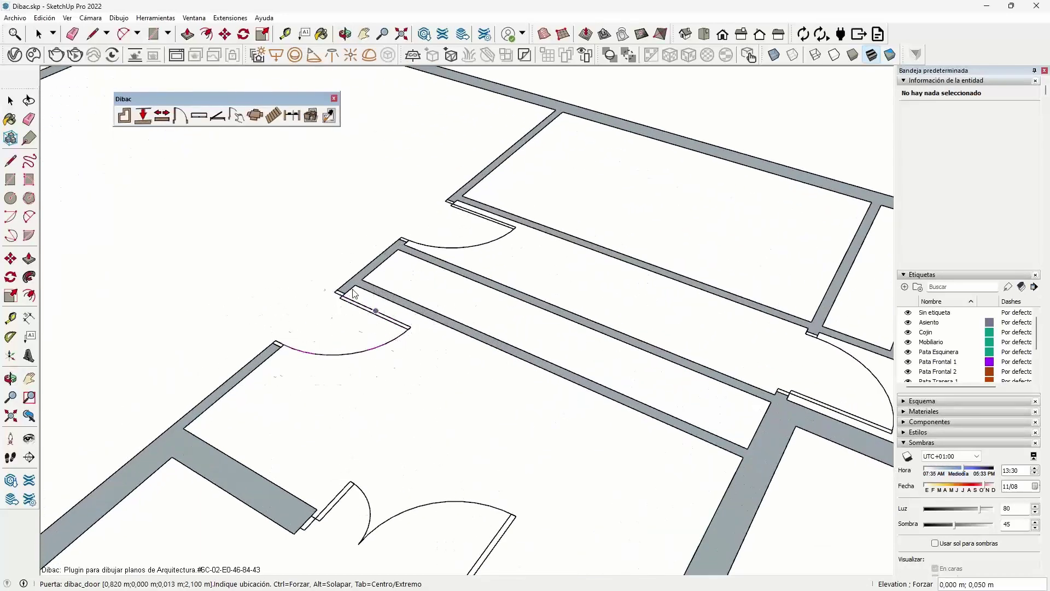
scroll(353, 295, "down", 1)
scroll(382, 303, "down", 1)
scroll(415, 312, "down", 1)
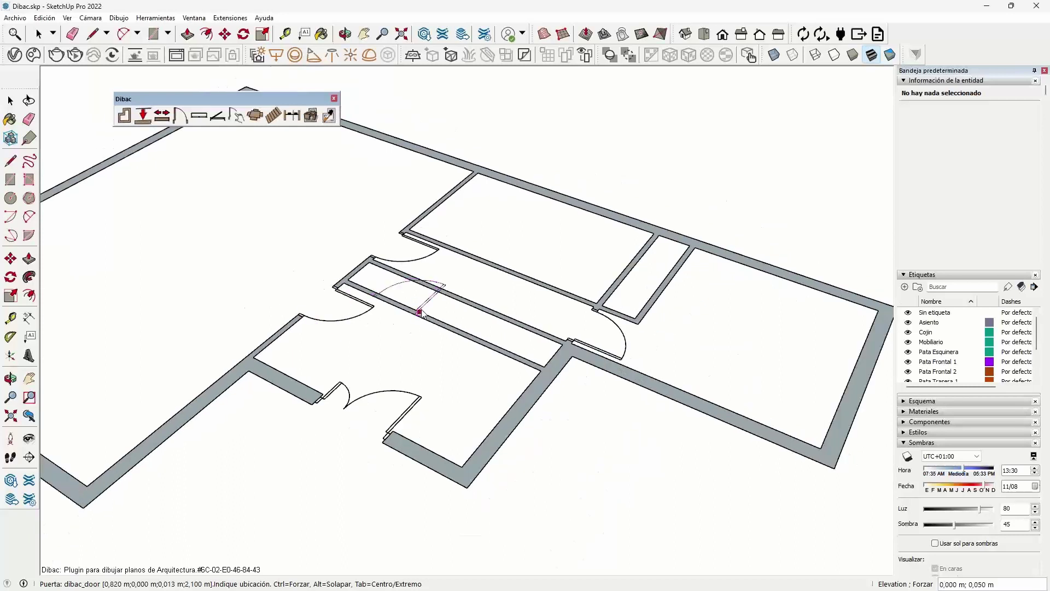
Place a 0.450 m by 2.400 m built-in wardrobe along the corridor wall.
left_click(218, 120)
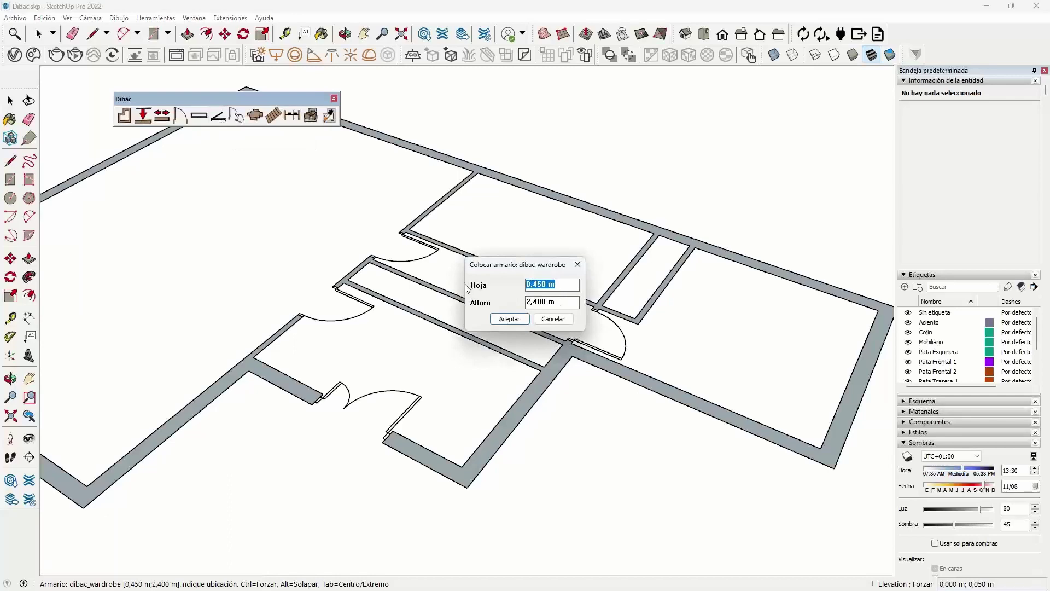
left_click(513, 321)
scroll(425, 280, "up", 3)
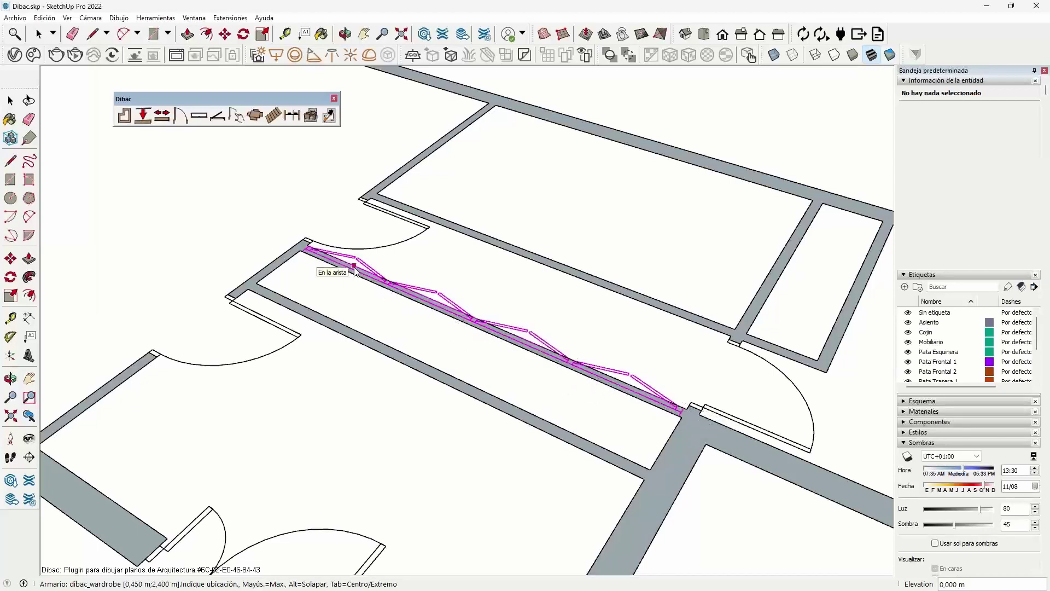
left_click(355, 268)
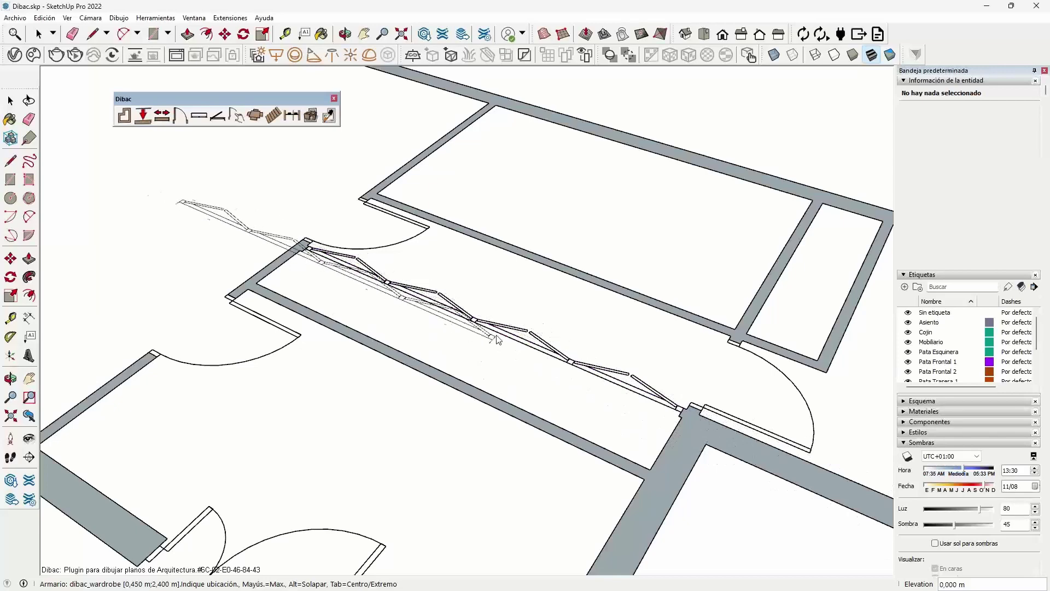
scroll(70, 276, "down", 2)
scroll(536, 279, "up", 3)
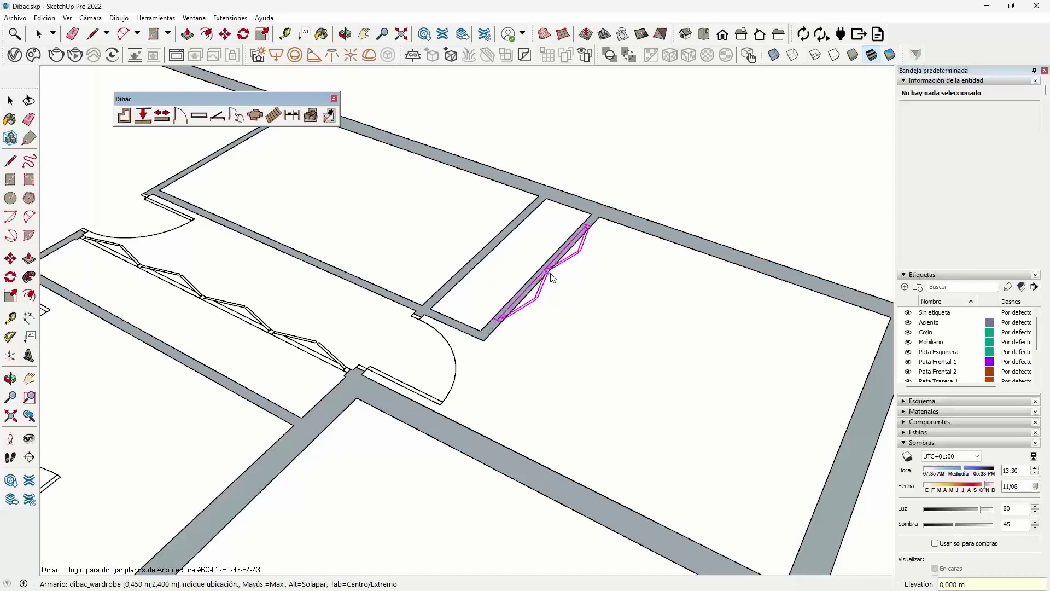
Place a second wardrobe in the small right-hand room and orbit to check both.
left_click(551, 278)
scroll(575, 421, "down", 2)
scroll(633, 351, "down", 1)
middle_click_drag(422, 346, 532, 354)
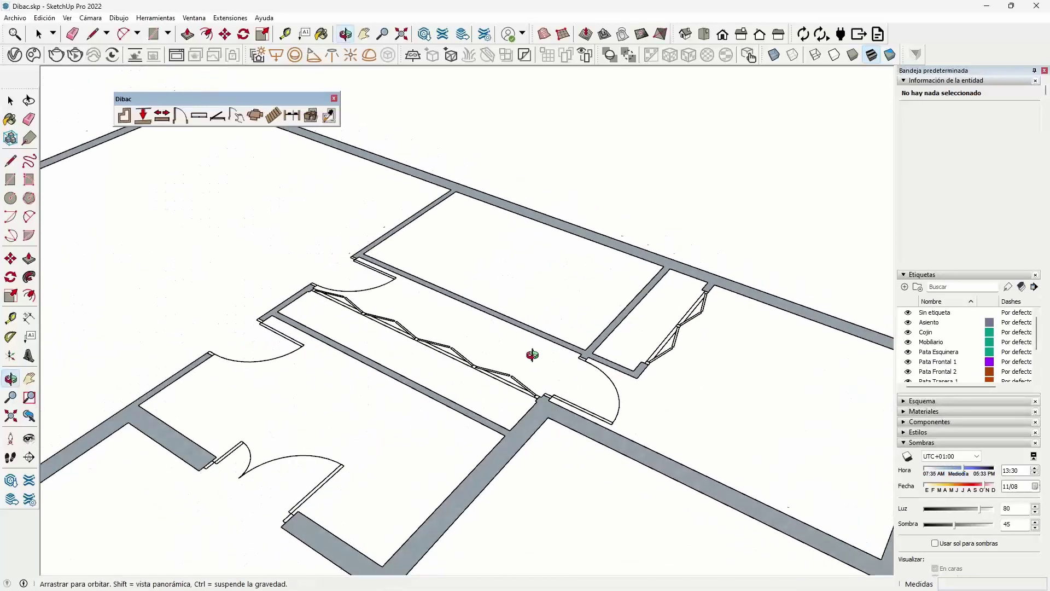
scroll(532, 355, "down", 3)
middle_click_drag(375, 328, 424, 310)
scroll(486, 196, "down", 1)
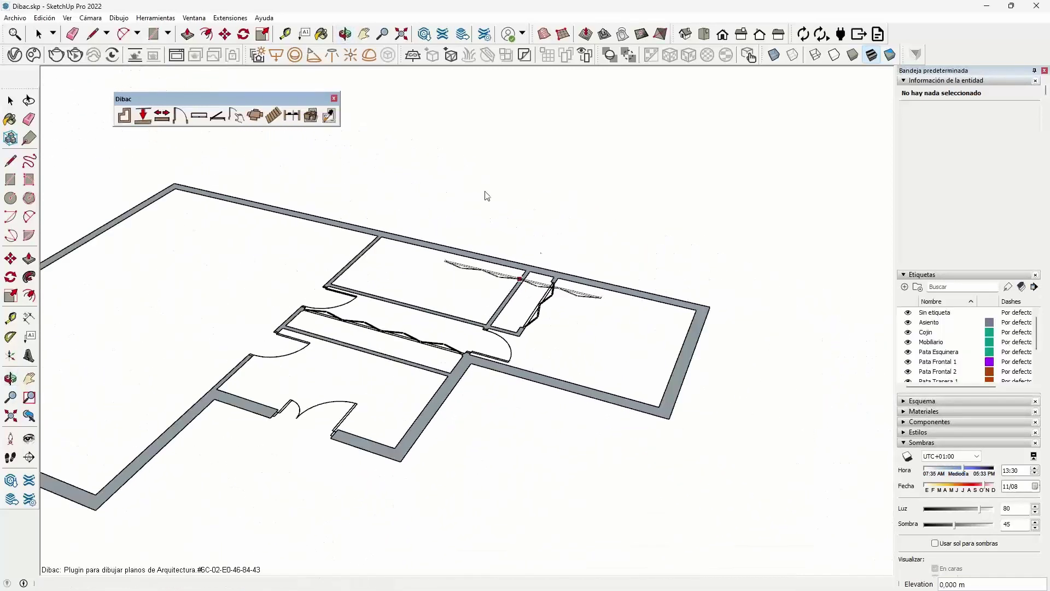
Place a 3.000 m window in the lower exterior wall.
left_click(195, 115)
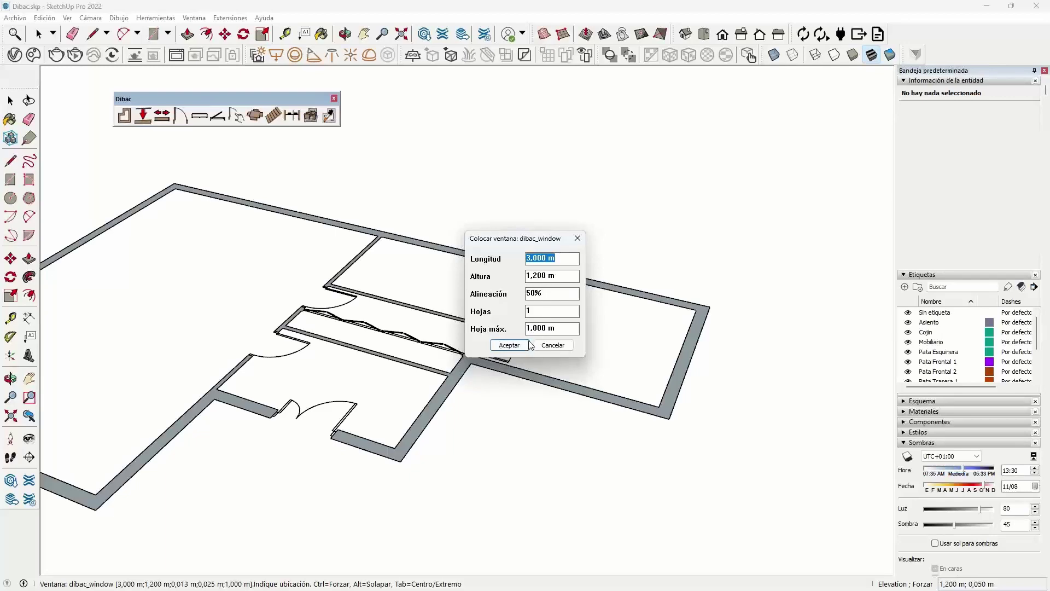
left_click(509, 345)
scroll(525, 349, "down", 3)
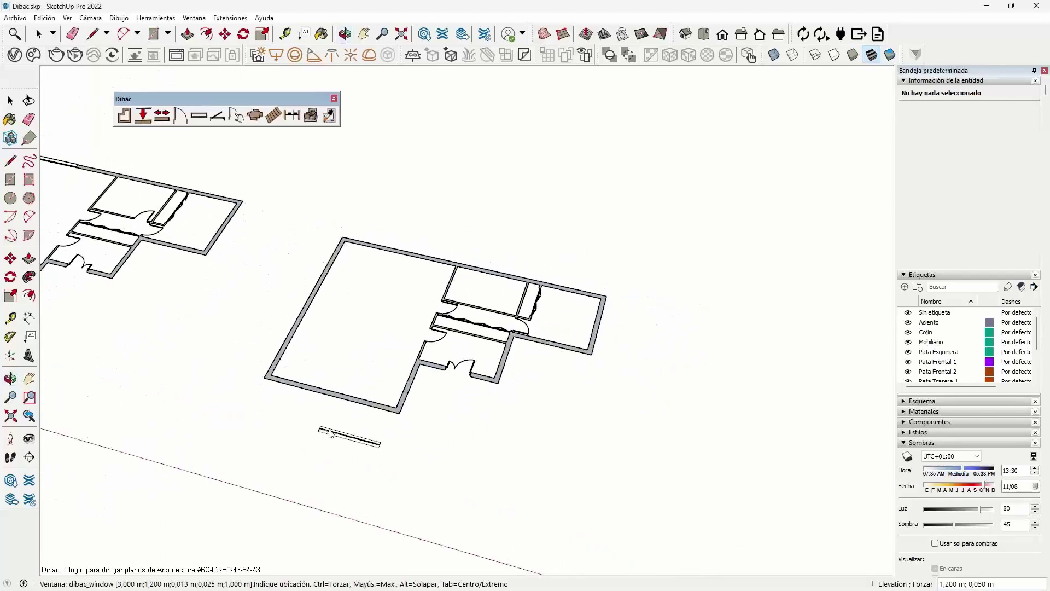
scroll(334, 405, "up", 4)
scroll(355, 412, "up", 1)
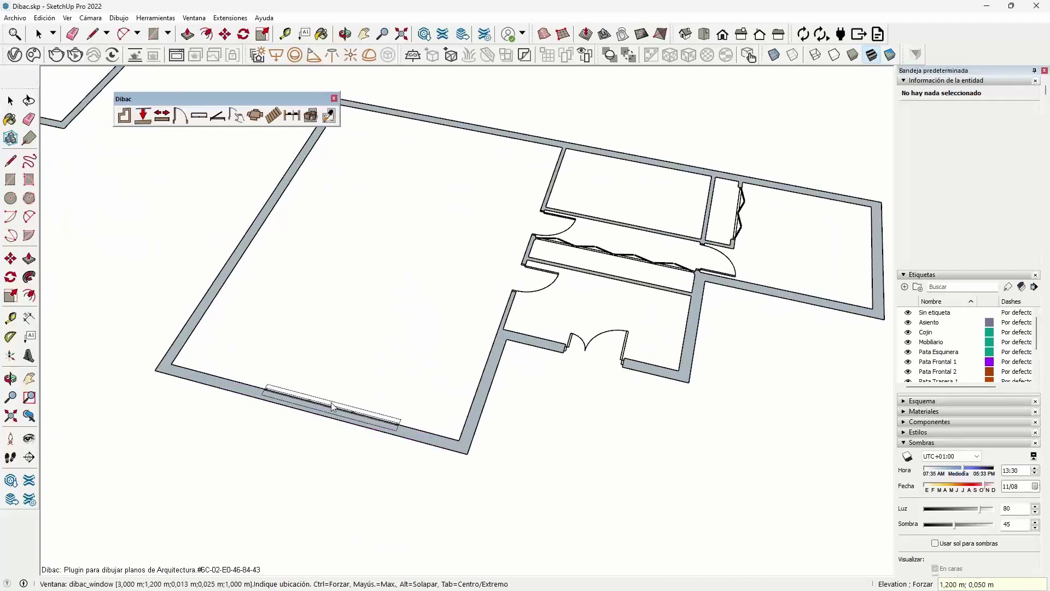
left_click(307, 408)
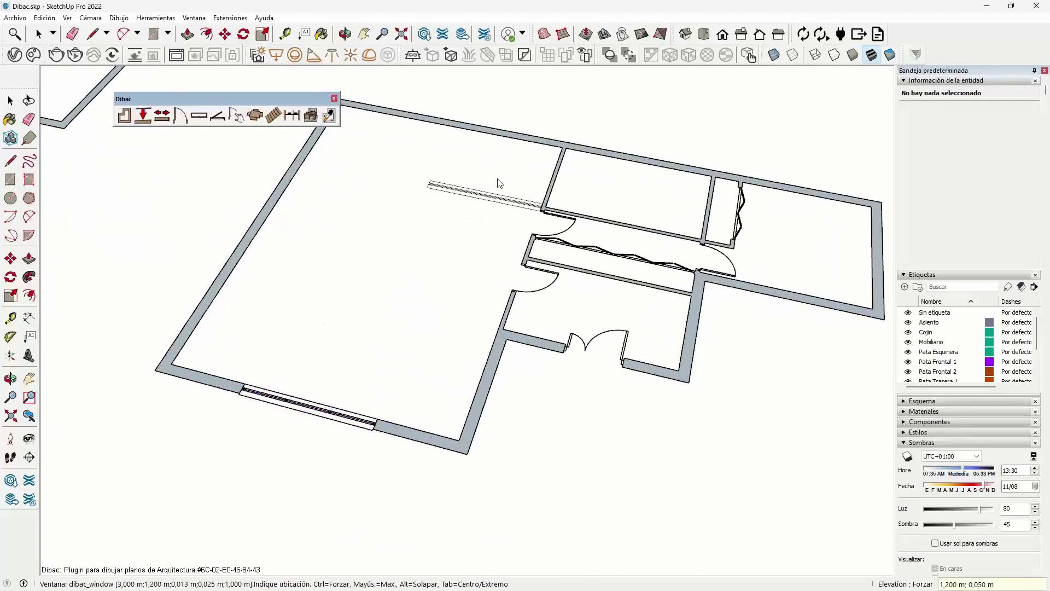
Place a second 3.000 m window in the lower-left wall and orbit to inspect both.
mouse_move(498, 181)
middle_mouse_down()
mouse_move(578, 371)
mouse_move(605, 492)
mouse_move(413, 529)
middle_mouse_up()
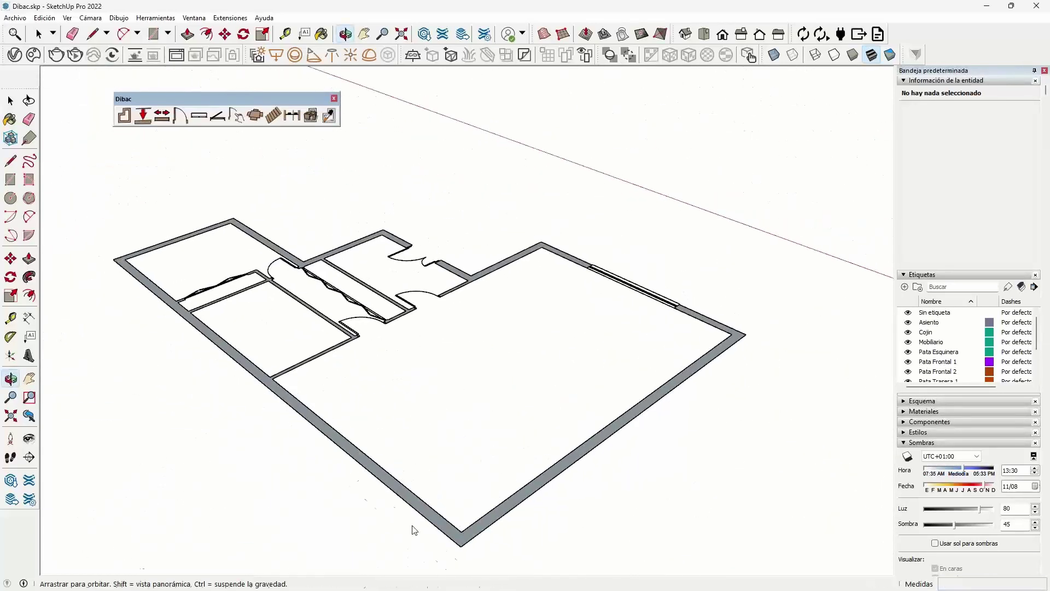
left_click(355, 465)
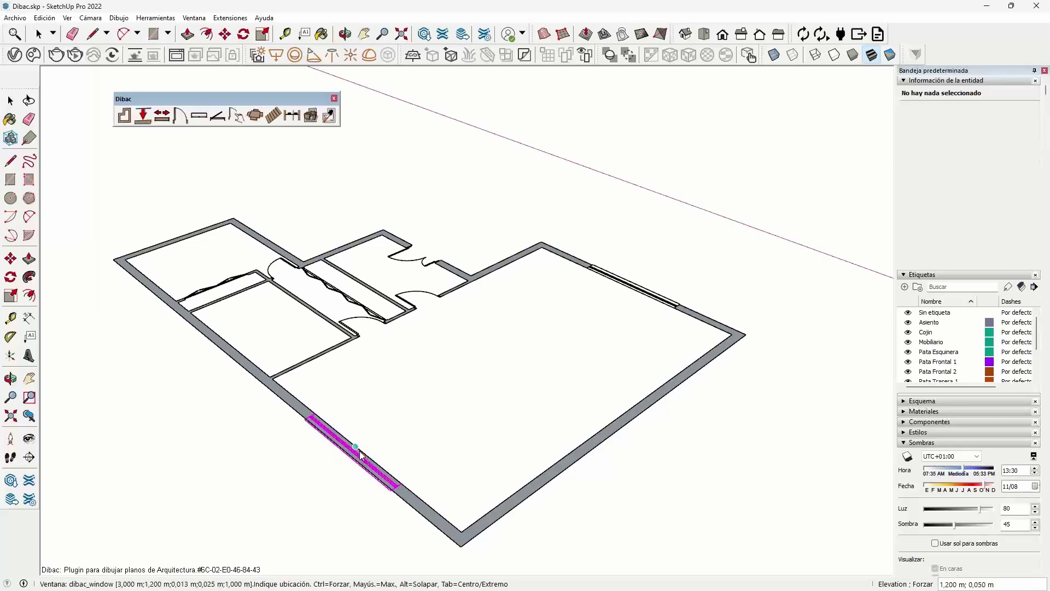
mouse_move(370, 391)
middle_mouse_down()
mouse_move(667, 429)
mouse_move(215, 433)
mouse_move(712, 459)
mouse_move(467, 462)
mouse_move(469, 425)
mouse_move(372, 286)
mouse_move(433, 349)
mouse_move(383, 237)
middle_mouse_up()
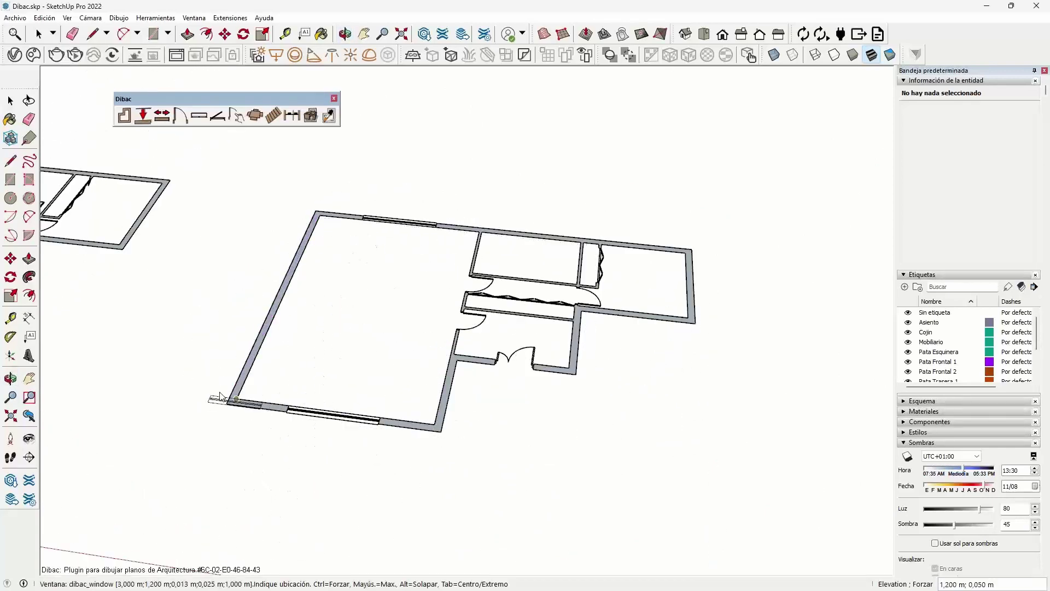
middle_click_drag(659, 569, 471, 506)
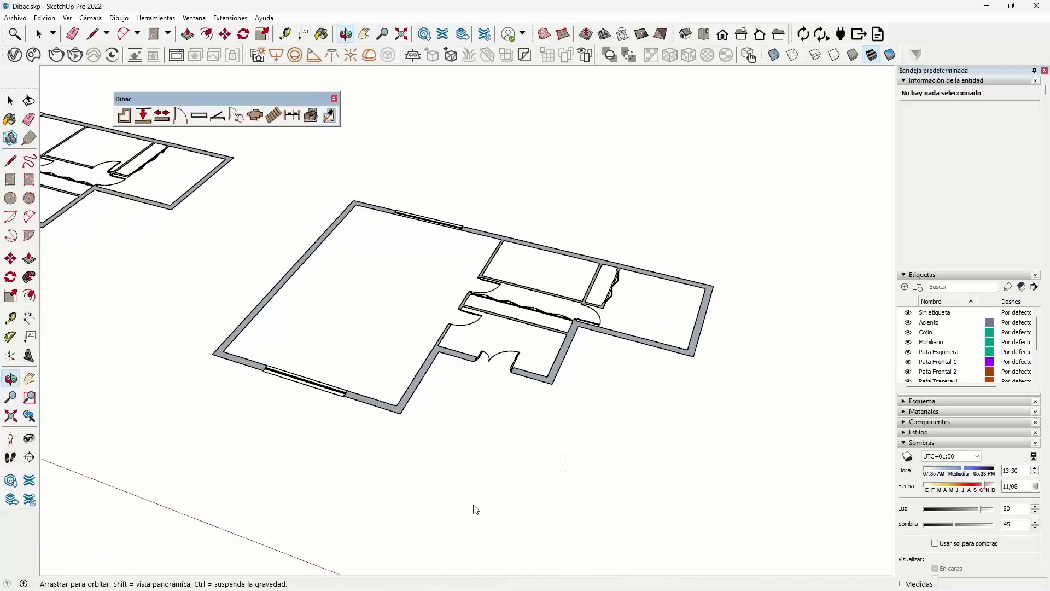
middle_click_drag(593, 356, 575, 386)
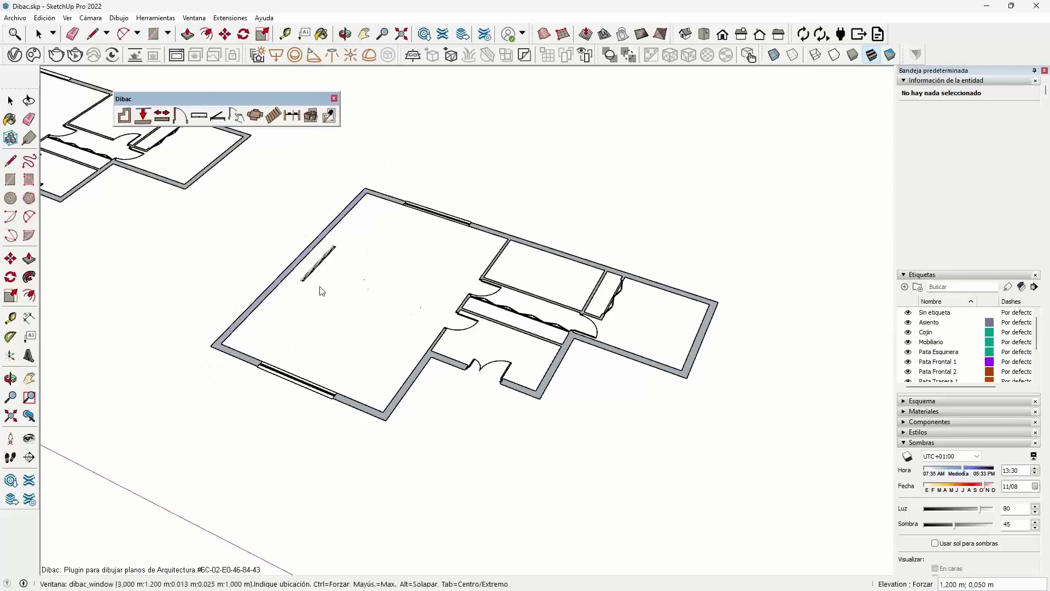
Insert the dibac_table.skp table-and-chairs component into the large room.
left_click(255, 116)
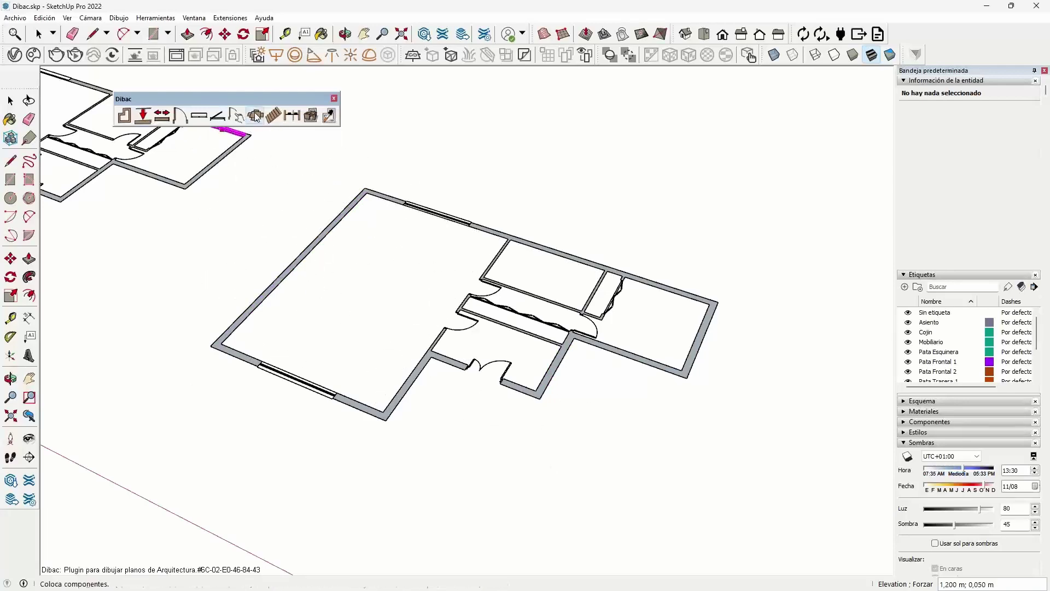
left_click(146, 199)
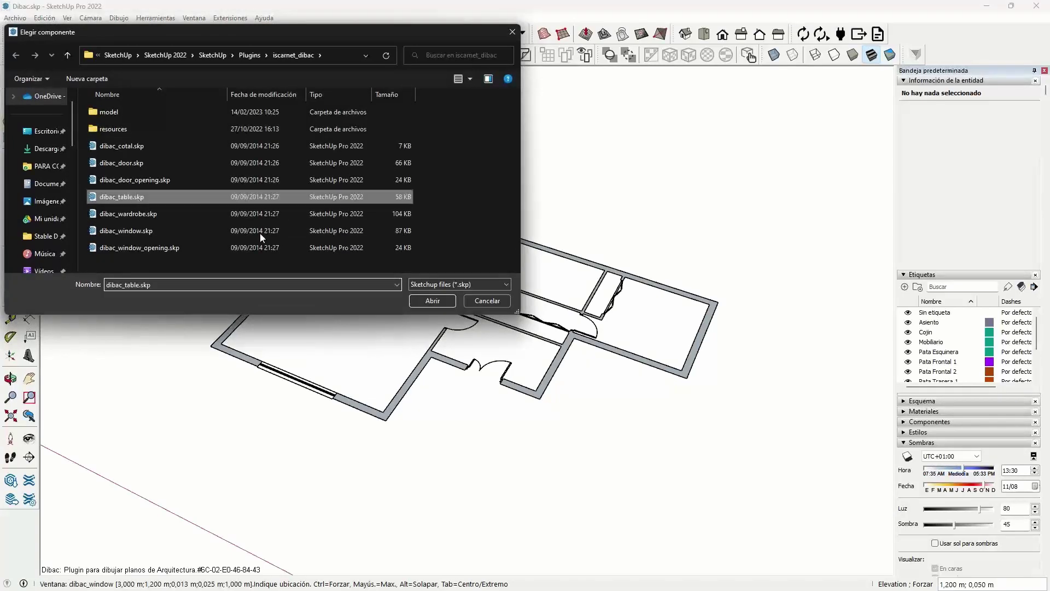
left_click(443, 300)
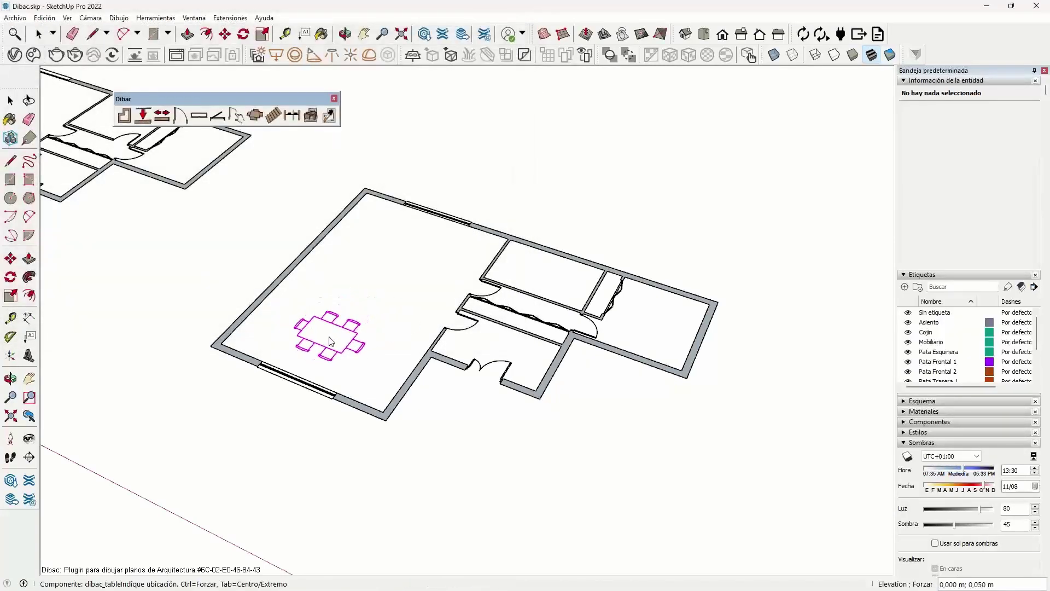
left_click(331, 337)
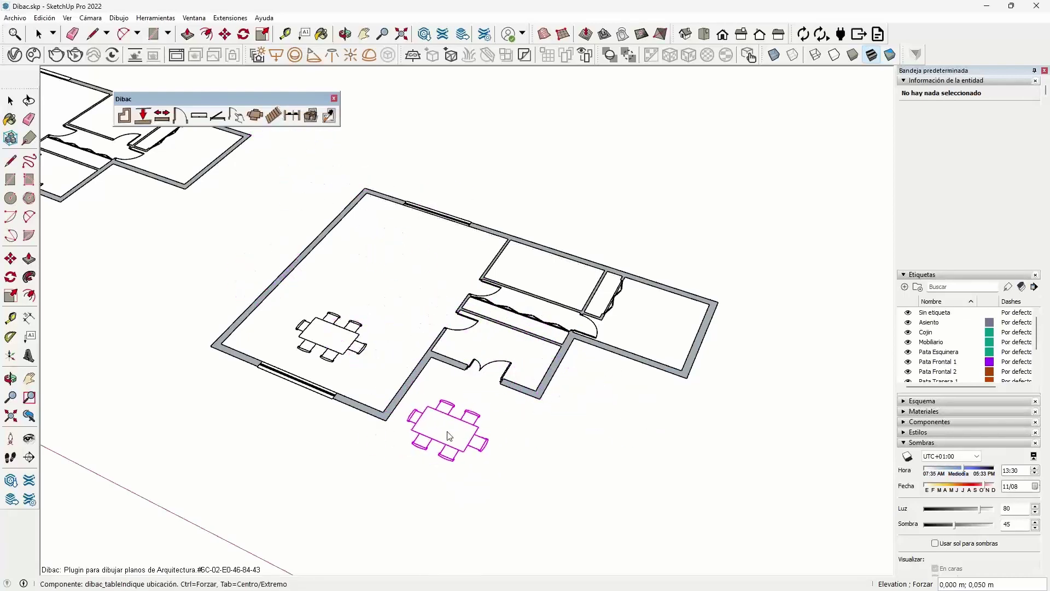
key("space")
scroll(433, 319, "down", 3)
scroll(431, 321, "down", 3)
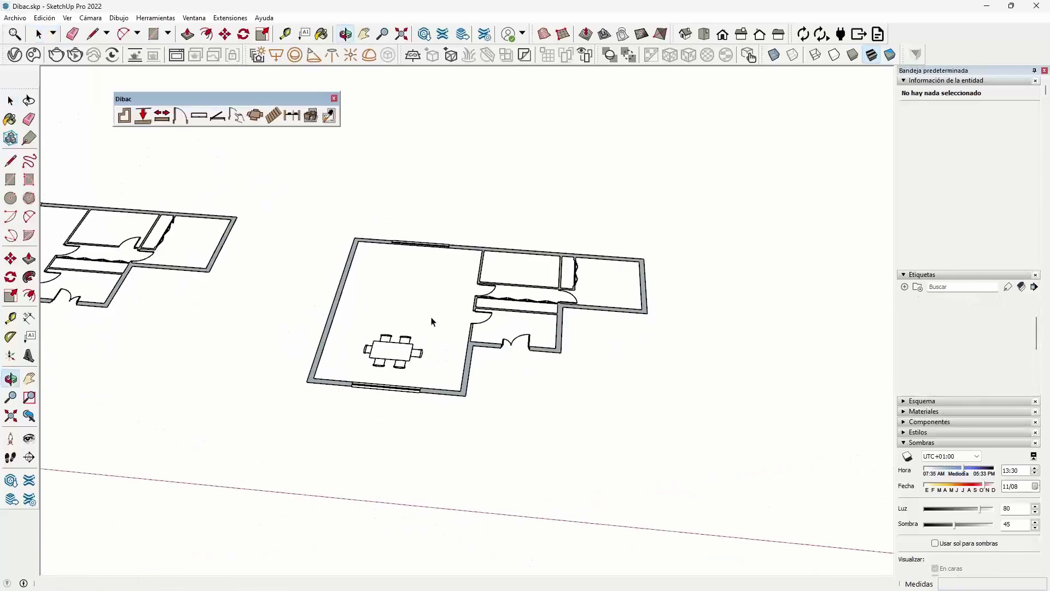
left_click(292, 115)
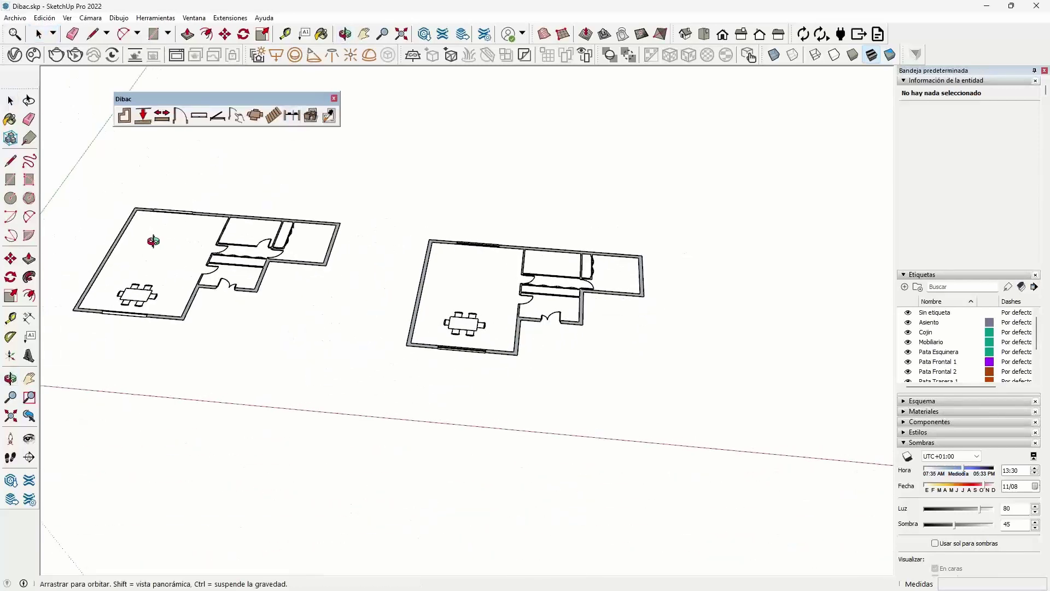
Dimension the top wall (7.000, 3.900, 3.100 m) and the left wall (10.000 m) outside the plan.
middle_click_drag(148, 237, 137, 204)
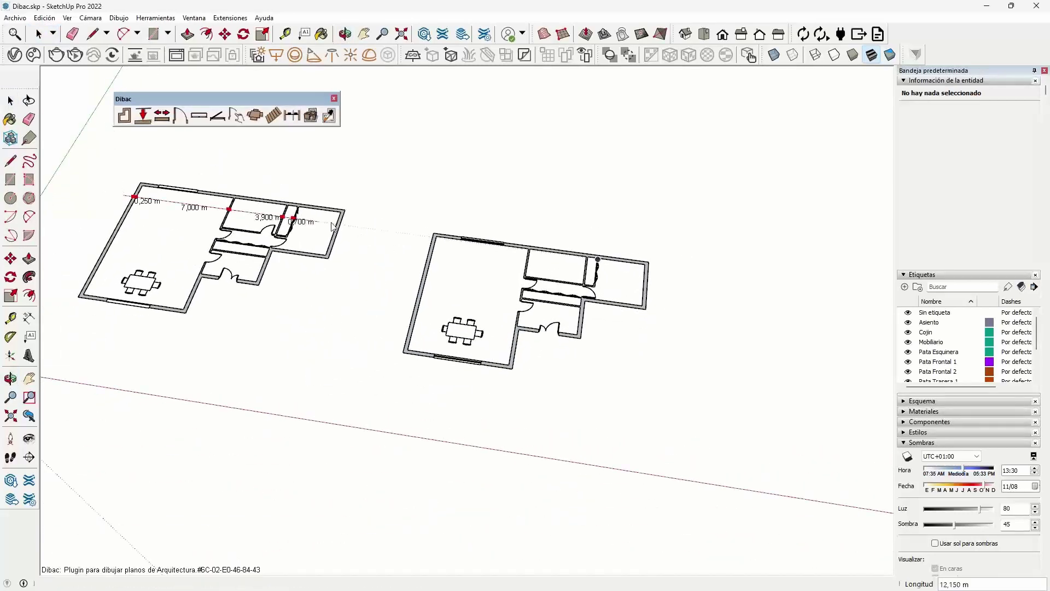
left_click(357, 228)
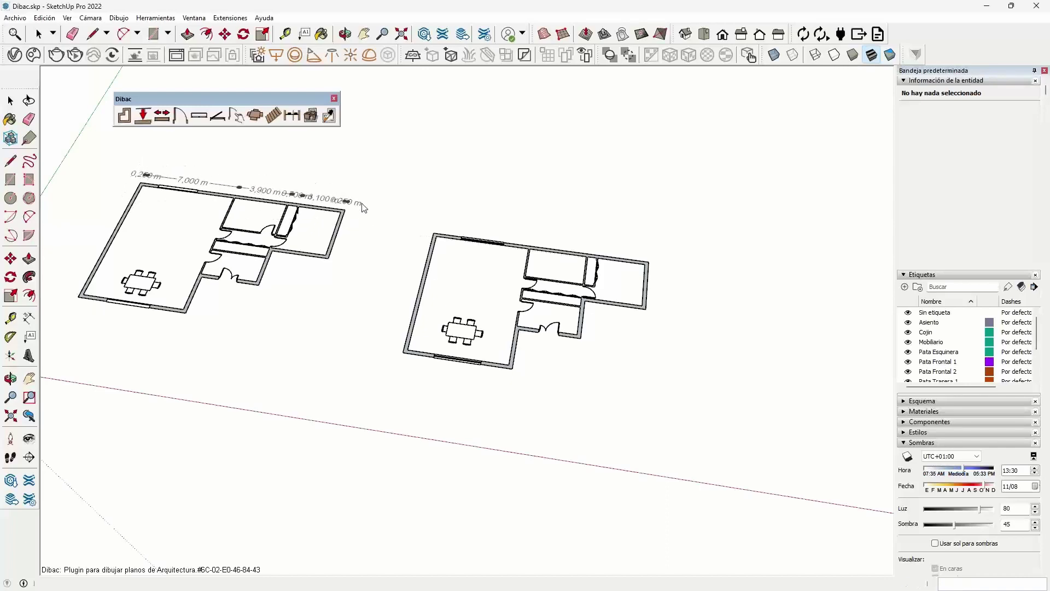
mouse_move(298, 273)
middle_mouse_down()
mouse_move(328, 265)
mouse_move(251, 256)
mouse_move(368, 352)
mouse_move(328, 241)
middle_mouse_up()
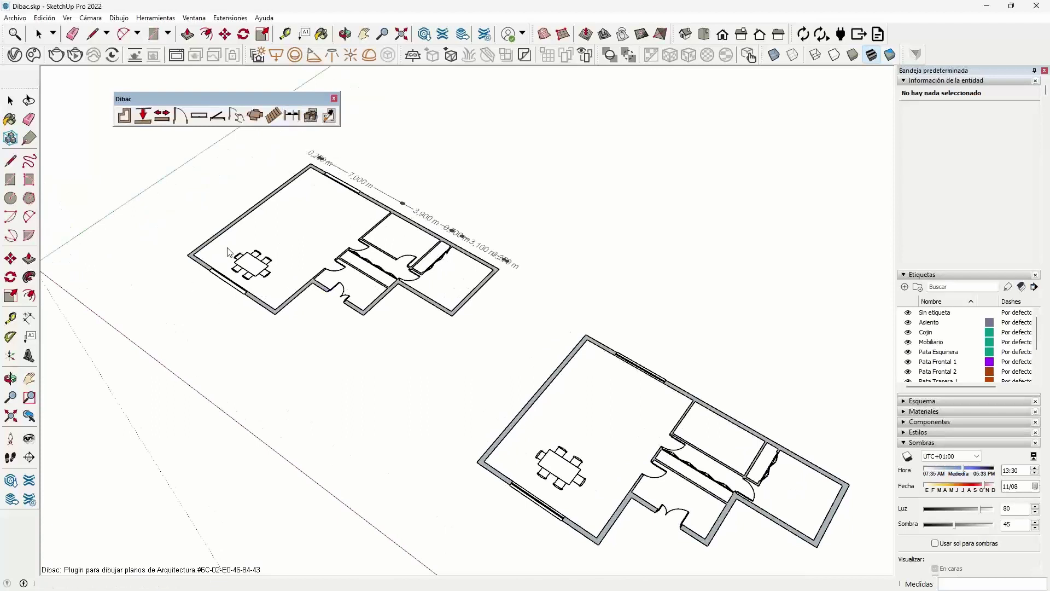
left_click(347, 158)
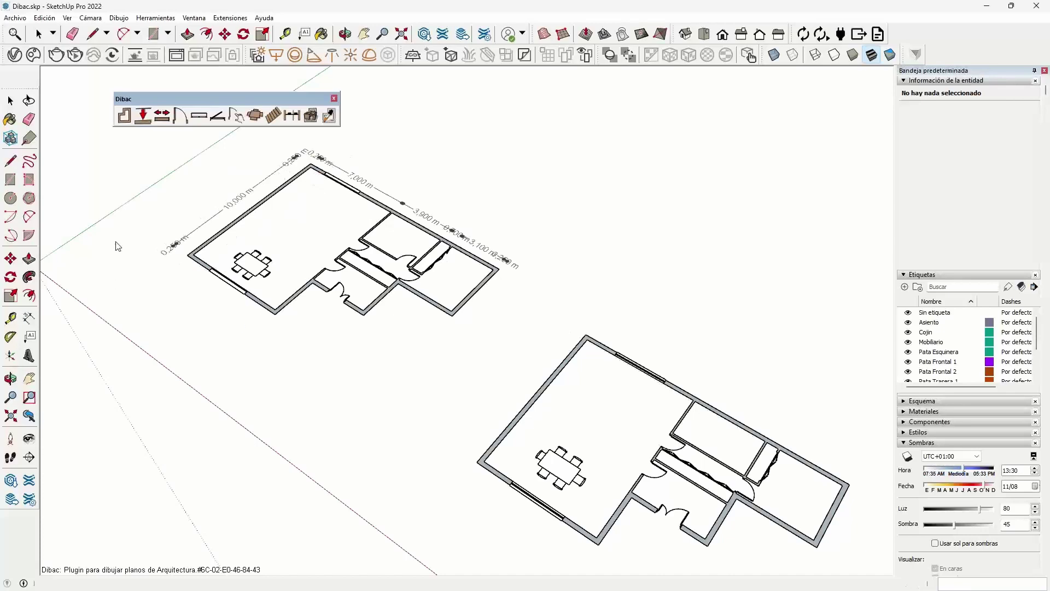
mouse_move(413, 487)
middle_mouse_down()
mouse_move(575, 389)
mouse_move(438, 296)
middle_mouse_up()
Convert the selected right floor plan into a 3D house with 3.000 m walls and orbit around it.
key("space")
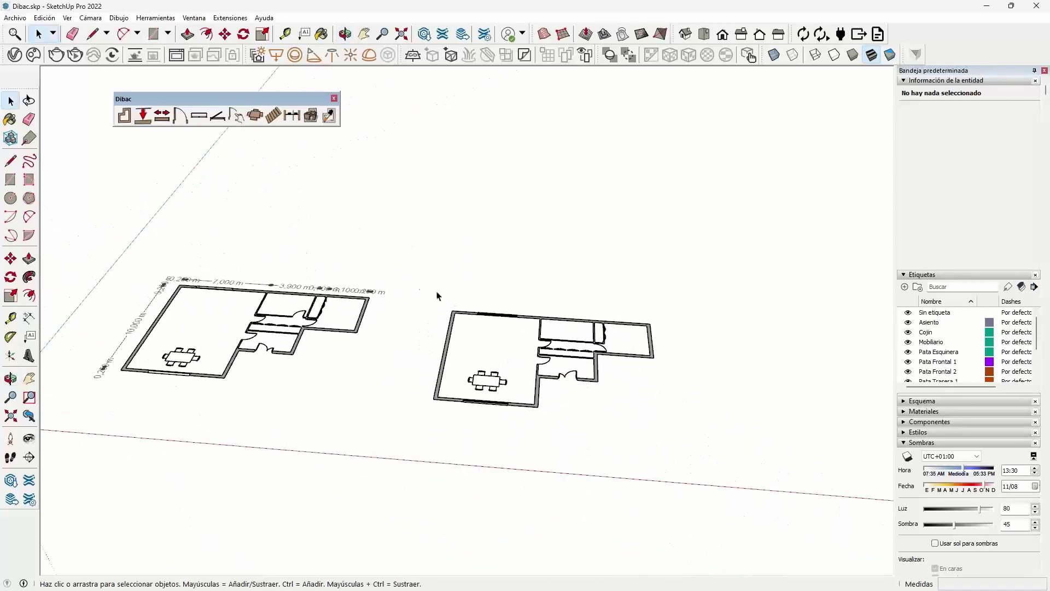
left_click_drag(419, 283, 711, 492)
scroll(598, 426, "up", 1)
scroll(597, 426, "up", 3)
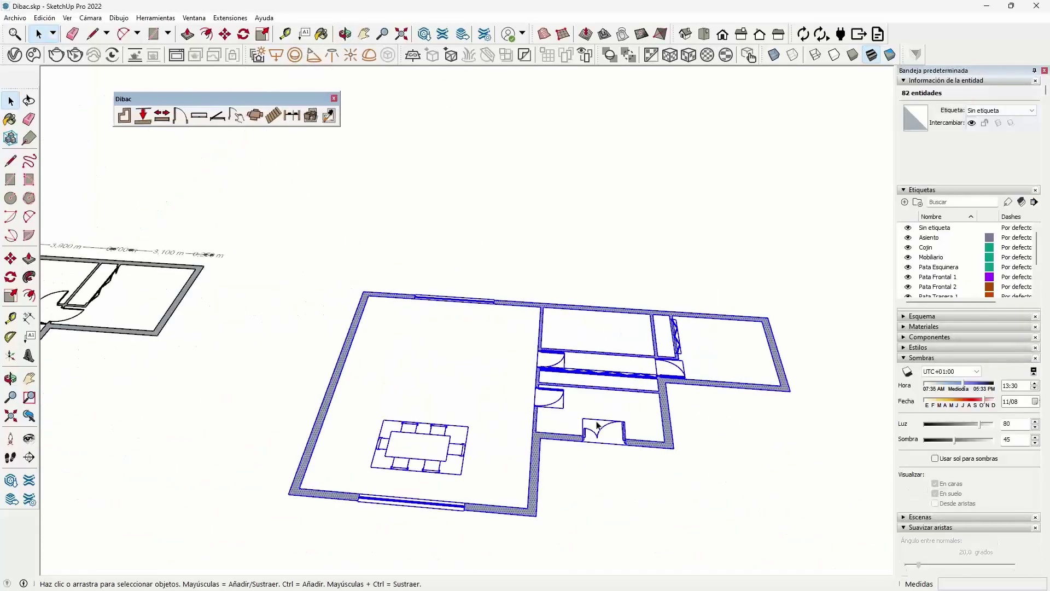
mouse_move(597, 425)
middle_mouse_down()
mouse_move(497, 392)
mouse_move(433, 408)
middle_mouse_up()
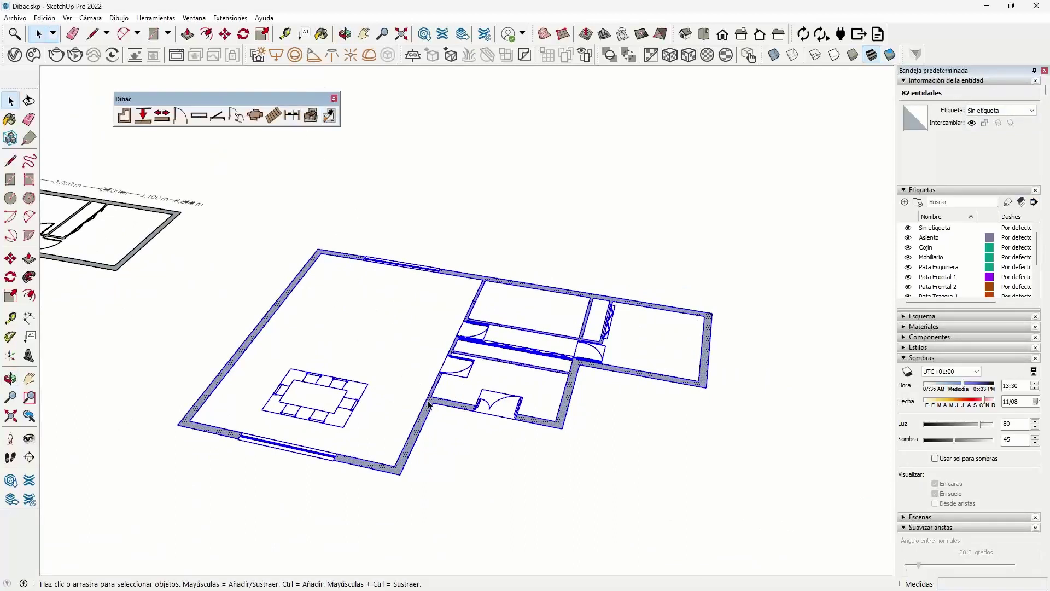
right_click(444, 400)
left_click(474, 178)
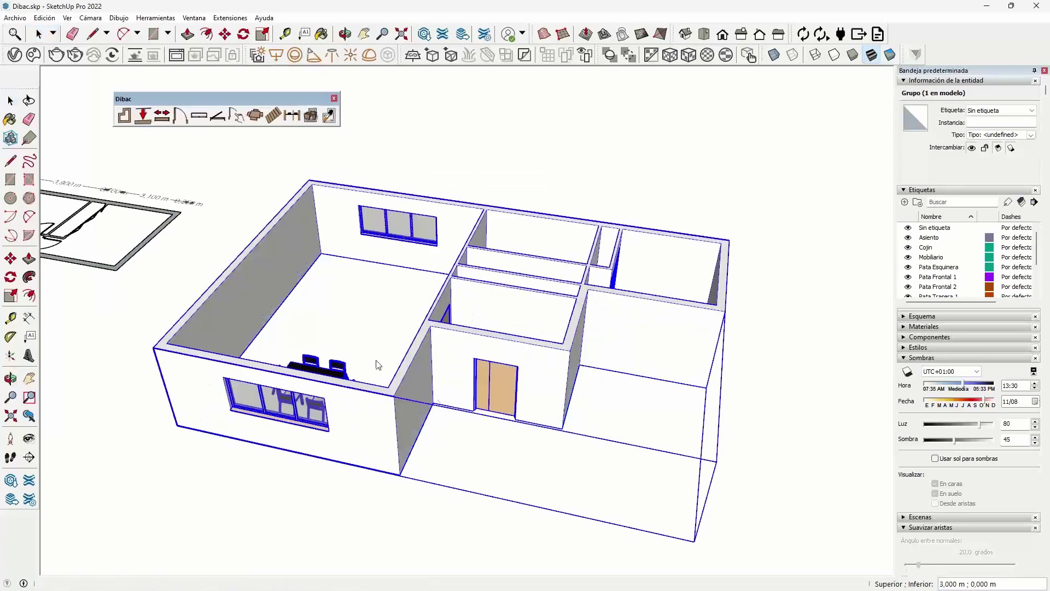
mouse_move(411, 381)
middle_mouse_down()
mouse_move(264, 361)
mouse_move(297, 365)
middle_mouse_up()
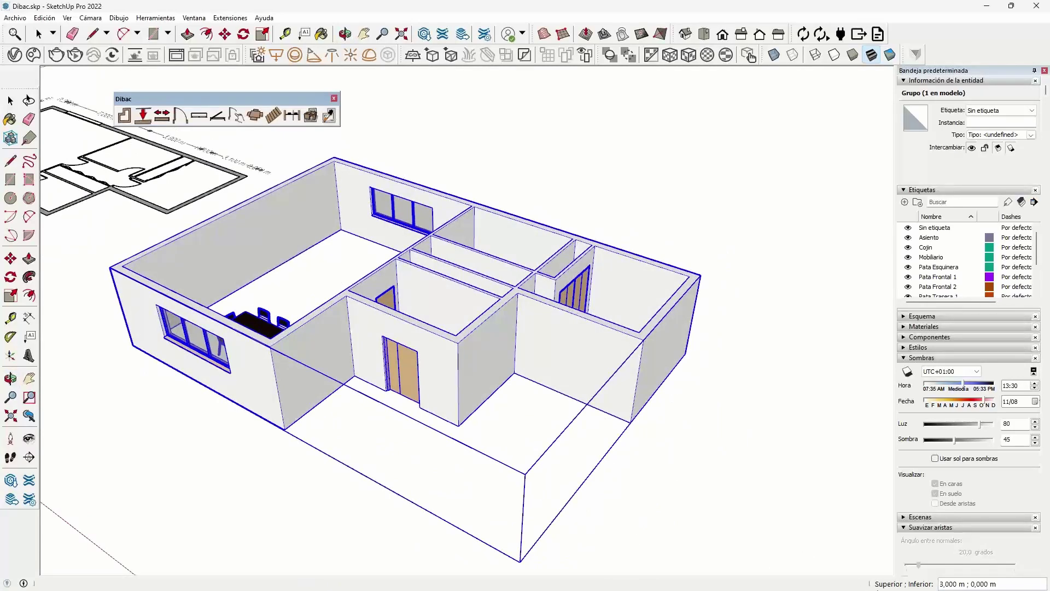
mouse_move(419, 448)
middle_mouse_down()
mouse_move(462, 438)
mouse_move(403, 453)
mouse_move(405, 397)
middle_mouse_up()
left_click(160, 18)
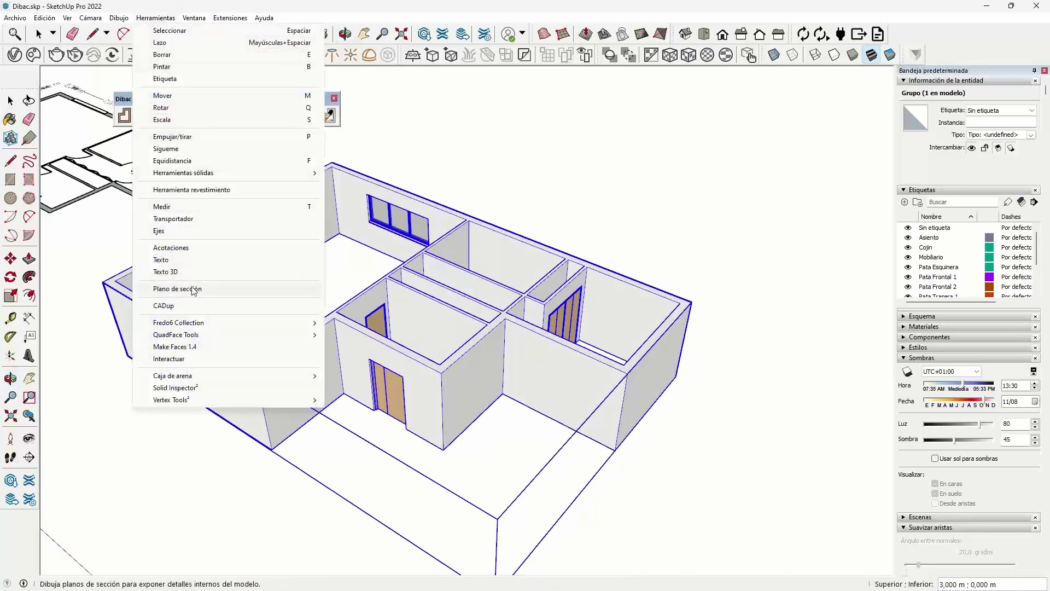
Swing the front doors open and closed with Interactuar, then orbit to view the whole house.
left_click(199, 359)
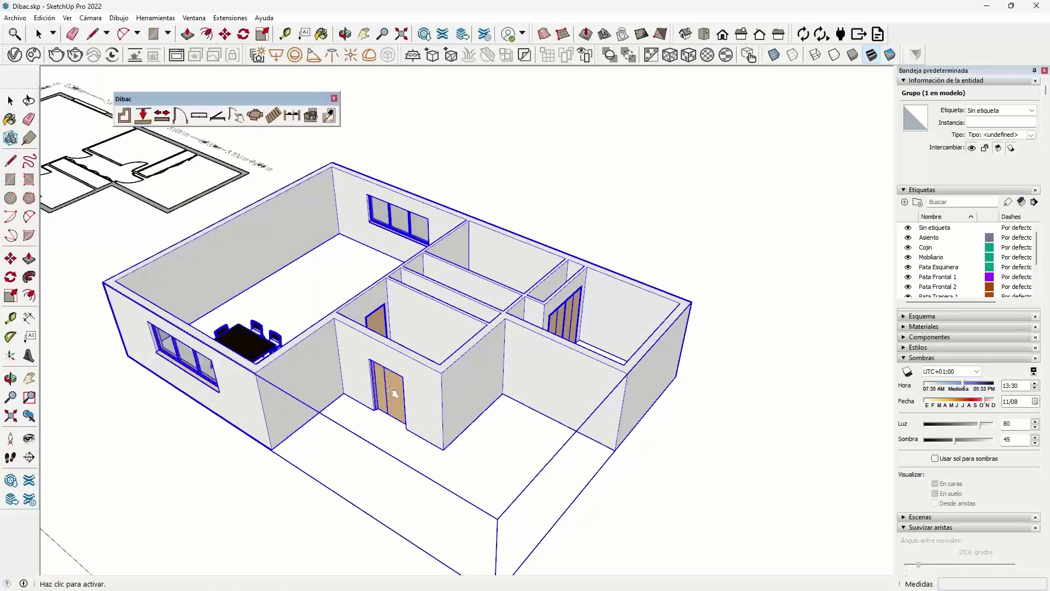
left_click(391, 392)
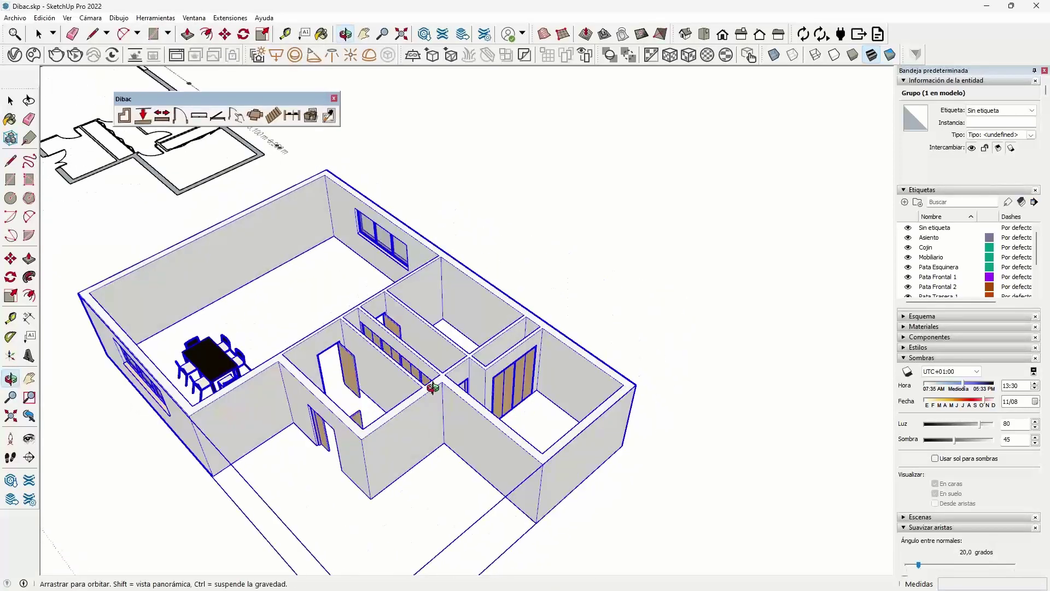
middle_click_drag(383, 324, 385, 339)
scroll(386, 347, "up", 3)
left_click(386, 347)
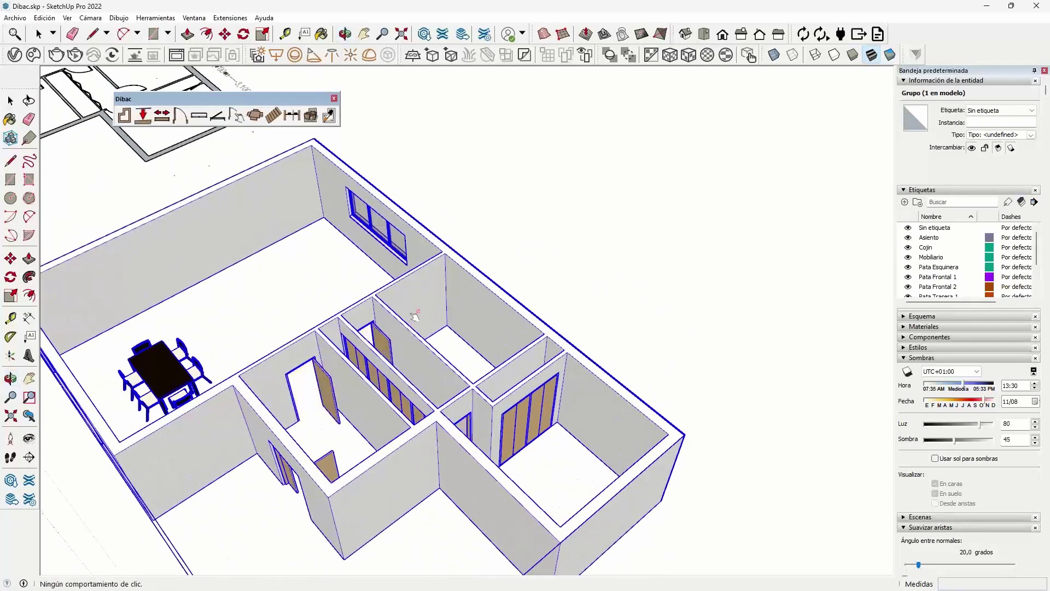
scroll(308, 383, "down", 3)
middle_click_drag(308, 382, 311, 427)
scroll(320, 418, "up", 1)
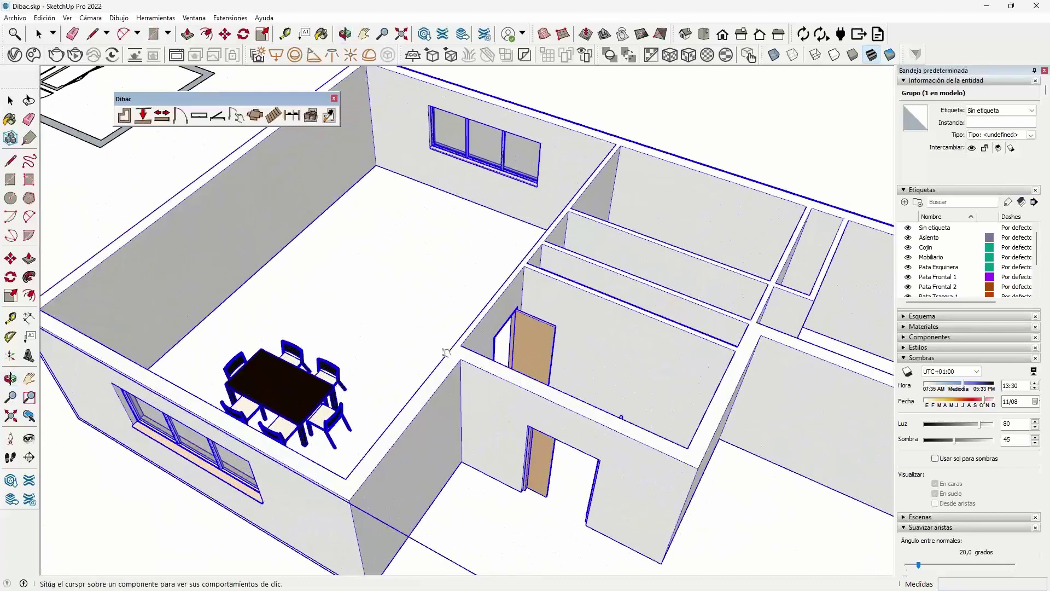
scroll(477, 211, "down", 5)
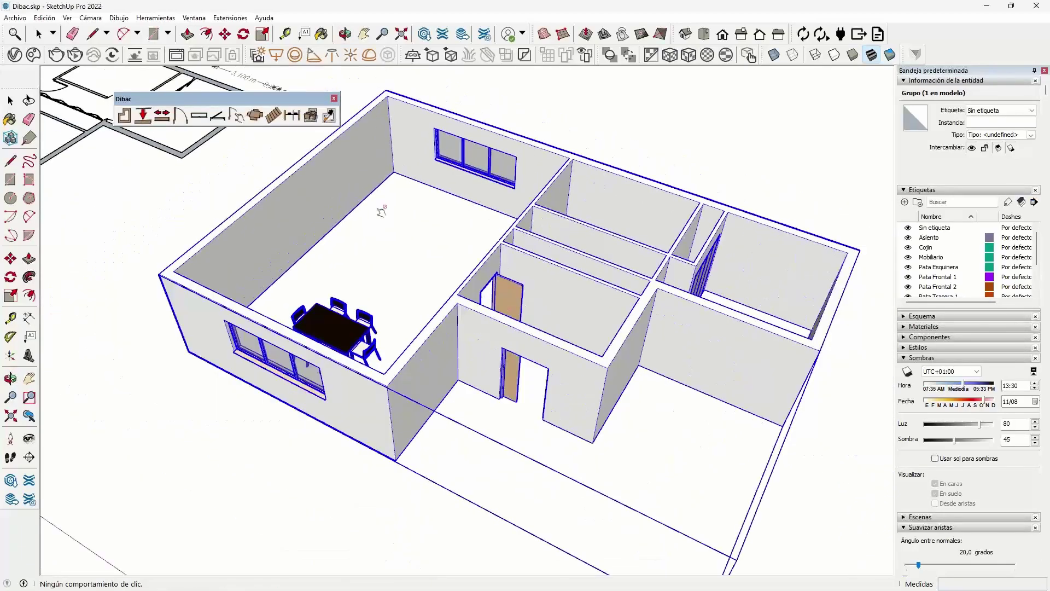
middle_click_drag(382, 208, 449, 275)
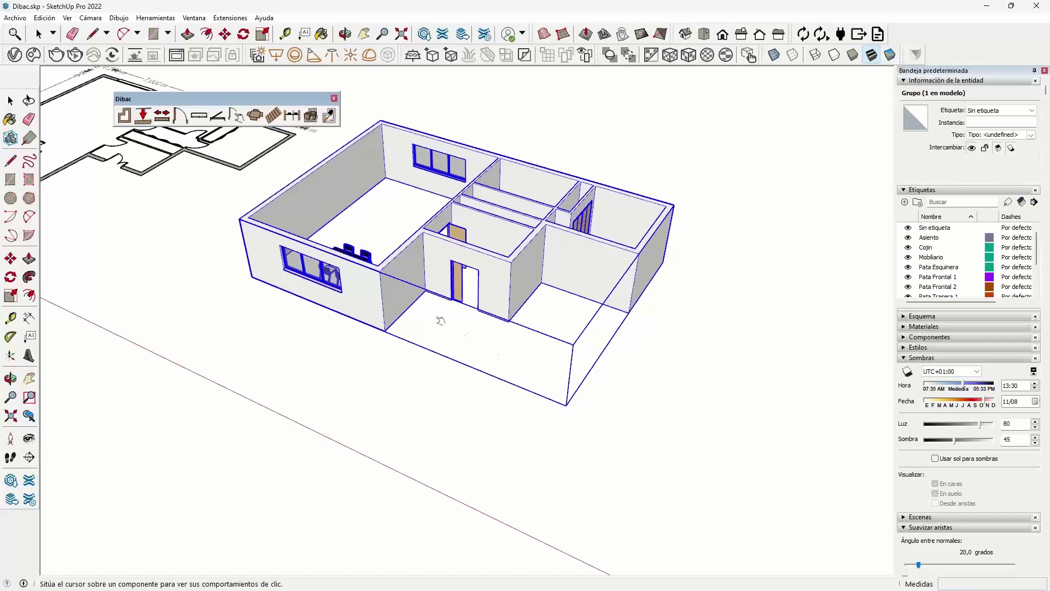
middle_click_drag(441, 321, 529, 371)
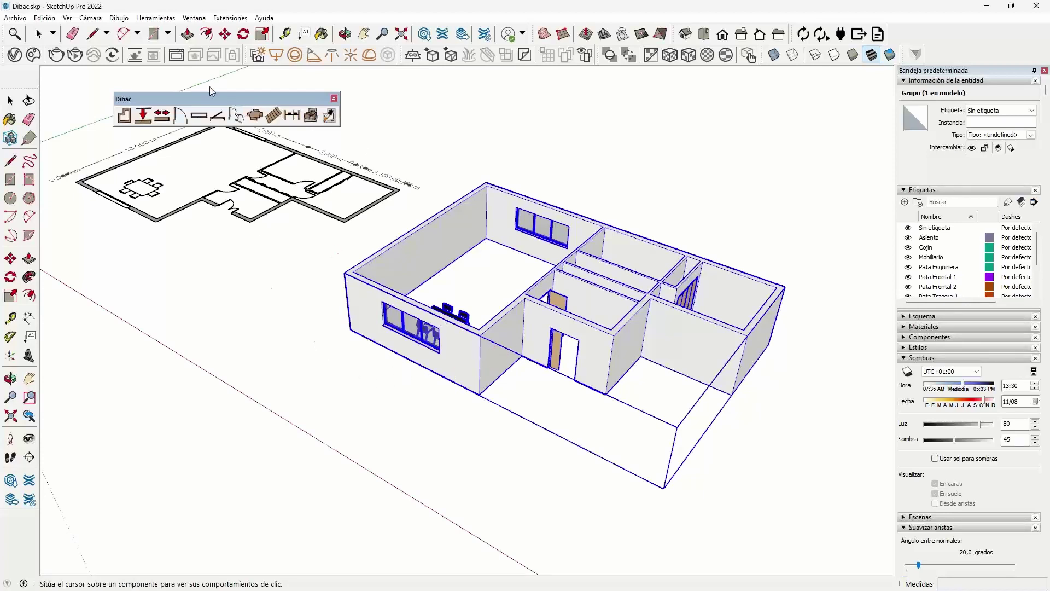
Close the Dibac toolbar and set Dibac to Deshabilitado in the Extension Manager.
left_click(335, 101)
left_click(189, 19)
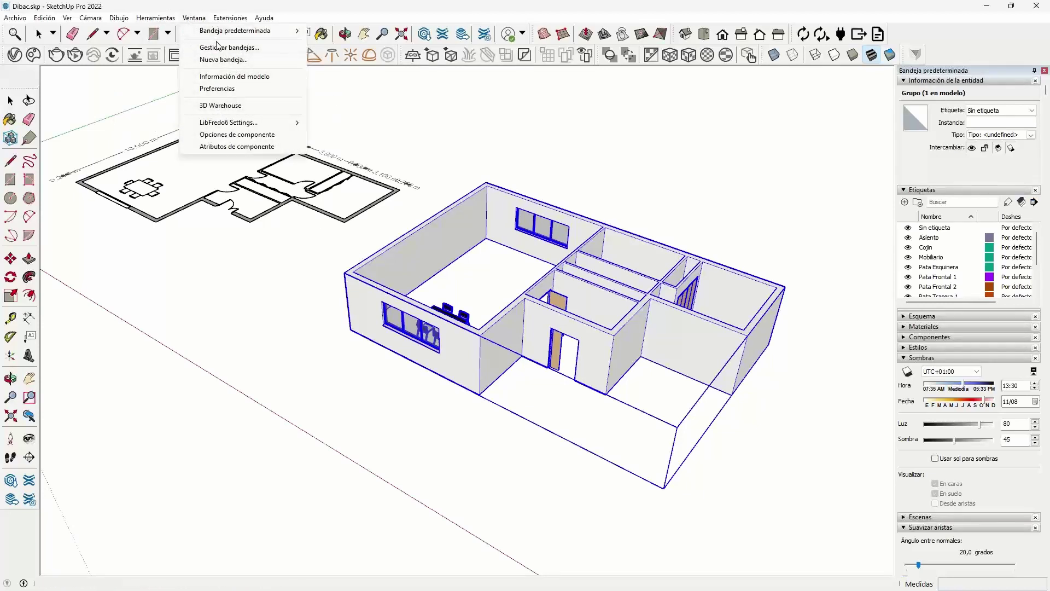
mouse_move(230, 17)
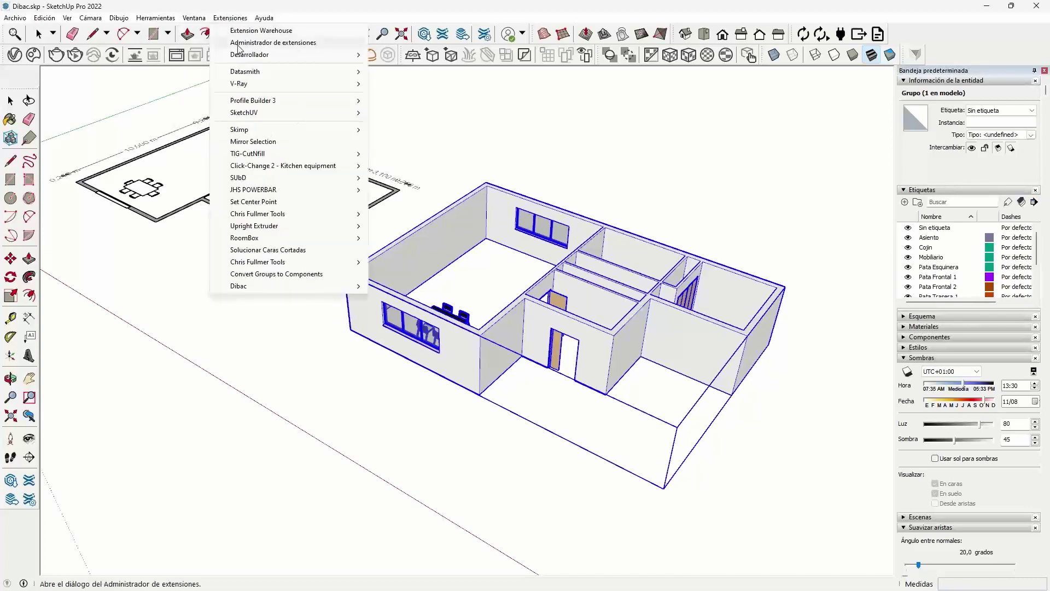
left_click(239, 44)
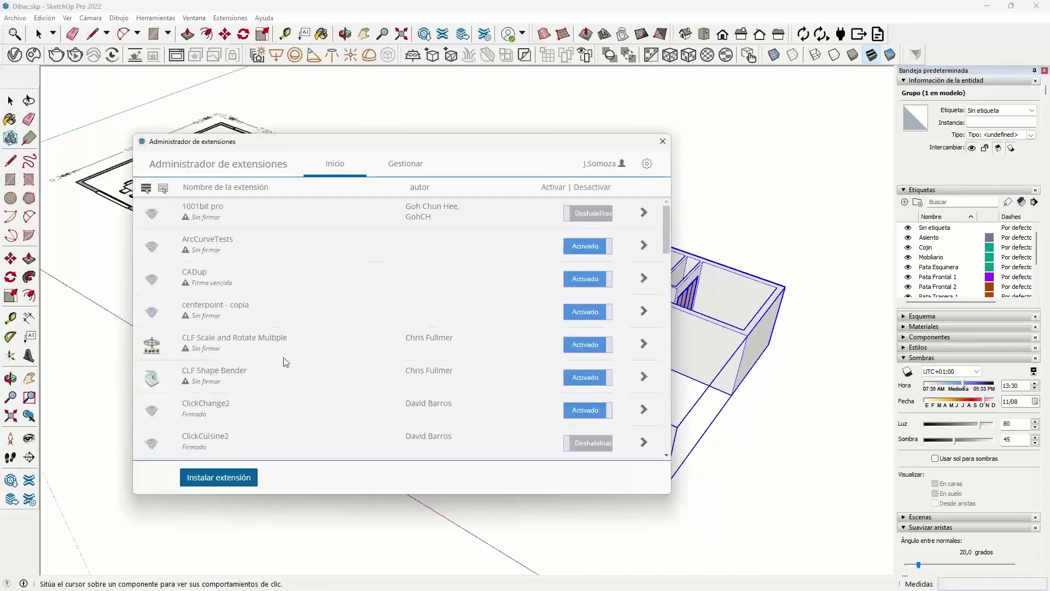
scroll(284, 362, "down", 3)
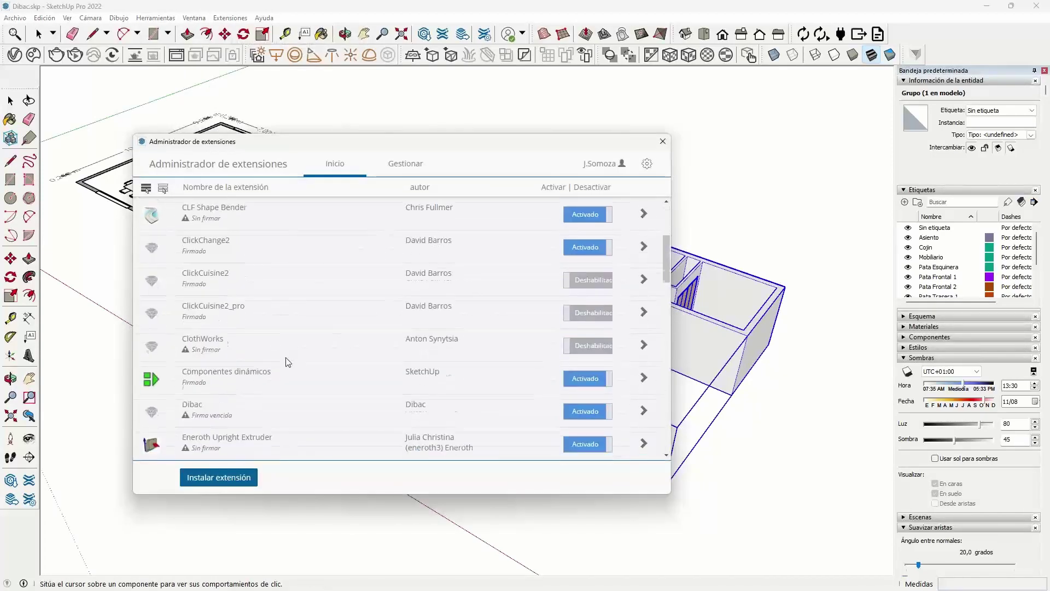
left_click(579, 414)
left_click(610, 477)
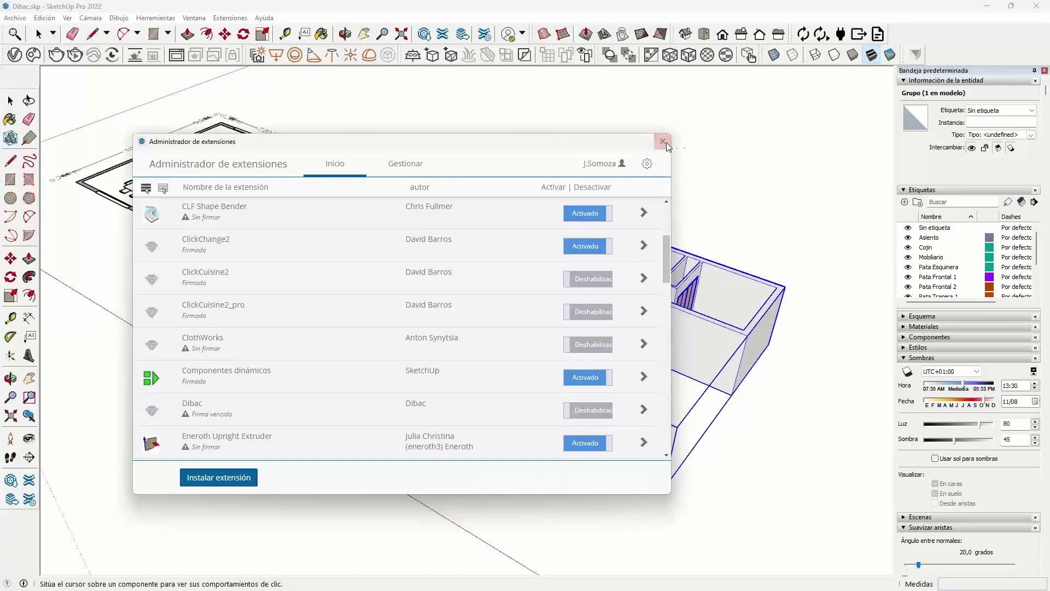
left_click(662, 141)
Start a new model, then open 07_Rampas y carreteras.skp from the 06 Profile Builder folder.
left_click(16, 18)
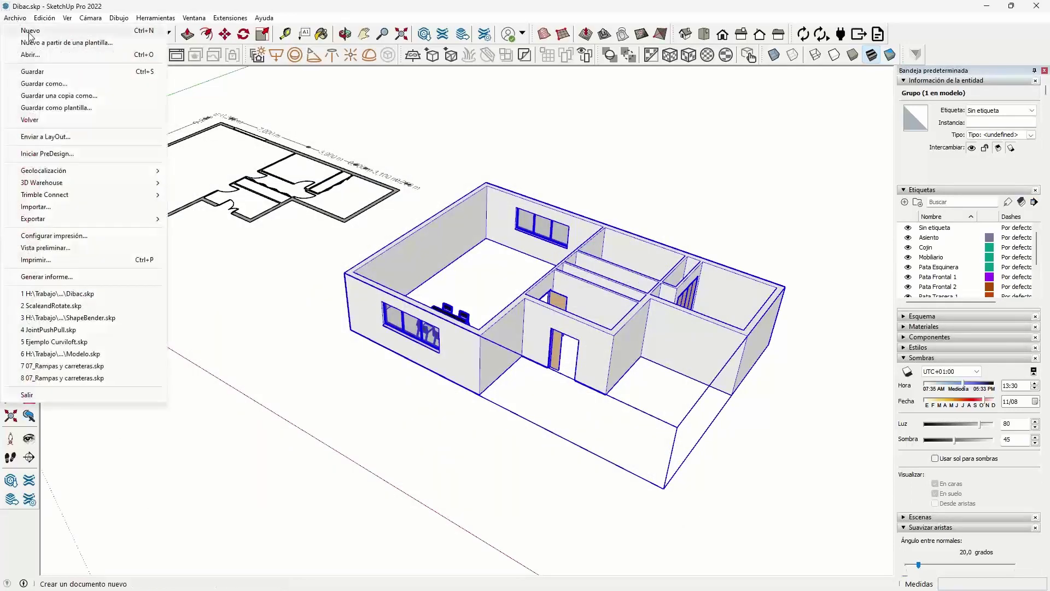
left_click(536, 323)
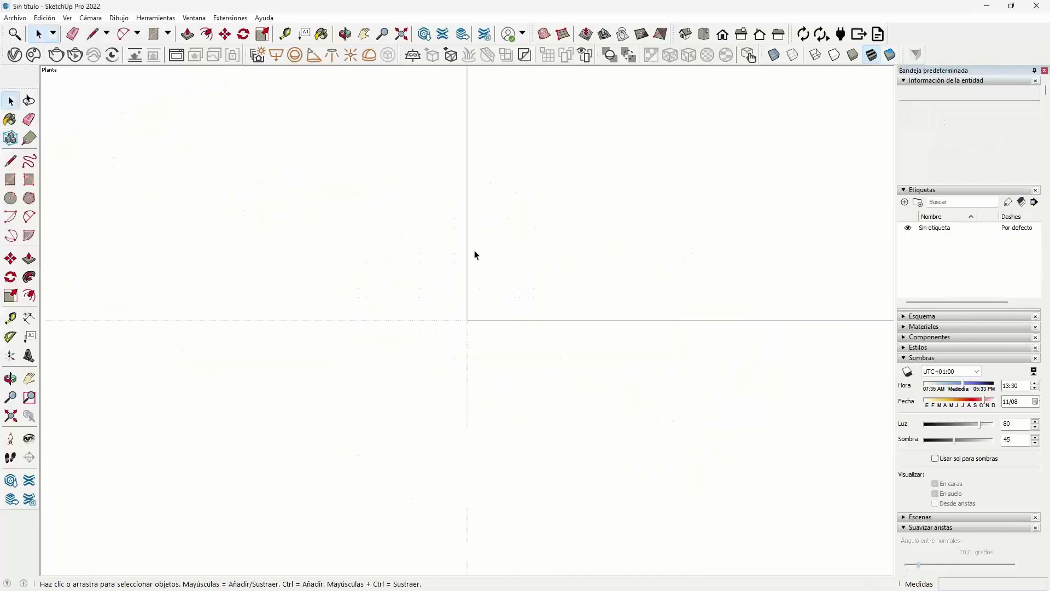
left_click(15, 18)
left_click(27, 55)
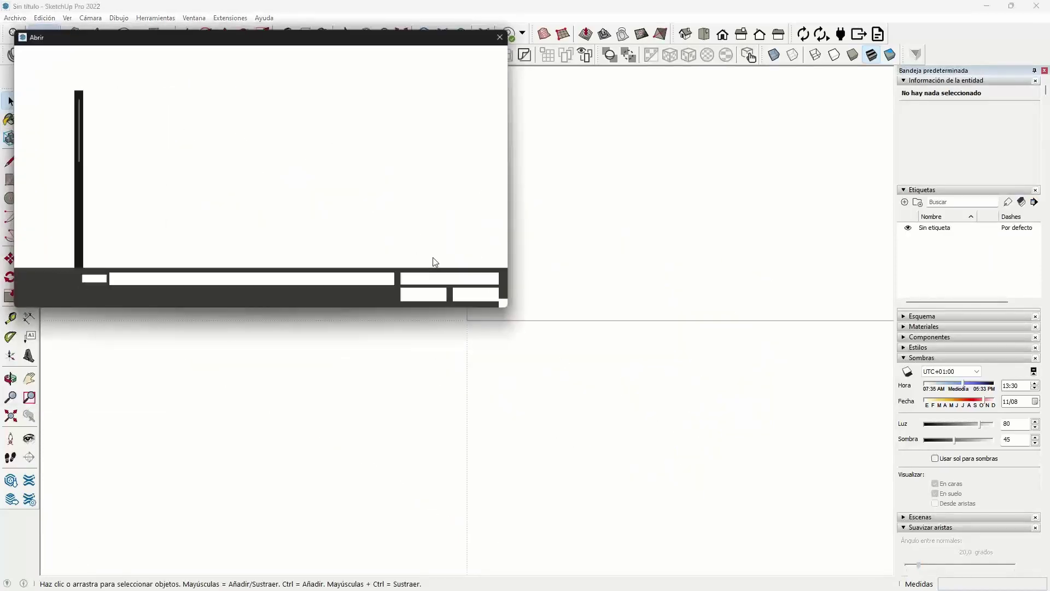
left_click(192, 54)
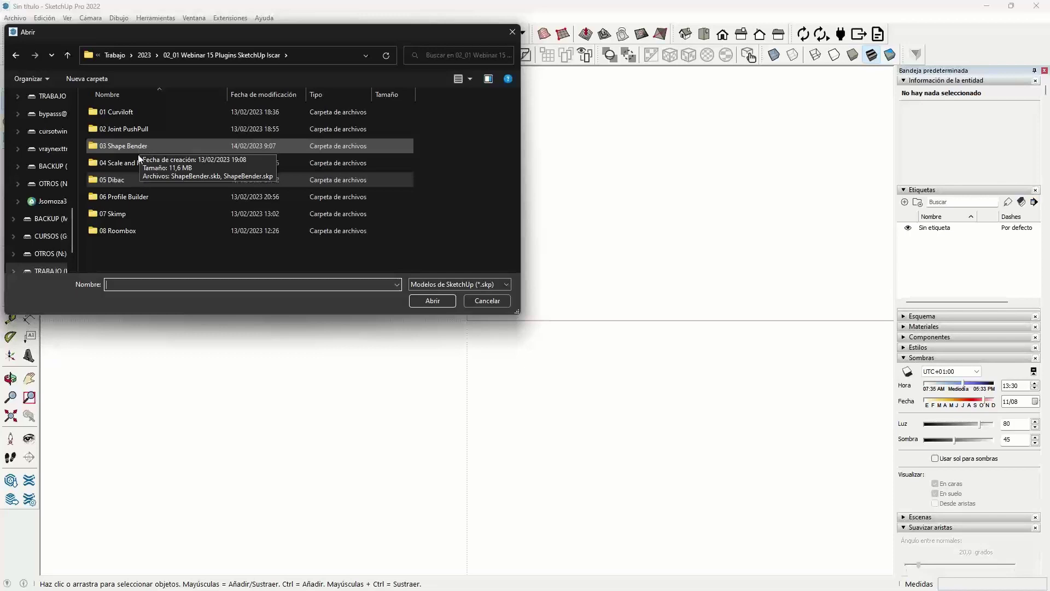
double_click(127, 197)
left_click(160, 114)
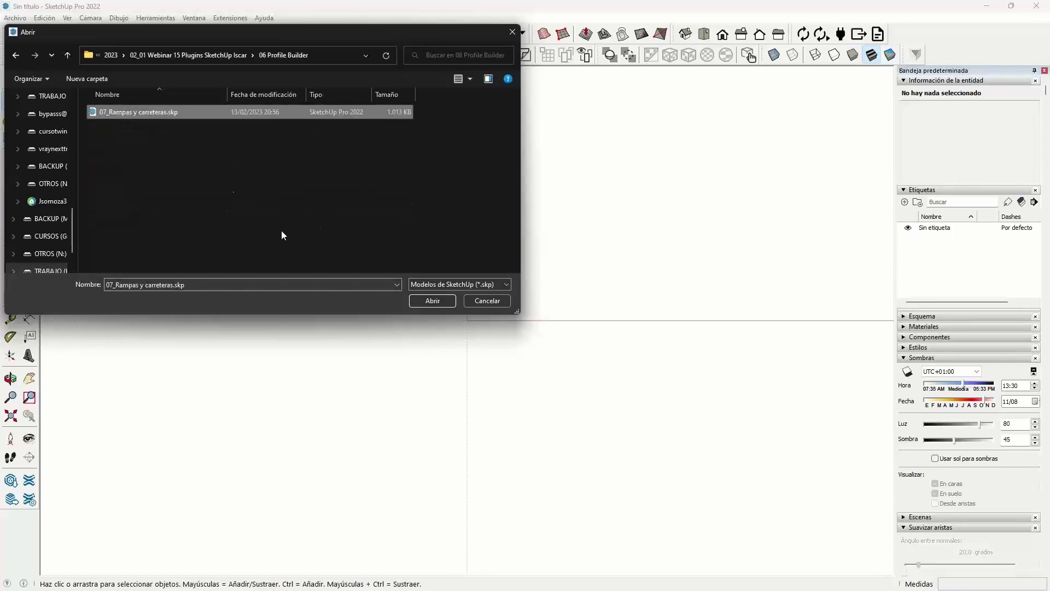
left_click(427, 301)
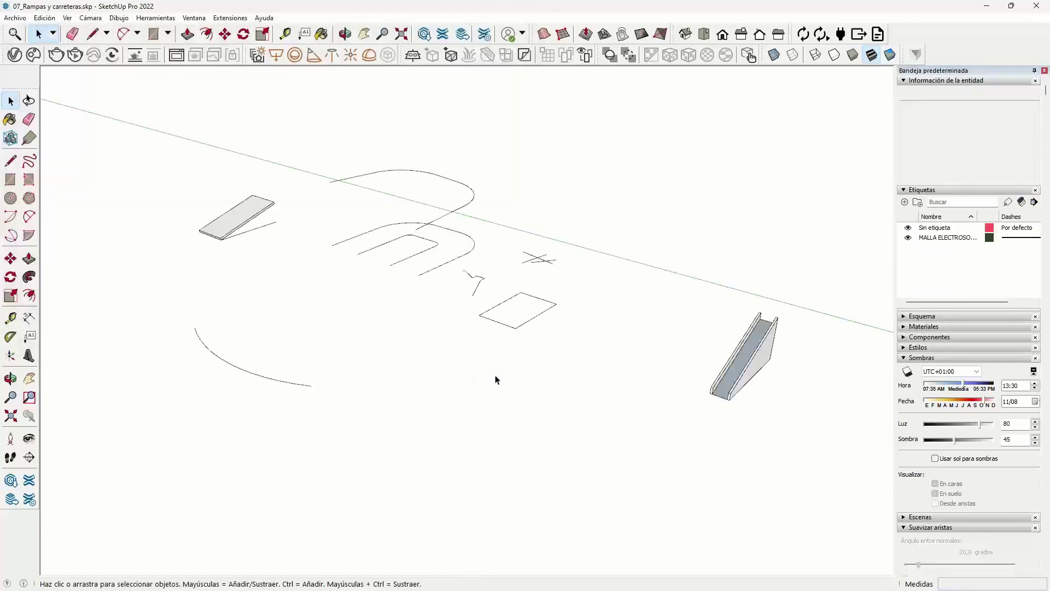
Orbit and zoom to the sloped slab and select its group.
mouse_move(497, 376)
middle_mouse_down()
mouse_move(321, 330)
mouse_move(272, 304)
mouse_move(351, 357)
middle_mouse_up()
scroll(375, 275, "up", 3)
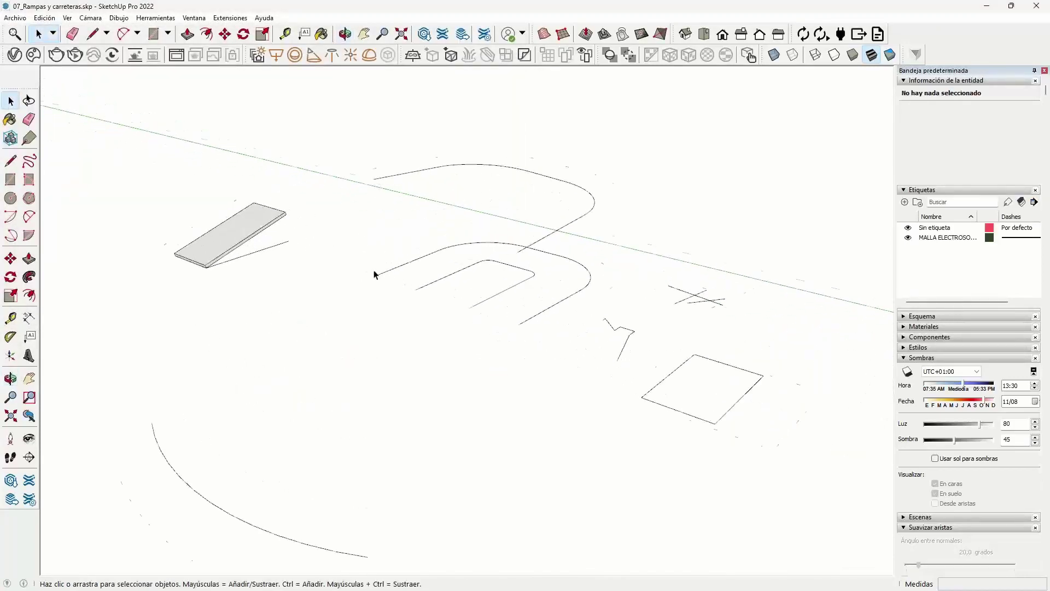
scroll(468, 321, "up", 3)
mouse_move(467, 321)
middle_mouse_down()
mouse_move(469, 356)
mouse_move(380, 314)
mouse_move(432, 333)
mouse_move(418, 328)
middle_mouse_up()
scroll(420, 331, "up", 3)
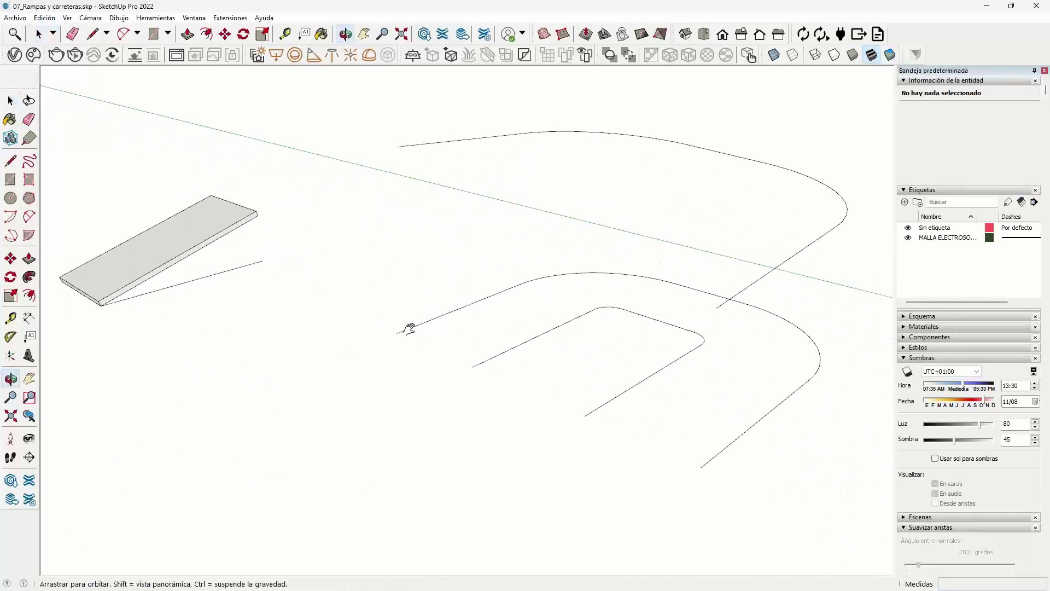
left_click(164, 253)
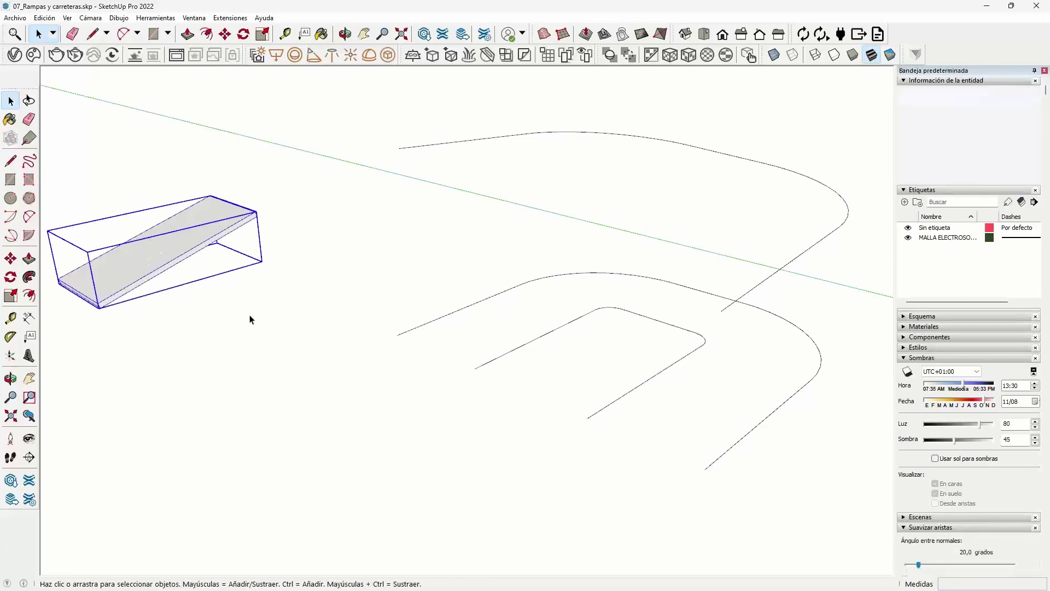
Show the Shape Bender and Profile Builder 3 toolbars and start Shape Bender on the slab.
right_click(914, 36)
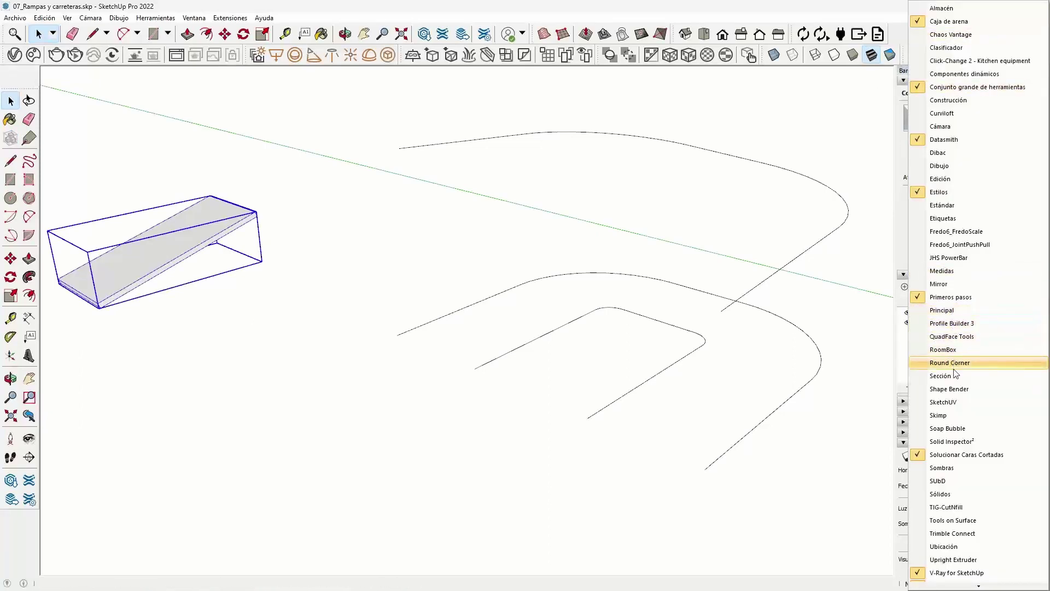
left_click(957, 390)
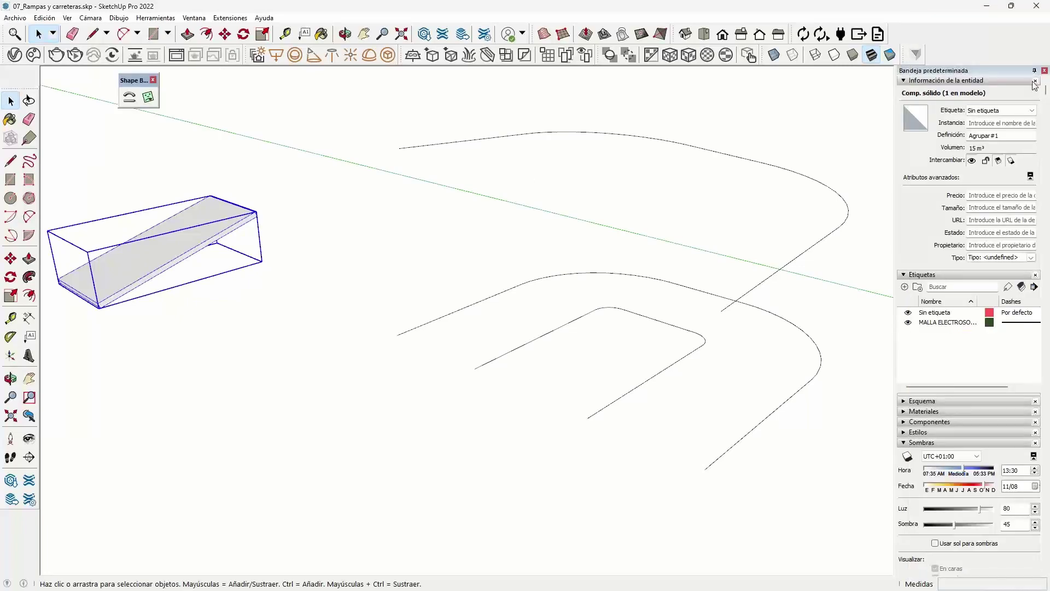
right_click(926, 42)
left_click(957, 323)
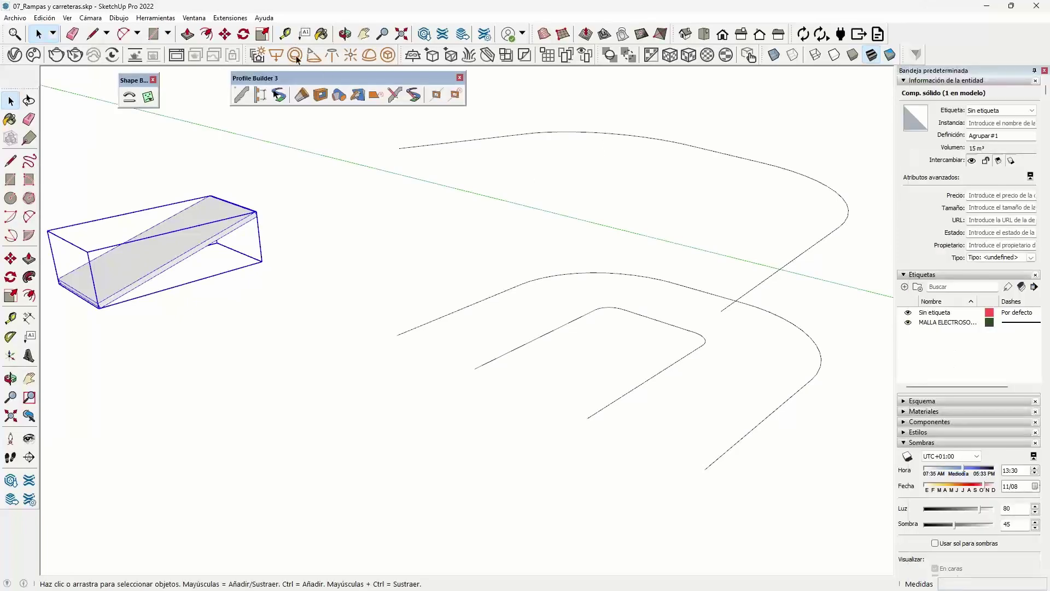
left_click_drag(296, 78, 235, 81)
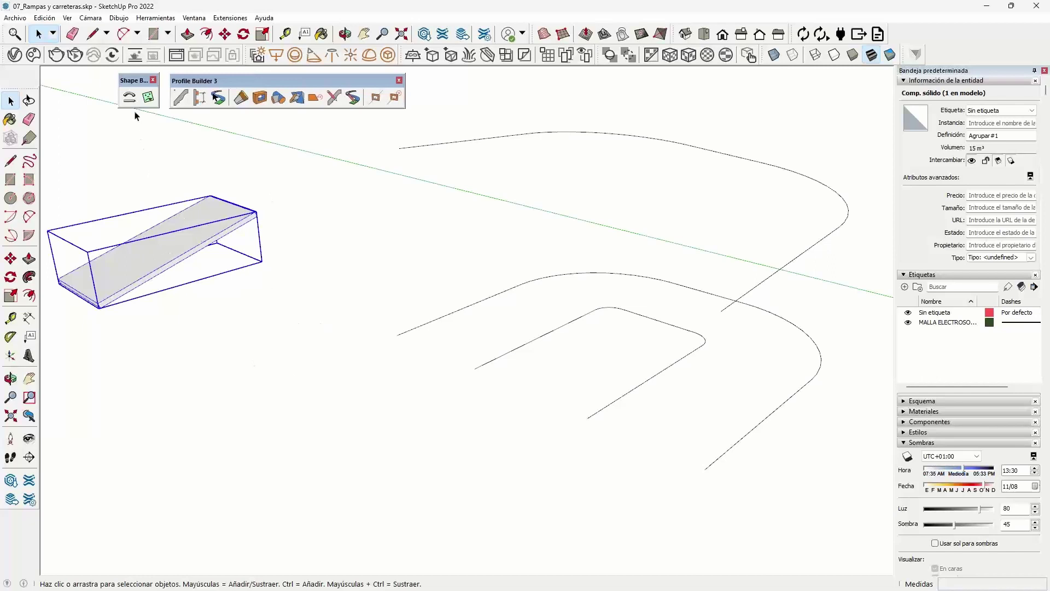
left_click(129, 97)
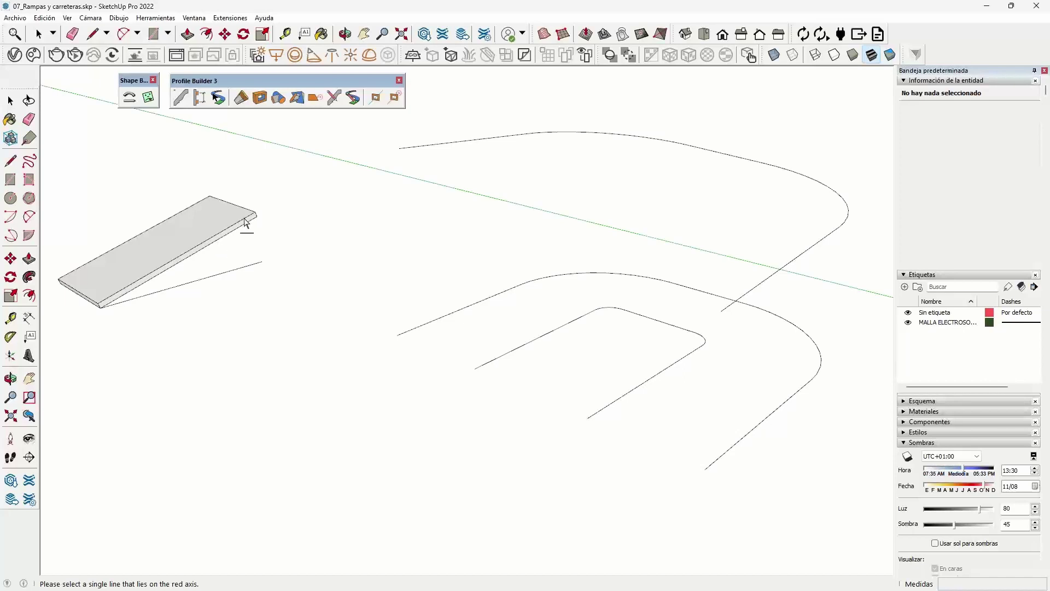
Bend the slab from the straight reference line onto the U-shaped curve, cycling its orientation.
left_click(238, 274)
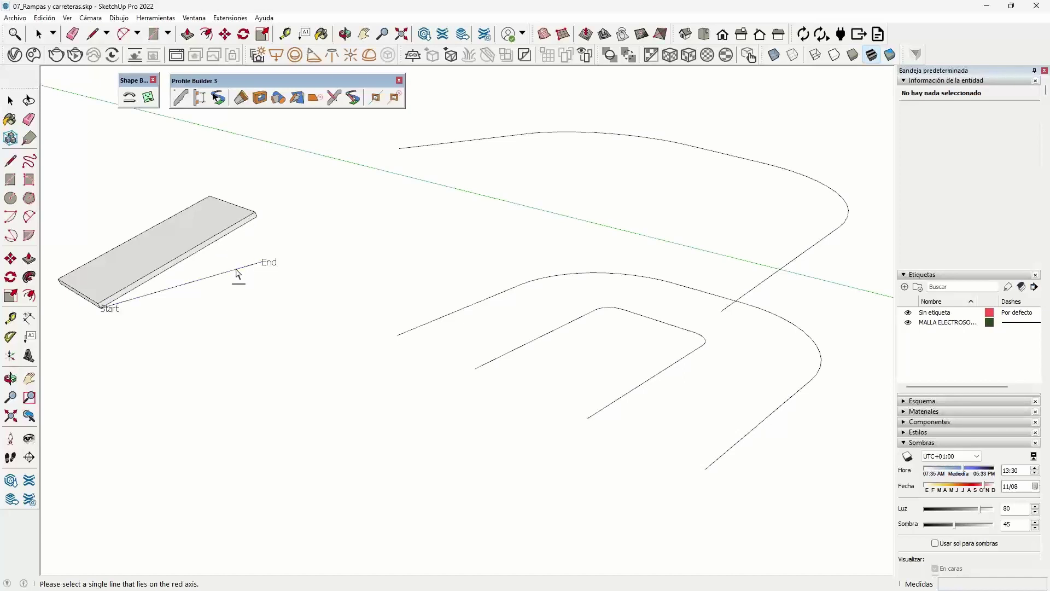
left_click(713, 466)
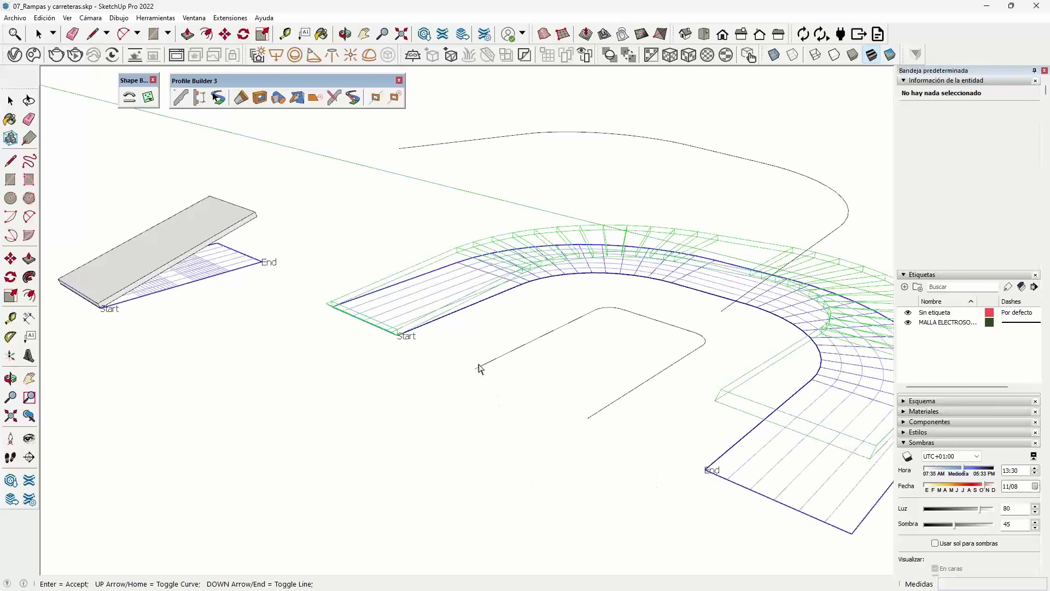
key("Up")
key("Down")
key("Down")
key("Up")
key("Down")
key("Up")
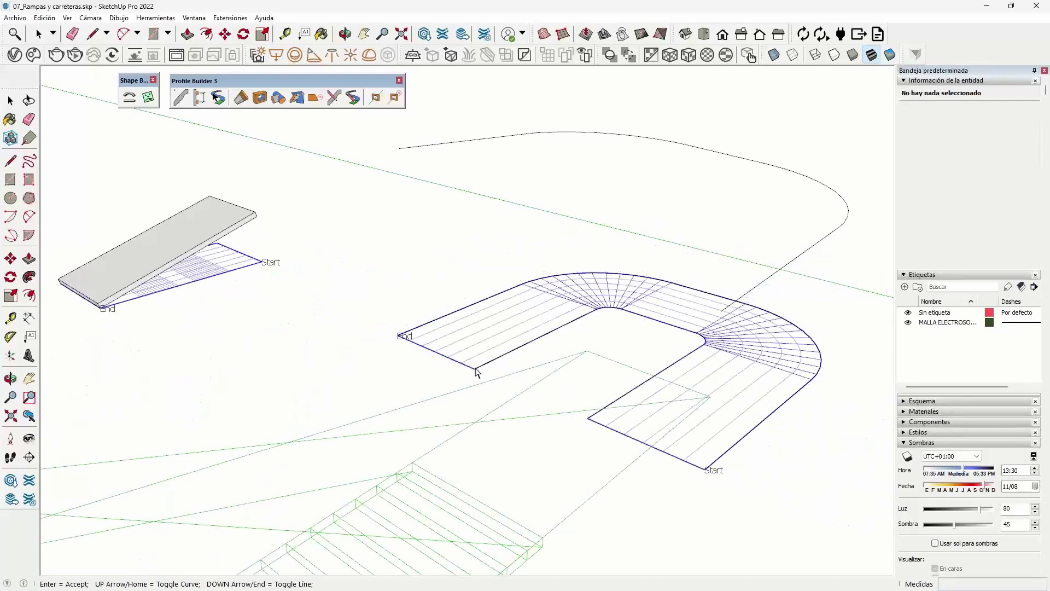
key("Up")
key("Down")
key("Up")
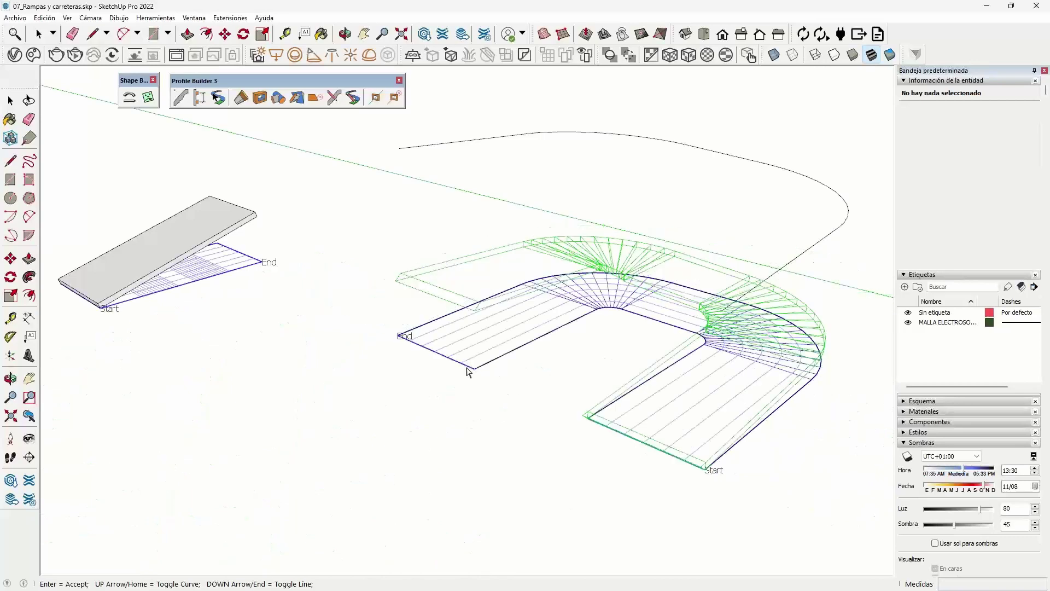
Inspect the bent preview, accept the curved ramp, and return to Select.
scroll(595, 356, "down", 2)
middle_click_drag(596, 356, 500, 290)
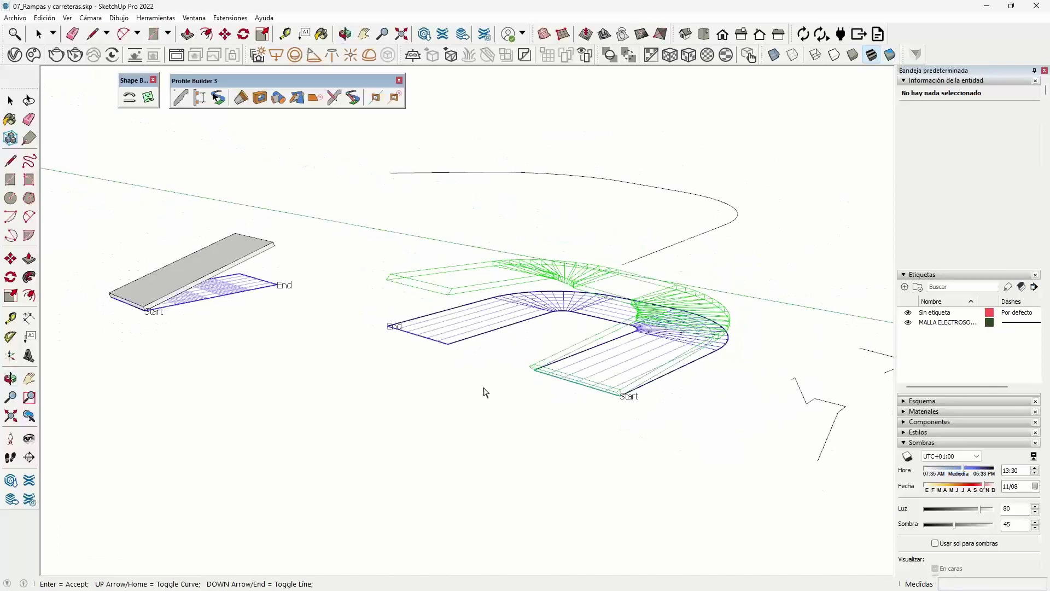
key("Return")
mouse_move(461, 375)
middle_mouse_down()
mouse_move(704, 372)
mouse_move(410, 318)
mouse_move(223, 323)
mouse_move(525, 345)
mouse_move(252, 352)
mouse_move(734, 392)
mouse_move(478, 363)
mouse_move(542, 335)
mouse_move(547, 300)
mouse_move(544, 346)
middle_mouse_up()
key("space")
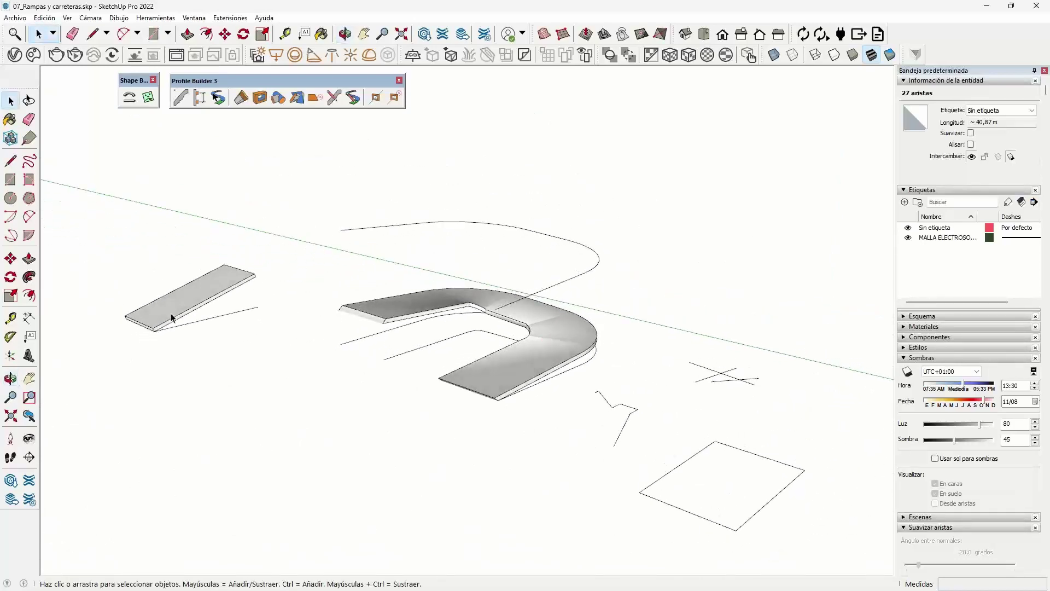
Orbit and zoom around the curved ramp to view it from above.
scroll(438, 344, "up", 2)
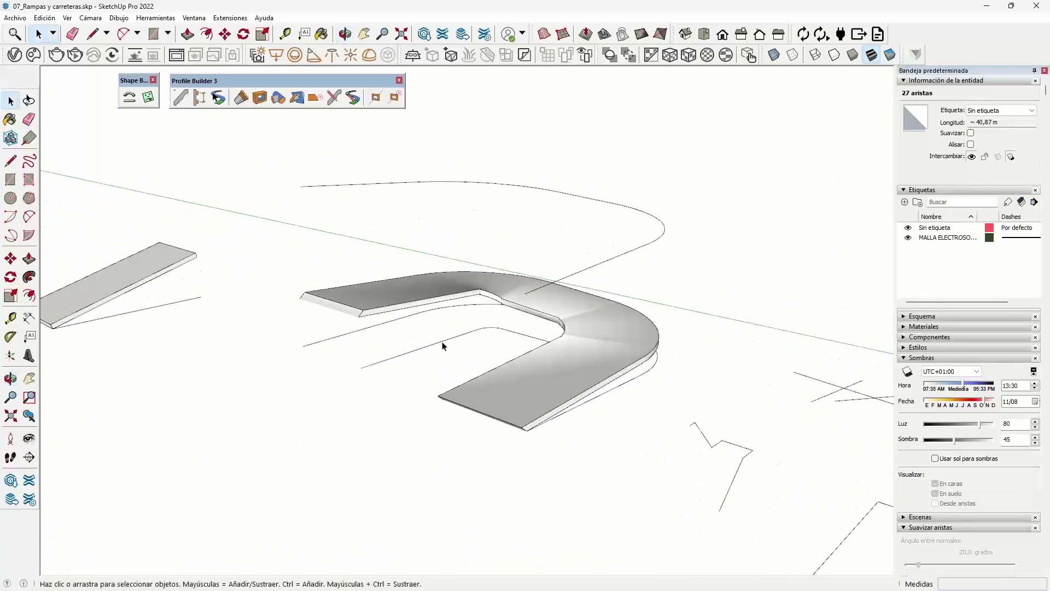
scroll(452, 328, "down", 2)
middle_click_drag(453, 328, 340, 311)
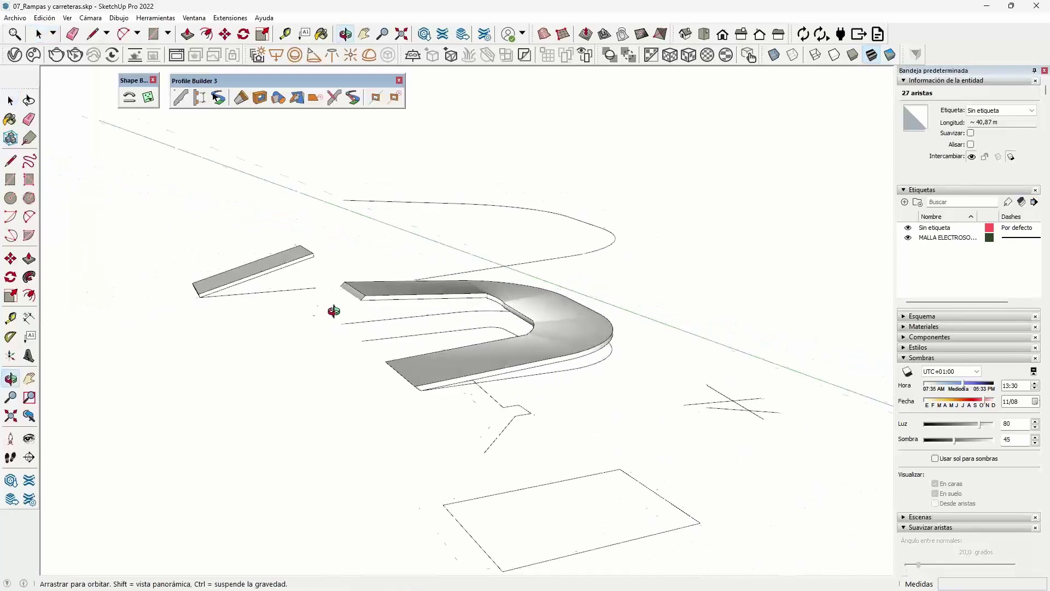
scroll(367, 296, "up", 5)
scroll(368, 297, "up", 1)
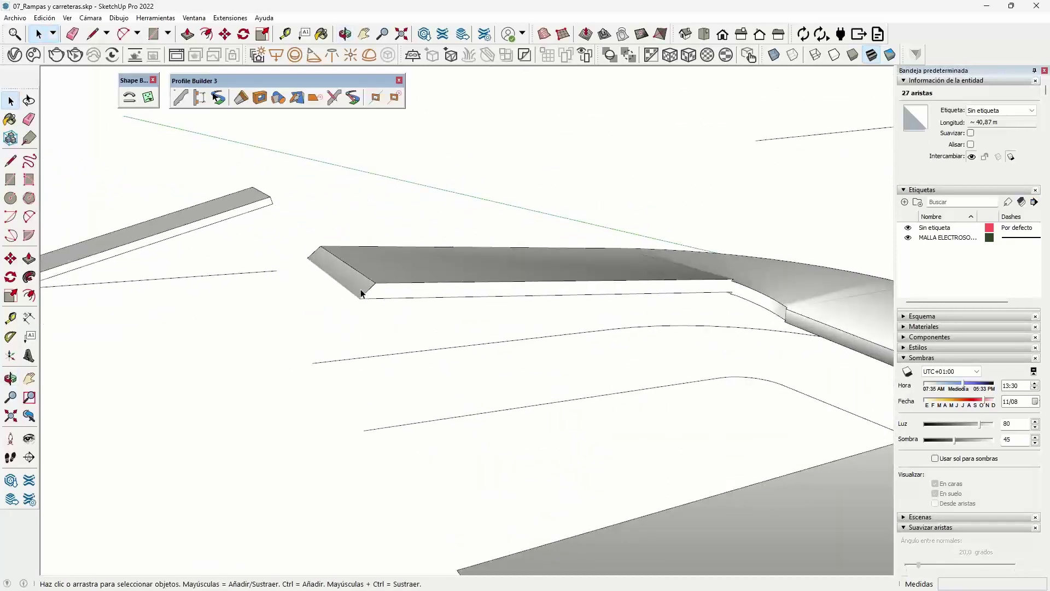
scroll(361, 294, "down", 1)
scroll(364, 289, "down", 2)
mouse_move(364, 289)
middle_mouse_down()
mouse_move(335, 293)
mouse_move(530, 297)
middle_mouse_up()
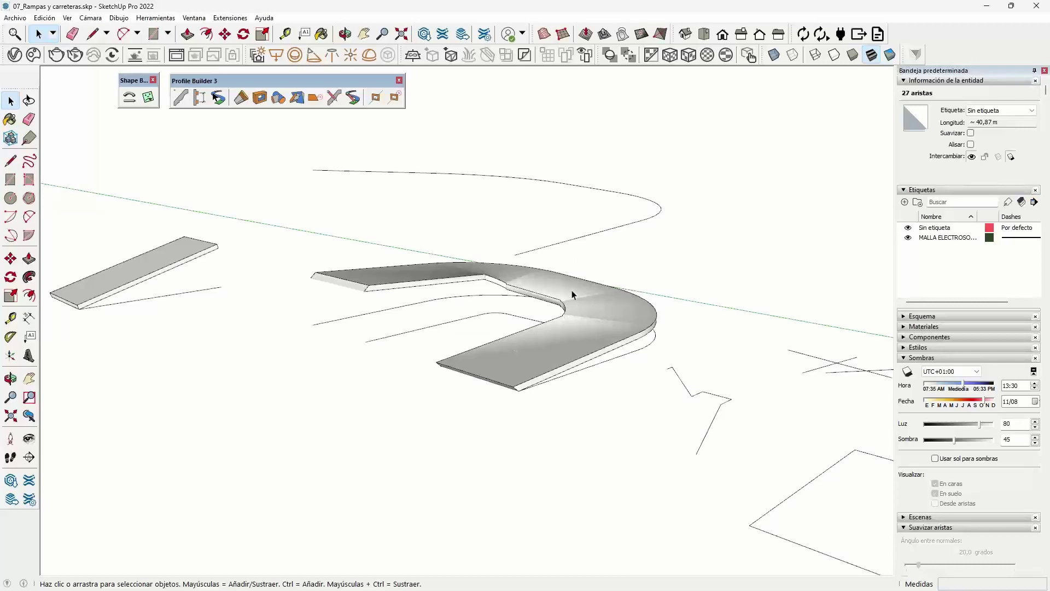
mouse_move(624, 256)
middle_mouse_down()
mouse_move(630, 247)
mouse_move(527, 402)
middle_mouse_up()
scroll(530, 386, "up", 1)
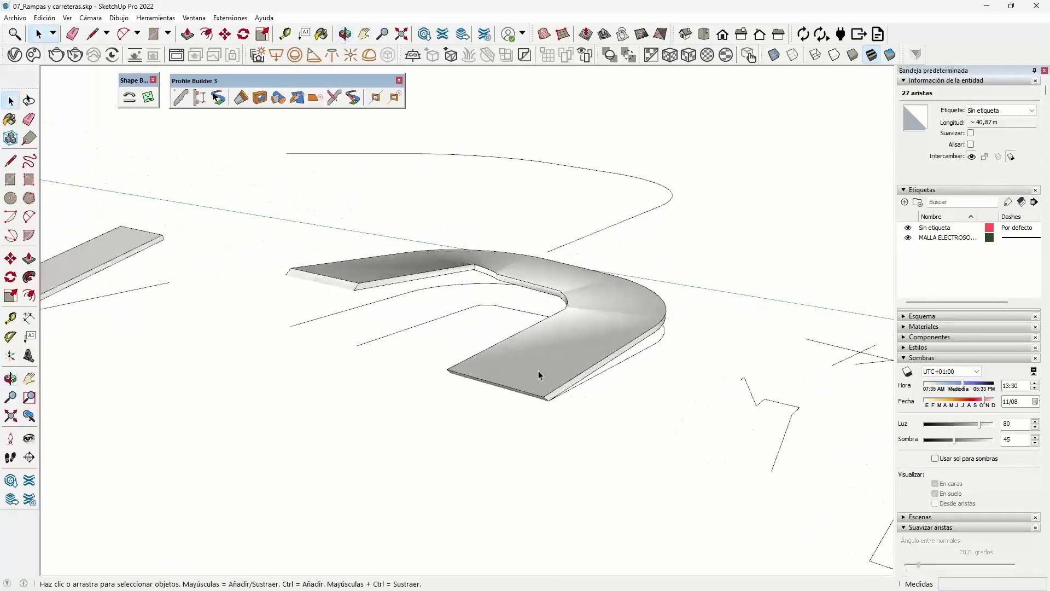
scroll(539, 371, "up", 1)
Move the whole outer road curve by its endpoint onto the ramp's outer edge.
double_click(574, 229)
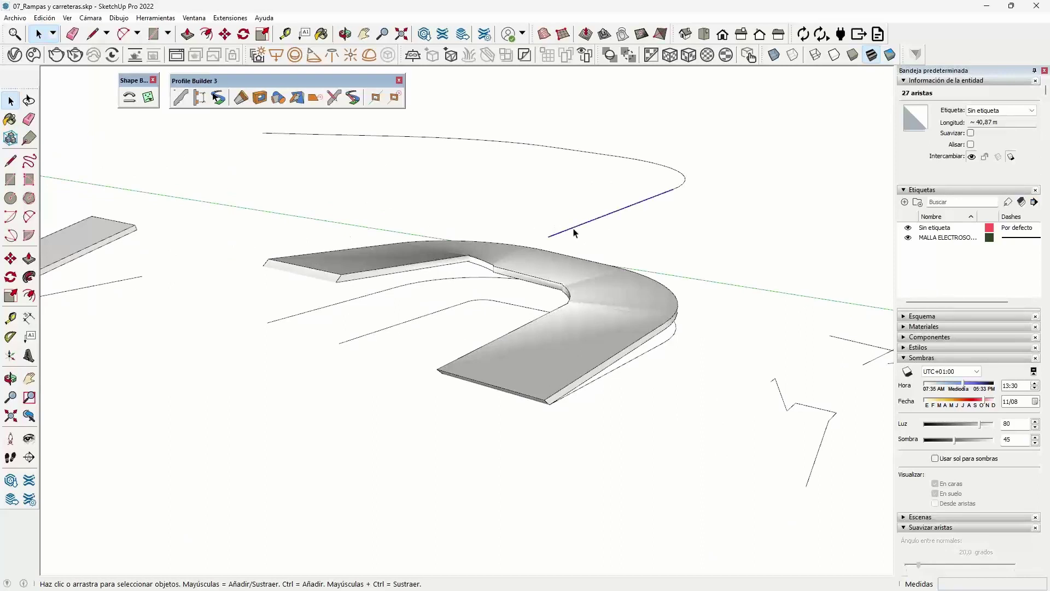
key("m")
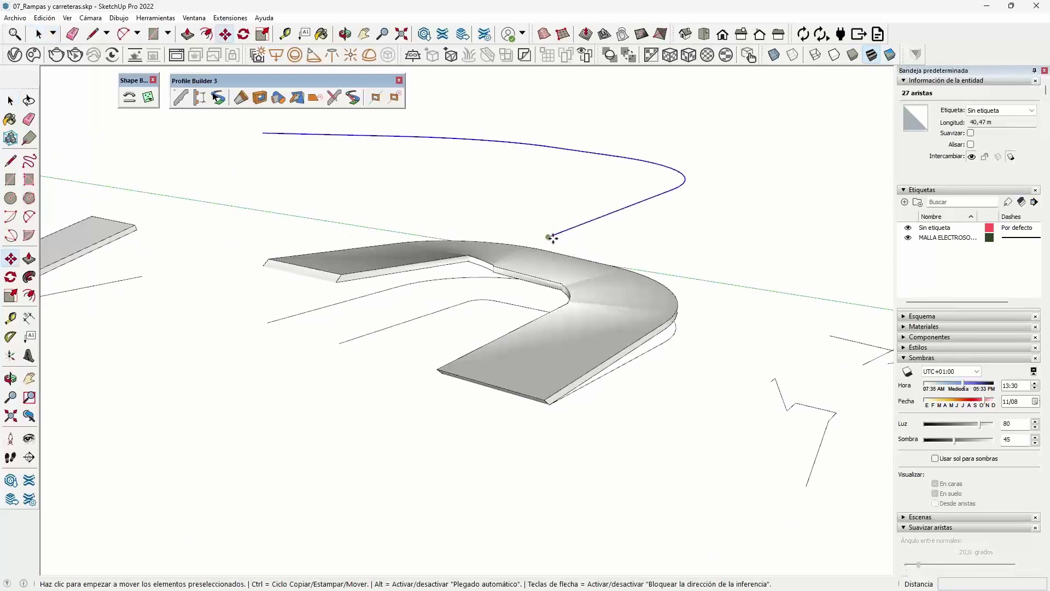
left_click(548, 236)
left_click(534, 382)
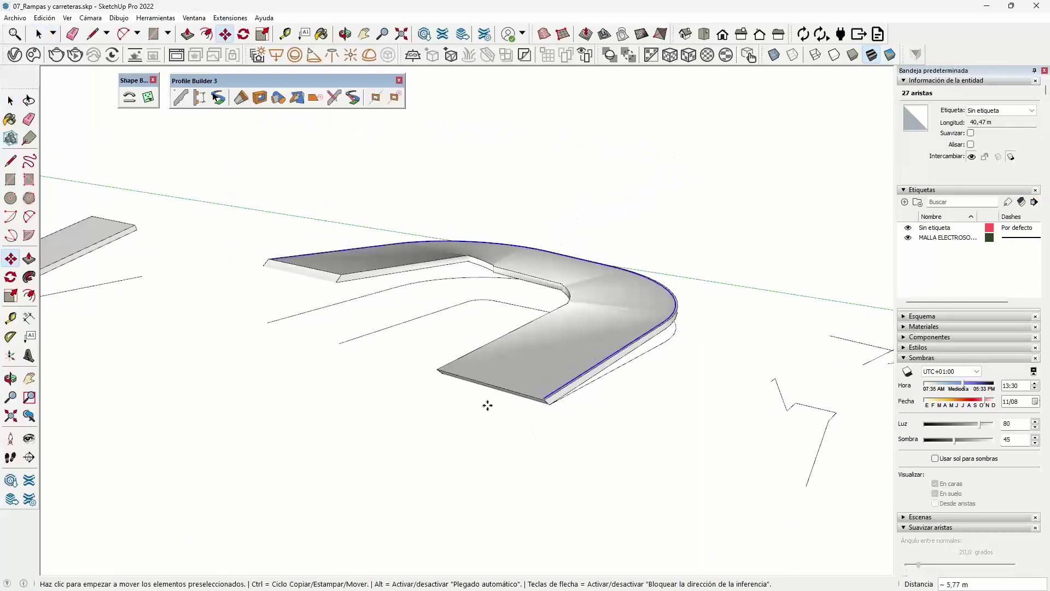
middle_click_drag(488, 403, 495, 410)
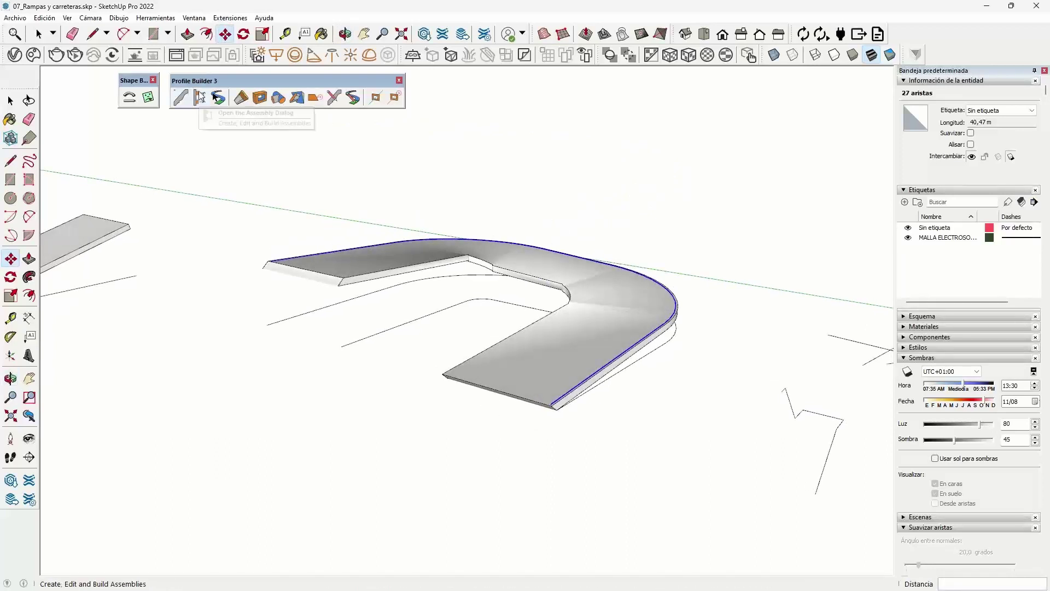
Build the Industrial Railing assembly along the curved ramp's edge and orbit to inspect it.
left_click(218, 100)
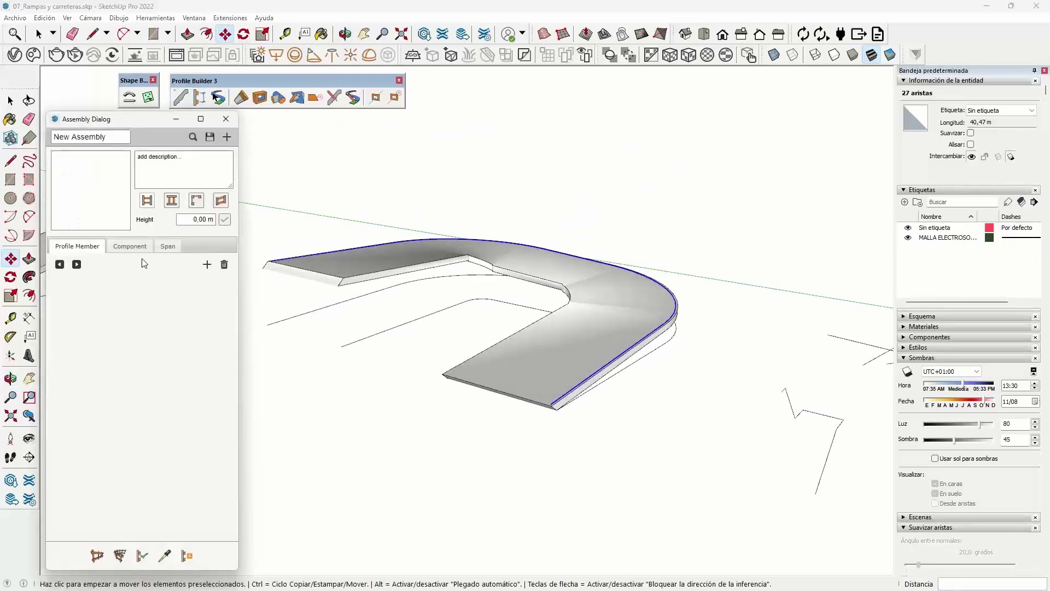
left_click(192, 136)
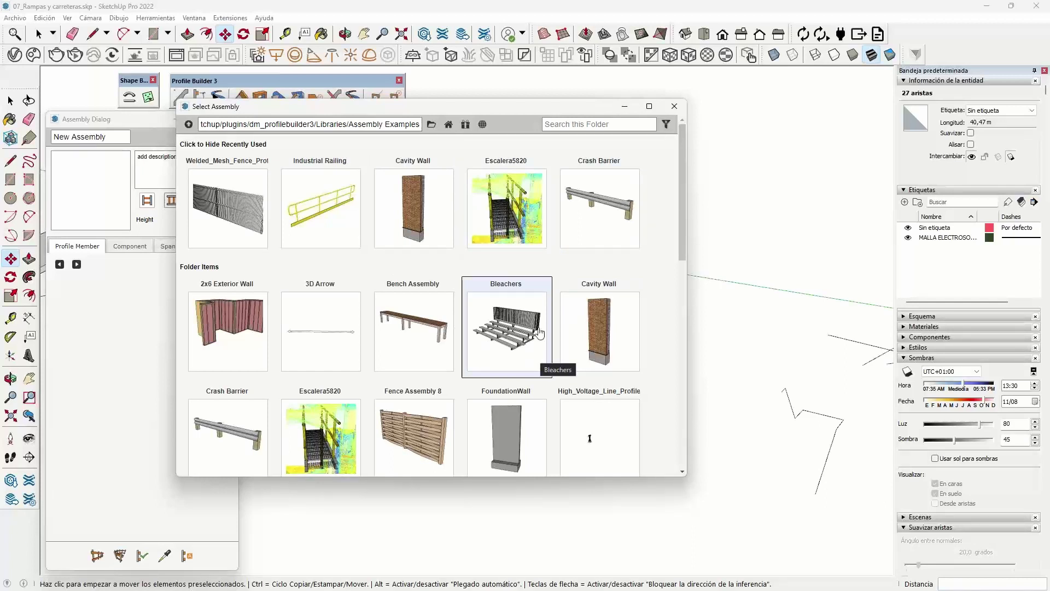
left_click(316, 213)
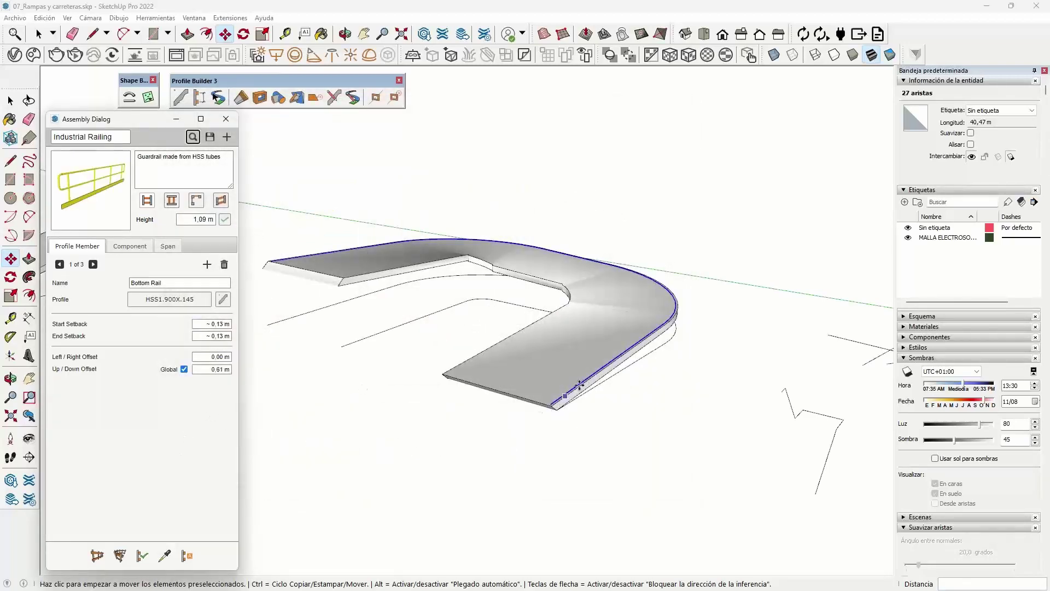
left_click(119, 555)
mouse_move(595, 408)
middle_mouse_down()
mouse_move(503, 352)
mouse_move(577, 349)
mouse_move(547, 371)
middle_mouse_up()
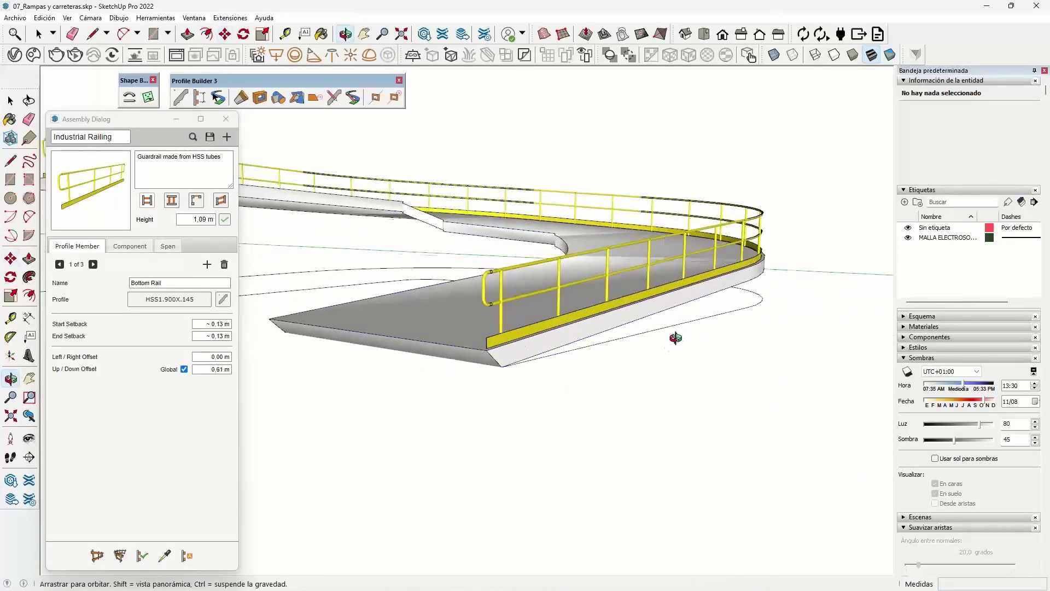
scroll(445, 436, "up", 3)
middle_click_drag(445, 436, 753, 309)
scroll(753, 309, "down", 5)
mouse_move(562, 298)
middle_mouse_down()
mouse_move(469, 253)
mouse_move(430, 266)
mouse_move(641, 293)
middle_mouse_up()
mouse_move(452, 297)
left_mouse_down()
mouse_move(727, 333)
mouse_move(632, 452)
mouse_move(801, 358)
mouse_move(434, 403)
mouse_move(426, 421)
mouse_move(790, 418)
mouse_move(661, 407)
left_mouse_up()
Select the ramp component, orbiting around it, and reopen the assembly examples library.
key("m")
key("ctrl+t")
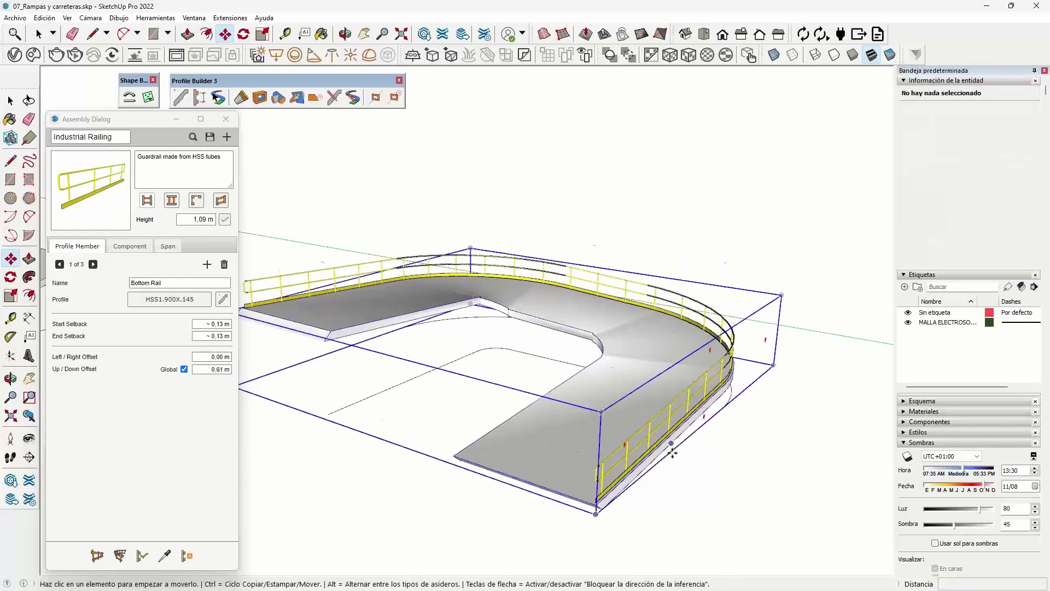
key("o")
mouse_move(675, 462)
left_mouse_down()
mouse_move(585, 448)
mouse_move(560, 434)
left_mouse_up()
key("space")
left_click(497, 389)
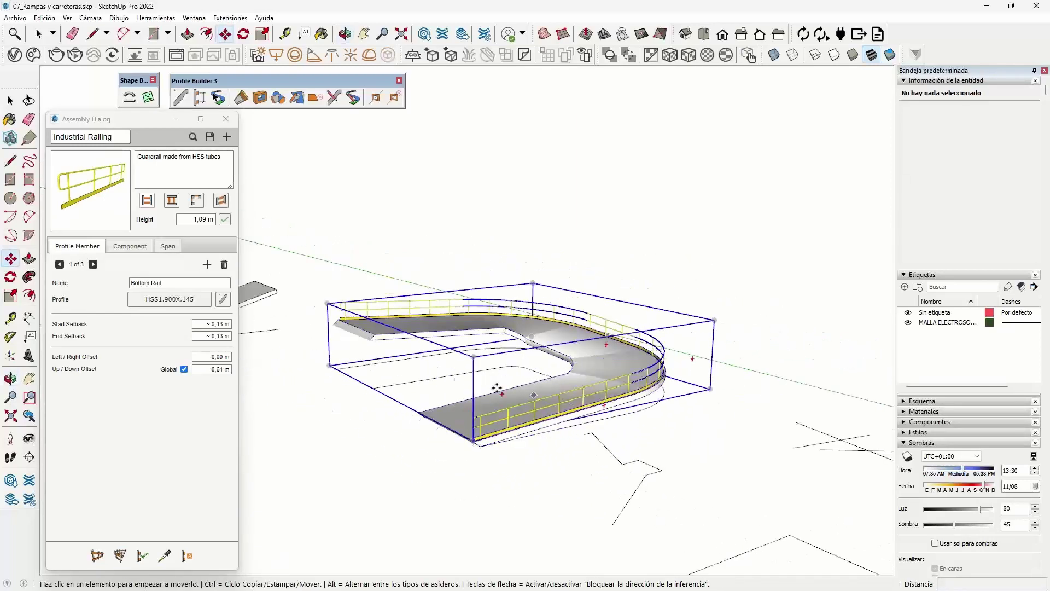
key("o")
left_click_drag(435, 365, 536, 395)
key("m")
key("ctrl+t")
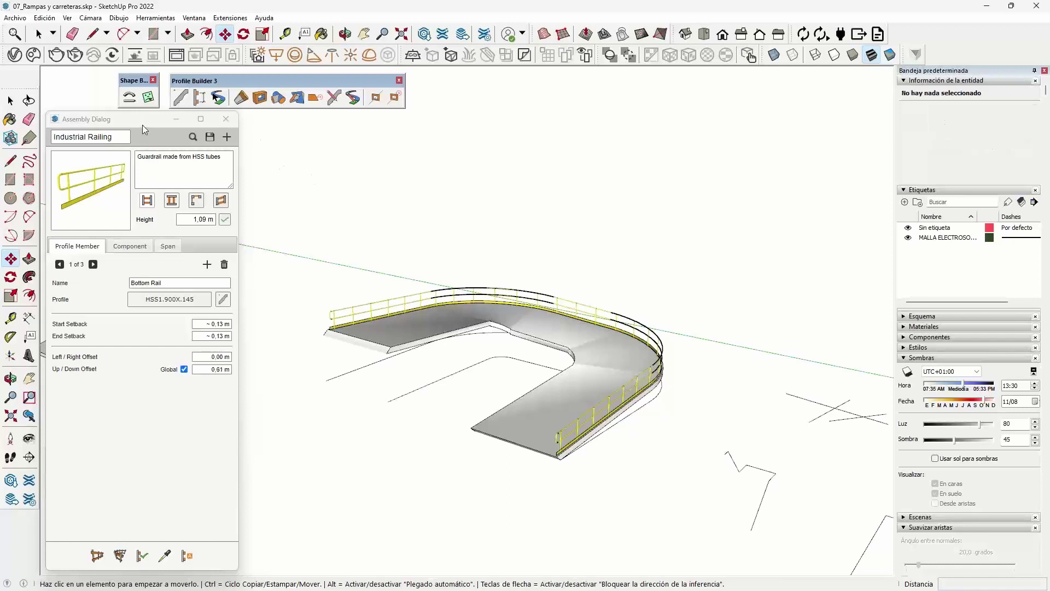
left_click(193, 137)
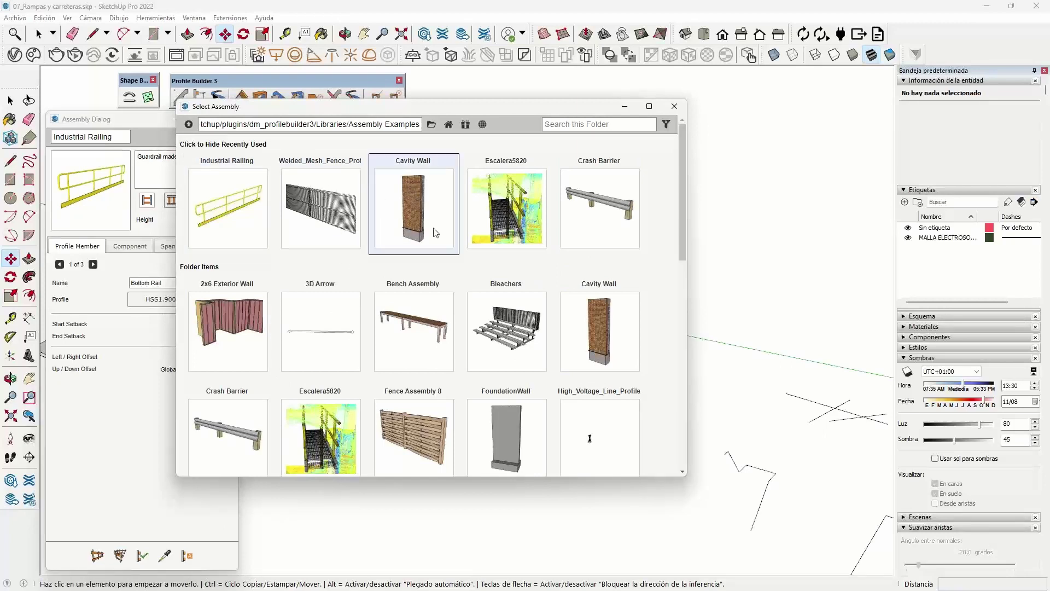
Load the Escalera5820 assembly and build it along the six zig-zag path edges.
left_click(508, 222)
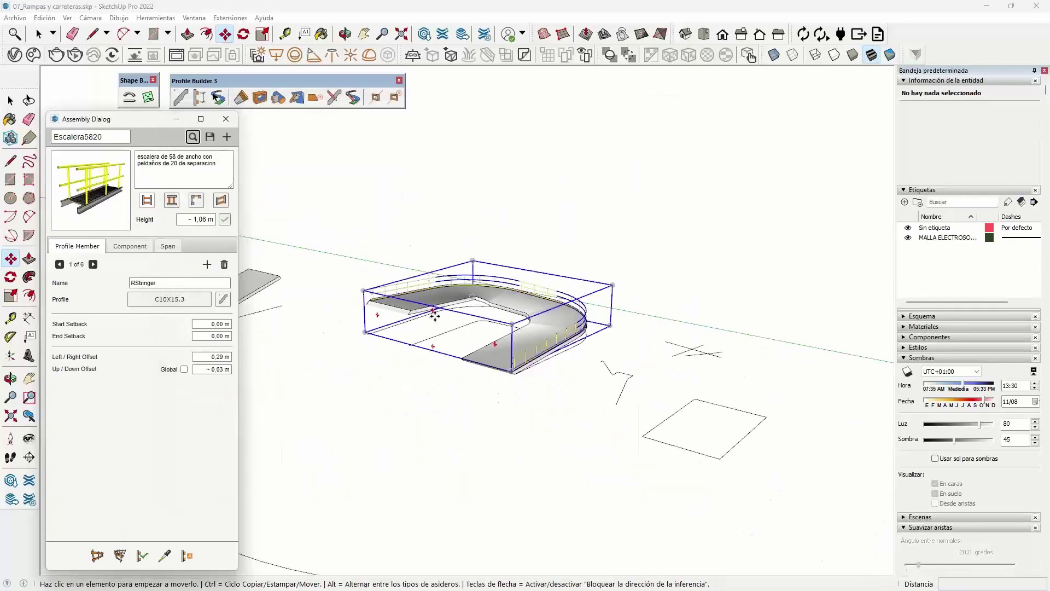
key("space")
mouse_move(446, 247)
middle_mouse_down()
mouse_move(611, 402)
mouse_move(585, 436)
mouse_move(464, 299)
middle_mouse_up()
mouse_move(464, 299)
left_mouse_down()
mouse_move(625, 506)
mouse_move(605, 502)
left_mouse_up()
mouse_move(605, 502)
middle_mouse_down()
mouse_move(598, 487)
mouse_move(473, 415)
middle_mouse_up()
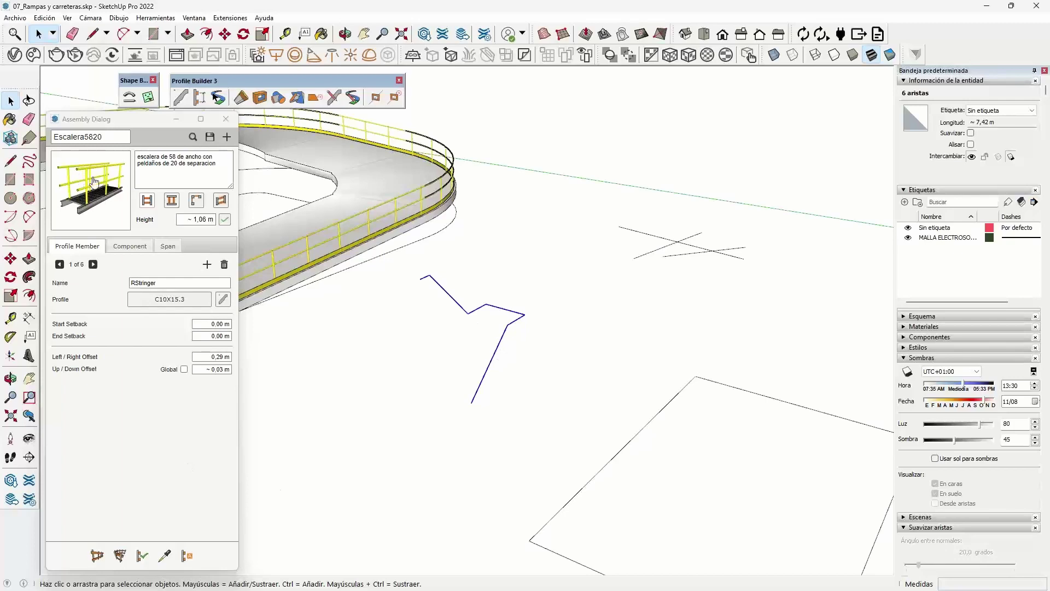
left_click(119, 555)
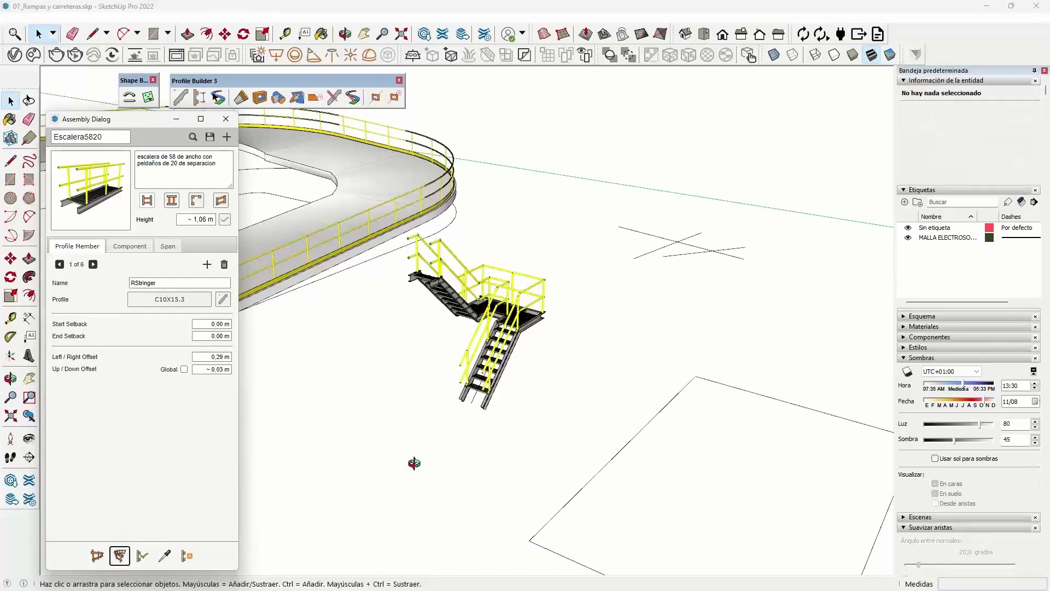
Orbit and zoom to inspect the new steel staircase with yellow railings.
mouse_move(411, 462)
middle_mouse_down()
mouse_move(495, 463)
mouse_move(394, 462)
middle_mouse_up()
scroll(499, 443, "up", 2)
scroll(527, 394, "up", 2)
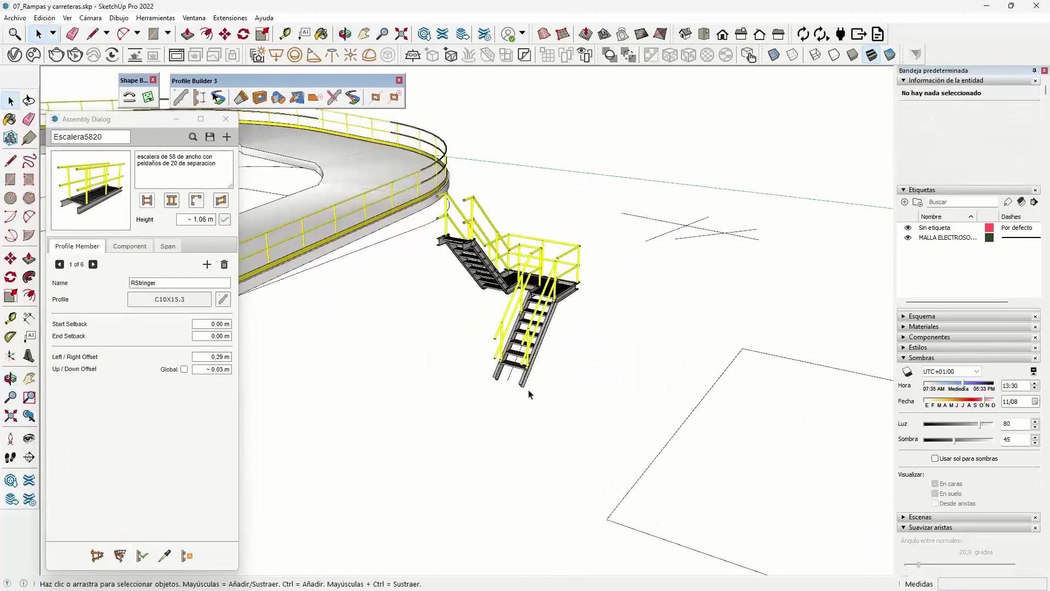
scroll(519, 372, "up", 3)
scroll(520, 372, "up", 2)
scroll(542, 371, "up", 2)
scroll(569, 369, "up", 1)
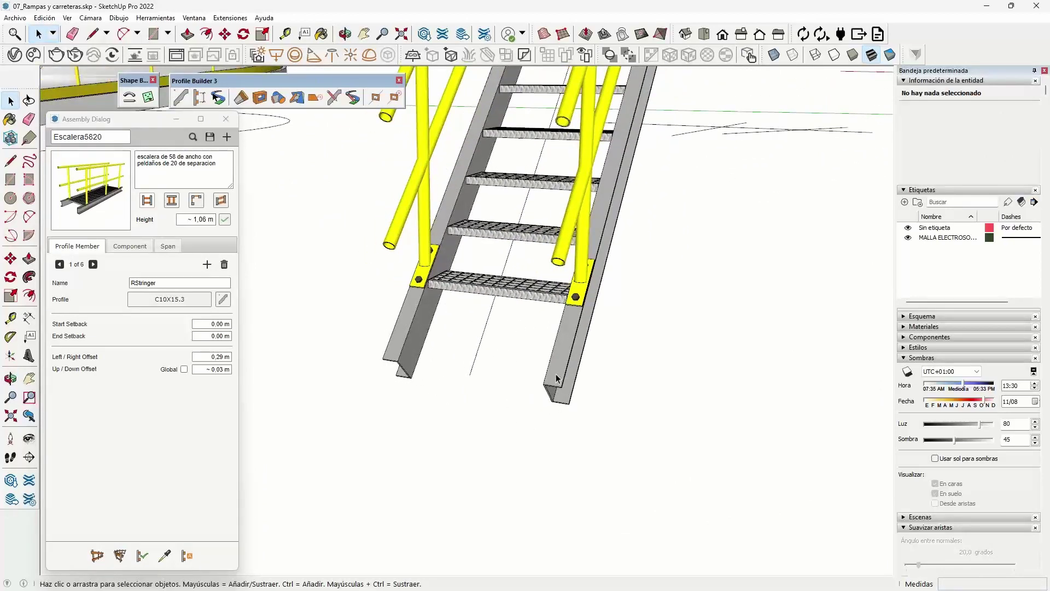
scroll(497, 444, "down", 2)
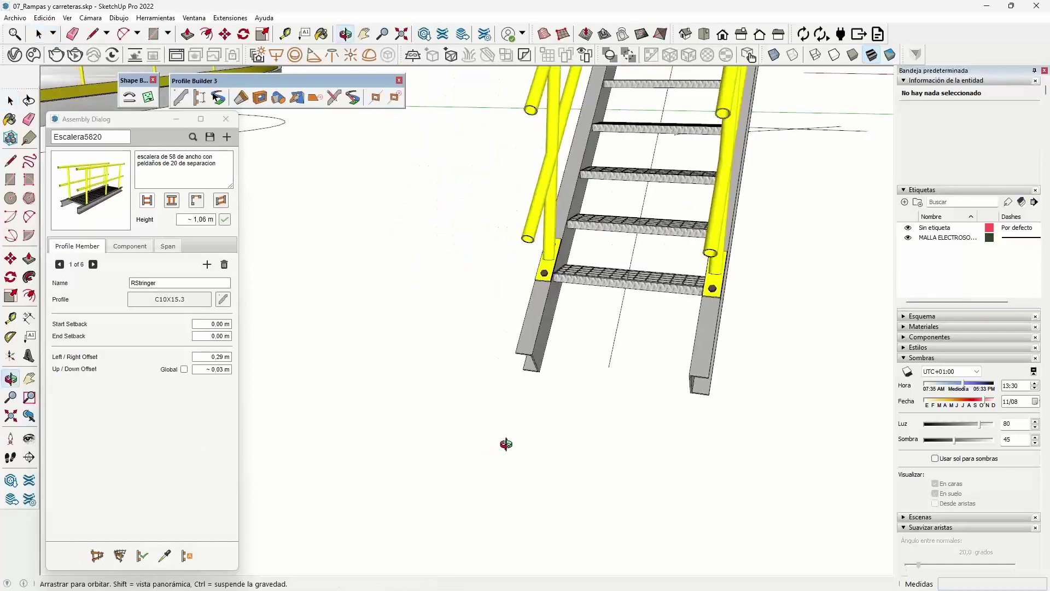
middle_click_drag(504, 441, 506, 384)
scroll(553, 357, "up", 2)
scroll(553, 358, "up", 2)
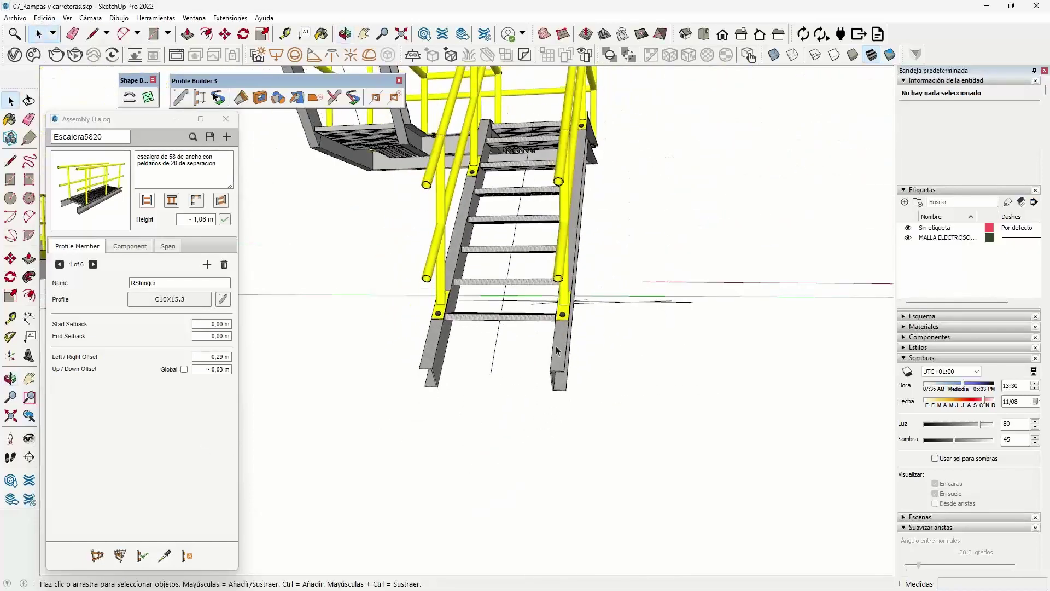
scroll(553, 357, "up", 2)
scroll(553, 358, "up", 1)
scroll(553, 358, "down", 2)
scroll(593, 326, "down", 4)
key("space")
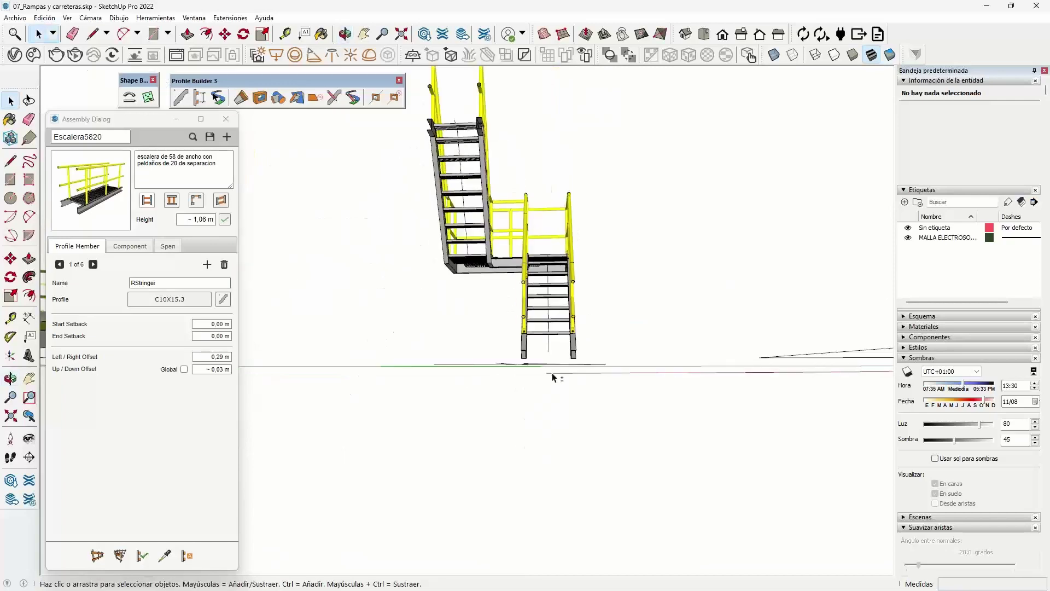
scroll(583, 350, "up", 2)
scroll(575, 362, "up", 2)
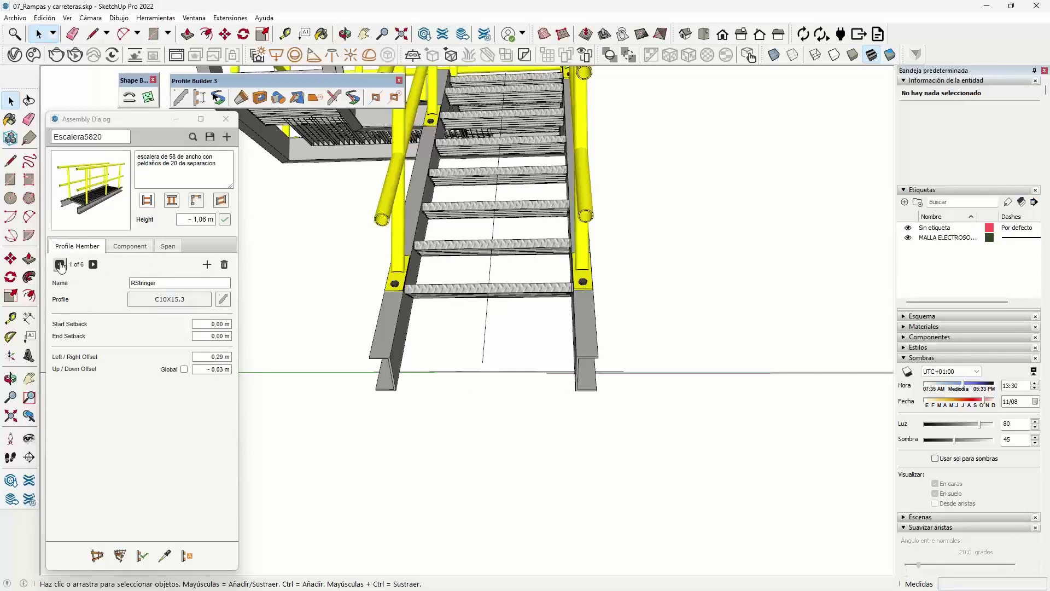
Step through the assembly members to the LStringer, member 2 of 6.
left_click(93, 264)
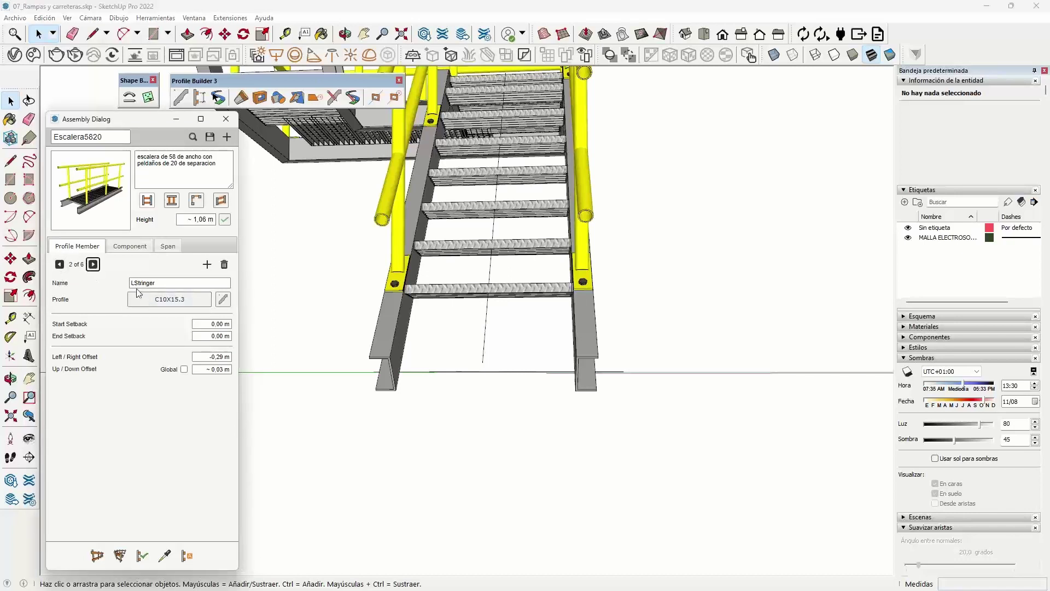
left_click(59, 264)
left_click(93, 264)
scroll(580, 345, "up", 2)
scroll(586, 338, "up", 2)
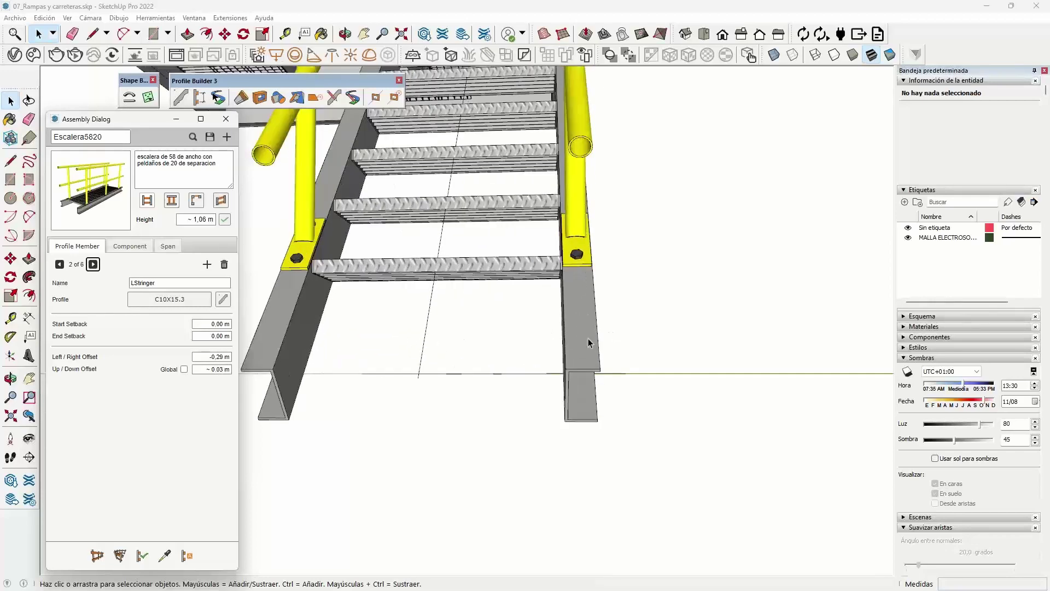
scroll(587, 338, "up", 2)
Measure the stringer with the Tape Measure, placing a guide at its edge.
left_click(12, 318)
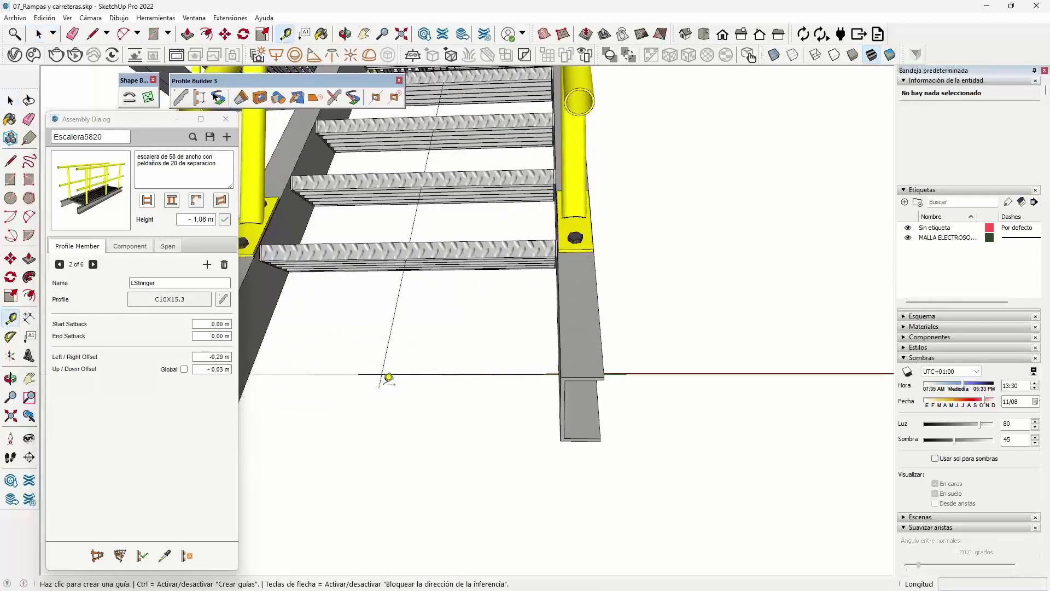
left_click(378, 387)
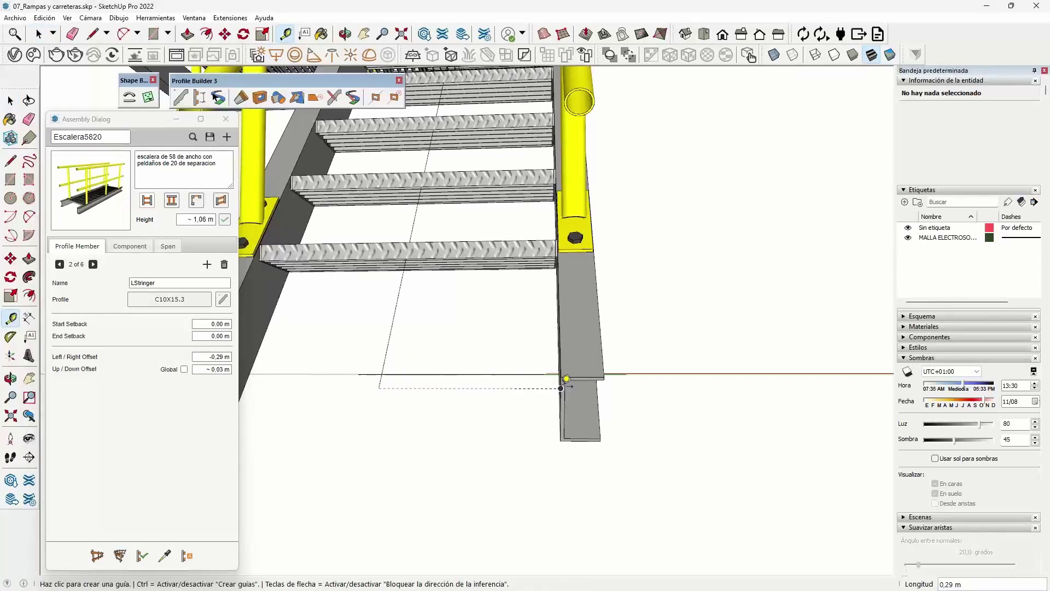
left_click(567, 377)
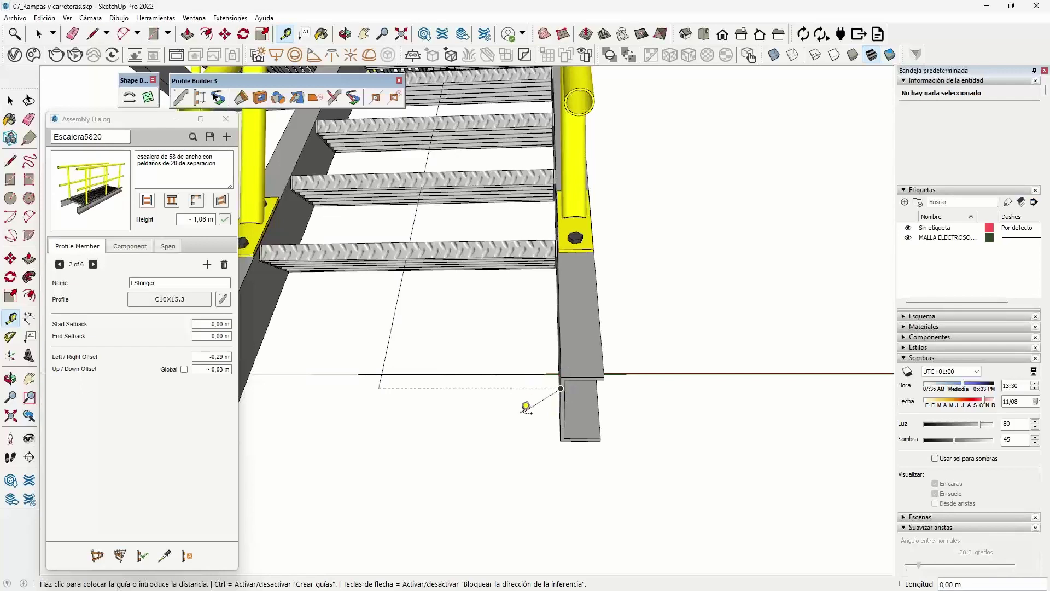
scroll(525, 403, "down", 5)
mouse_move(696, 345)
middle_mouse_down()
mouse_move(626, 307)
mouse_move(622, 271)
middle_mouse_up()
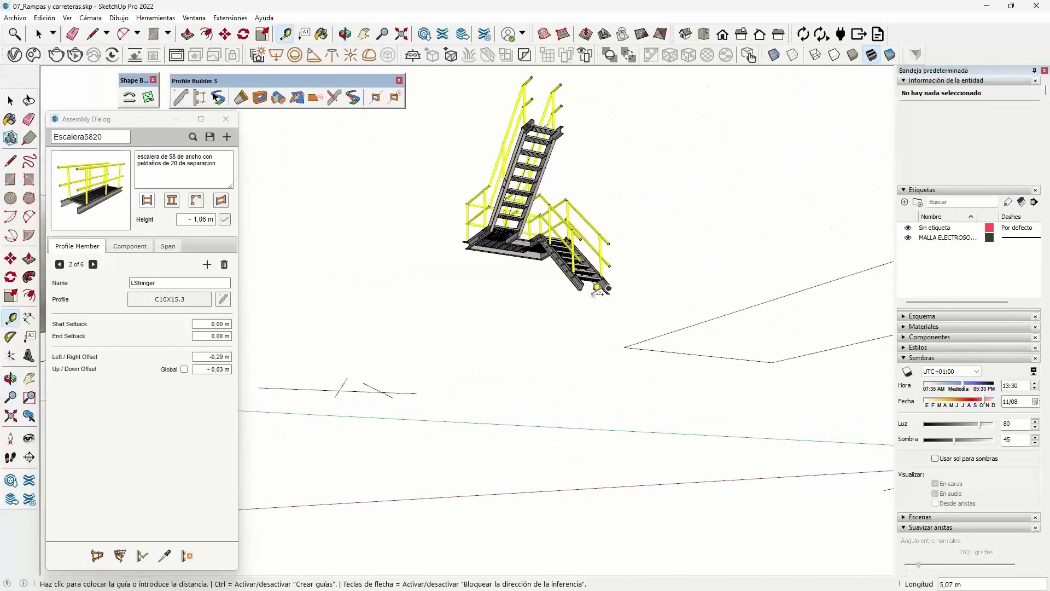
scroll(621, 271, "up", 2)
scroll(616, 282, "up", 2)
scroll(612, 286, "up", 2)
scroll(621, 280, "up", 2)
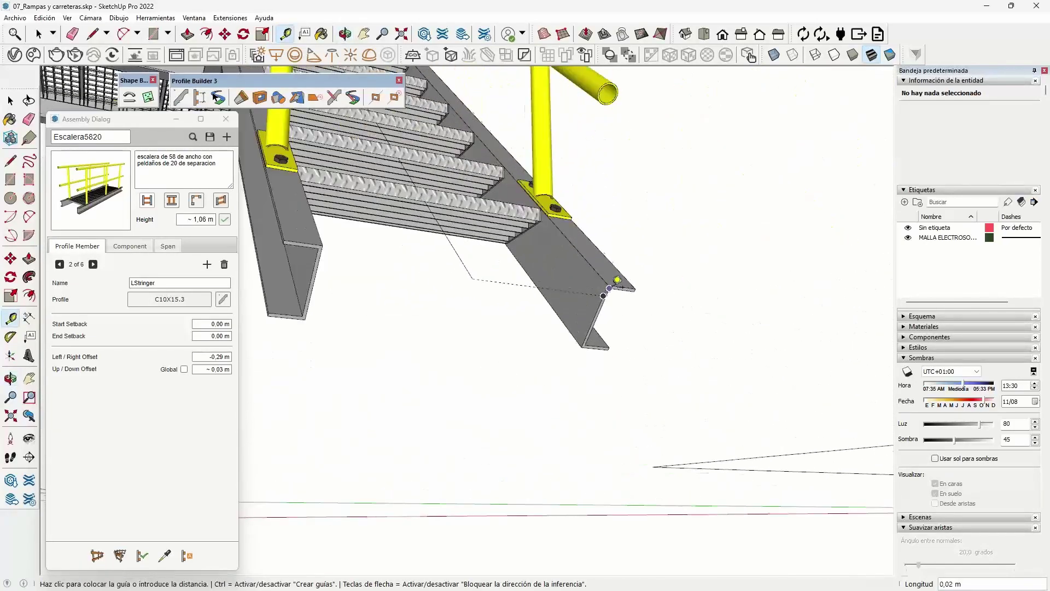
scroll(618, 276, "up", 2)
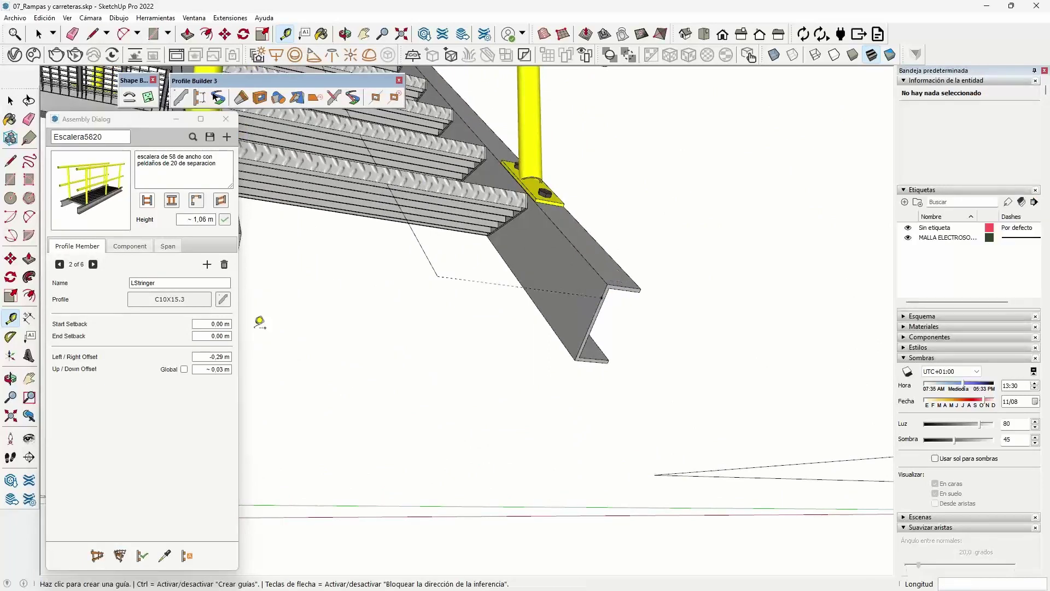
key("Escape")
Return to the LStringer member and open its C10X15.3 profile settings.
left_click(59, 264)
left_click(93, 264)
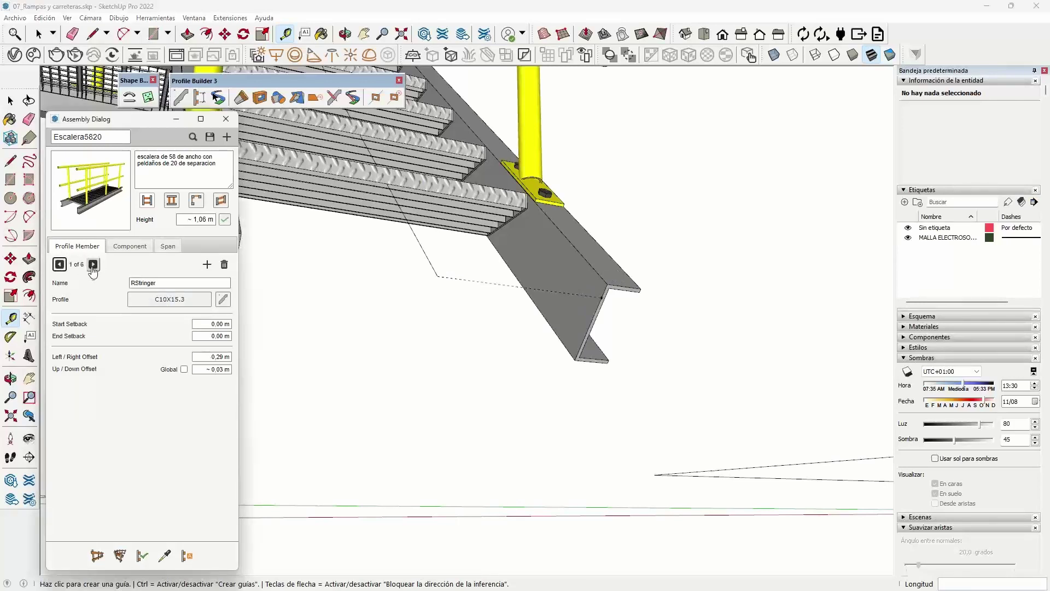
left_click(223, 300)
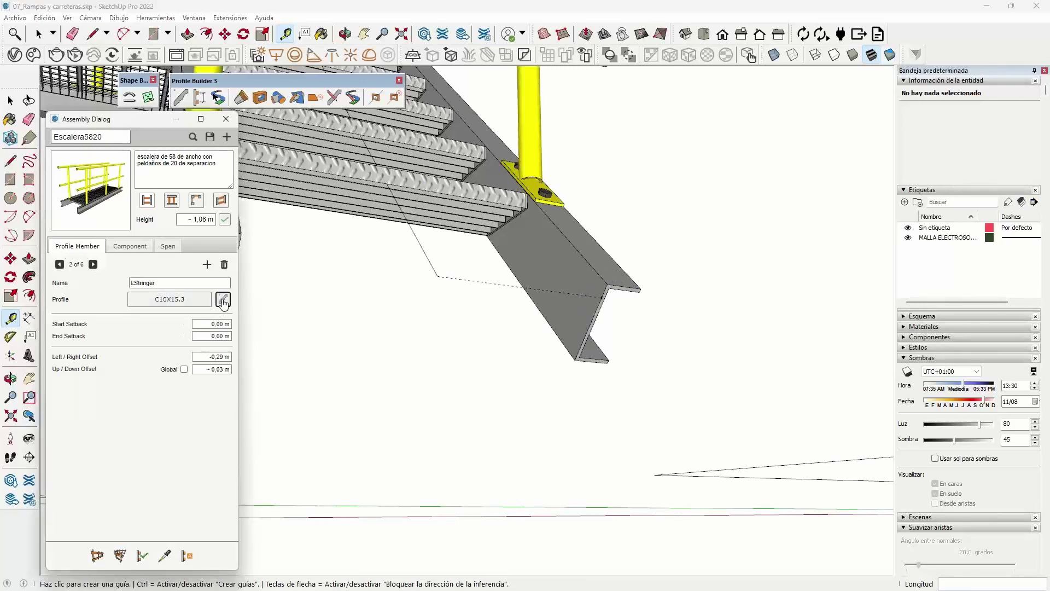
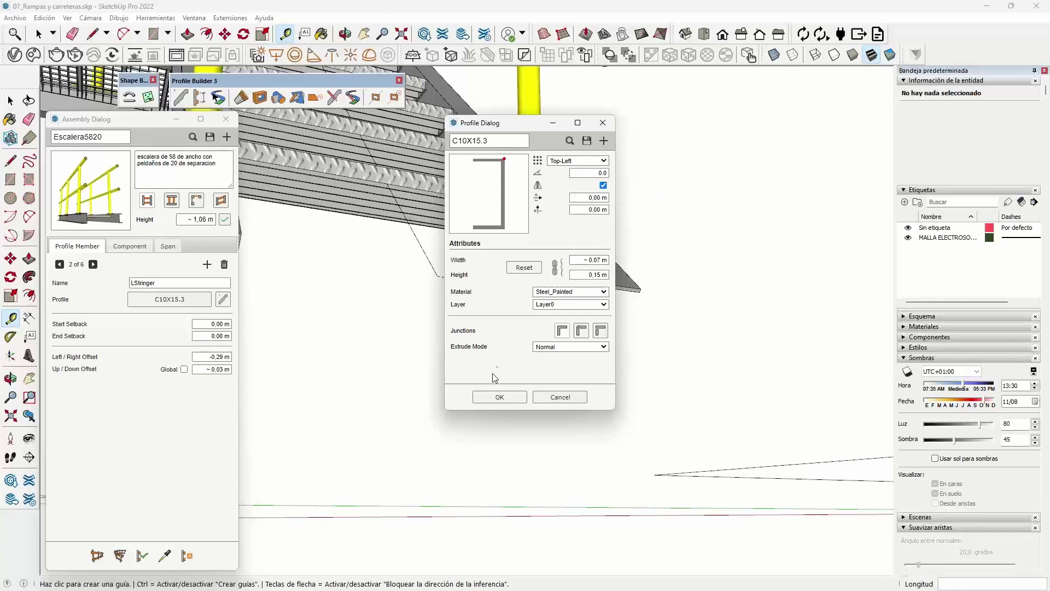
Confirm the C10X15.3 LStringer profile edit and bring up the Select Assembly library.
left_click(602, 123)
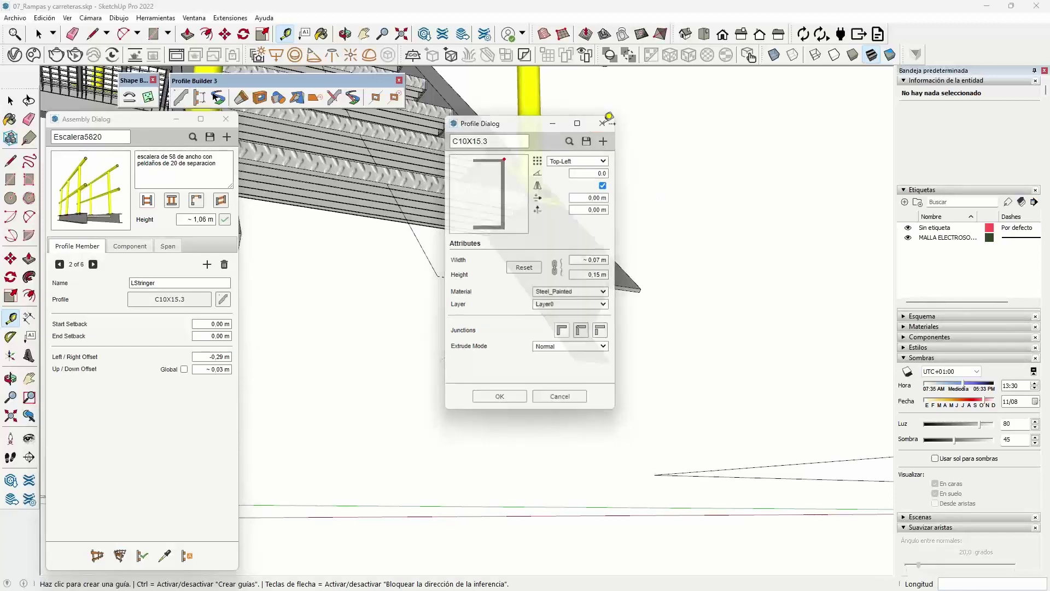
left_click(194, 138)
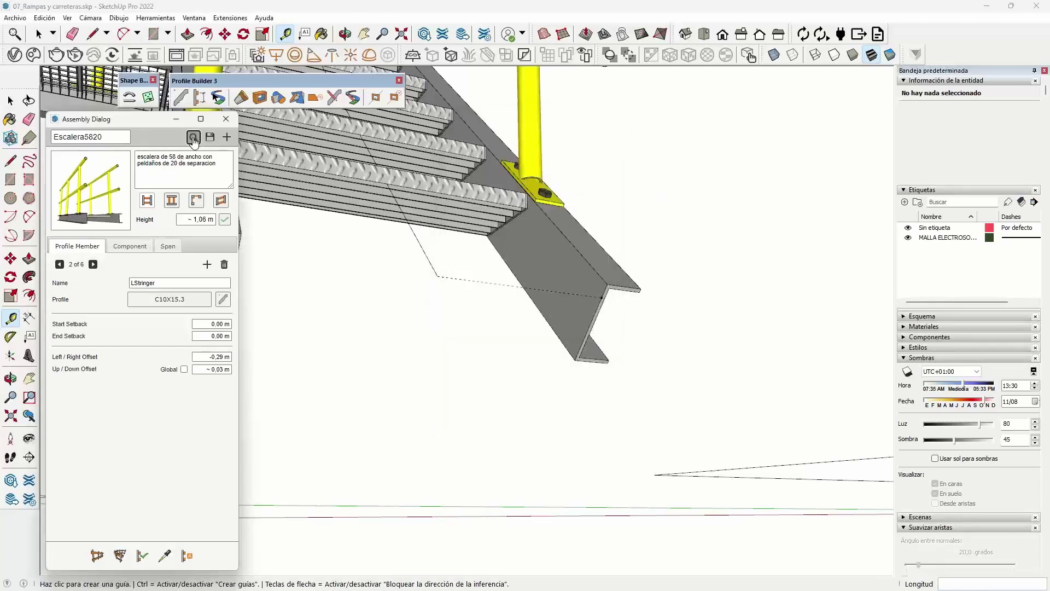
left_click(140, 373)
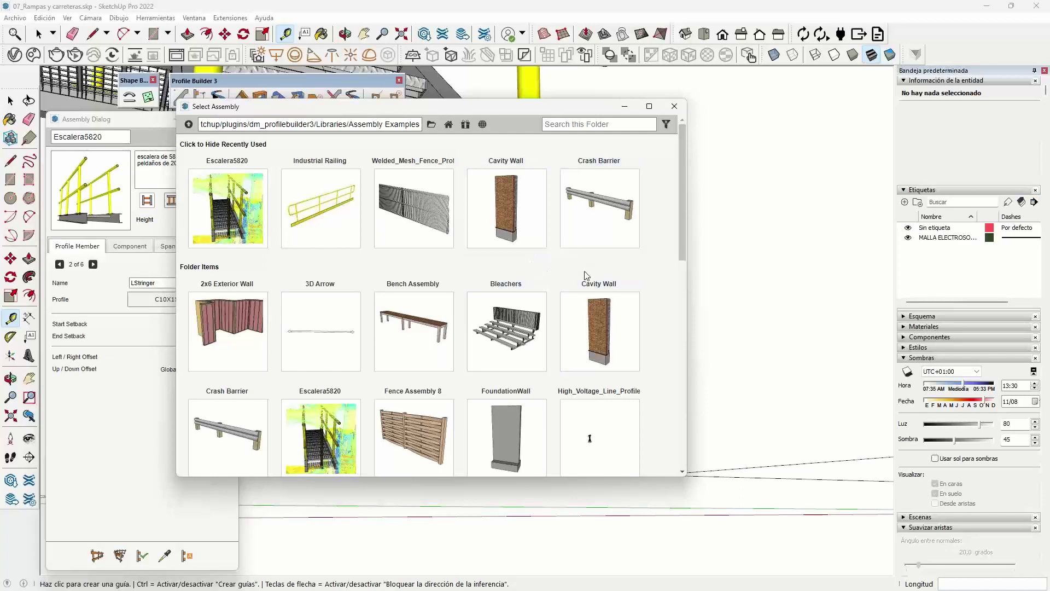
Close the library and review the staircase's Tread and post components.
left_click(674, 106)
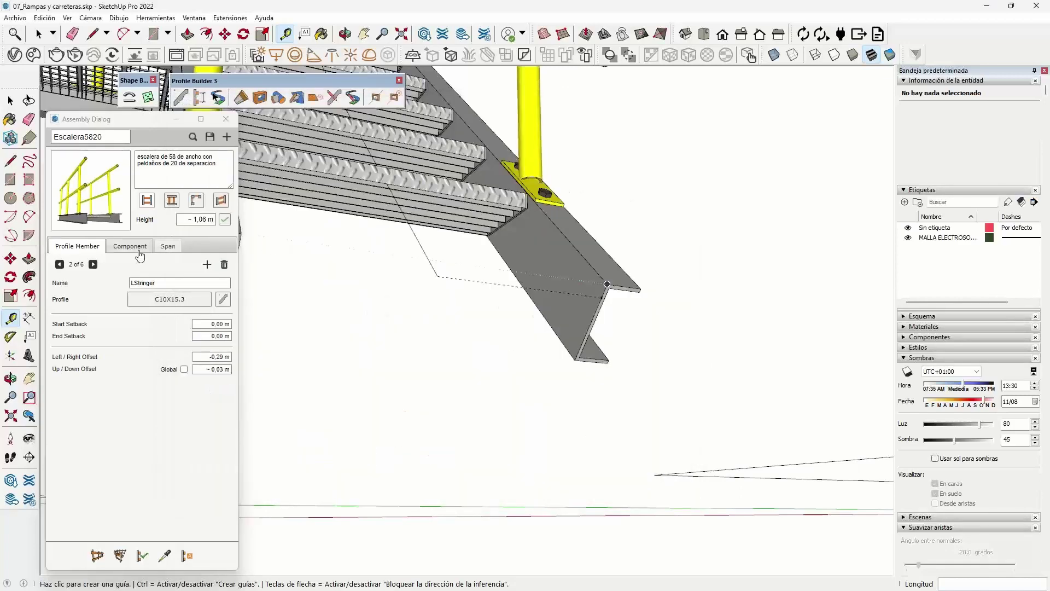
left_click(131, 251)
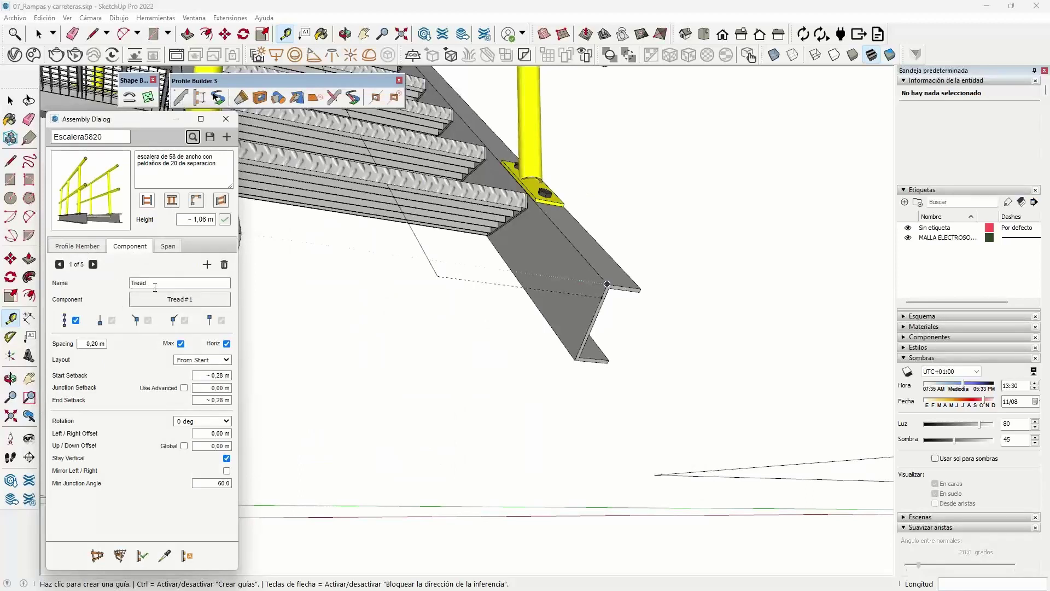
left_click(93, 264)
Return to the stringer's Profile Member settings and zoom out to the lower arc.
left_click(76, 245)
scroll(456, 315, "down", 3)
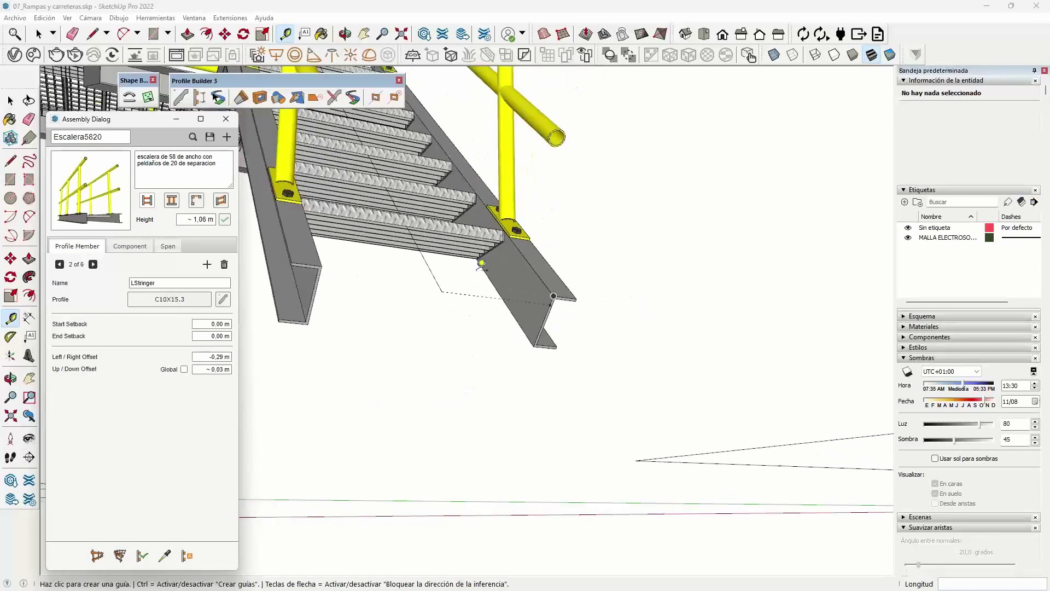
scroll(392, 370, "down", 5)
scroll(432, 331, "down", 3)
mouse_move(431, 330)
middle_mouse_down()
mouse_move(406, 414)
mouse_move(359, 412)
mouse_move(481, 350)
mouse_move(476, 387)
mouse_move(578, 377)
middle_mouse_up()
scroll(509, 365, "up", 2)
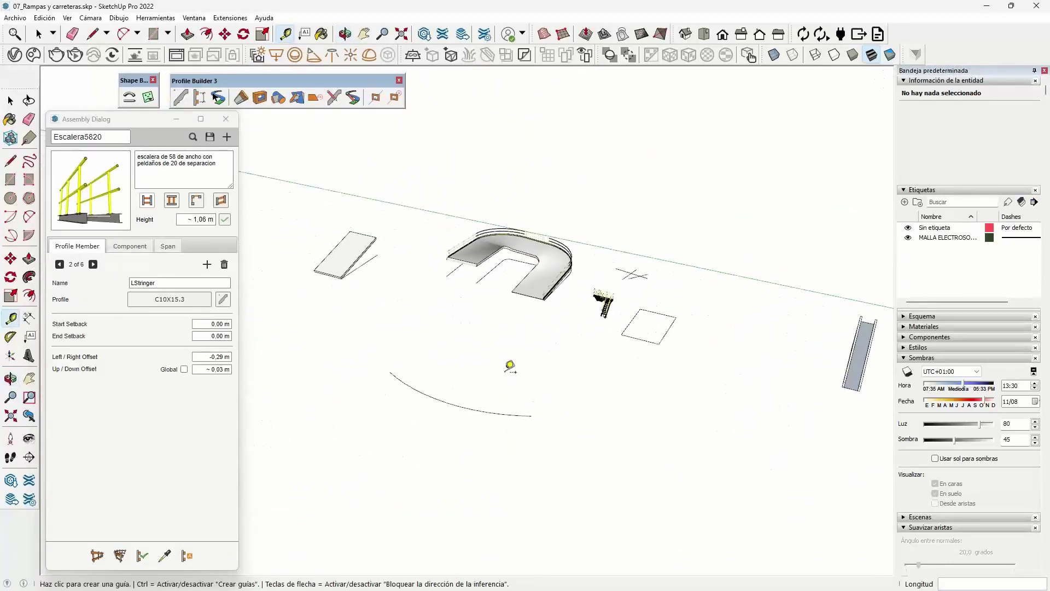
scroll(452, 403, "up", 3)
scroll(508, 365, "up", 2)
scroll(504, 332, "up", 2)
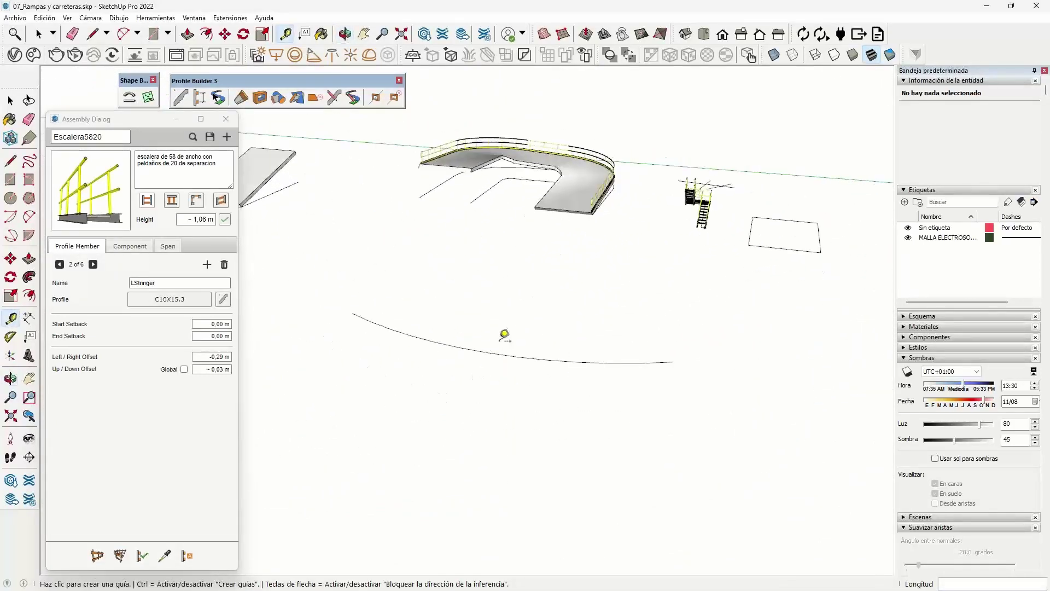
scroll(509, 349, "up", 2)
Discard the Escalera5820 assembly without saving and load the Valla_Electrosoldada welded-mesh fence.
left_click(192, 137)
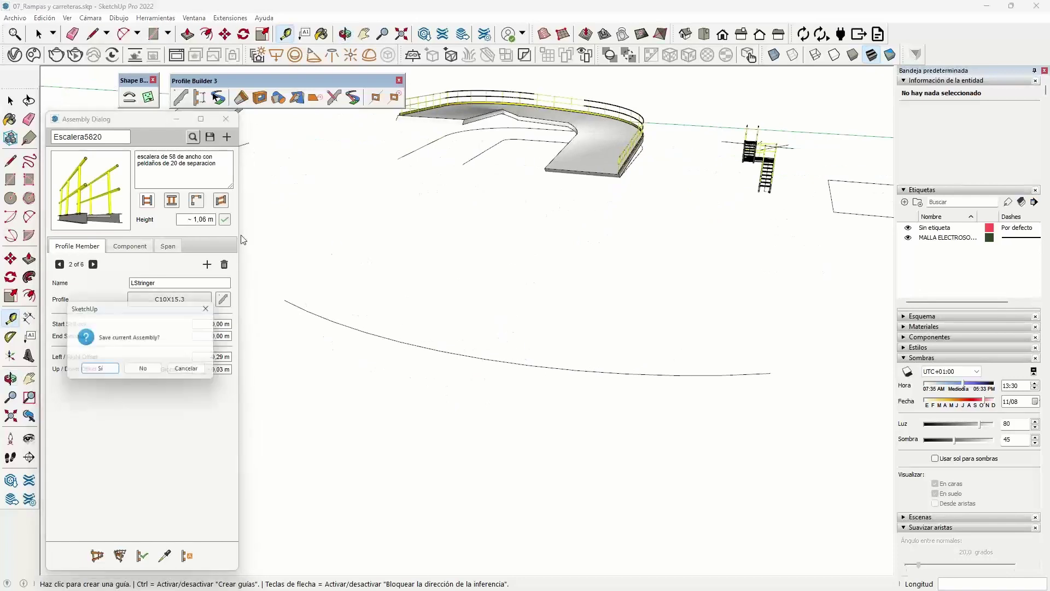
left_click(143, 370)
double_click(425, 222)
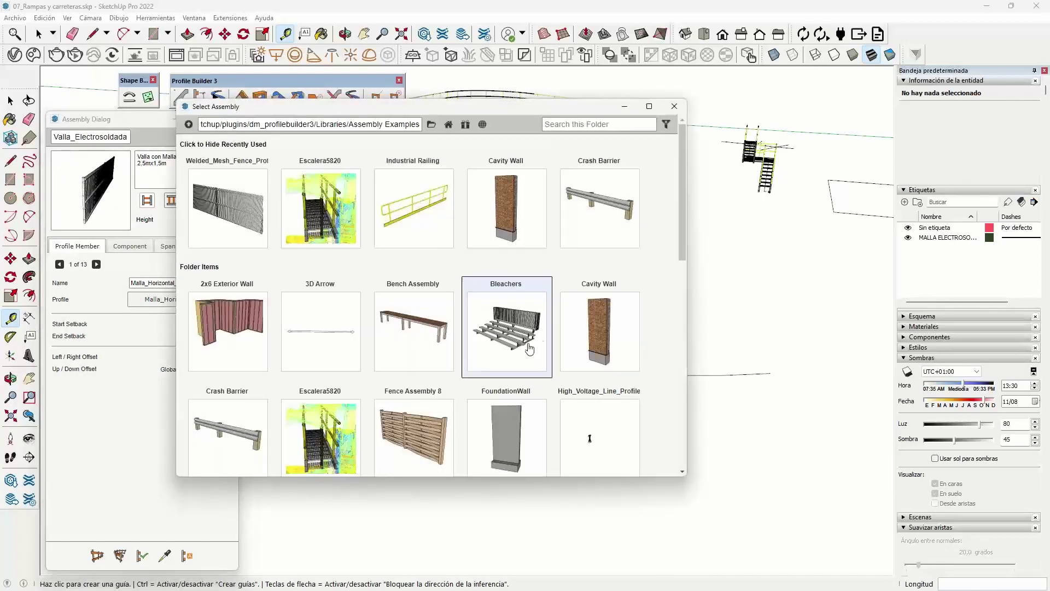
left_click(674, 107)
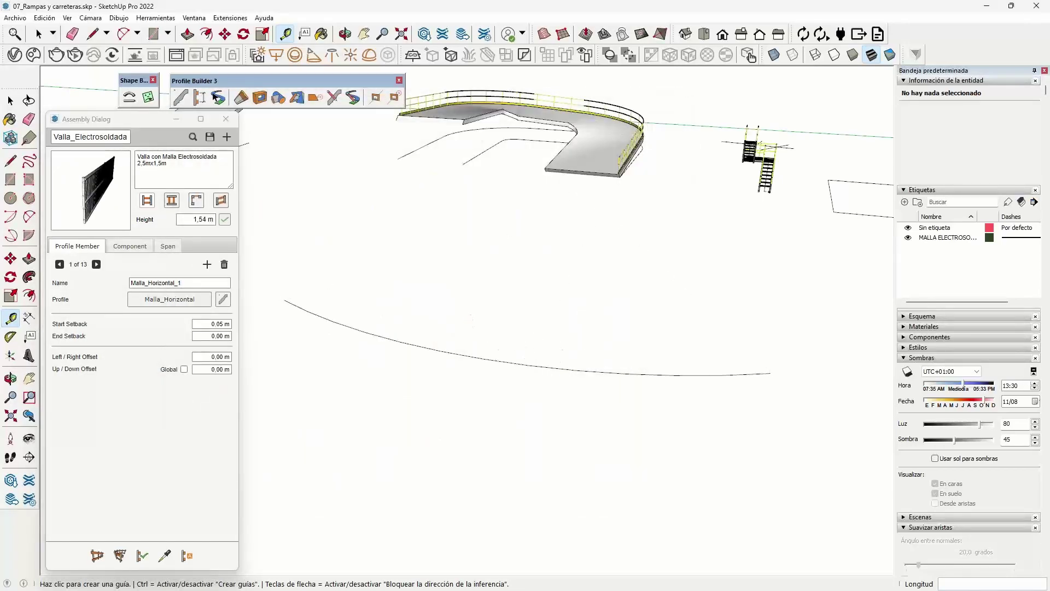
Build the welded-mesh fence along the selected 19.83 m lower arc.
key("space")
left_click(455, 352)
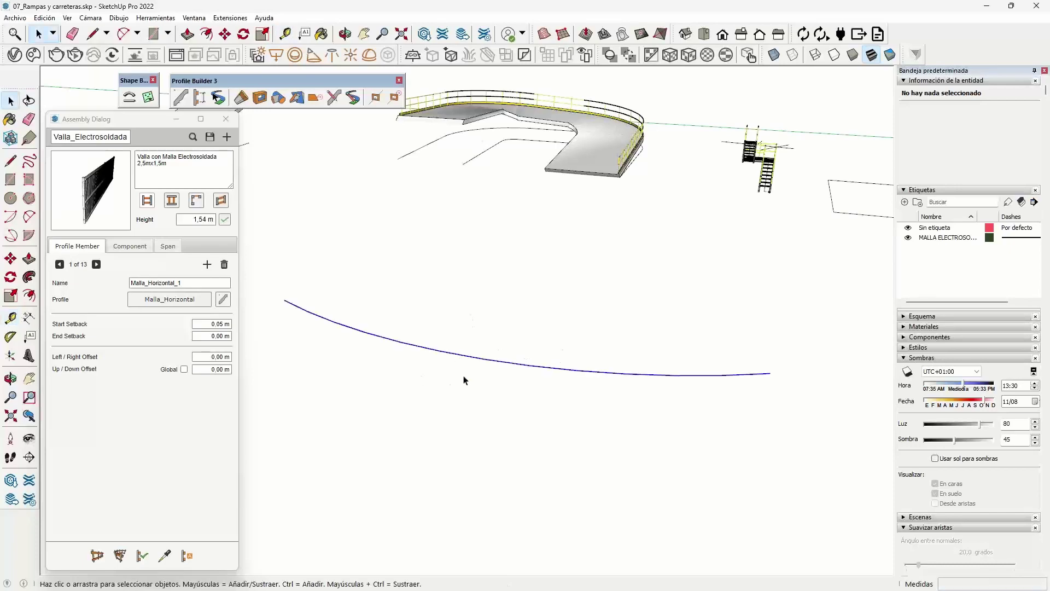
left_click(120, 556)
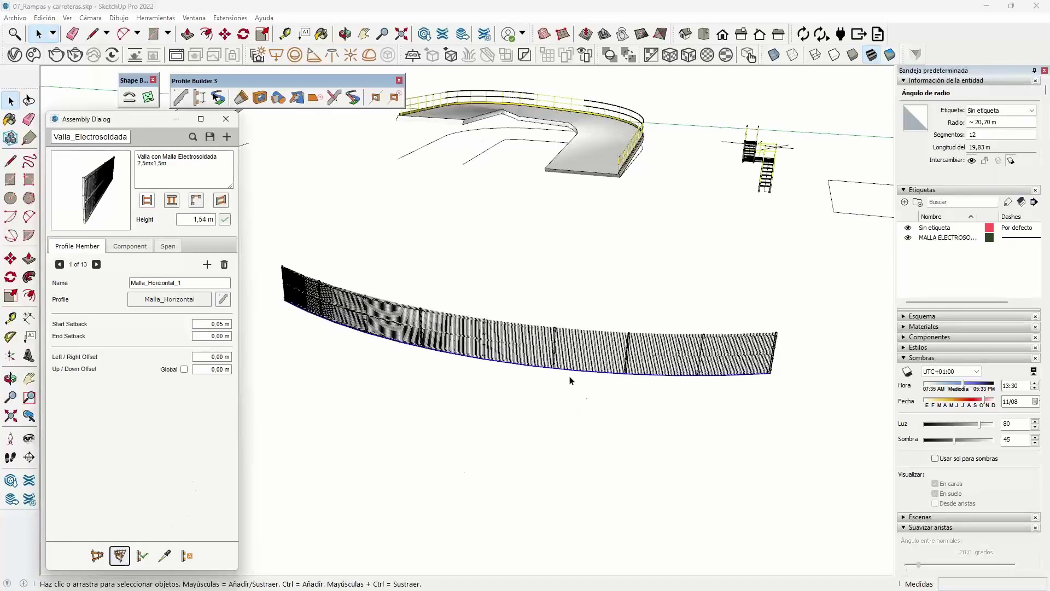
Orbit around the new fence to inspect it, then select the trial fence group.
scroll(629, 409, "up", 3)
mouse_move(564, 403)
middle_mouse_down()
mouse_move(504, 398)
mouse_move(516, 387)
mouse_move(457, 351)
mouse_move(534, 352)
mouse_move(429, 277)
middle_mouse_up()
scroll(492, 268, "up", 3)
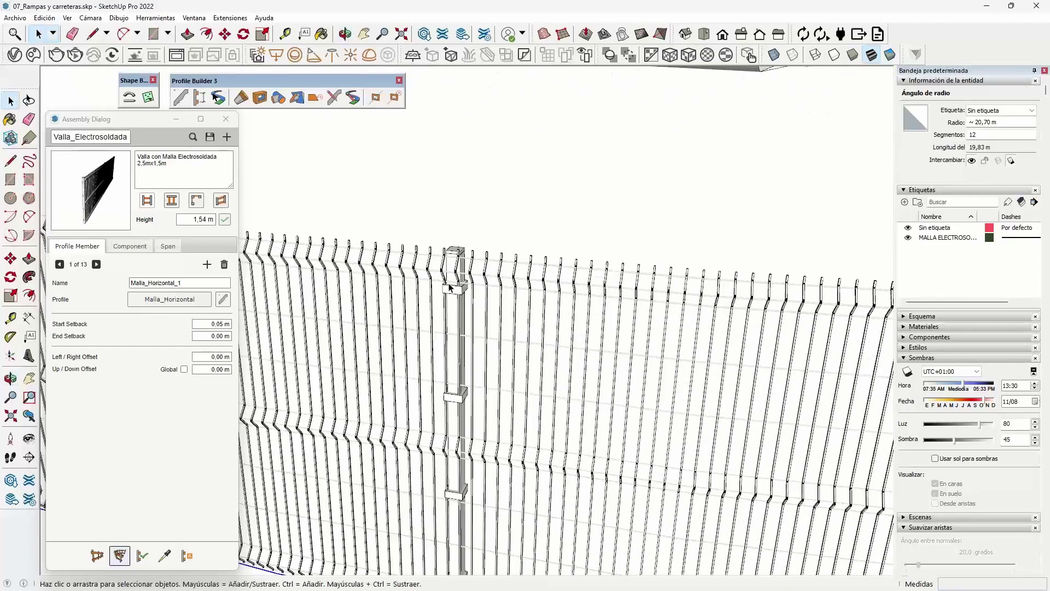
scroll(509, 284, "up", 3)
scroll(510, 284, "down", 5)
mouse_move(417, 339)
middle_mouse_down()
mouse_move(555, 370)
mouse_move(562, 398)
mouse_move(593, 368)
mouse_move(405, 300)
middle_mouse_up()
scroll(534, 416, "up", 2)
scroll(525, 400, "up", 3)
scroll(525, 399, "down", 2)
scroll(405, 300, "down", 3)
left_click(546, 328)
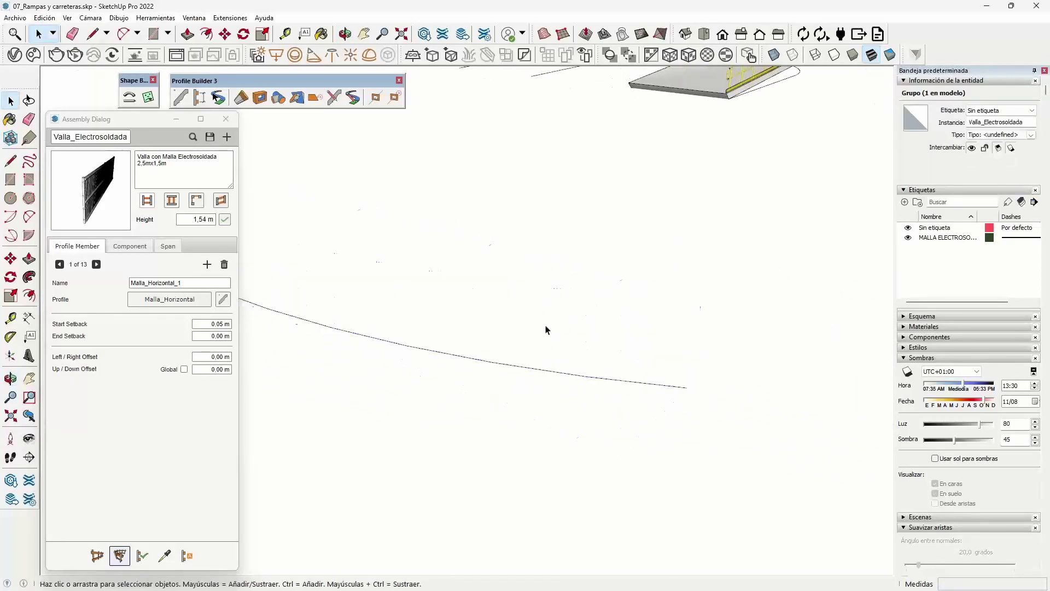
Draw a straight line extending from the arc's end toward the upper right.
mouse_move(547, 328)
middle_mouse_down()
mouse_move(642, 359)
mouse_move(587, 376)
middle_mouse_up()
left_click(586, 376)
key("l")
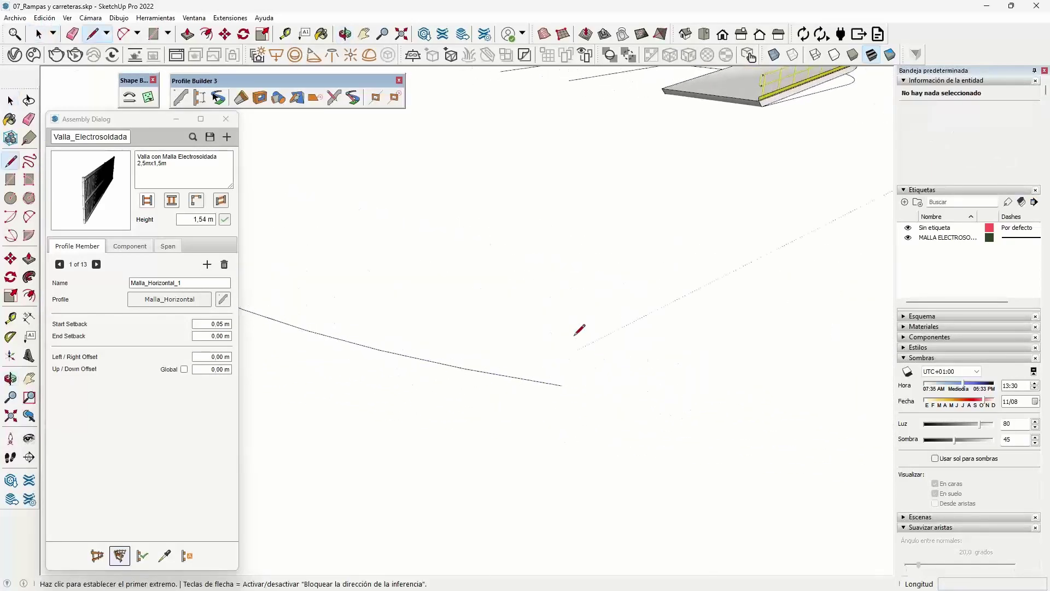
left_click(561, 385)
left_click(802, 250)
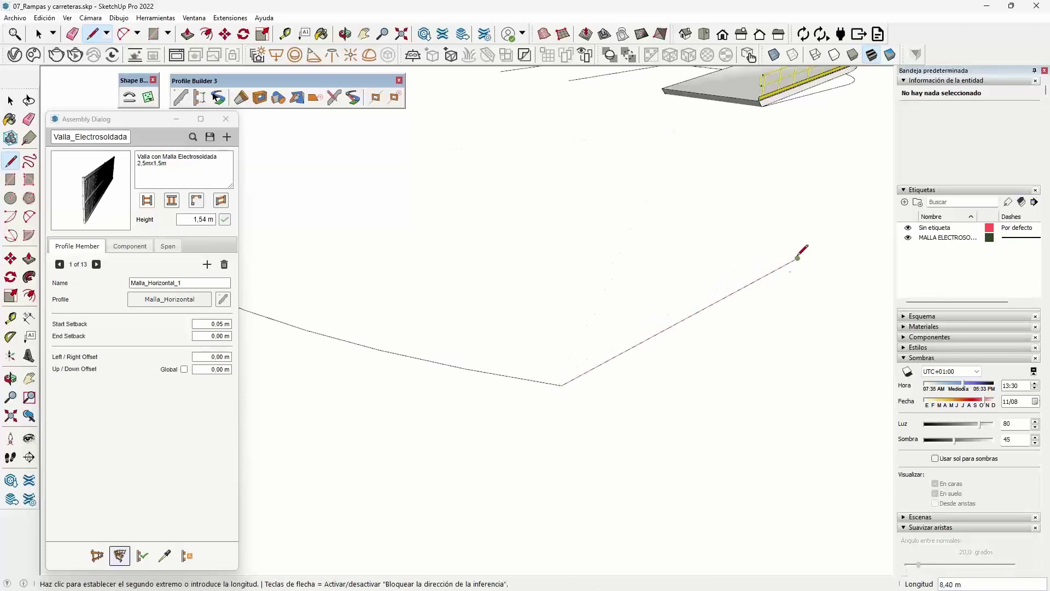
Build the welded-mesh fence along both the arc and the new line.
key("space")
middle_click_drag(600, 443, 602, 432)
left_click(536, 377)
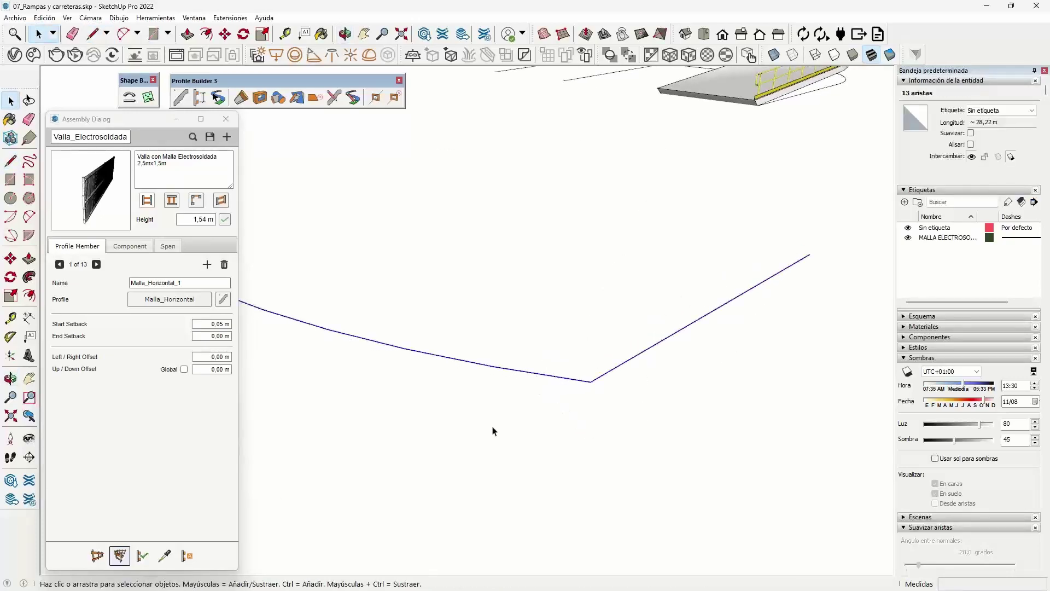
left_click(119, 555)
Zoom and orbit to inspect the 1.54 m fence's V-shaped corner with paired posts.
scroll(613, 378, "up", 2)
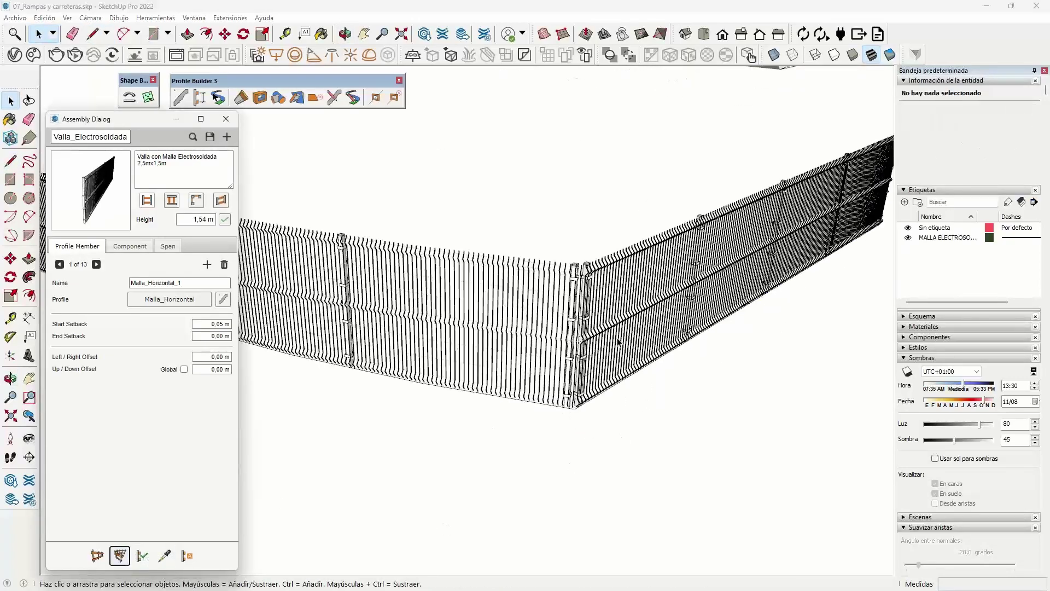
scroll(580, 418, "up", 2)
scroll(556, 457, "up", 2)
scroll(545, 497, "up", 2)
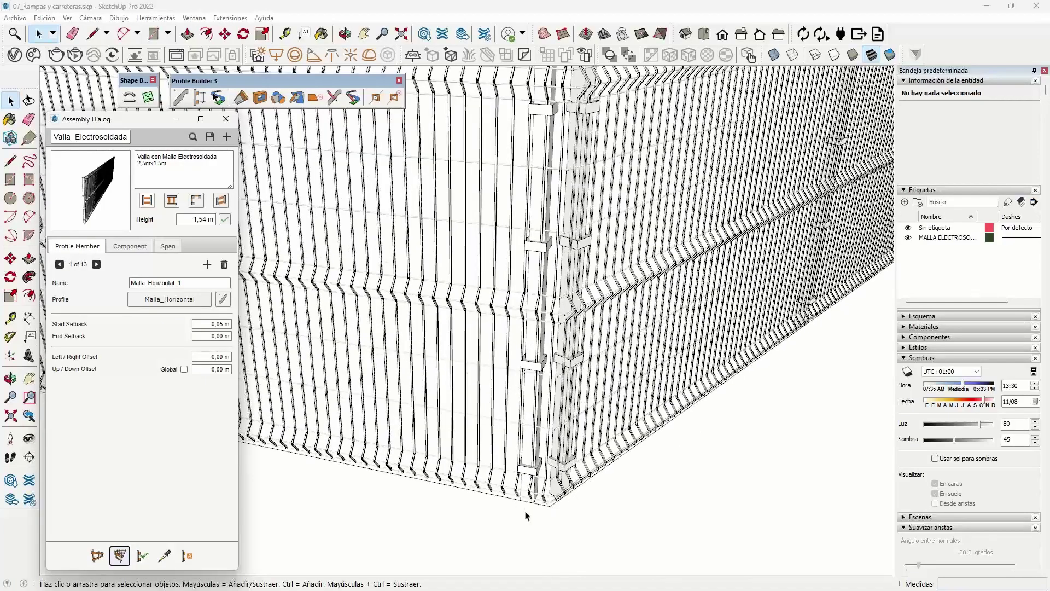
scroll(511, 468, "down", 2)
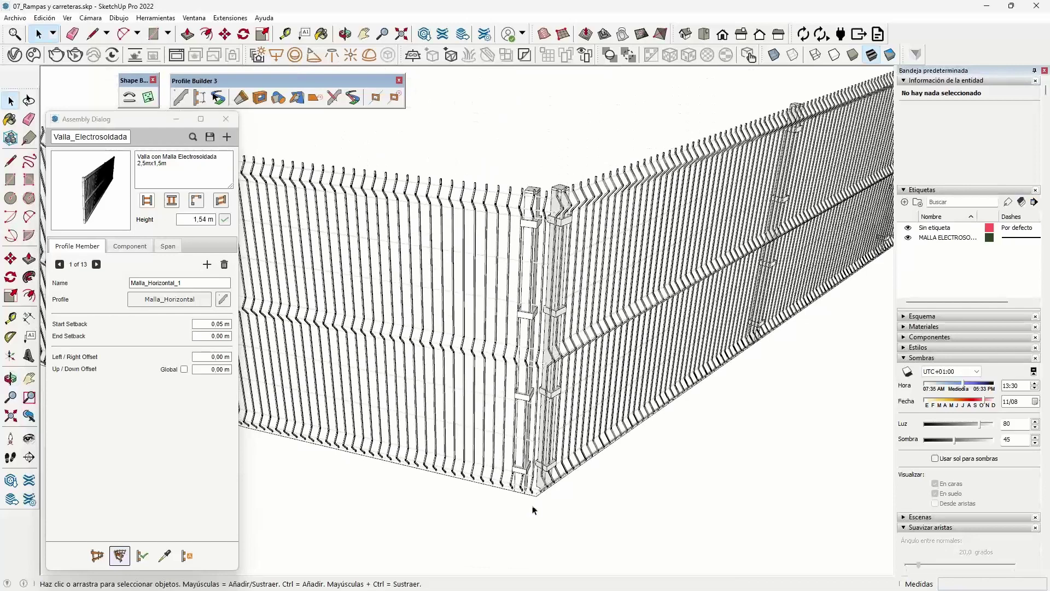
scroll(536, 502, "up", 2)
scroll(525, 494, "up", 1)
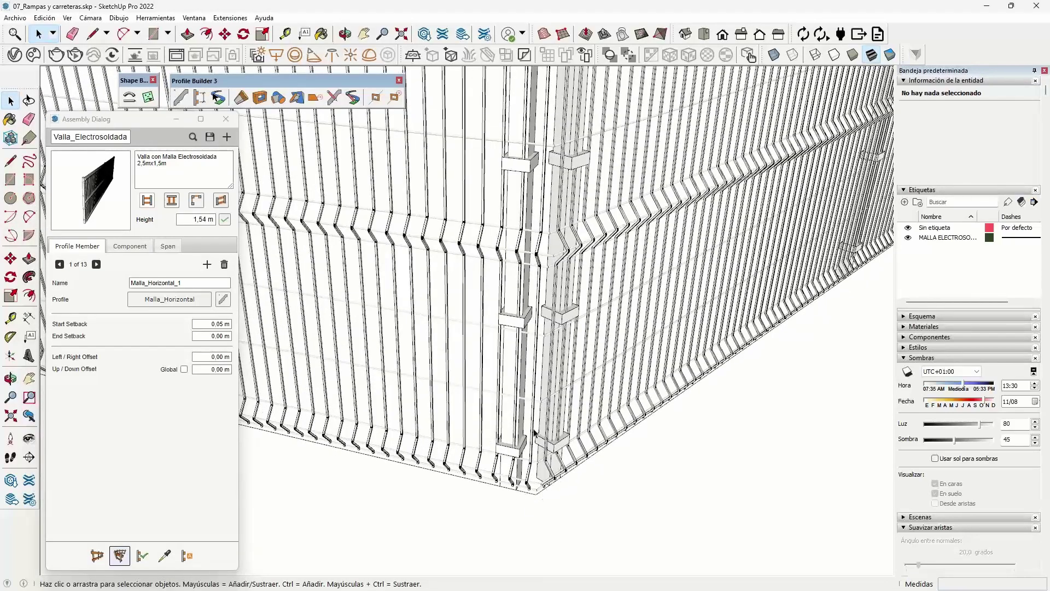
scroll(515, 401, "down", 1)
scroll(527, 382, "down", 2)
scroll(539, 305, "down", 2)
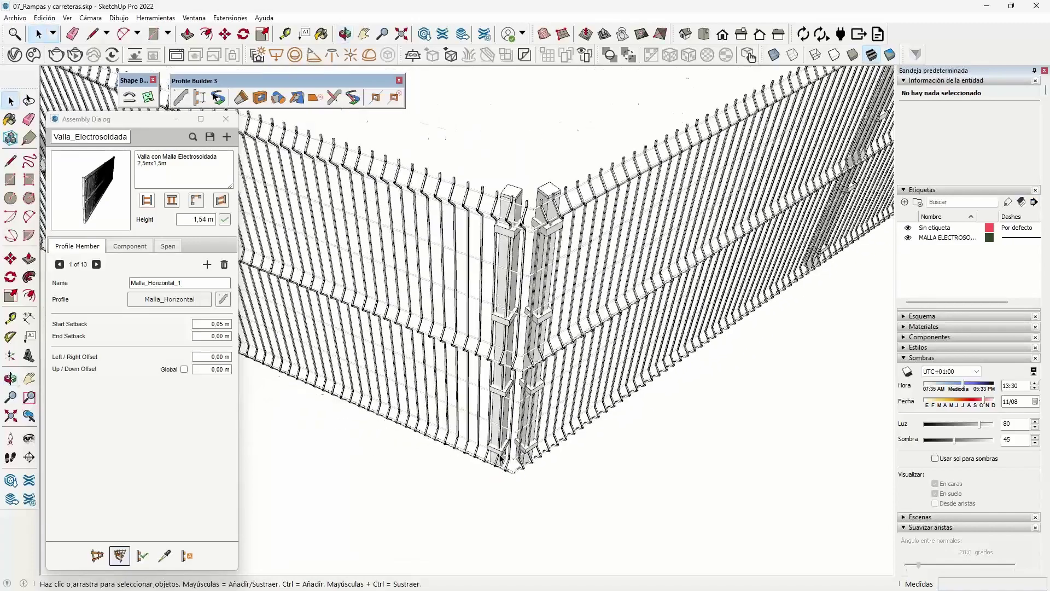
scroll(541, 297, "down", 1)
scroll(540, 297, "down", 1)
scroll(539, 290, "up", 2)
scroll(537, 279, "down", 2)
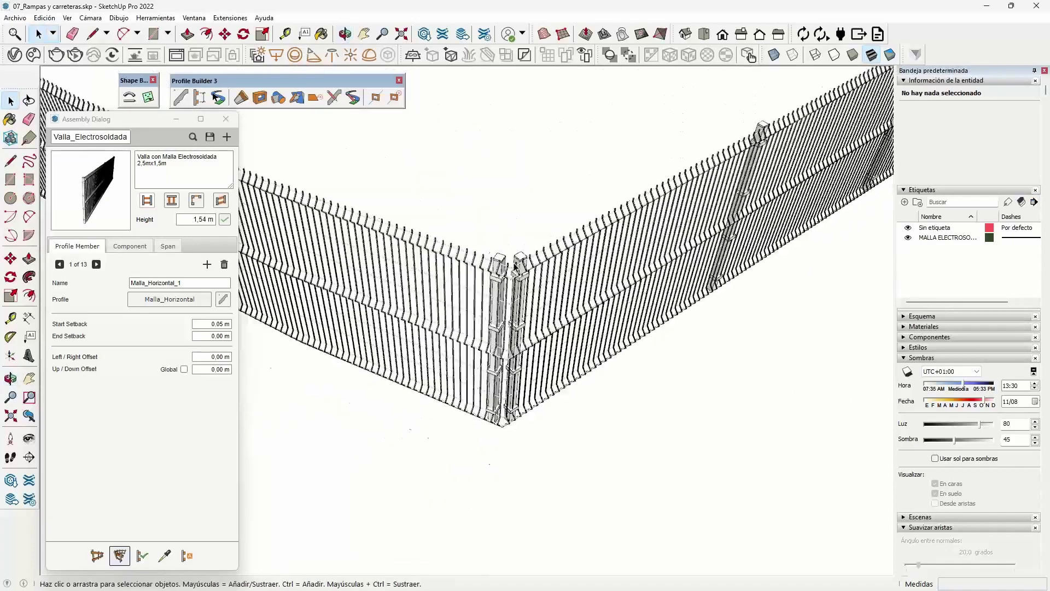
scroll(536, 268, "down", 2)
mouse_move(536, 268)
middle_mouse_down()
mouse_move(697, 308)
mouse_move(424, 313)
middle_mouse_up()
scroll(424, 312, "up", 2)
scroll(464, 356, "up", 2)
Orbit around the rectangular base and load the Cavity Wall assembly.
scroll(471, 337, "up", 1)
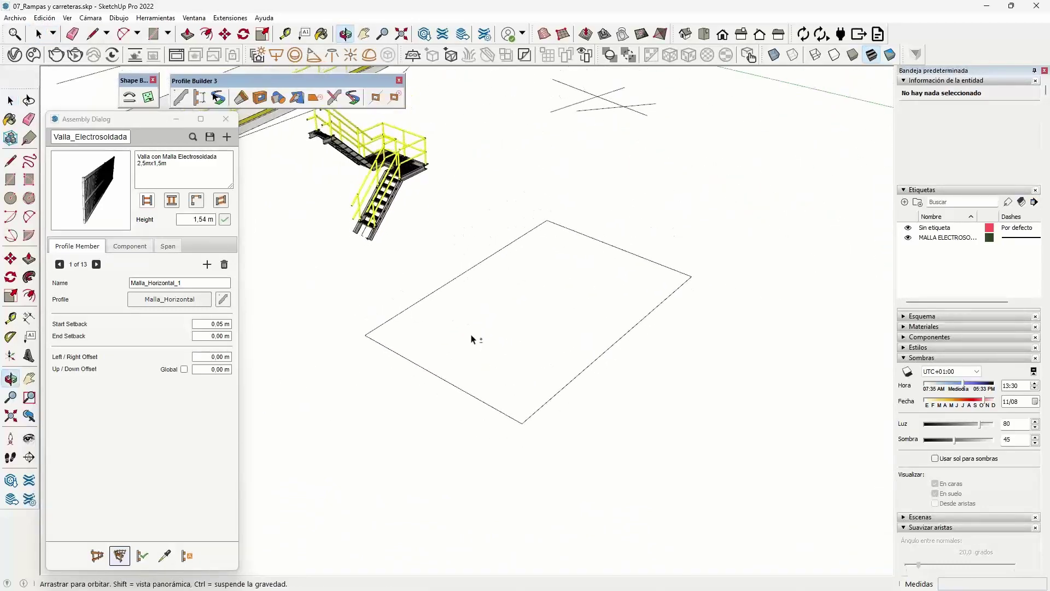
key("space")
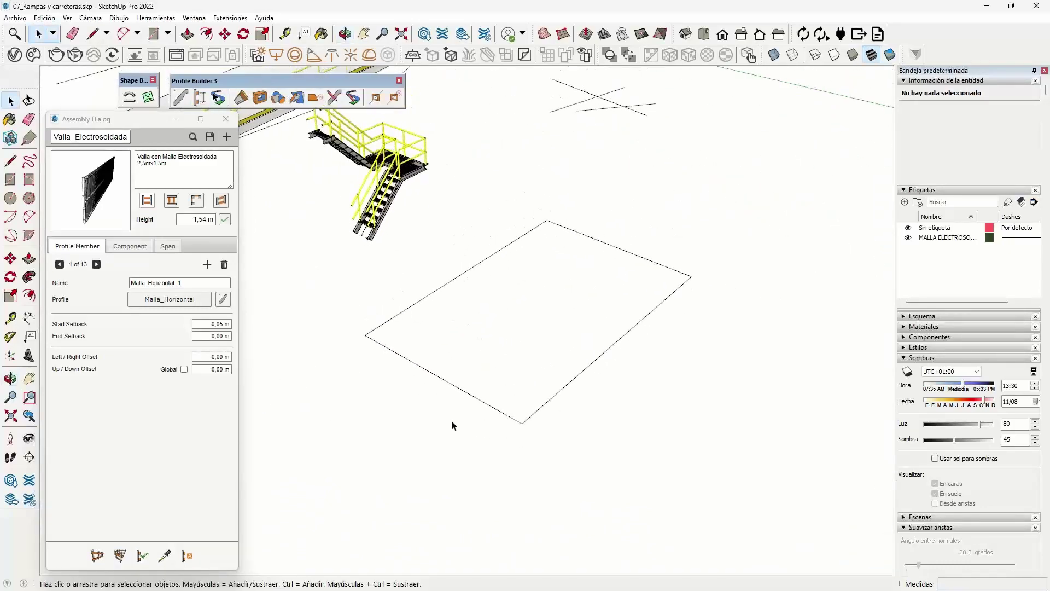
mouse_move(576, 448)
middle_mouse_down()
mouse_move(551, 426)
mouse_move(558, 409)
middle_mouse_up()
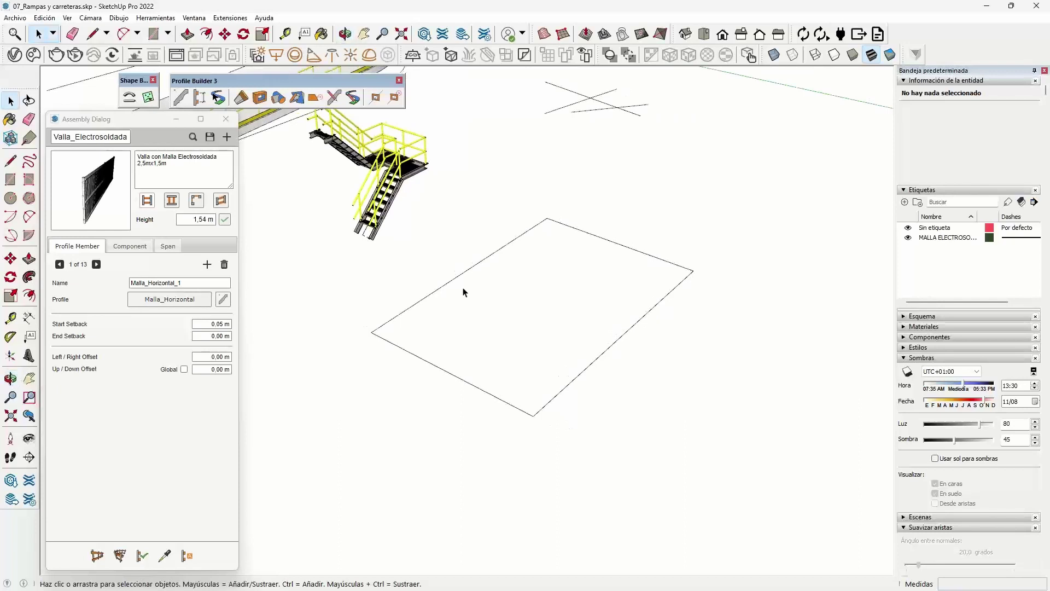
left_click_drag(598, 375, 596, 373)
left_click(610, 368)
left_click(192, 136)
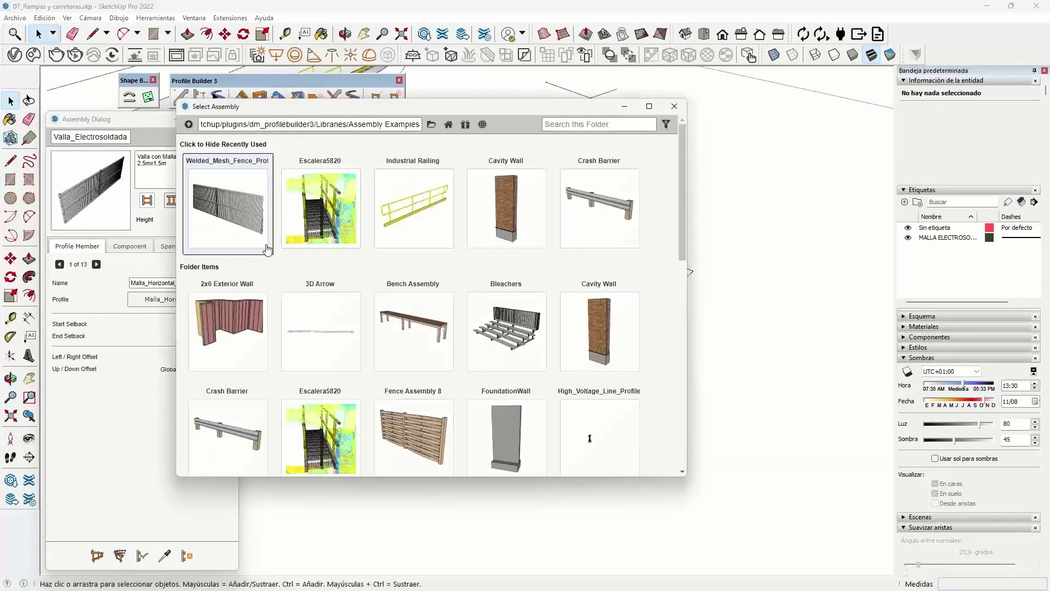
left_click(509, 211)
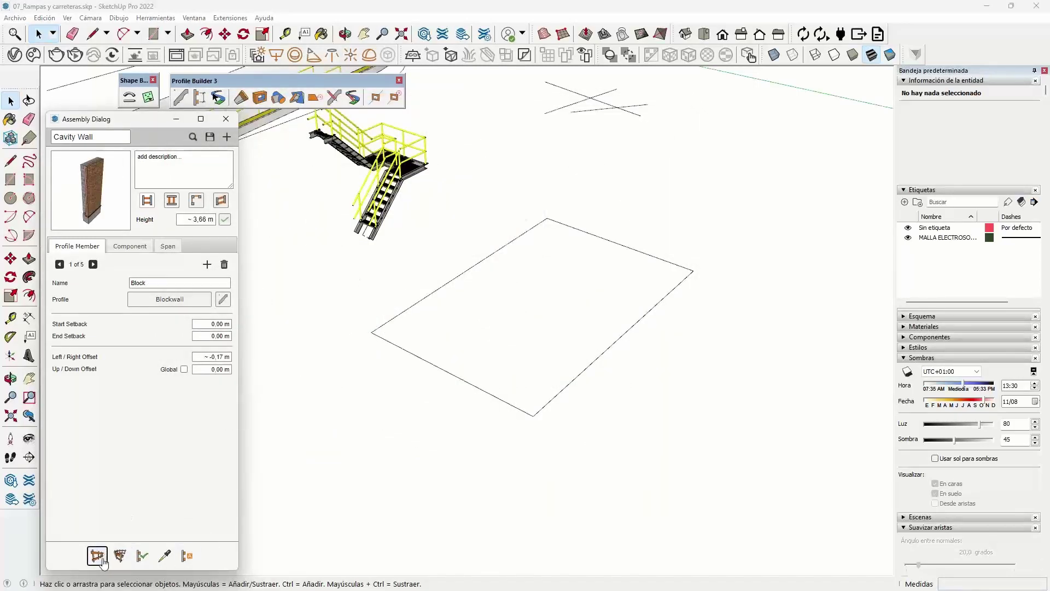
Draw 3.68 m brick Cavity Walls around all four rectangle corners, closing at the start.
left_click(101, 560)
left_click(370, 332)
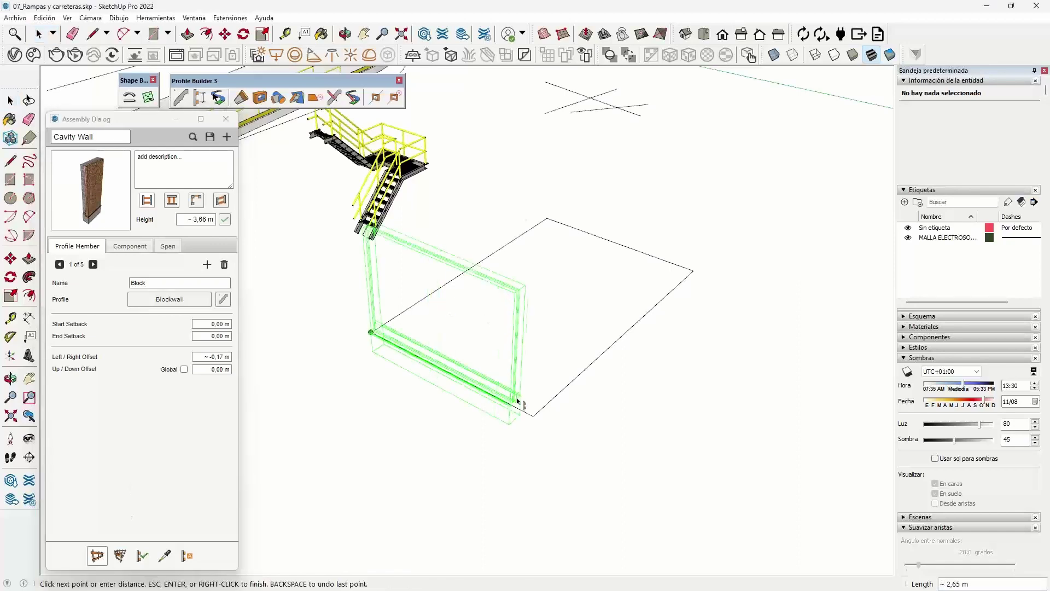
left_click(533, 416)
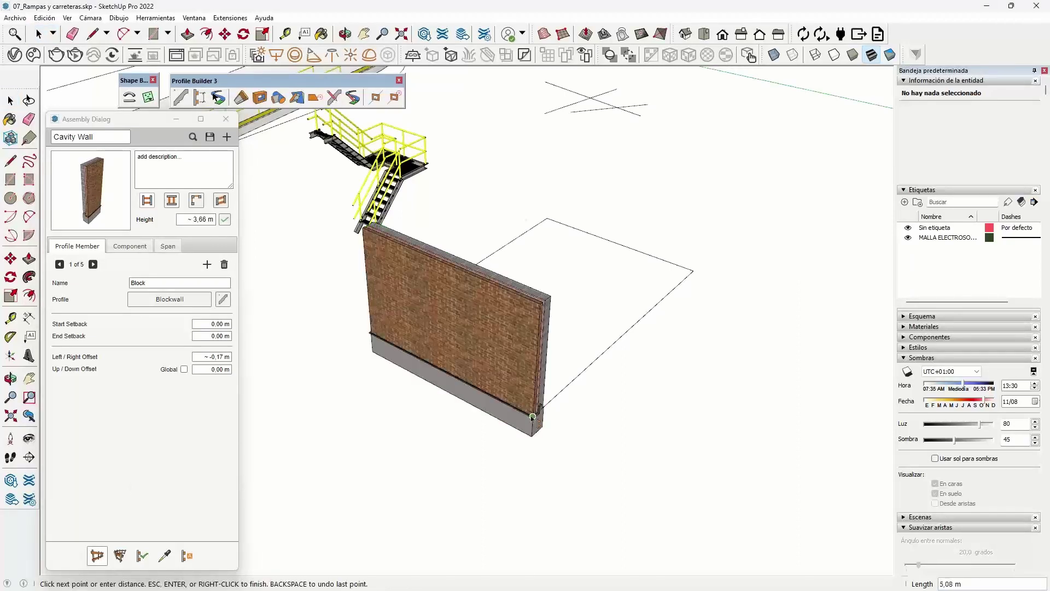
left_click(692, 273)
left_click(548, 220)
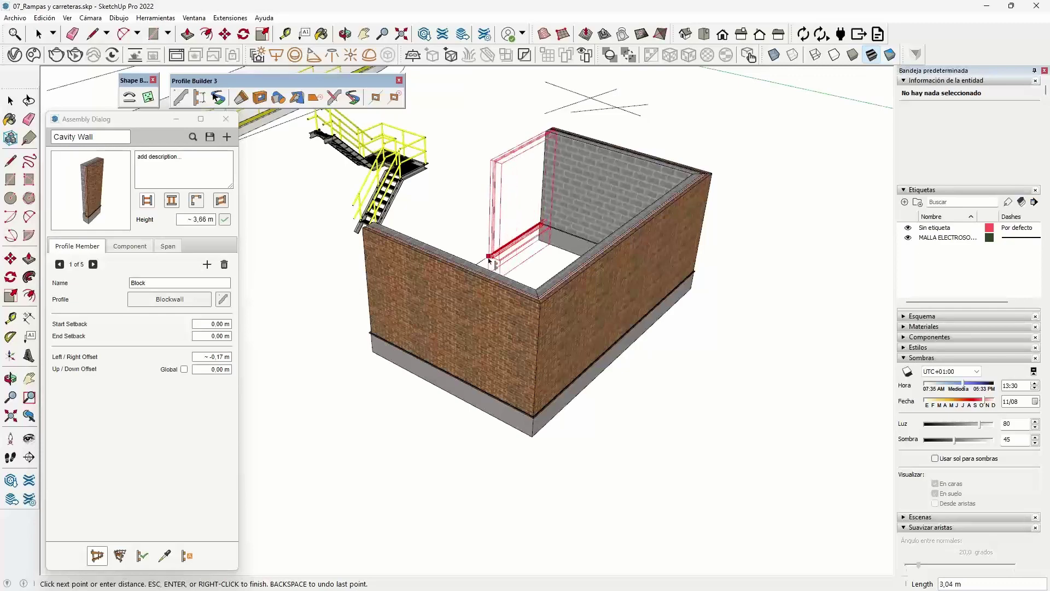
left_click(372, 333)
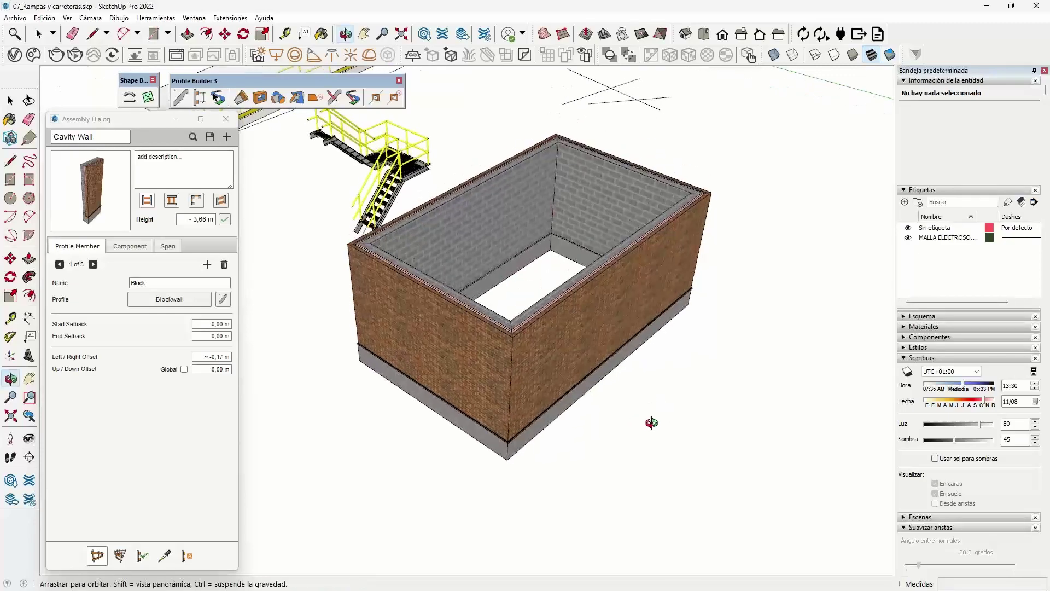
scroll(629, 356, "up", 2)
scroll(547, 334, "up", 2)
scroll(472, 329, "up", 2)
scroll(472, 329, "down", 3)
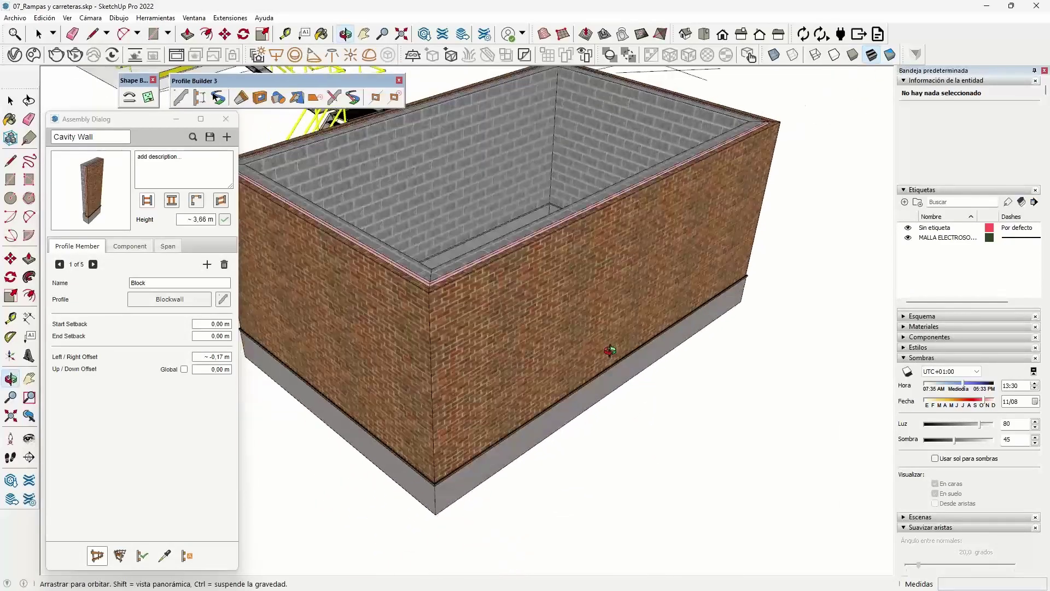
scroll(601, 345, "down", 2)
Cut full-depth 1.00 × 2.00 m window openings into the brick wall.
left_click(261, 98)
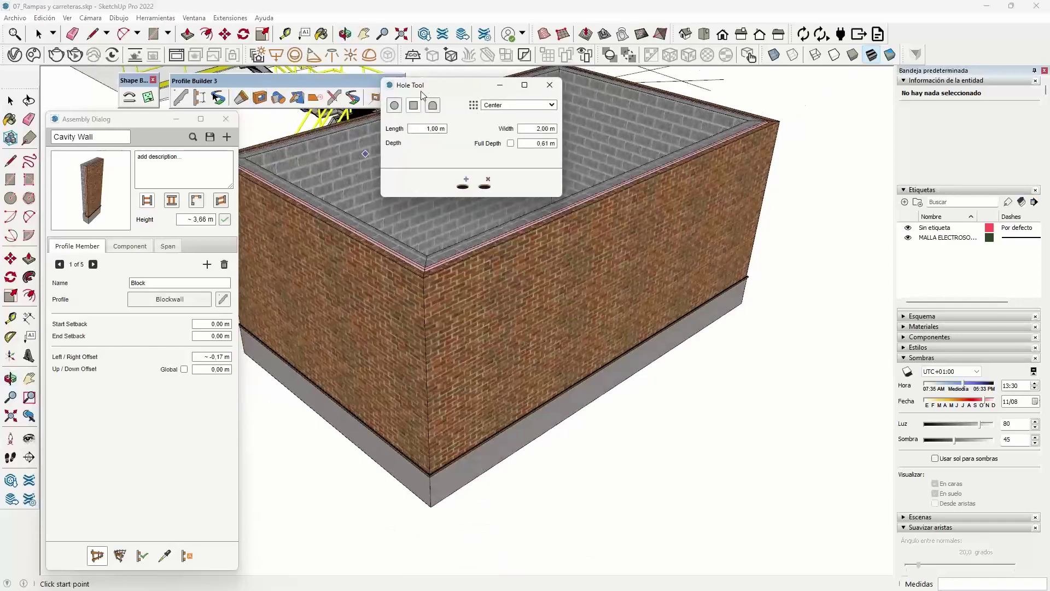
left_click(464, 186)
left_click(519, 332)
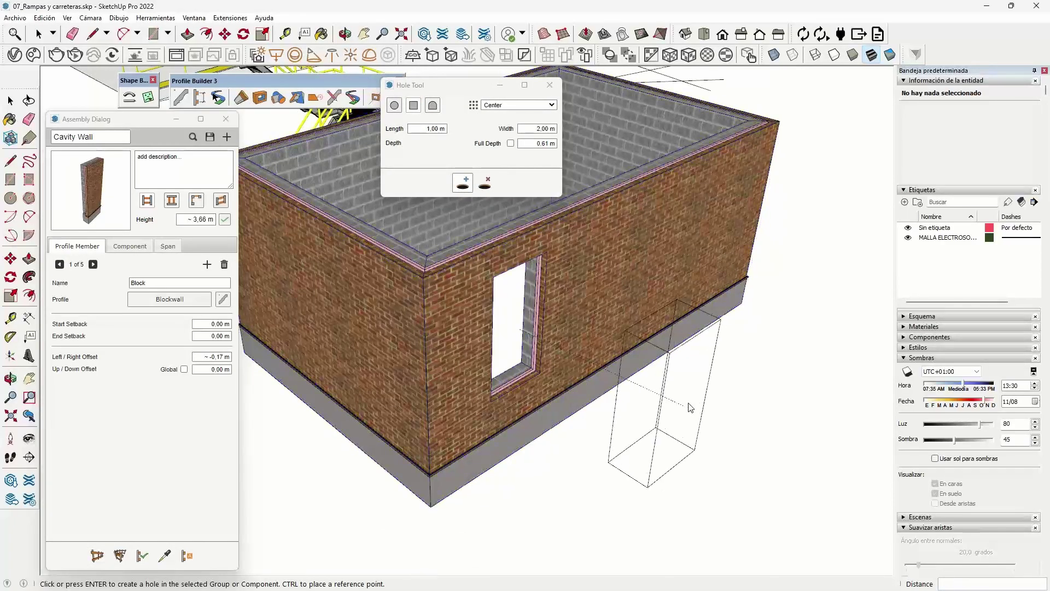
middle_click_drag(656, 421, 572, 405)
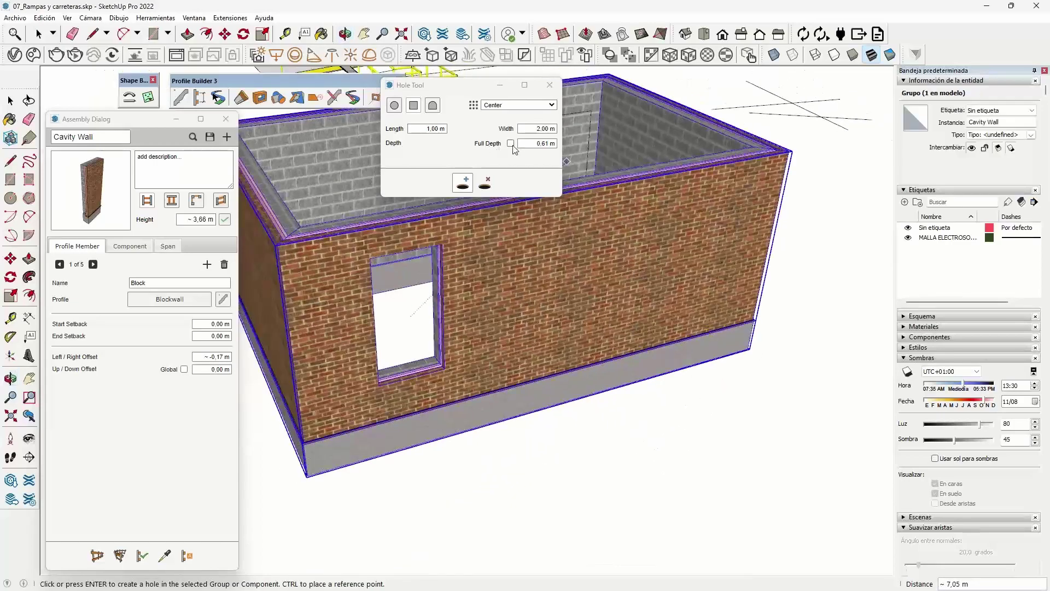
left_click(511, 143)
left_click(547, 297)
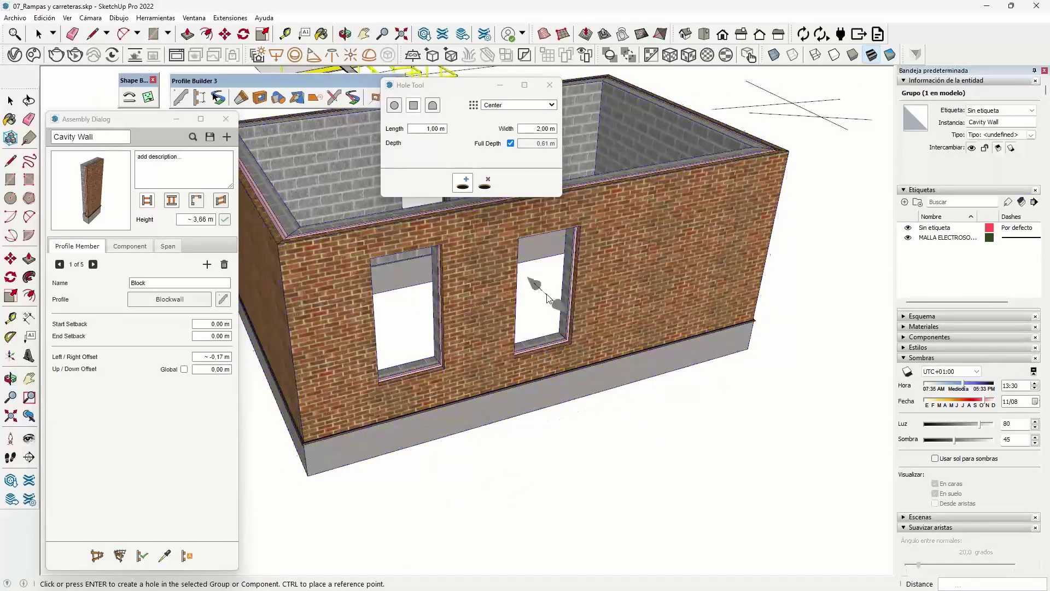
Orbit and pan over to the crossing guide lines, then close the Hole Tool.
scroll(547, 297, "down", 5)
middle_click_drag(668, 351, 666, 427)
scroll(666, 441, "up", 2)
key("space")
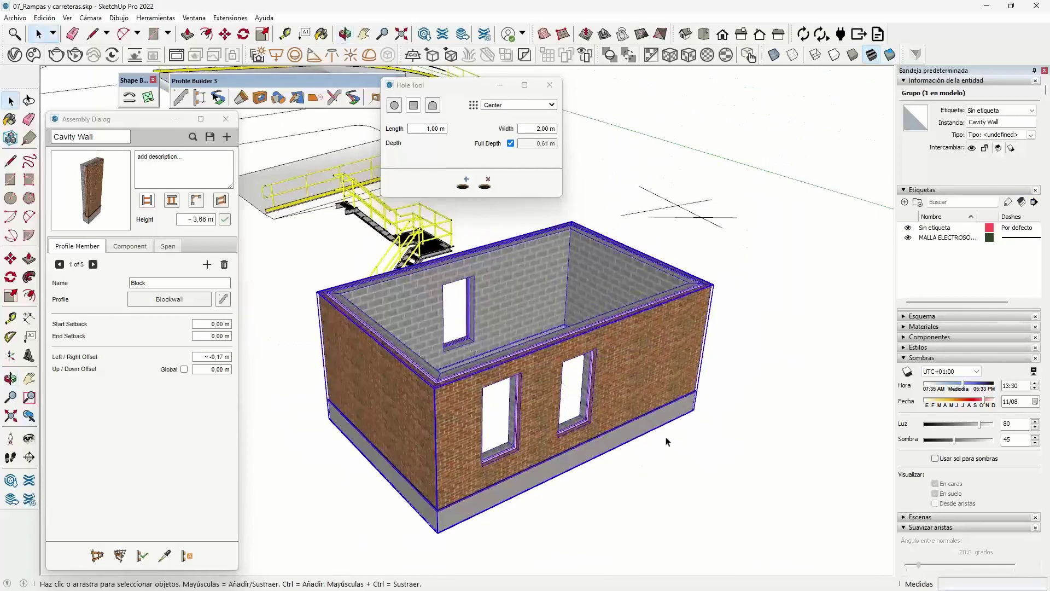
scroll(666, 441, "down", 3)
middle_click_drag(750, 317, 570, 427, "shift")
scroll(615, 317, "up", 3)
scroll(614, 317, "up", 3)
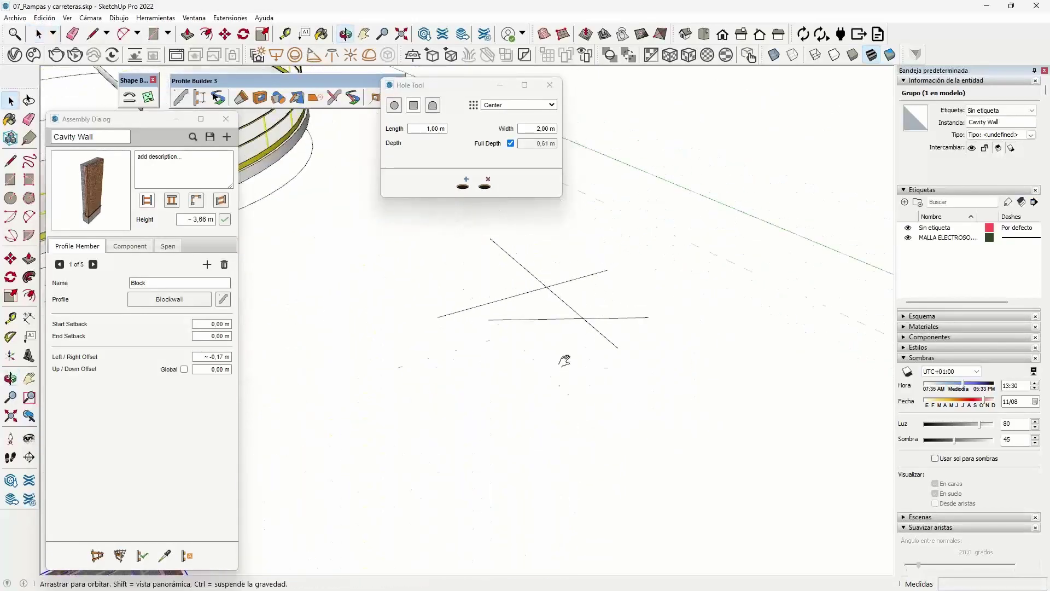
mouse_move(564, 360)
middle_mouse_down()
mouse_move(556, 405)
mouse_move(565, 352)
middle_mouse_up()
scroll(566, 363, "up", 3)
scroll(568, 369, "up", 1)
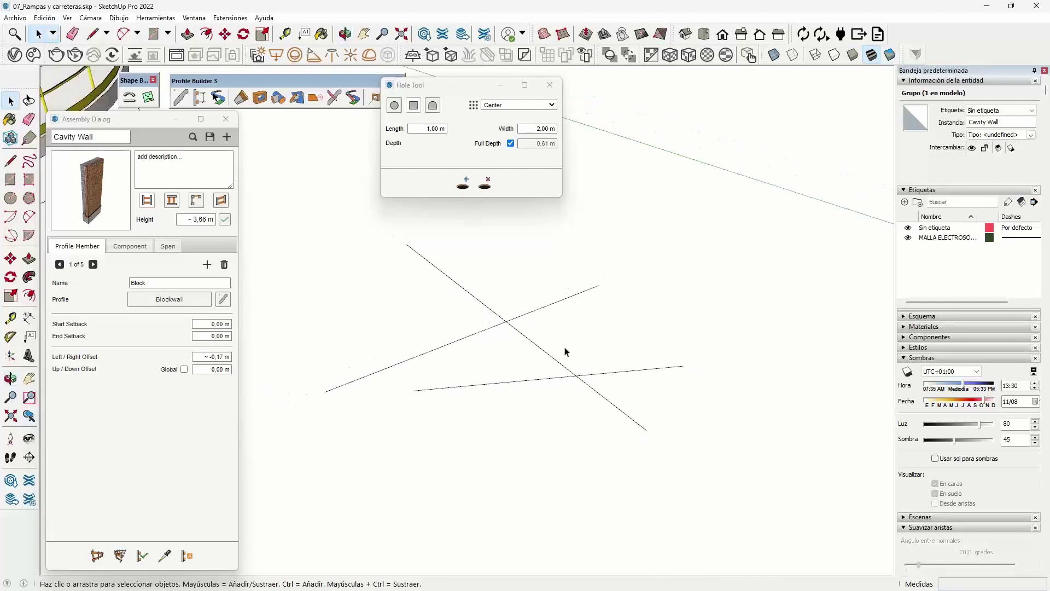
left_click(550, 86)
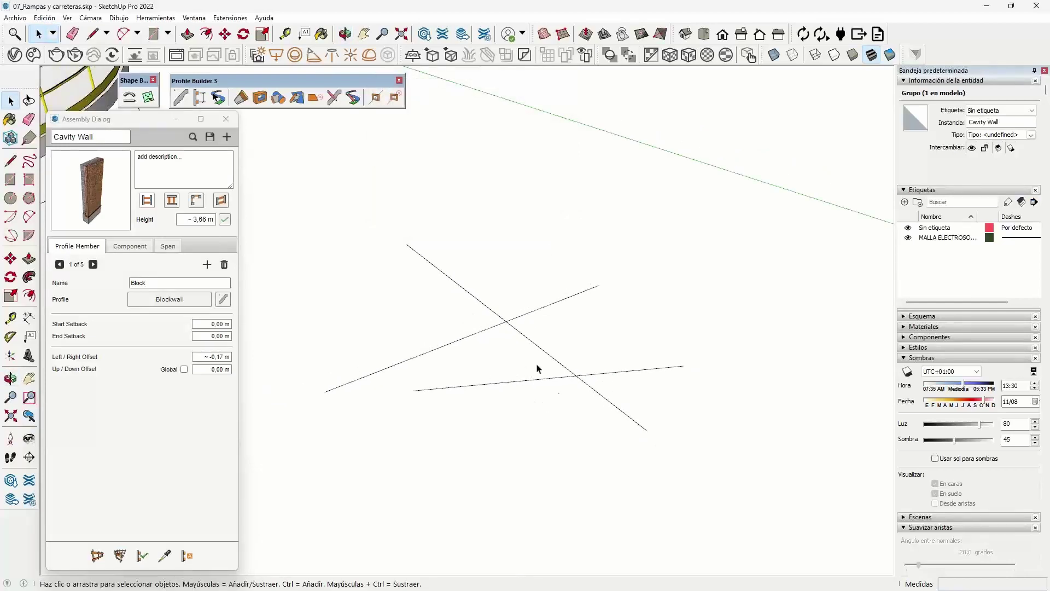
Extrude a 0.15 × 0.16 m W6X20 I-beam along the first selected guide line.
middle_click_drag(514, 363, 525, 344)
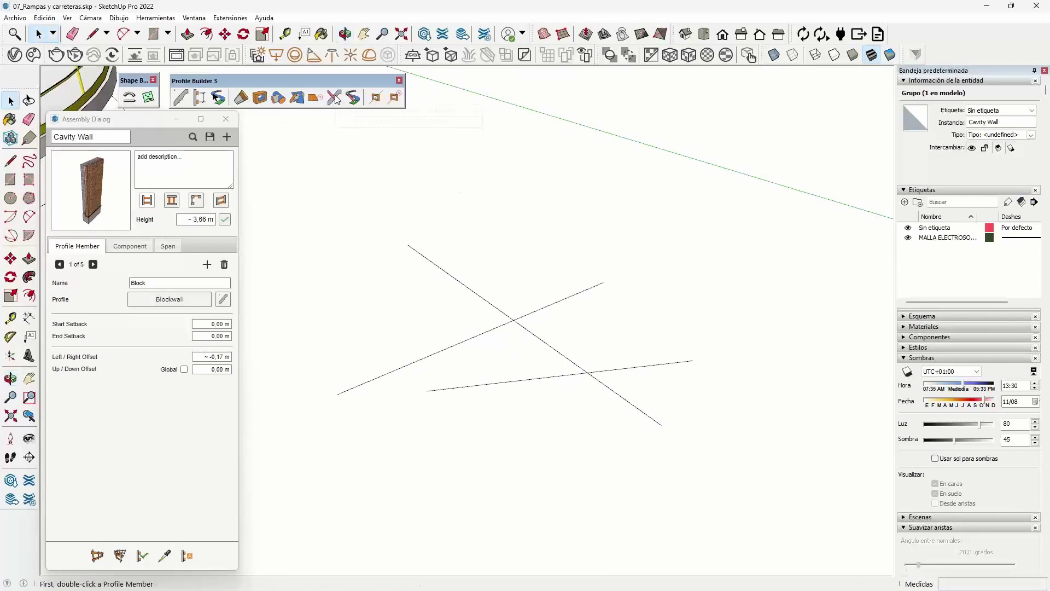
left_click(182, 97)
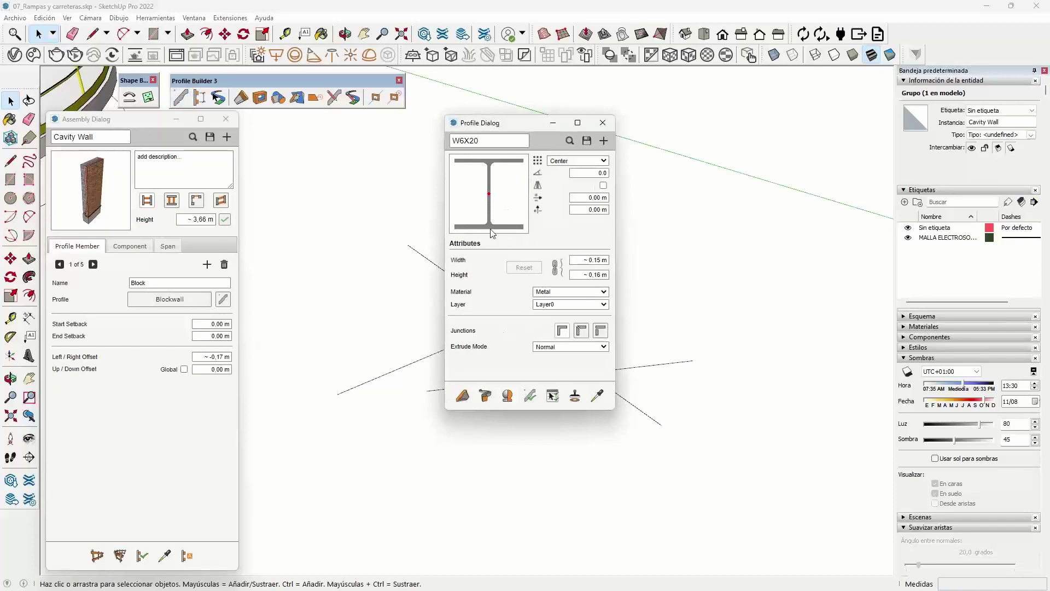
left_click_drag(535, 125, 717, 123)
left_click(474, 331, "shift")
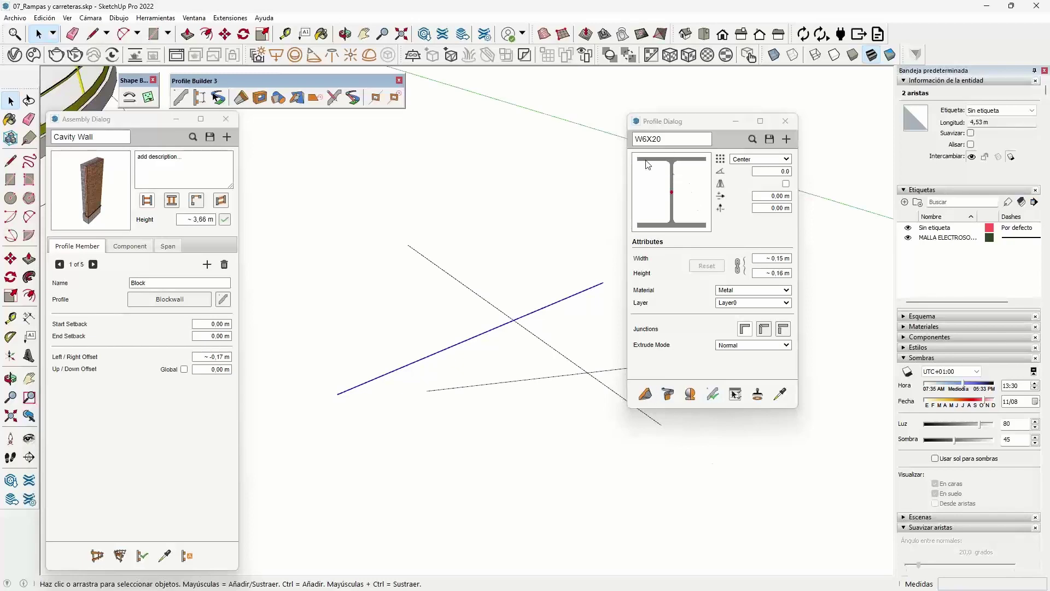
left_click(752, 140)
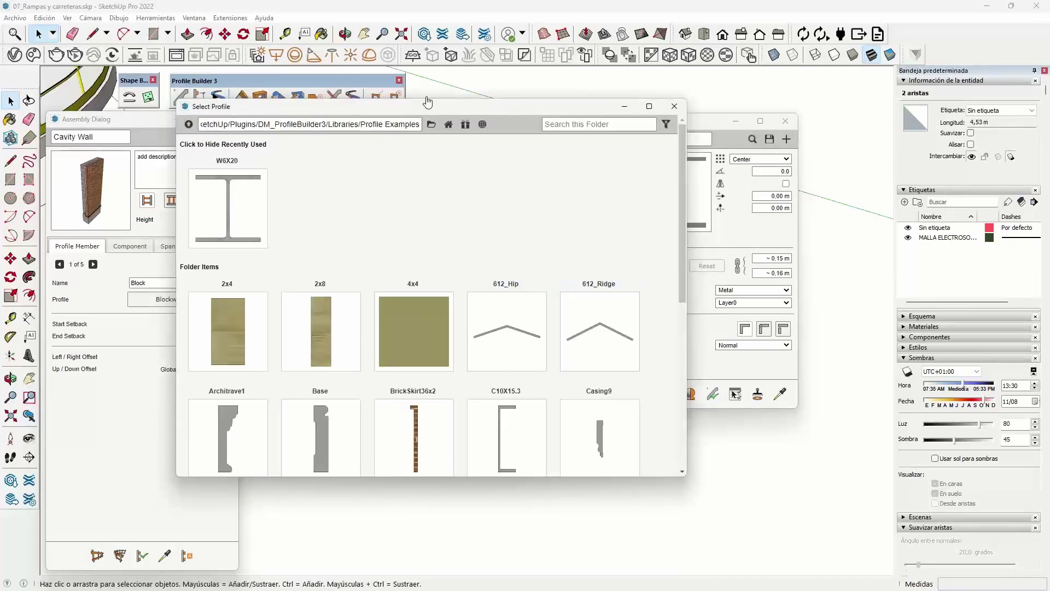
left_click_drag(683, 211, 645, 344)
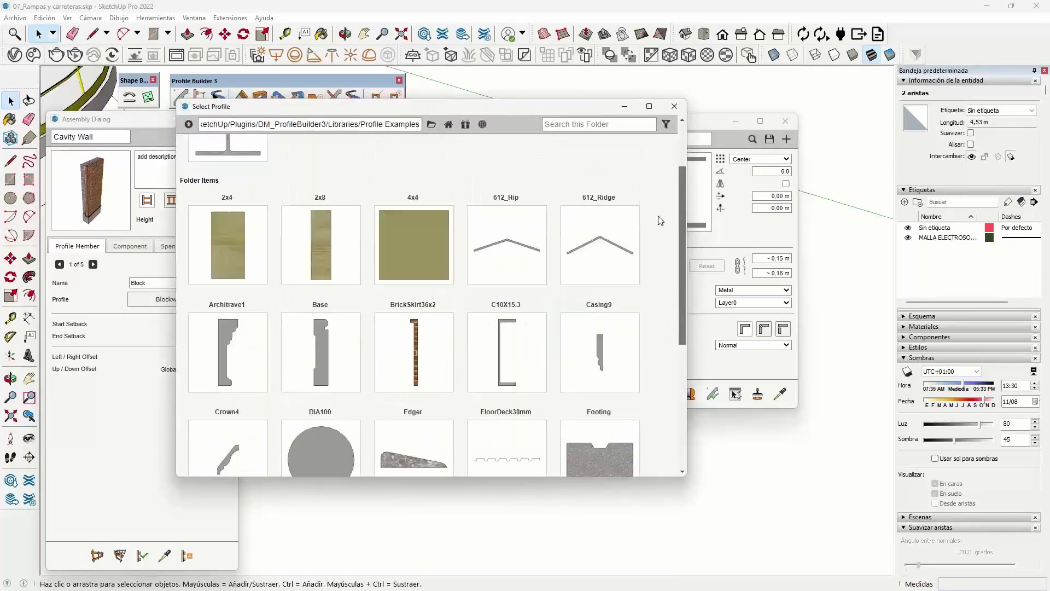
scroll(415, 284, "up", 5)
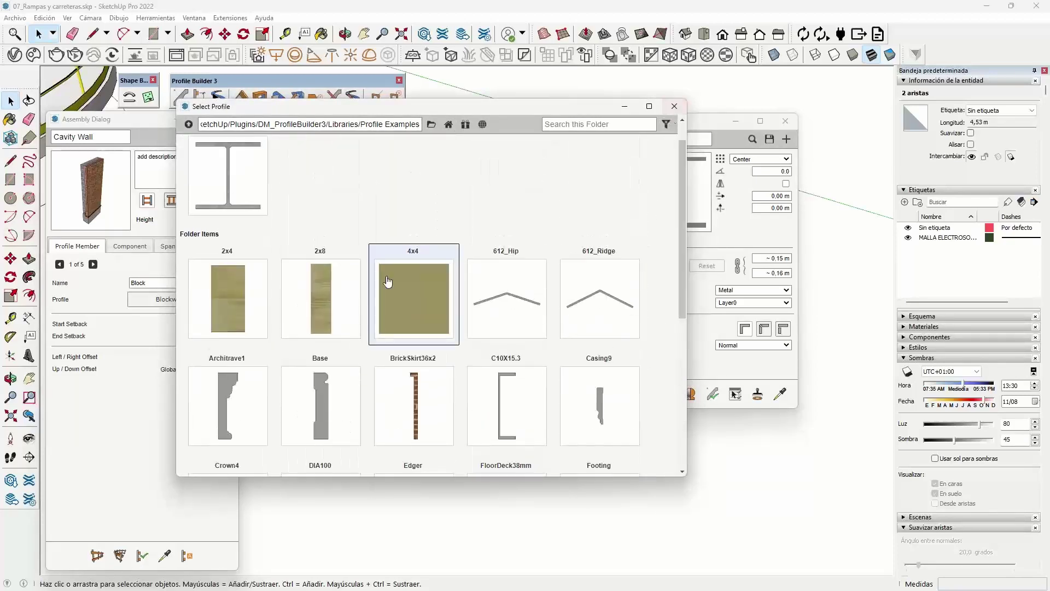
left_click(675, 106)
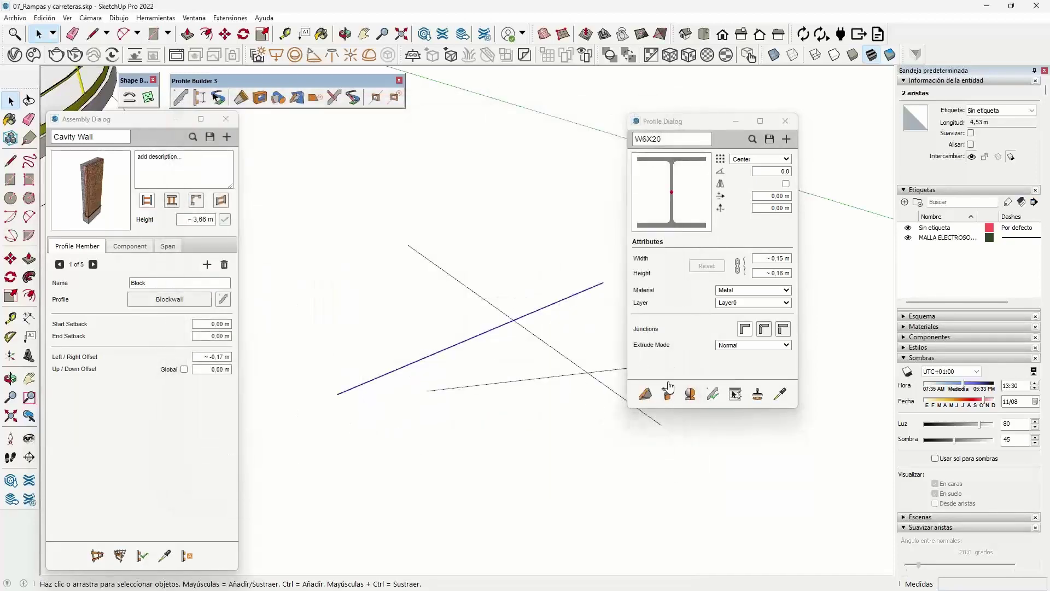
left_click(667, 394)
Extrude W6X20 I-beams along the second and third guide lines.
left_click(552, 352)
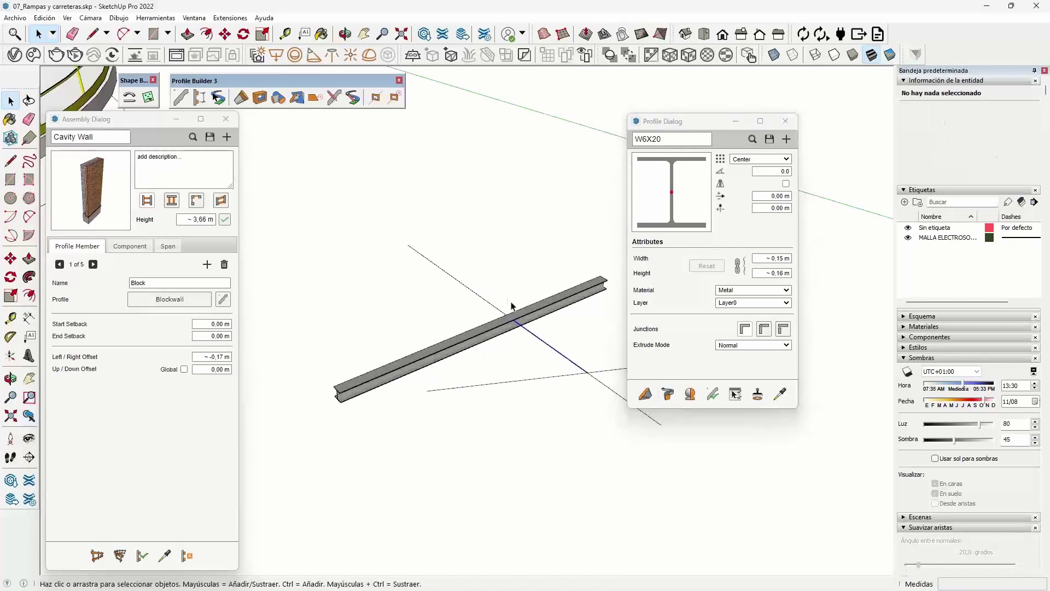
left_click(667, 393)
left_click(620, 372)
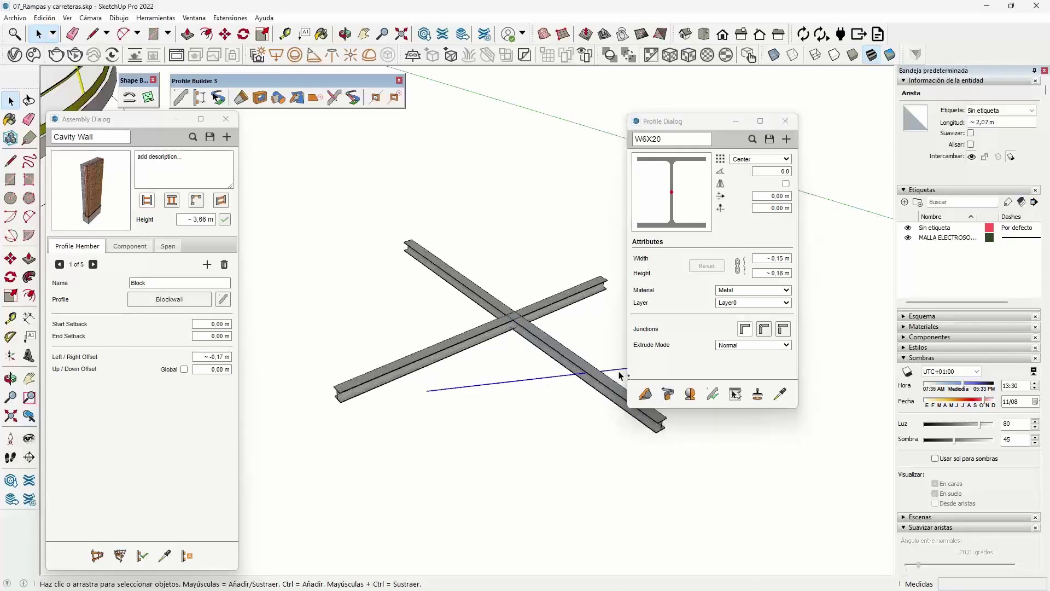
left_click(689, 395)
middle_click_drag(479, 445, 439, 441)
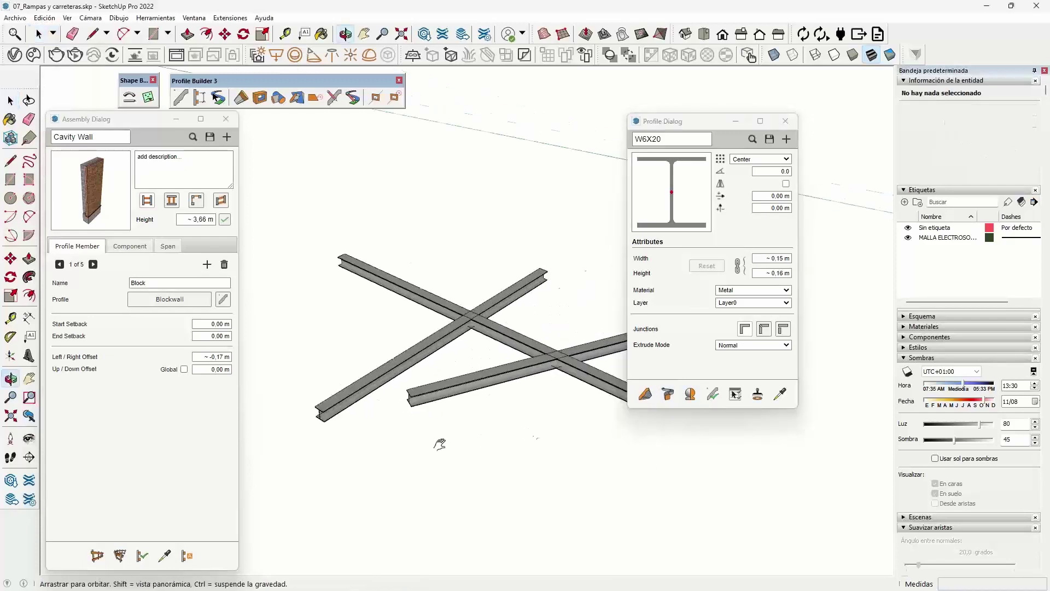
Close the Profile Dialog and orbit, selecting a beam to confirm it's a solid group.
left_click(780, 122)
middle_click_drag(555, 352, 614, 327)
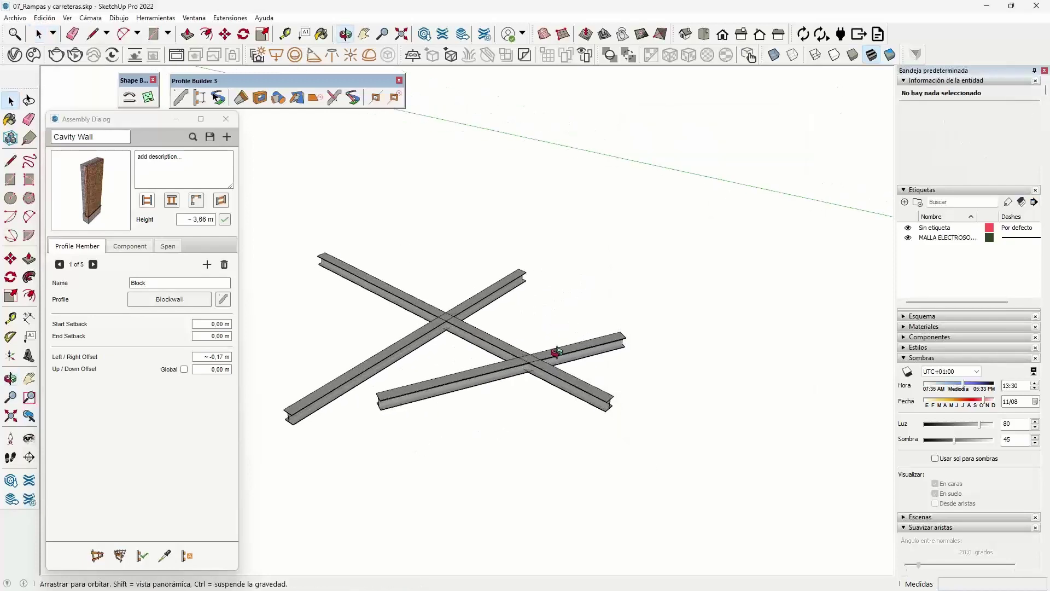
scroll(549, 291, "up", 3)
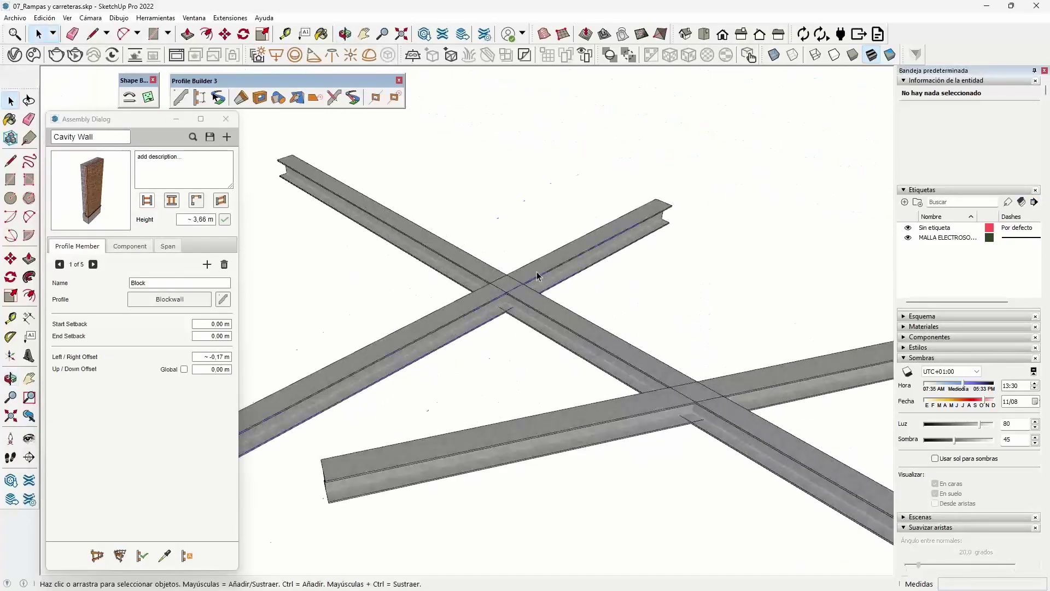
left_click(536, 276)
scroll(570, 230, "down", 2)
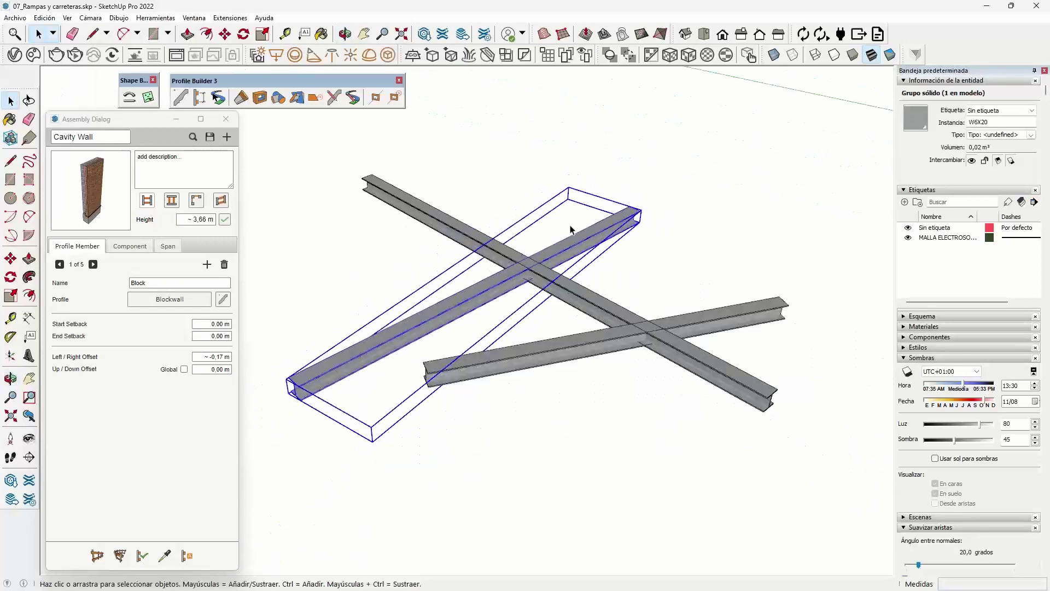
left_click(692, 219)
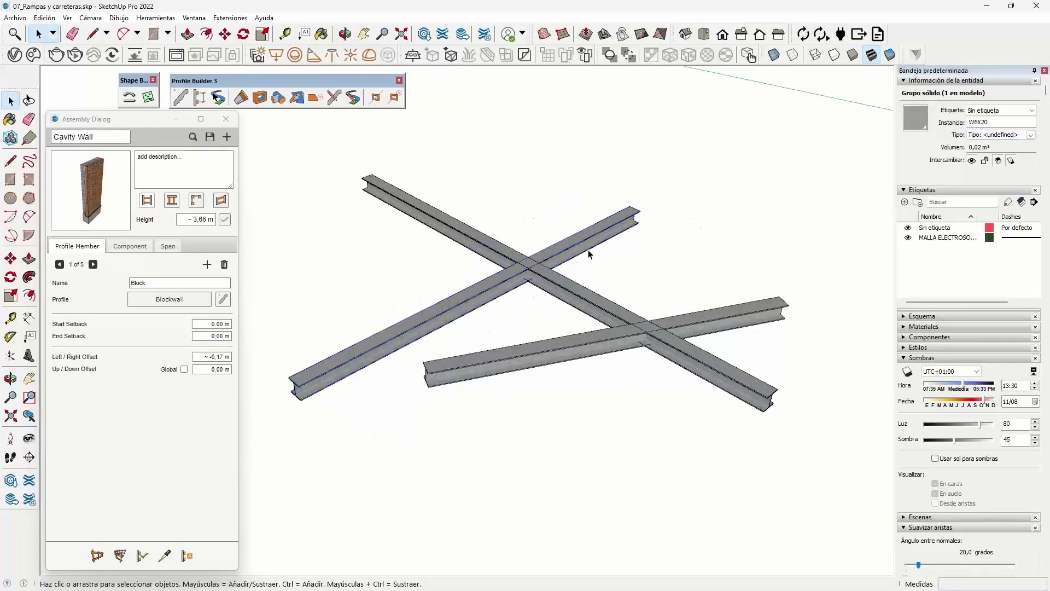
scroll(547, 254, "up", 2)
scroll(552, 262, "up", 1)
left_click(553, 265)
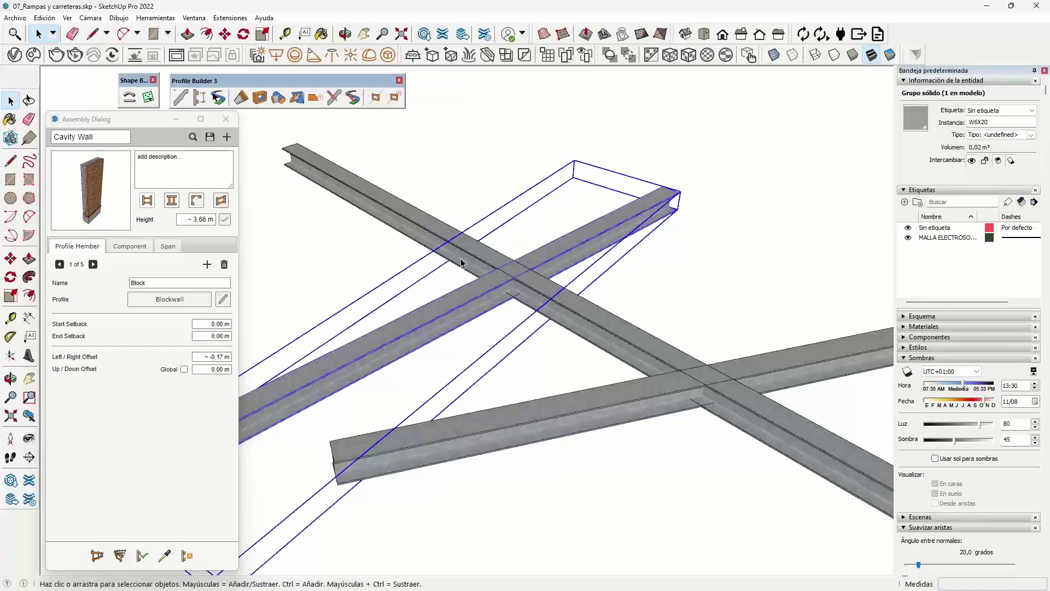
left_click(735, 229)
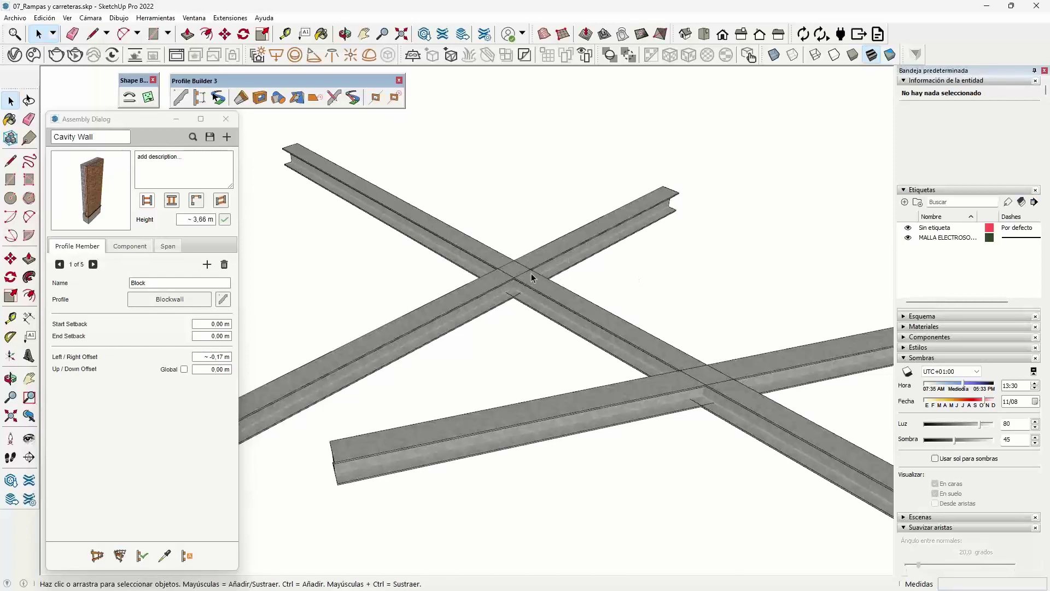
scroll(567, 268, "down", 2)
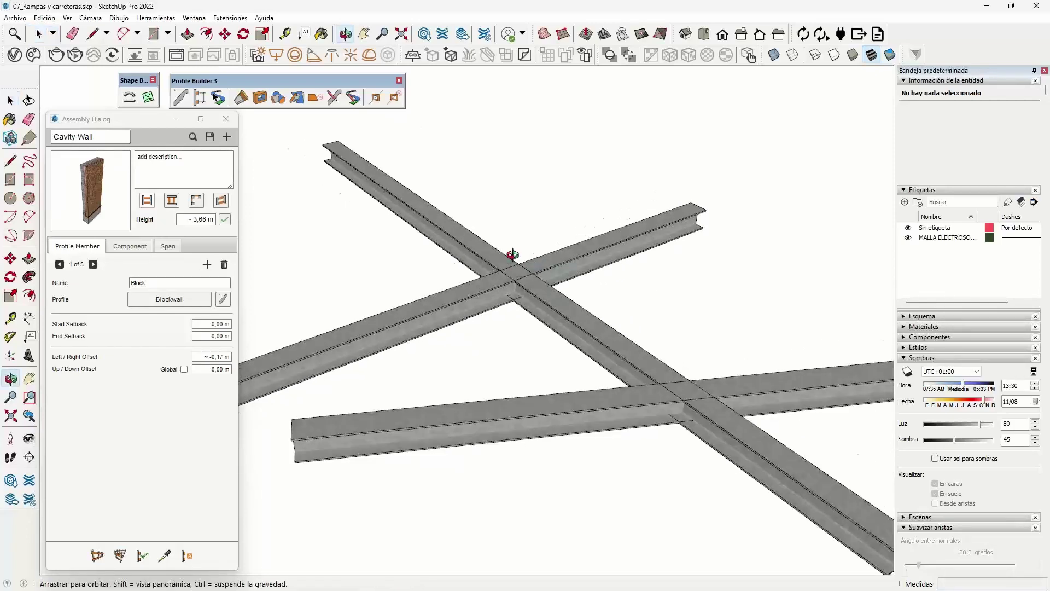
scroll(550, 245, "down", 2)
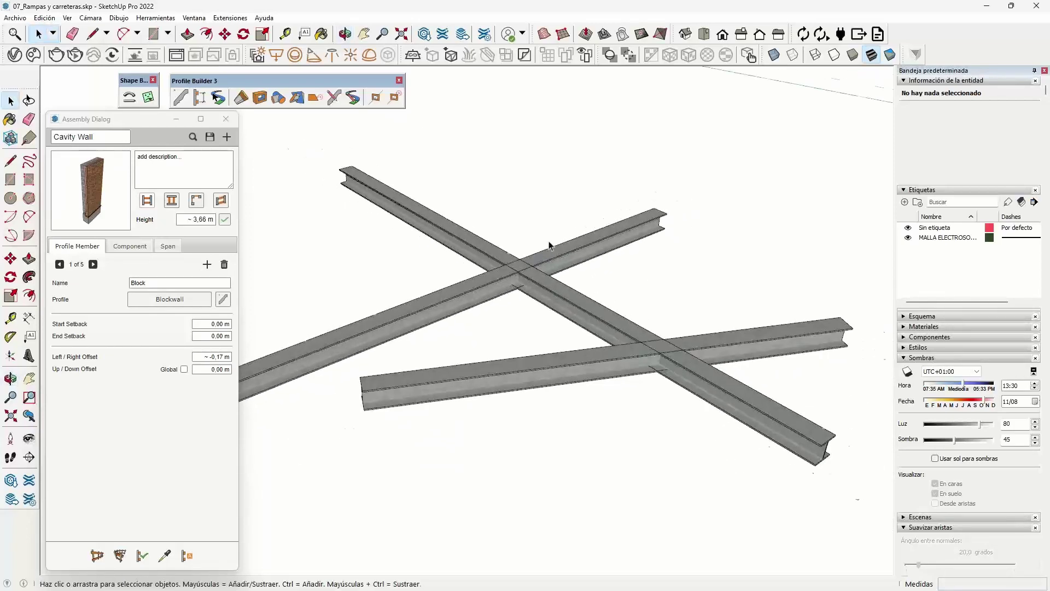
Trim the upper-left and lower beams back to the diagonal beam with Profile Builder's Trim.
left_click(279, 98)
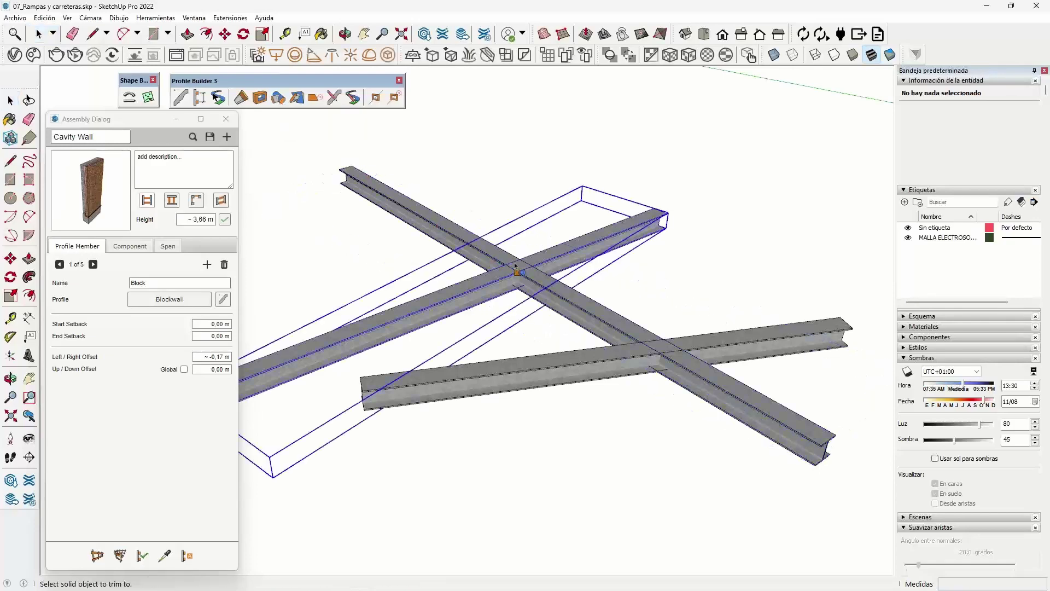
left_click(485, 283)
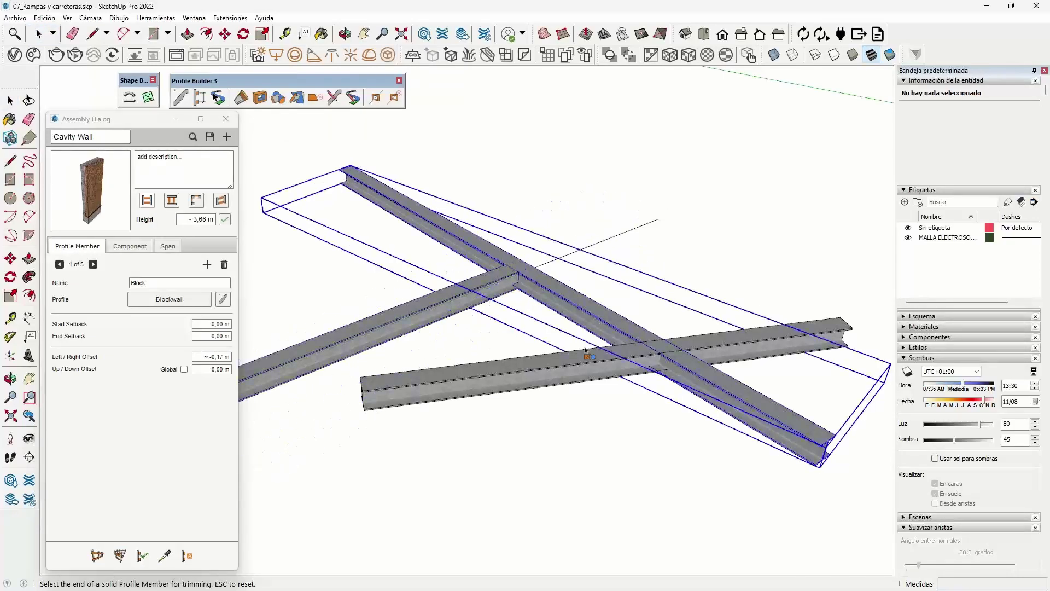
left_click(721, 352)
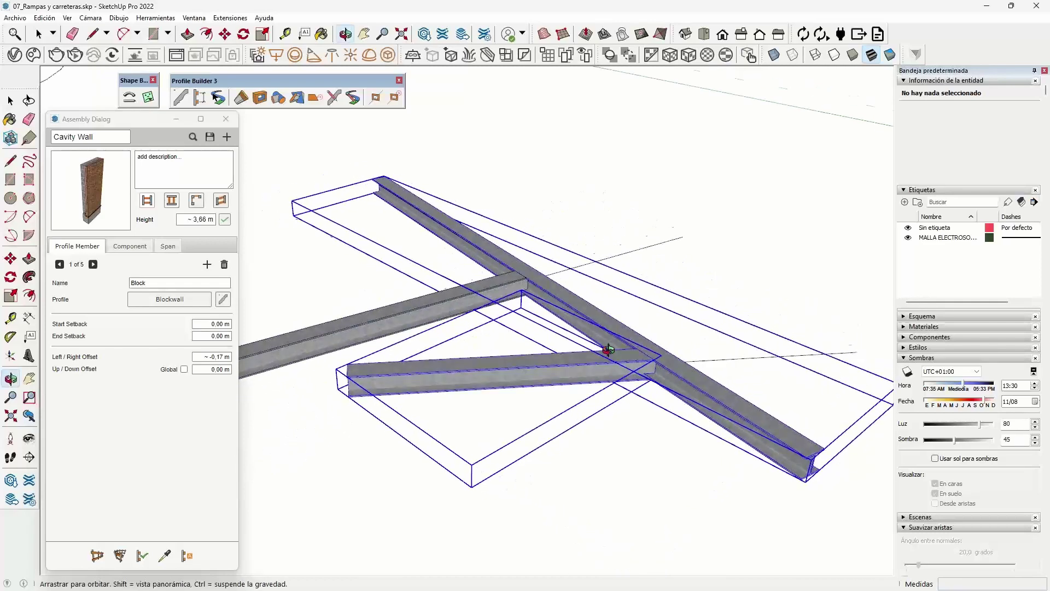
key("space")
scroll(568, 374, "up", 3)
scroll(552, 368, "up", 3)
Move the lower trimmed beam flush against the diagonal beam.
left_click(549, 366)
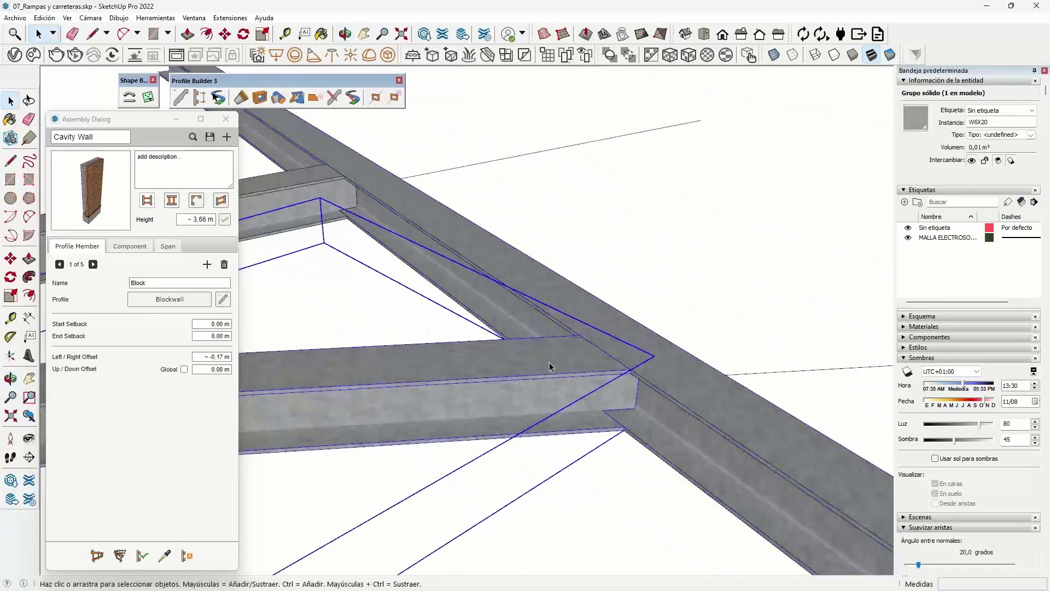
key("m")
left_click(634, 372)
left_click(488, 368)
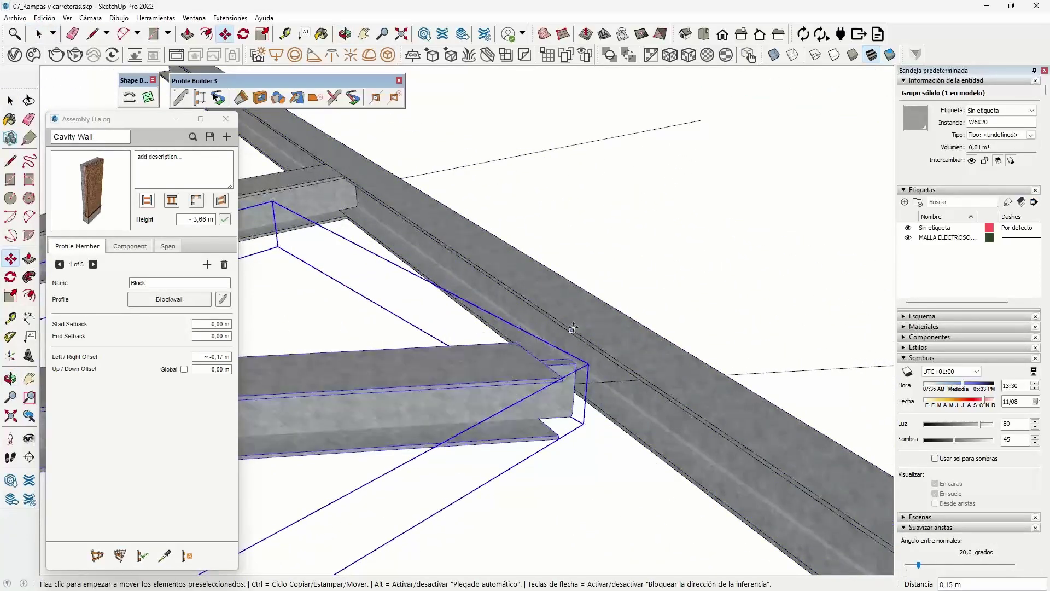
scroll(547, 372, "down", 3)
scroll(644, 375, "up", 2)
scroll(438, 275, "up", 2)
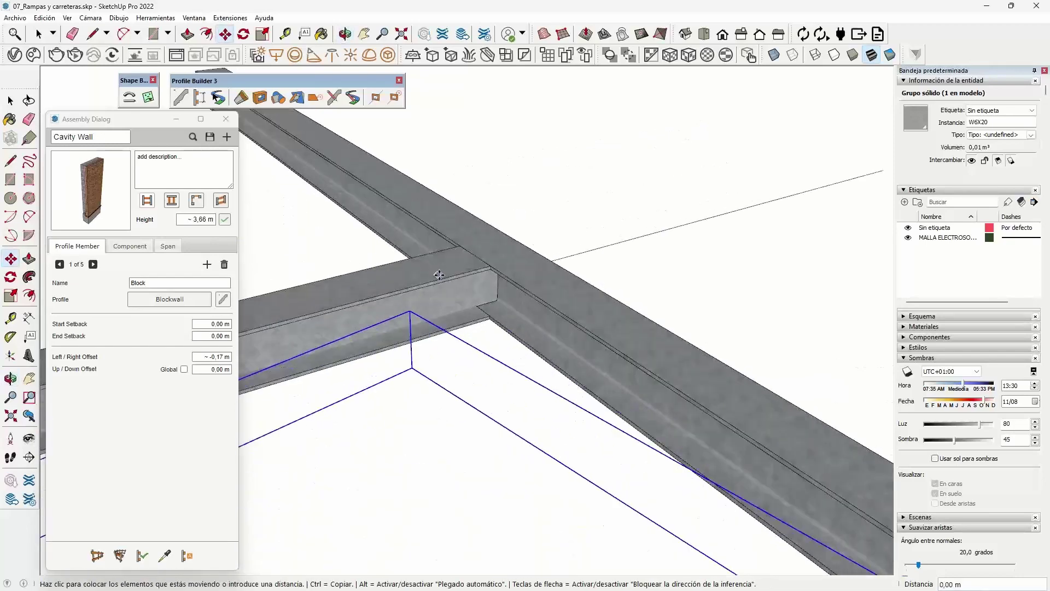
Move the upper beam at the junction flush against the main diagonal beam.
key("space")
left_click(442, 278)
key("m")
left_click(443, 279)
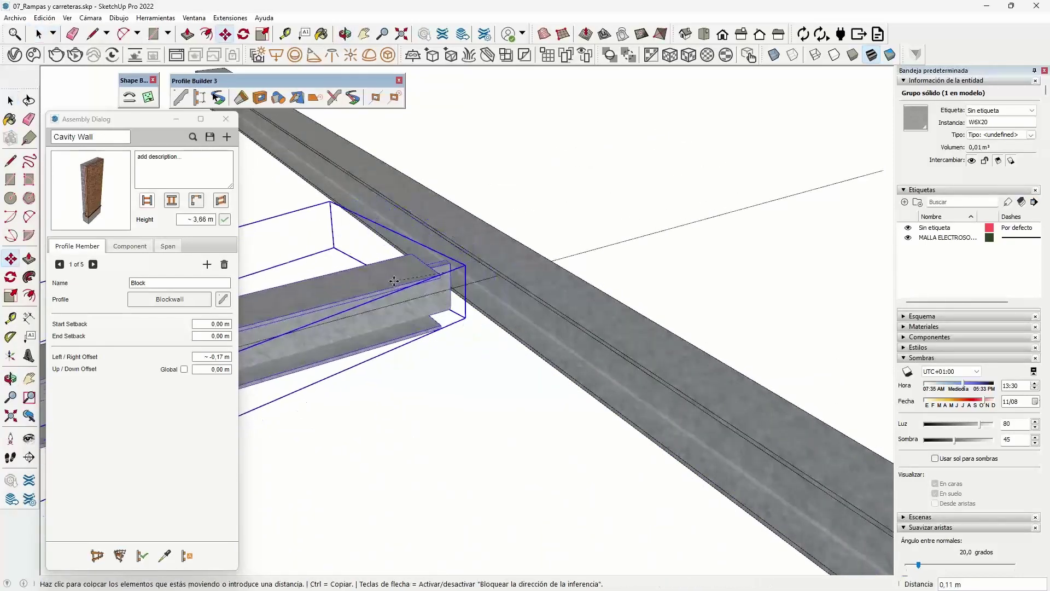
left_click(470, 263)
scroll(477, 253, "down", 2)
scroll(477, 253, "down", 3)
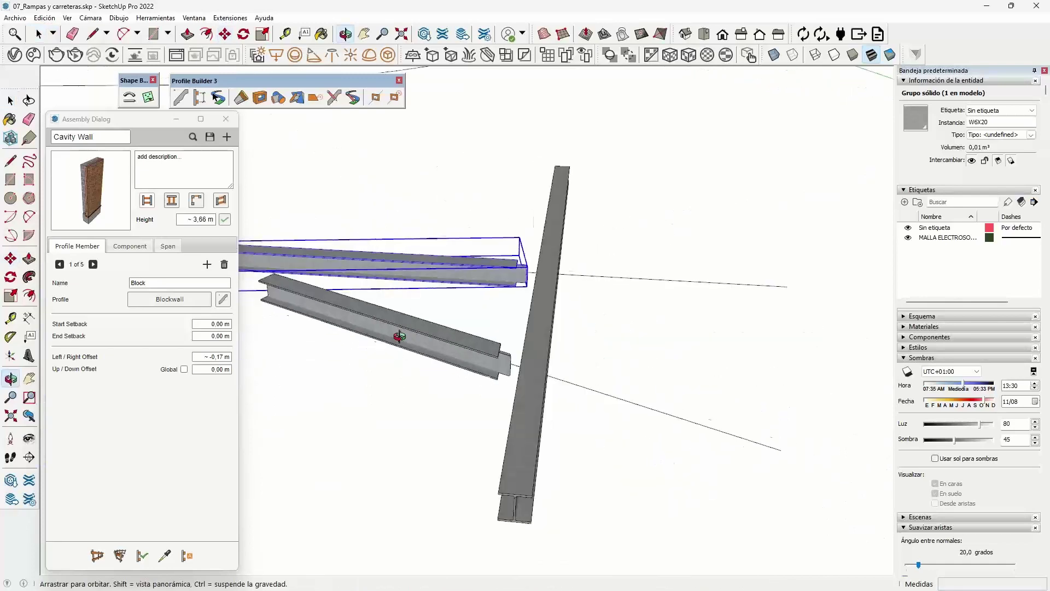
Orbit and zoom out to view the joined beams and the whole scene.
middle_click_drag(477, 252, 578, 349)
scroll(578, 349, "up", 3)
scroll(578, 349, "up", 2)
scroll(578, 348, "up", 2)
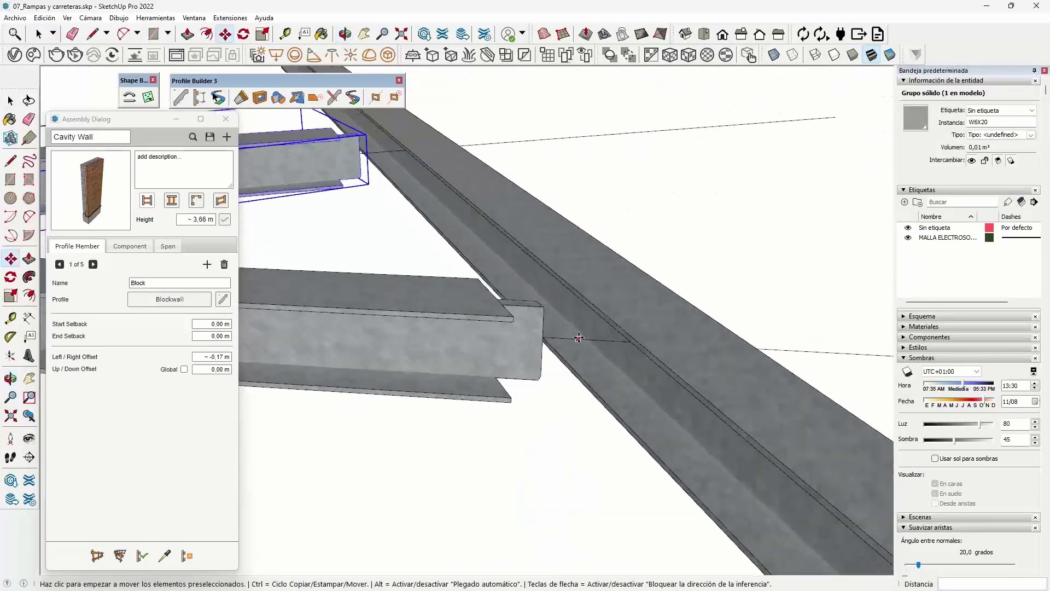
scroll(574, 344, "up", 2)
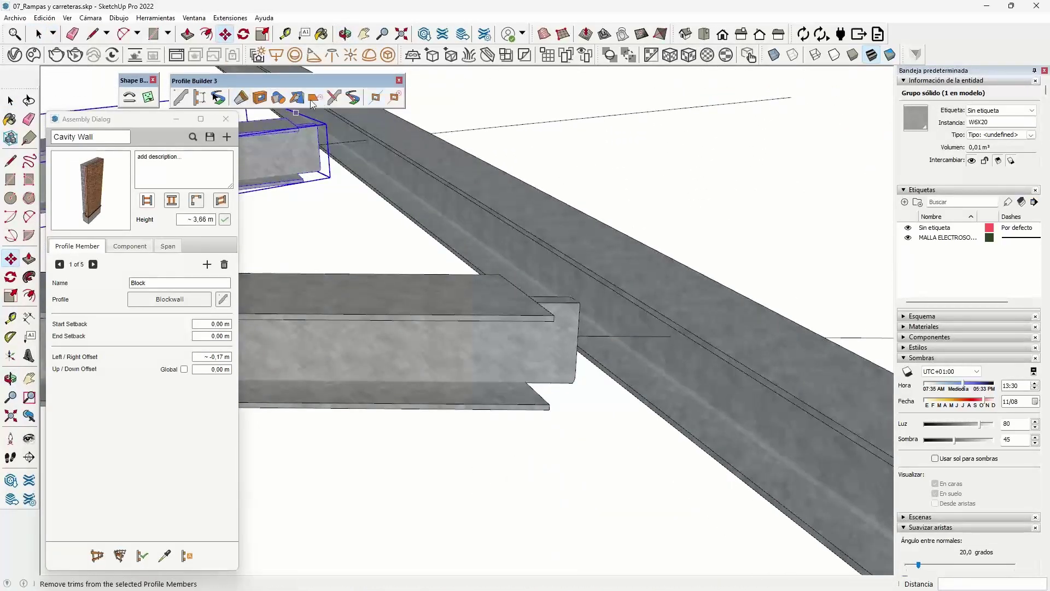
scroll(514, 253, "down", 2)
scroll(525, 257, "down", 2)
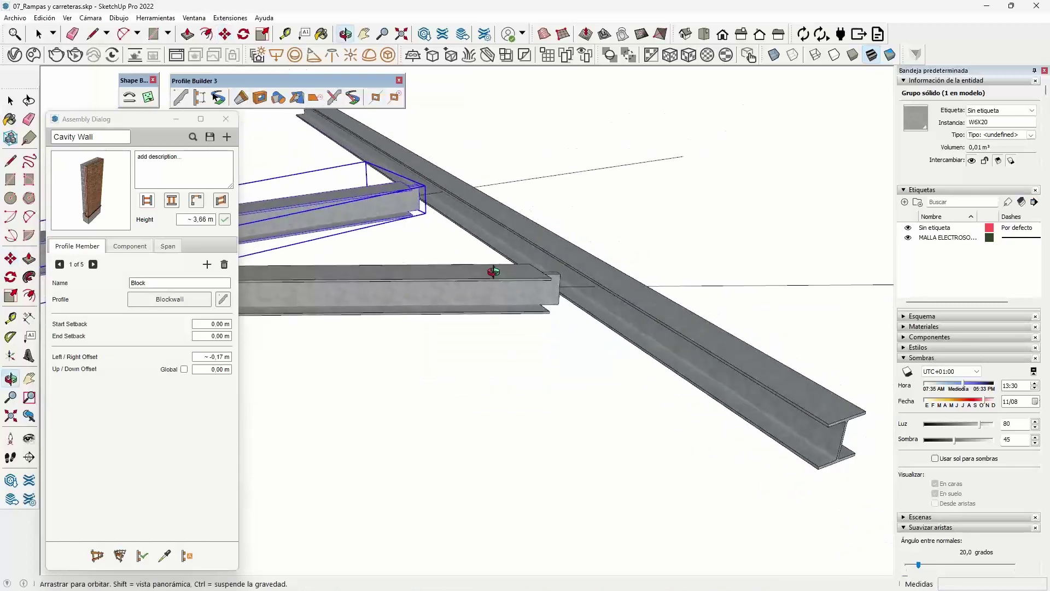
scroll(541, 257, "down", 2)
scroll(550, 257, "down", 2)
scroll(550, 257, "down", 2)
scroll(525, 262, "down", 2)
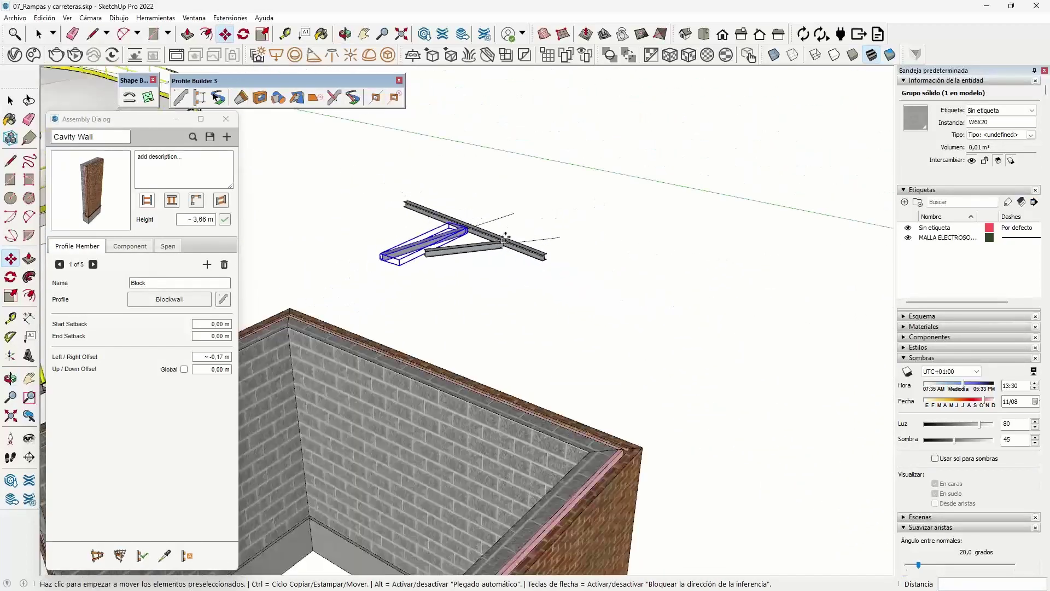
scroll(475, 284, "down", 2)
scroll(423, 307, "down", 2)
middle_click_drag(422, 306, 471, 327)
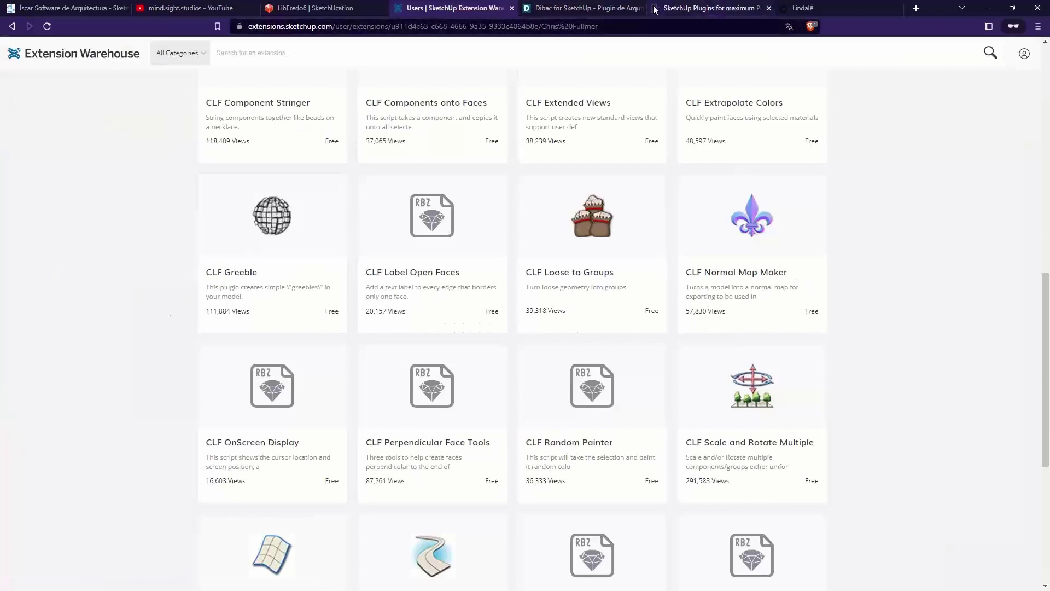
Switch via the Dibac tab to the mindsightstudios.com SketchUp plugins tab.
left_click(572, 8)
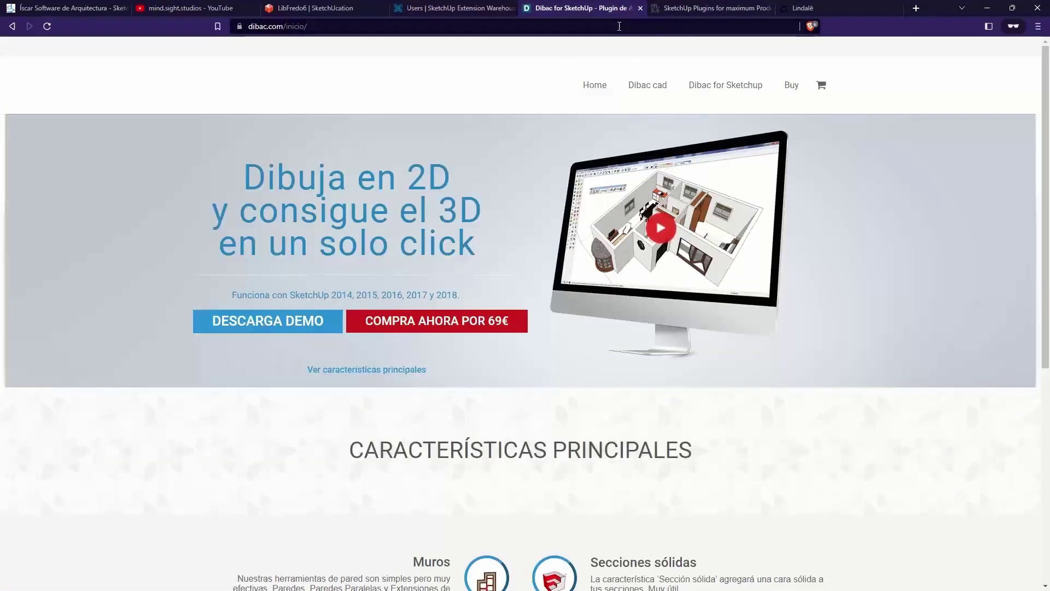
left_click(699, 7)
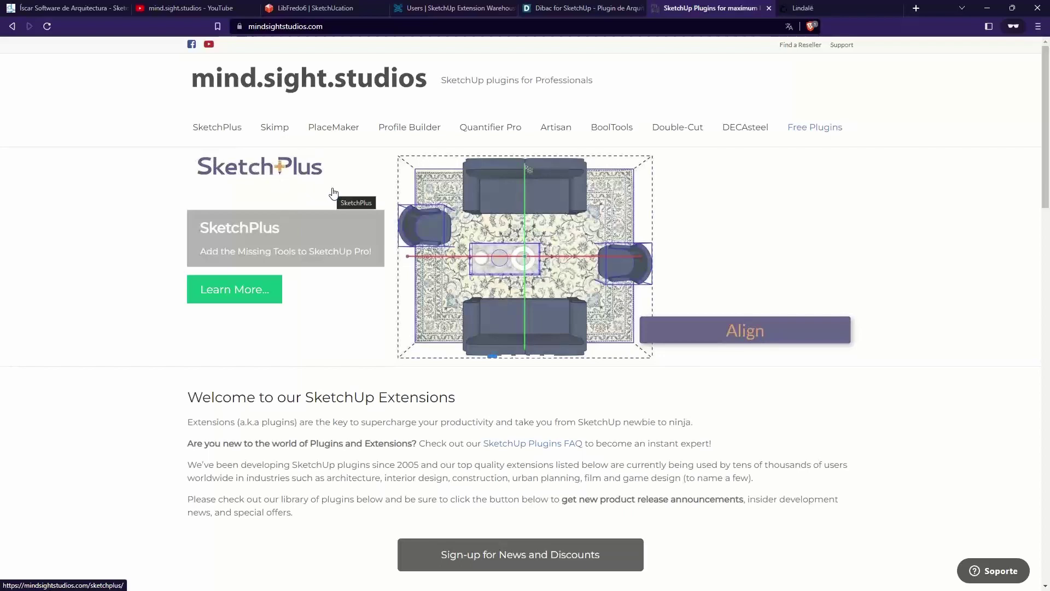
Browse the features on the Profile Builder product page.
left_click(411, 131)
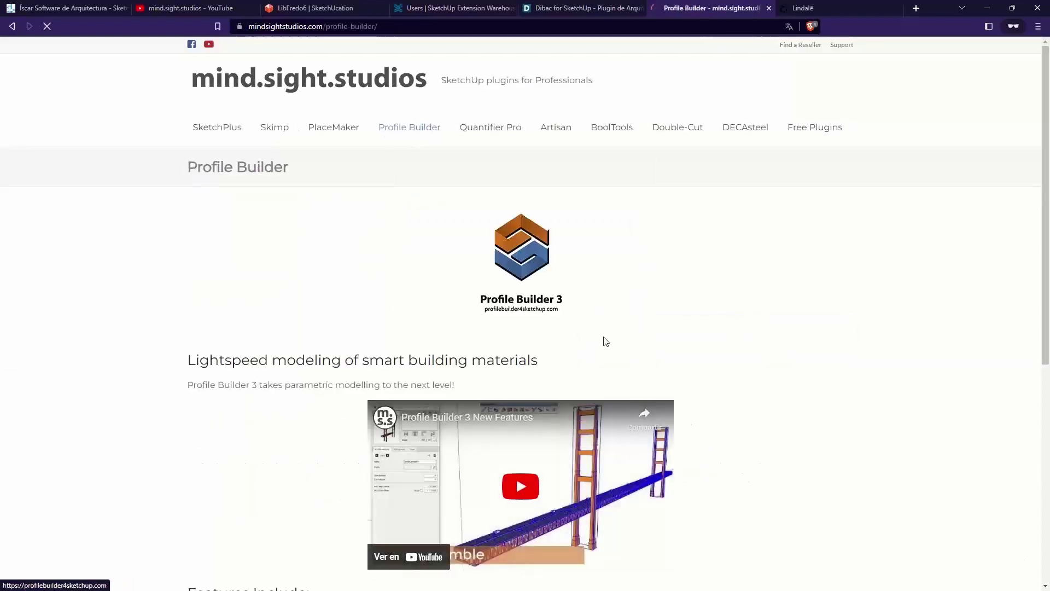
scroll(653, 309, "down", 3)
scroll(661, 300, "down", 3)
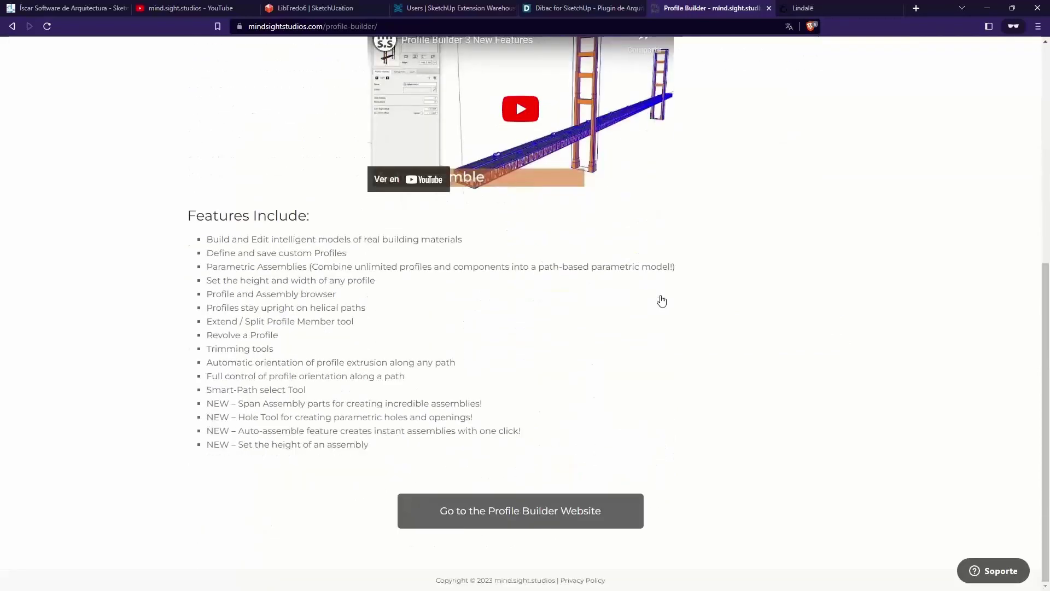
scroll(661, 300, "up", 2)
scroll(662, 300, "up", 4)
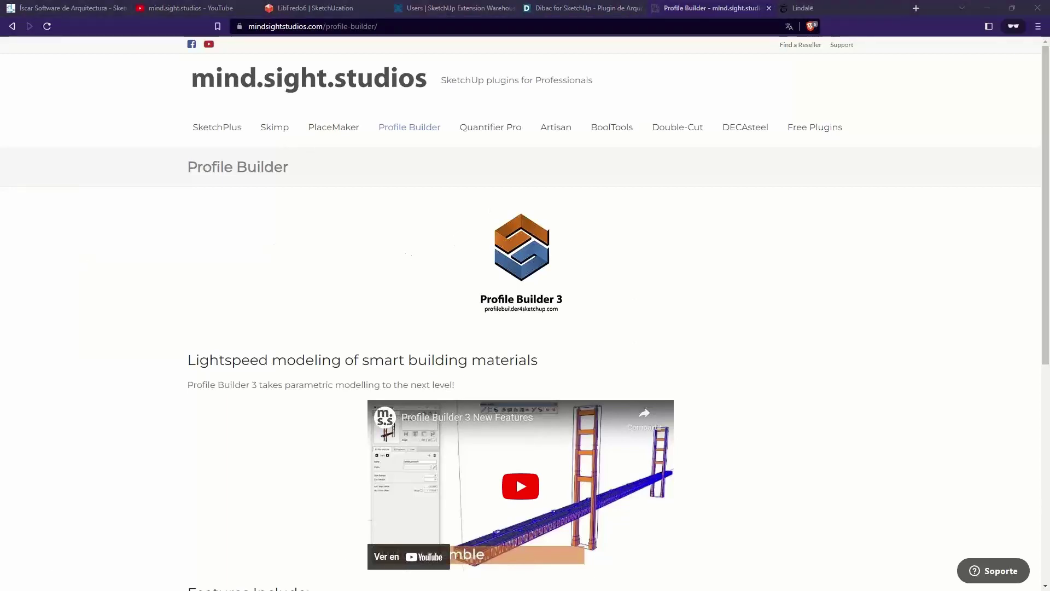
Bring up the webinar plugins folder window, centre it, then minimize it again.
key("super+e")
left_click_drag(347, 225, 582, 164)
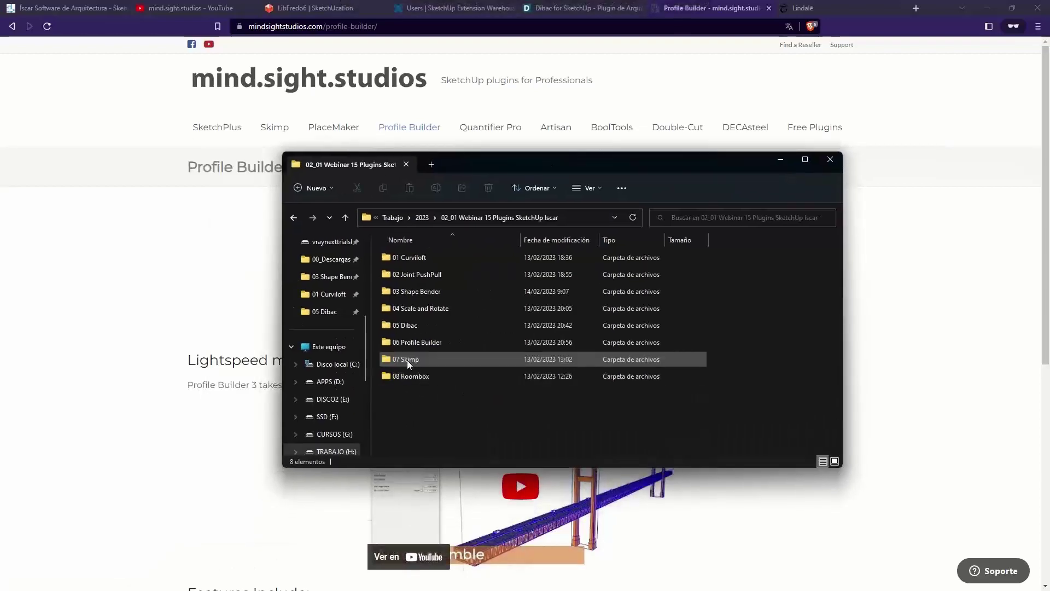
key("super+Down")
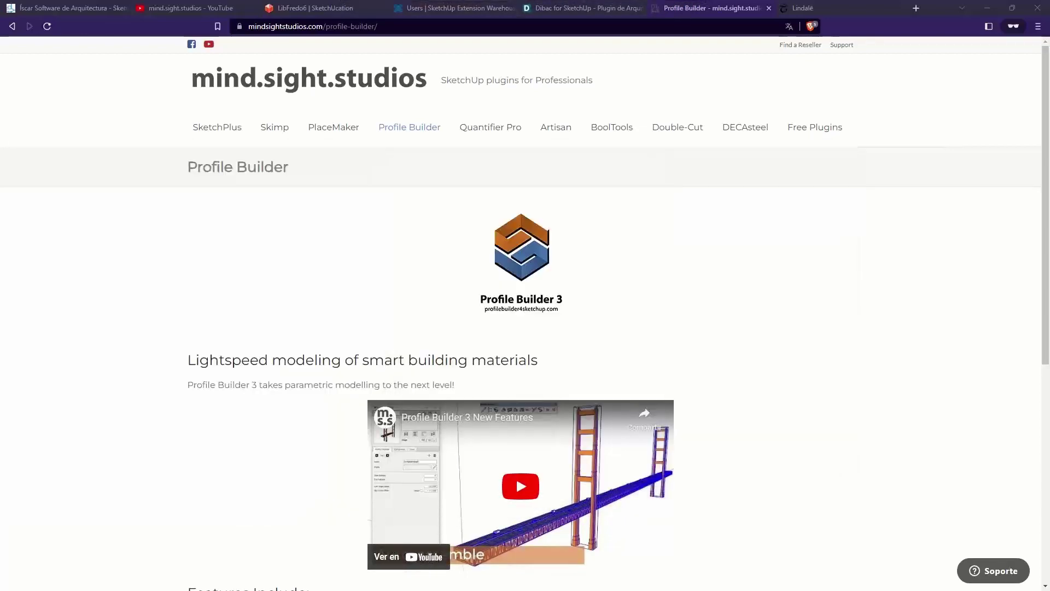
View the Skimp product page, then return to the SketchUp model.
left_click(274, 130)
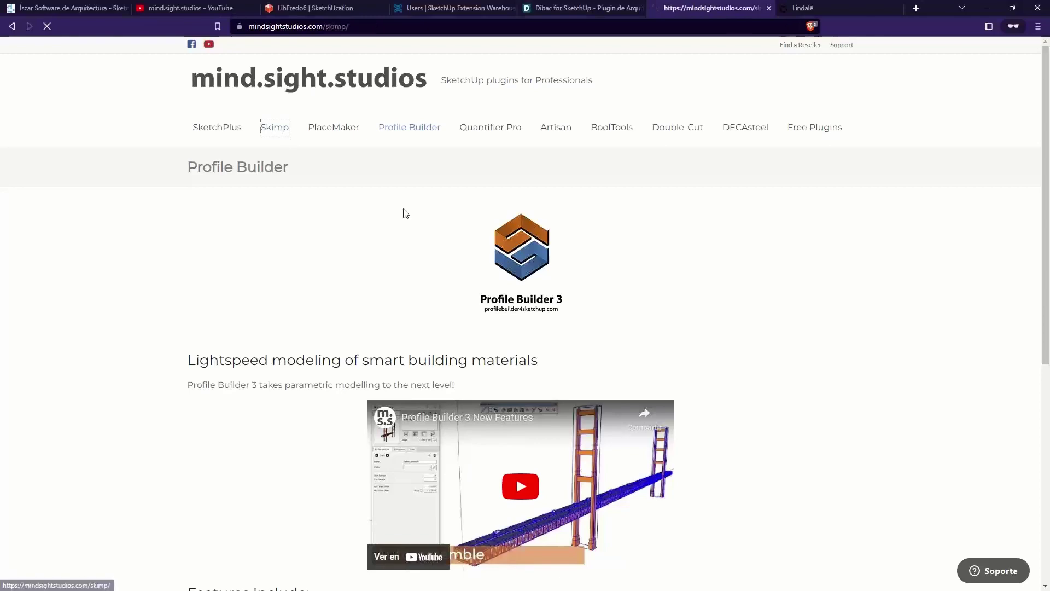
scroll(788, 426, "down", 1)
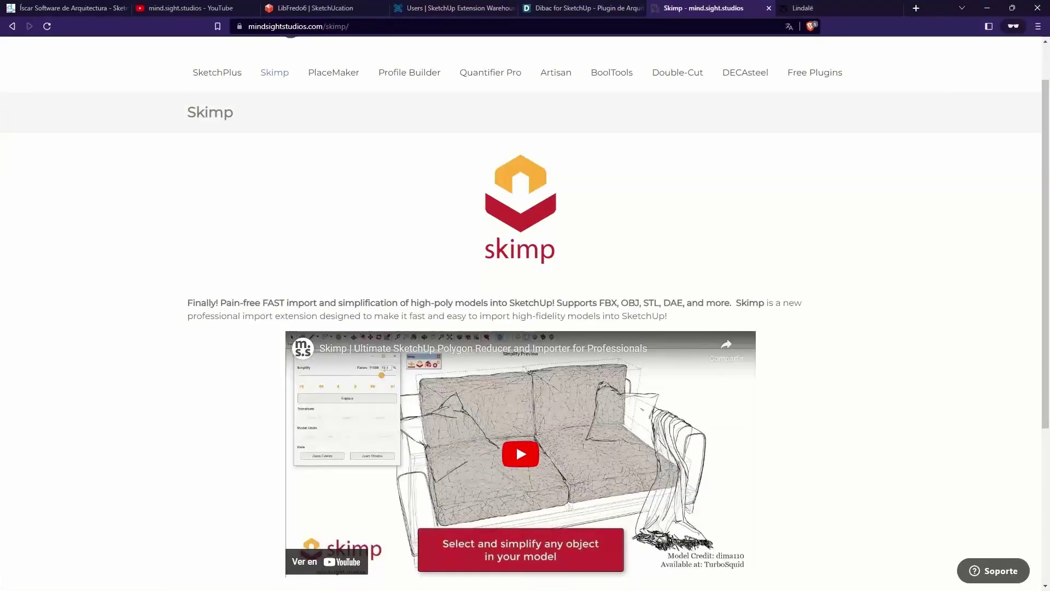
key("alt+Tab")
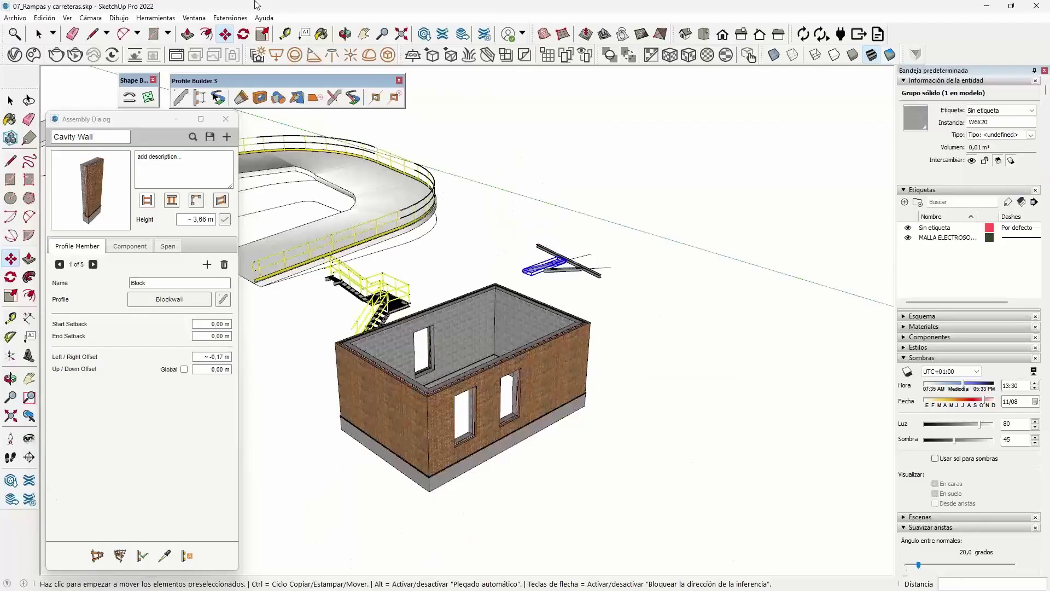
Start a new empty model, answering the save prompt for the ramp model.
left_click(13, 18)
left_click(34, 36)
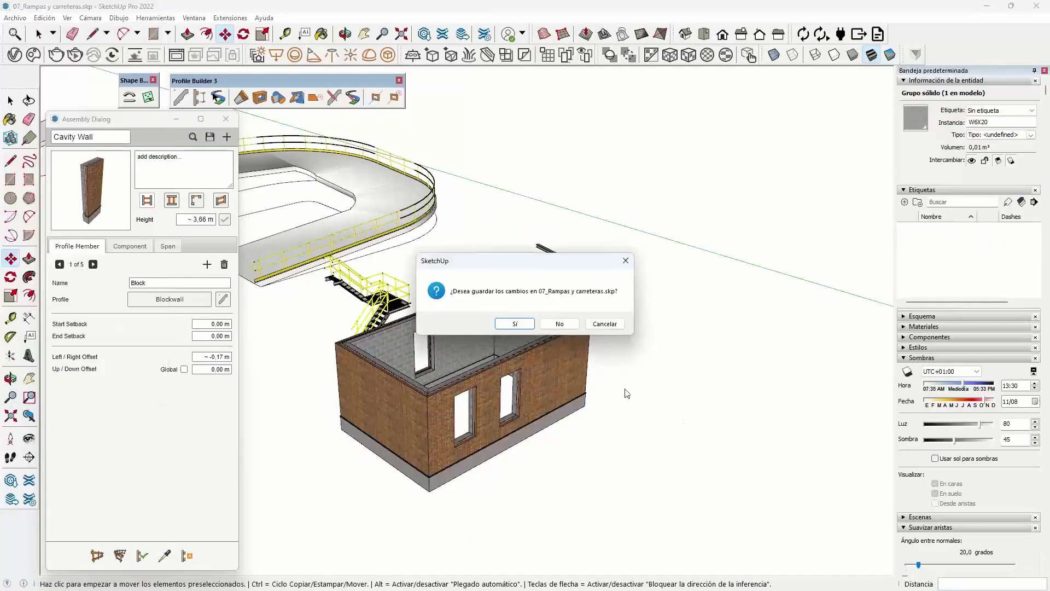
left_click(558, 321)
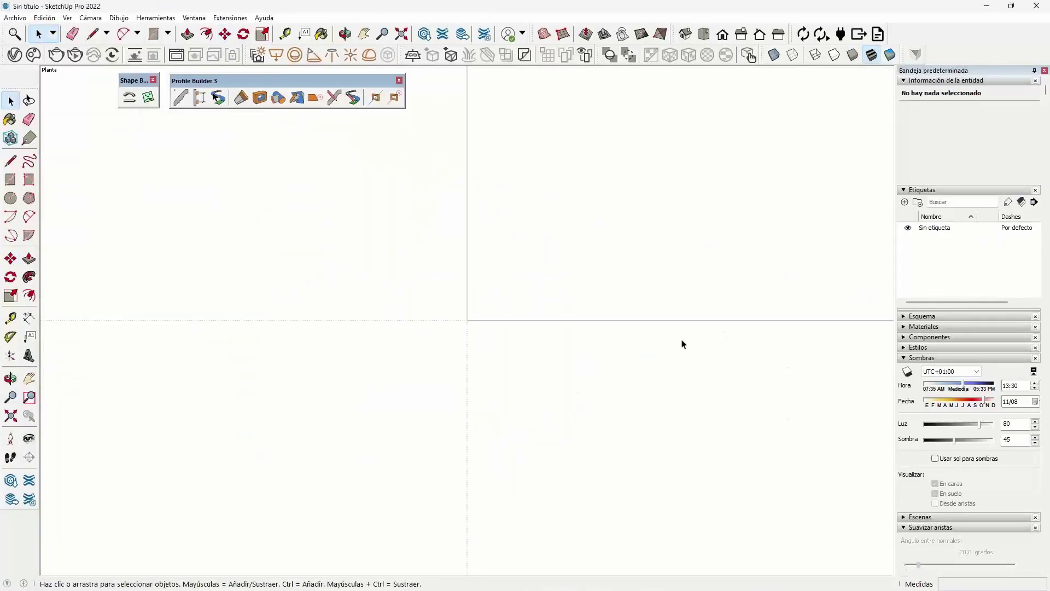
Close the Profile Builder 3 and Shape Builder toolbars and show the Skimp toolbar.
left_click(399, 80)
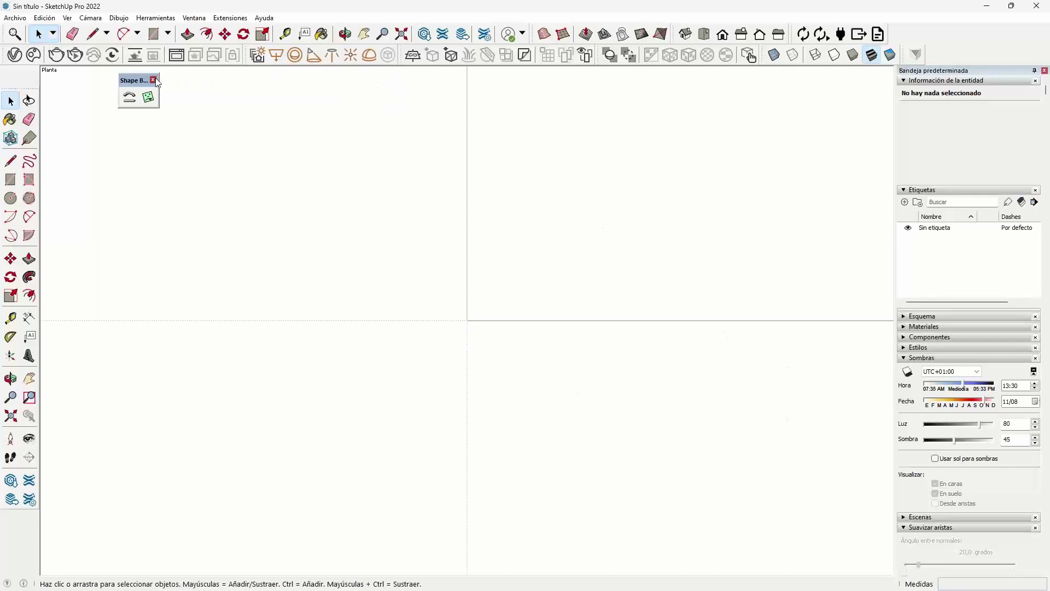
left_click(153, 79)
right_click(914, 32)
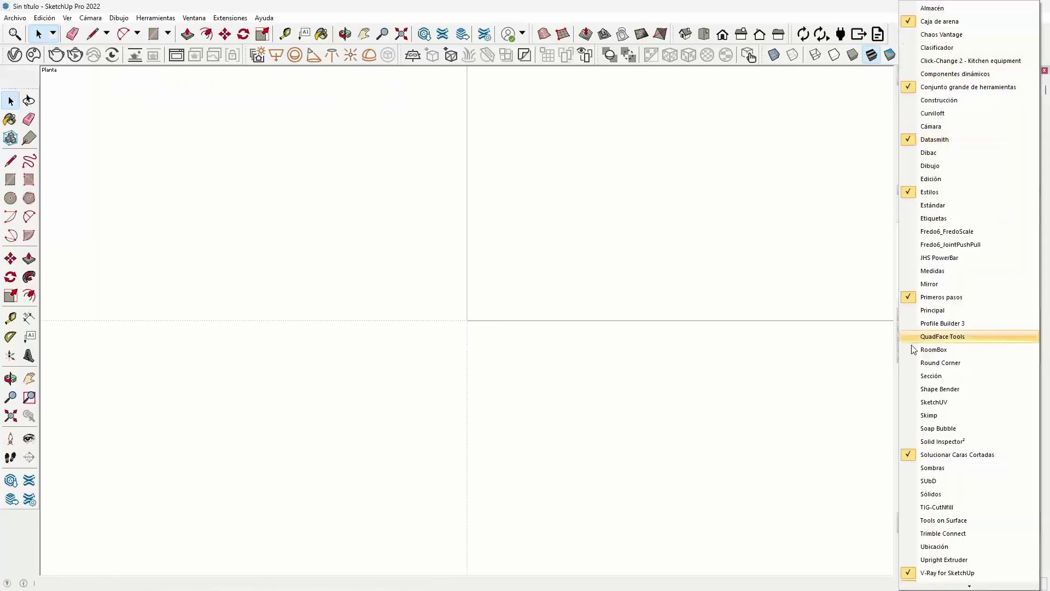
left_click(937, 415)
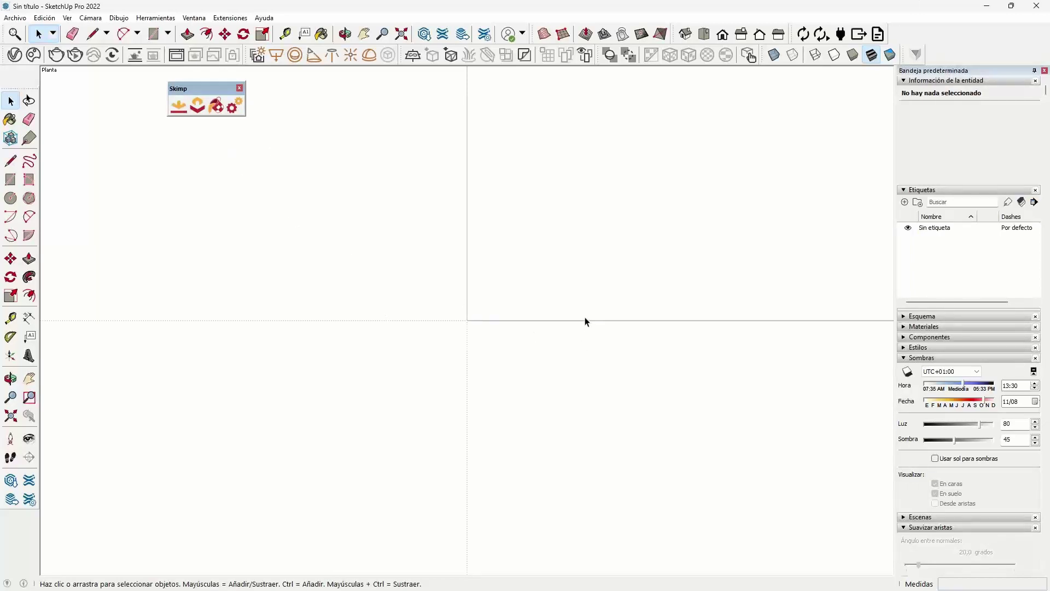
Review Skimp's import and simplification settings, then close them.
key("alt+a")
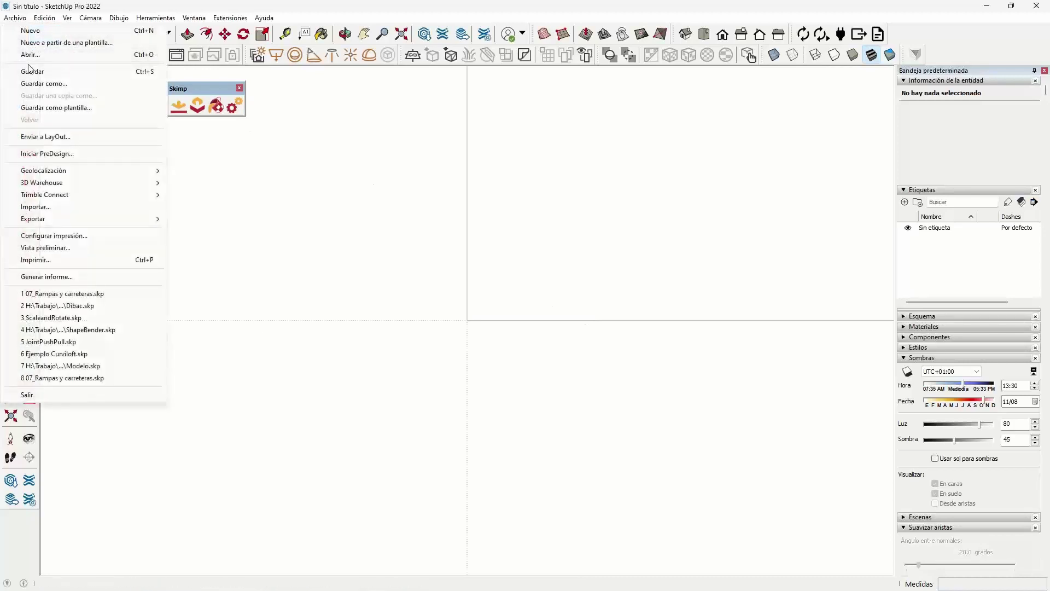
left_click(218, 94)
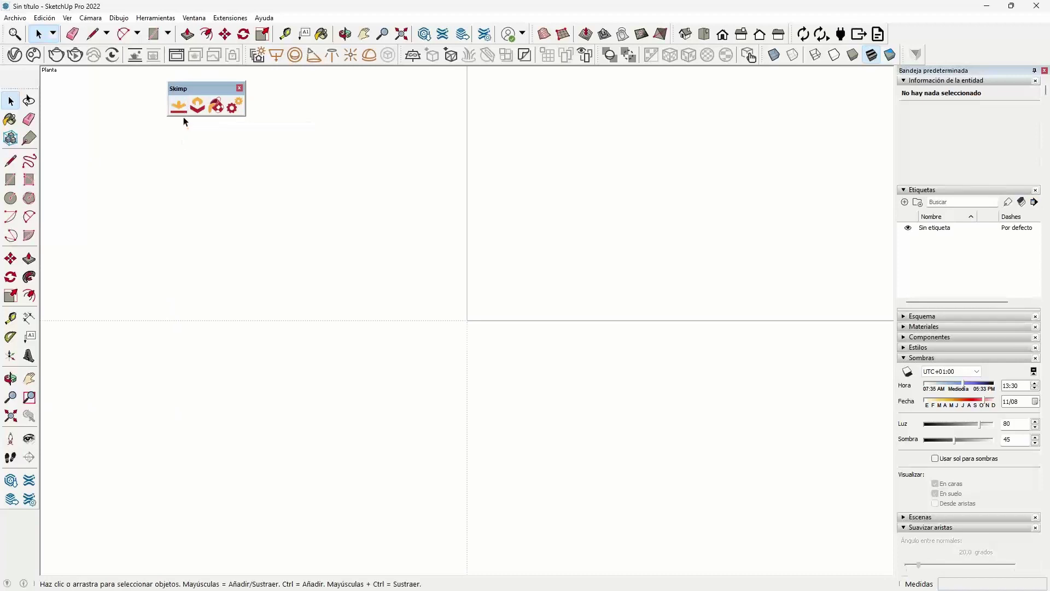
left_click(235, 106)
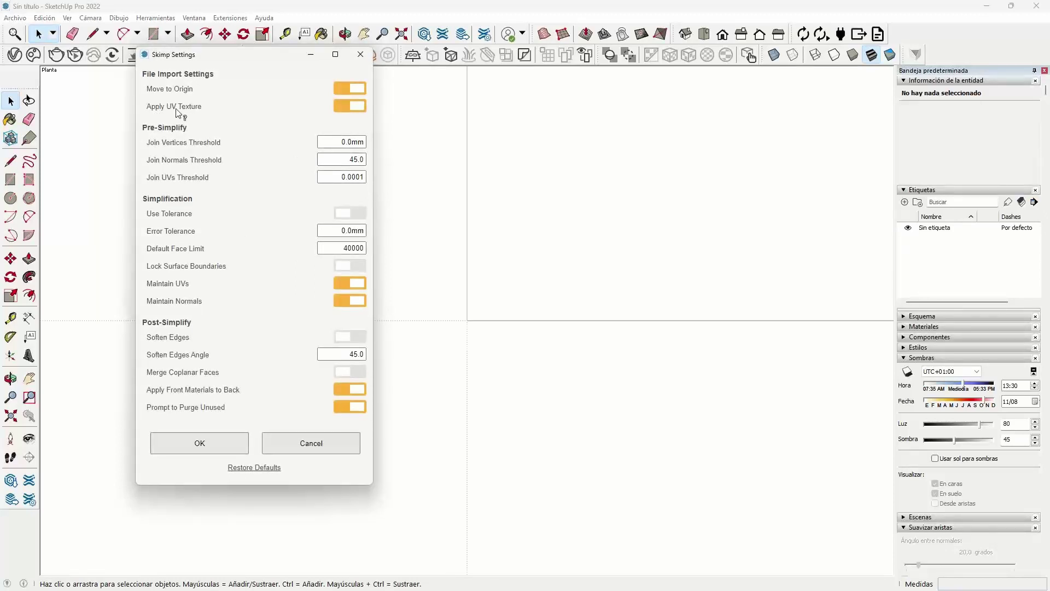
left_click(369, 58)
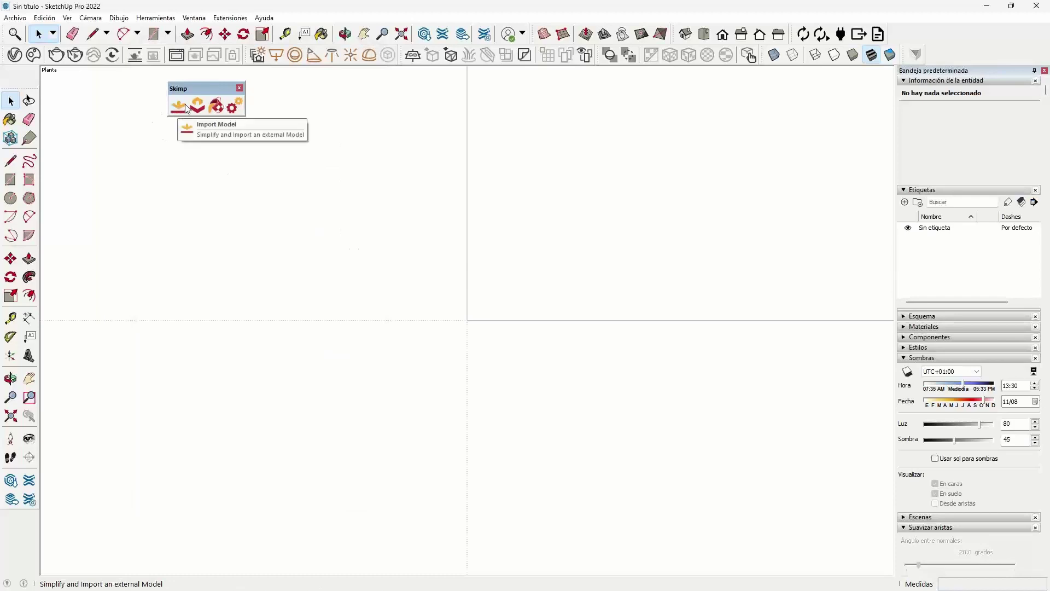
Load 03_Sofa collection.FBX from the 07 Skimp folder into Skimp's Import Model preview.
left_click(180, 109)
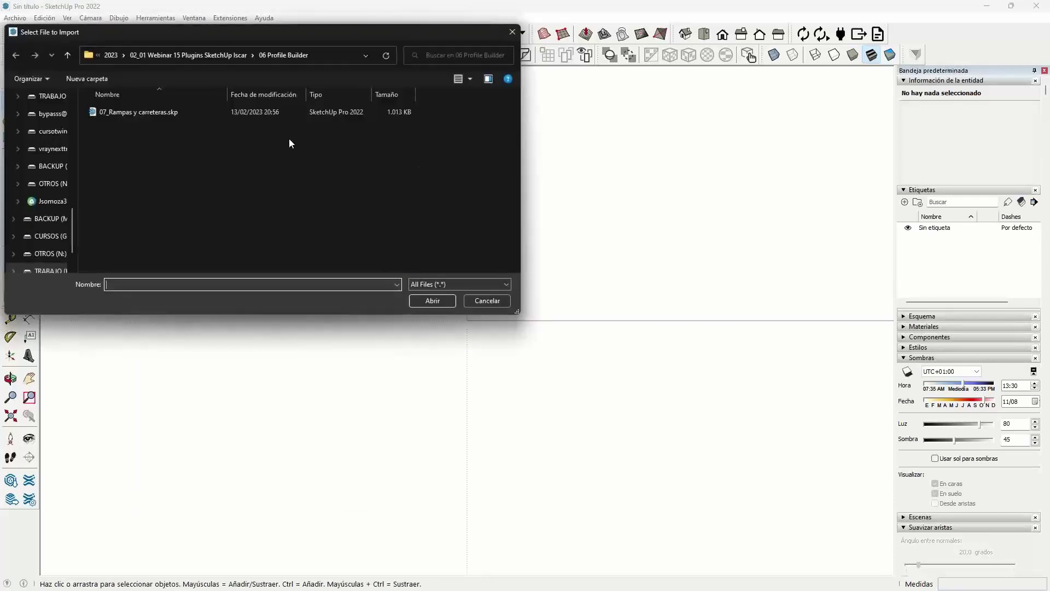
left_click(215, 57)
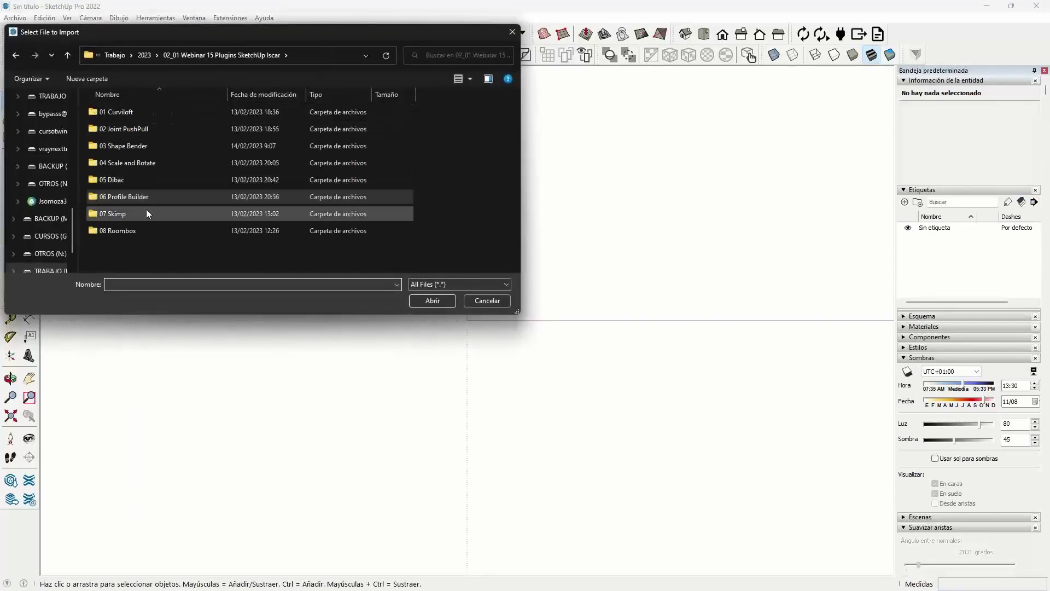
left_click(468, 284)
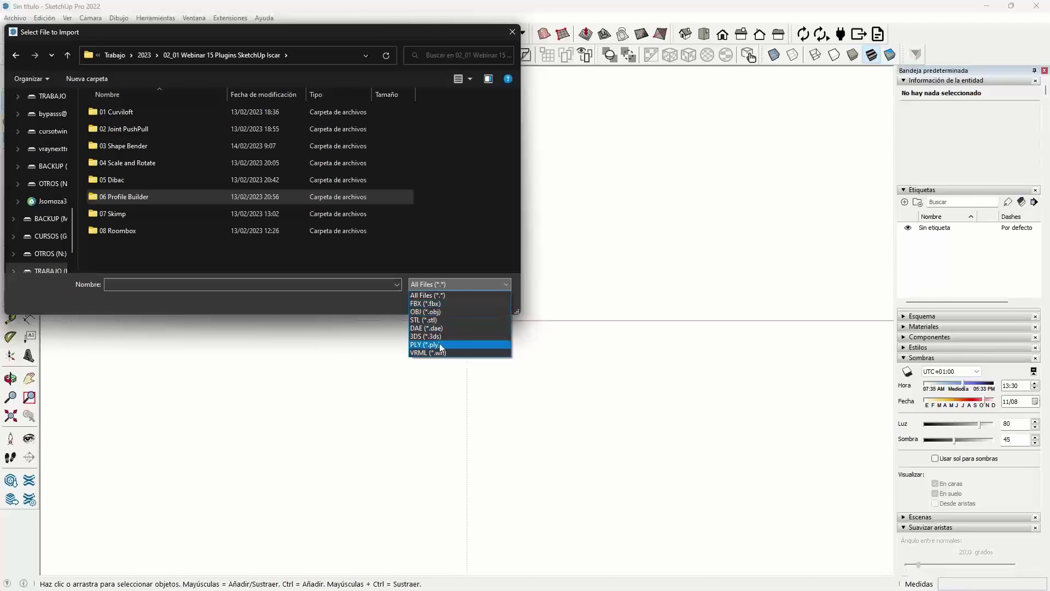
left_click(137, 192)
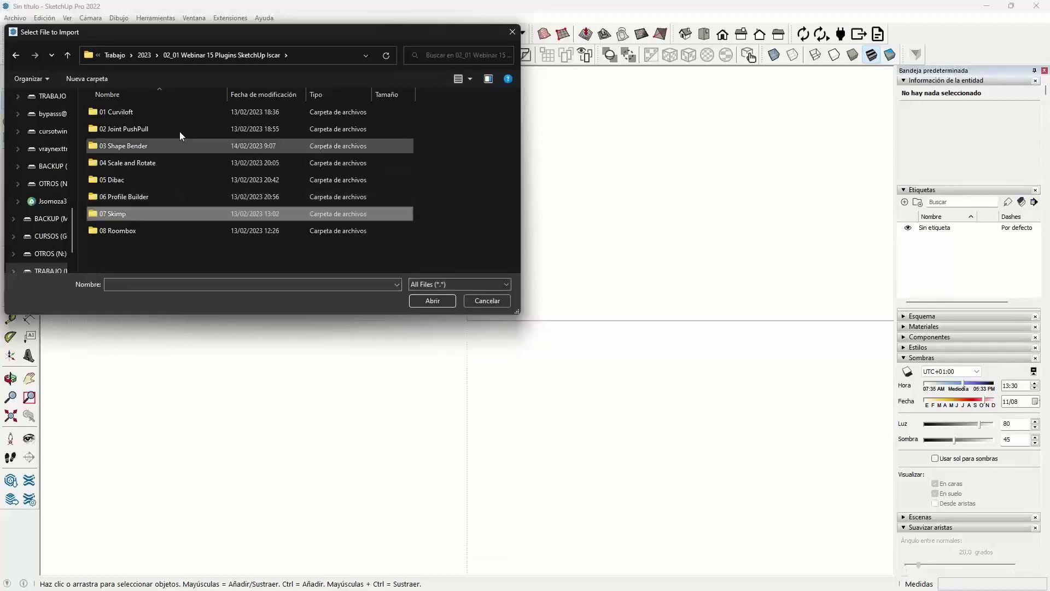
double_click(123, 215)
left_click(131, 129)
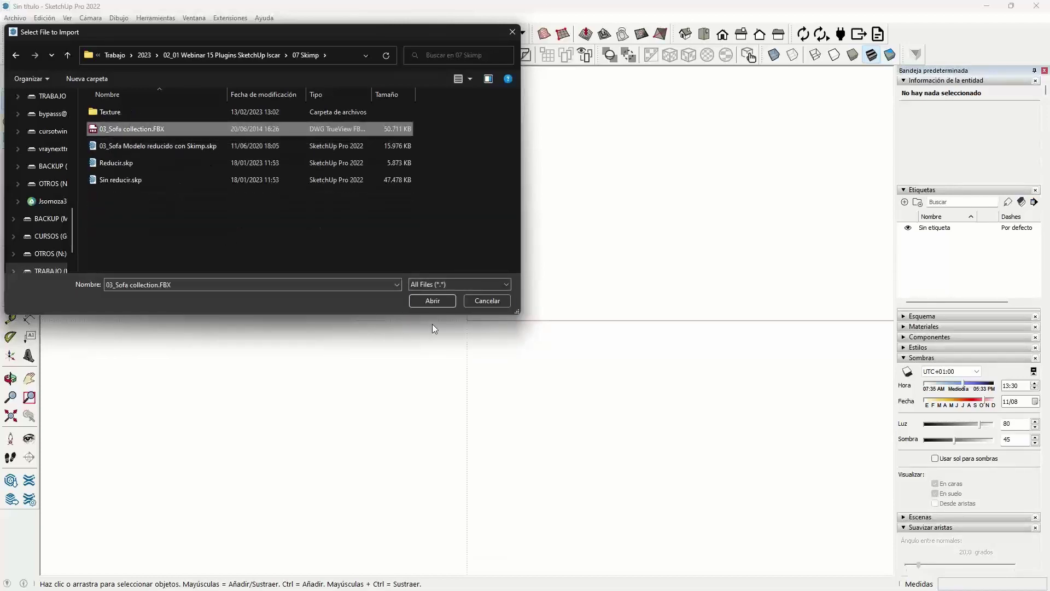
left_click(432, 301)
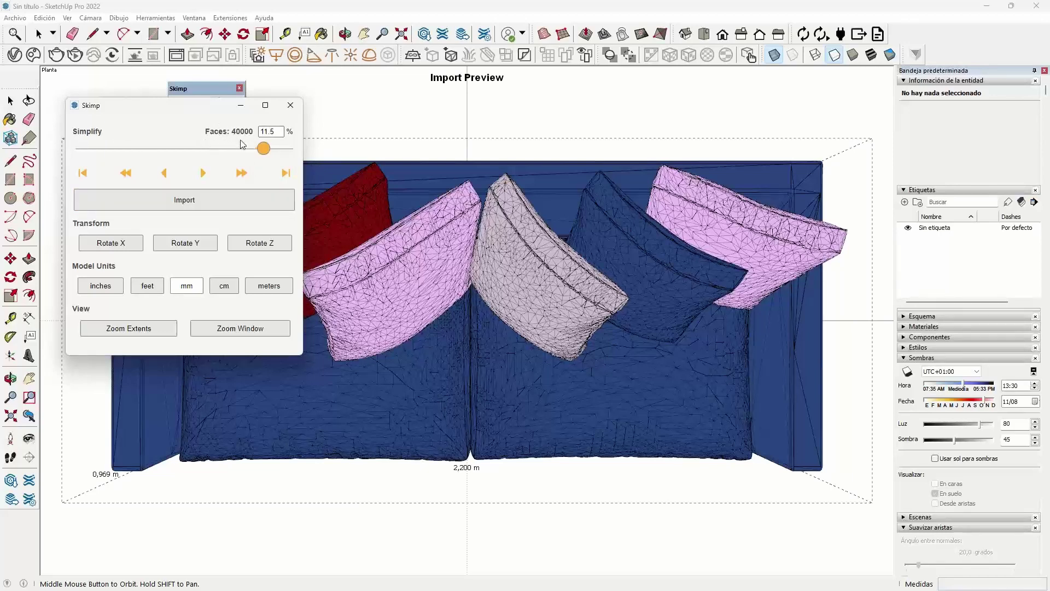
Set the Skimp Simplify slider to about 11.8% (40826 faces) and import the sofa.
left_click_drag(276, 131, 260, 133)
left_click_drag(271, 153, 61, 156)
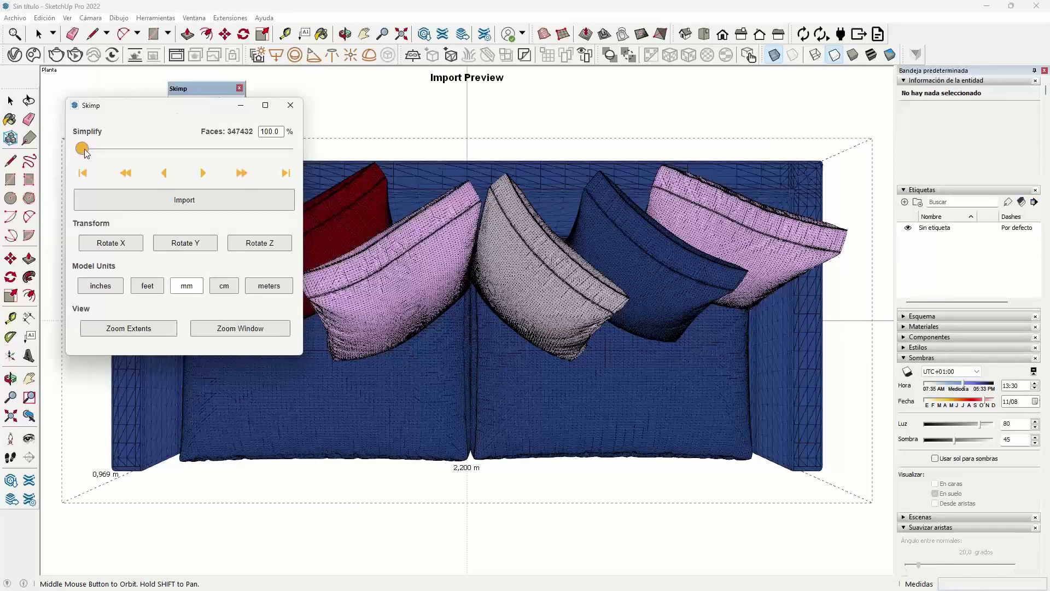
left_click_drag(121, 154, 263, 149)
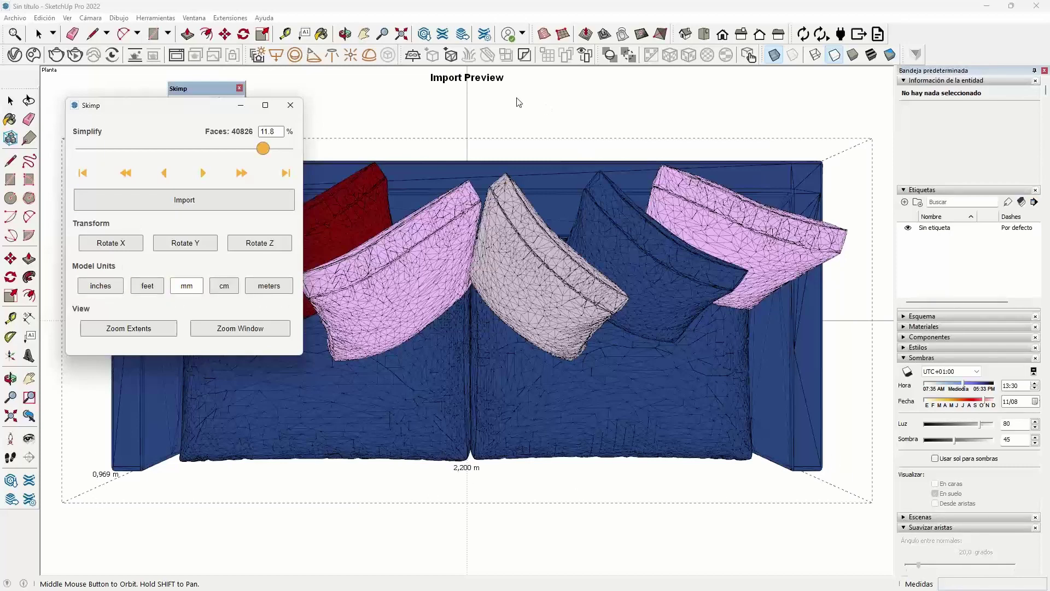
left_click(188, 201)
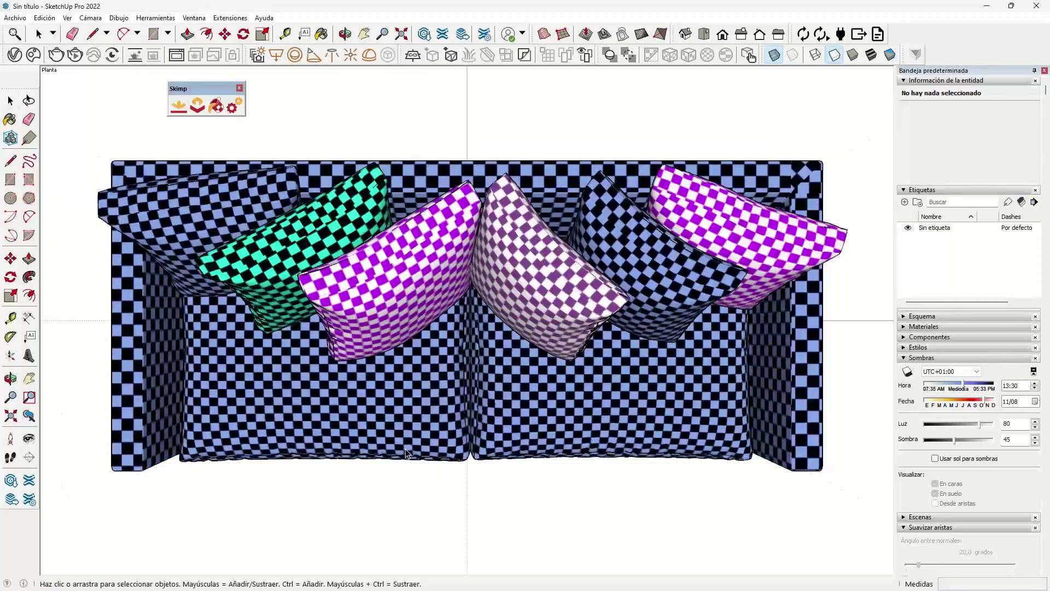
Orbit and zoom to inspect the imported sofa in three-quarter view.
mouse_move(406, 453)
middle_mouse_down()
mouse_move(525, 389)
mouse_move(513, 396)
mouse_move(438, 223)
mouse_move(234, 216)
mouse_move(401, 361)
mouse_move(361, 366)
middle_mouse_up()
scroll(438, 224, "up", 3)
scroll(403, 241, "up", 2)
scroll(404, 220, "down", 5)
Replace the magenta pillow's checker material with the K5108-09 fabric texture.
left_click(216, 105)
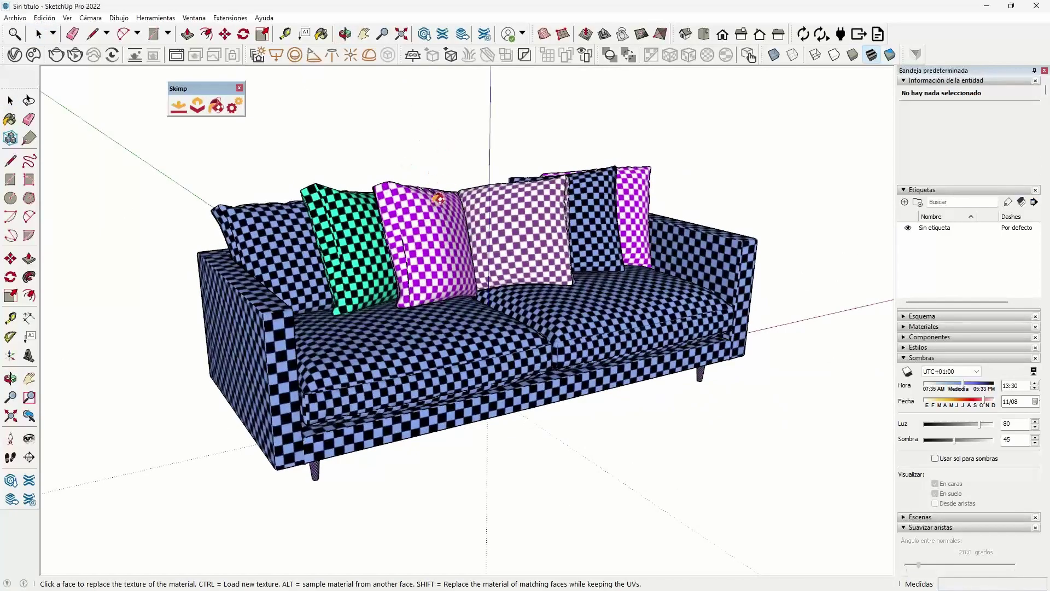
scroll(438, 199, "up", 2)
scroll(438, 199, "up", 1)
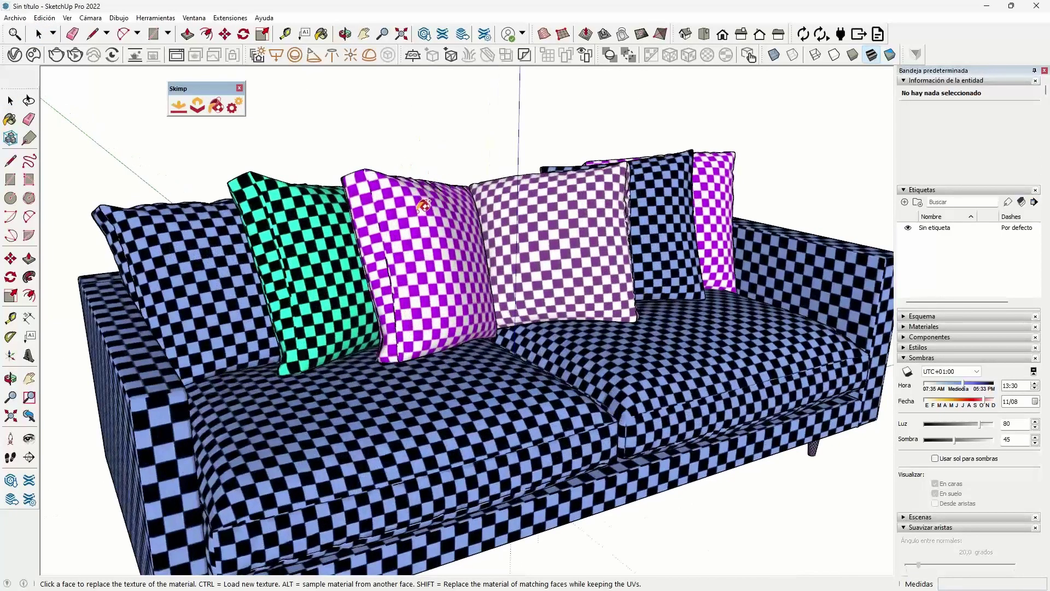
left_click(417, 212, "ctrl")
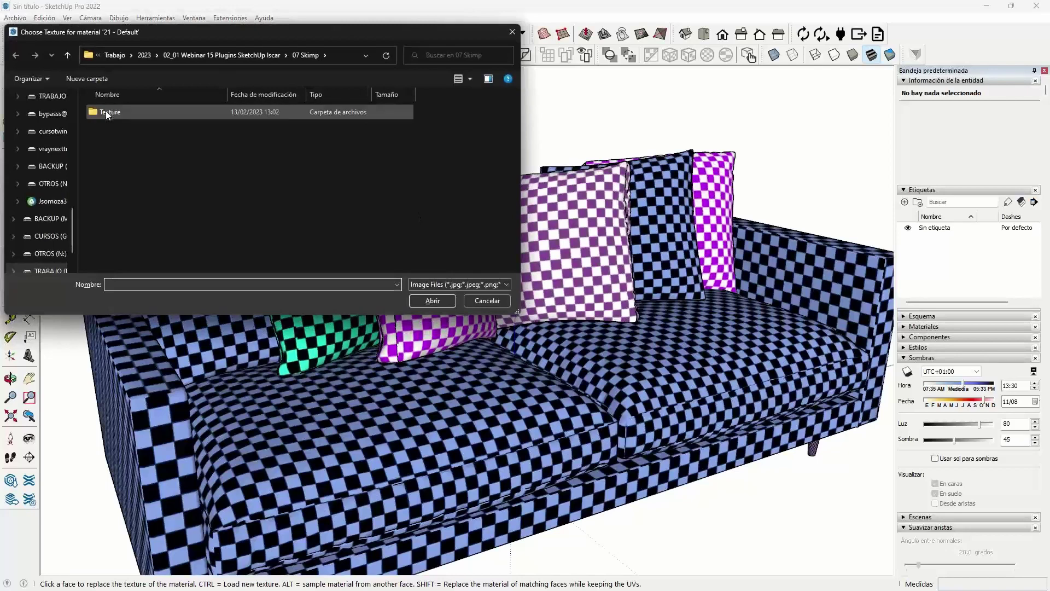
key("Return")
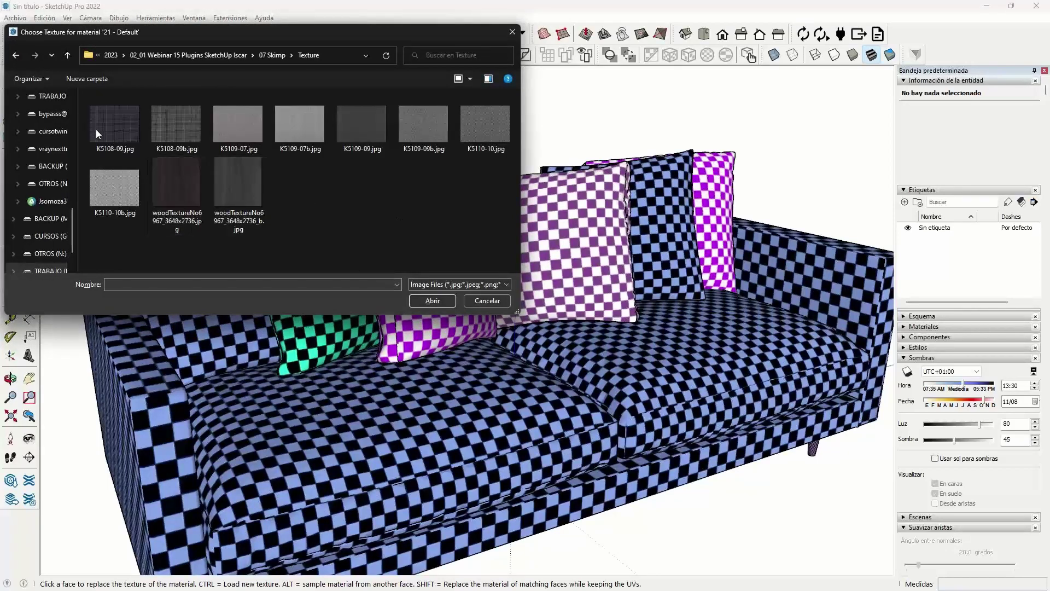
left_click(115, 122)
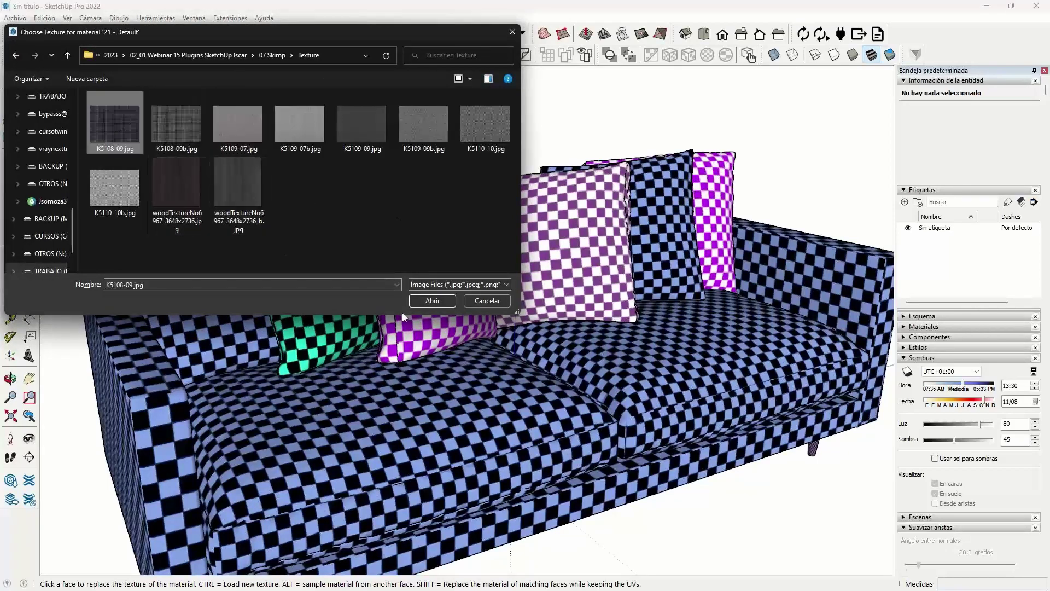
left_click(432, 300)
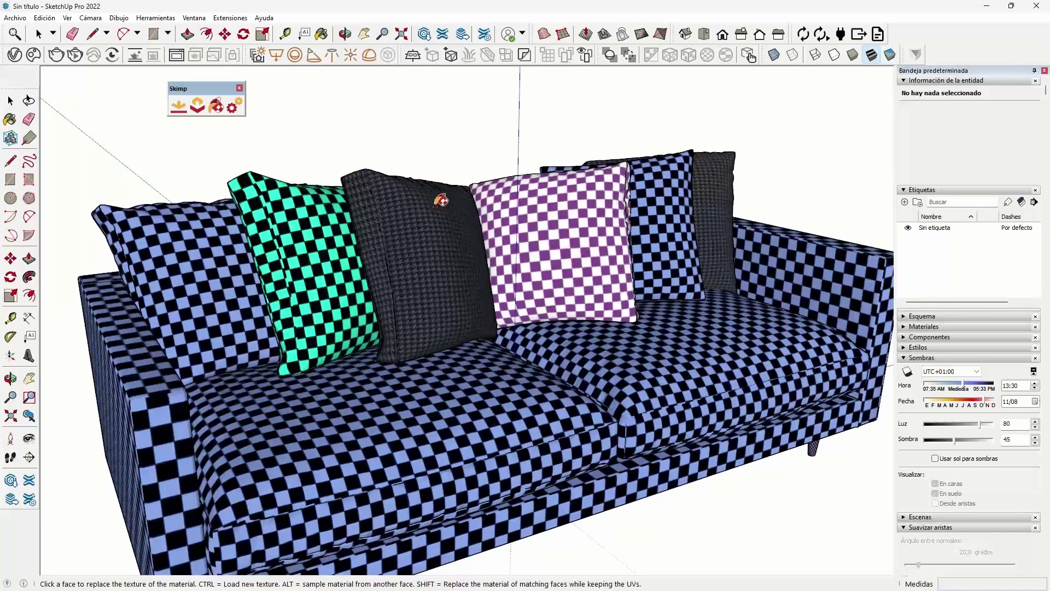
Give the back pillows and right seat cushion the purple material, retextured with K5109-07b fabric.
left_click(218, 251)
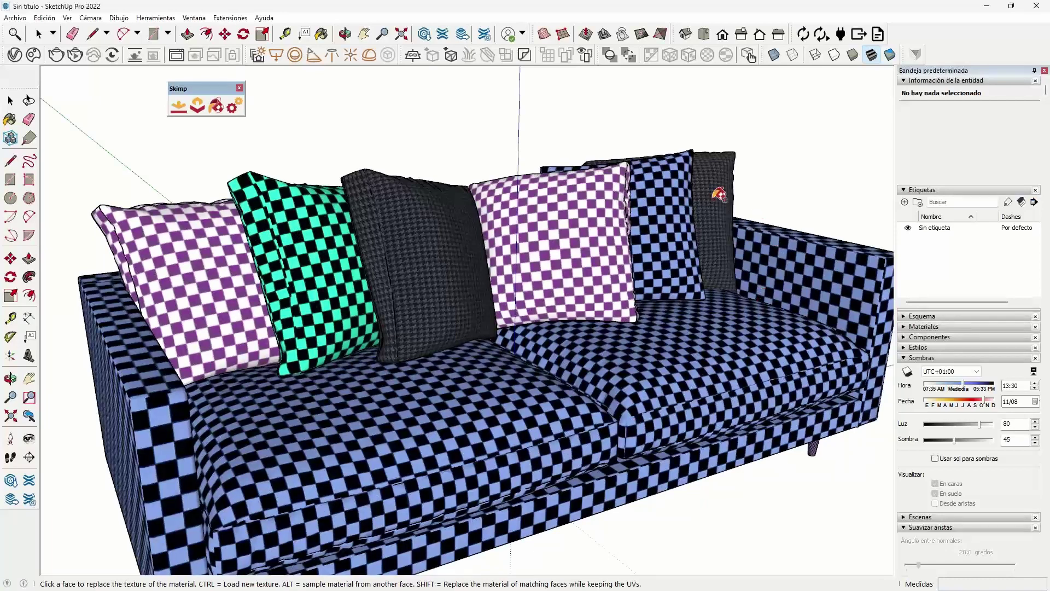
left_click(685, 194)
scroll(547, 345, "down", 1)
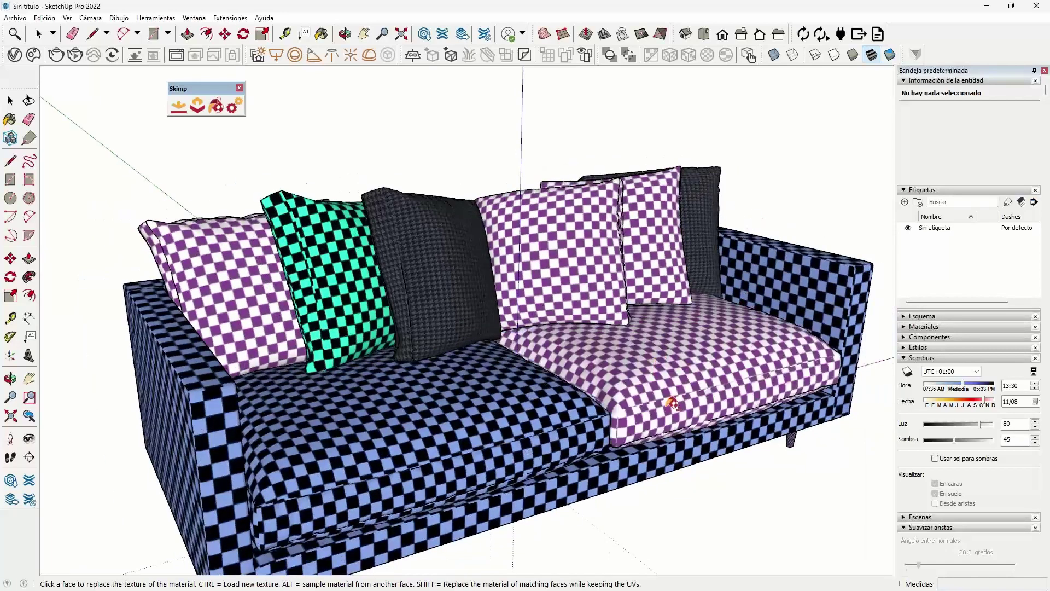
left_click(673, 402)
left_click(648, 326, "ctrl")
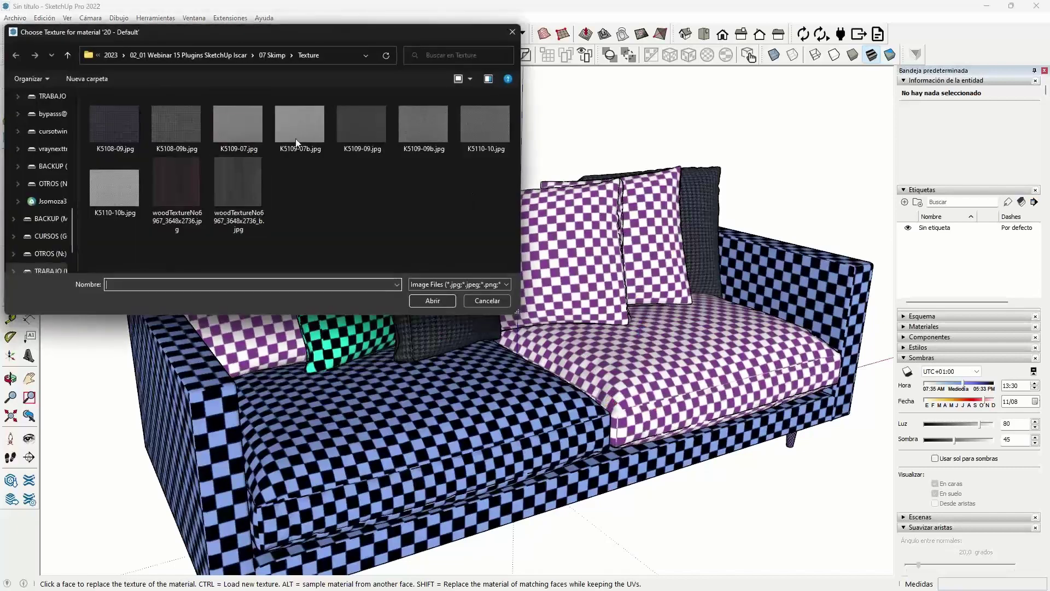
left_click(306, 130)
left_click(432, 300)
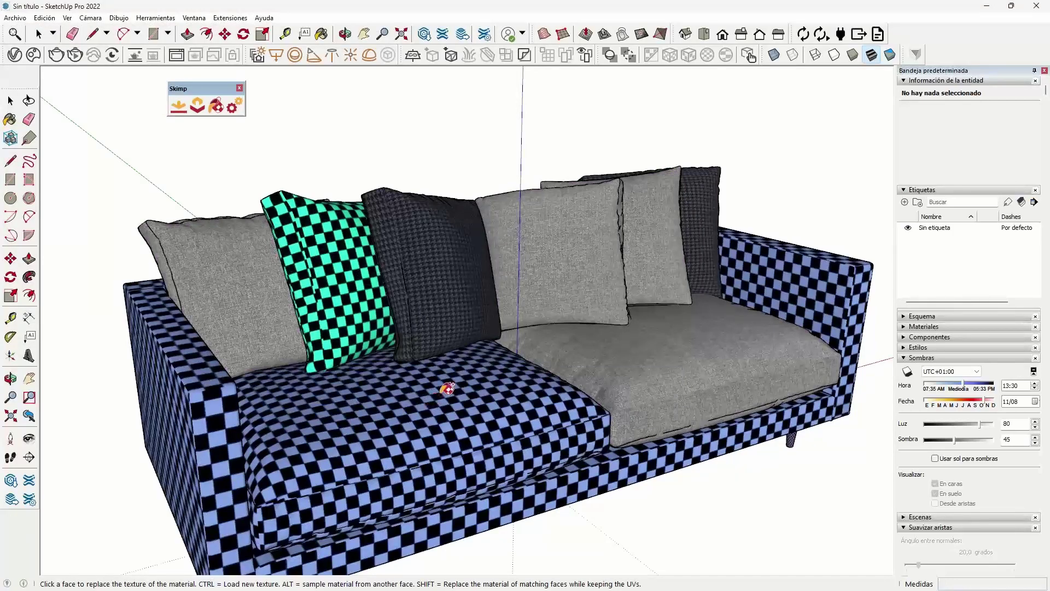
Replace the blue checker sofa body material with the dark grey K5110-10 fabric.
left_click(461, 383, "ctrl")
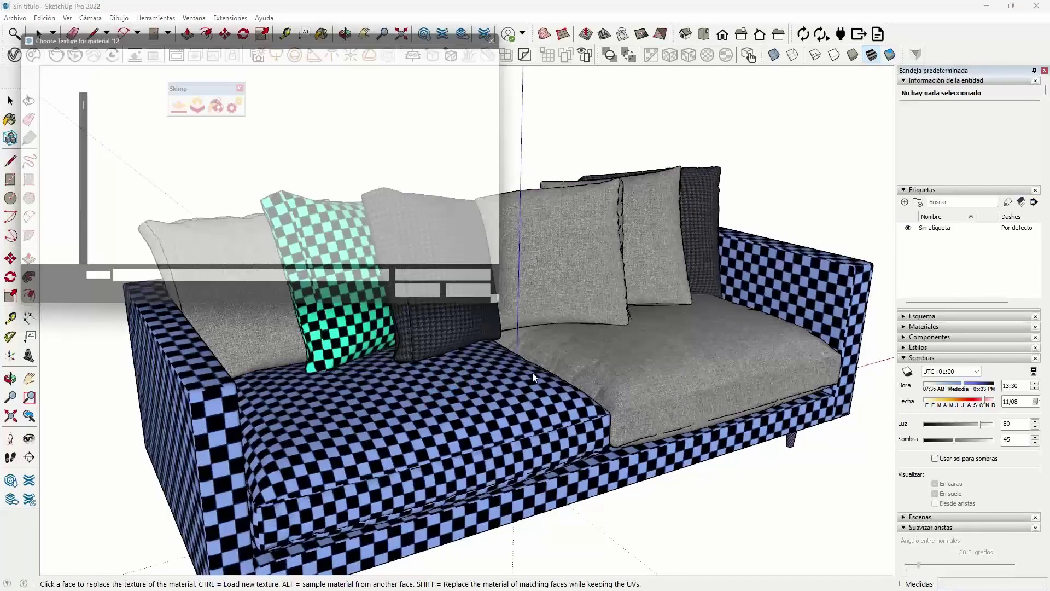
left_click(432, 300)
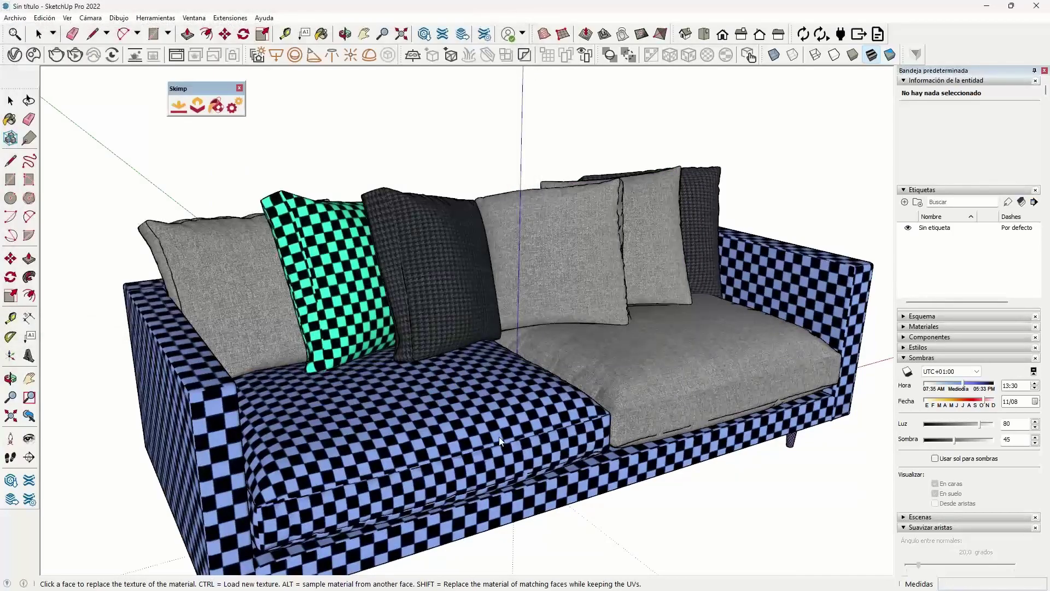
scroll(477, 296, "up", 2)
scroll(404, 445, "up", 3)
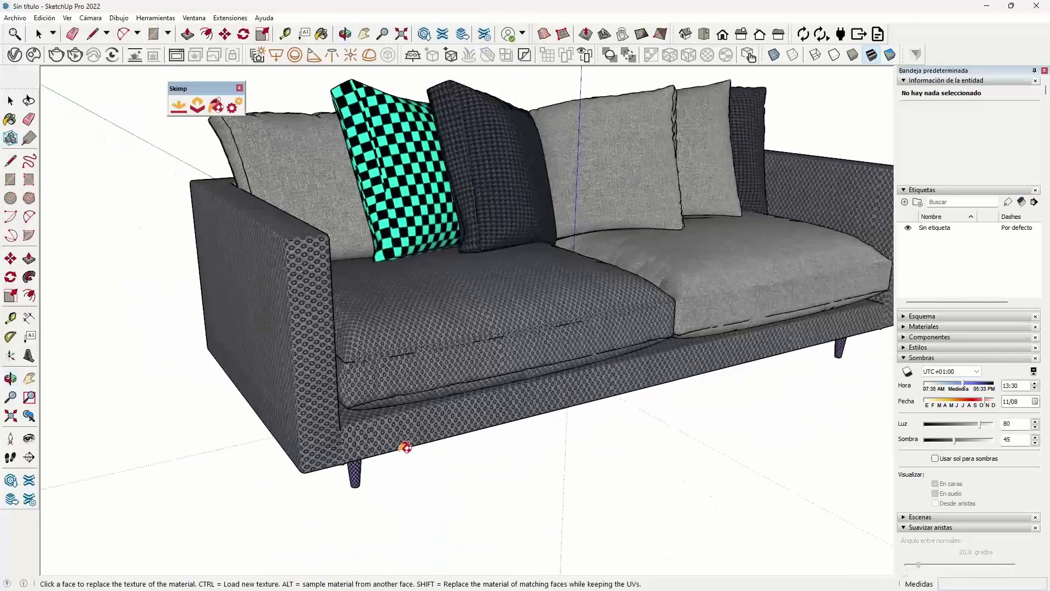
scroll(370, 465, "up", 3)
Give the sofa legs the woodTextureNo6967_3648x2736.jpg wood texture.
left_click(345, 479, "ctrl")
left_click(177, 180)
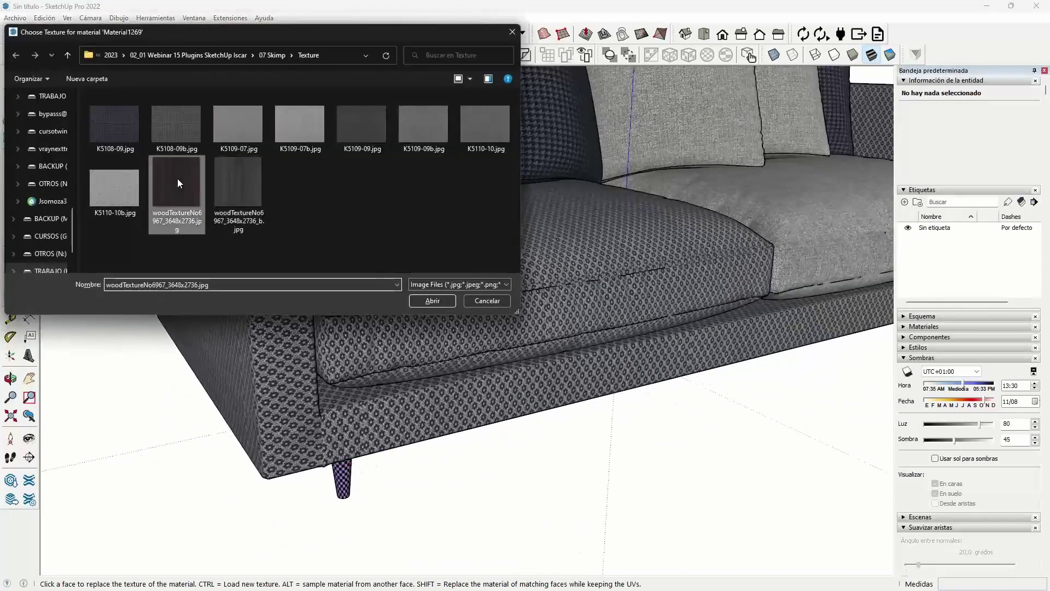
left_click(431, 301)
scroll(383, 284, "down", 3)
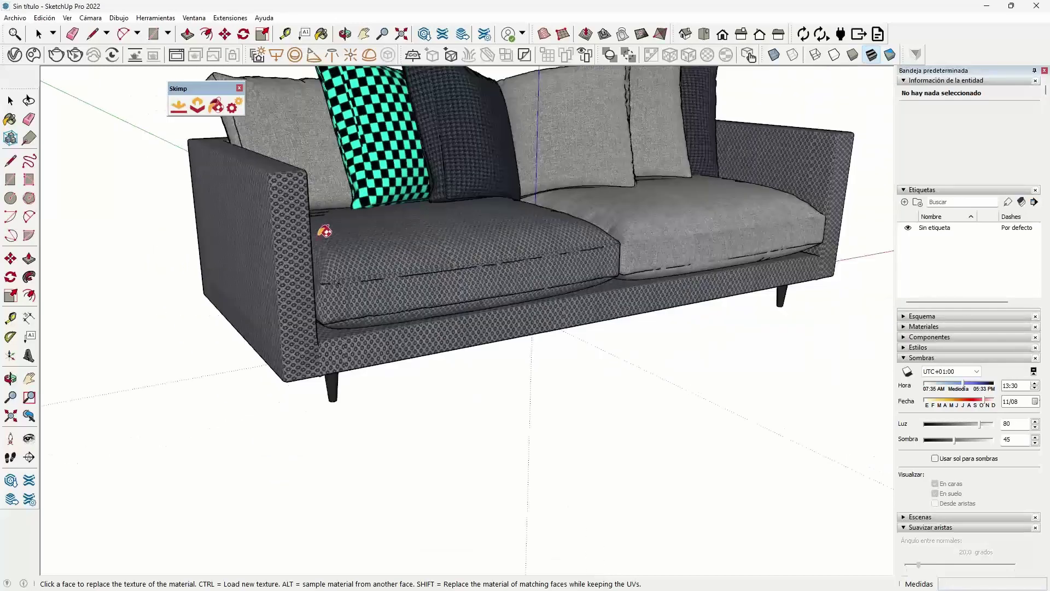
scroll(436, 279, "down", 2)
Retexture the green pillow with K5109-09 fabric and view the finished sofa from the front.
left_click(375, 161, "ctrl")
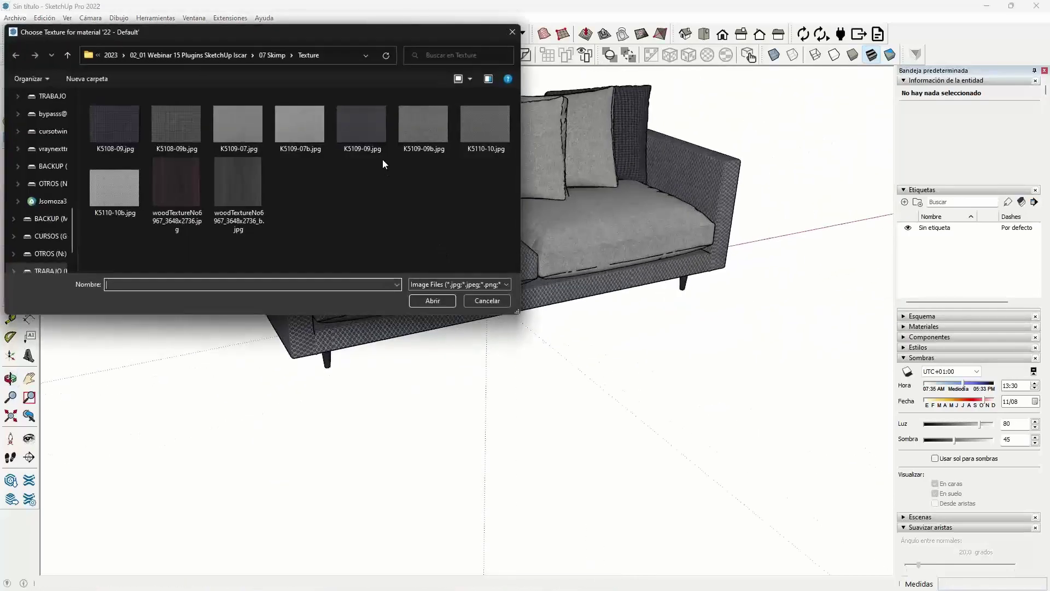
left_click(355, 125)
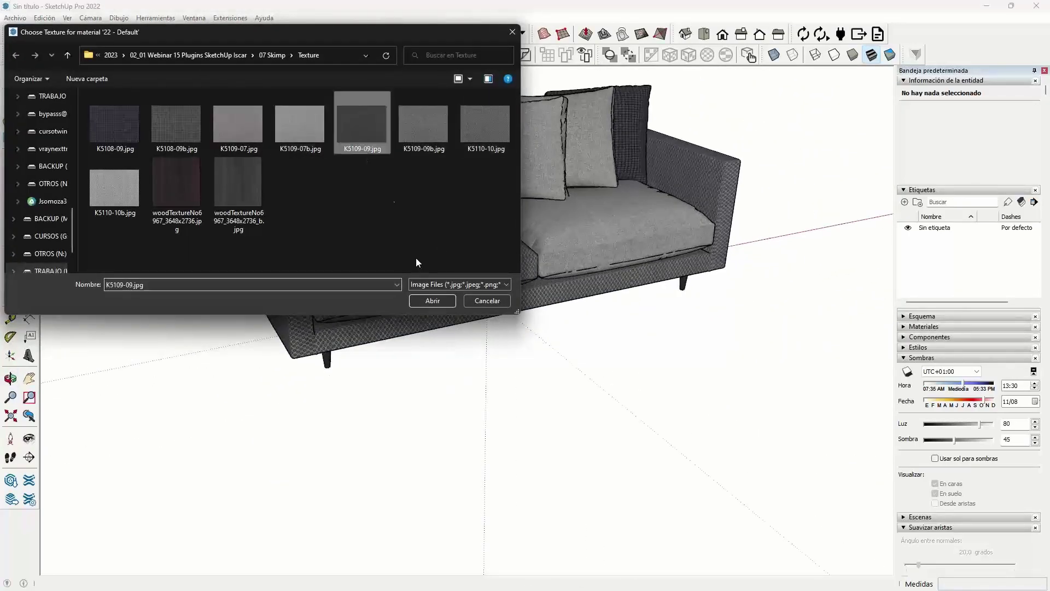
left_click(434, 301)
middle_click_drag(468, 211, 614, 295)
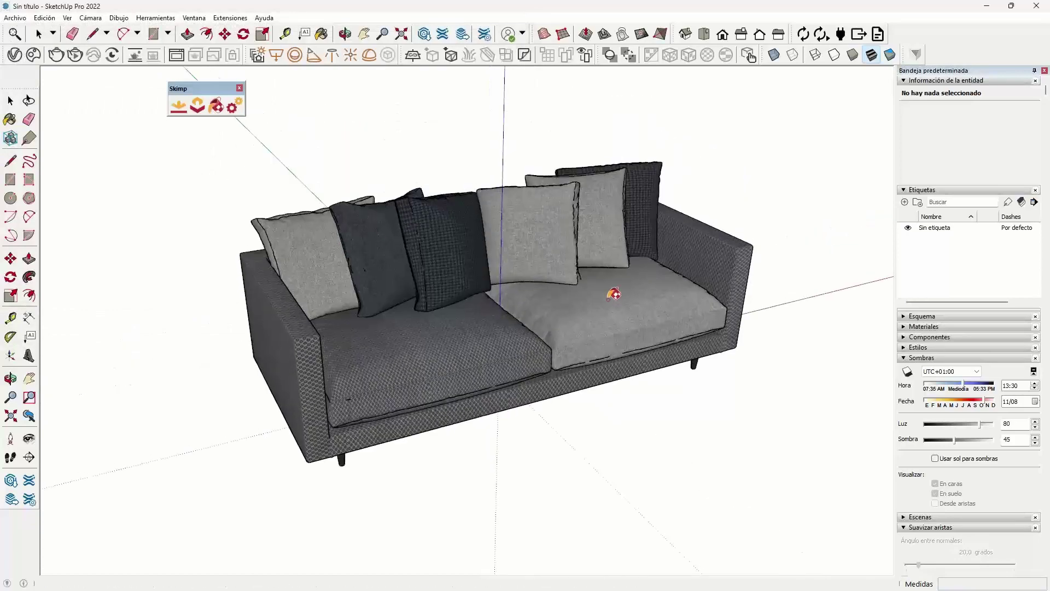
scroll(510, 274, "up", 3)
mouse_move(511, 274)
middle_mouse_down()
mouse_move(485, 272)
mouse_move(537, 332)
middle_mouse_up()
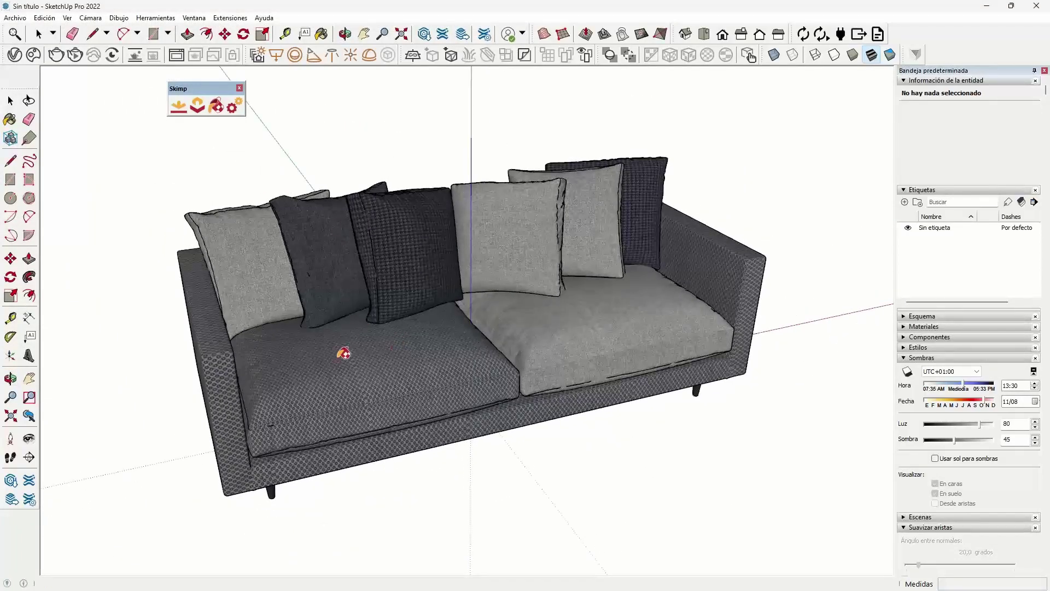
middle_click_drag(331, 355, 426, 324)
scroll(426, 323, "down", 2)
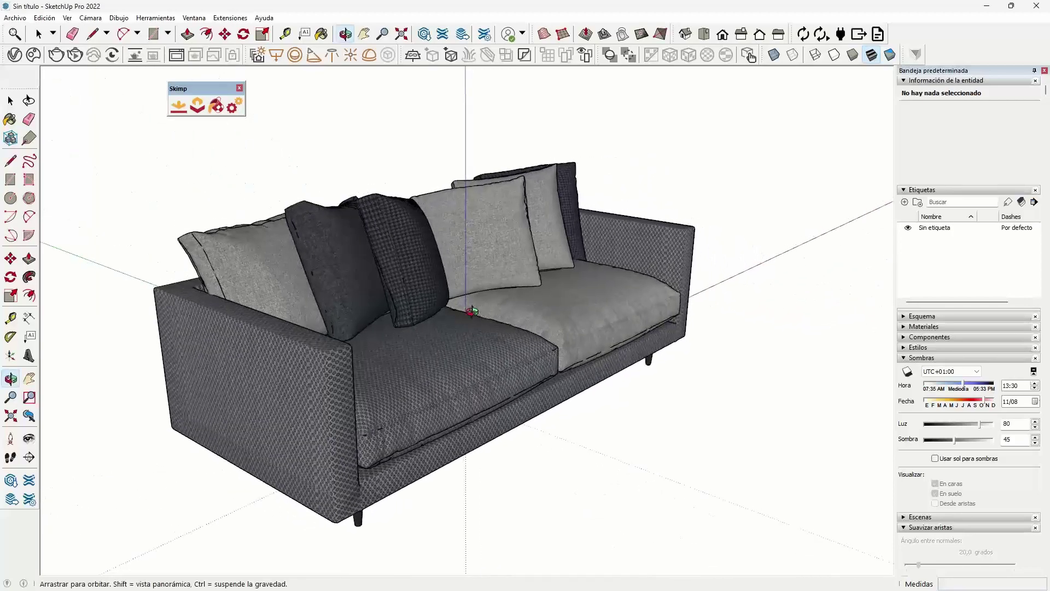
scroll(497, 312, "down", 3)
Switch to File Explorer, enter the 07 Skimp folder and open Reducir.skp.
key("alt+Tab")
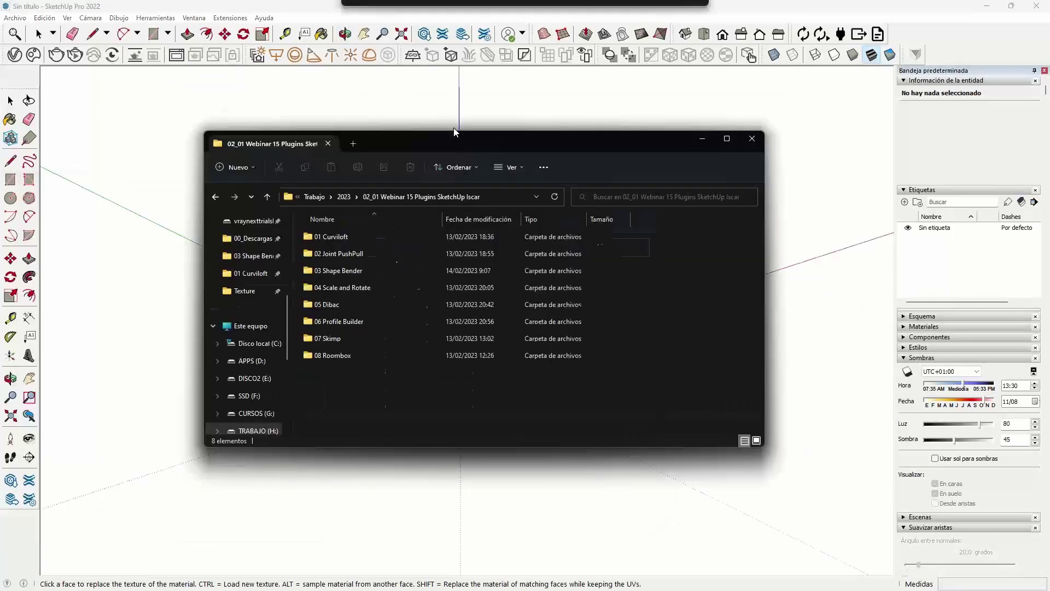
double_click(367, 310)
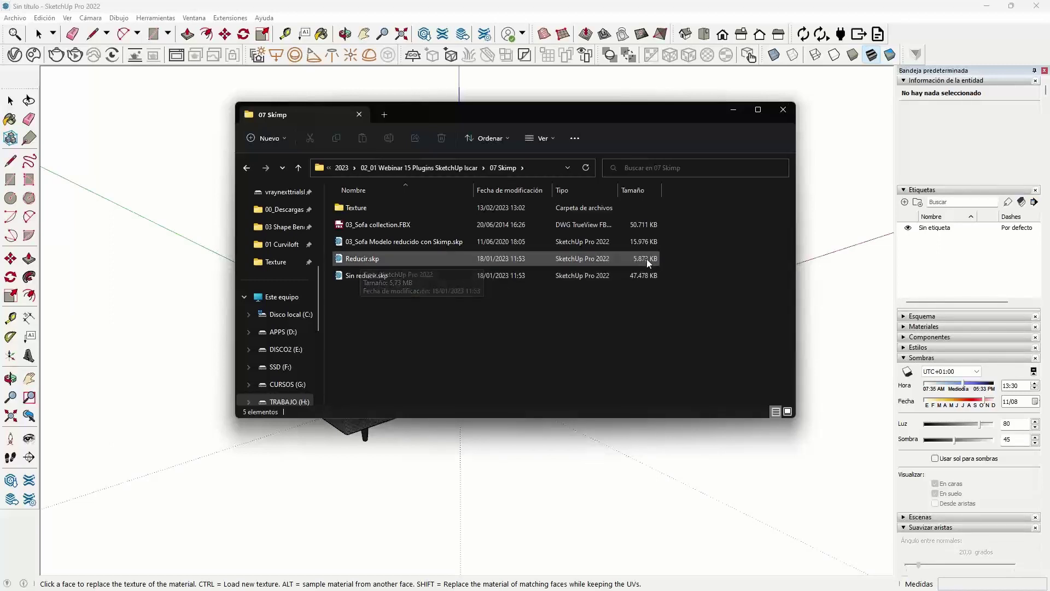
left_click(350, 257)
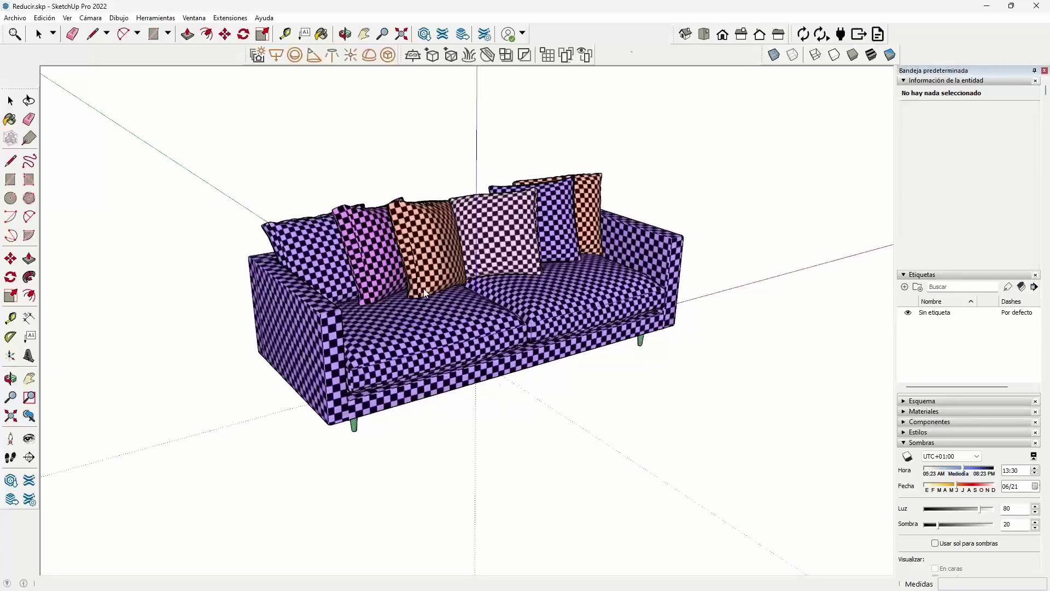
Select the sofa and set Skimp's Simplify Selection slider to 28.3%, about 11320 faces.
mouse_move(529, 389)
middle_mouse_down()
mouse_move(452, 318)
mouse_move(395, 311)
middle_mouse_up()
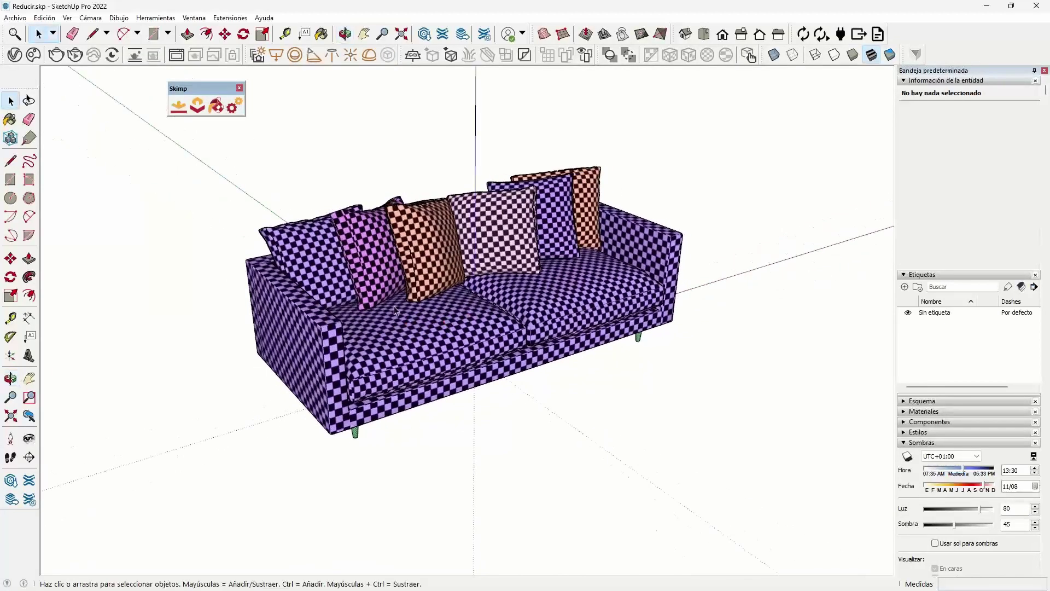
left_click(438, 321)
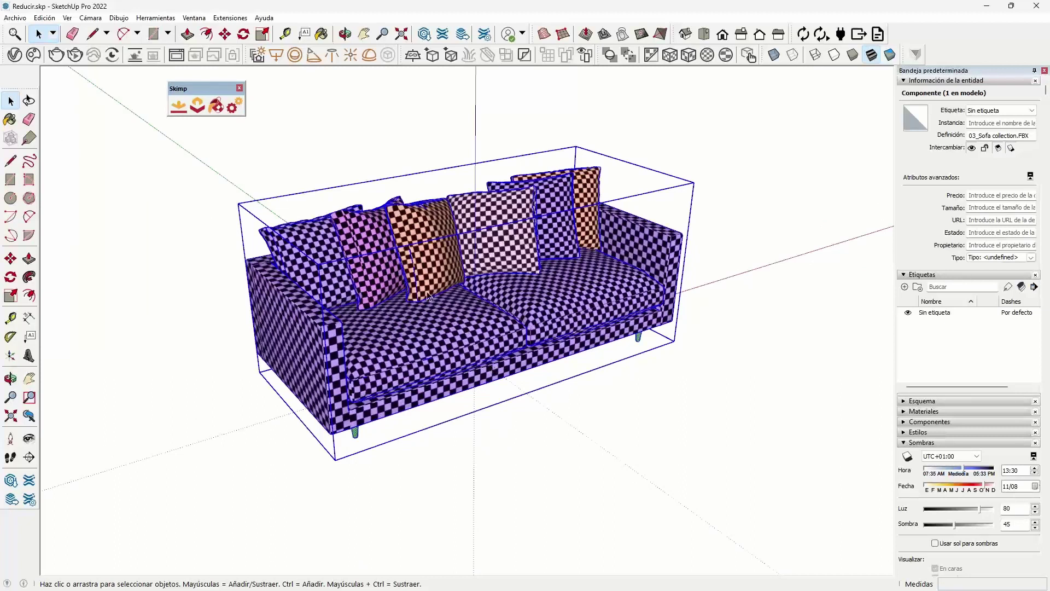
left_click(198, 107)
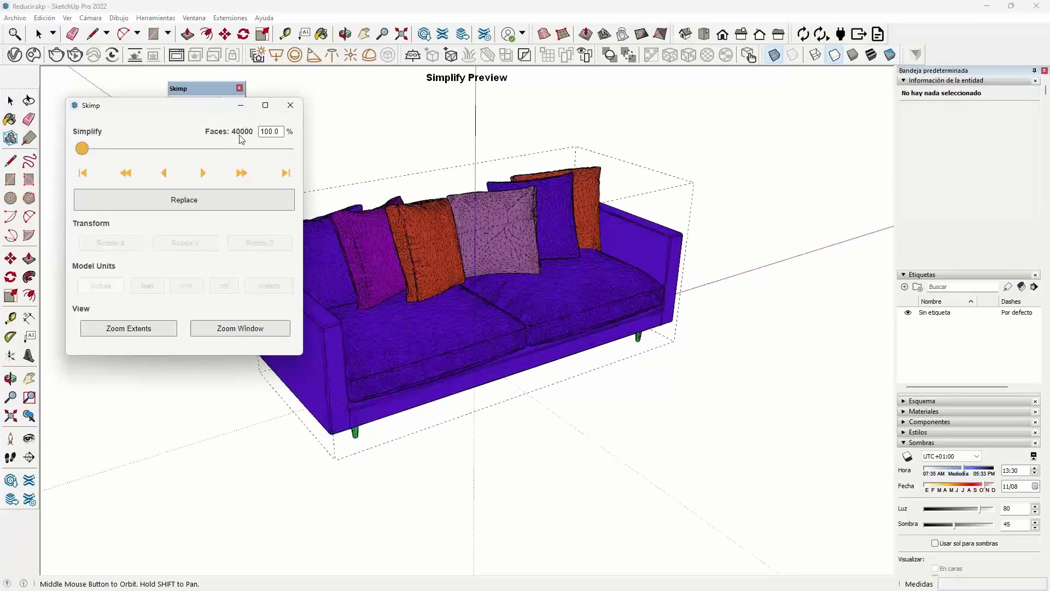
left_click_drag(81, 149, 236, 151)
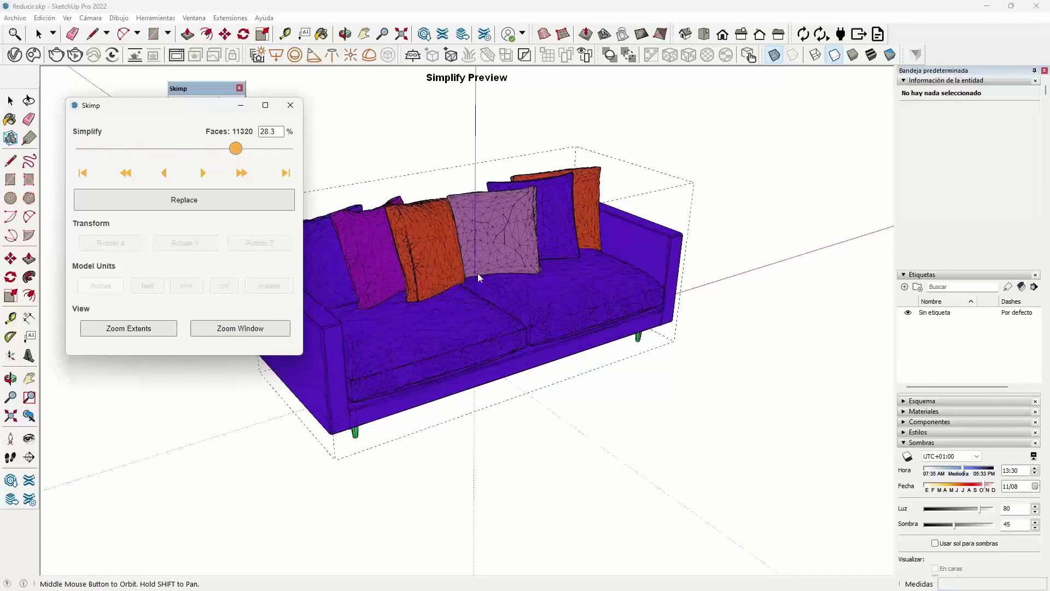
scroll(417, 275, "up", 2)
scroll(416, 276, "up", 3)
scroll(415, 276, "up", 2)
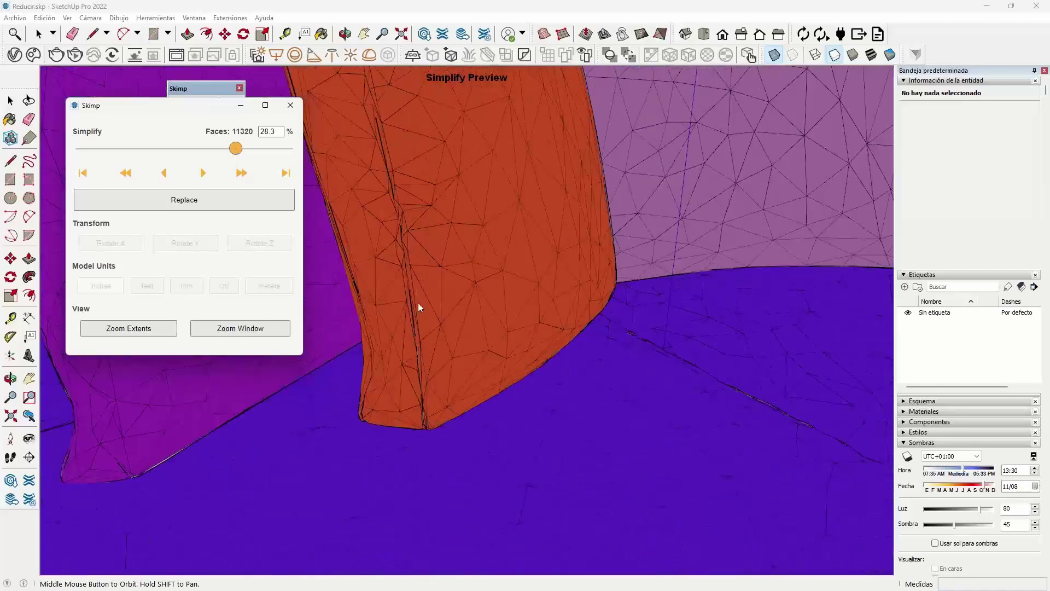
scroll(414, 268, "down", 2)
scroll(526, 231, "down", 3)
scroll(553, 328, "down", 1)
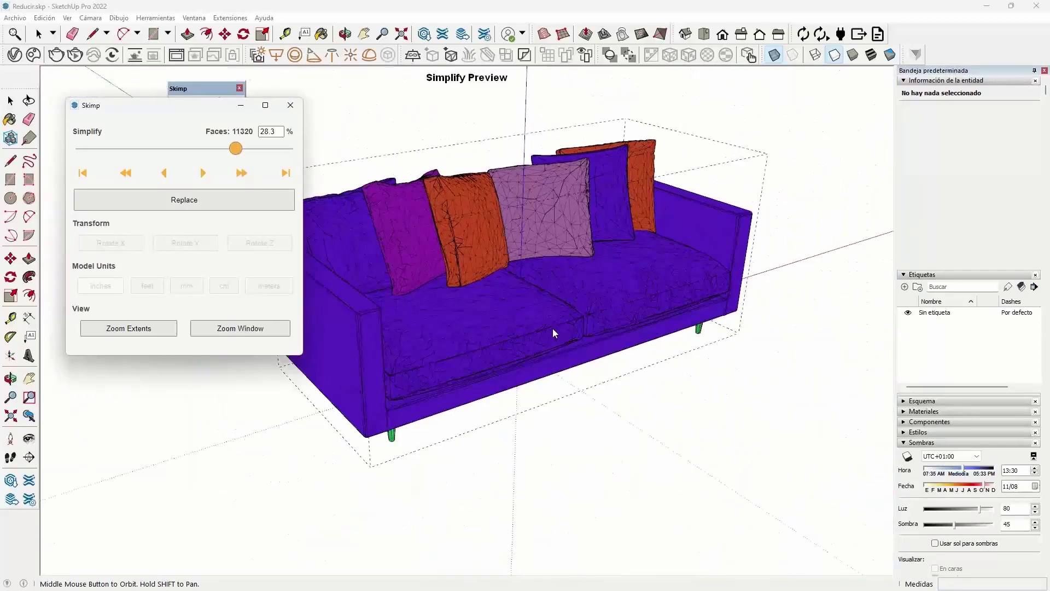
scroll(553, 328, "up", 1)
Replace the sofa with the simplified mesh, purge unused components, and orbit to inspect it.
left_click(188, 205)
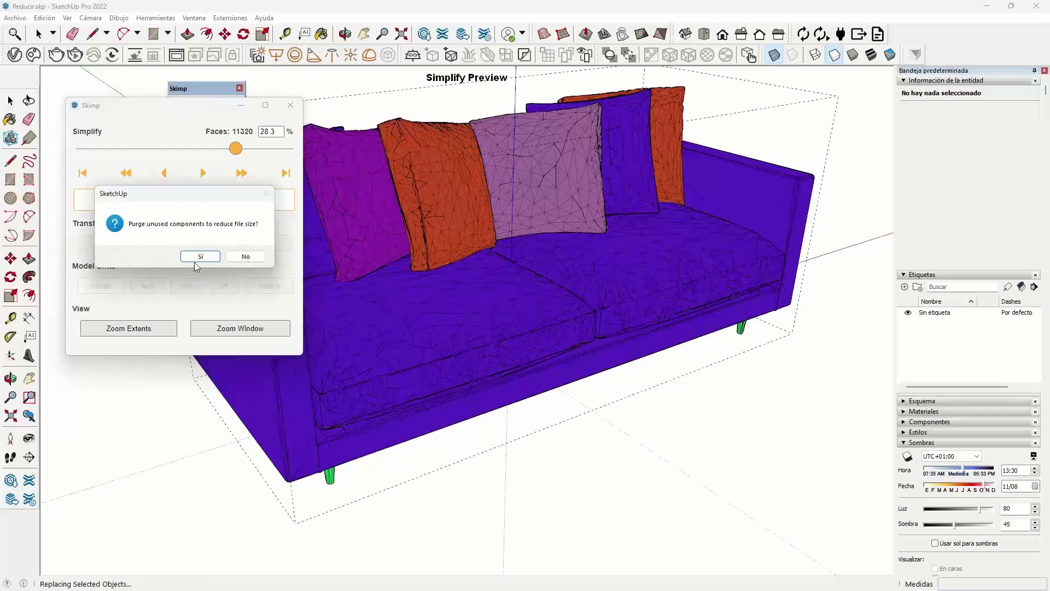
left_click(195, 258)
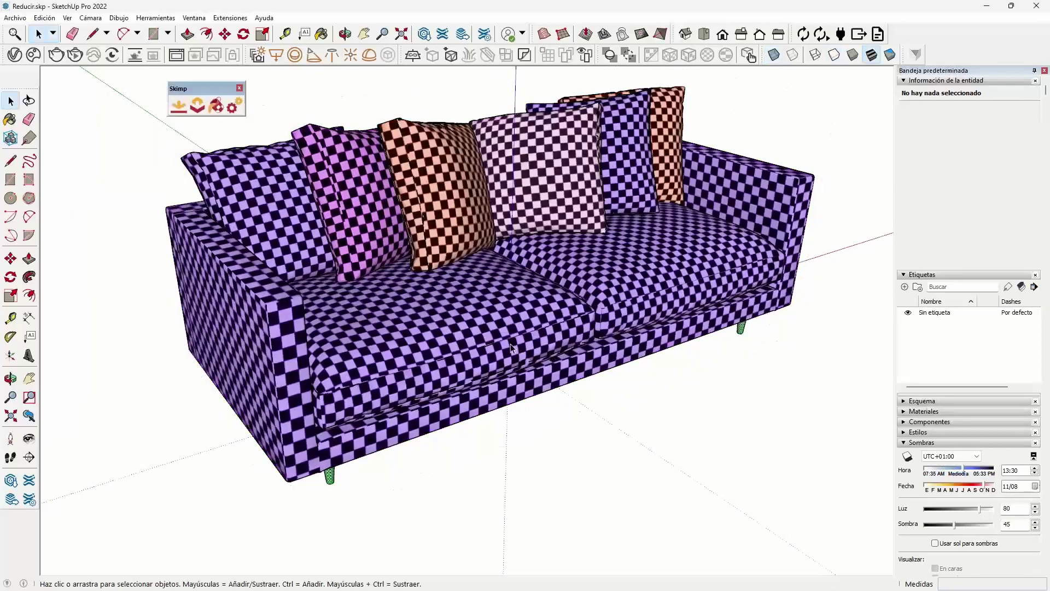
middle_click_drag(422, 360, 435, 363)
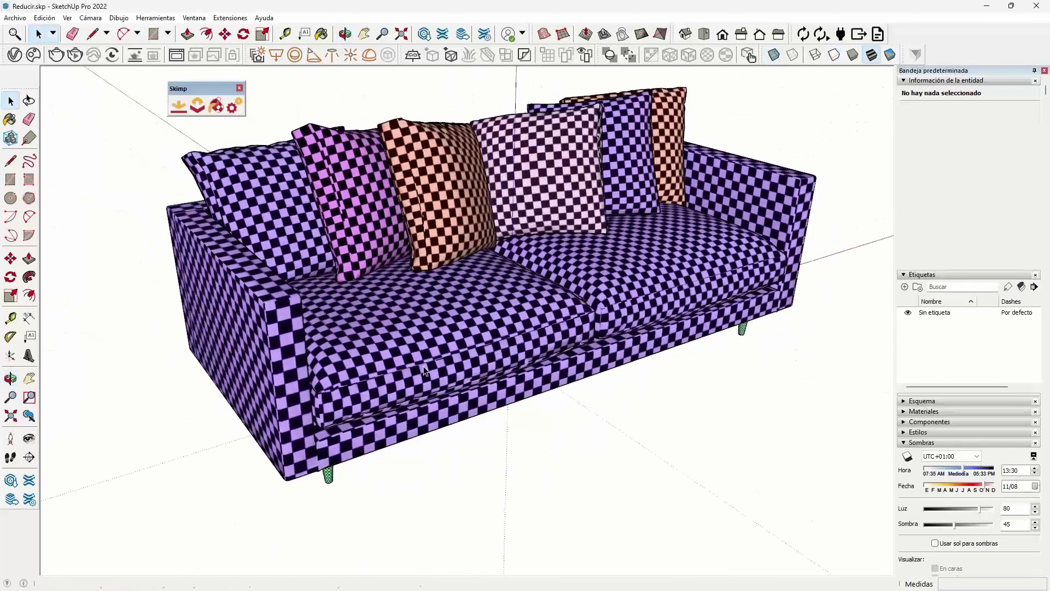
scroll(383, 275, "down", 3)
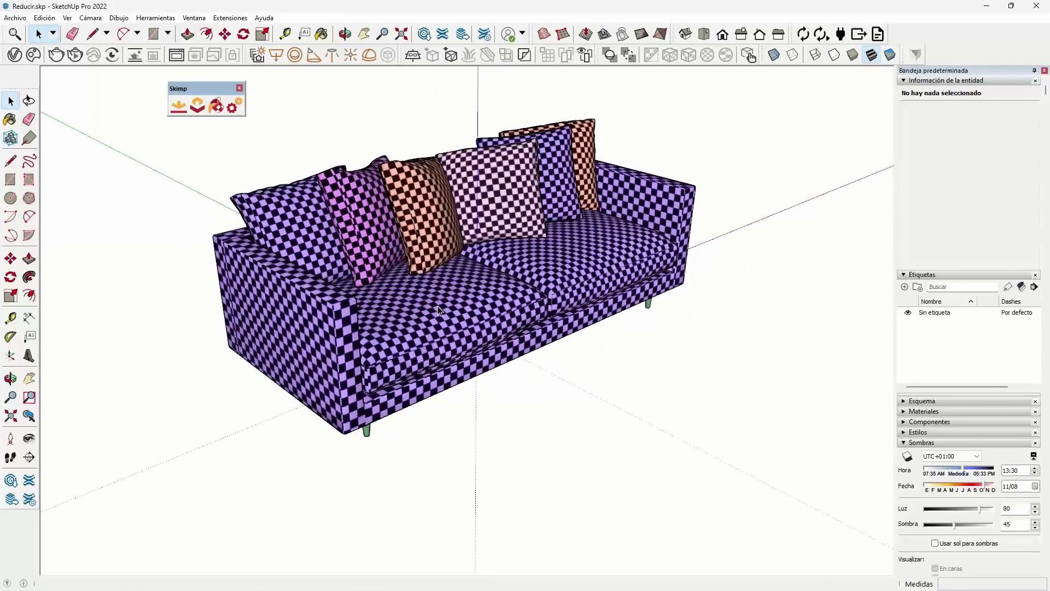
middle_click_drag(450, 305, 546, 296)
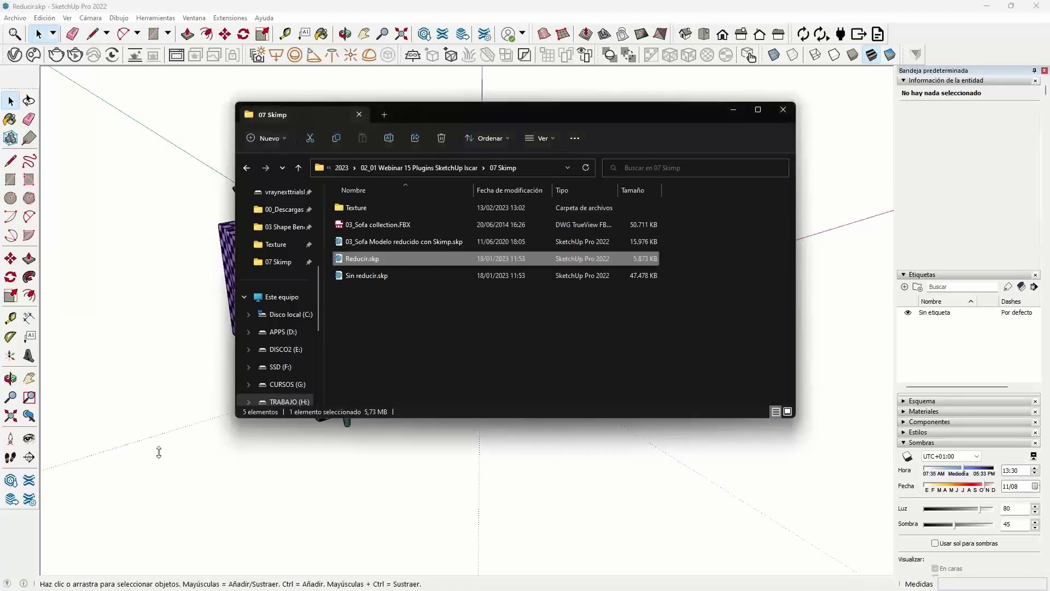
Navigate from 07 Skimp up to the webinar folder holding the eight plugin folders.
left_click(298, 167)
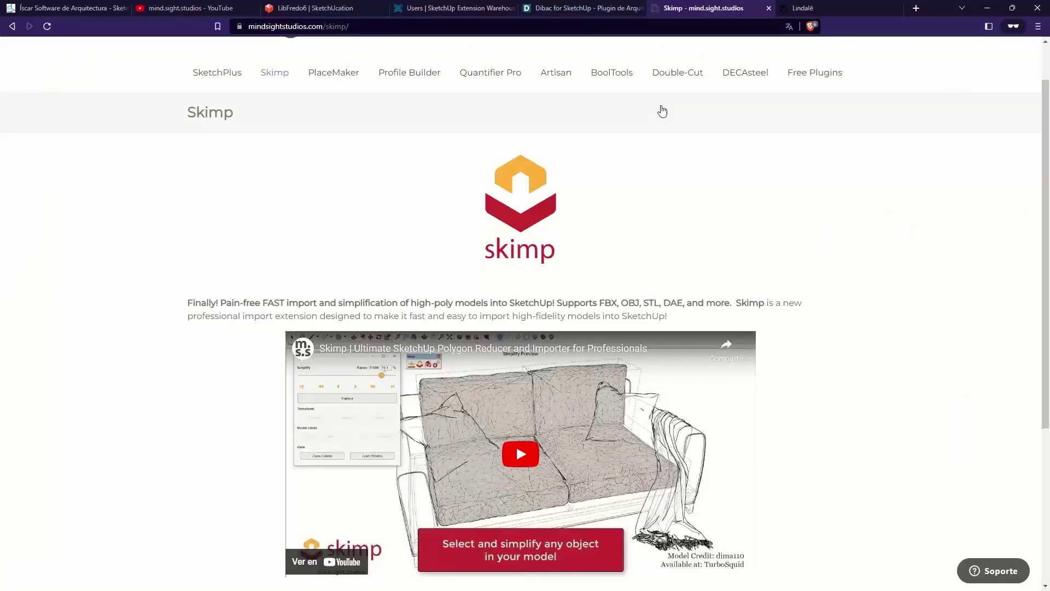
Switch to the Lindalë site at lindale.io and scroll to its RoomBox product tile.
left_click(803, 8)
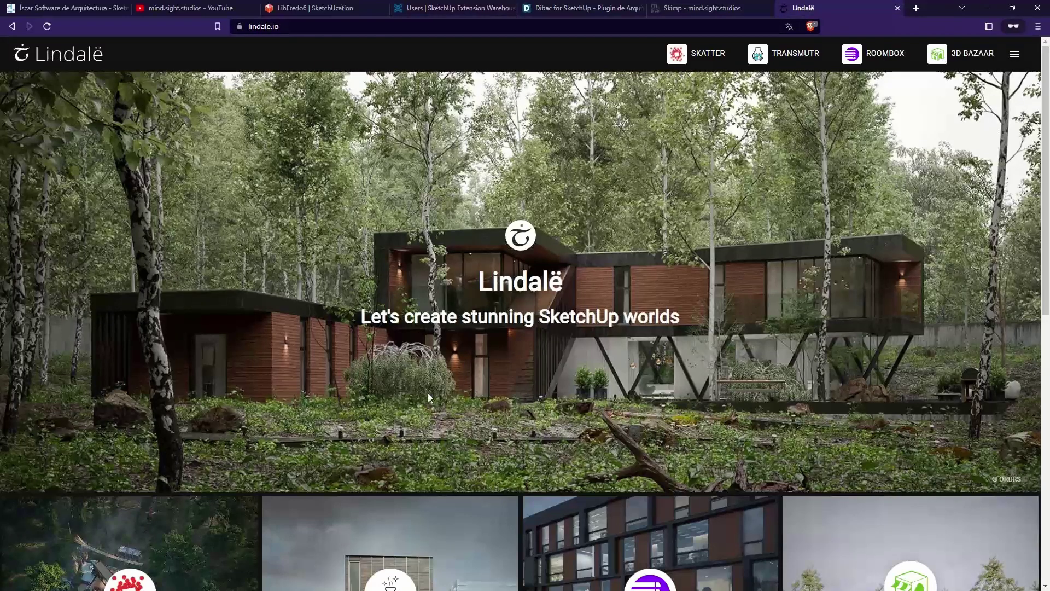
scroll(555, 345, "down", 7)
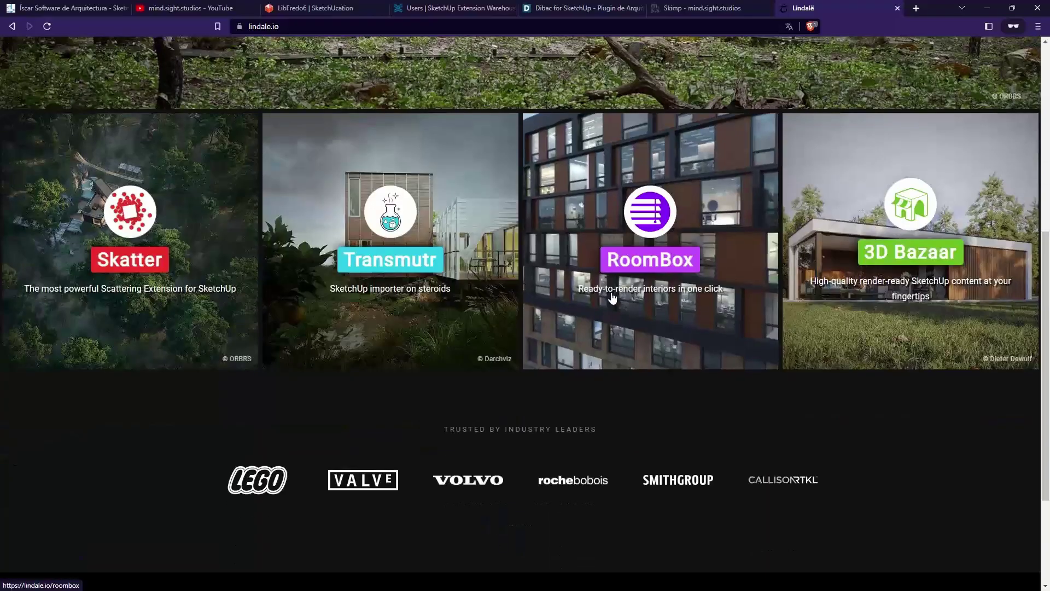
scroll(697, 256, "up", 1)
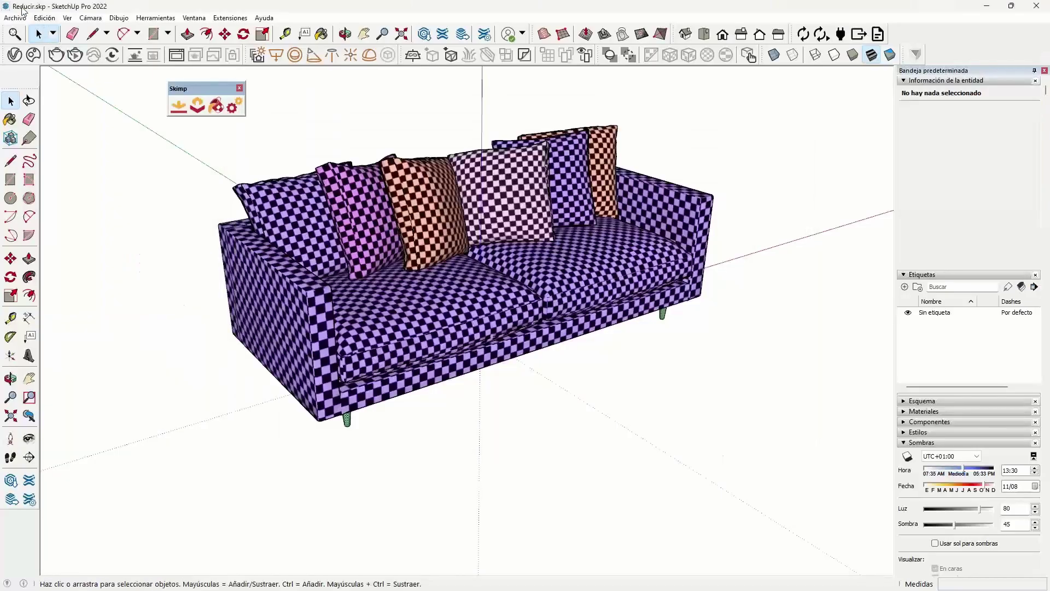
Start a new model, discarding the unsaved changes to the sofa file.
left_click(14, 17)
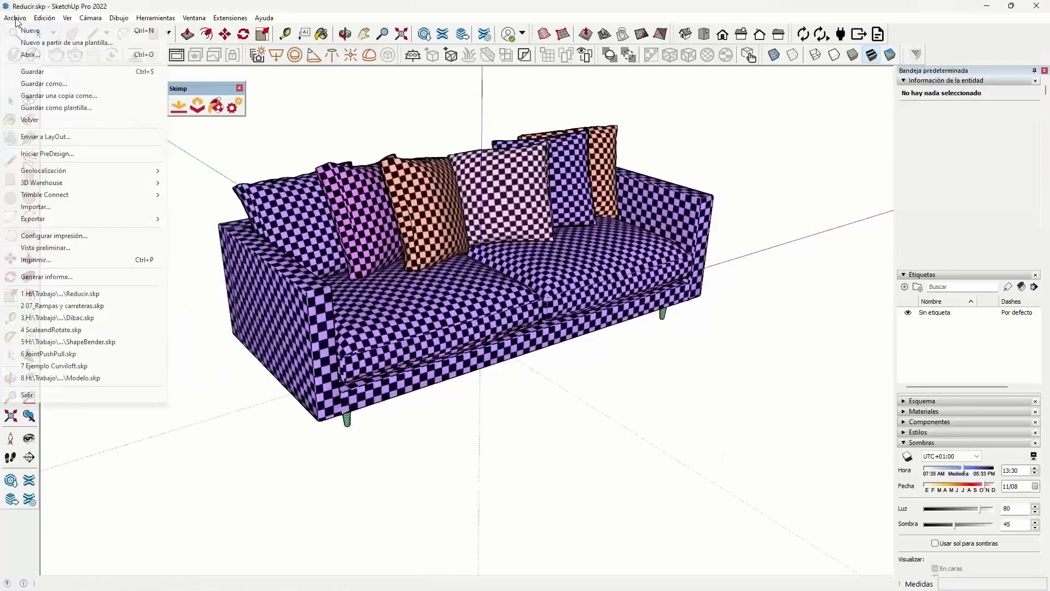
left_click(32, 55)
left_click(537, 323)
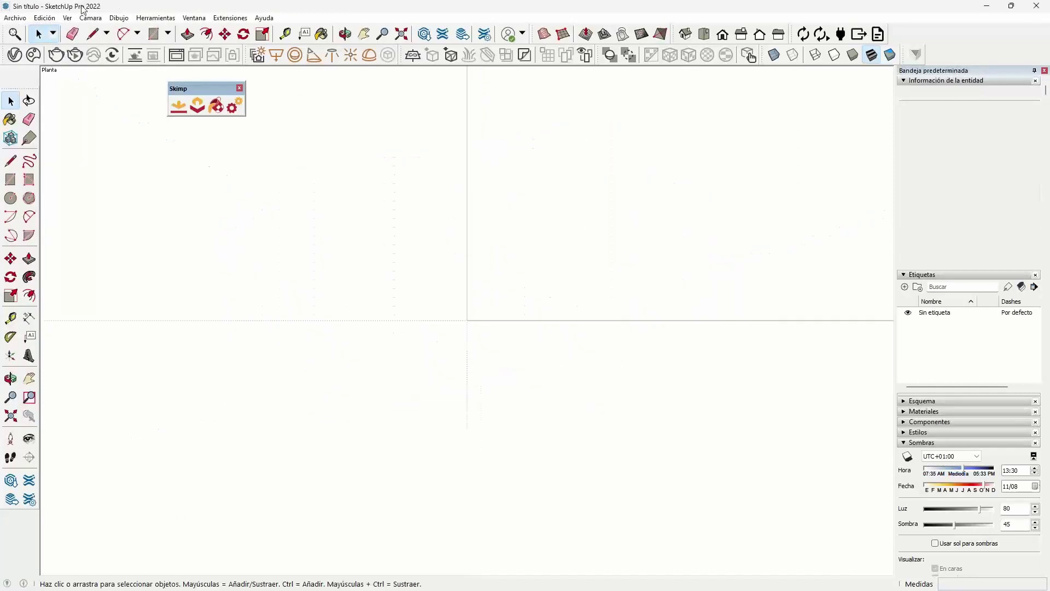
Open Modelo.skp from the webinar's 08 Roombox folder and orbit to view the building from lower.
left_click(14, 18)
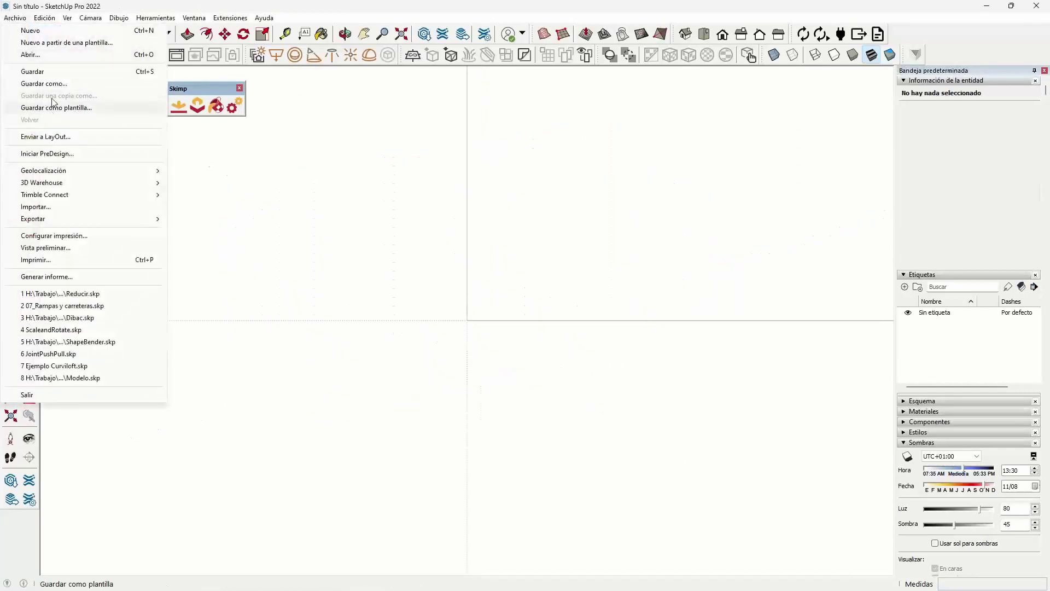
left_click(31, 55)
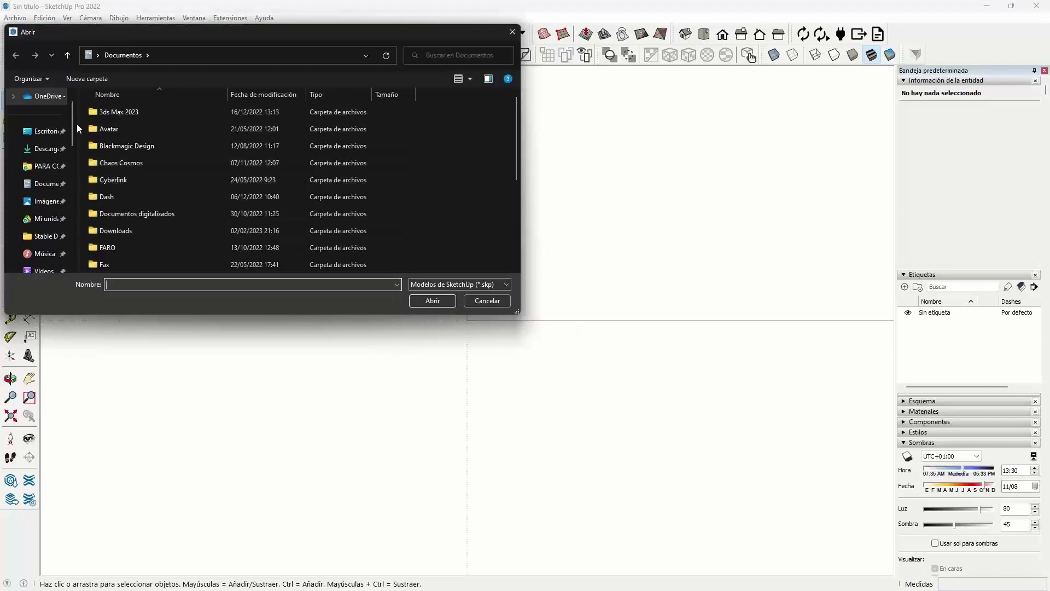
left_click(58, 130)
double_click(171, 259)
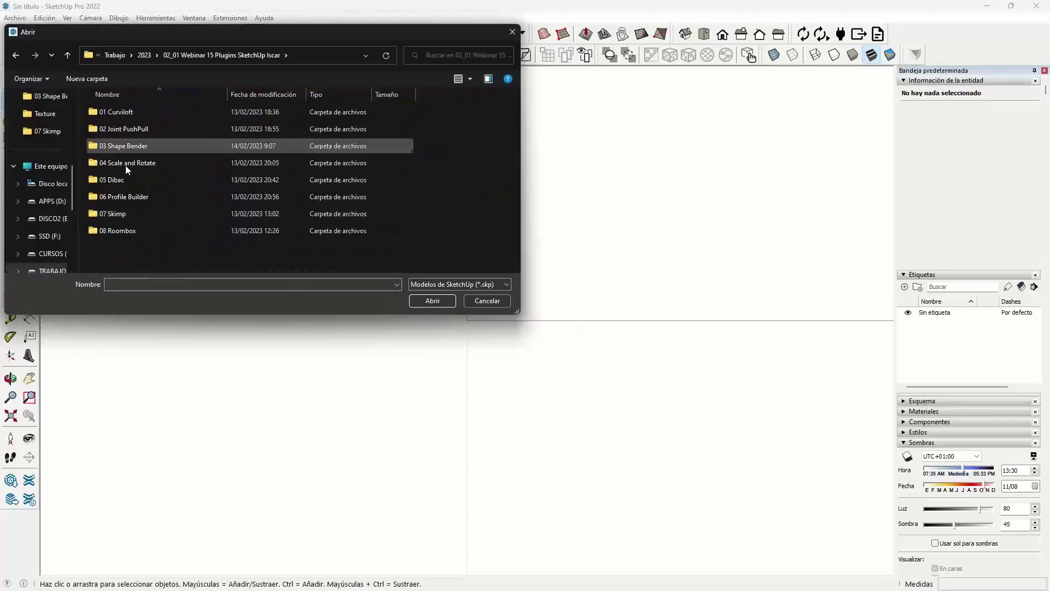
double_click(117, 236)
left_click(119, 112)
left_click(430, 302)
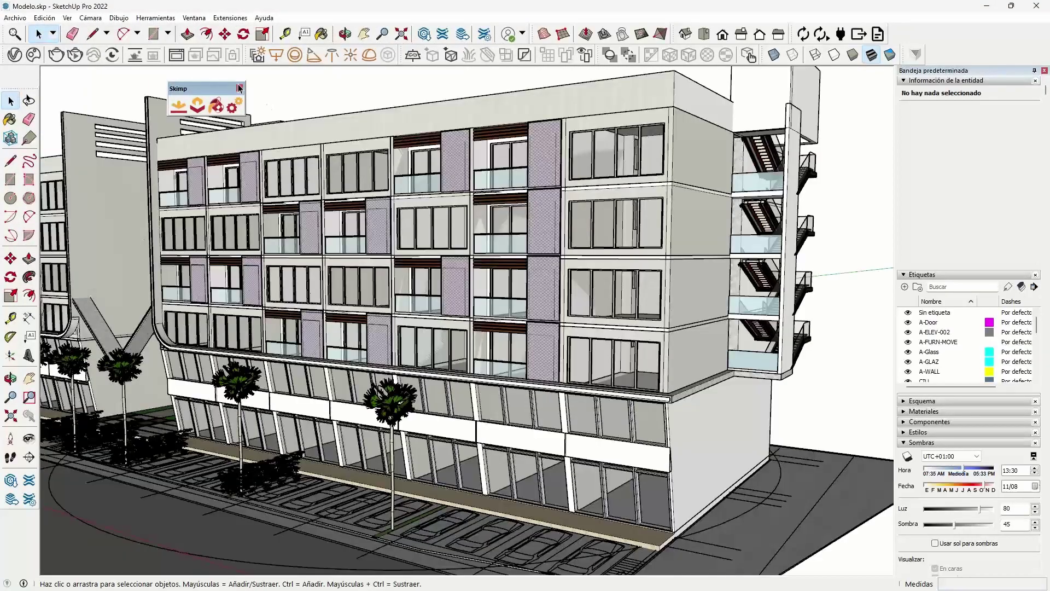
mouse_move(622, 491)
middle_mouse_down()
mouse_move(603, 387)
mouse_move(564, 284)
mouse_move(628, 419)
middle_mouse_up()
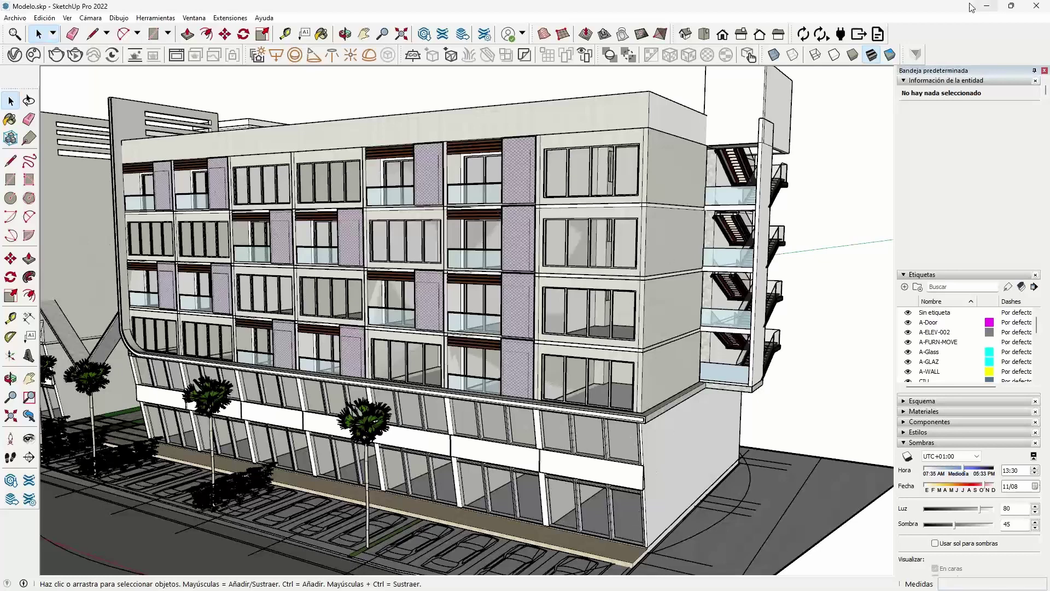
right_click(913, 36)
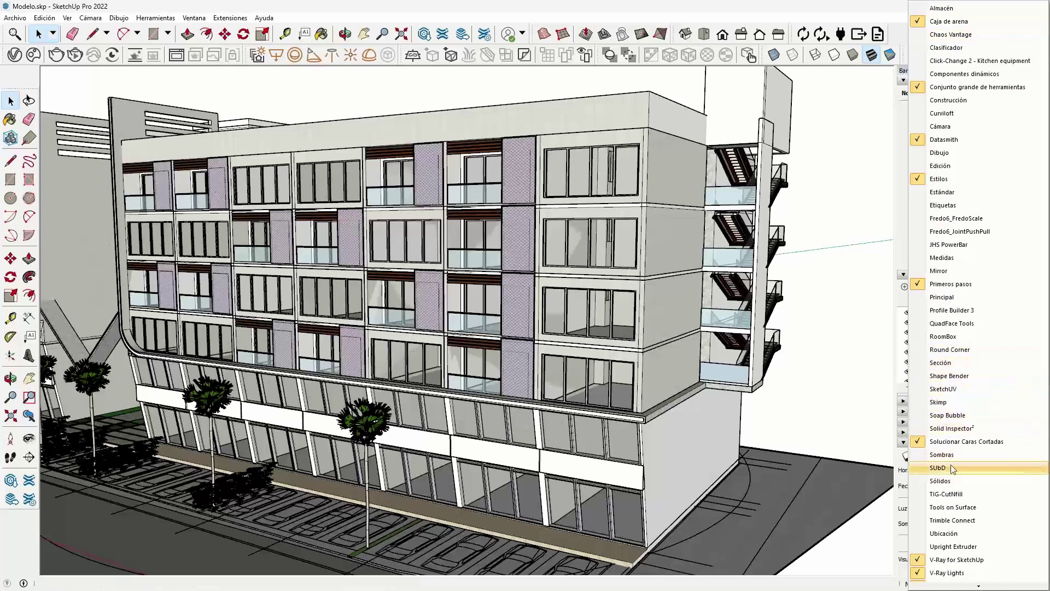
Enable the RoomBox toolbar, zoom in on the building facade and open the RoomBox Library.
left_click(952, 337)
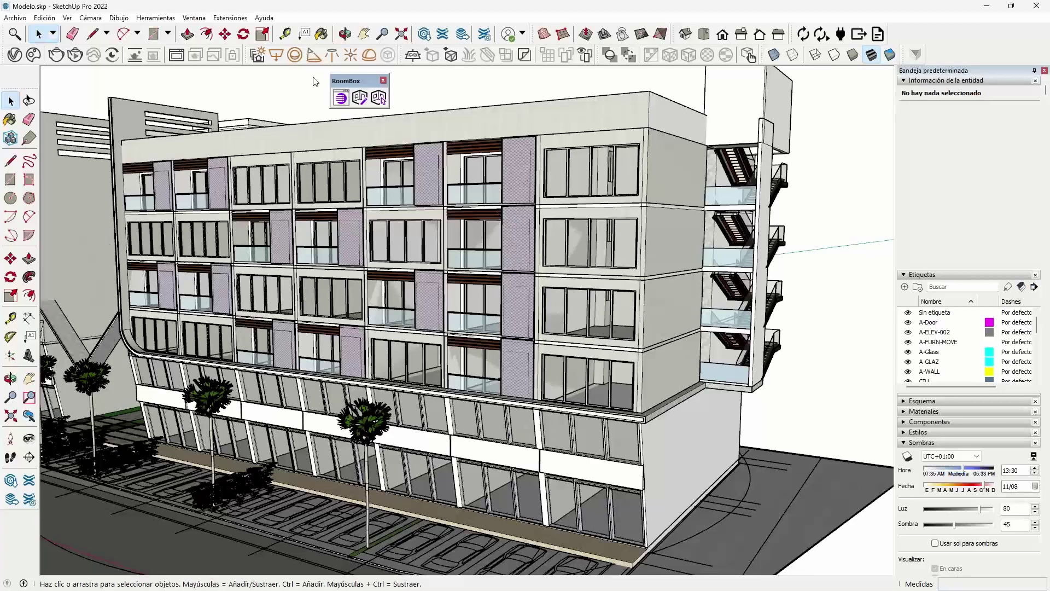
mouse_move(405, 263)
middle_mouse_down()
mouse_move(434, 341)
mouse_move(512, 401)
middle_mouse_up()
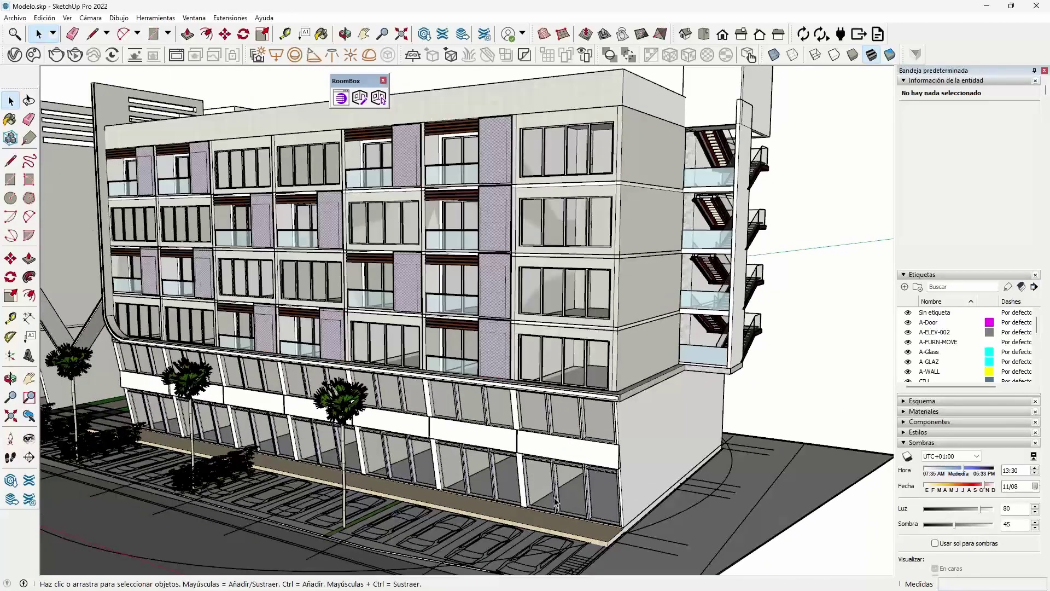
scroll(556, 504, "up", 3)
middle_click_drag(563, 481, 576, 460)
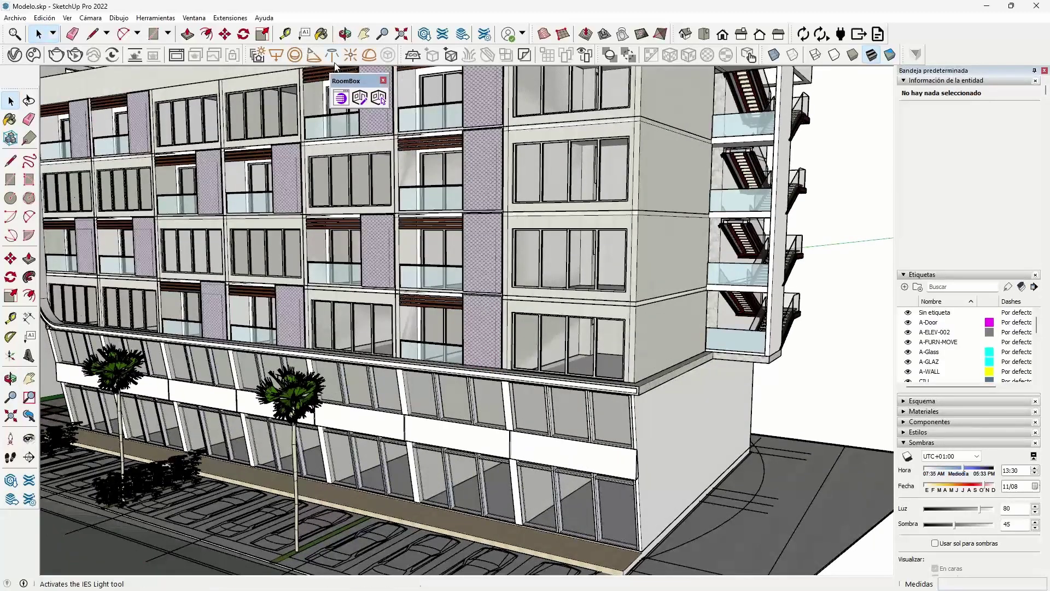
left_click(340, 99)
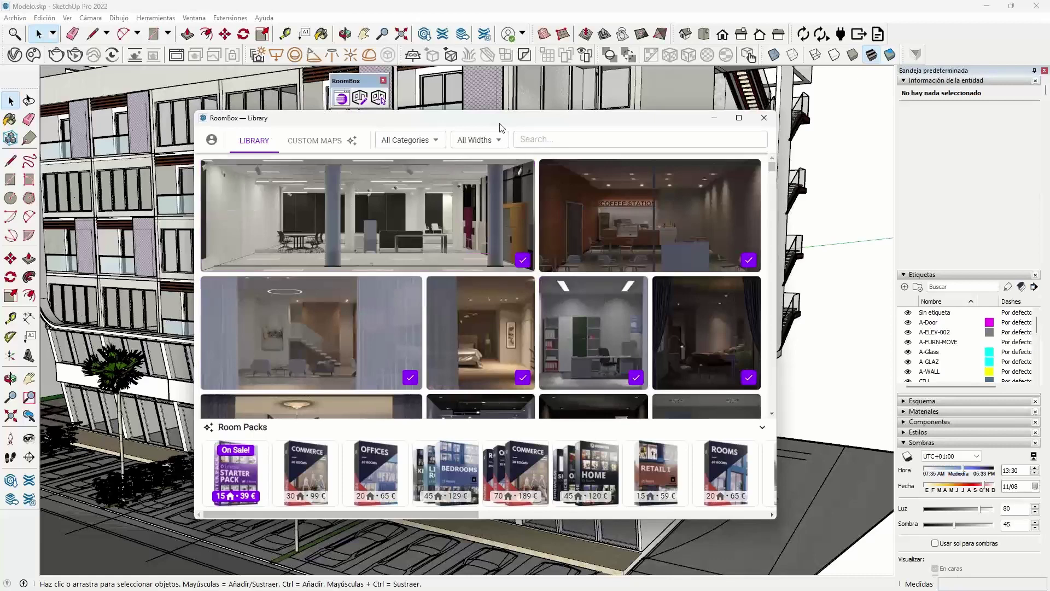
mouse_move(367, 215)
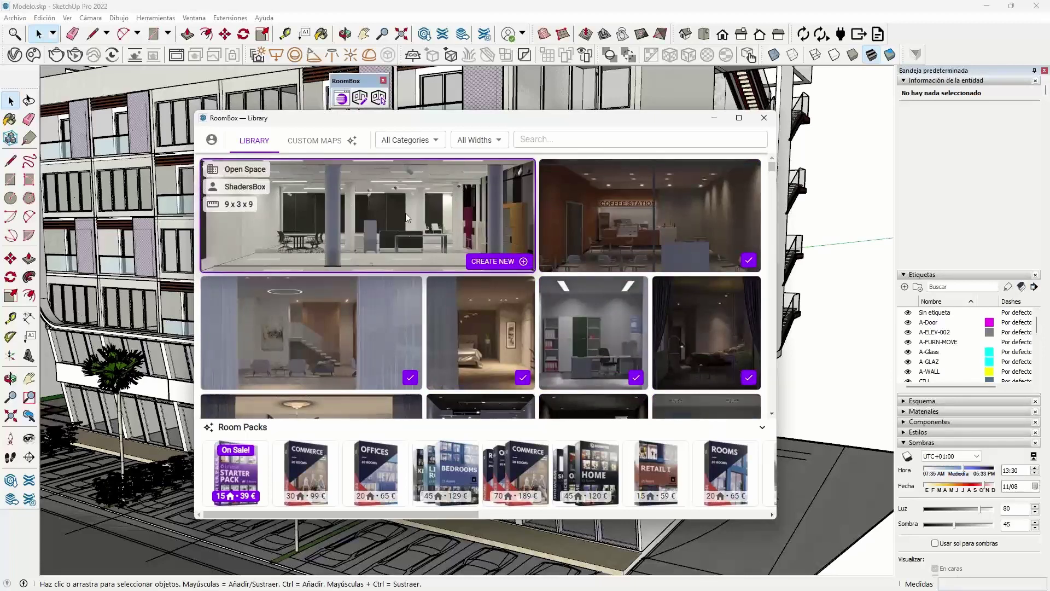
Choose Open Space in the RoomBox Library and place its room box on the ground beside the building.
left_click(771, 126)
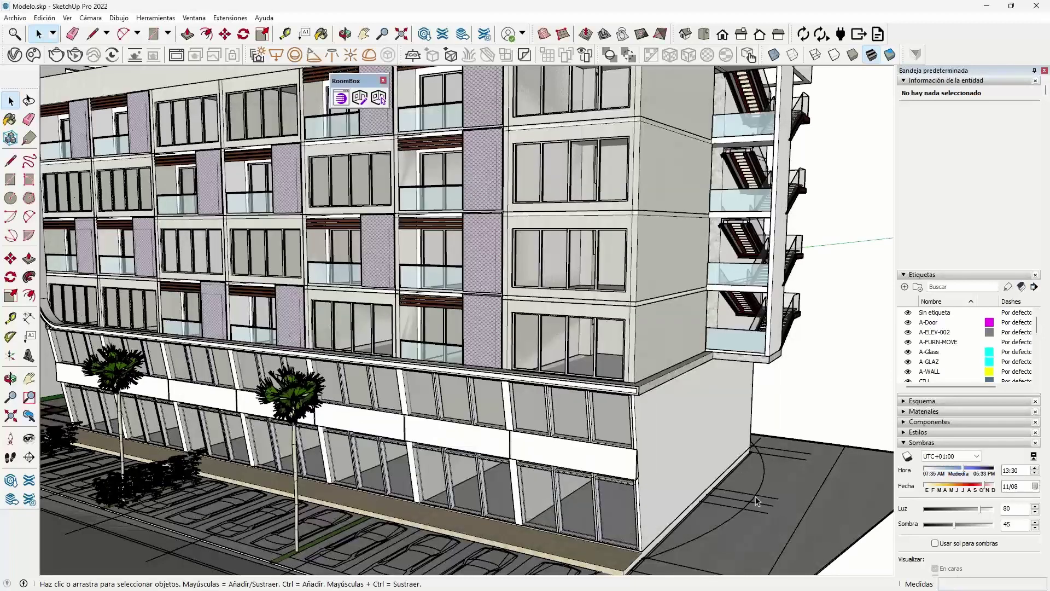
left_click(338, 100)
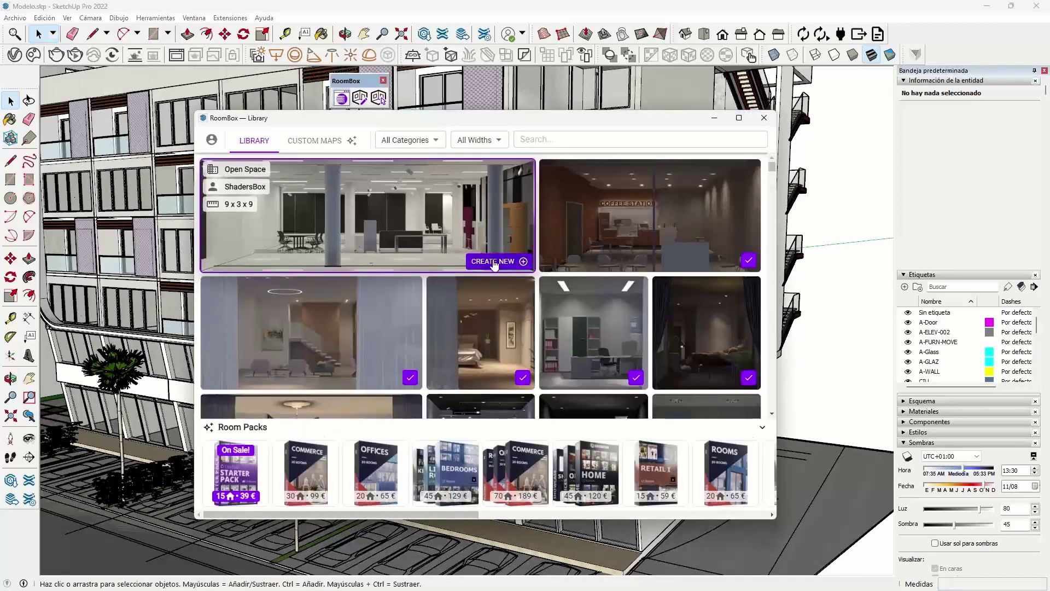
left_click(492, 261)
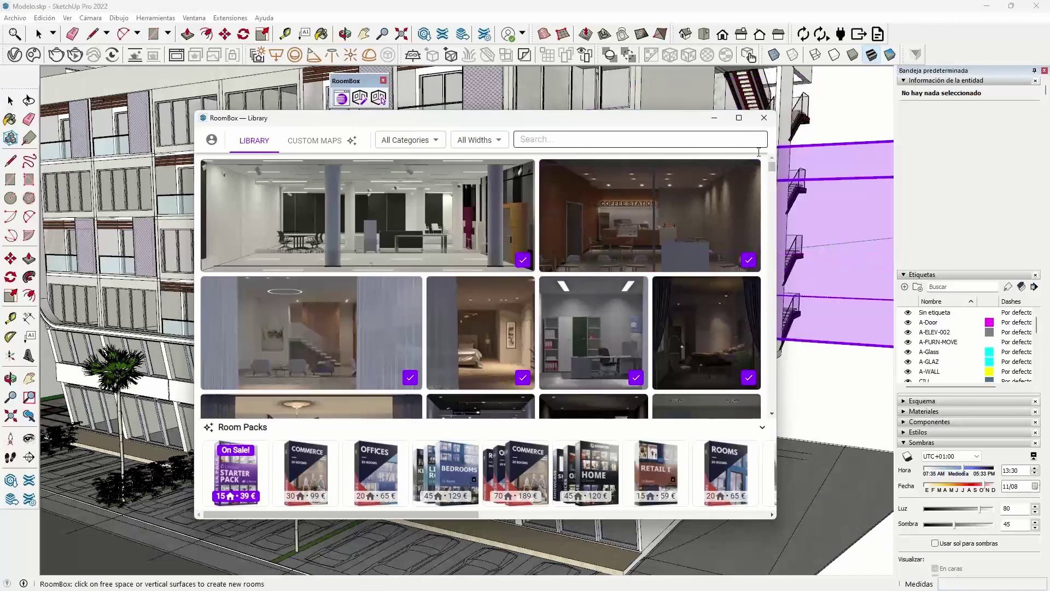
left_click(764, 118)
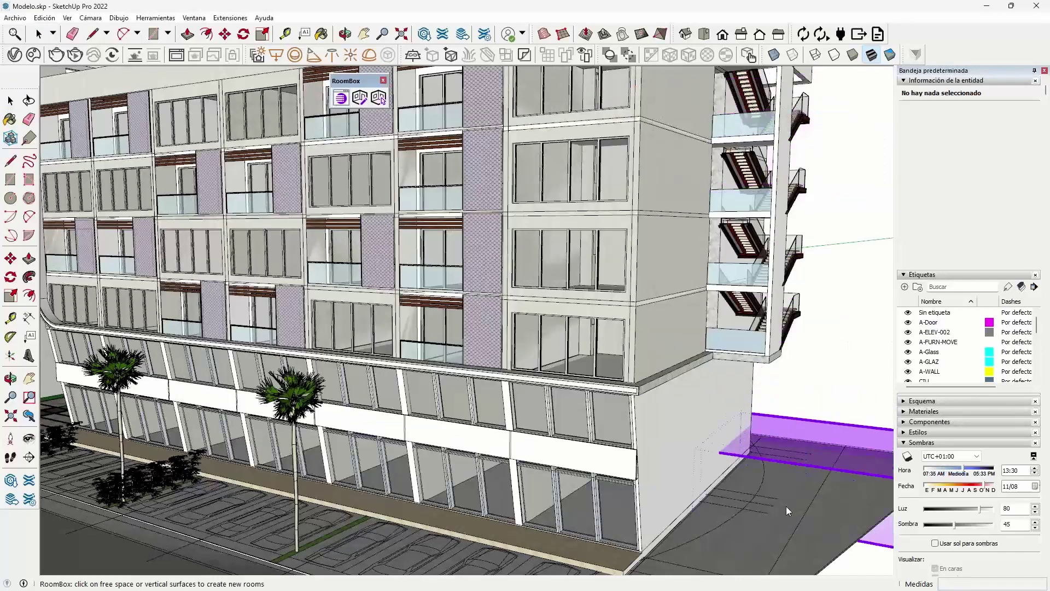
left_click(753, 516)
mouse_move(795, 487)
middle_mouse_down()
mouse_move(739, 431)
mouse_move(752, 448)
middle_mouse_up()
scroll(762, 454, "up", 2)
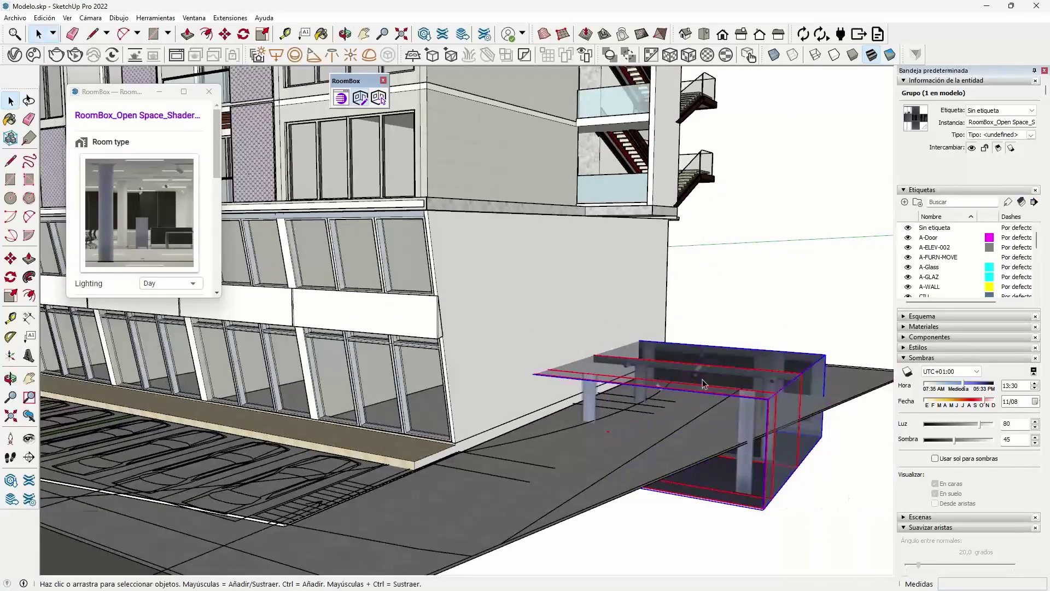
Move the Open Space room by its bottom corner onto the building's ground-floor glazing corner.
key("m")
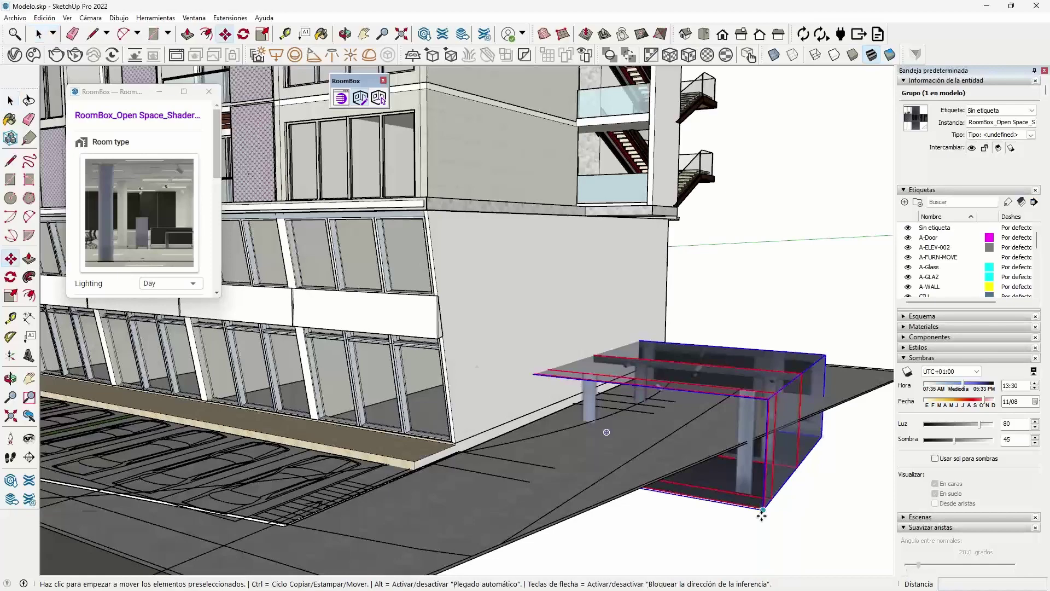
left_click(765, 510)
scroll(445, 438, "up", 3)
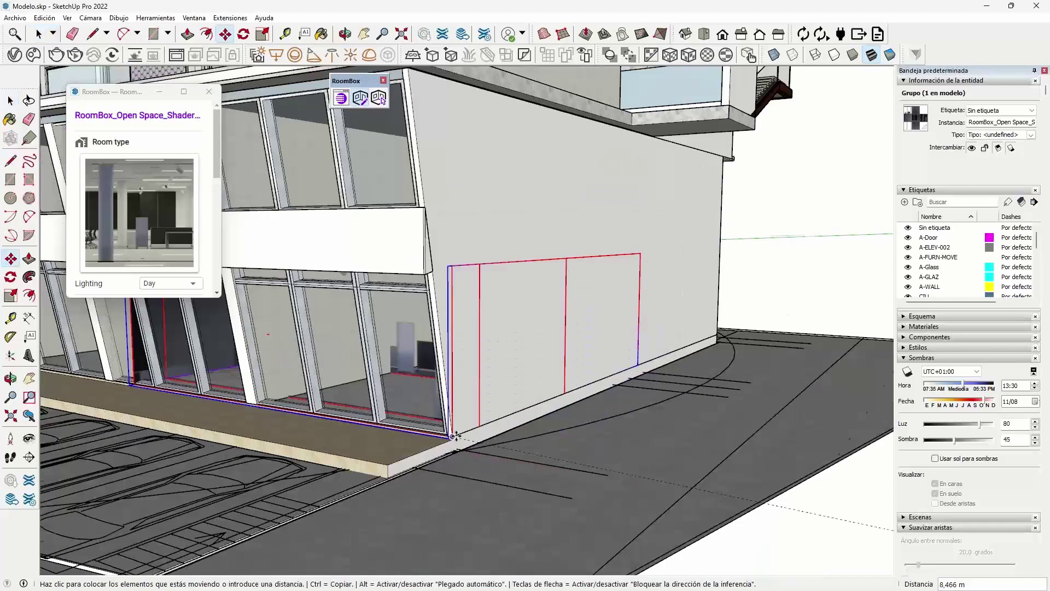
scroll(445, 435, "up", 3)
left_click(438, 436)
scroll(550, 369, "down", 2)
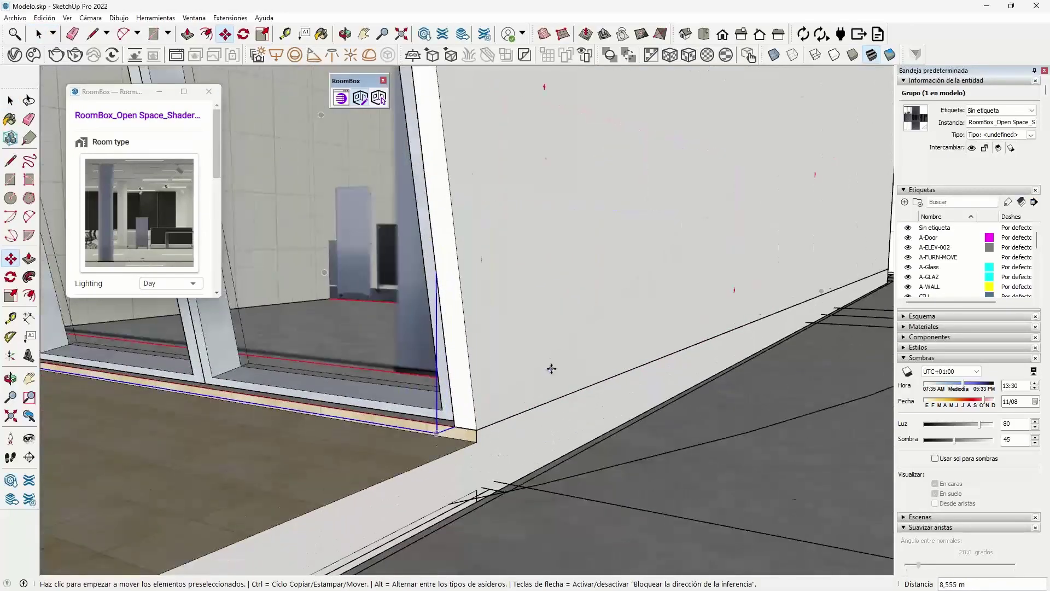
scroll(536, 386, "down", 2)
scroll(536, 386, "up", 2)
scroll(468, 400, "up", 2)
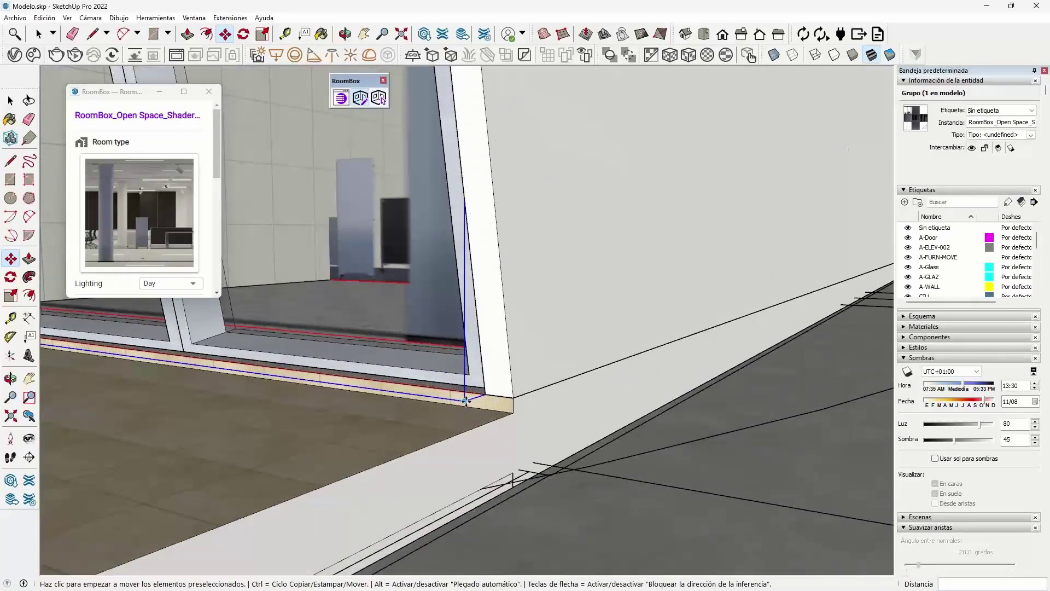
left_click(465, 400)
scroll(592, 312, "down", 2)
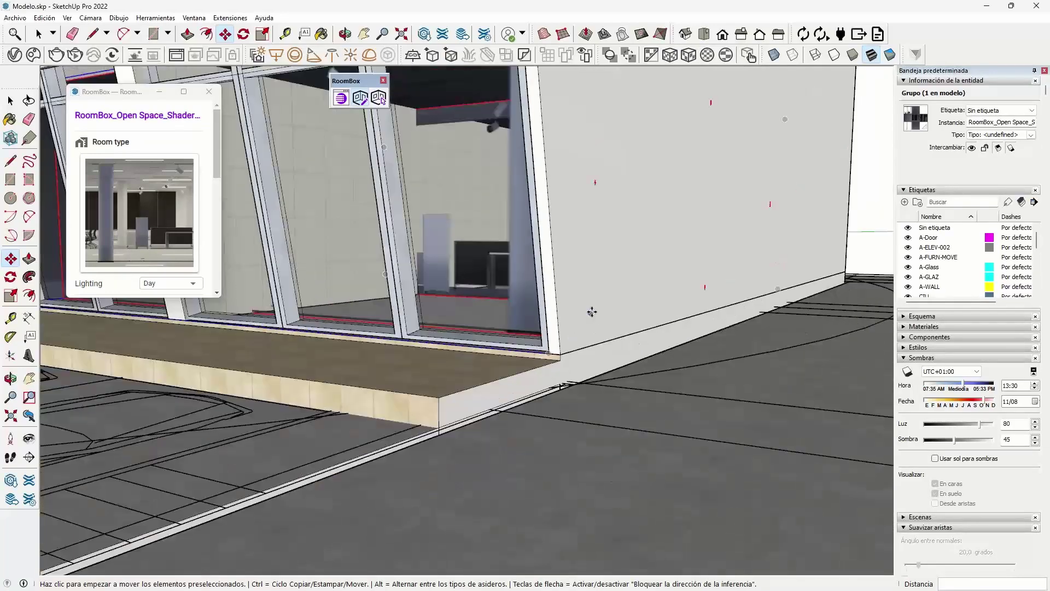
mouse_move(592, 312)
middle_mouse_down()
mouse_move(611, 316)
mouse_move(514, 481)
middle_mouse_up()
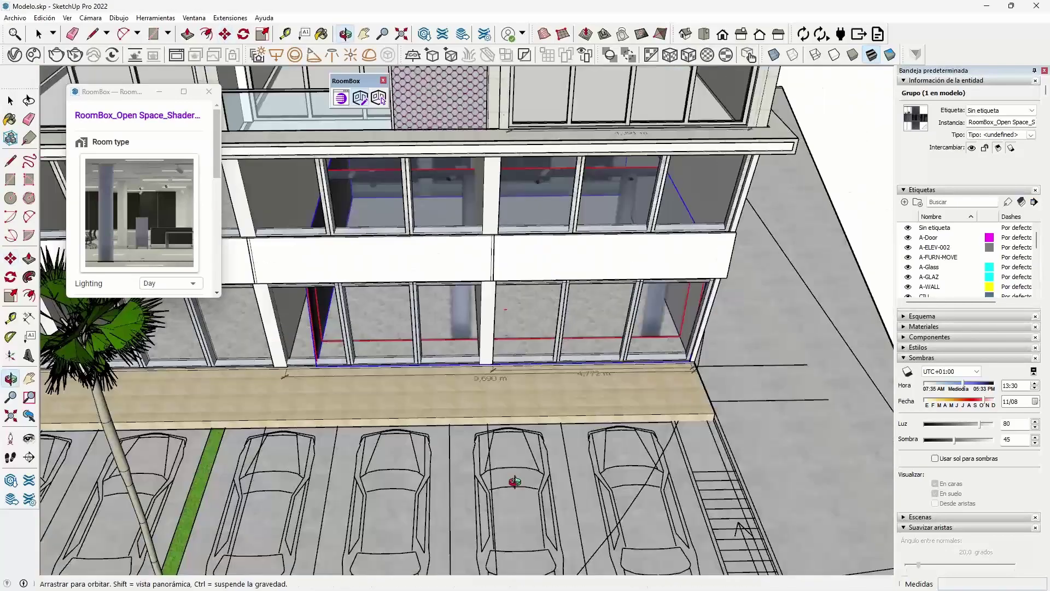
Orbit around to check the room's fit behind the glass facade and parking.
key("m")
scroll(640, 450, "up", 3)
scroll(639, 450, "up", 1)
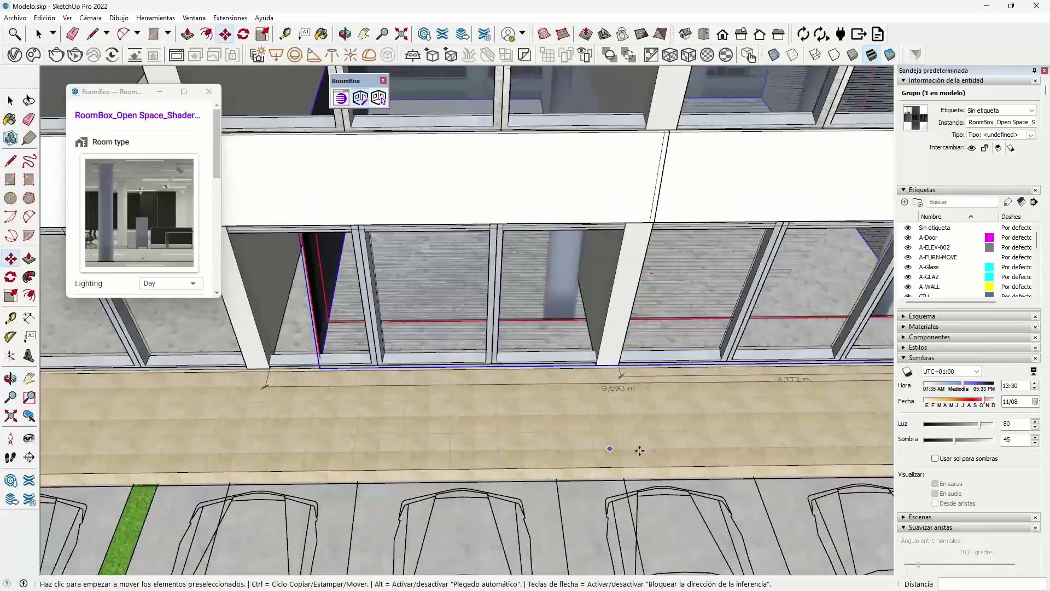
scroll(635, 417, "up", 2)
scroll(628, 410, "up", 2)
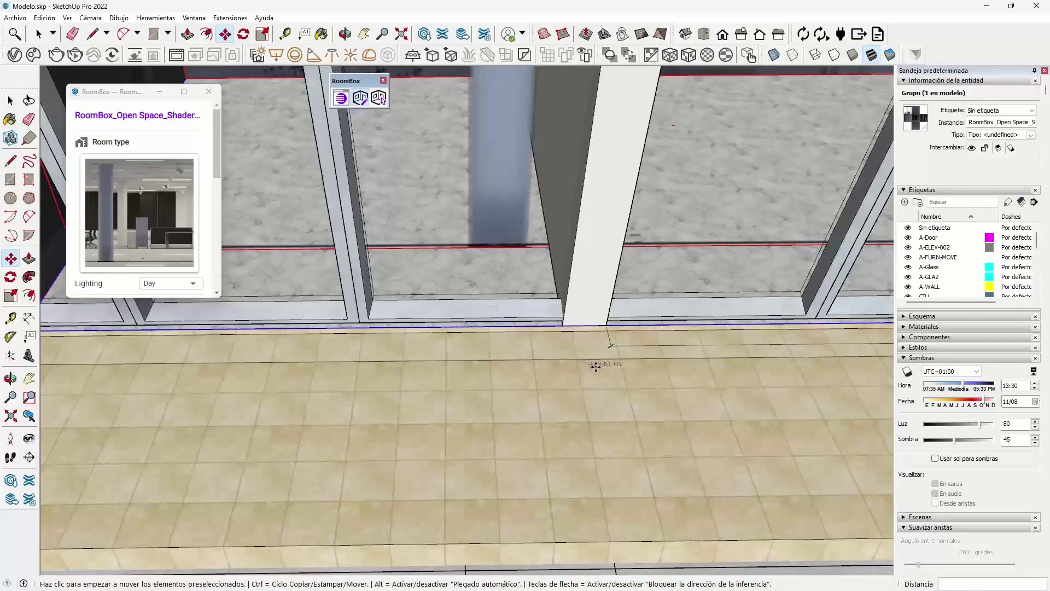
scroll(596, 367, "down", 2)
scroll(602, 355, "down", 3)
middle_click_drag(605, 355, 543, 302)
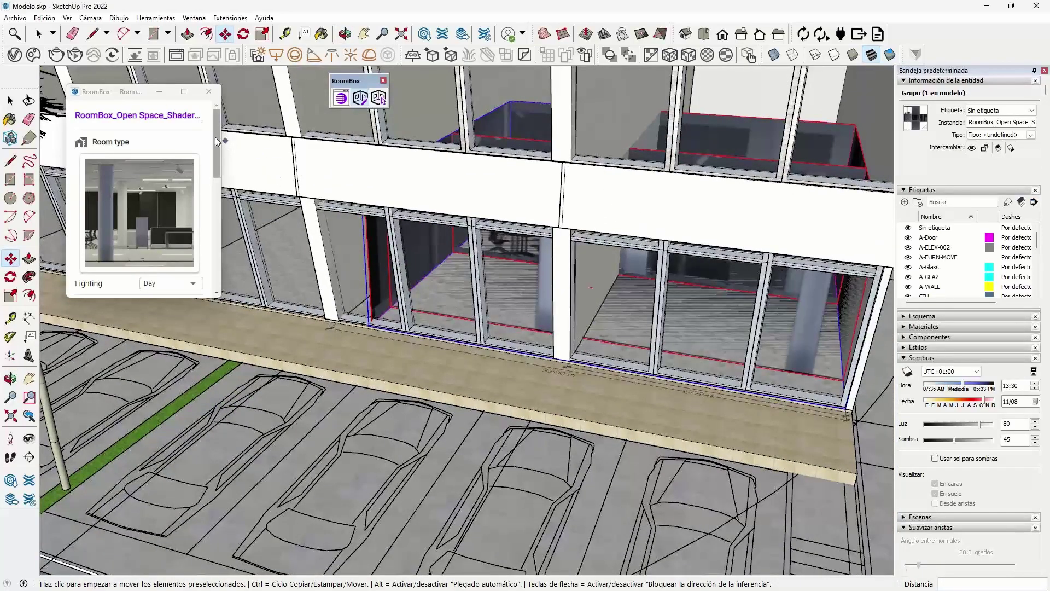
left_click_drag(215, 137, 212, 203)
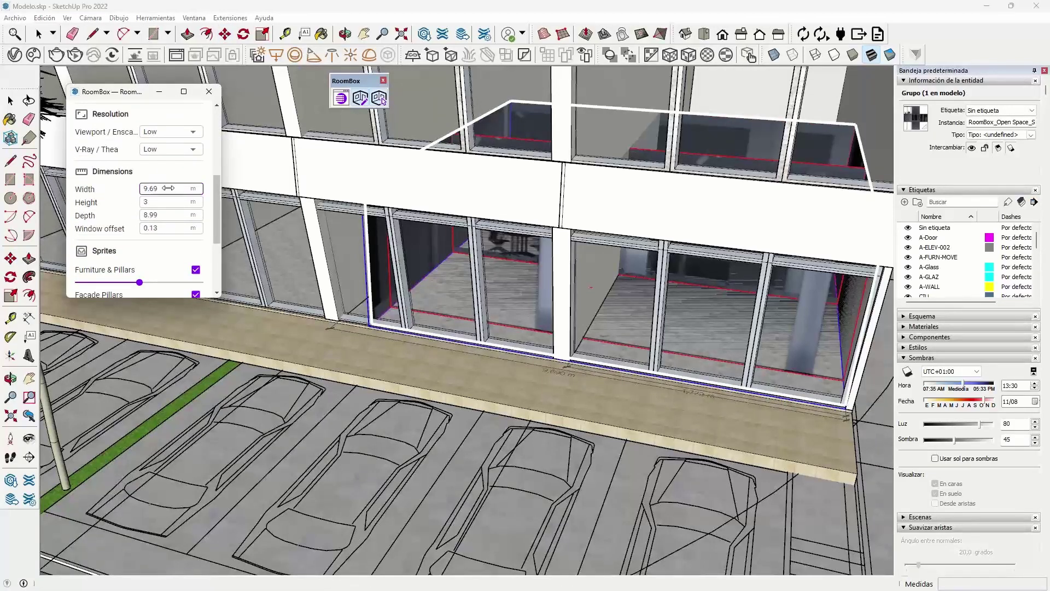
middle_click_drag(637, 342, 663, 350)
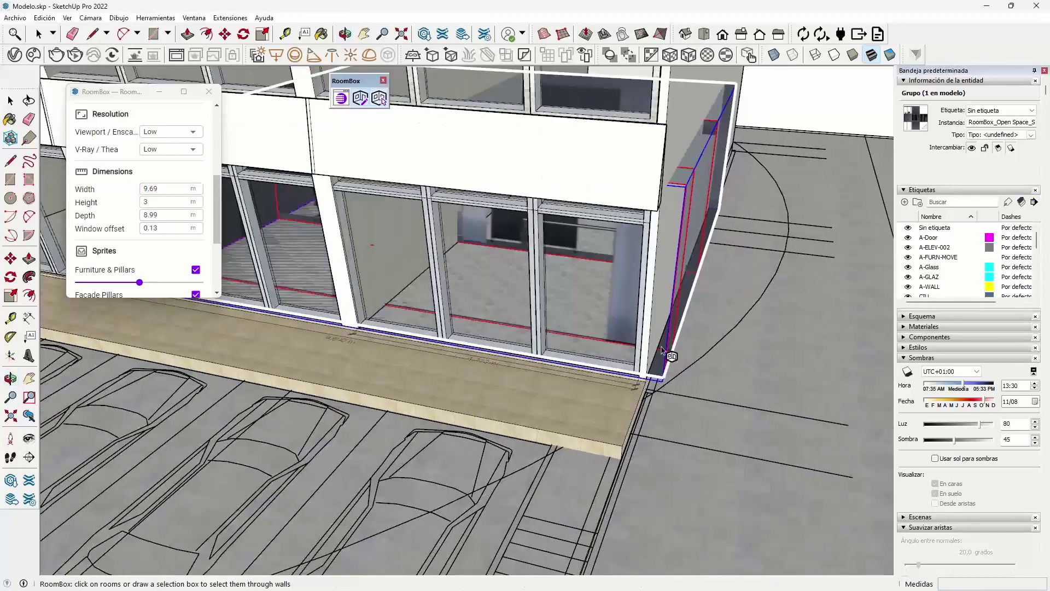
scroll(662, 358, "up", 3)
key("m")
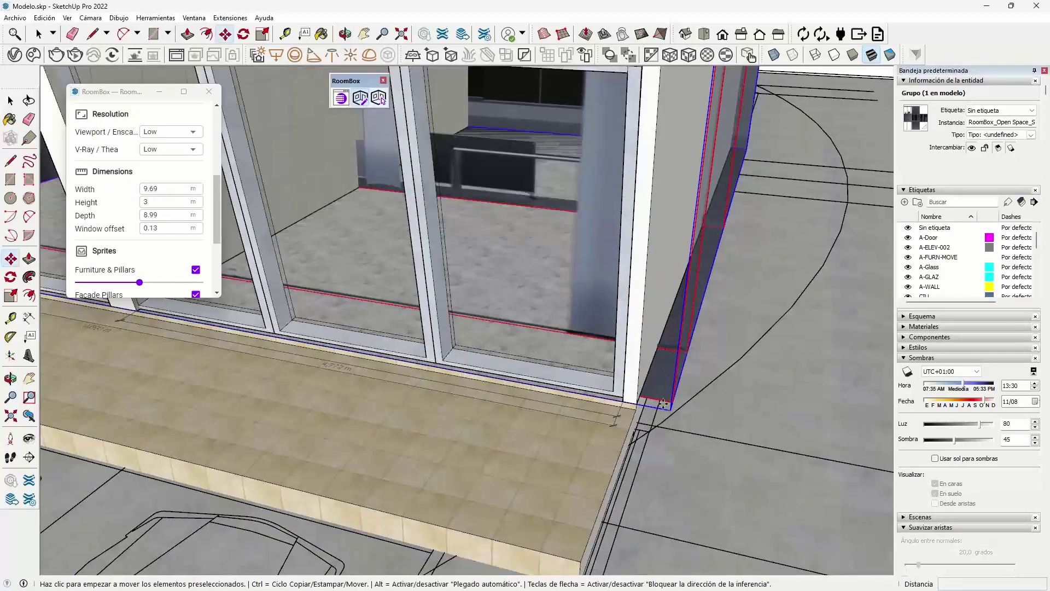
scroll(663, 404, "down", 3)
mouse_move(569, 257)
middle_mouse_down()
mouse_move(512, 317)
mouse_move(217, 282)
middle_mouse_up()
scroll(217, 283, "up", 2)
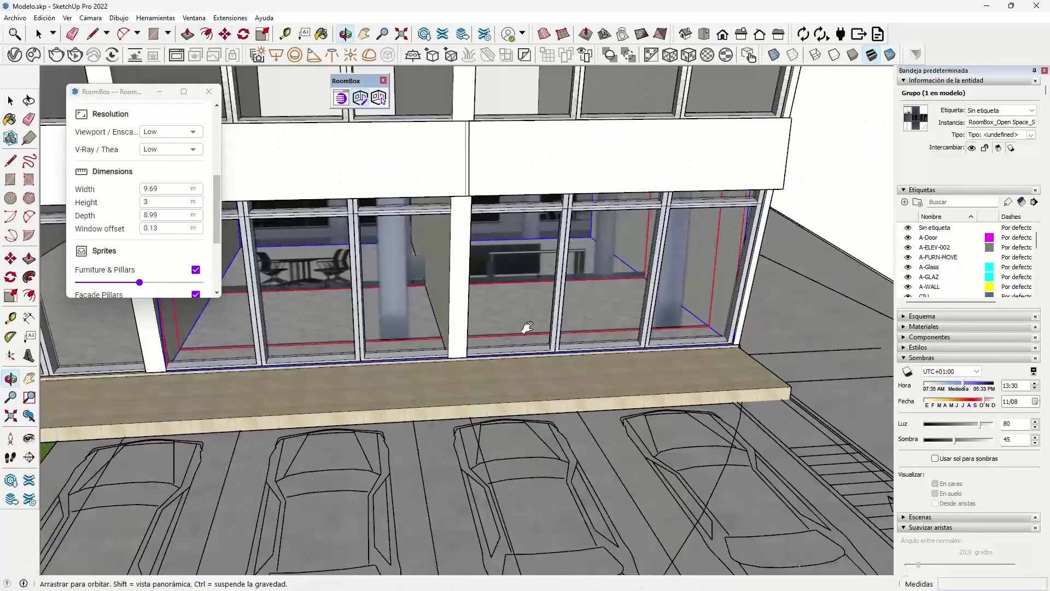
mouse_move(619, 303)
middle_mouse_down()
mouse_move(623, 228)
mouse_move(205, 201)
middle_mouse_up()
left_click_drag(217, 191, 217, 249)
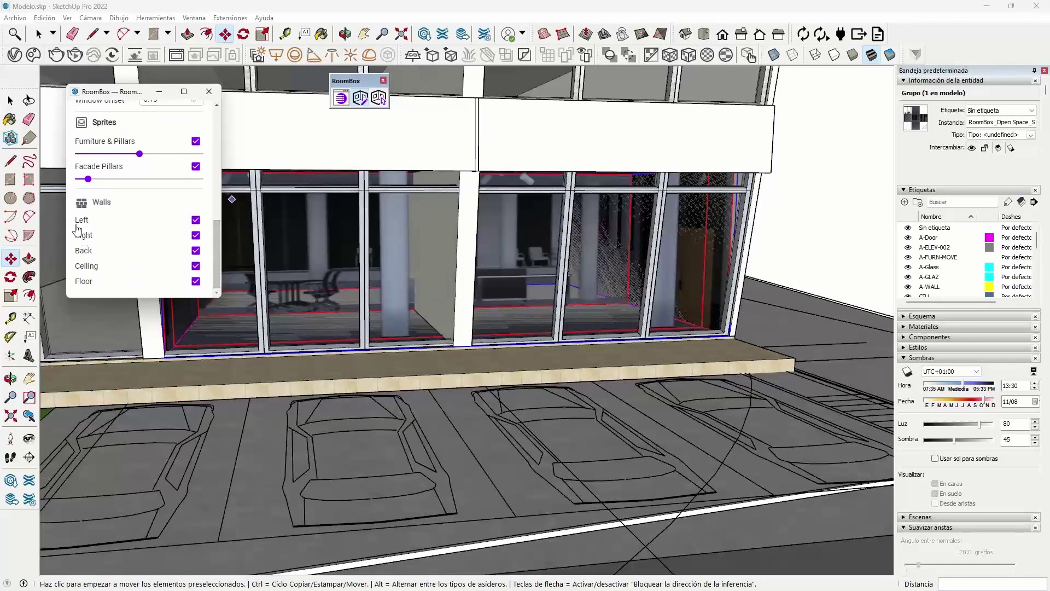
Uncheck the room's Left, Right and Floor walls.
left_click(196, 220)
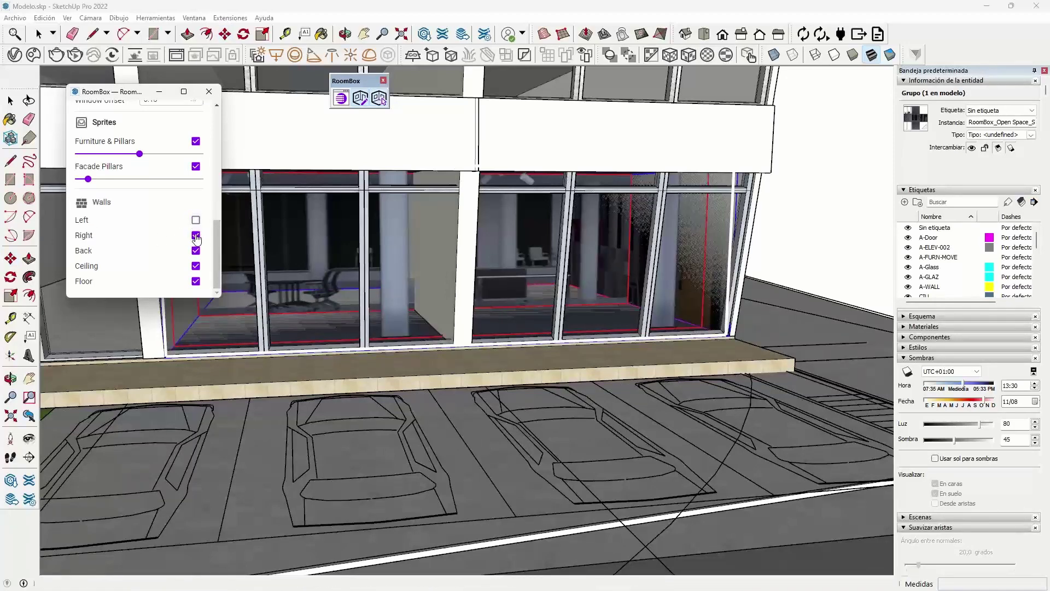
left_click(196, 235)
mouse_move(383, 251)
middle_mouse_down()
mouse_move(487, 249)
mouse_move(637, 396)
middle_mouse_up()
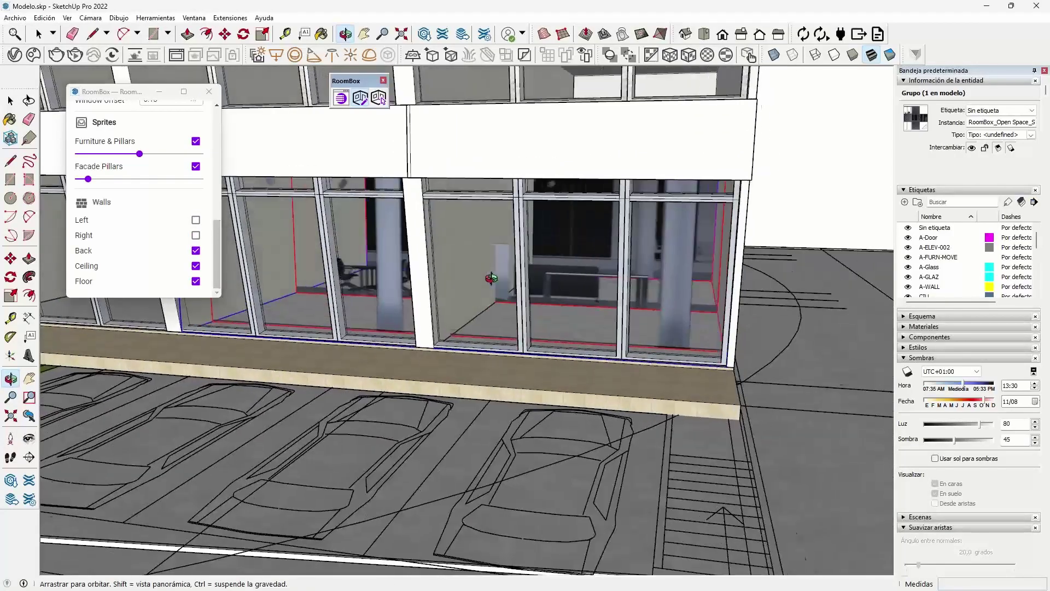
middle_click_drag(736, 364, 722, 383)
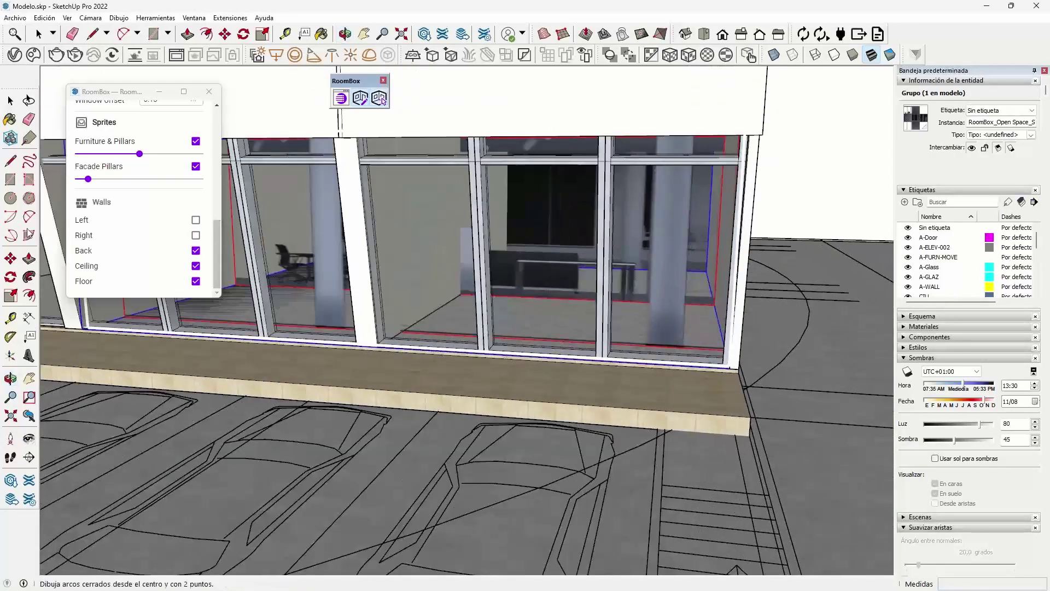
left_click(195, 281)
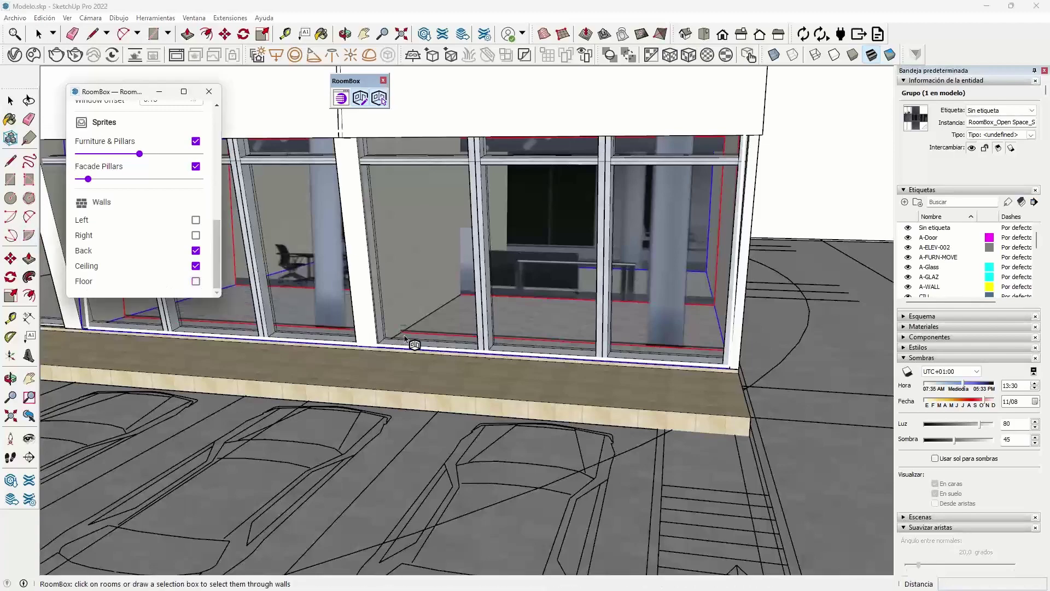
middle_click_drag(526, 298, 416, 284)
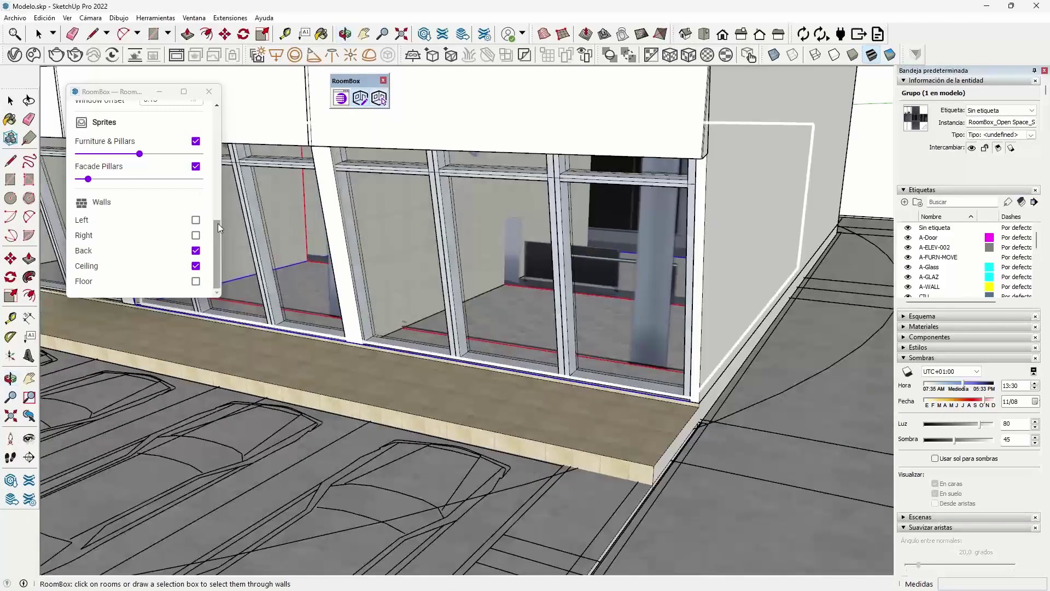
scroll(218, 234, "up", 3)
middle_click_drag(563, 318, 544, 247)
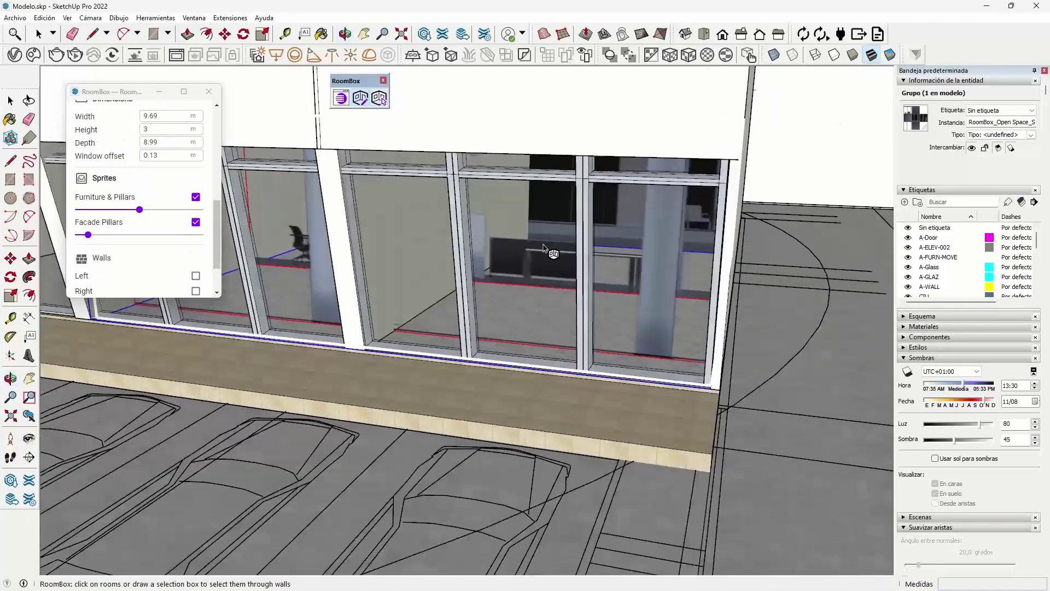
middle_click_drag(549, 308, 595, 251)
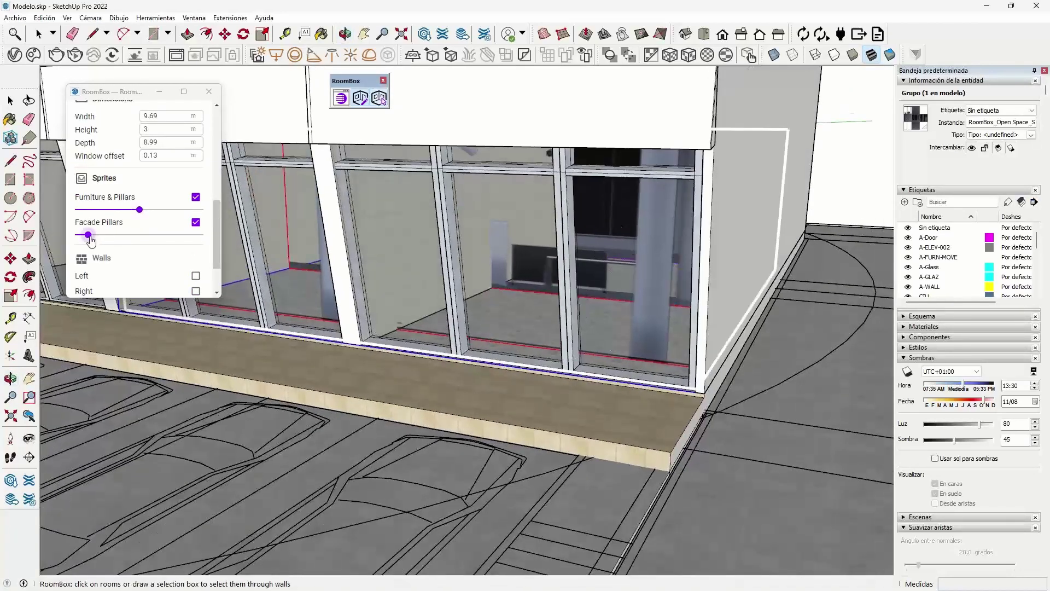
Raise the Facade Pillars slider slightly.
mouse_move(89, 236)
left_mouse_down()
mouse_move(111, 234)
mouse_move(117, 208)
mouse_move(136, 209)
mouse_move(125, 235)
mouse_move(101, 234)
left_mouse_up()
mouse_move(356, 318)
middle_mouse_down()
mouse_move(457, 327)
mouse_move(525, 307)
middle_mouse_up()
scroll(533, 396, "up", 3)
scroll(437, 363, "up", 2)
scroll(427, 358, "up", 2)
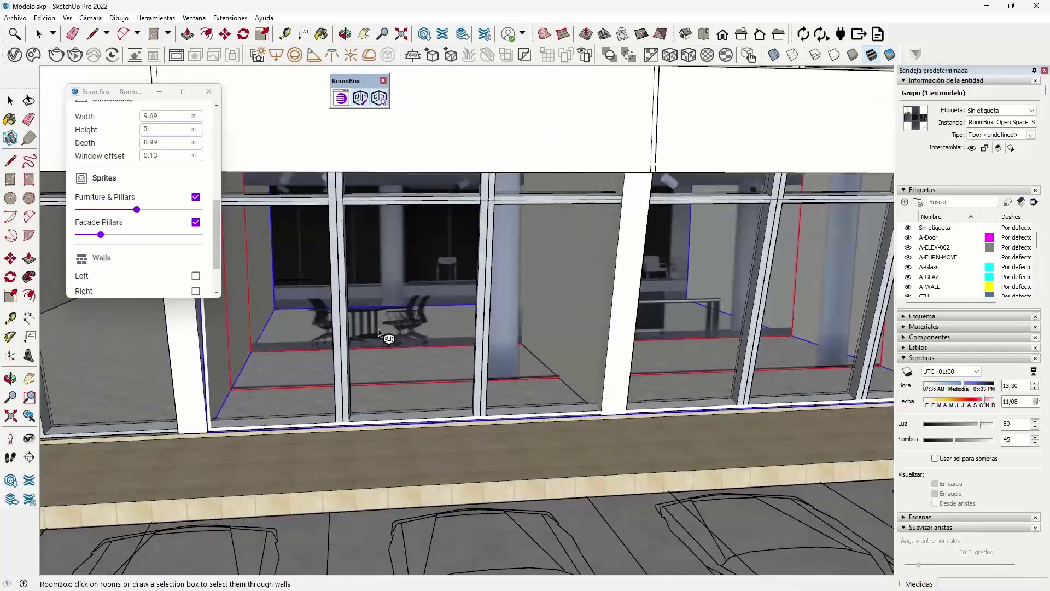
Uncheck Furniture & Pillars and set the room lighting to Night.
left_click(195, 197)
mouse_move(503, 300)
middle_mouse_down("shift")
mouse_move(507, 348)
mouse_move(363, 346)
mouse_move(299, 229)
middle_mouse_up("shift")
left_click_drag(218, 227, 220, 132)
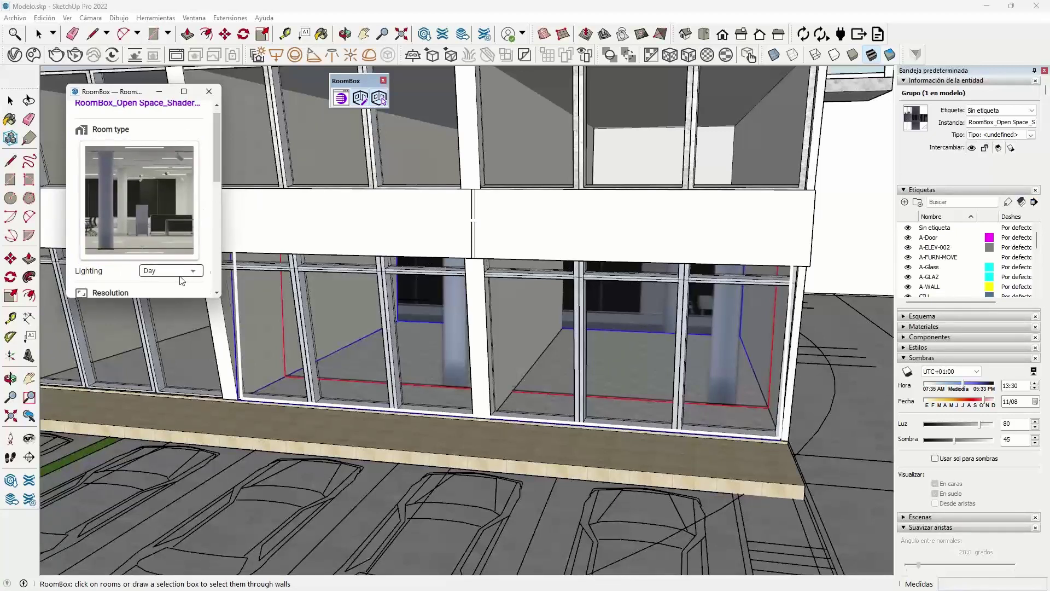
left_click(195, 272)
left_click(158, 280)
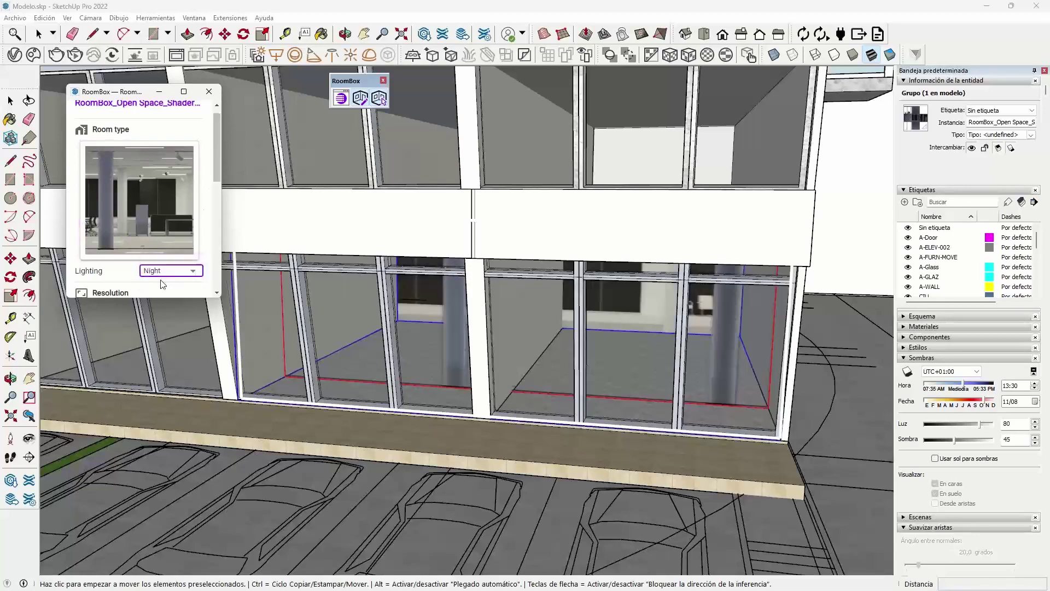
Select the ground-floor room through the walls with RoomBox's room selection.
mouse_move(705, 442)
middle_mouse_down()
mouse_move(600, 388)
mouse_move(591, 403)
middle_mouse_up()
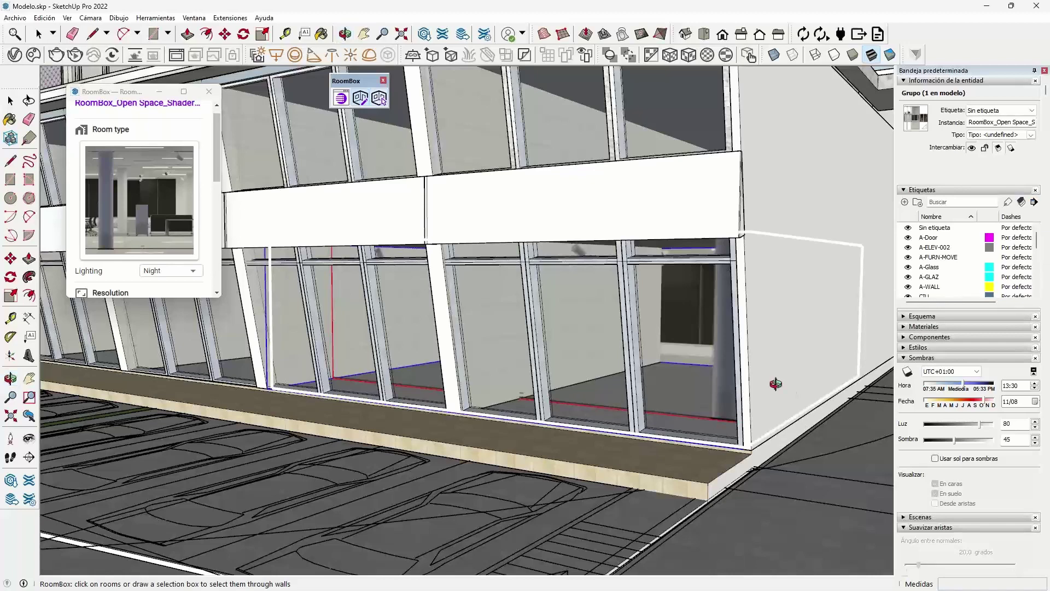
middle_click_drag(775, 383, 764, 400)
middle_click_drag(697, 374, 672, 350)
key("space")
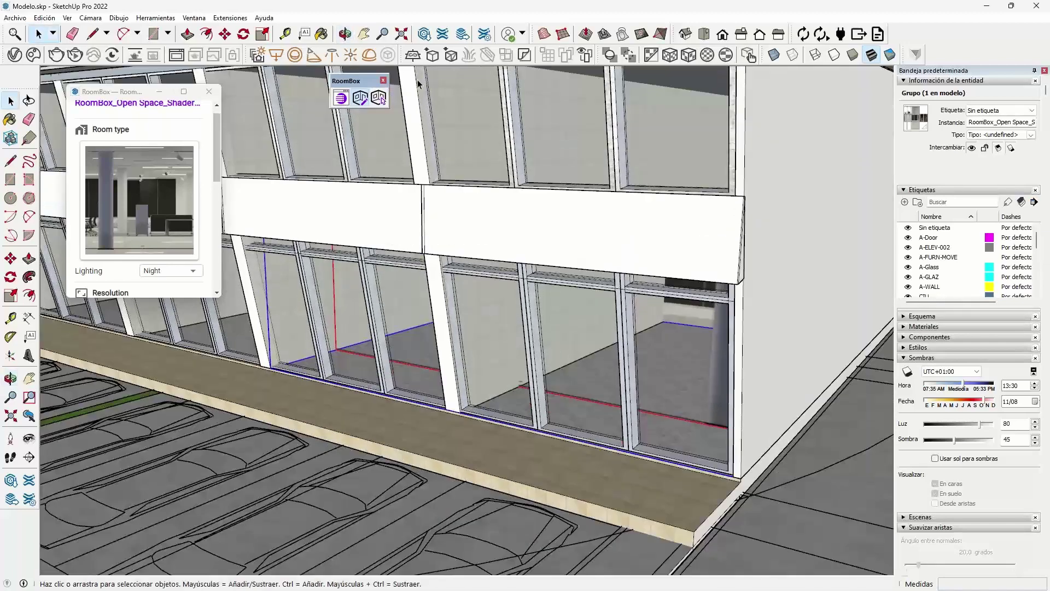
left_click(380, 98)
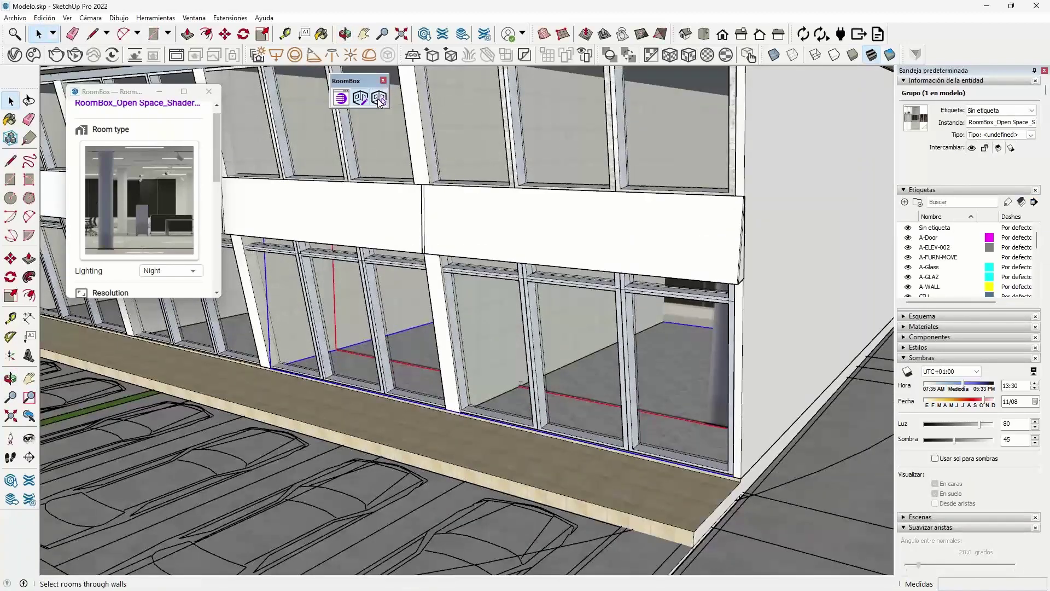
left_click(678, 374)
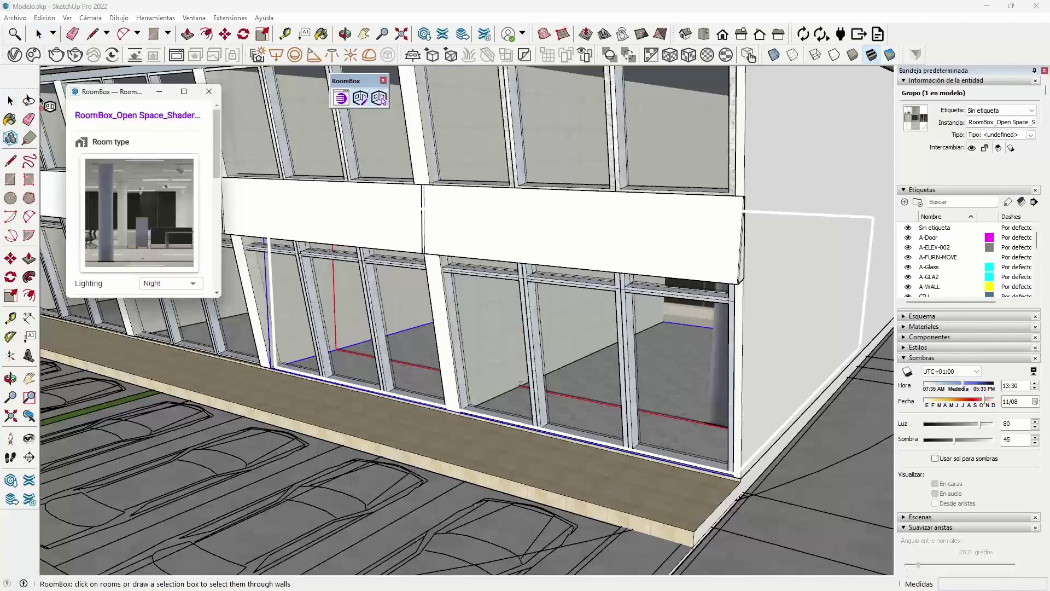
Copy the Open Space room up to the upper-floor glazing with Move and Ctrl.
key("space")
scroll(723, 483, "up", 2)
scroll(723, 482, "up", 3)
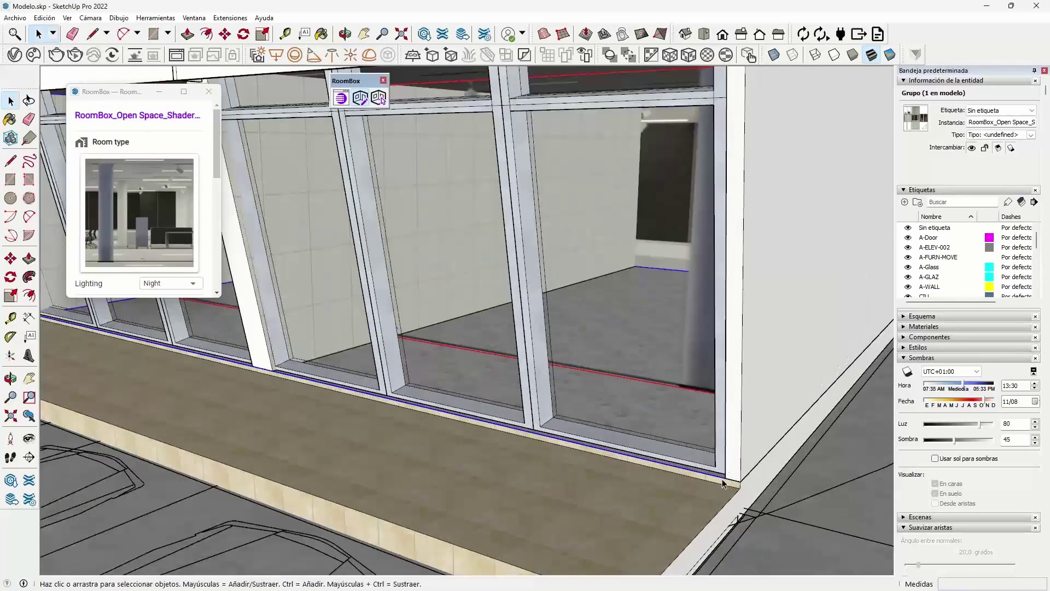
key("m")
left_click(726, 479)
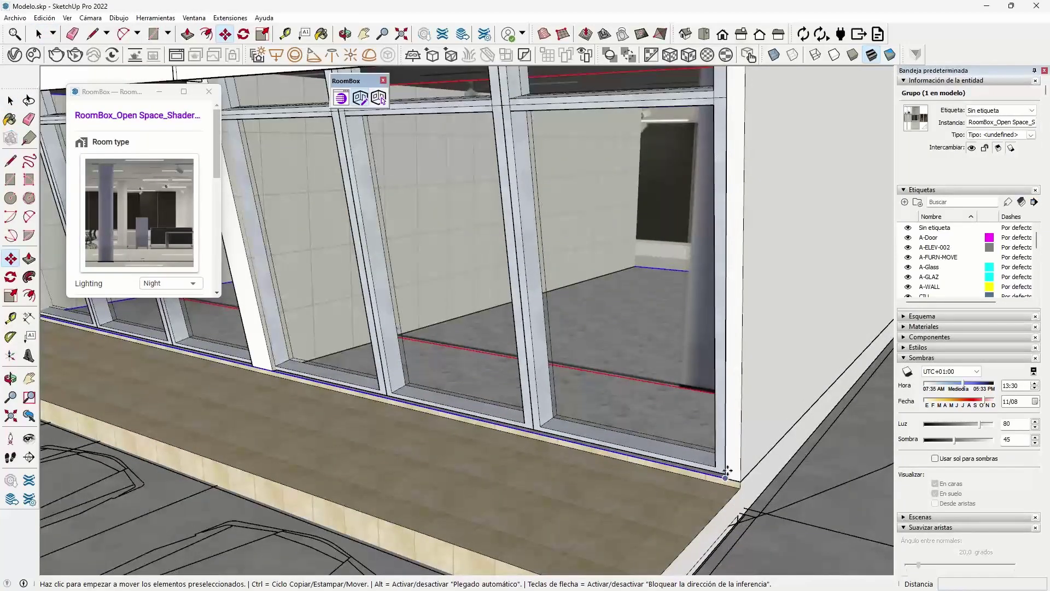
key("ctrl")
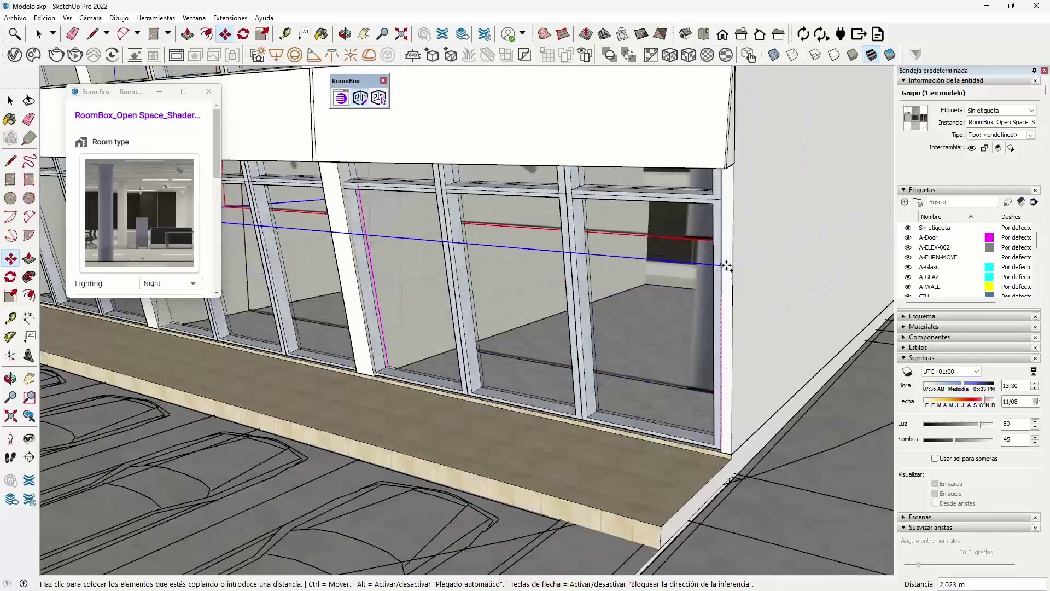
scroll(726, 262, "down", 2)
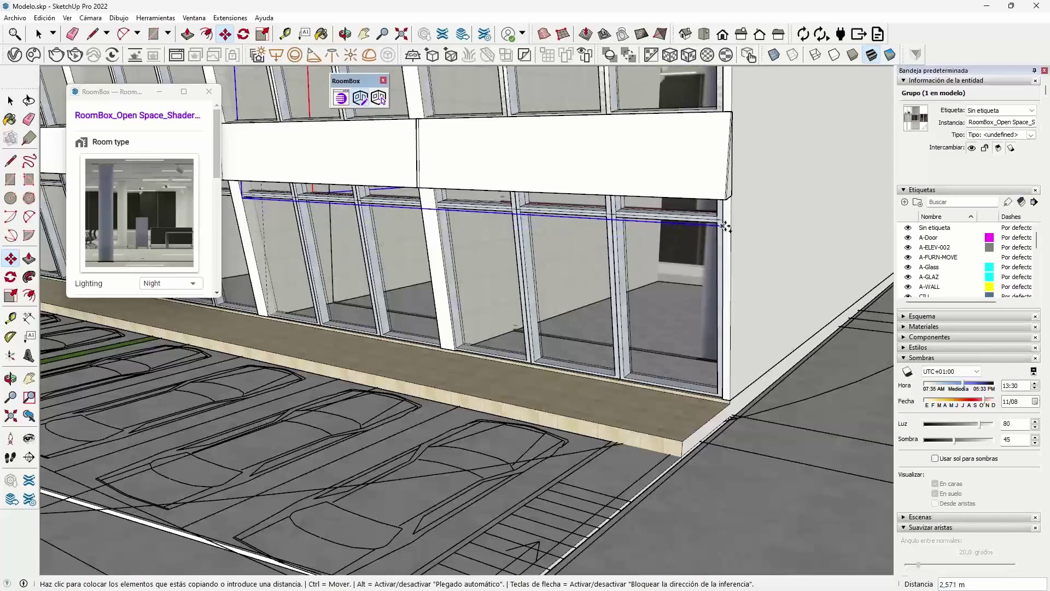
scroll(737, 218, "down", 1)
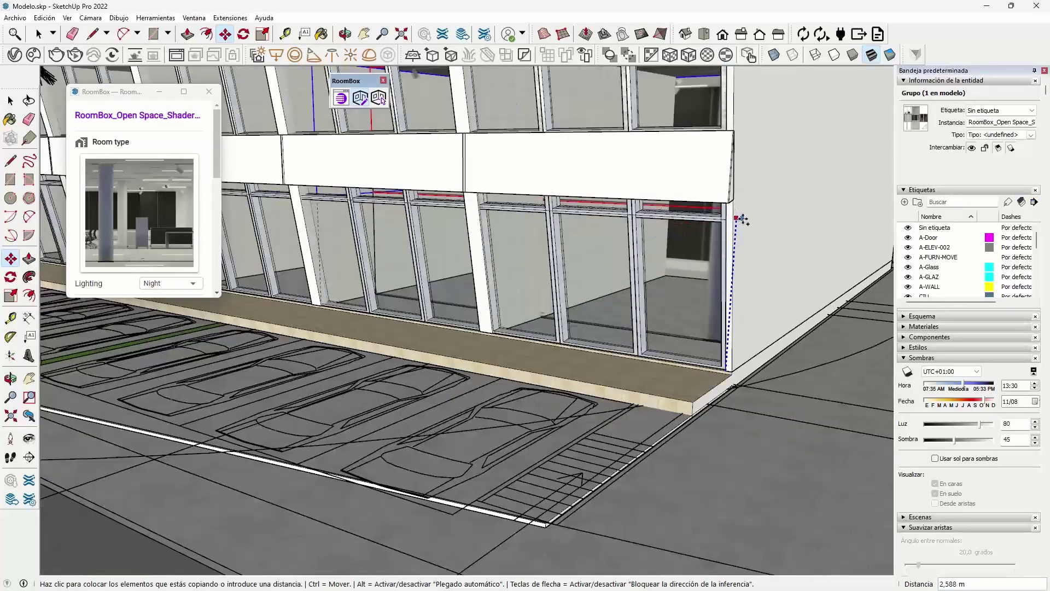
scroll(722, 307, "down", 2)
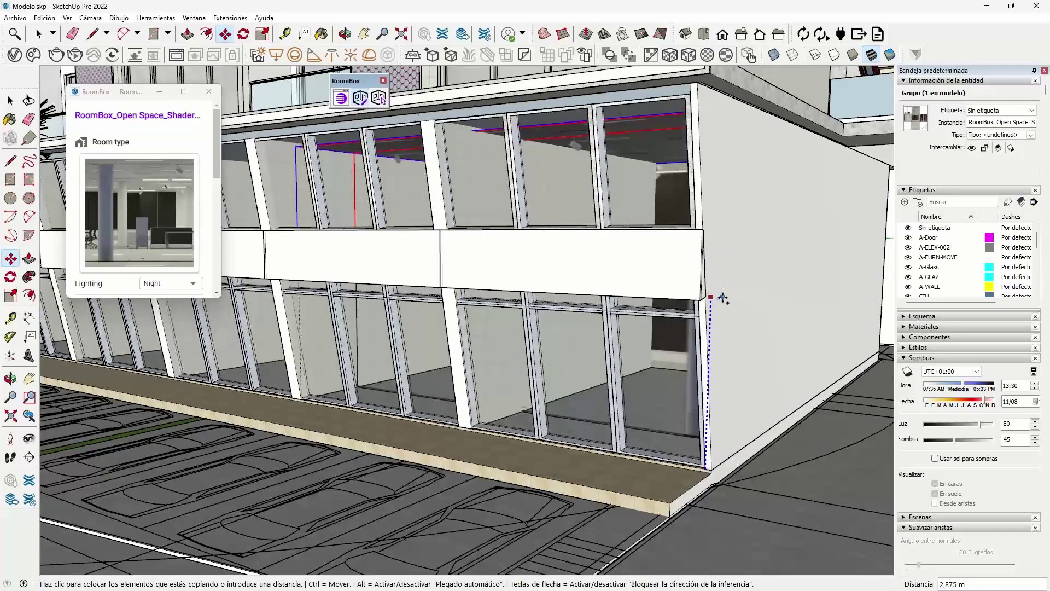
left_click(722, 298)
Select both stacked office rooms through the walls with RoomBox selection.
key("space")
scroll(714, 347, "up", 1)
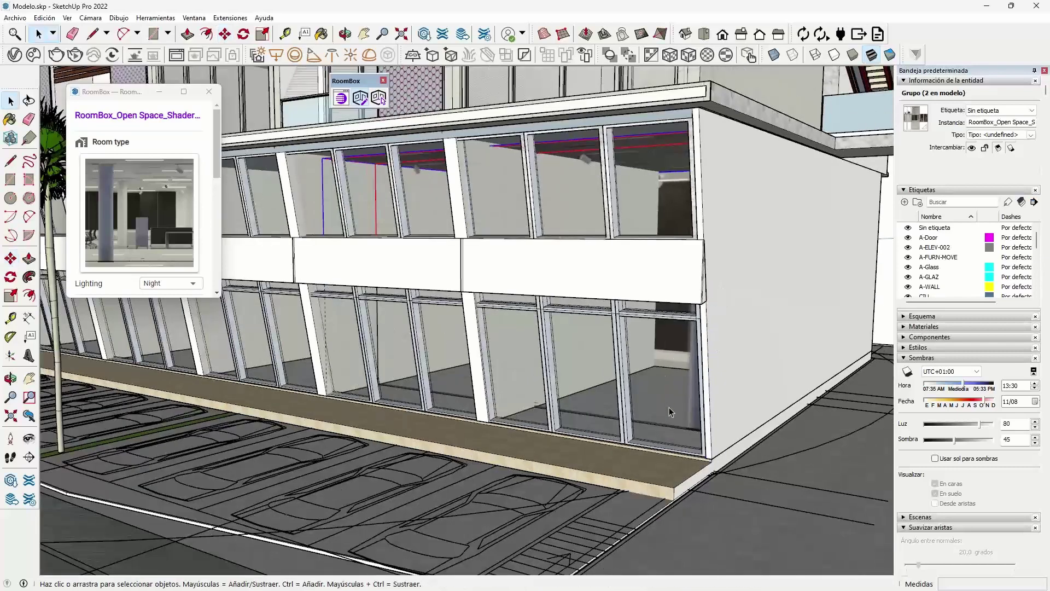
left_click(378, 98)
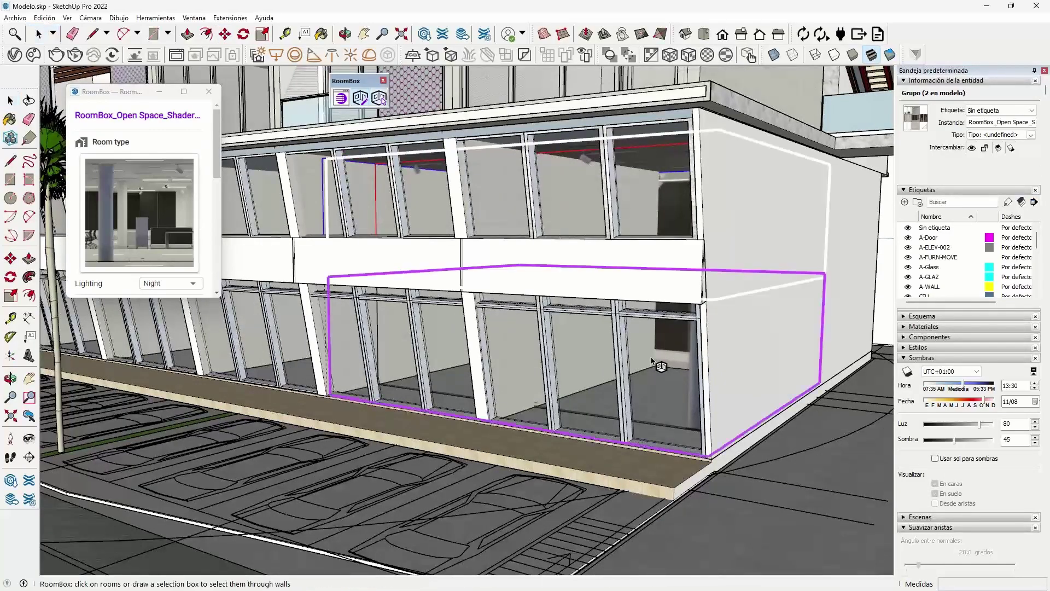
left_click(688, 233)
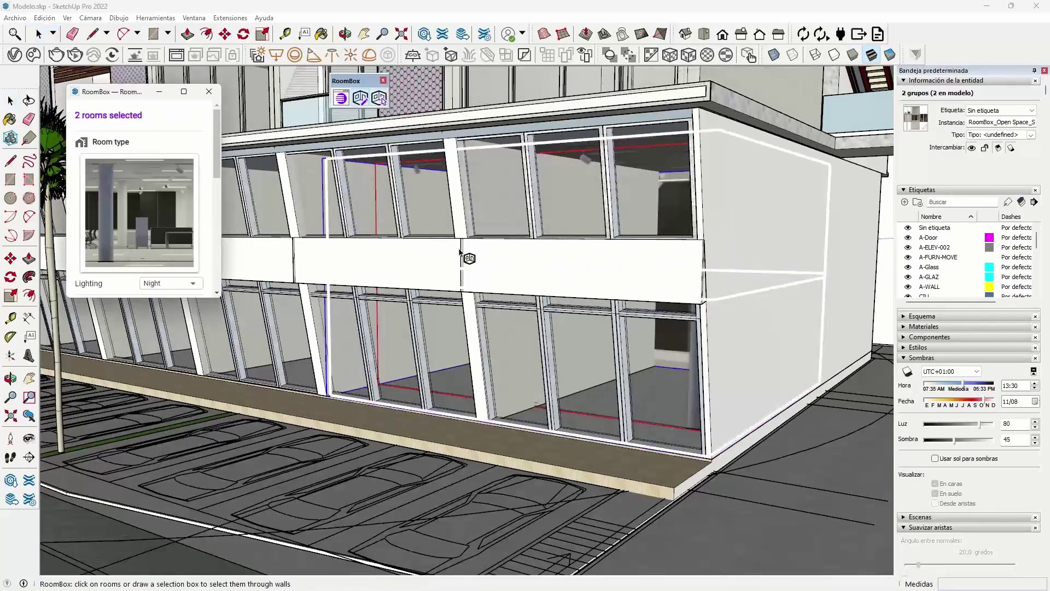
left_click(9, 101)
scroll(462, 335, "up", 2)
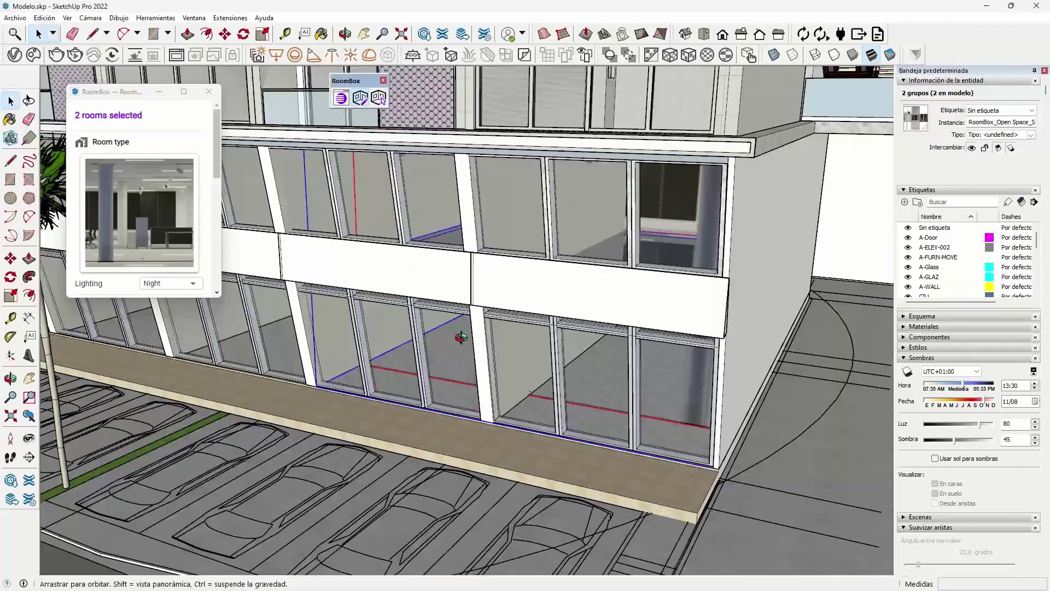
scroll(707, 464, "up", 2)
scroll(708, 463, "up", 2)
scroll(707, 464, "up", 2)
Copy both rooms further along the facade glazing with Move and Ctrl.
key("m")
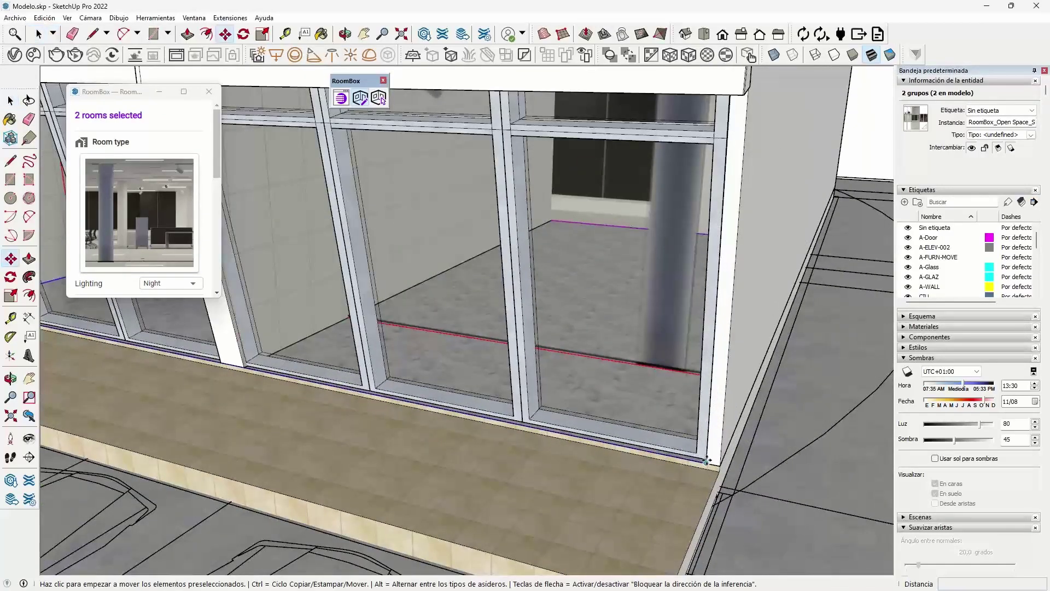
left_click(706, 461)
key("ctrl")
scroll(684, 457, "down", 4)
middle_click_drag(667, 454, 636, 452)
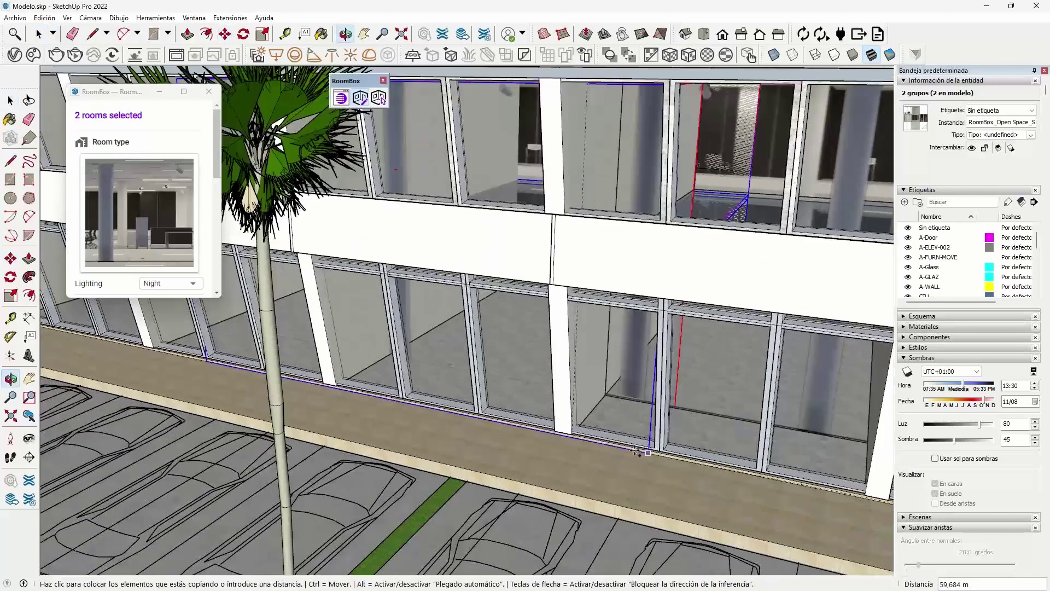
scroll(636, 452, "up", 3)
left_click(518, 466)
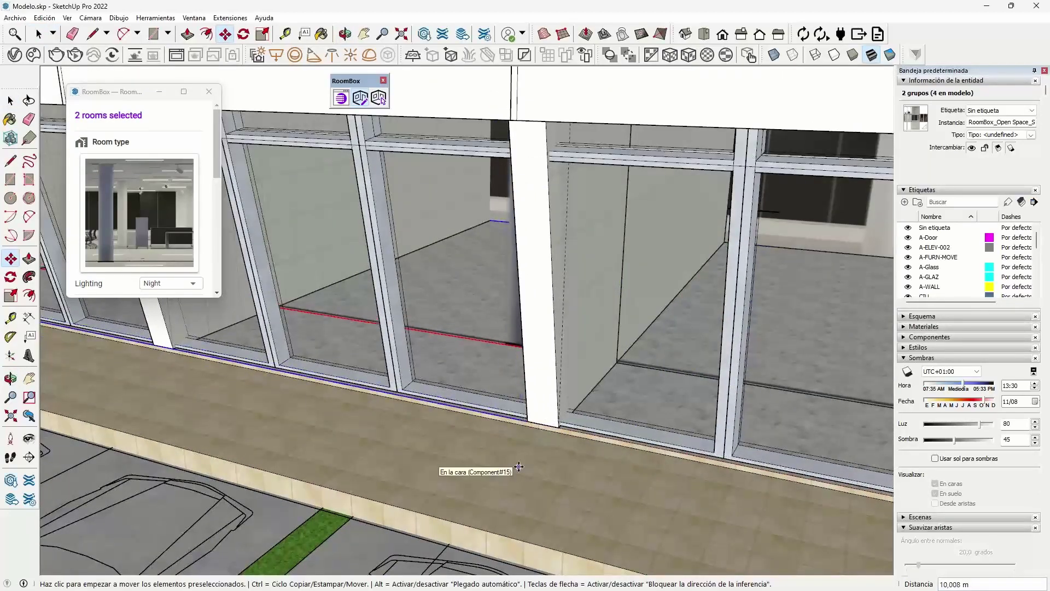
type("*2")
key("Return")
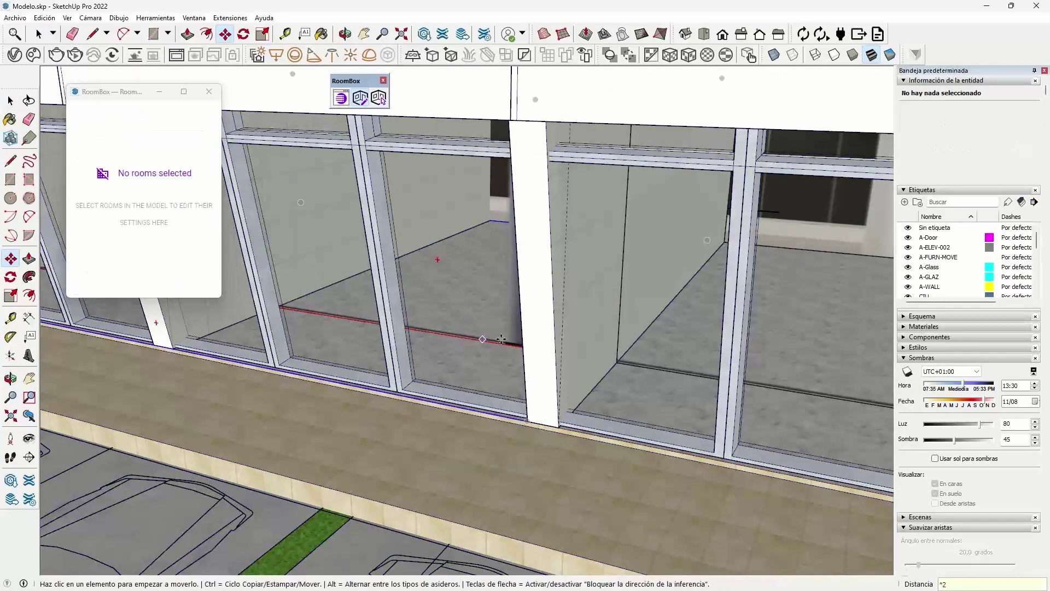
mouse_move(519, 466)
middle_mouse_down()
mouse_move(569, 318)
mouse_move(464, 305)
mouse_move(416, 285)
middle_mouse_up()
scroll(569, 317, "down", 5)
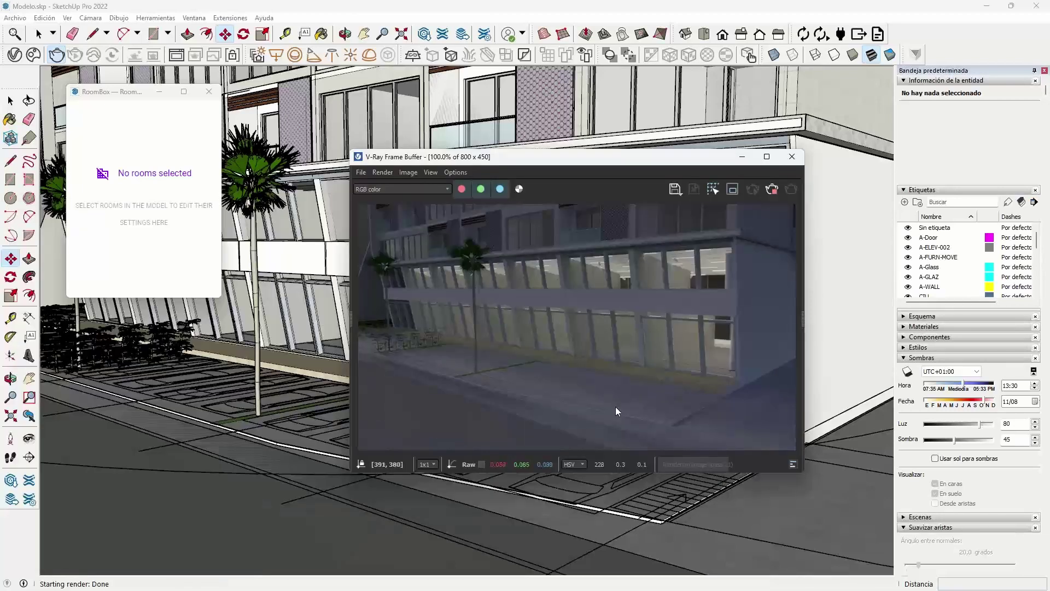
Hide the six RoomBox rooms in the Outliner and render the night scene with V-Ray.
left_click(903, 317)
left_click(940, 373)
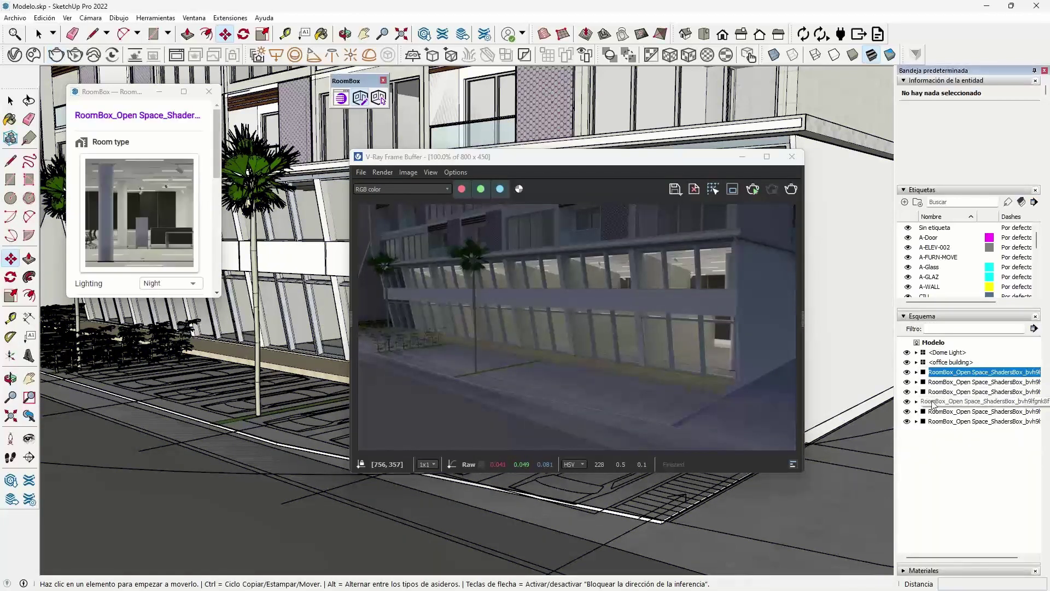
left_click(939, 421, "shift")
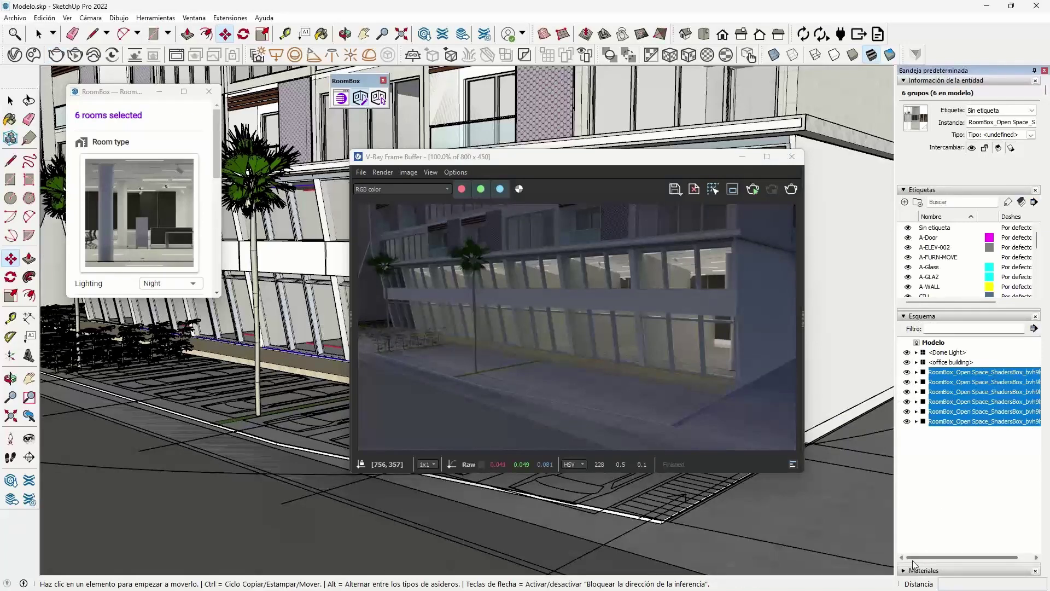
left_click(907, 372)
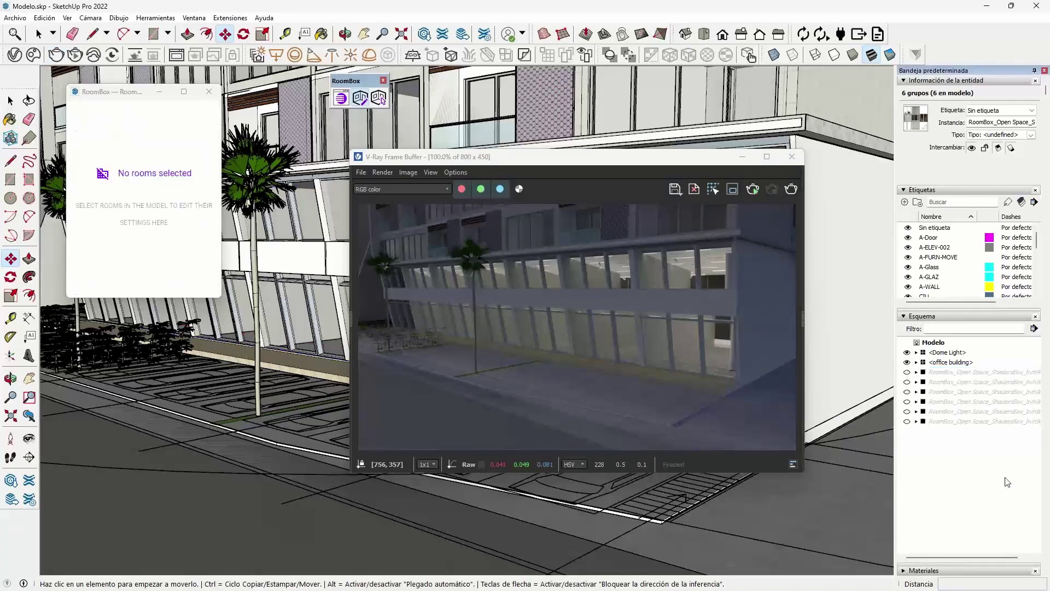
left_click(791, 190)
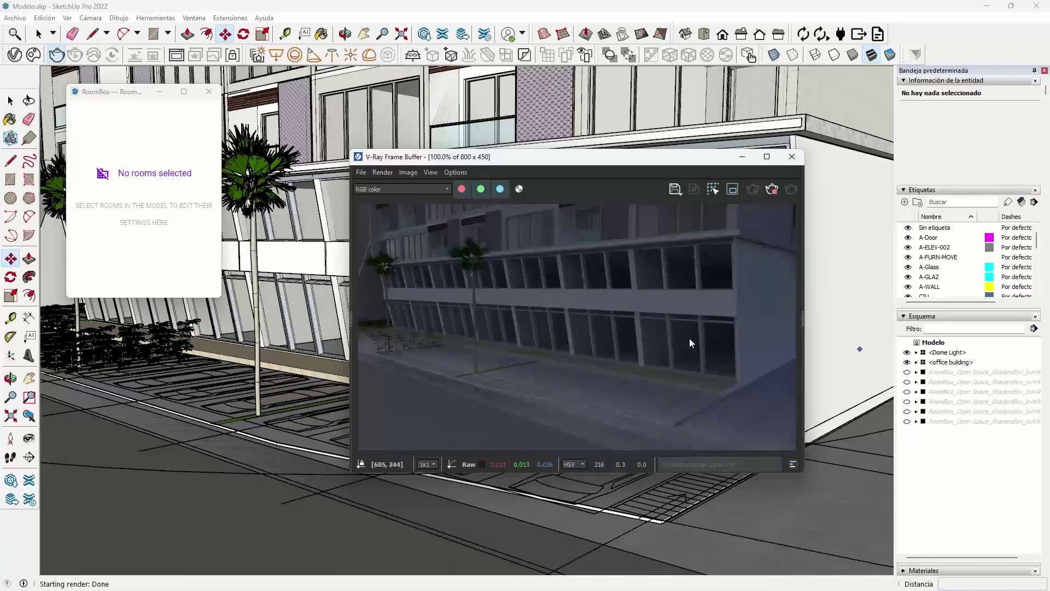
Unhide all six Open Space rooms, re-render, and move the frame buffer aside.
left_click(952, 361)
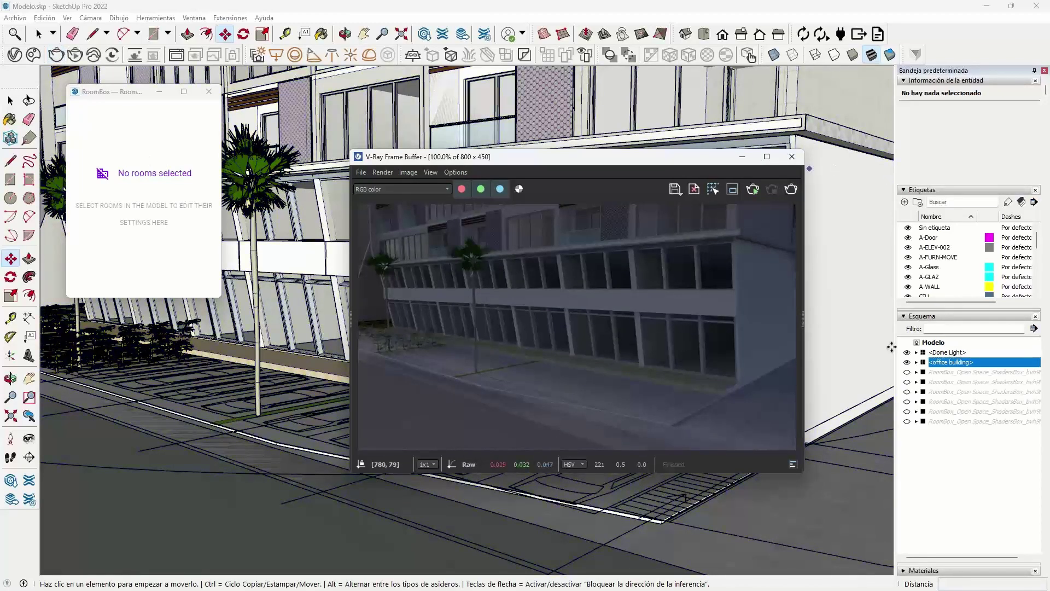
left_click(906, 372)
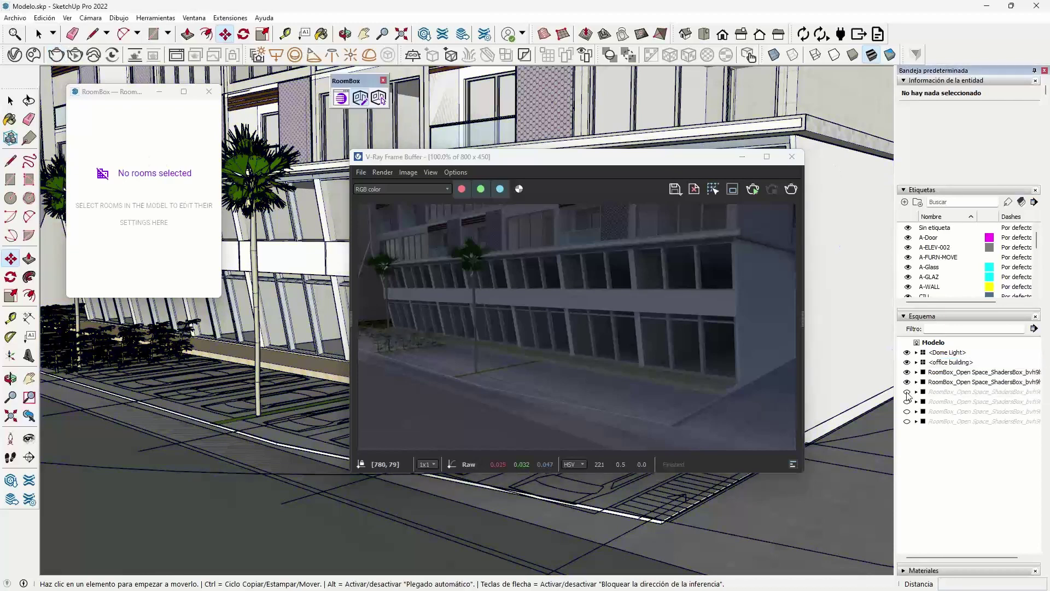
left_click(907, 421)
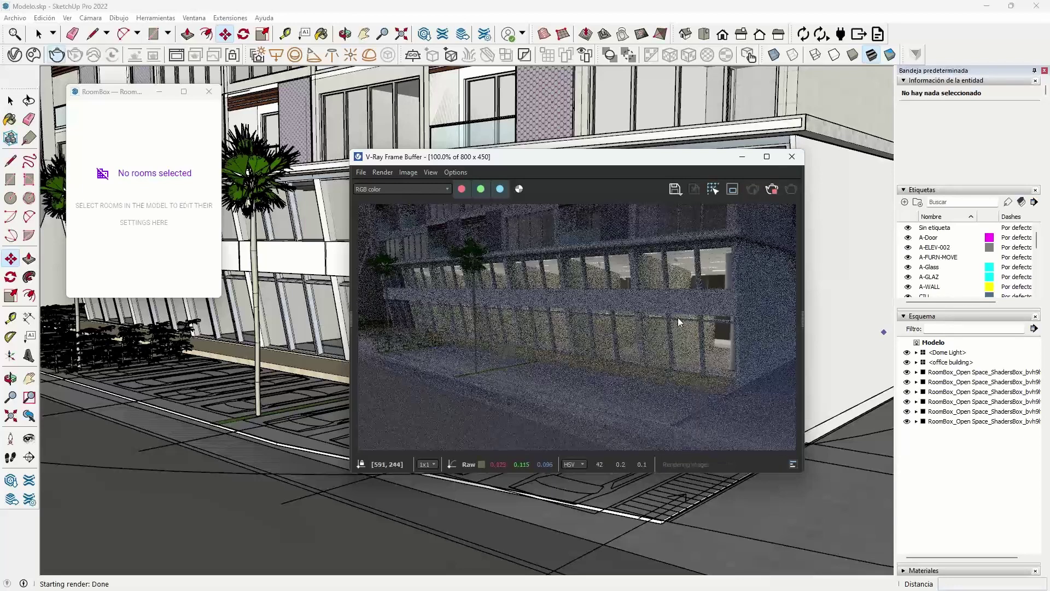
left_click_drag(620, 162, 631, 162)
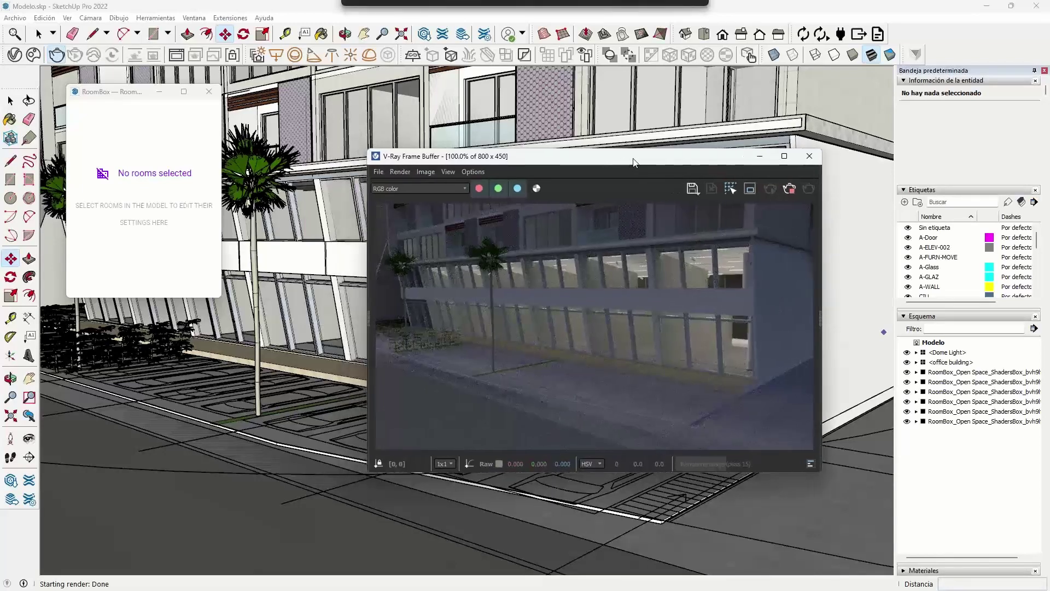
left_click_drag(550, 162, 27, 170)
Place a Livingroom room box from the RoomBox Library in an upper-floor window.
left_click(687, 347)
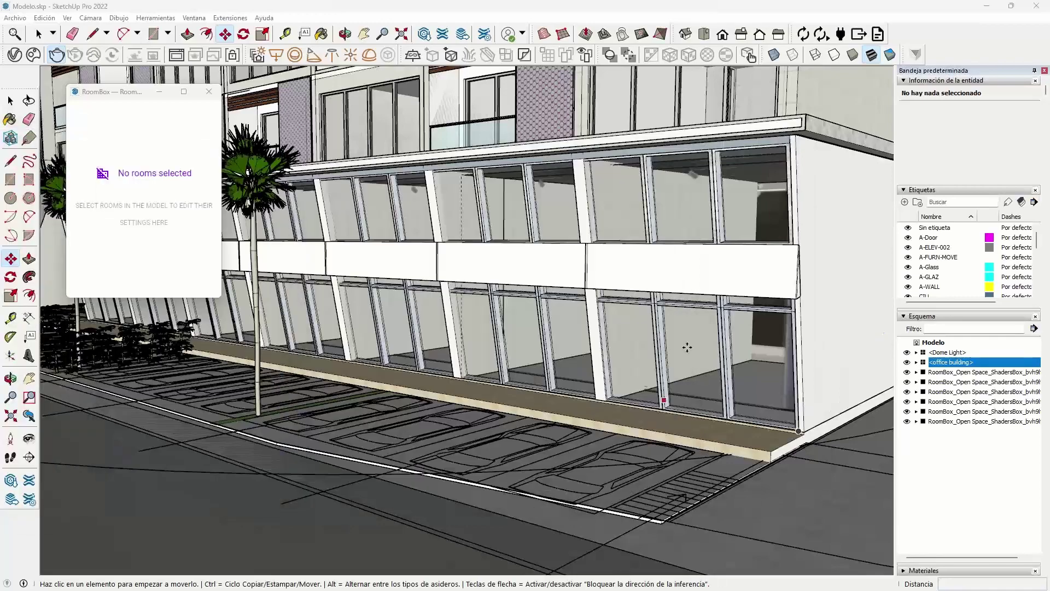
middle_click_drag(687, 349, 748, 328)
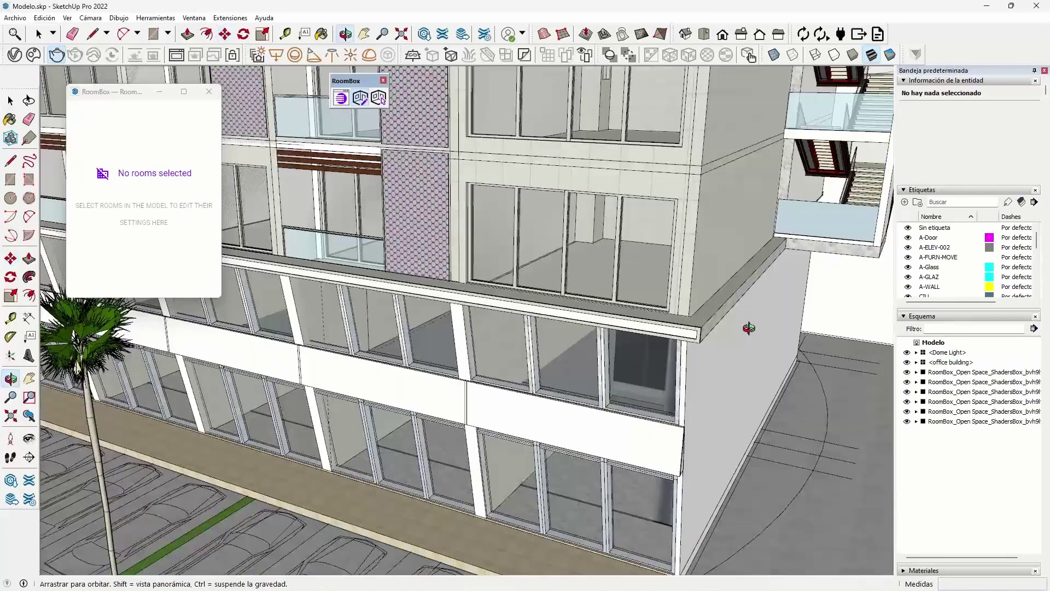
left_click(341, 98)
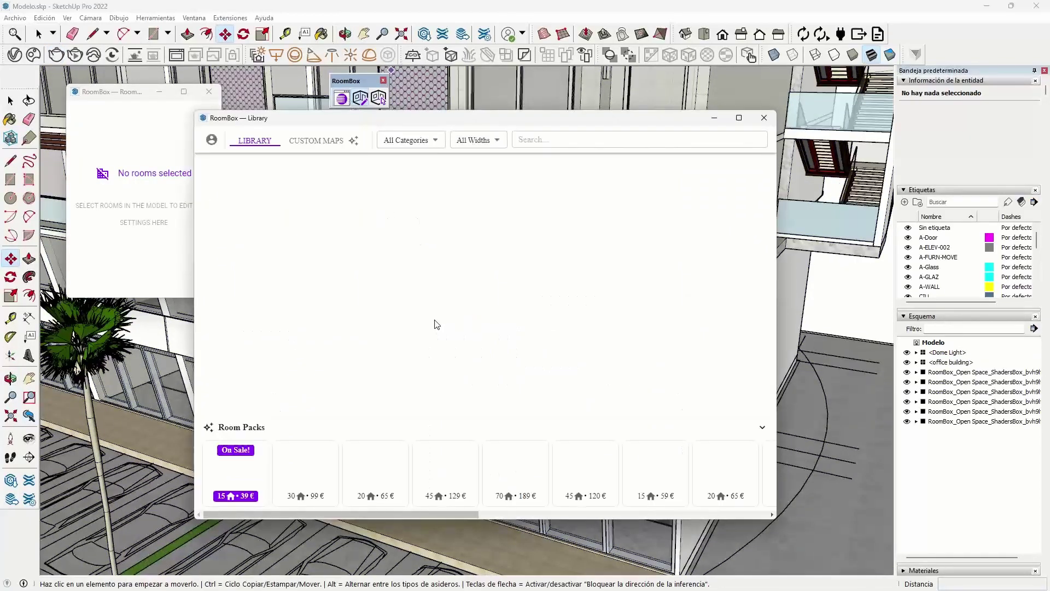
scroll(599, 324, "down", 1)
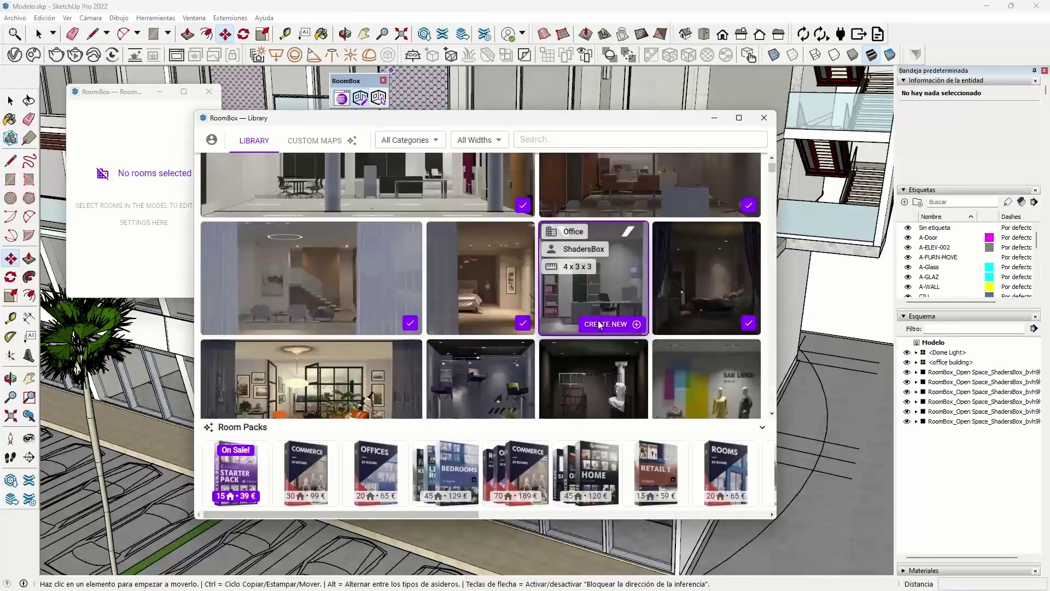
left_click(381, 337)
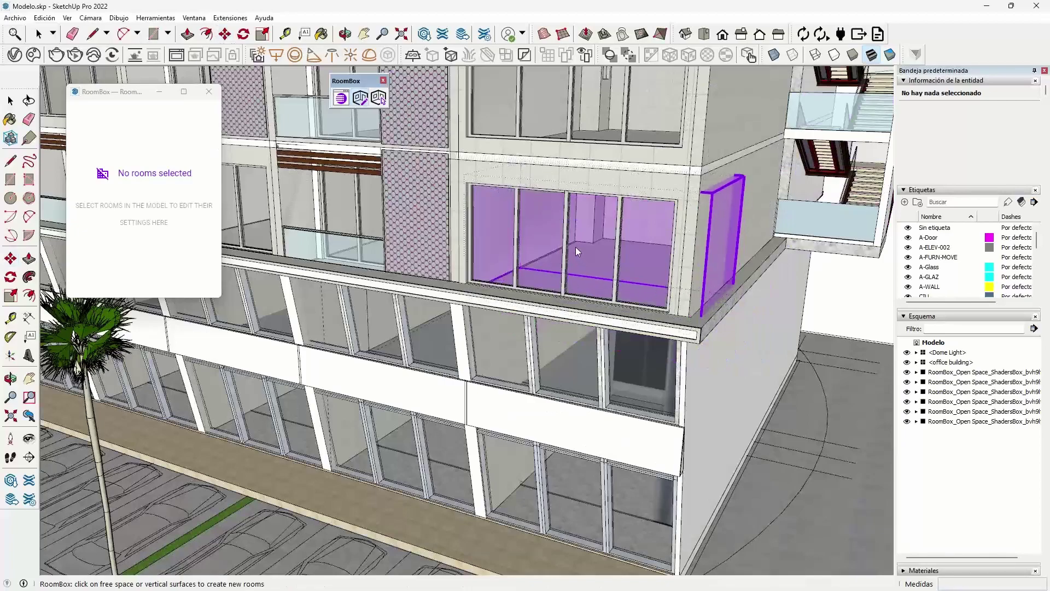
left_click(572, 242)
scroll(692, 275, "up", 3)
key("space")
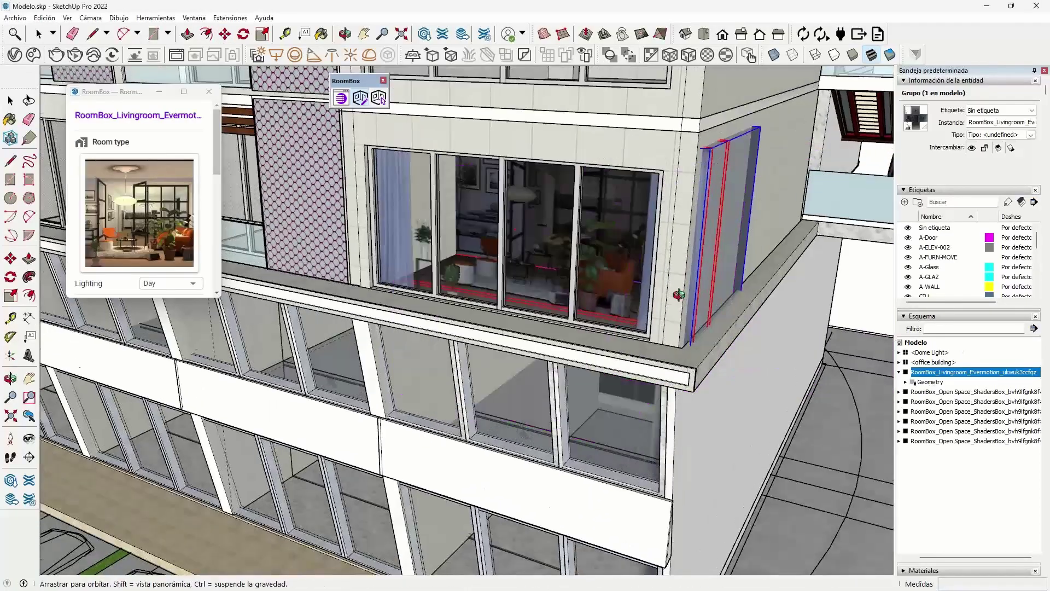
Set the Livingroom's window offset to 0.13 m and reselect the room box.
scroll(488, 219, "up", 3)
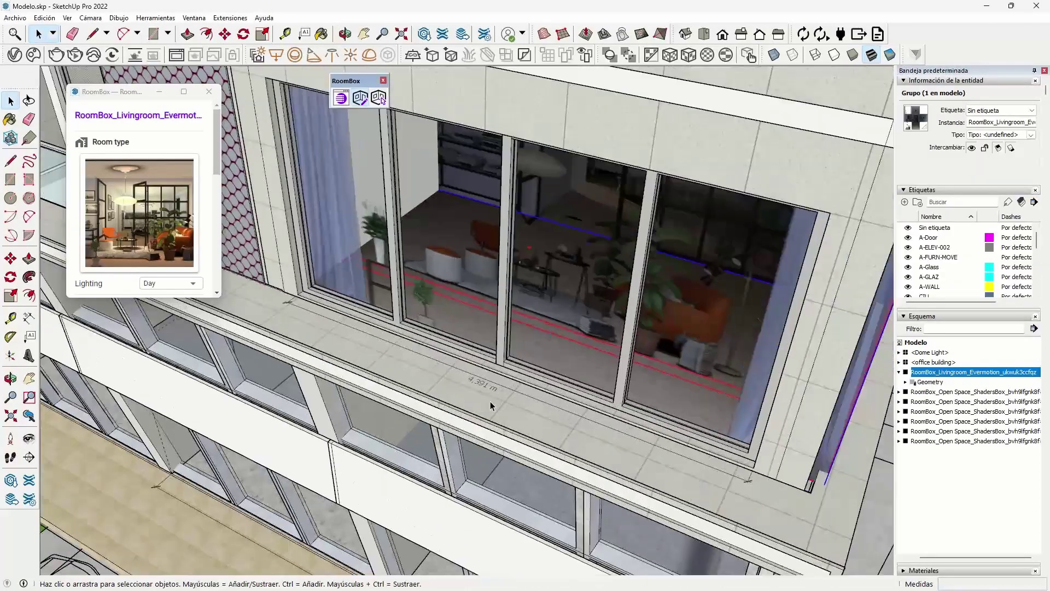
left_click_drag(218, 152, 217, 205)
scroll(155, 200, "down", 1)
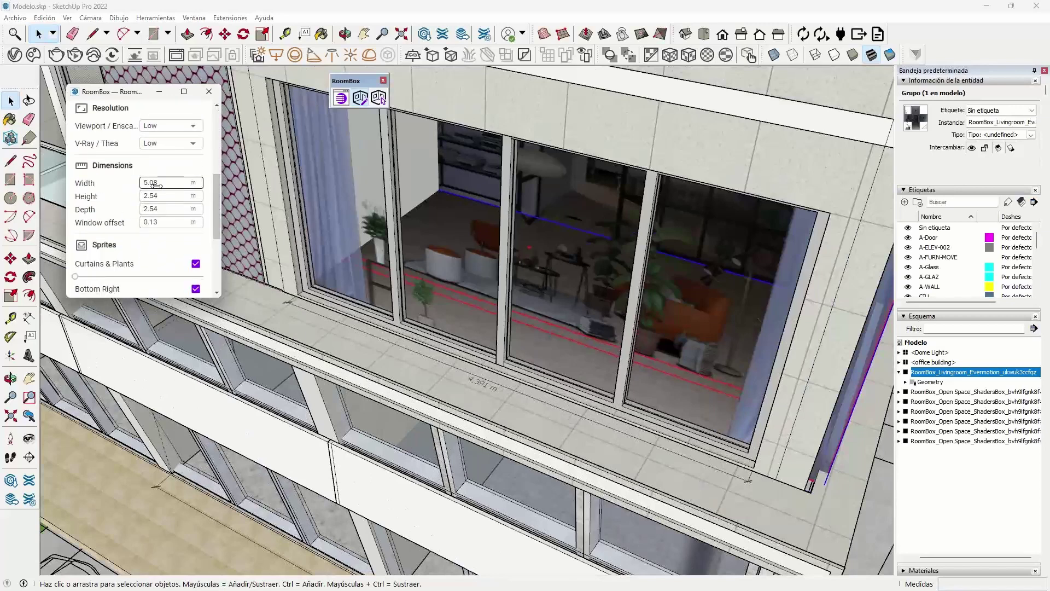
double_click(156, 185)
type("4.39")
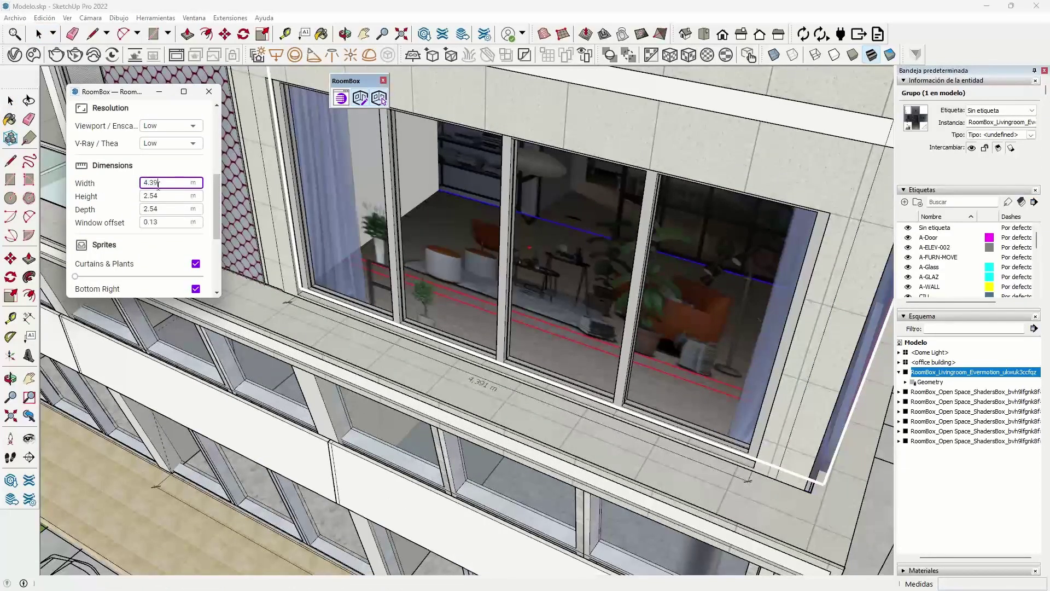
key("Return")
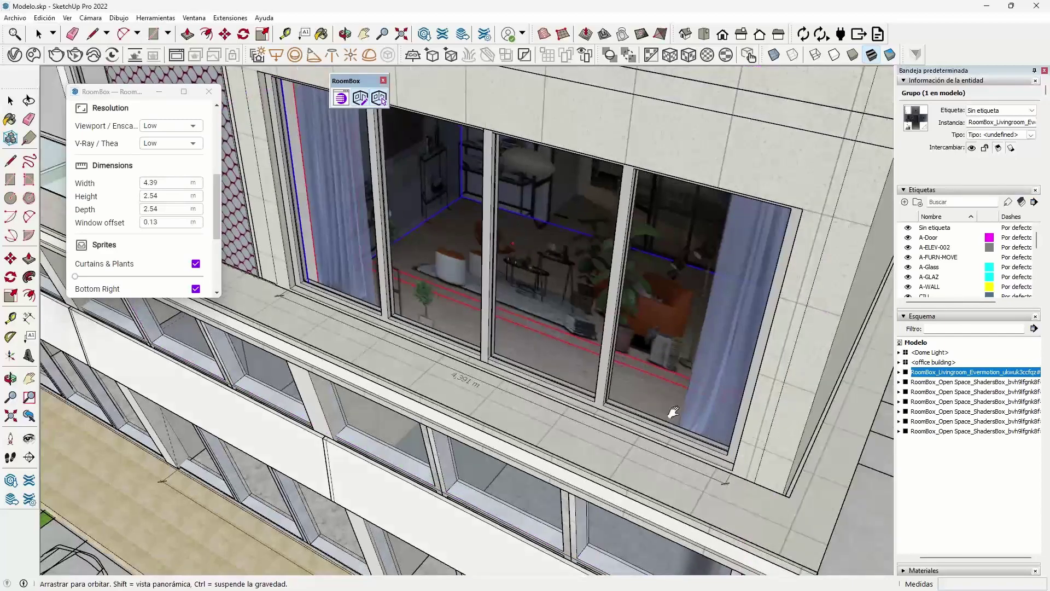
middle_click_drag(547, 328, 624, 366)
scroll(623, 366, "up", 1)
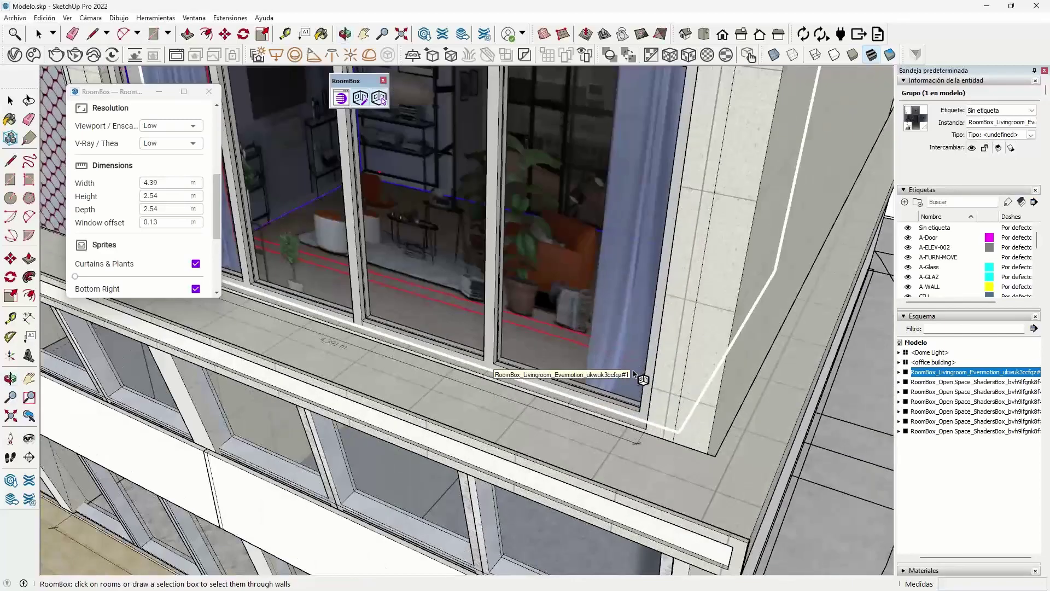
left_click(627, 376)
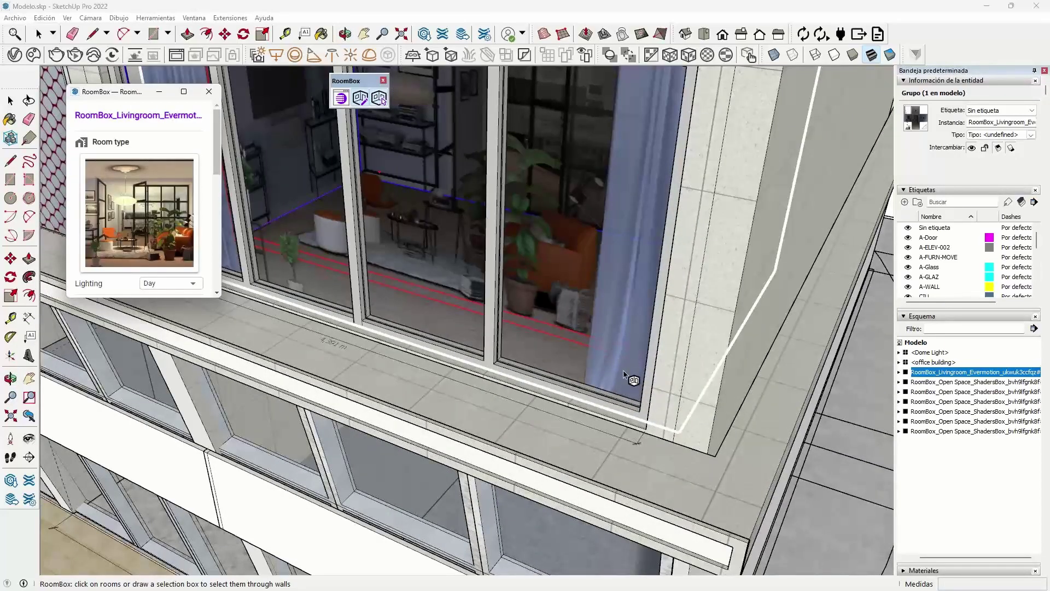
middle_click_drag(650, 407, 561, 397)
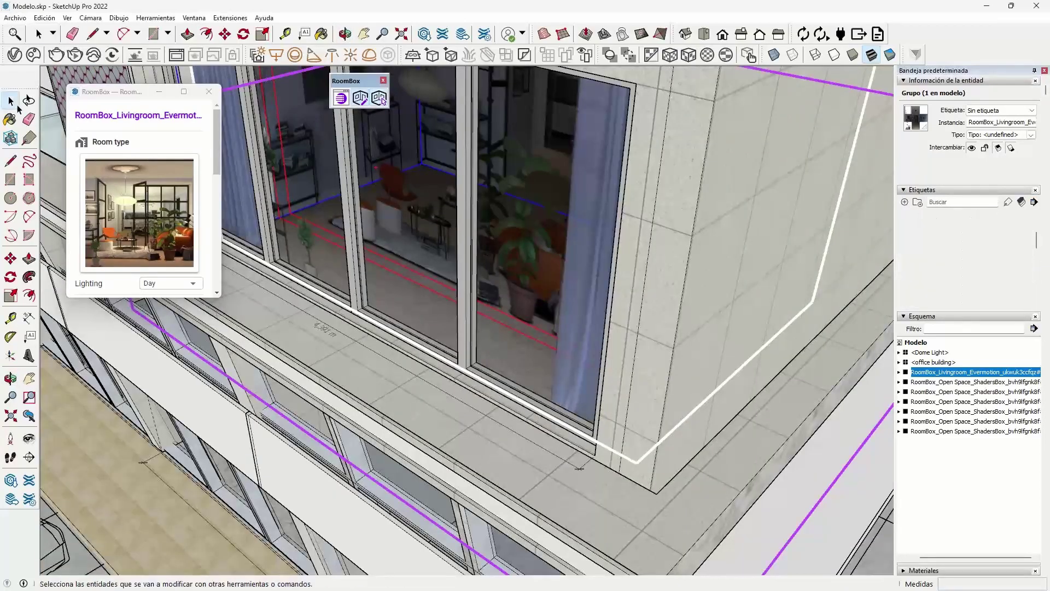
Move the Livingroom room box flush with its window.
key("m")
left_click(551, 340)
scroll(580, 508, "up", 2)
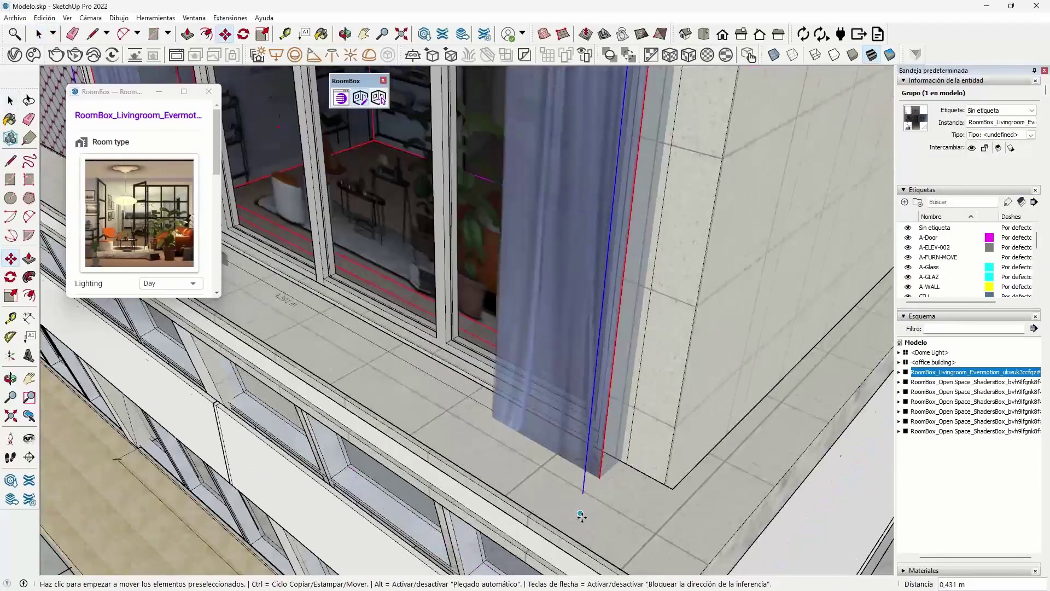
scroll(580, 509, "up", 1)
left_click(599, 436)
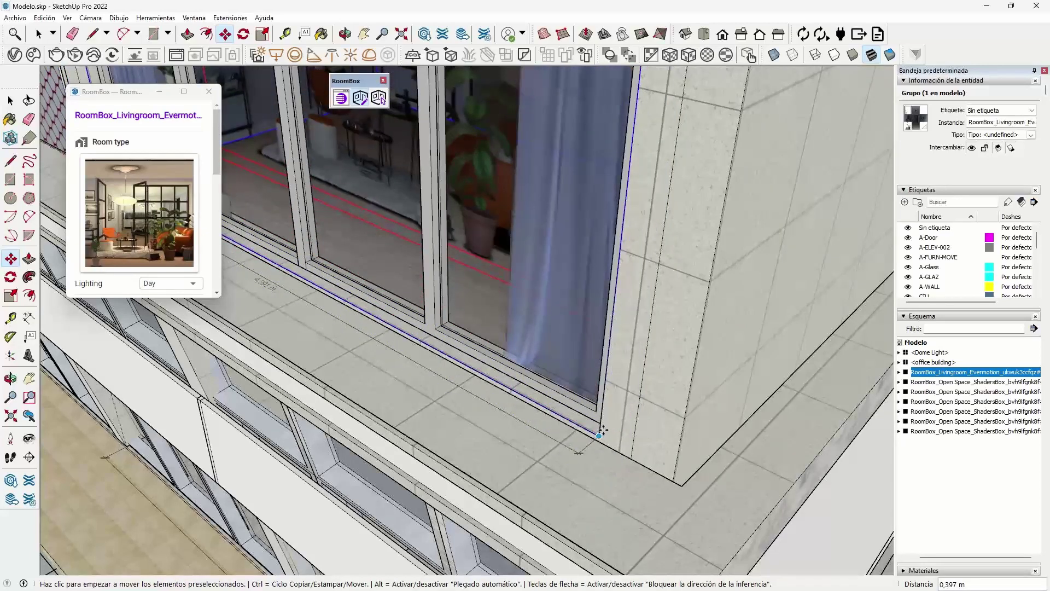
middle_click_drag(600, 433, 607, 433)
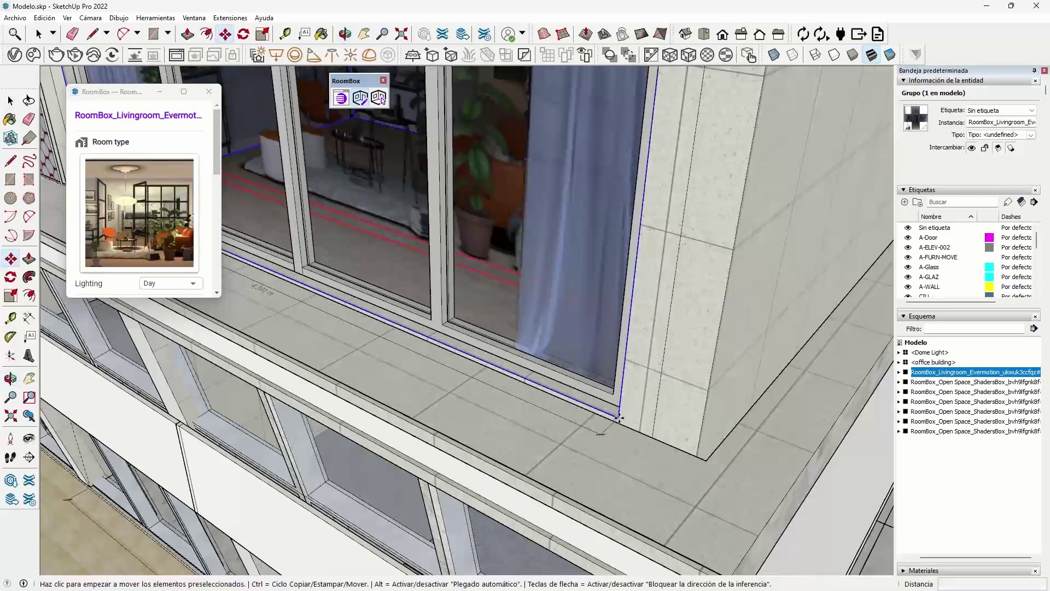
Copy the room box up into the upper-floor corner window.
left_click(619, 417)
key("ctrl")
scroll(619, 417, "down", 3)
middle_click_drag(613, 394, 593, 342)
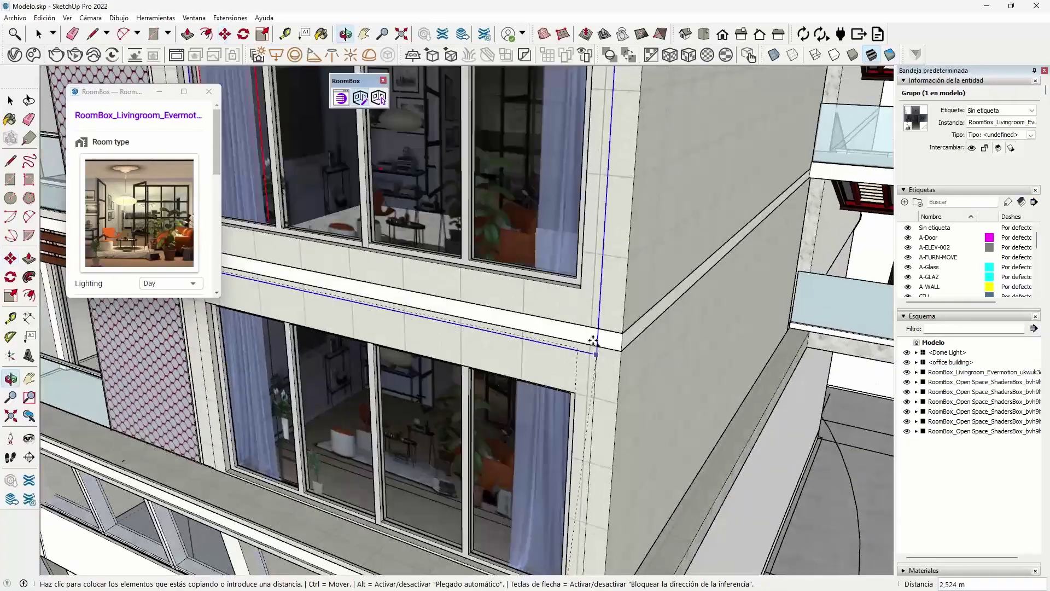
left_click(580, 287)
scroll(581, 289, "down", 2)
type("-3")
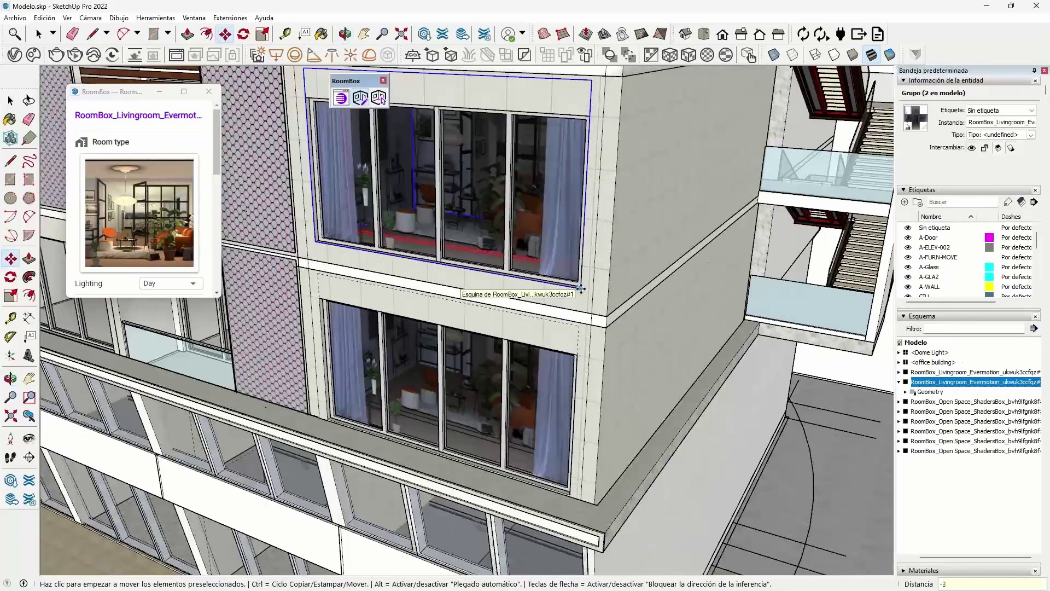
key("Return")
scroll(439, 189, "down", 3)
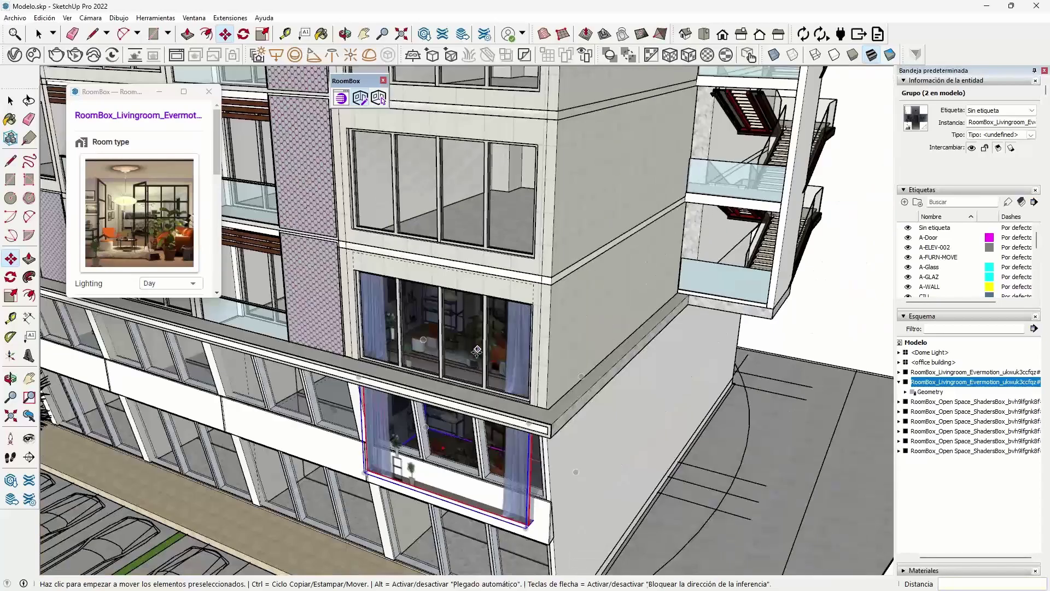
scroll(439, 189, "down", 3)
middle_click_drag(439, 188, 469, 314)
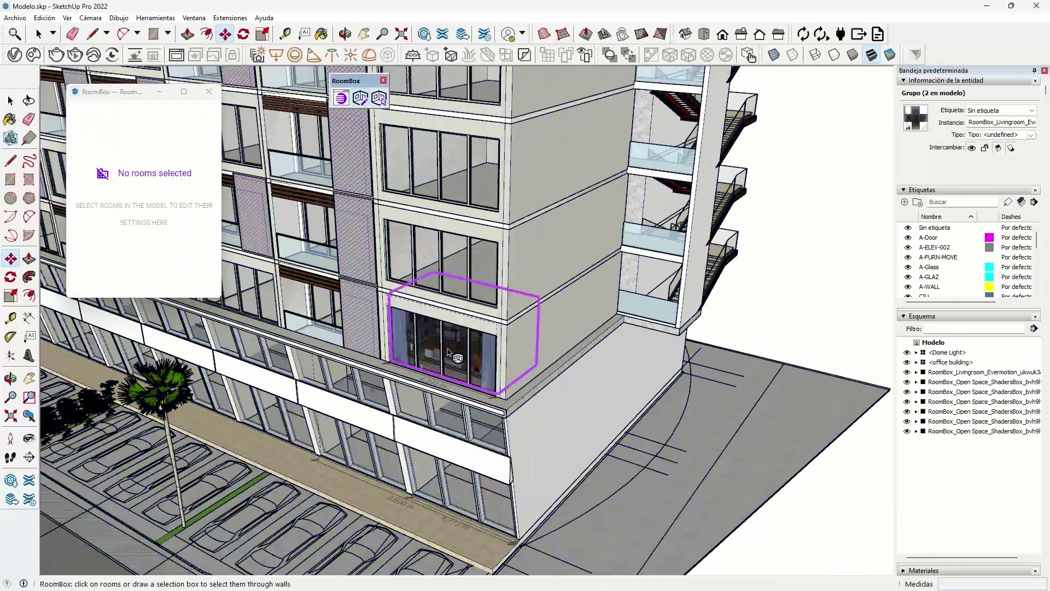
Copy the Livingroom room box one floor up and repeat it onto further floors.
left_click(448, 351)
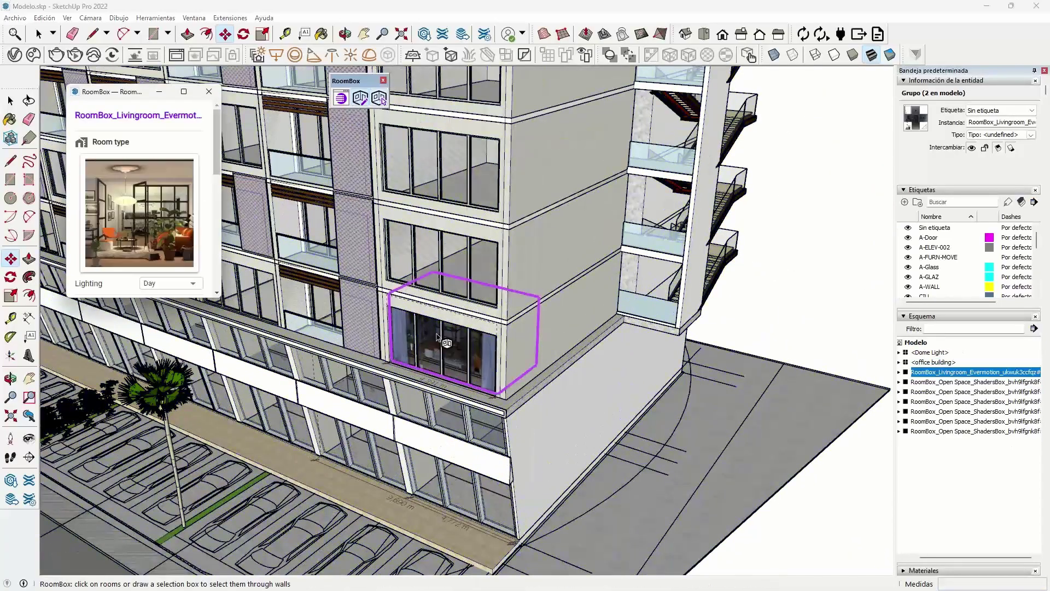
scroll(583, 398, "up", 2)
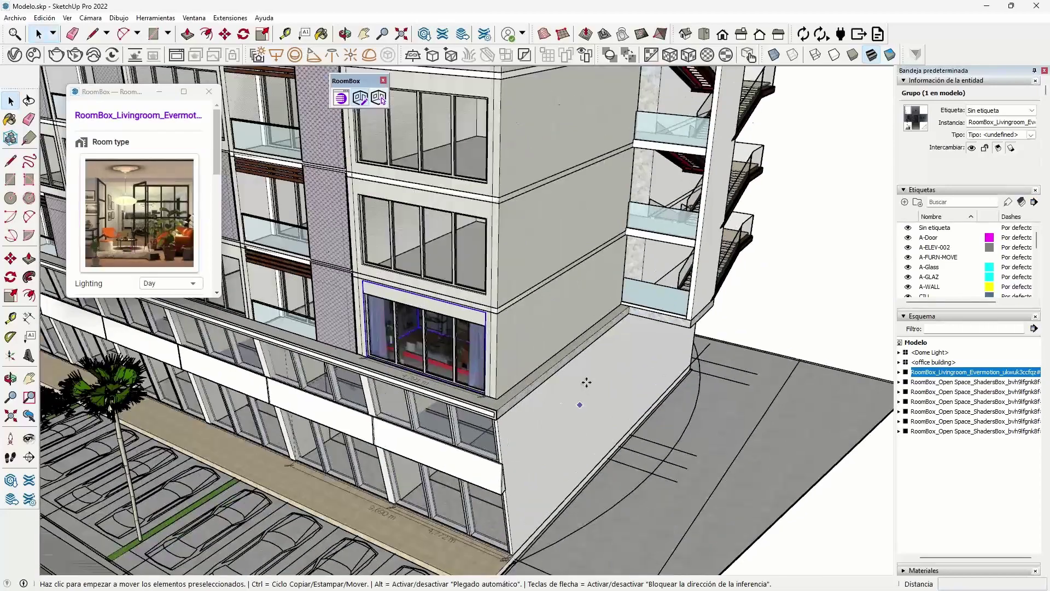
scroll(500, 361, "up", 3)
scroll(500, 361, "up", 5)
left_click(469, 416)
middle_click_drag(469, 415, 487, 251, "shift")
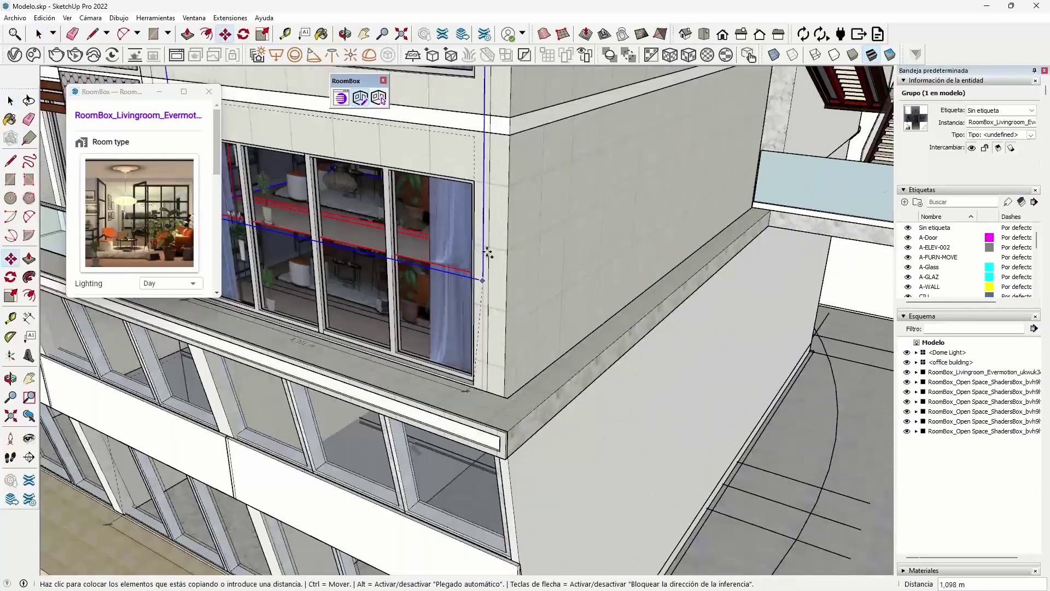
middle_click_drag(503, 304, 492, 227, "shift")
left_click(494, 292)
scroll(495, 310, "down", 2)
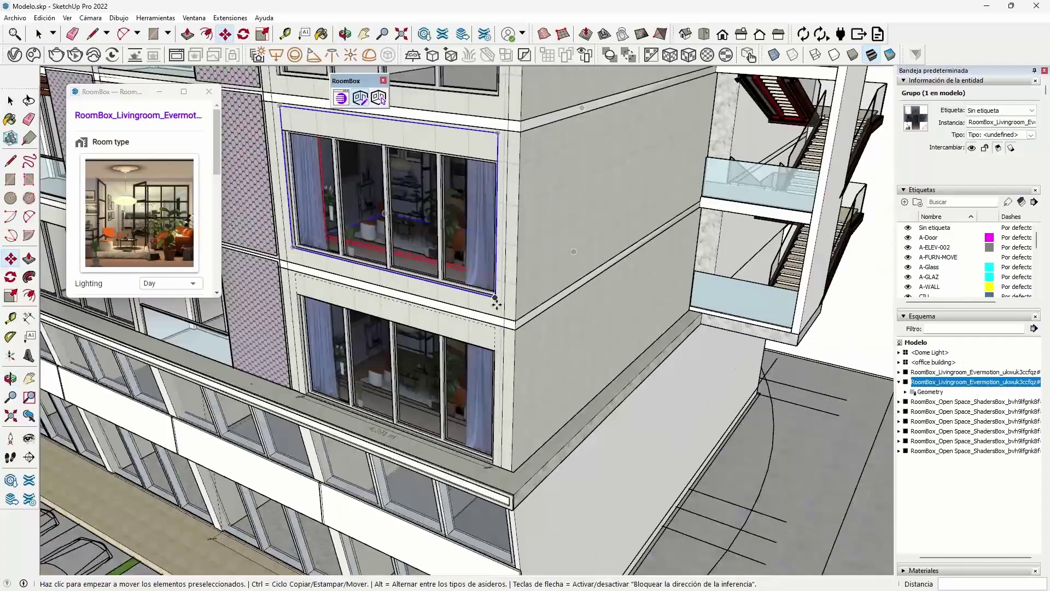
scroll(495, 306, "down", 2)
key("ctrl+t")
scroll(498, 300, "down", 2)
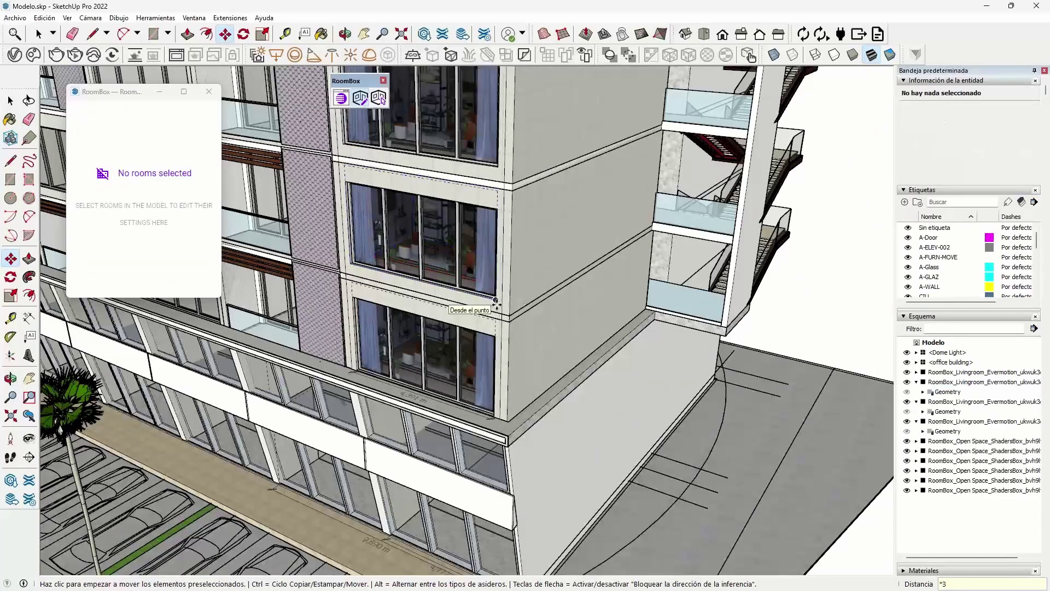
scroll(498, 299, "up", 2)
scroll(498, 300, "up", 1)
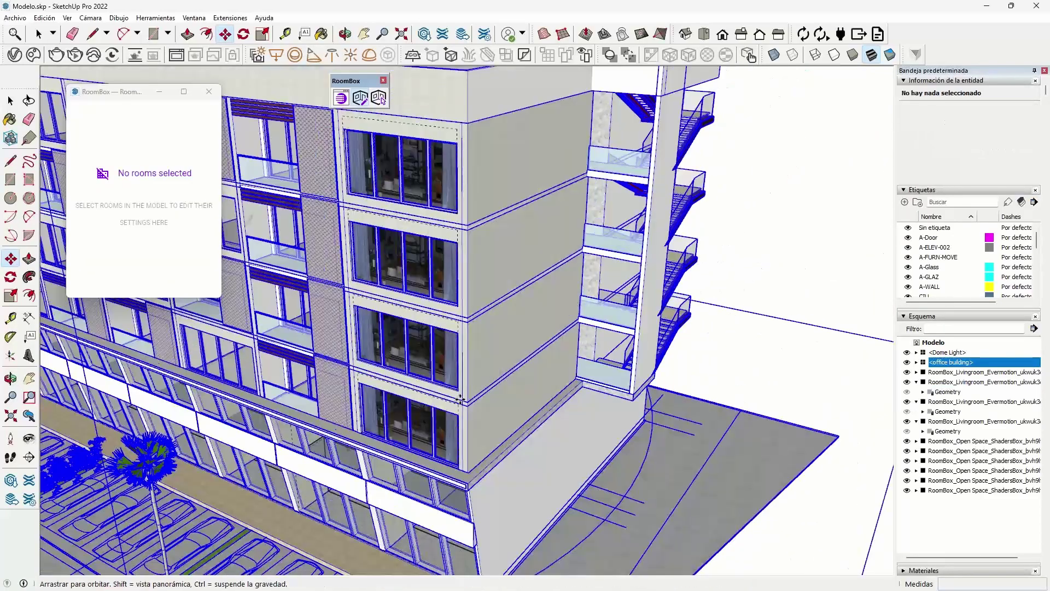
Set the lowest Livingroom room box's lighting to Night.
left_click(378, 98)
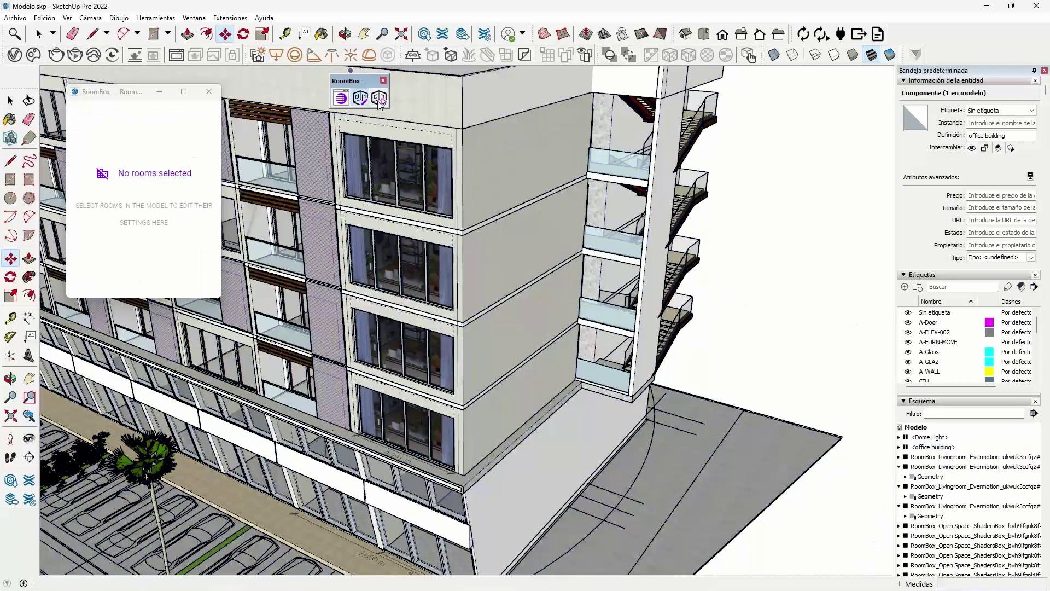
left_click(426, 434)
scroll(392, 440, "up", 2)
scroll(392, 440, "up", 1)
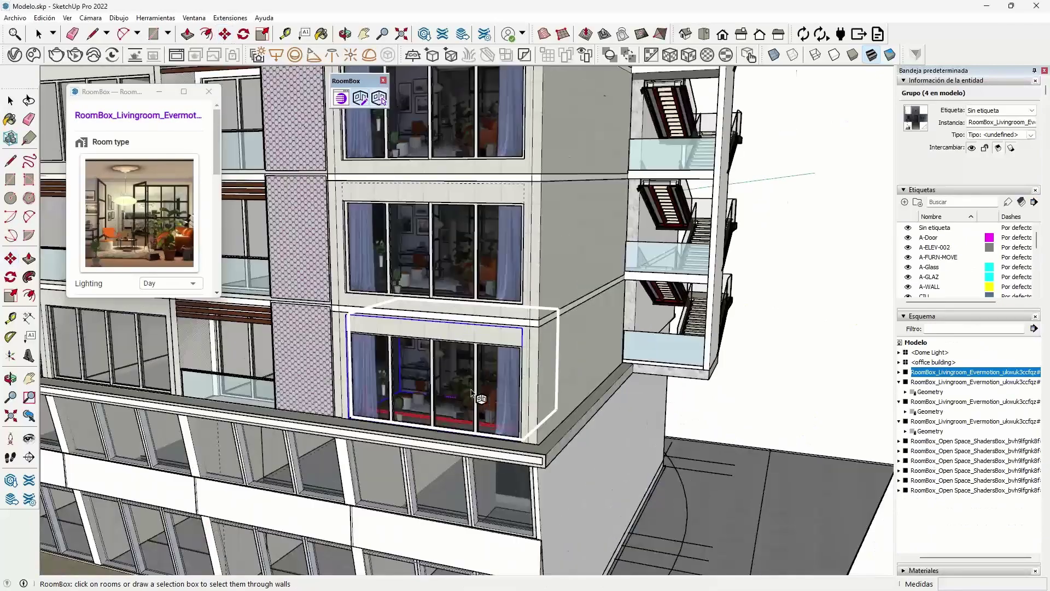
scroll(392, 441, "up", 1)
left_click(167, 284)
left_click(157, 279)
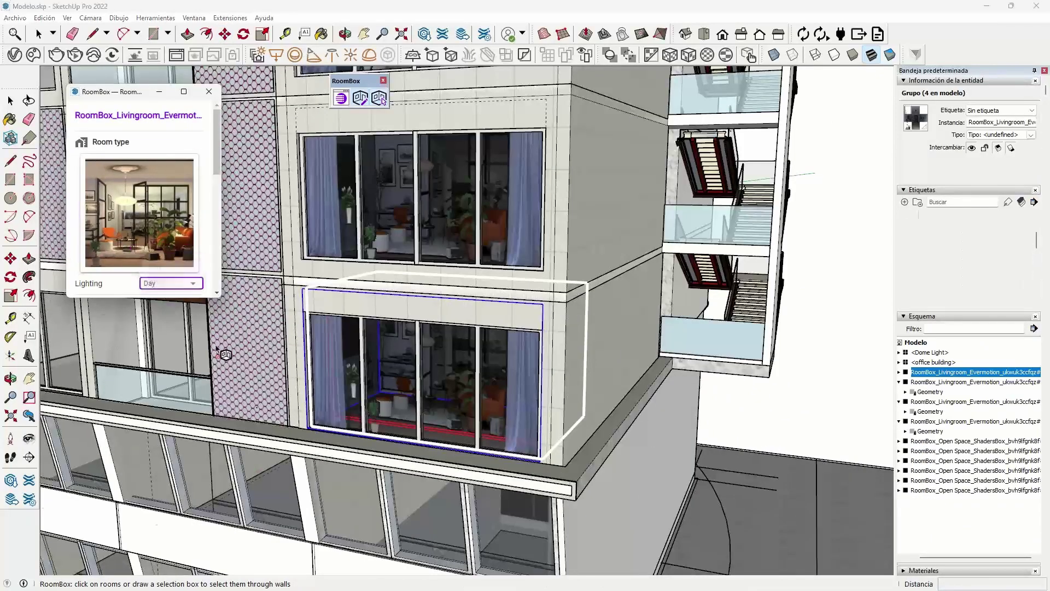
Increase the room's Furniture and Curtains & Plants sprite amounts.
left_click_drag(219, 144, 212, 200)
scroll(150, 271, "down", 2)
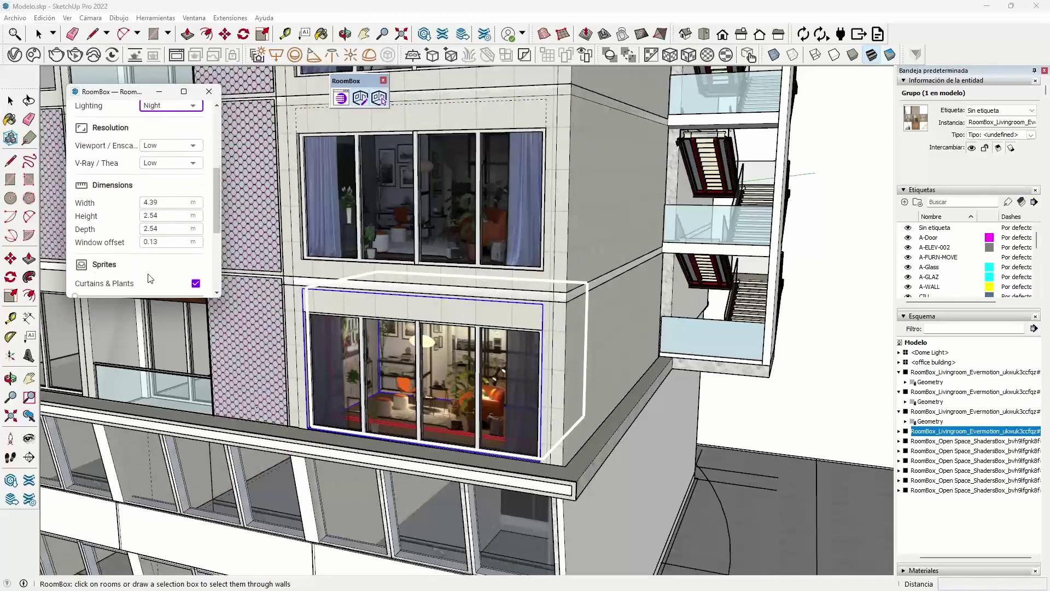
mouse_move(108, 222)
left_mouse_down()
mouse_move(149, 249)
mouse_move(127, 247)
left_mouse_up()
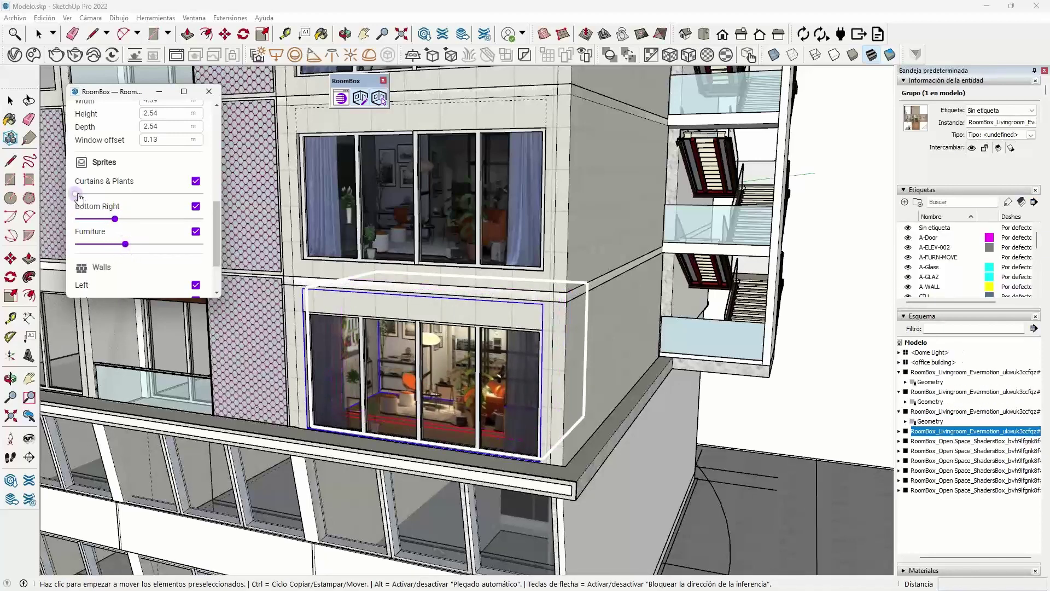
mouse_move(76, 194)
left_mouse_down()
mouse_move(113, 194)
mouse_move(96, 193)
left_mouse_up()
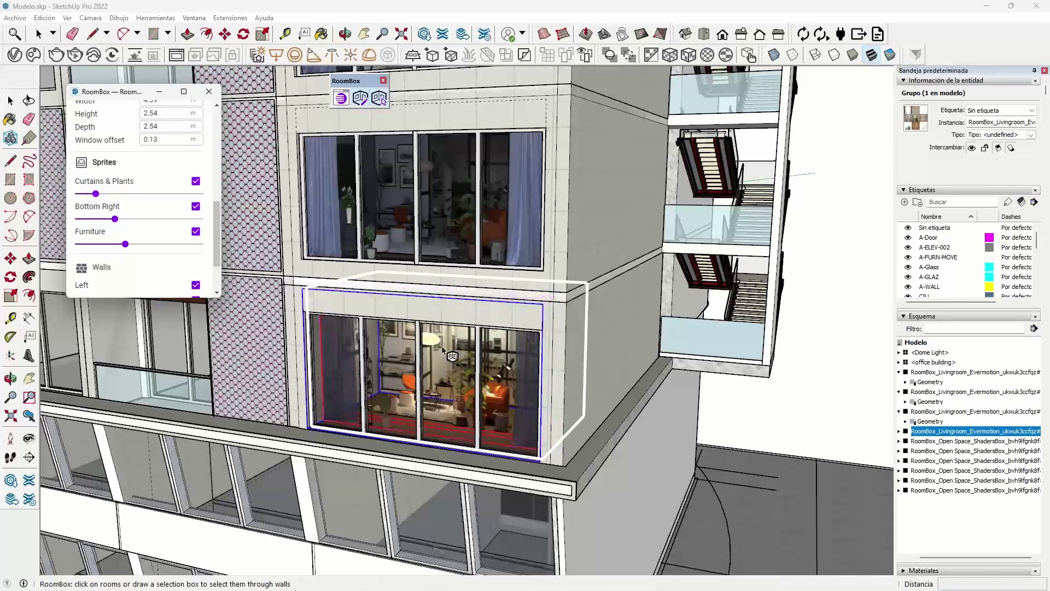
scroll(520, 298, "down", 2)
scroll(521, 297, "down", 2)
scroll(514, 273, "down", 2)
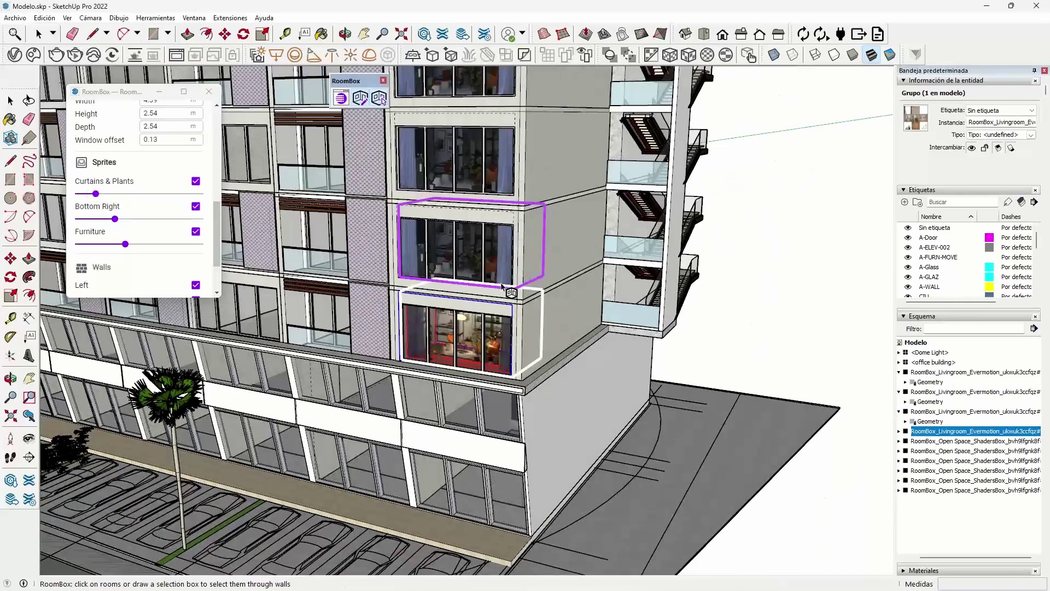
Assign a bedroom interior from the RoomBox Library to the room box on the floor above.
left_click(454, 246)
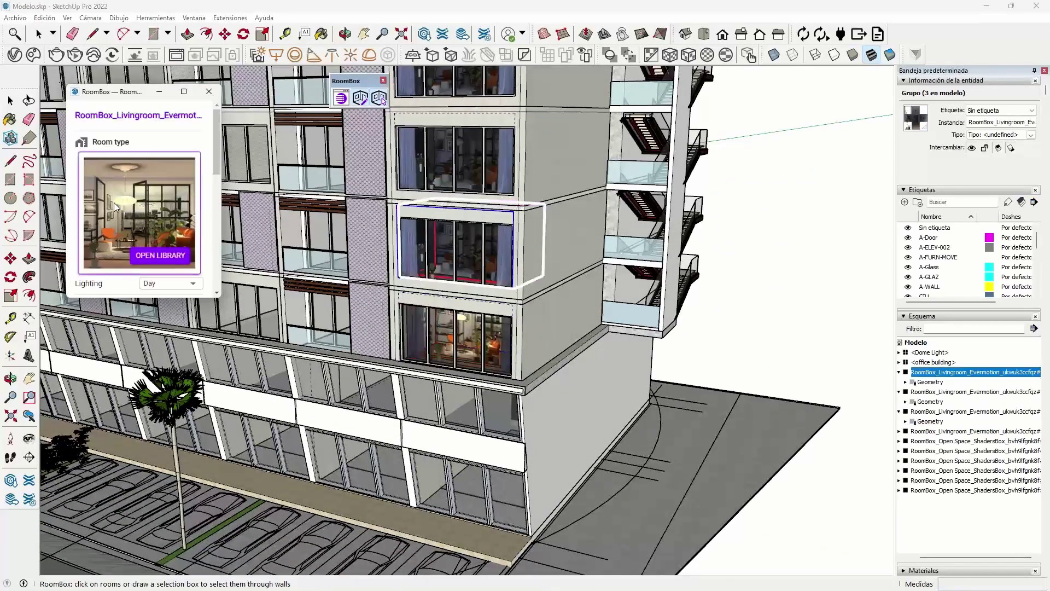
left_click(161, 257)
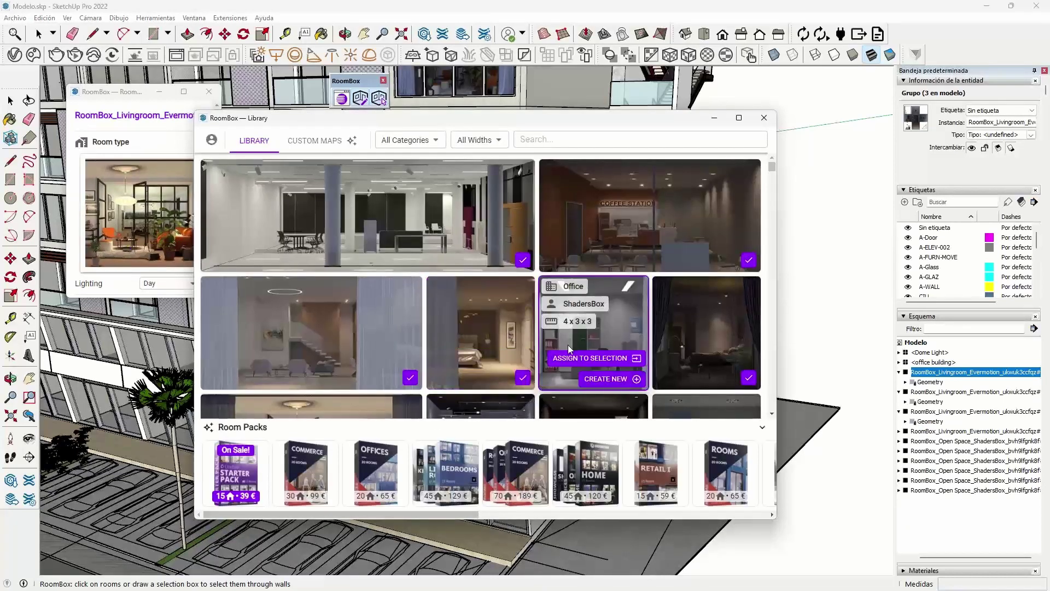
left_click(484, 358)
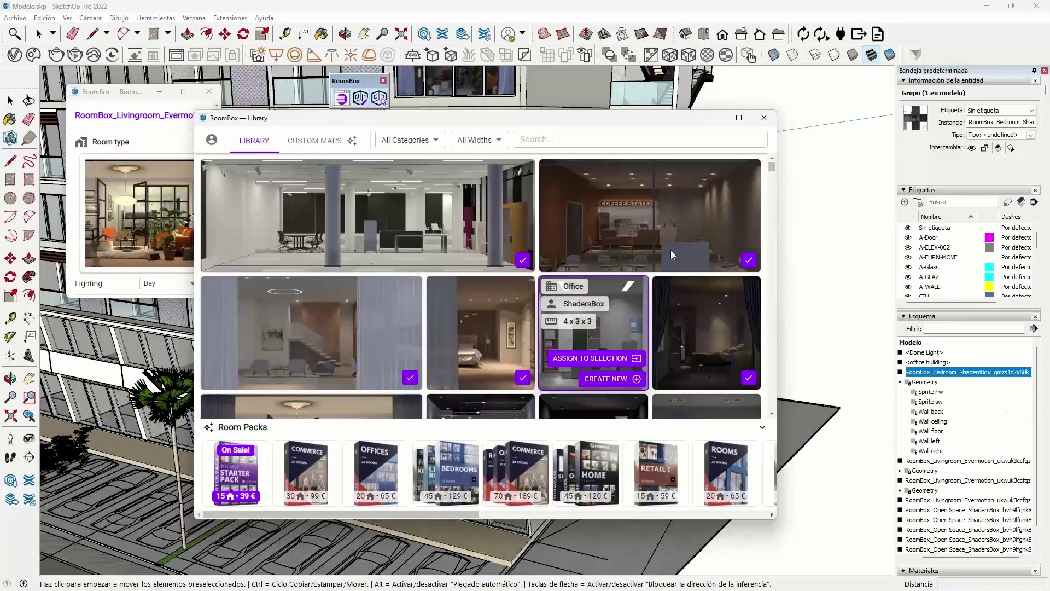
left_click(764, 118)
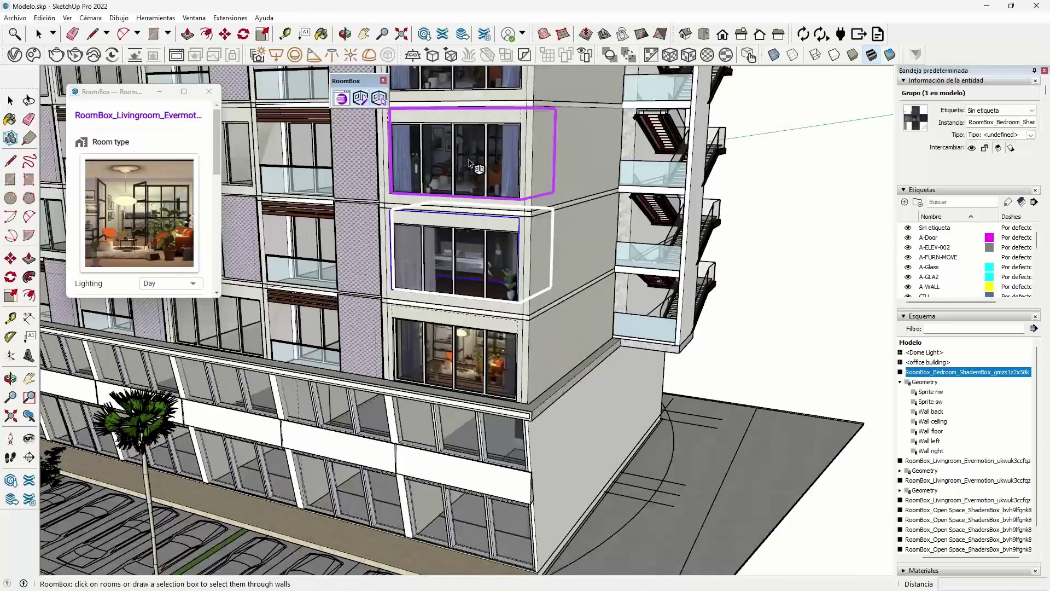
scroll(469, 164, "up", 1)
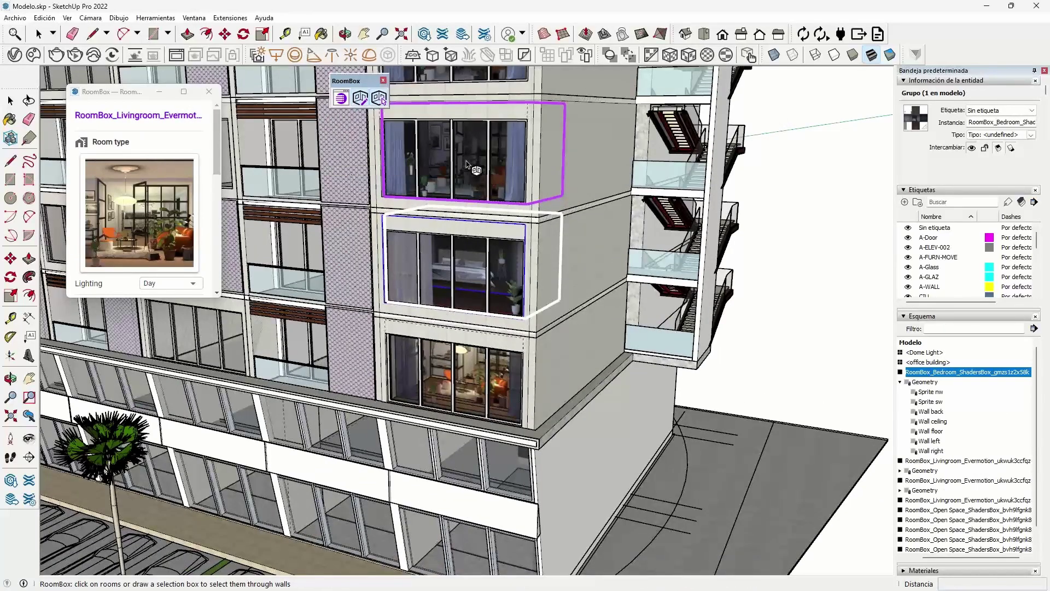
Give the room box below the ShadersBox Livingroom interior and close the library.
left_click(454, 301)
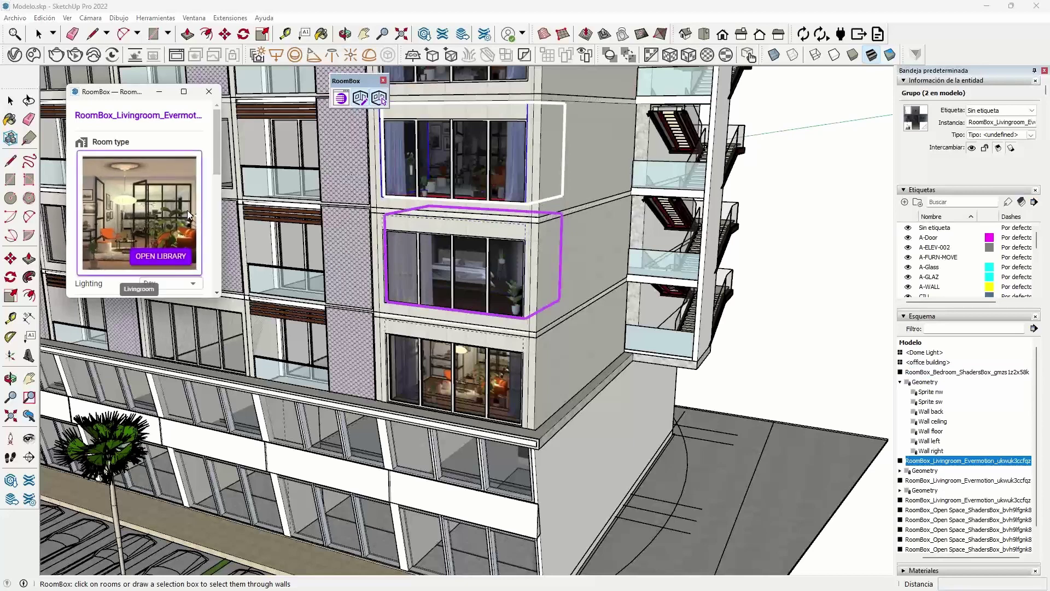
left_click(159, 253)
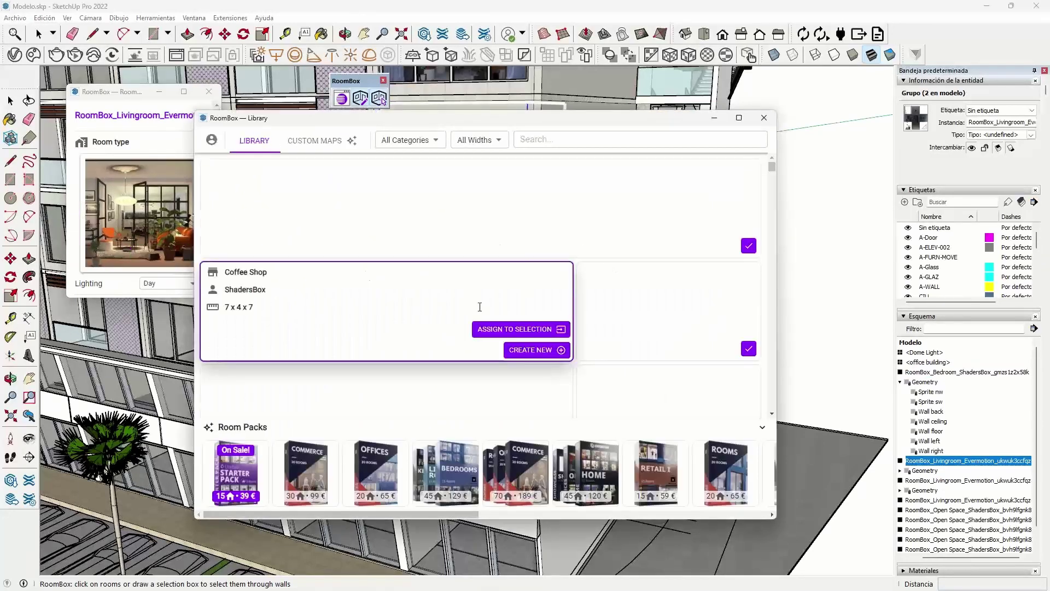
left_click(363, 302)
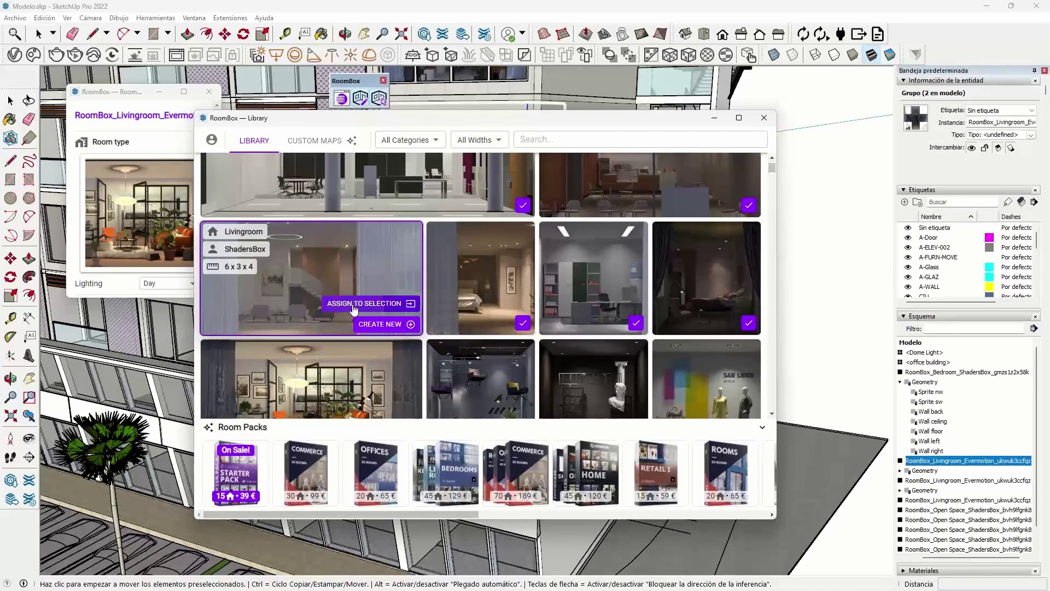
left_click(764, 118)
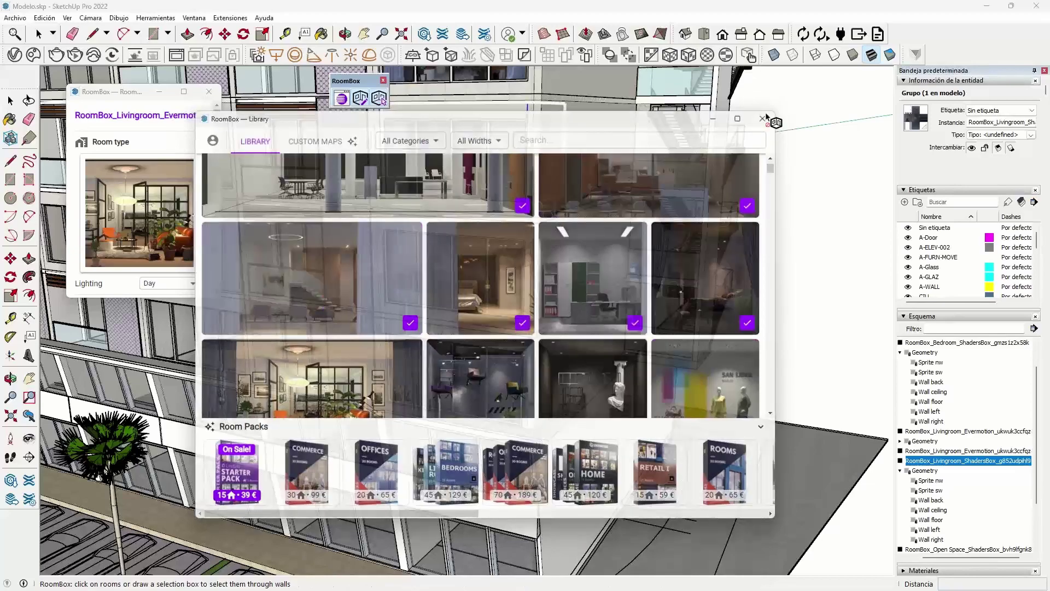
mouse_move(427, 383)
middle_mouse_down()
mouse_move(461, 398)
mouse_move(704, 351)
mouse_move(677, 304)
mouse_move(591, 293)
mouse_move(553, 315)
mouse_move(502, 298)
mouse_move(501, 281)
middle_mouse_up()
Set the side-facade bedroom's lighting to Night.
left_click(500, 282)
scroll(216, 165, "down", 3)
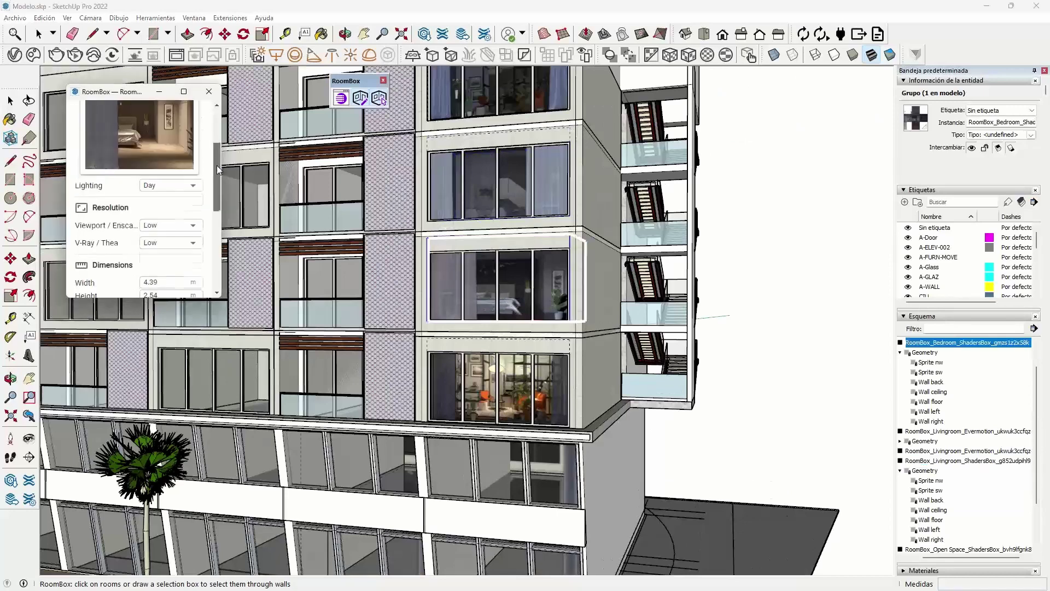
left_click(189, 168)
left_click(164, 206)
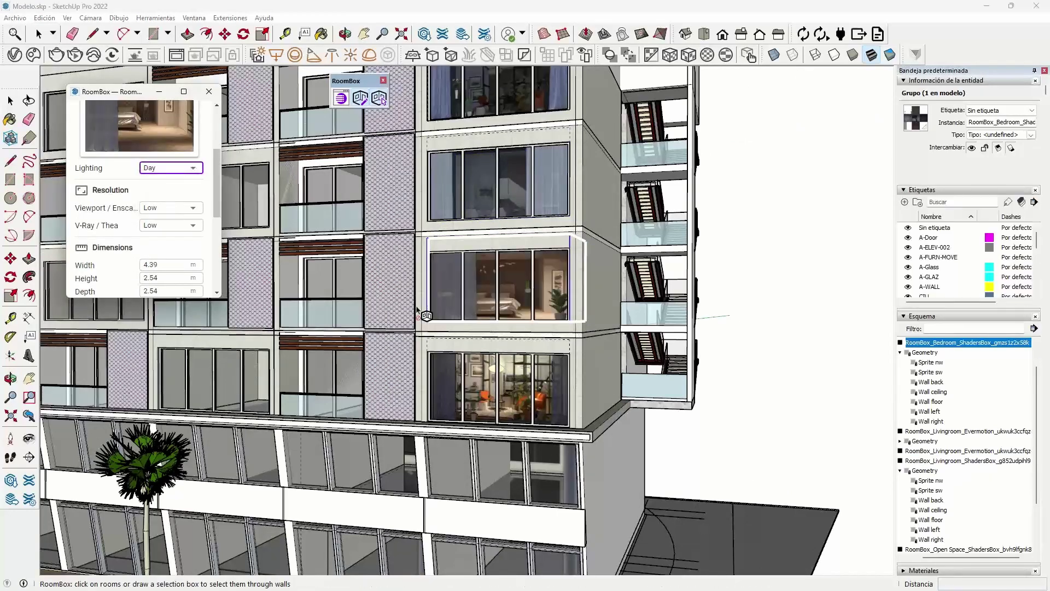
Check the living room's lighting, leaving it on Day.
middle_click_drag(468, 187, 456, 275, "shift")
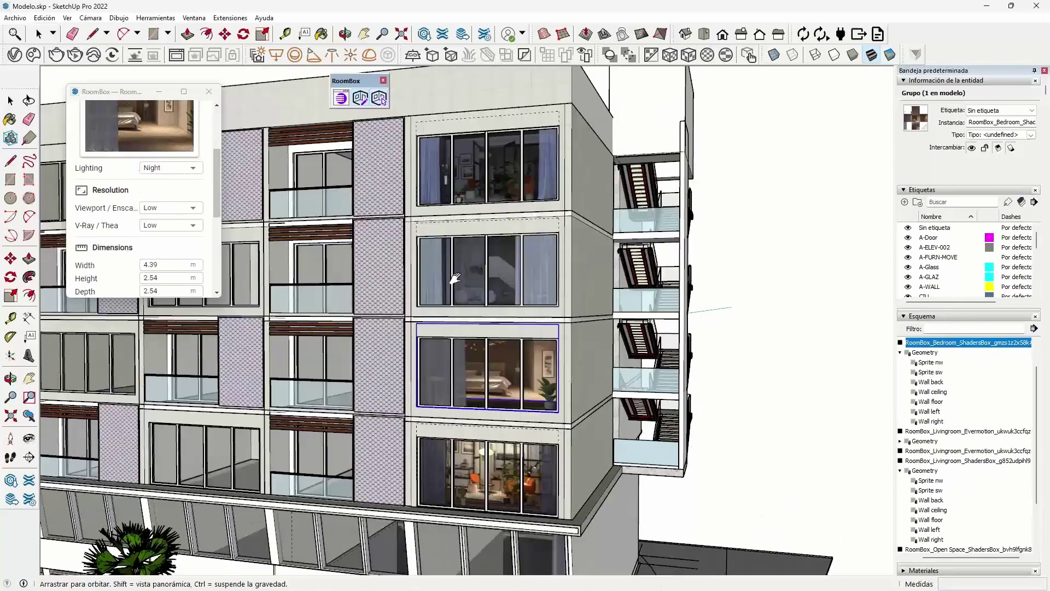
left_click(456, 275)
scroll(191, 202, "down", 2)
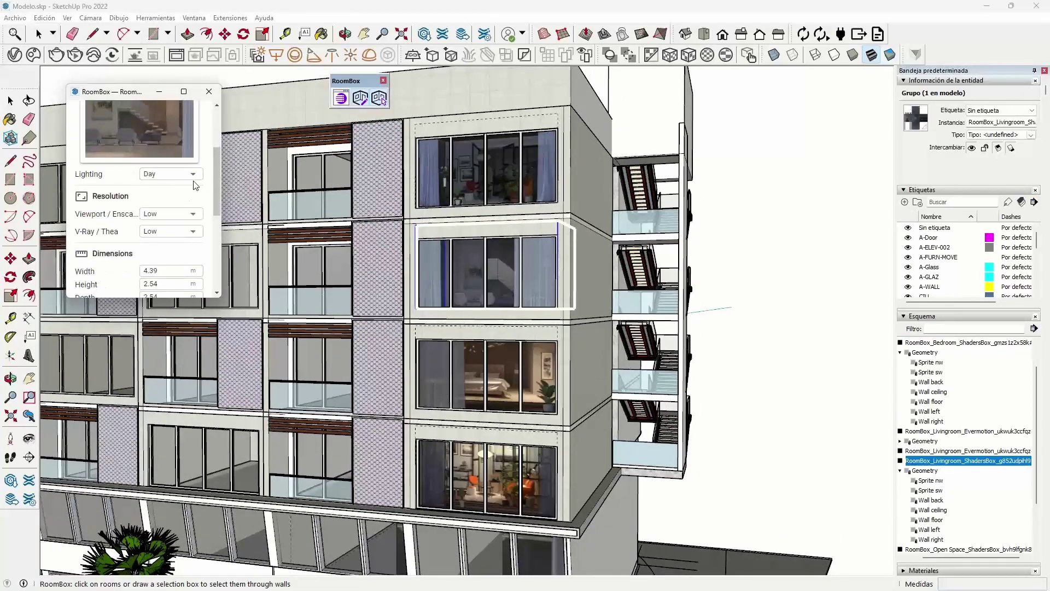
left_click(192, 174)
left_click(164, 188)
Set the top-floor living room's lighting to Night.
left_click(498, 191)
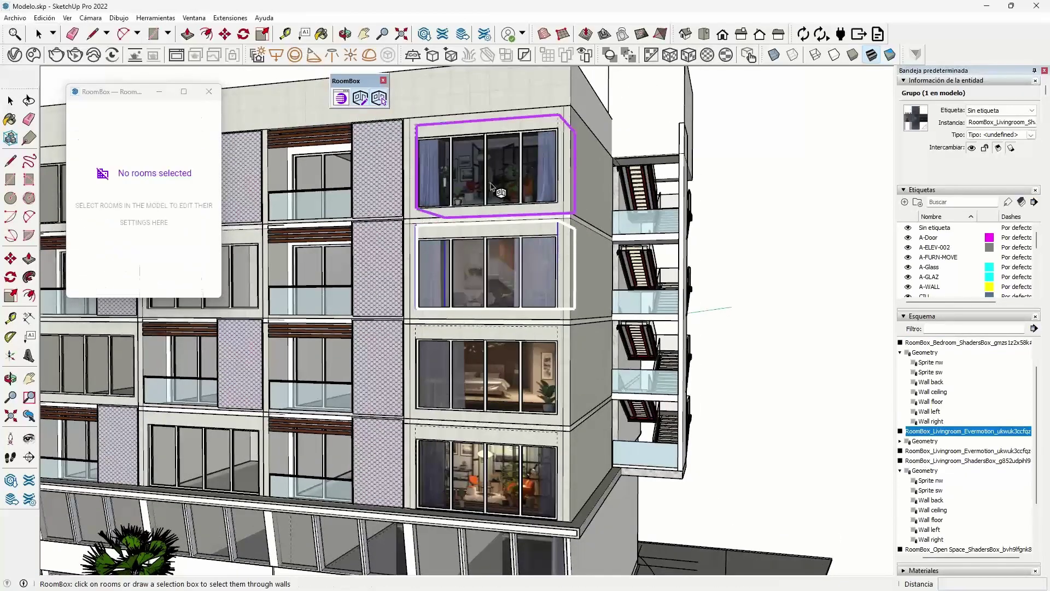
scroll(192, 228, "down", 2)
left_click(191, 175)
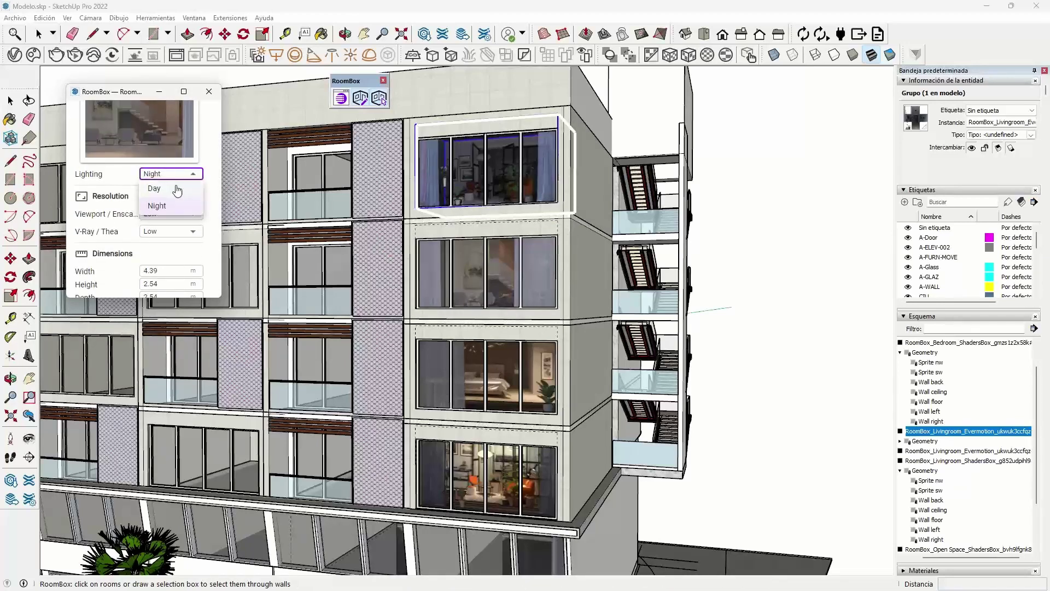
left_click(167, 210)
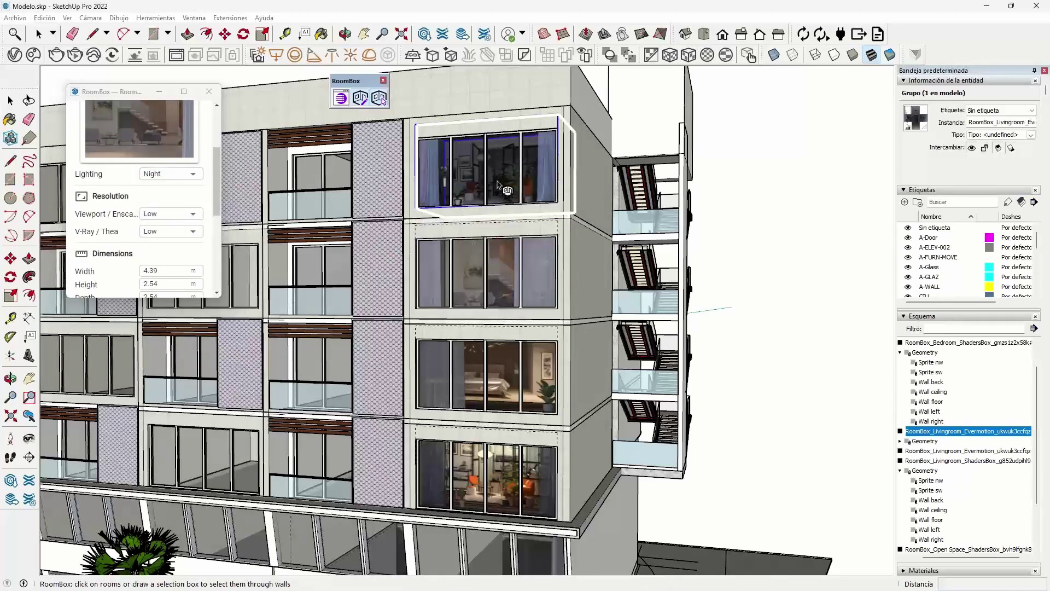
scroll(177, 217, "down", 1)
left_click(174, 229)
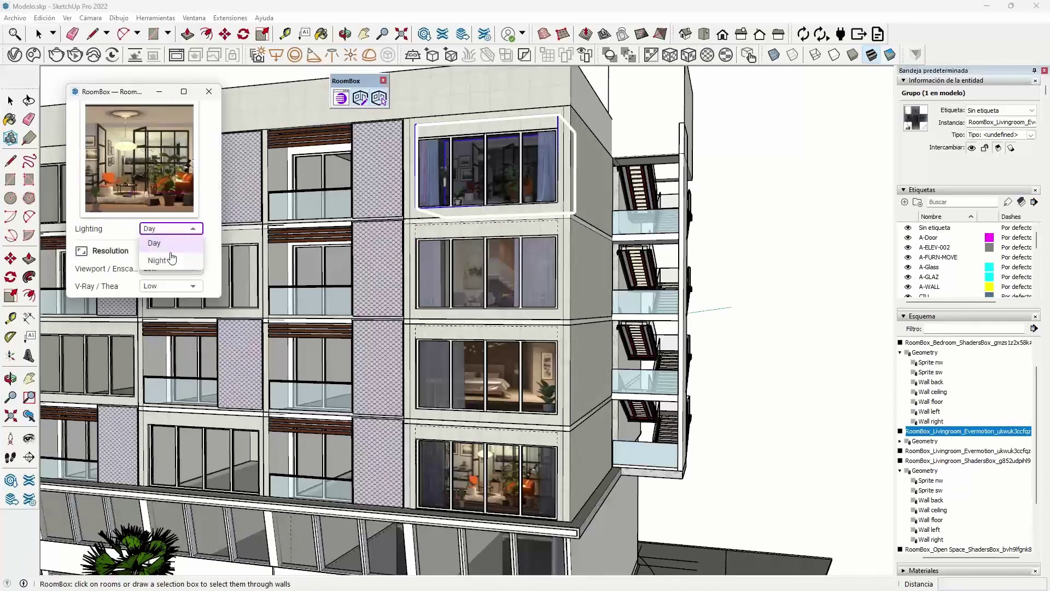
left_click(157, 261)
mouse_move(519, 323)
middle_mouse_down()
mouse_move(357, 375)
mouse_move(596, 126)
middle_mouse_up()
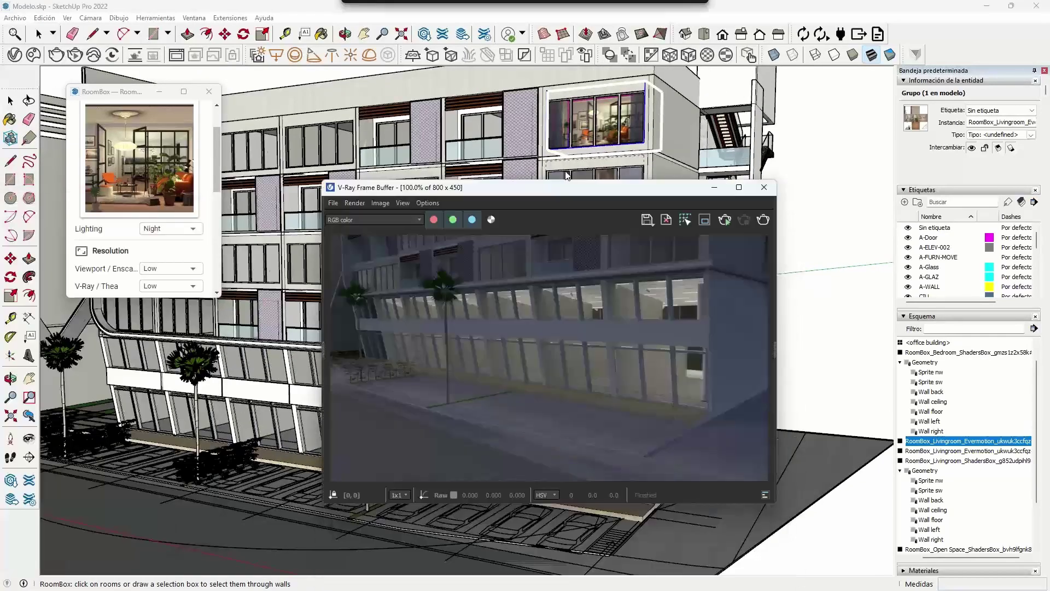
Render the night building with V-Ray, then bring up the RoomBox Library.
left_click(770, 193)
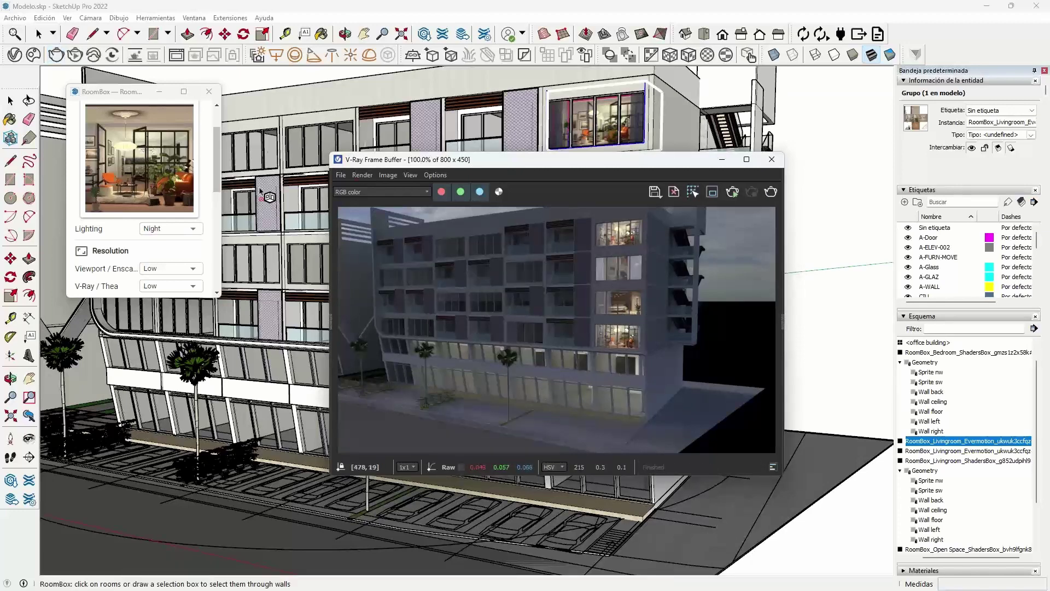
left_click(277, 159)
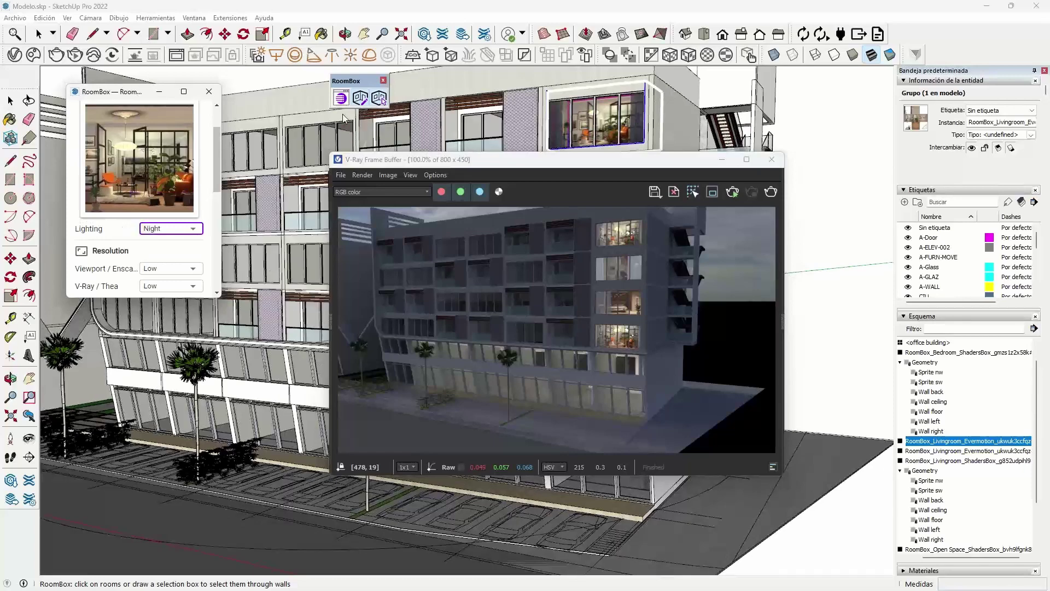
left_click(340, 98)
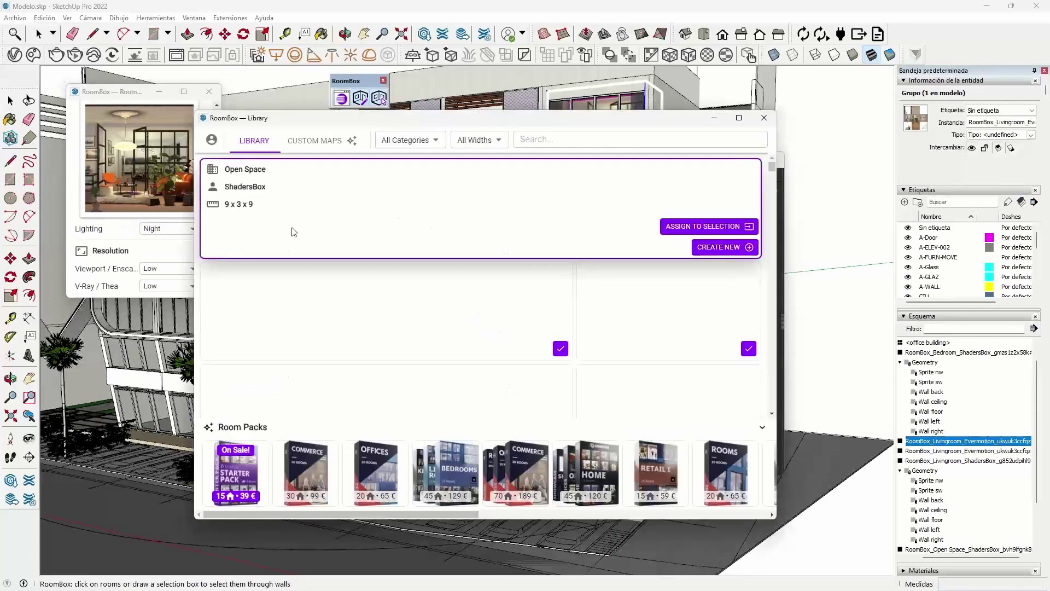
Browse the RoomBox Library room grid and Custom Maps page, then close the library.
scroll(553, 216, "down", 2)
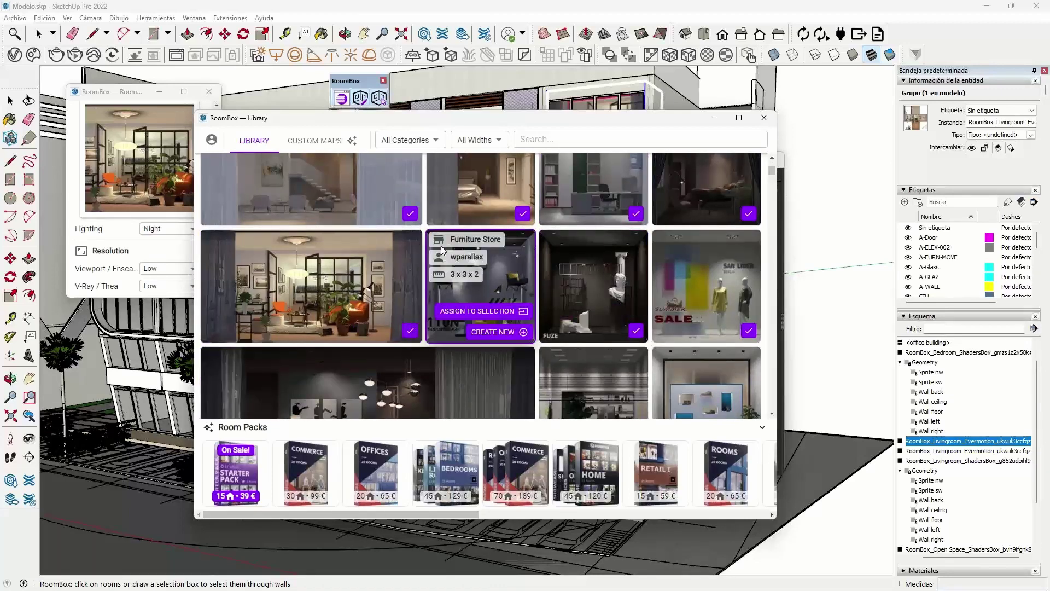
left_click(320, 141)
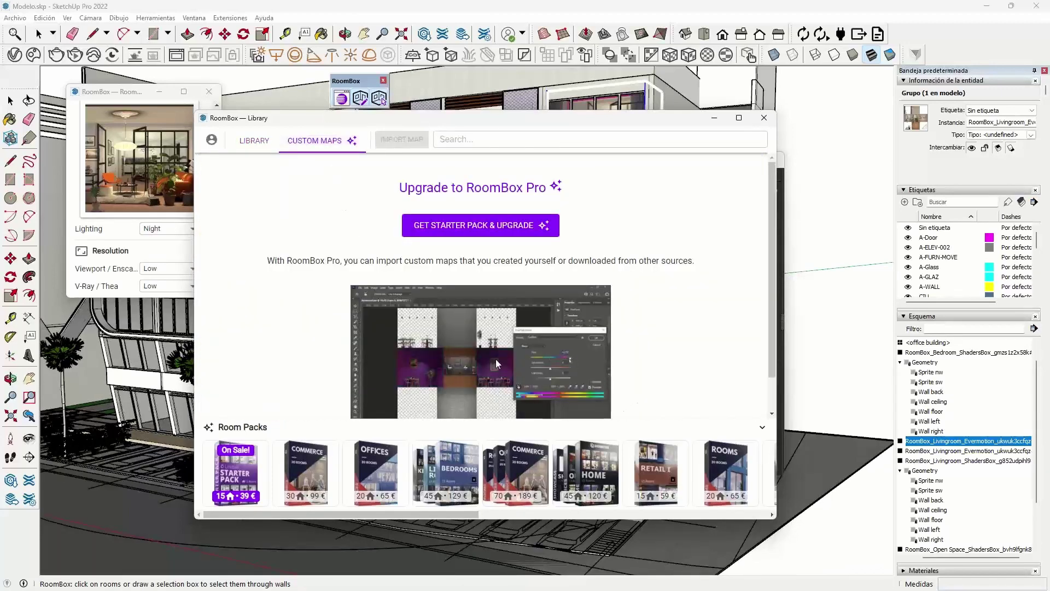
left_click(254, 141)
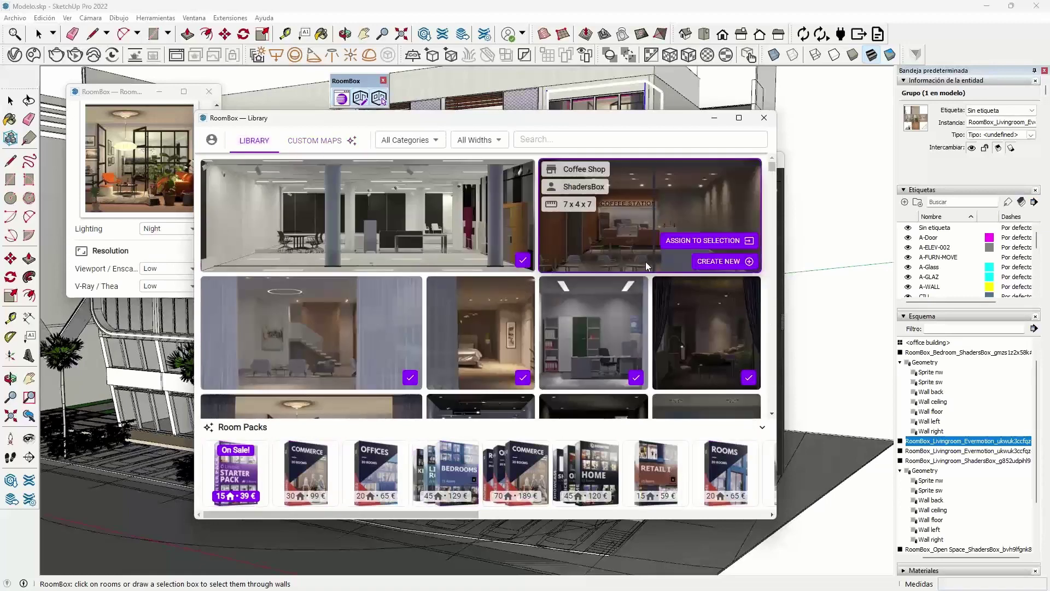
scroll(645, 262, "down", 3)
scroll(602, 323, "down", 3)
scroll(482, 323, "down", 1)
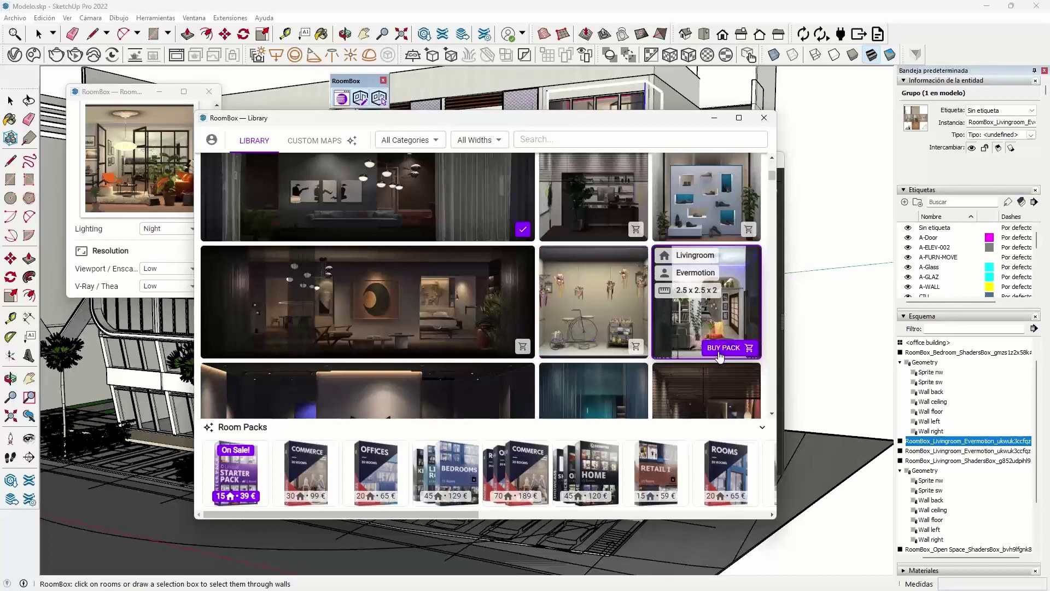
scroll(656, 314, "down", 5)
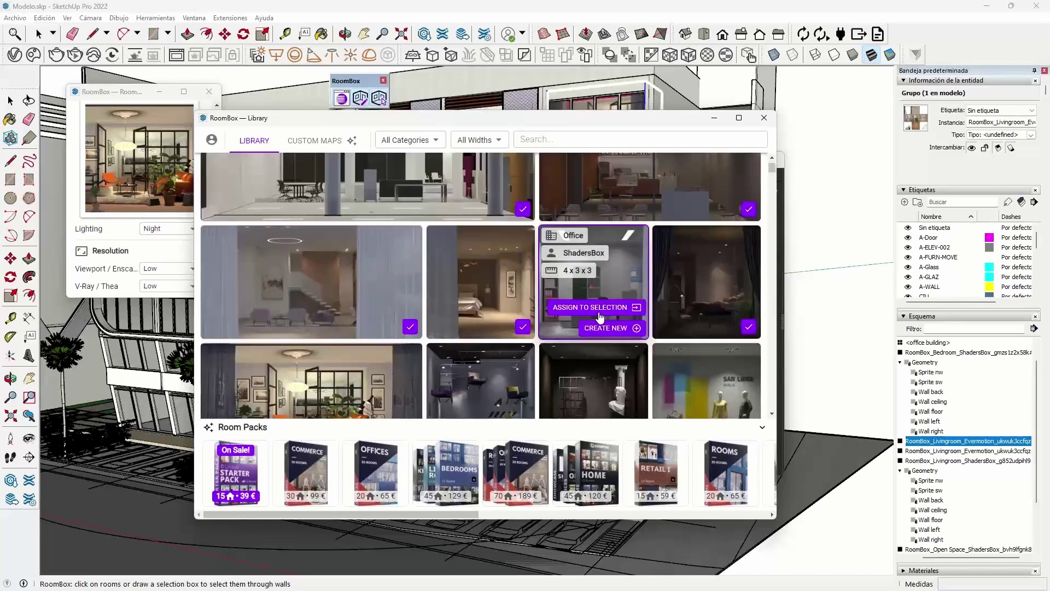
scroll(600, 316, "up", 1)
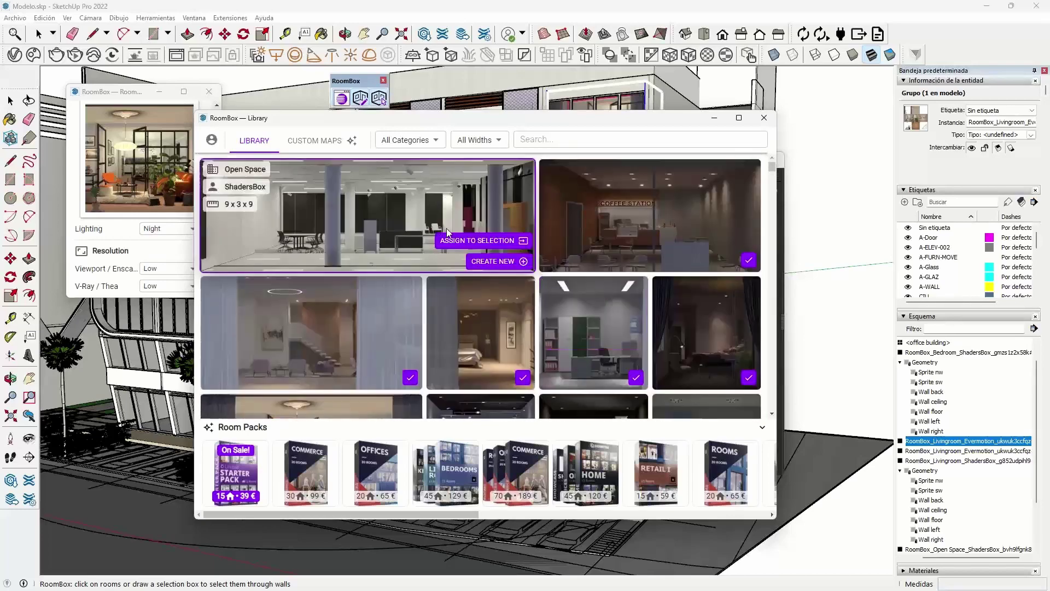
left_click(764, 119)
Frame a close level view of the ground-floor office glazing and start a new V-Ray render.
left_click_drag(595, 160, 607, 150)
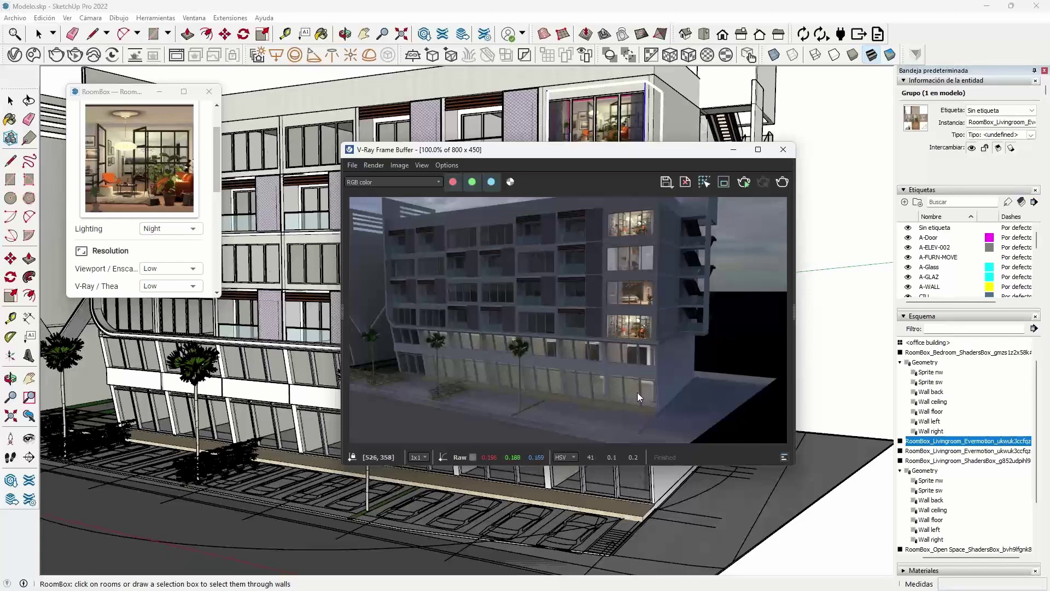
middle_click_drag(547, 492, 597, 451)
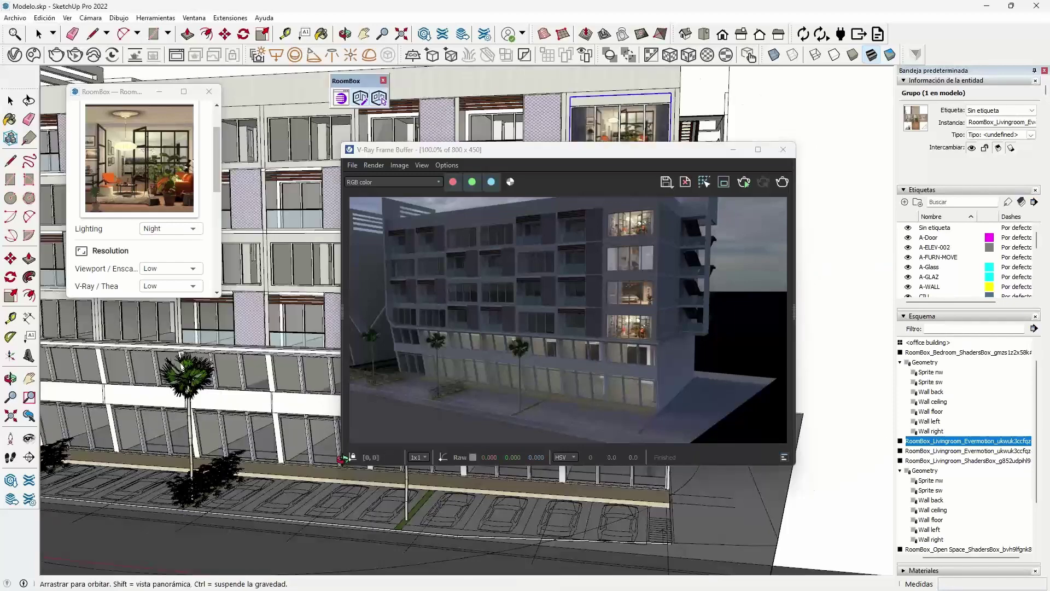
left_click_drag(547, 149, 256, 103)
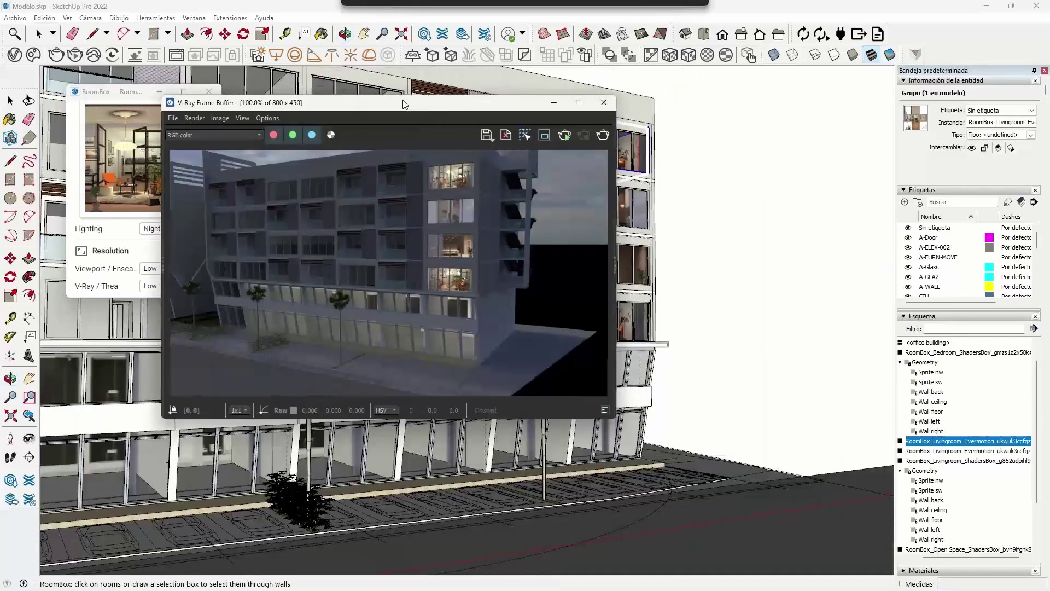
scroll(560, 439, "up", 5)
middle_click_drag(560, 432, 509, 175)
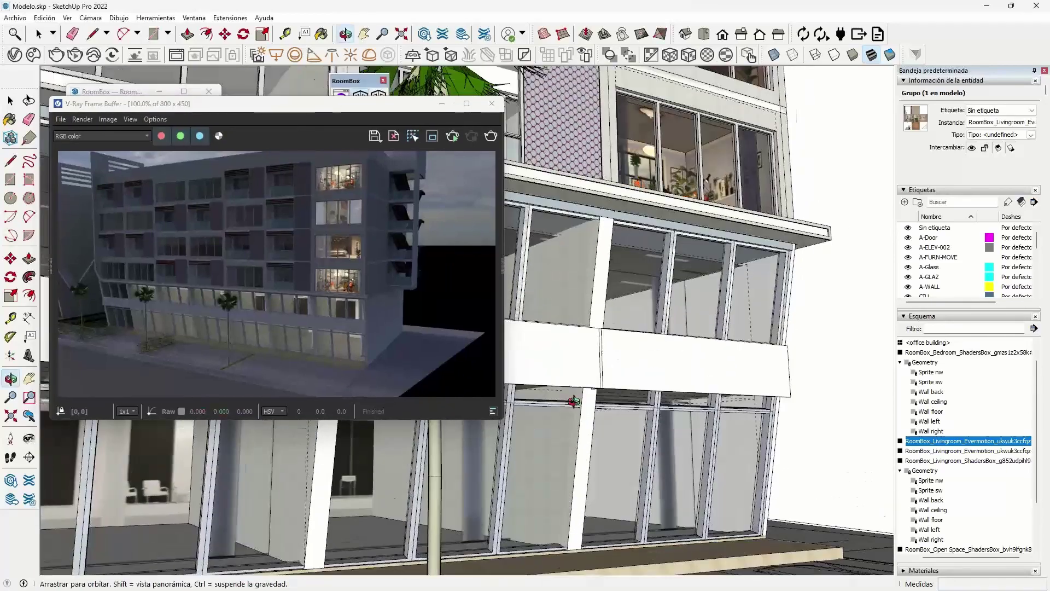
left_click(491, 136)
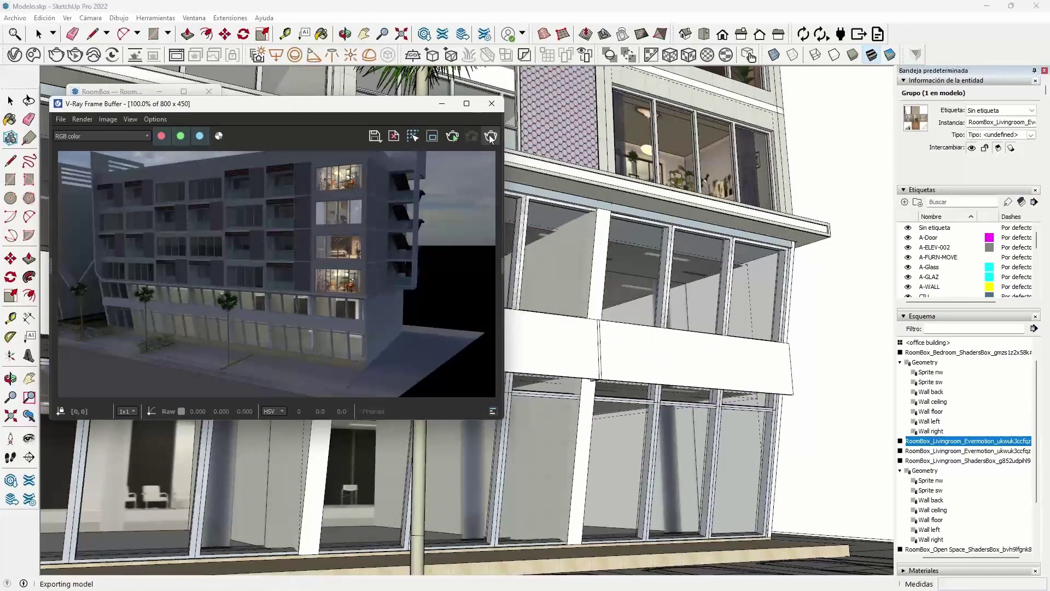
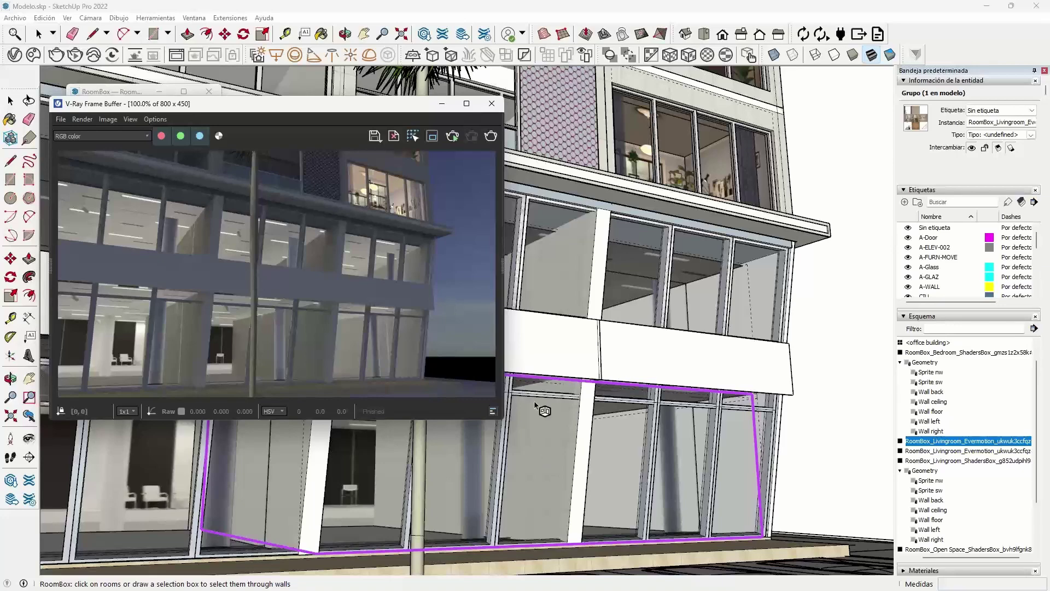
Orbit down the office facade to the stair corner, then close the V-Ray Frame Buffer.
scroll(695, 322, "down", 5)
mouse_move(762, 321)
middle_mouse_down()
mouse_move(563, 485)
mouse_move(700, 403)
middle_mouse_up()
scroll(706, 408, "down", 2)
mouse_move(787, 358)
middle_mouse_down()
mouse_move(512, 340)
mouse_move(493, 306)
middle_mouse_up()
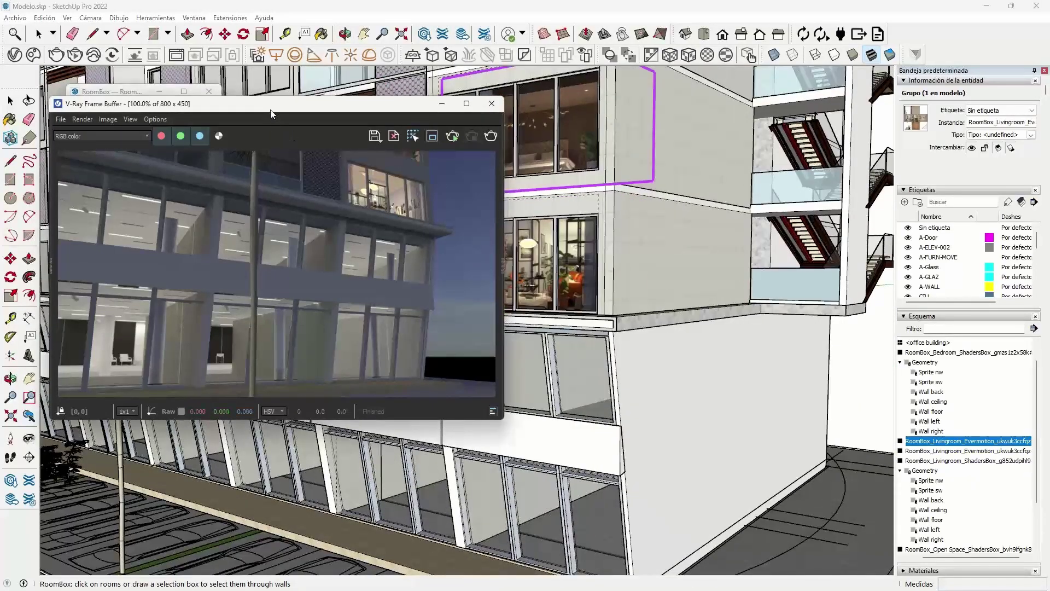
left_click_drag(272, 116, 535, 148)
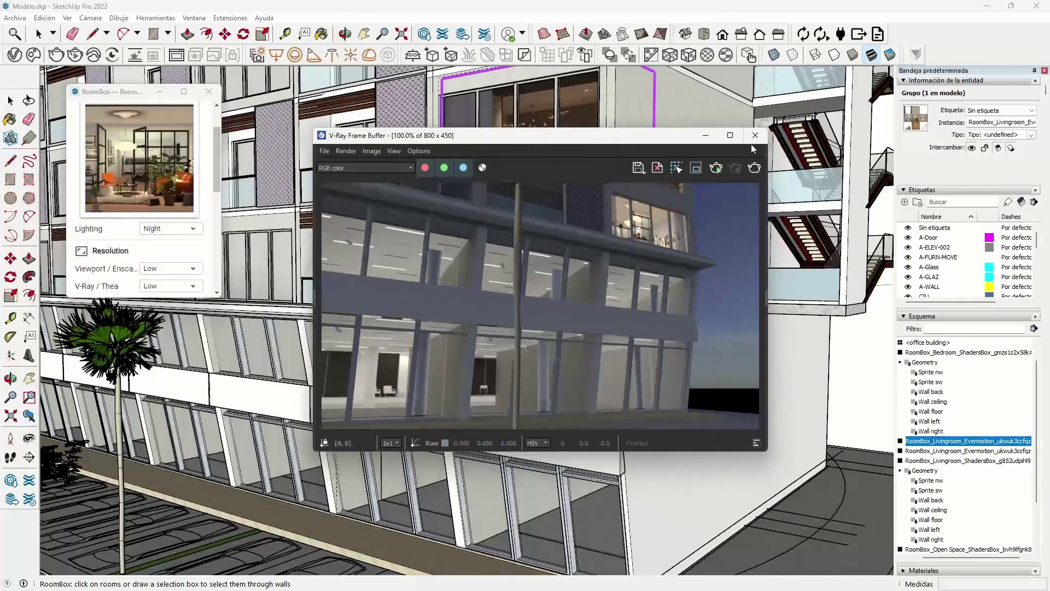
left_click(755, 136)
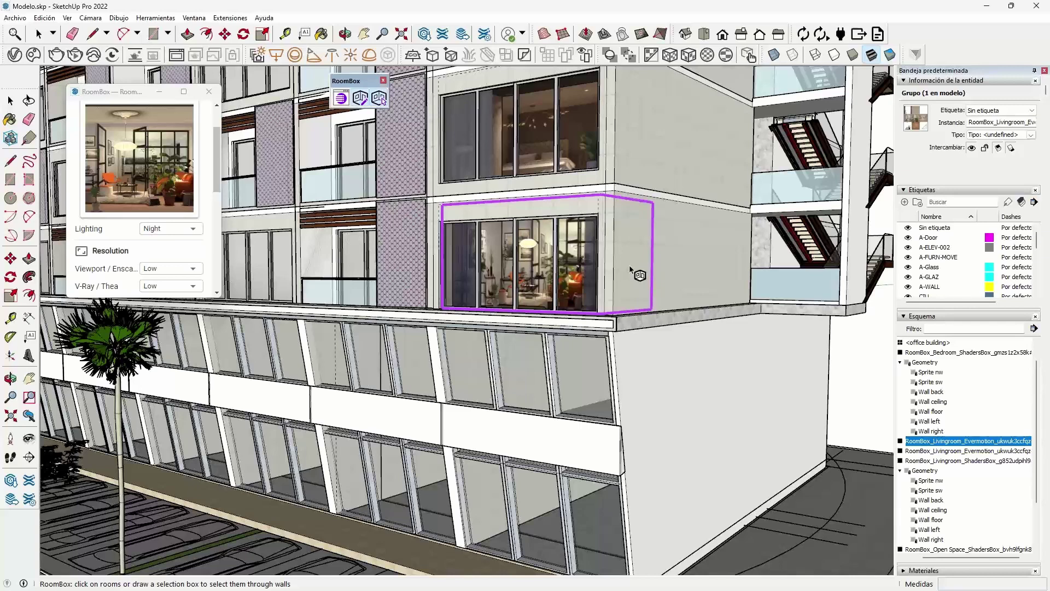
Orbit and zoom in on the living-room RoomBox from a frontal view.
middle_click_drag(544, 345, 629, 426)
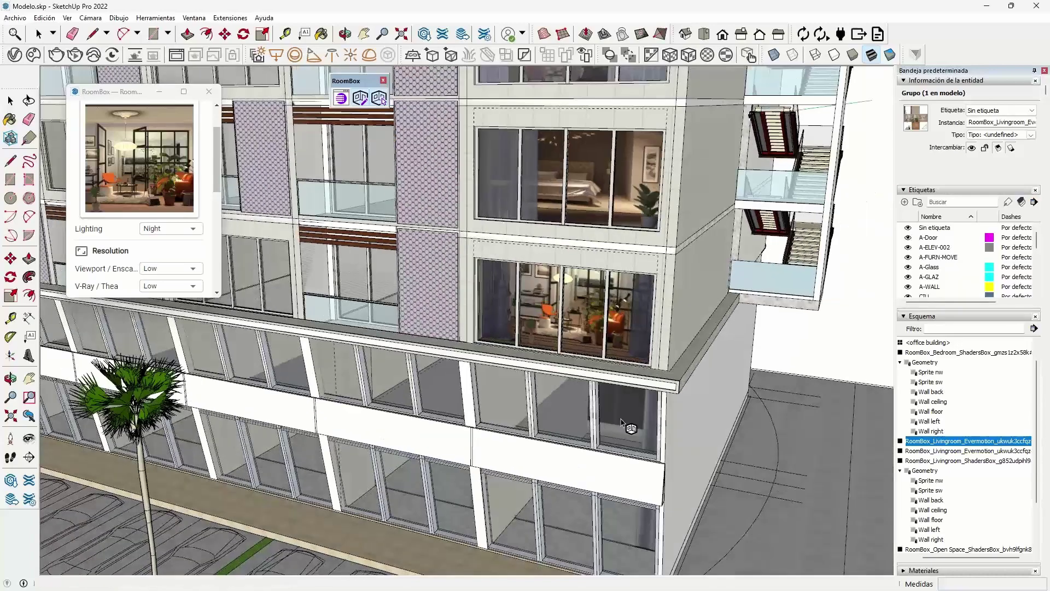
scroll(569, 316, "up", 2)
scroll(569, 315, "up", 2)
scroll(568, 316, "up", 1)
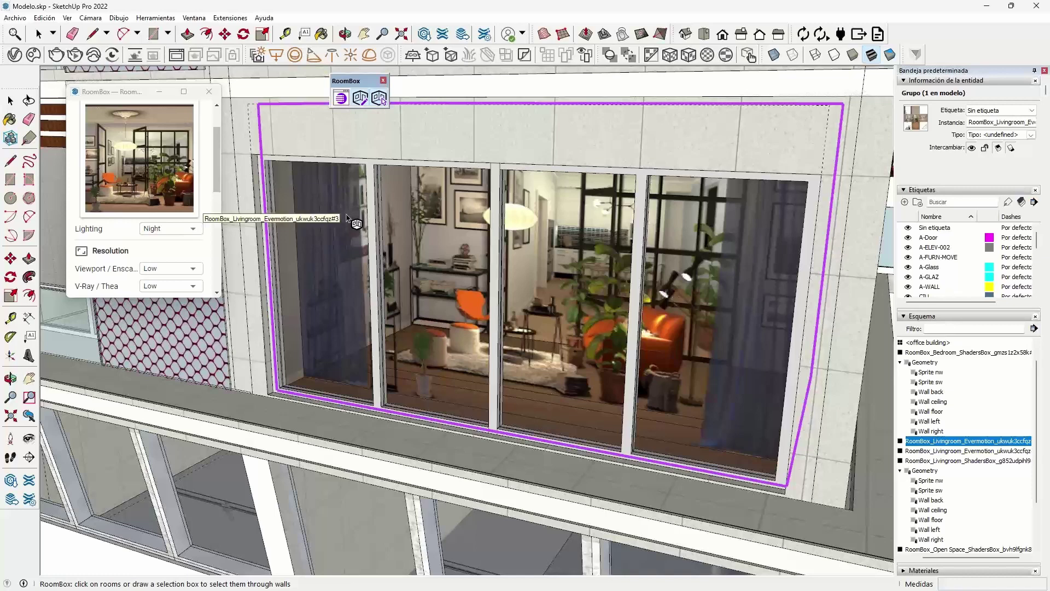
middle_click_drag(347, 219, 375, 141)
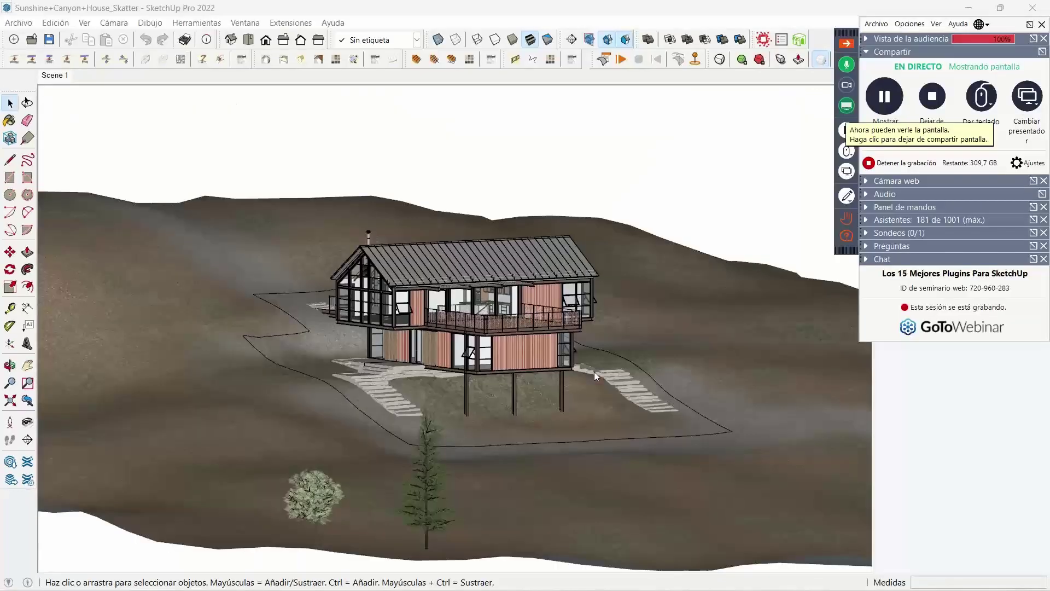
Hide the webinar panel and orbit to look down on the hillside house and terrain.
left_click(845, 43)
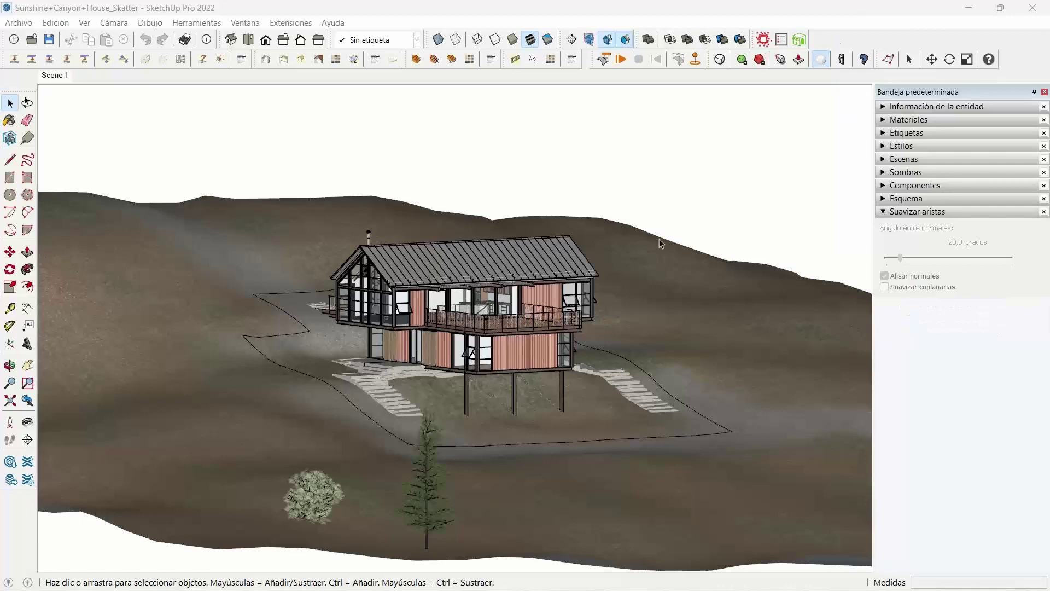
mouse_move(658, 239)
middle_mouse_down()
mouse_move(514, 285)
mouse_move(539, 273)
middle_mouse_up()
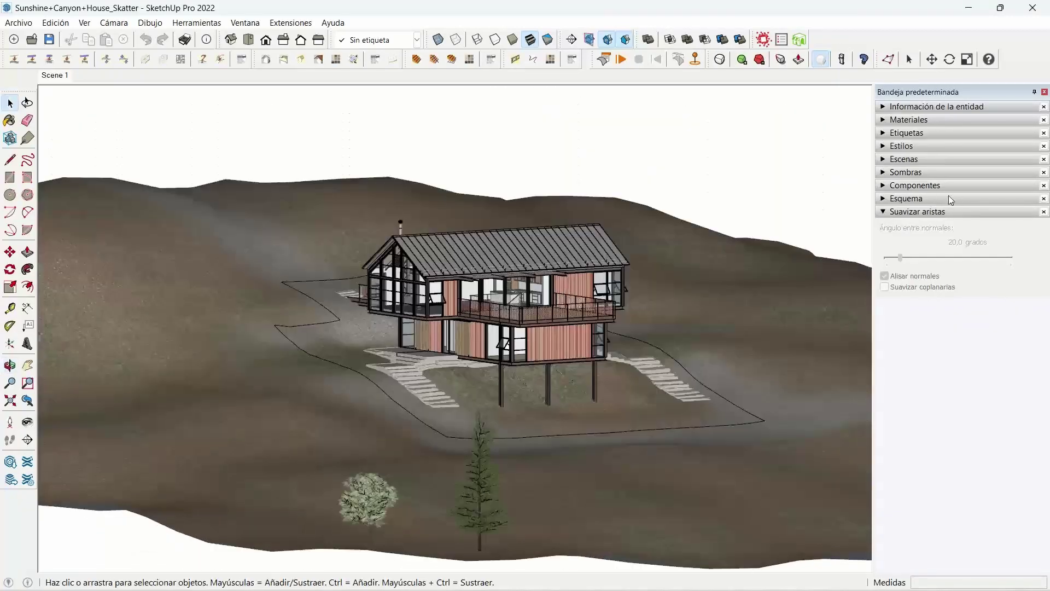
middle_click_drag(472, 317, 476, 328)
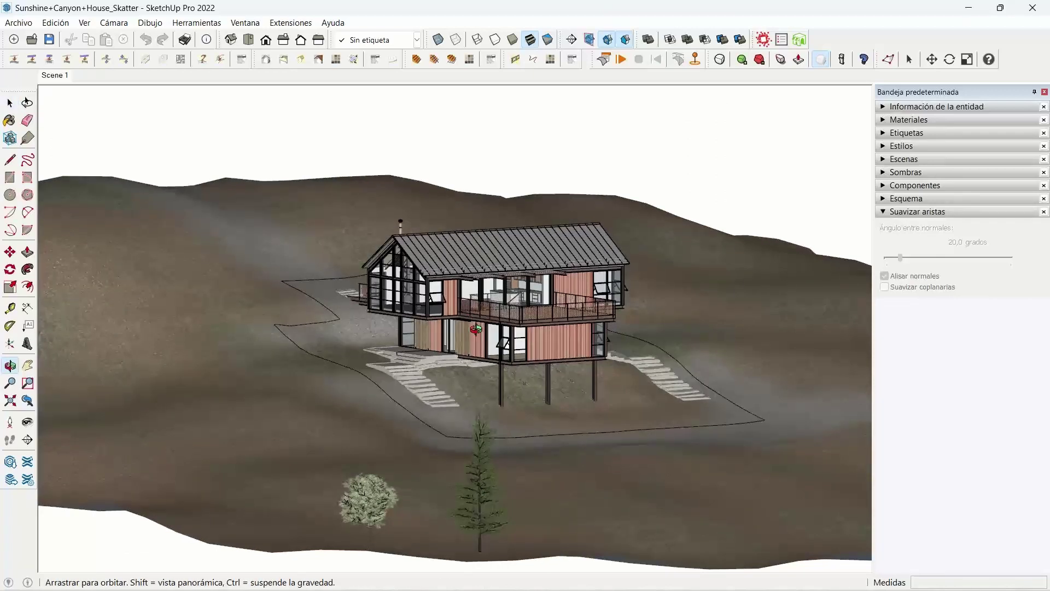
mouse_move(476, 329)
middle_mouse_down()
mouse_move(505, 291)
mouse_move(602, 492)
middle_mouse_up()
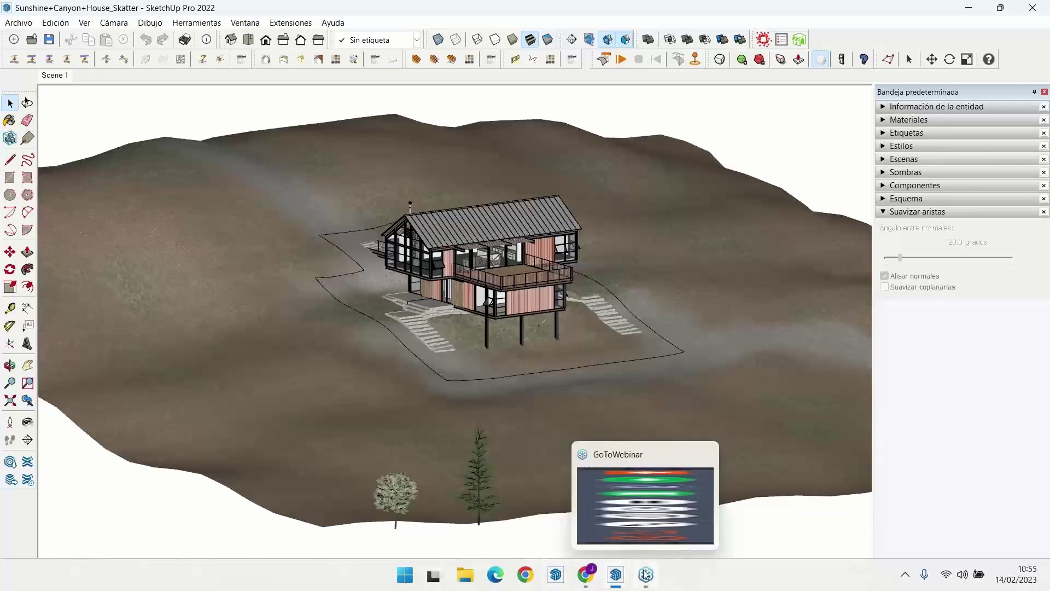
mouse_move(616, 575)
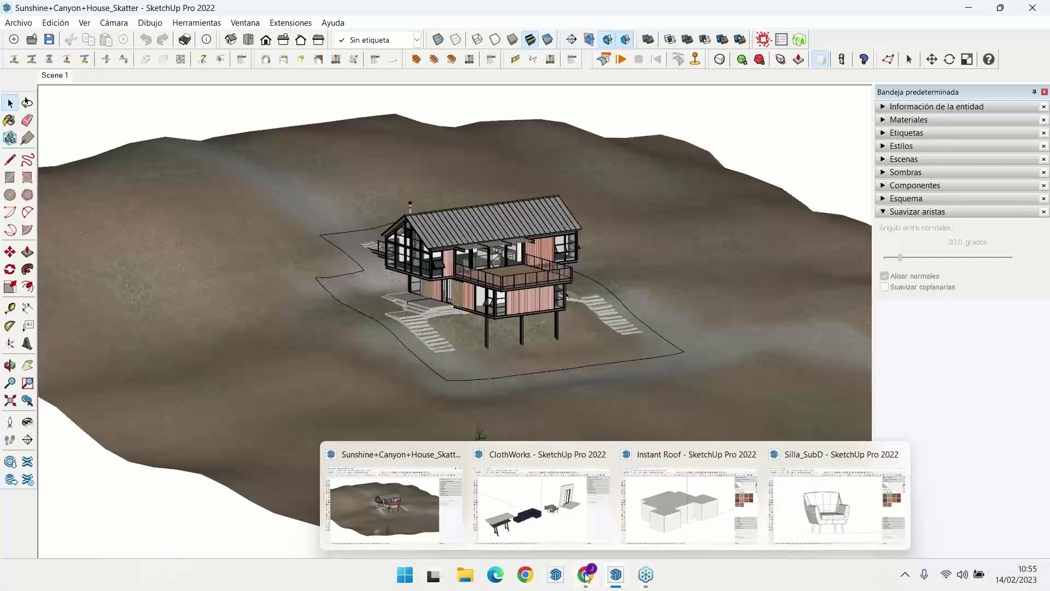
left_click(585, 574)
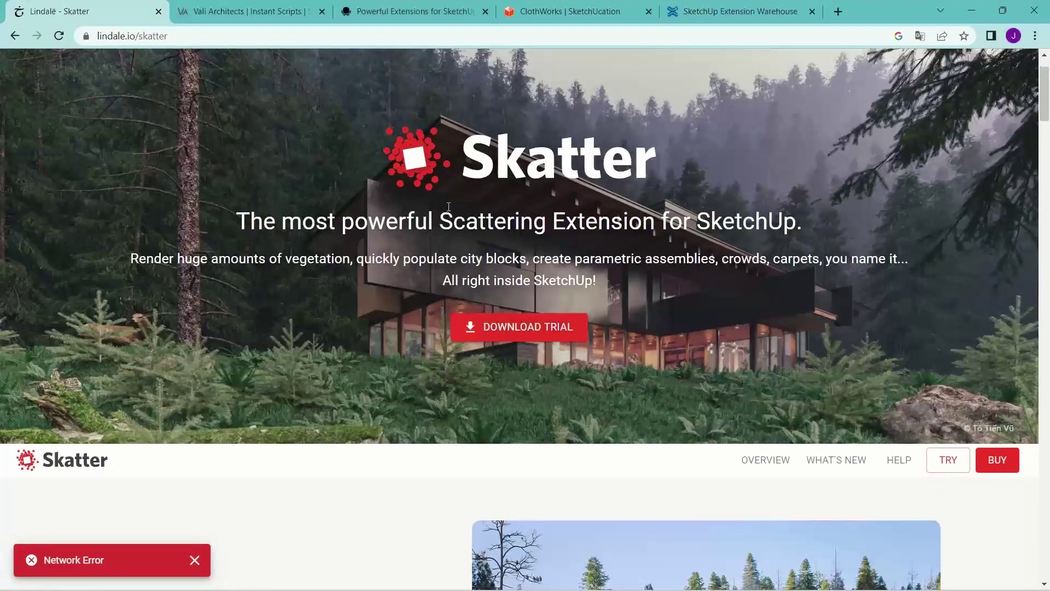
Scroll through the lindale.io Skatter page, then minimize Chrome.
scroll(449, 211, "down", 5)
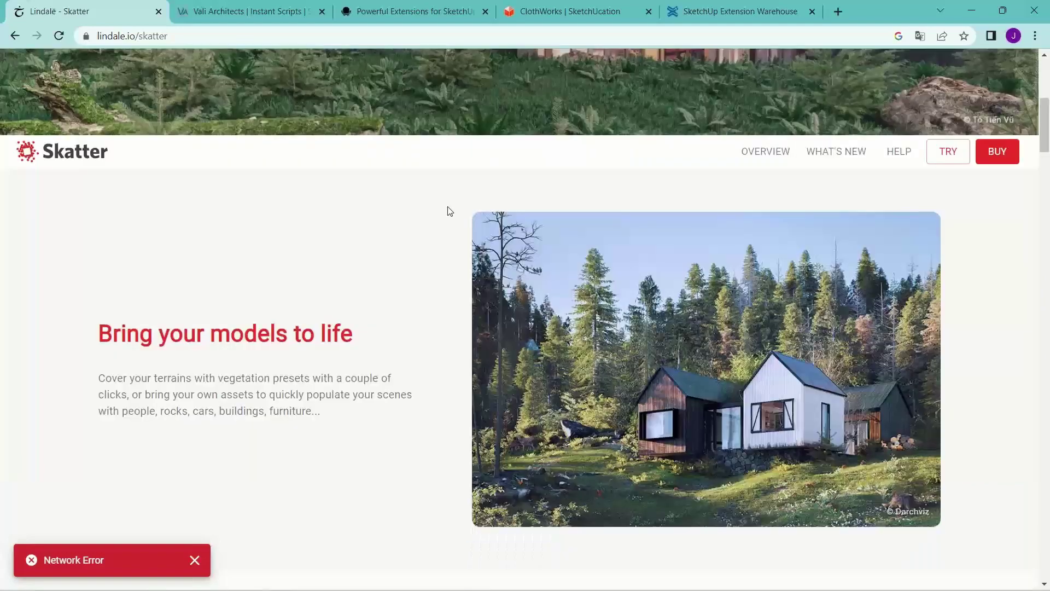
scroll(449, 211, "down", 1)
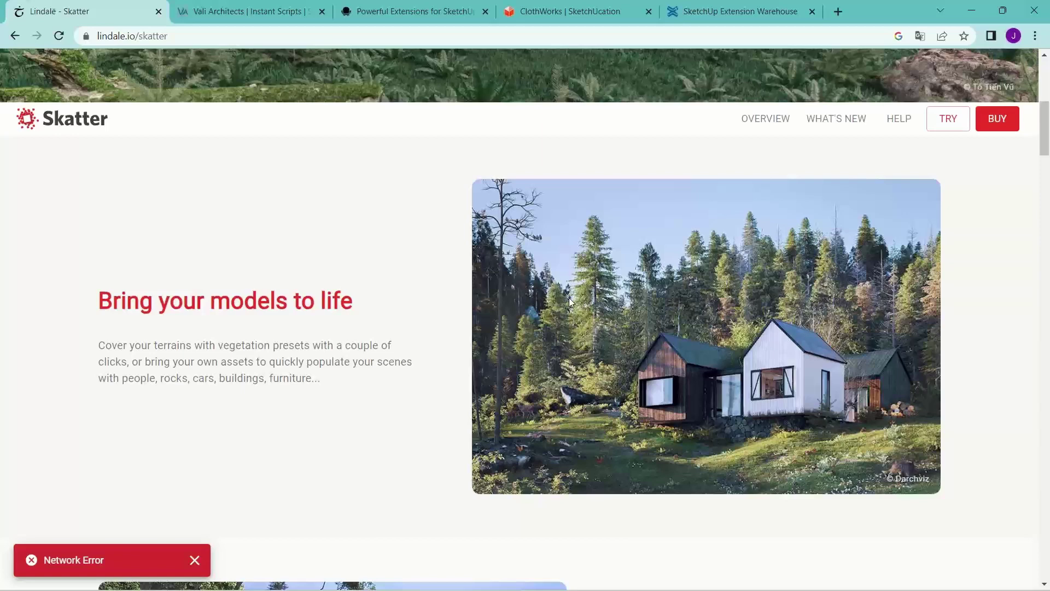
scroll(569, 298, "down", 5)
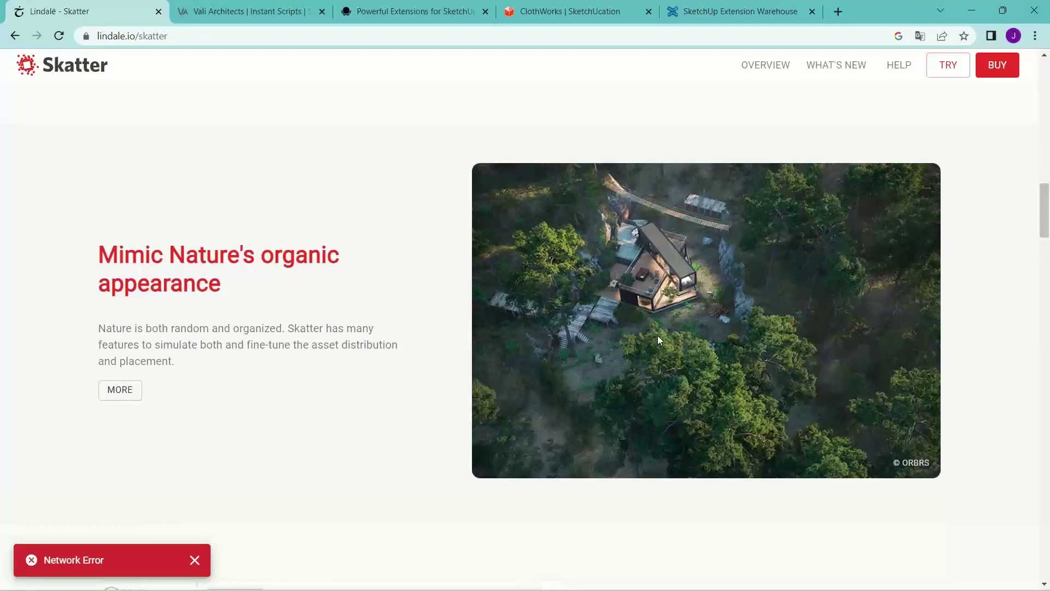
scroll(658, 337, "down", 7)
scroll(645, 345, "down", 10)
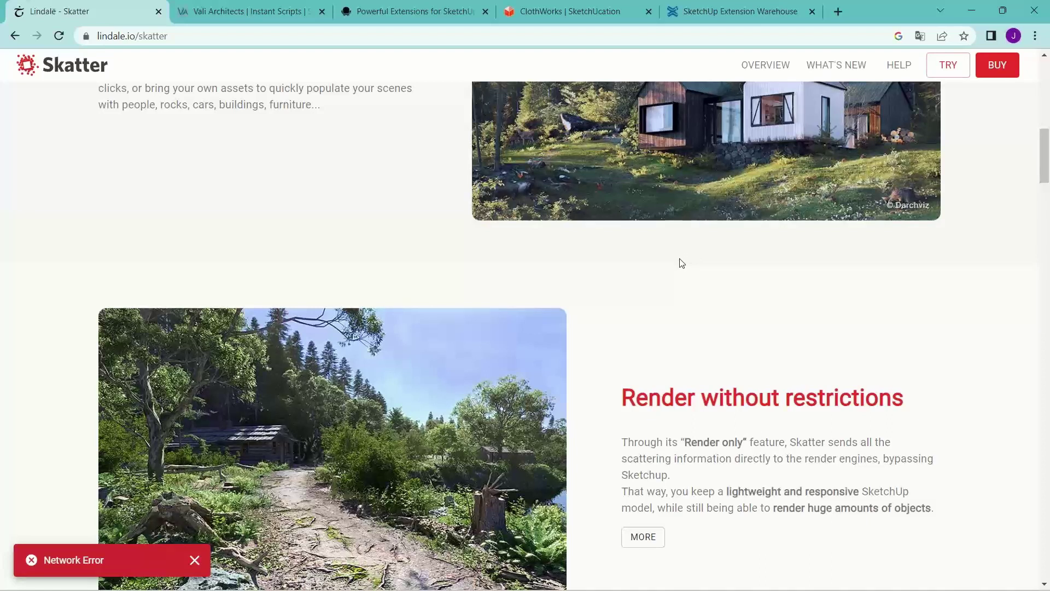
left_click(976, 8)
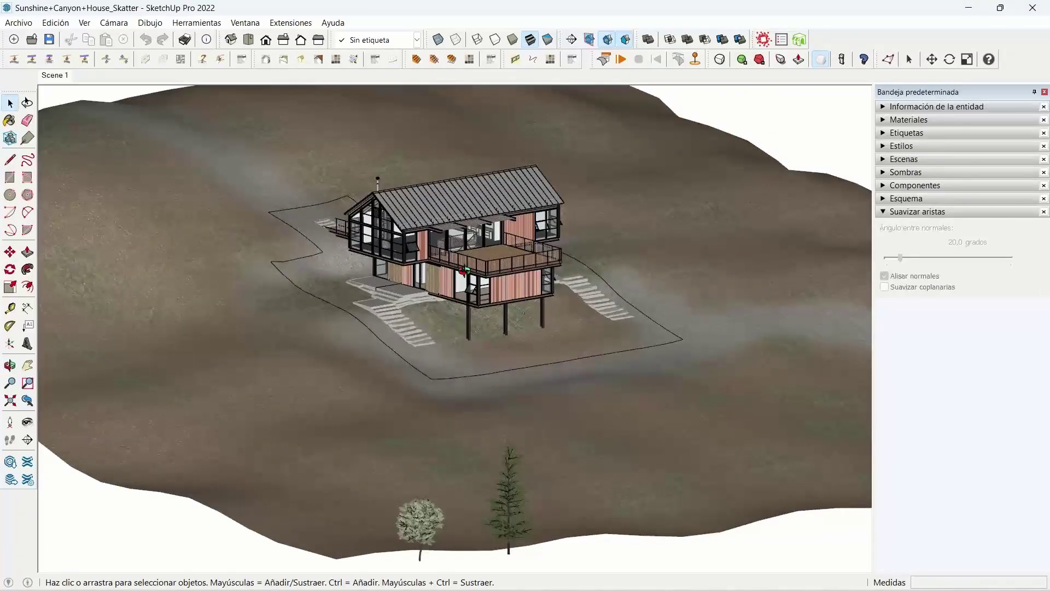
Orbit slightly around the house and open the Skatter Composition Editor, nudging it upward.
left_click(420, 522)
middle_click_drag(420, 523, 246, 547)
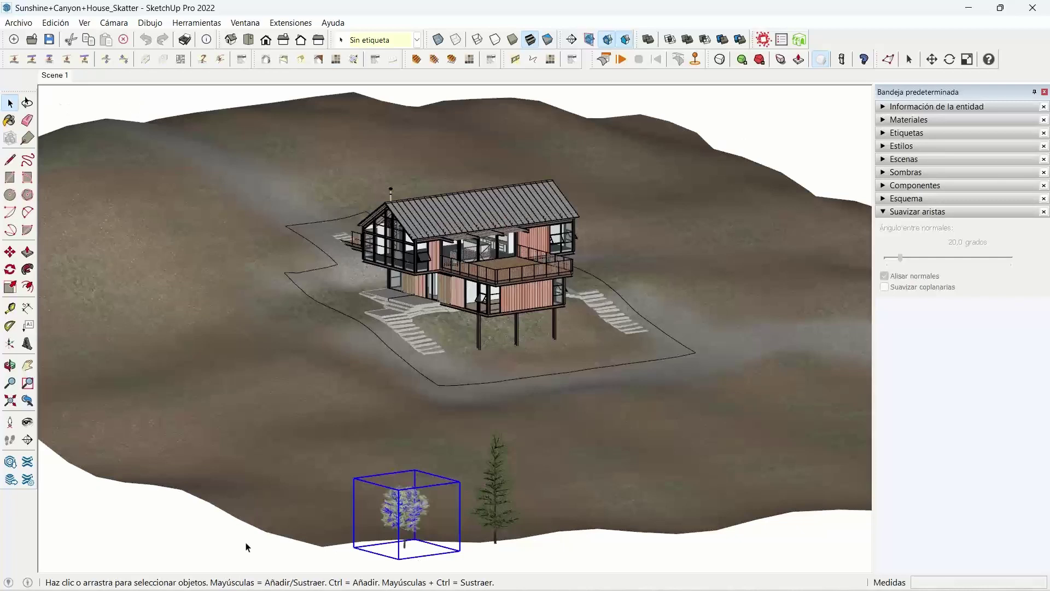
left_click(246, 547)
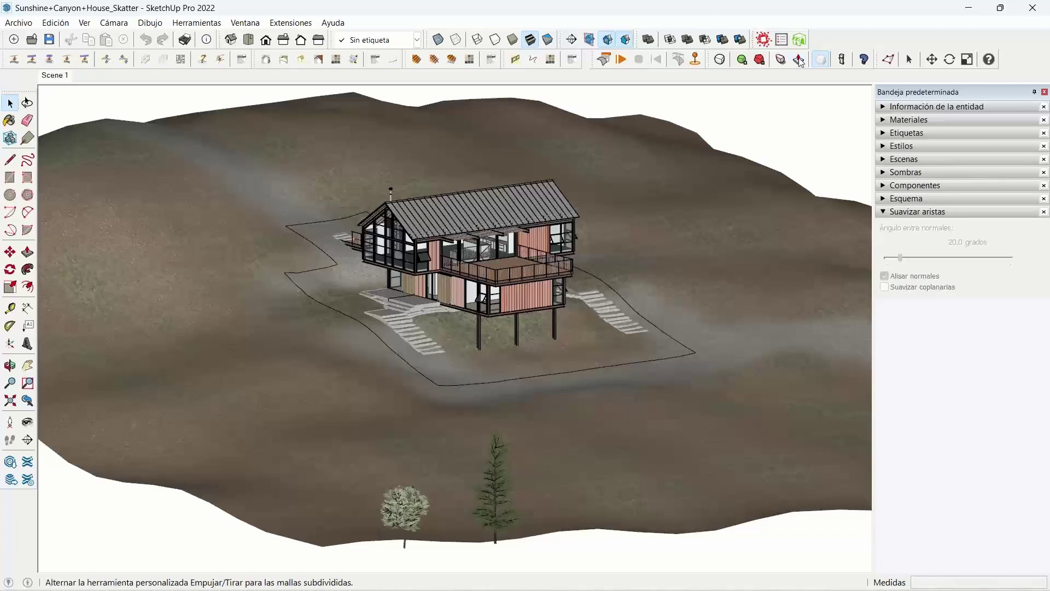
left_click(799, 40)
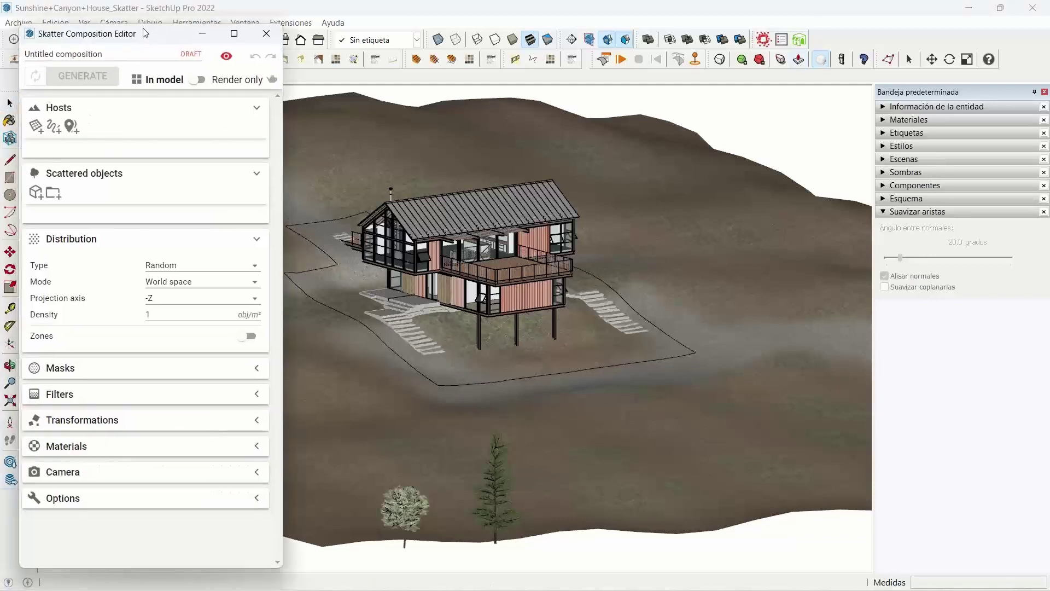
left_click_drag(145, 32, 146, 31)
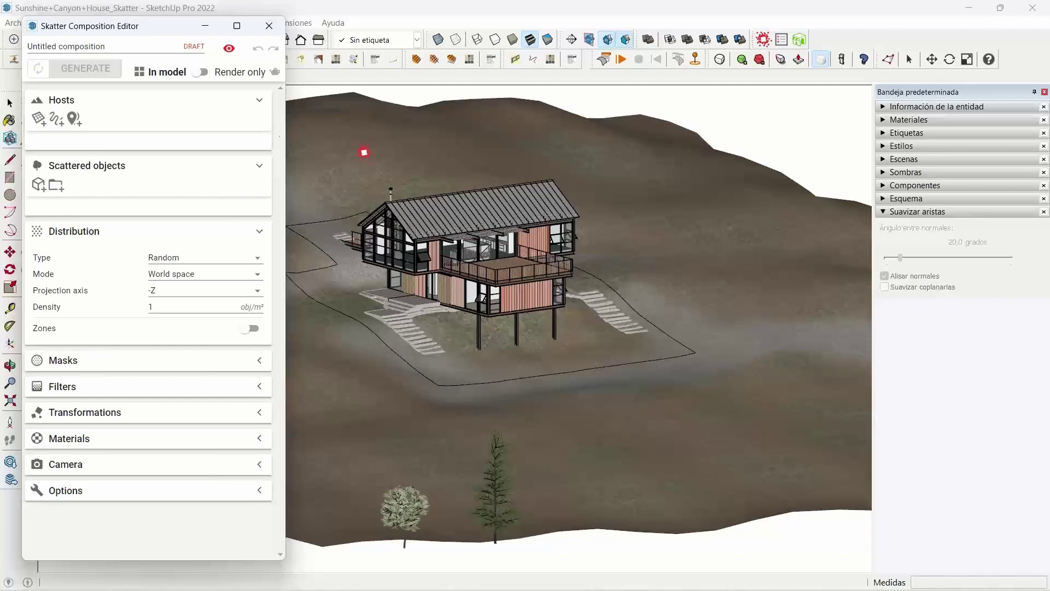
Orbit and zoom out around the house, briefly select its group, and shift the scene right.
mouse_move(364, 152)
middle_mouse_down()
mouse_move(489, 225)
mouse_move(441, 229)
mouse_move(422, 310)
mouse_move(468, 306)
mouse_move(460, 289)
middle_mouse_up()
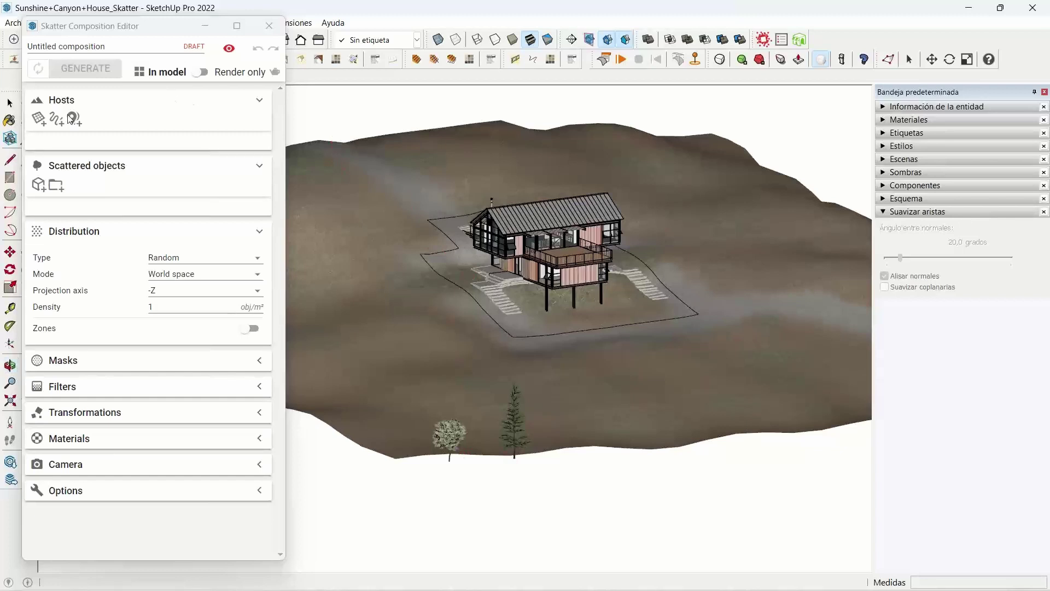
left_click(10, 103)
left_click(428, 265)
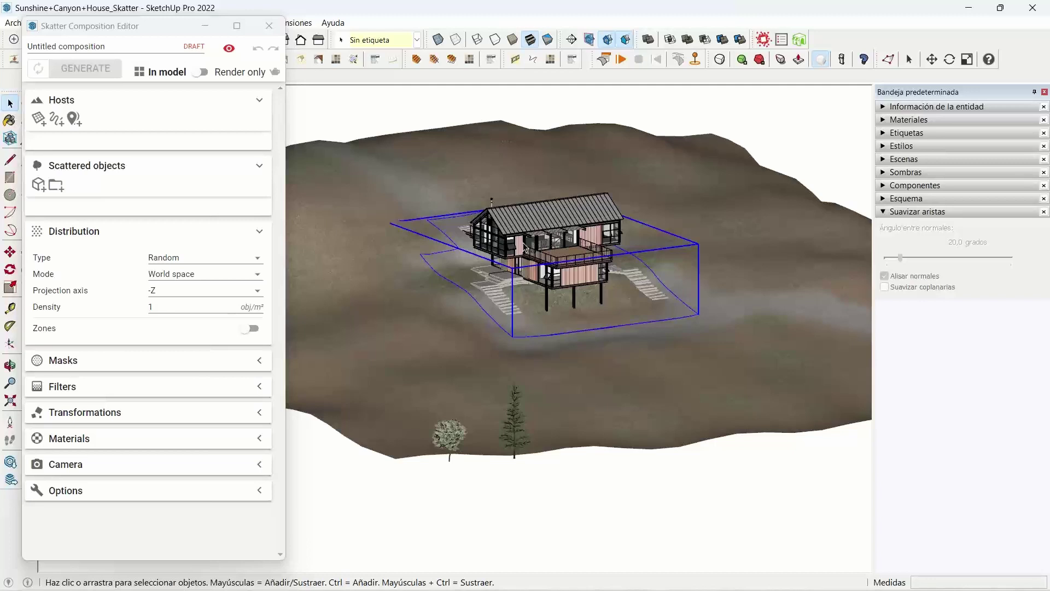
left_click(534, 98)
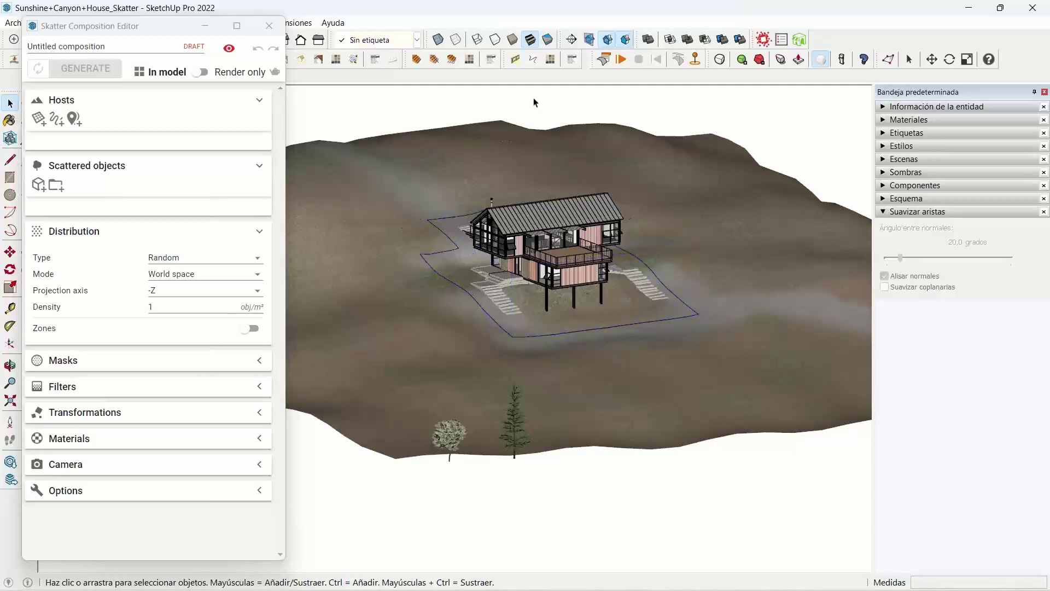
key("o")
middle_click_drag(485, 270, 514, 268, "shift")
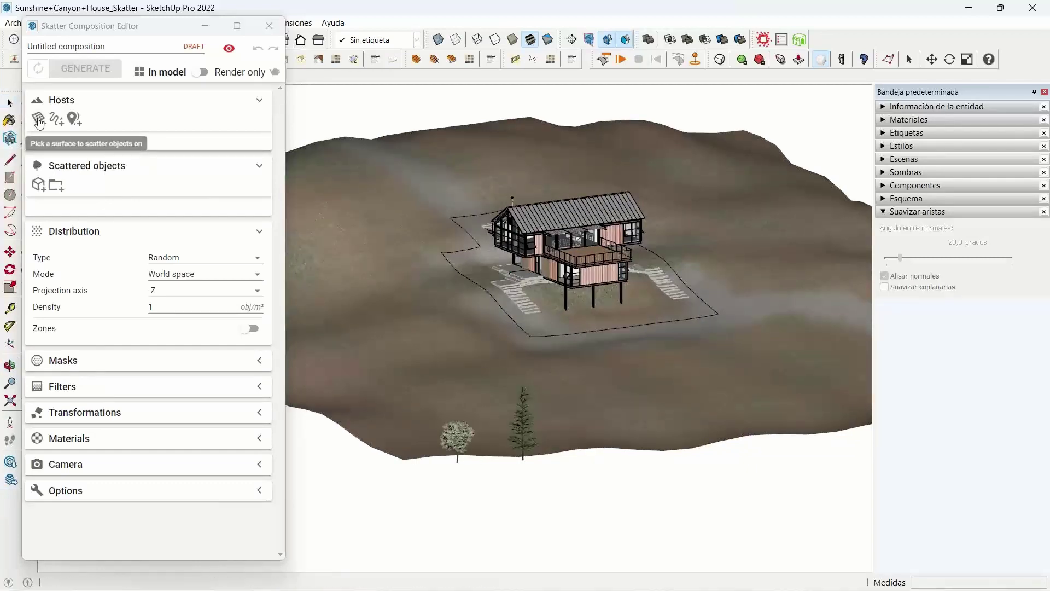
Pick the terrain Grupo#1 as Skatter host, then pick Tree+03 and Tree+05 and confirm with Done.
left_click(39, 119)
left_click(368, 184)
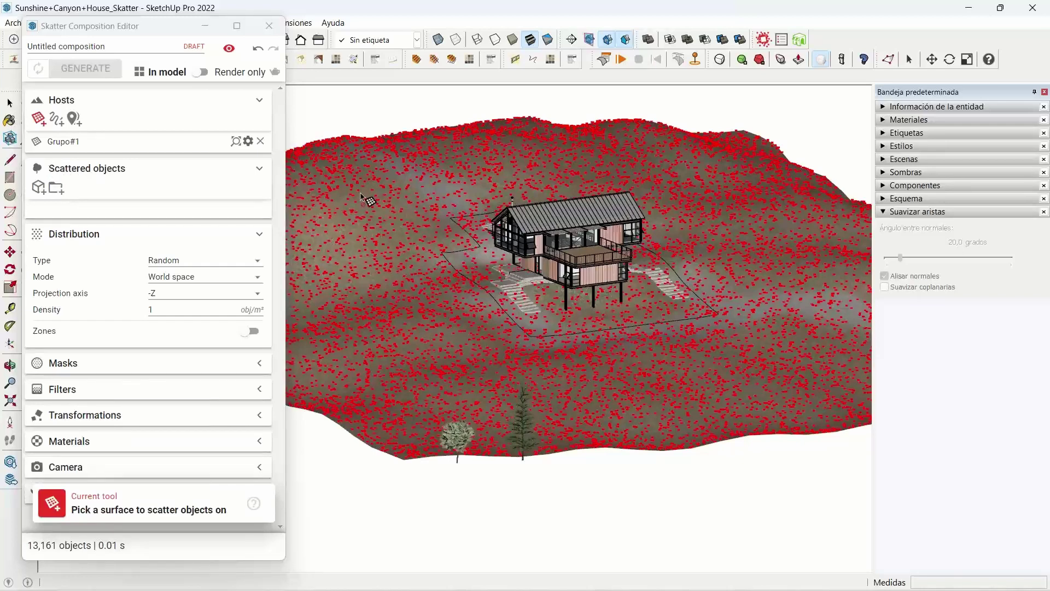
left_click(38, 188)
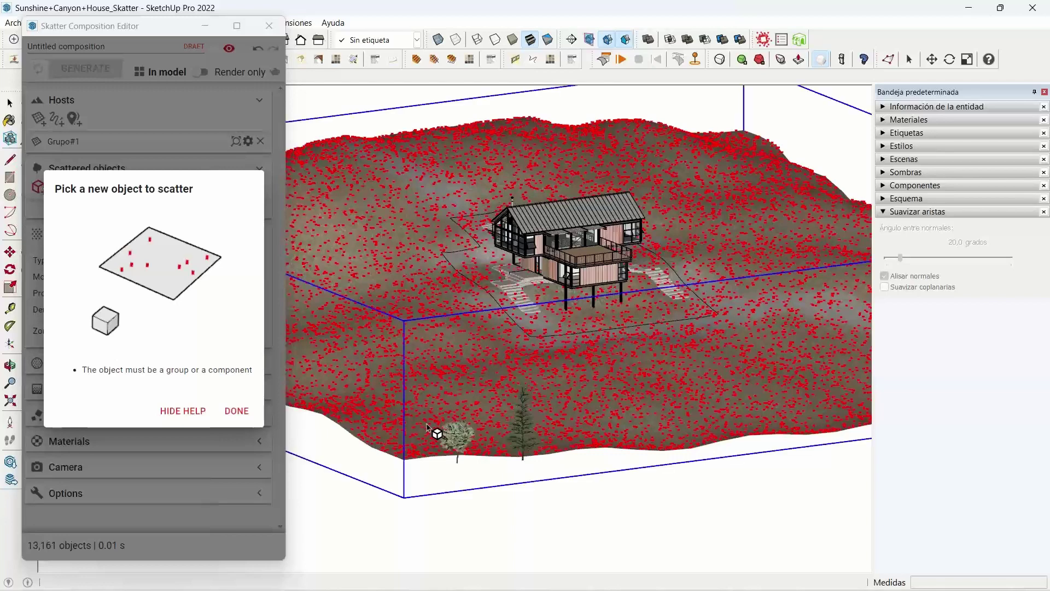
left_click(525, 441)
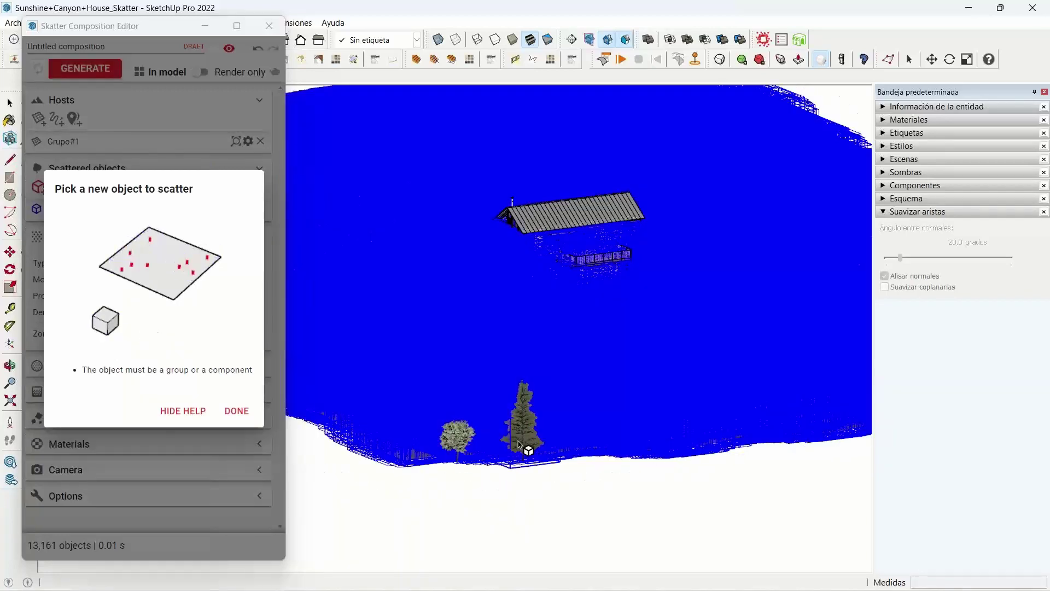
left_click(519, 444)
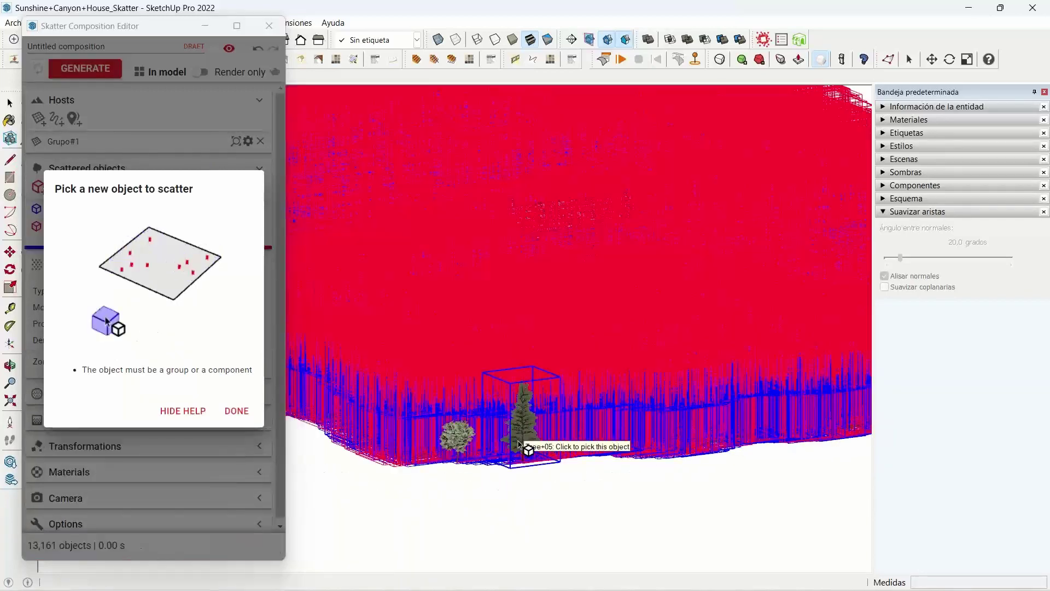
left_click(236, 410)
scroll(478, 329, "down", 5)
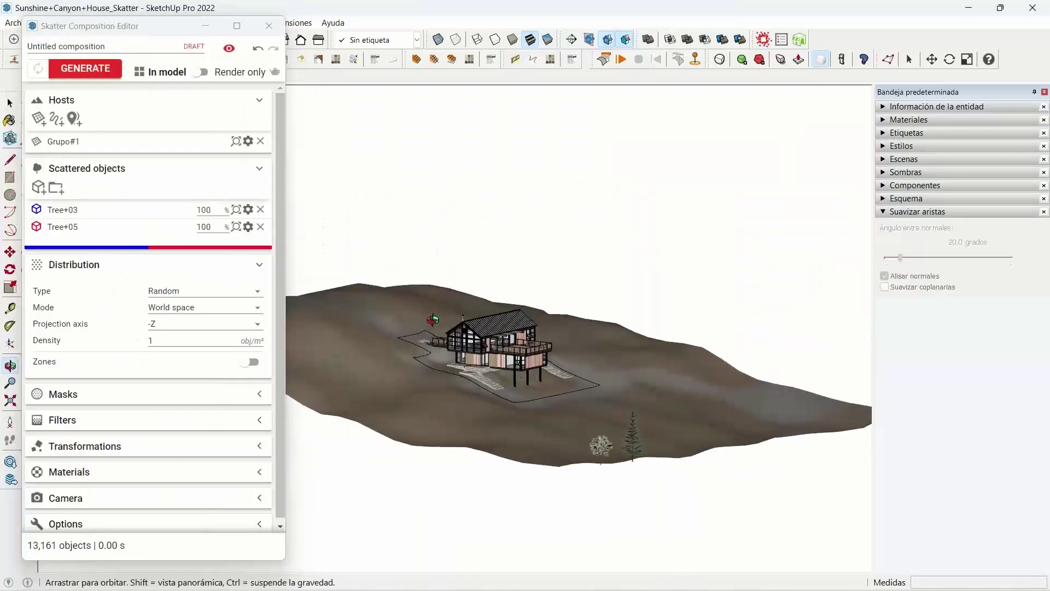
Lower Skatter density from 1 to 0.02 obj/m², leaving 263 tree placeholders.
left_click_drag(432, 320, 426, 323)
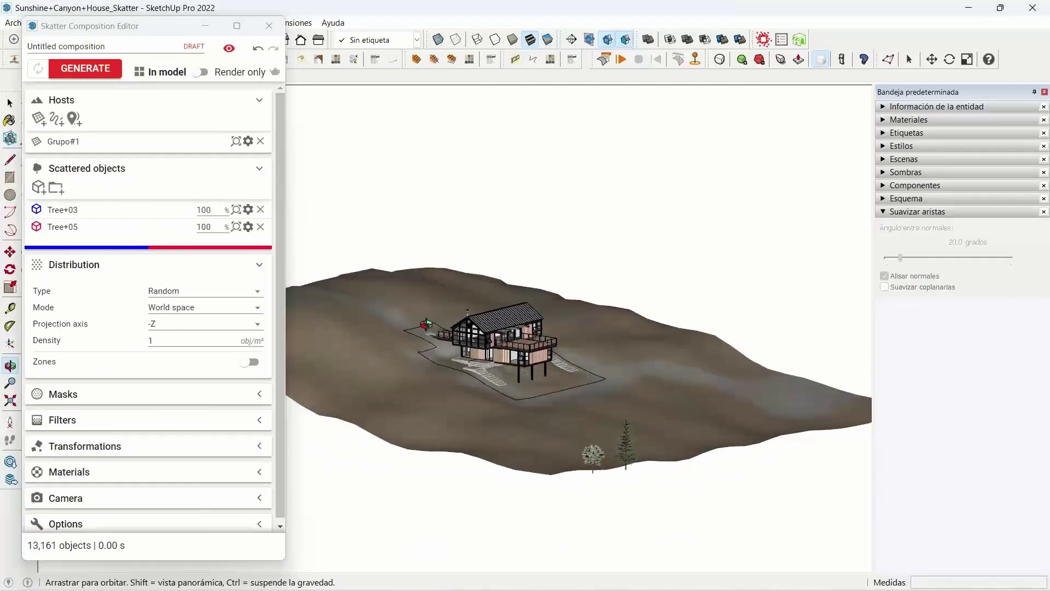
middle_click_drag(426, 323, 480, 403)
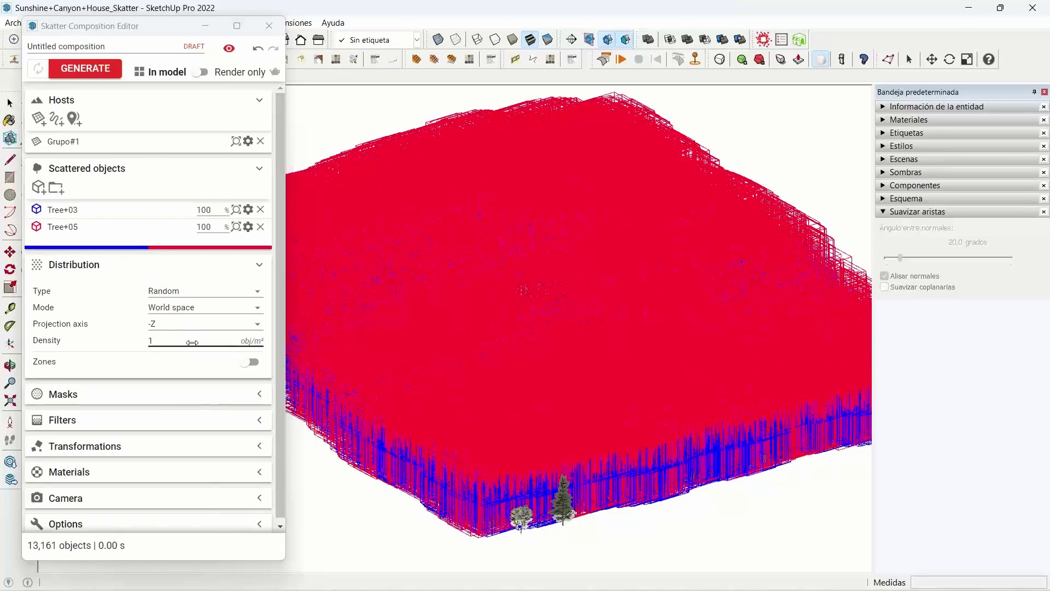
left_click_drag(190, 343, 163, 338)
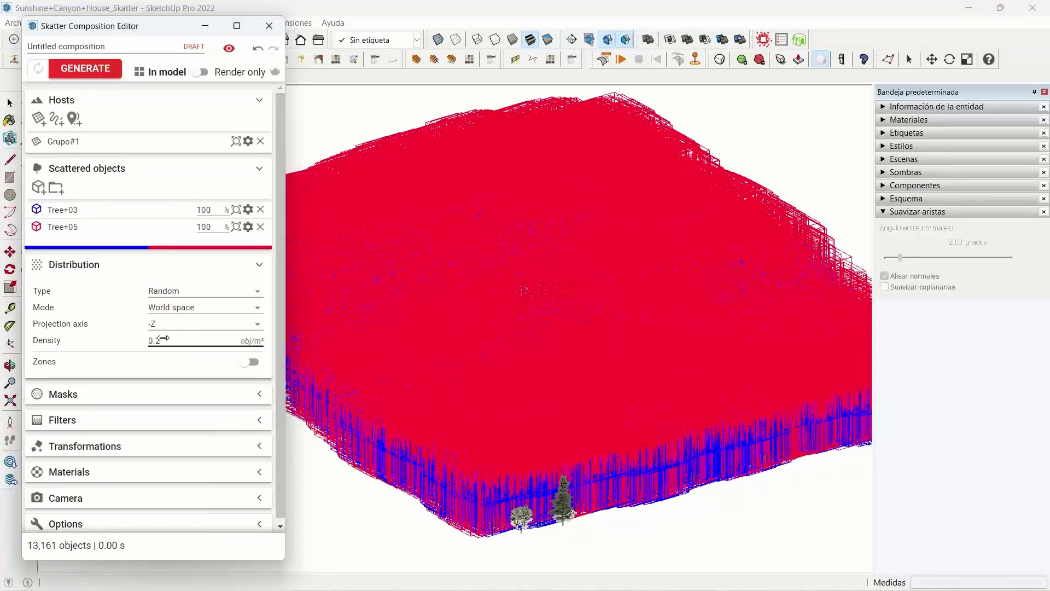
mouse_move(163, 338)
left_mouse_down()
mouse_move(180, 340)
mouse_move(170, 340)
left_mouse_up()
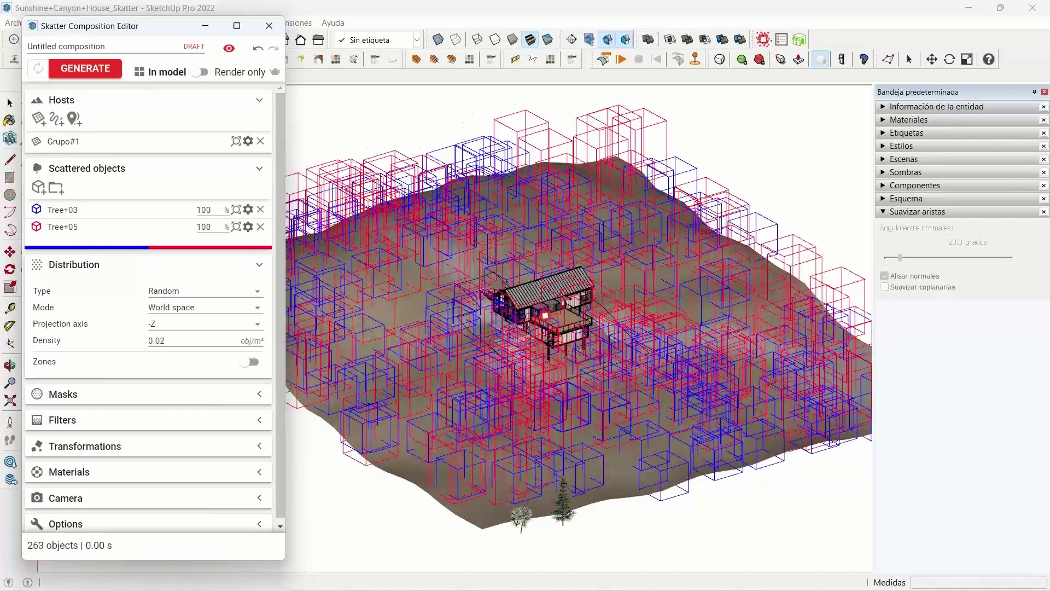
middle_click_drag(545, 315, 418, 425)
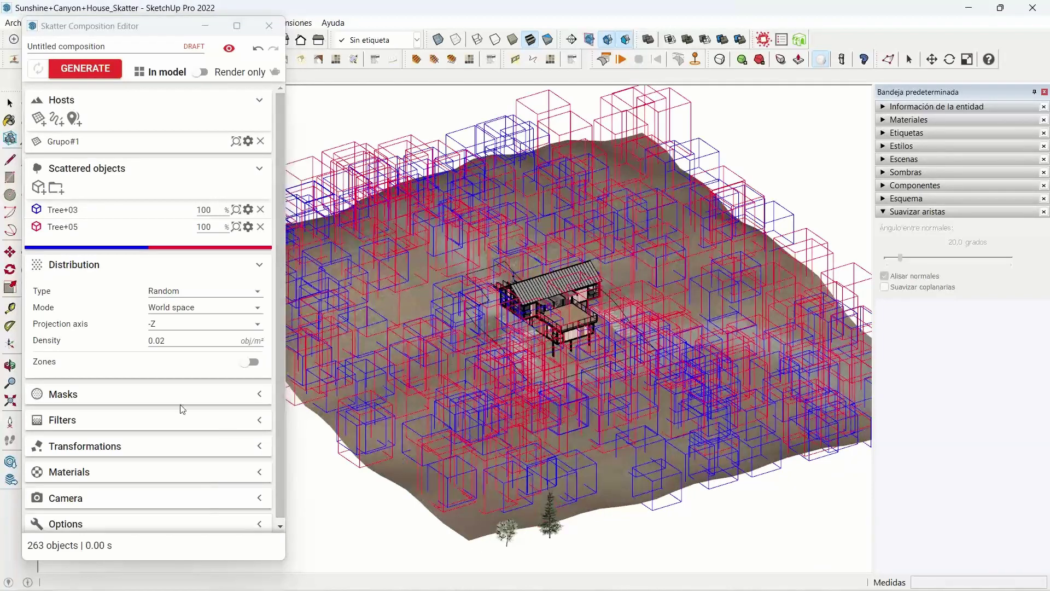
Expand Masks and pick Grupo#2 around the house as the area mask.
scroll(82, 399, "down", 1)
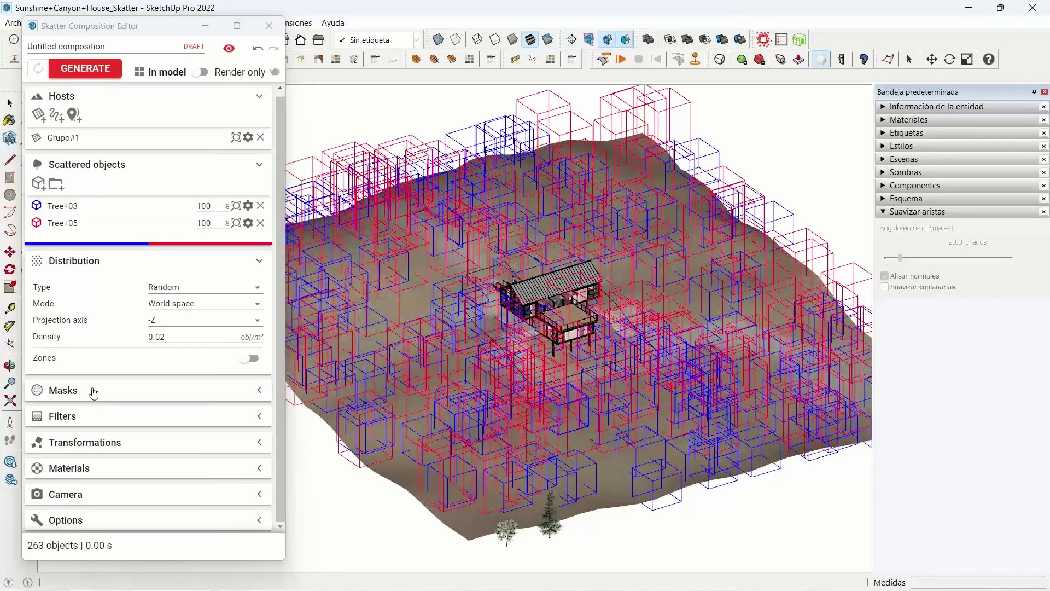
left_click(74, 395)
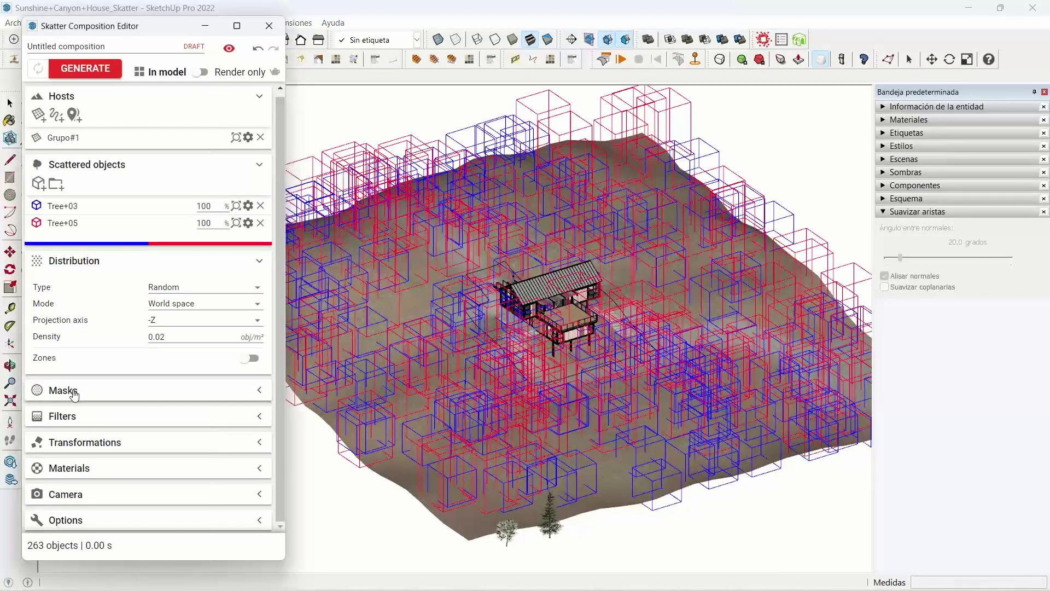
left_click(74, 394)
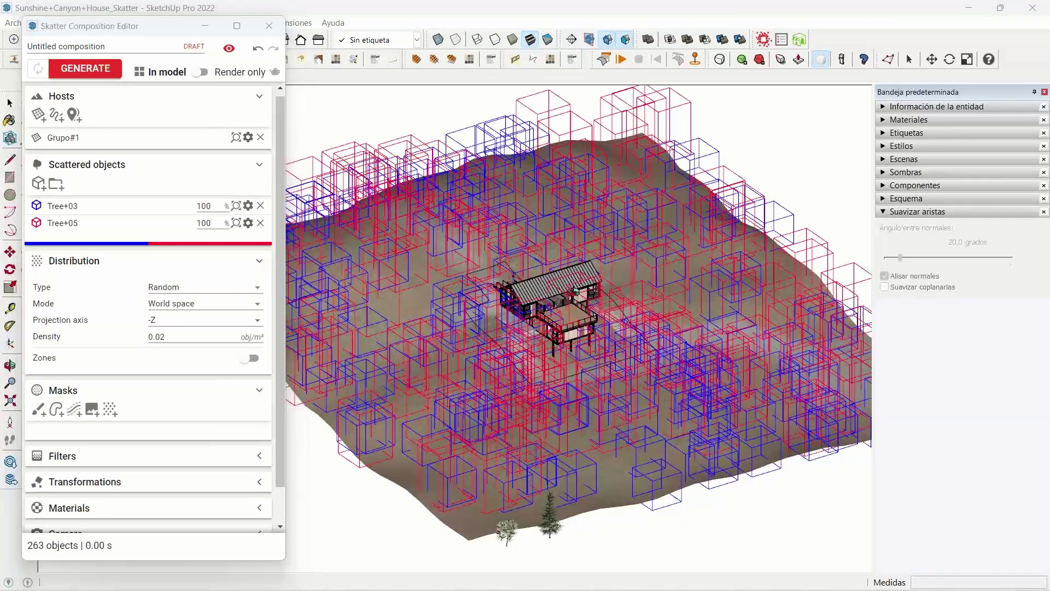
middle_click_drag(416, 383, 404, 339)
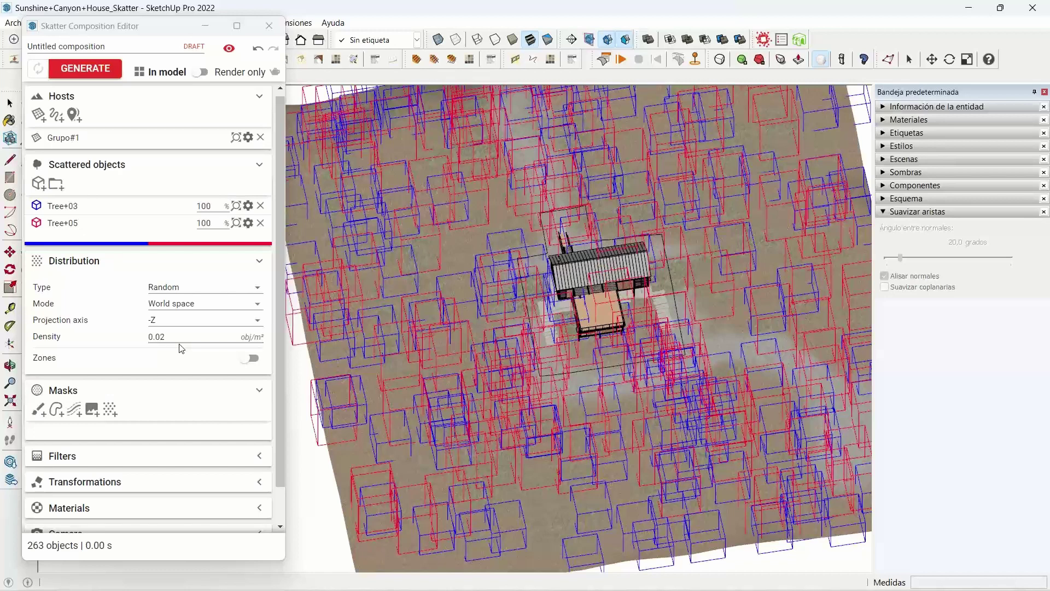
left_click(54, 417)
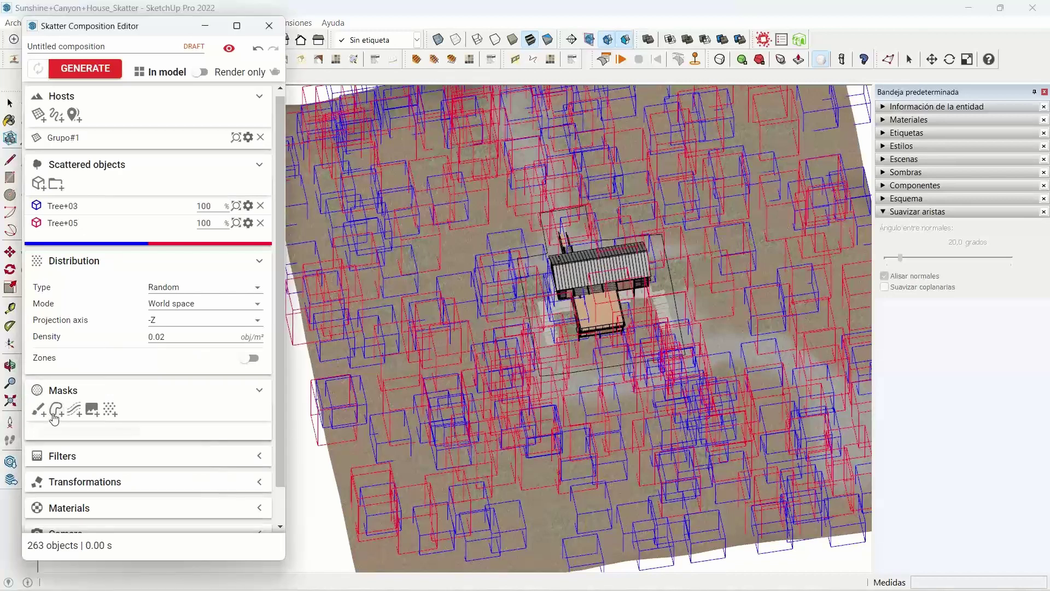
left_click(53, 416)
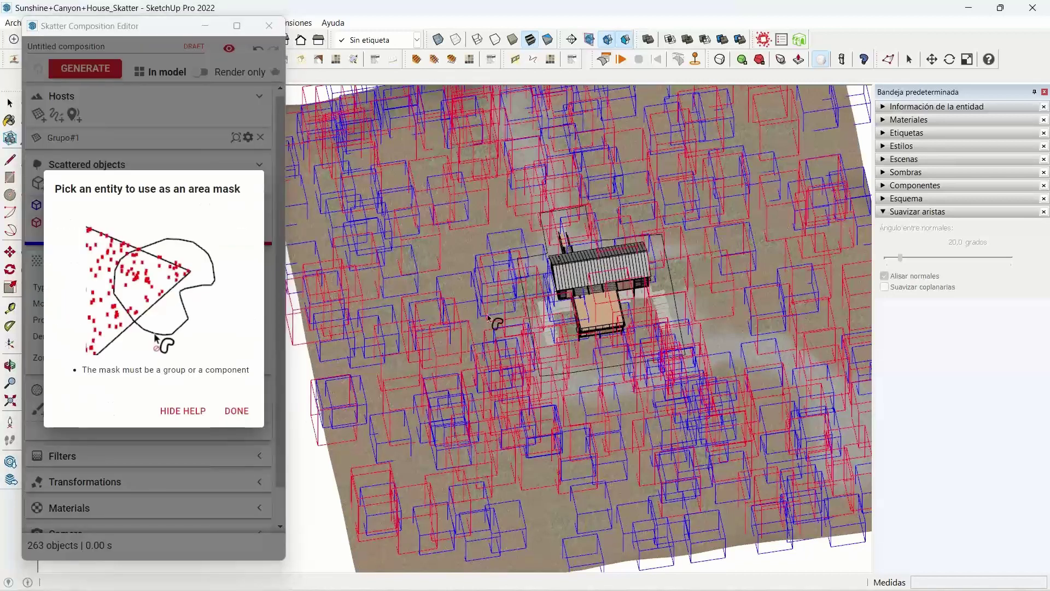
left_click(581, 323)
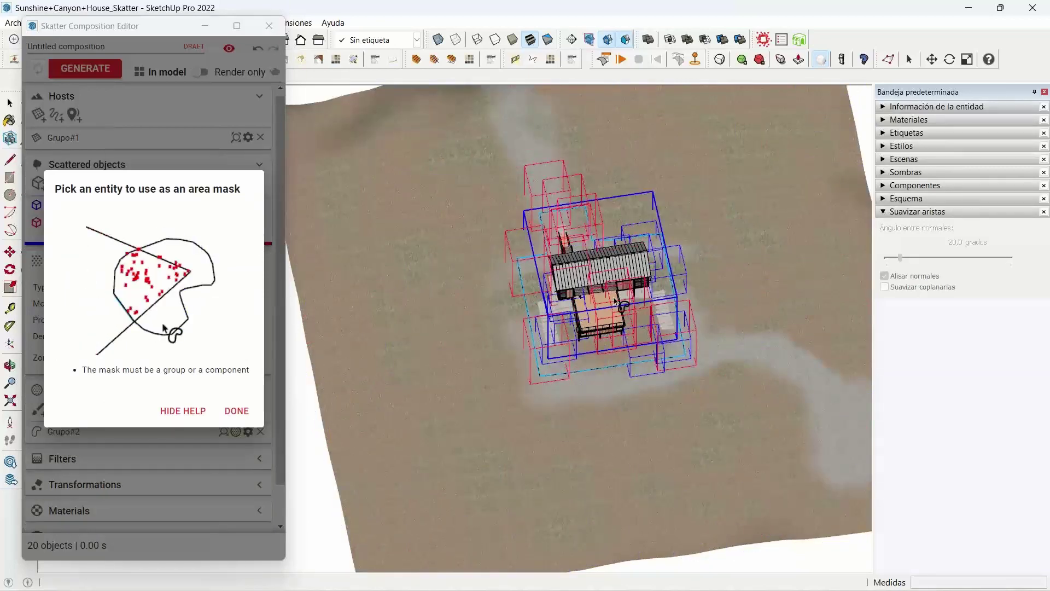
Make the area mask exclusive, leaving 243 trees, and collapse Masks and Distribution.
left_click(227, 408)
mouse_move(236, 431)
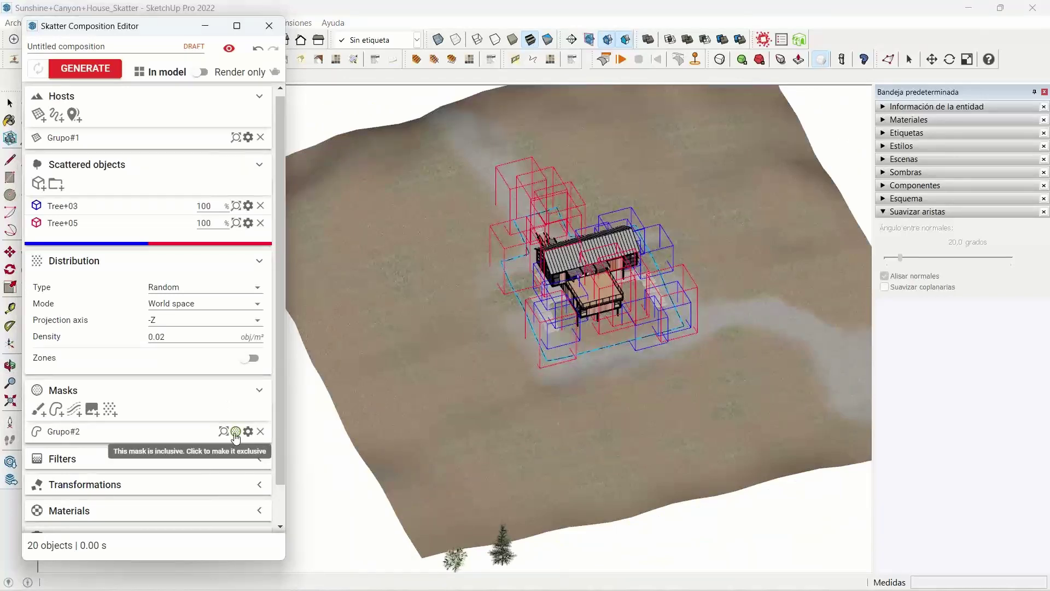
left_click(236, 432)
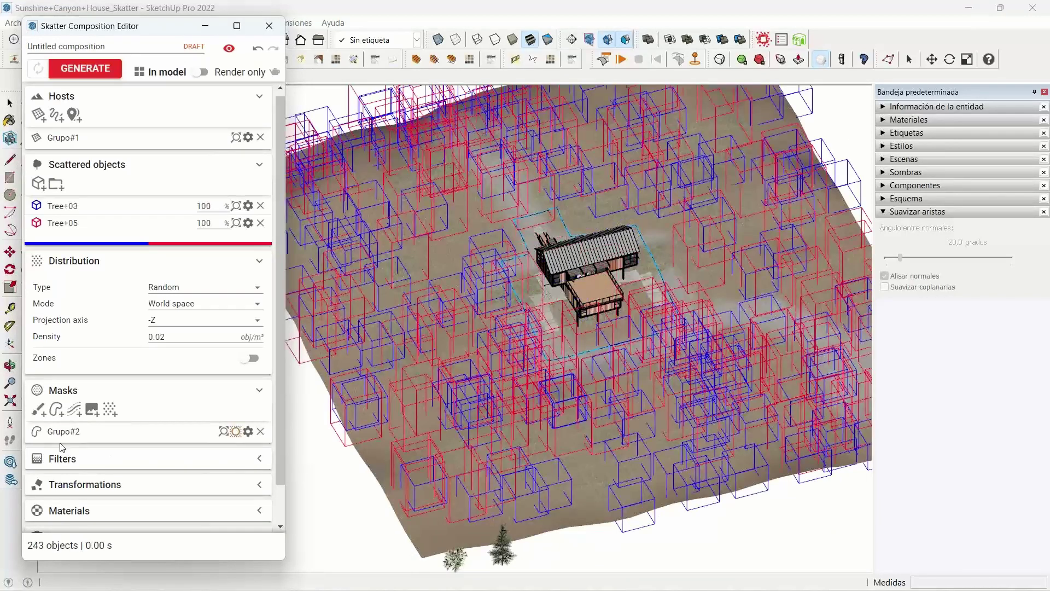
left_click(57, 390)
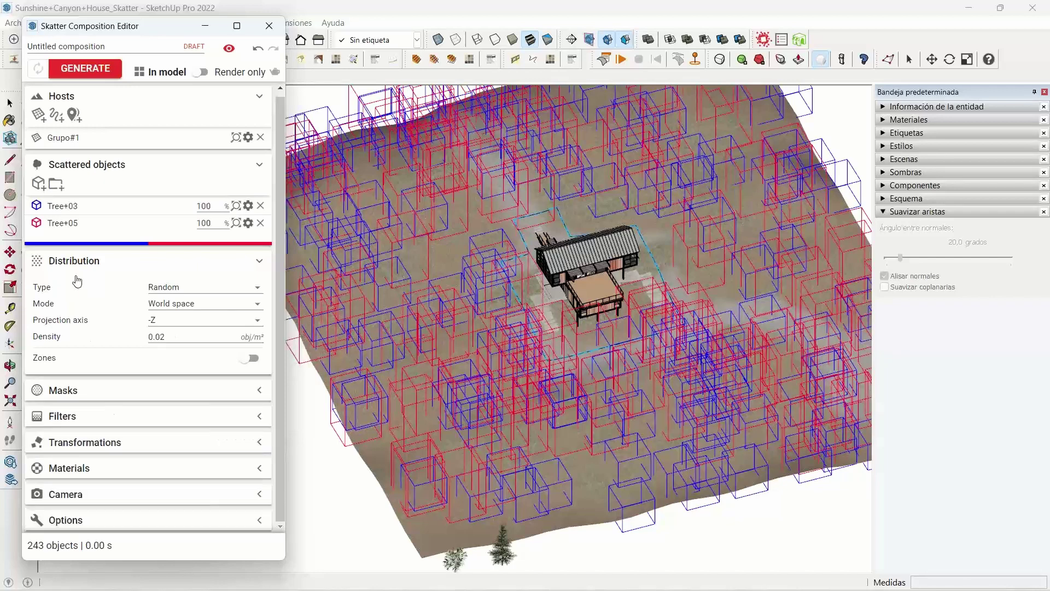
left_click(80, 262)
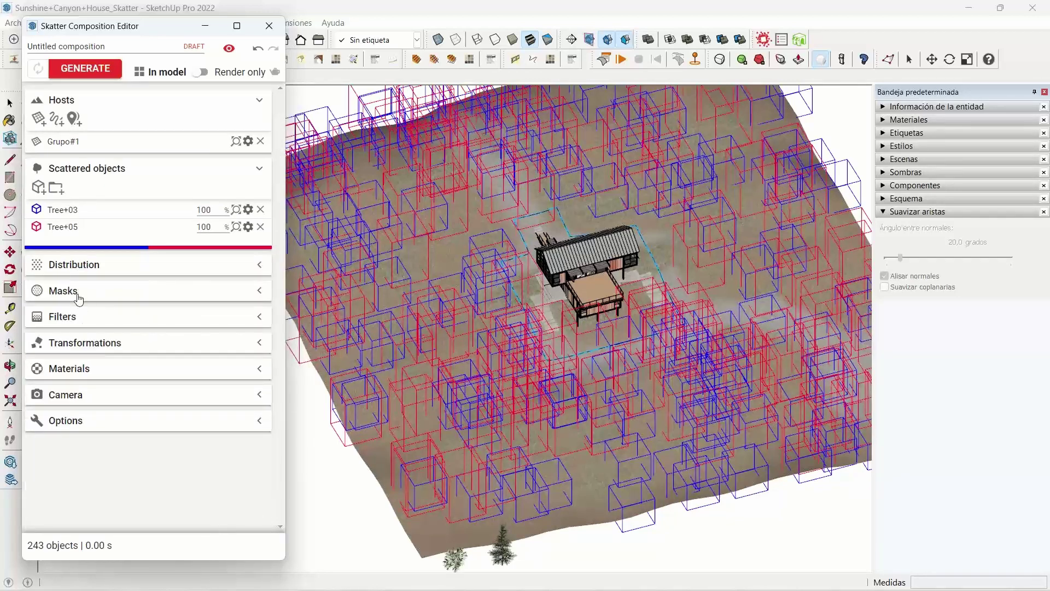
left_click(60, 321)
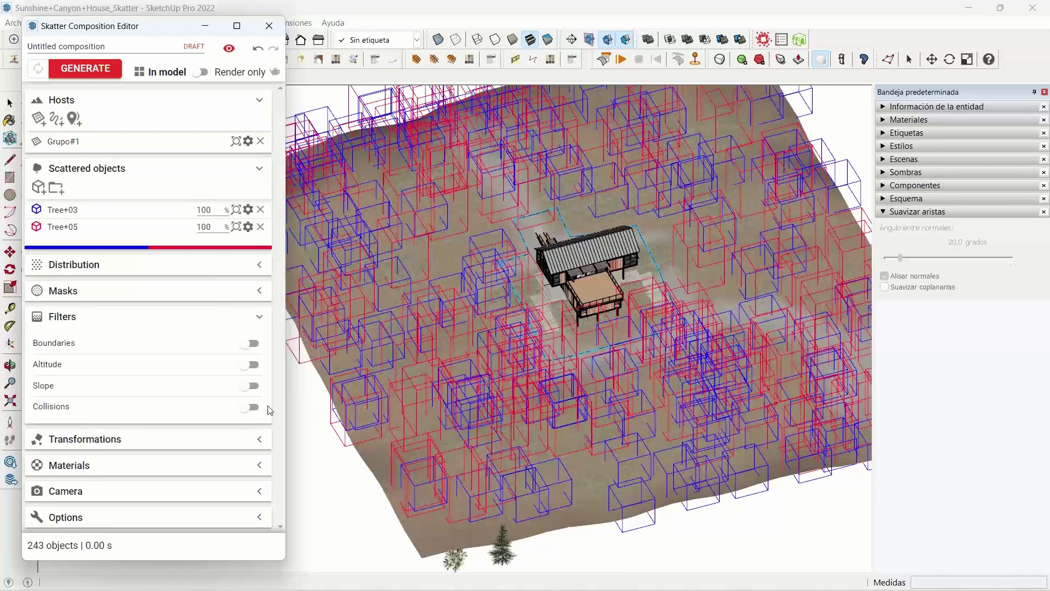
Enable the Collisions filter at 100% radius, cutting the scatter to 84 trees.
left_click(253, 407)
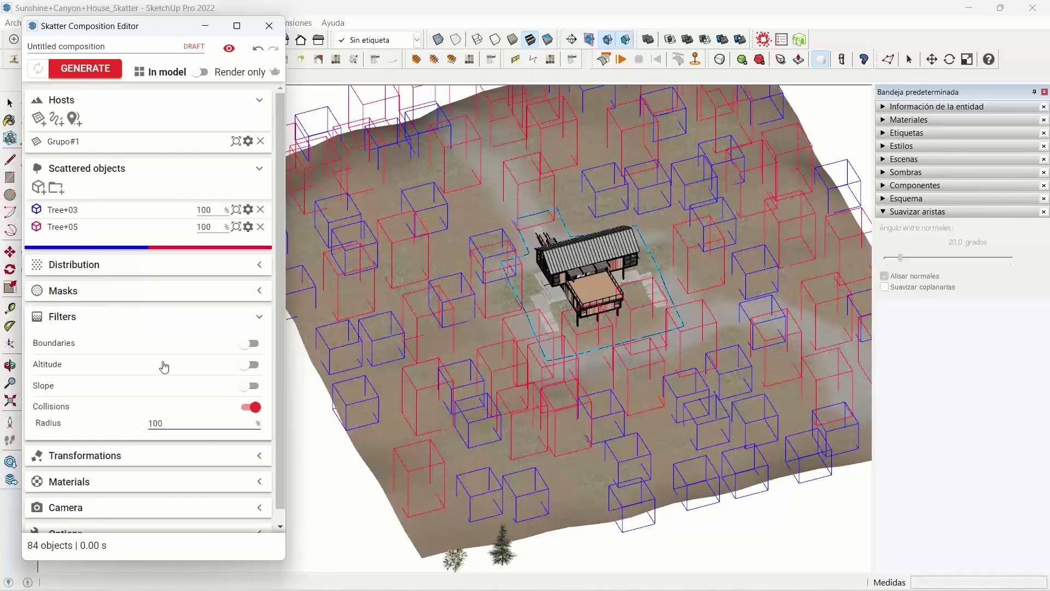
left_click(68, 322)
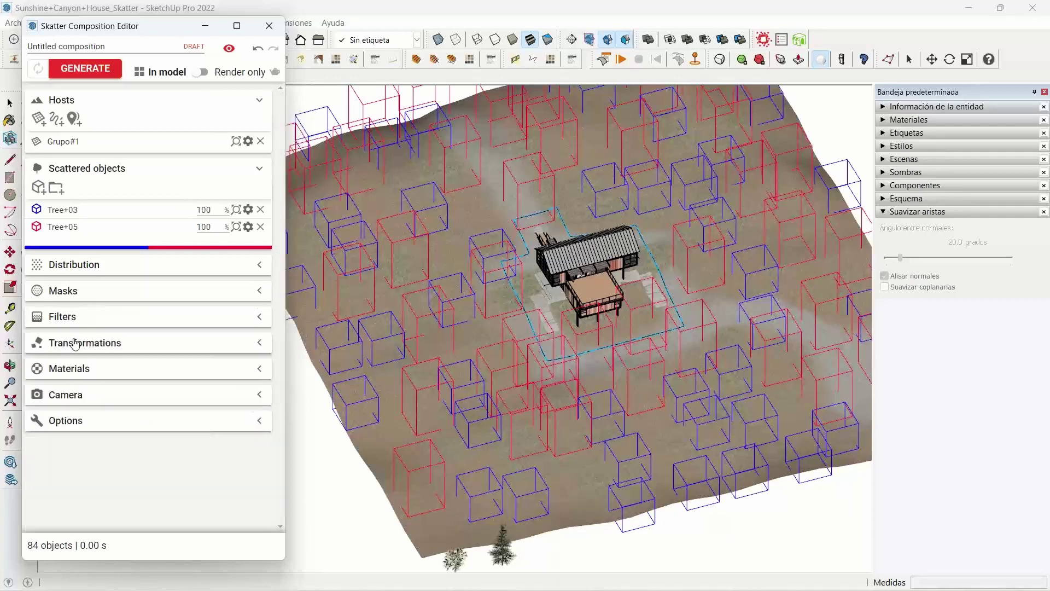
Enable Random scale 80–120% under Transformations and generate 81 trees on the hillside.
left_click(80, 345)
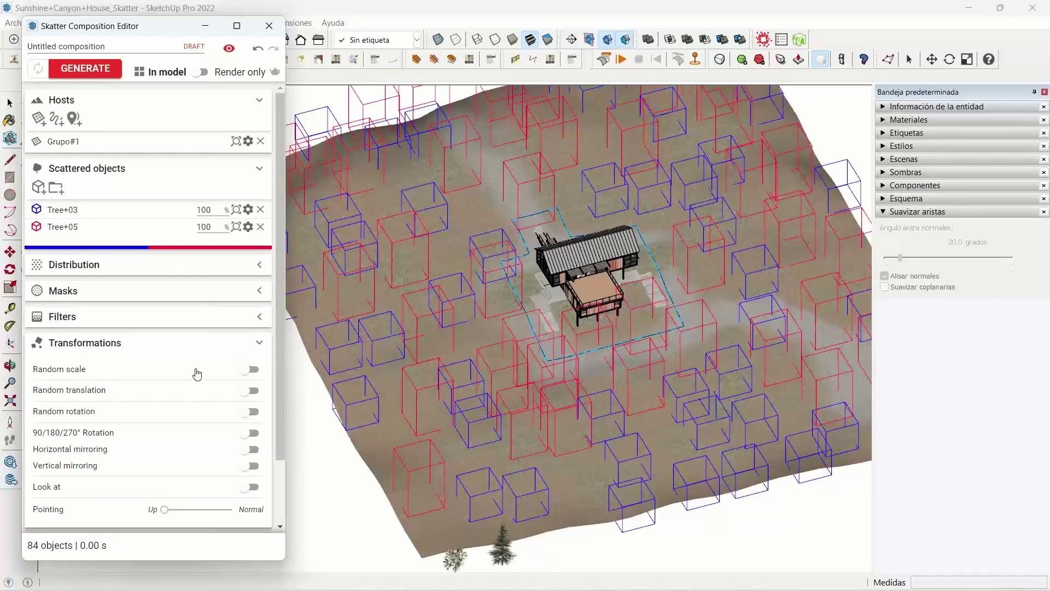
left_click(244, 373)
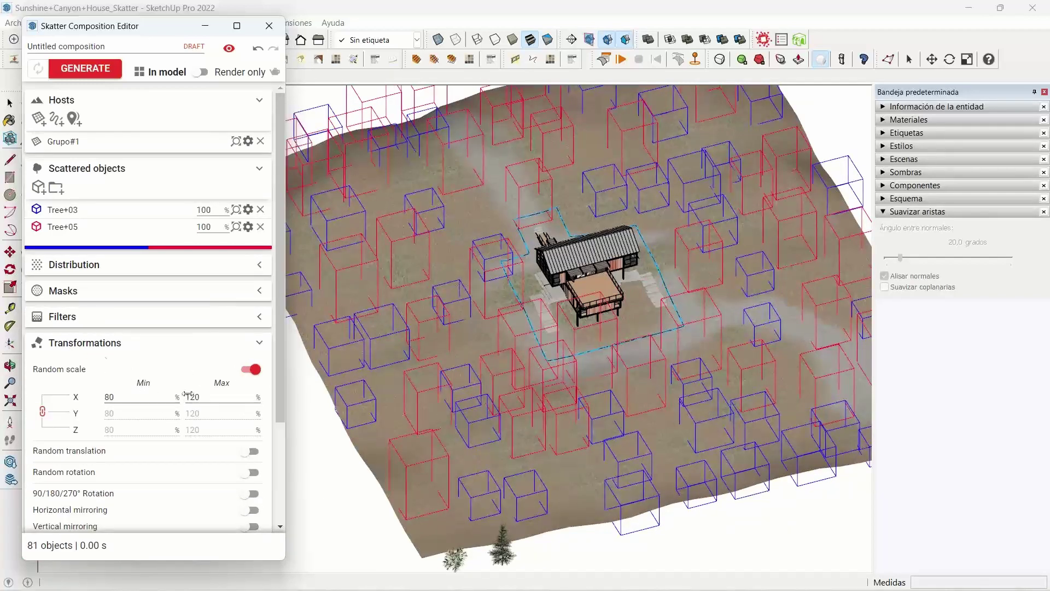
left_click(77, 350)
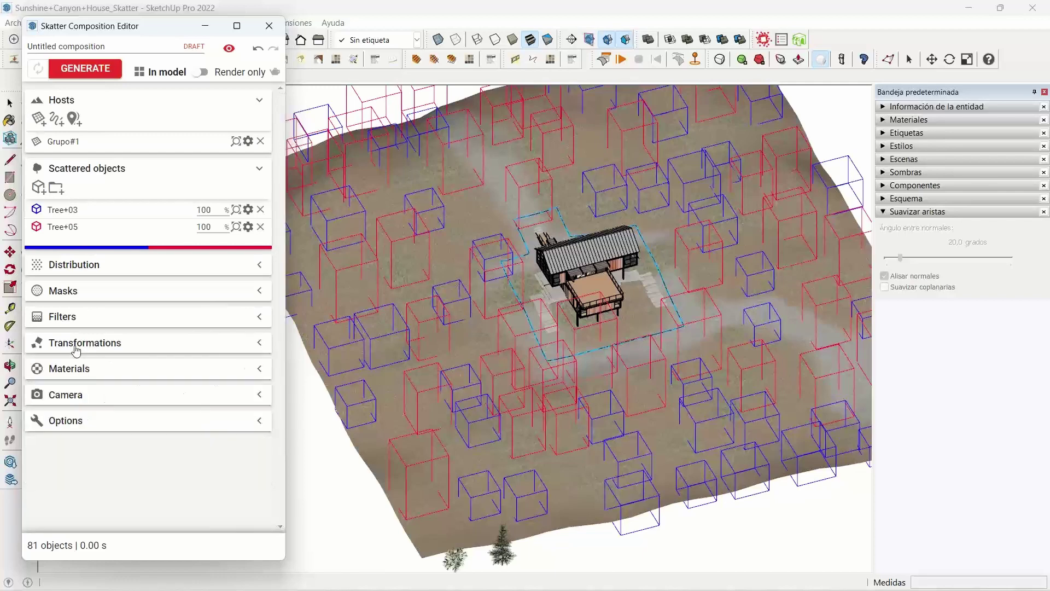
left_click(76, 351)
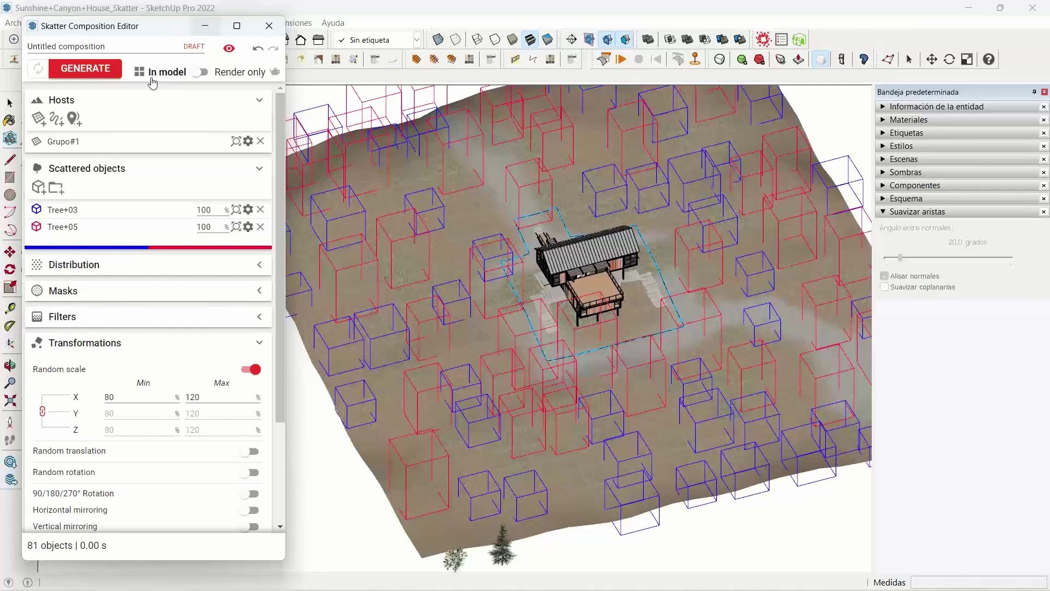
left_click(81, 70)
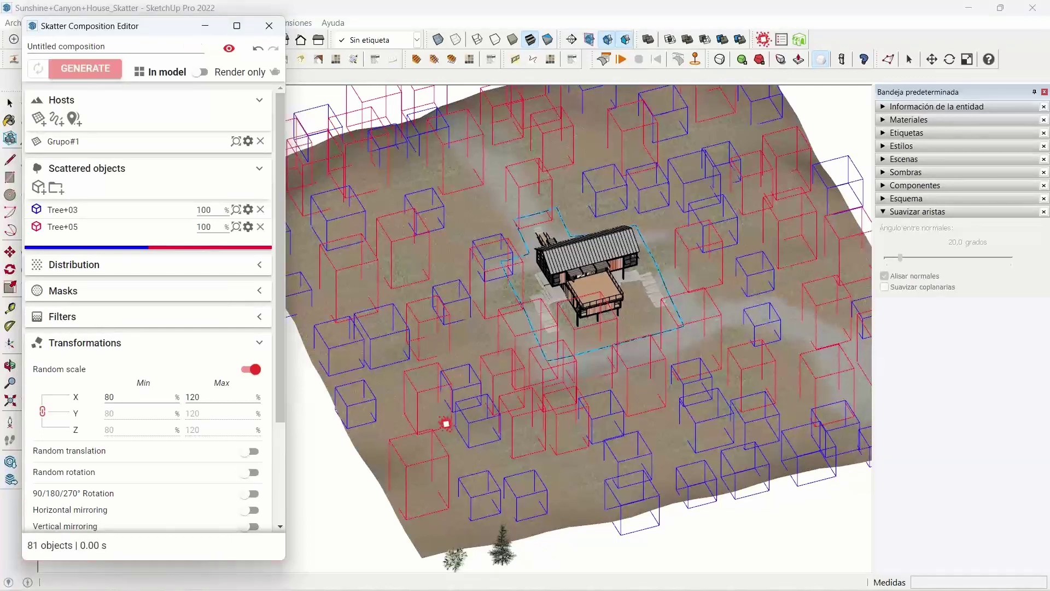
left_click(314, 142)
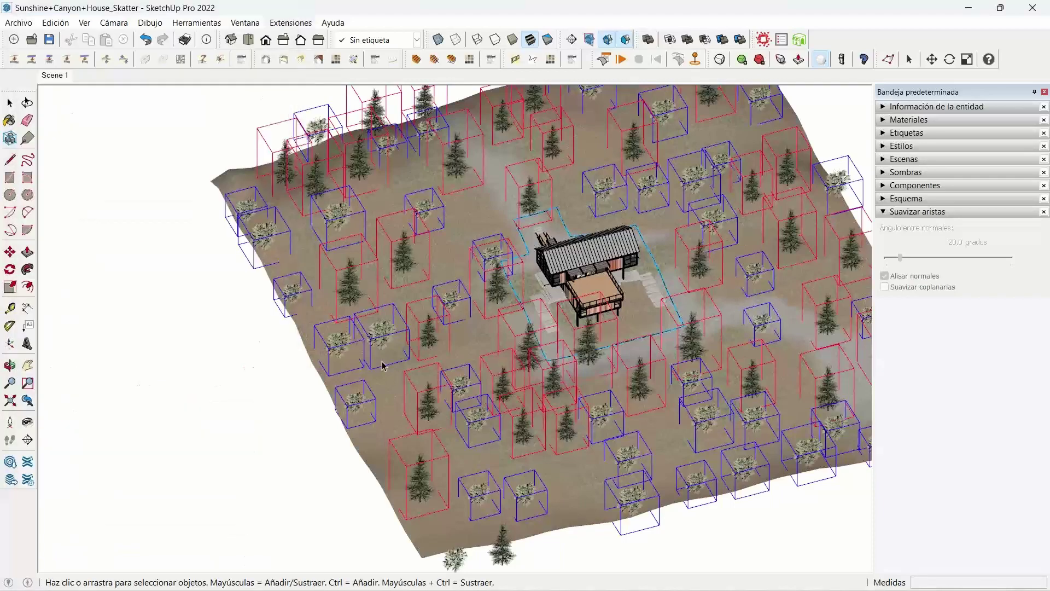
Orbit around the generated trees to view the house side-on, then start Untitled composition 2.
left_click(335, 337)
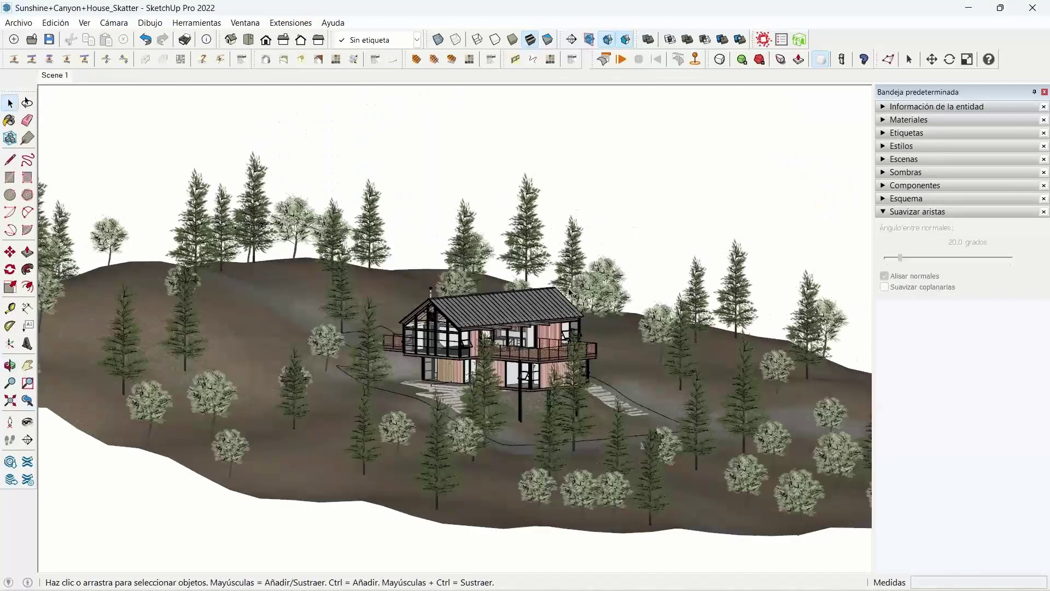
middle_click(377, 396)
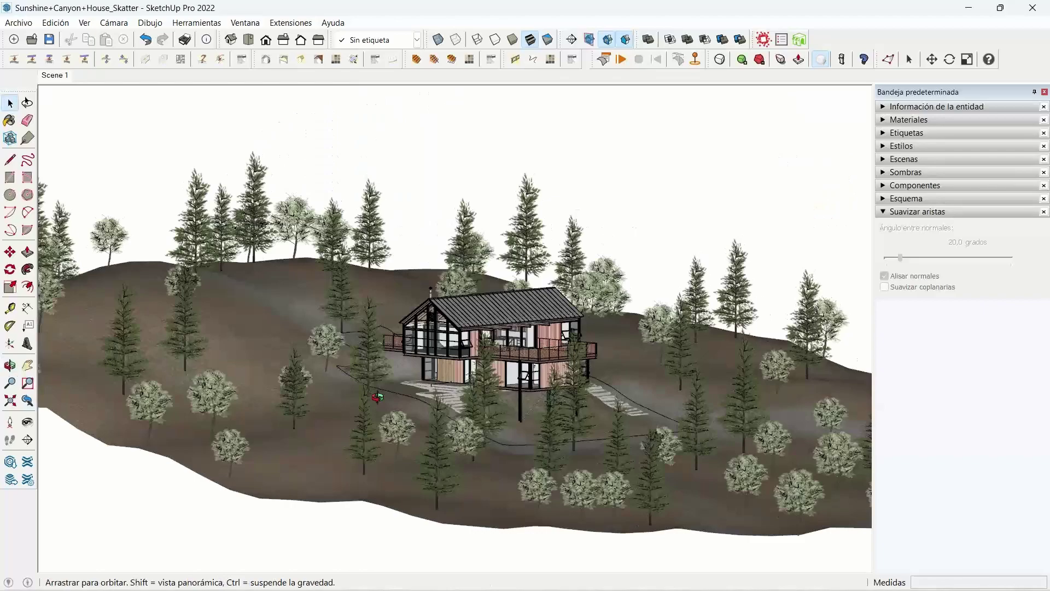
mouse_move(376, 397)
middle_mouse_down()
mouse_move(257, 408)
mouse_move(313, 389)
mouse_move(54, 530)
middle_mouse_up()
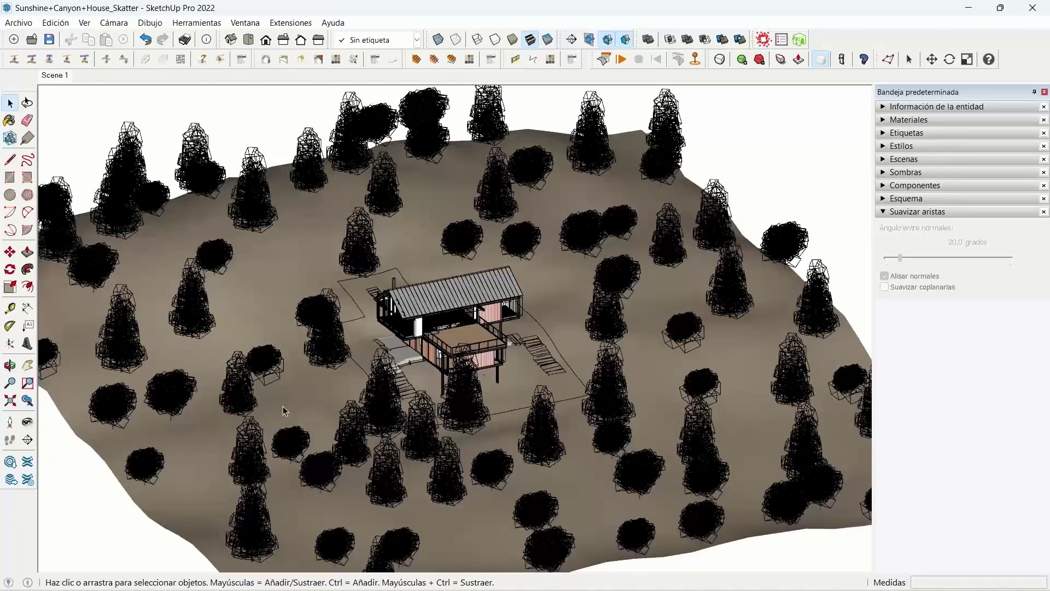
middle_click_drag(283, 405, 353, 189)
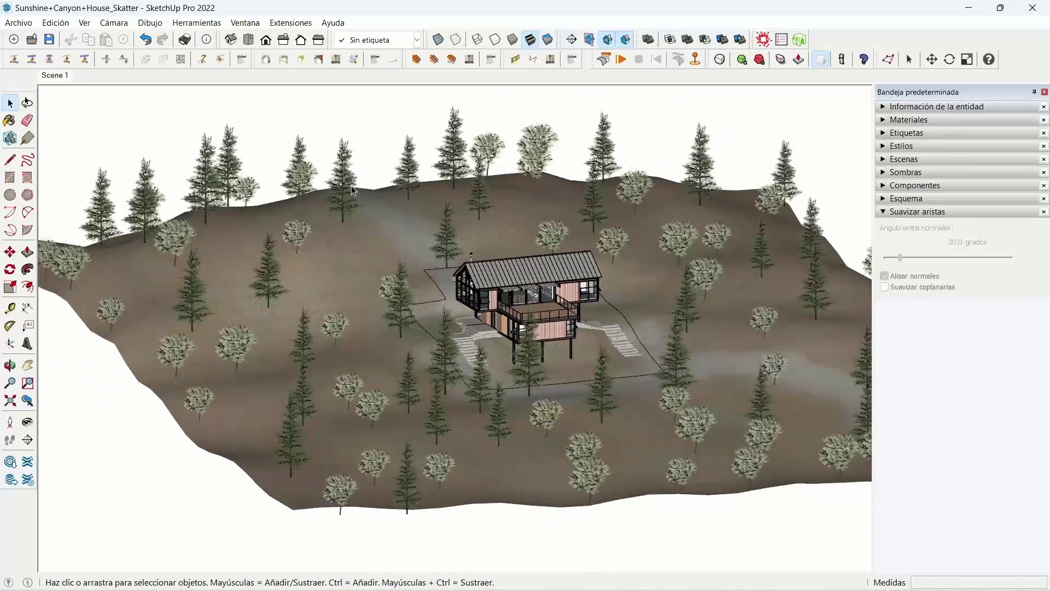
left_click(764, 40)
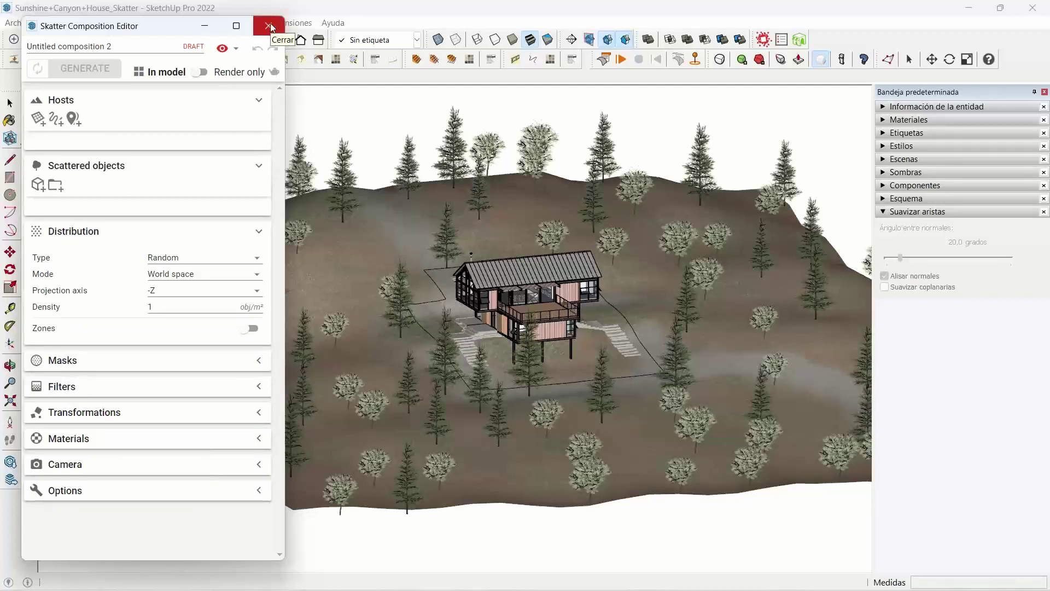
Close the Skatter editor and clear the terrain, house and tree selection.
left_click(270, 23)
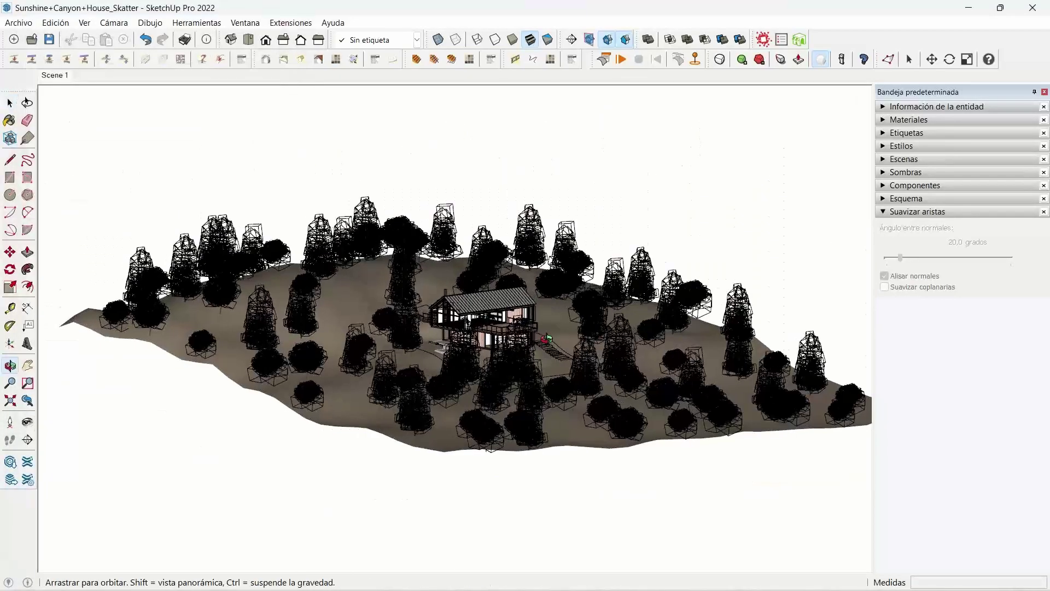
middle_click_drag(547, 338, 571, 327)
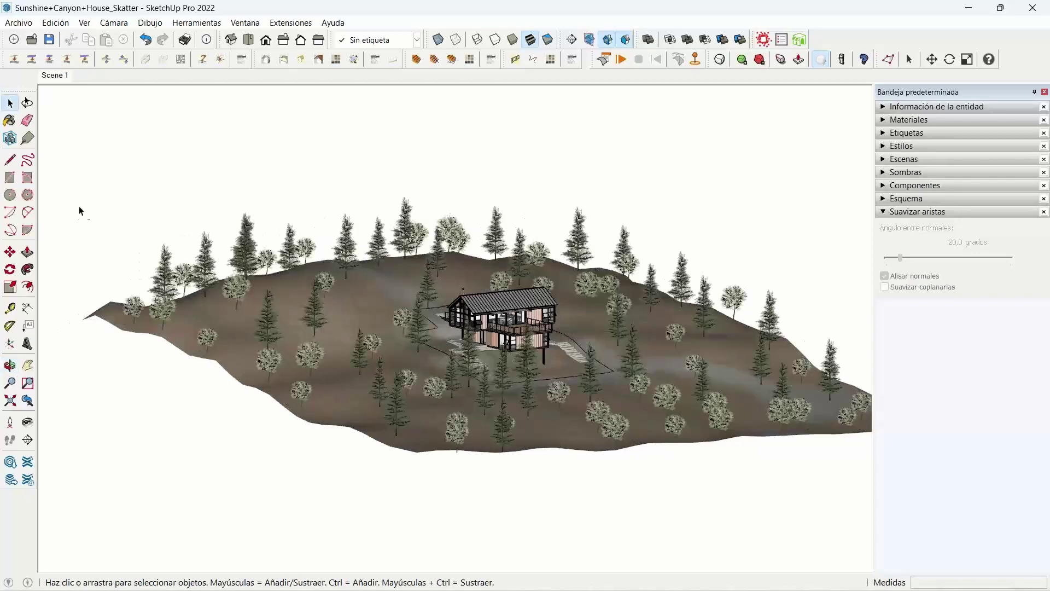
mouse_move(80, 207)
left_mouse_down()
mouse_move(499, 419)
mouse_move(607, 577)
left_mouse_up()
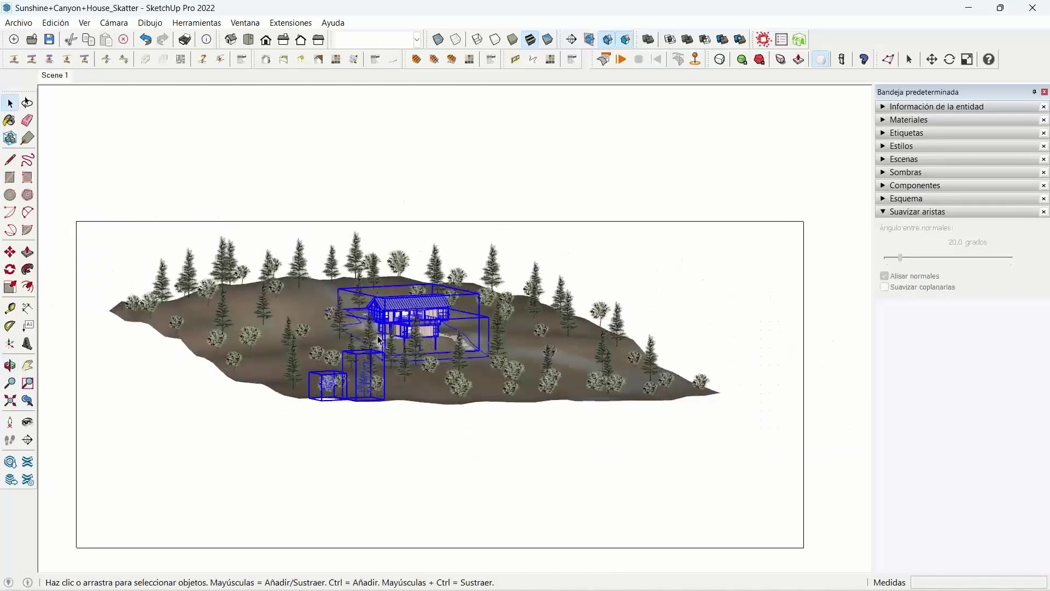
middle_click_drag(607, 577, 327, 242)
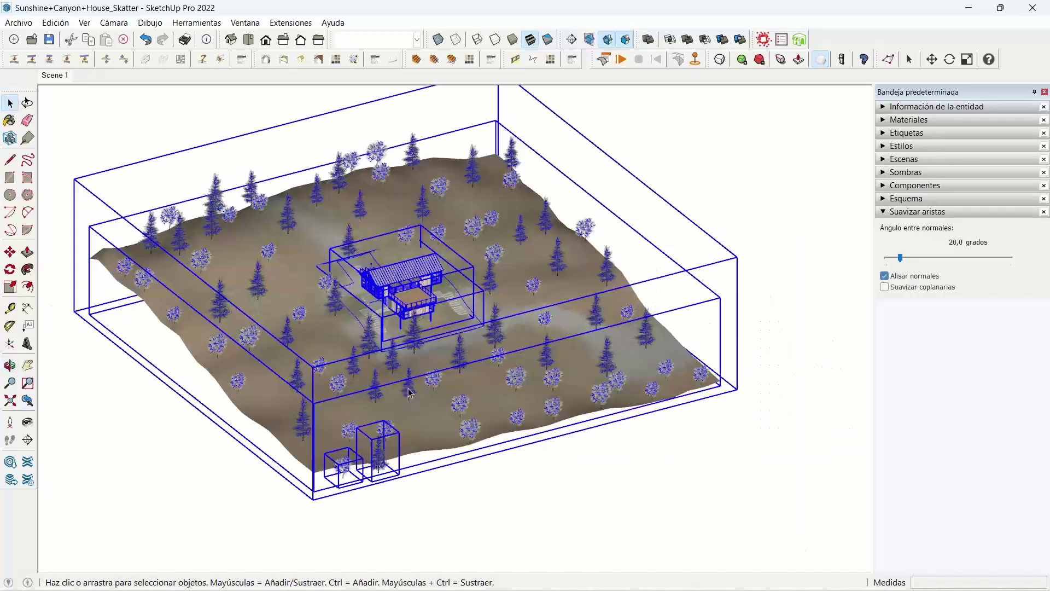
left_click(316, 229)
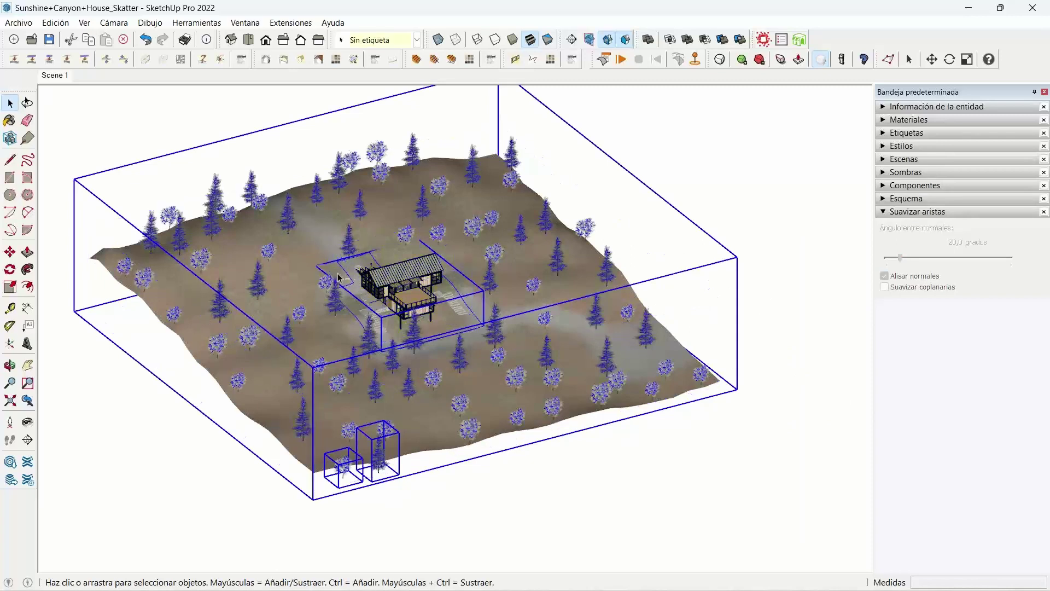
left_click(361, 468, "shift")
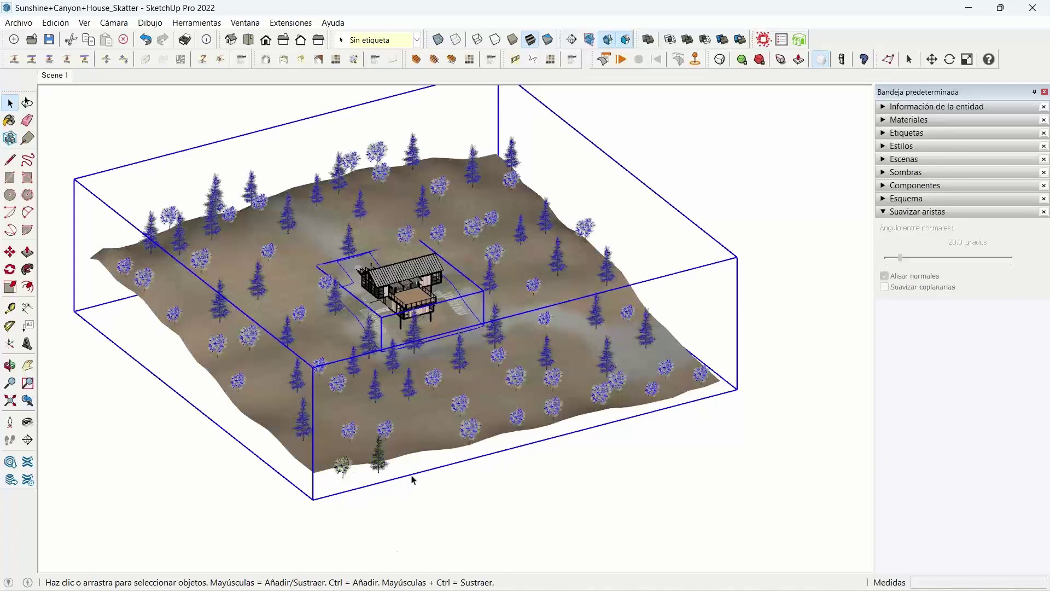
left_click(476, 444)
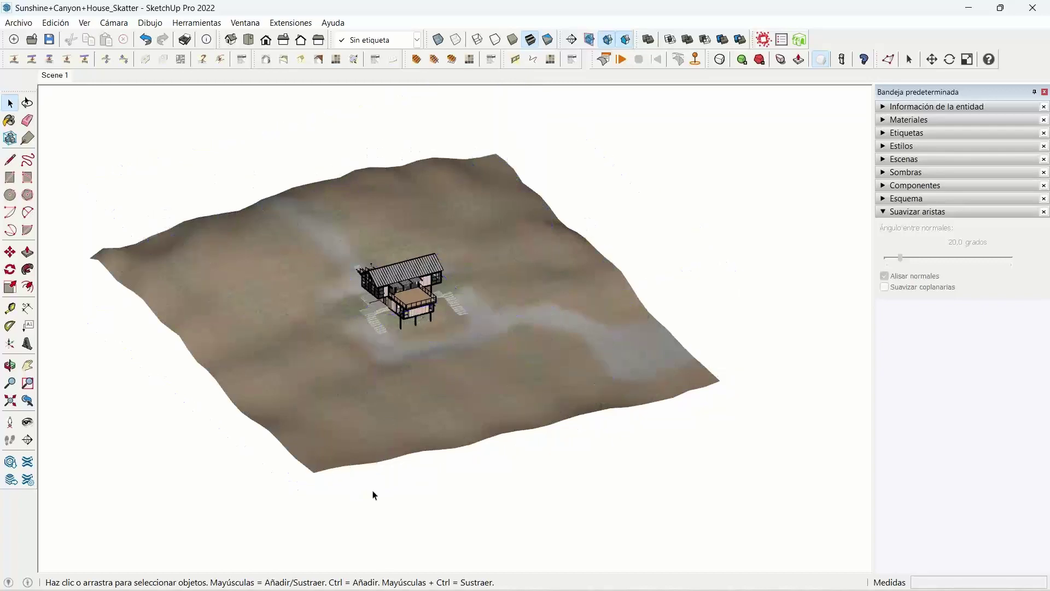
Orbit and zoom in toward the house, then bring up the Extensiones menu.
middle_click_drag(387, 417, 430, 367)
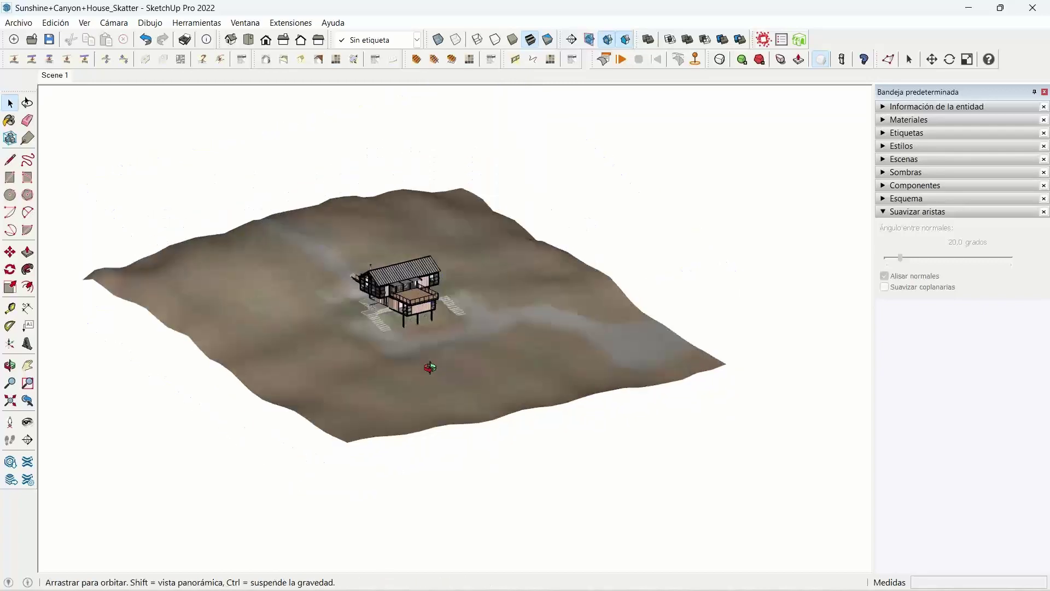
scroll(369, 291, "up", 2)
scroll(370, 291, "up", 1)
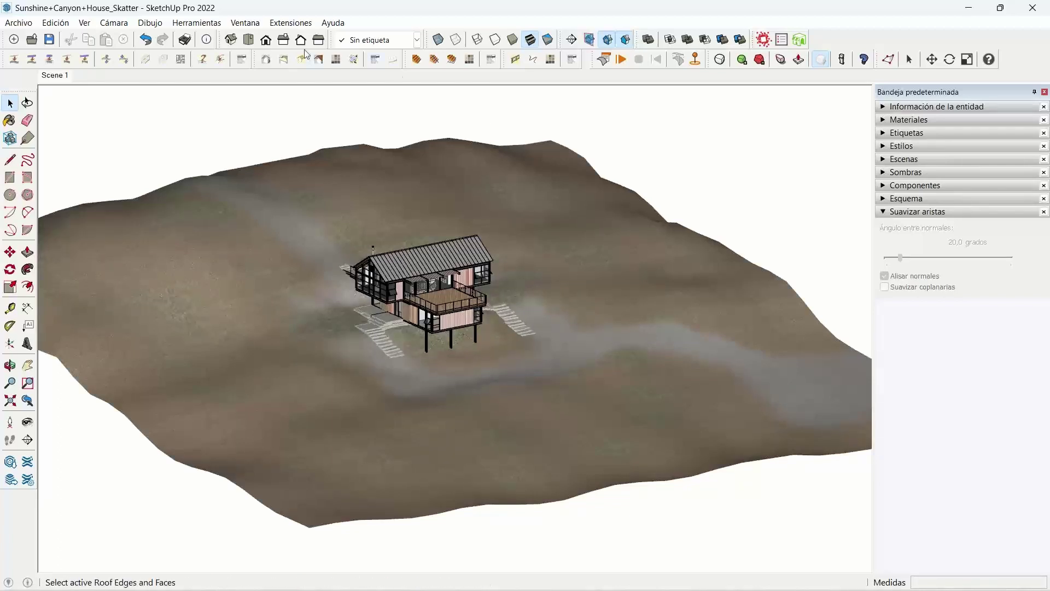
left_click(289, 24)
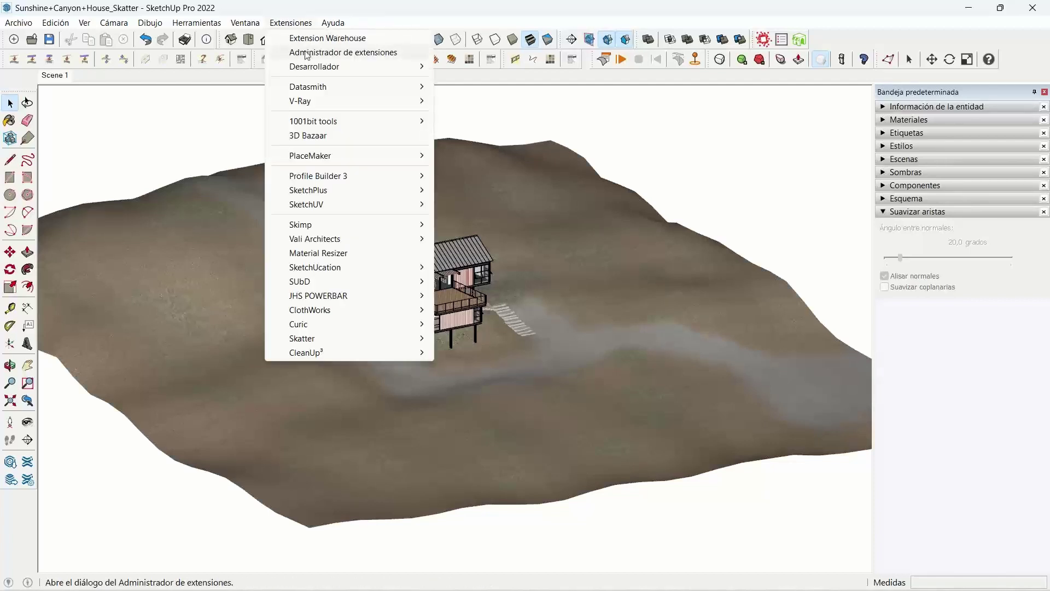
Search the Extension Warehouse for 'material resizer' and view its listing.
left_click(309, 38)
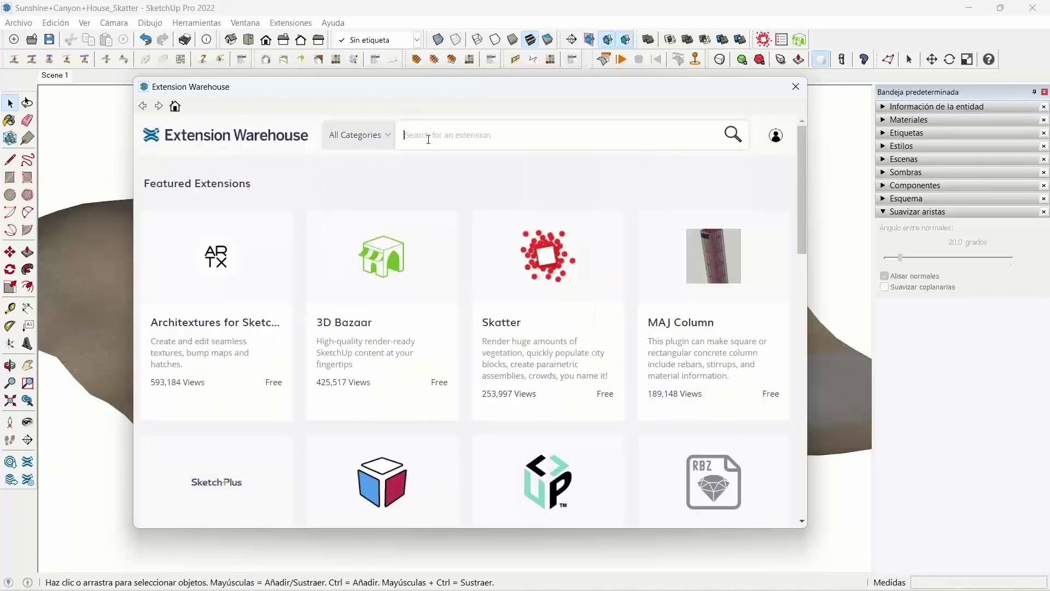
type("material res")
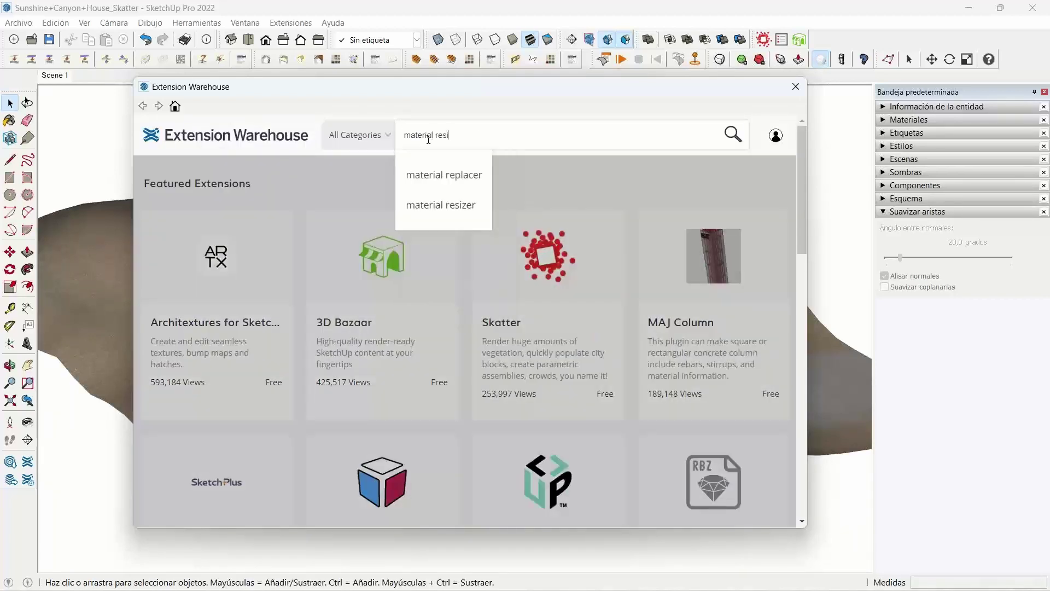
type("izer")
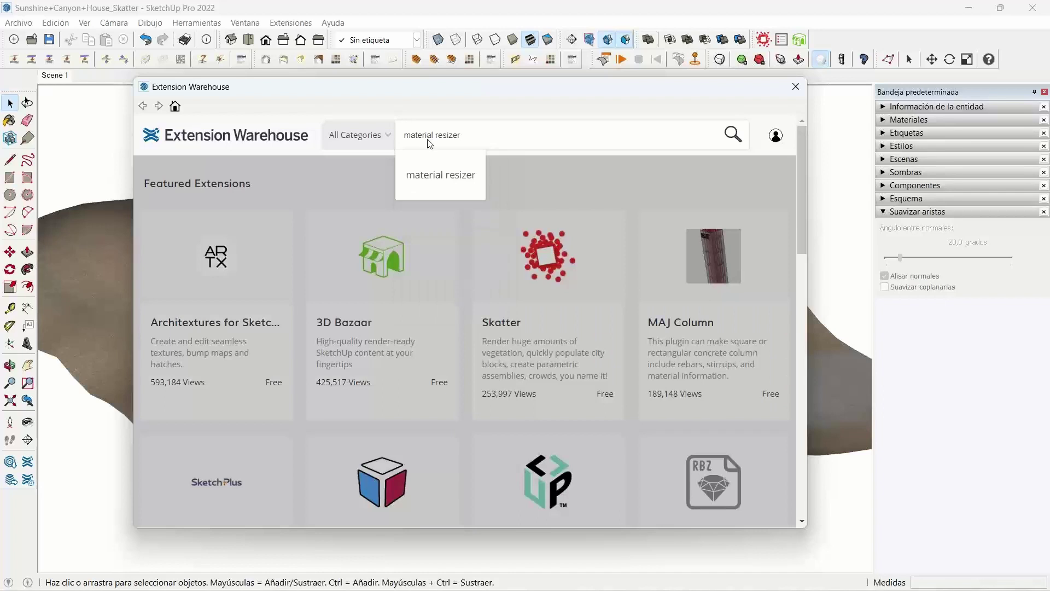
left_click(425, 167)
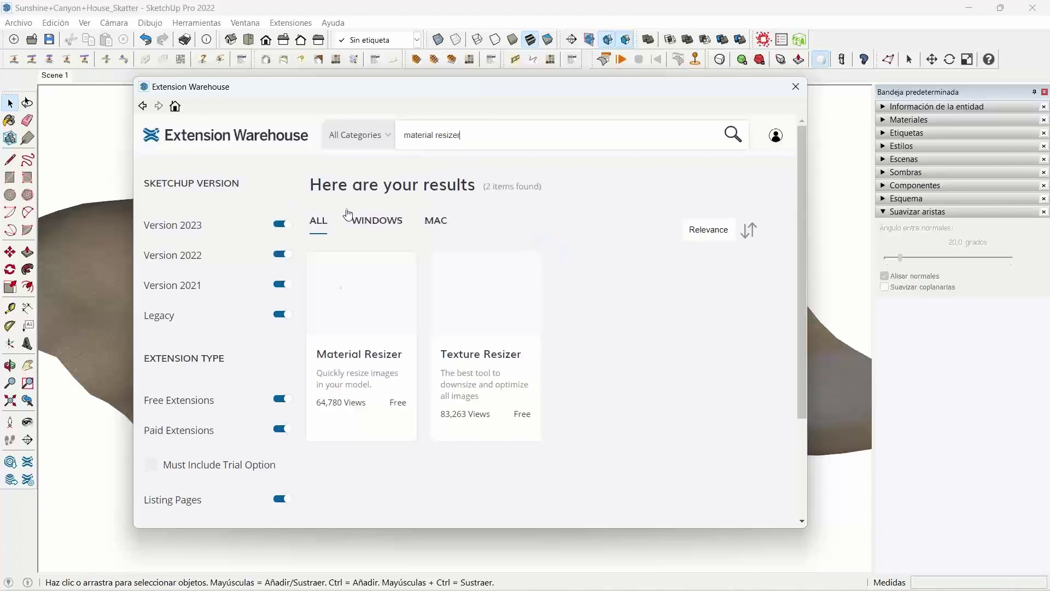
left_click(361, 358)
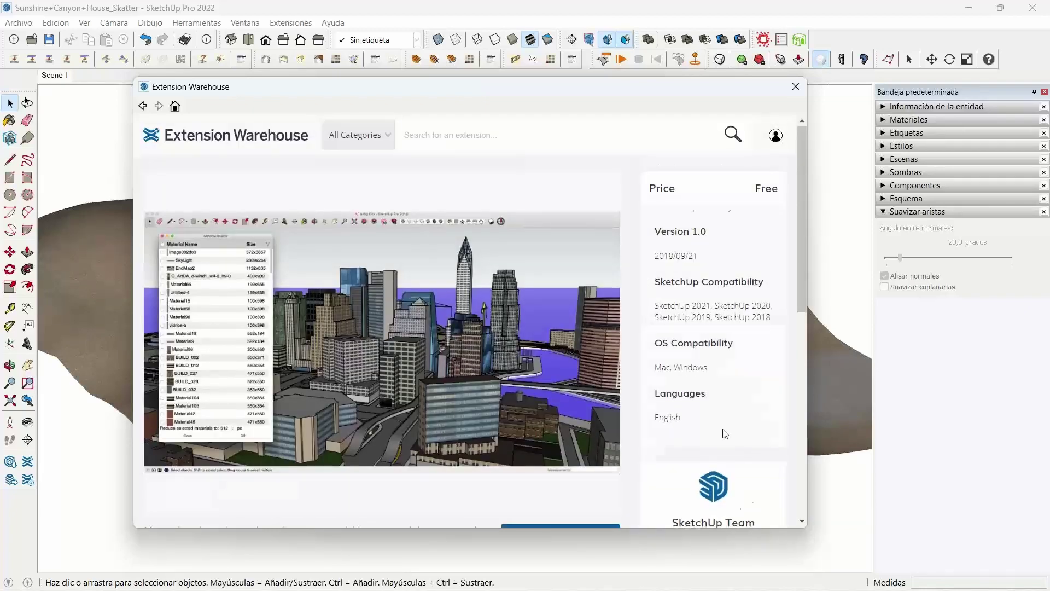
scroll(724, 434, "down", 5)
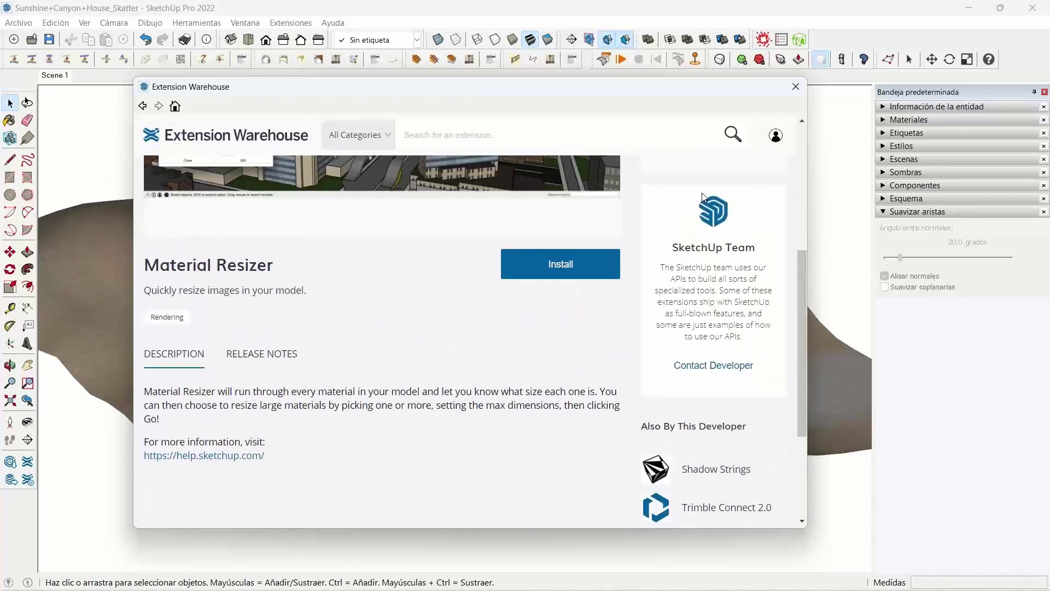
Browse all SketchUp Team extensions and view the Solar North listing.
left_click(710, 251)
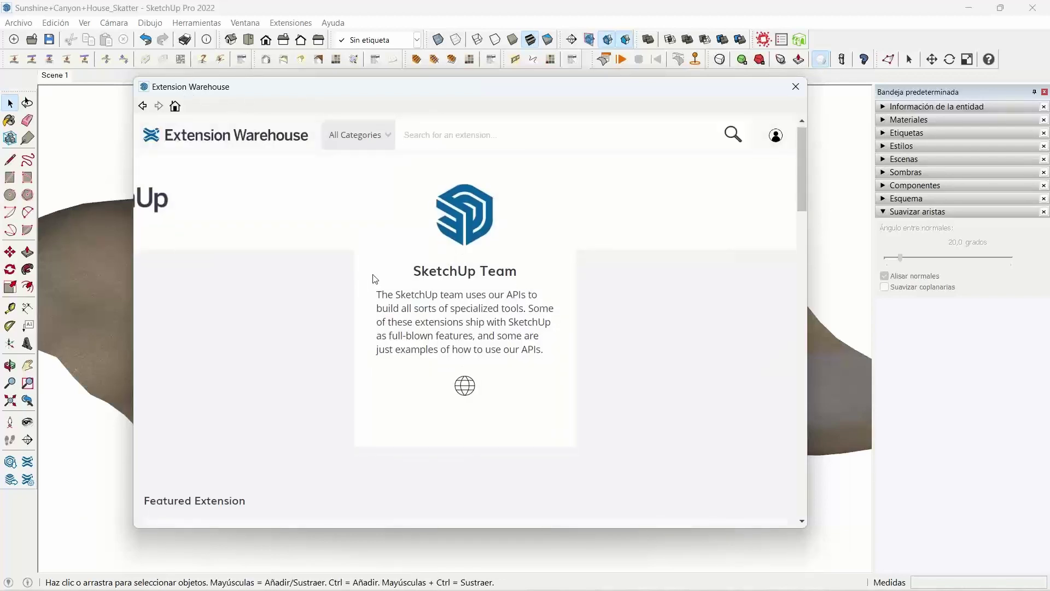
scroll(375, 279, "down", 5)
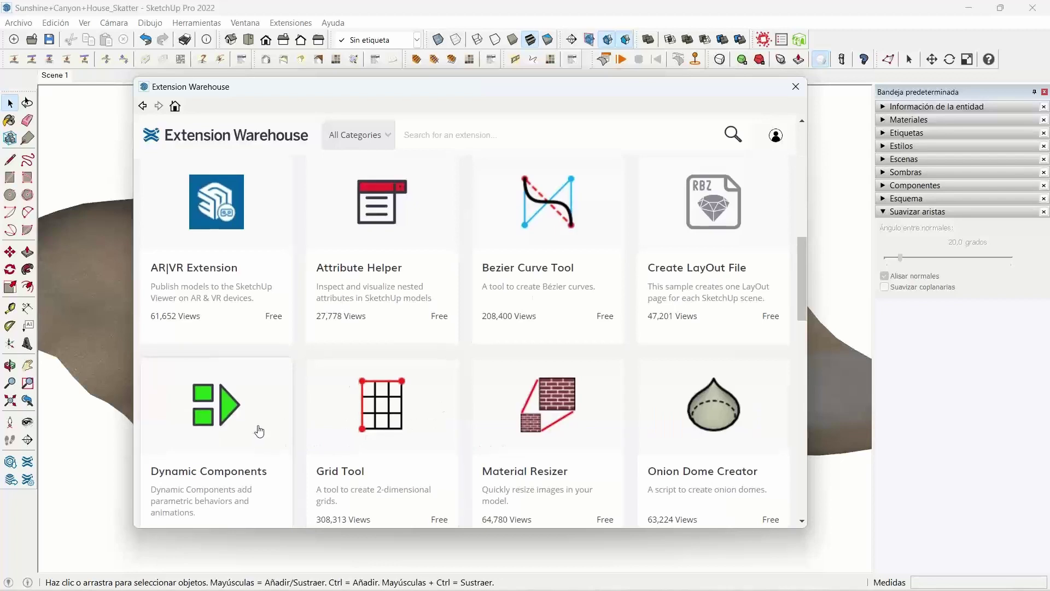
scroll(258, 432, "down", 2)
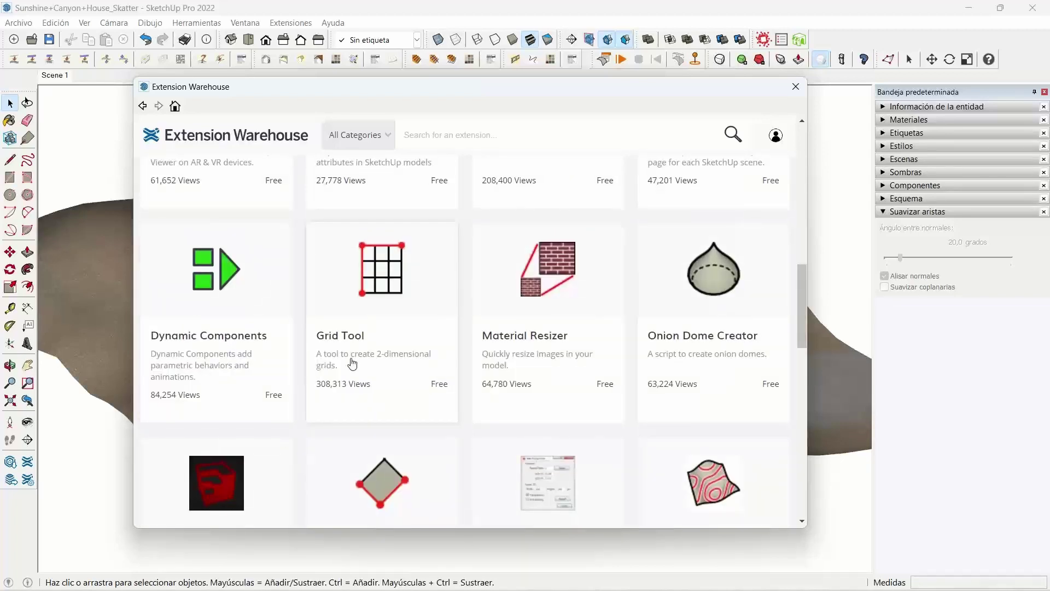
scroll(352, 364, "down", 3)
scroll(347, 366, "down", 2)
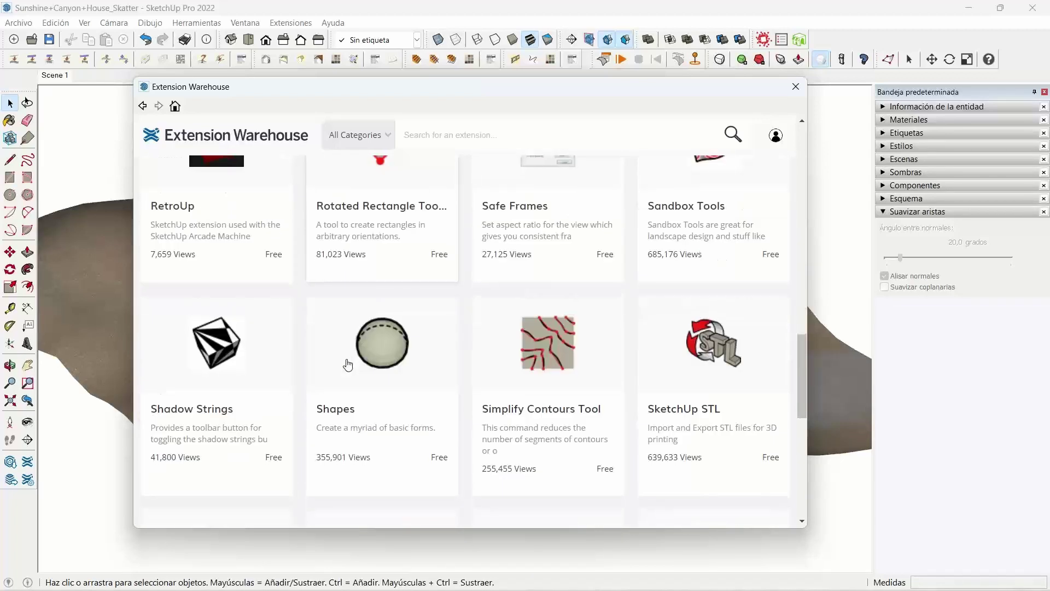
scroll(348, 365, "down", 4)
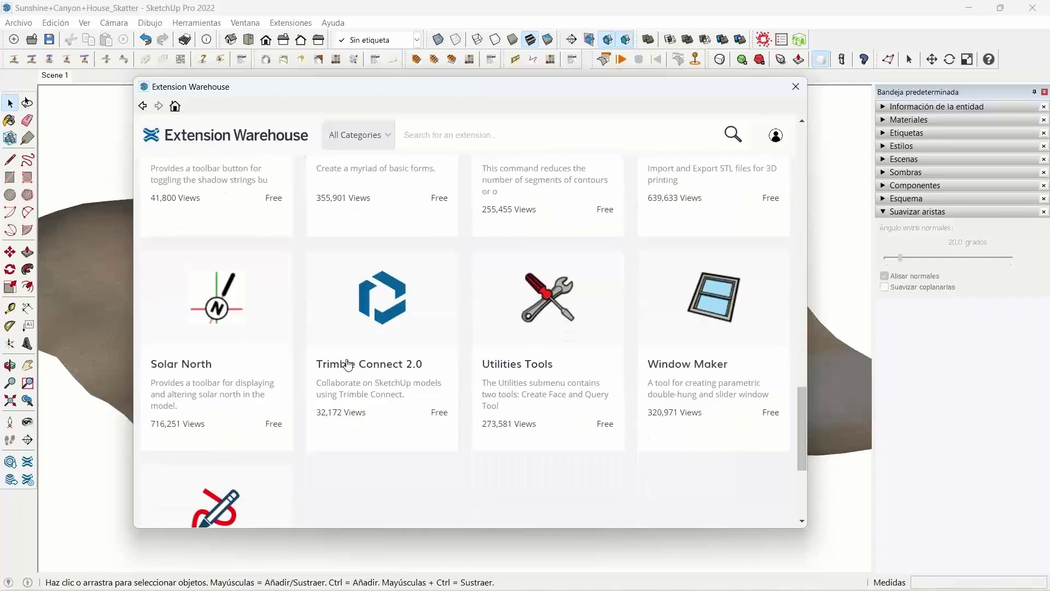
left_click(183, 359)
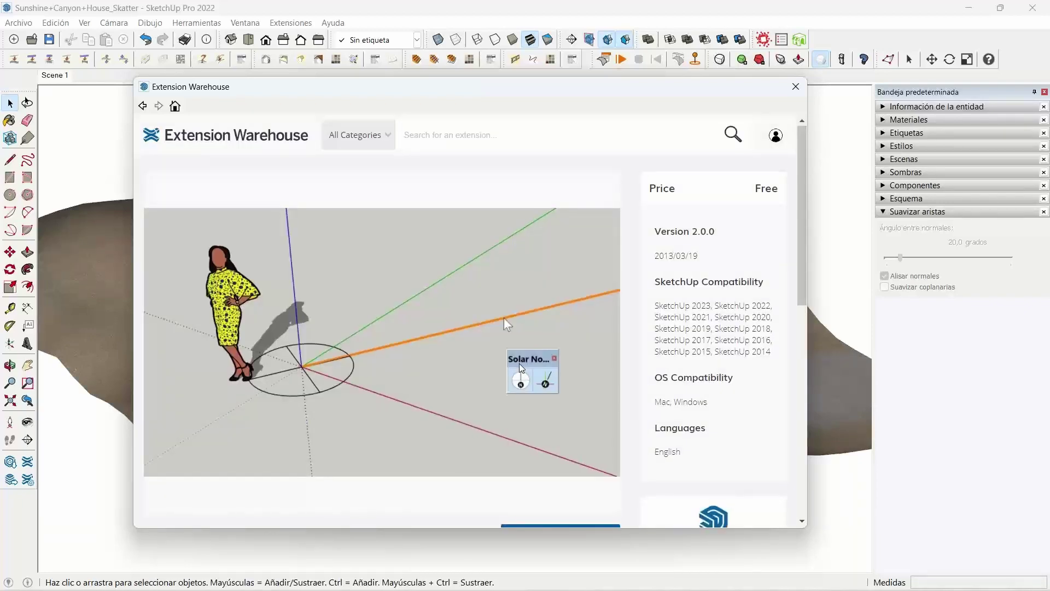
scroll(521, 367, "down", 3)
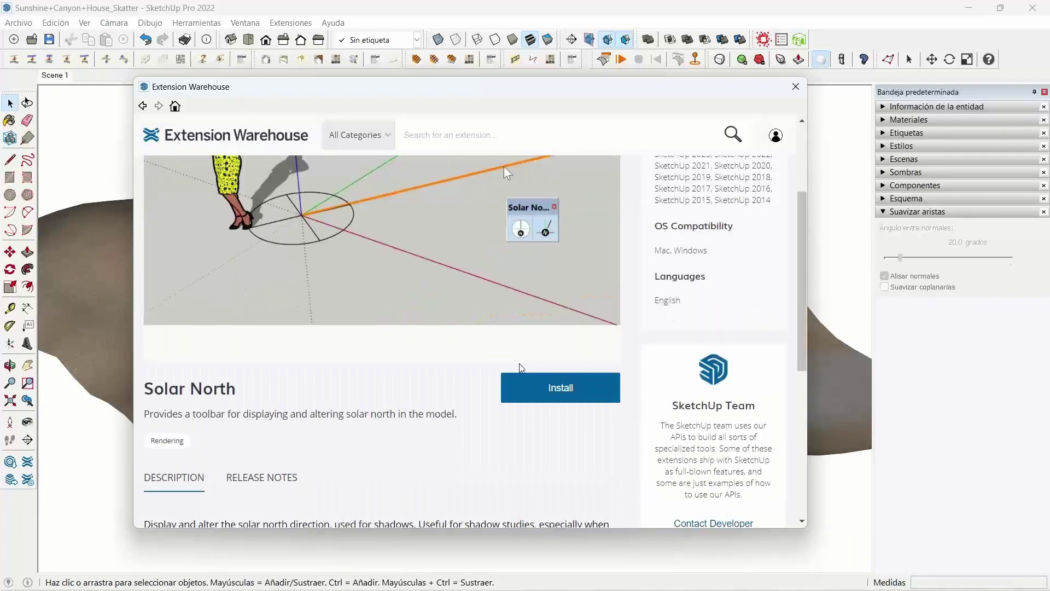
scroll(520, 366, "down", 1)
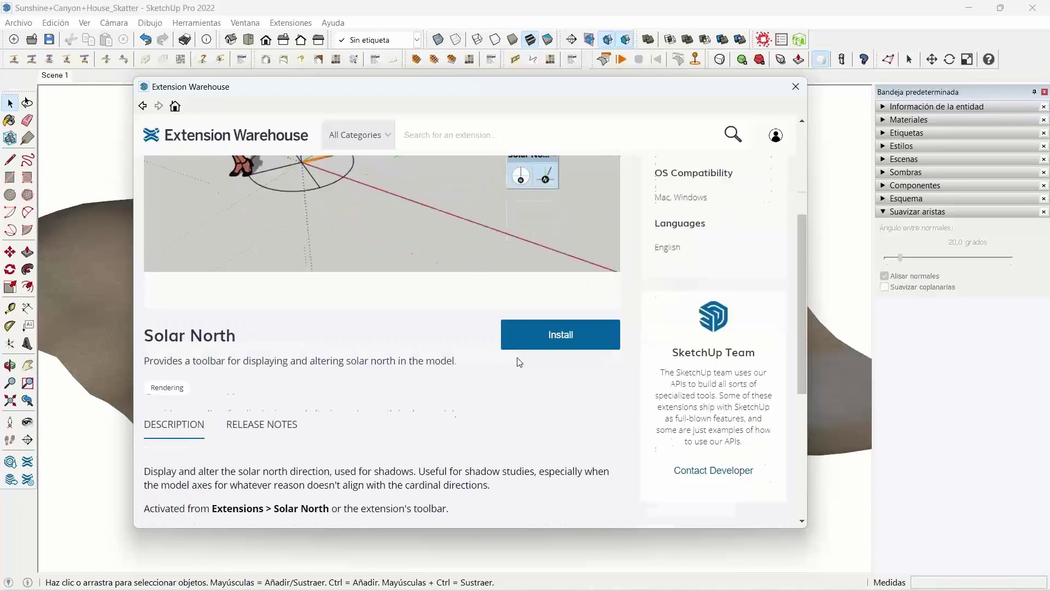
Close the Extension Warehouse and move the Solar North toolbar.
left_click(794, 90)
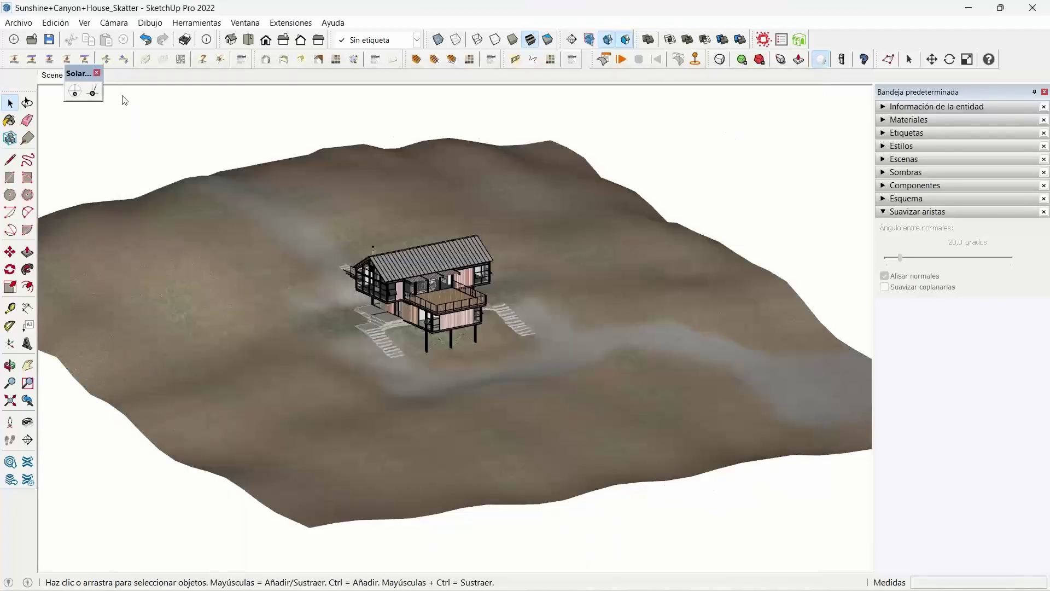
left_click_drag(81, 76, 94, 105)
middle_click_drag(339, 276, 300, 288)
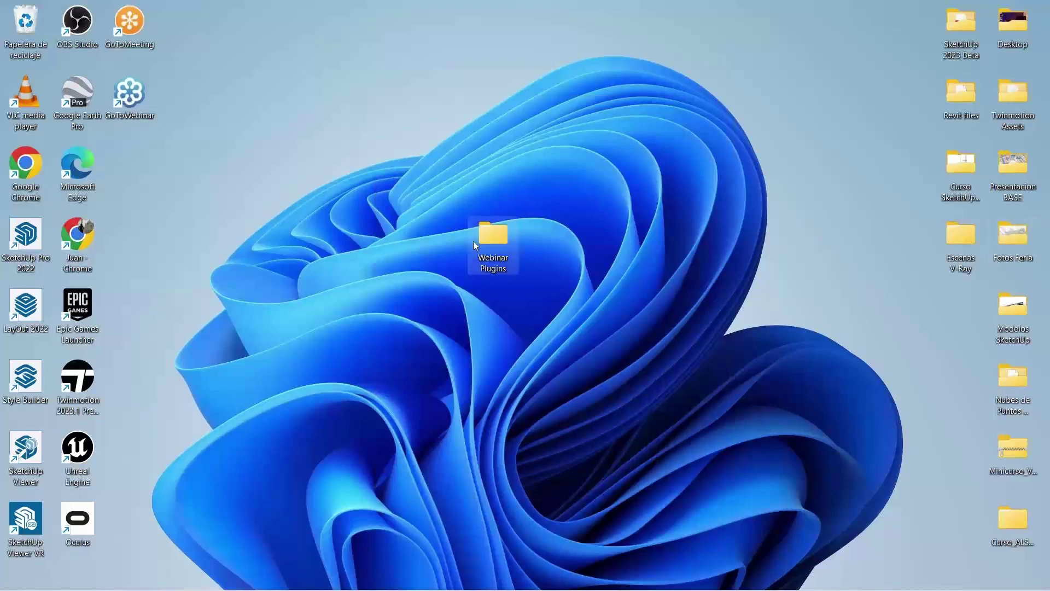
Open the desktop Webinar Plugins folder, then its Skatter subfolder.
double_click(504, 241)
left_click(209, 272)
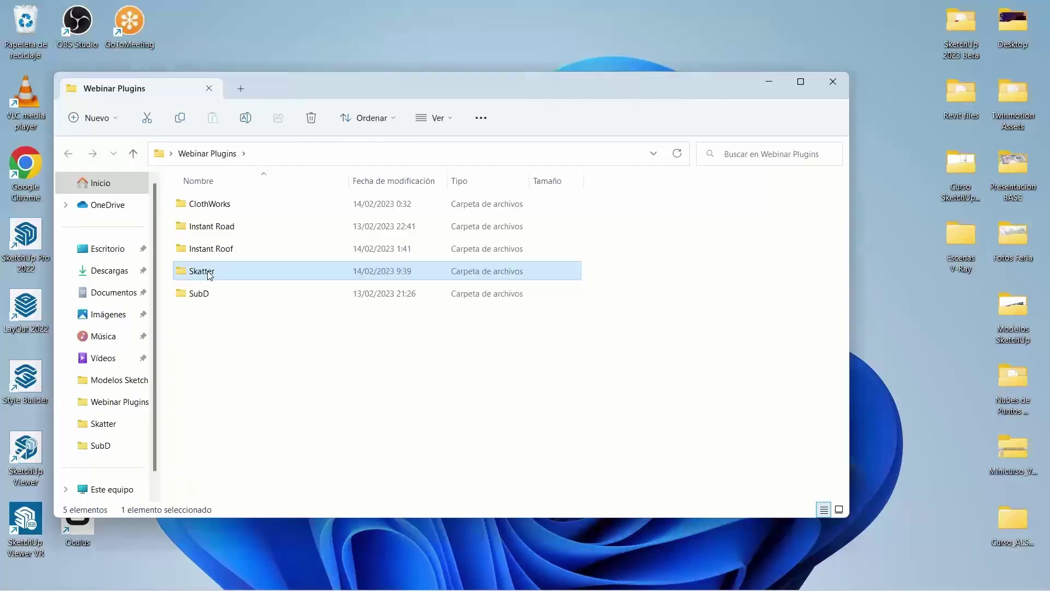
double_click(209, 272)
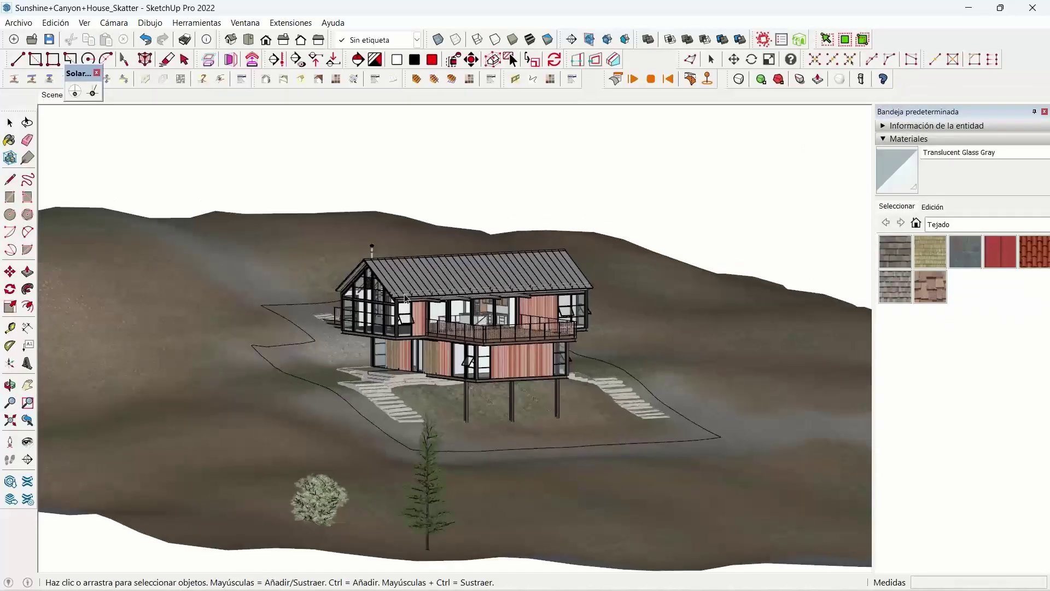
Zoom extents and check 'Ejes del modelo' in the style's Modelado settings.
middle_click_drag(405, 298, 424, 273)
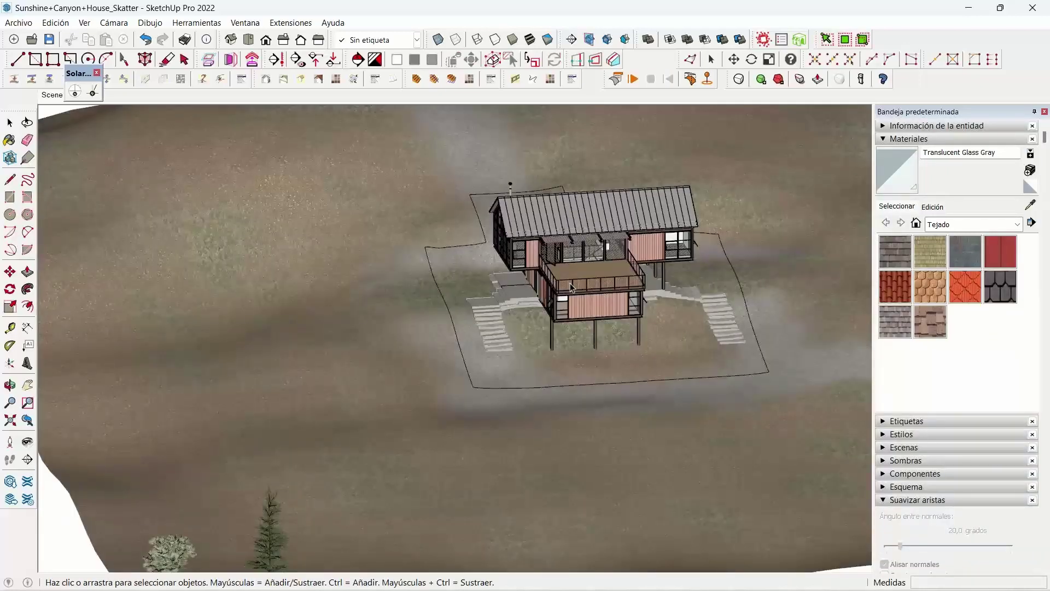
key("shift+z")
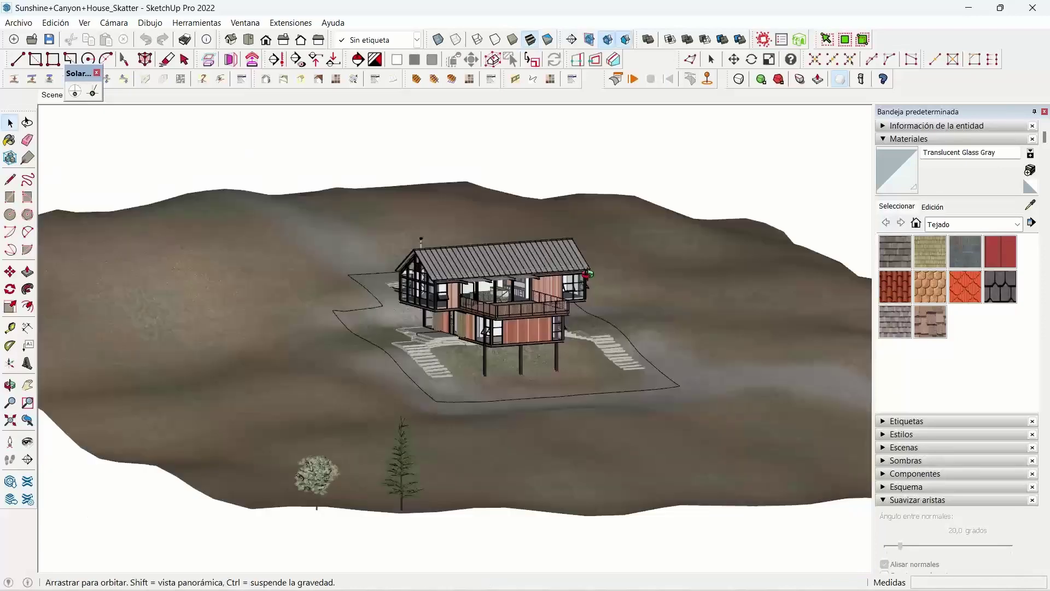
left_click(923, 140)
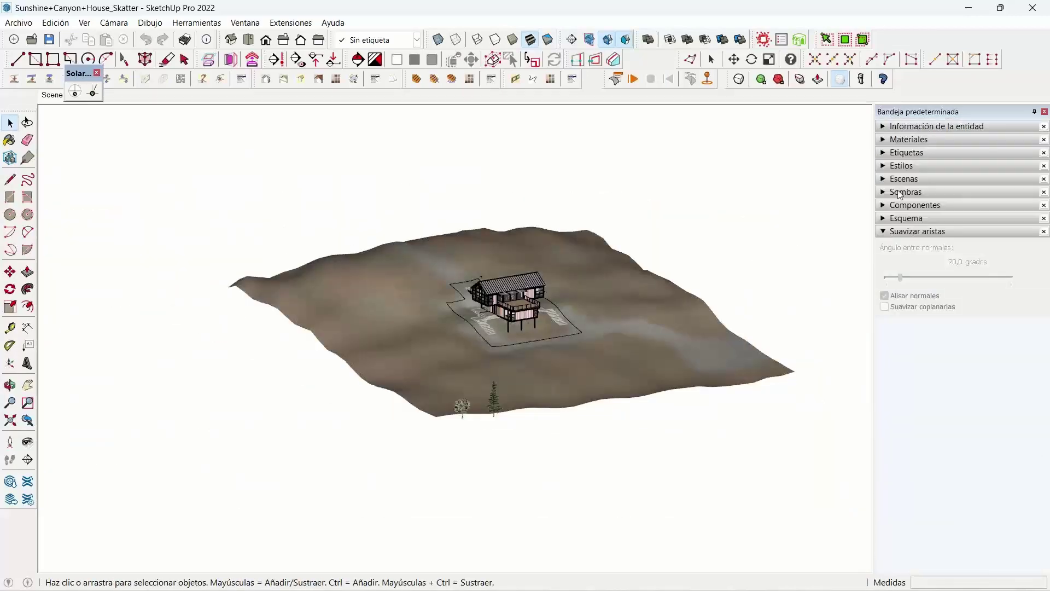
left_click(891, 166)
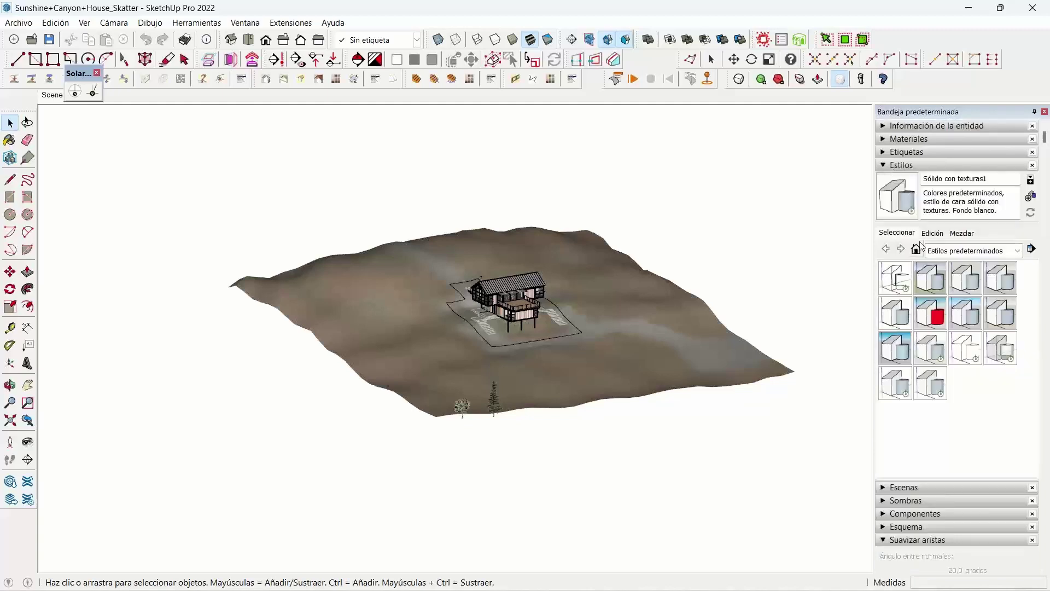
left_click(958, 233)
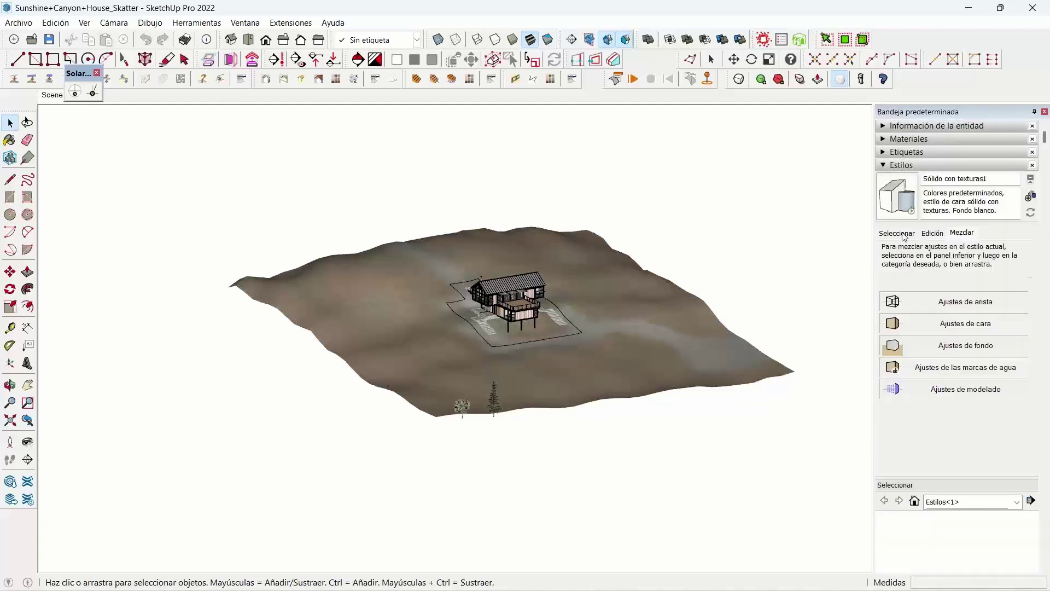
left_click(902, 234)
left_click(929, 235)
left_click(954, 250)
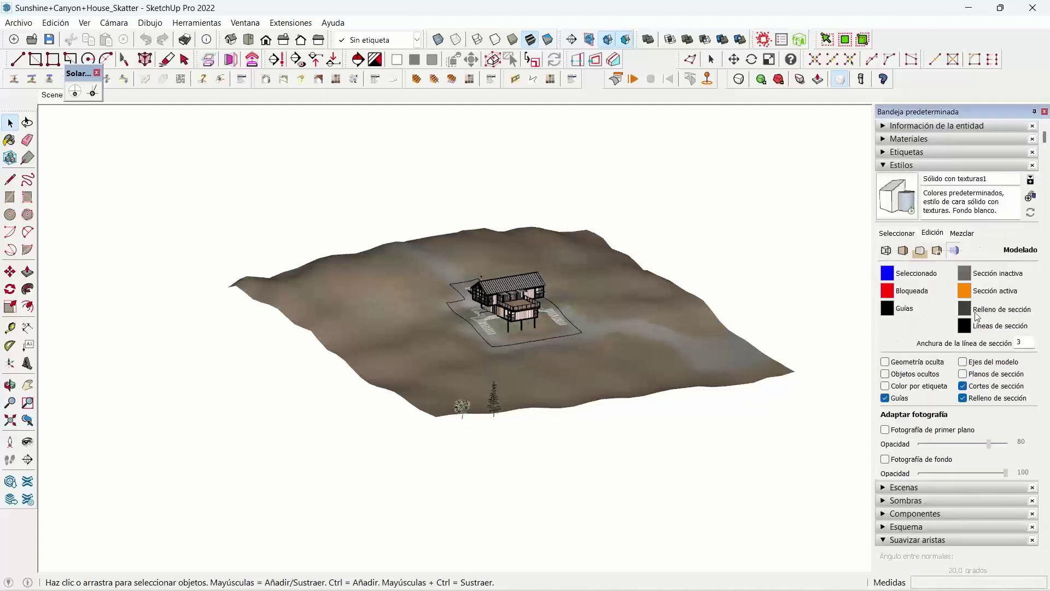
left_click(963, 363)
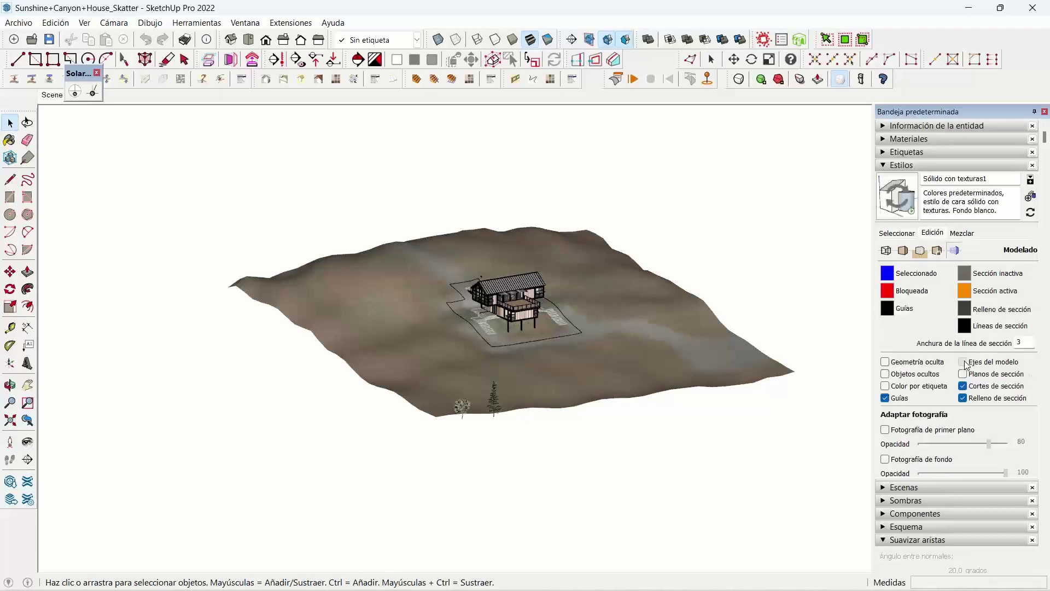
Orbit to see the axes and expand the Sombras shadow panel.
middle_click_drag(602, 246, 514, 235)
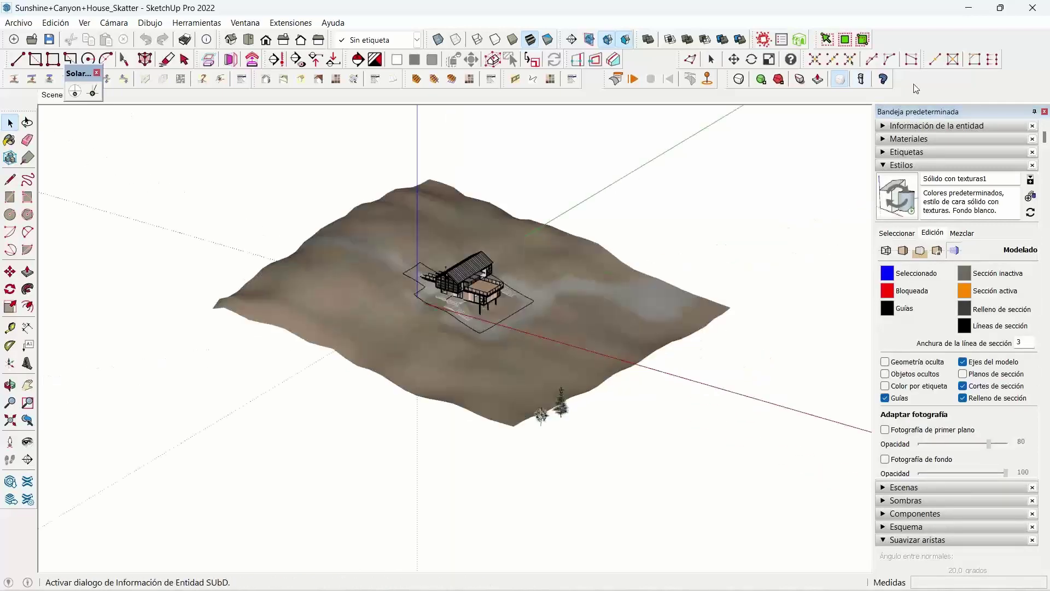
left_click(902, 166)
left_click(905, 191)
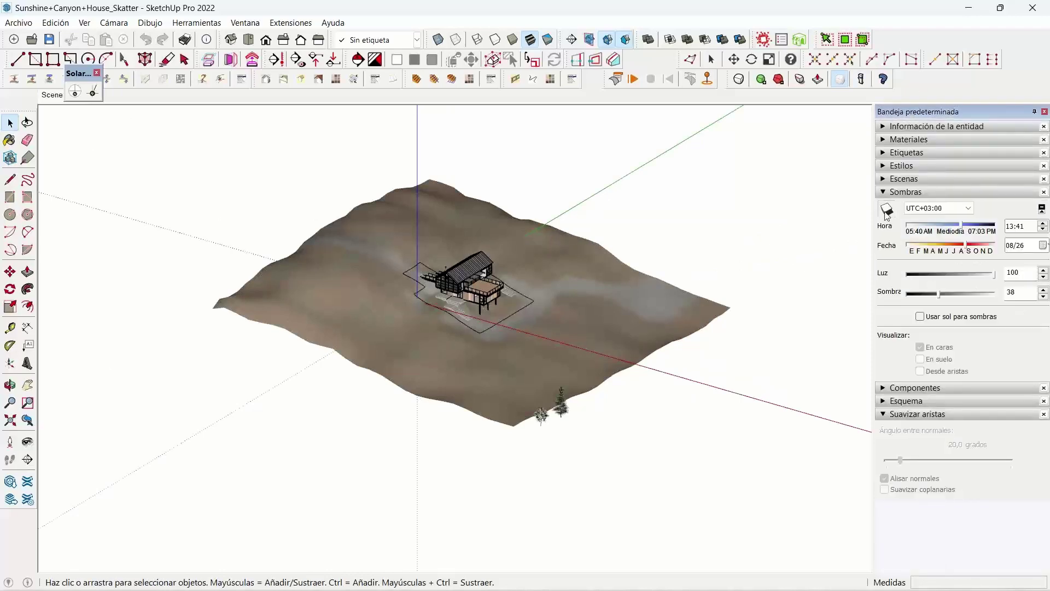
Enable shadows and orbit in closer around the house.
left_click(886, 211)
key("o")
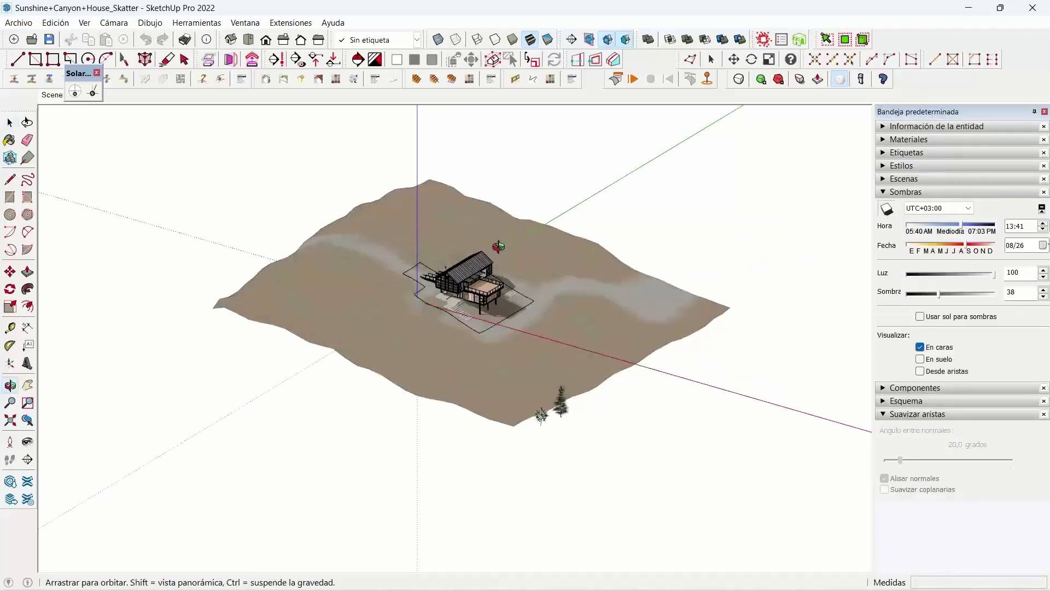
scroll(498, 246, "up", 2)
scroll(600, 249, "up", 1)
scroll(566, 237, "up", 2)
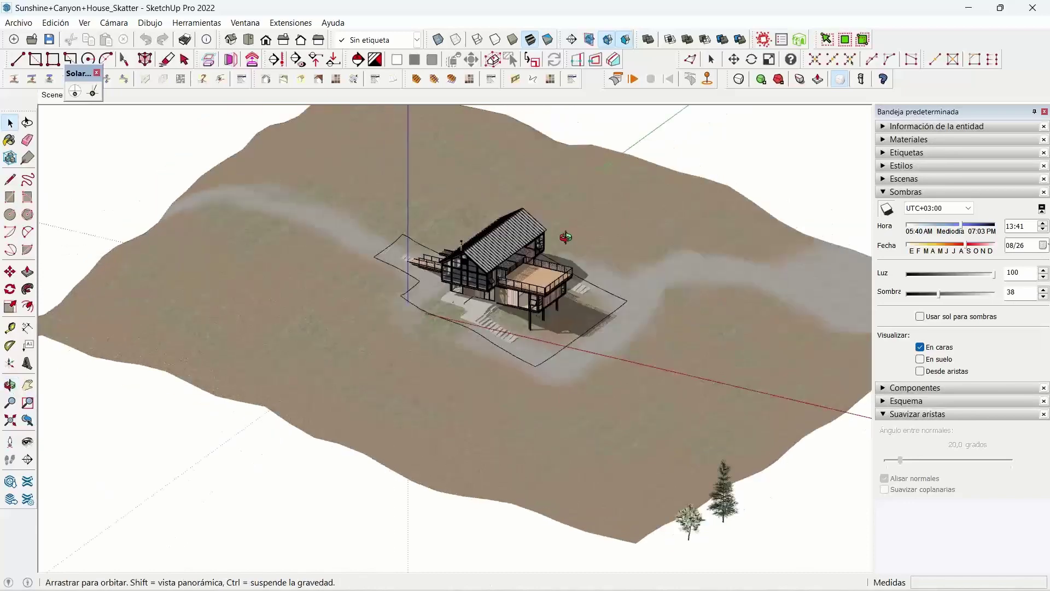
left_click_drag(565, 237, 596, 241)
key("space")
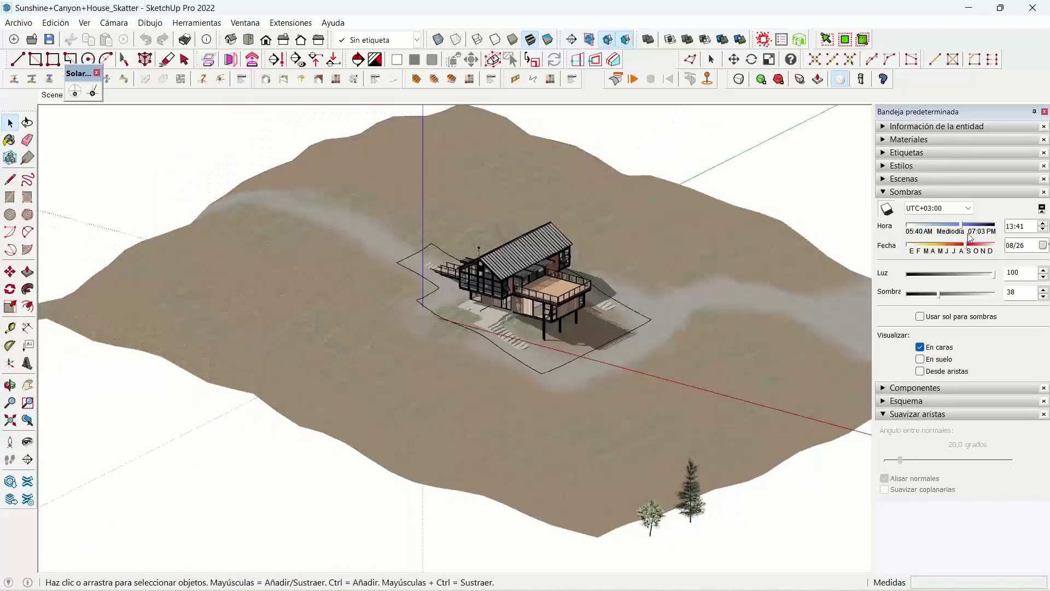
Set the shadow time to 14:42 and the date to 08/30.
left_click(967, 225)
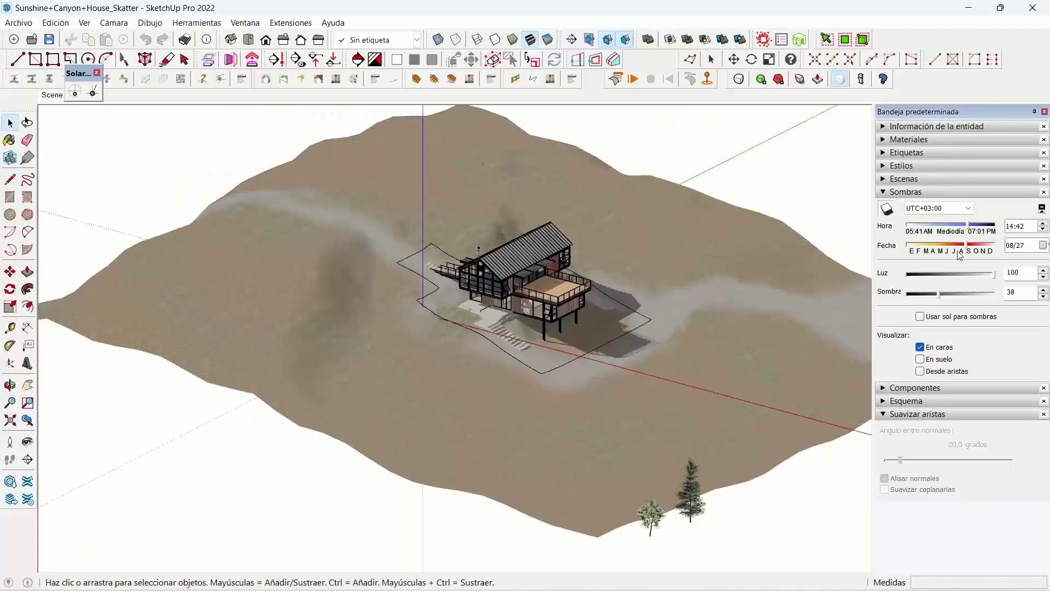
left_click(951, 252)
left_click_drag(950, 252, 966, 251)
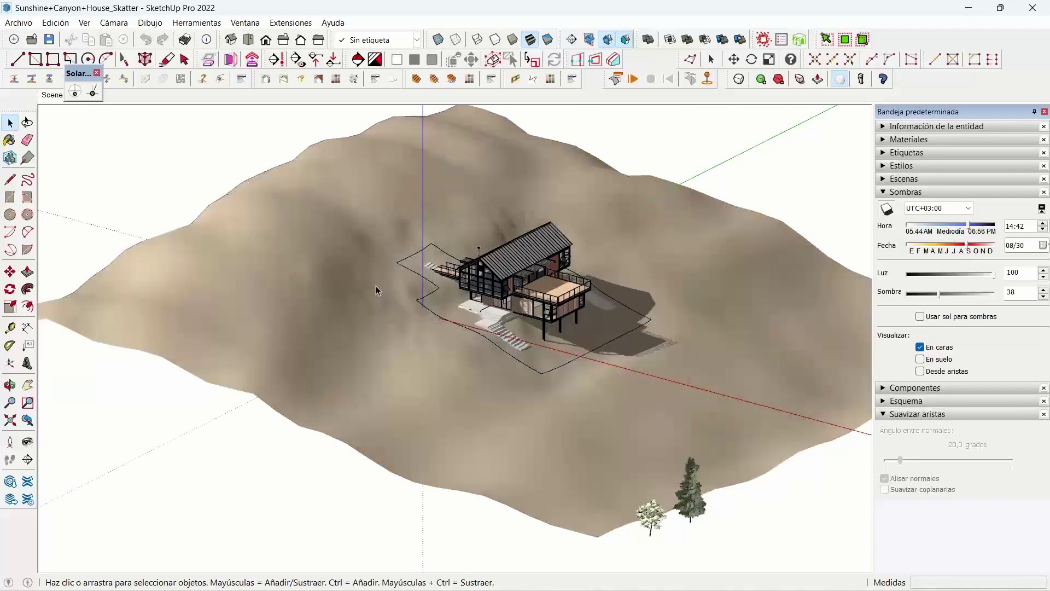
scroll(378, 289, "down", 2)
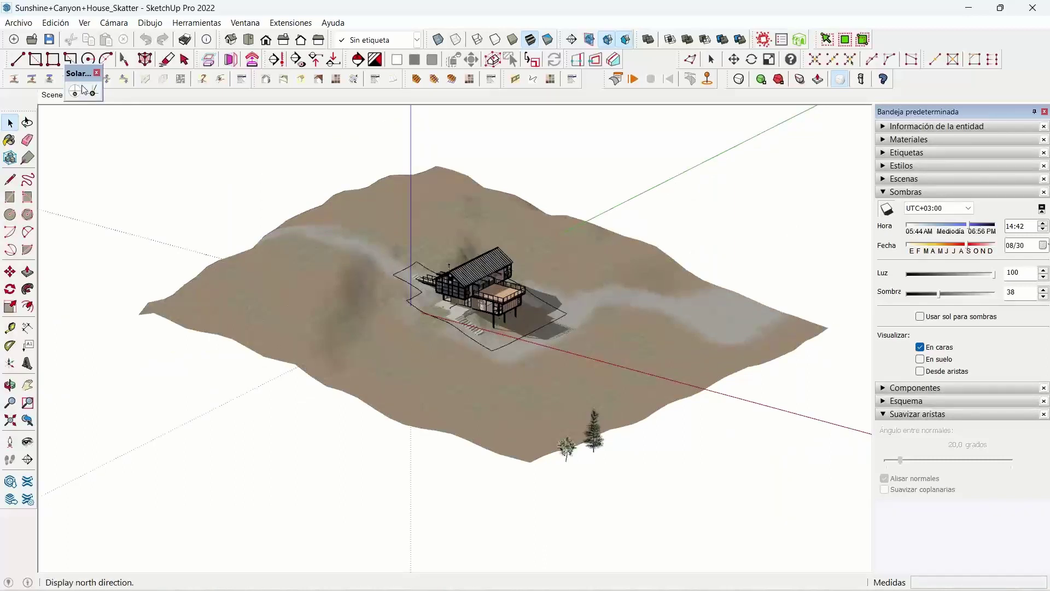
left_click_drag(78, 74, 76, 128)
Show the north line and define a new north direction with Set North.
left_click(73, 142)
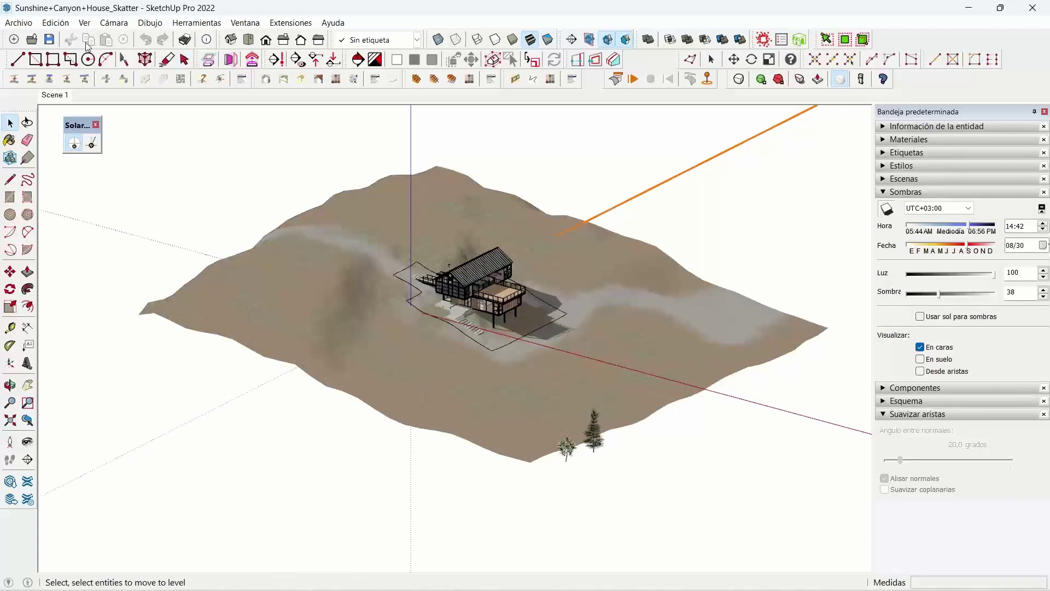
left_click(92, 143)
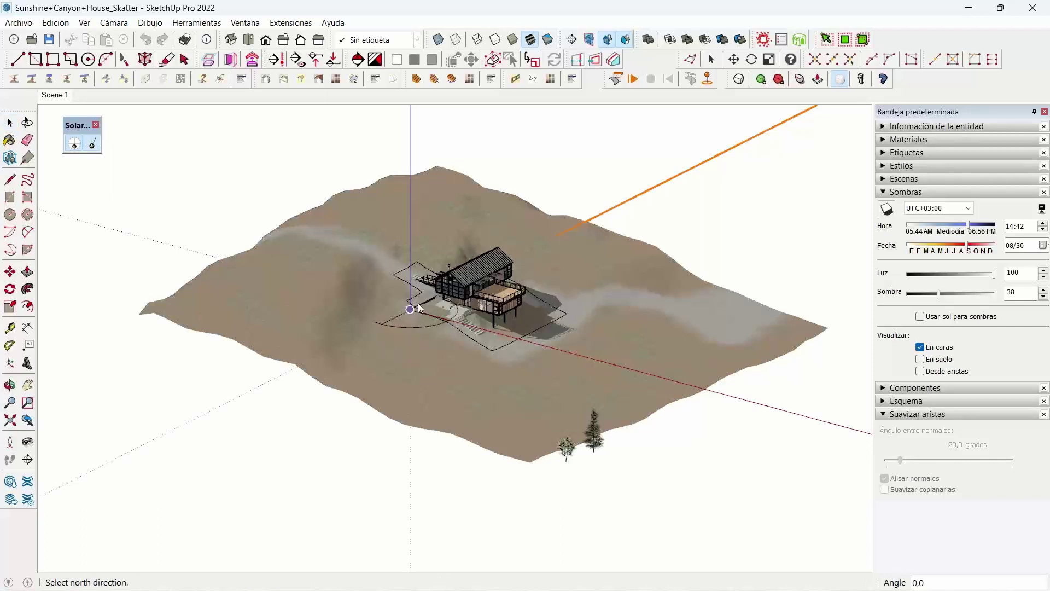
left_click(566, 259)
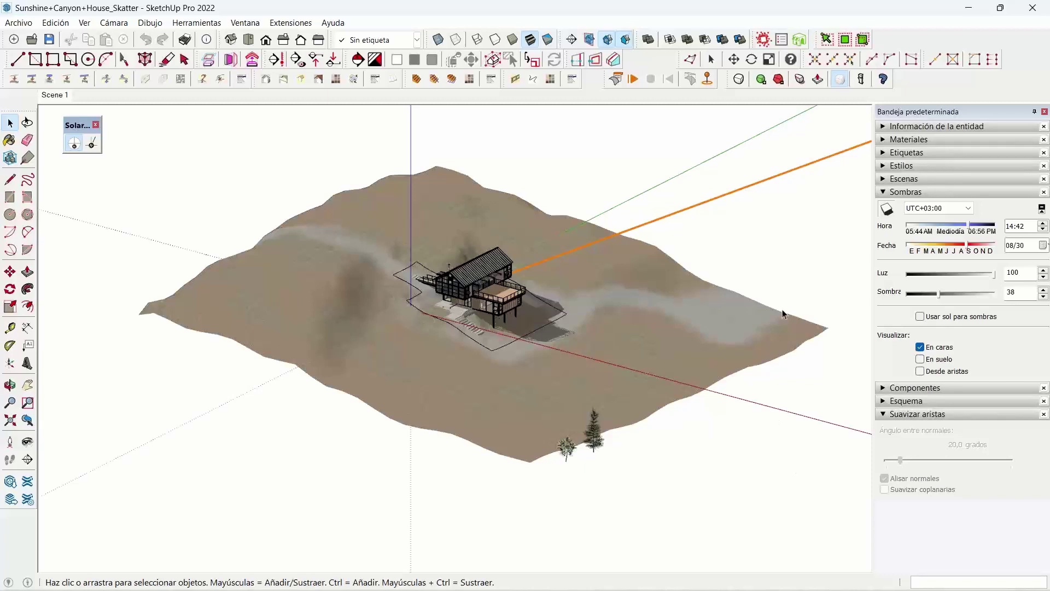
Orbit to a higher oblique site view and close the Solar North toolbar.
key("o")
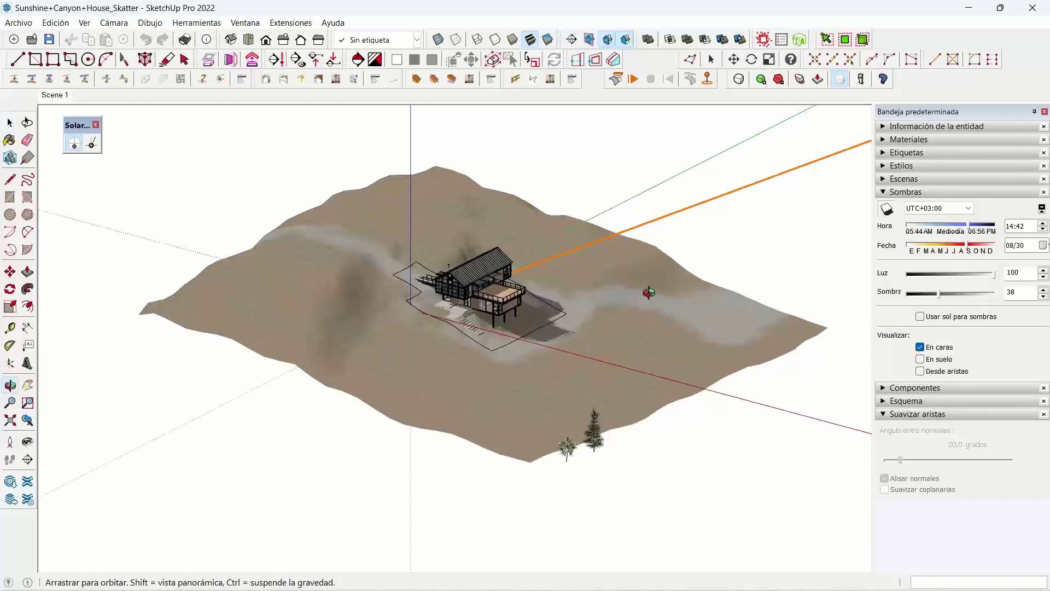
mouse_move(649, 292)
left_mouse_down()
mouse_move(731, 203)
mouse_move(630, 351)
left_mouse_up()
key("space")
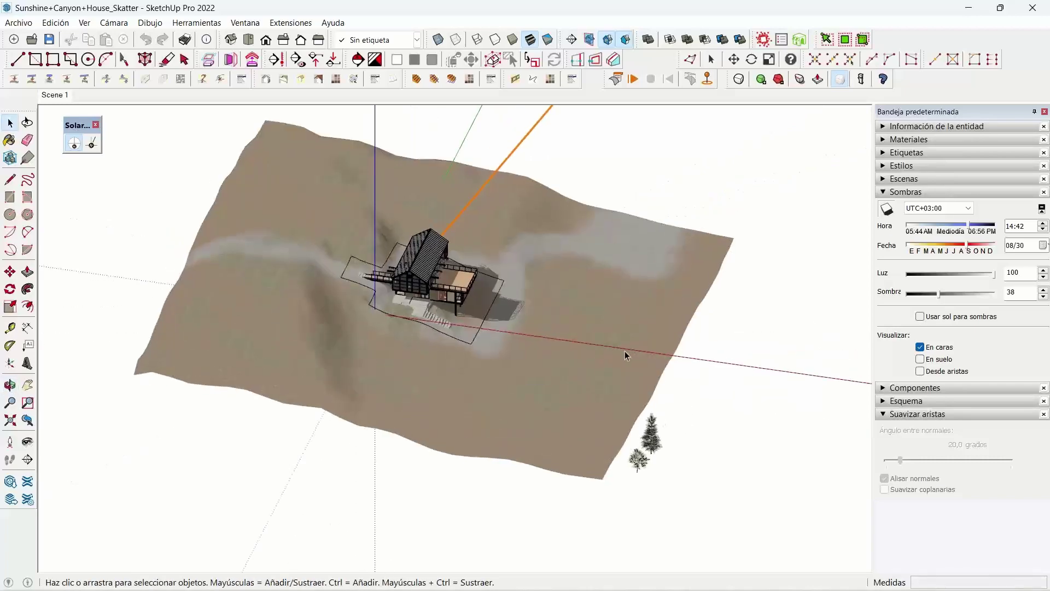
middle_click_drag(624, 350, 563, 340)
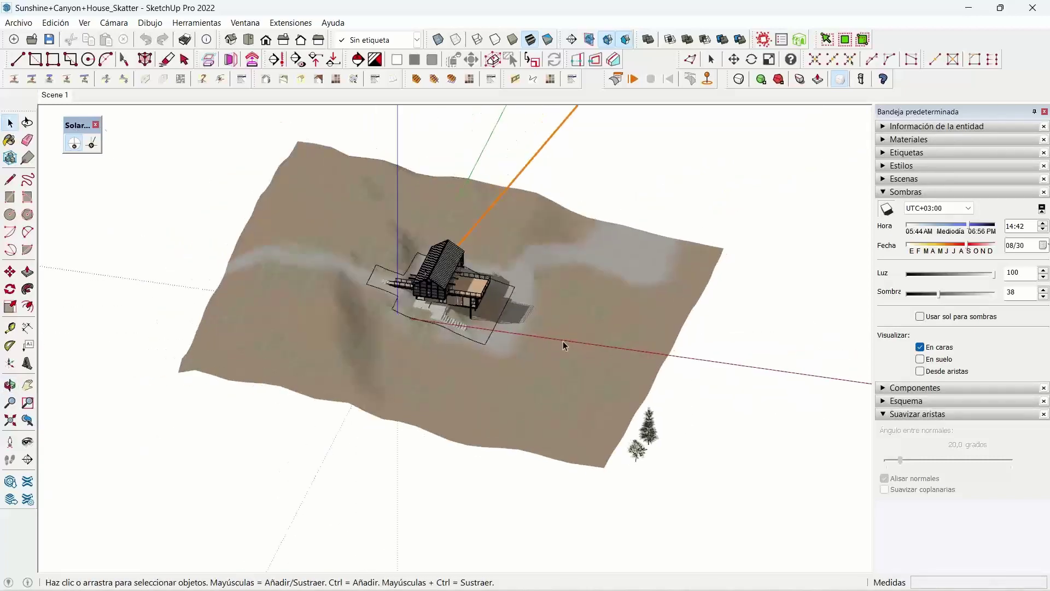
left_click(97, 126)
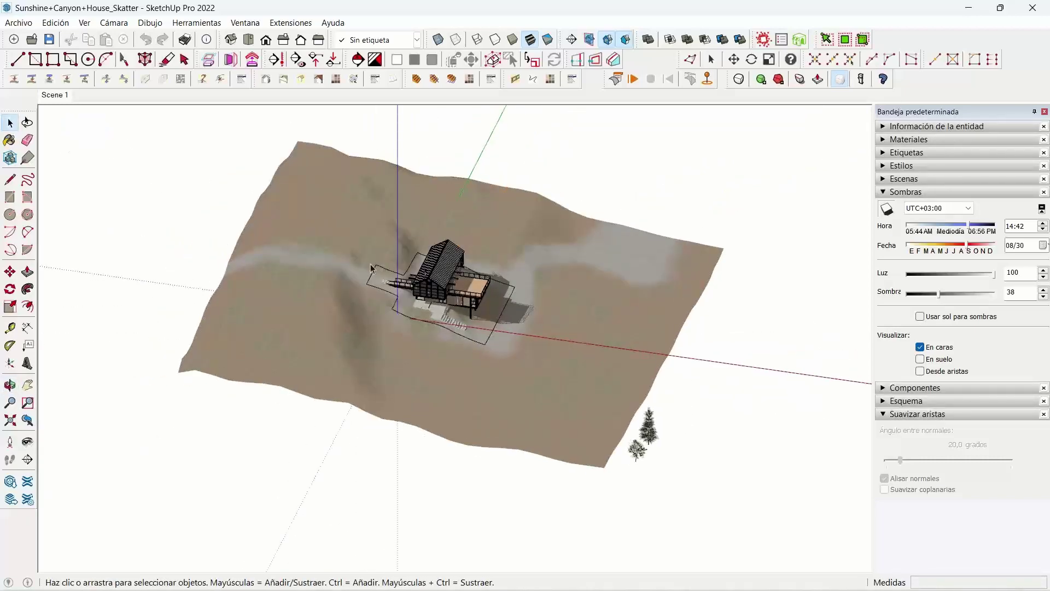
middle_click_drag(374, 268, 371, 262)
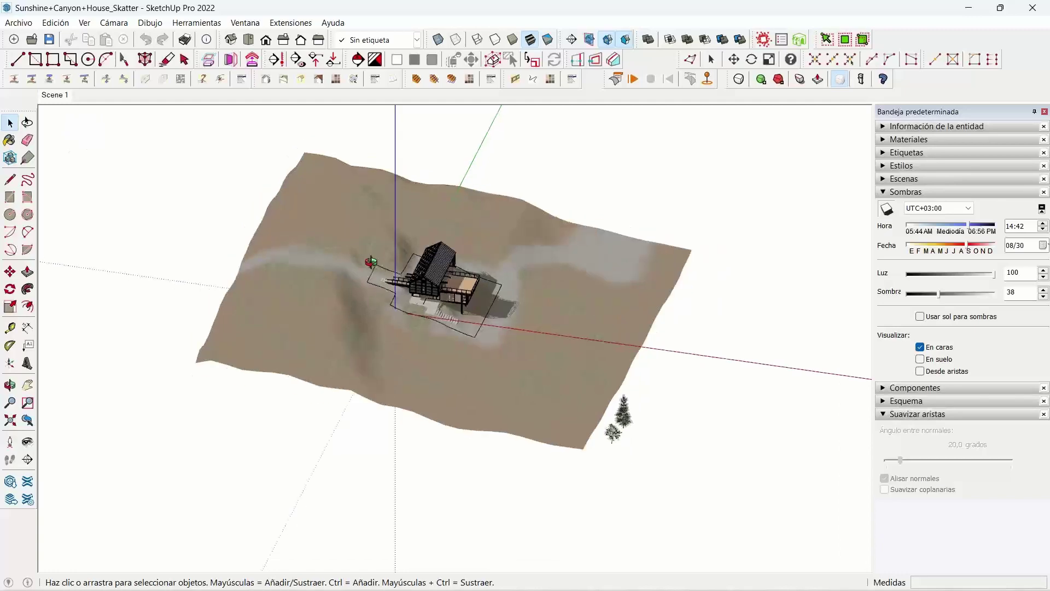
scroll(468, 363, "up", 5)
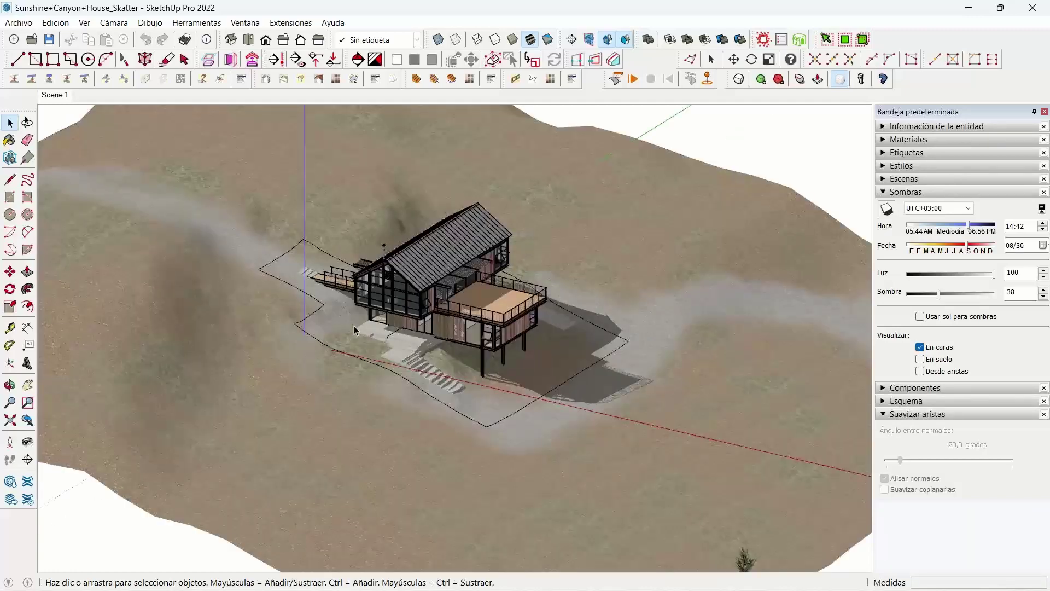
Select the black site outline group and delete it.
scroll(354, 330, "down", 1)
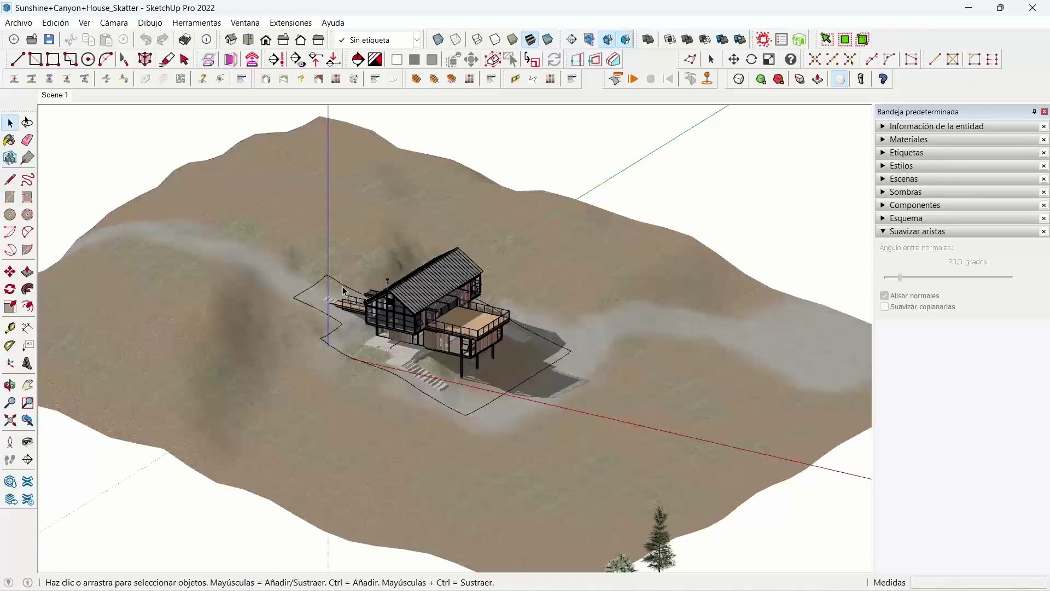
middle_click(317, 283)
scroll(316, 283, "up", 2)
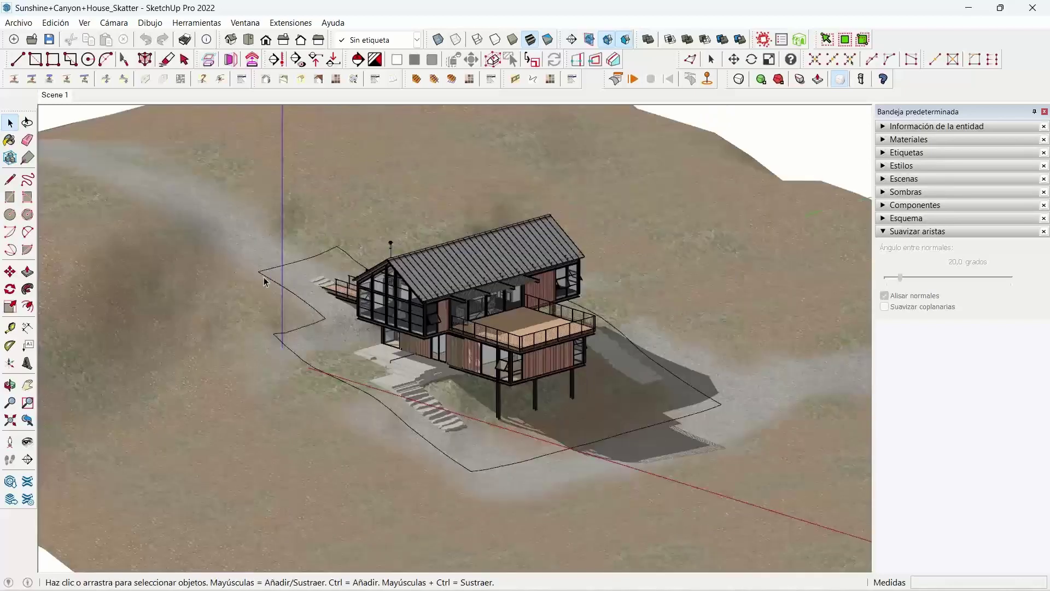
left_click(264, 281)
key("Delete")
Zoom and orbit to look down more steeply on the house.
scroll(407, 340, "down", 1)
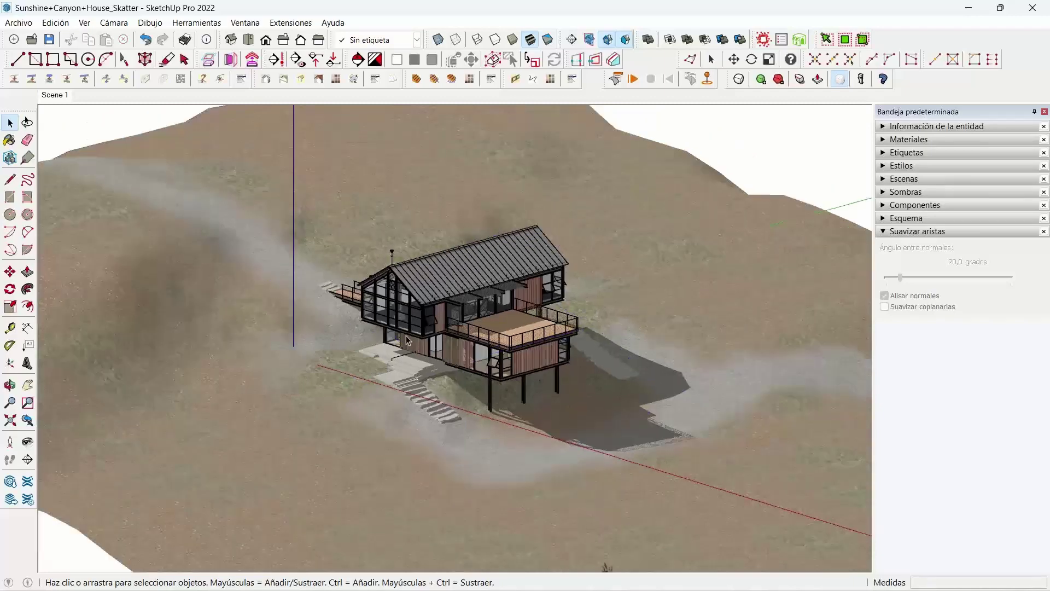
scroll(408, 340, "down", 2)
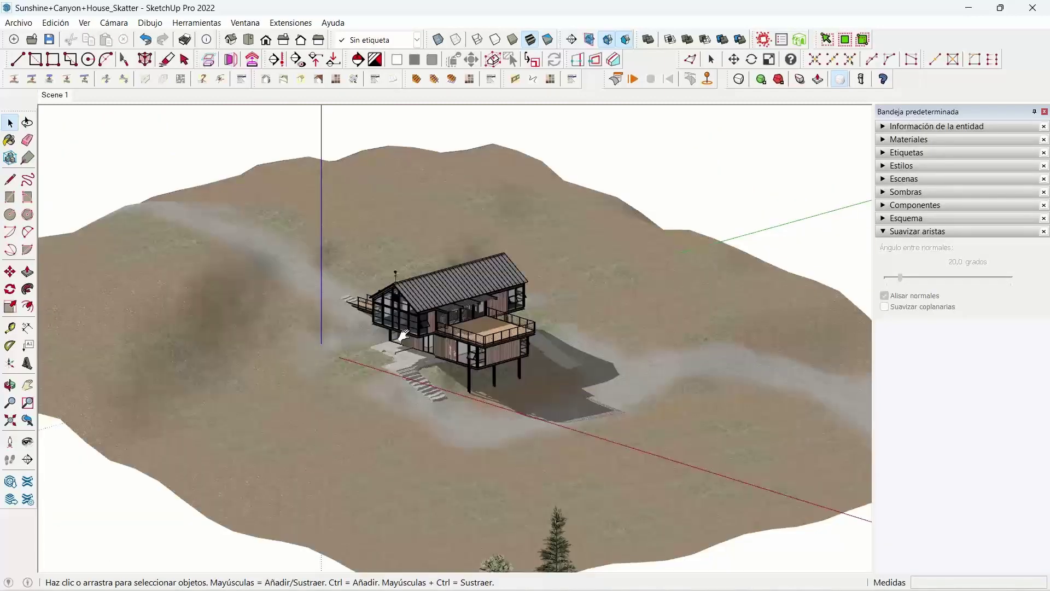
middle_click_drag(404, 334, 392, 340, "shift")
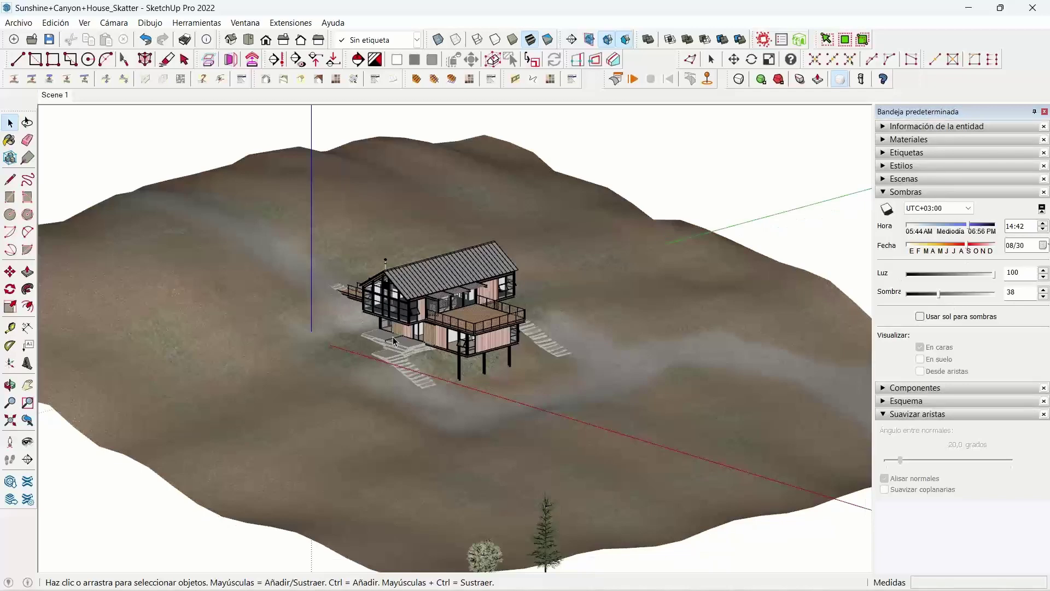
scroll(393, 339, "up", 1)
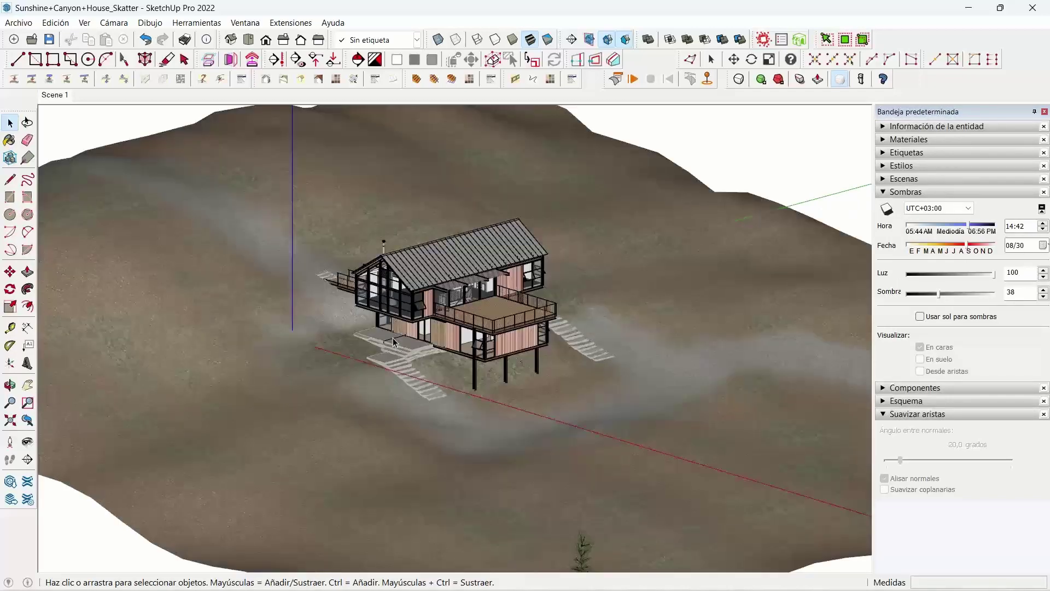
middle_click_drag(393, 340, 399, 285)
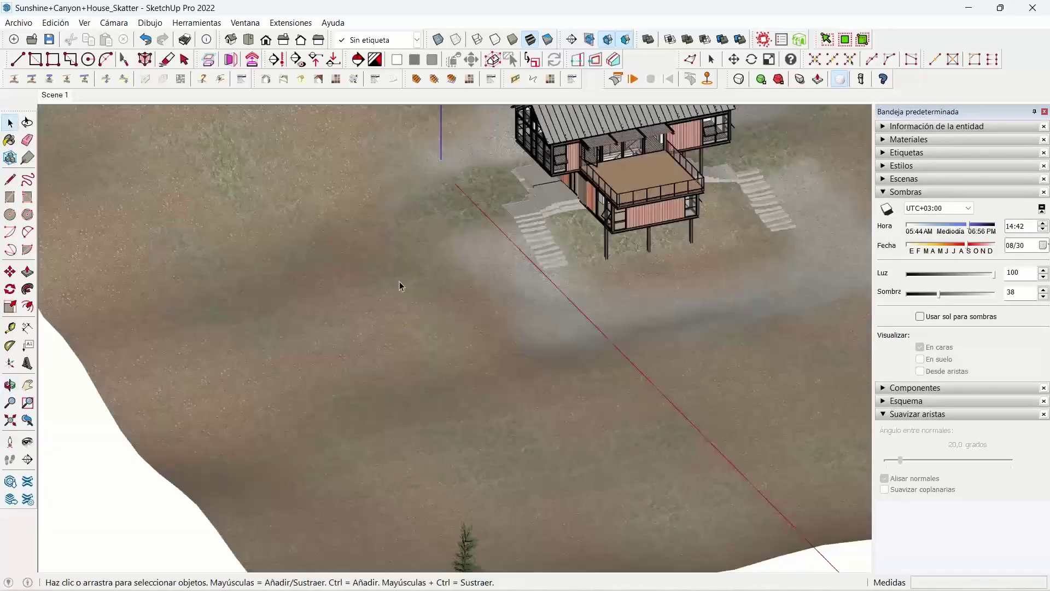
scroll(415, 263, "up", 2)
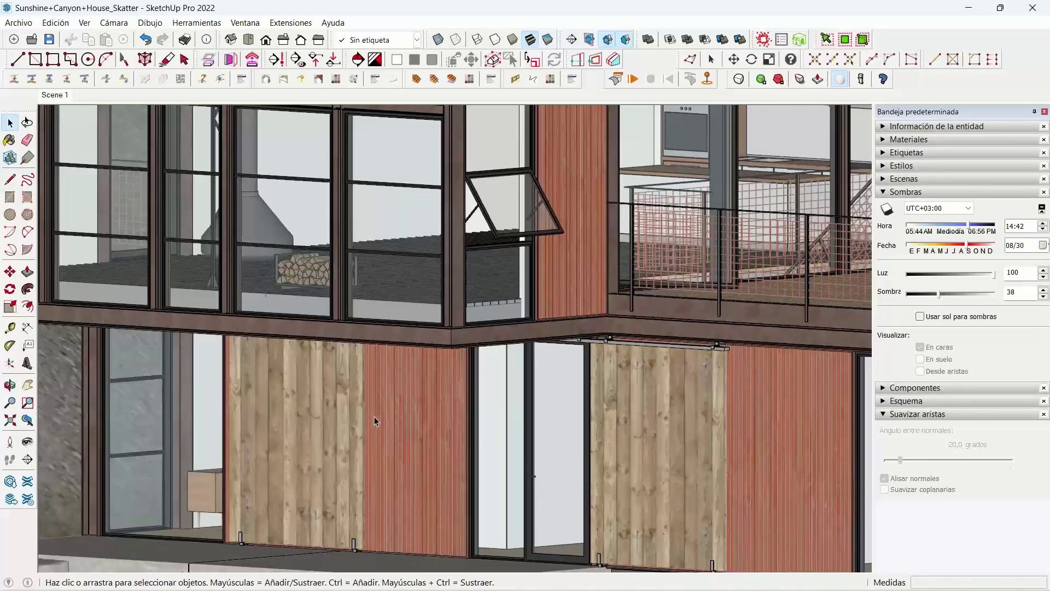
scroll(374, 416, "up", 2)
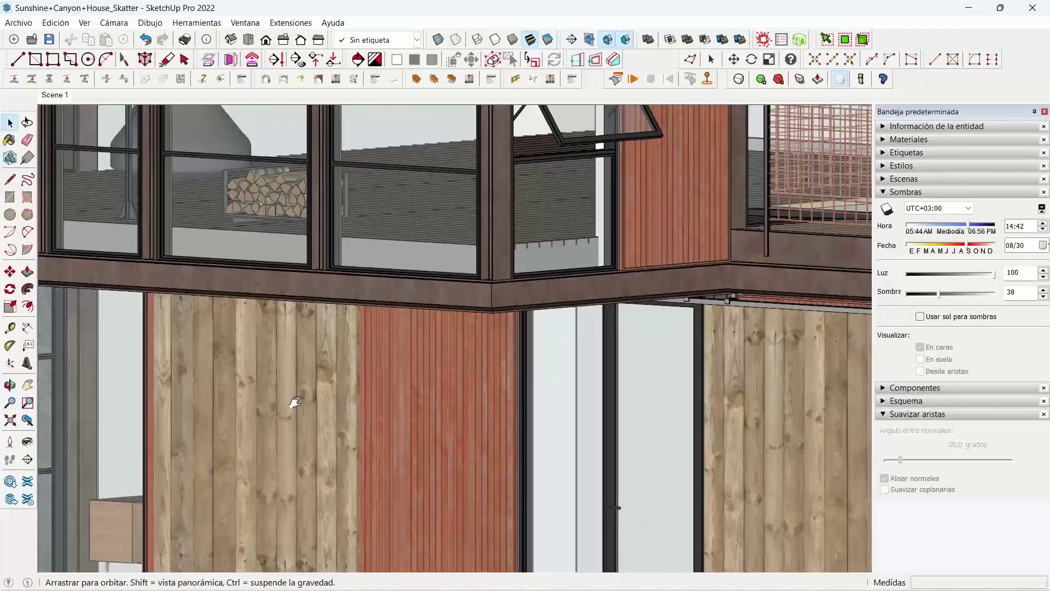
scroll(295, 402, "up", 2)
Pan along the wooden facade and orbit to face the front elevation.
middle_click_drag(312, 360, 348, 290, "shift")
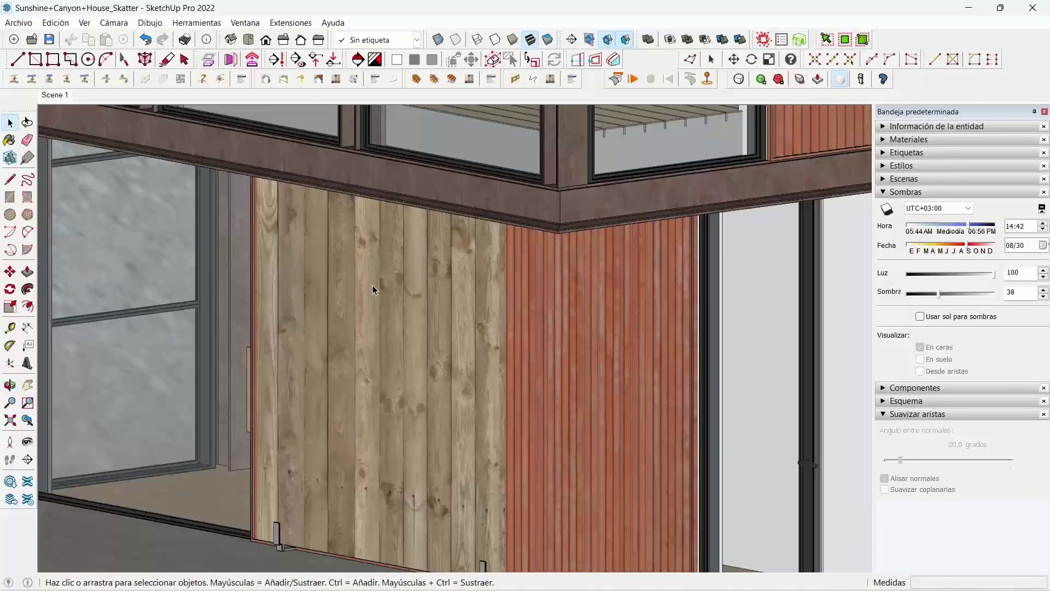
scroll(373, 284, "down", 1)
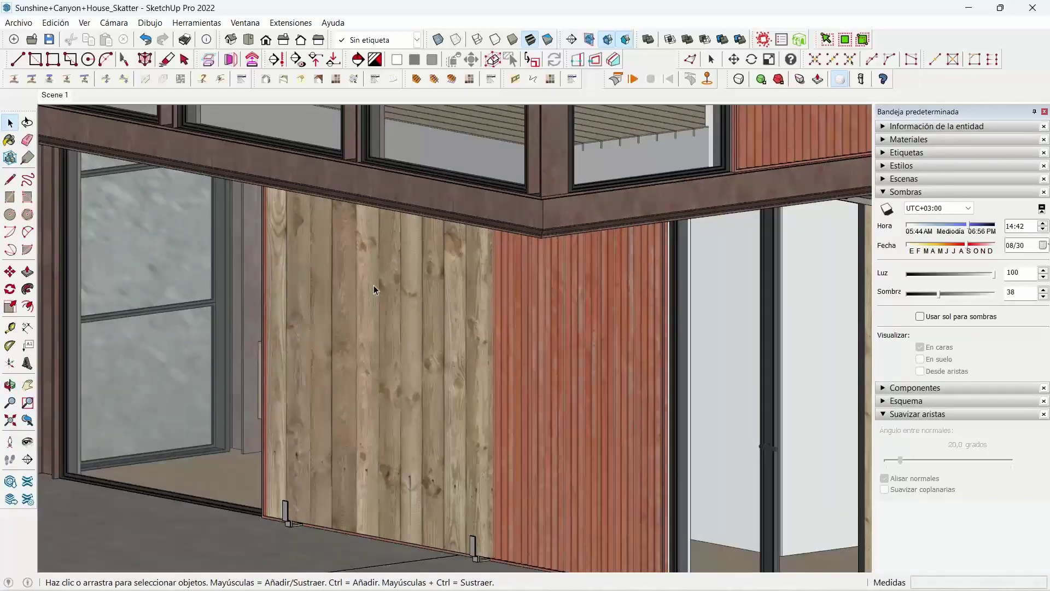
scroll(373, 290, "down", 10)
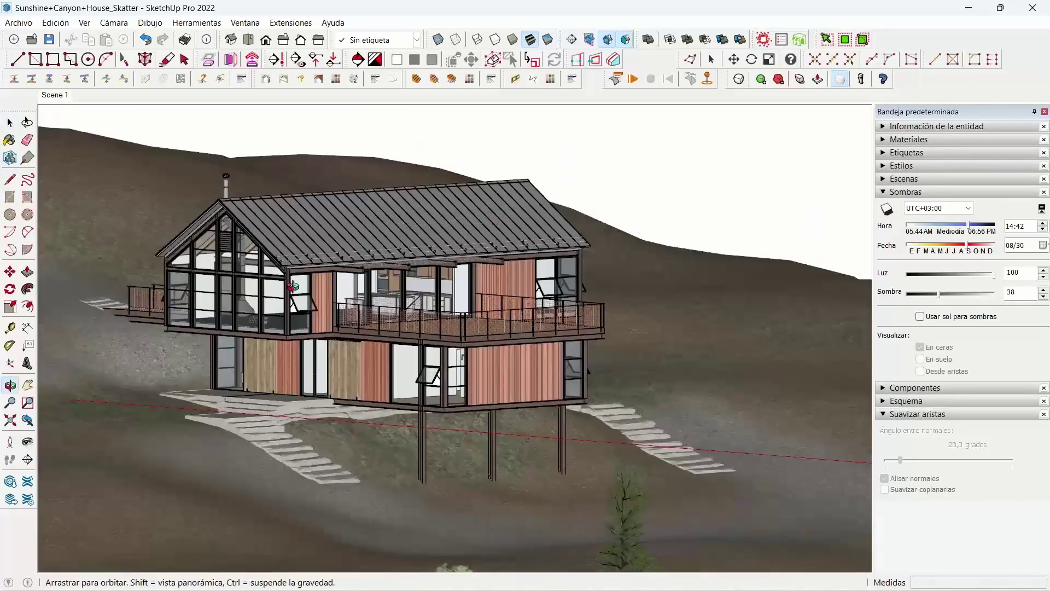
left_click_drag(293, 286, 291, 288)
middle_click_drag(292, 288, 301, 285)
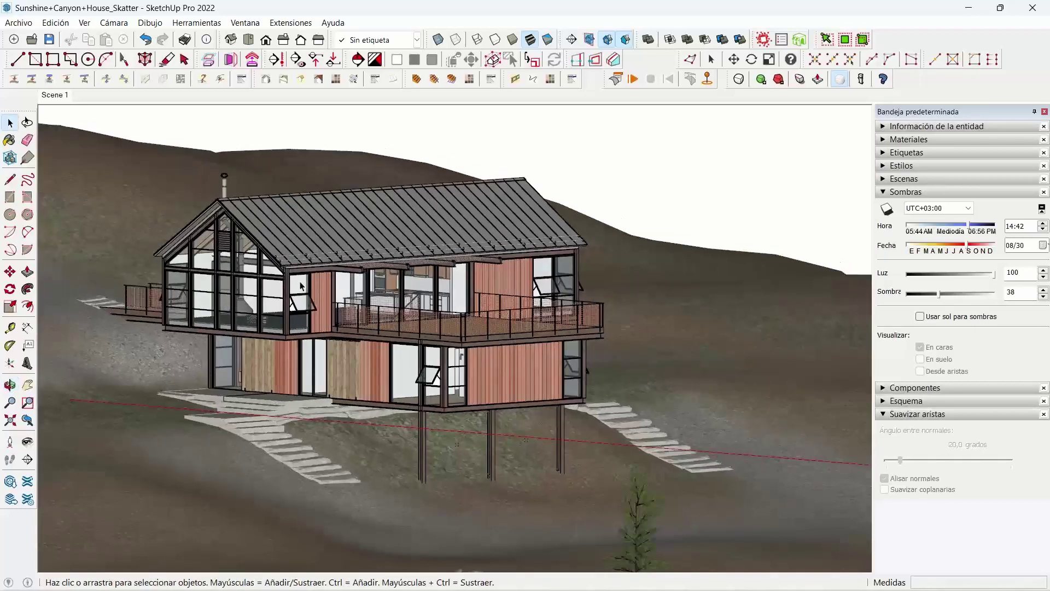
mouse_move(301, 285)
middle_mouse_down()
mouse_move(338, 289)
mouse_move(316, 294)
mouse_move(307, 219)
middle_mouse_up()
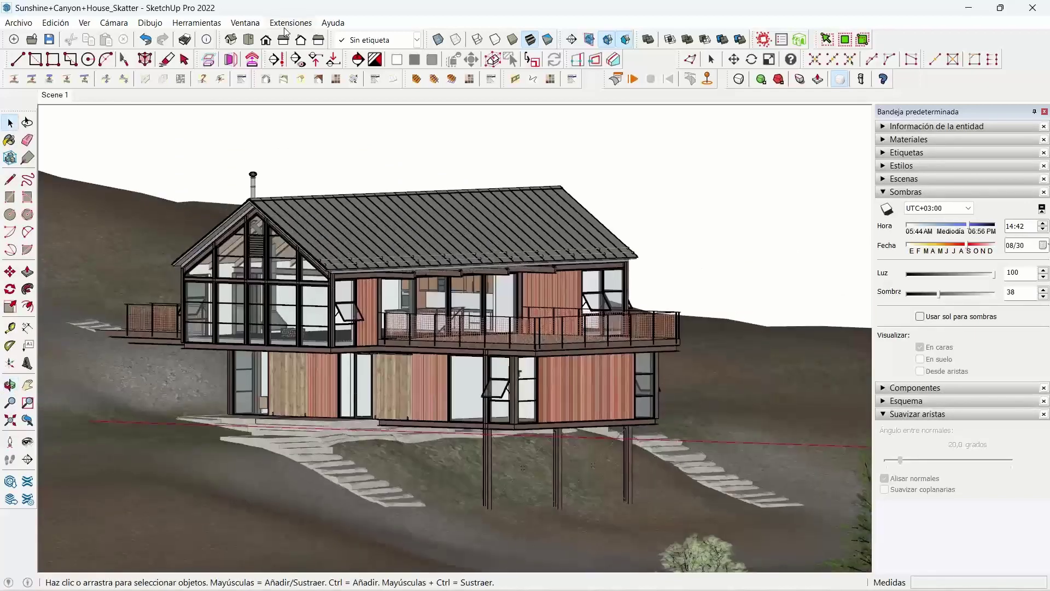
Launch Material Resizer from Extensions and check the Рельеф material.
left_click(286, 29)
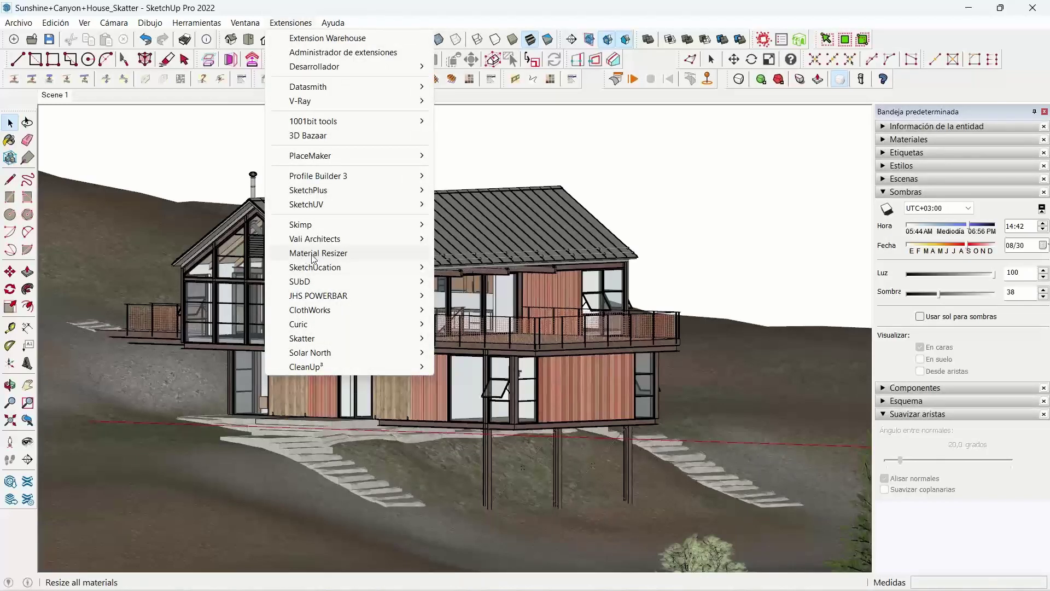
left_click(313, 254)
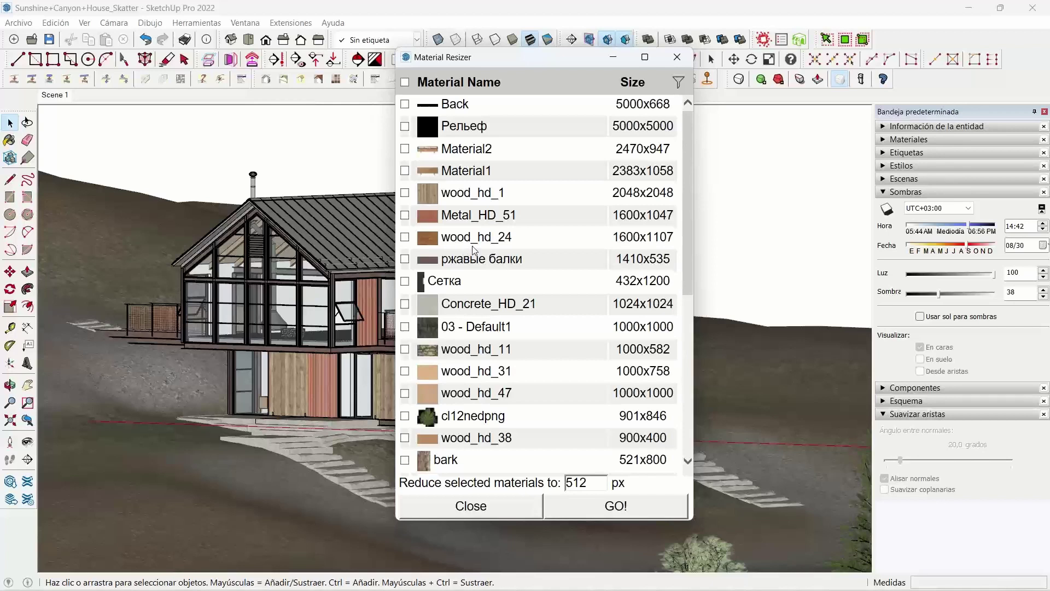
left_click(405, 126)
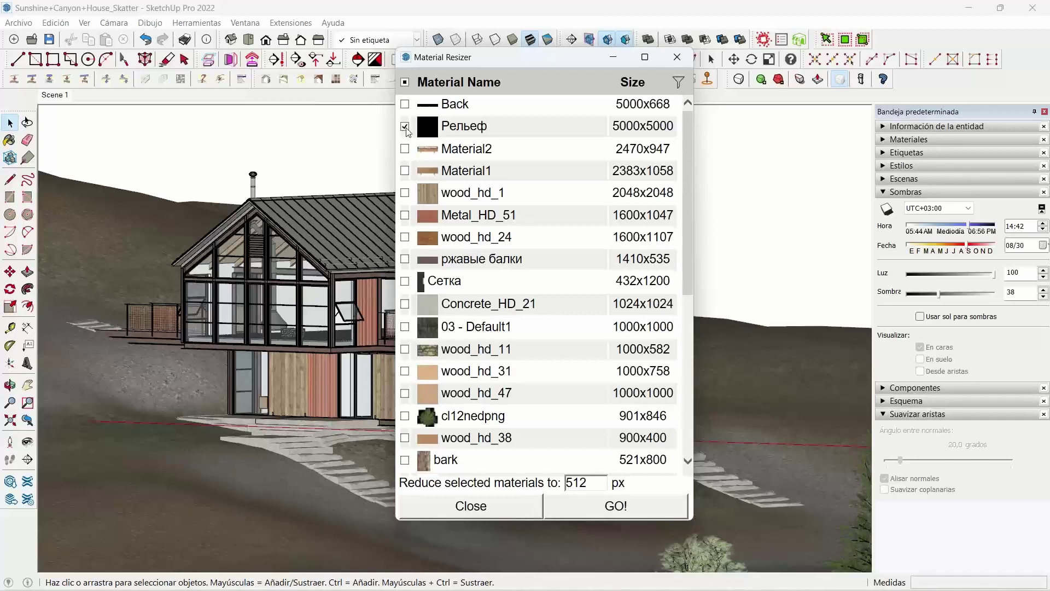
Set the 'Reduce selected materials to' target size to 512 px.
double_click(598, 483)
type("1024")
left_click_drag(593, 484, 557, 494)
left_click(599, 483)
double_click(580, 483)
type("513")
key("BackSpace")
type("2")
Check every material for resizing and scroll through the list.
left_click(404, 82)
scroll(618, 407, "down", 1)
scroll(618, 408, "down", 4)
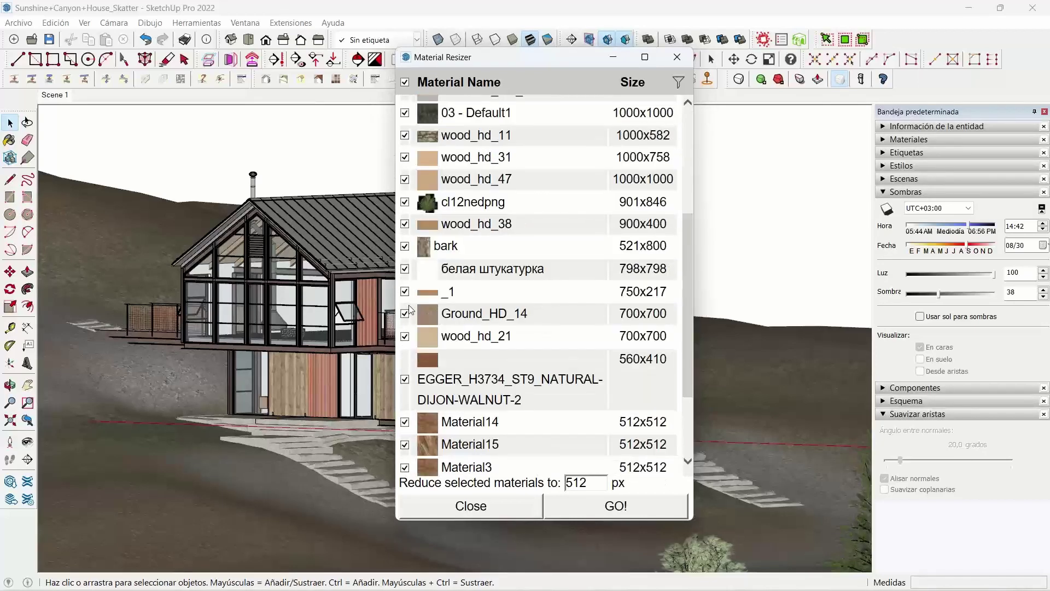
scroll(530, 314, "down", 3)
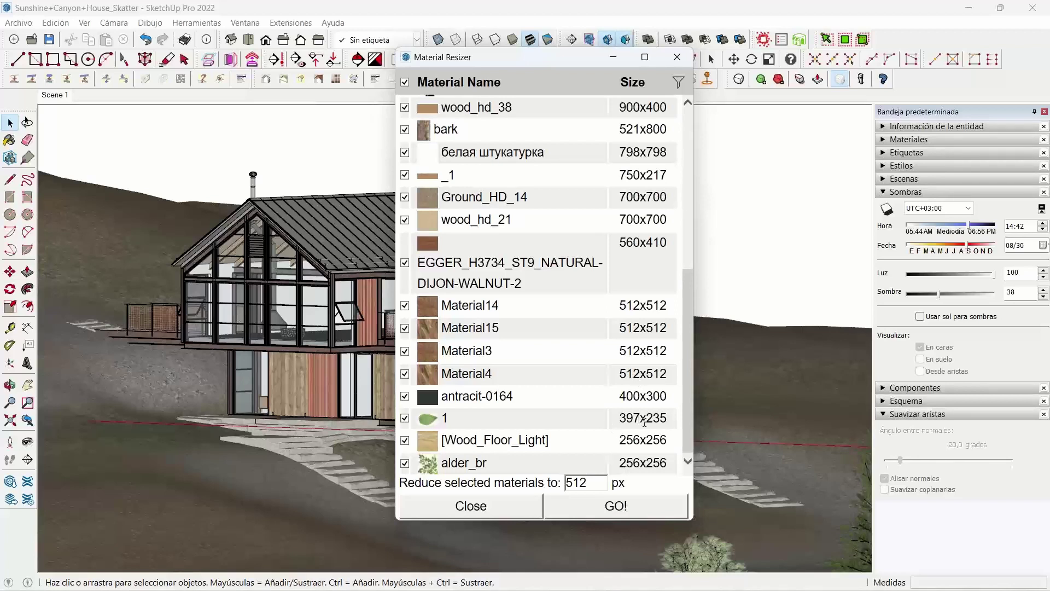
Resize the 22 checked materials with GO!, confirm the message, and close the resizer.
left_click(607, 510)
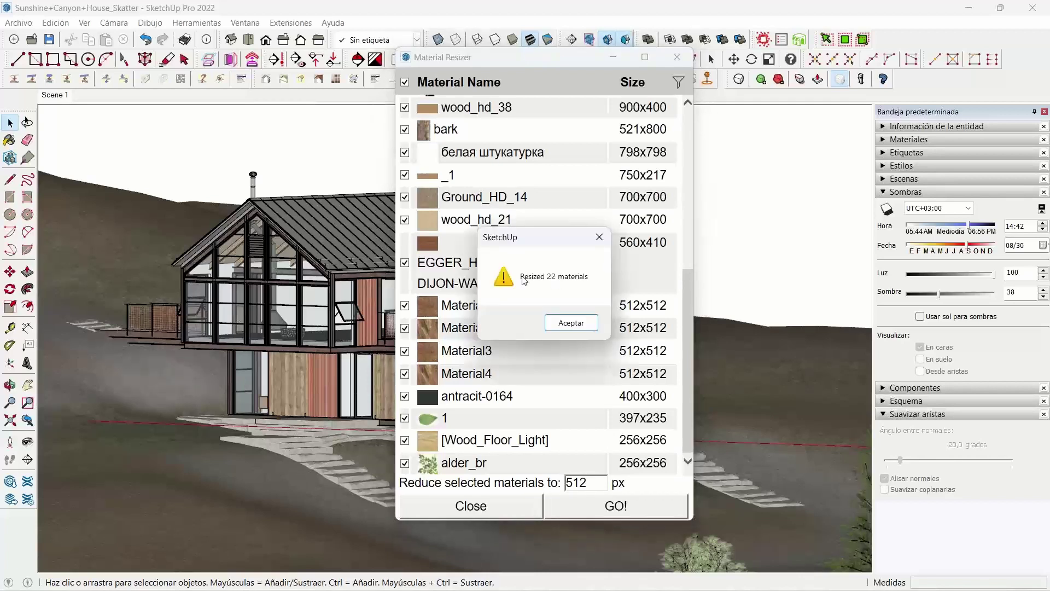
left_click(572, 324)
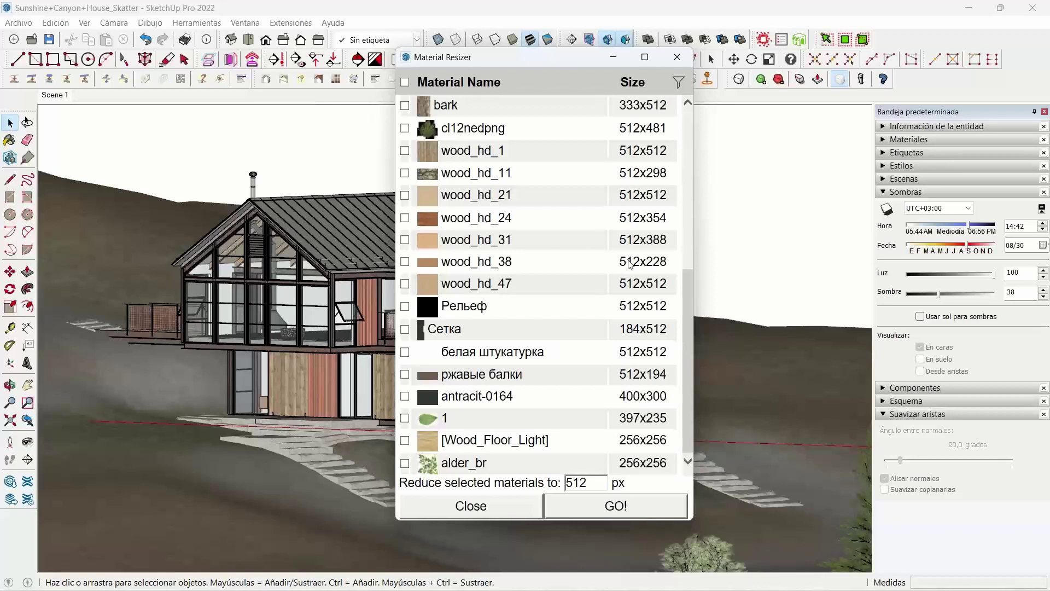
scroll(637, 299, "up", 1)
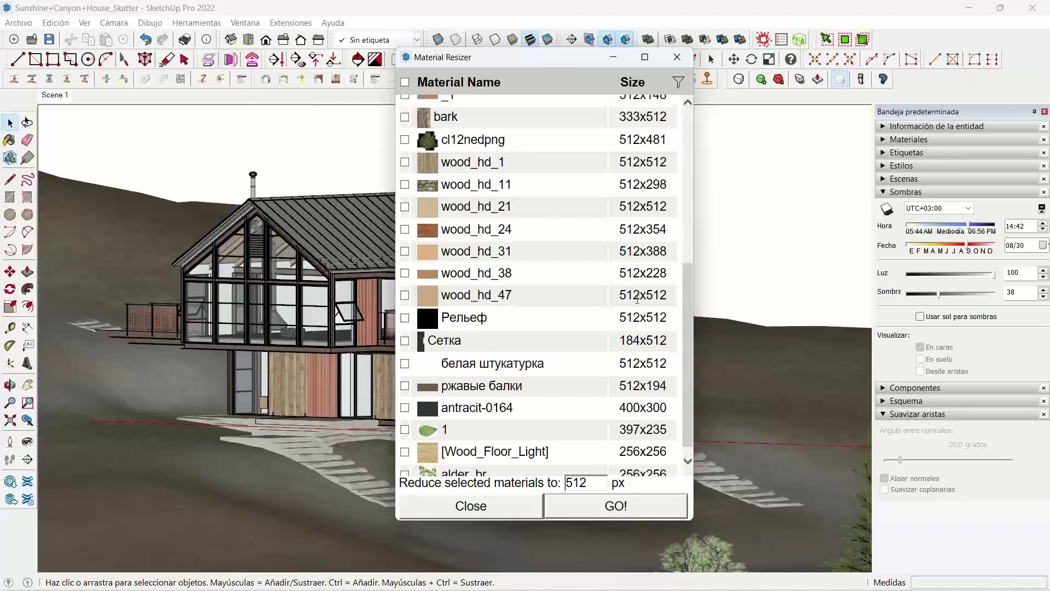
scroll(657, 180, "up", 5)
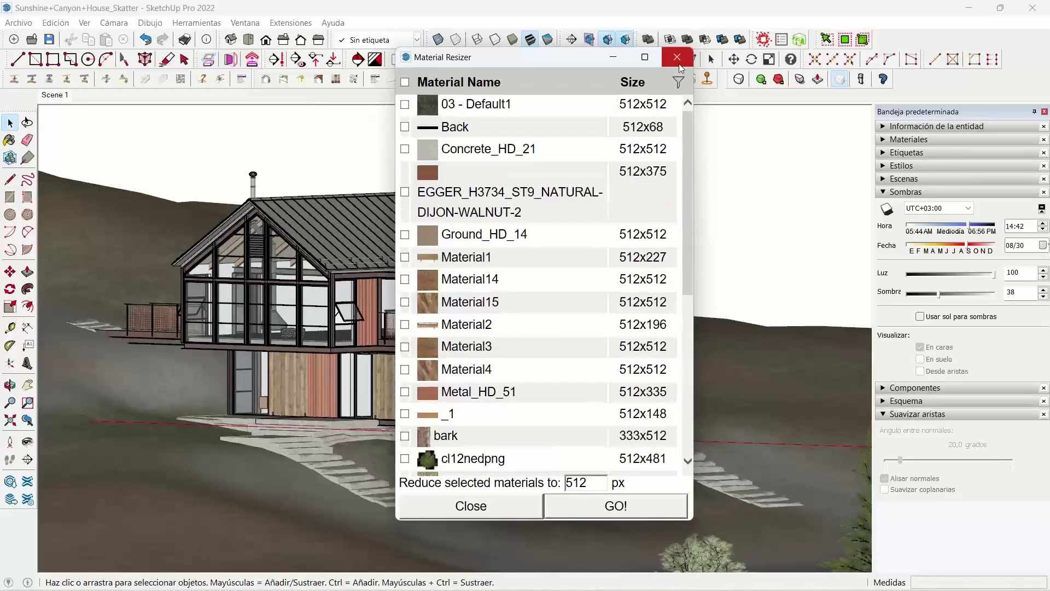
left_click(678, 59)
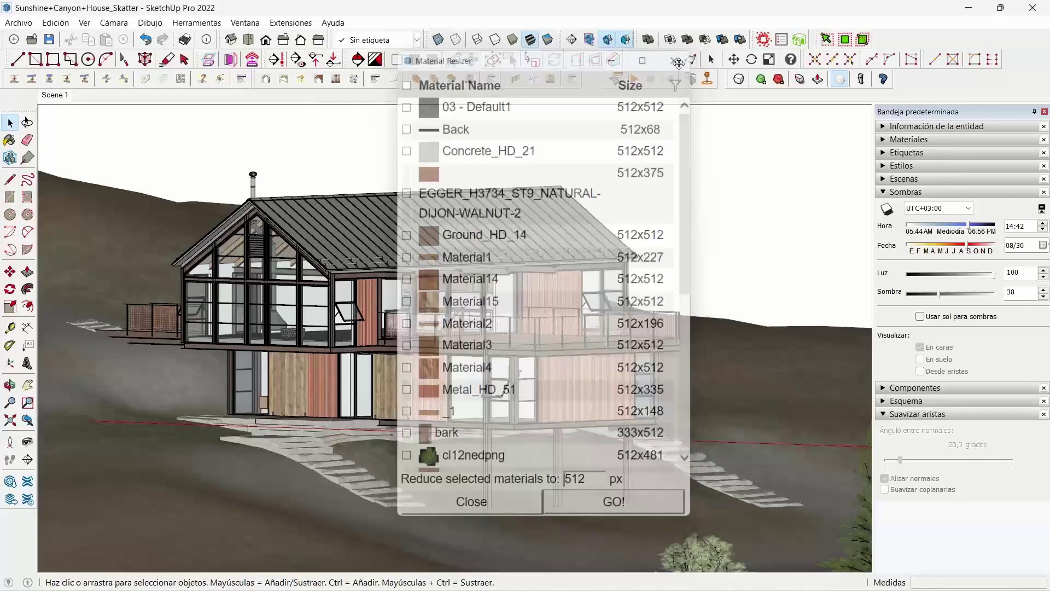
Save a copy as Sunshine+Canyon+House_Skatter_Reducido in the Skatter folder.
key("ctrl+shift+s")
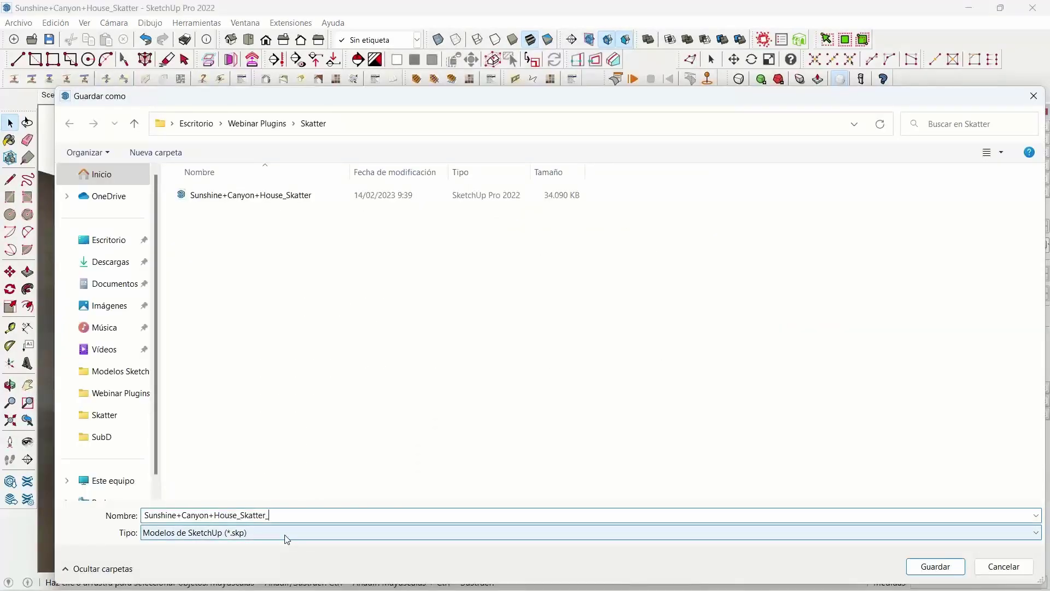
type("R>educi")
type("d")
key("Left")
key("Left")
key("Left")
key("BackSpace")
key("End")
type("o")
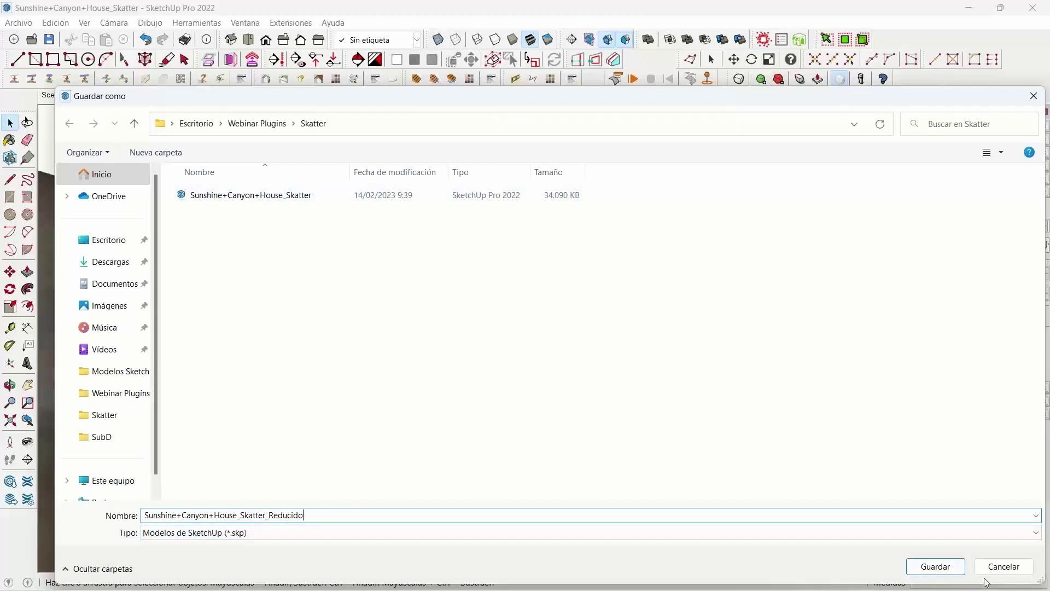
left_click(946, 571)
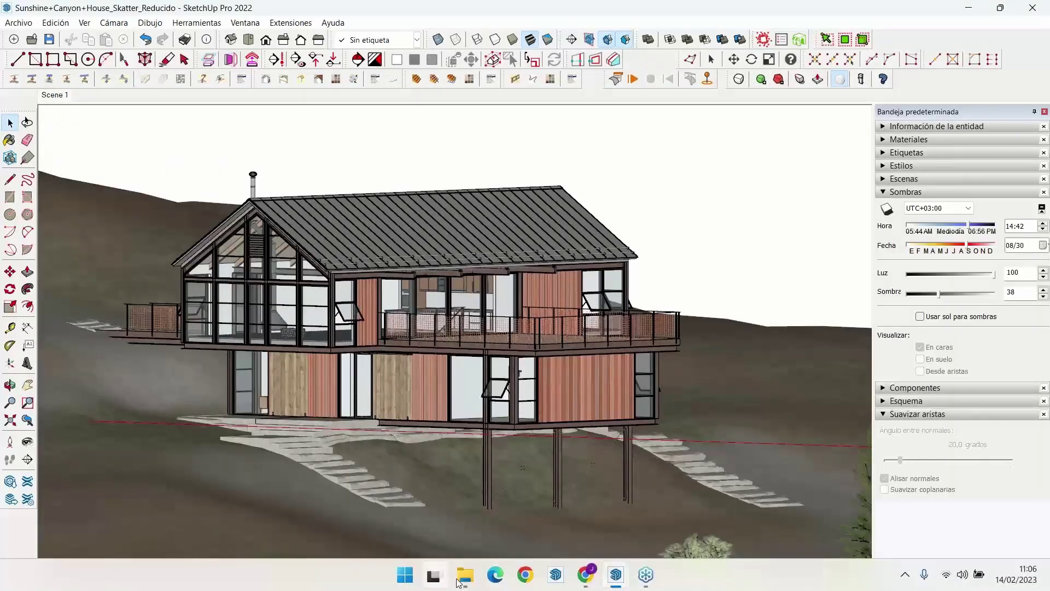
left_click(458, 581)
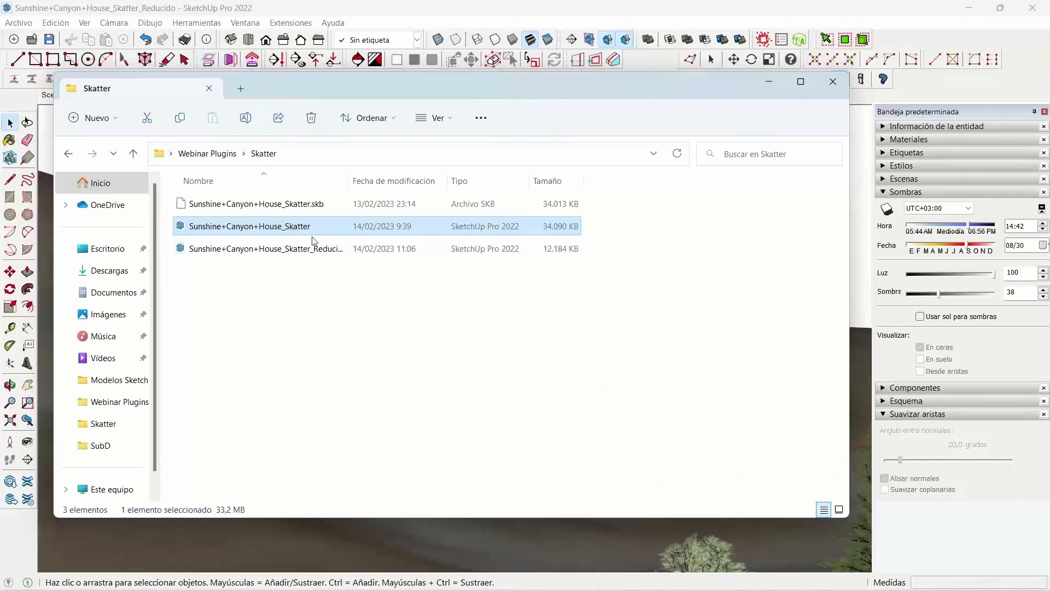
left_click(549, 250)
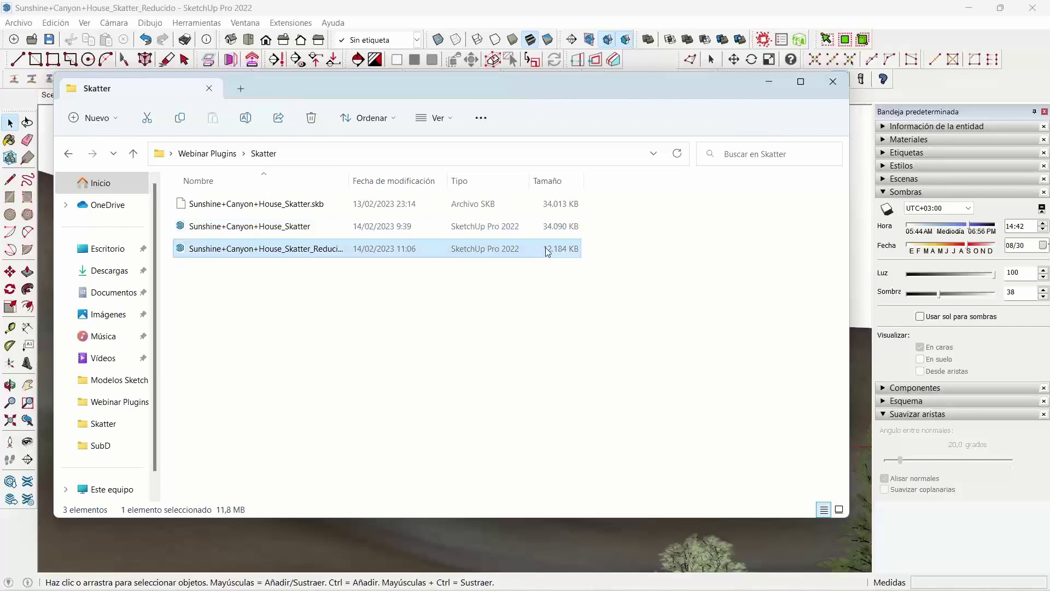
left_click(832, 82)
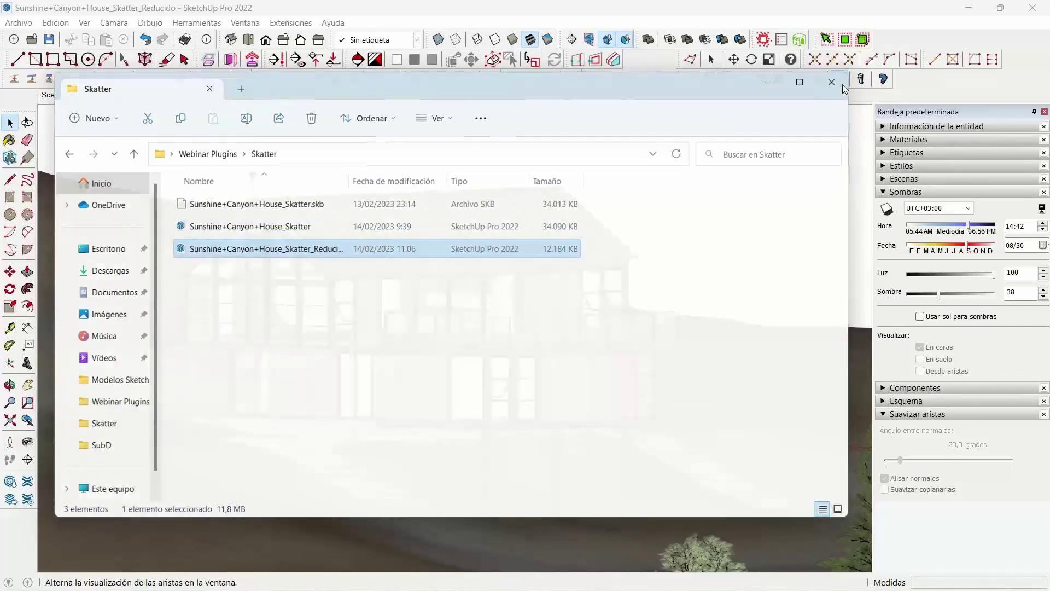
Zoom and orbit close to the wood-plank walls to check the reduced textures, then minimise SketchUp.
scroll(284, 426, "up", 10)
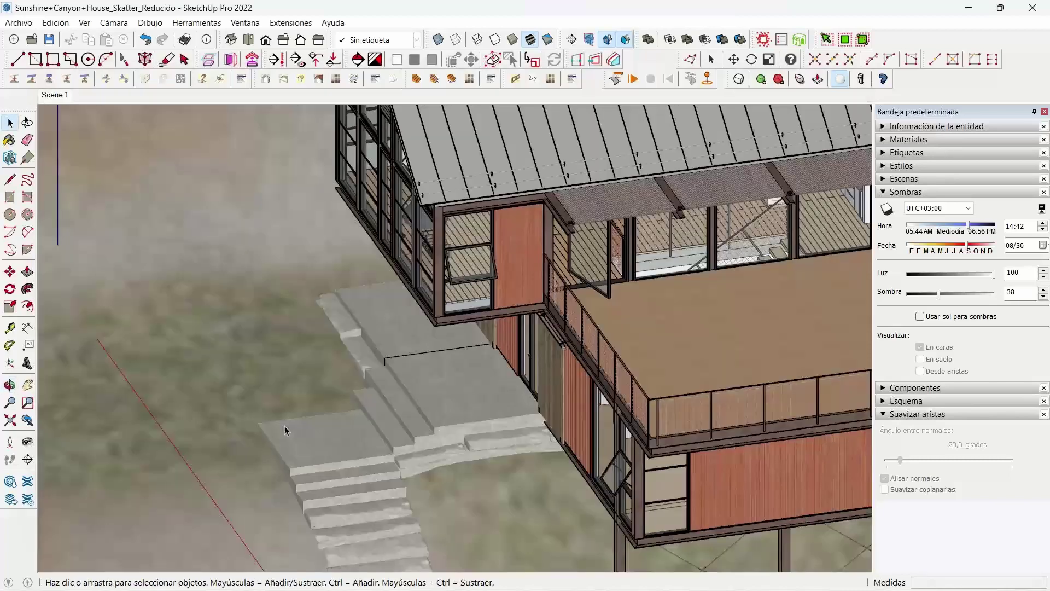
scroll(284, 425, "up", 3)
middle_click_drag(286, 414, 527, 280, "shift")
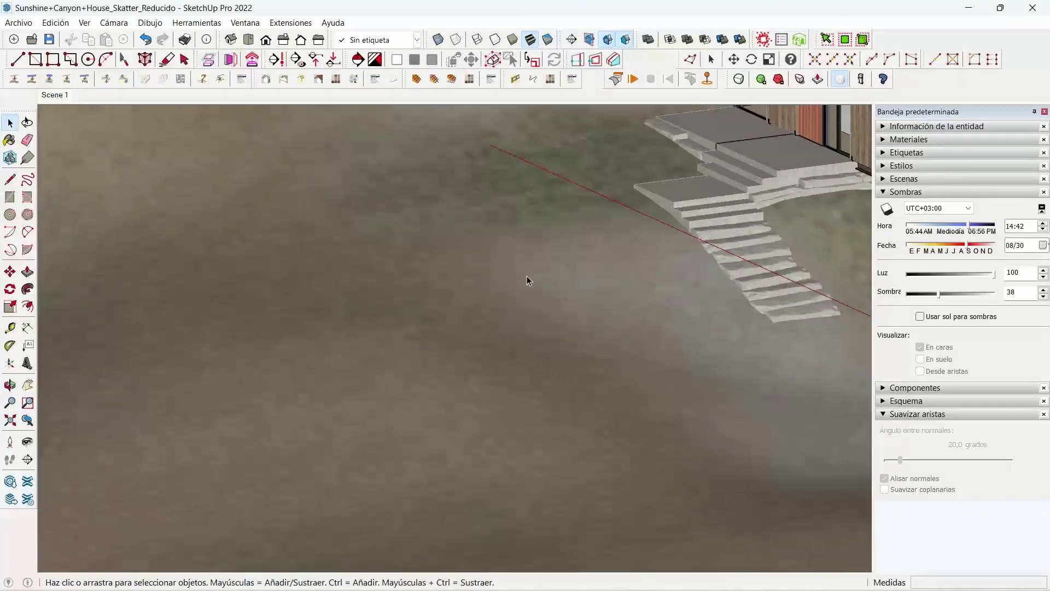
key("shift+z")
scroll(407, 370, "up", 10)
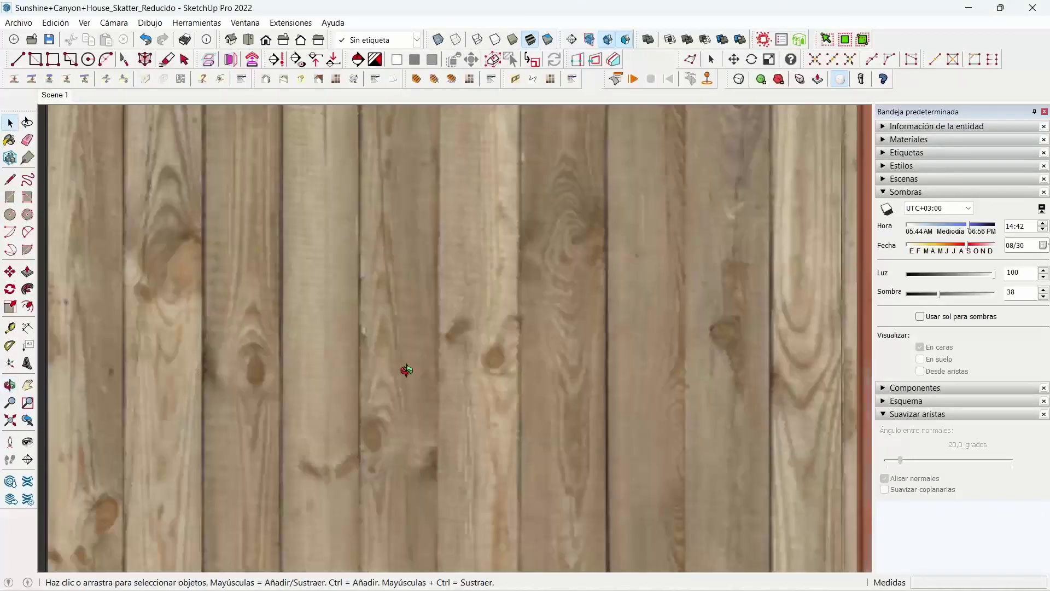
middle_click_drag(406, 370, 570, 341)
scroll(456, 368, "down", 2)
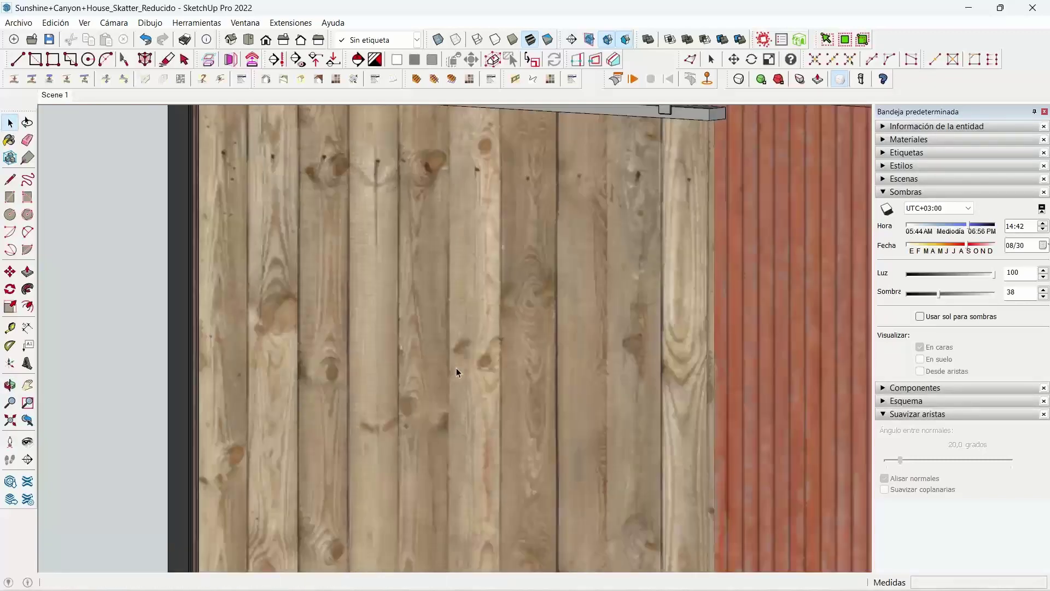
scroll(456, 367, "down", 6)
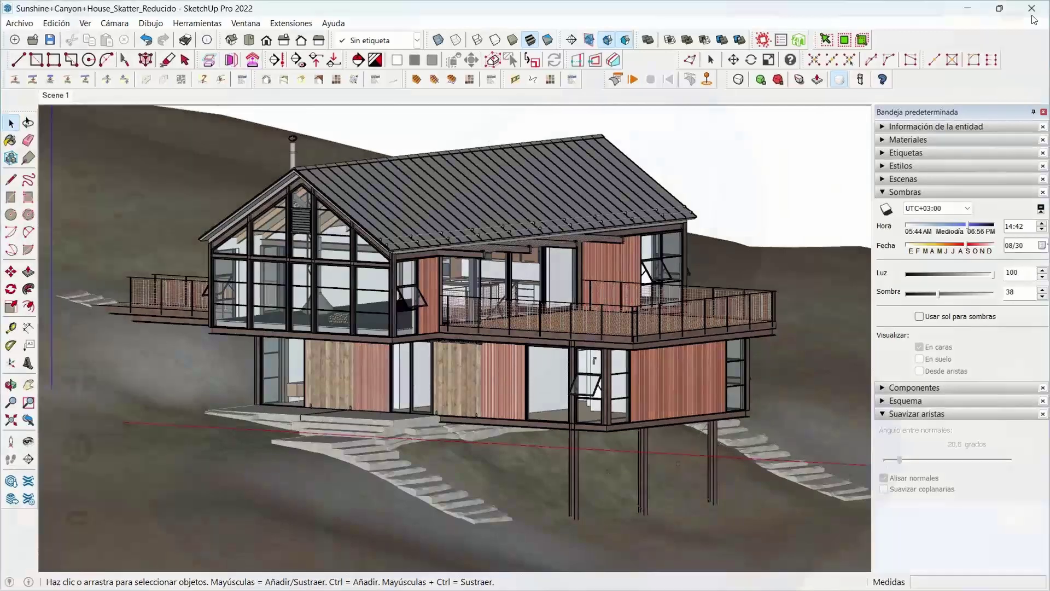
left_click(1033, 8)
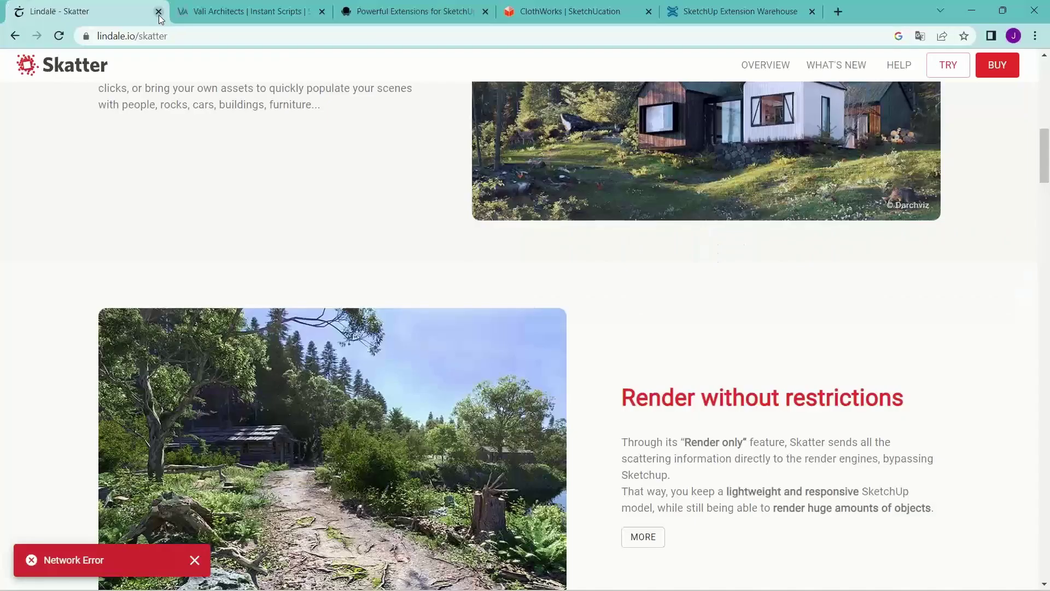
Close the Lindalë Skatter tab and go to the Vali Architects SketchUp Scripts page.
left_click(158, 11)
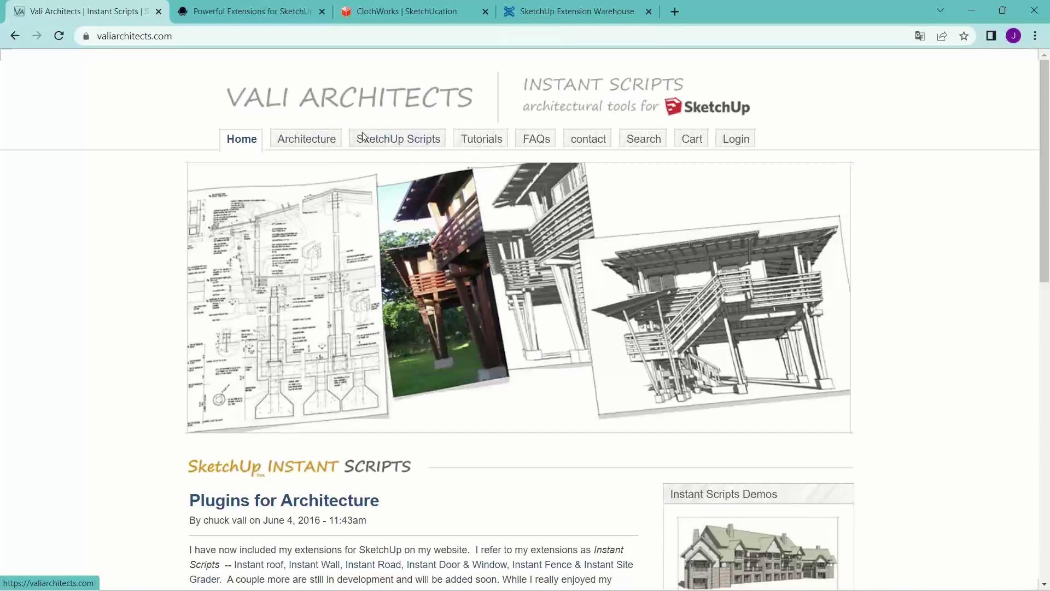
left_click(409, 142)
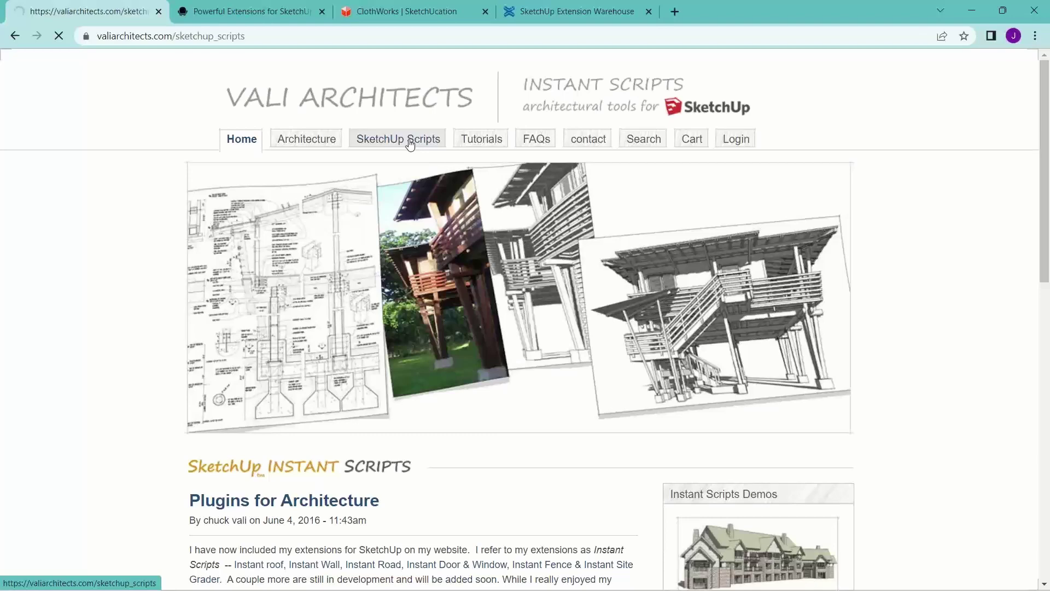
Scroll down the extensions list, then back up to the $118 Instant Architecture bundle overview.
scroll(508, 355, "down", 5)
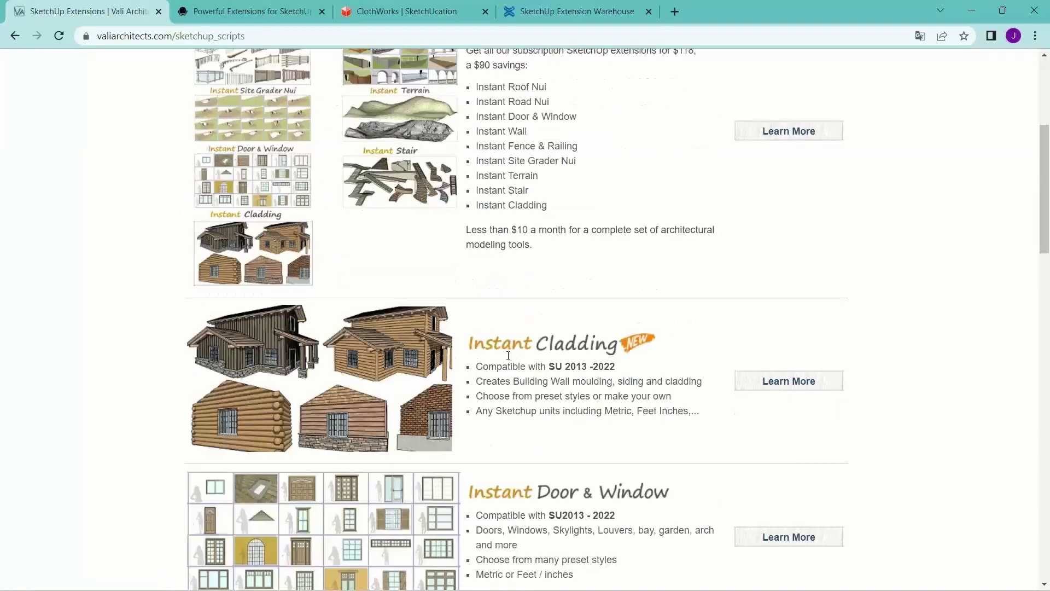
scroll(508, 356, "down", 4)
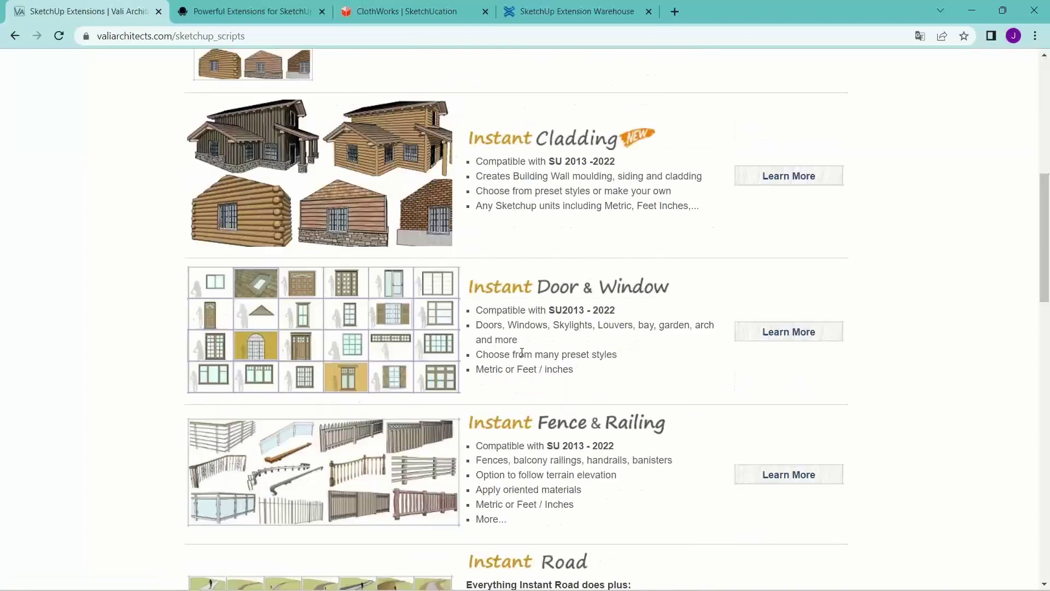
scroll(564, 322, "down", 9)
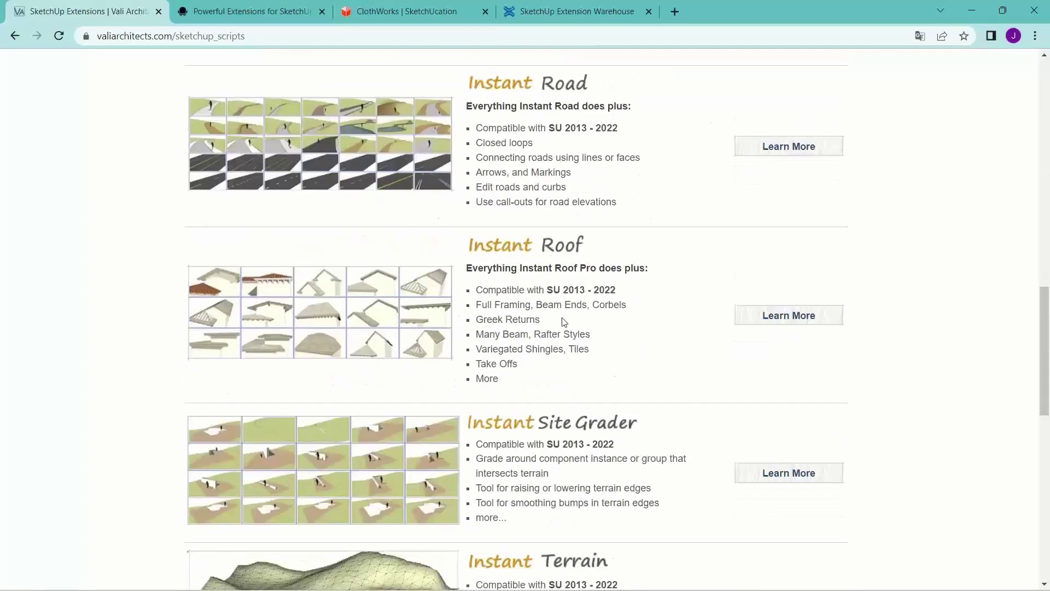
scroll(564, 322, "down", 5)
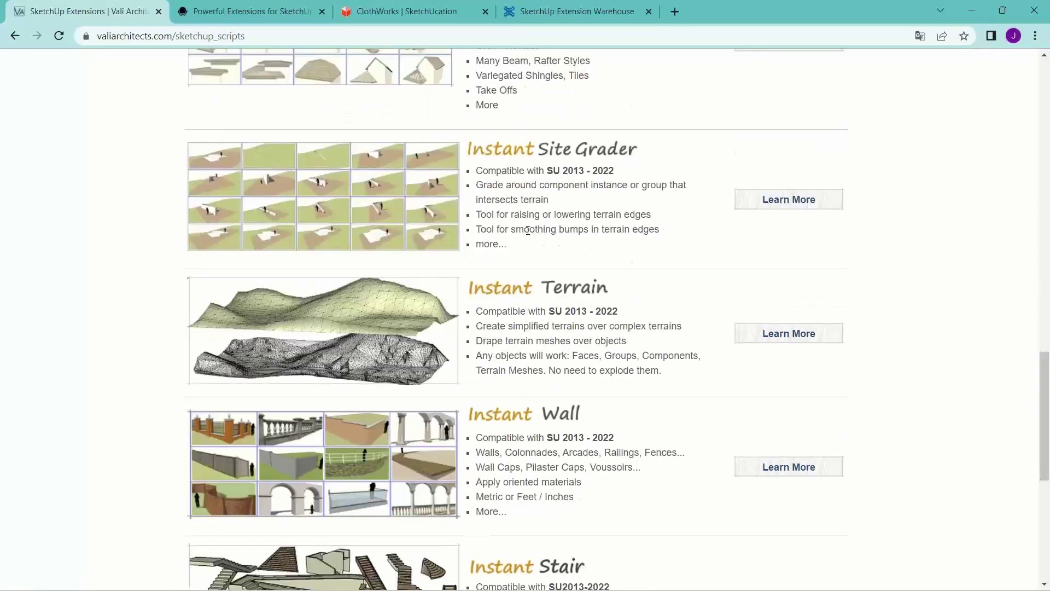
scroll(493, 436, "down", 3)
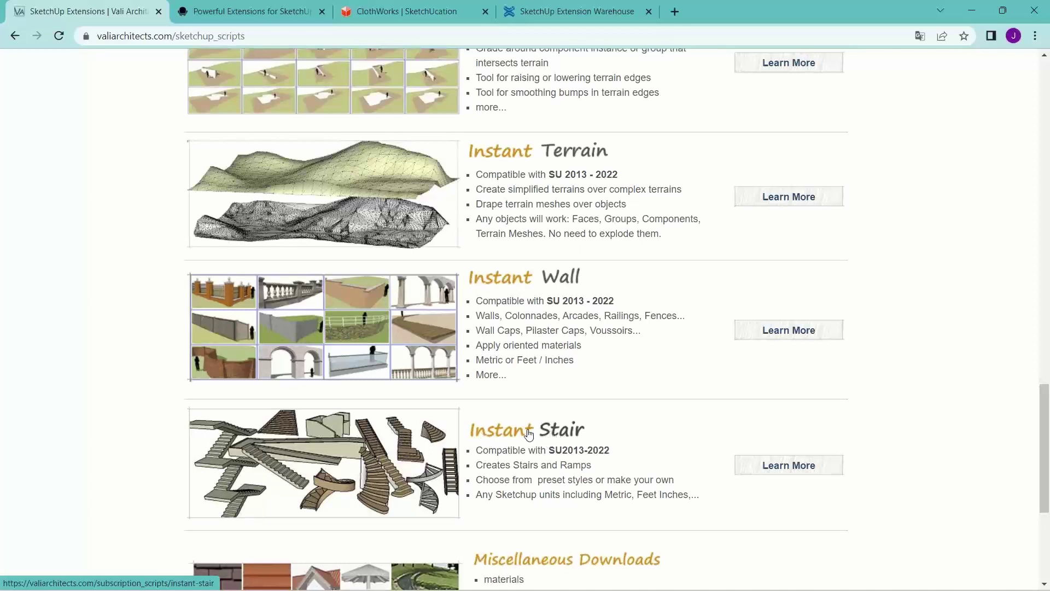
scroll(528, 434, "up", 1)
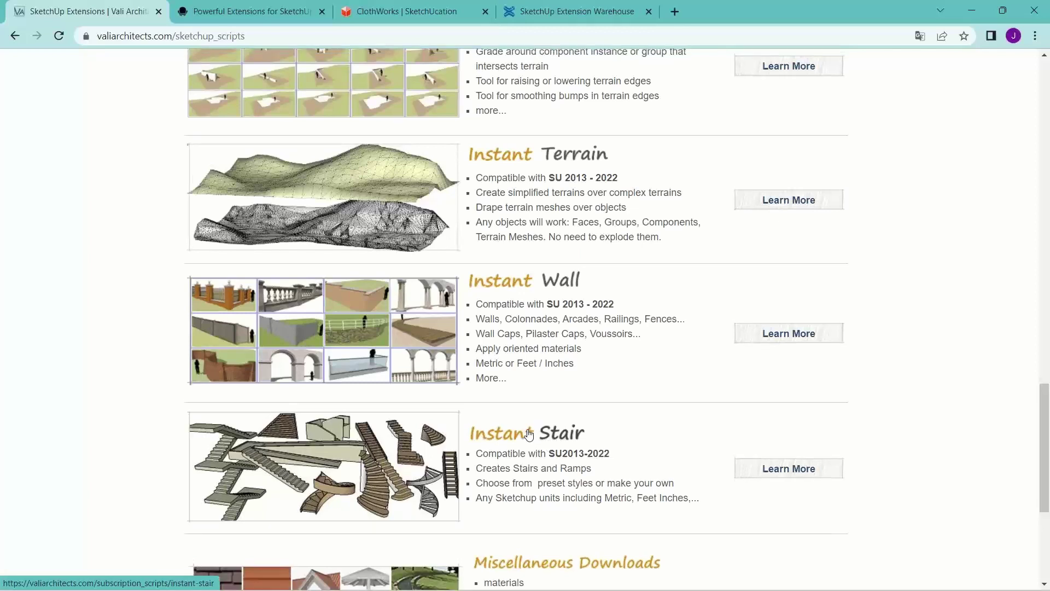
scroll(333, 410, "up", 4)
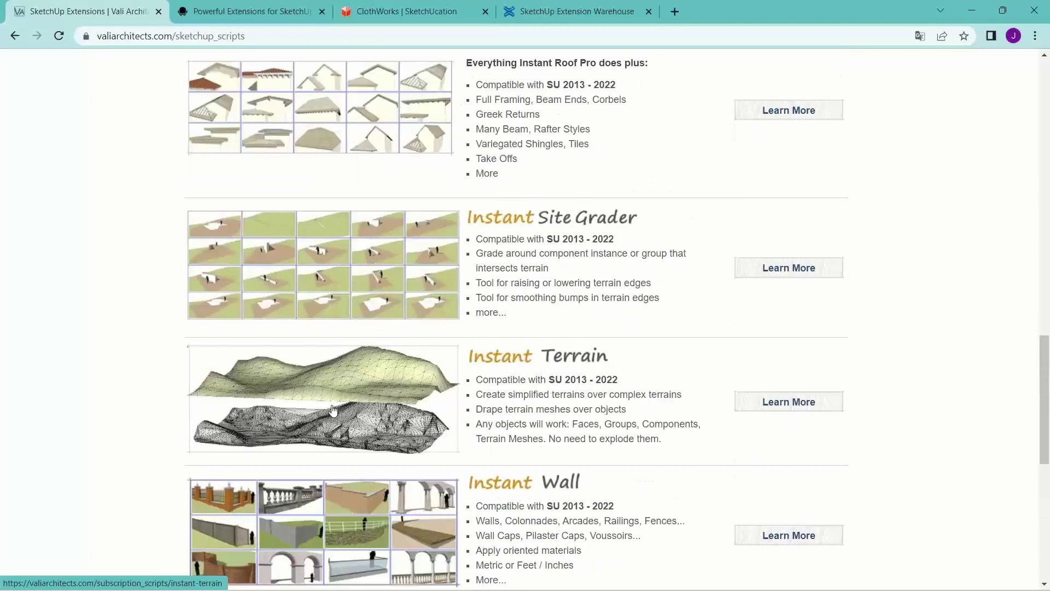
scroll(333, 410, "up", 1)
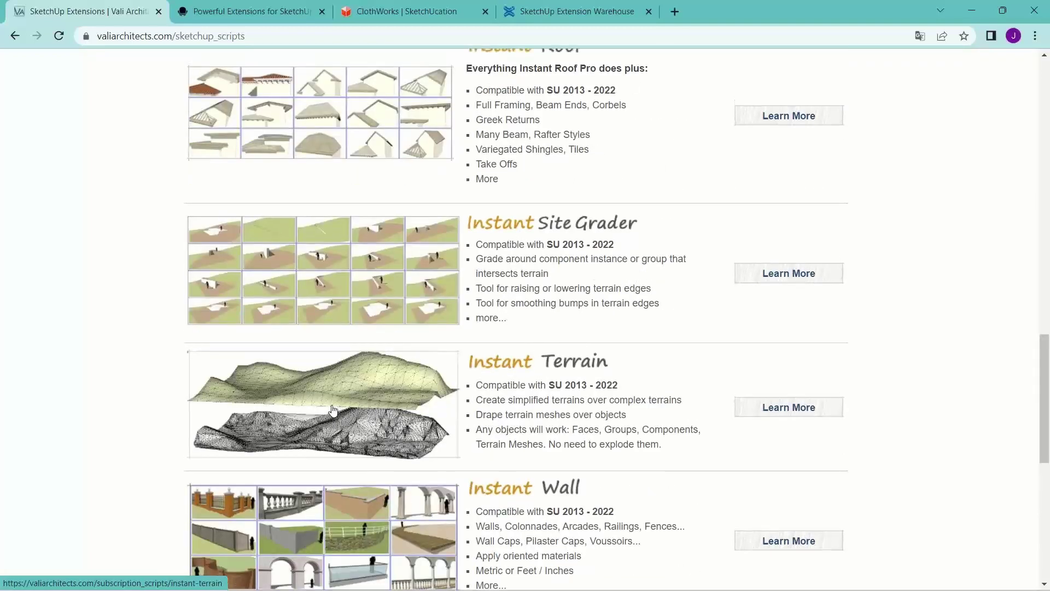
scroll(332, 410, "up", 1)
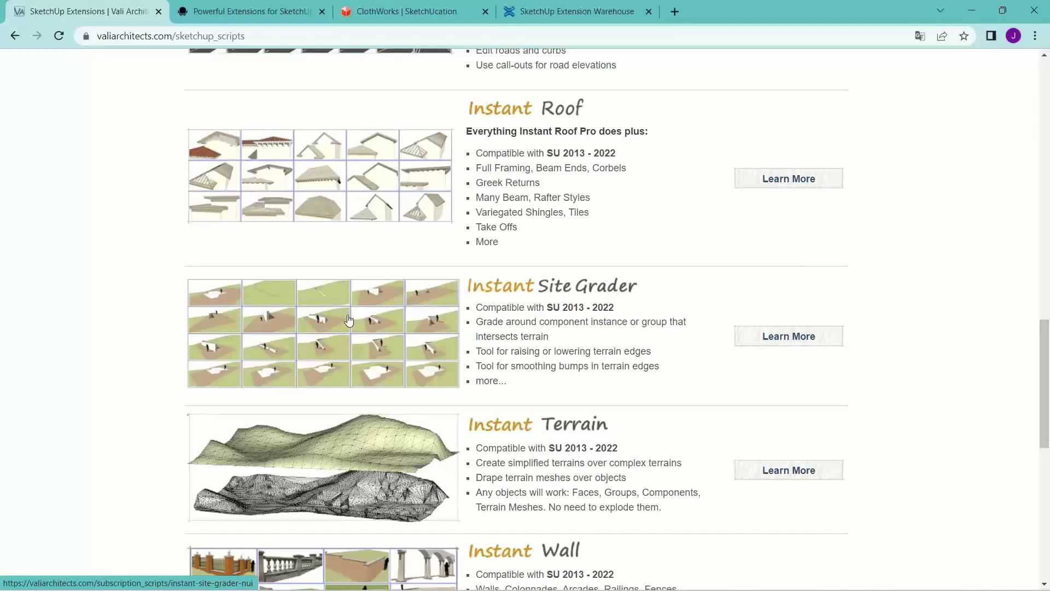
scroll(344, 328, "up", 3)
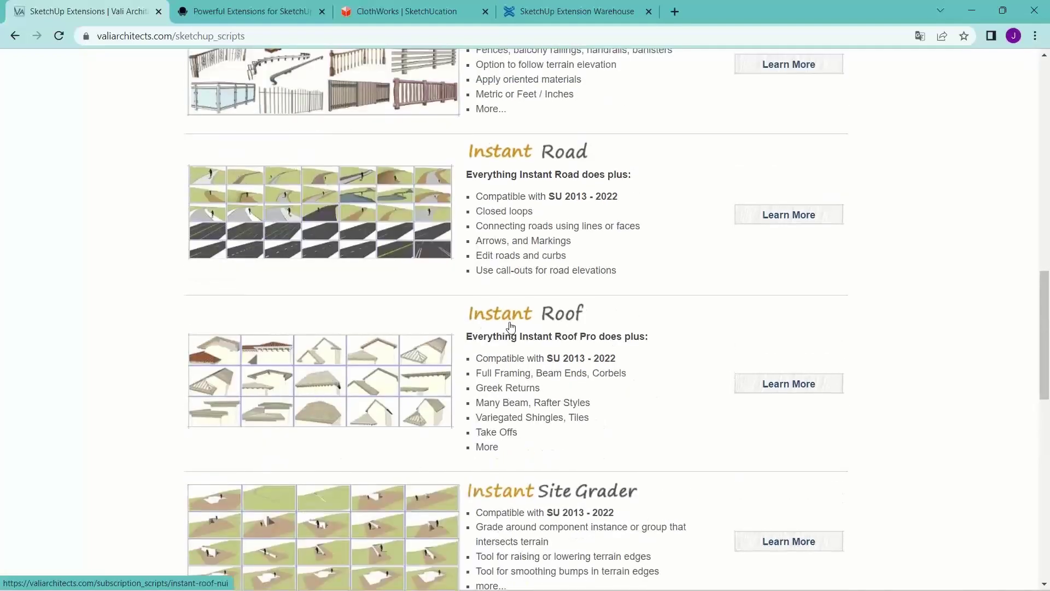
scroll(520, 273, "up", 1)
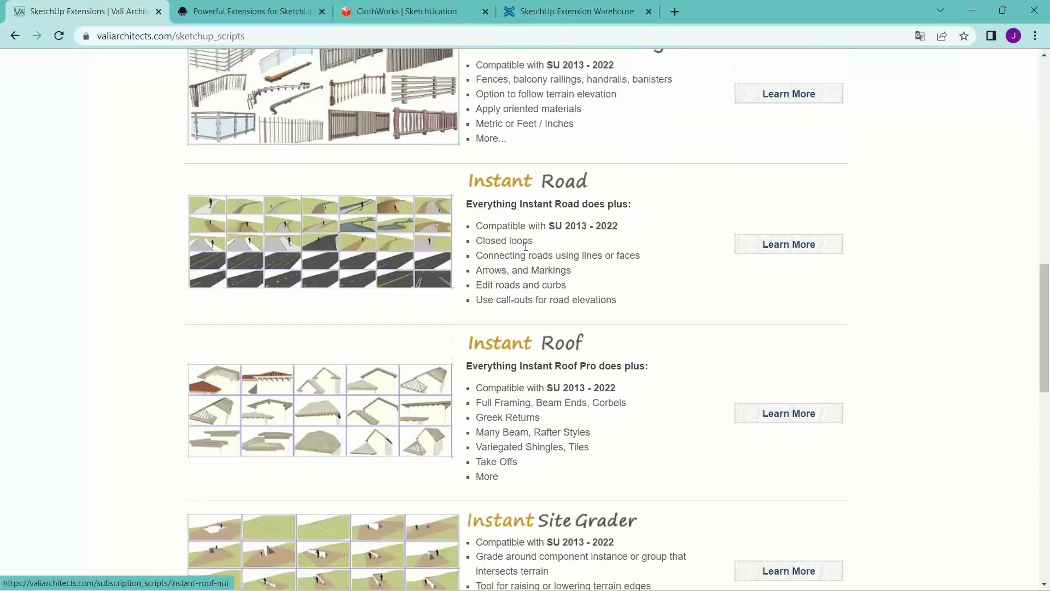
scroll(522, 241, "up", 1)
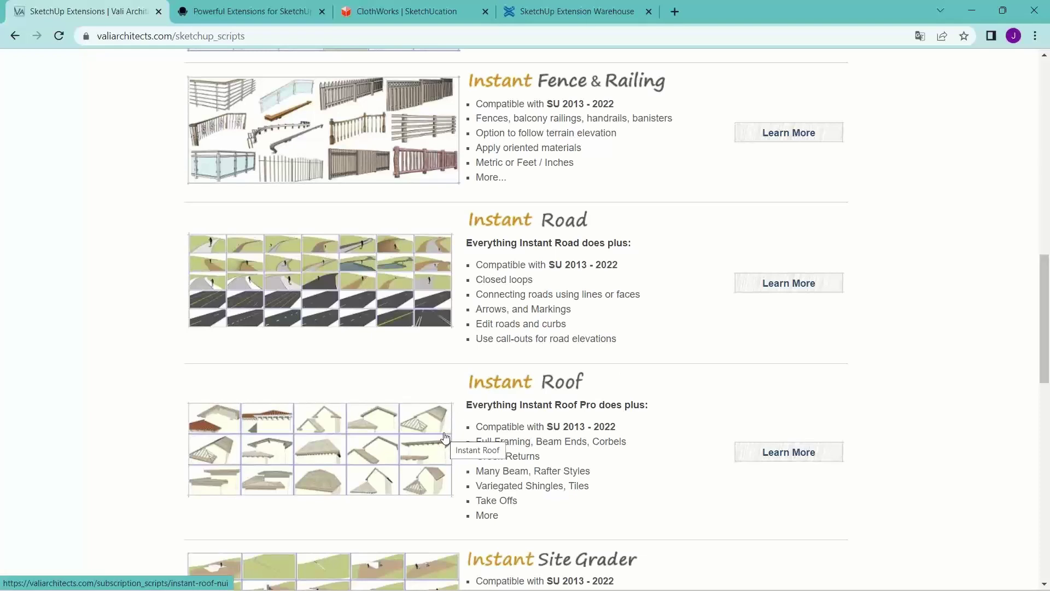
scroll(445, 436, "up", 3)
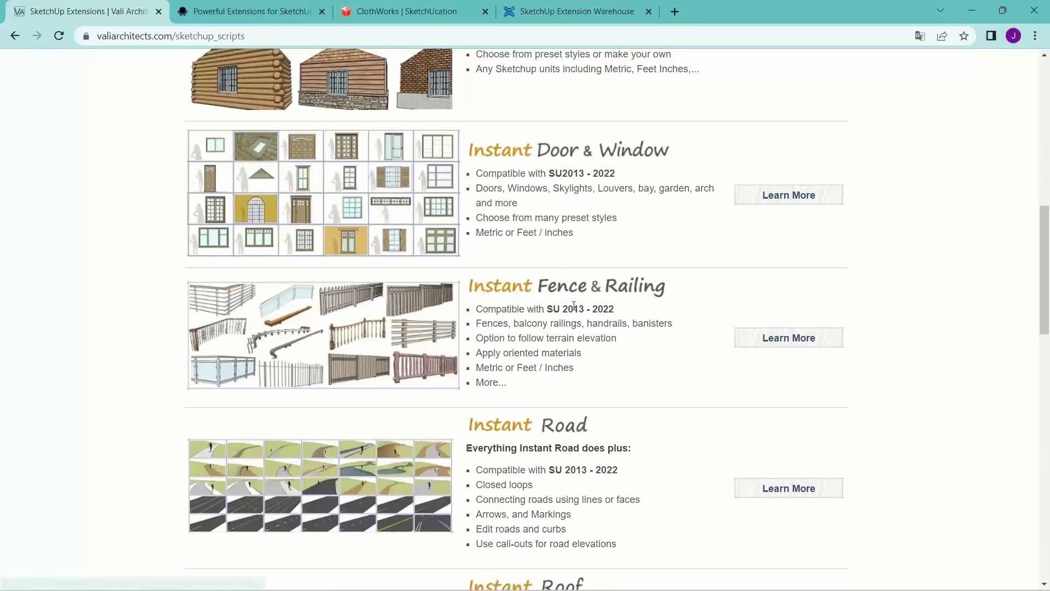
scroll(473, 343, "up", 3)
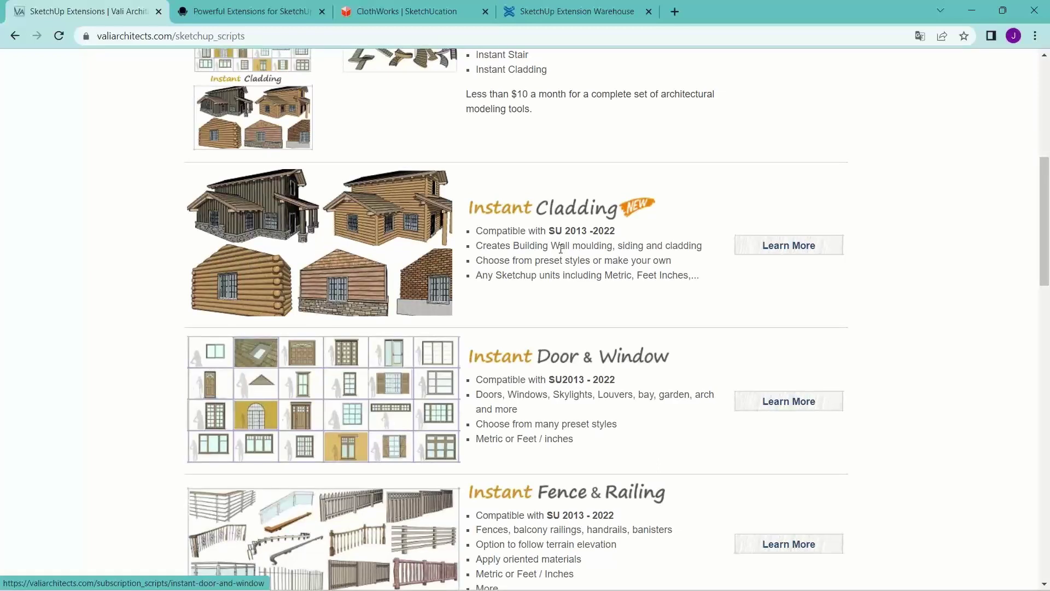
scroll(561, 249, "up", 1)
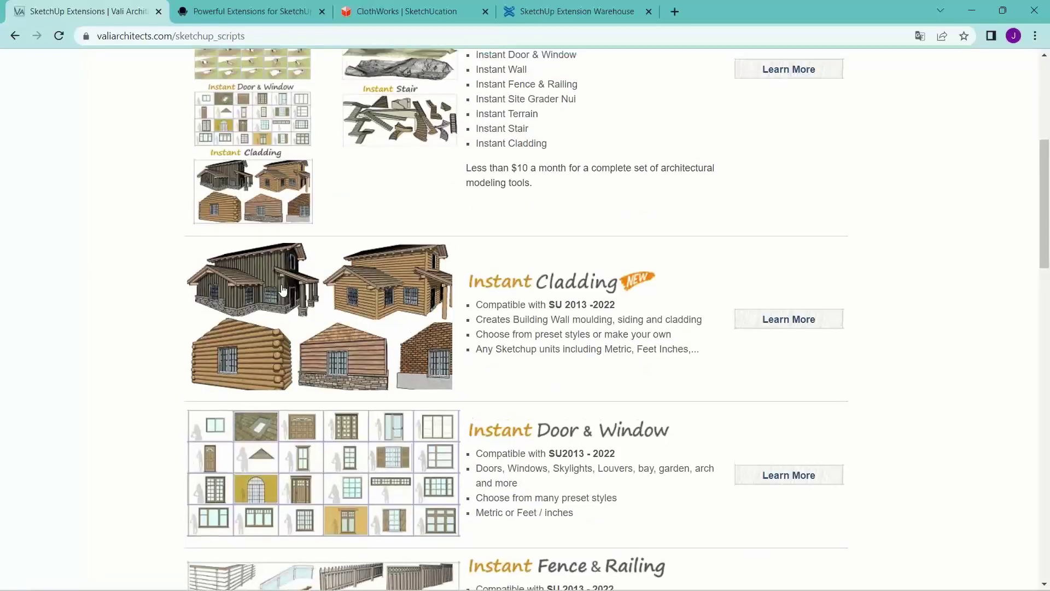
scroll(282, 290, "up", 4)
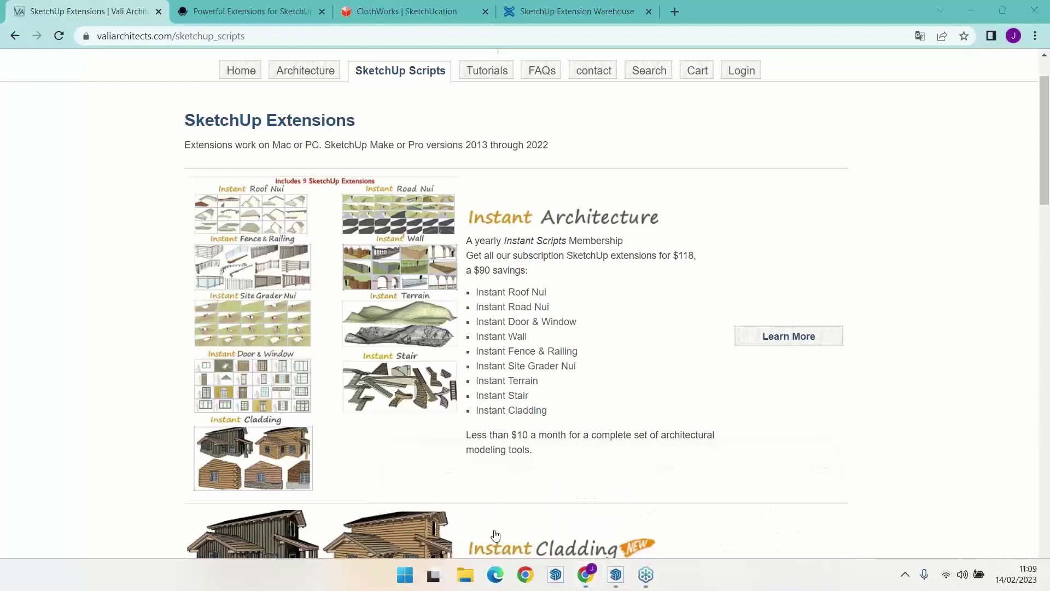
Open Sunshine+Canyon+House_Instant Road-0 from Escritorio > Webinar Plugins > Instant Road in SketchUp.
left_click(465, 574)
left_click(103, 251)
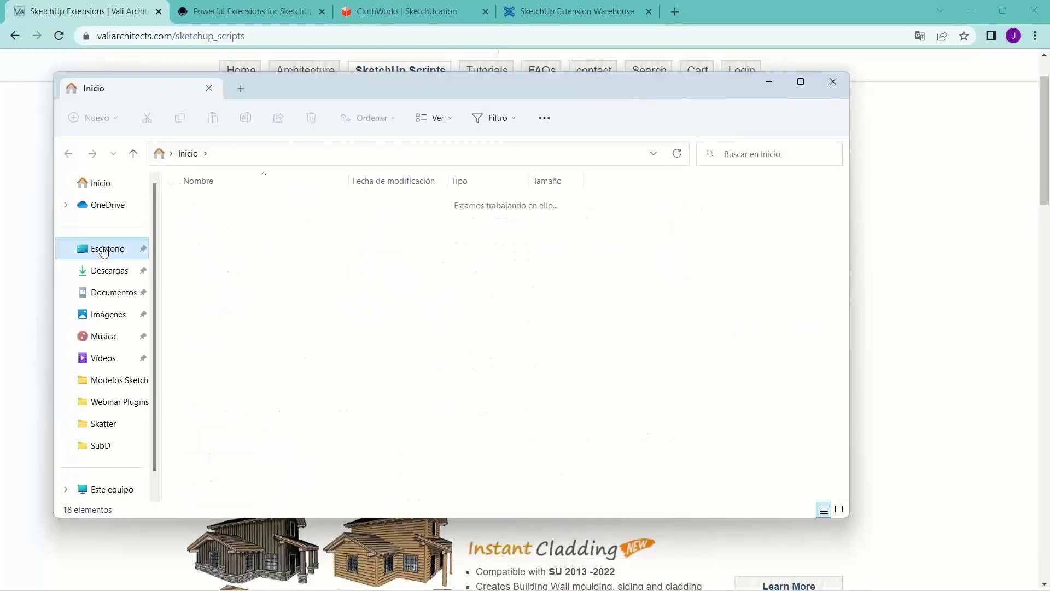
scroll(213, 309, "down", 3)
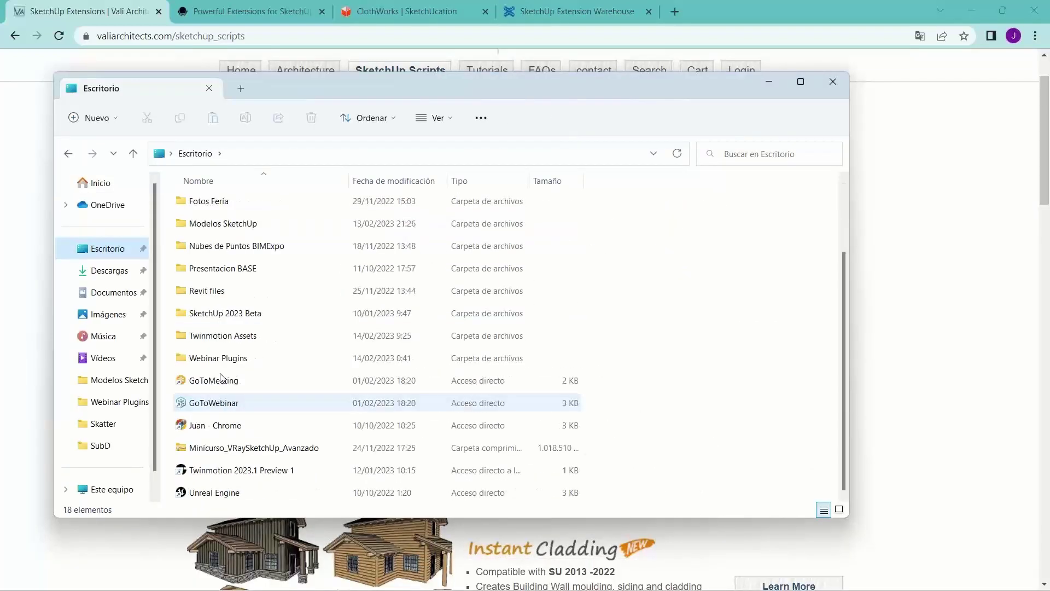
scroll(216, 273, "up", 1)
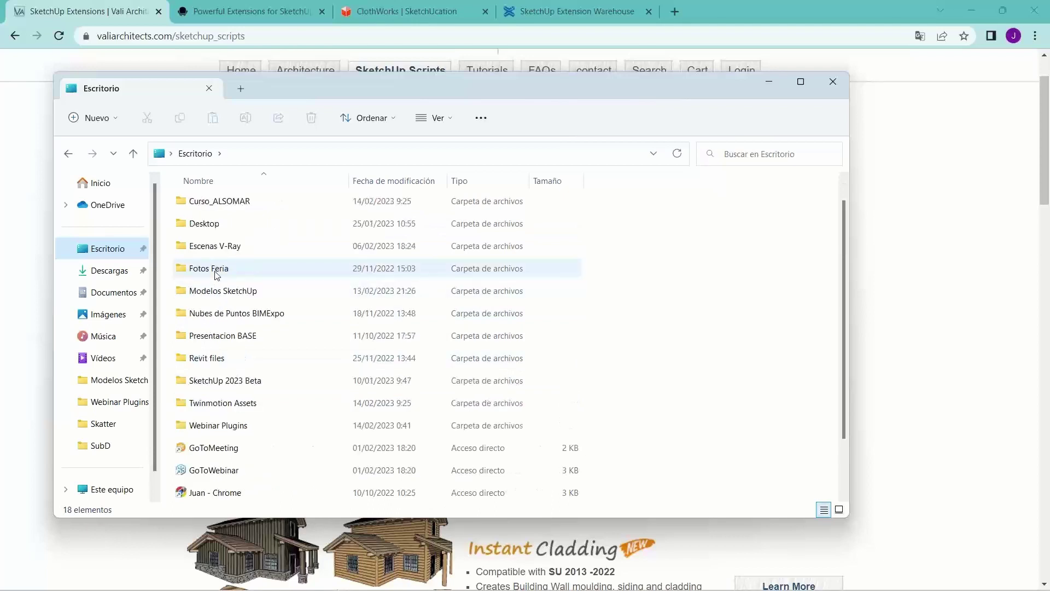
scroll(218, 271, "up", 1)
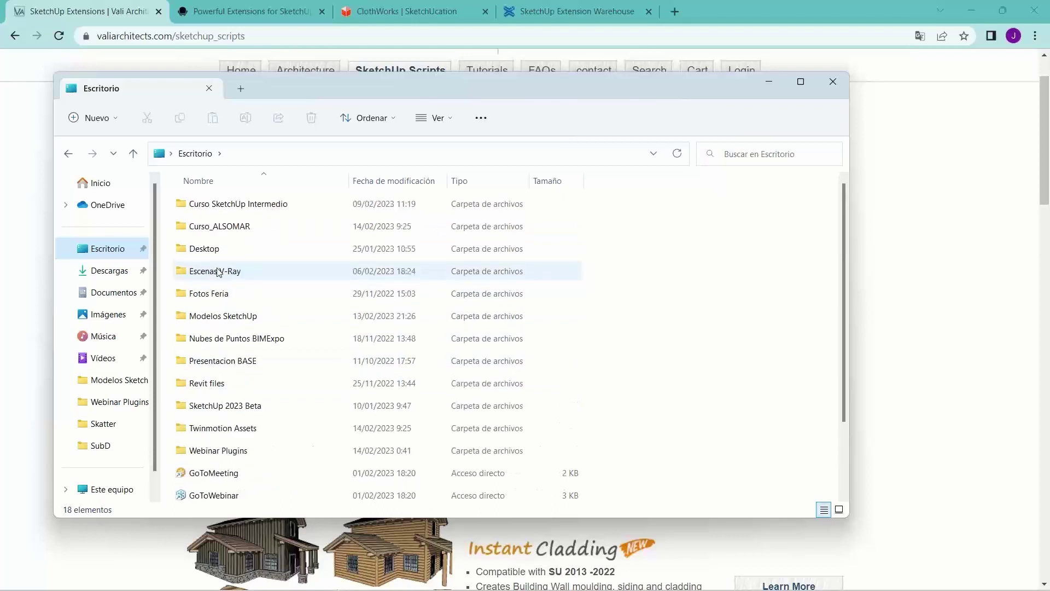
left_click(208, 449)
double_click(207, 448)
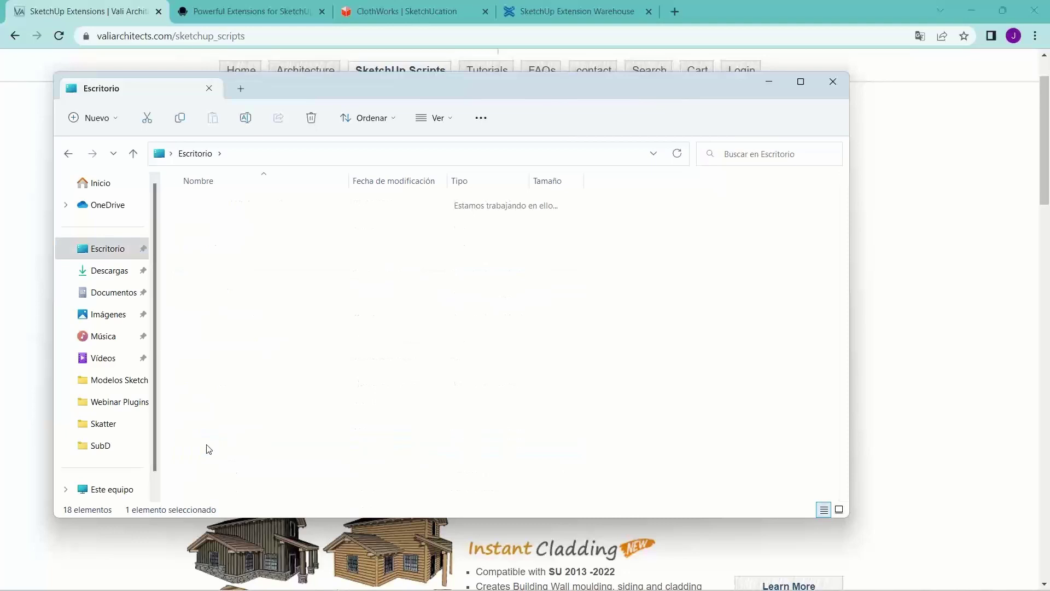
double_click(213, 223)
left_click(570, 204)
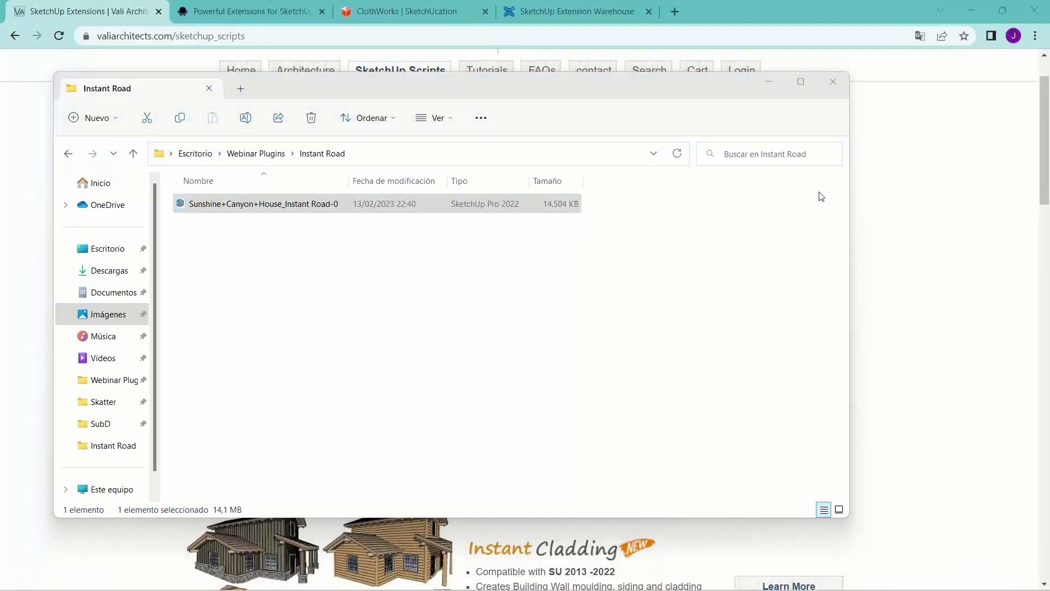
left_click(768, 83)
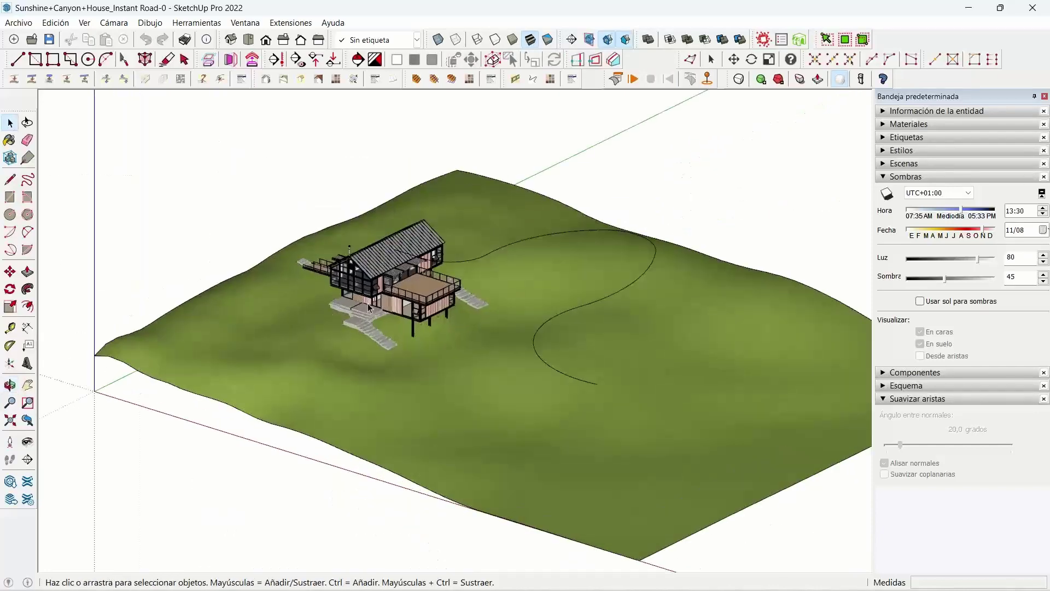
Zoom and orbit around the hillside house and the curving road line on the green terrain.
scroll(370, 307, "up", 2)
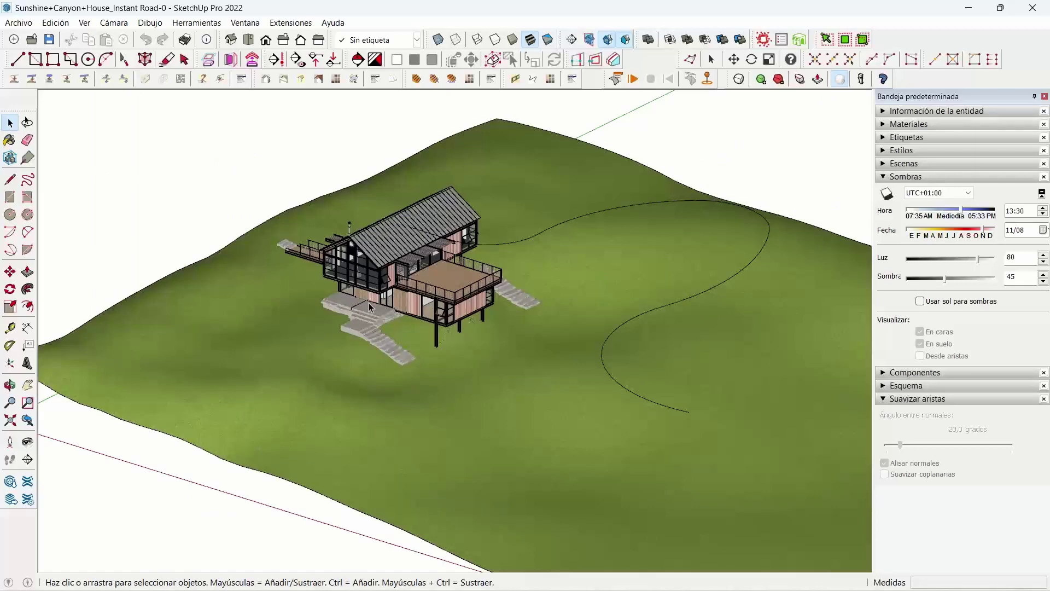
scroll(369, 303, "up", 2)
scroll(426, 316, "down", 3)
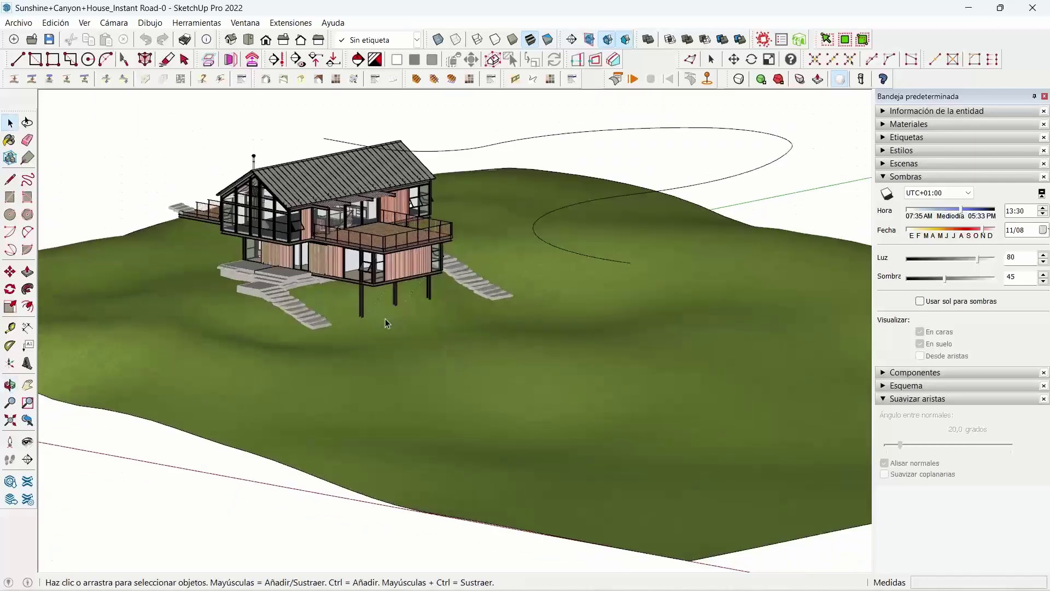
middle_click_drag(385, 318, 443, 329)
mouse_move(455, 258)
middle_mouse_down()
mouse_move(468, 202)
mouse_move(529, 193)
middle_mouse_up()
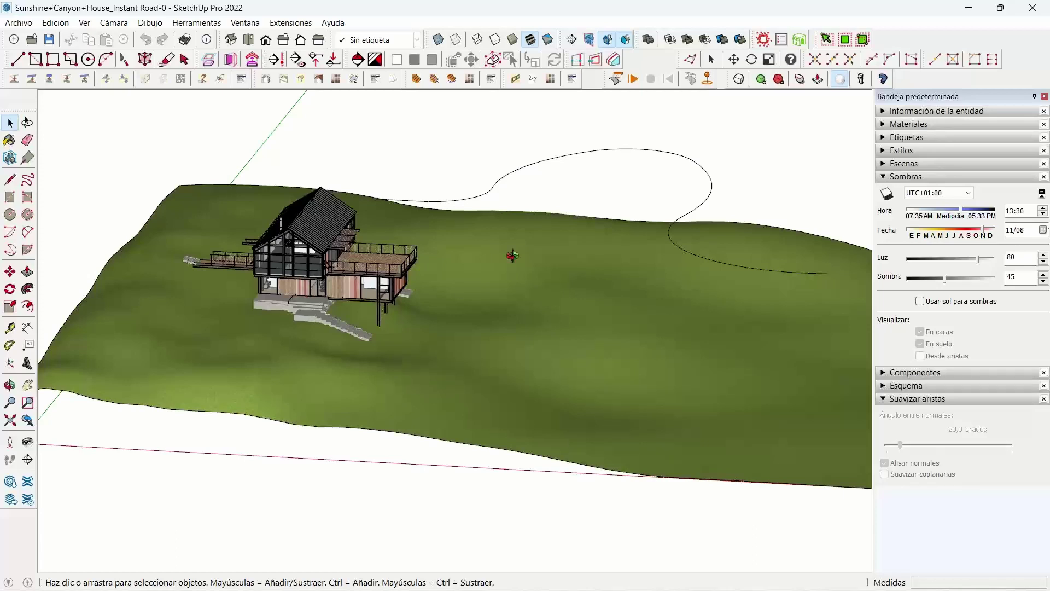
middle_click_drag(513, 255, 372, 251)
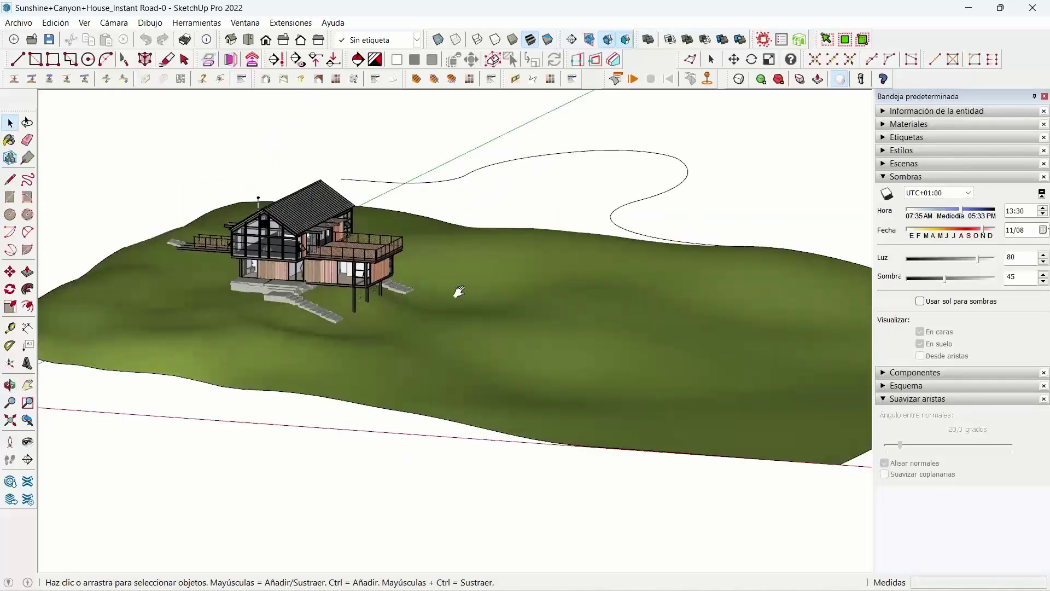
middle_click_drag(459, 291, 514, 283)
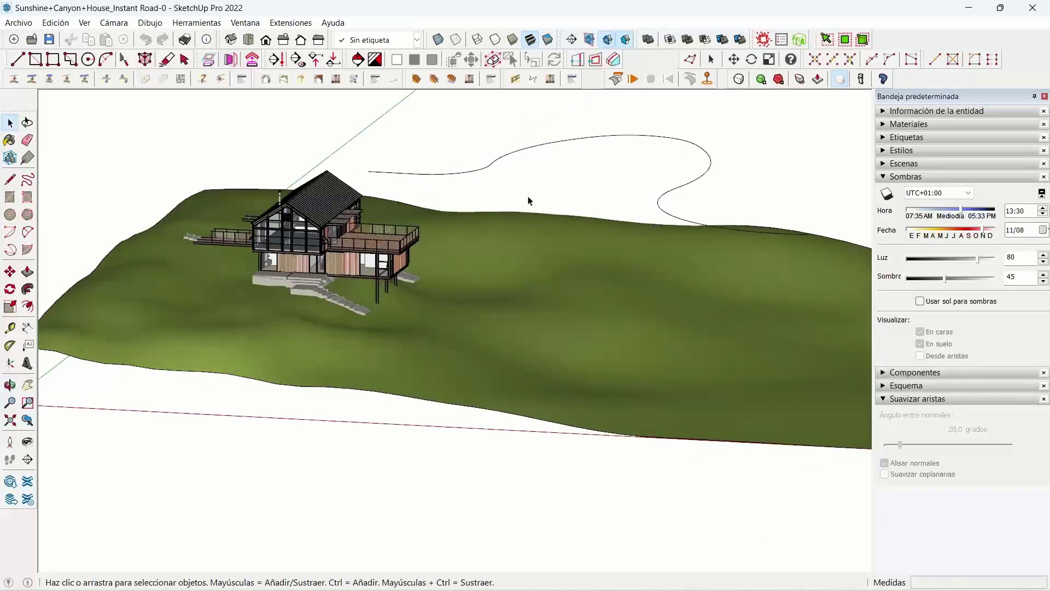
middle_click_drag(529, 201, 371, 295)
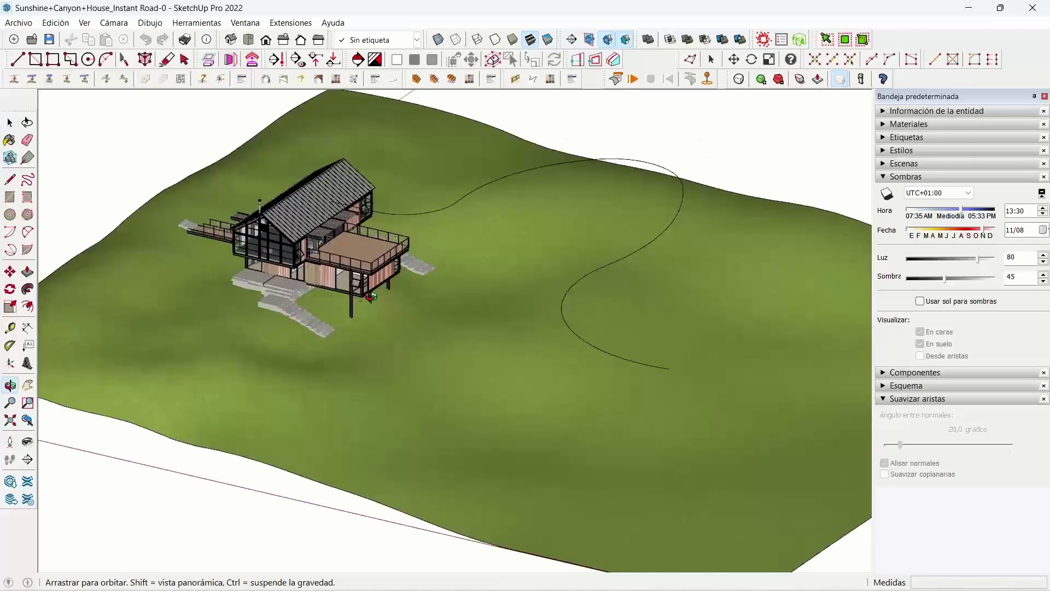
middle_click_drag(370, 296, 454, 320)
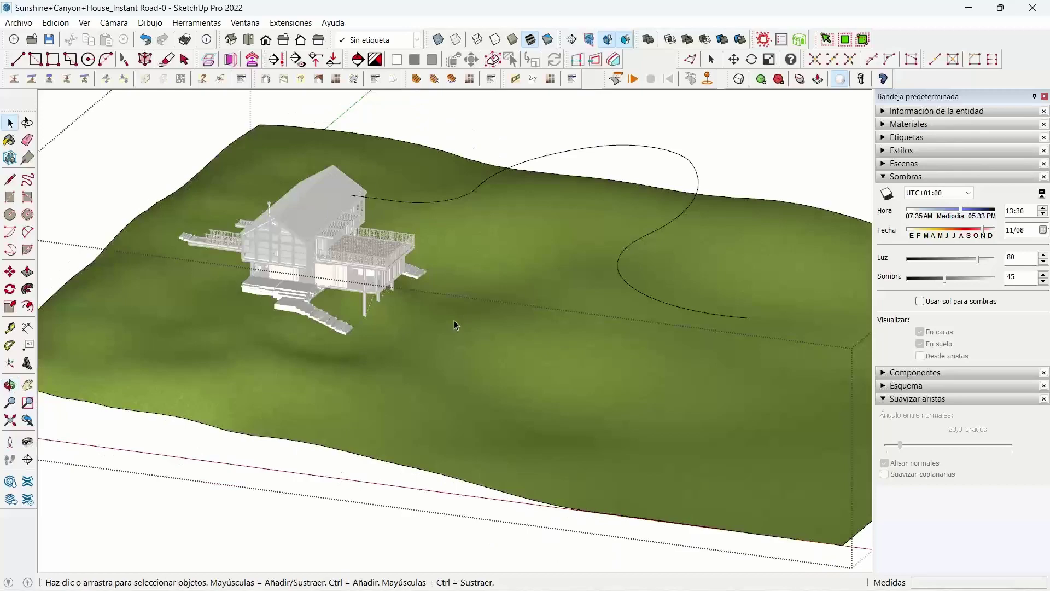
Select the terrain mesh, then orbit to frame the curved path floating above it.
triple_click(454, 321)
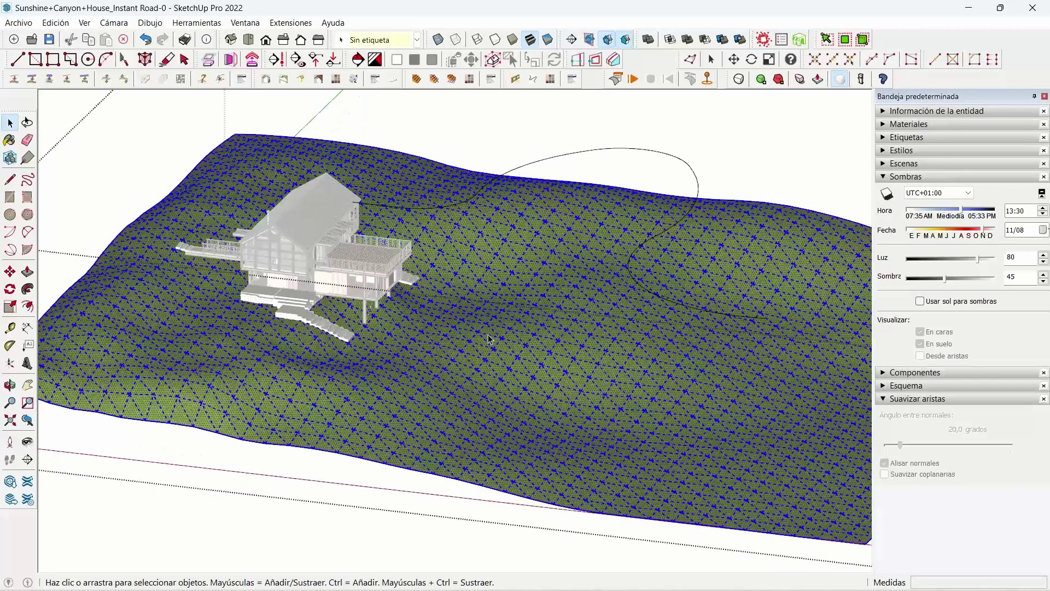
middle_click_drag(488, 339, 591, 169)
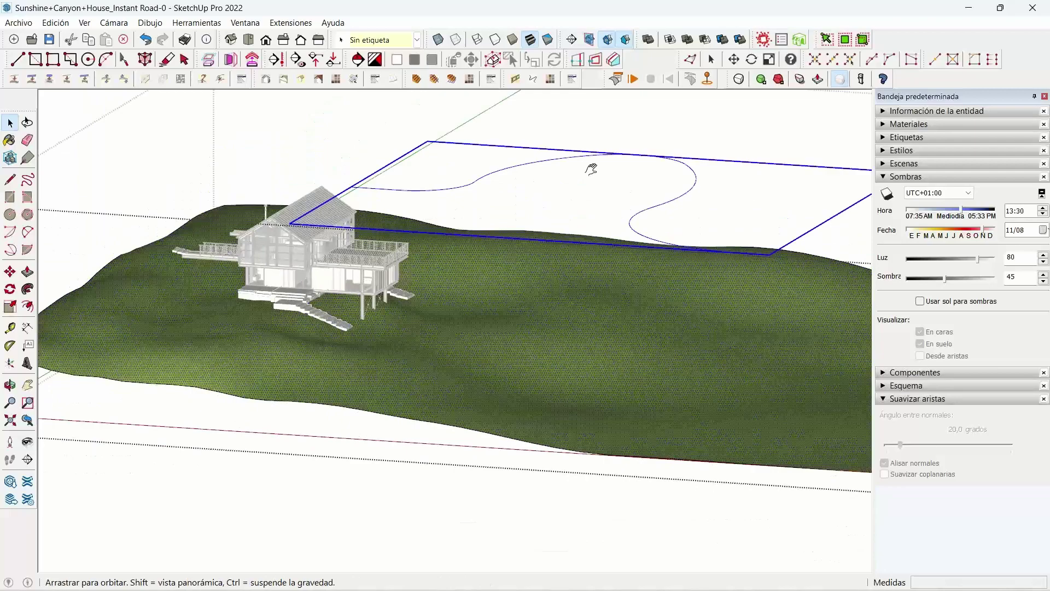
mouse_move(592, 169)
middle_mouse_down()
mouse_move(554, 255)
mouse_move(309, 276)
mouse_move(437, 216)
mouse_move(363, 218)
middle_mouse_up()
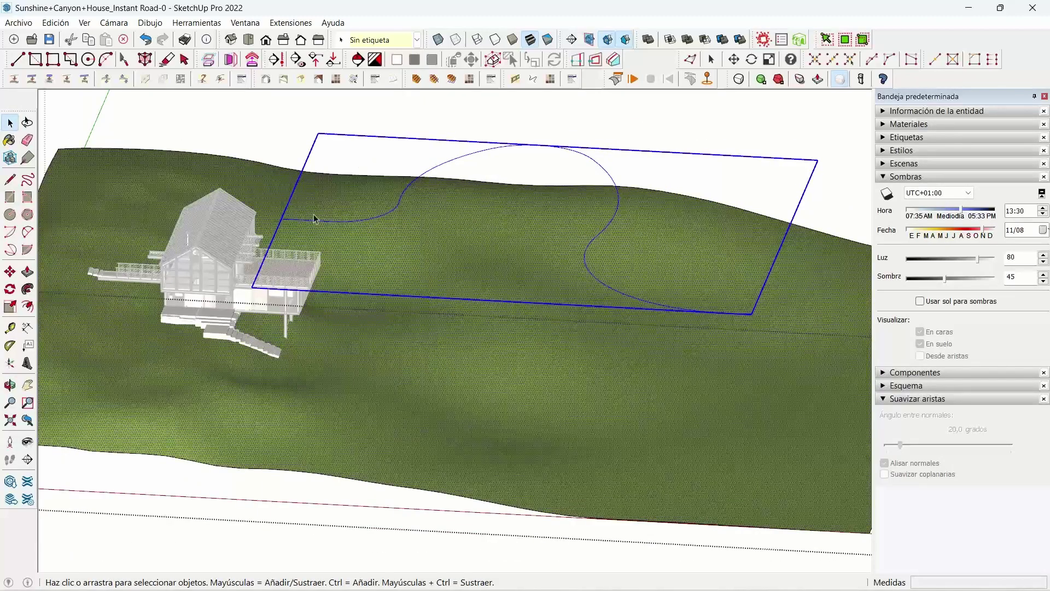
mouse_move(439, 353)
middle_mouse_down()
mouse_move(439, 334)
mouse_move(381, 366)
middle_mouse_up()
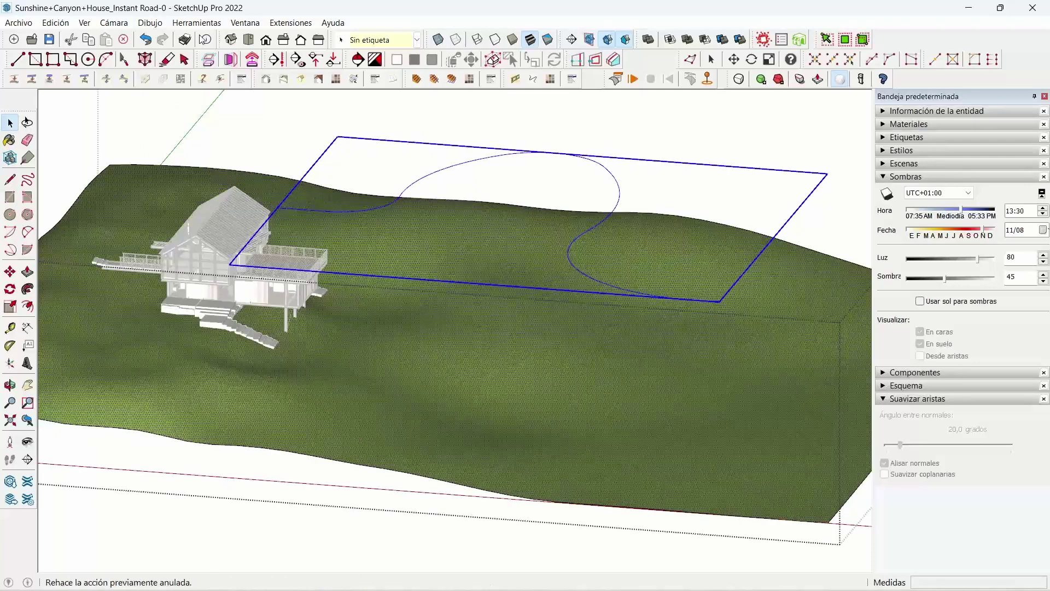
Switch to Top view, zoom on the curve's start, orbit back and select terrain and curve.
left_click(123, 24)
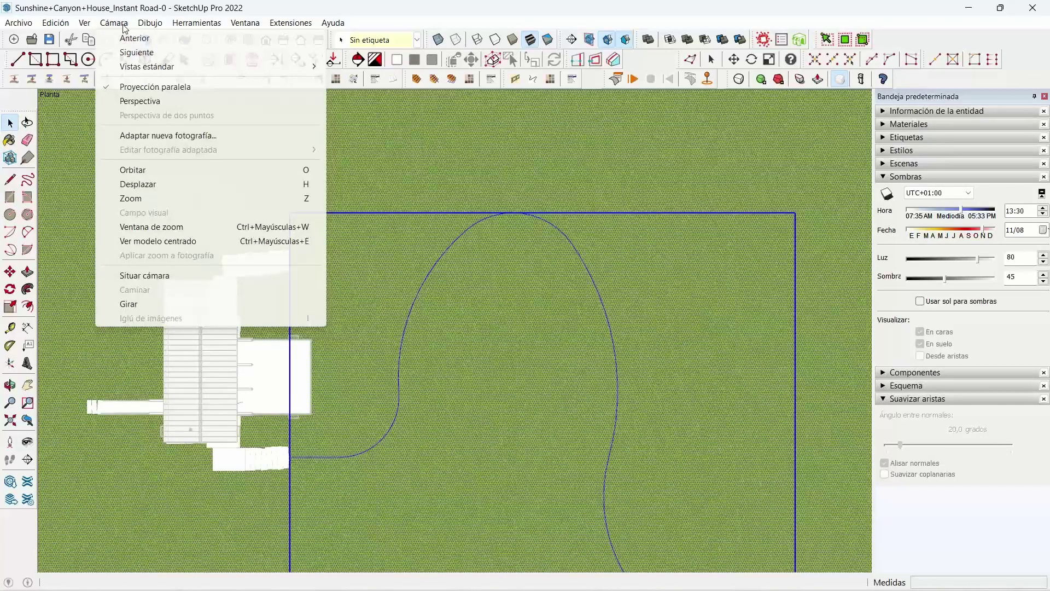
left_click(385, 239)
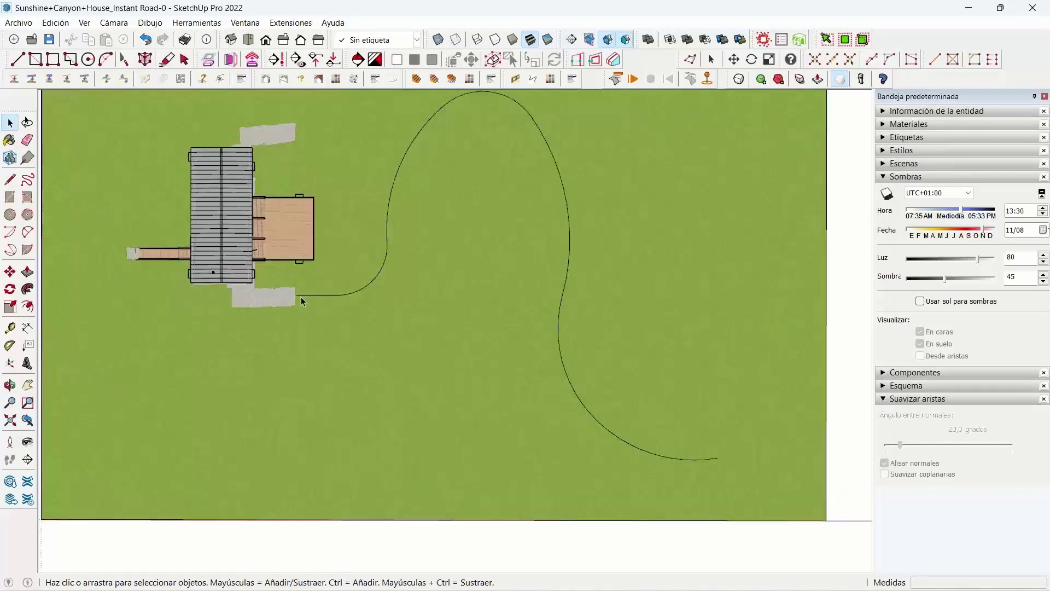
scroll(300, 297, "up", 5)
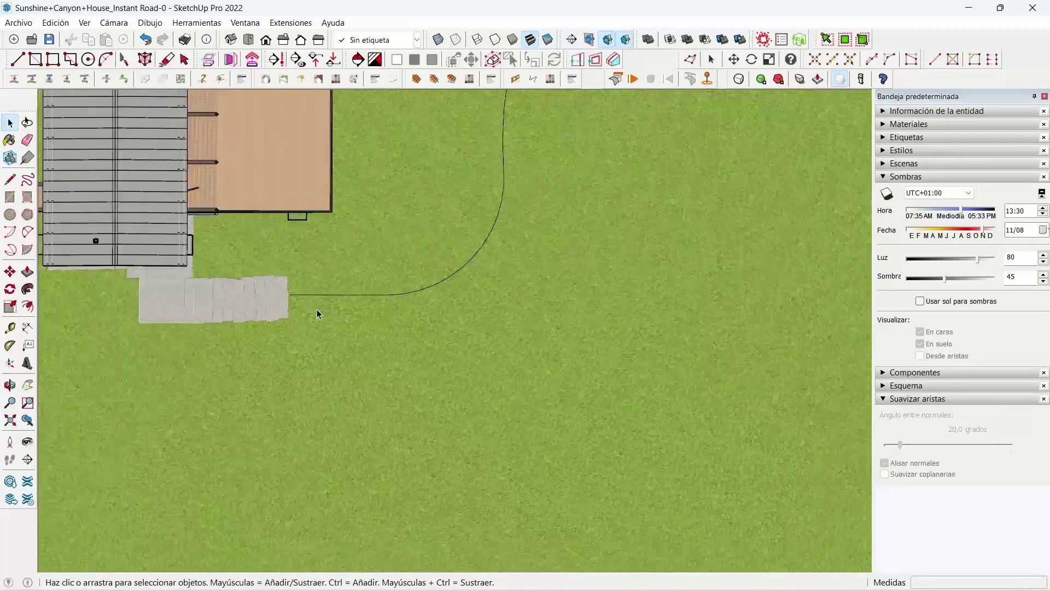
scroll(316, 310, "down", 5)
mouse_move(317, 309)
middle_mouse_down()
mouse_move(454, 168)
mouse_move(436, 164)
mouse_move(391, 219)
mouse_move(363, 218)
middle_mouse_up()
key("ctrl+a")
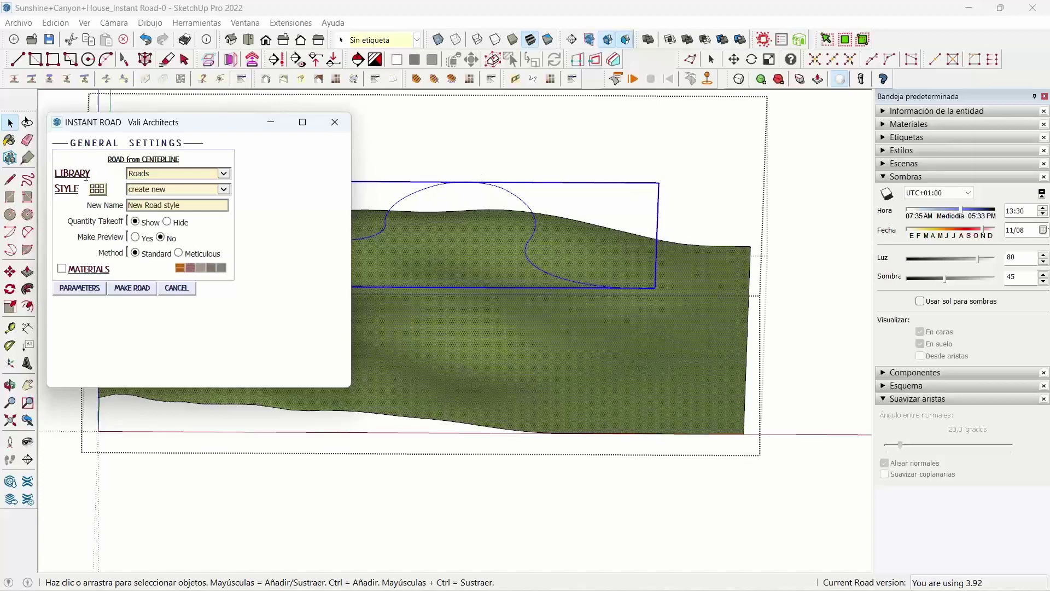
Choose the Walk 12 ft w Border style from the Paths library.
left_click(155, 179)
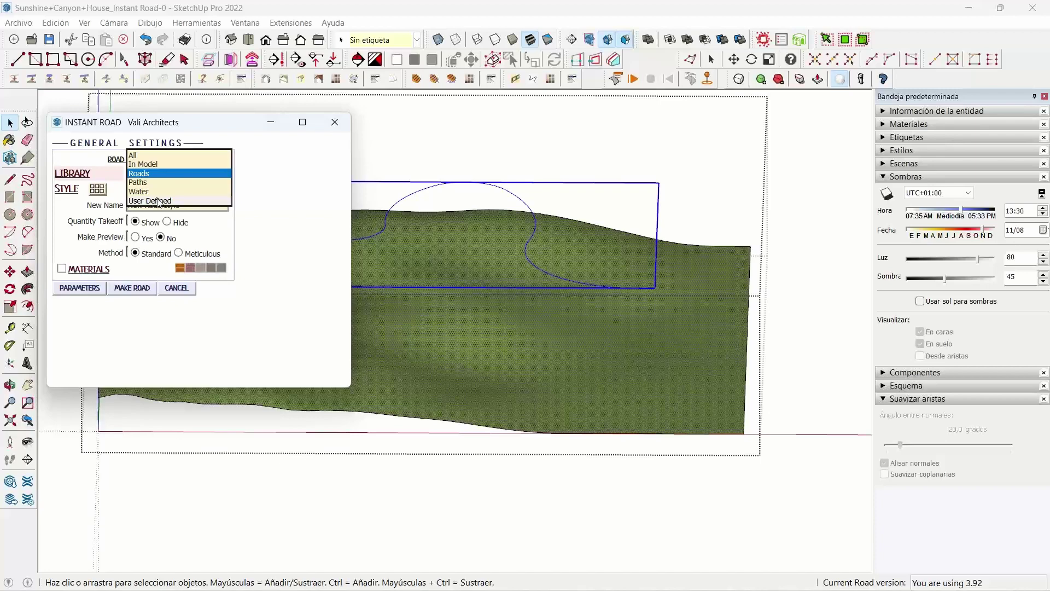
left_click(264, 154)
left_click(151, 177)
left_click(145, 189)
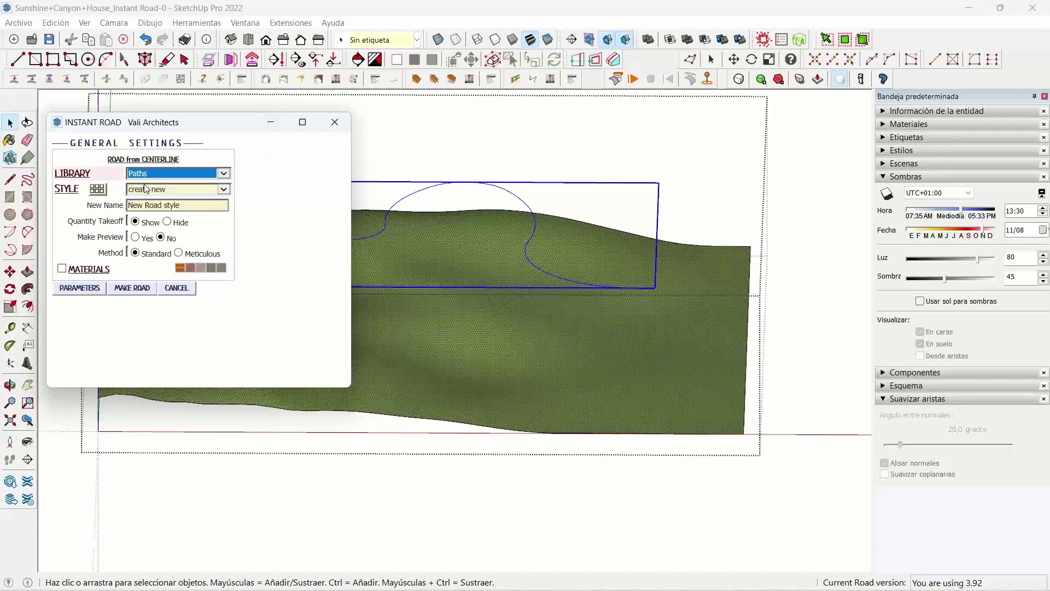
left_click(99, 192)
mouse_move(271, 120)
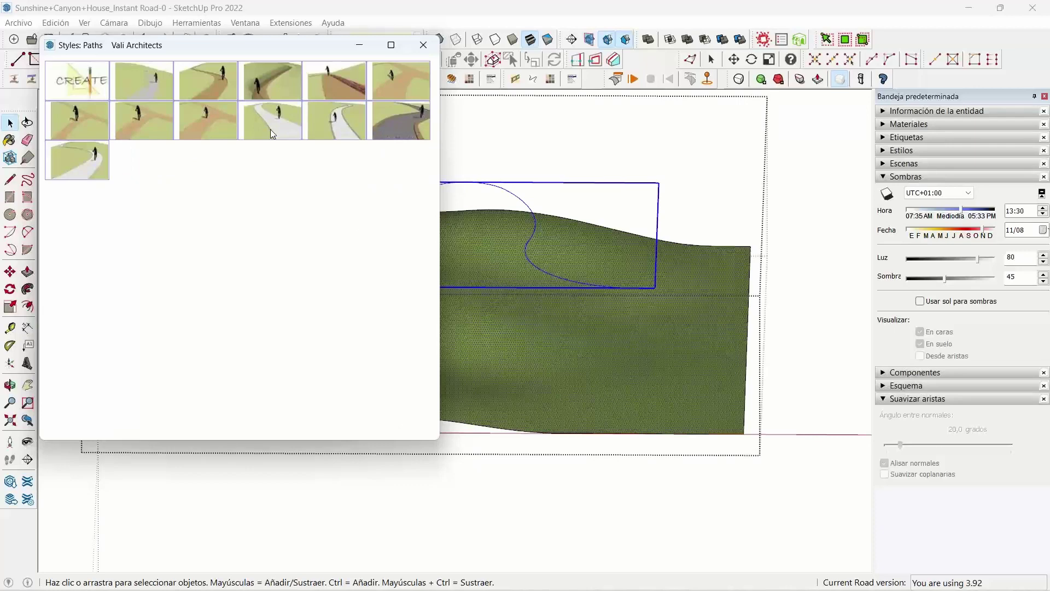
left_click(423, 45)
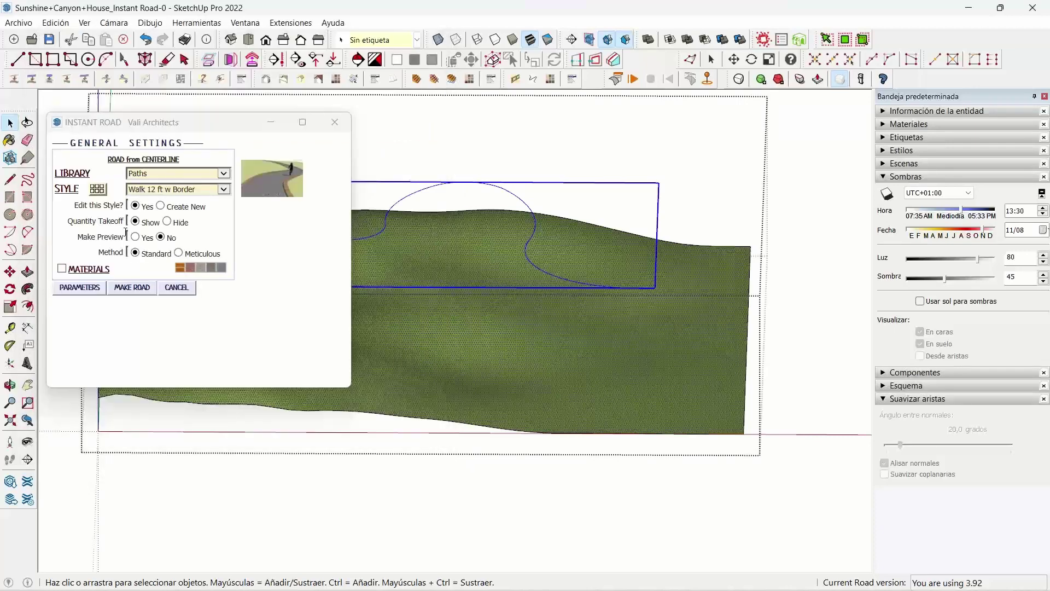
Keep Drop to Terrain on Yes and set the road width to 2.
left_click(80, 290)
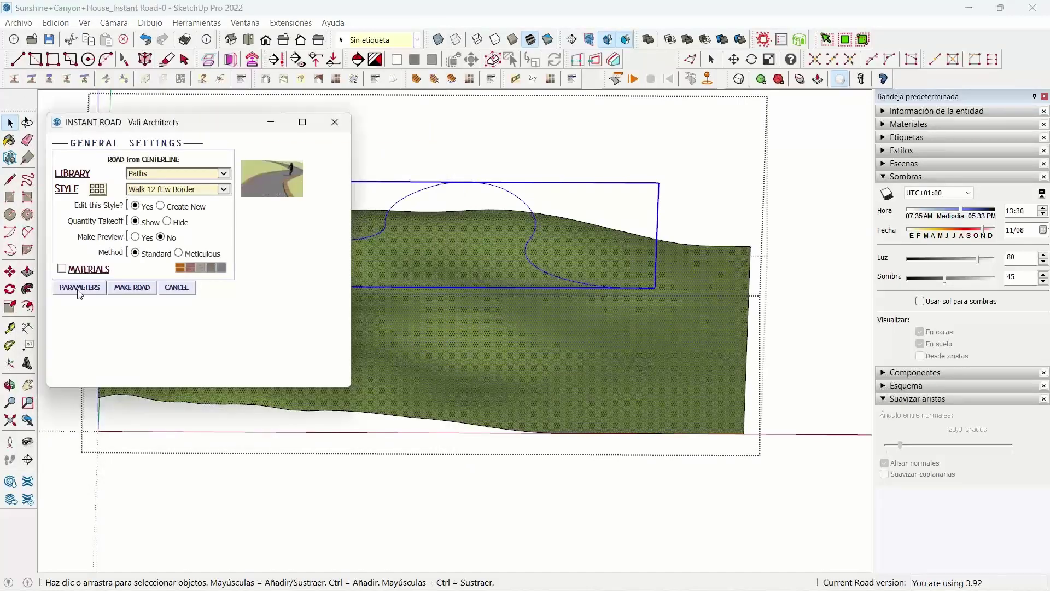
left_click(80, 289)
scroll(185, 210, "down", 2)
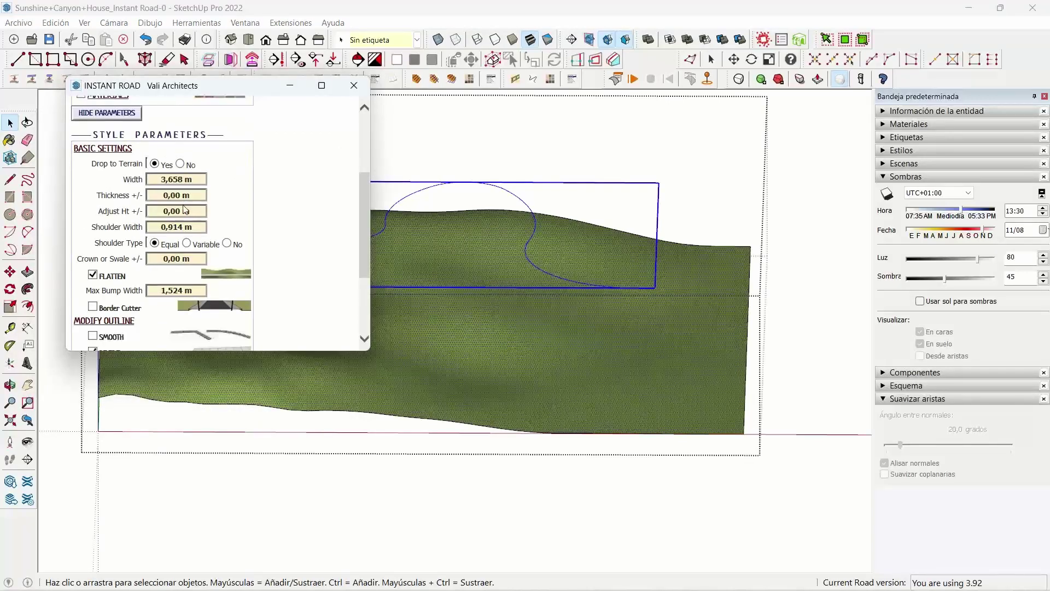
left_click(180, 149)
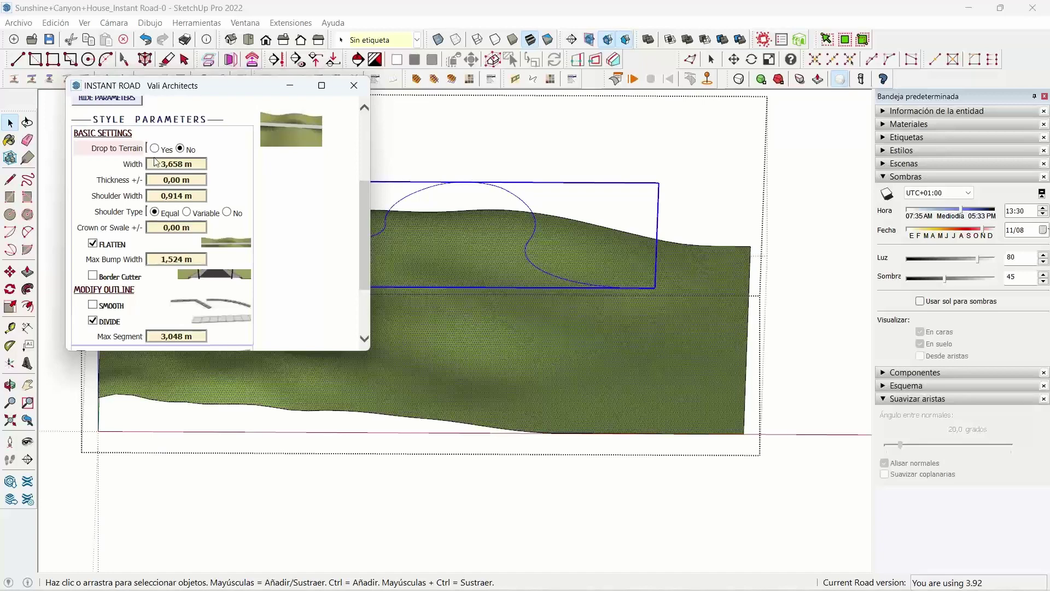
left_click(155, 148)
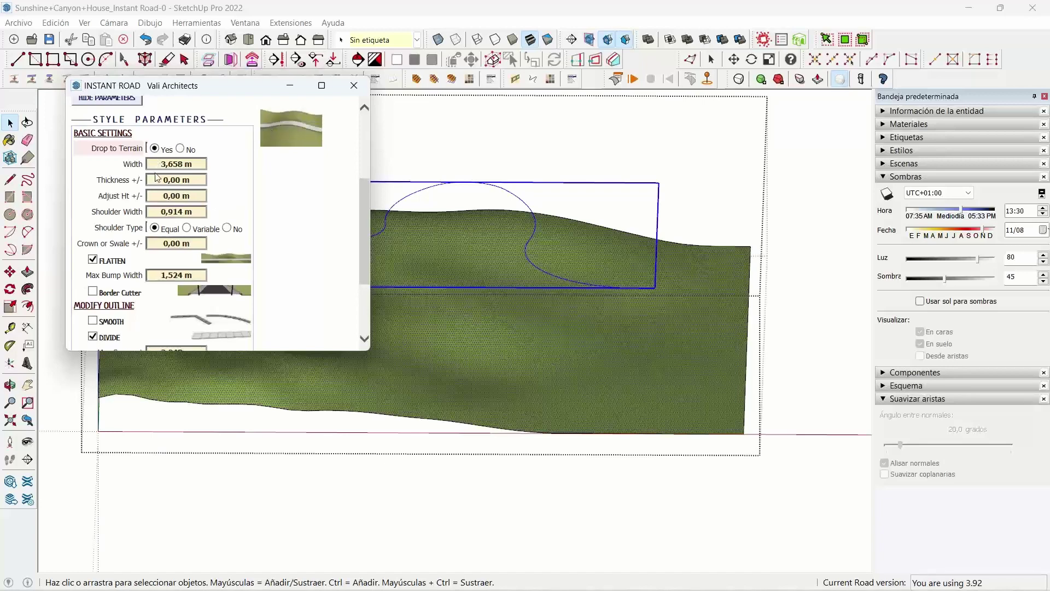
left_click(153, 170)
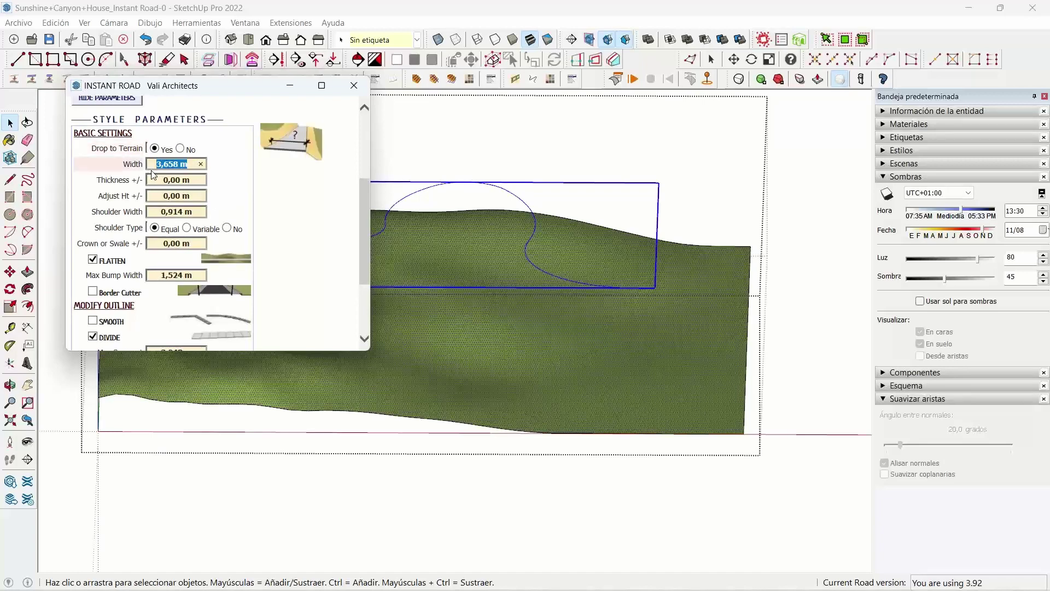
type("2")
left_click(178, 181)
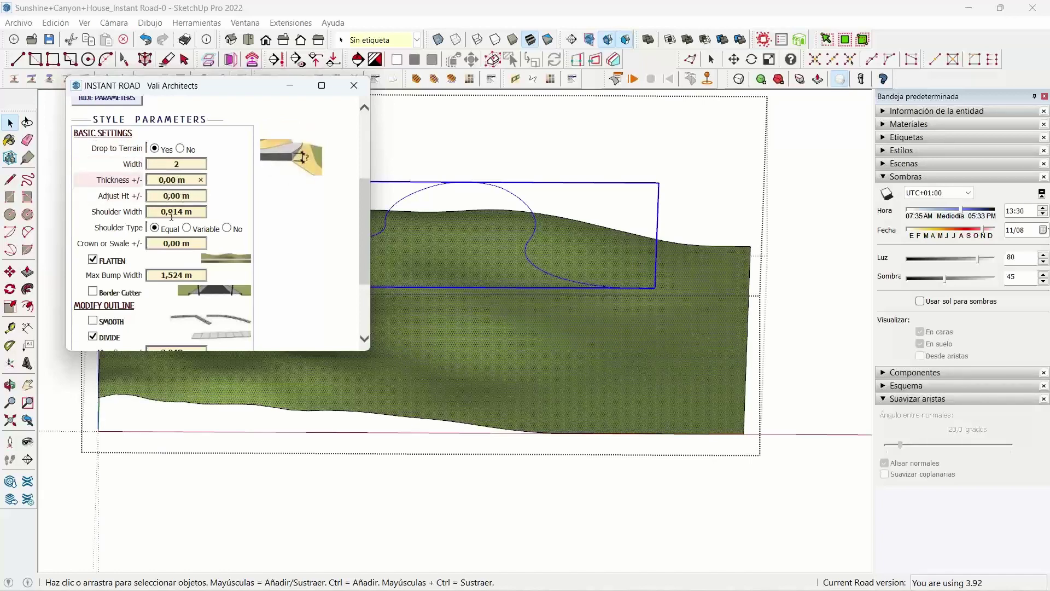
Set the curb to the inner side only.
left_click(189, 212)
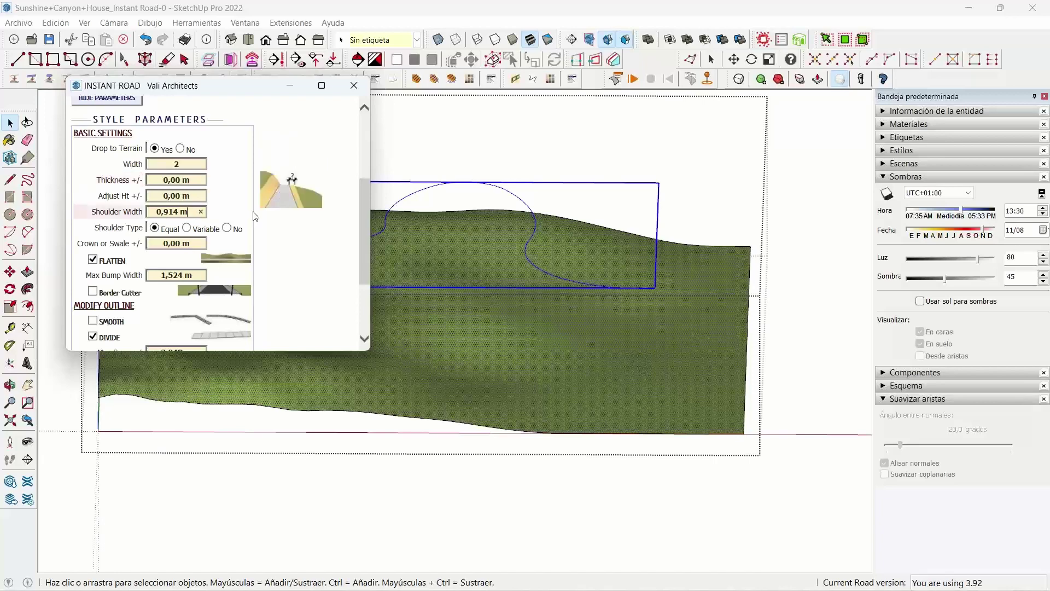
scroll(189, 241, "down", 2)
scroll(189, 257, "down", 3)
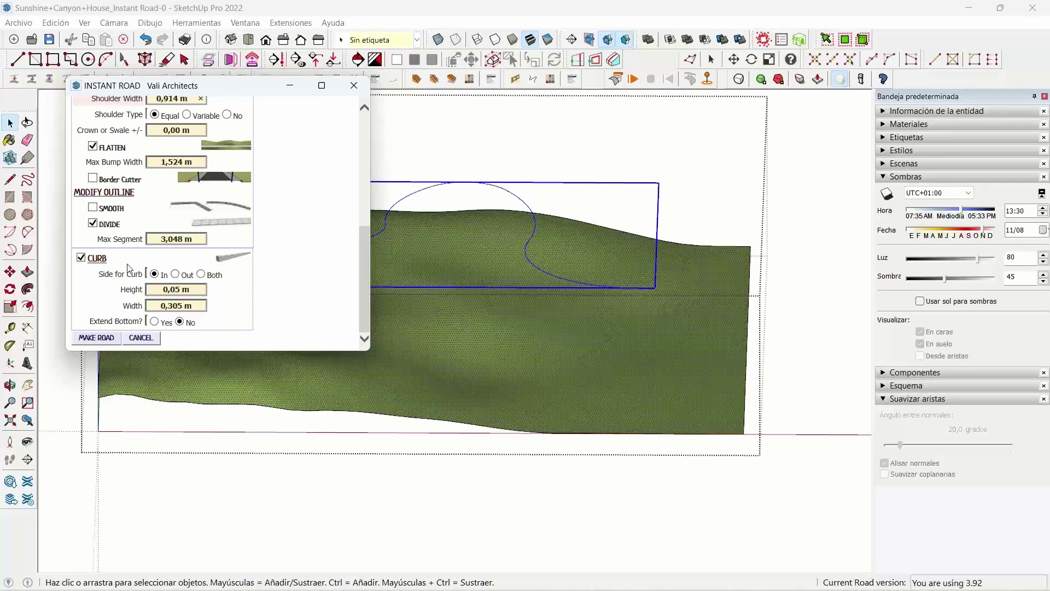
left_click(175, 274)
left_click(201, 274)
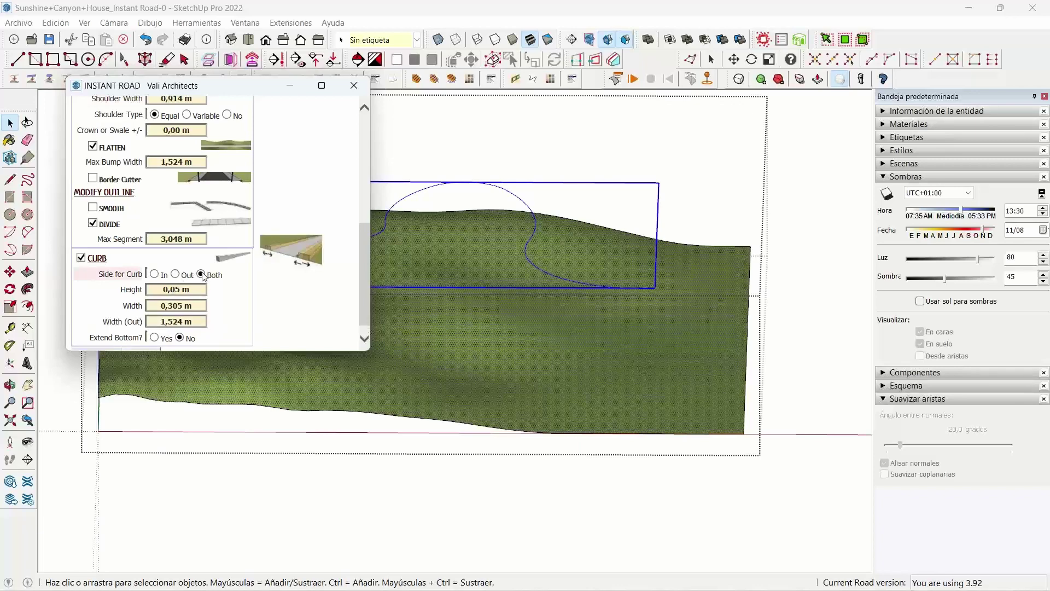
left_click(156, 275)
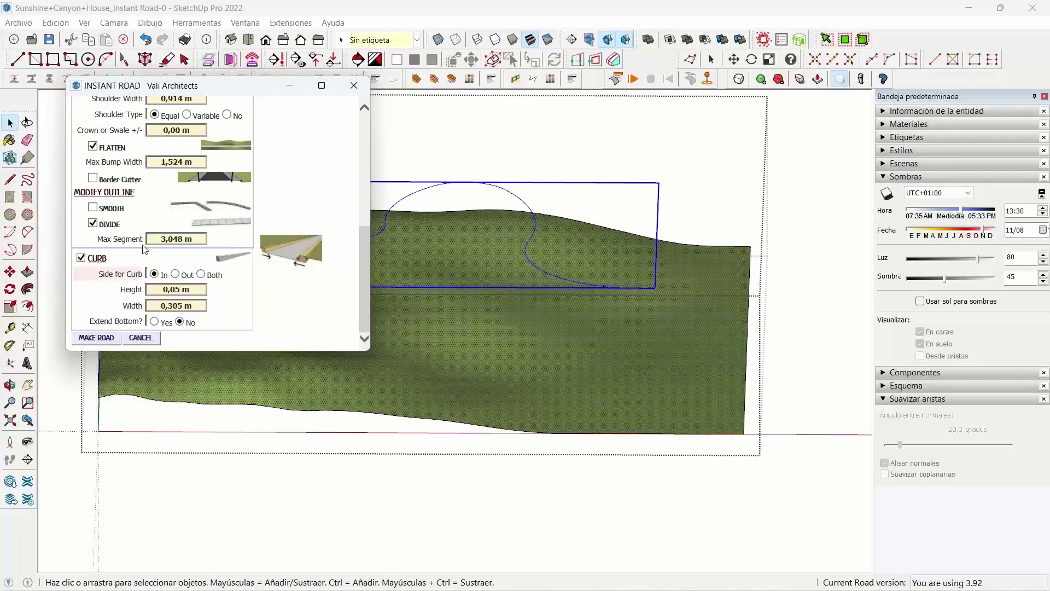
Build the road, dismiss the quantities report, and orbit low to view it below the house.
left_click(105, 339)
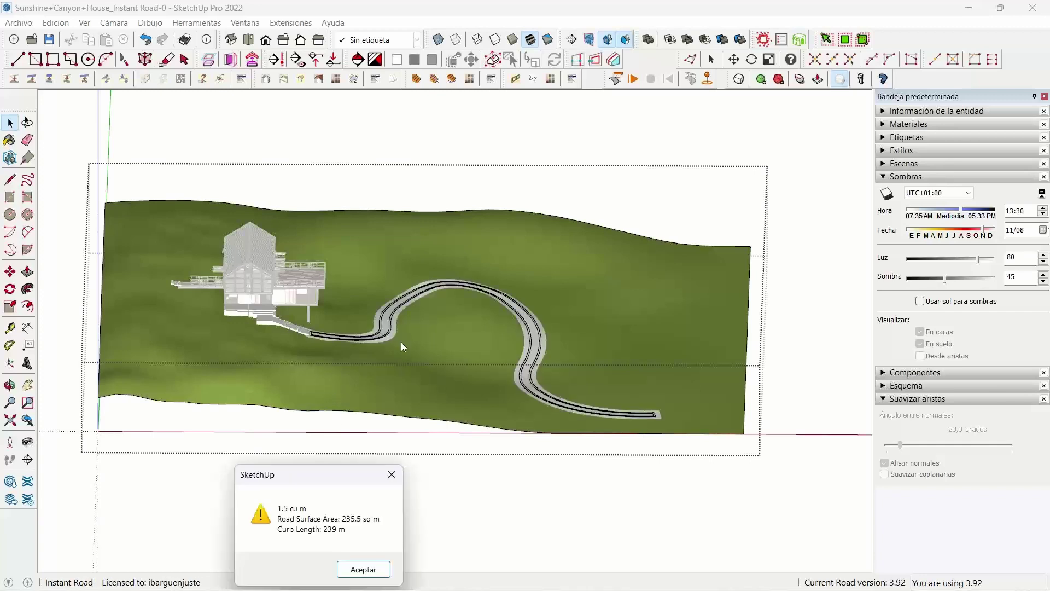
left_click(357, 569)
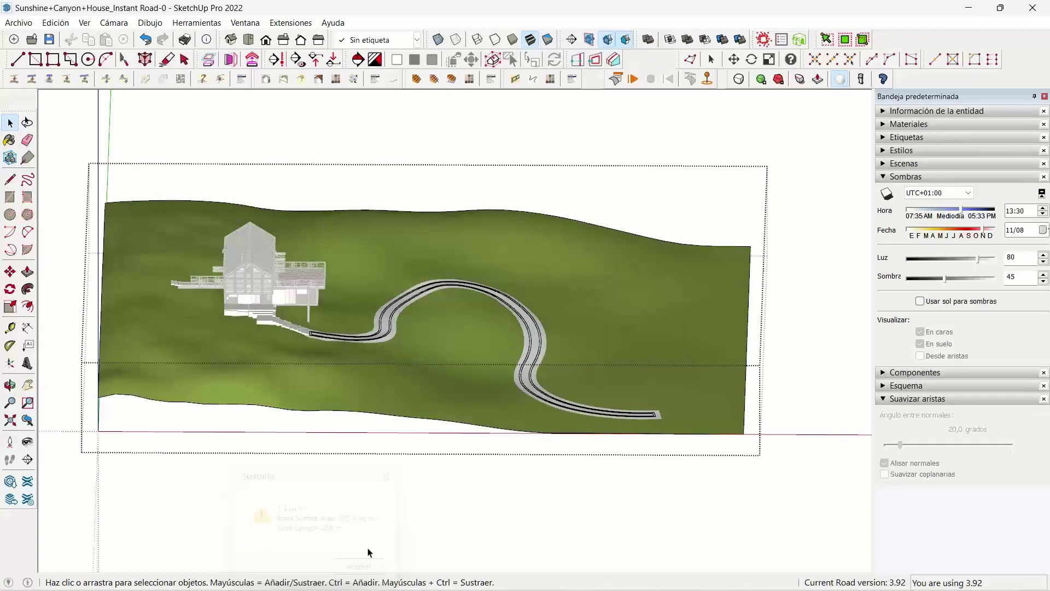
scroll(370, 300, "up", 5)
mouse_move(370, 299)
middle_mouse_down()
mouse_move(514, 257)
mouse_move(297, 349)
middle_mouse_up()
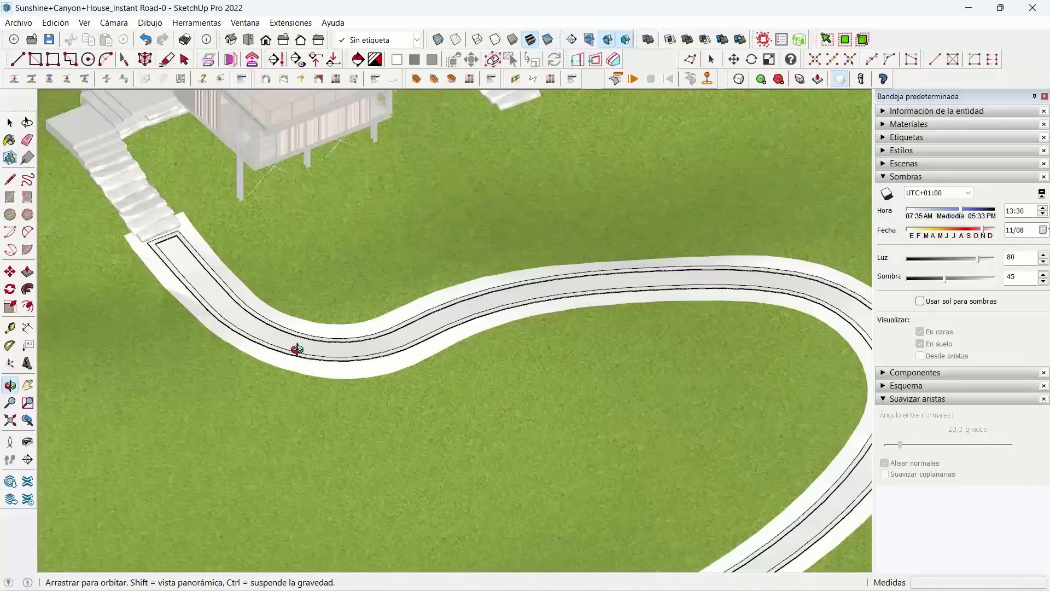
middle_click_drag(297, 349, 74, 182)
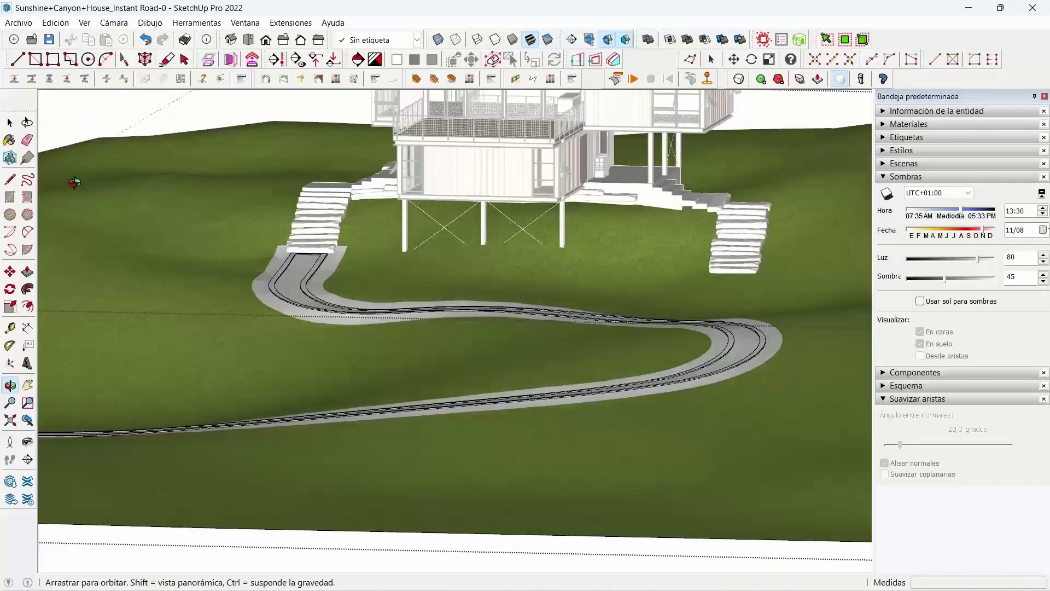
left_click_drag(75, 182, 441, 376)
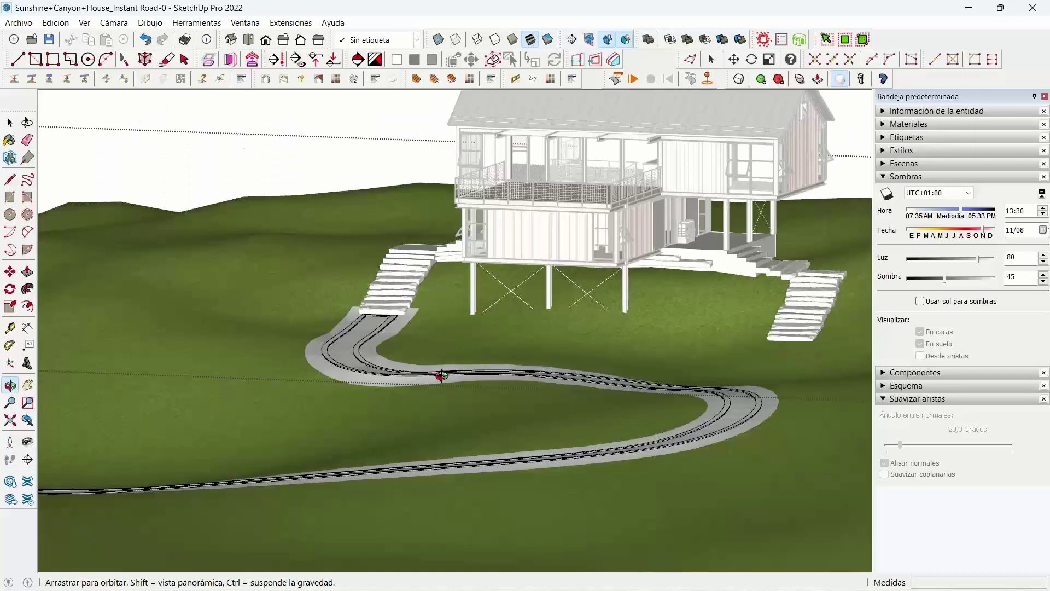
Soften the road with smoothed normals at 20,6 degrees and coplanar edges softened.
key("space")
scroll(327, 353, "up", 5)
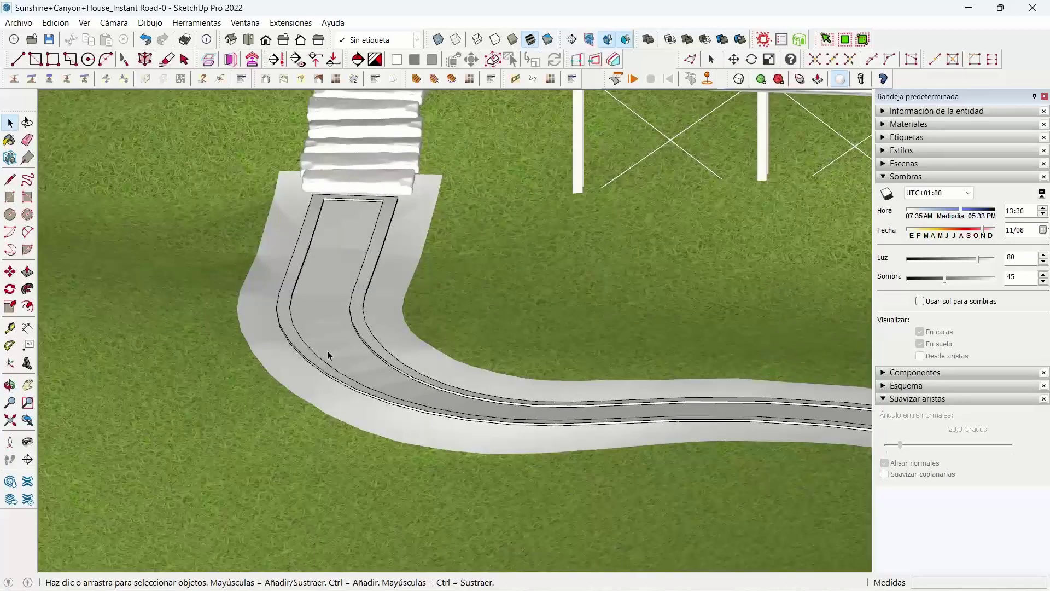
scroll(327, 353, "down", 2)
left_click(901, 445)
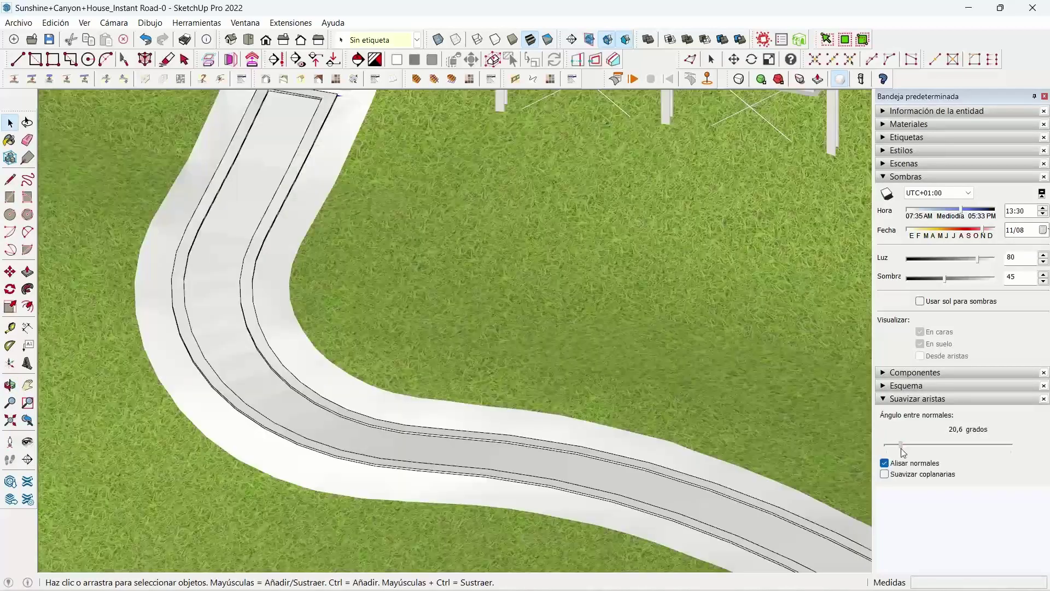
left_click(884, 474)
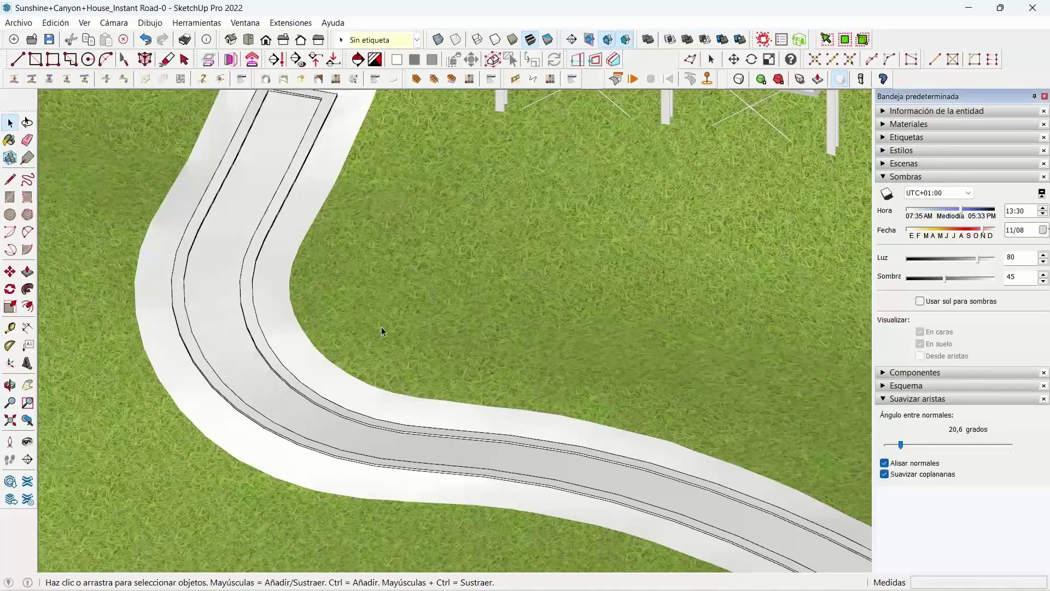
Orbit out to the stairs and toggle hidden geometry on and off.
middle_click_drag(381, 331, 363, 286)
scroll(310, 235, "down", 3)
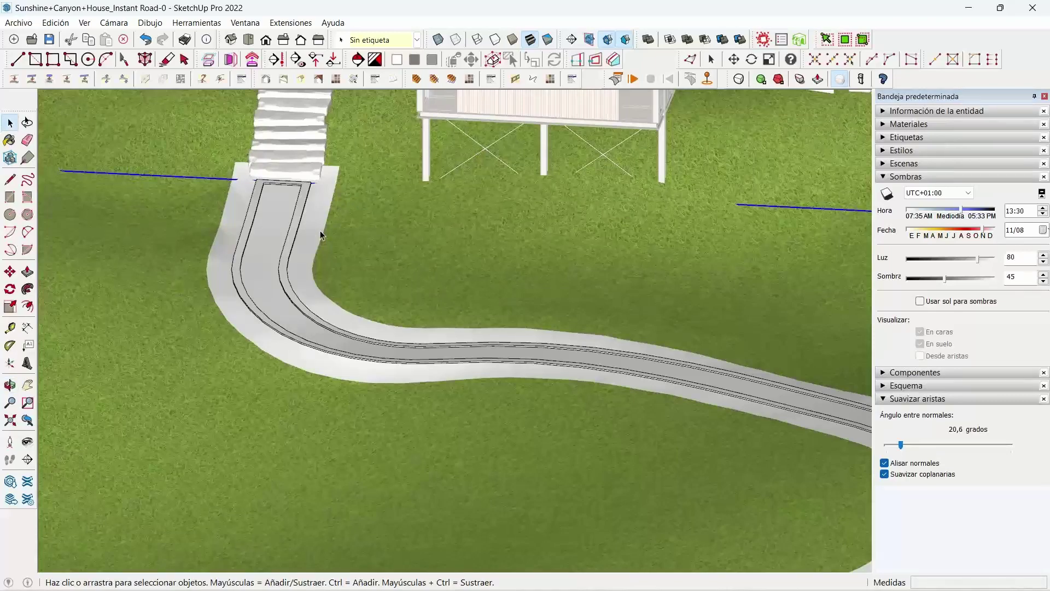
key("alt+h")
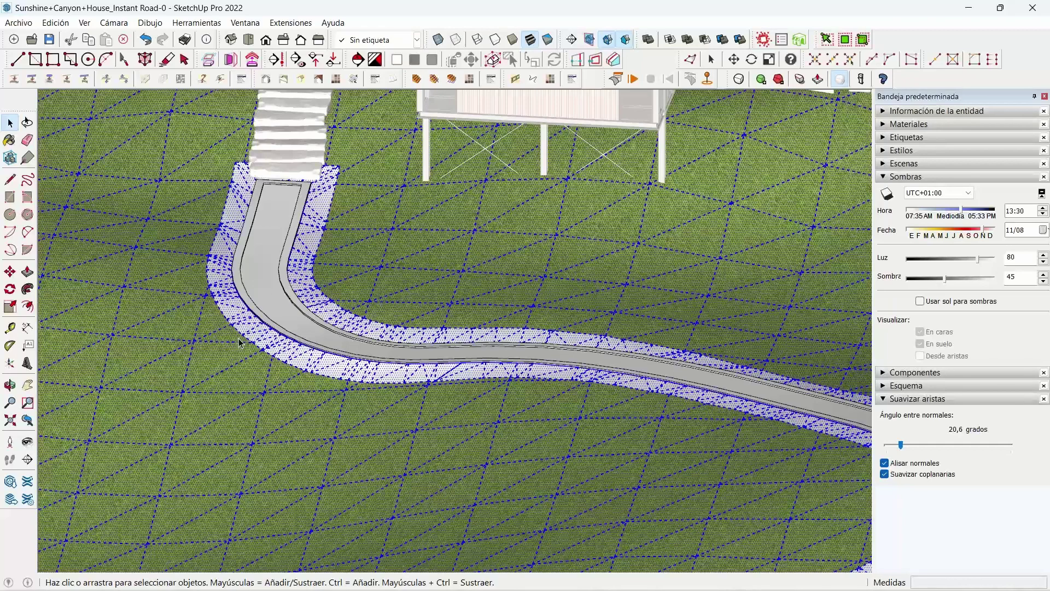
key("alt+h")
left_click(905, 176)
left_click(894, 124)
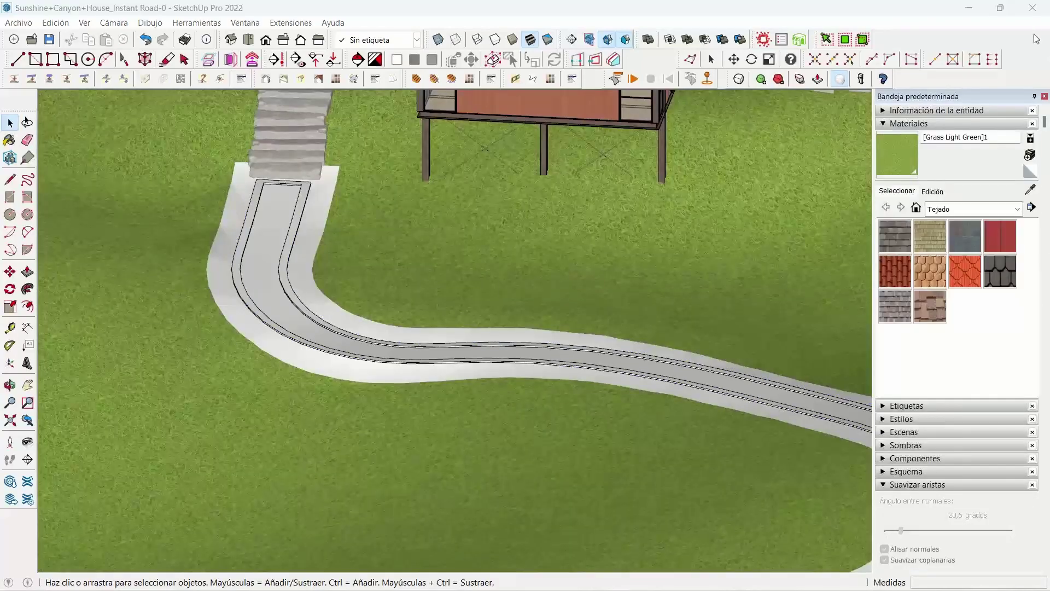
Sample the terrain grass and paint the road group's shoulder strips with it.
left_click(1030, 189)
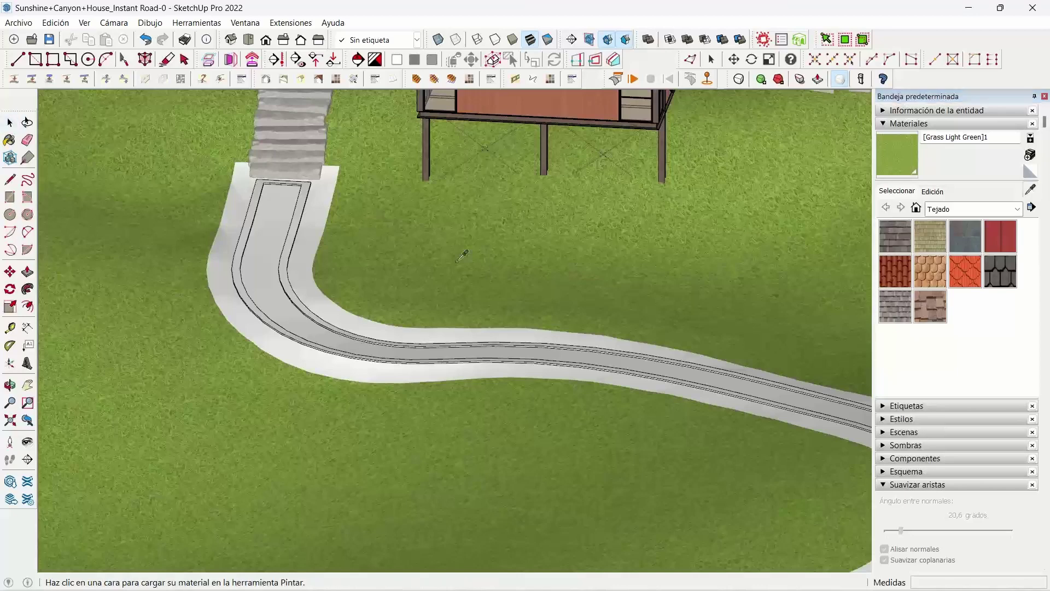
key("space")
left_click(318, 239)
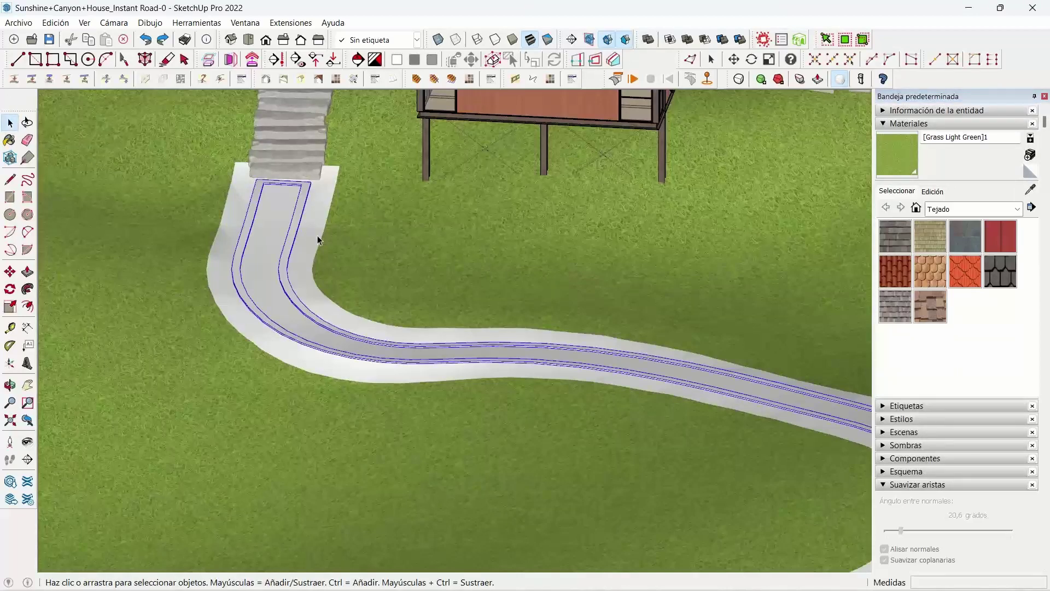
double_click(318, 240)
key("b")
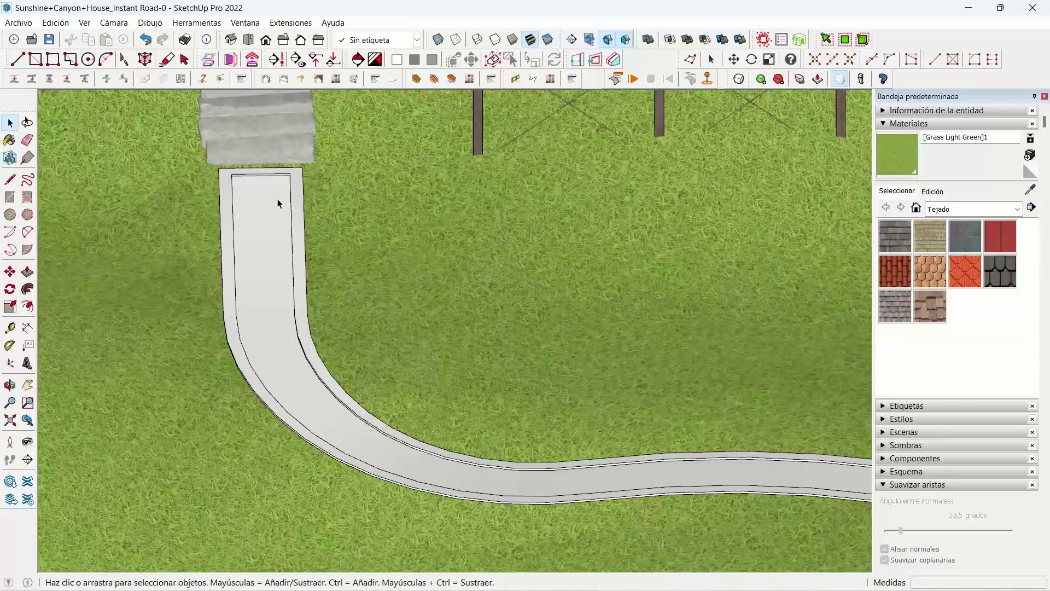
scroll(611, 323, "down", 5)
mouse_move(611, 322)
middle_mouse_down()
mouse_move(448, 251)
mouse_move(670, 288)
mouse_move(666, 267)
mouse_move(581, 363)
mouse_move(691, 329)
mouse_move(615, 386)
mouse_move(566, 331)
middle_mouse_up()
scroll(691, 330, "down", 5)
Close the road model and scroll Chrome's Vali Architects page to the Instant Road and Instant Roof entries.
key("alt+F4")
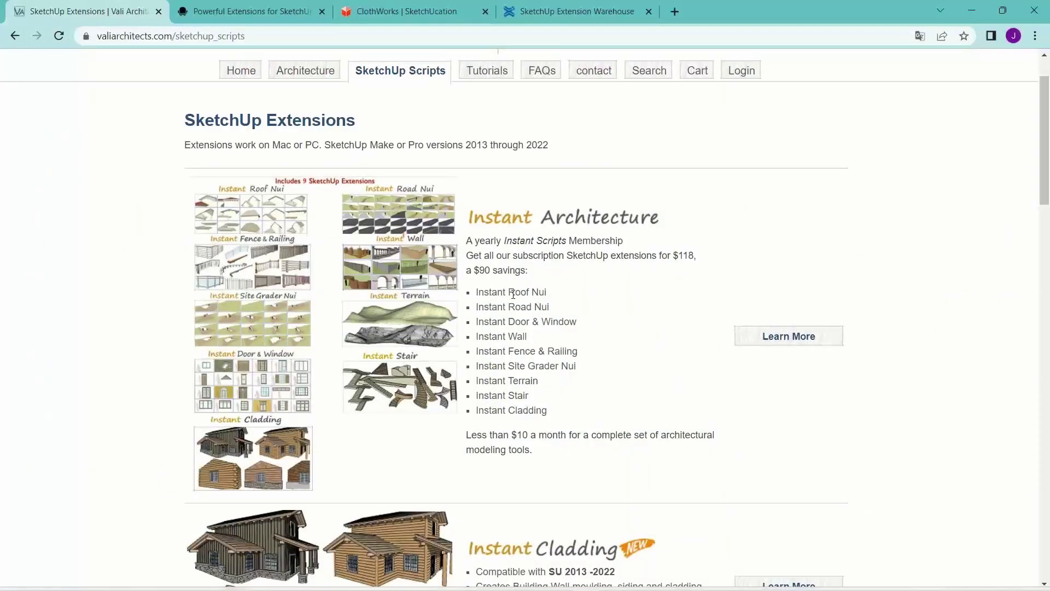
scroll(512, 294, "down", 10)
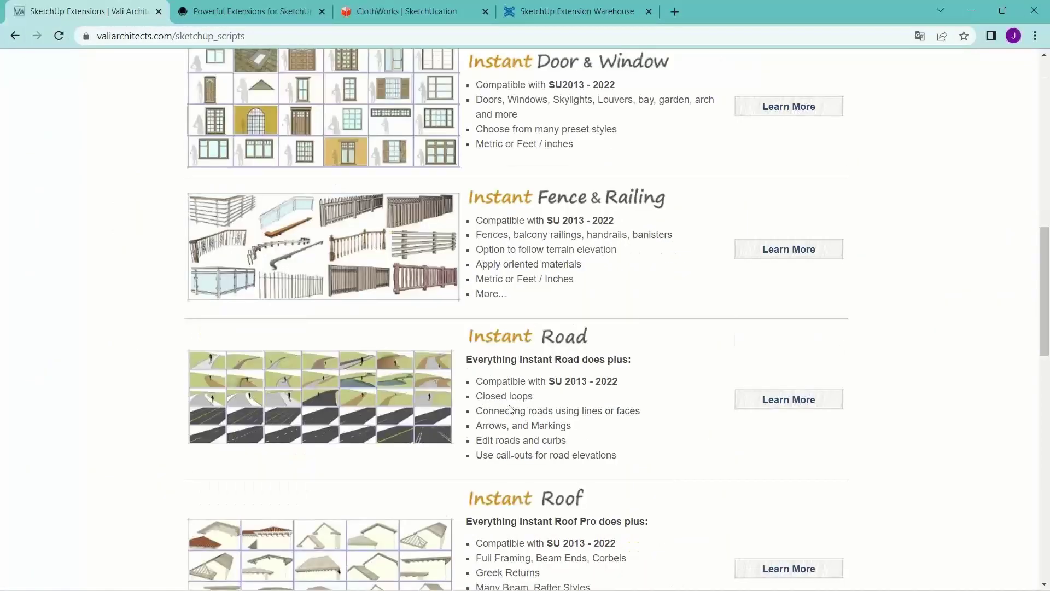
scroll(509, 409, "down", 1)
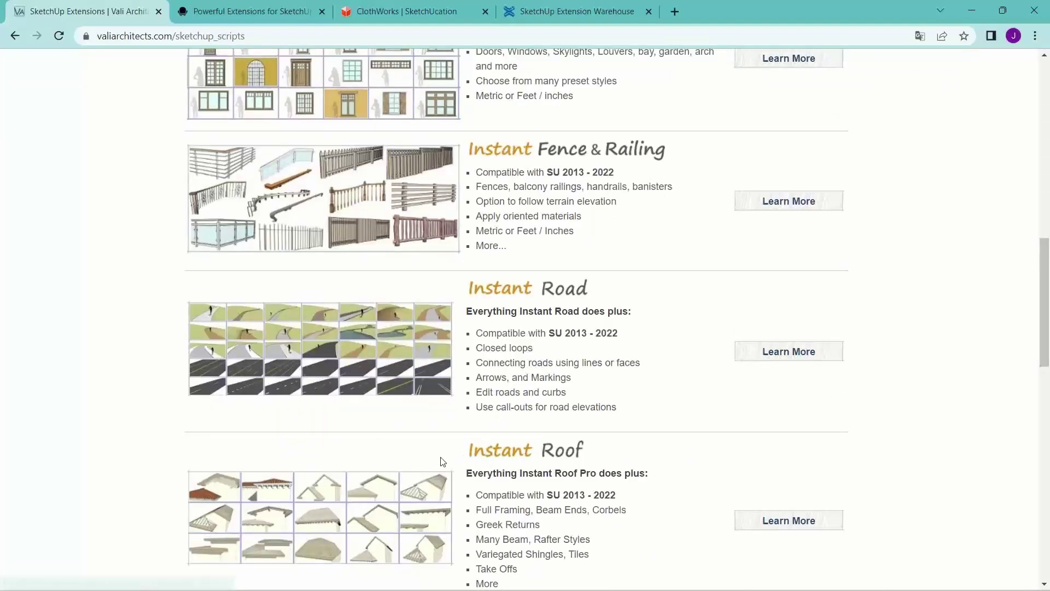
mouse_move(616, 585)
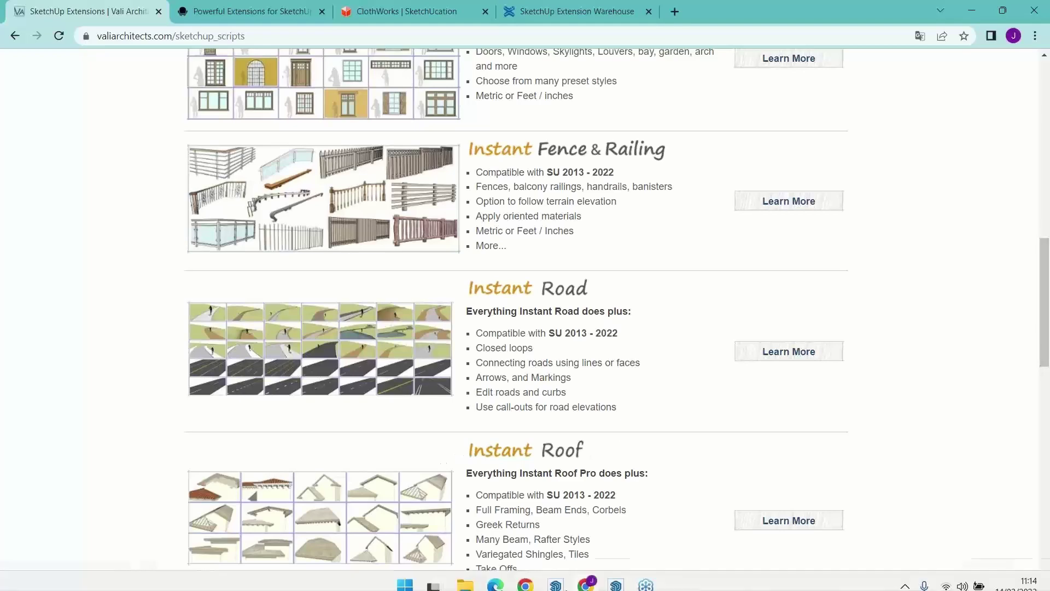
Switch to the Instant Roof model and orbit to a rotated isometric view of the building.
left_click(607, 513)
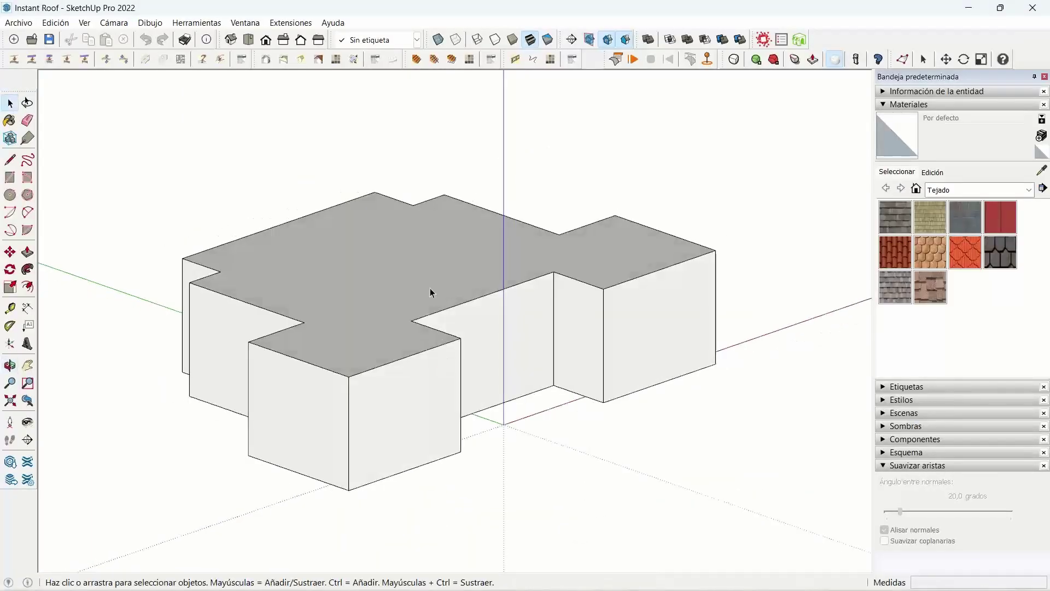
middle_click_drag(369, 333, 389, 300)
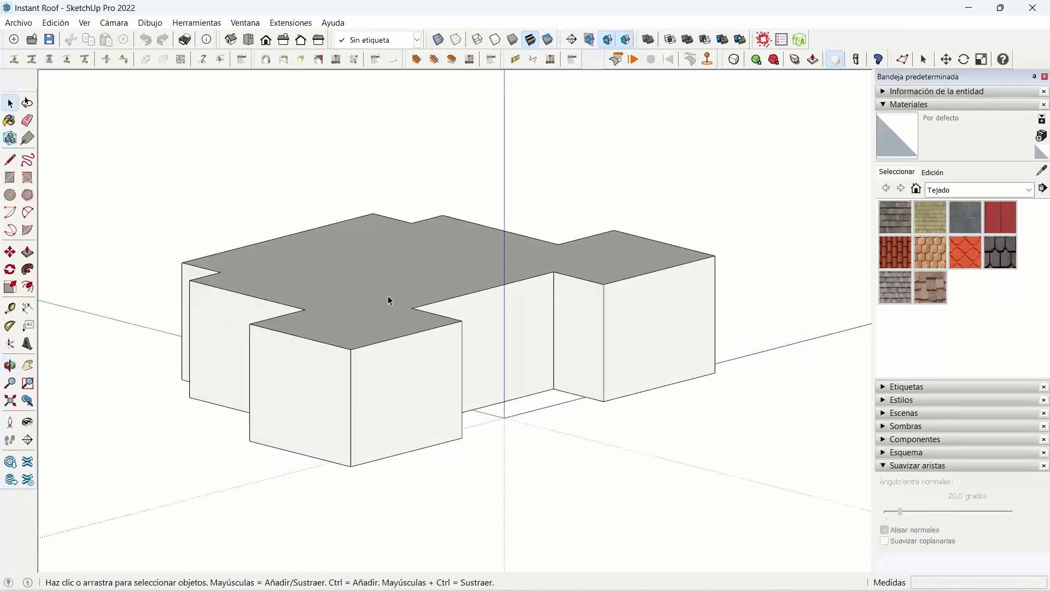
mouse_move(388, 300)
middle_mouse_down()
mouse_move(589, 198)
mouse_move(253, 370)
mouse_move(499, 290)
mouse_move(299, 290)
middle_mouse_up()
mouse_move(299, 289)
left_mouse_down()
mouse_move(277, 319)
mouse_move(574, 272)
mouse_move(668, 127)
mouse_move(169, 359)
mouse_move(303, 169)
mouse_move(647, 272)
mouse_move(361, 440)
left_mouse_up()
key("space")
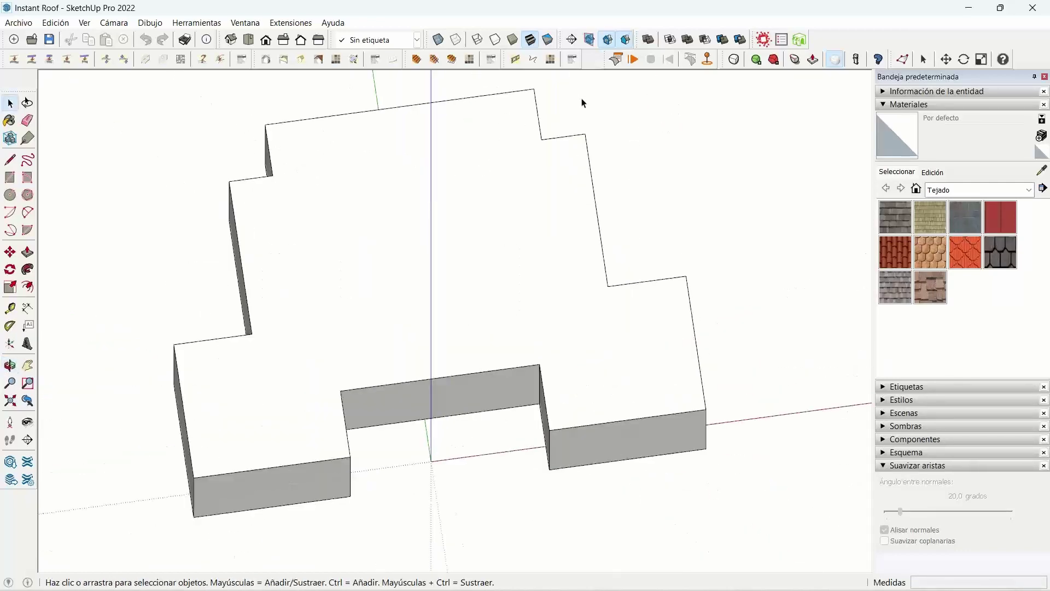
key("o")
left_click_drag(377, 351, 554, 207)
key("space")
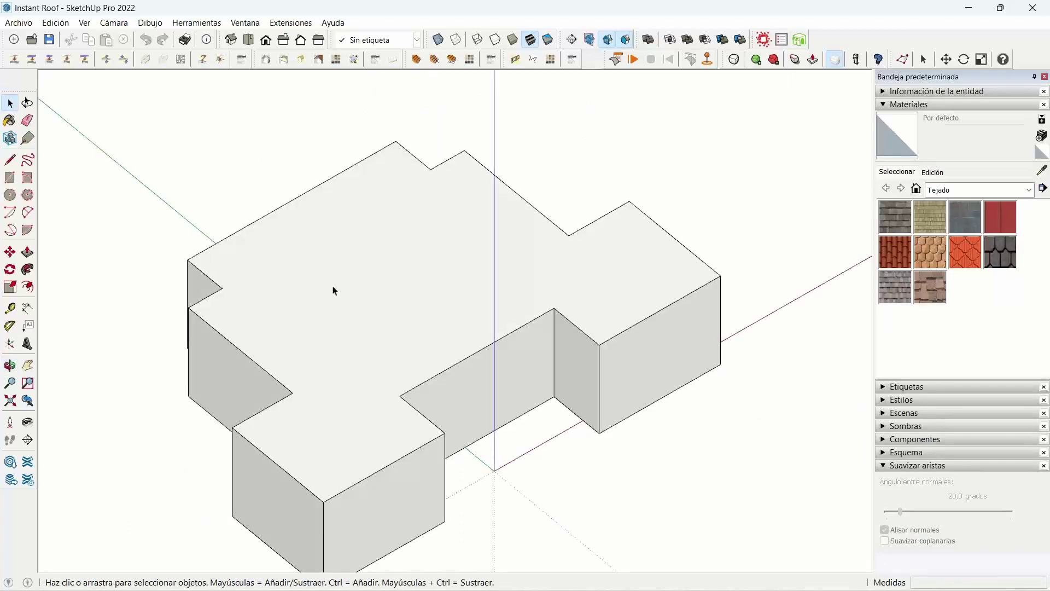
mouse_move(384, 330)
middle_mouse_down()
mouse_move(324, 313)
mouse_move(350, 302)
mouse_move(337, 368)
mouse_move(367, 304)
middle_mouse_up()
Select the top face with its edges, lift it, then cancel to drop it back.
left_click(324, 313)
double_click(358, 307)
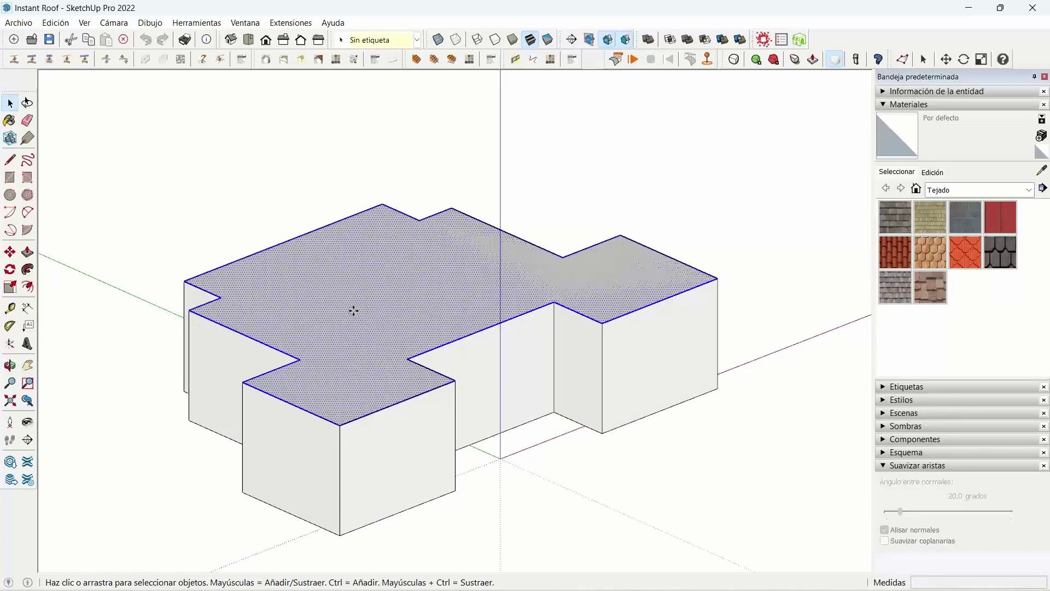
key("m")
left_click(354, 311)
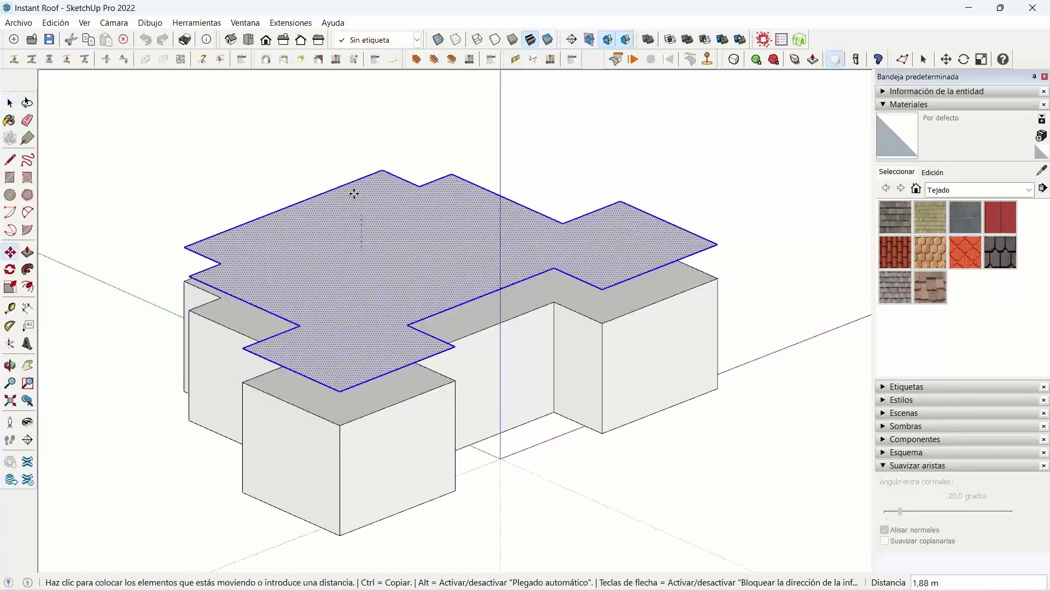
key("Escape")
key("space")
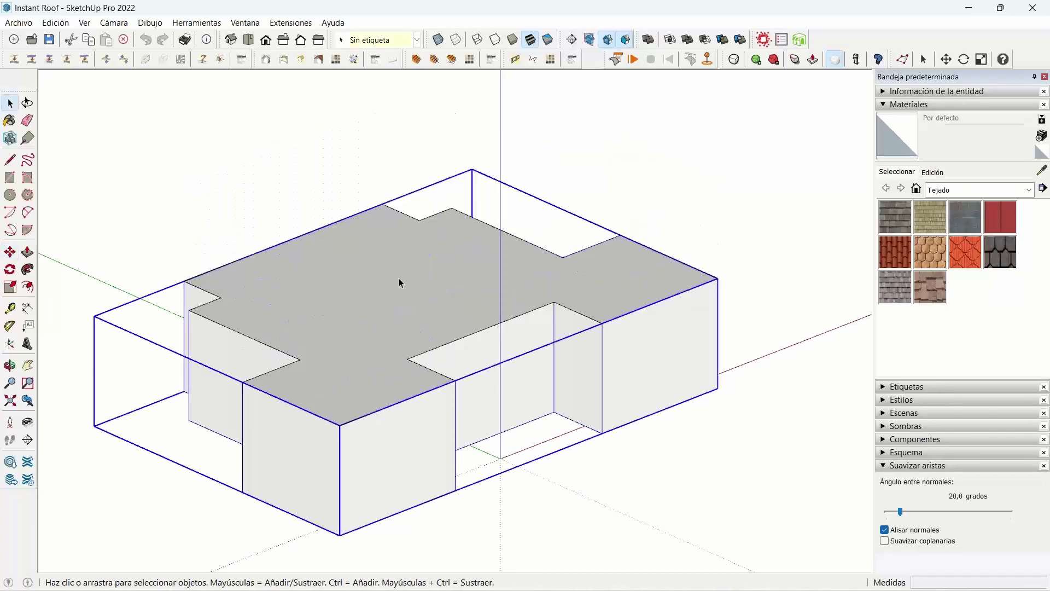
key("Escape")
Select the building's top face and start an Instant Roof hip roof on it.
left_click(339, 274)
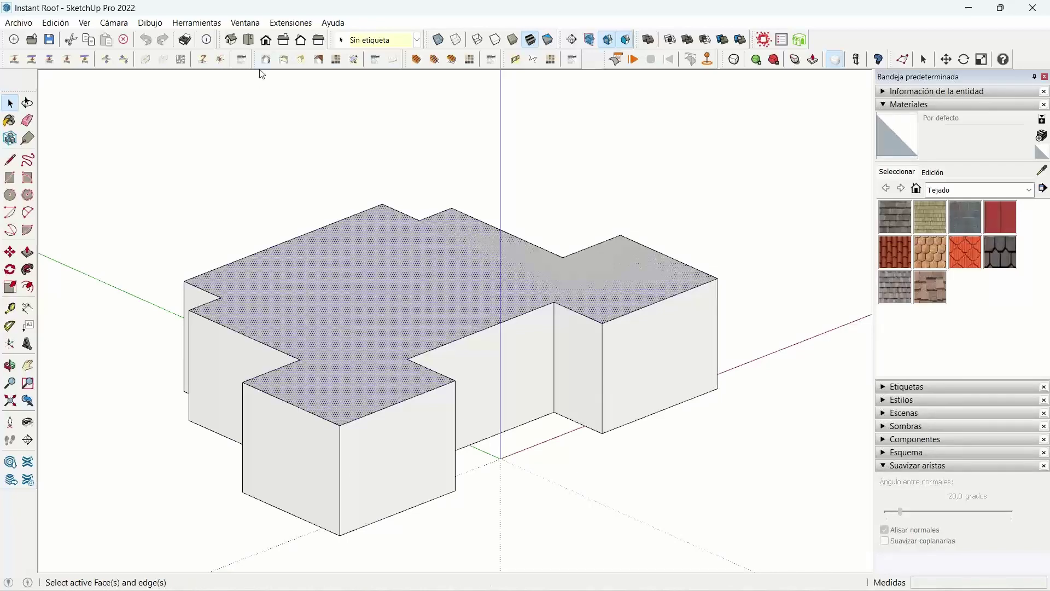
mouse_move(259, 59)
left_mouse_down()
mouse_move(289, 109)
mouse_move(275, 77)
left_mouse_up()
left_click(266, 65)
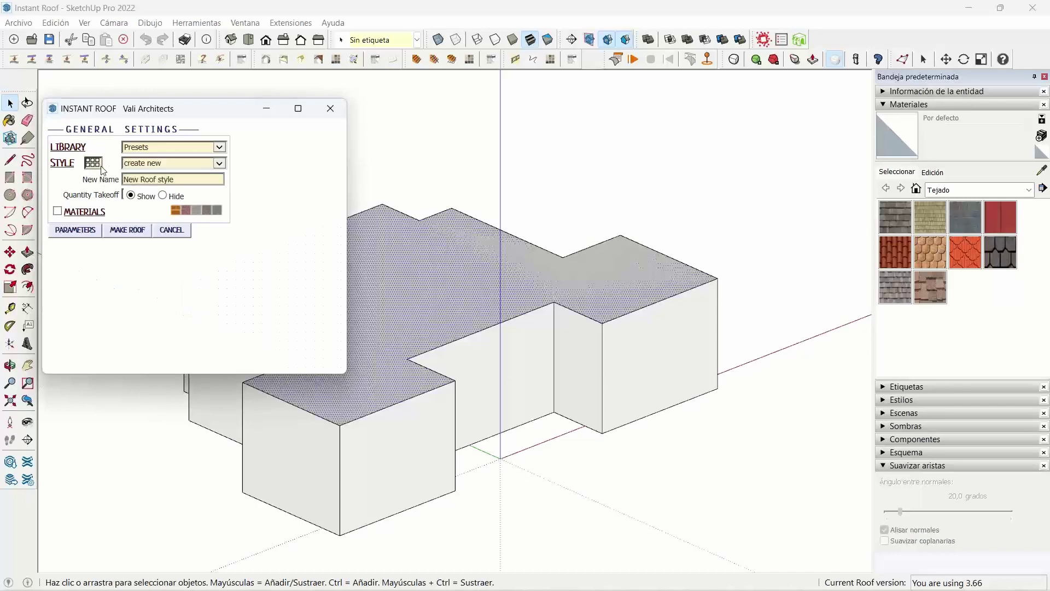
Pick the Tuscan preset from the Presets gallery as the new roof's style and view its parameters.
left_click(101, 167)
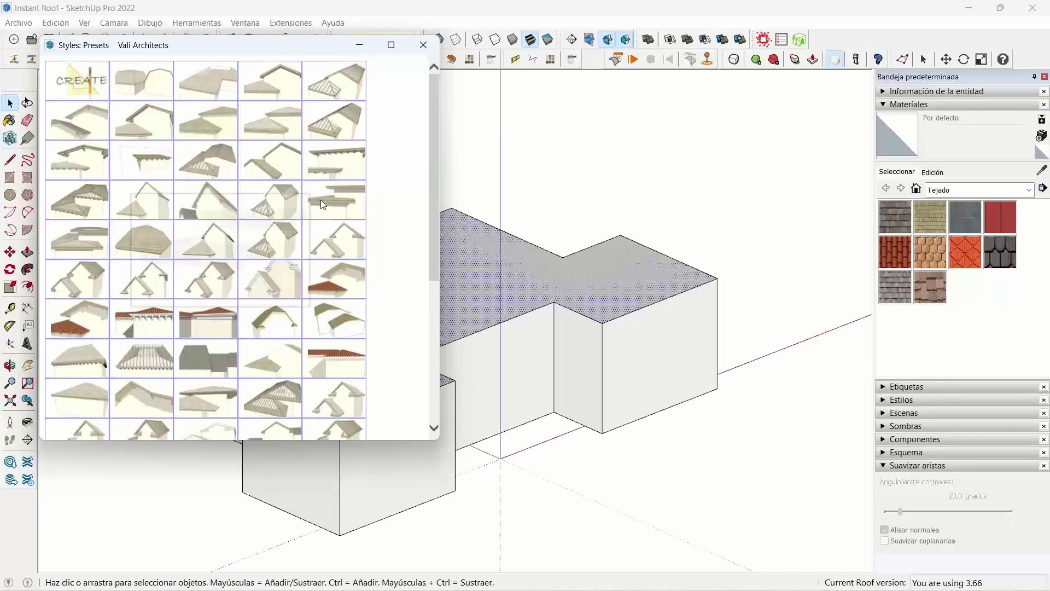
mouse_move(271, 316)
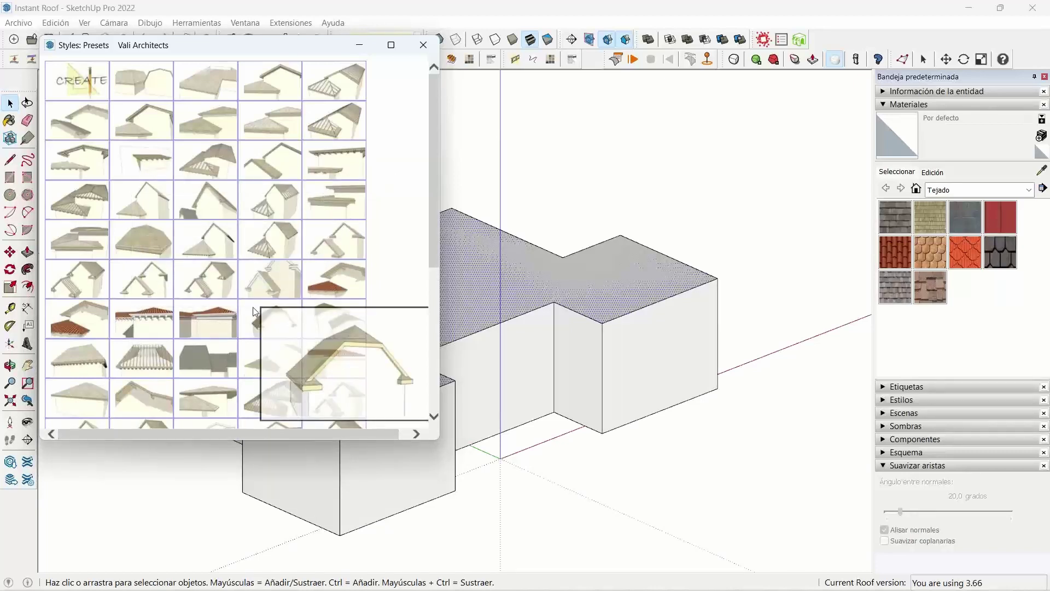
scroll(254, 312, "down", 3)
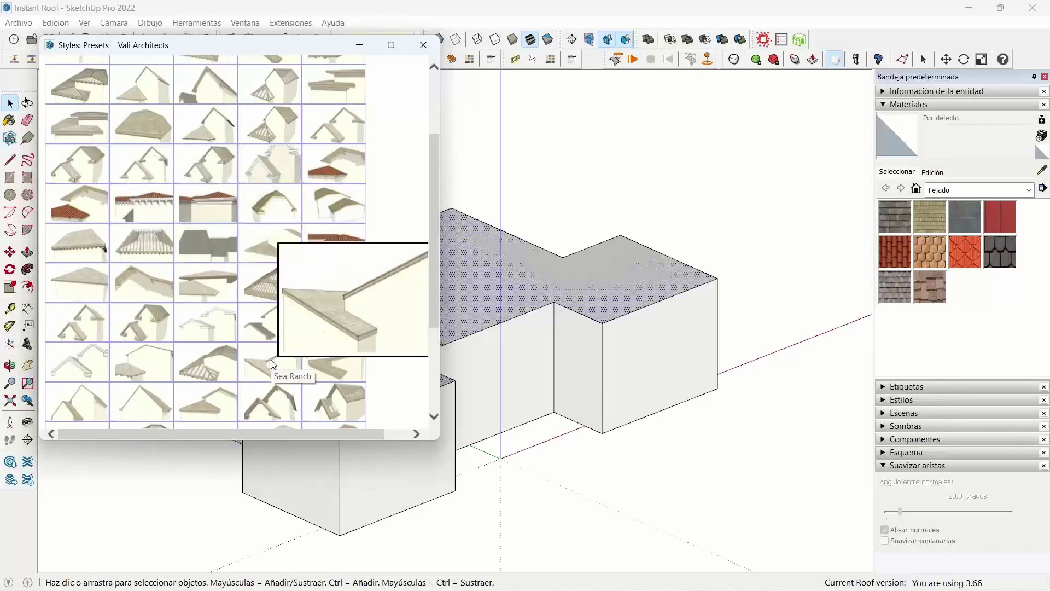
scroll(271, 360, "down", 3)
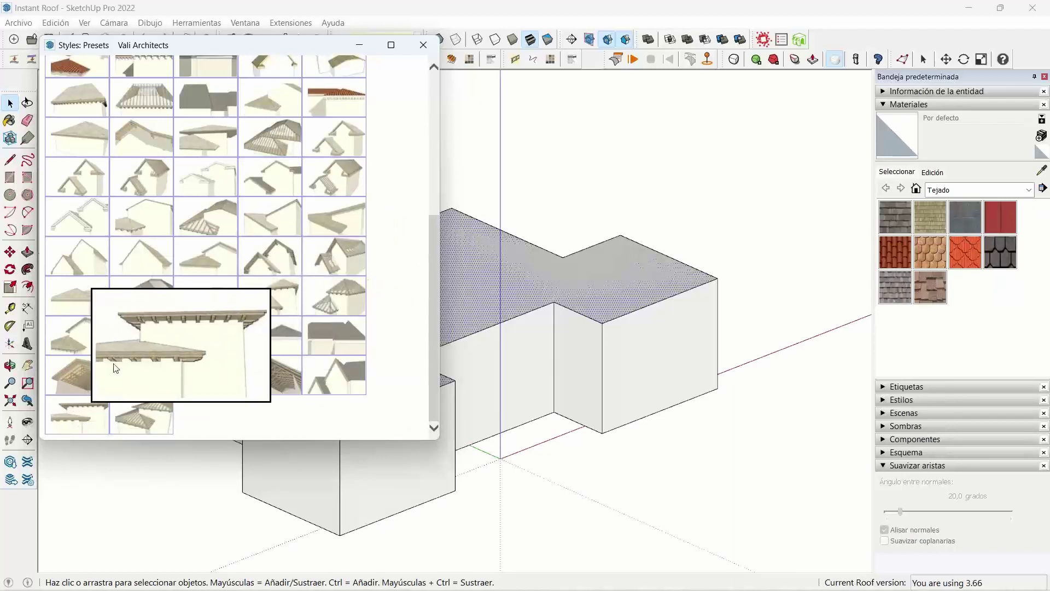
left_click(116, 368)
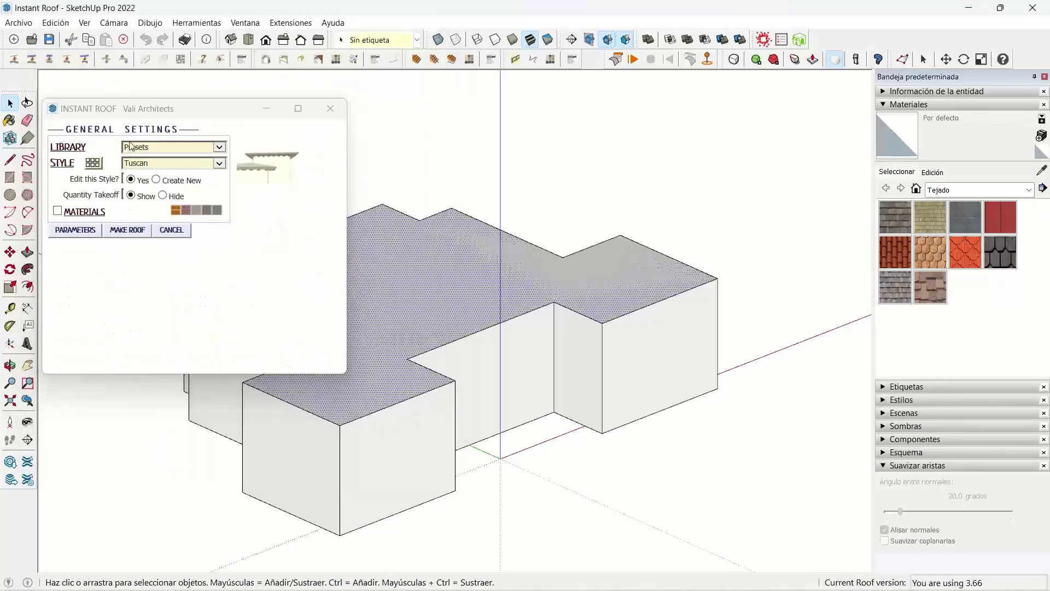
left_click(77, 232)
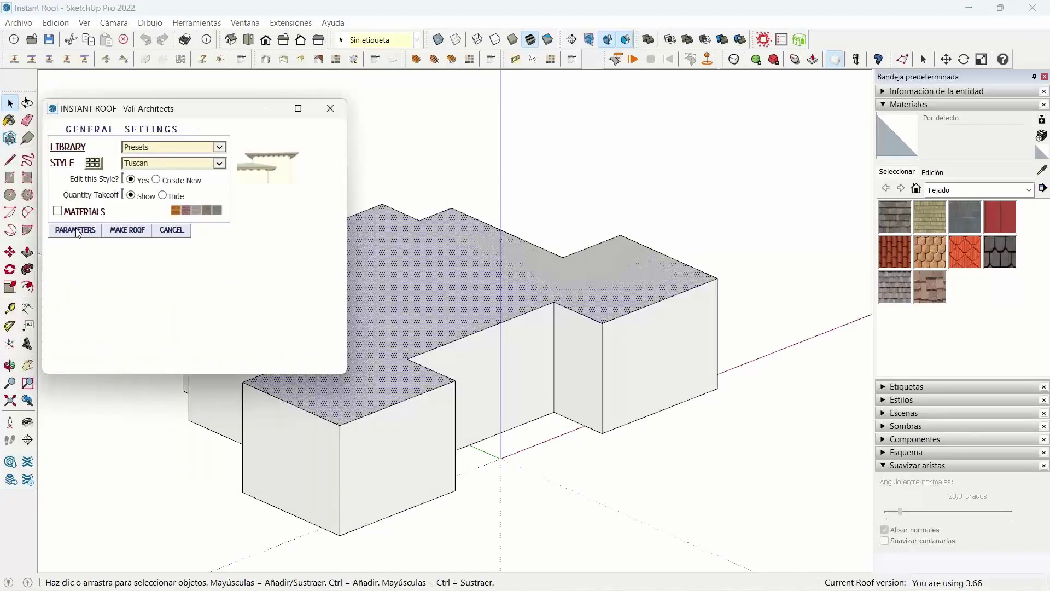
Review the Tuscan style parameters and try generating the roof, hitting the 'Please input a number' alert.
left_click_drag(343, 182, 340, 203)
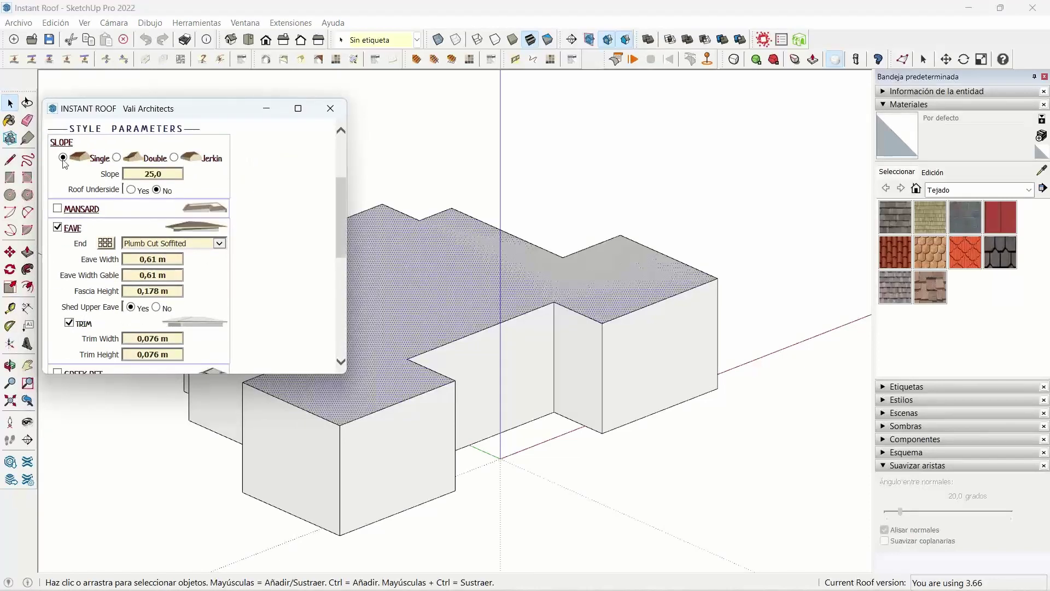
left_click(146, 173)
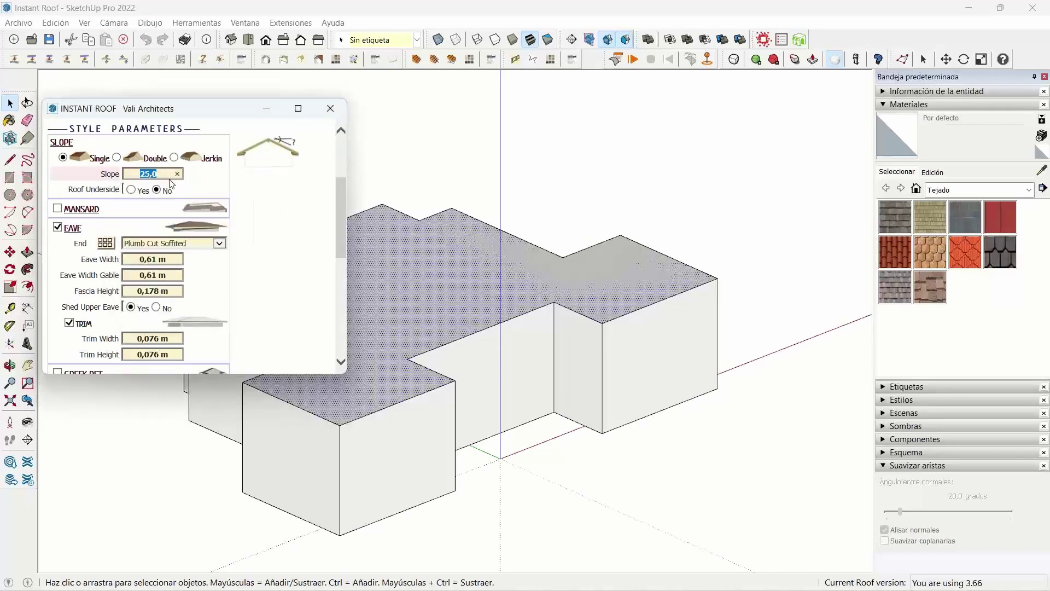
scroll(172, 184, "down", 1)
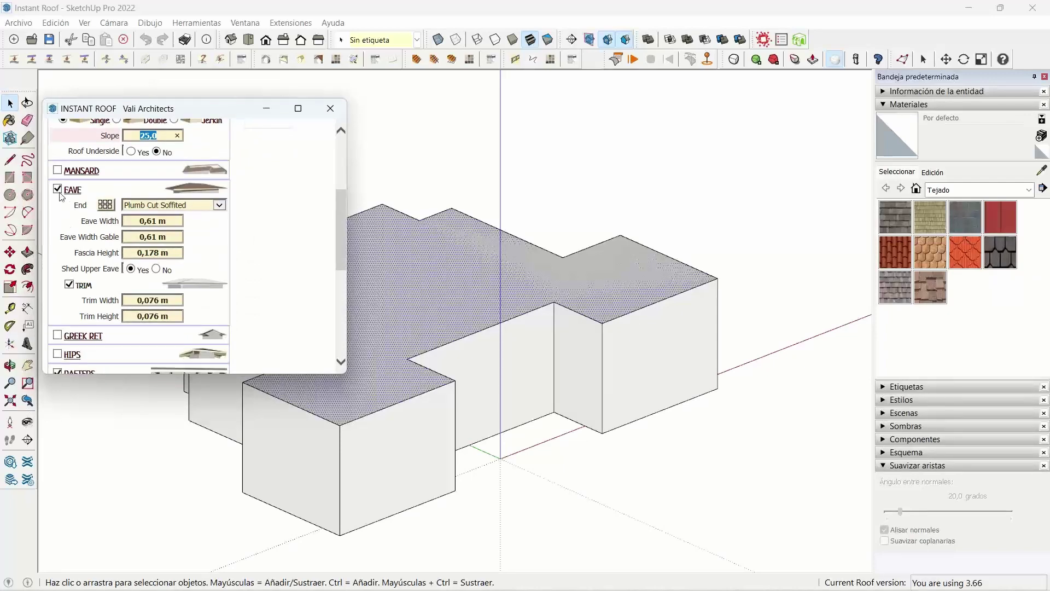
scroll(60, 197, "down", 1)
scroll(59, 266, "down", 2)
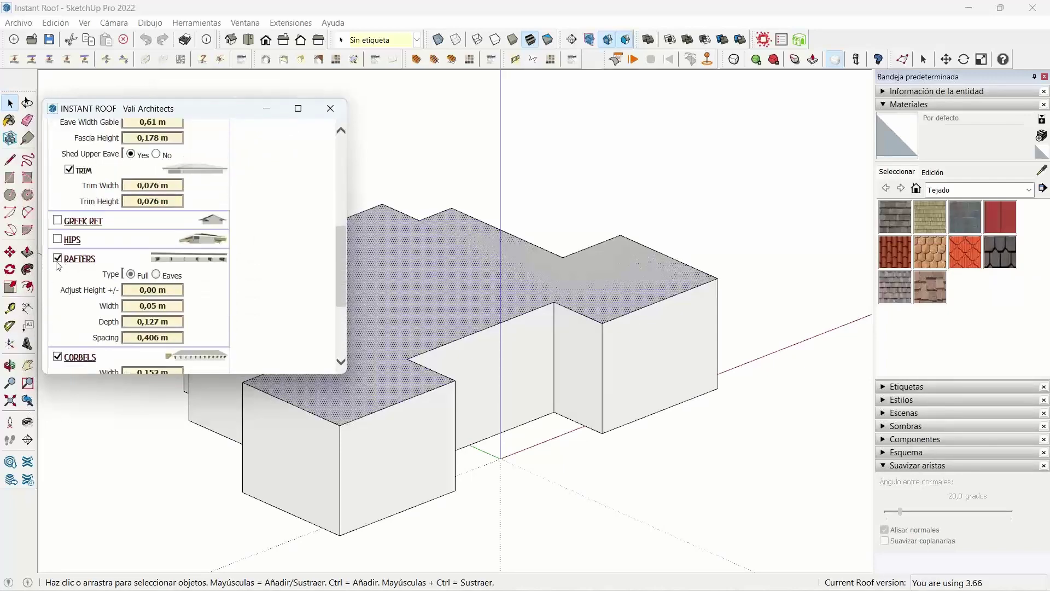
scroll(58, 266, "down", 2)
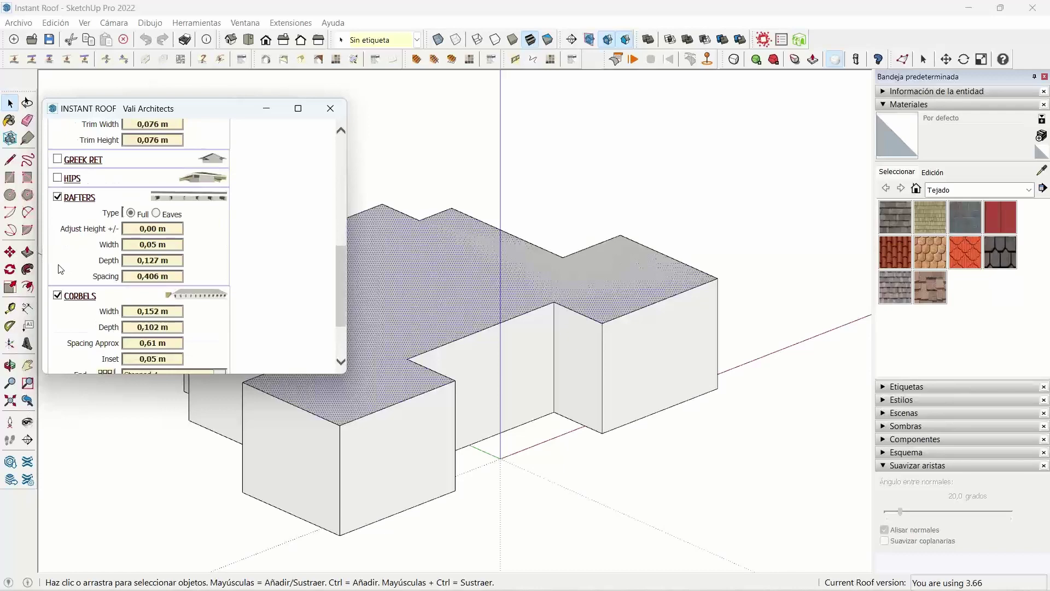
scroll(59, 279, "down", 1)
scroll(56, 322, "down", 2)
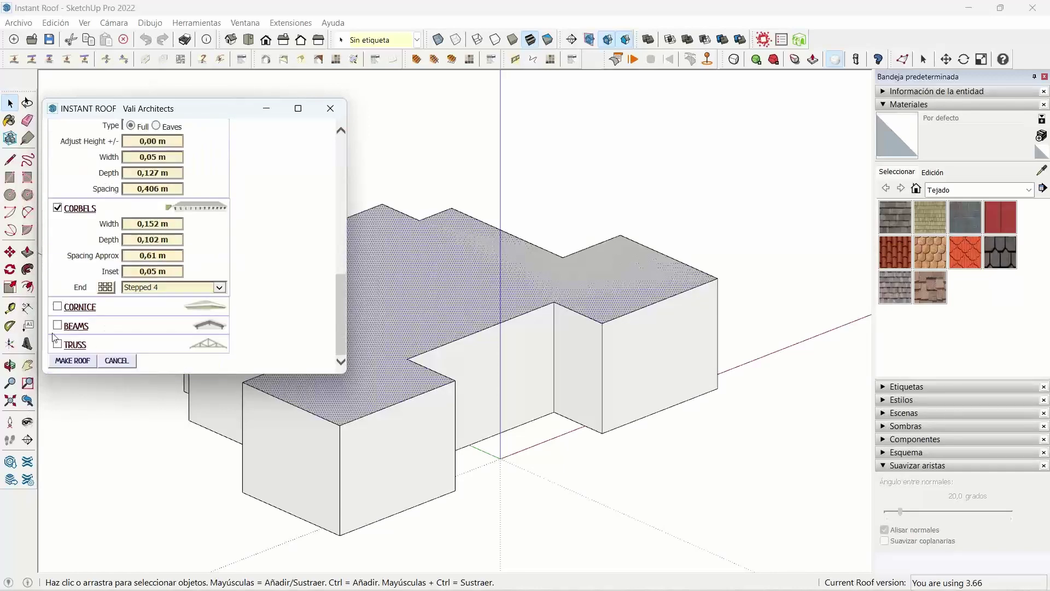
left_click(72, 361)
left_click(210, 256)
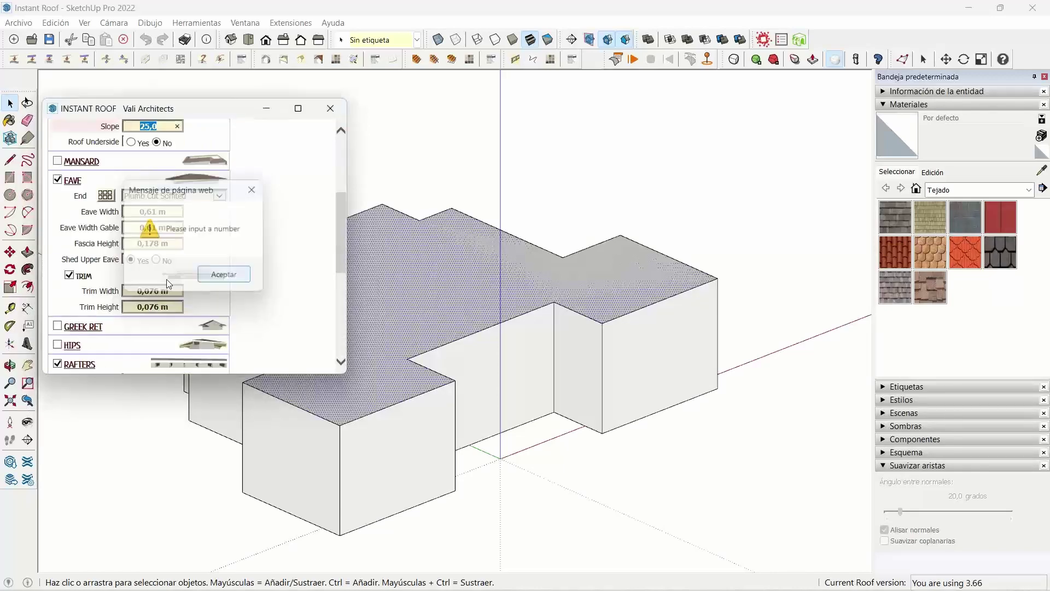
scroll(60, 327, "down", 1)
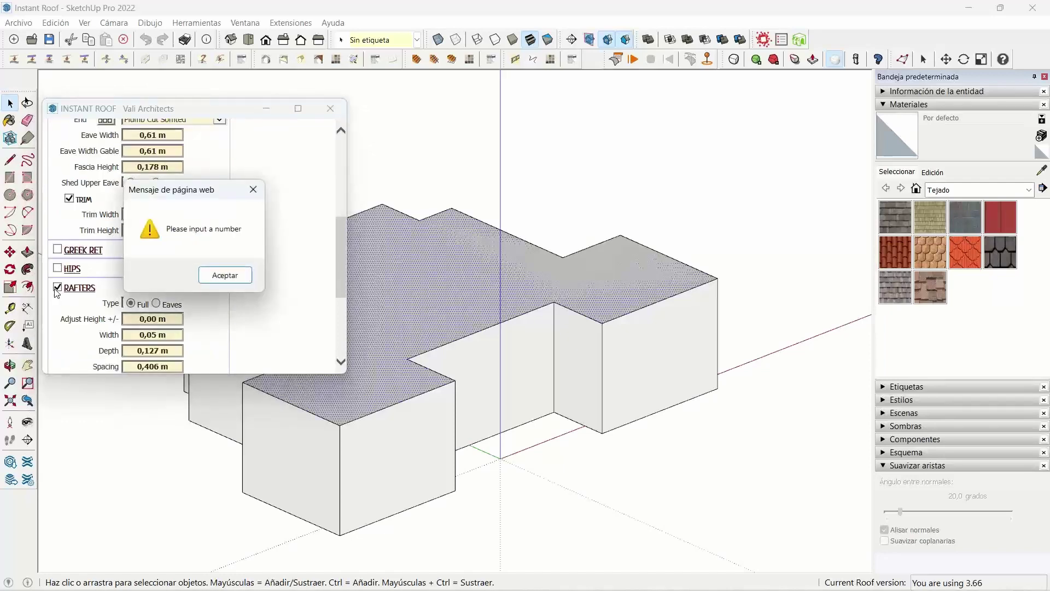
key("Return")
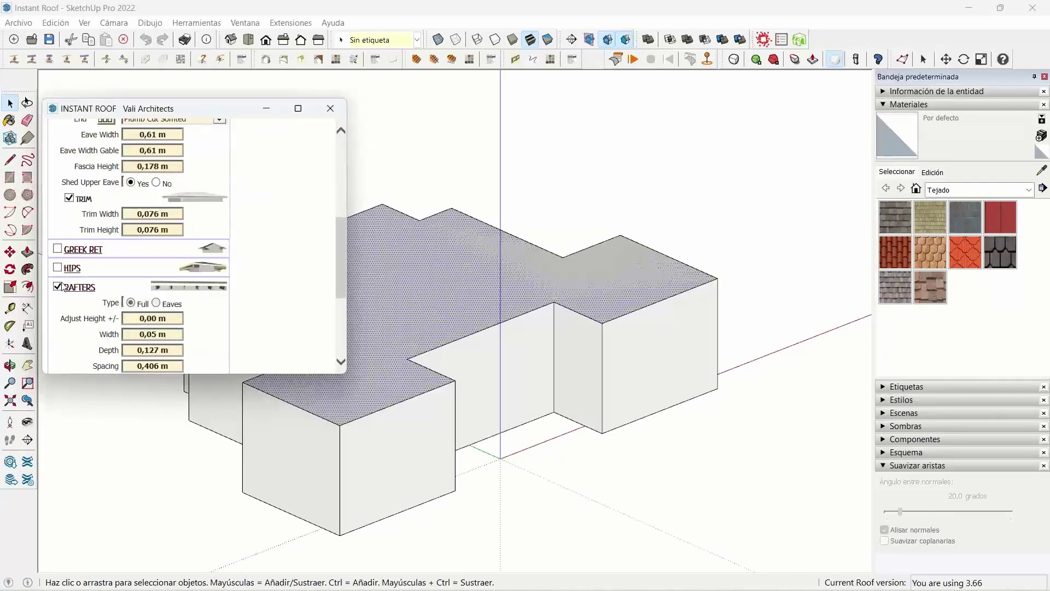
Retry roof generation and dismiss the 'Please input a number' warning again.
scroll(66, 236, "down", 3)
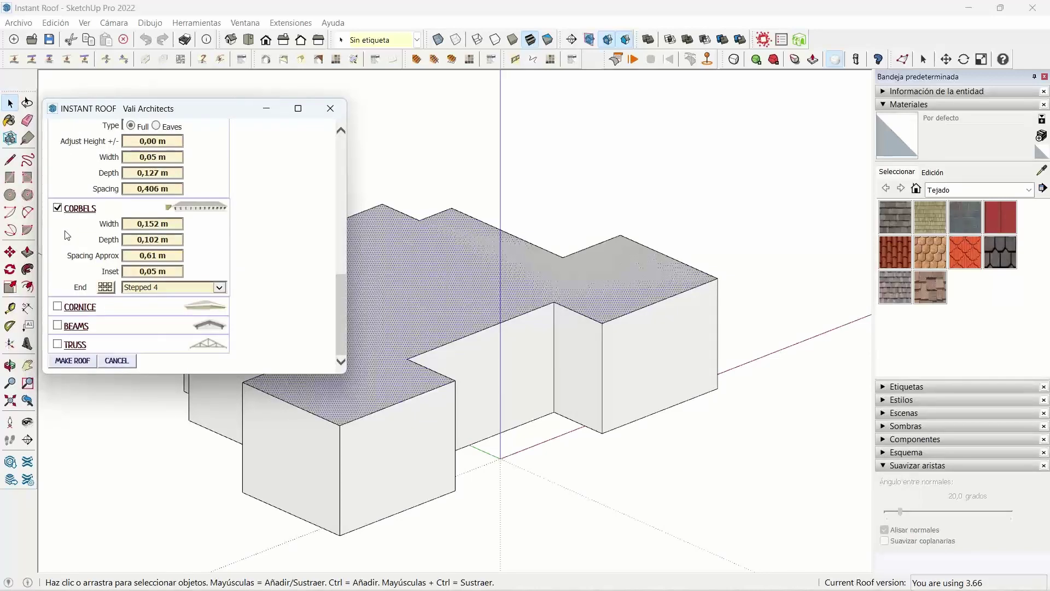
scroll(66, 235, "up", 3)
scroll(67, 235, "up", 2)
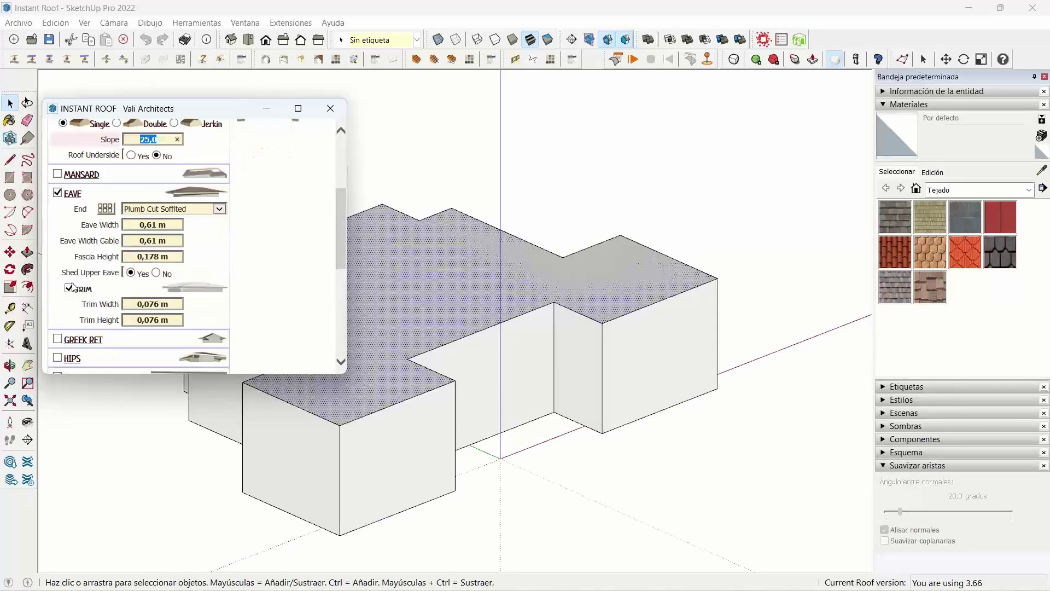
scroll(148, 240, "up", 1)
scroll(141, 245, "down", 2)
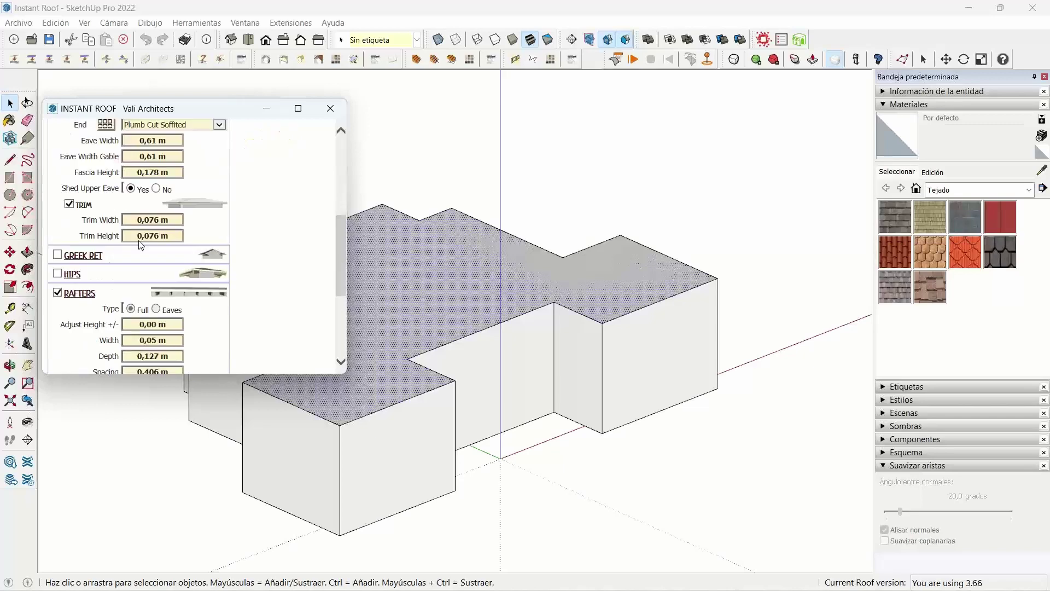
scroll(142, 244, "down", 3)
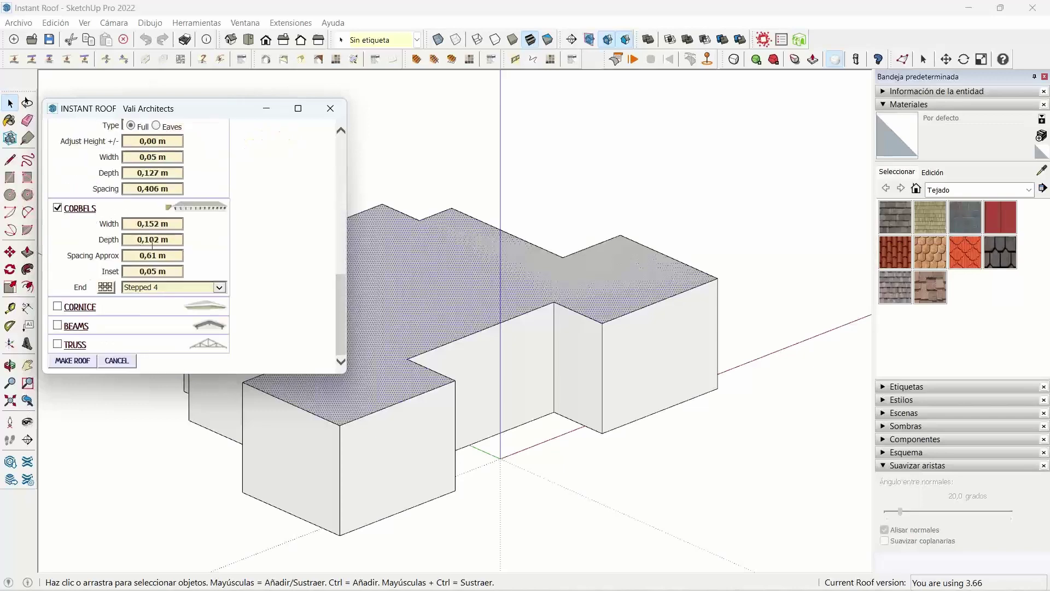
left_click(70, 362)
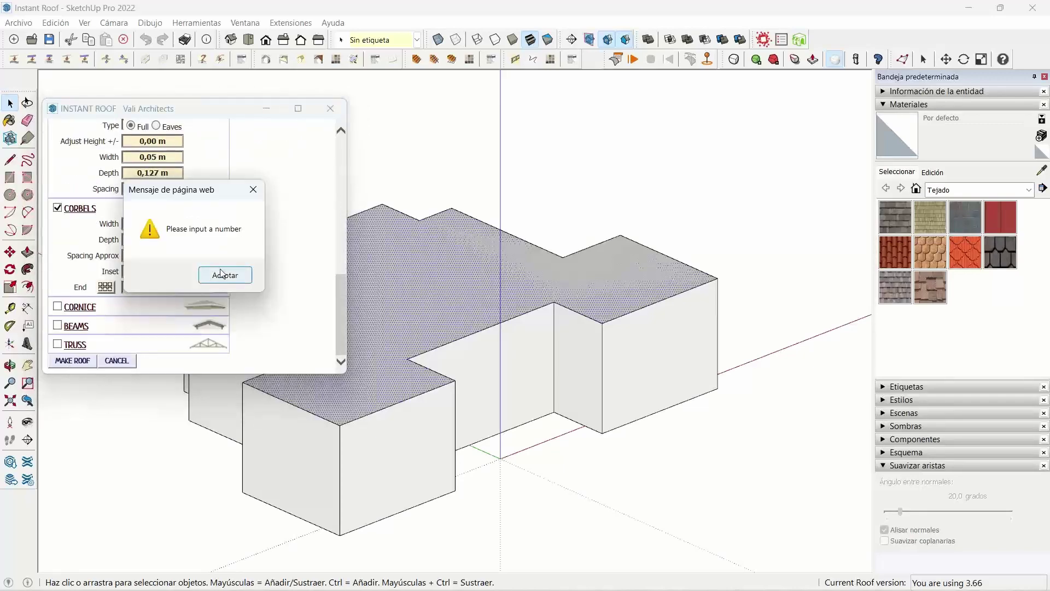
left_click(223, 275)
Enter a slope of 25 and generate the Tuscan roof, showing its 433.3 sq m takeoff.
scroll(194, 240, "up", 1)
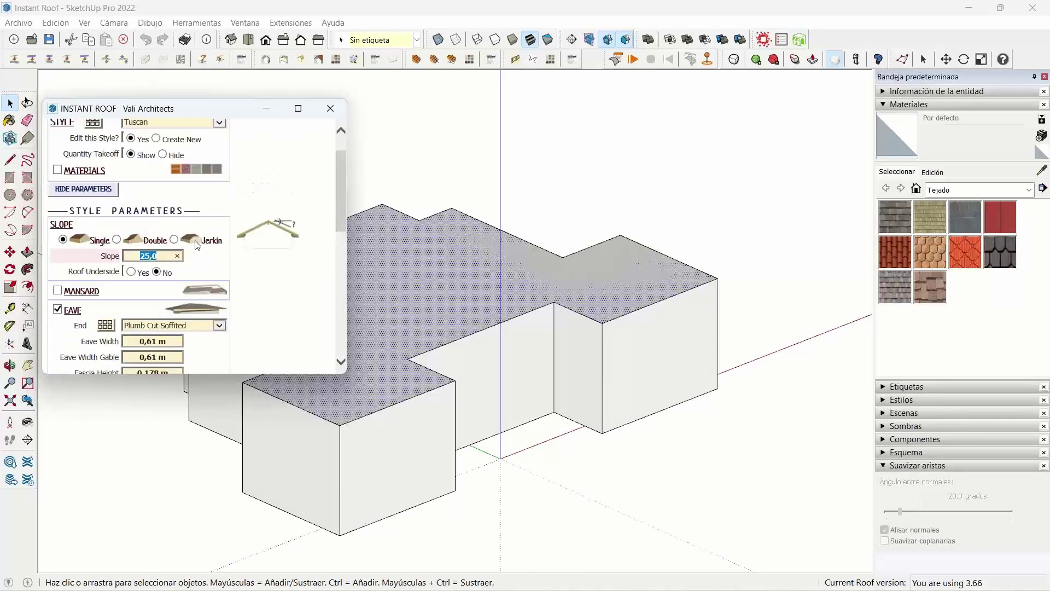
scroll(159, 285, "up", 1)
type("25")
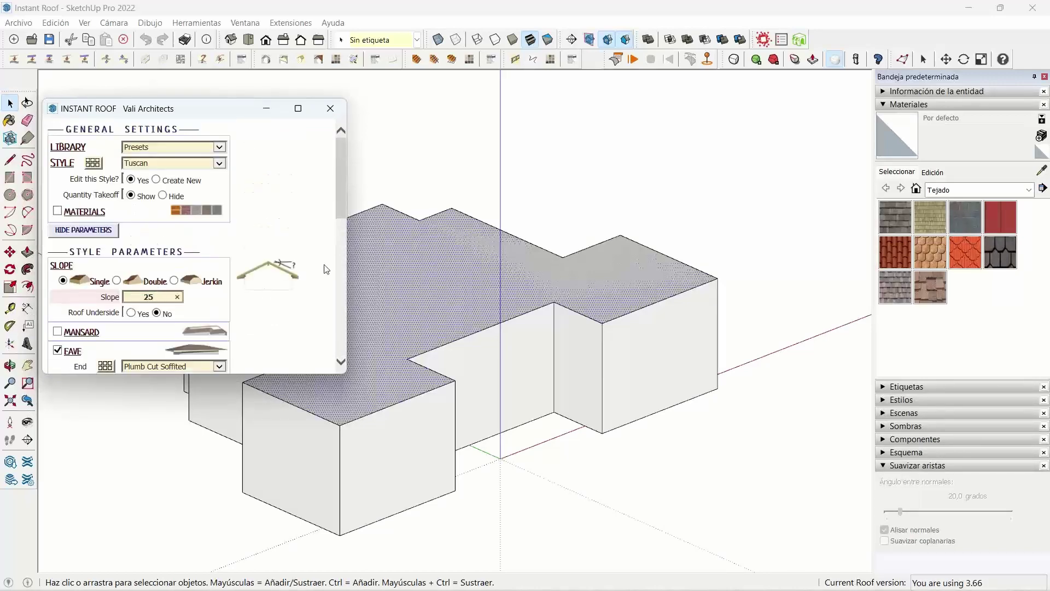
left_click(308, 249)
scroll(205, 274, "down", 1)
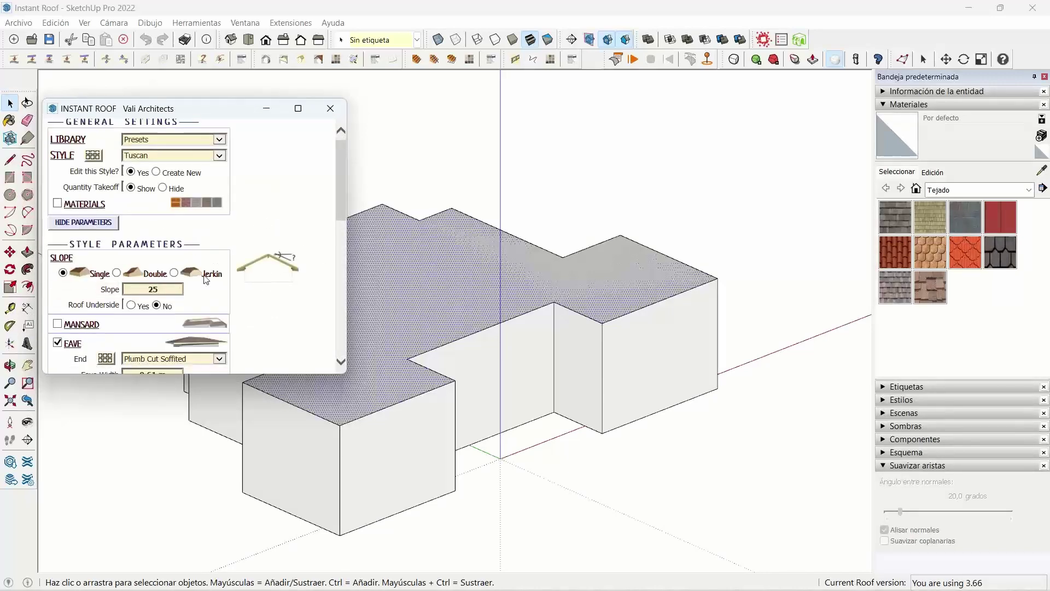
scroll(204, 274, "down", 2)
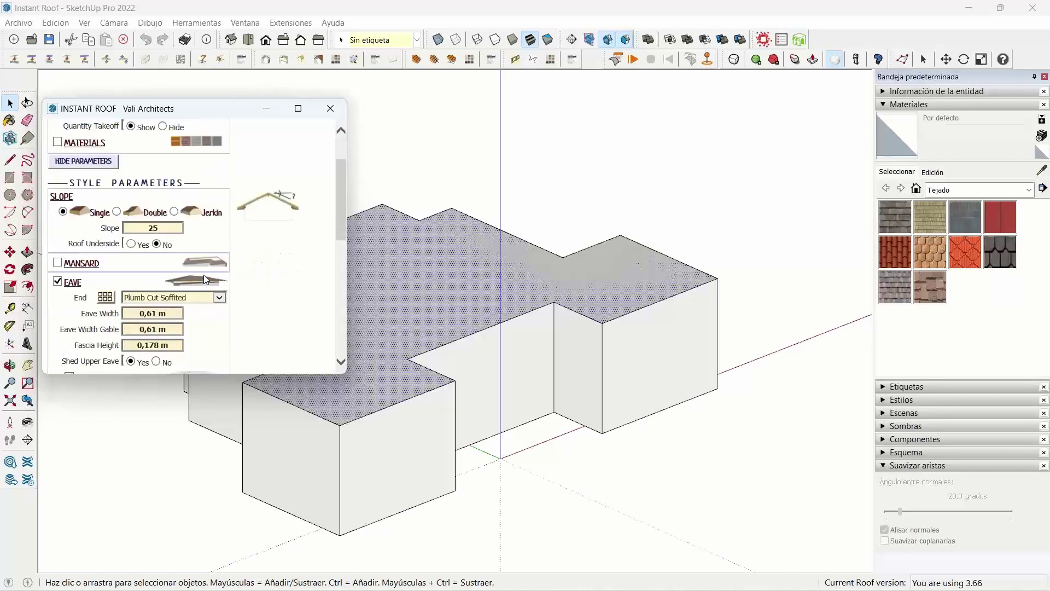
key("Return")
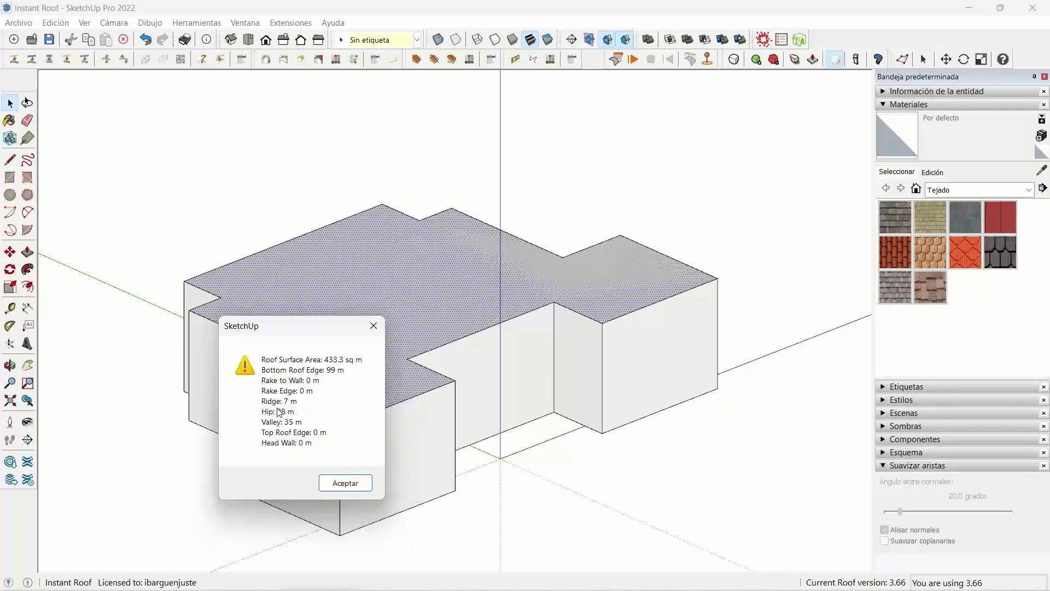
Close the roof takeoff report and orbit to a steep view over the new roof.
left_click(337, 481)
middle_click_drag(365, 377, 135, 312)
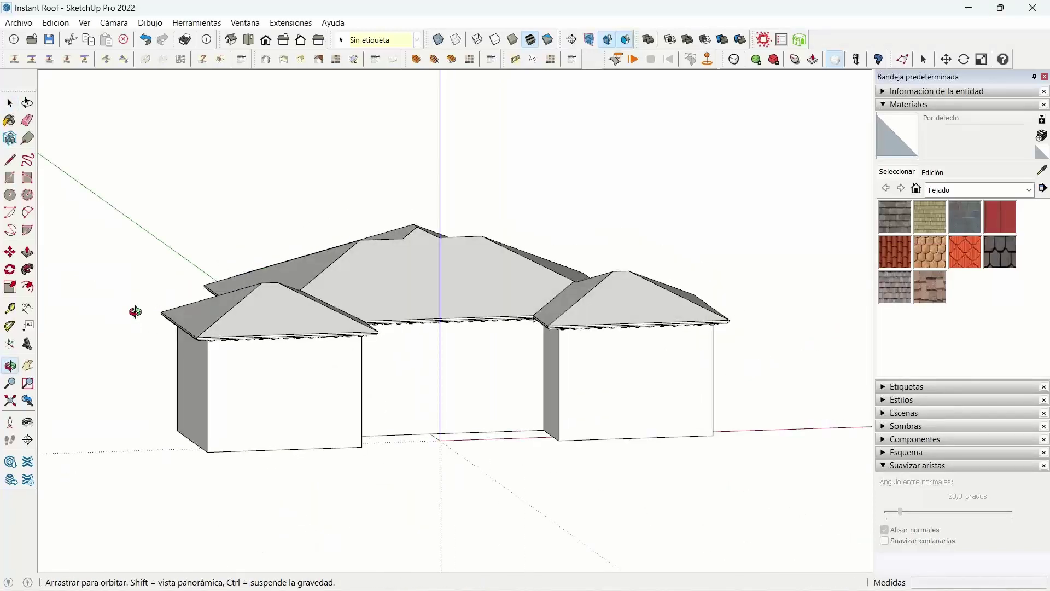
mouse_move(135, 312)
middle_mouse_down()
mouse_move(103, 321)
mouse_move(428, 341)
mouse_move(403, 161)
mouse_move(134, 328)
mouse_move(652, 363)
middle_mouse_up()
scroll(428, 341, "up", 5)
scroll(403, 161, "down", 5)
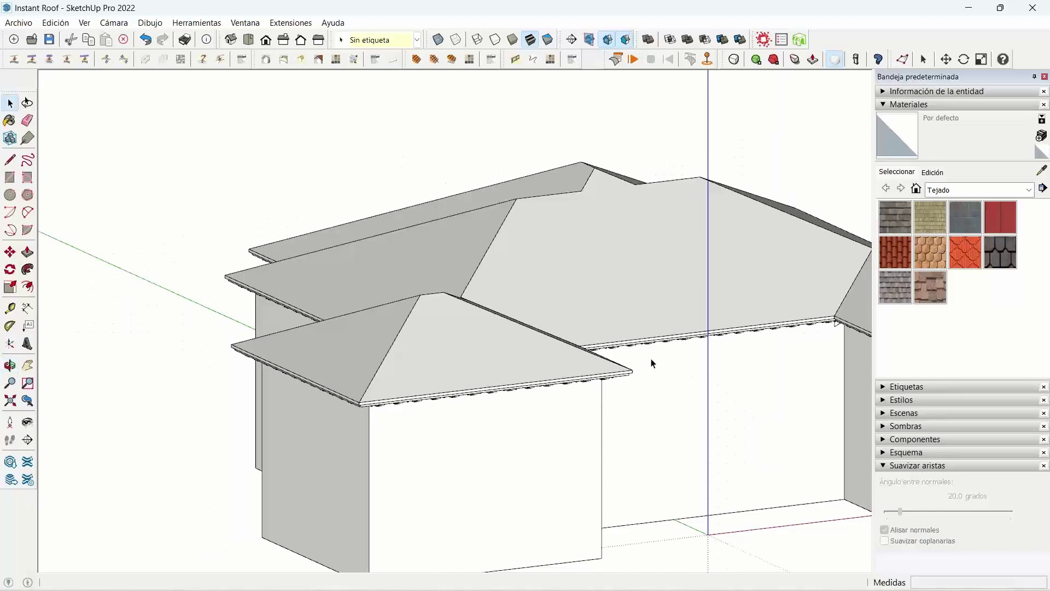
mouse_move(652, 363)
middle_mouse_down()
mouse_move(620, 576)
mouse_move(414, 249)
middle_mouse_up()
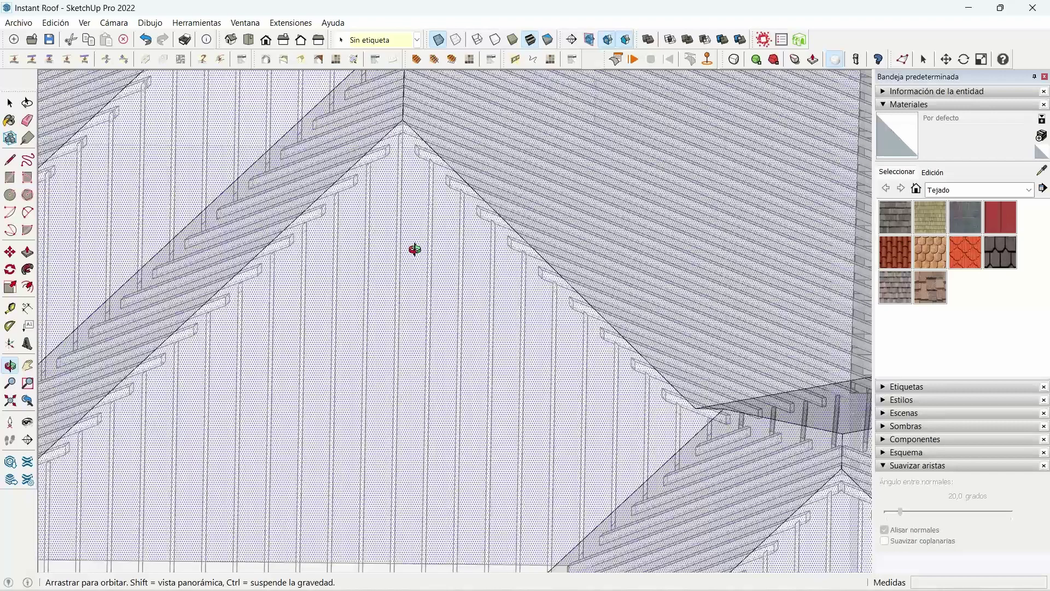
middle_click_drag(414, 249, 333, 267)
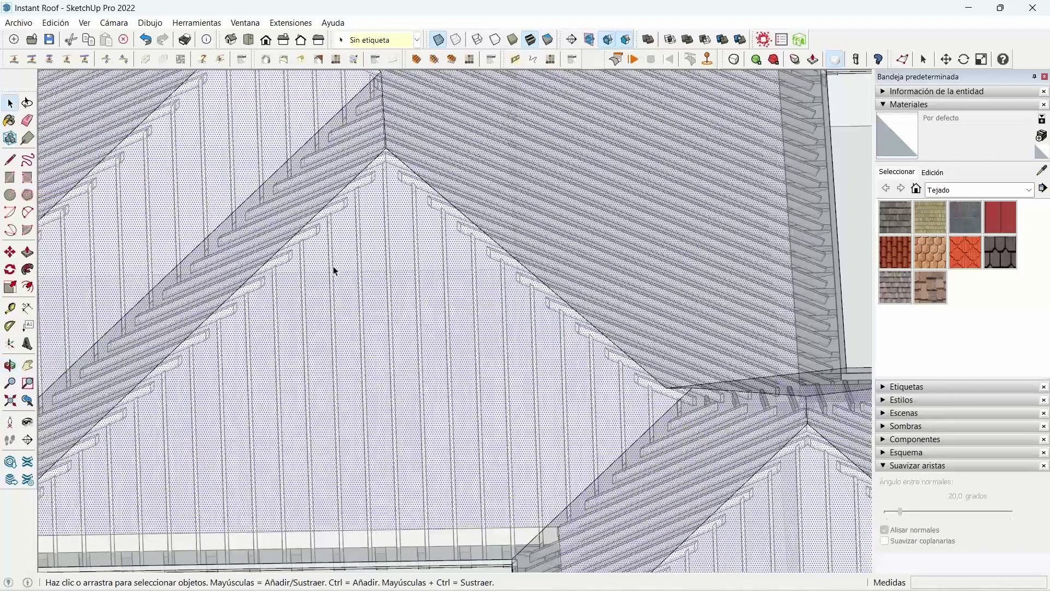
scroll(386, 317, "down", 5)
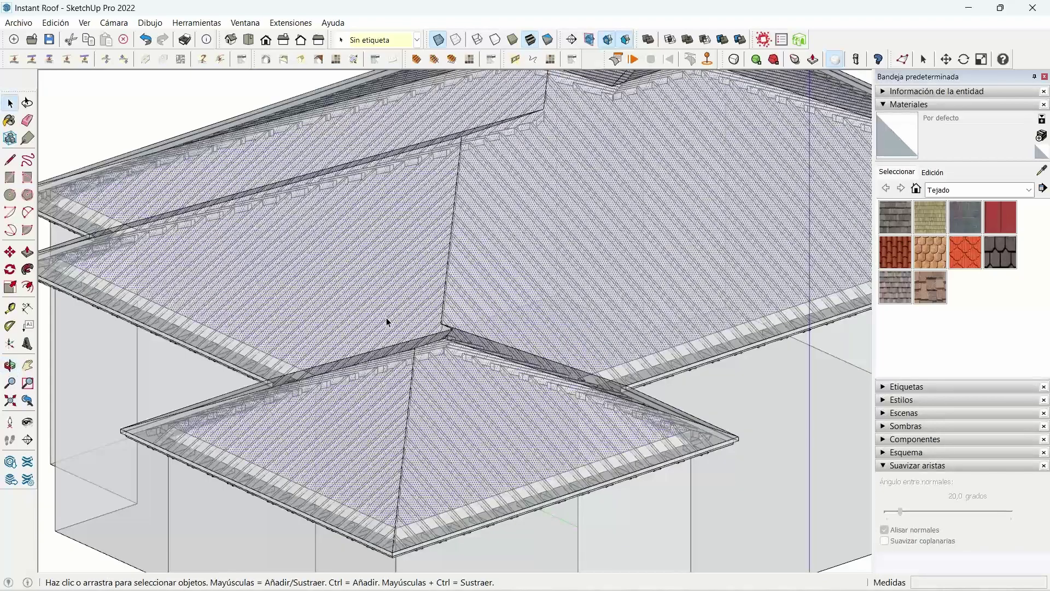
scroll(386, 317, "down", 3)
Orbit and zoom around the house to inspect the plain hip roofs from several angles.
middle_click_drag(386, 317, 261, 253)
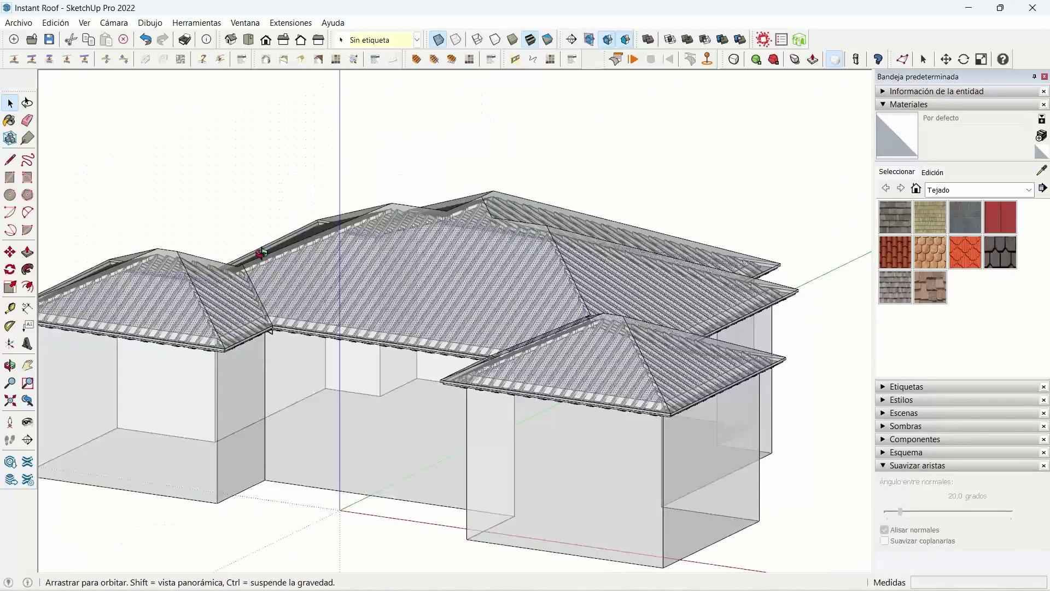
mouse_move(262, 253)
middle_mouse_down()
mouse_move(244, 225)
mouse_move(250, 298)
middle_mouse_up()
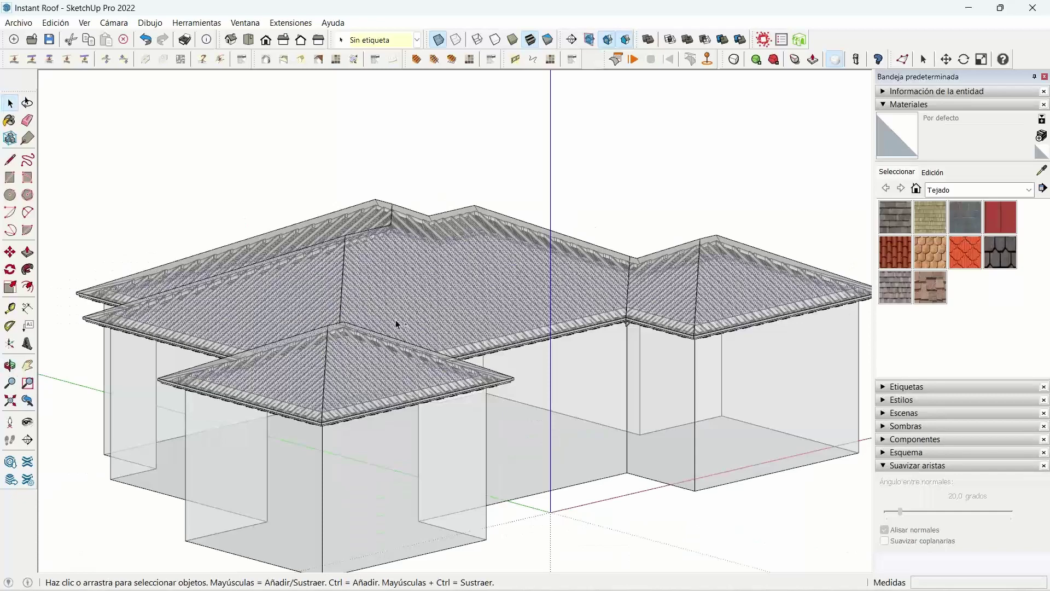
mouse_move(372, 294)
middle_mouse_down()
mouse_move(305, 387)
mouse_move(339, 336)
mouse_move(317, 316)
mouse_move(368, 286)
middle_mouse_up()
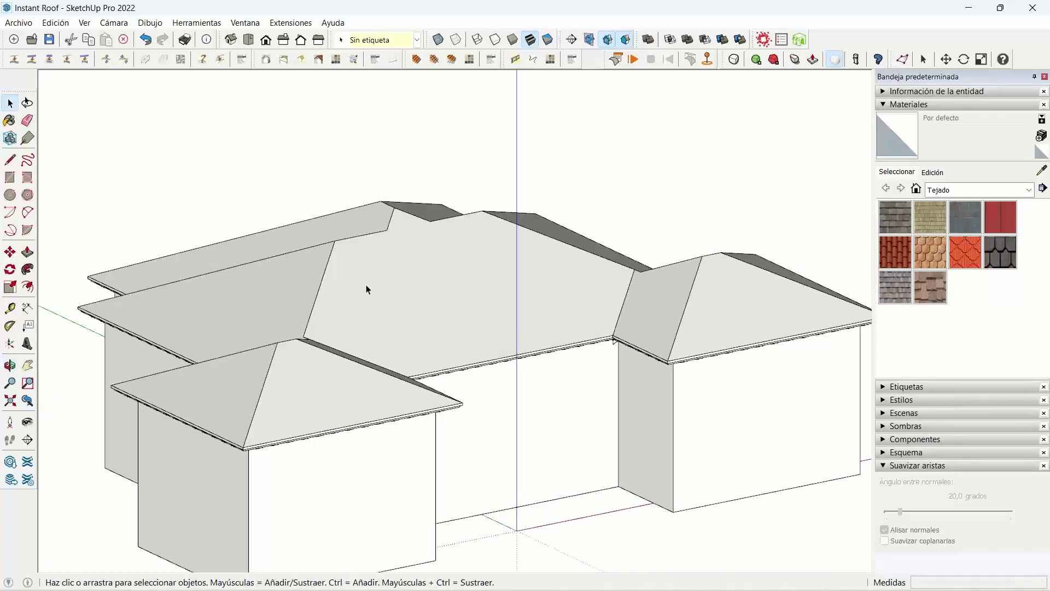
scroll(364, 291, "up", 2)
scroll(319, 343, "up", 2)
middle_click_drag(319, 343, 383, 258)
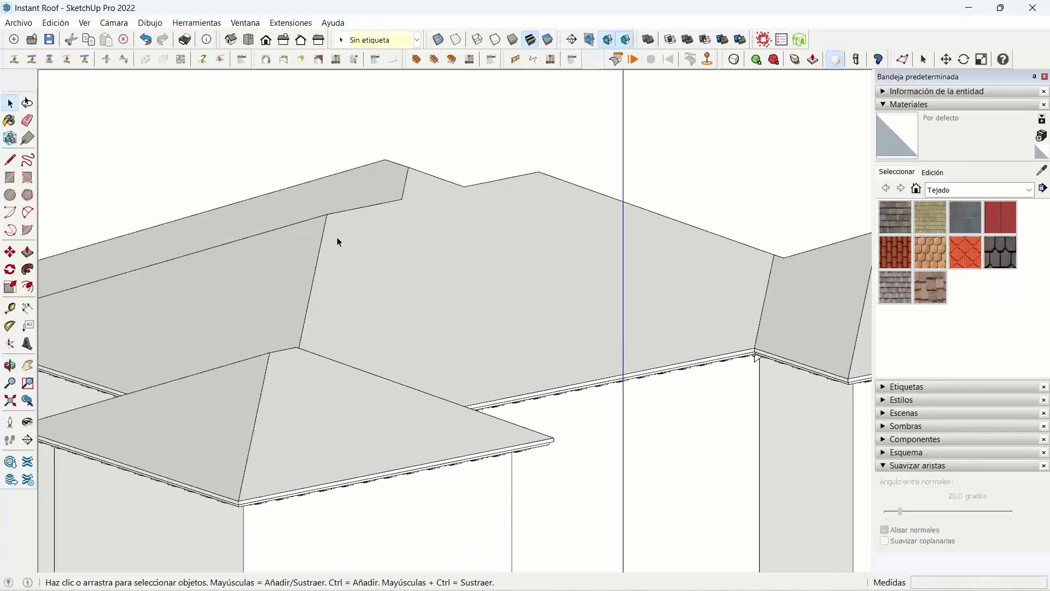
scroll(337, 241, "down", 2)
scroll(332, 241, "down", 3)
mouse_move(332, 241)
middle_mouse_down()
mouse_move(377, 319)
mouse_move(392, 313)
middle_mouse_up()
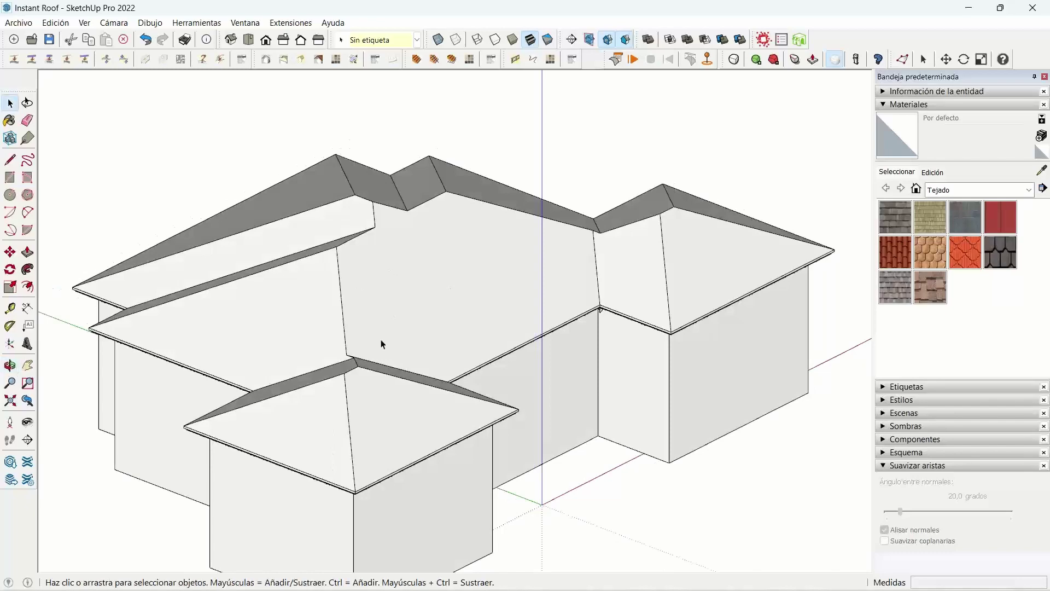
mouse_move(381, 344)
middle_mouse_down()
mouse_move(270, 265)
mouse_move(326, 274)
mouse_move(445, 262)
mouse_move(530, 226)
mouse_move(741, 191)
middle_mouse_up()
Open the roof group, crossing-select all its roof faces, and launch Instant Roof Details.
left_click(445, 262)
double_click(445, 262)
mouse_move(741, 182)
left_mouse_down()
mouse_move(335, 275)
mouse_move(110, 278)
mouse_move(71, 290)
left_mouse_up()
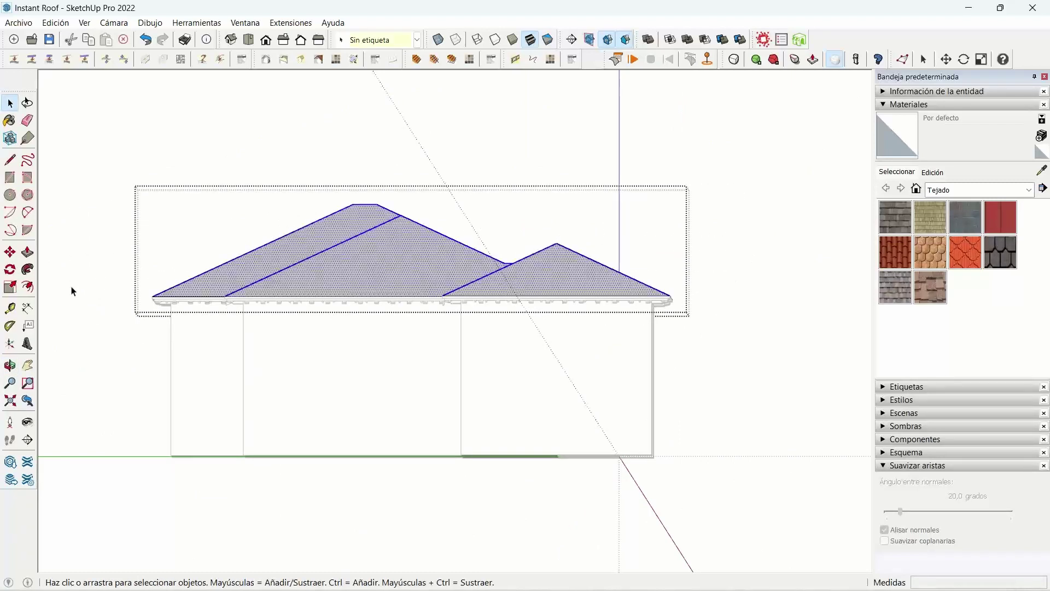
mouse_move(547, 271)
middle_mouse_down()
mouse_move(564, 269)
mouse_move(341, 383)
mouse_move(563, 330)
middle_mouse_up()
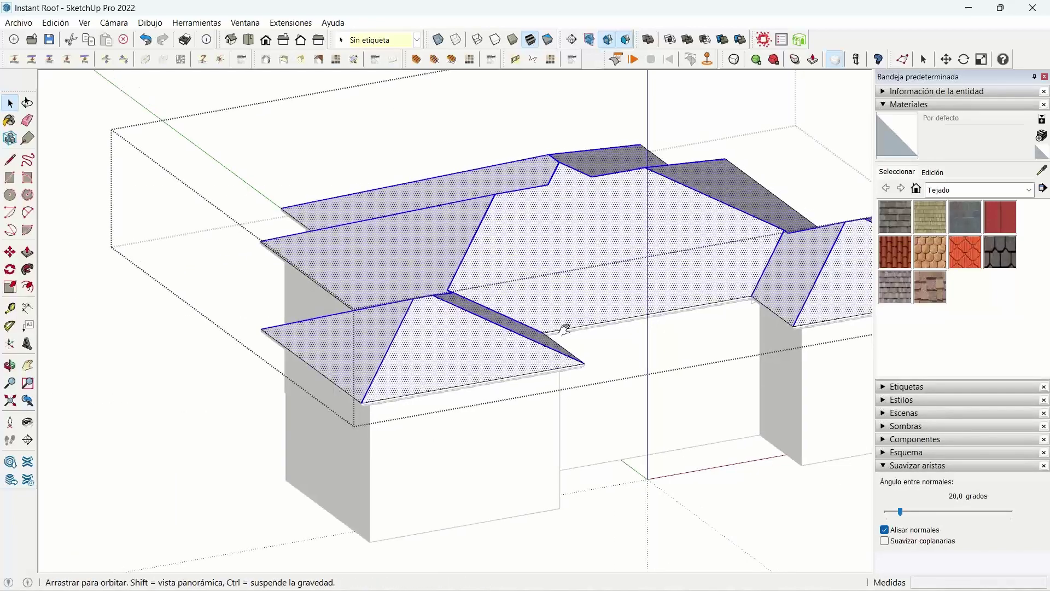
scroll(459, 301, "up", 3)
mouse_move(449, 307)
middle_mouse_down()
mouse_move(546, 316)
mouse_move(559, 265)
mouse_move(551, 222)
mouse_move(216, 402)
mouse_move(581, 340)
mouse_move(416, 230)
middle_mouse_up()
left_click(319, 60)
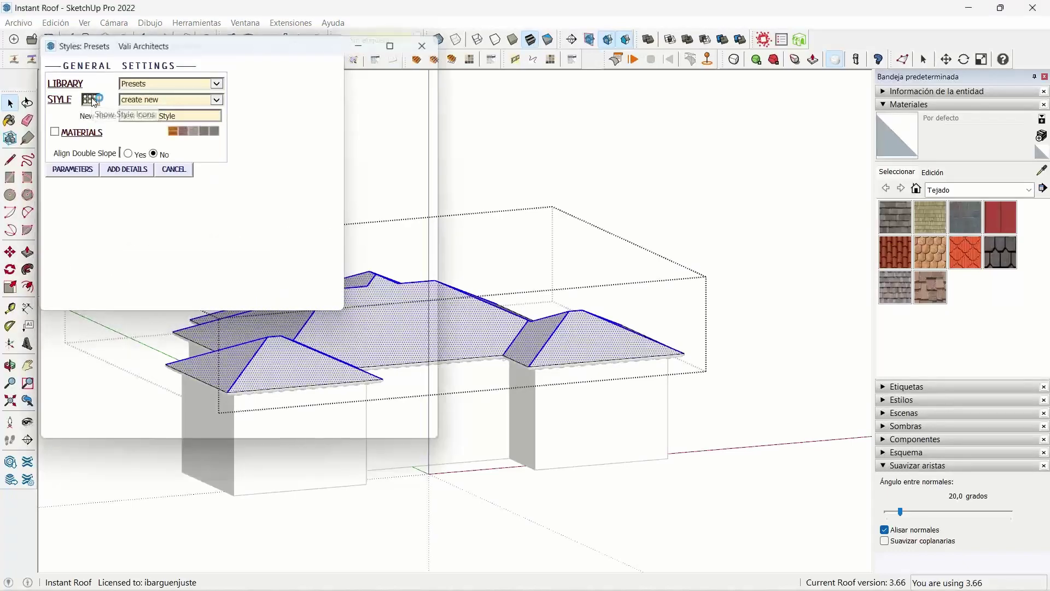
Apply a Mission Tile preset with Half Round 2 gutters to the selected hip roof faces.
left_click(93, 100)
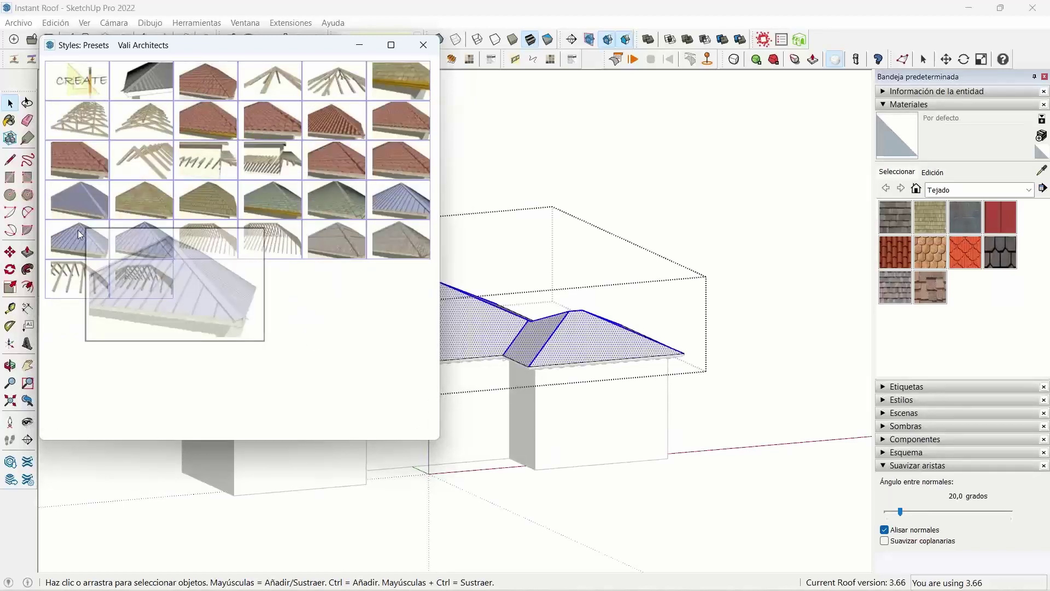
left_click(332, 67)
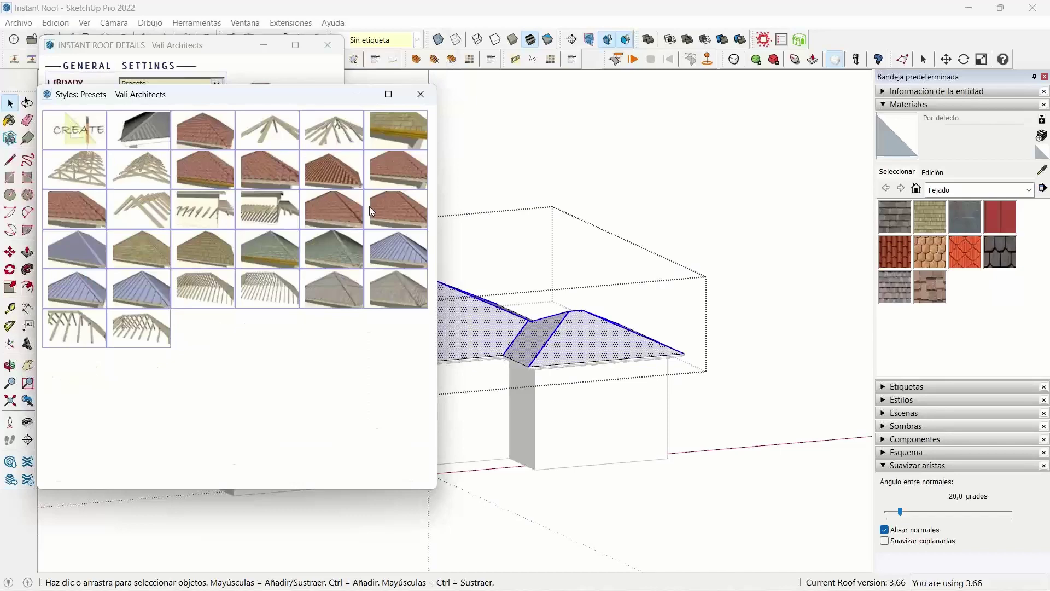
left_click(370, 210)
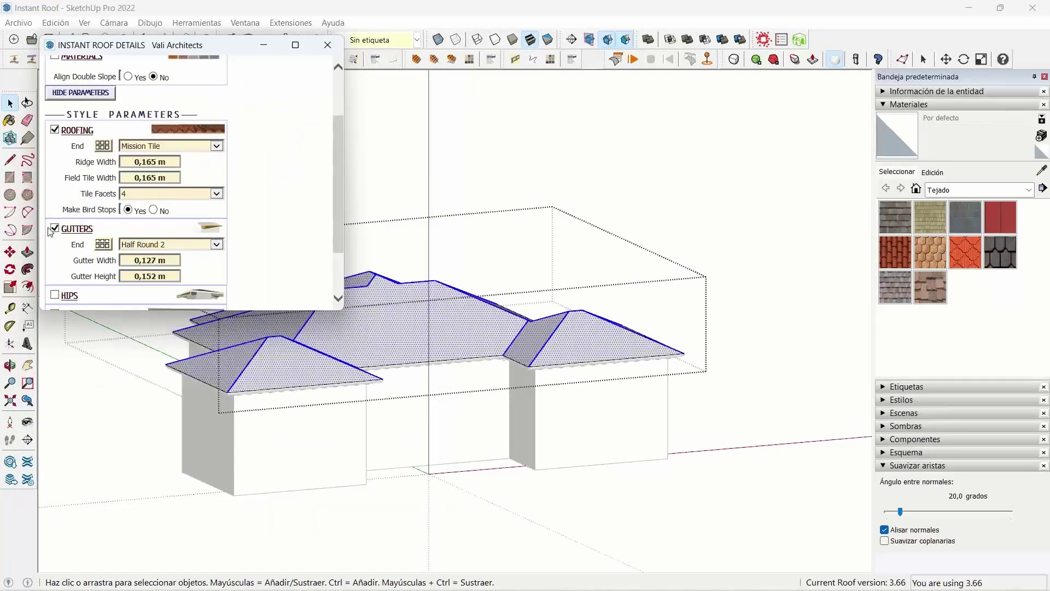
scroll(82, 208, "down", 1)
scroll(110, 180, "down", 3)
scroll(131, 158, "up", 5)
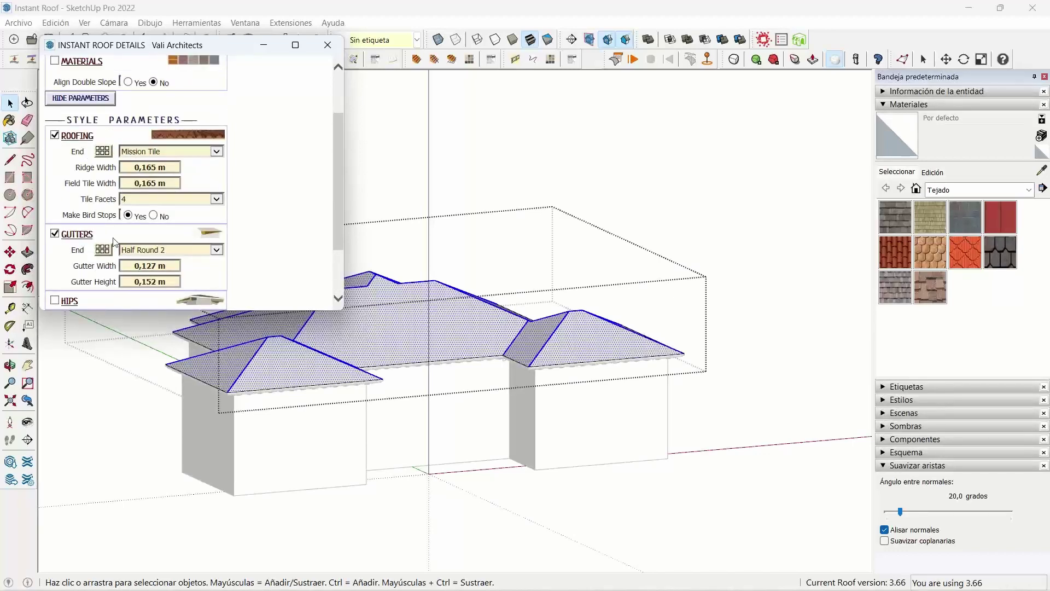
scroll(113, 241, "down", 1)
scroll(110, 263, "down", 4)
left_click(83, 295)
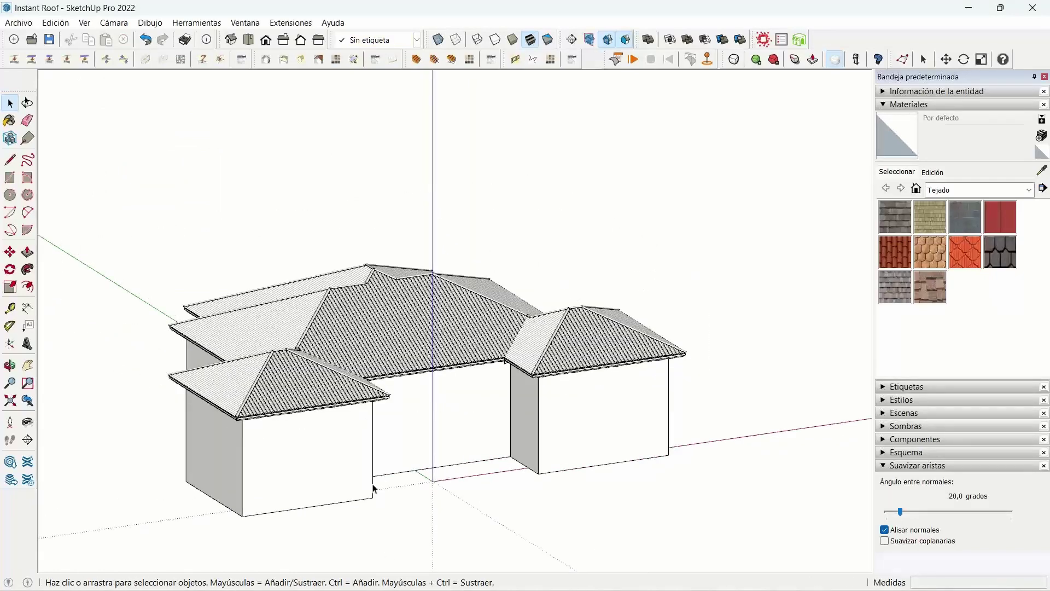
middle_click_drag(373, 490, 369, 459)
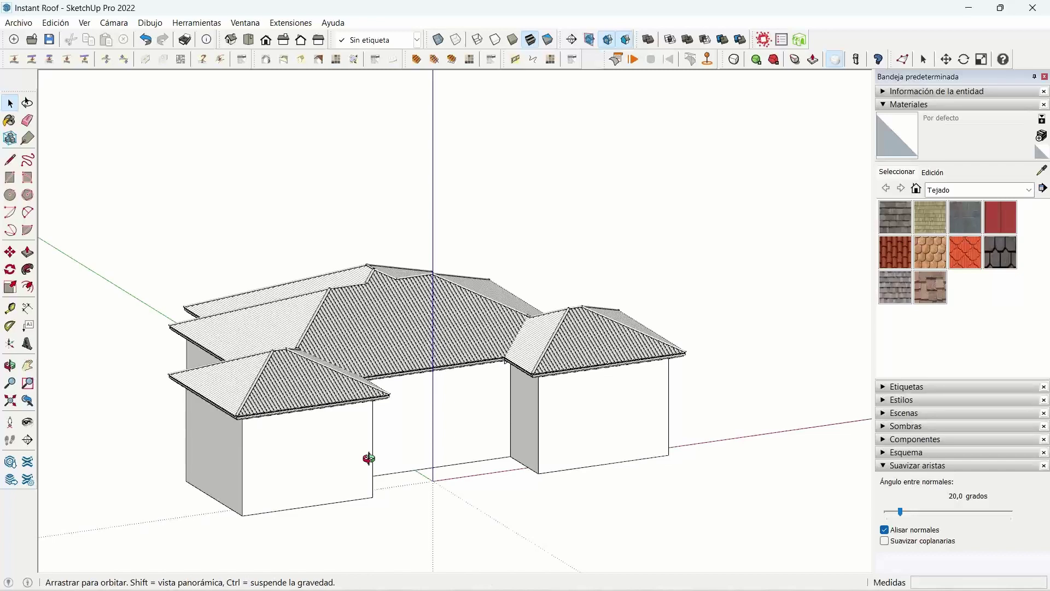
scroll(359, 426, "up", 3)
scroll(355, 383, "up", 6)
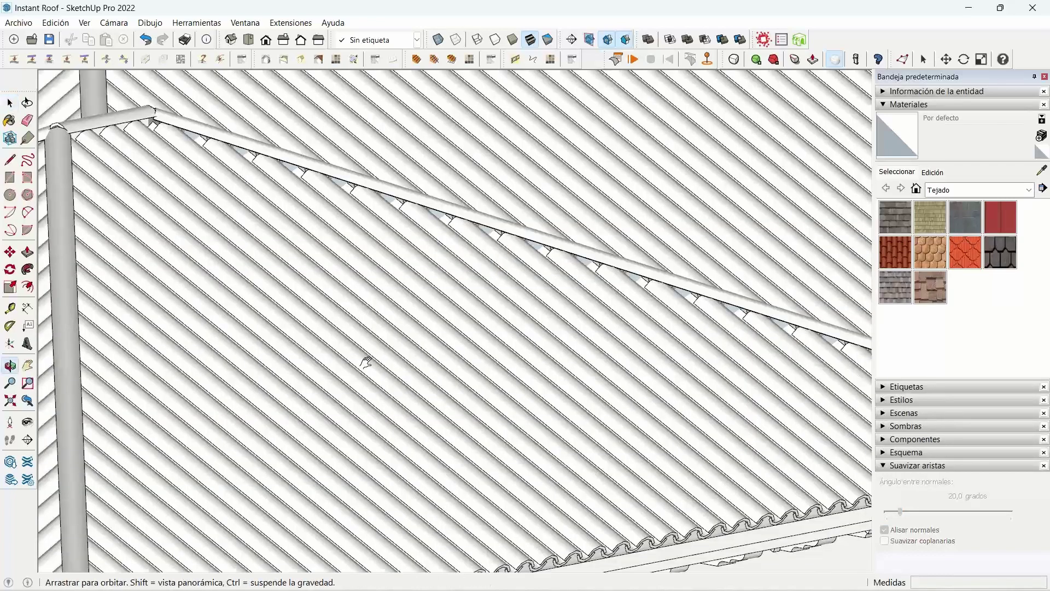
middle_click_drag(365, 362, 499, 136, "shift")
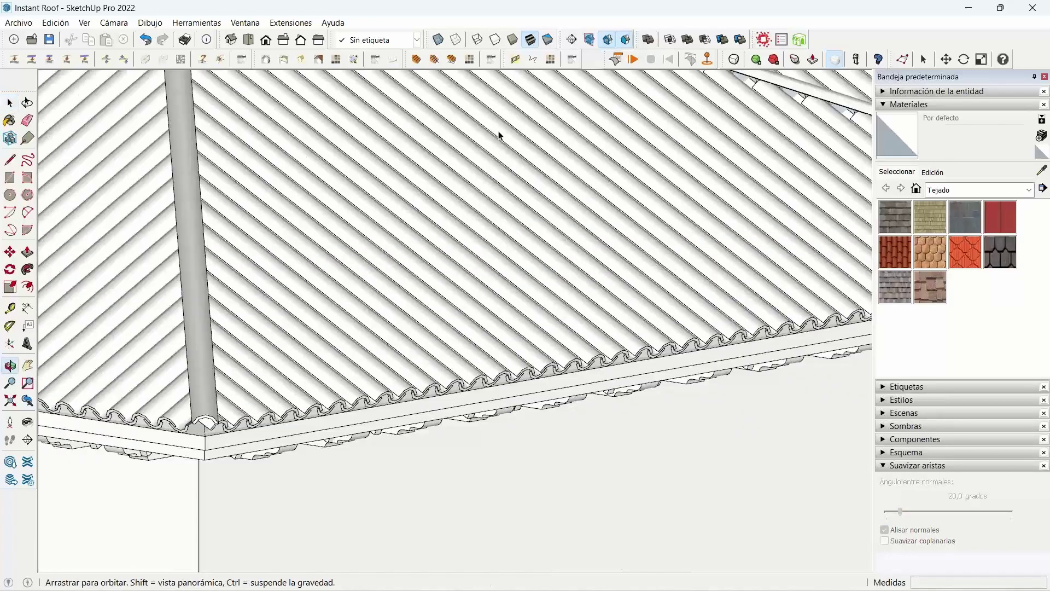
scroll(263, 416, "up", 5)
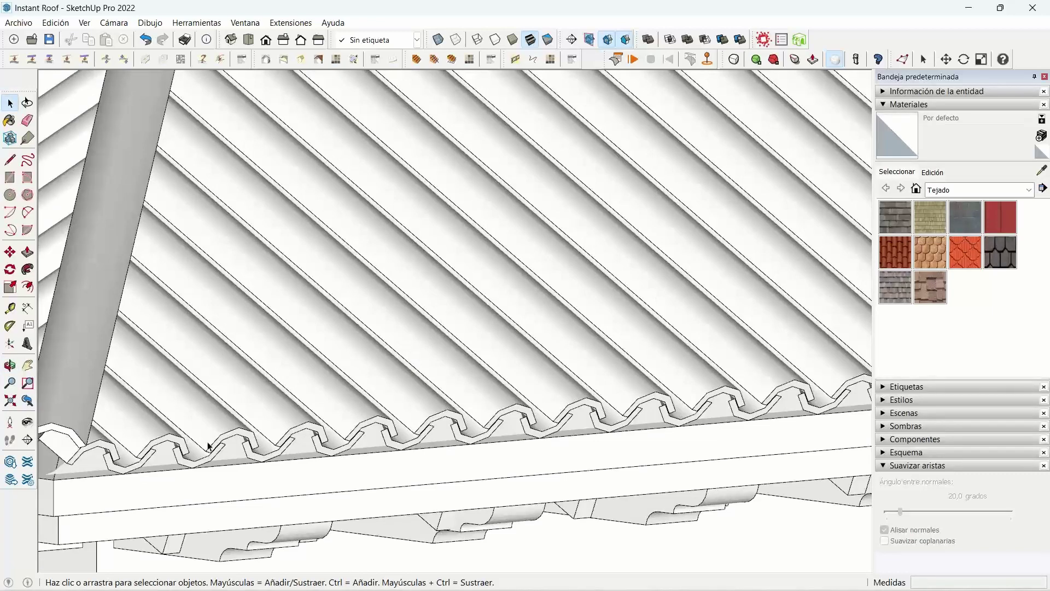
mouse_move(208, 446)
middle_mouse_down()
mouse_move(246, 378)
mouse_move(227, 430)
middle_mouse_up()
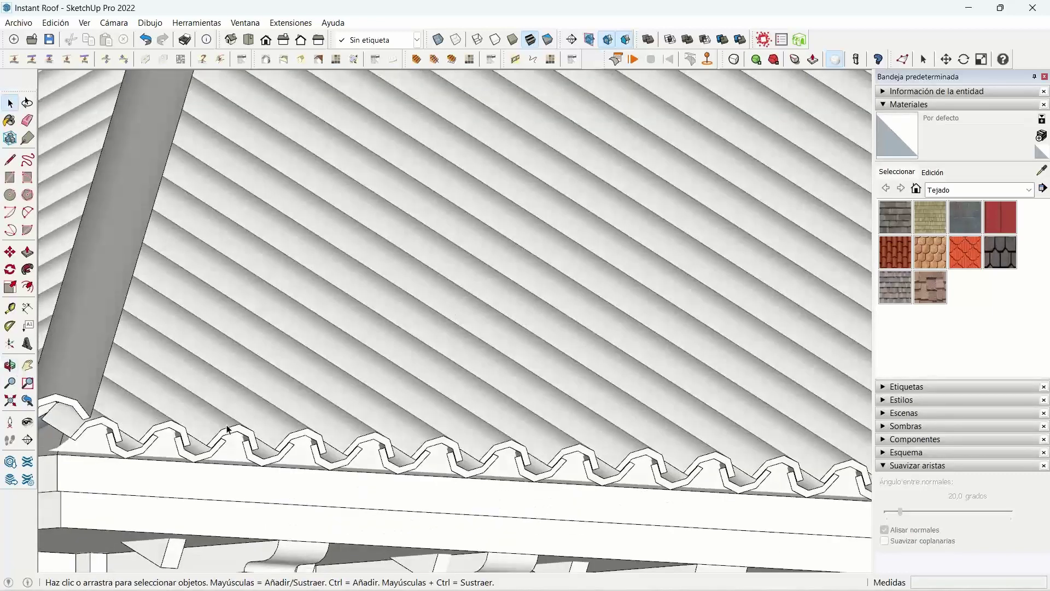
scroll(235, 427, "down", 2)
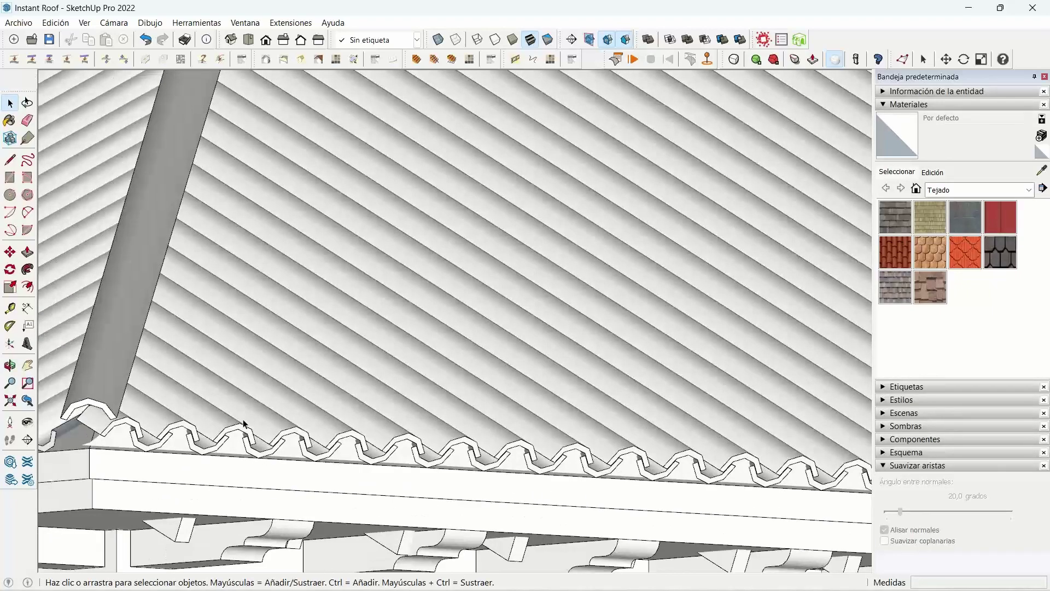
scroll(599, 383, "down", 10)
mouse_move(503, 347)
middle_mouse_down("shift")
mouse_move(405, 295)
mouse_move(347, 298)
mouse_move(422, 254)
mouse_move(528, 122)
mouse_move(344, 360)
middle_mouse_up("shift")
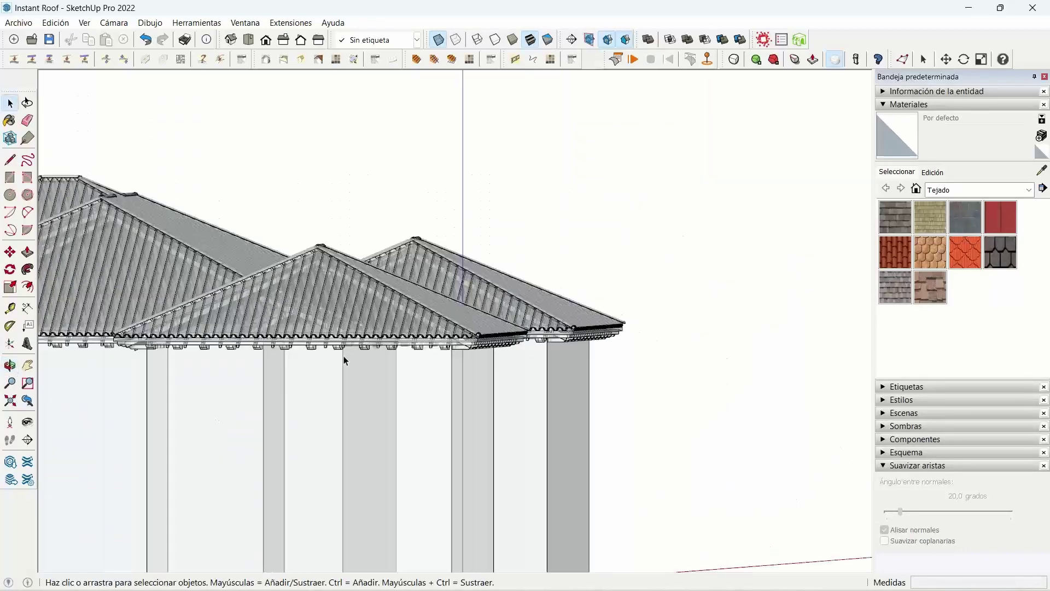
scroll(343, 359, "down", 1)
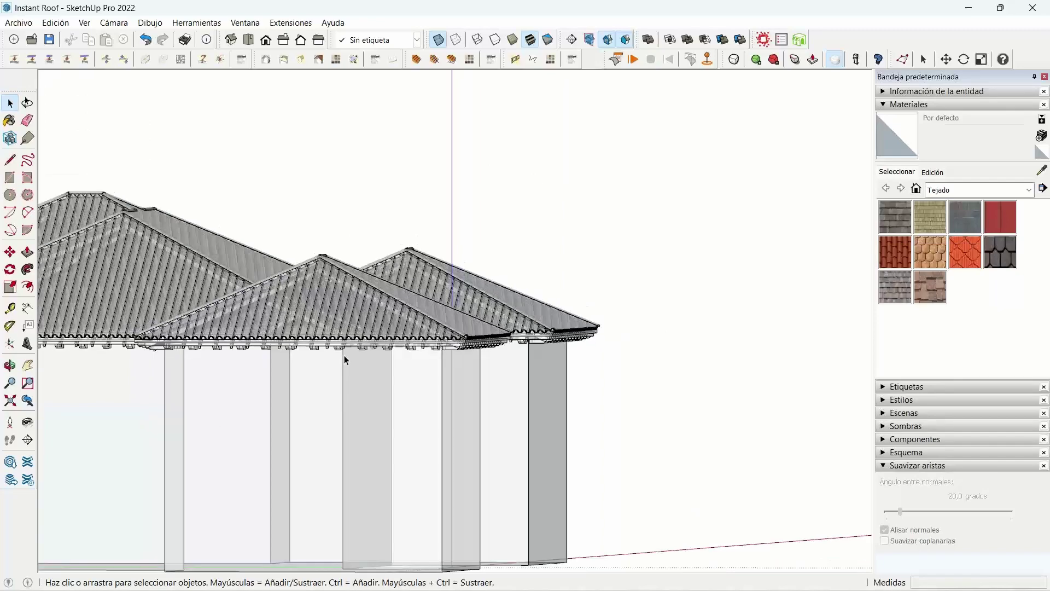
mouse_move(344, 356)
middle_mouse_down()
mouse_move(224, 164)
mouse_move(216, 264)
mouse_move(355, 316)
middle_mouse_up()
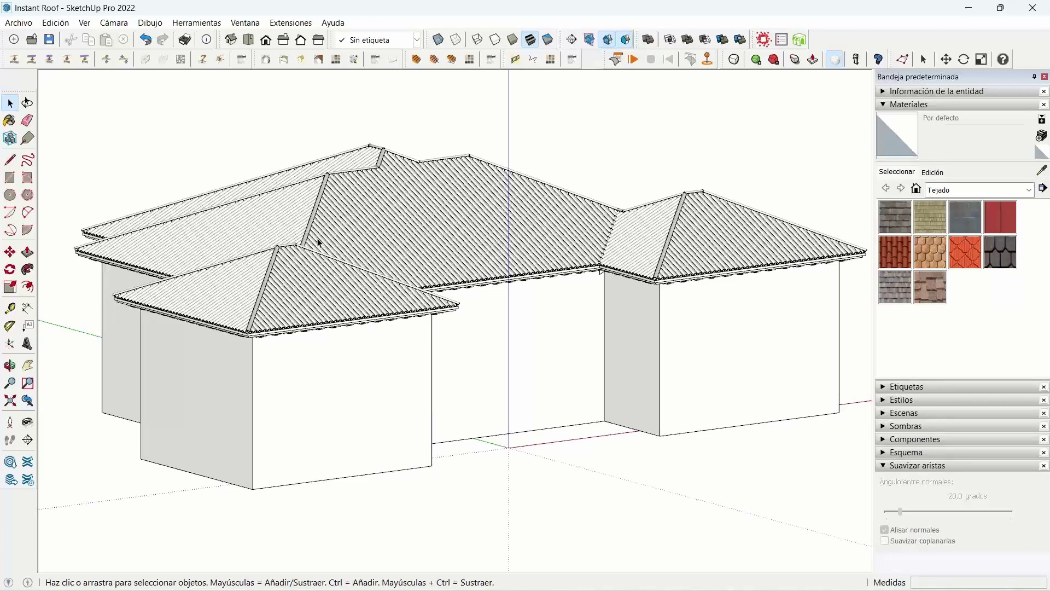
scroll(312, 235, "up", 10)
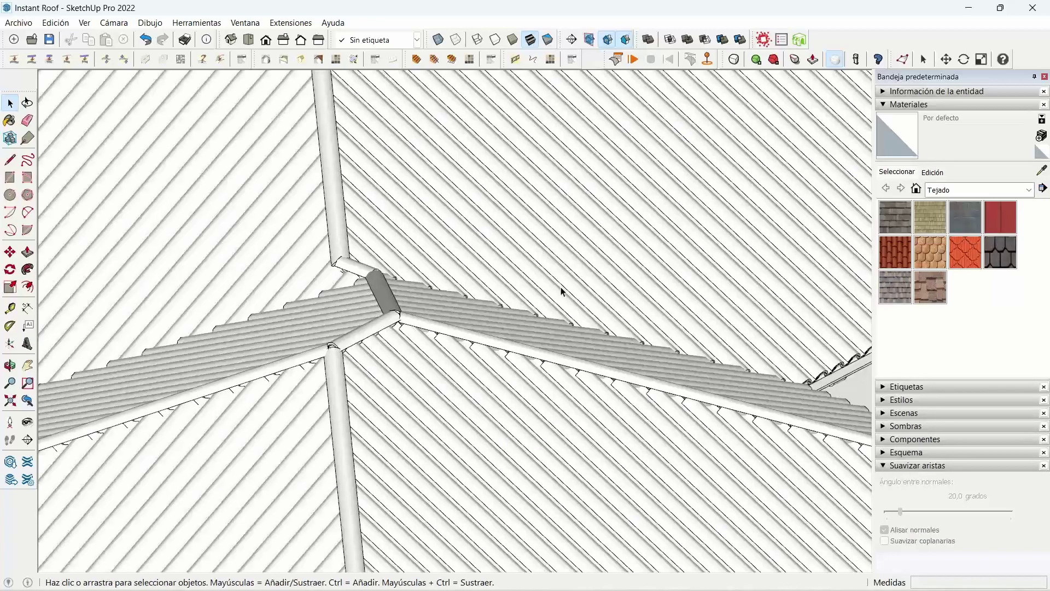
scroll(406, 323, "down", 5)
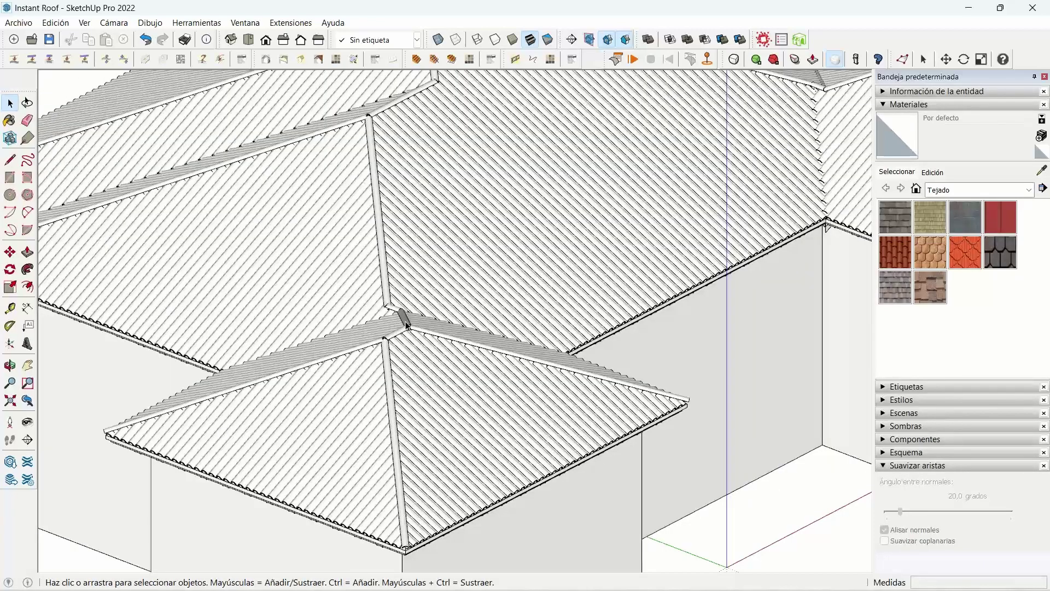
middle_click_drag(405, 322, 438, 282)
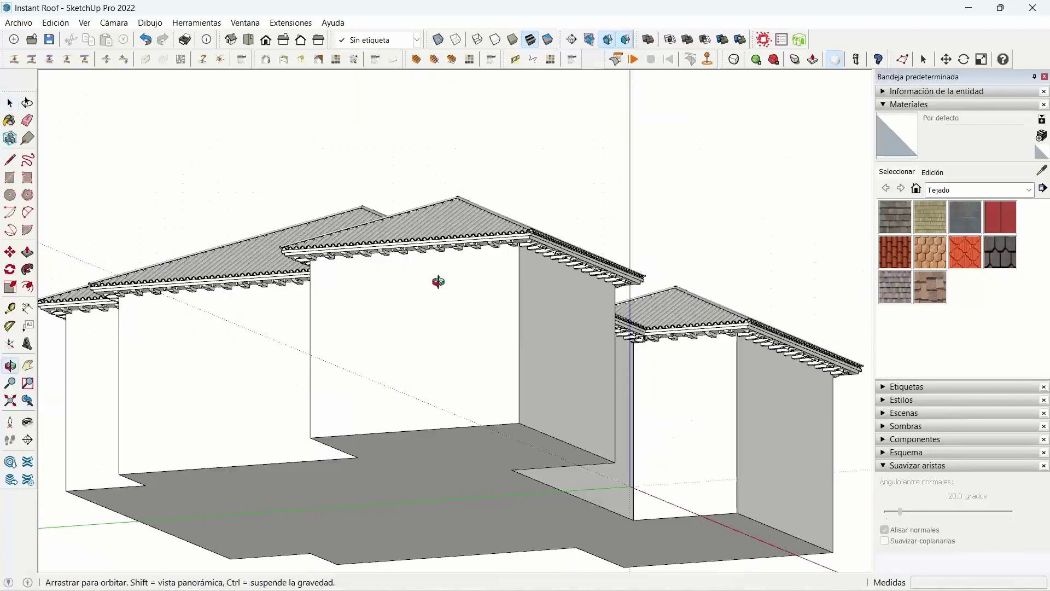
left_click_drag(438, 281, 434, 290)
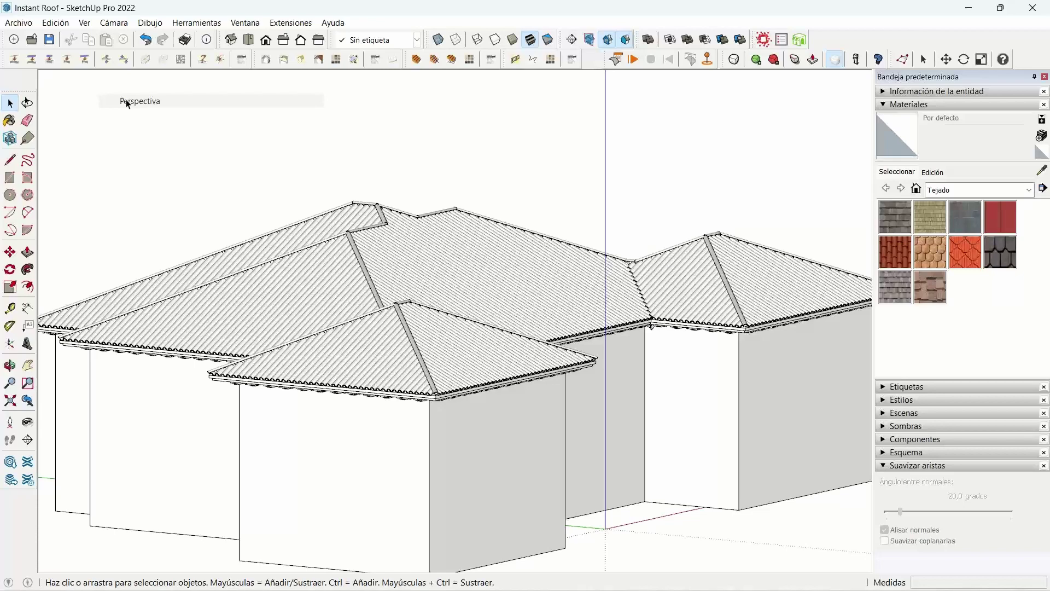
mouse_move(126, 104)
middle_mouse_down()
mouse_move(244, 210)
mouse_move(411, 201)
middle_mouse_up()
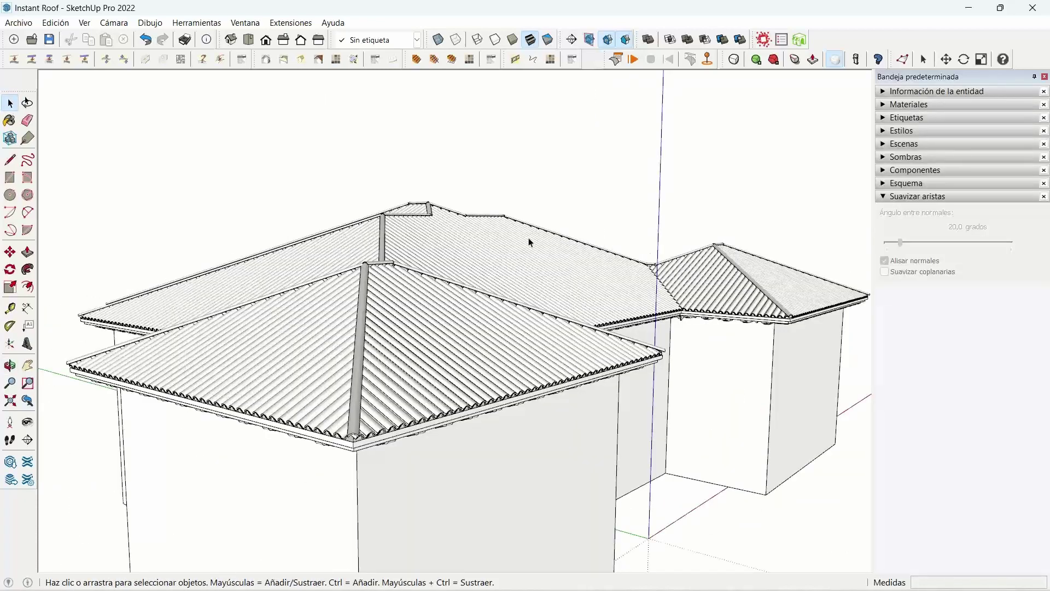
Dismiss the error, orbit to a low side view, and select the house's roof group.
left_click(244, 61)
key("Return")
middle_click_drag(480, 248, 400, 225)
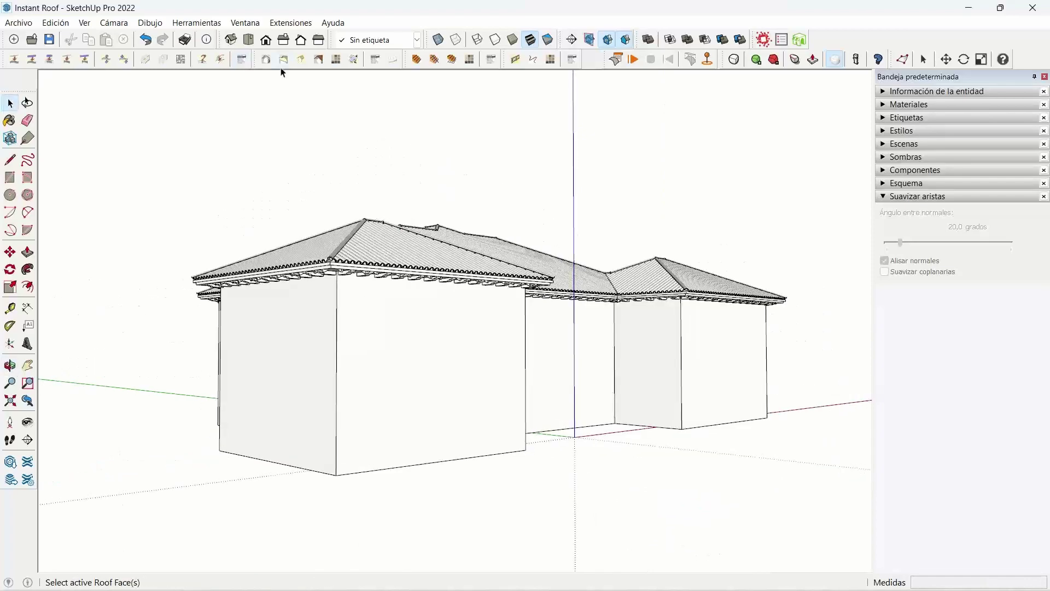
left_click(358, 239)
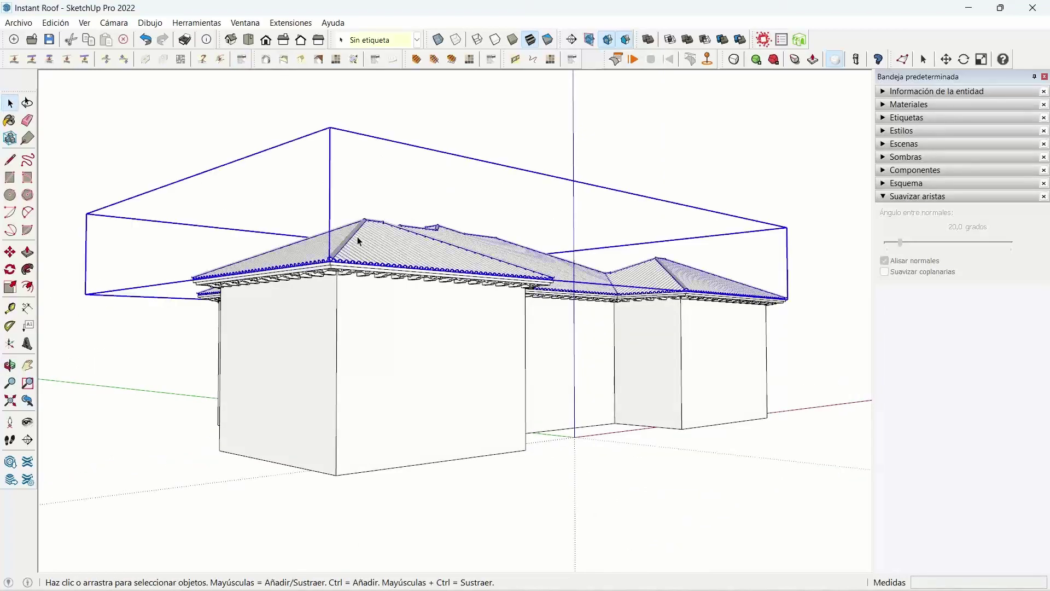
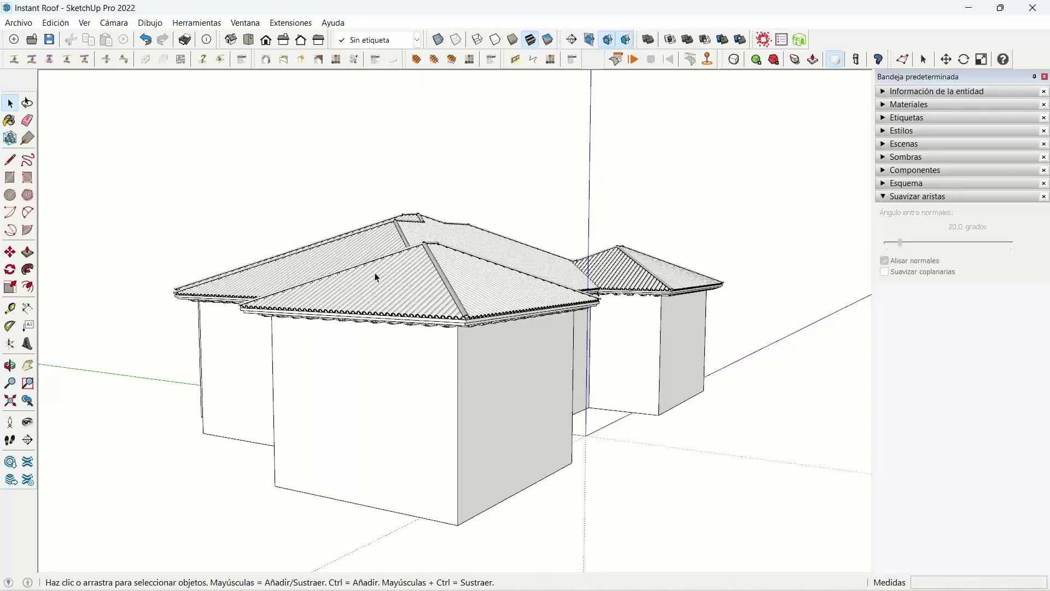
Orbit the hip-roofed Instant Roof house slightly, then close that model.
mouse_move(376, 278)
middle_mouse_down()
mouse_move(358, 266)
mouse_move(417, 298)
middle_mouse_up()
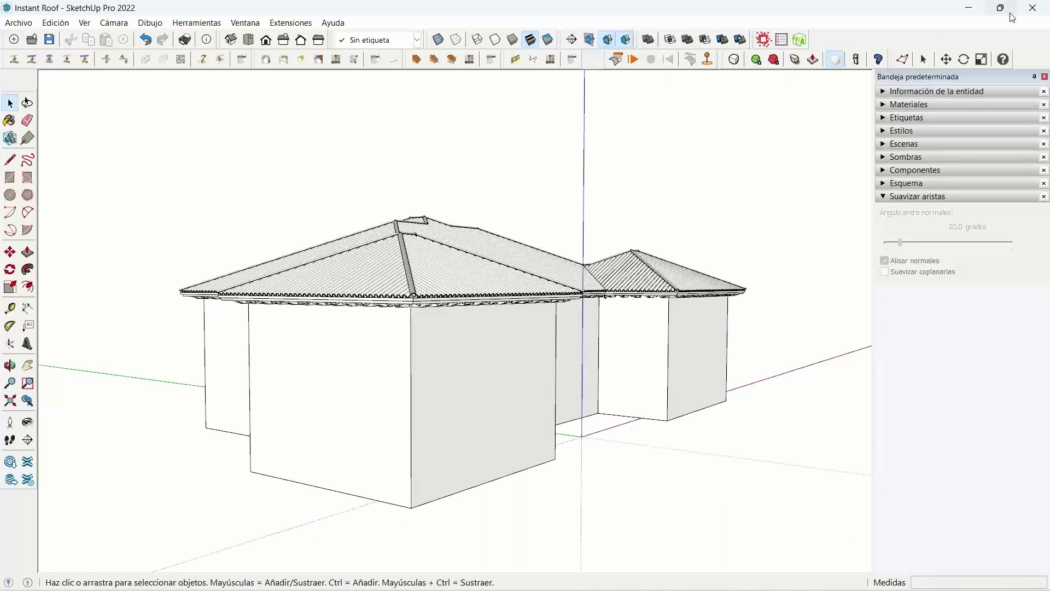
left_click(1026, 10)
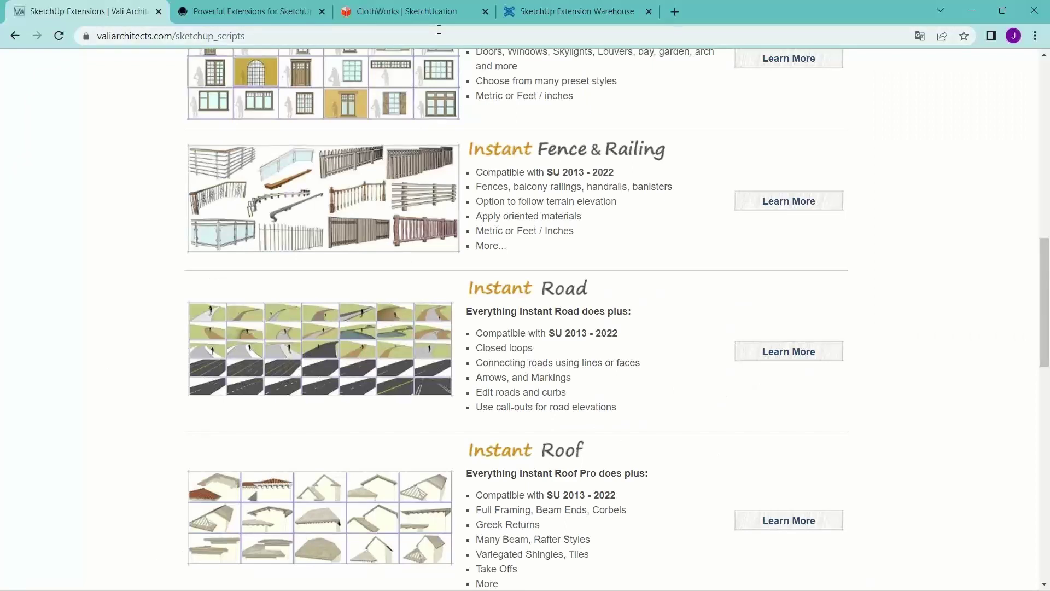
Switch from Chrome to the Silla_SubD armchair model using the SketchUp taskbar thumbnail.
left_click(618, 575)
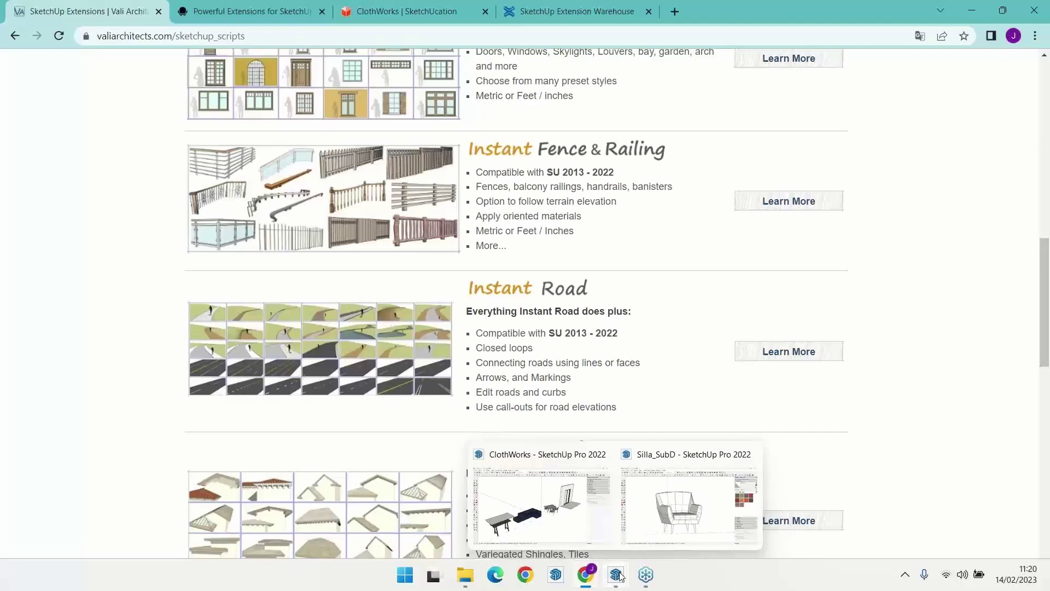
left_click(688, 498)
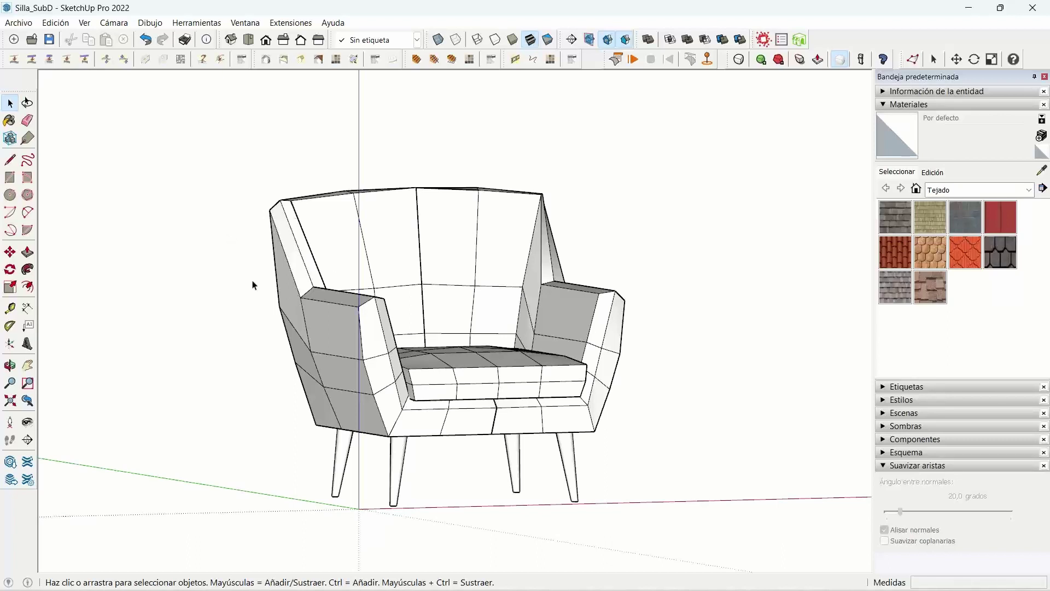
Orbit around the faceted Silla_SubD armchair to see its other side.
middle_click_drag(253, 285, 406, 296)
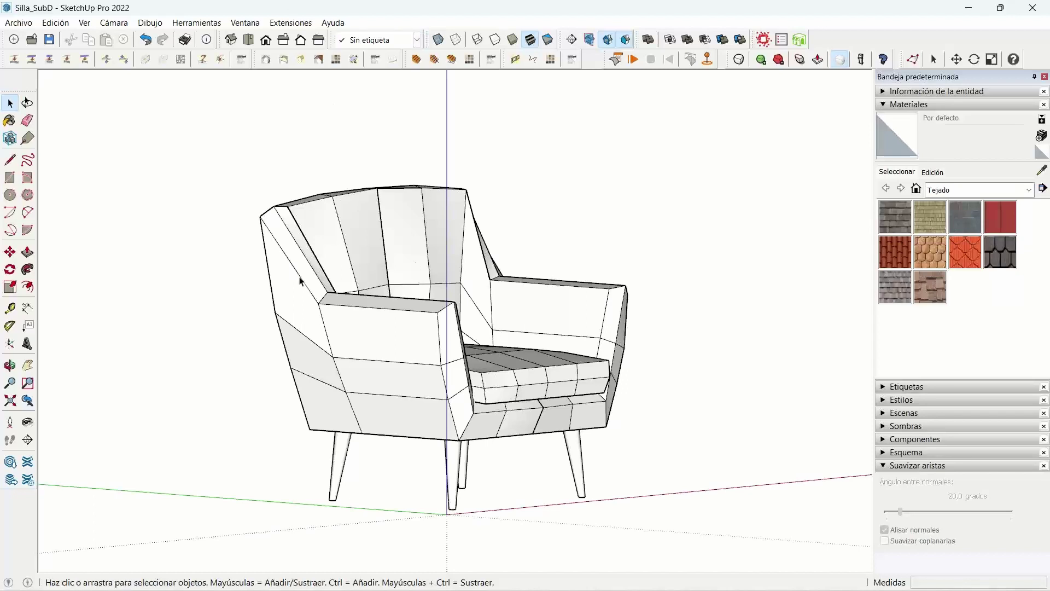
mouse_move(464, 576)
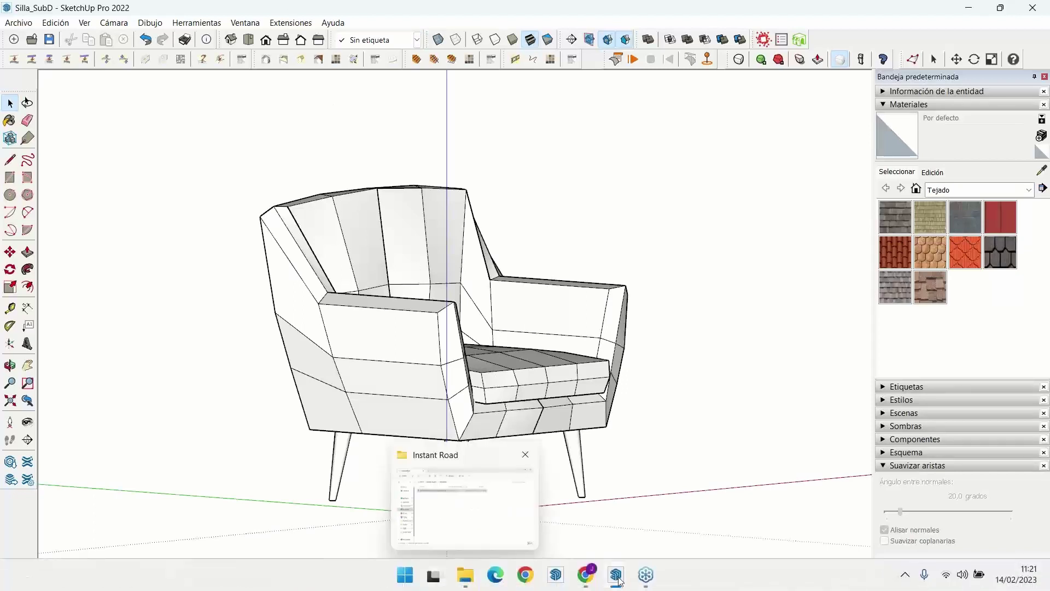
Browse the ClothWorks and Evil Software Empire SUbD extension pages, then minimise Chrome.
left_click(586, 574)
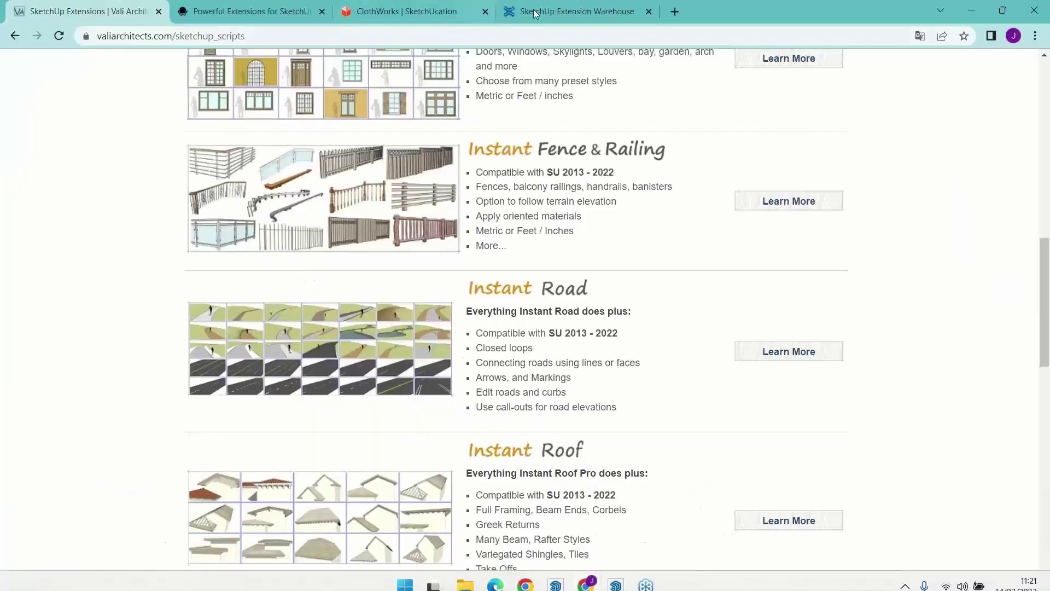
left_click(407, 10)
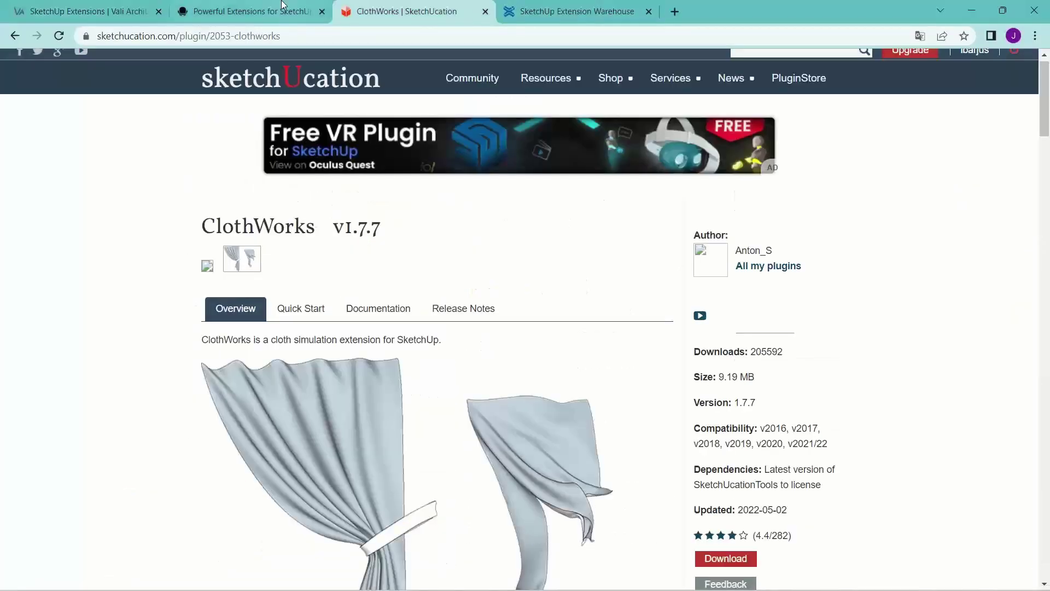
left_click(282, 10)
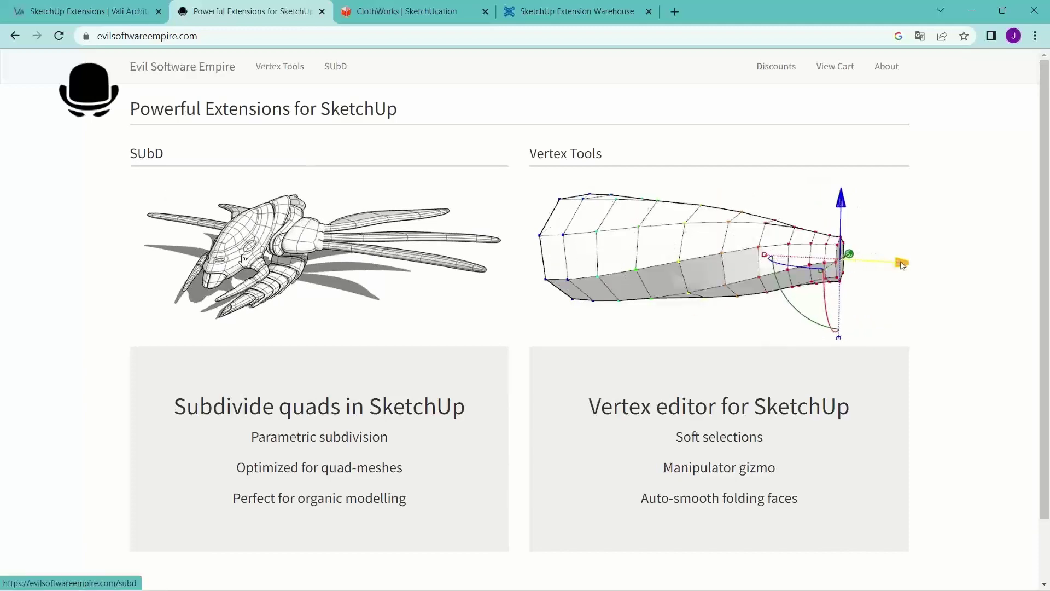
scroll(257, 340, "down", 2)
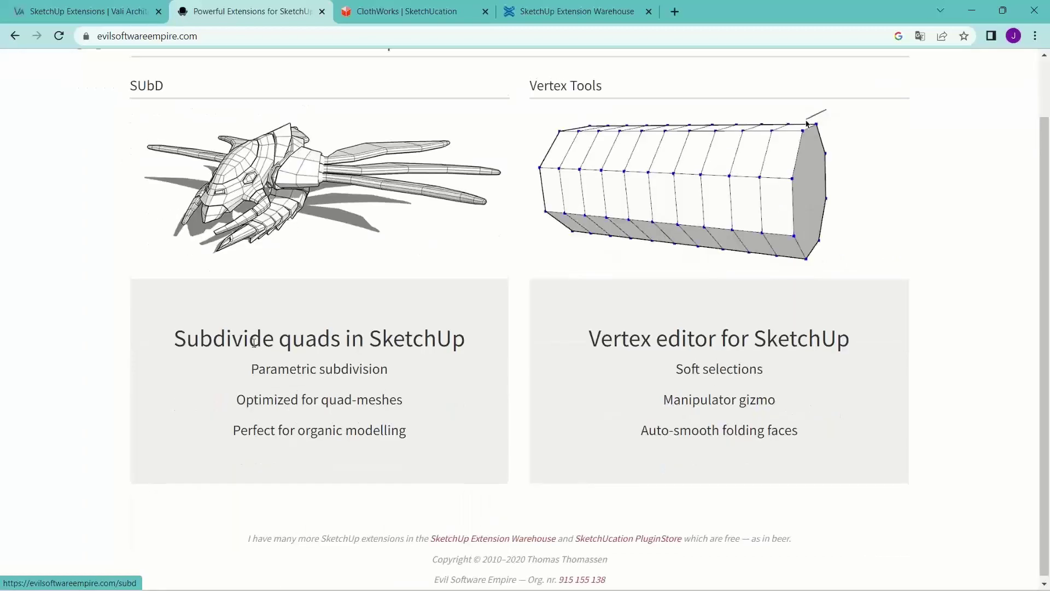
scroll(254, 343, "up", 1)
scroll(254, 343, "up", 1)
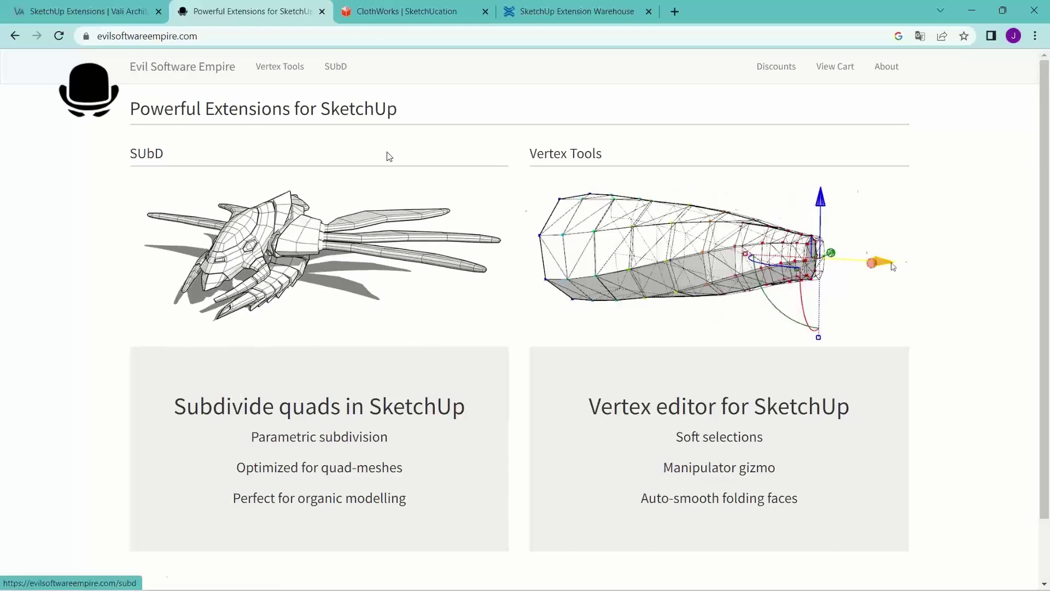
left_click(976, 18)
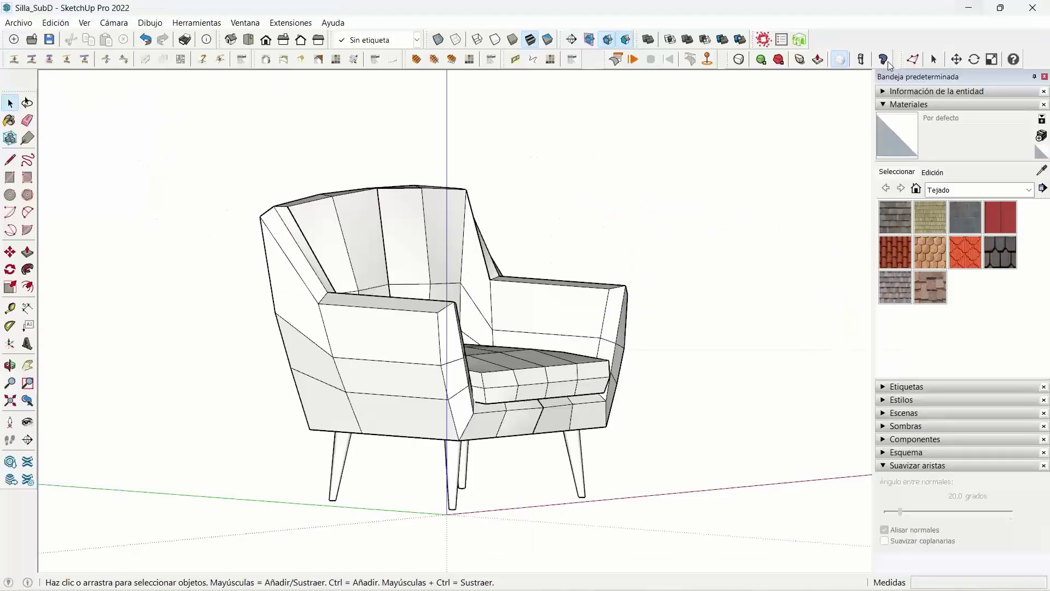
Orbit to a frontal view and float the SUbD and Vertex Tools toolbars.
mouse_move(438, 252)
middle_mouse_down()
mouse_move(184, 353)
mouse_move(346, 336)
mouse_move(375, 300)
mouse_move(222, 342)
mouse_move(69, 330)
mouse_move(372, 306)
mouse_move(418, 217)
mouse_move(275, 307)
mouse_move(326, 262)
middle_mouse_up()
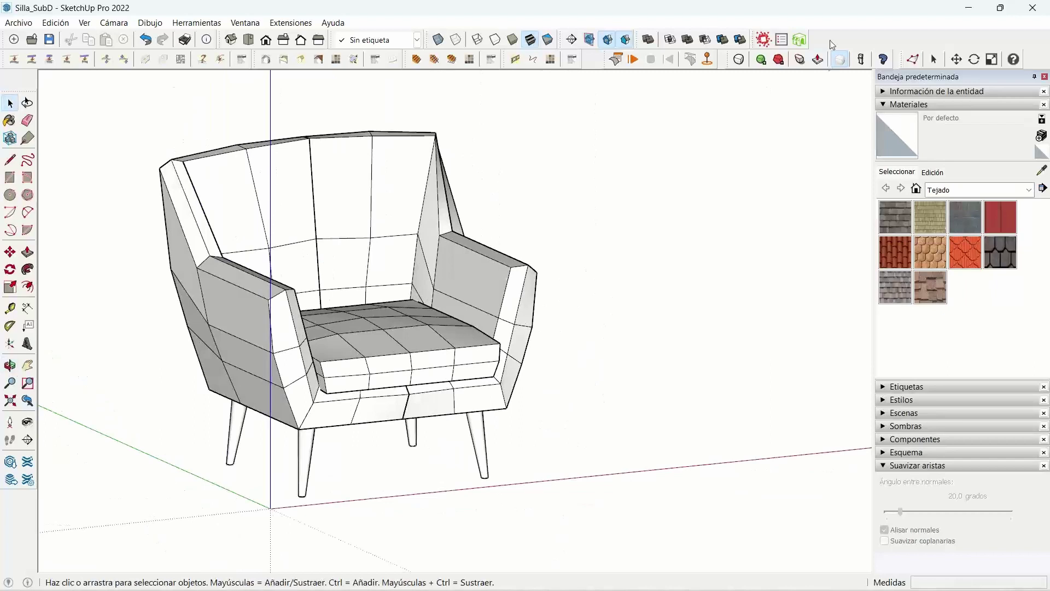
left_click_drag(729, 59, 664, 117)
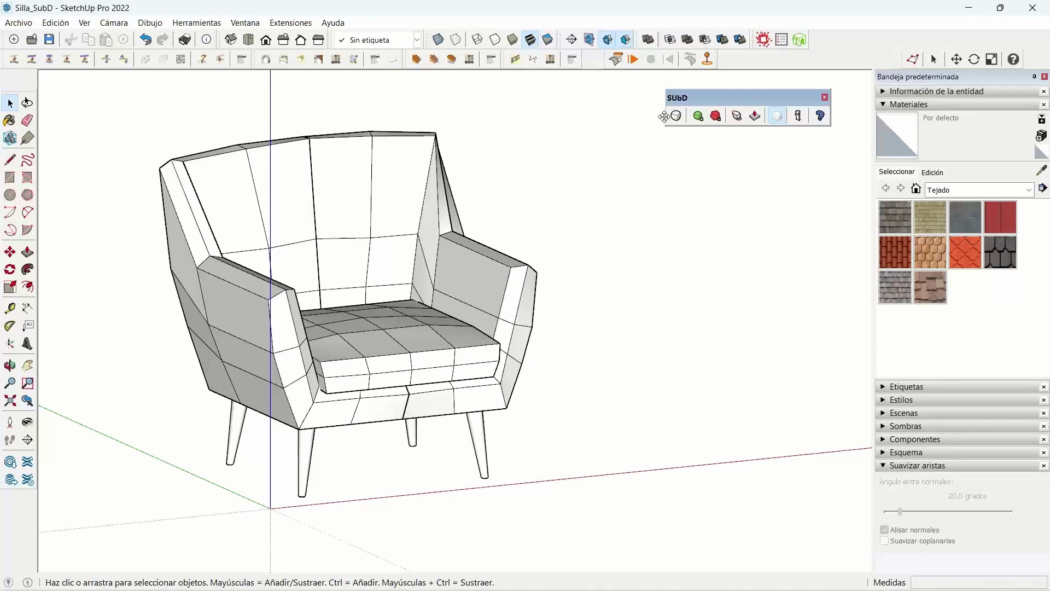
mouse_move(905, 59)
left_mouse_down()
mouse_move(814, 82)
mouse_move(713, 140)
left_mouse_up()
Turn on the QuadFace Tools toolbar and move the Vertex Tools panel aside.
right_click(862, 41)
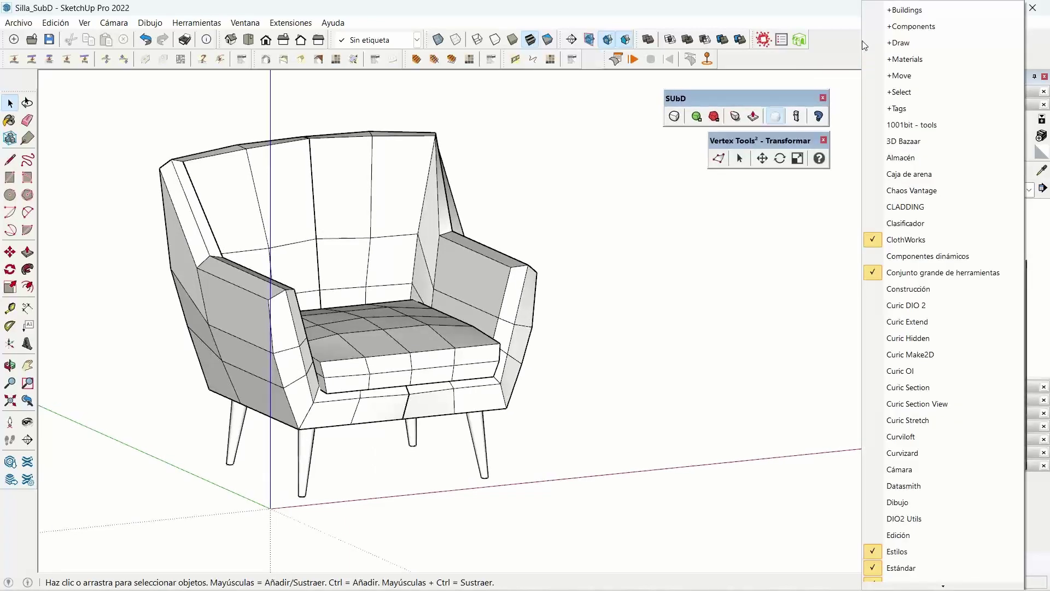
scroll(908, 328, "down", 5)
scroll(899, 410, "up", 1)
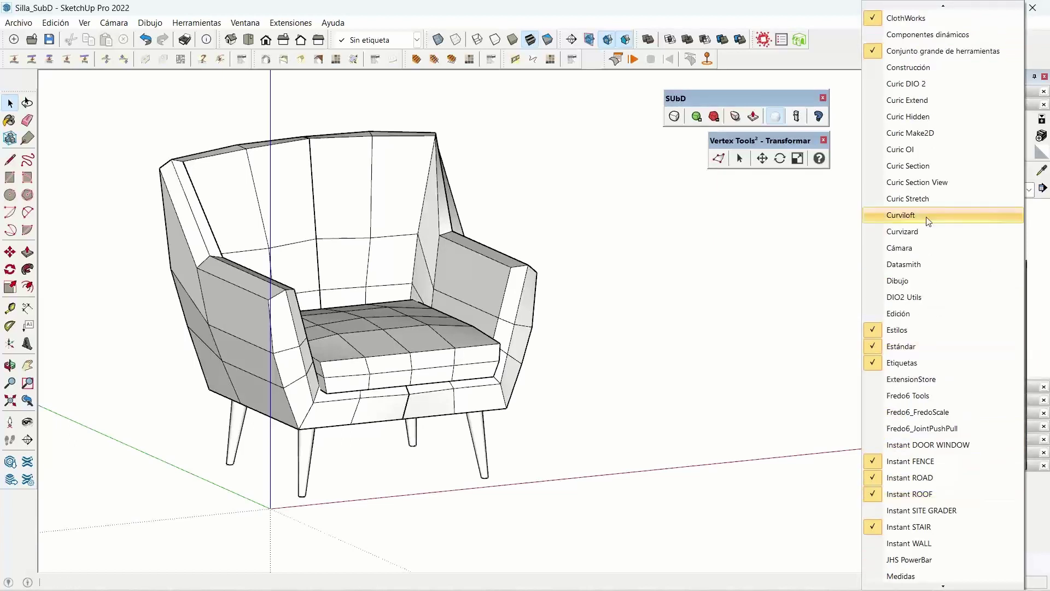
scroll(924, 279, "down", 6)
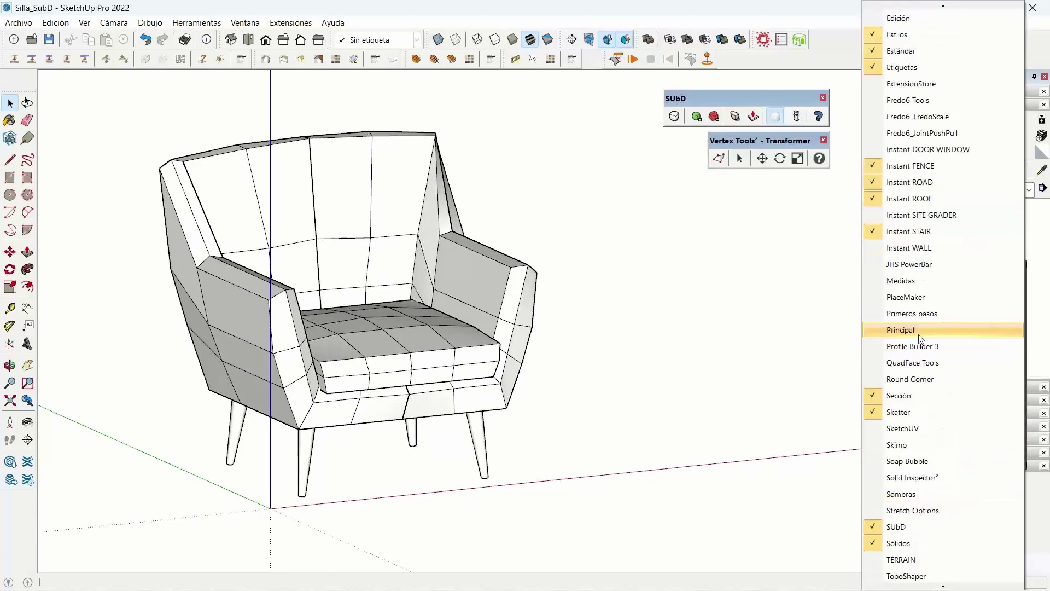
left_click(920, 368)
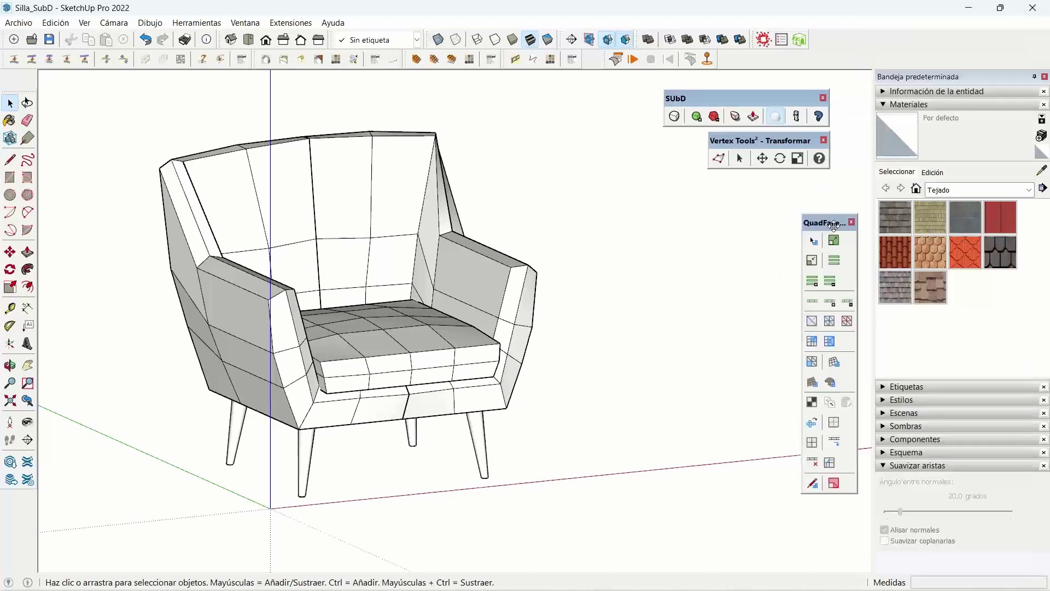
left_click_drag(782, 144, 810, 184)
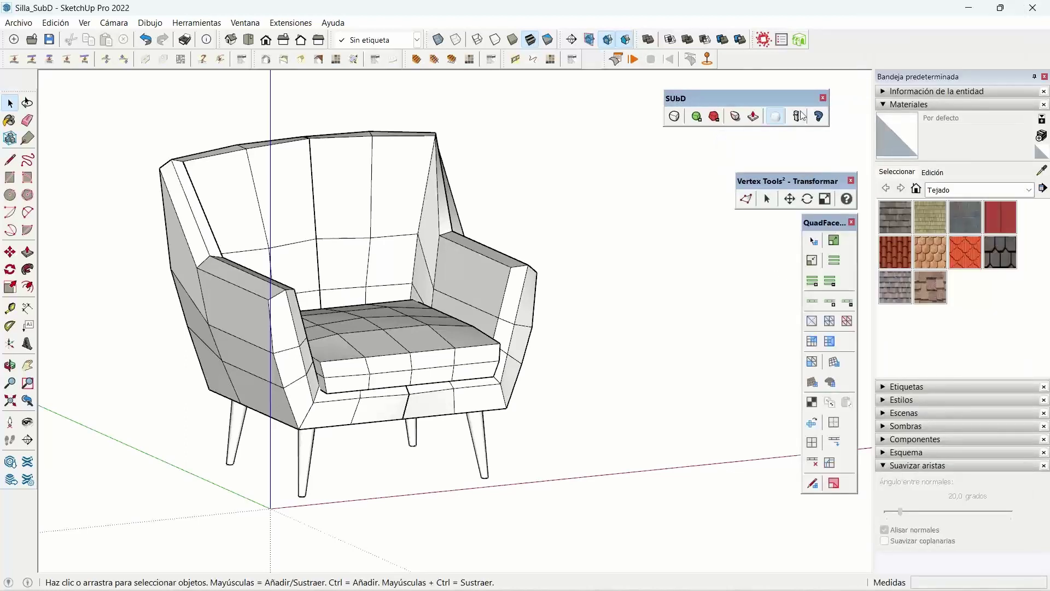
Regroup the SUbD panel with the other panels and open the chair group for editing.
left_click_drag(793, 98, 823, 139)
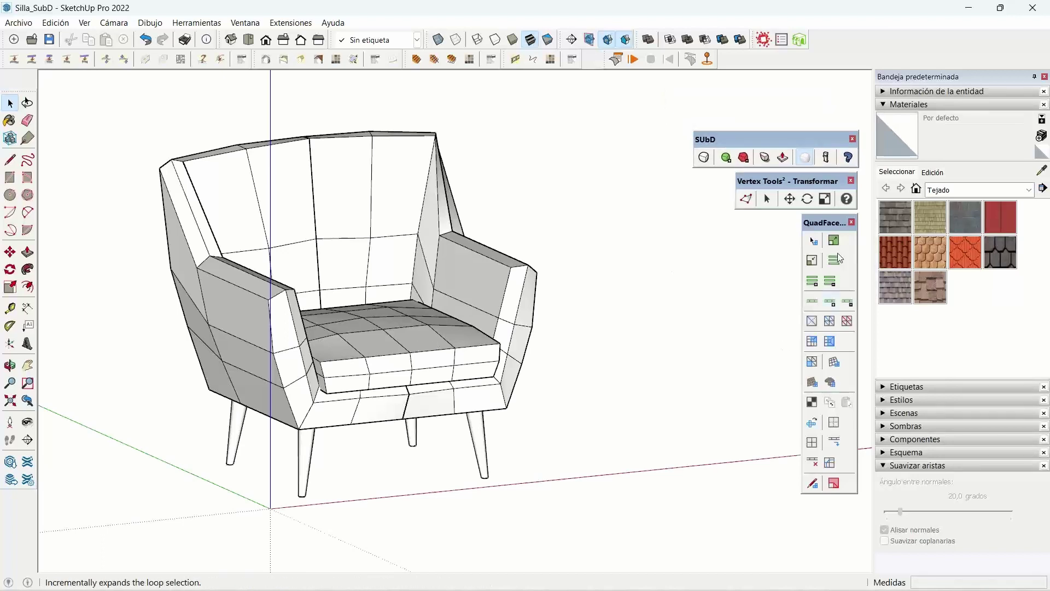
mouse_move(601, 306)
middle_mouse_down()
mouse_move(492, 319)
mouse_move(355, 296)
middle_mouse_up()
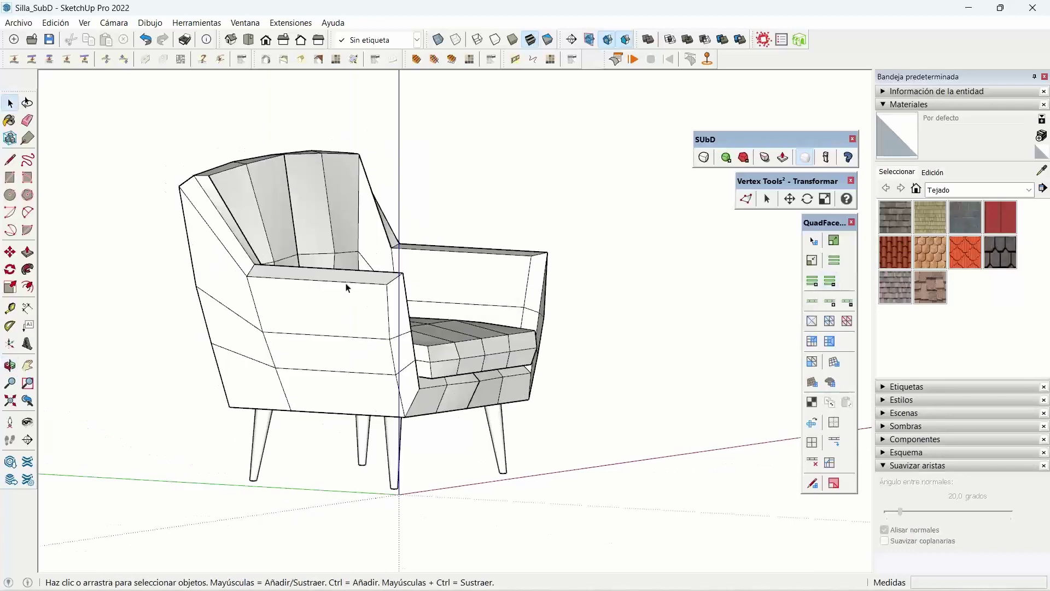
left_click(347, 287)
double_click(347, 287)
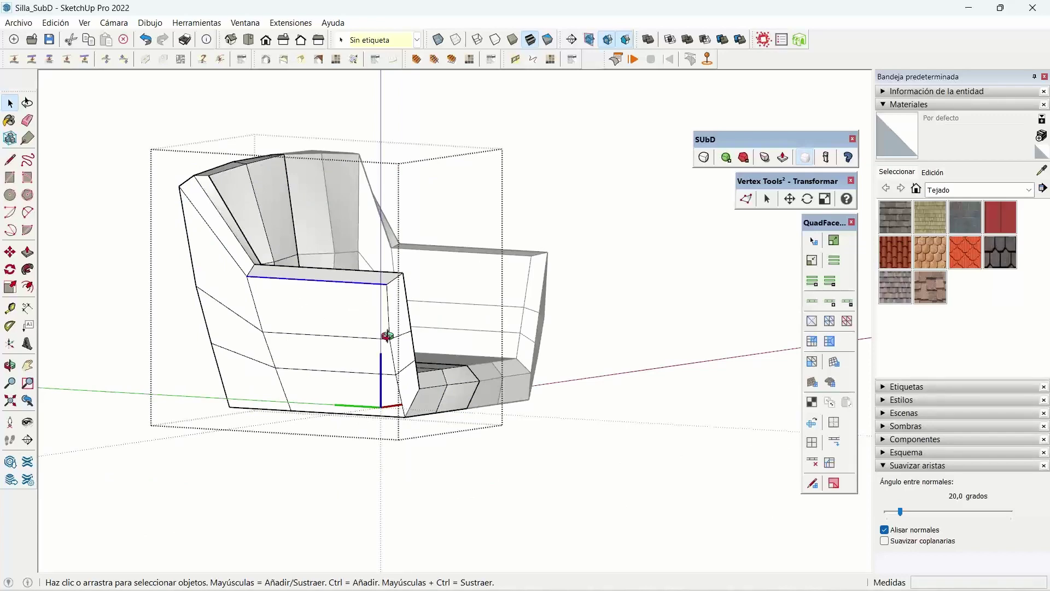
Select side and seat edges of the chair cage, then activate the Vertex Tools Select tool.
mouse_move(388, 335)
middle_mouse_down()
mouse_move(582, 340)
mouse_move(525, 372)
mouse_move(451, 384)
mouse_move(264, 236)
middle_mouse_up()
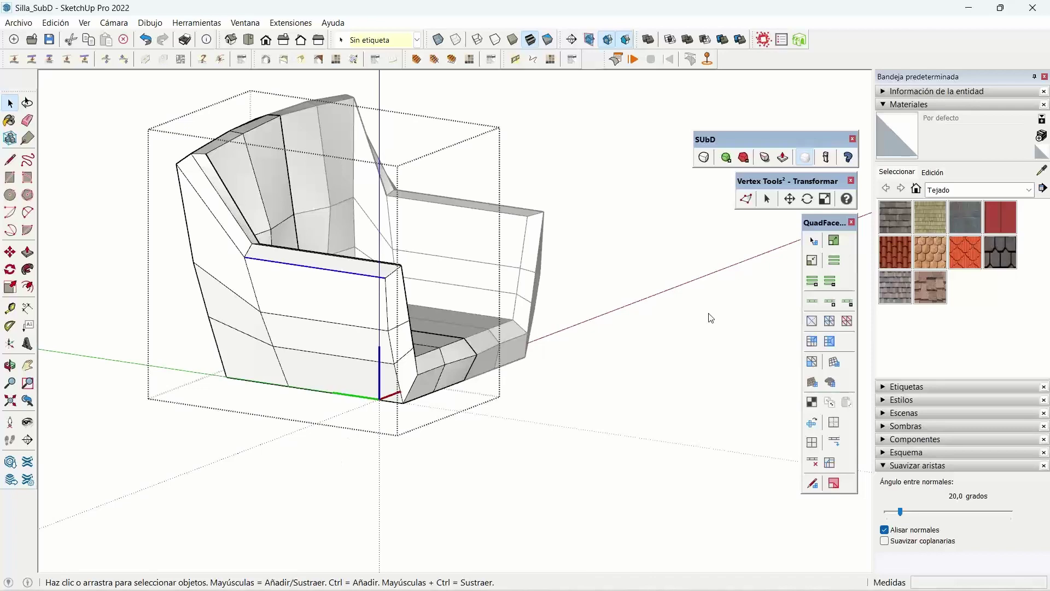
mouse_move(777, 282)
middle_mouse_down()
mouse_move(489, 235)
mouse_move(684, 232)
middle_mouse_up()
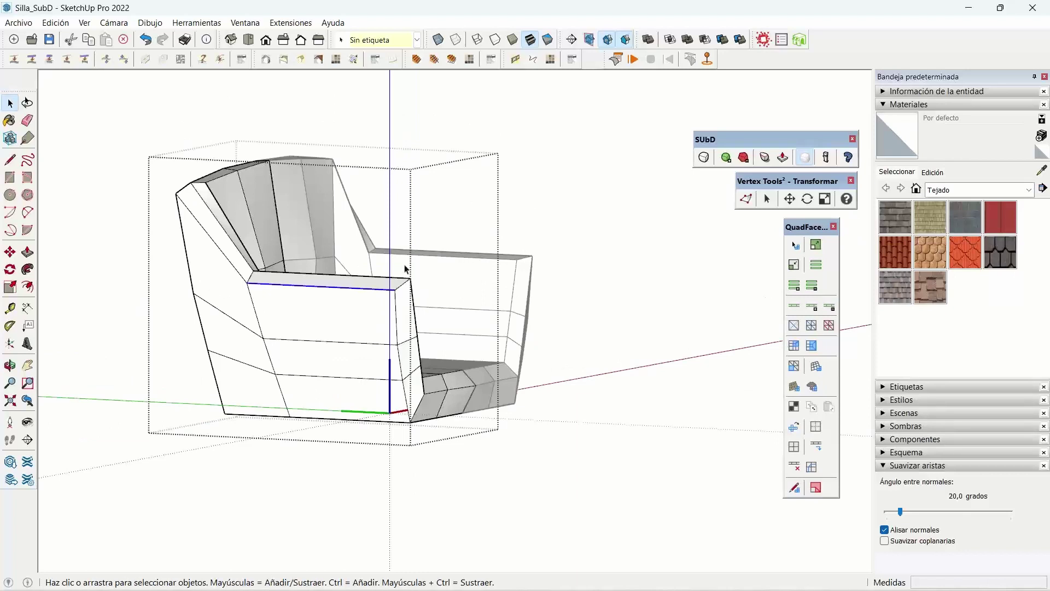
mouse_move(321, 330)
middle_mouse_down()
mouse_move(334, 321)
mouse_move(333, 350)
middle_mouse_up()
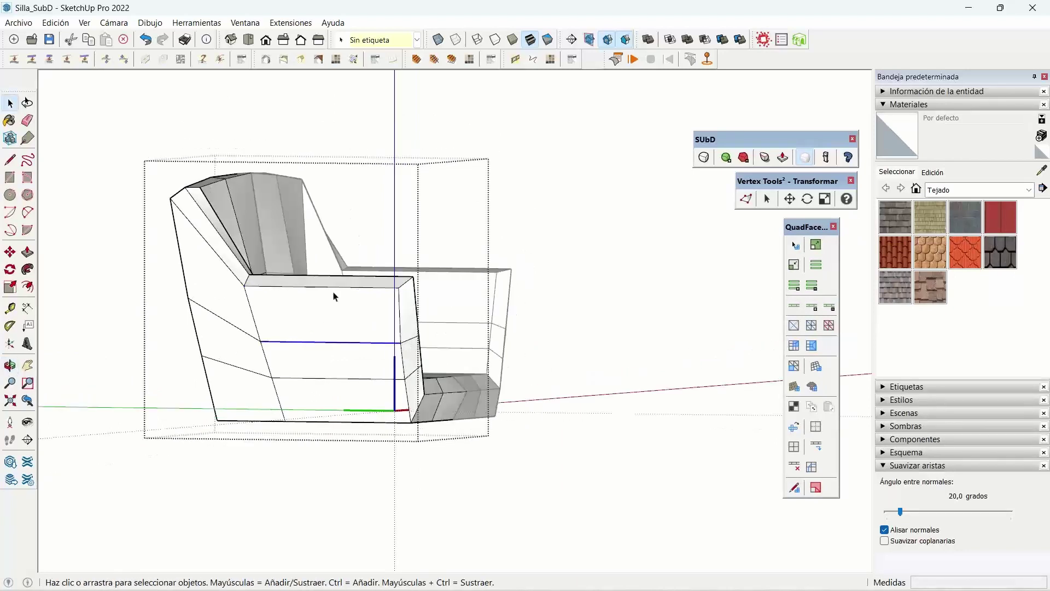
left_click(328, 343)
middle_click_drag(328, 383, 352, 422)
left_click(355, 435)
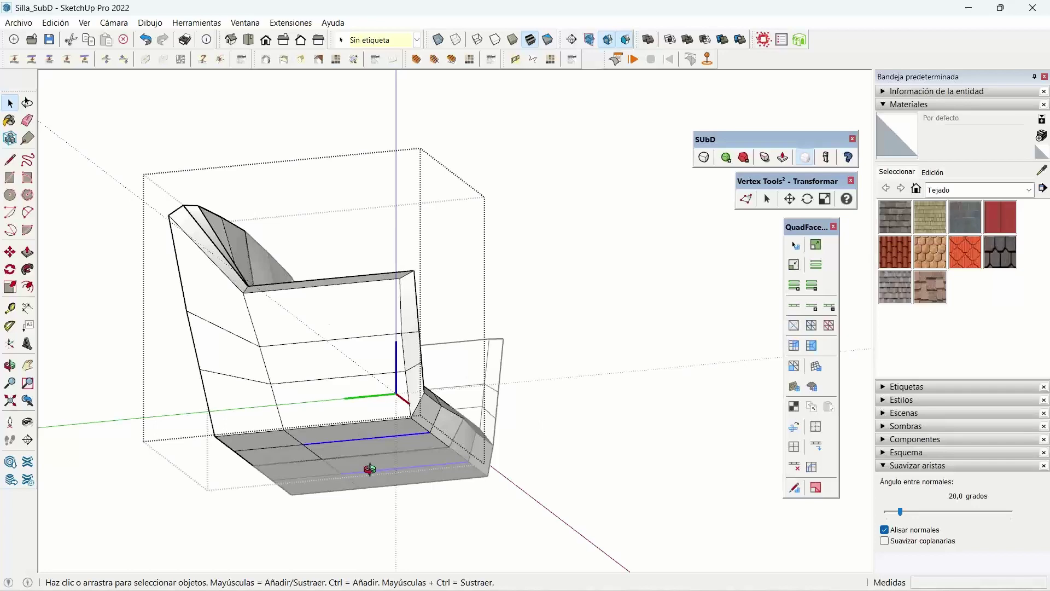
mouse_move(369, 468)
middle_mouse_down()
mouse_move(351, 448)
mouse_move(169, 366)
mouse_move(625, 346)
mouse_move(407, 254)
middle_mouse_up()
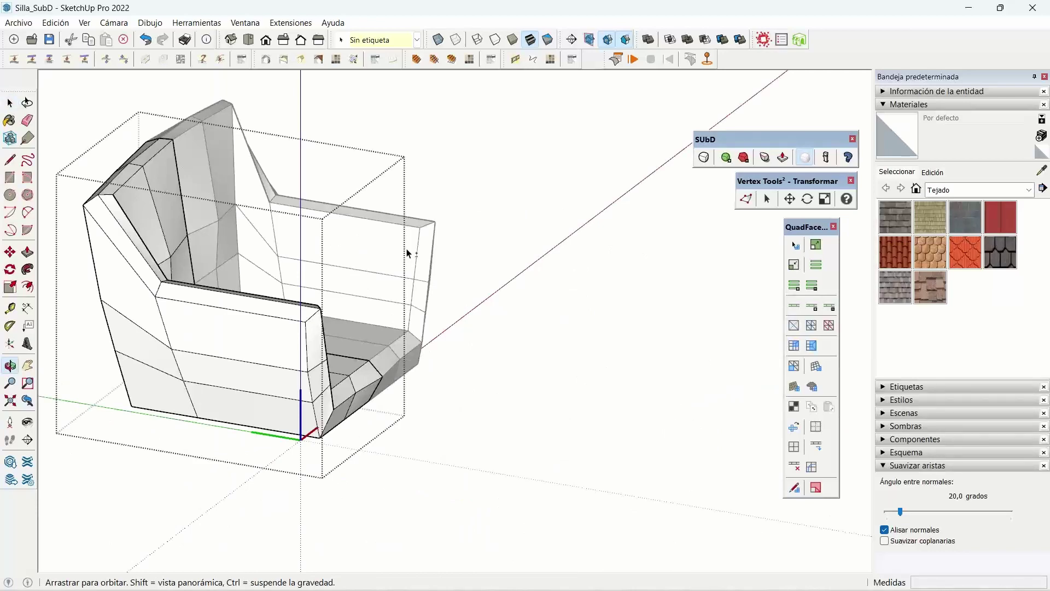
mouse_move(408, 253)
middle_mouse_down()
mouse_move(321, 306)
mouse_move(533, 378)
mouse_move(433, 367)
mouse_move(460, 361)
middle_mouse_up()
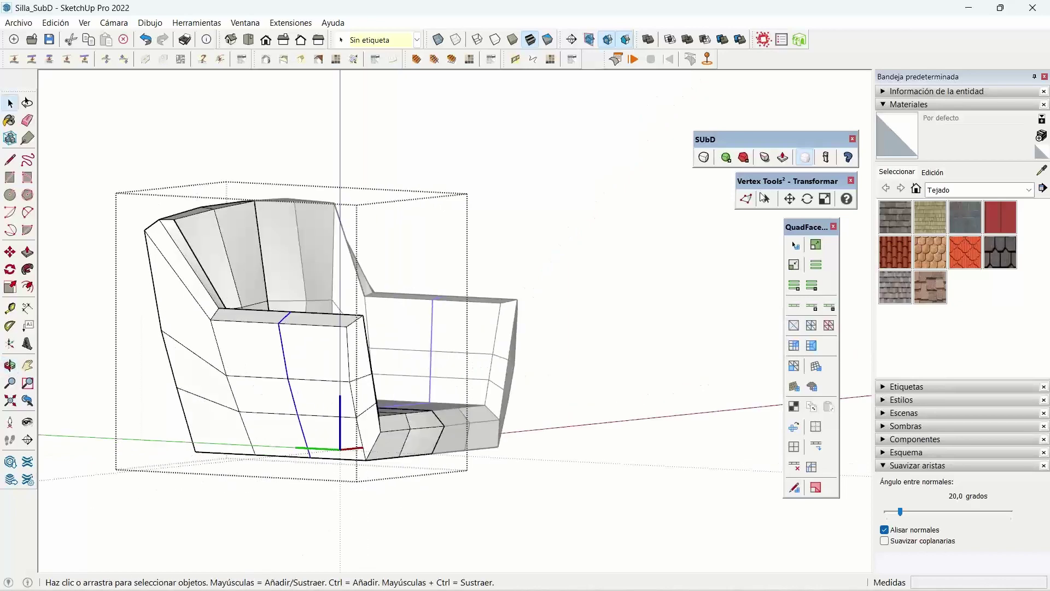
middle_click_drag(764, 198, 234, 227)
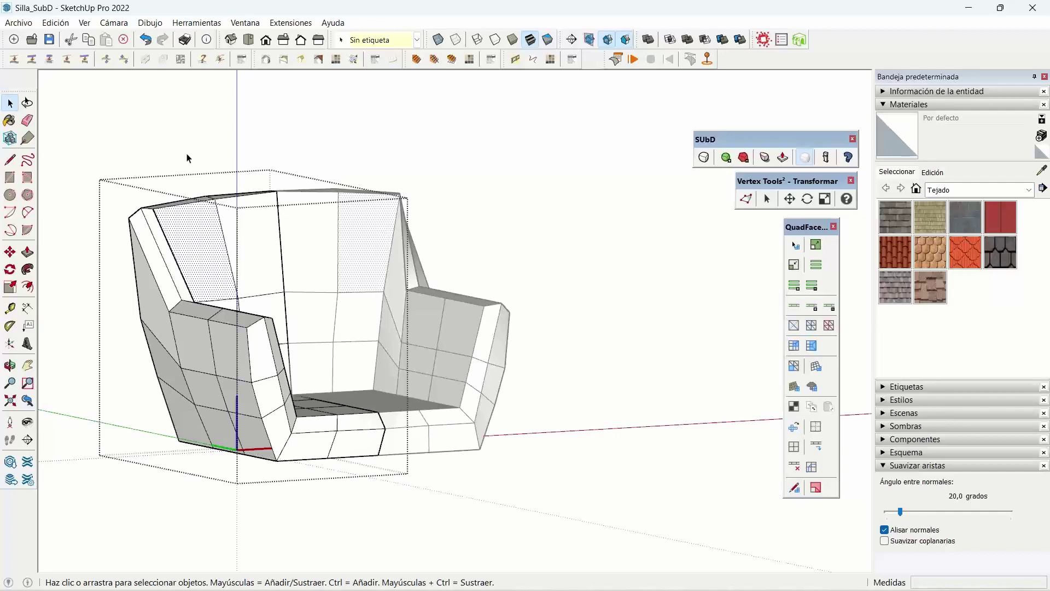
left_click(187, 158)
Raise the top-left backrest cage vertex with soft falloff.
double_click(218, 264)
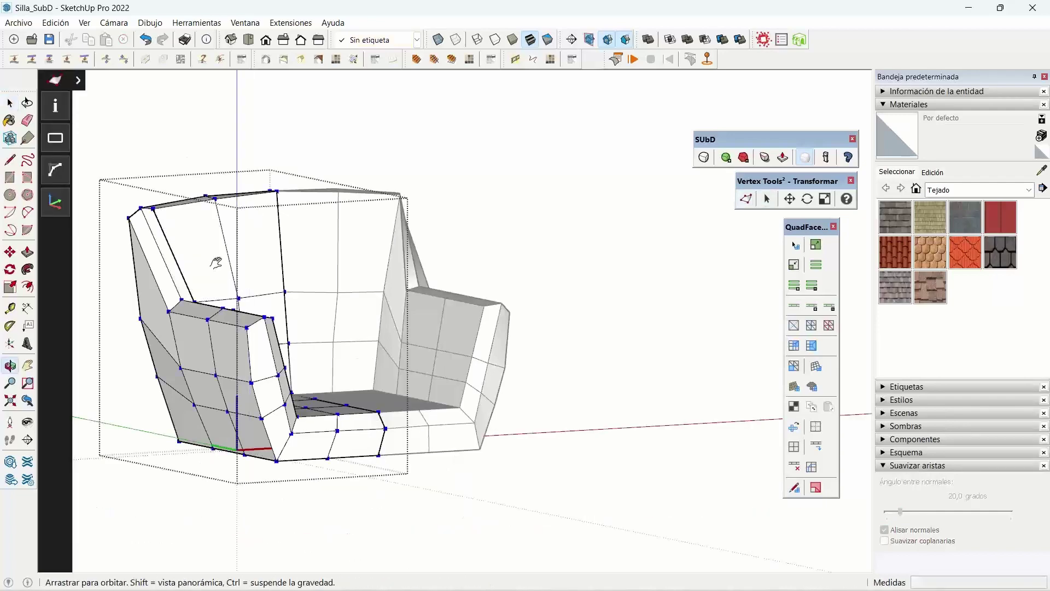
middle_click_drag(216, 262, 335, 191)
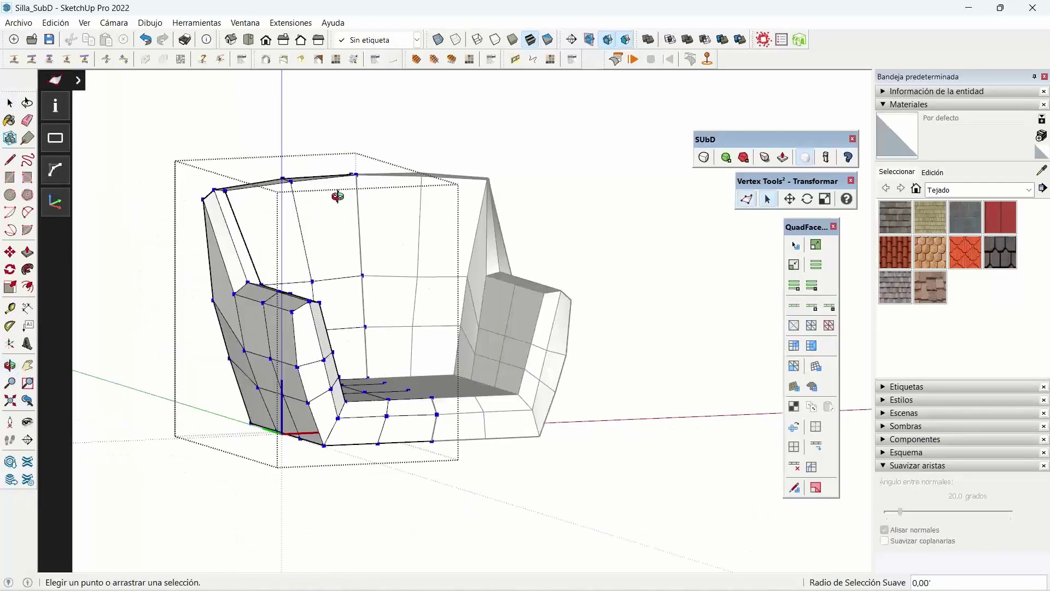
middle_click_drag(263, 208, 257, 209)
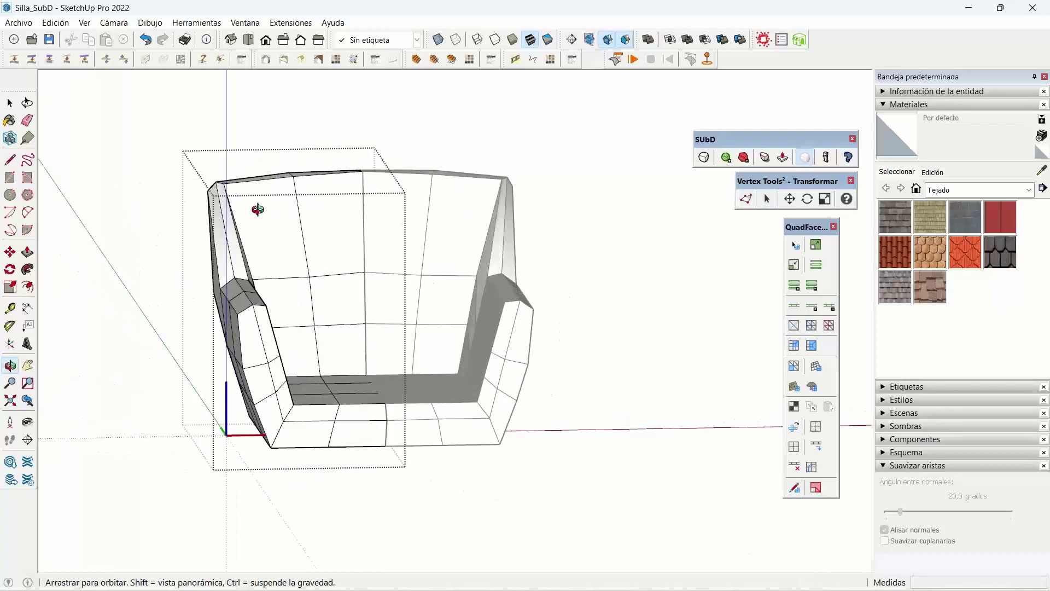
mouse_move(360, 105)
left_mouse_down()
mouse_move(364, 86)
mouse_move(344, 125)
left_mouse_up()
left_click(285, 175)
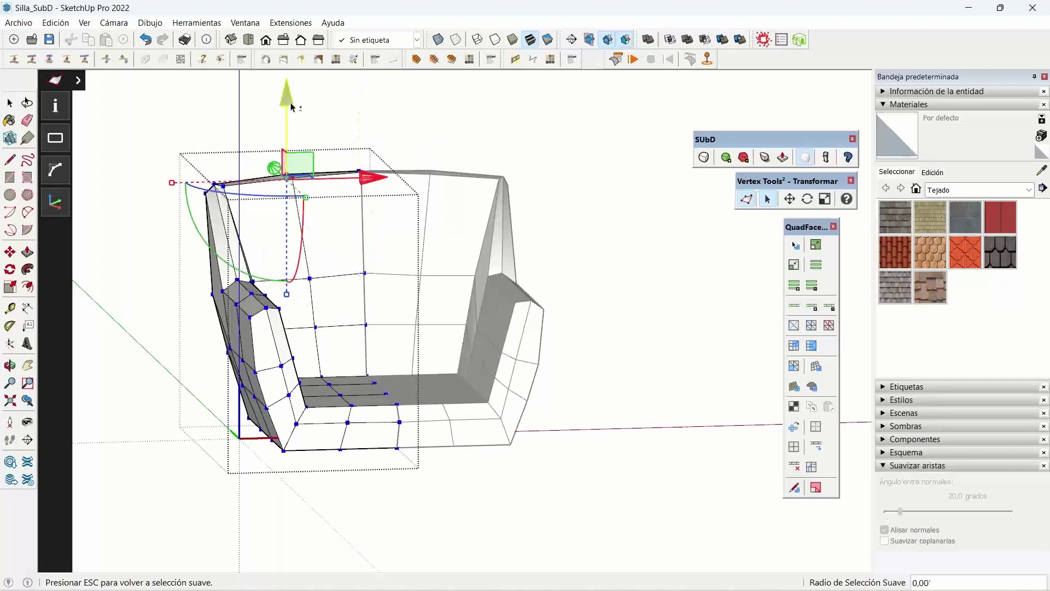
left_click_drag(292, 107, 291, 96)
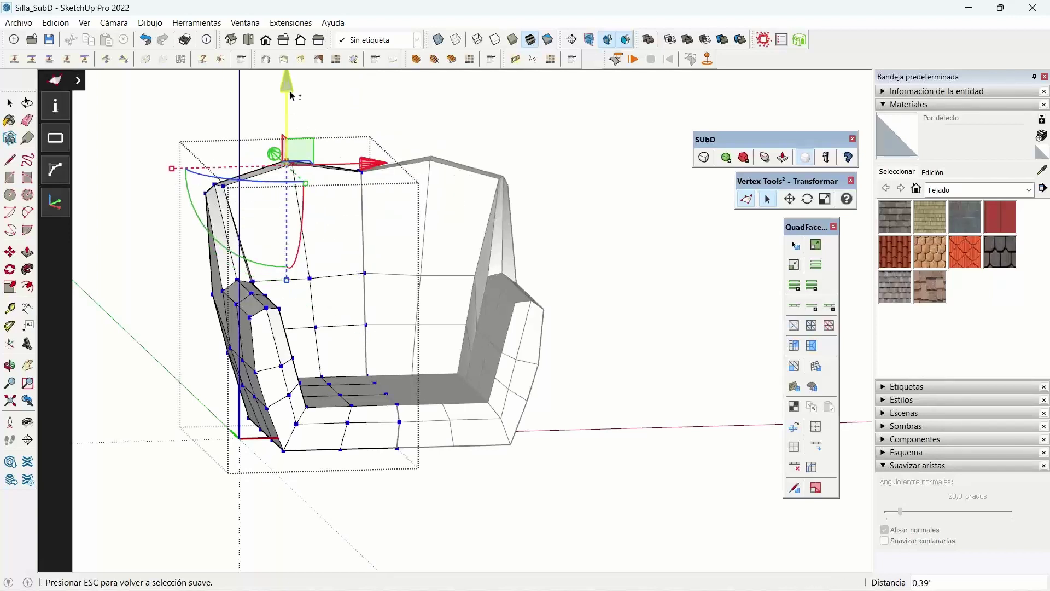
mouse_move(292, 96)
middle_mouse_down()
mouse_move(368, 217)
mouse_move(638, 181)
middle_mouse_up()
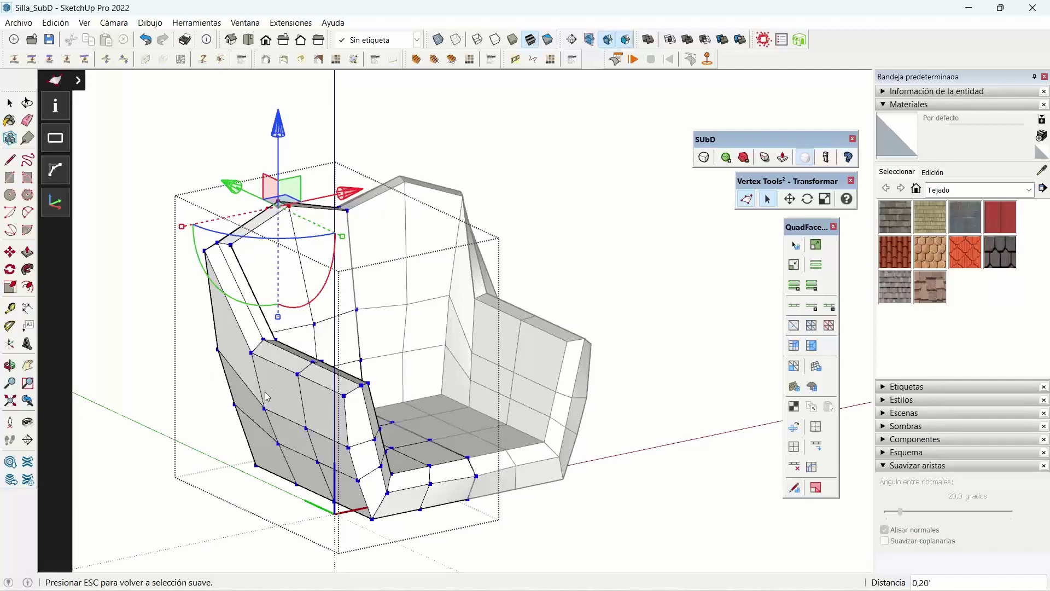
Preview the chair as a SUbD smooth surface, test subdivision levels, then return to the cage.
left_click(693, 159)
middle_click_drag(602, 191, 417, 246)
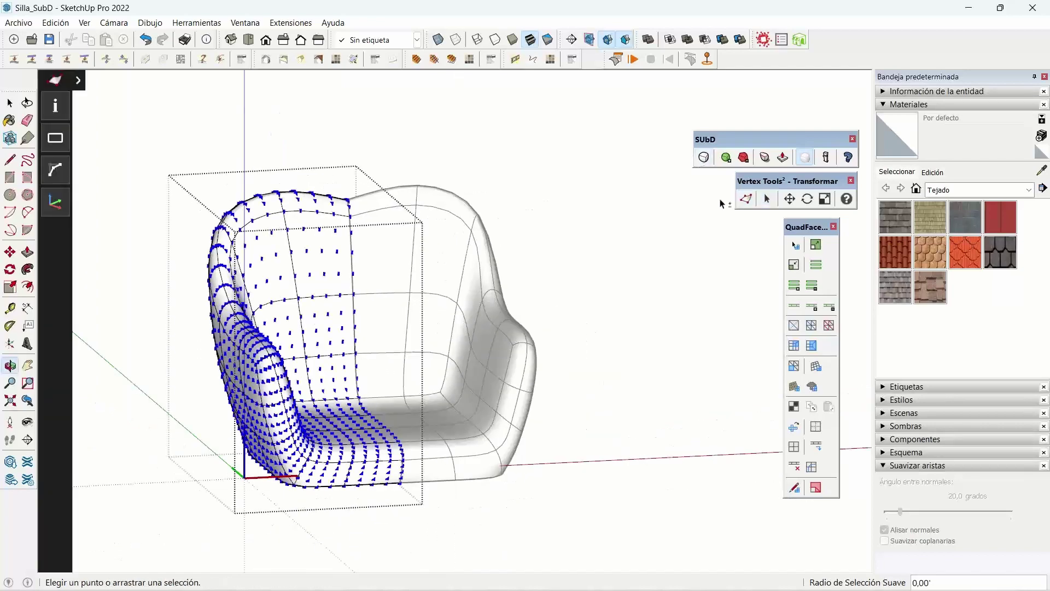
scroll(253, 298, "up", 2)
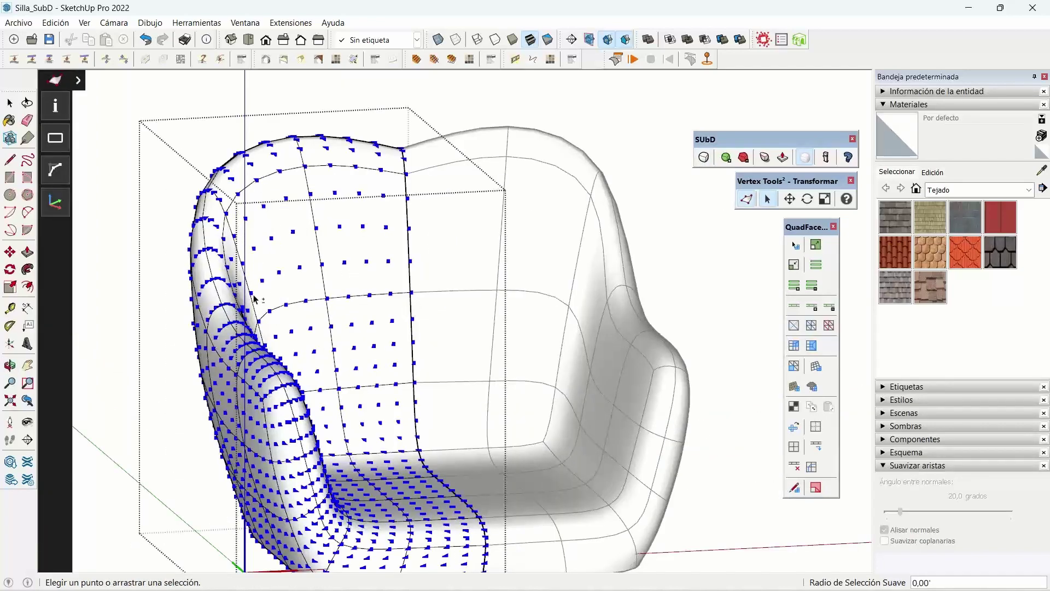
left_click(726, 157)
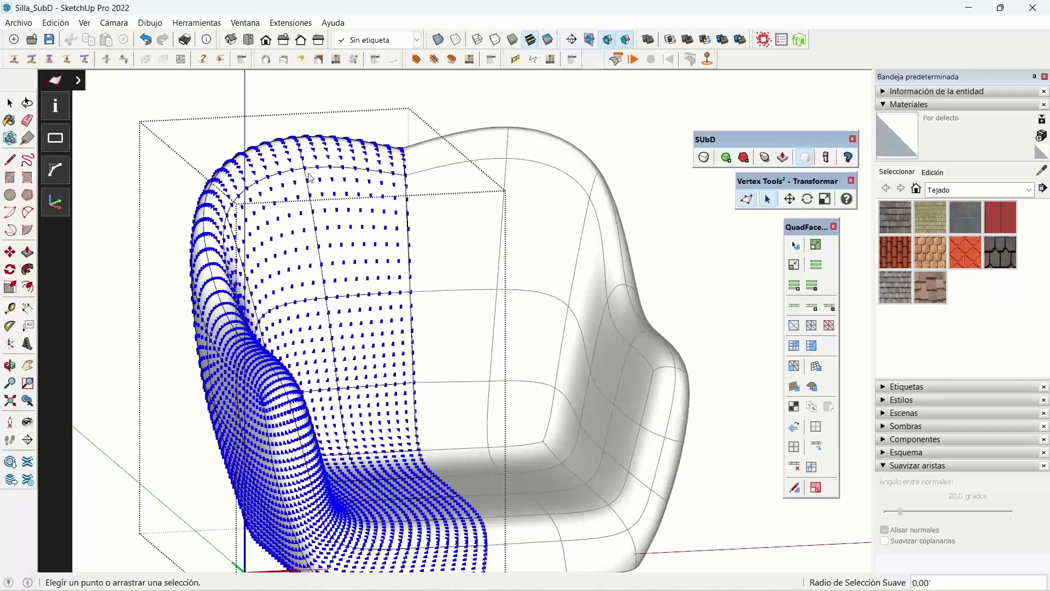
left_click(743, 158)
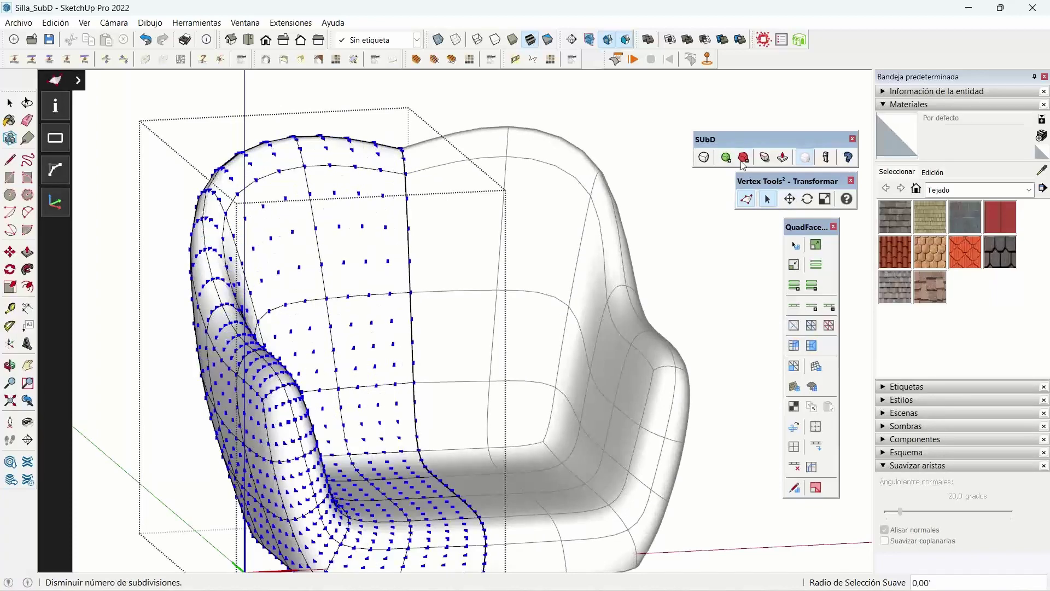
left_click(704, 159)
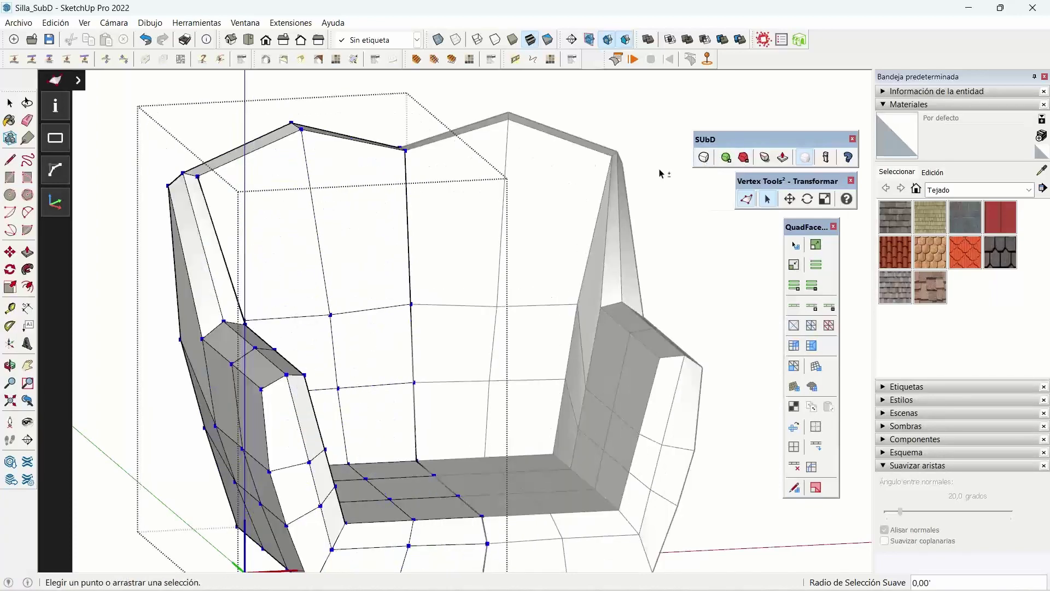
Select the backrest's top-edge vertices and lower them vertically, undoing one trial move.
left_click_drag(258, 95, 340, 192)
middle_click_drag(301, 116, 306, 163, "shift")
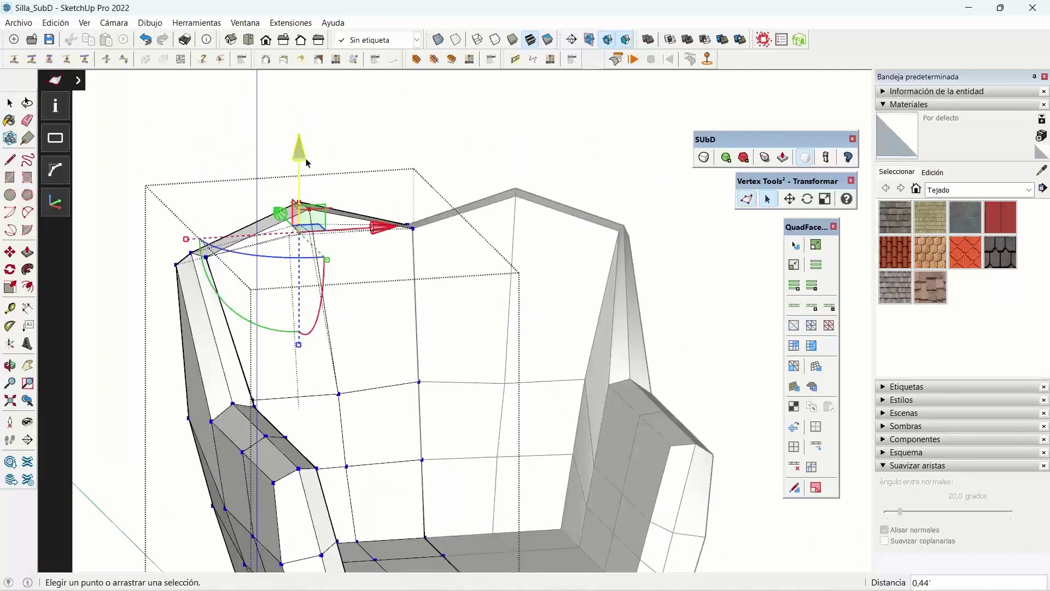
left_click_drag(307, 163, 309, 174)
key("ctrl+z")
left_click_drag(124, 199, 429, 304)
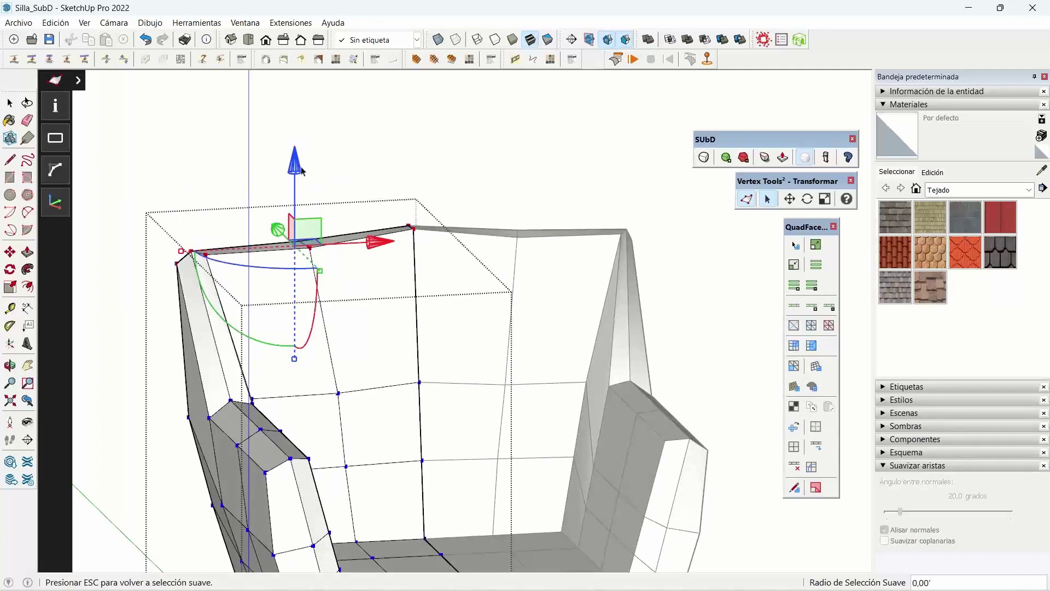
middle_click_drag(302, 170, 215, 128)
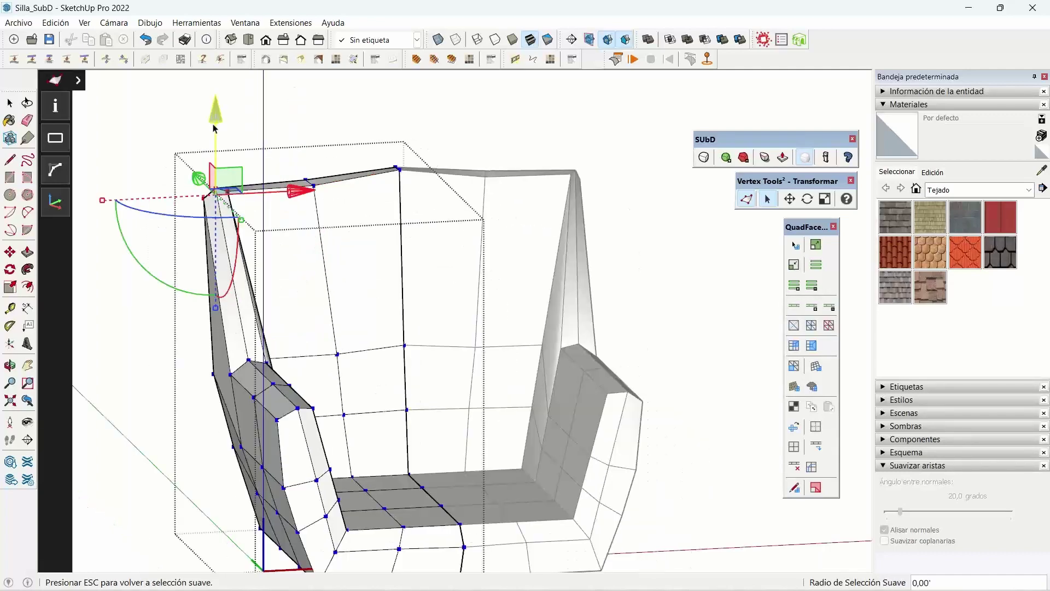
left_click_drag(214, 128, 230, 167)
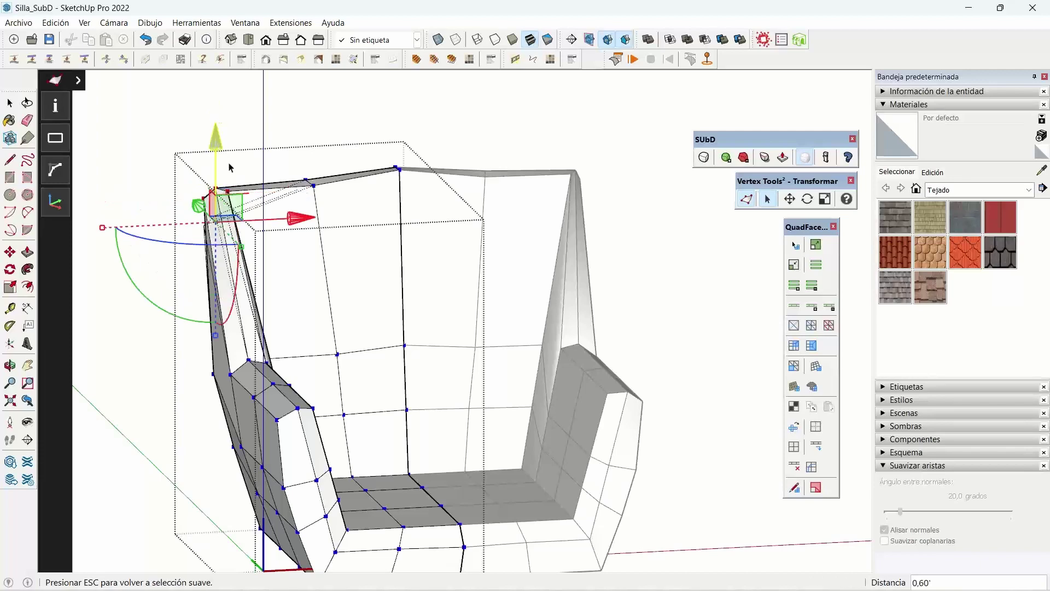
scroll(273, 246, "down", 5)
mouse_move(319, 347)
middle_mouse_down()
mouse_move(633, 327)
mouse_move(225, 345)
mouse_move(208, 370)
mouse_move(148, 358)
middle_mouse_up()
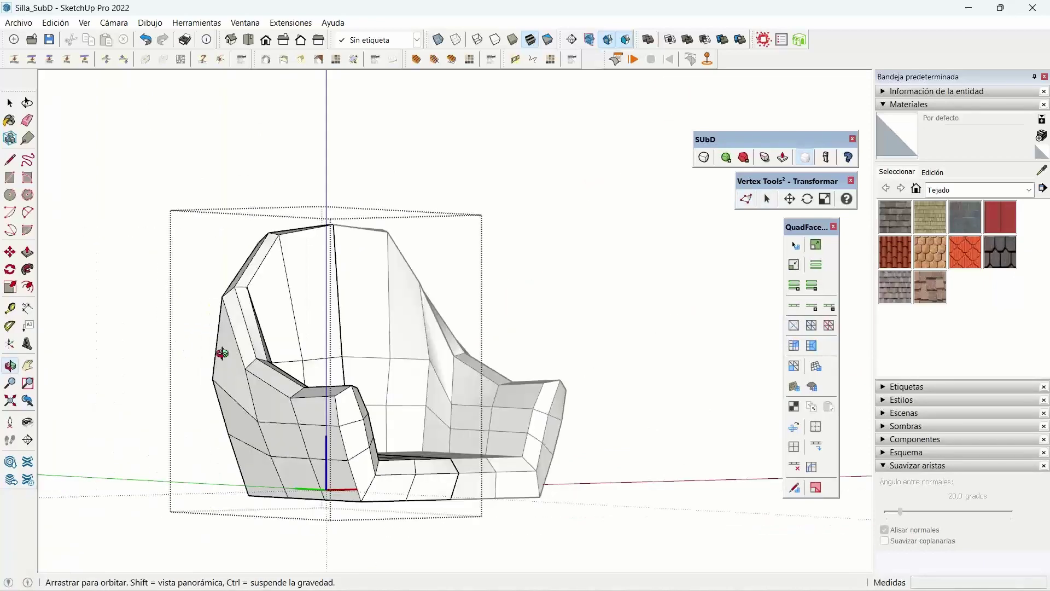
left_click_drag(222, 353, 168, 361)
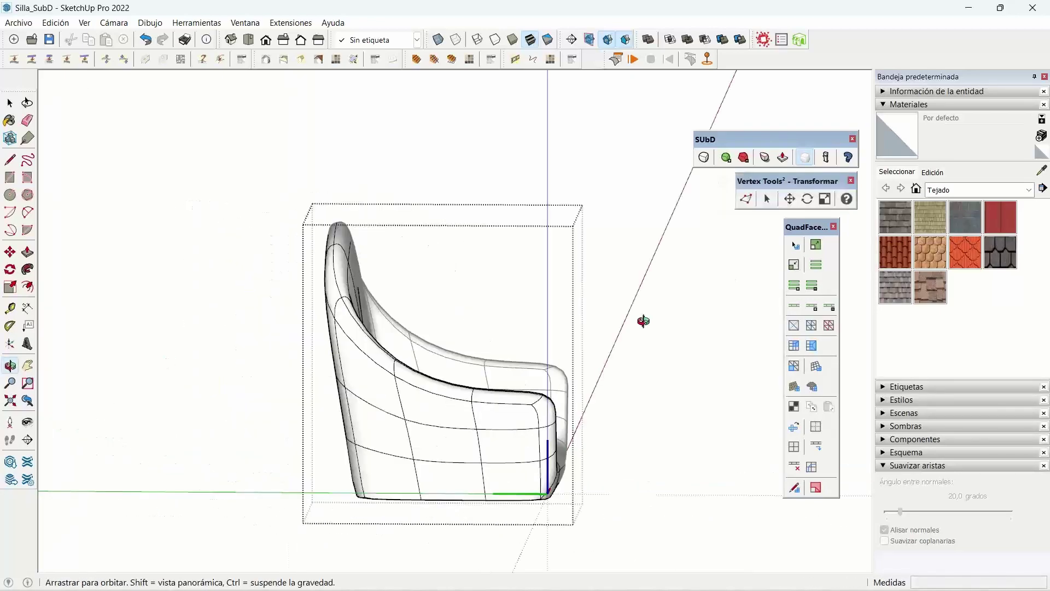
left_click_drag(643, 321, 483, 310)
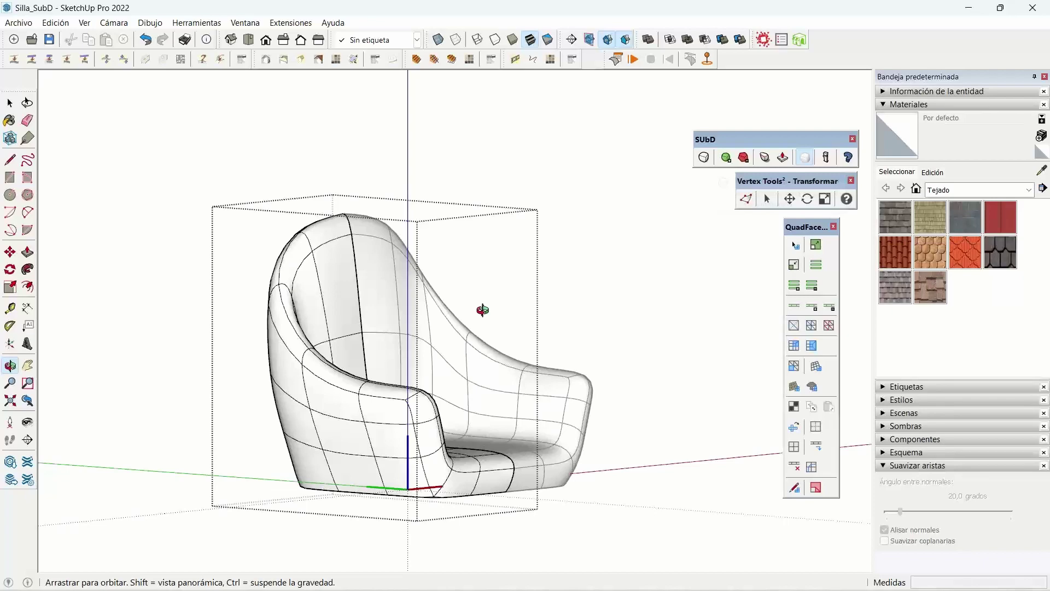
Box-select the top back cage vertices and move them along the blue axis.
left_click(745, 199)
left_click_drag(218, 173, 321, 251)
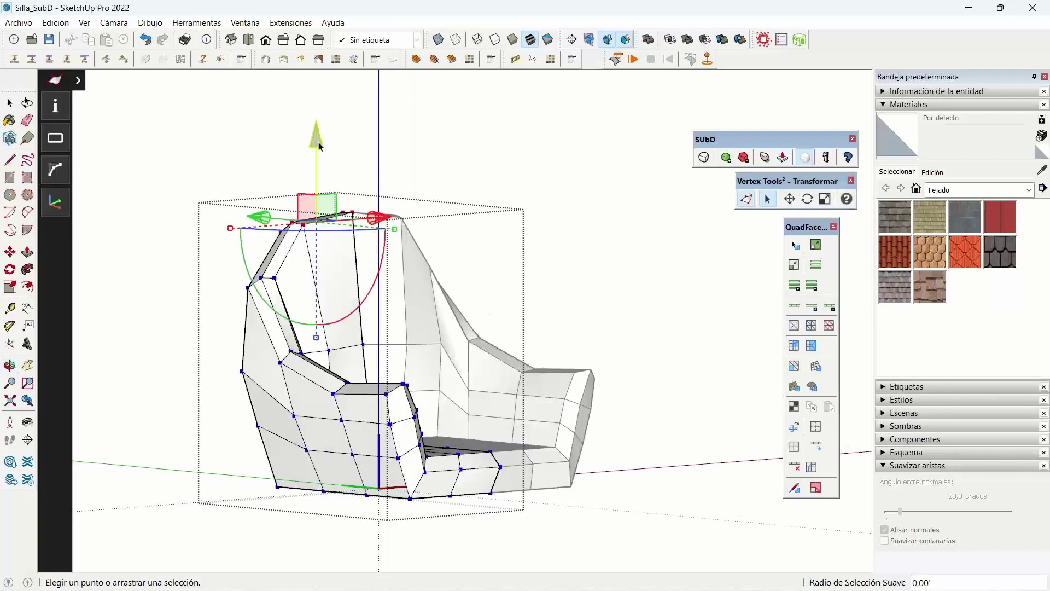
left_click_drag(319, 145, 317, 209)
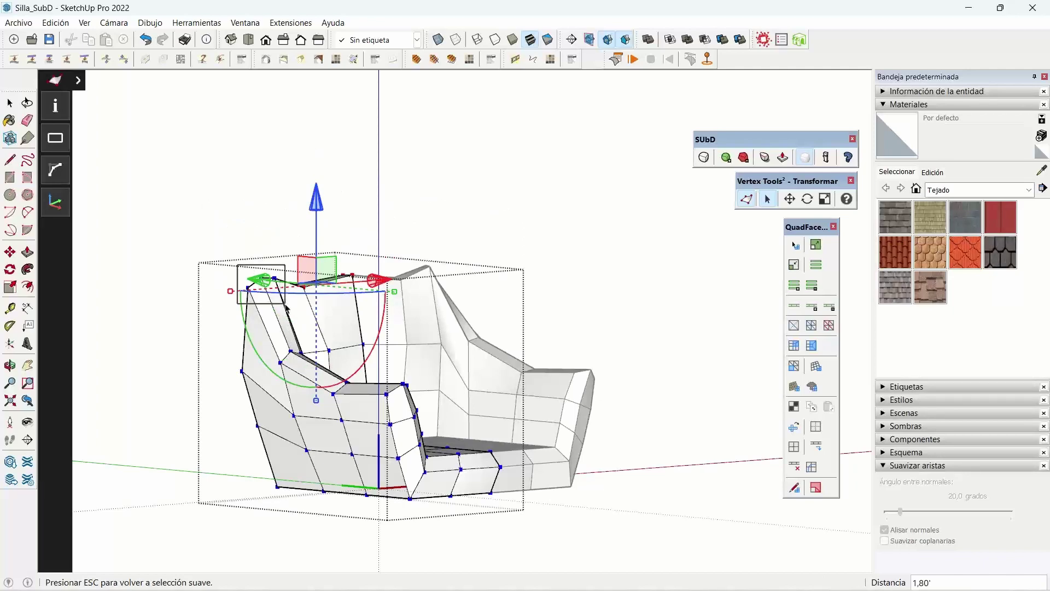
left_click_drag(285, 307, 286, 308)
left_click_drag(277, 213, 276, 235)
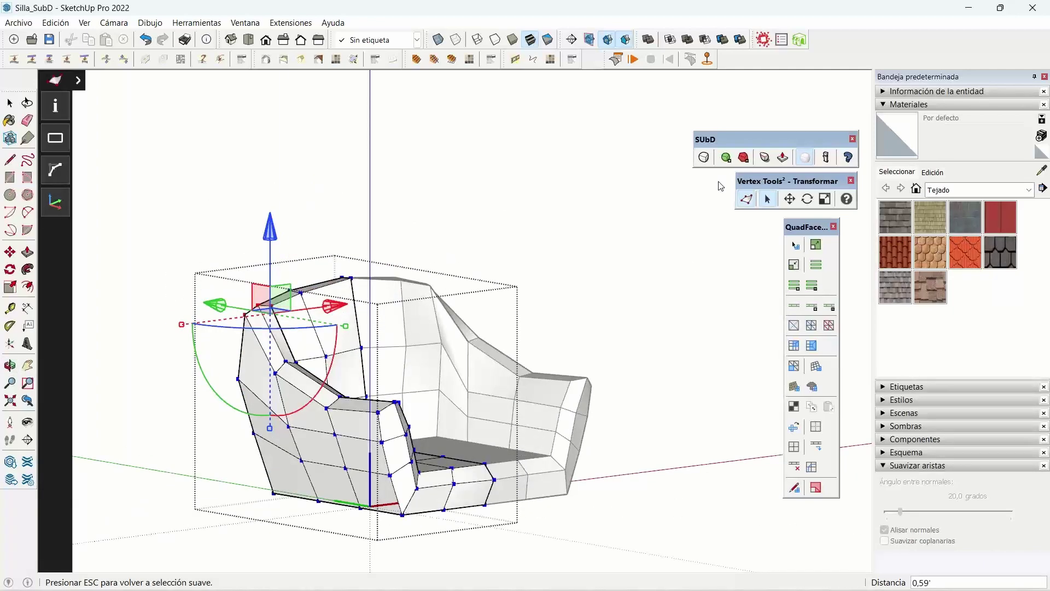
Toggle SUbD smoothing to check, adjust the selected vertices, and show the smooth chair again.
left_click(714, 163)
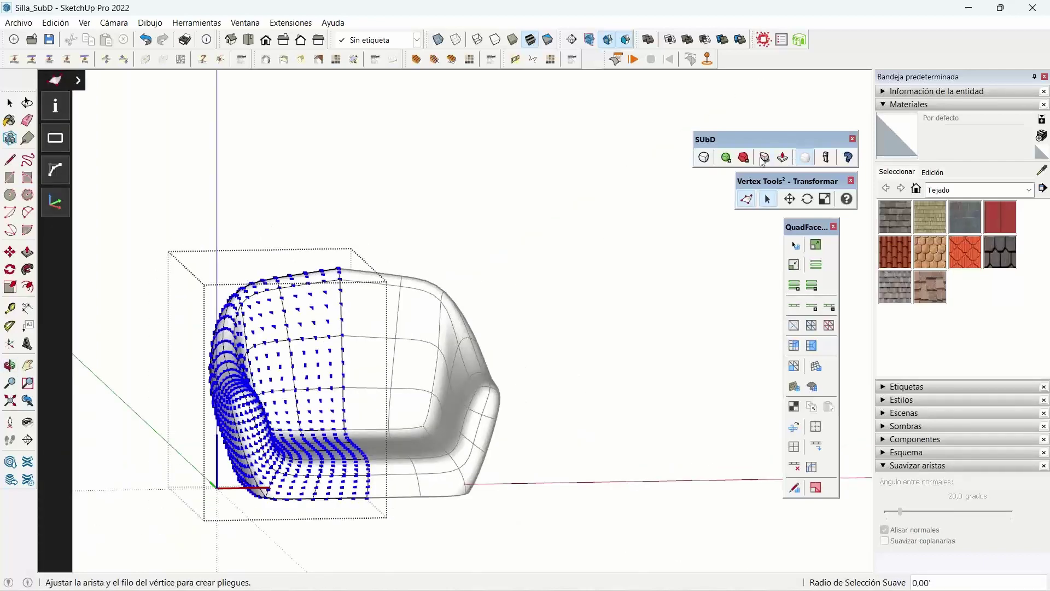
left_click(704, 157)
left_click_drag(337, 236, 336, 215)
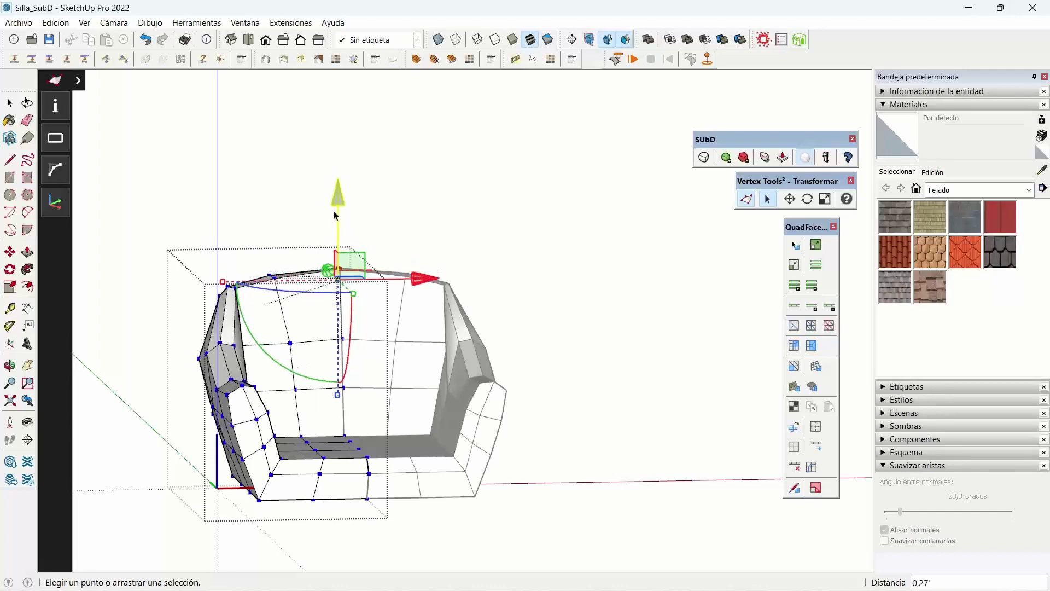
left_click(706, 163)
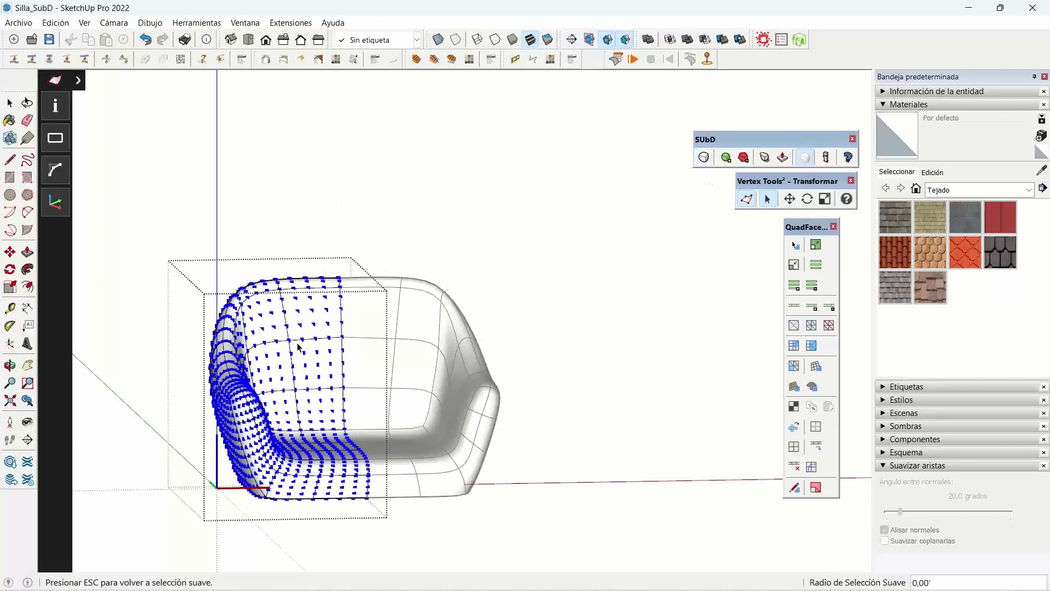
mouse_move(298, 346)
middle_mouse_down()
mouse_move(549, 280)
mouse_move(376, 270)
mouse_move(407, 287)
middle_mouse_up()
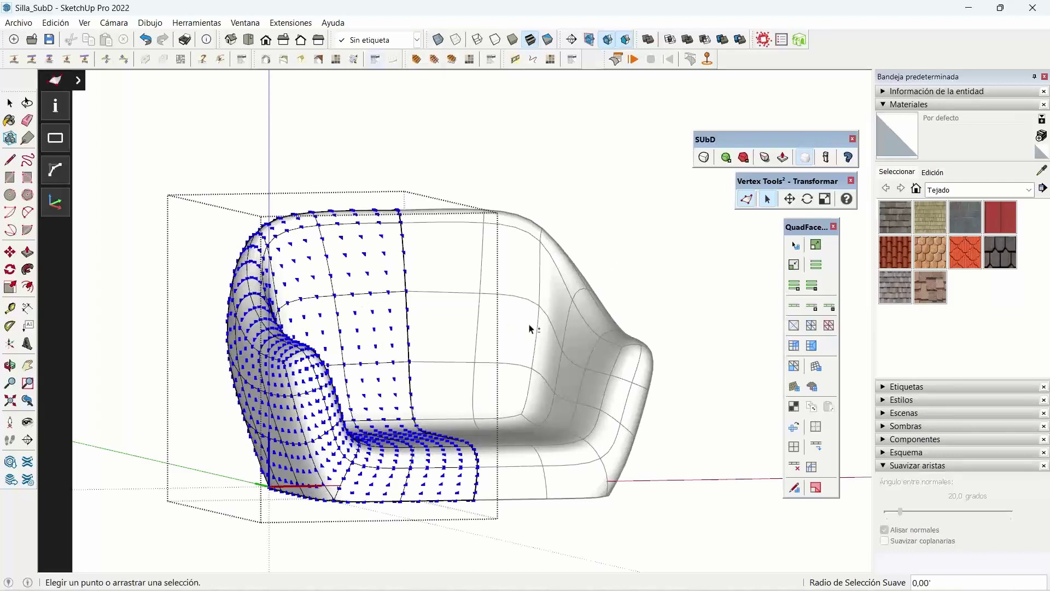
Toggle between smooth and faceted views, ending on the control cage.
left_click(704, 159)
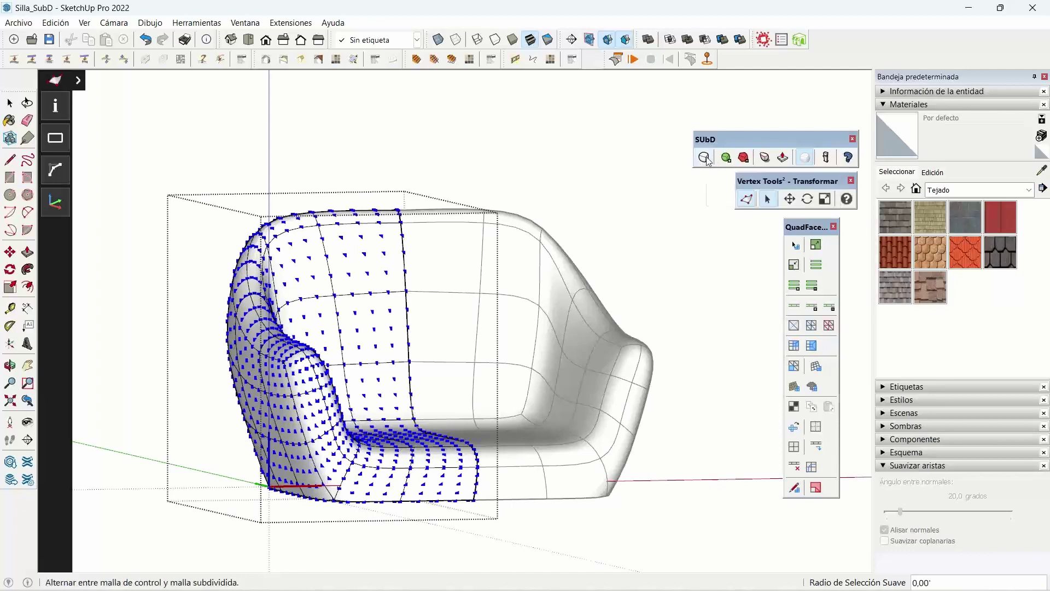
left_click(704, 159)
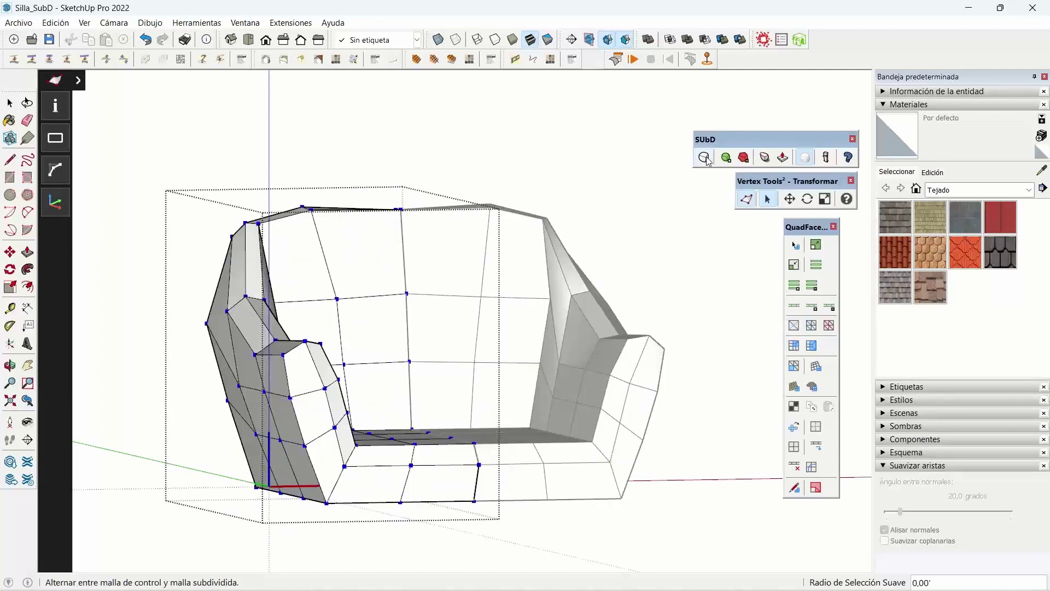
left_click(704, 159)
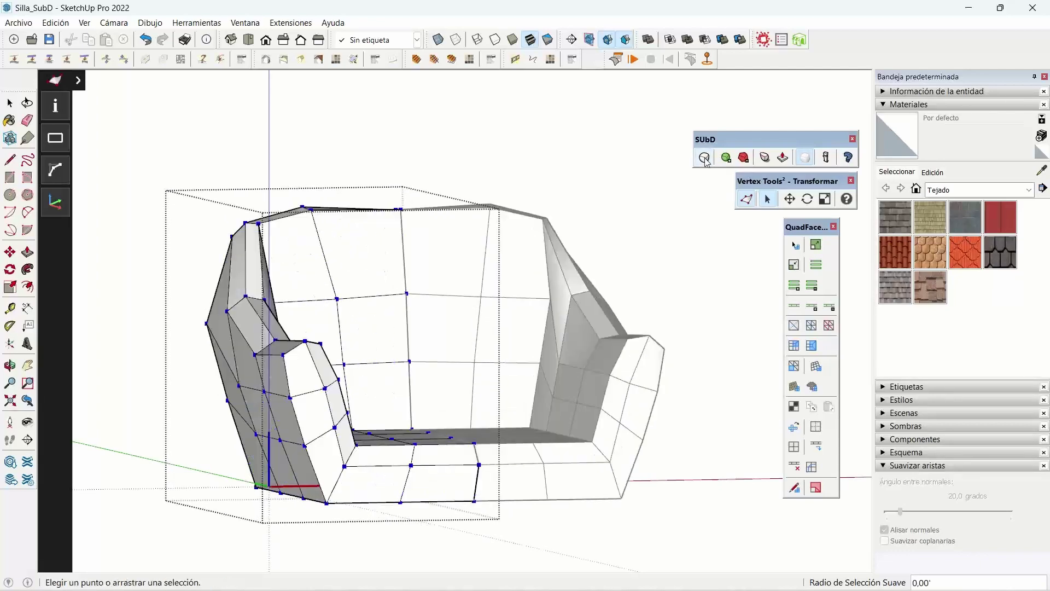
left_click(705, 160)
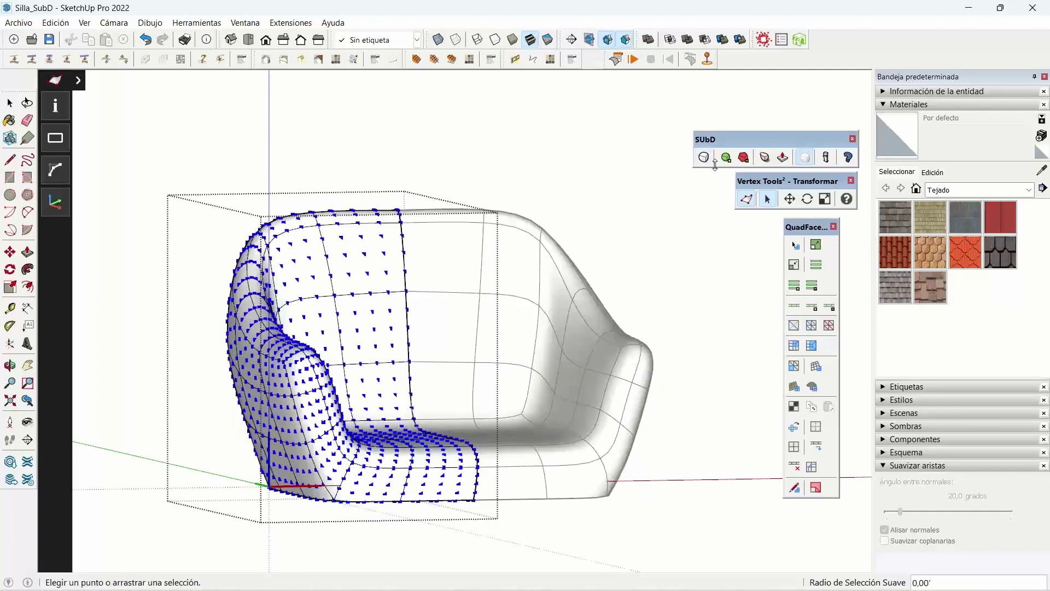
left_click(705, 158)
Select and move the chair-back corner and seat-corner cage vertices with the gizmo.
left_click_drag(269, 183, 347, 234)
left_click_drag(174, 202, 256, 247)
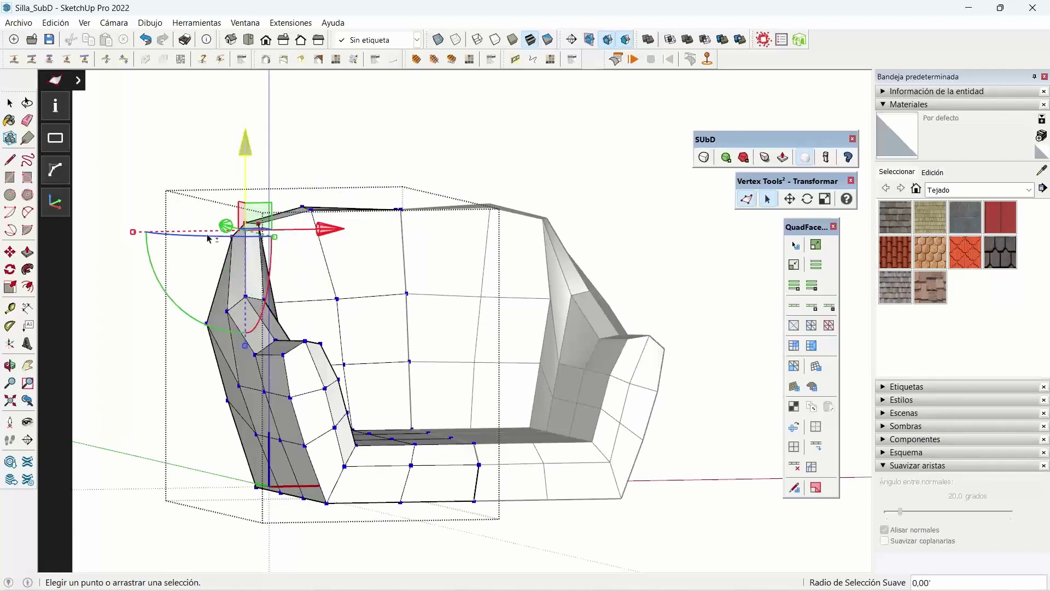
middle_click_drag(359, 258, 352, 258)
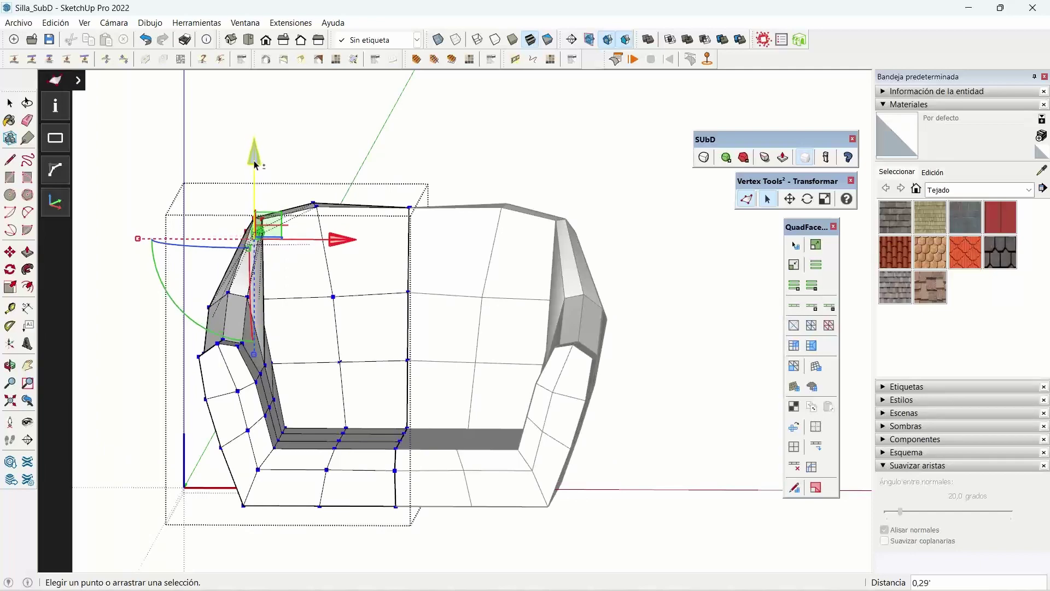
mouse_move(256, 164)
left_mouse_down()
mouse_move(334, 245)
mouse_move(344, 240)
left_mouse_up()
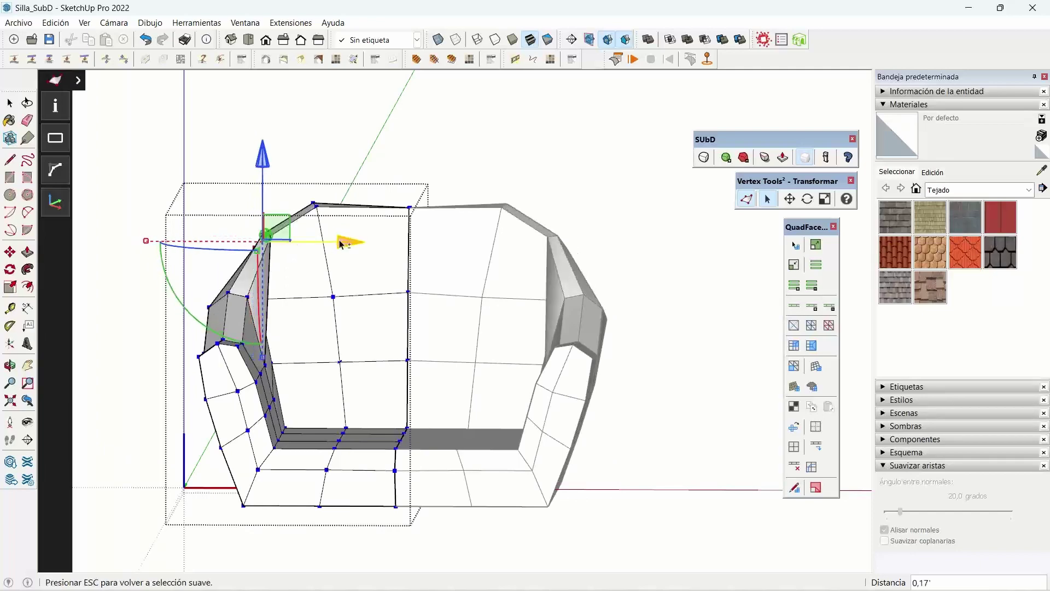
middle_click_drag(345, 240, 265, 255)
mouse_move(254, 200)
left_mouse_down()
mouse_move(319, 269)
mouse_move(310, 153)
left_mouse_up()
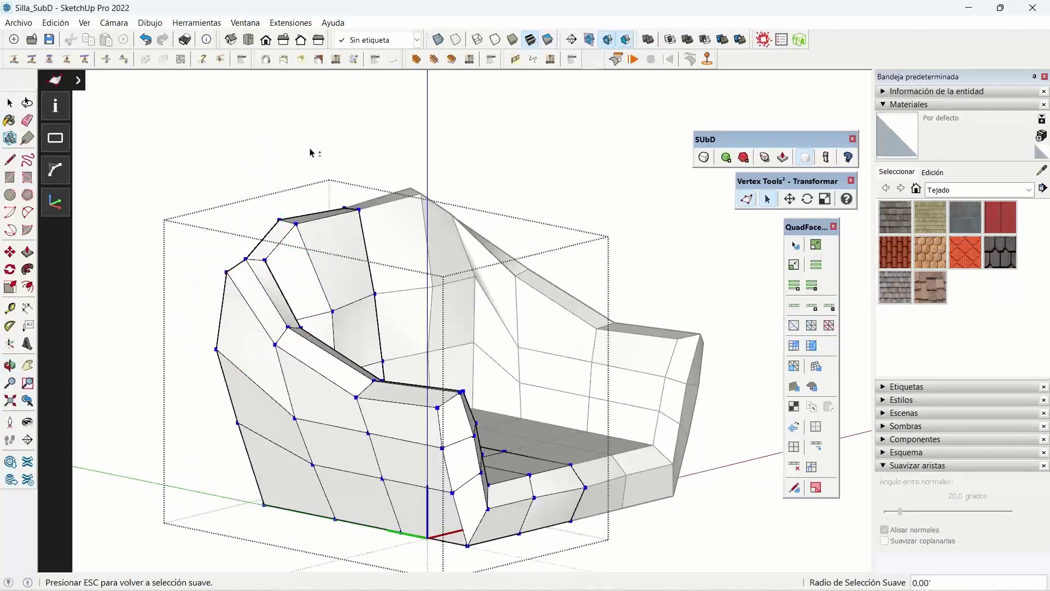
mouse_move(391, 356)
middle_mouse_down()
mouse_move(398, 366)
mouse_move(545, 294)
middle_mouse_up()
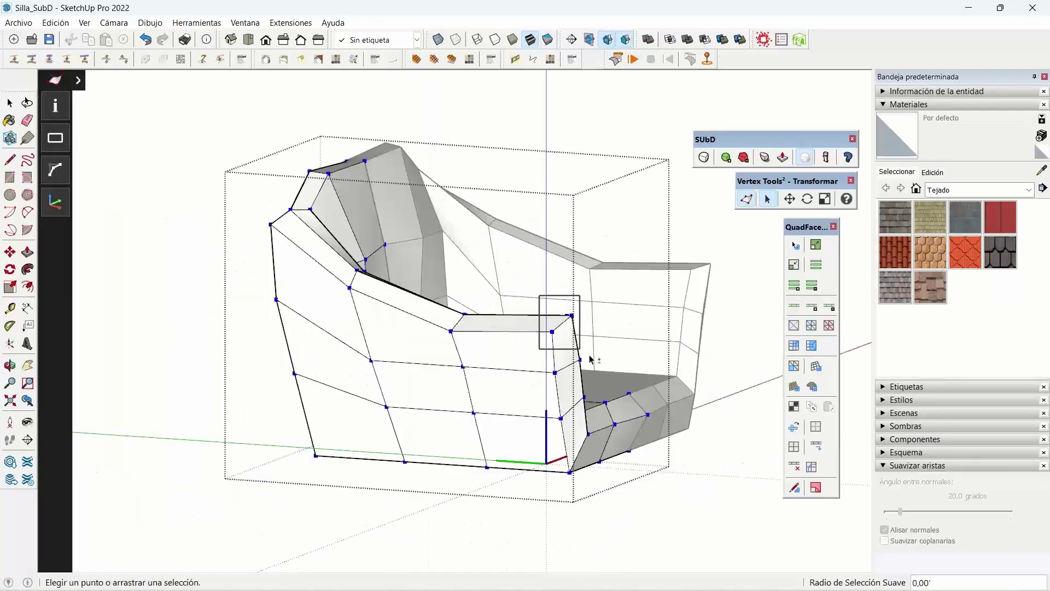
left_click_drag(544, 294, 581, 340)
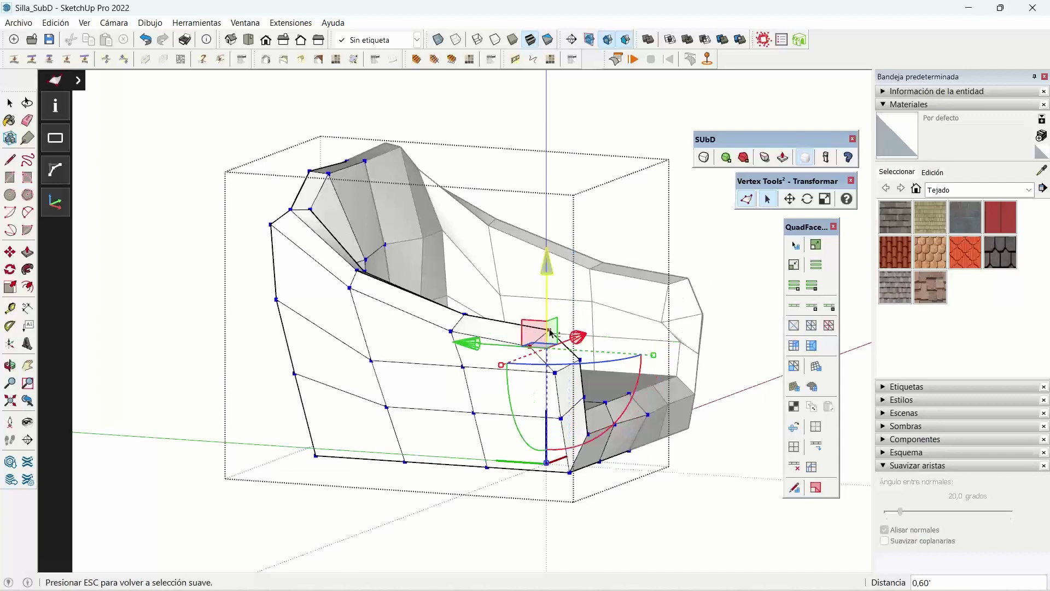
mouse_move(550, 328)
middle_mouse_down()
mouse_move(566, 385)
mouse_move(504, 396)
middle_mouse_up()
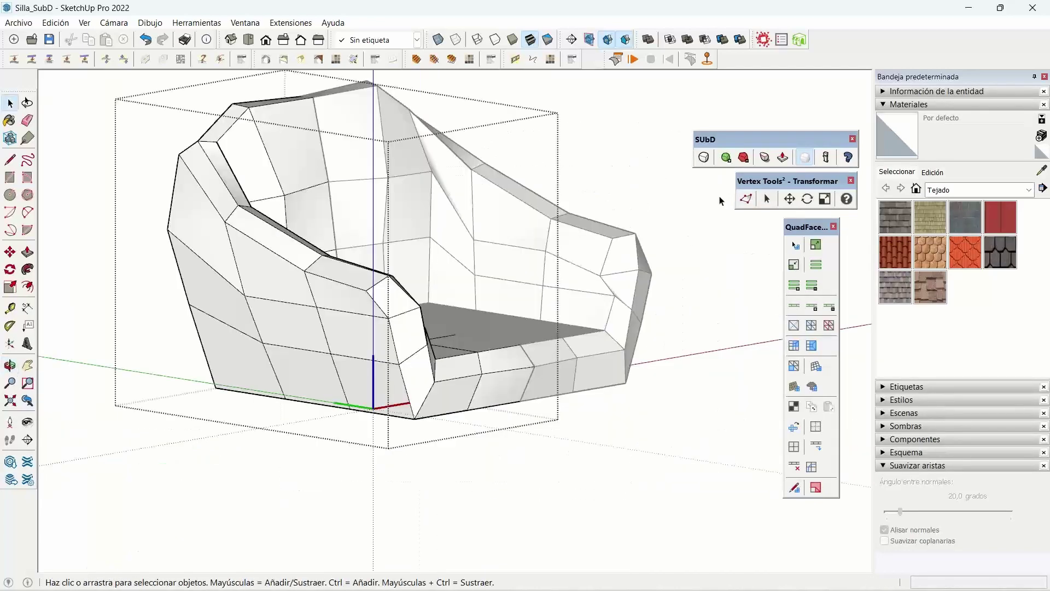
Apply SUbD smoothing to the armchair shell, then the seat cushion, orbiting to check.
left_click(705, 158)
mouse_move(672, 230)
middle_mouse_down()
mouse_move(645, 286)
mouse_move(629, 286)
middle_mouse_up()
middle_click_drag(651, 198, 389, 257)
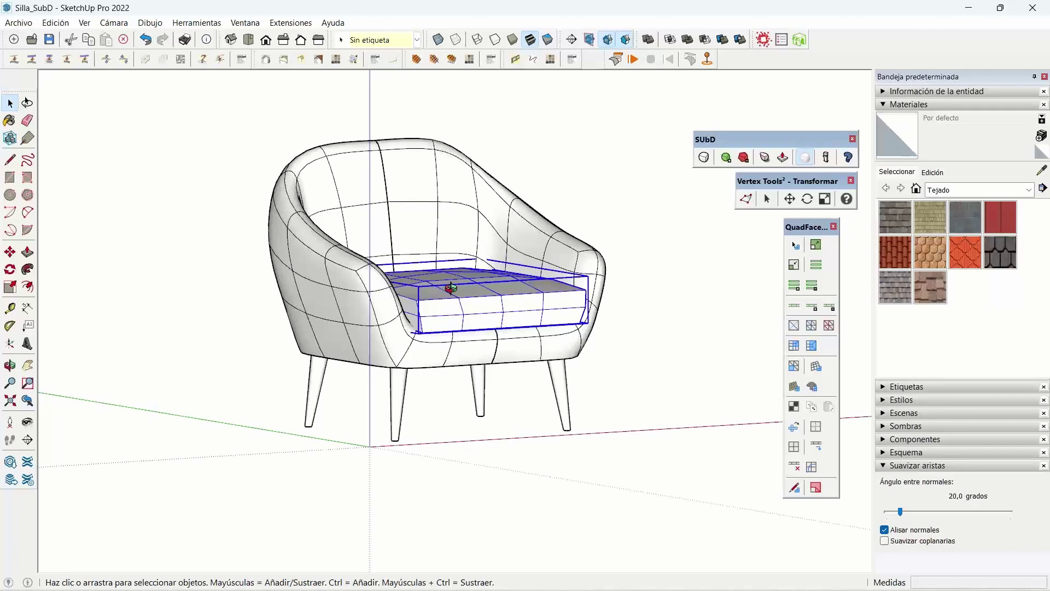
mouse_move(454, 308)
middle_mouse_down()
mouse_move(441, 306)
mouse_move(408, 403)
mouse_move(547, 273)
middle_mouse_up()
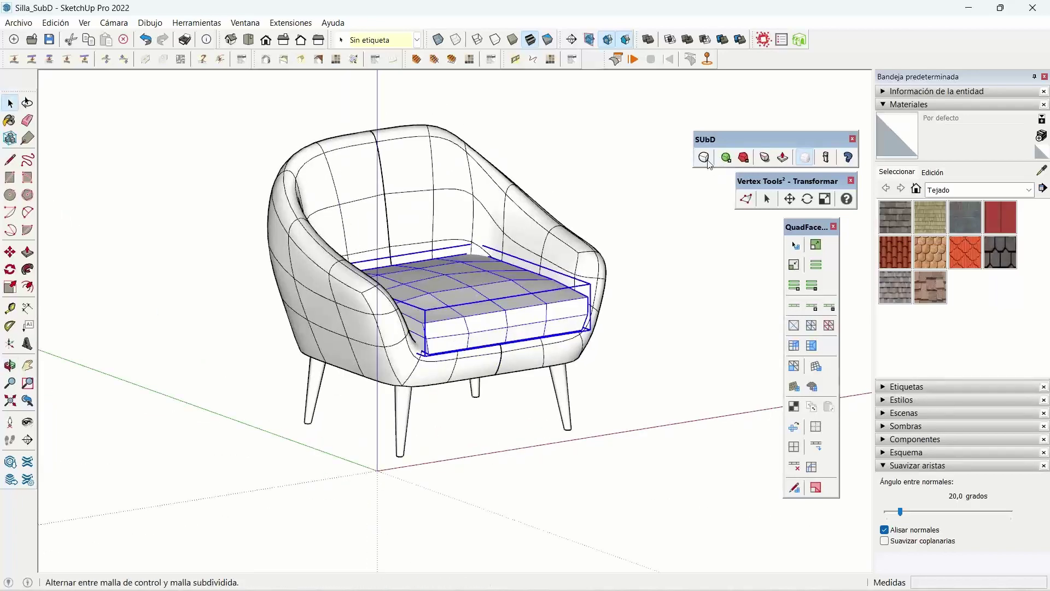
left_click(703, 158)
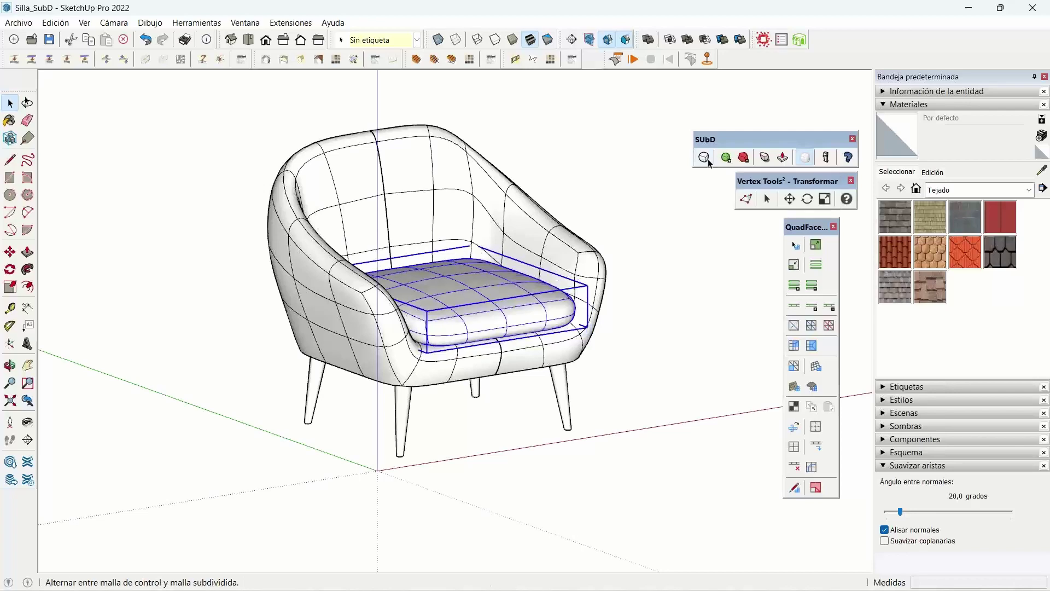
middle_click_drag(656, 284, 609, 242)
mouse_move(581, 256)
left_mouse_down()
mouse_move(224, 312)
mouse_move(546, 261)
left_mouse_up()
Turn on Hidden Geometry to show the chair's triangulated mesh edges.
key("space")
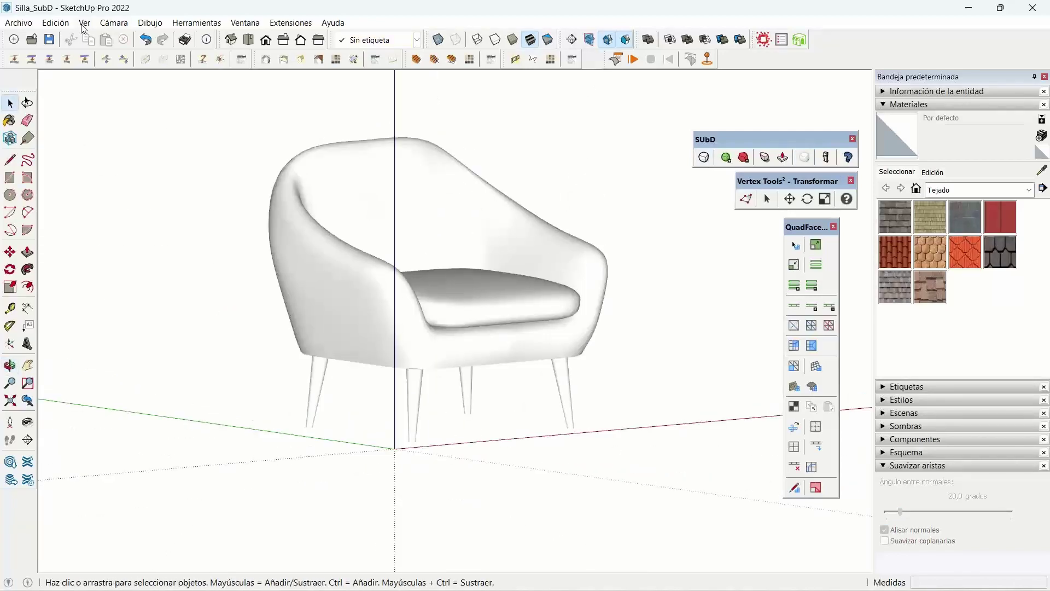
left_click(84, 23)
left_click(112, 73)
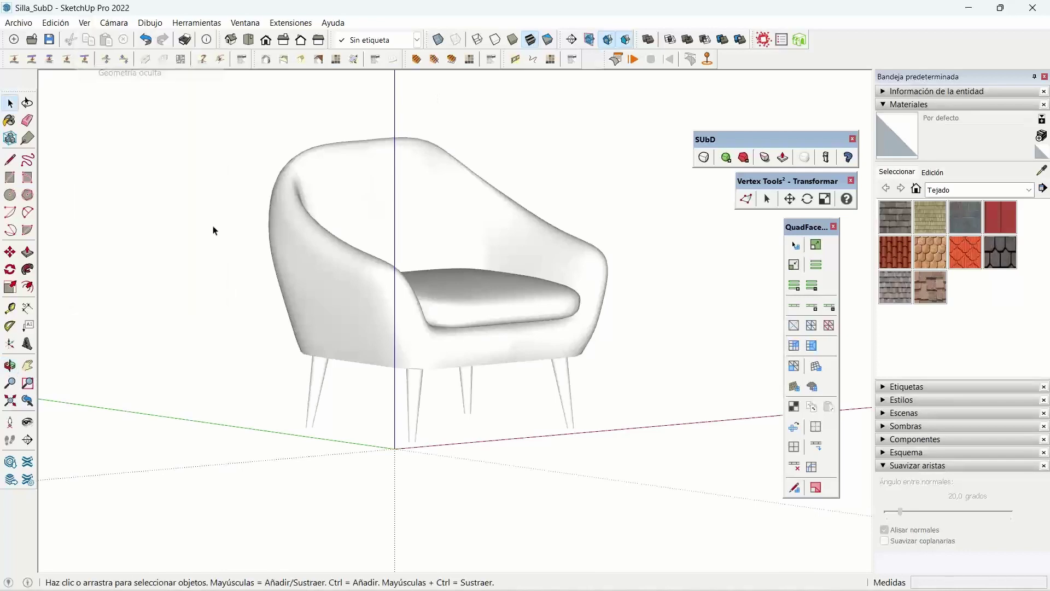
Orbit around the chair to inspect its dense mesh from the front and side.
key("o")
mouse_move(257, 237)
left_mouse_down()
mouse_move(307, 269)
mouse_move(476, 257)
mouse_move(347, 297)
left_mouse_up()
key("space")
middle_click_drag(346, 297, 273, 312)
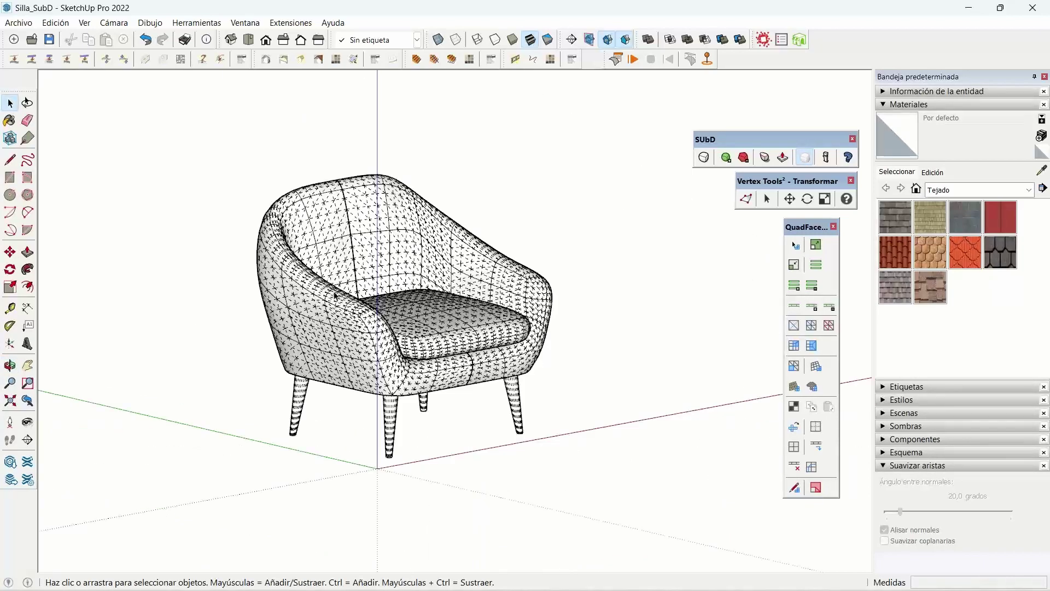
mouse_move(264, 295)
middle_mouse_down()
mouse_move(544, 281)
mouse_move(347, 241)
middle_mouse_up()
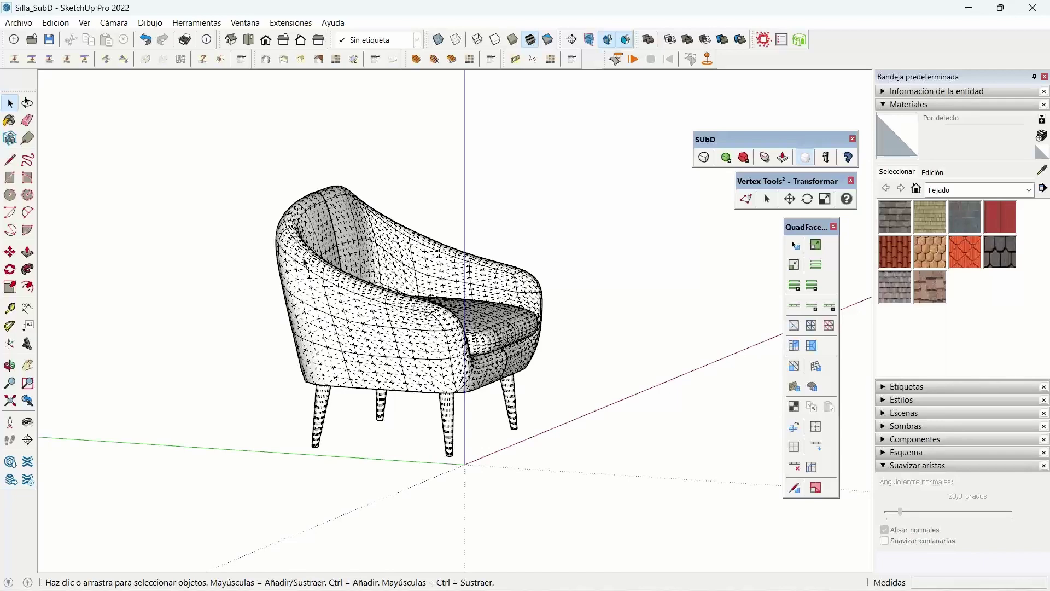
middle_click_drag(305, 261, 471, 265)
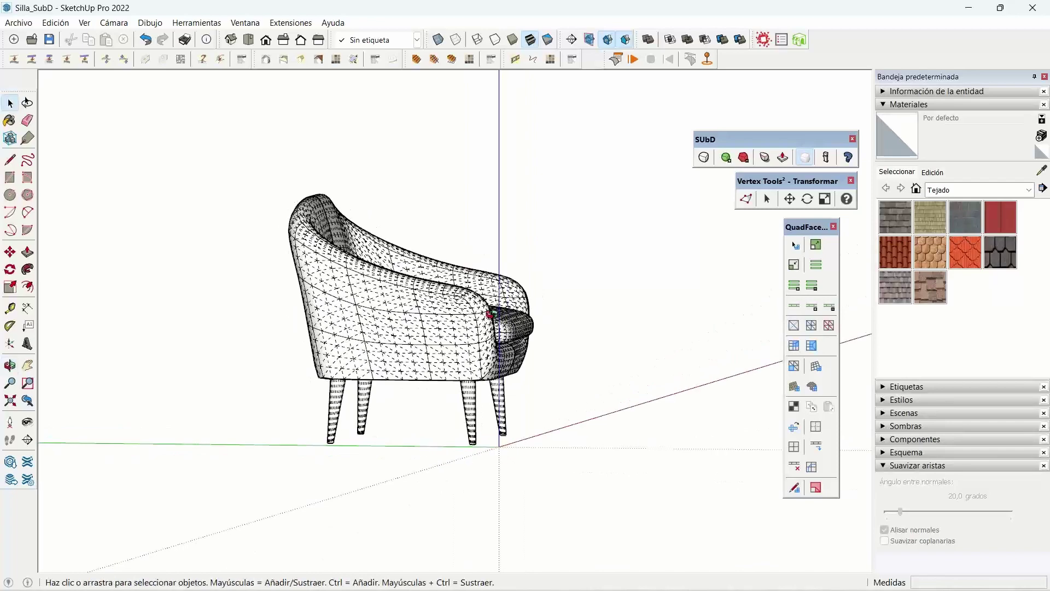
middle_click_drag(490, 313, 525, 306)
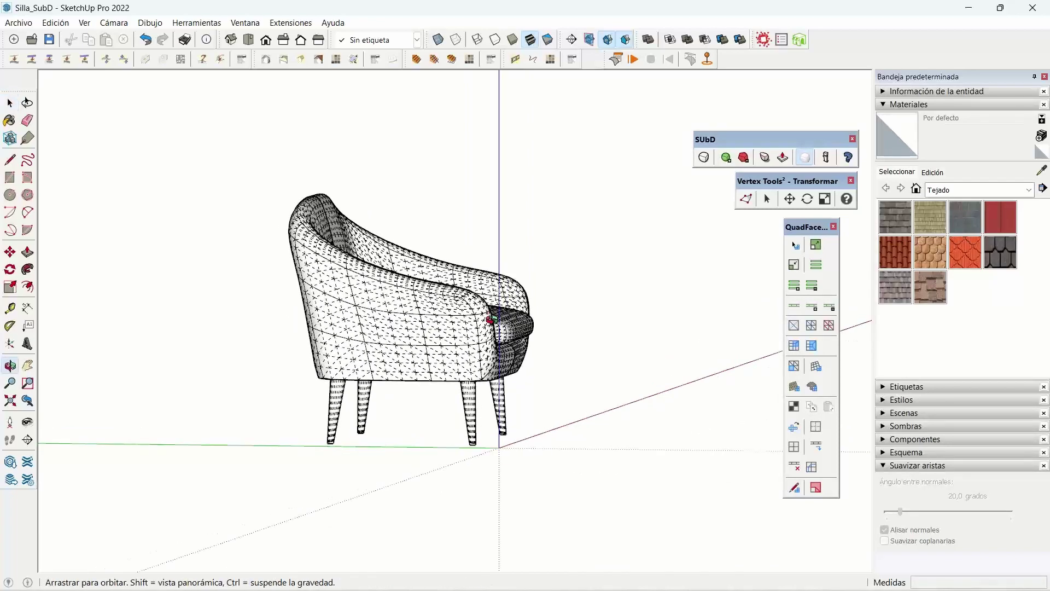
Switch the seat cushion to its control mesh and open it for vertex editing.
left_click(705, 159)
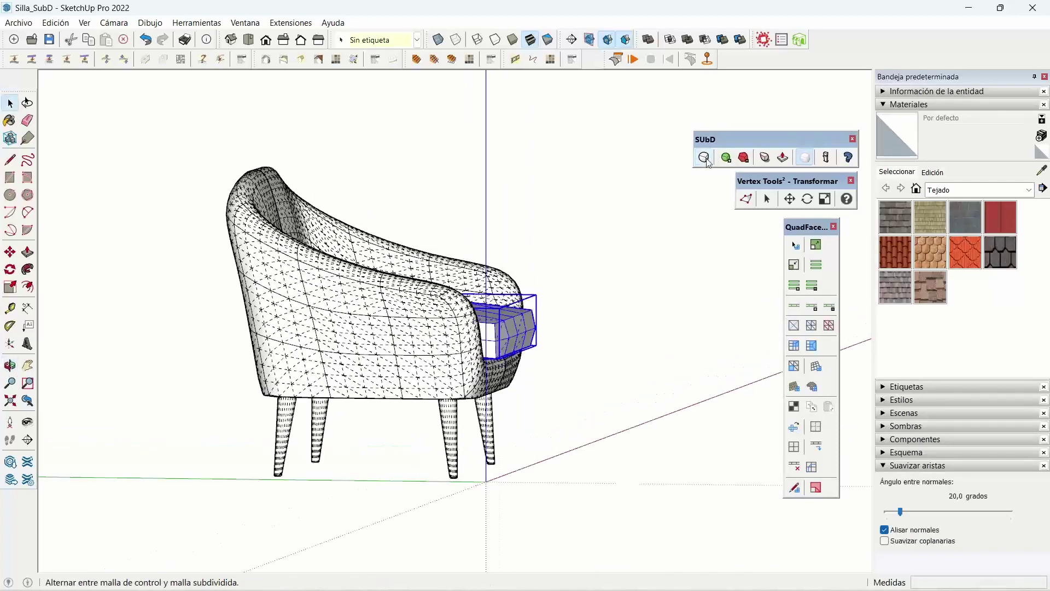
middle_click_drag(525, 317, 491, 329)
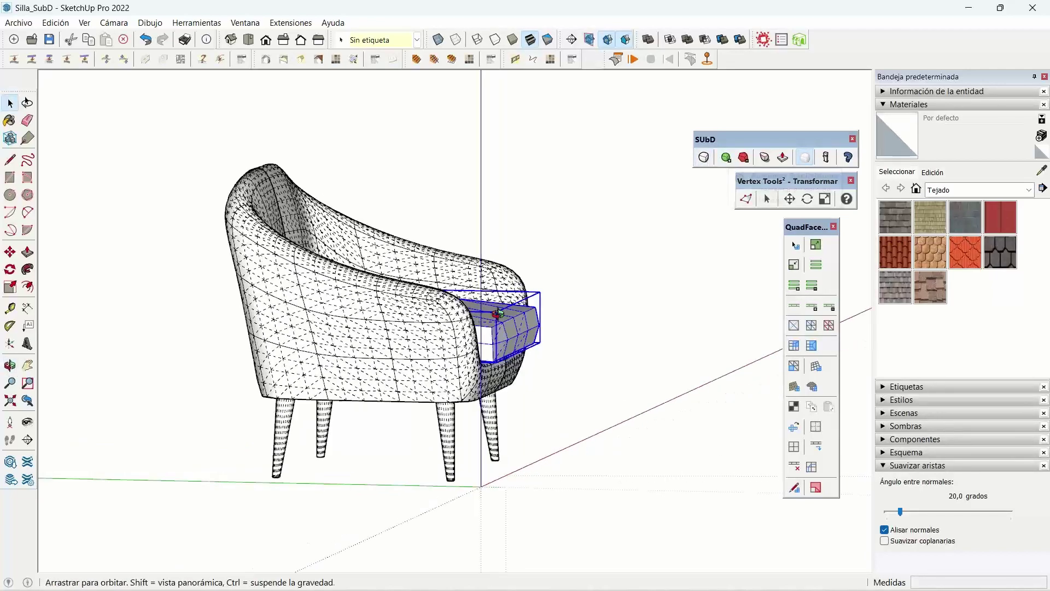
double_click(490, 337)
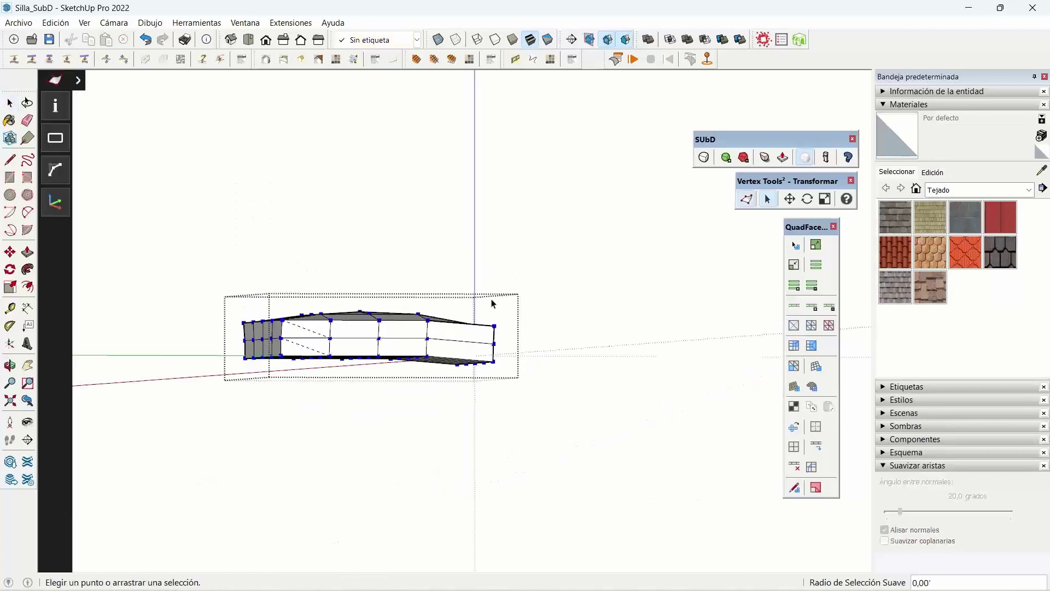
middle_click_drag(490, 300, 500, 318)
Select the cushion's right-end vertices and lower them slightly.
key("o")
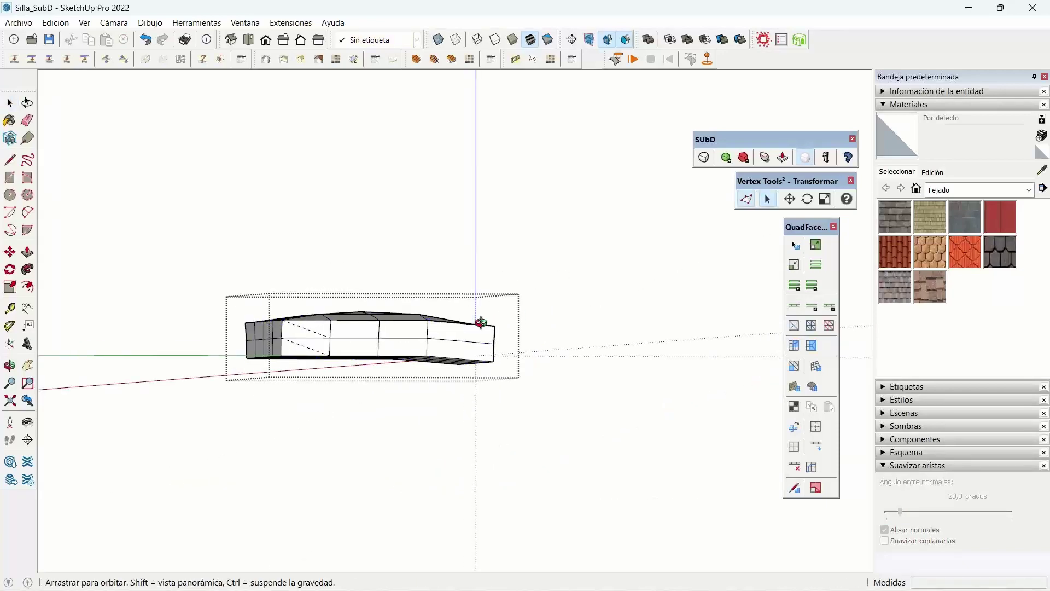
middle_click_drag(481, 322, 492, 297)
left_click(484, 298)
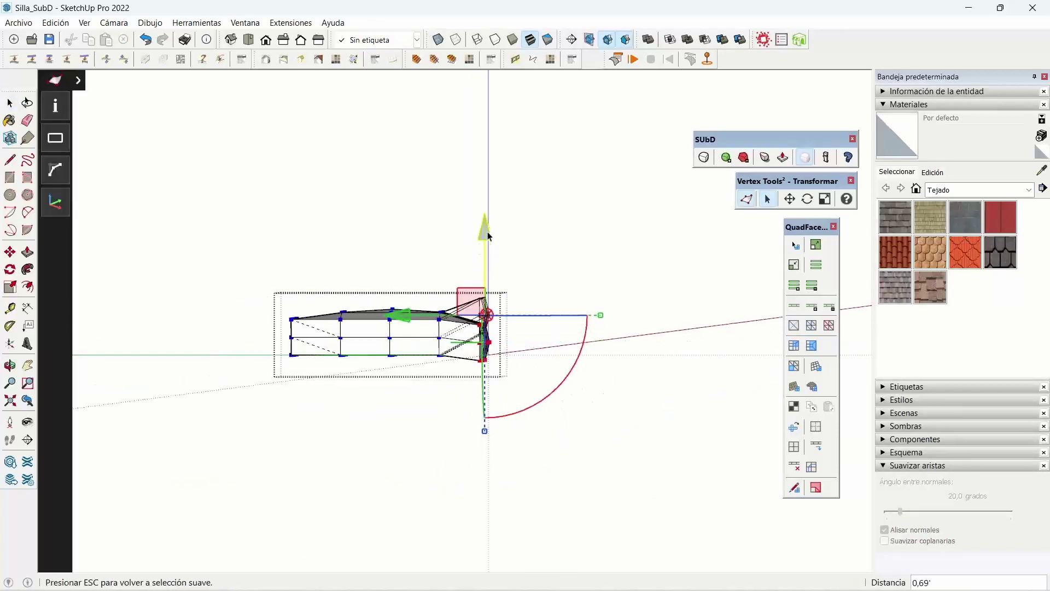
left_click_drag(486, 229, 488, 265)
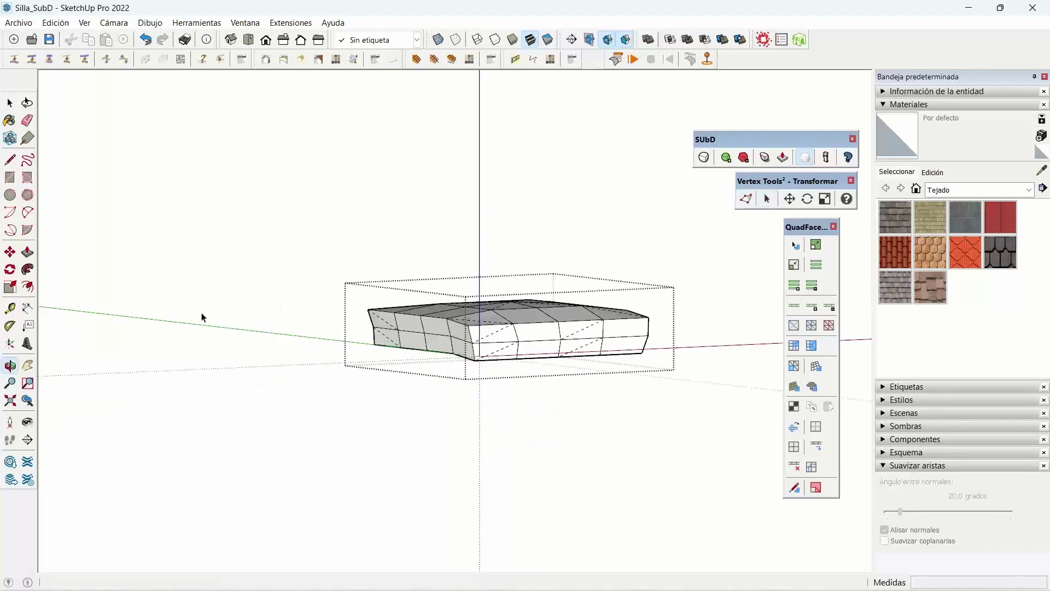
mouse_move(542, 353)
middle_mouse_down()
mouse_move(422, 335)
mouse_move(427, 379)
mouse_move(603, 459)
middle_mouse_up()
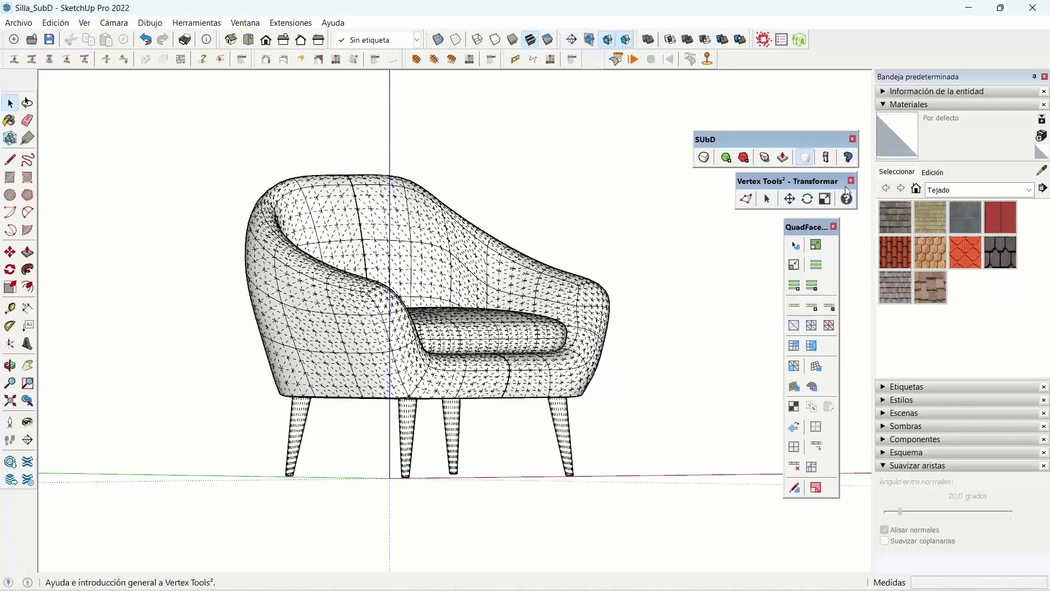
Close the chair model and bring the ClothWorks model window forward.
left_click(1036, 11)
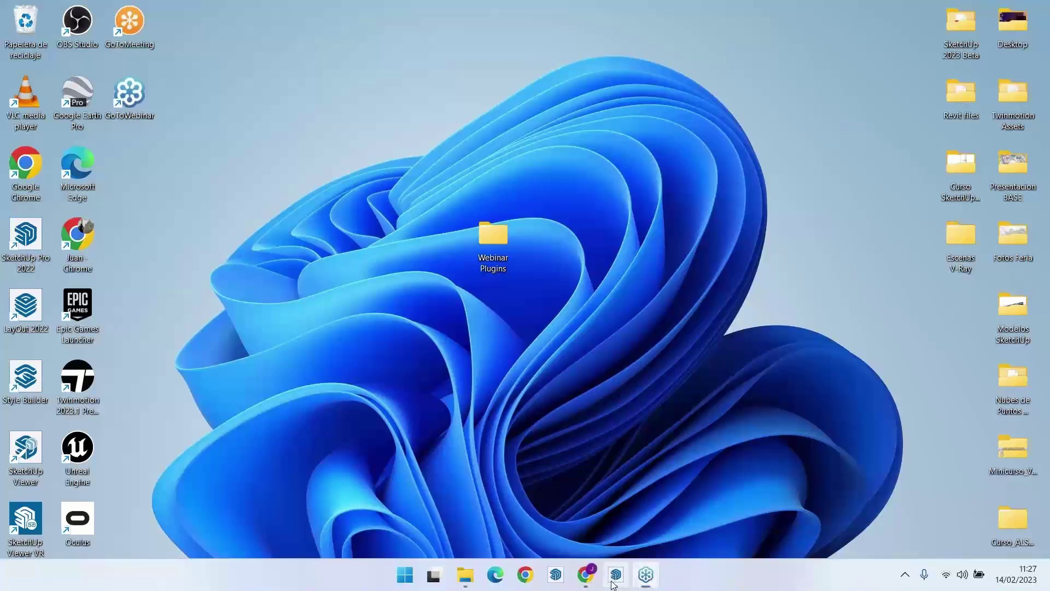
left_click(613, 582)
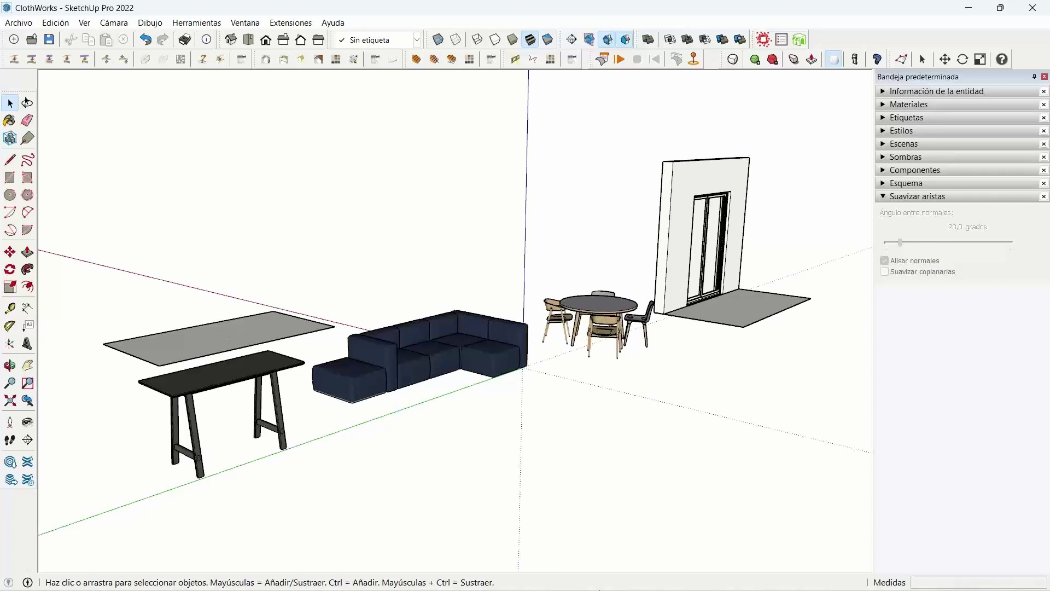
mouse_move(585, 575)
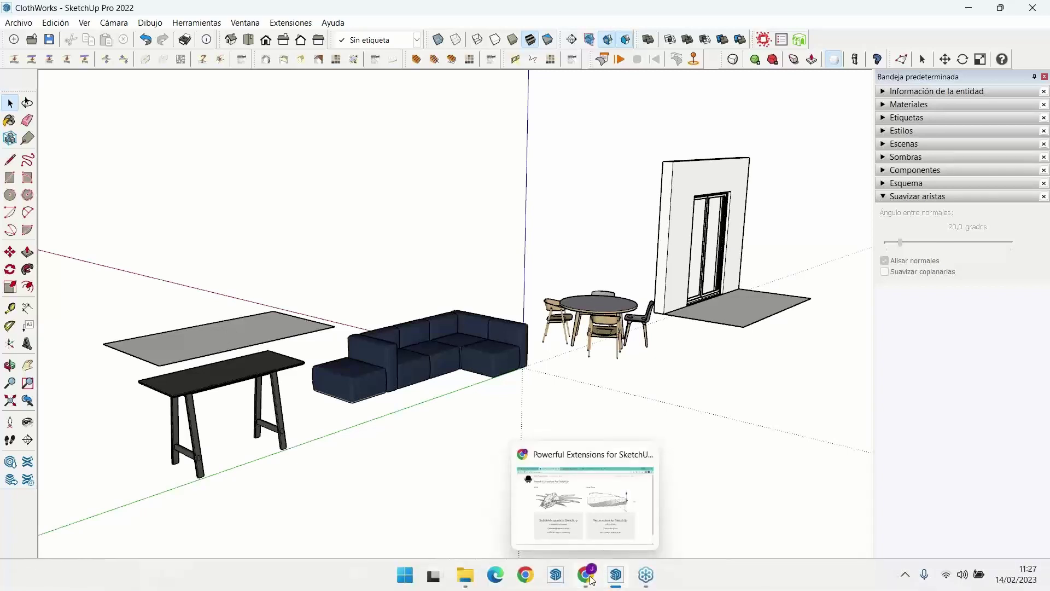
Switch to Chrome showing the SketchUcation ClothWorks v1.7.7 plugin page.
left_click(592, 580)
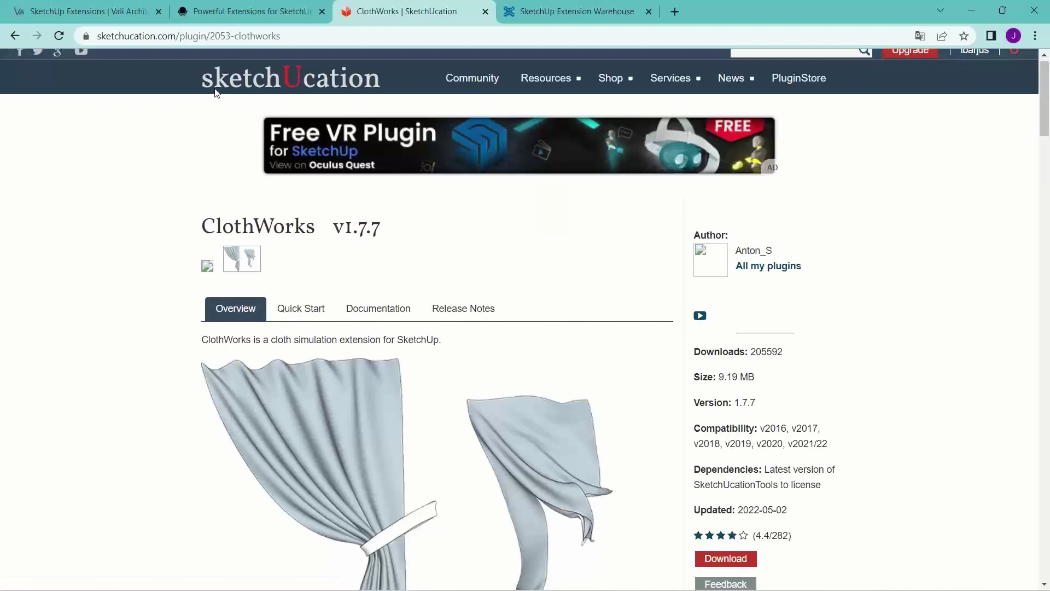
Open the author's 'All my plugins' PluginStore list from the ClothWorks page.
double_click(280, 228)
left_click(280, 232)
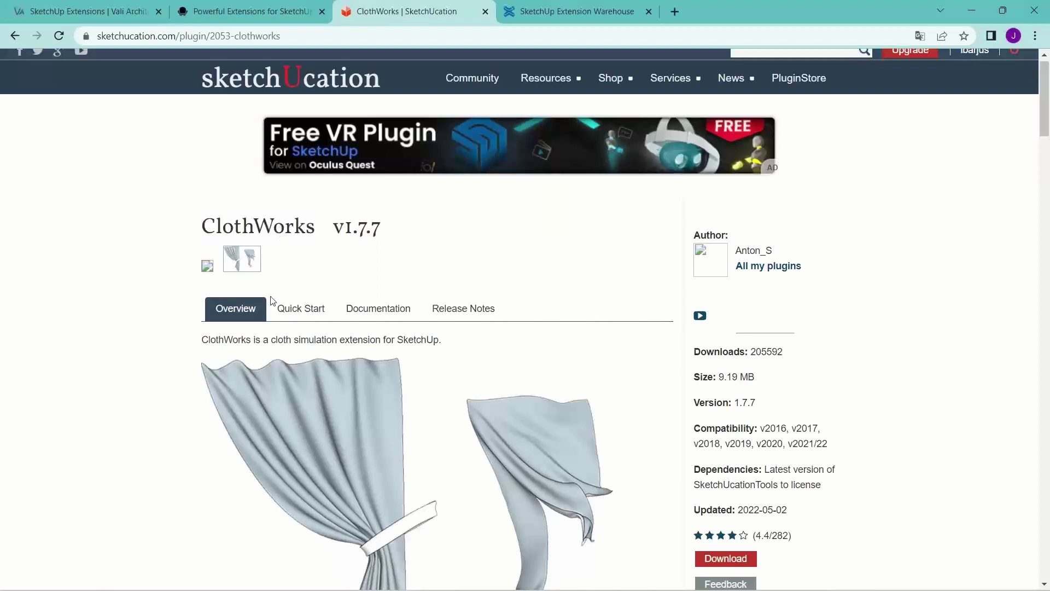
scroll(272, 301, "down", 1)
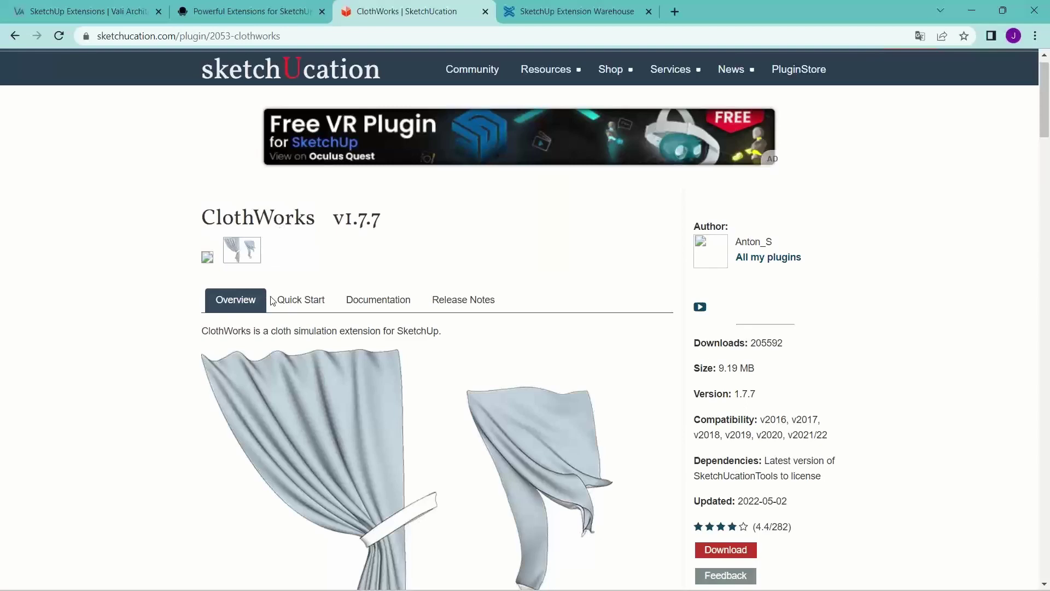
scroll(271, 301, "down", 6)
left_click(760, 131)
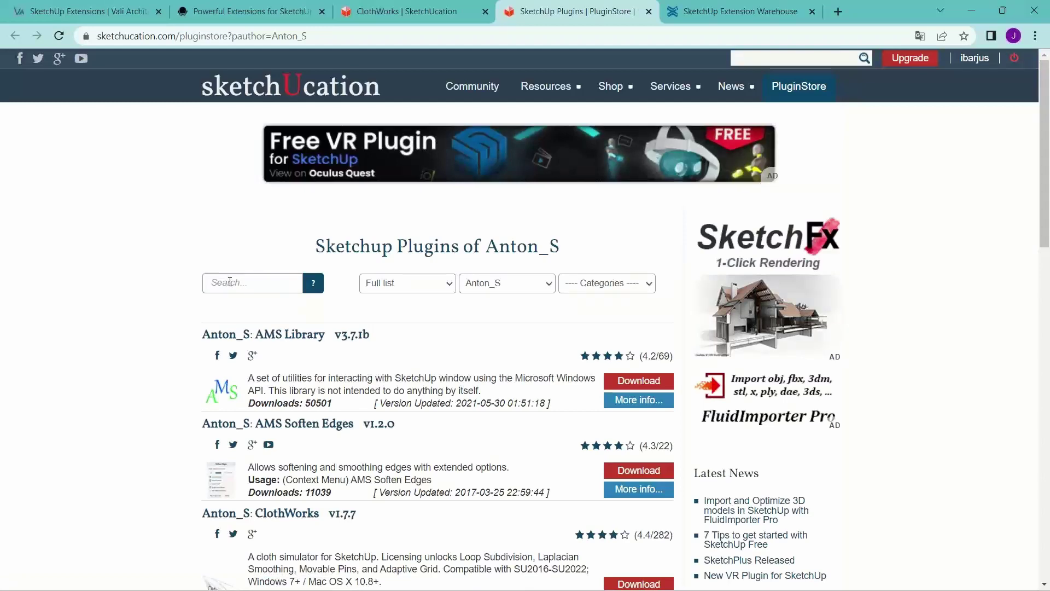
Scroll the author's plugin list to the ClothWorks v1.7.7 entry and its Download button.
scroll(230, 282, "down", 10)
scroll(231, 306, "down", 2)
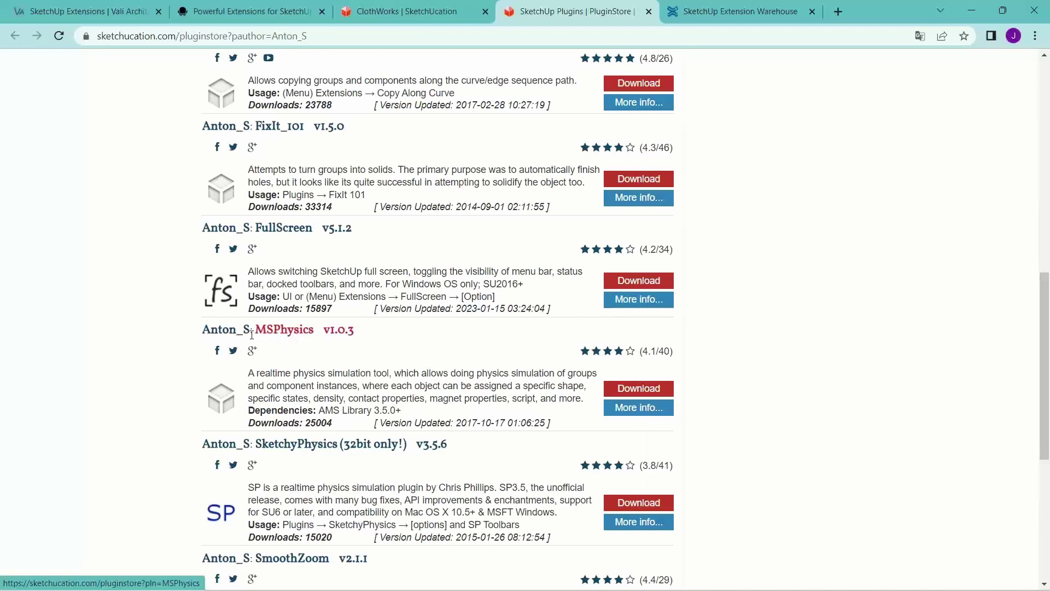
scroll(305, 339, "up", 1)
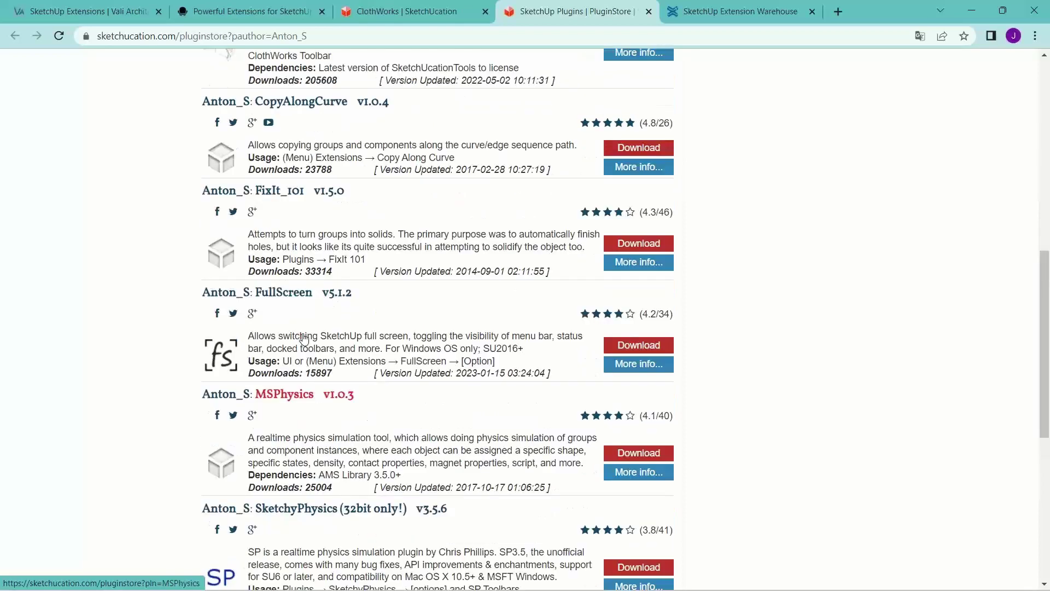
scroll(304, 338, "up", 1)
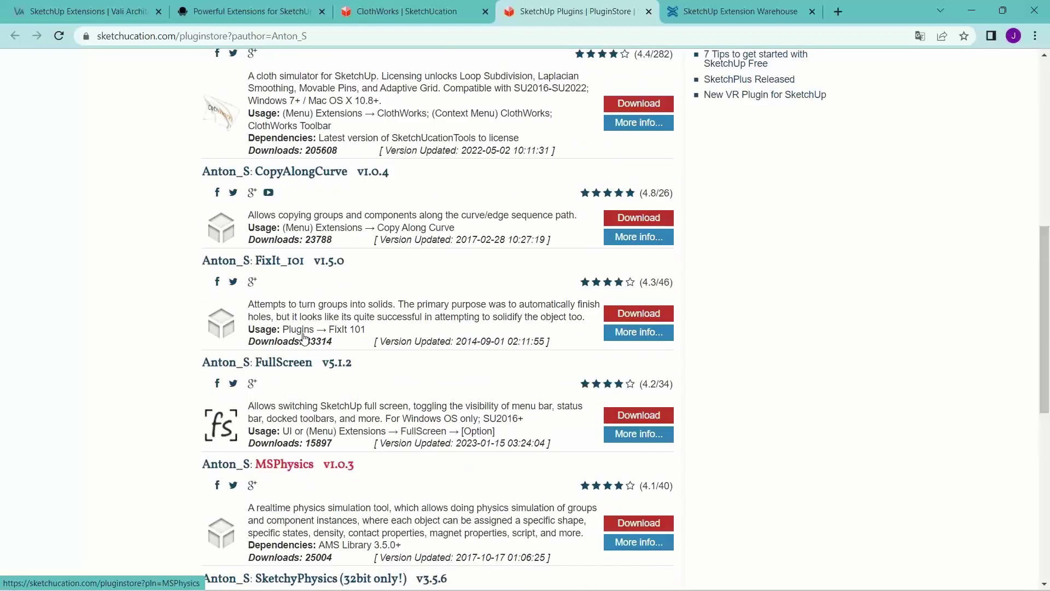
scroll(305, 338, "up", 3)
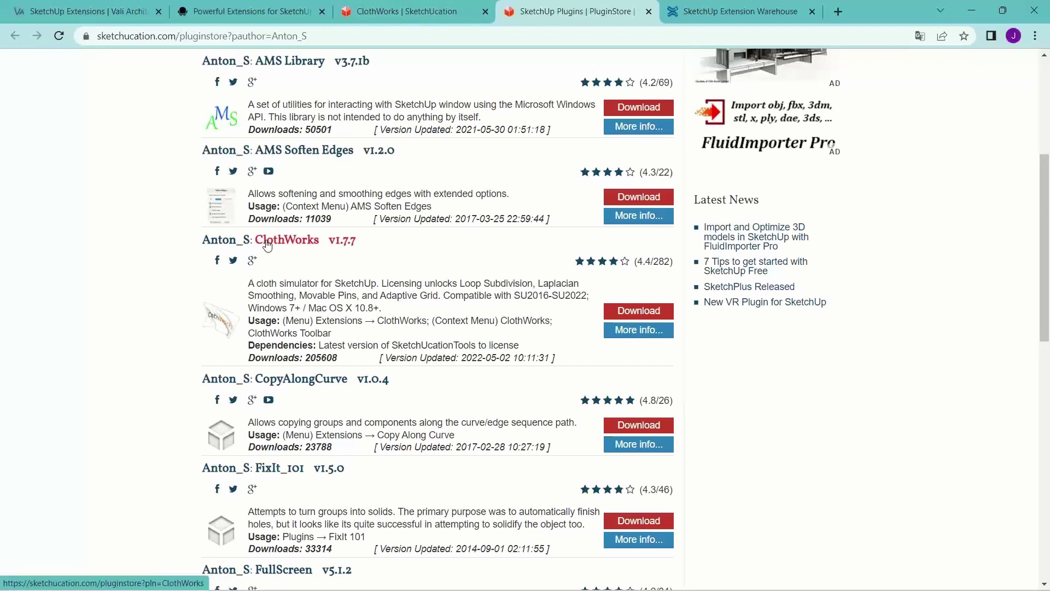
Minimize Chrome and orbit around the trestle table and grey slab.
left_click(971, 11)
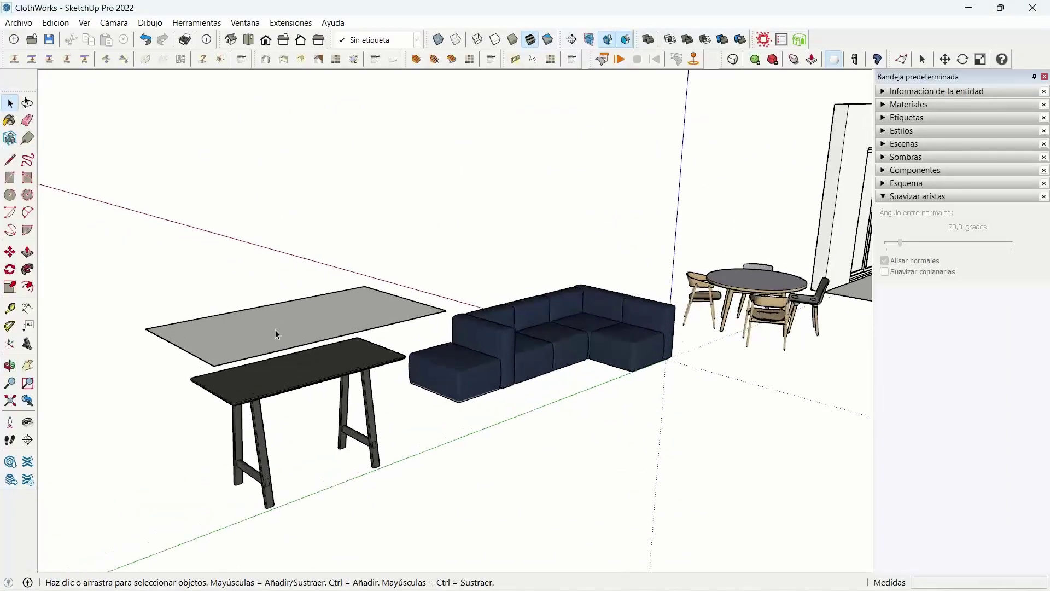
mouse_move(275, 329)
middle_mouse_down()
mouse_move(463, 184)
mouse_move(319, 346)
mouse_move(353, 302)
mouse_move(356, 310)
mouse_move(421, 252)
mouse_move(363, 305)
mouse_move(343, 389)
middle_mouse_up()
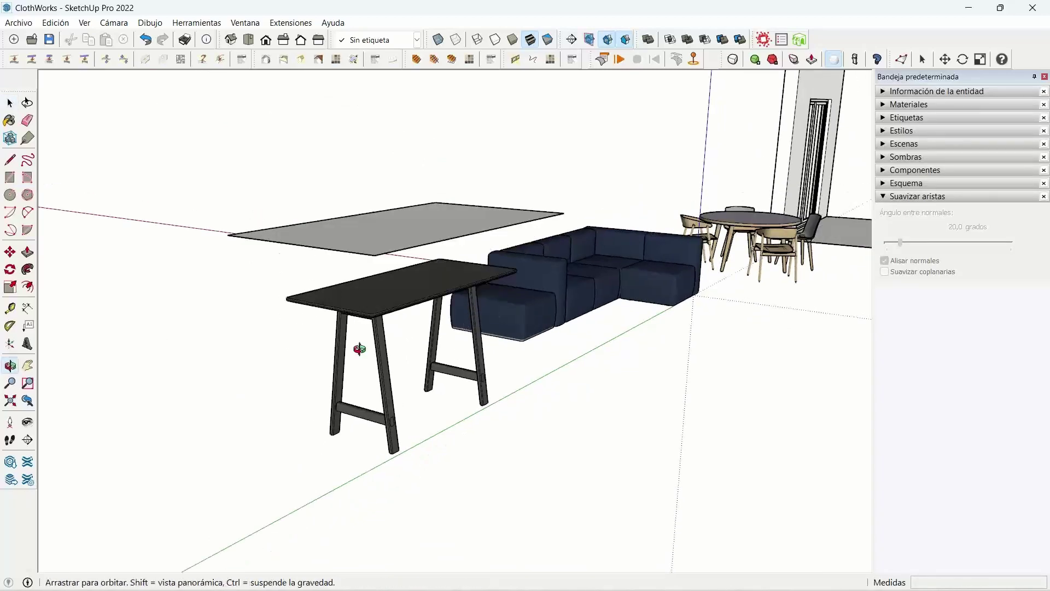
middle_click_drag(358, 348, 370, 347)
scroll(328, 355, "up", 3)
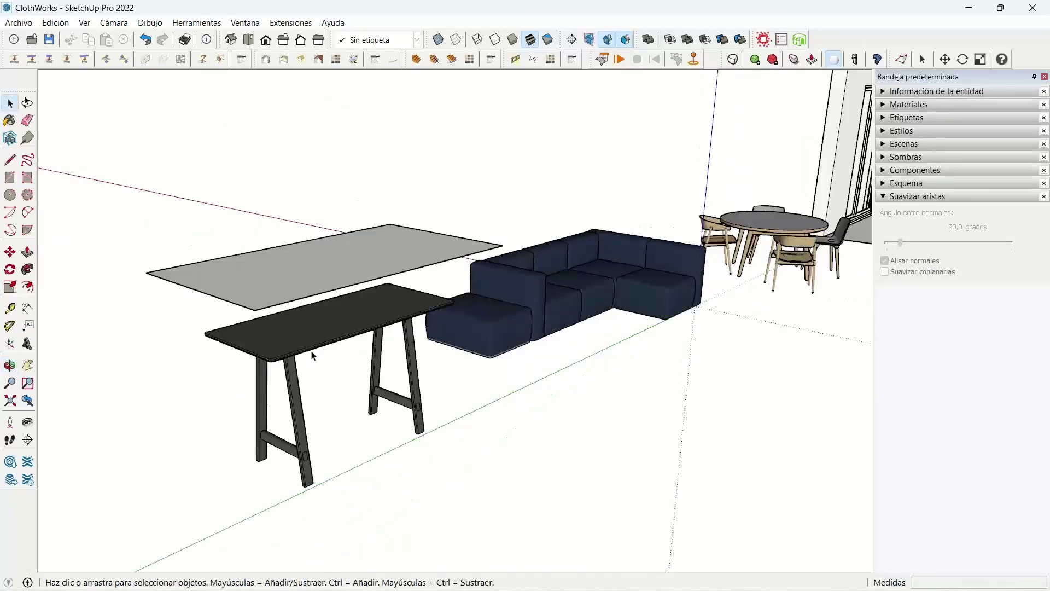
left_click(290, 361)
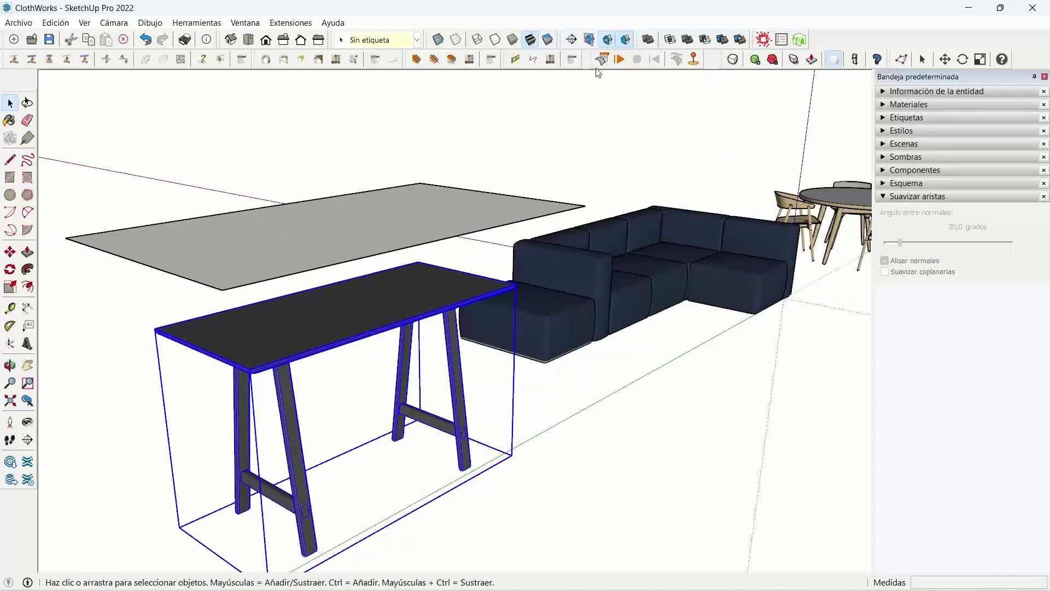
Undock the ClothWorks toolbar into a floating panel over the canvas.
left_click_drag(596, 60, 421, 102)
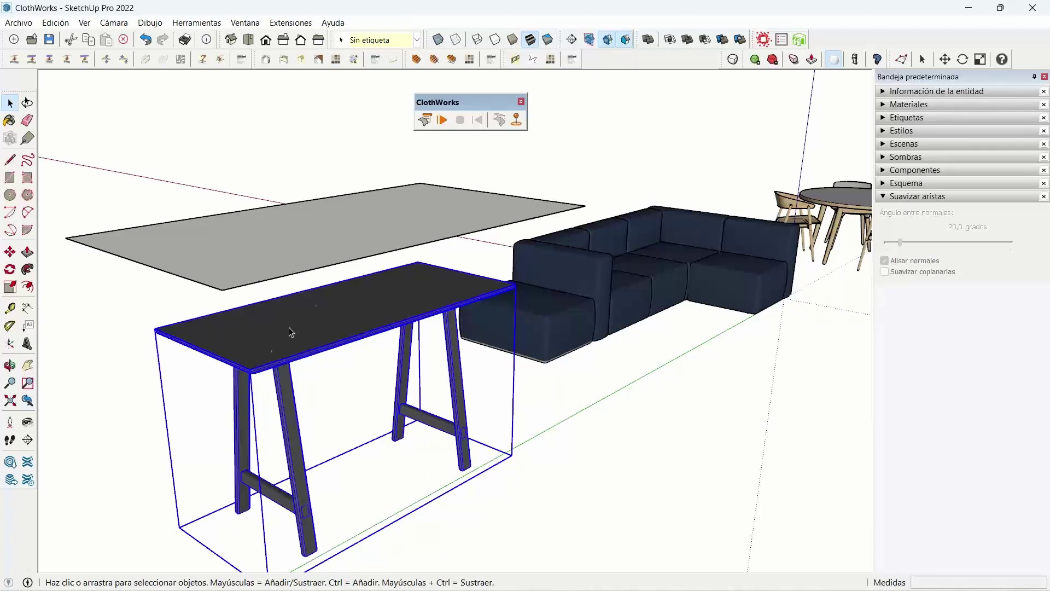
left_click(319, 251)
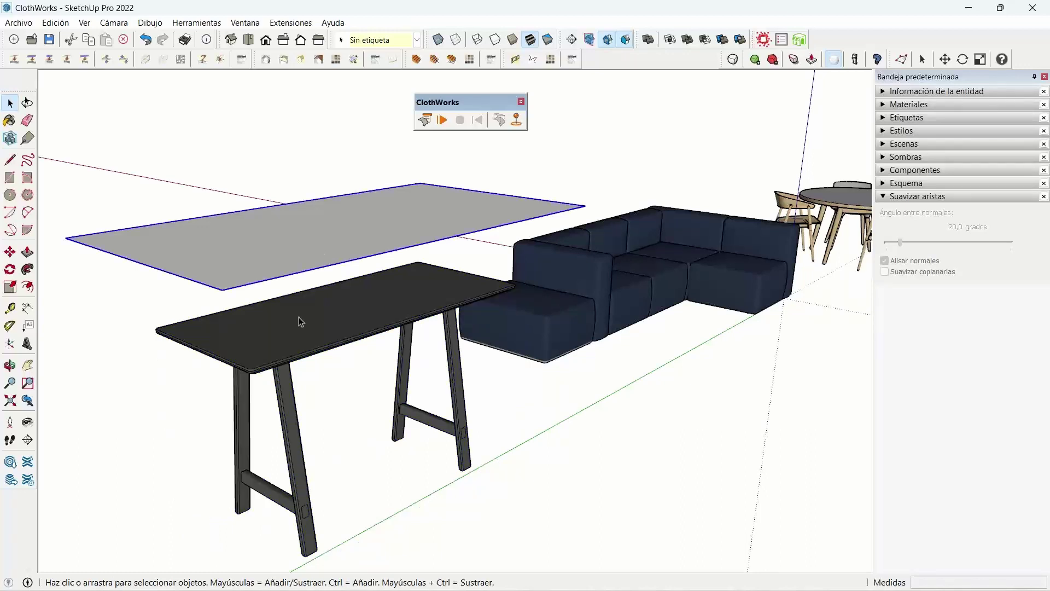
left_click(288, 328)
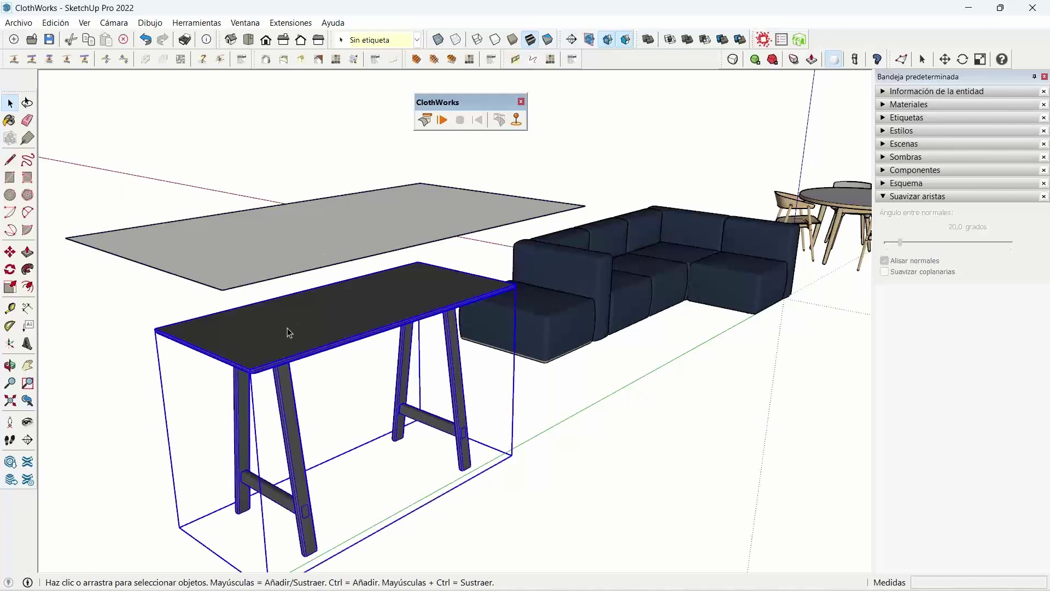
right_click(299, 327)
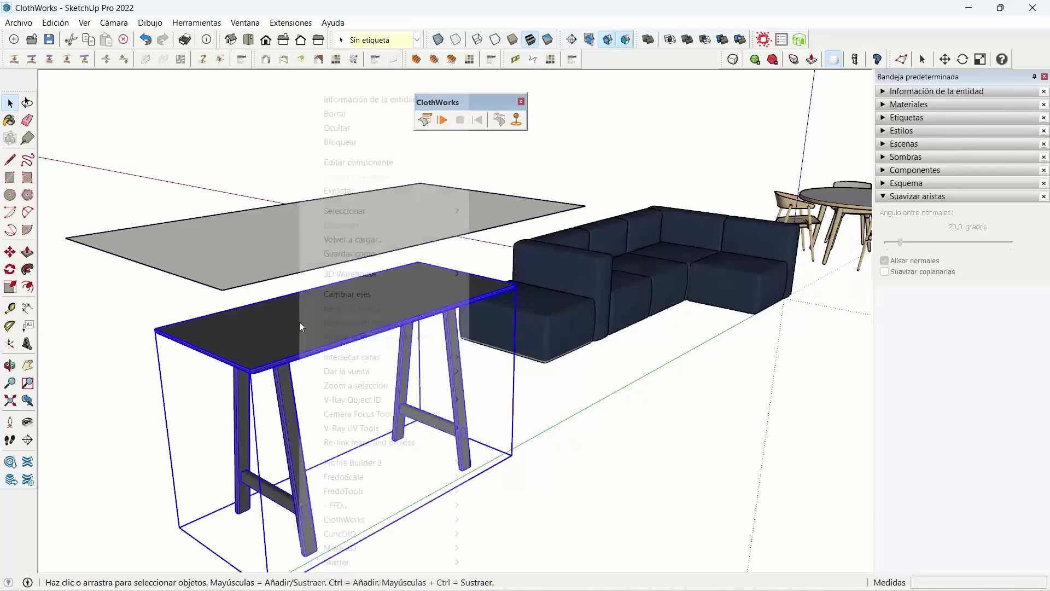
left_click(228, 407)
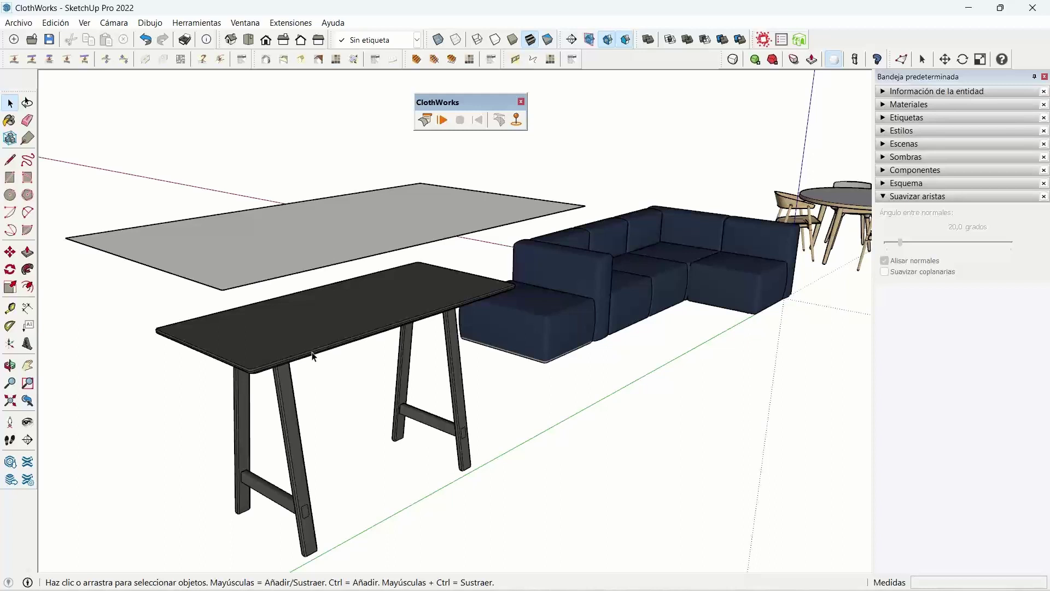
Make the black trestle table a ClothWorks collider with Crear Colisionador.
middle_click_drag(313, 356, 324, 332)
right_click(324, 332)
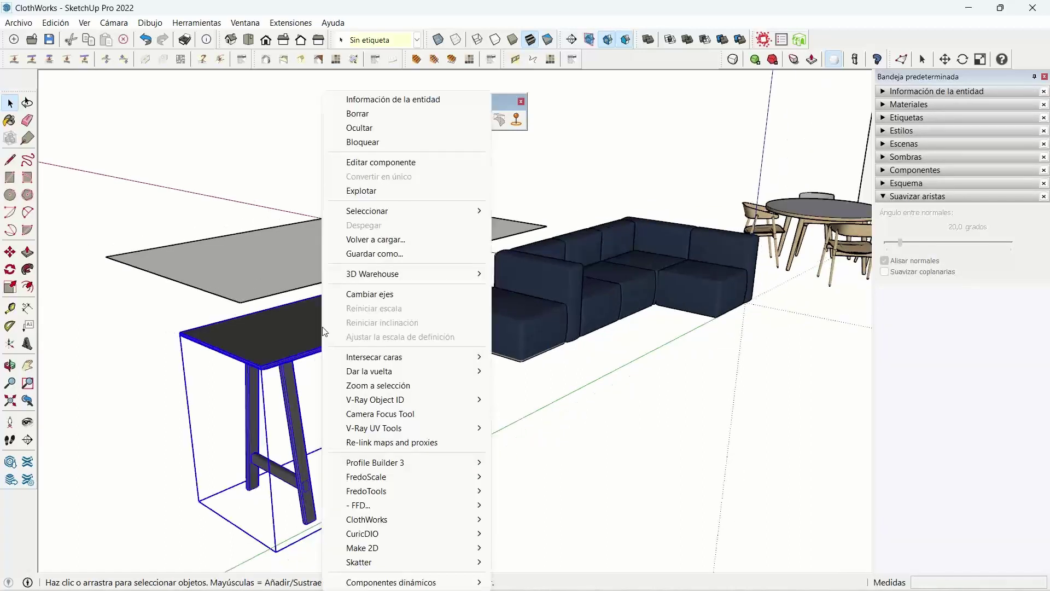
mouse_move(366, 520)
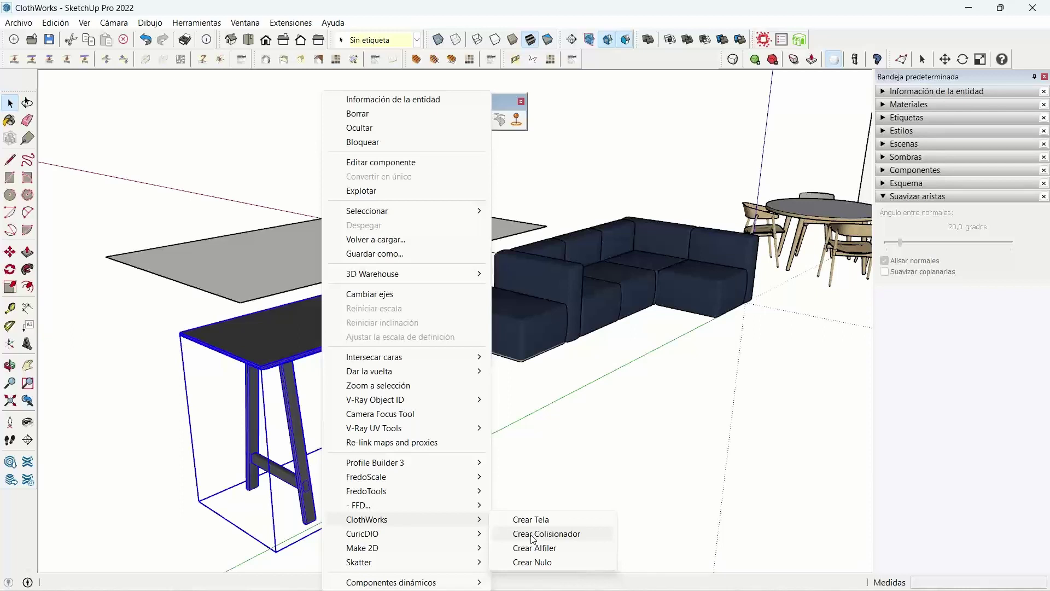
left_click(533, 536)
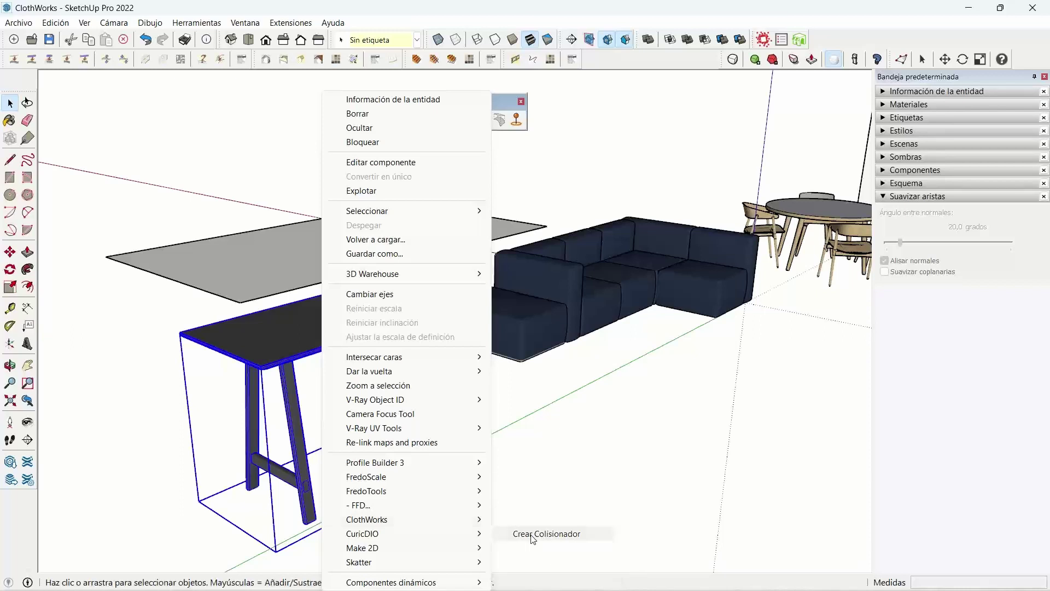
left_click(298, 258)
mouse_move(284, 258)
middle_mouse_down()
mouse_move(499, 126)
mouse_move(274, 375)
mouse_move(395, 268)
middle_mouse_up()
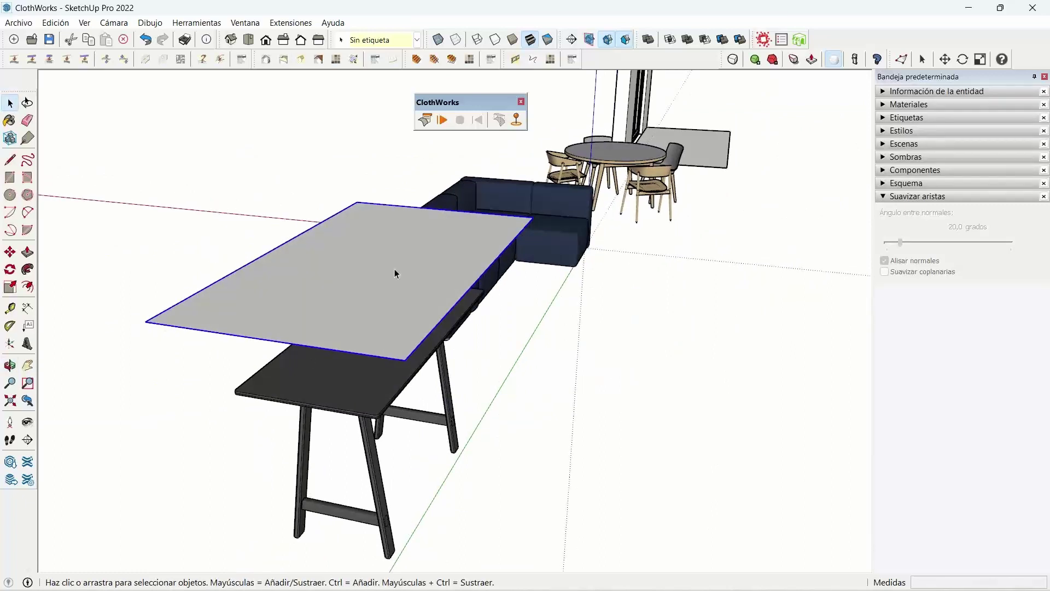
Turn the grey plane into a ClothWorks cloth with Crear Tela and zoom toward it.
right_click(361, 270)
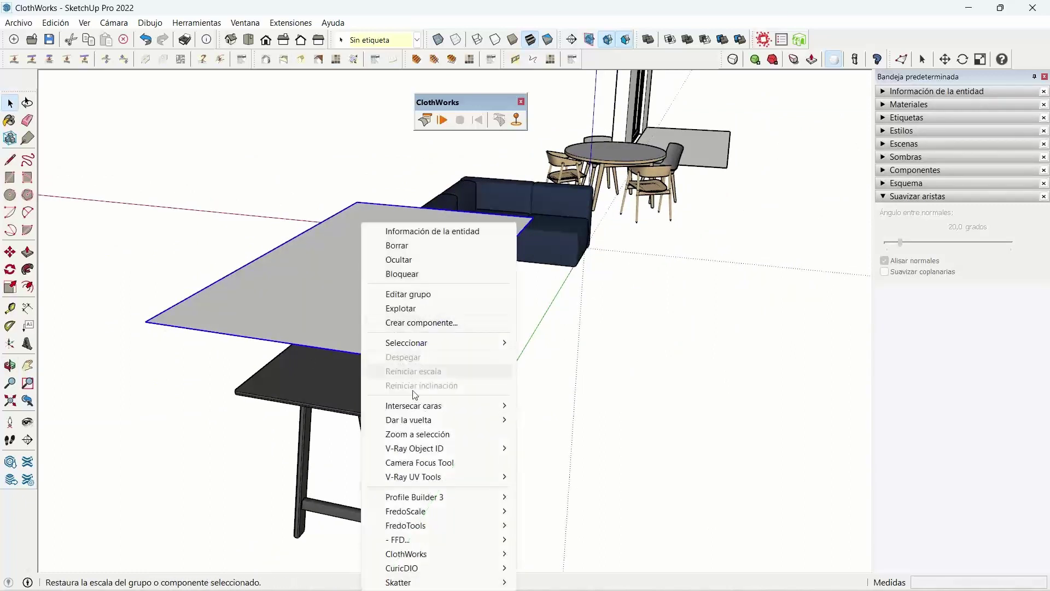
mouse_move(405, 554)
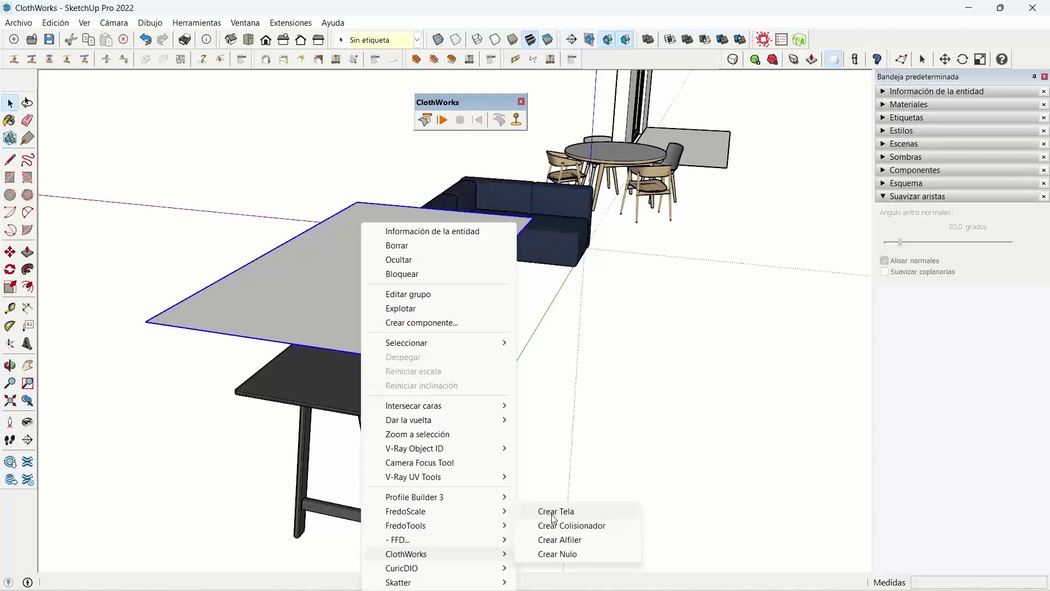
left_click(553, 514)
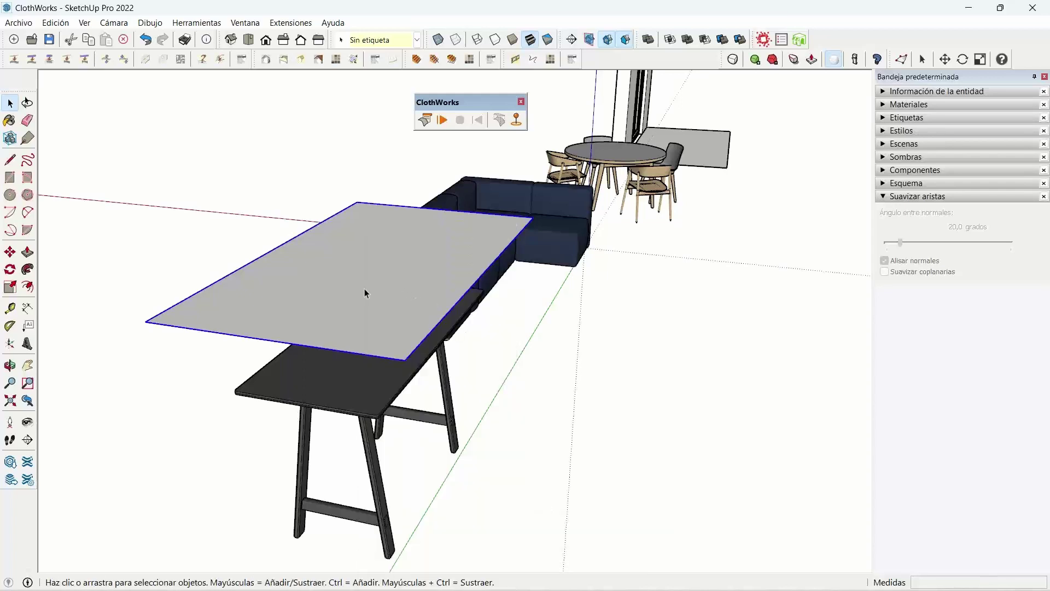
middle_click(367, 257)
middle_click_drag(367, 257, 311, 295)
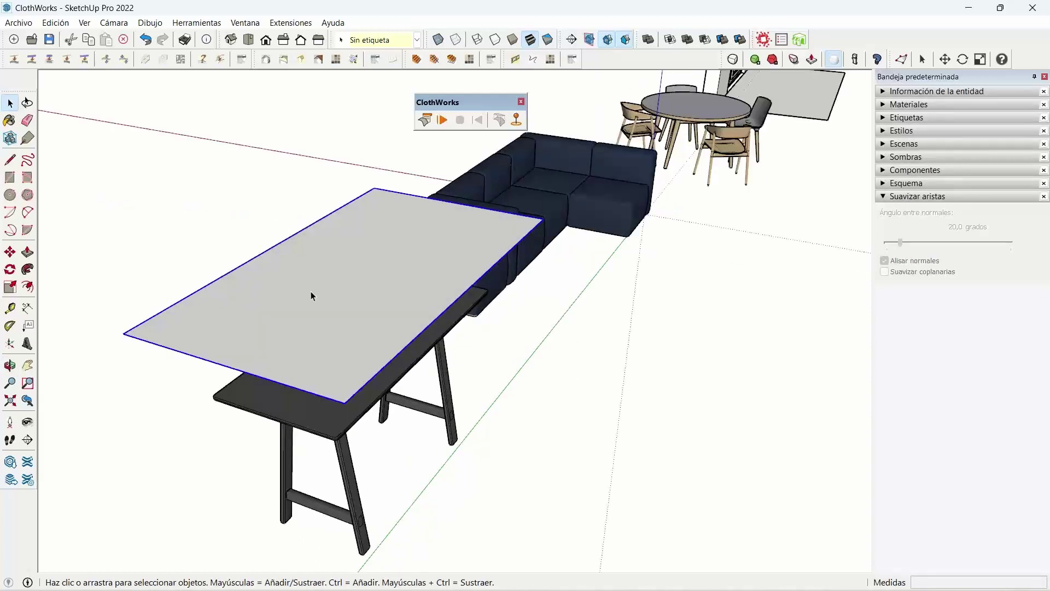
left_click(311, 291)
mouse_move(313, 290)
middle_mouse_down()
mouse_move(382, 318)
mouse_move(343, 296)
mouse_move(309, 343)
middle_mouse_up()
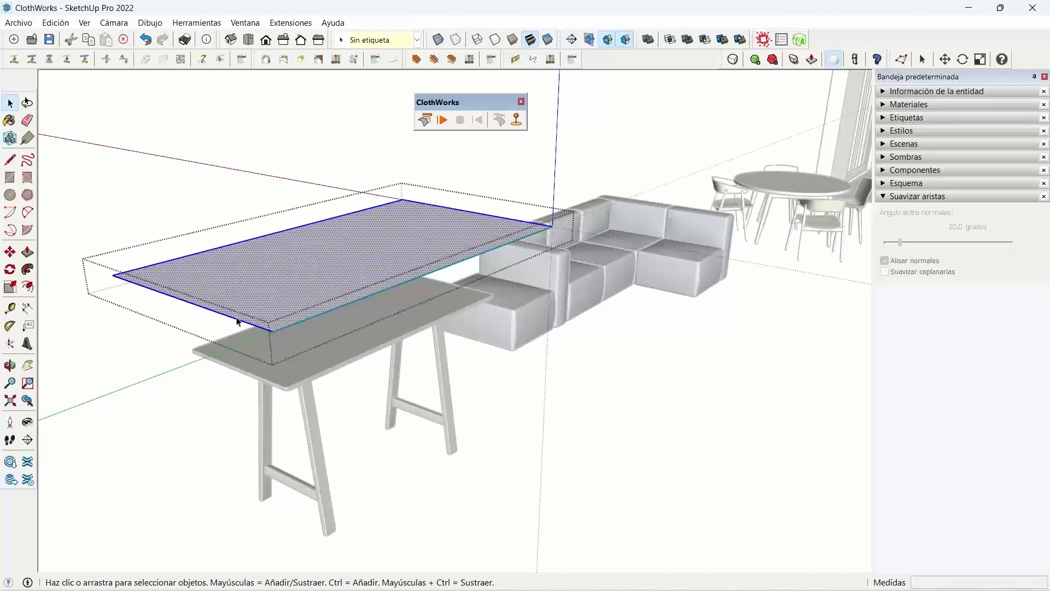
scroll(237, 321, "up", 1)
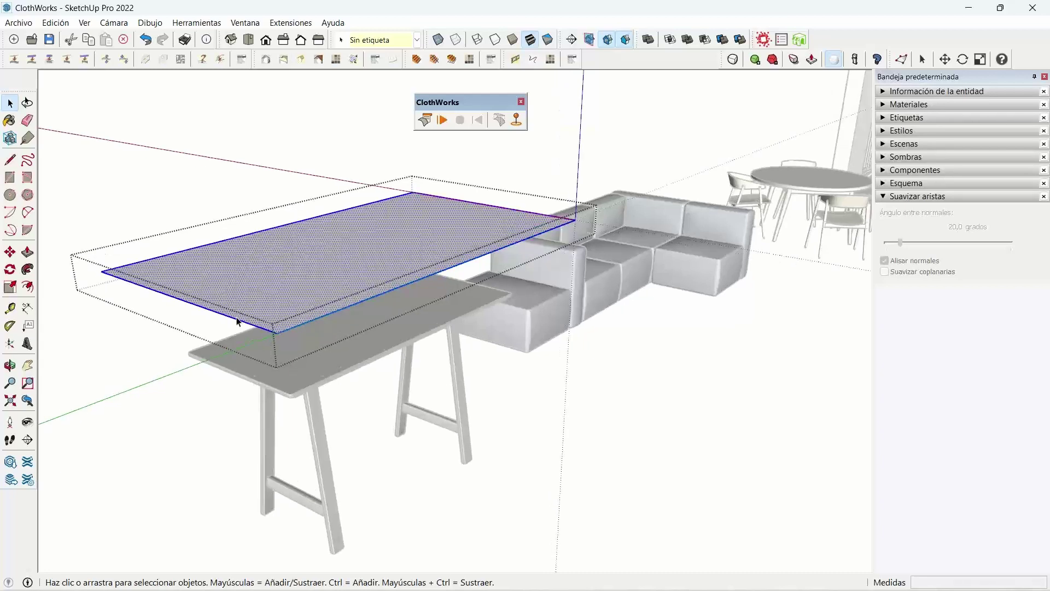
scroll(237, 321, "up", 3)
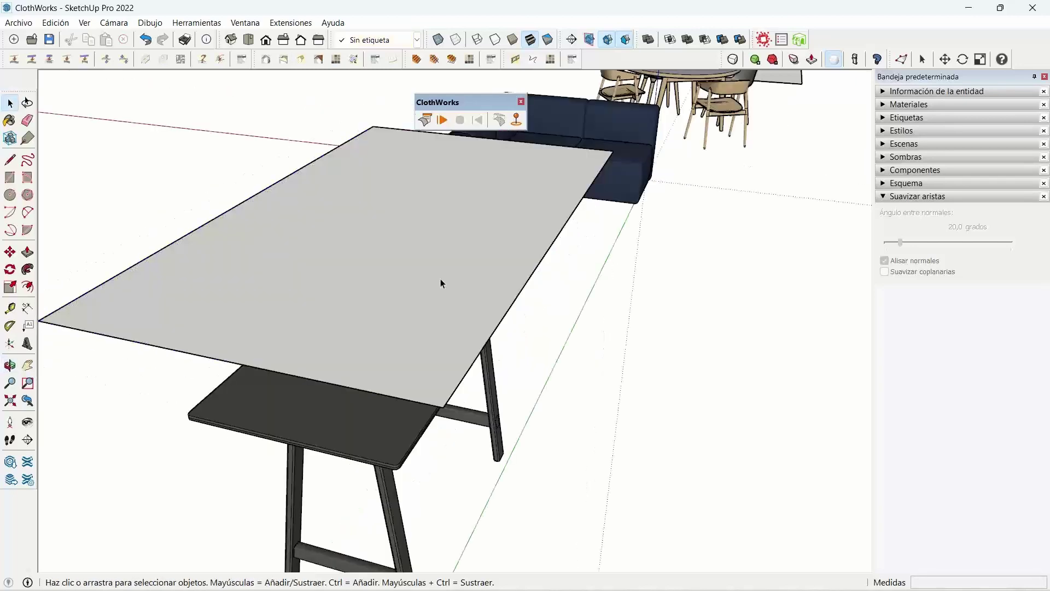
Apply a ClothWorks quadrilateral grid with resolution 8000 to the cloth plane.
right_click(369, 266)
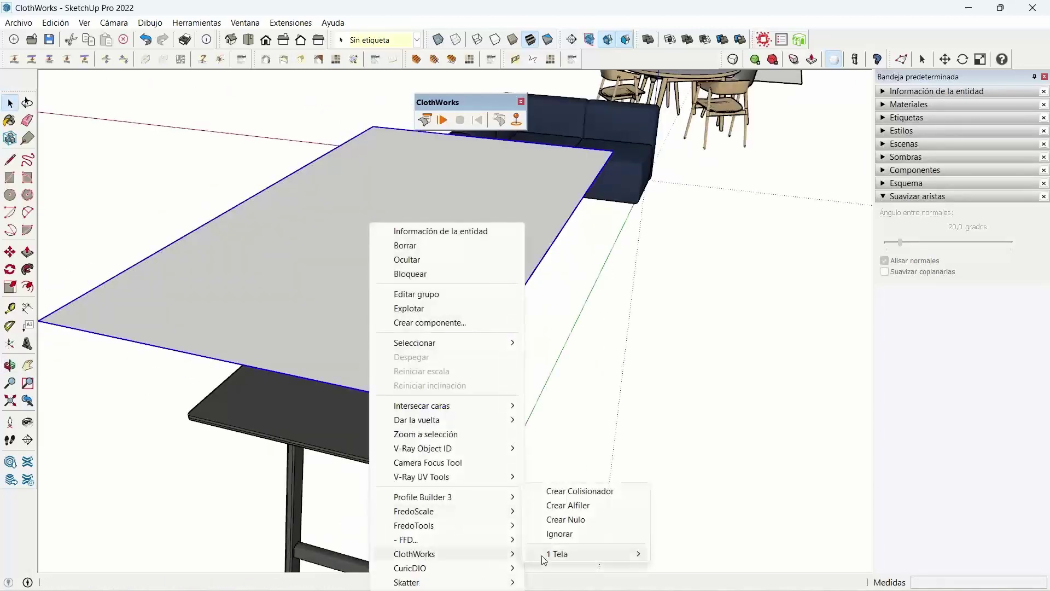
mouse_move(574, 554)
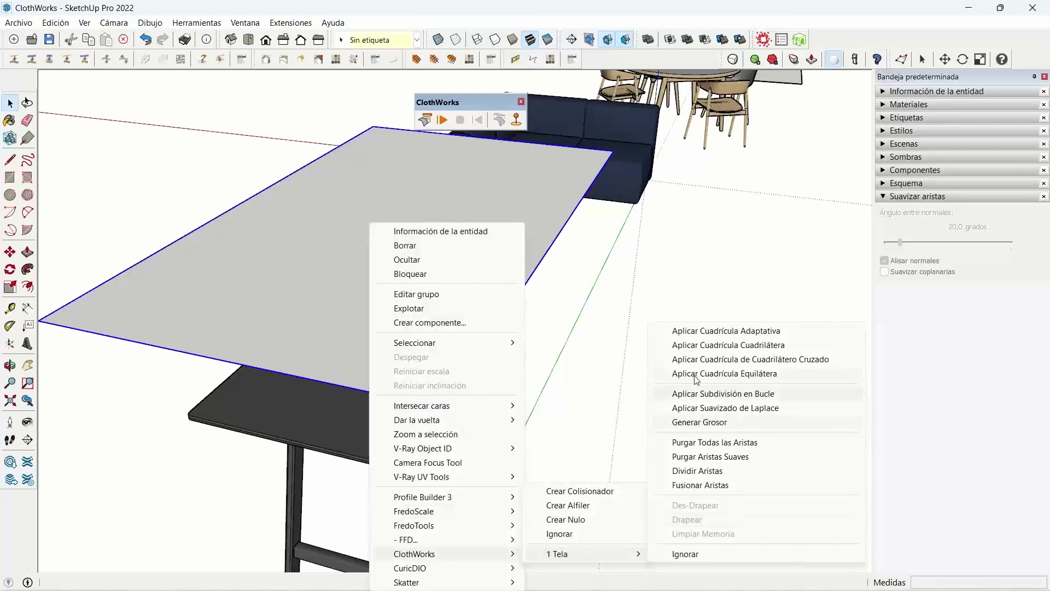
left_click(718, 345)
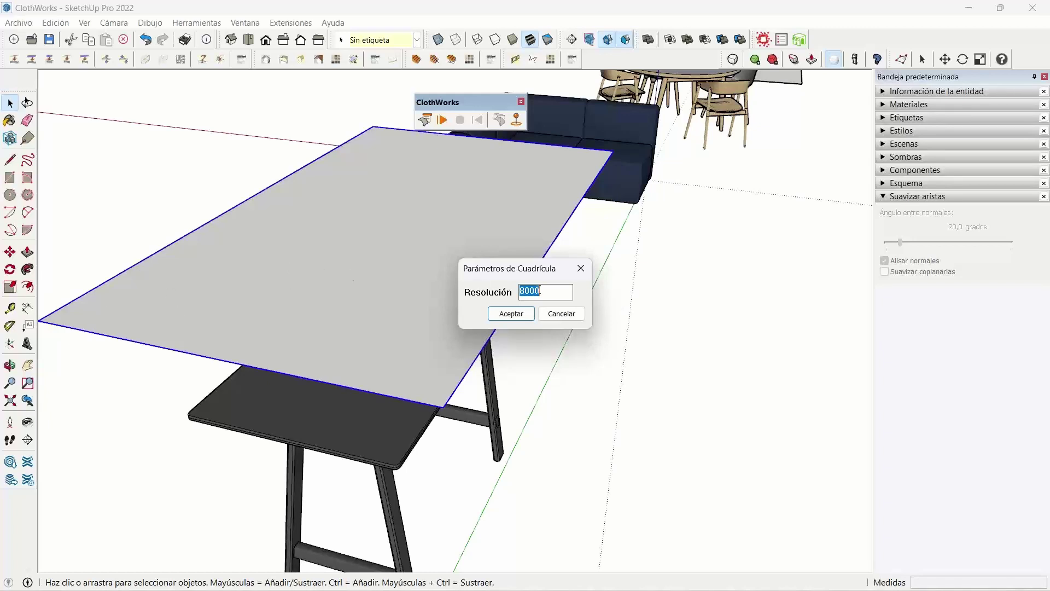
left_click(514, 314)
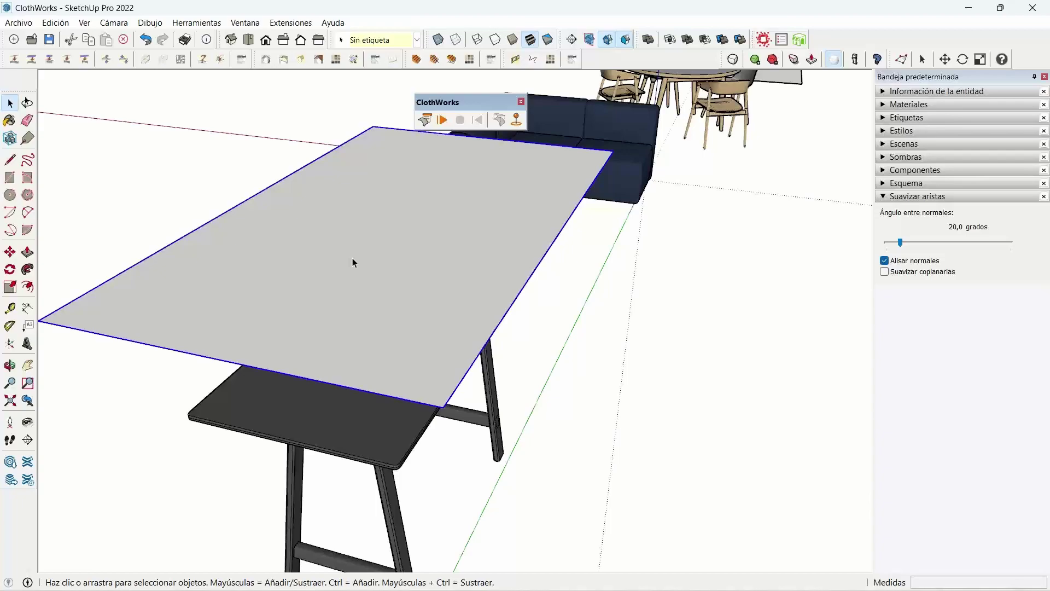
Triple-click the gridded cloth to select all its connected mesh.
scroll(358, 377, "up", 5)
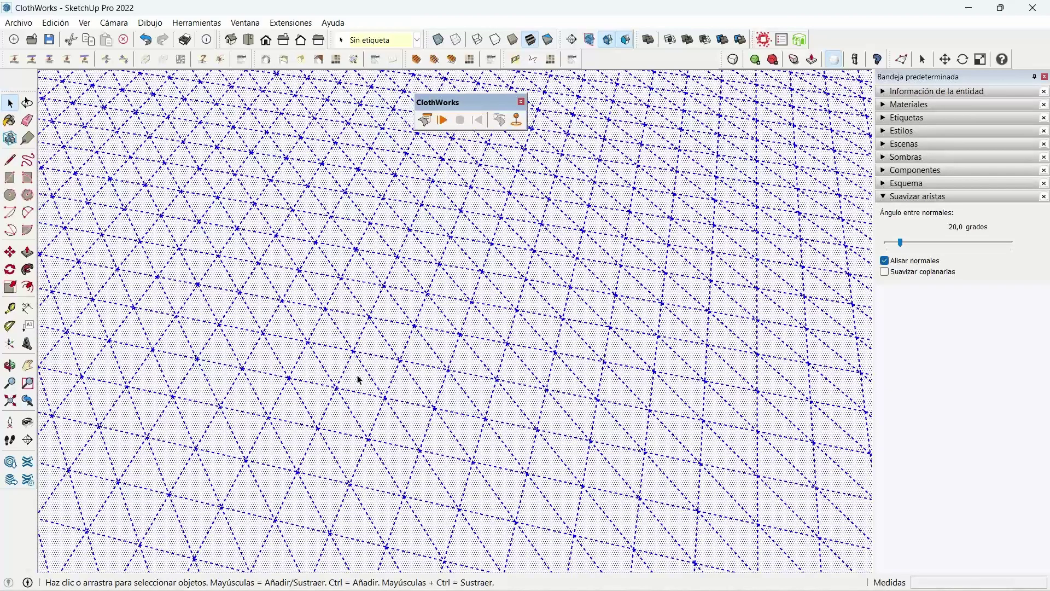
scroll(359, 378, "down", 3)
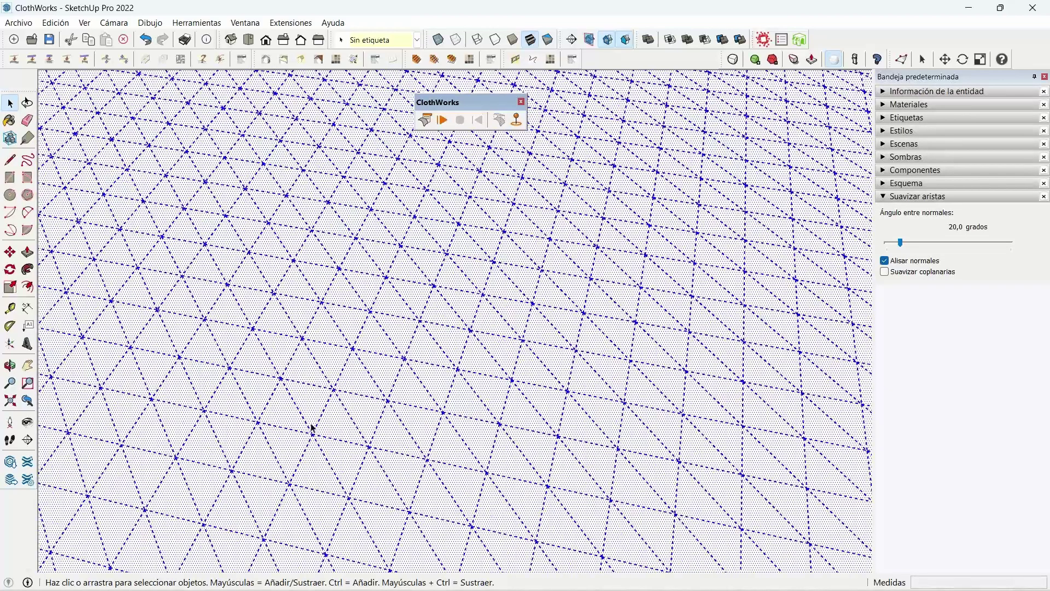
scroll(420, 400, "down", 6)
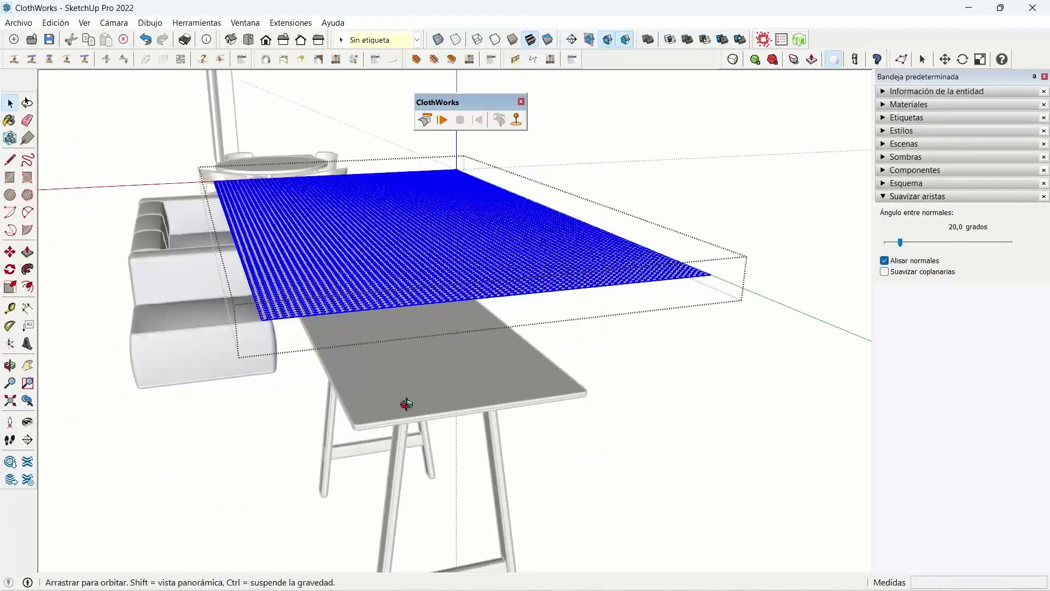
middle_click_drag(406, 404, 377, 416)
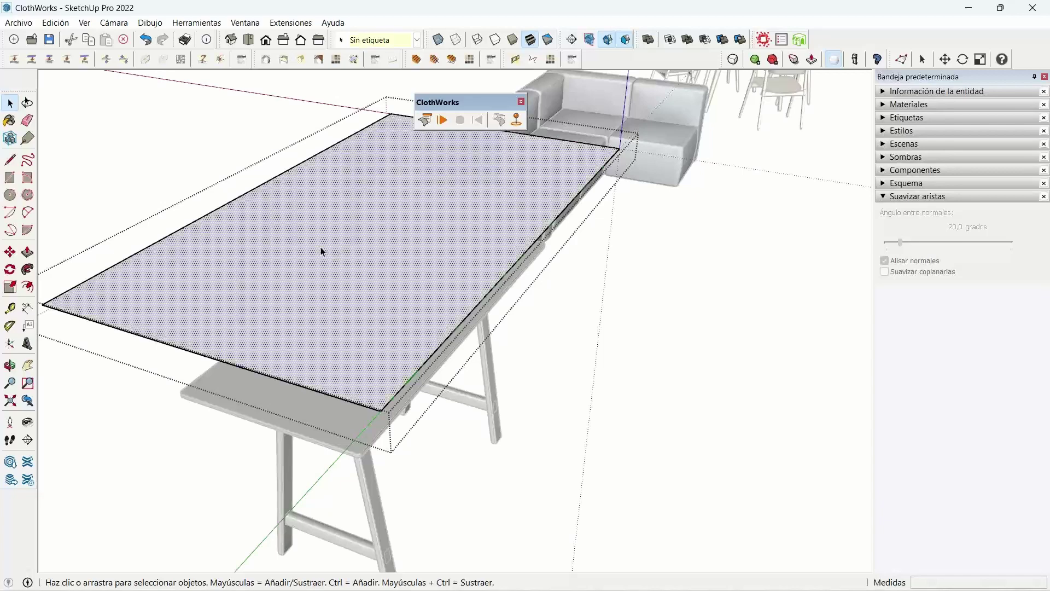
triple_click(320, 251)
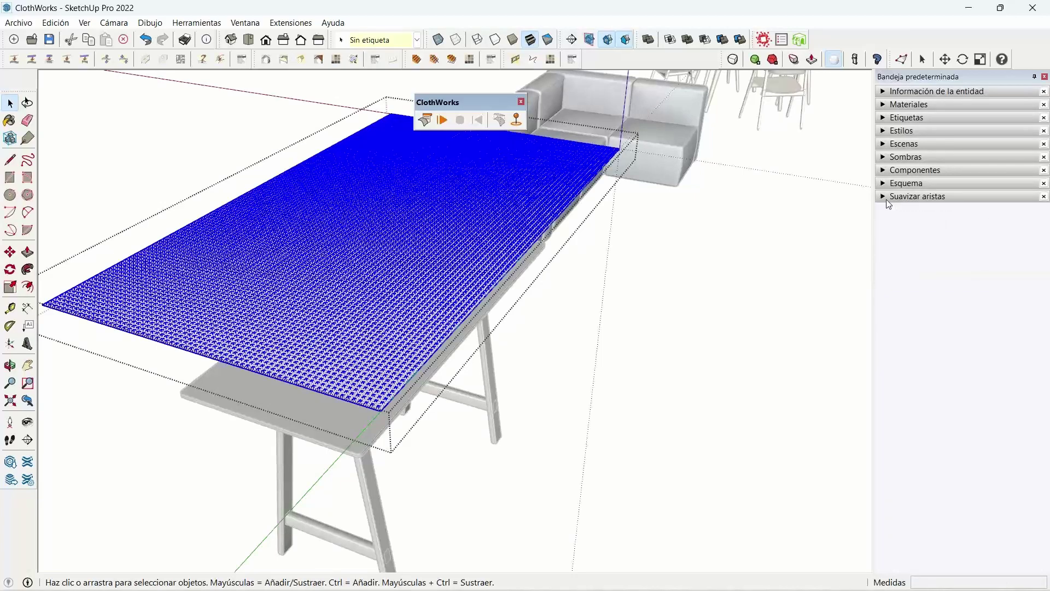
Paint the cloth sheet with Carpet Diamond Yellow from the Alfombra, telas, cueros, textiles materials.
left_click(901, 106)
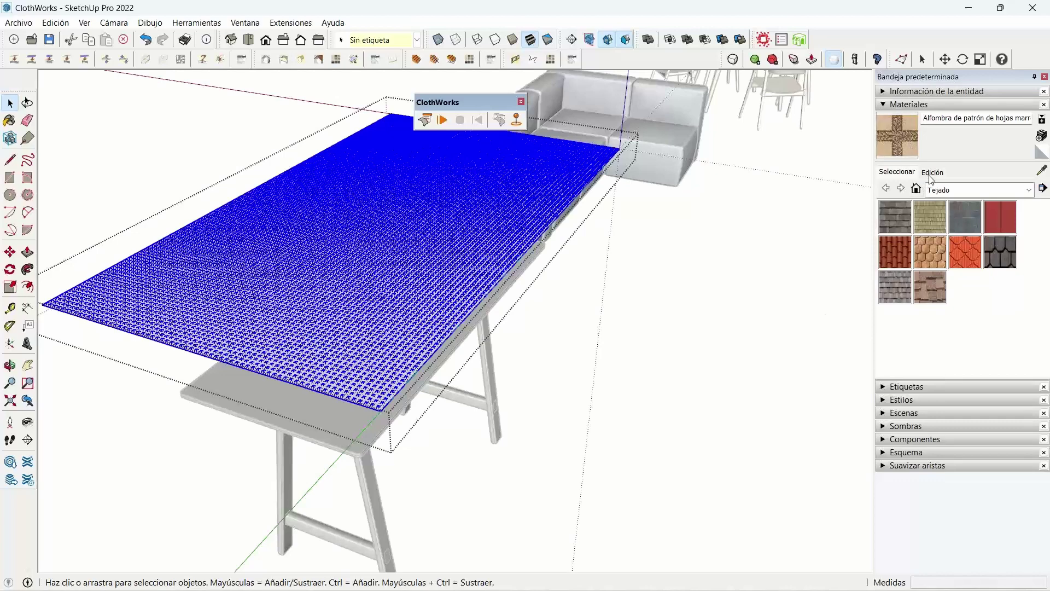
left_click(934, 196)
scroll(938, 208, "up", 2)
left_click(973, 202)
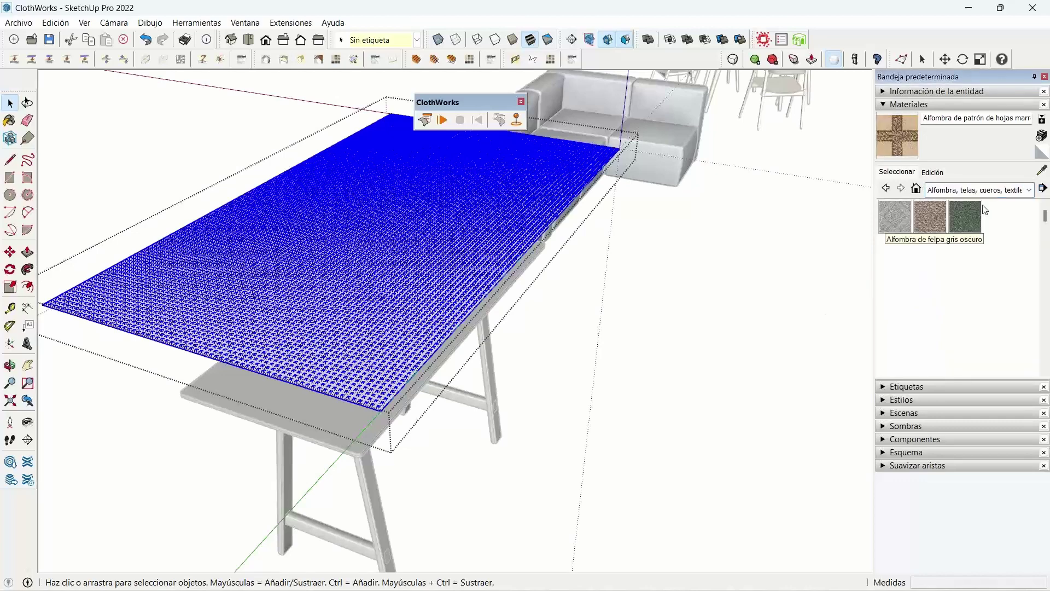
left_click(996, 256)
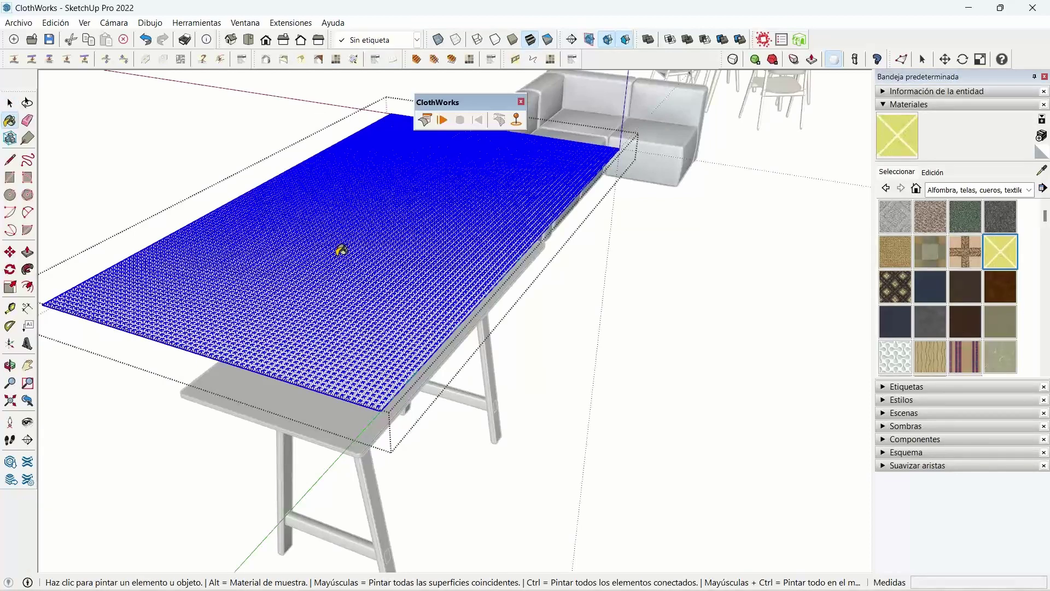
left_click(339, 250)
Orbit around the trestle table to inspect the yellow diamond cloth from several angles.
middle_click_drag(338, 252, 339, 293)
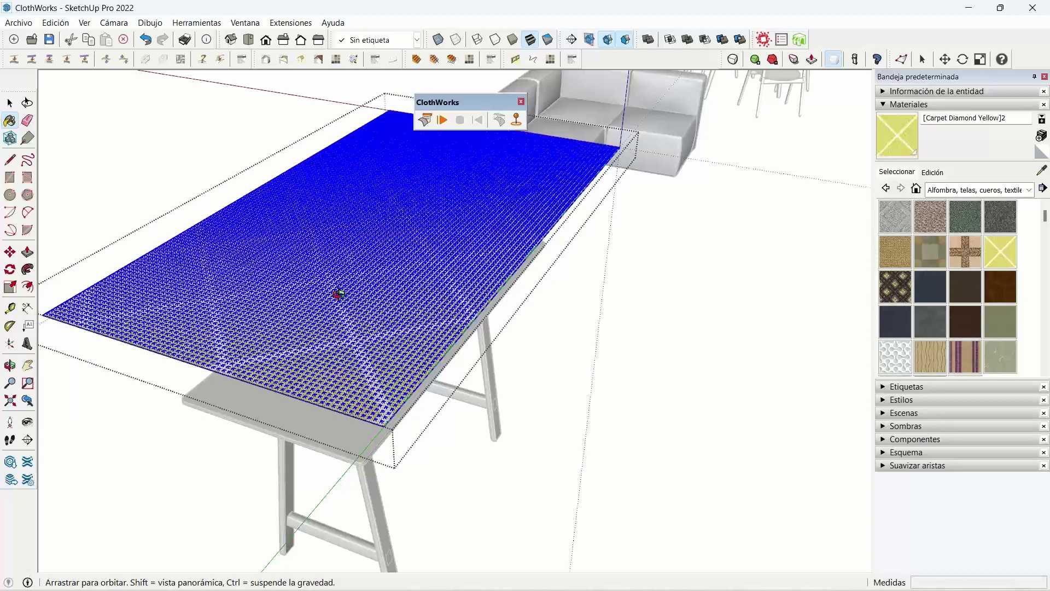
middle_click_drag(339, 294, 340, 329)
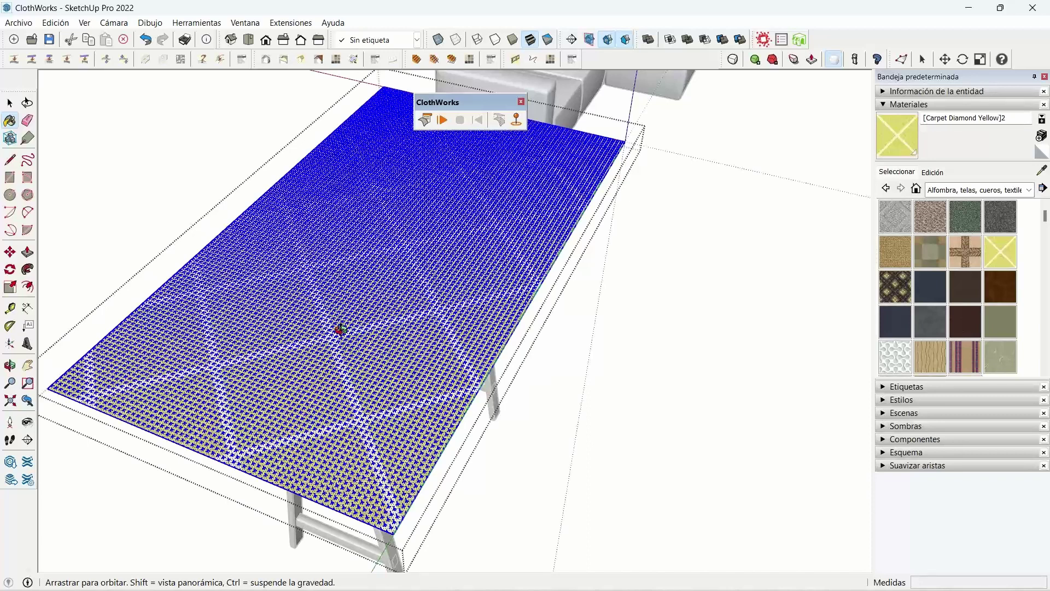
middle_click_drag(341, 329, 361, 323)
left_click(932, 172)
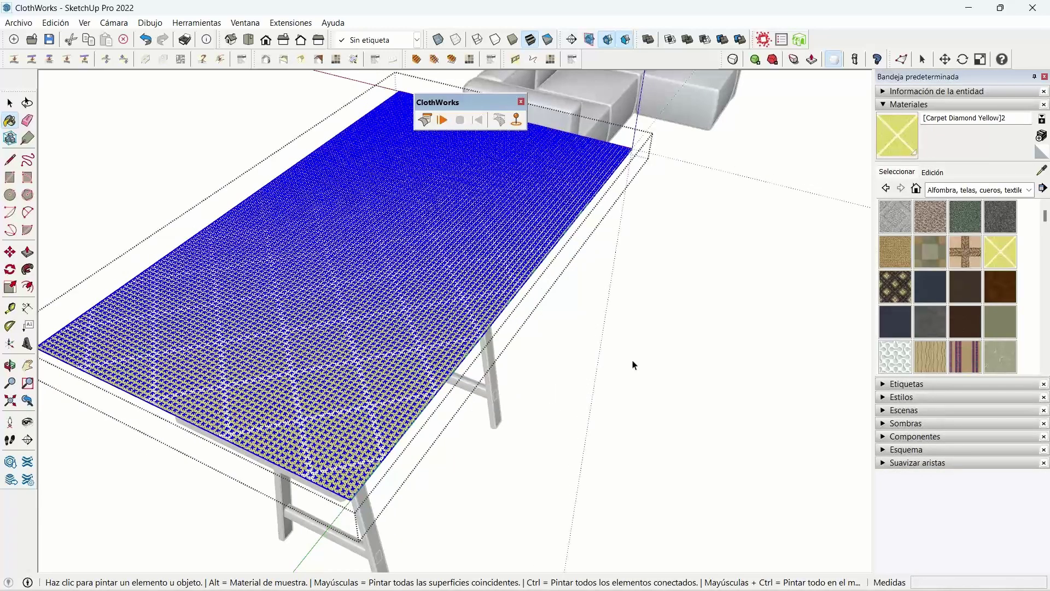
key("space")
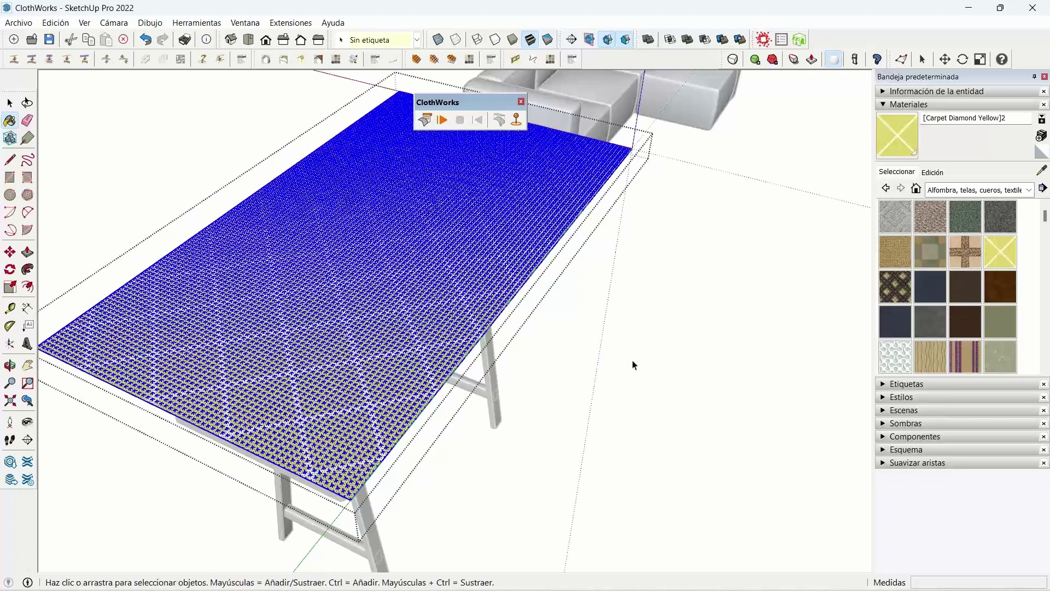
scroll(320, 247, "down", 3)
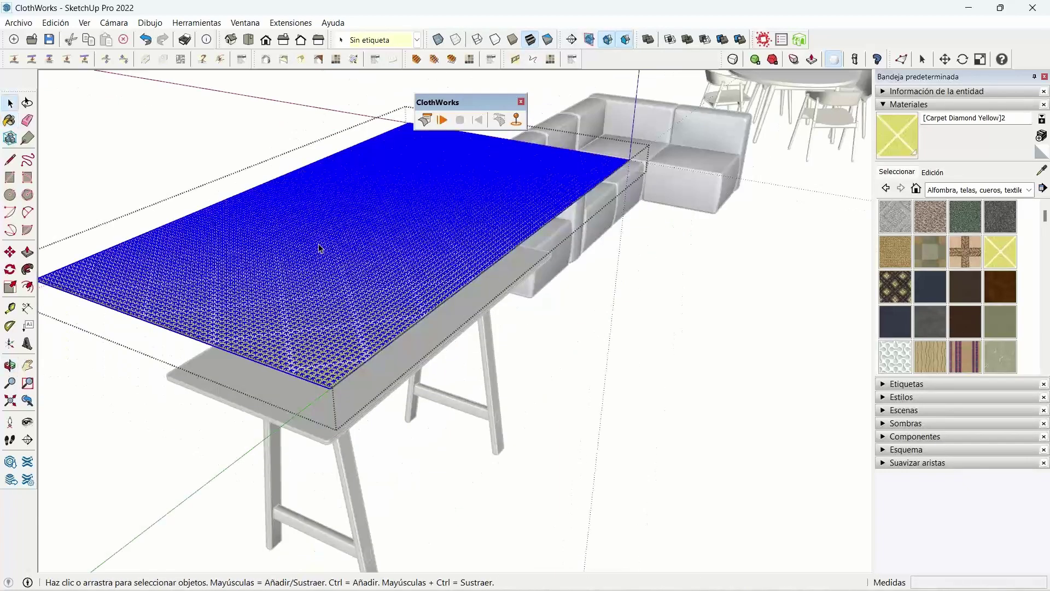
mouse_move(320, 247)
middle_mouse_down()
mouse_move(294, 336)
mouse_move(424, 125)
middle_mouse_up()
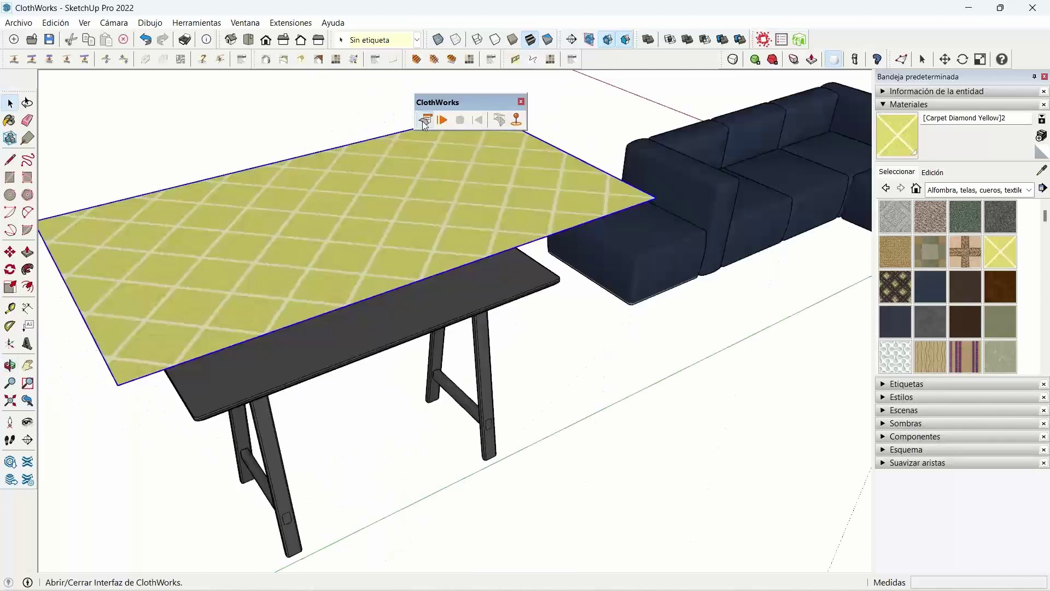
Tick Auto-Colisión for the tablecloth, review the Simulación settings (time step 1/420, gravity 9.8), and close.
left_click(425, 121)
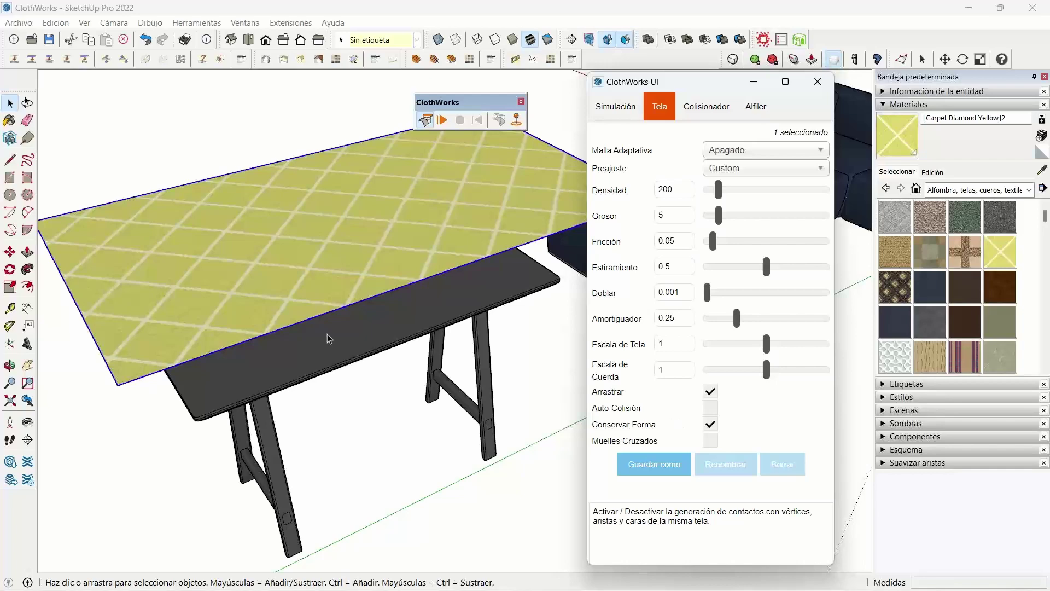
middle_click_drag(327, 334, 1034, 204)
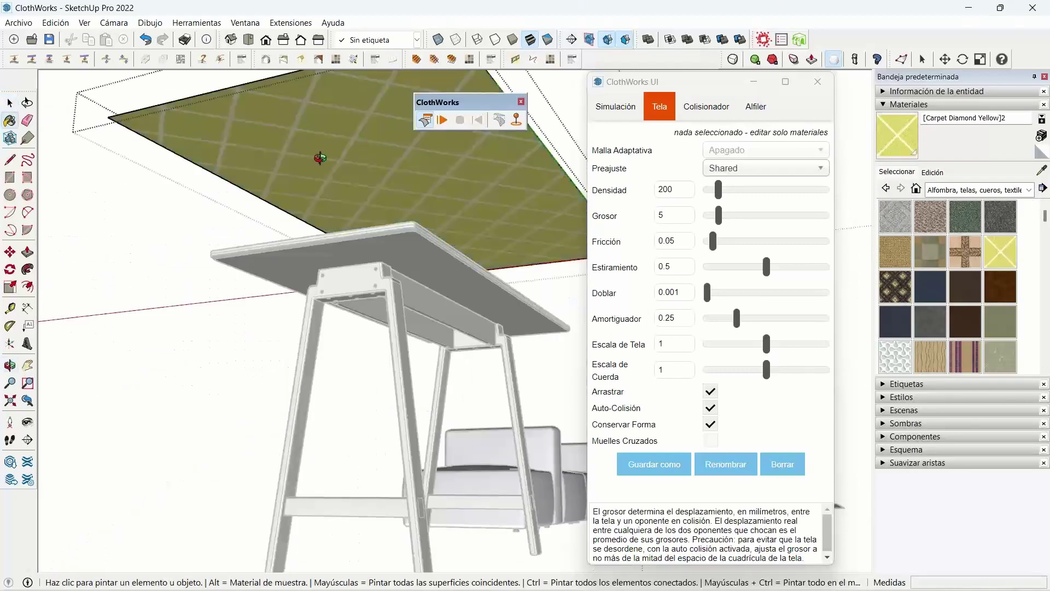
mouse_move(320, 158)
middle_mouse_down()
mouse_move(311, 182)
mouse_move(307, 115)
mouse_move(230, 230)
mouse_move(231, 247)
mouse_move(317, 327)
middle_mouse_up()
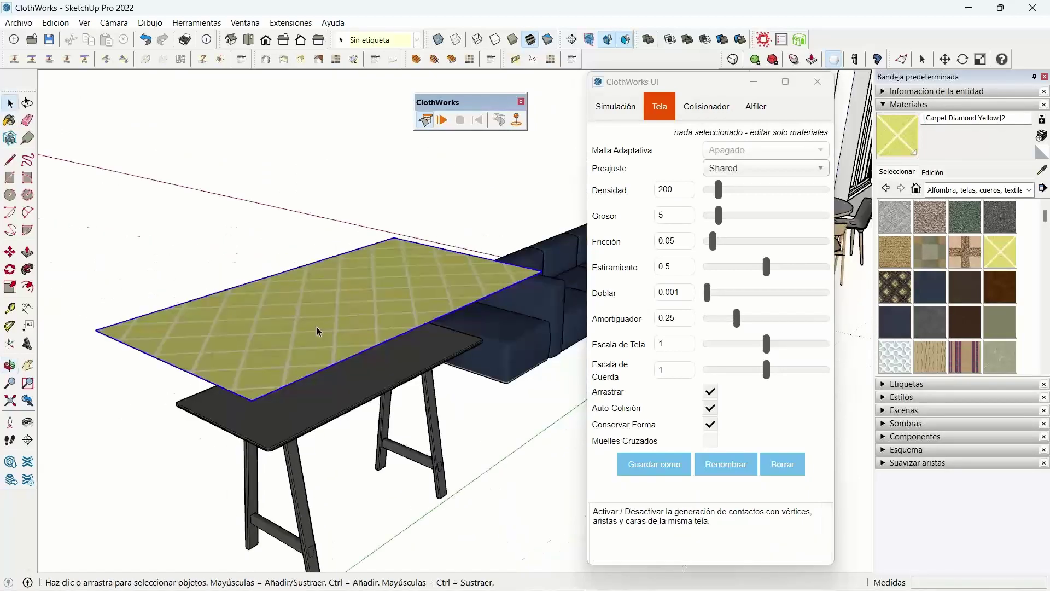
left_click(316, 326)
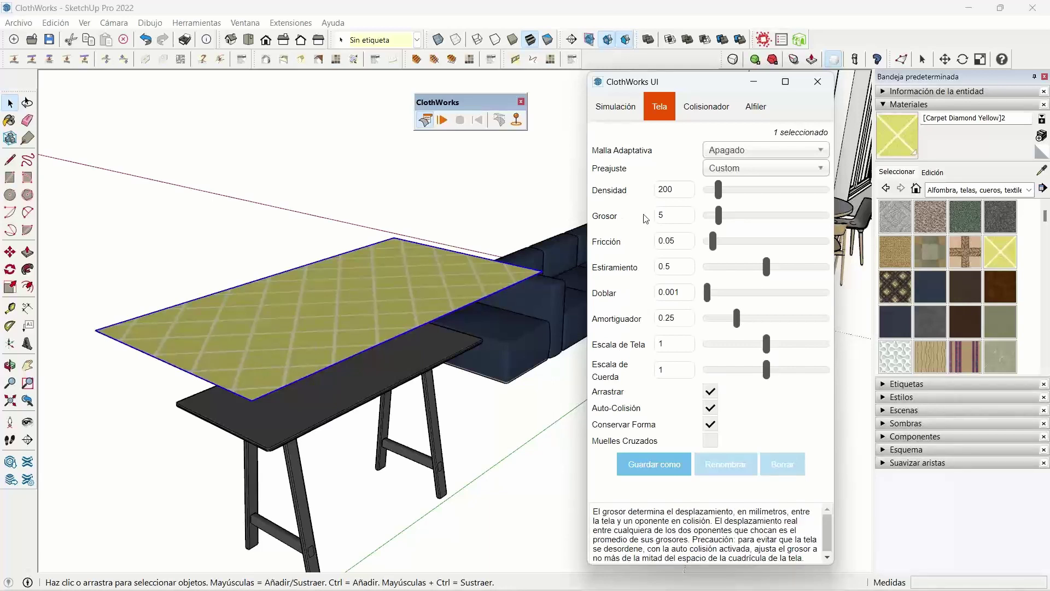
left_click(615, 106)
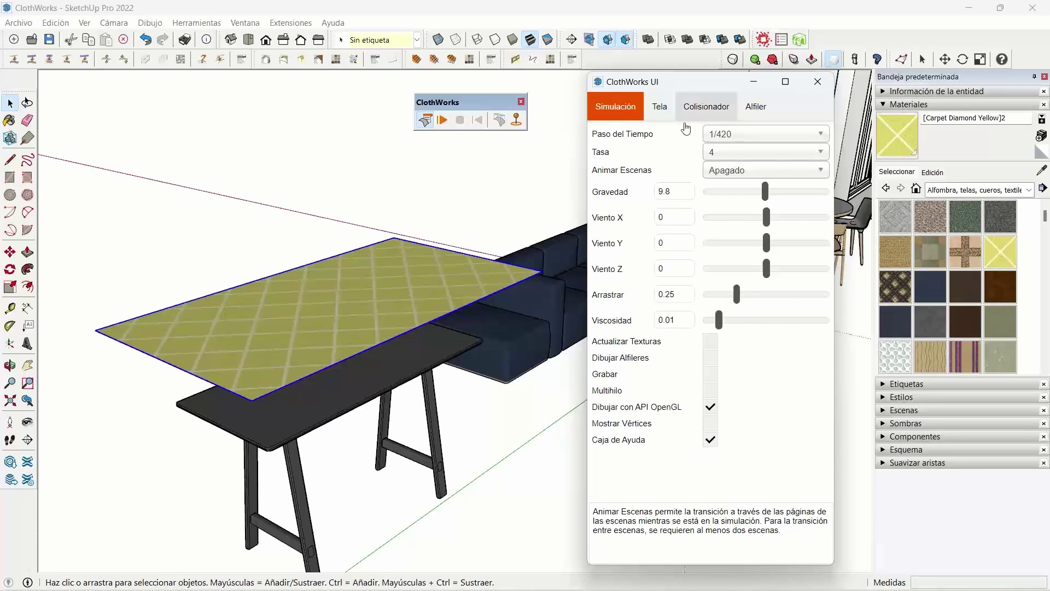
left_click(830, 89)
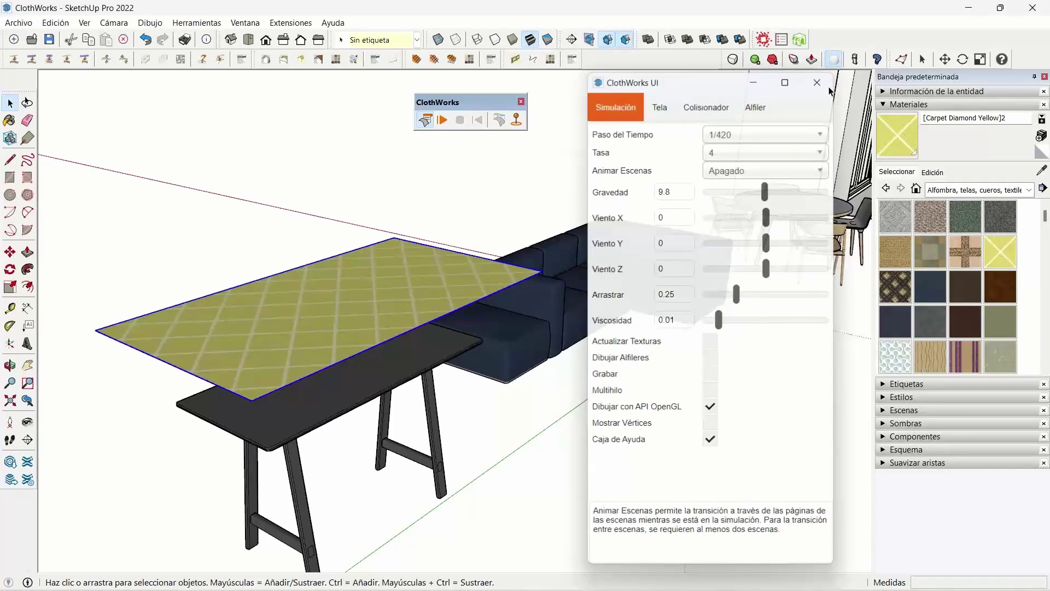
Start the ClothWorks simulation and orbit around the tablecloth as it drapes.
mouse_move(306, 383)
middle_mouse_down()
mouse_move(295, 274)
mouse_move(268, 337)
mouse_move(427, 140)
middle_mouse_up()
key("m")
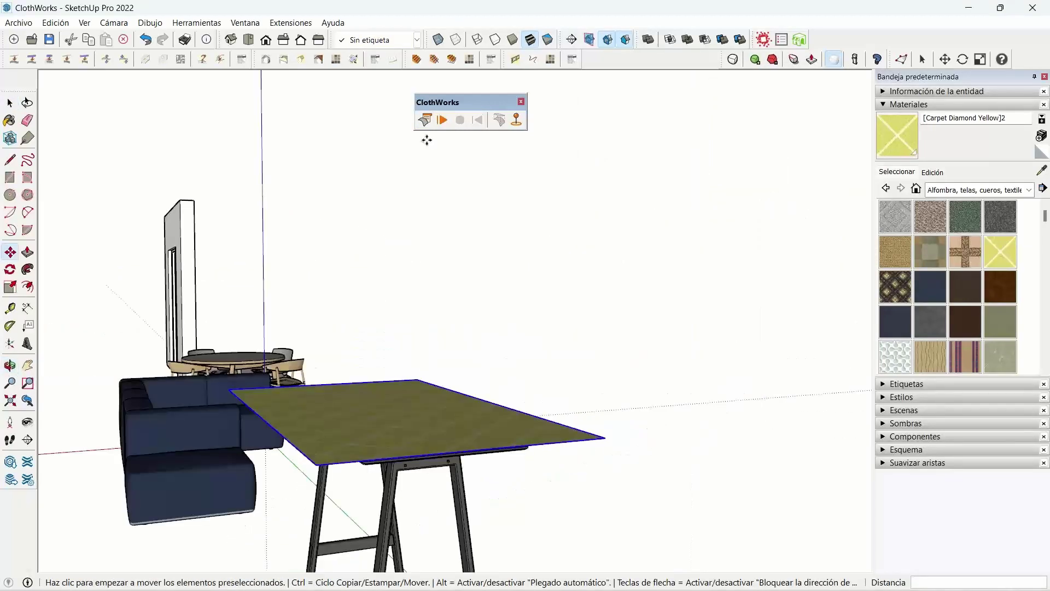
left_click(442, 120)
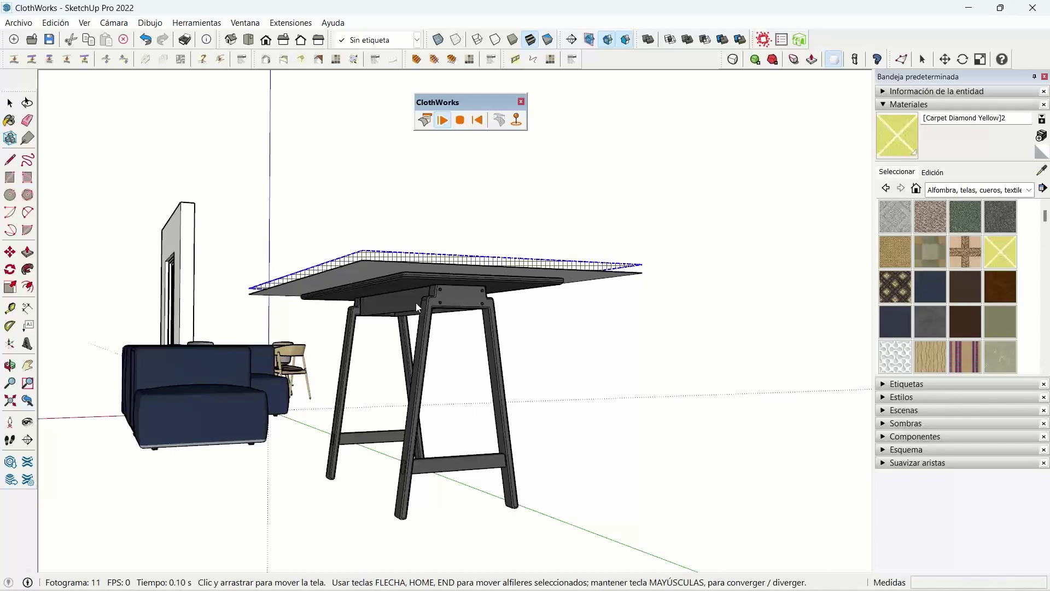
middle_click_drag(415, 303, 411, 403)
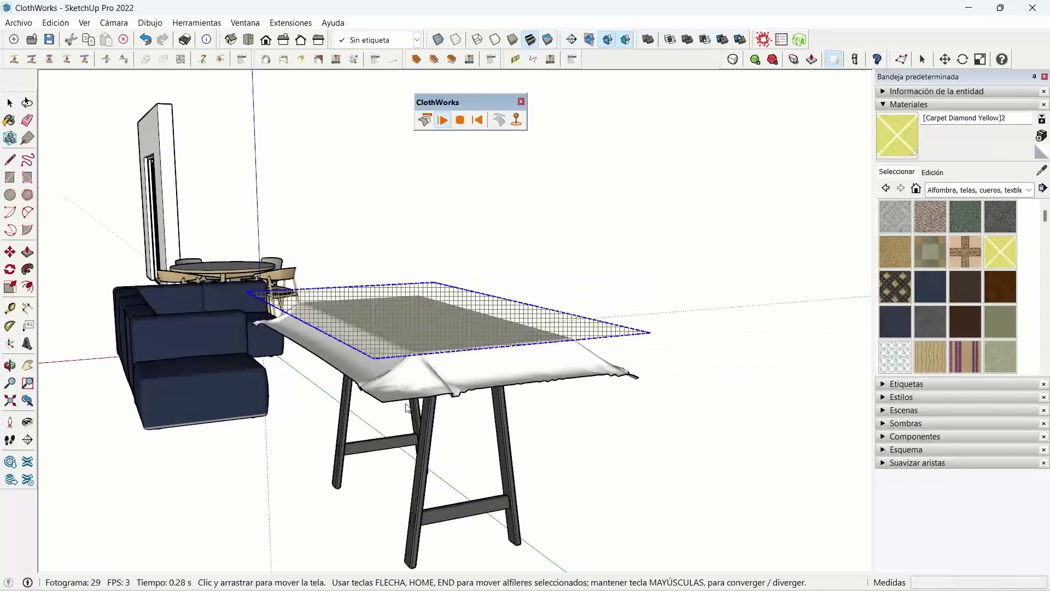
scroll(429, 430, "up", 3)
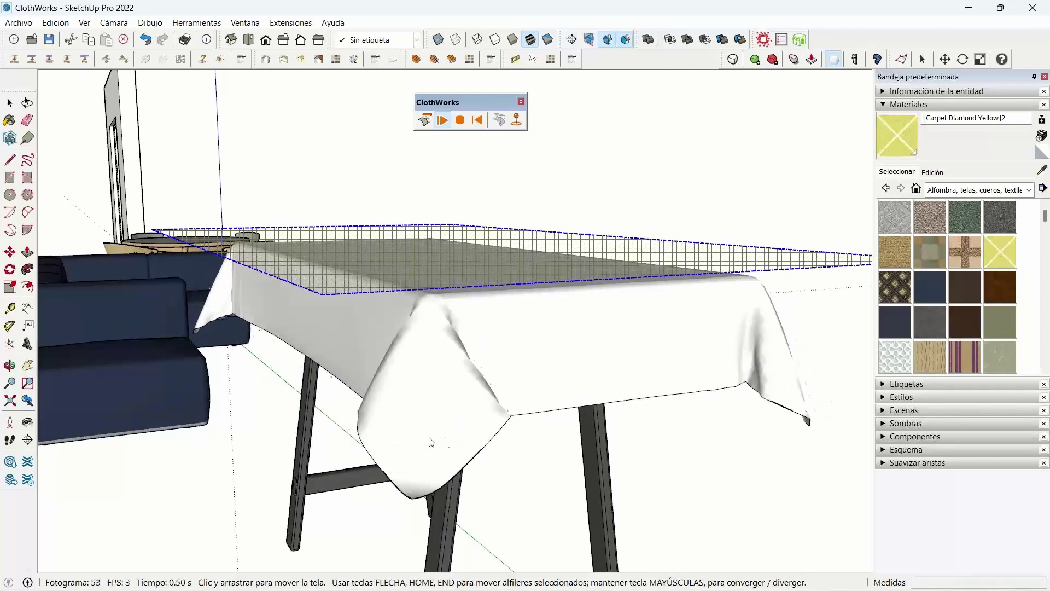
middle_click_drag(429, 441, 453, 368)
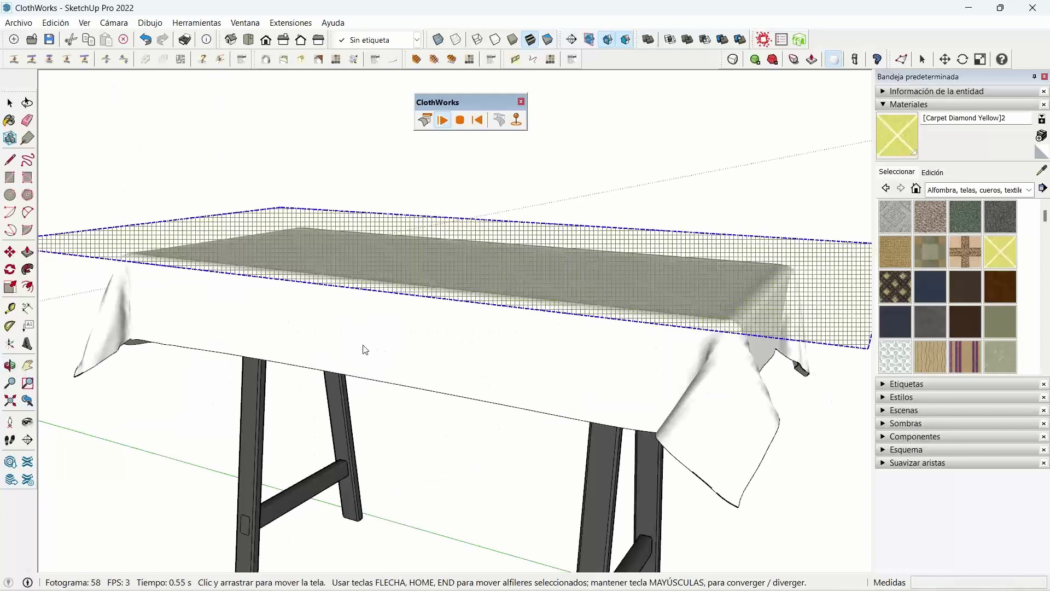
scroll(365, 349, "down", 3)
mouse_move(239, 325)
middle_mouse_down()
mouse_move(407, 324)
mouse_move(459, 293)
mouse_move(296, 338)
middle_mouse_up()
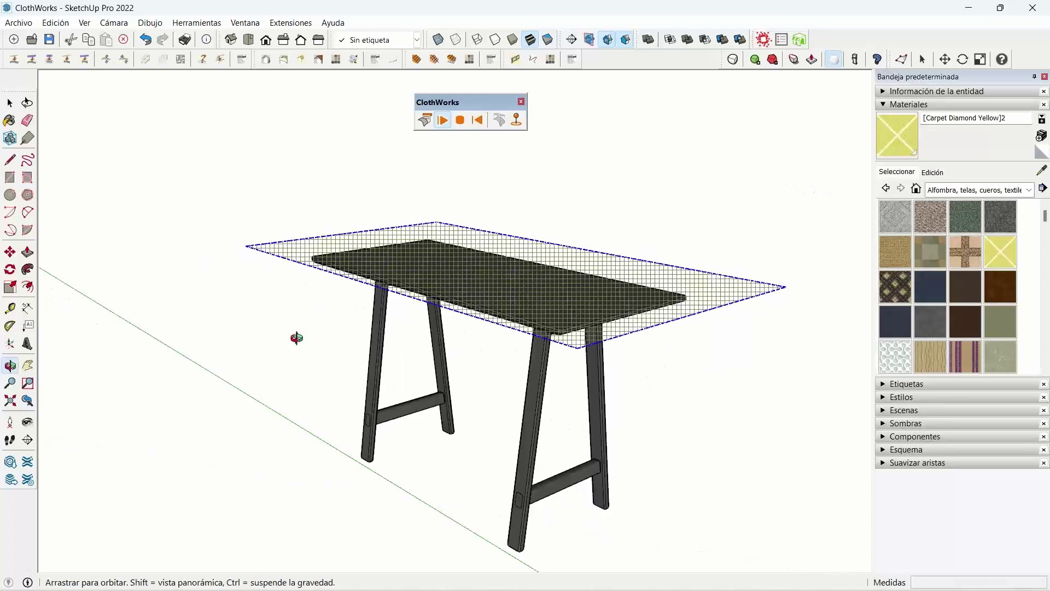
scroll(520, 312, "up", 3)
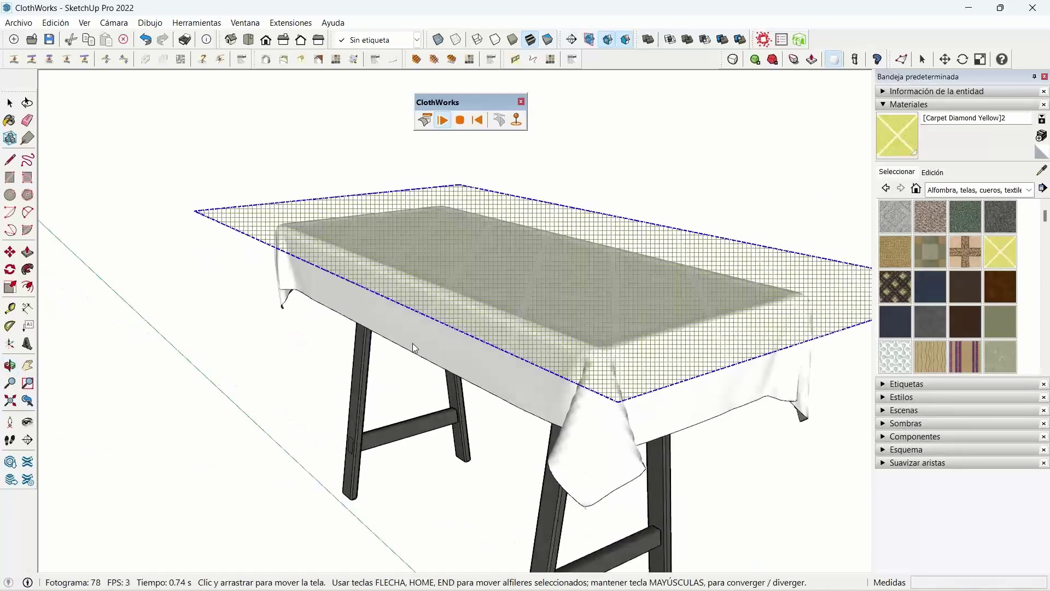
Pull and lift the tablecloth so it settles over the table, then stop the simulation.
left_click_drag(502, 404, 397, 361)
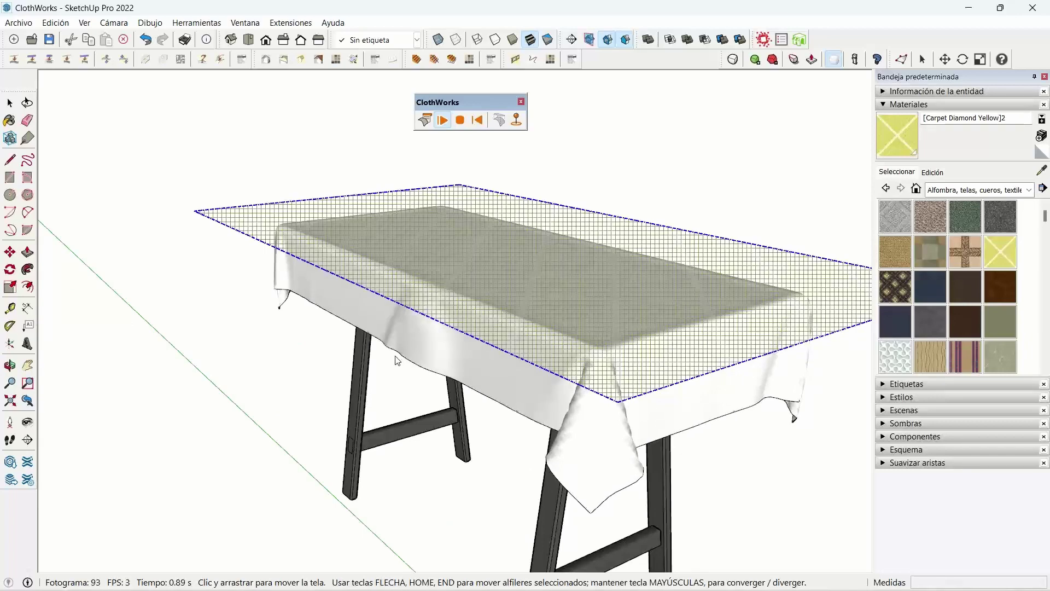
mouse_move(397, 361)
middle_mouse_down()
mouse_move(480, 267)
mouse_move(452, 311)
mouse_move(461, 309)
middle_mouse_up()
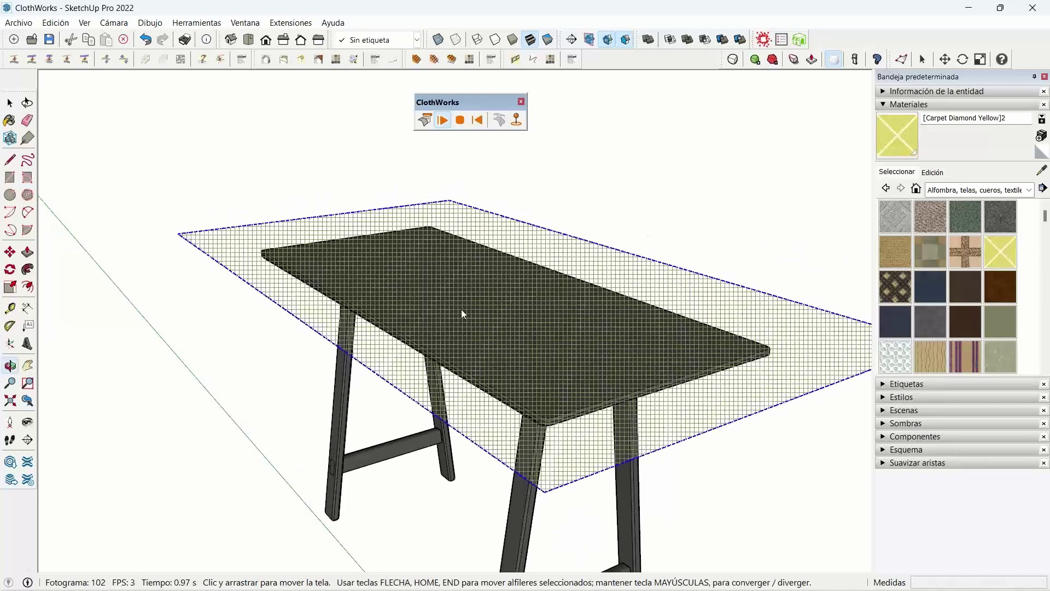
left_click_drag(462, 303, 481, 252)
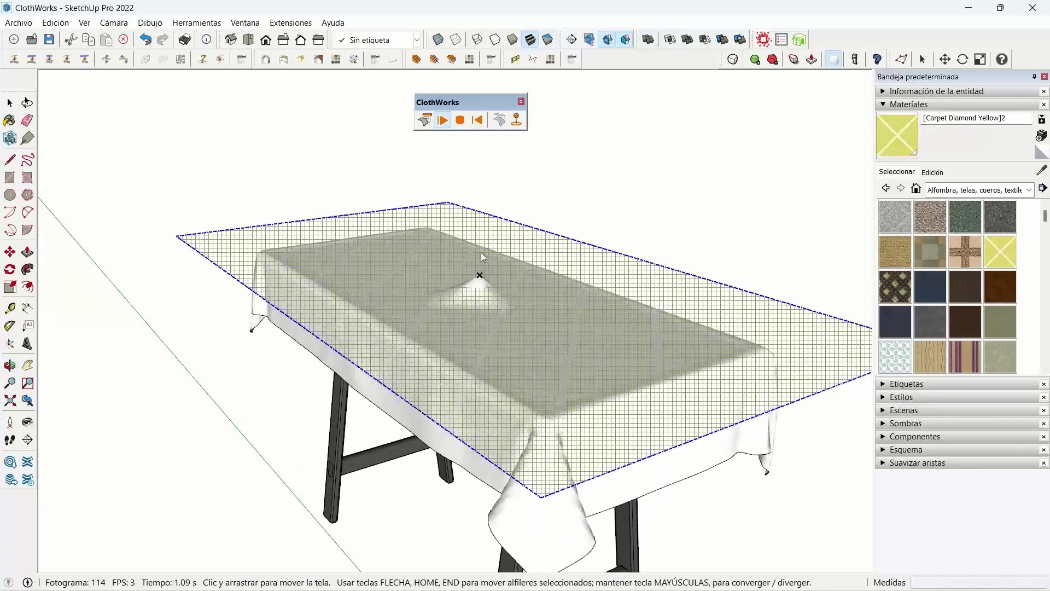
left_click_drag(481, 251, 480, 248)
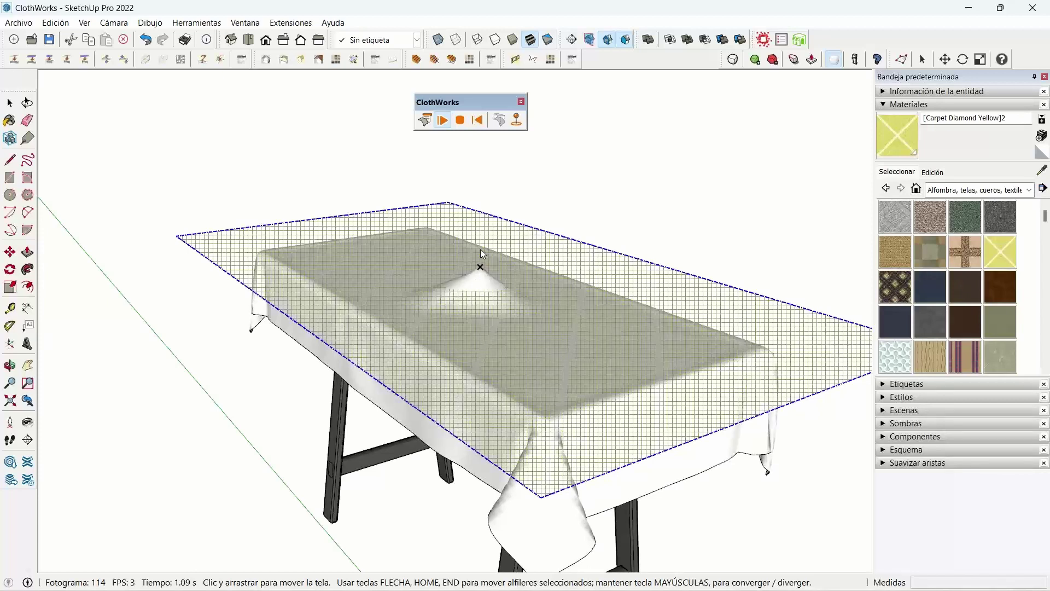
left_click_drag(481, 250, 479, 220)
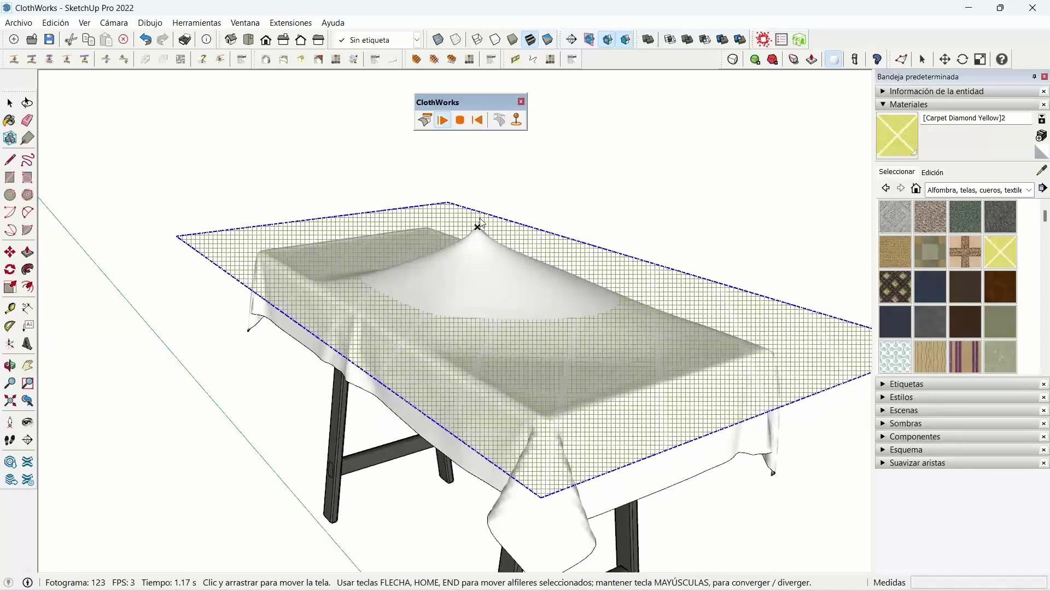
left_click_drag(480, 220, 504, 286)
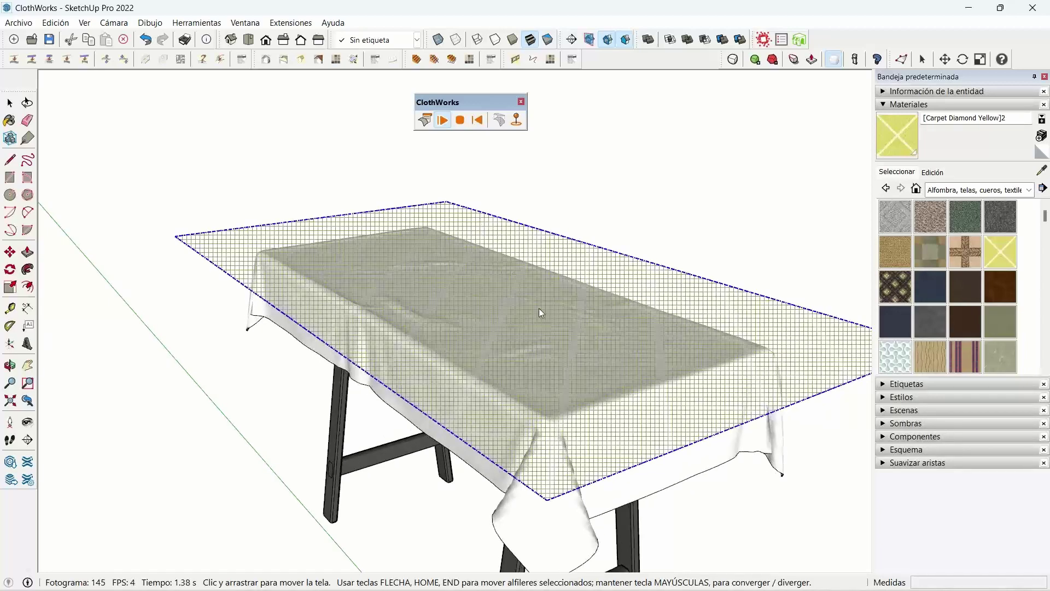
middle_click_drag(539, 308, 335, 460)
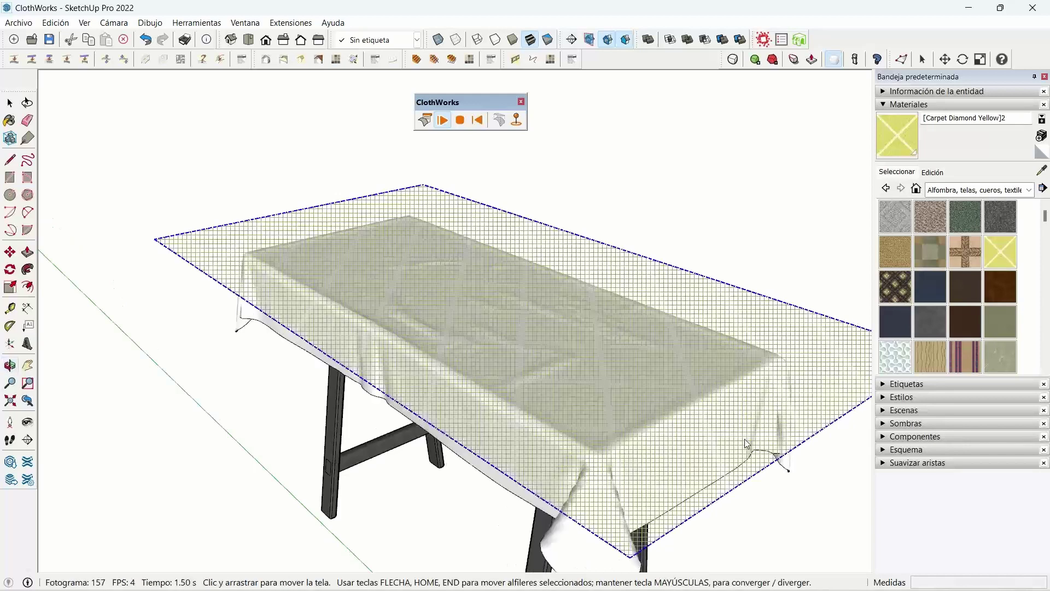
left_click(460, 122)
mouse_move(383, 164)
middle_mouse_down()
mouse_move(137, 188)
mouse_move(202, 352)
mouse_move(244, 218)
mouse_move(96, 239)
mouse_move(338, 366)
mouse_move(595, 428)
mouse_move(522, 398)
mouse_move(635, 431)
mouse_move(671, 463)
mouse_move(548, 398)
mouse_move(614, 359)
mouse_move(441, 330)
mouse_move(190, 371)
mouse_move(565, 345)
mouse_move(547, 361)
mouse_move(431, 382)
middle_mouse_up()
Pan and orbit from the dining table to face the wall with the double glass door.
scroll(601, 347, "up", 3)
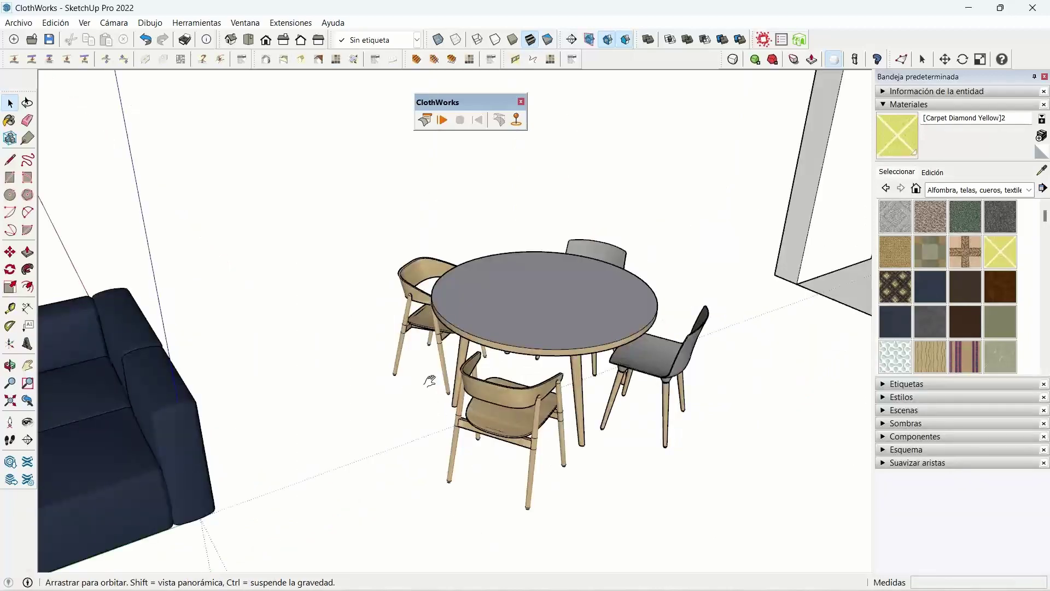
mouse_move(588, 281)
middle_mouse_down("shift")
mouse_move(622, 263)
mouse_move(503, 320)
mouse_move(389, 262)
mouse_move(509, 225)
middle_mouse_up("shift")
mouse_move(545, 300)
middle_mouse_down()
mouse_move(527, 288)
mouse_move(618, 167)
middle_mouse_up()
Draw a rectangle face over the right glass door panel.
key("r")
left_click(613, 166)
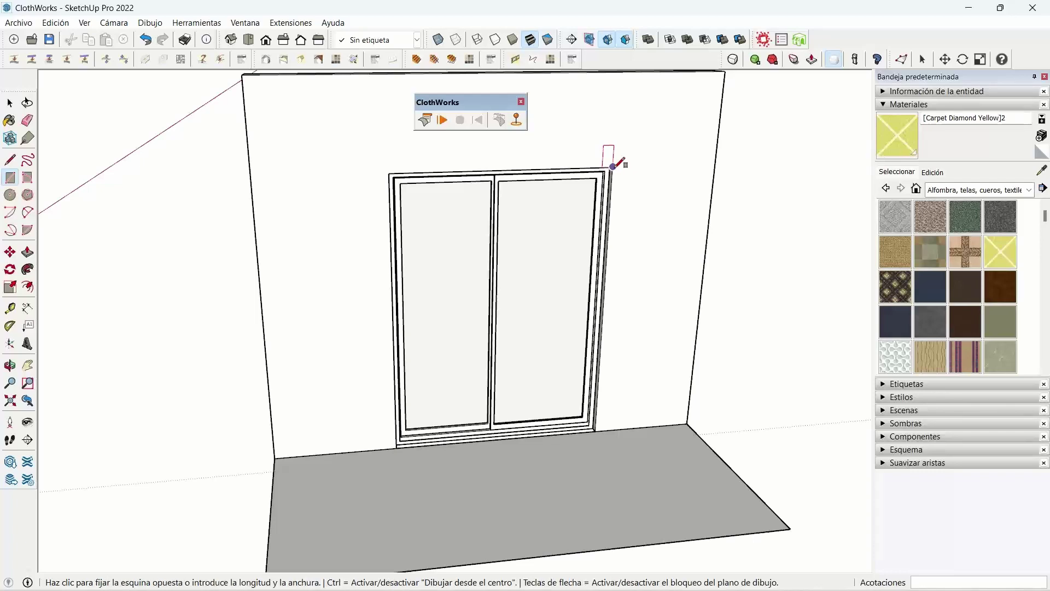
left_click(492, 436)
middle_click_drag(493, 436, 553, 239)
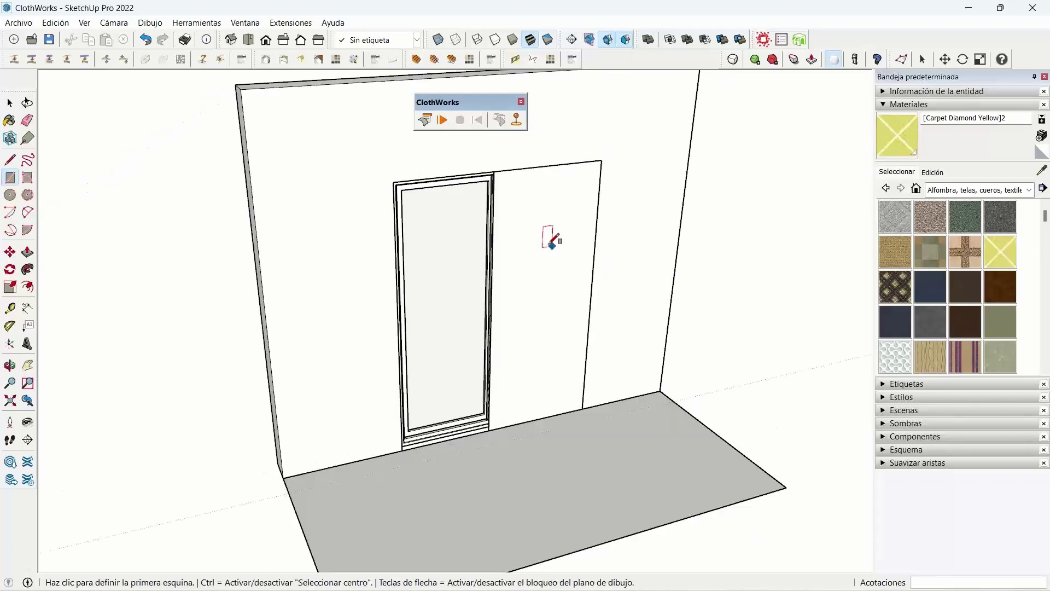
key("space")
left_click(564, 328)
Move the rectangle 0,27 m out from the wall and make it a group.
key("m")
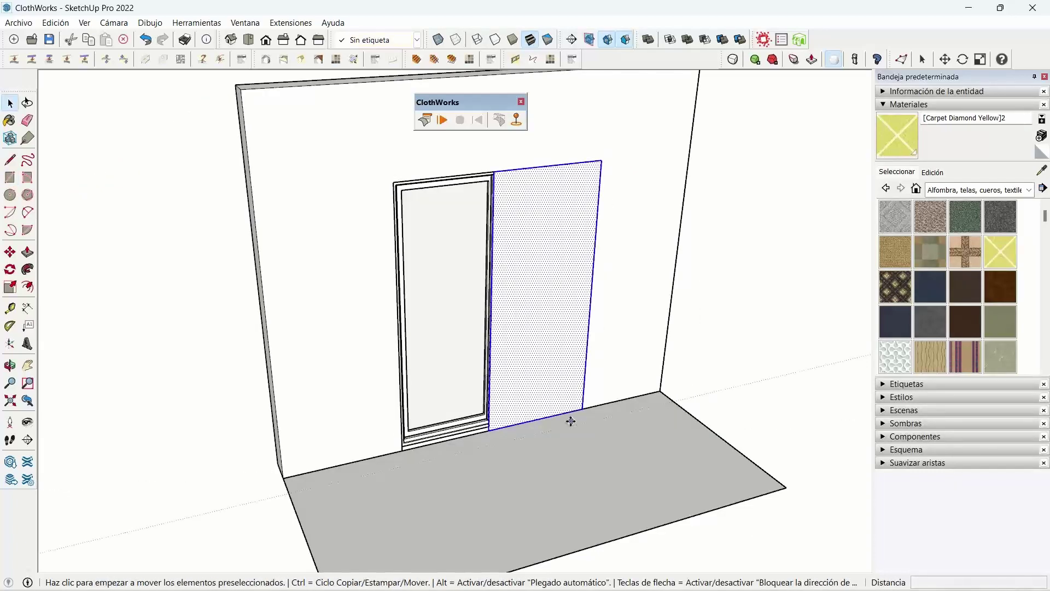
left_click_drag(571, 421, 578, 423)
middle_click_drag(578, 422, 739, 347)
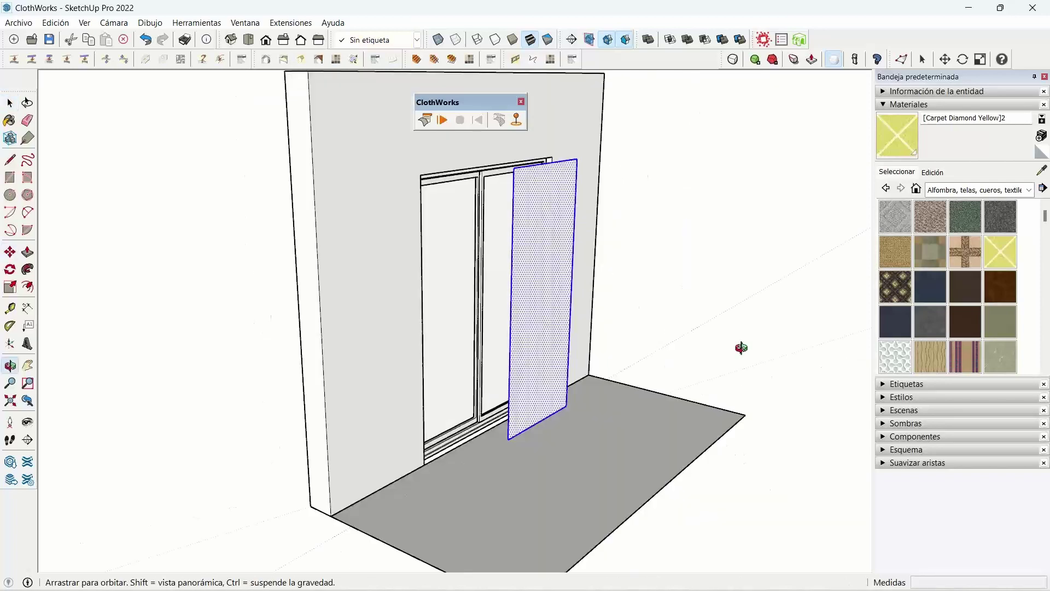
key("space")
right_click(555, 264)
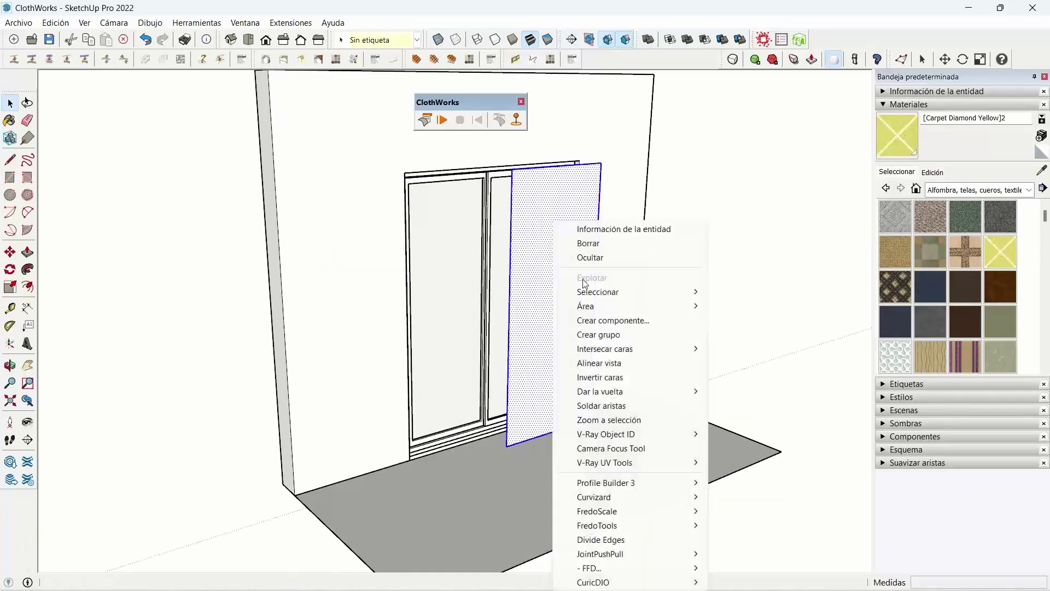
left_click(601, 335)
mouse_move(602, 335)
middle_mouse_down()
mouse_move(521, 270)
mouse_move(511, 226)
middle_mouse_up()
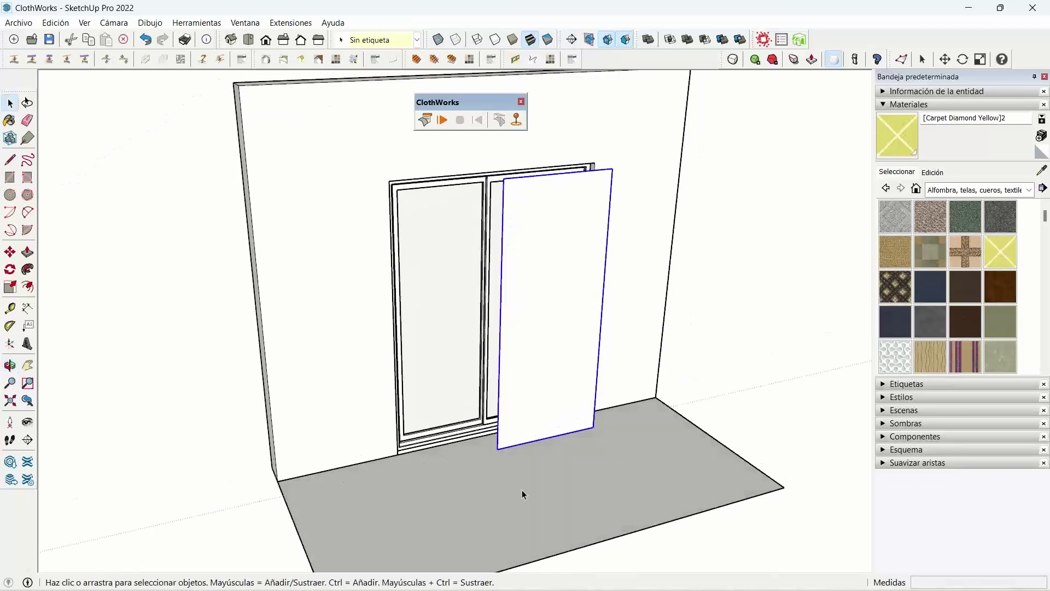
Make the floor a ClothWorks collider (Crear Colisionador) and the panel a cloth (Crear Tela).
left_click(470, 494)
middle_click_drag(471, 494, 535, 381)
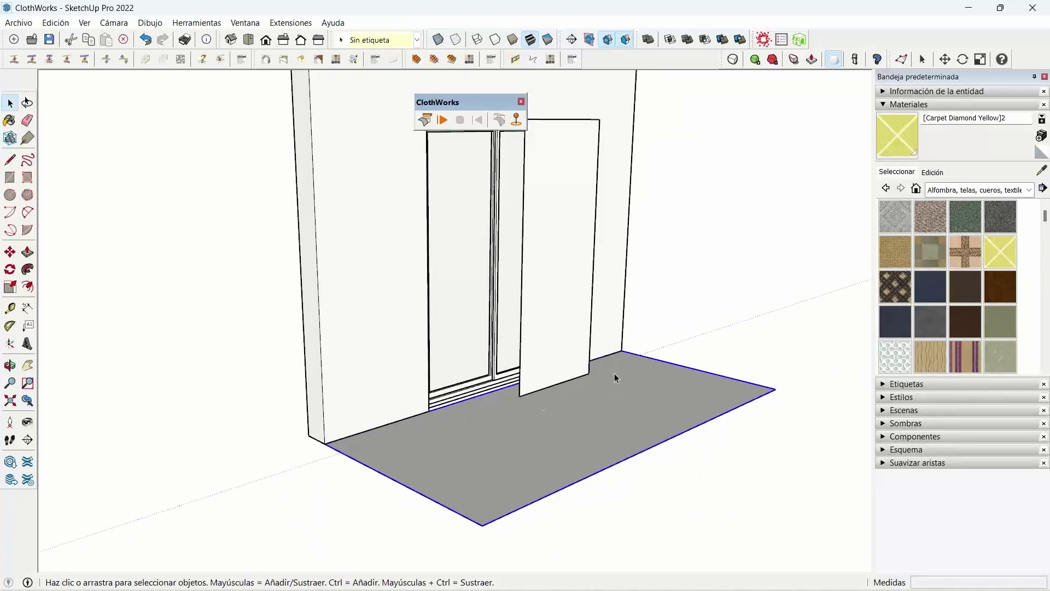
right_click(486, 425)
mouse_move(563, 387)
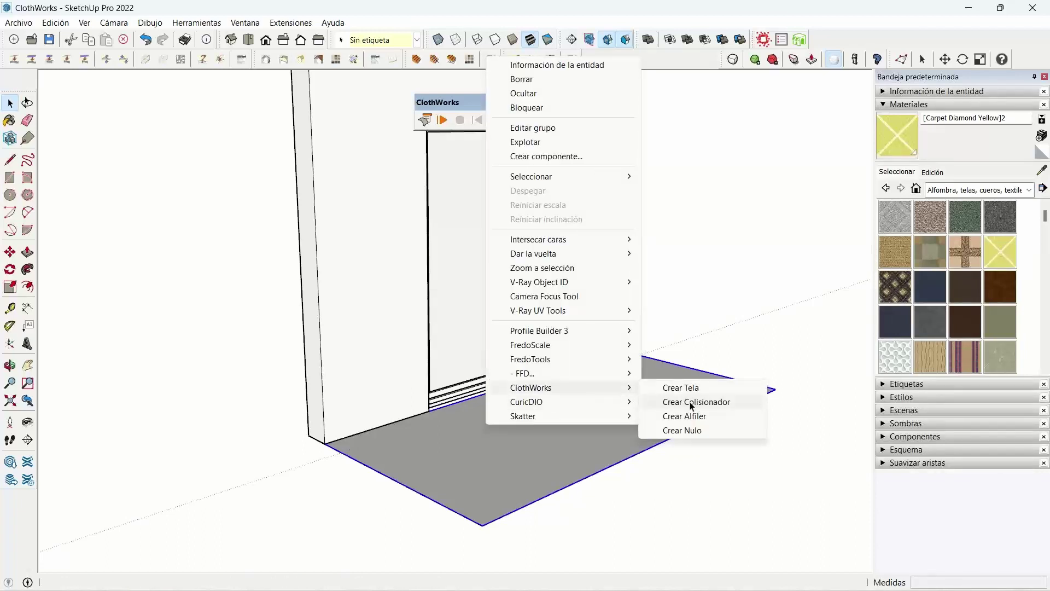
left_click(692, 406)
right_click(582, 223)
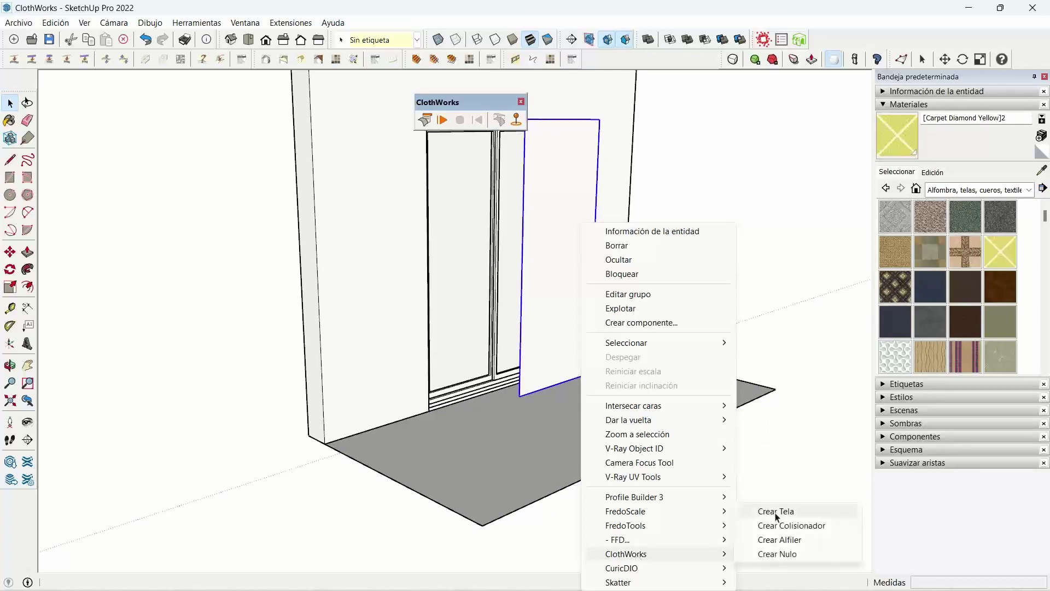
left_click(775, 511)
Face the panel squarely and pin its top-left corner, top-right corner and top-edge midpoint.
key("o")
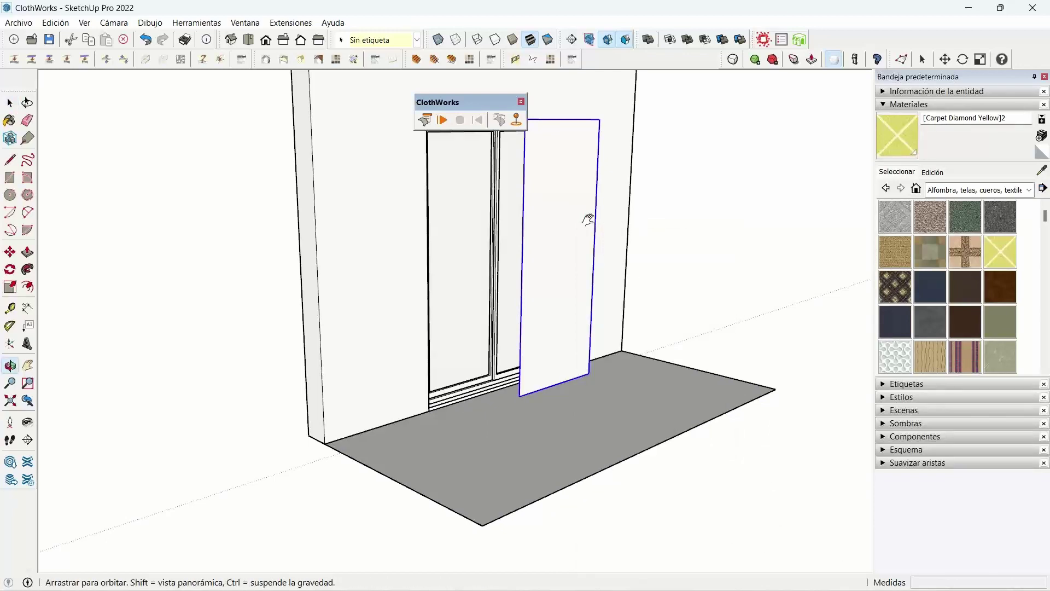
mouse_move(588, 218)
left_mouse_down()
mouse_move(580, 239)
mouse_move(367, 340)
left_mouse_up()
scroll(445, 284, "up", 5)
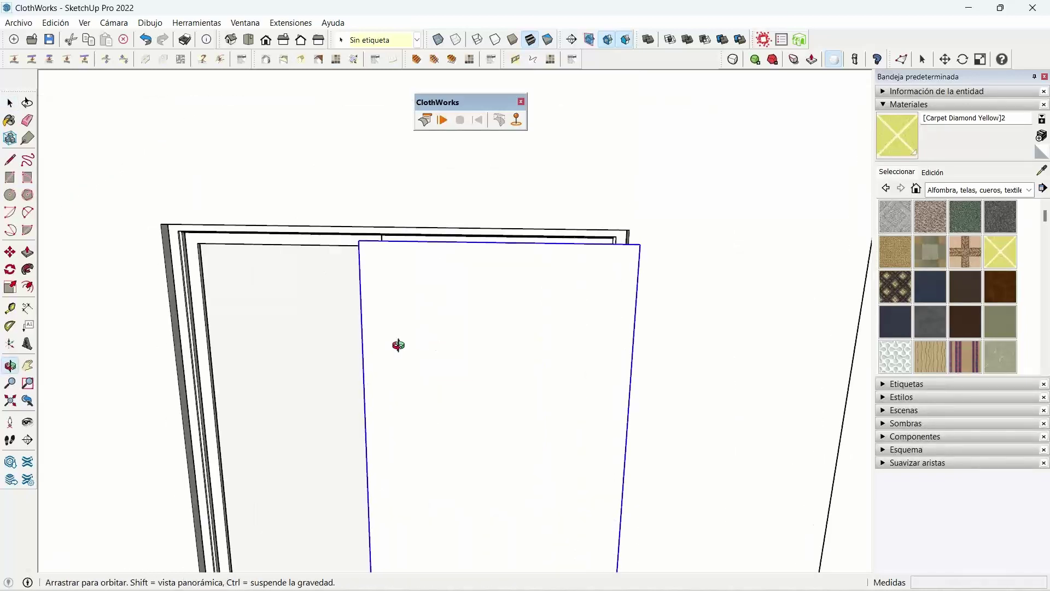
left_click_drag(398, 344, 412, 260)
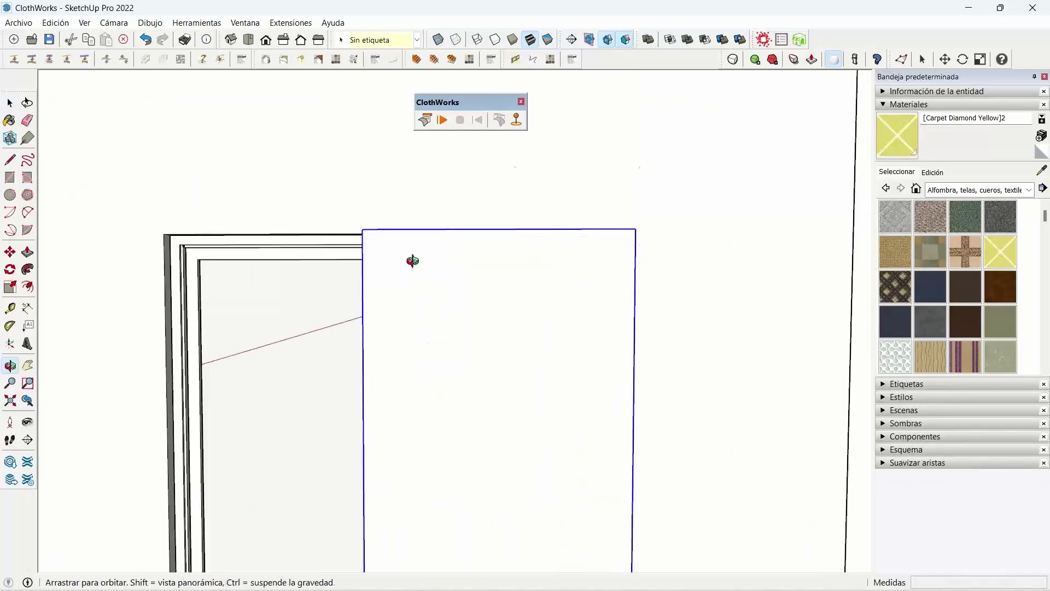
left_click(517, 121)
left_click(517, 123)
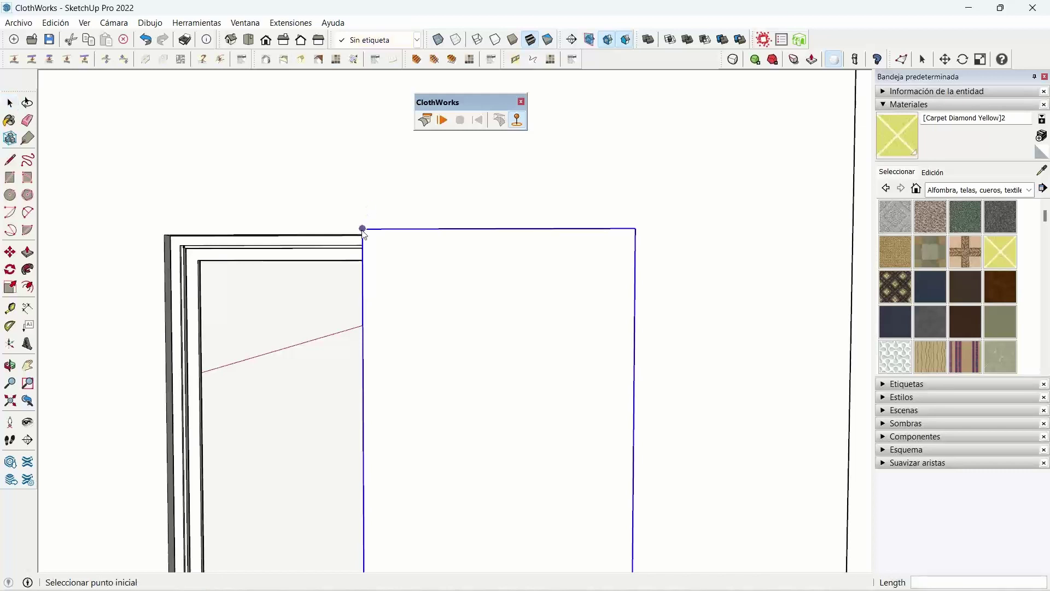
left_click(363, 228)
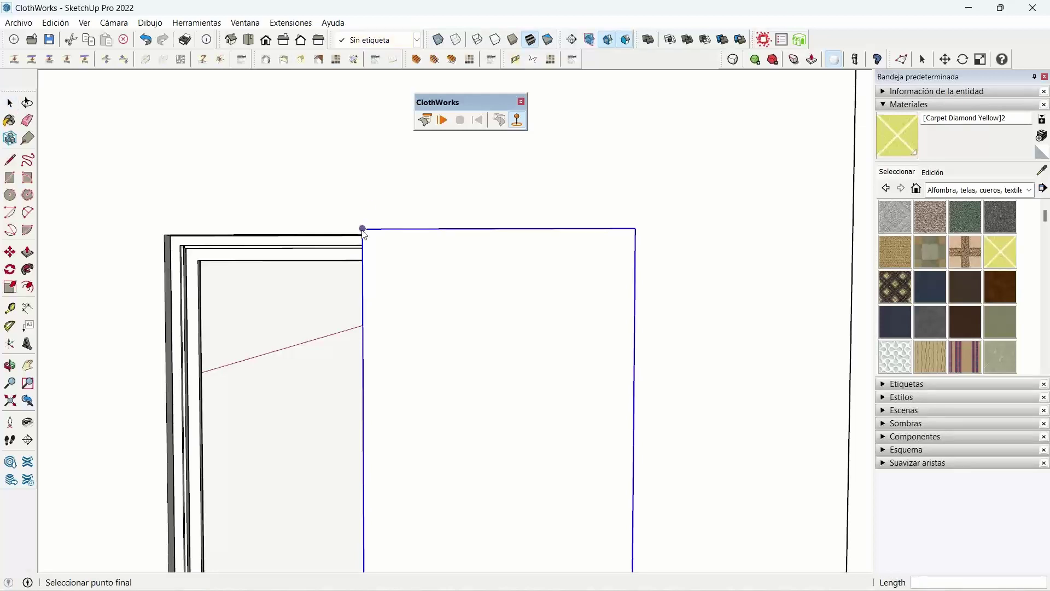
left_click(370, 184)
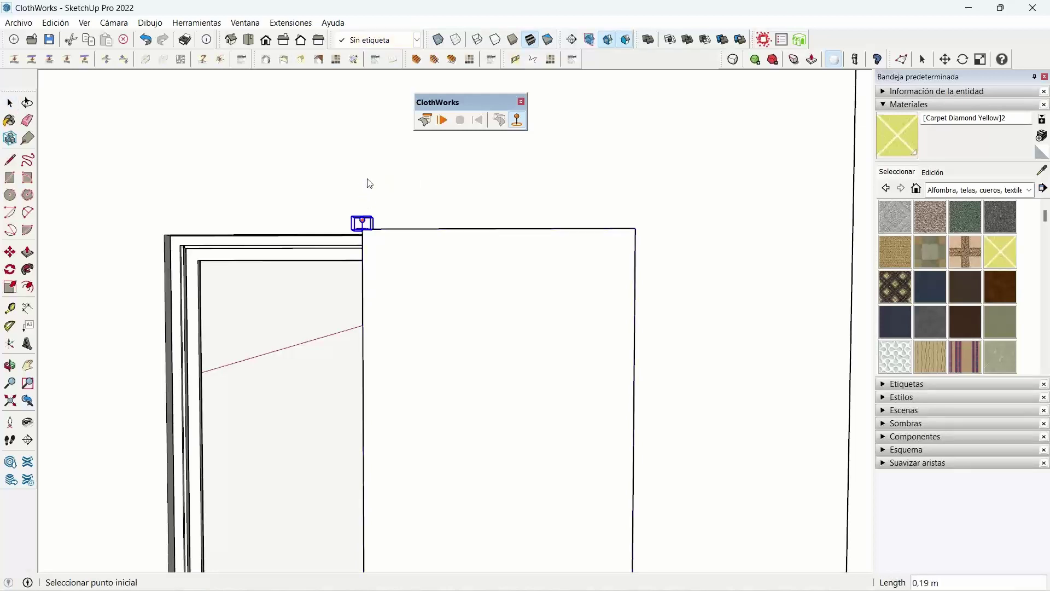
left_click(635, 227)
left_click(641, 175)
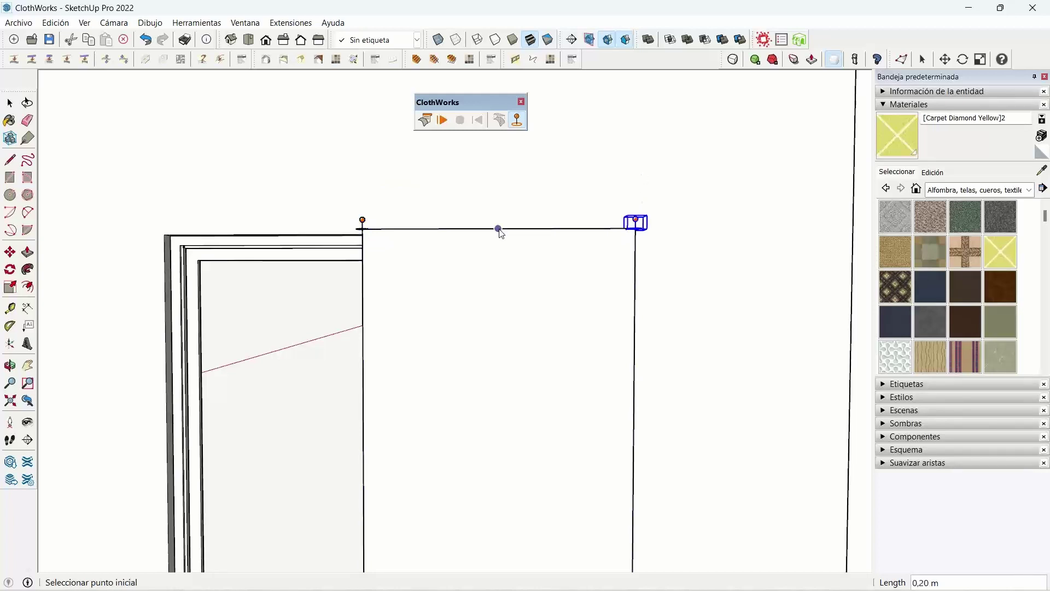
left_click(499, 229)
Add more pins along the top edge between the corners and the midpoint.
middle_click_drag(434, 235, 430, 236)
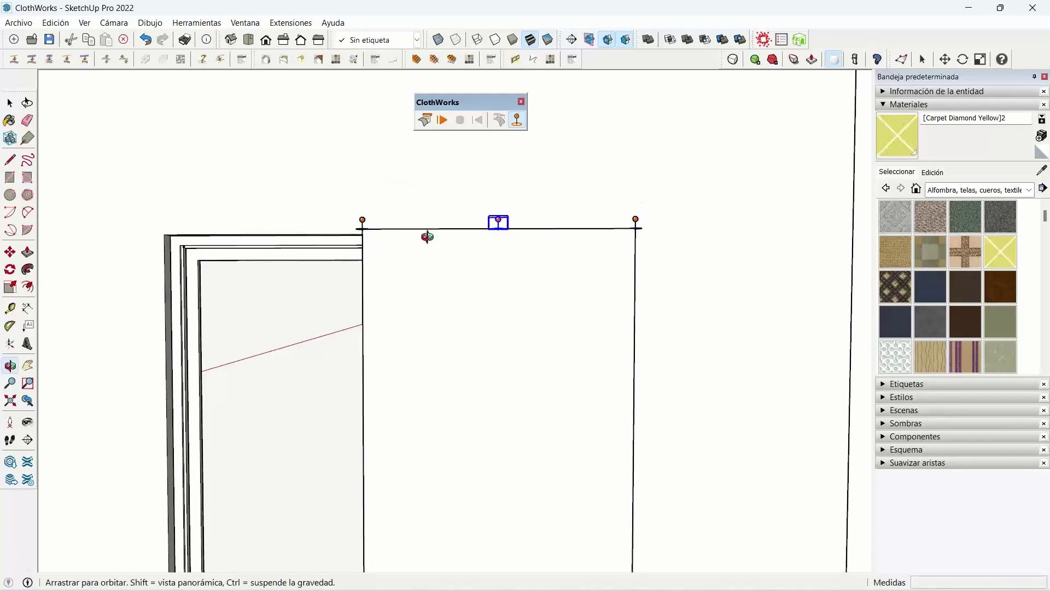
left_click(430, 235)
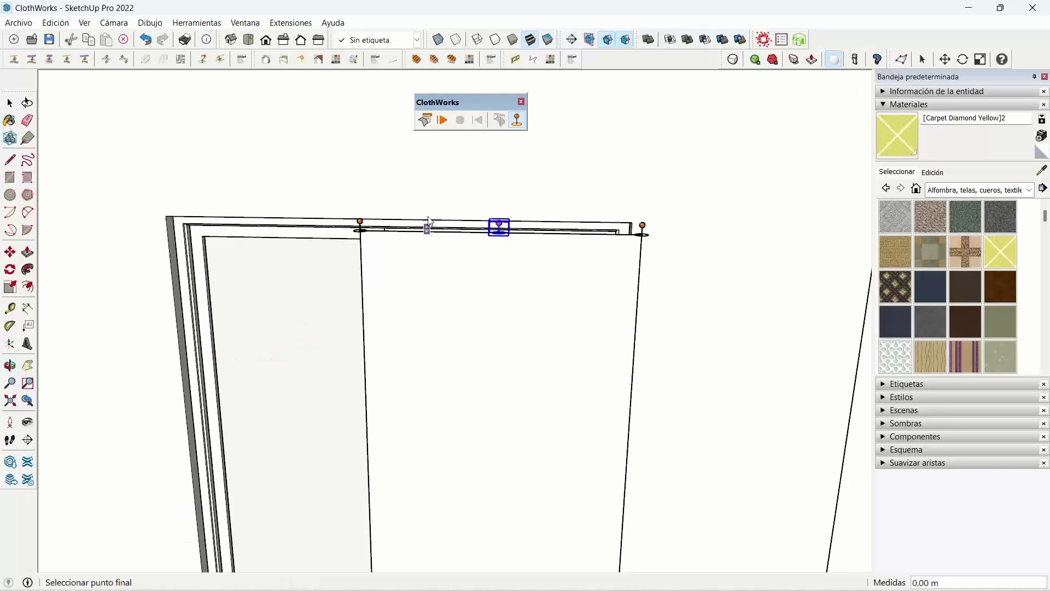
left_click(430, 221)
left_click(573, 233)
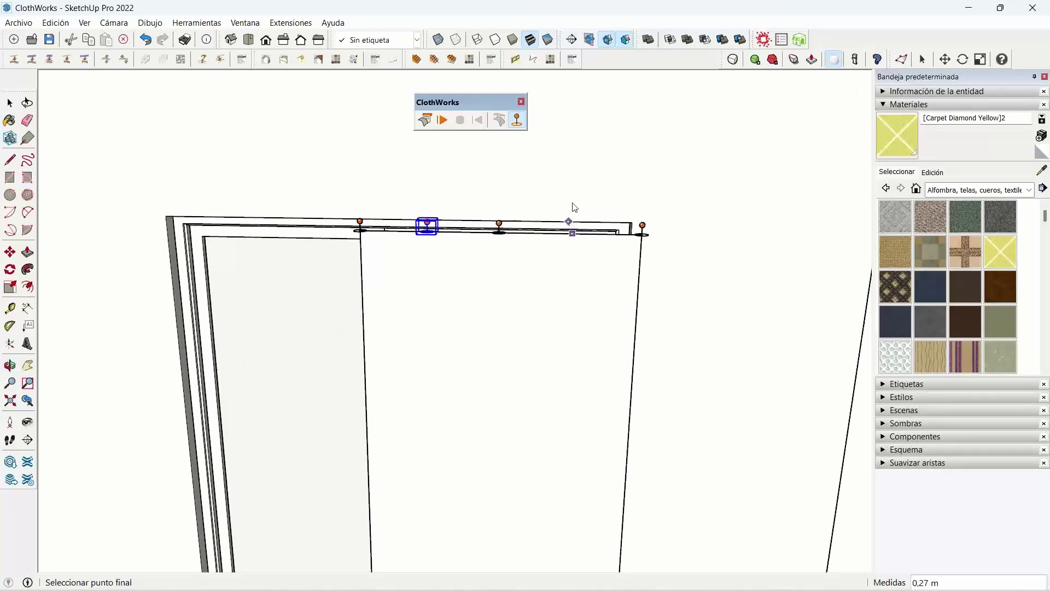
left_click(575, 203)
Check the pins from another angle, then select the curtain panel and open ClothWorks UI.
mouse_move(494, 306)
middle_mouse_down()
mouse_move(816, 315)
mouse_move(822, 335)
mouse_move(766, 334)
middle_mouse_up()
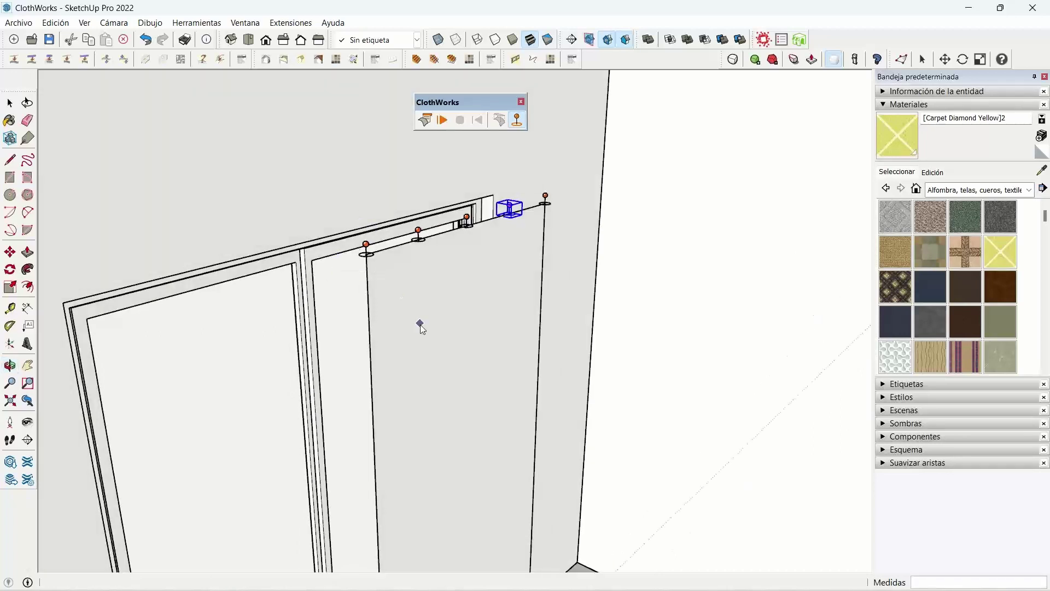
scroll(420, 324, "down", 1)
mouse_move(420, 324)
middle_mouse_down()
mouse_move(518, 332)
mouse_move(544, 258)
middle_mouse_up()
key("space")
left_click(503, 257)
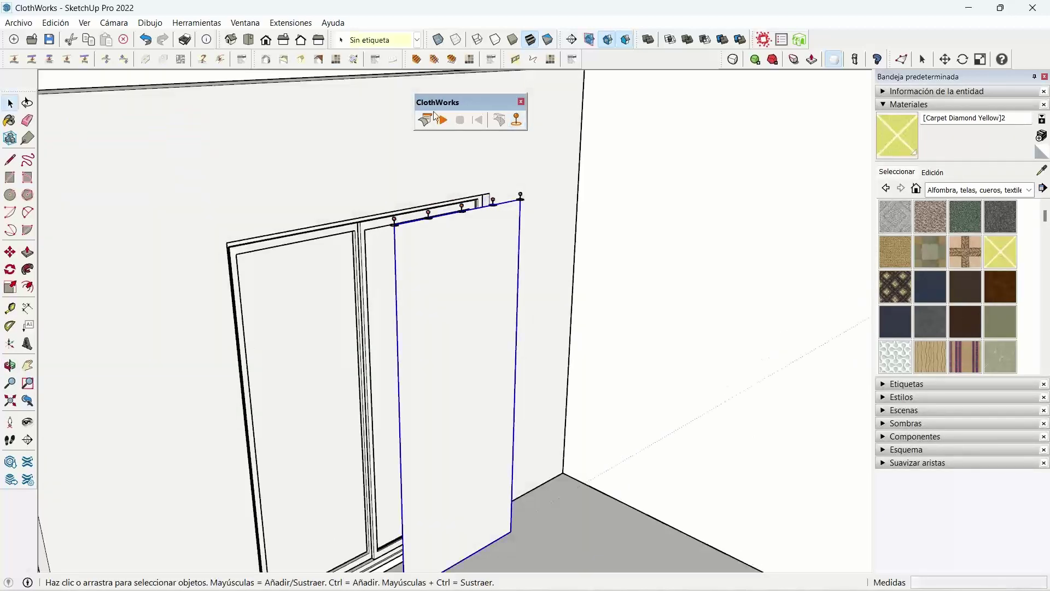
left_click(425, 120)
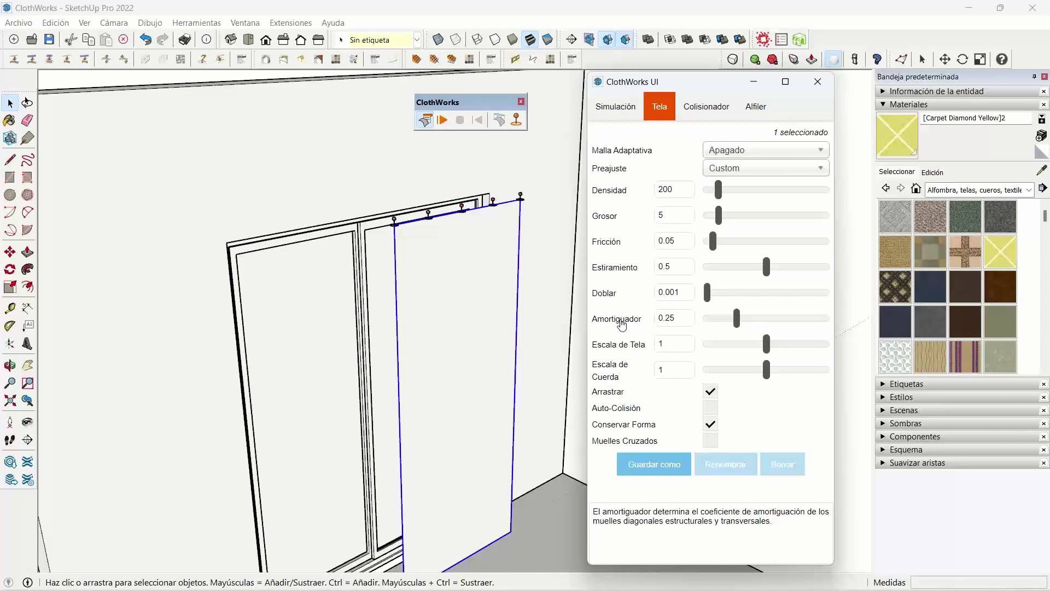
Tick Auto-Colisión for the curtain, review the Simulación tab, close ClothWorks UI, and exit the group.
left_click(710, 407)
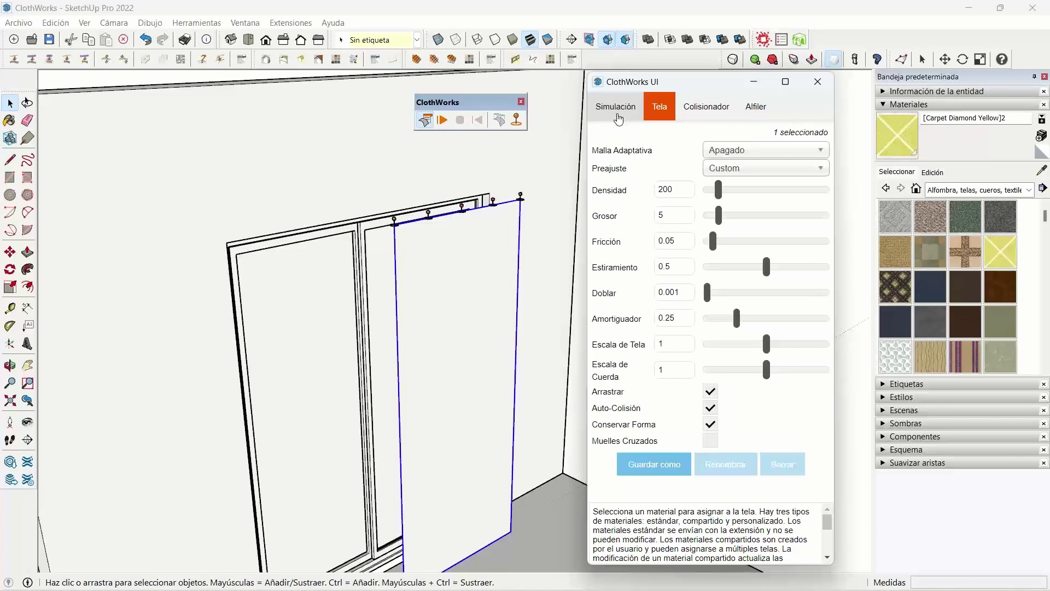
left_click(618, 119)
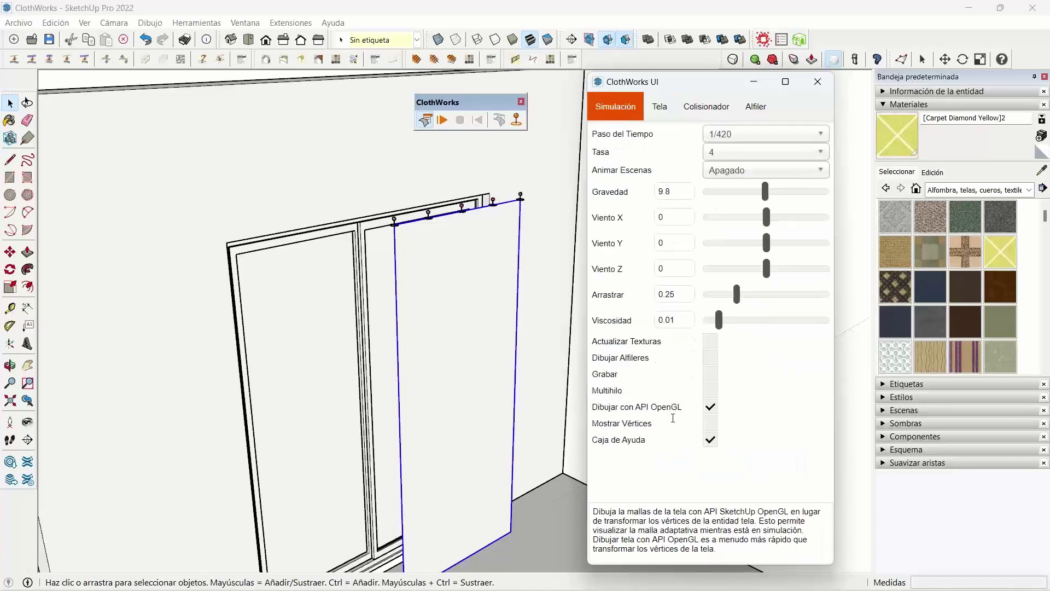
left_click(661, 120)
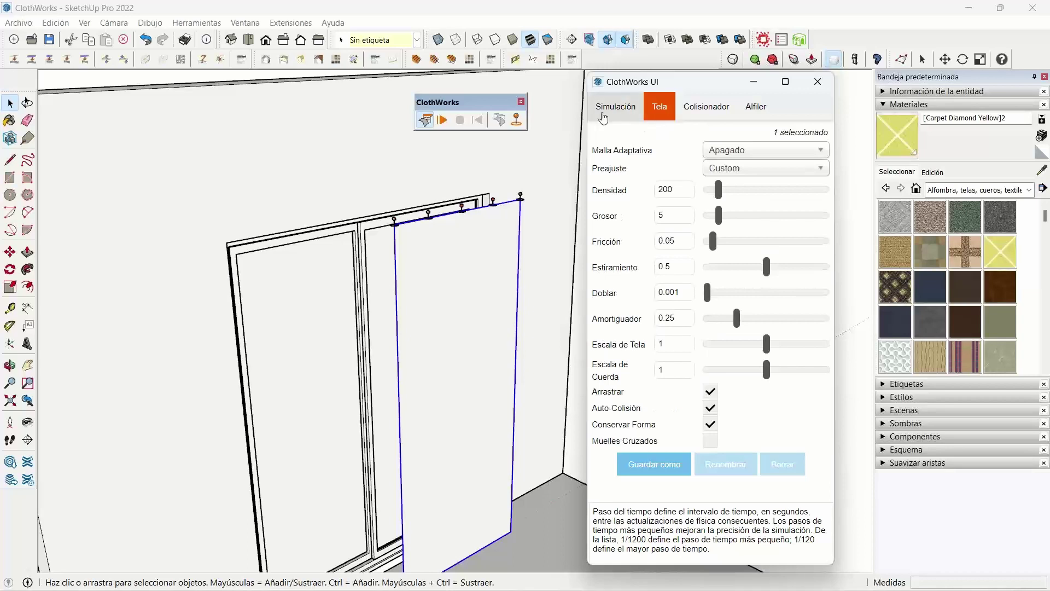
left_click(815, 83)
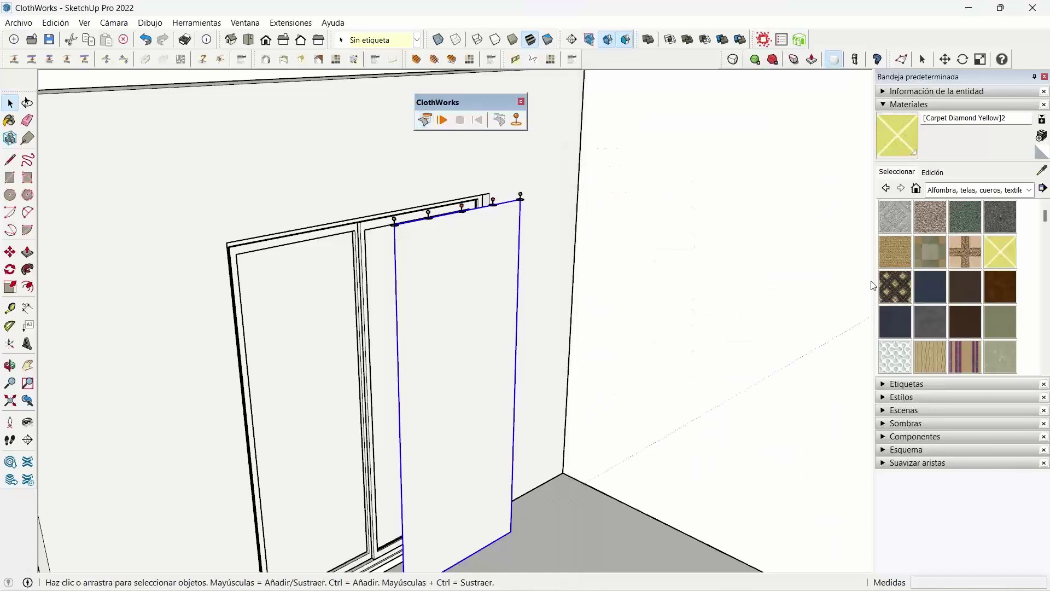
double_click(453, 317)
left_click(623, 270)
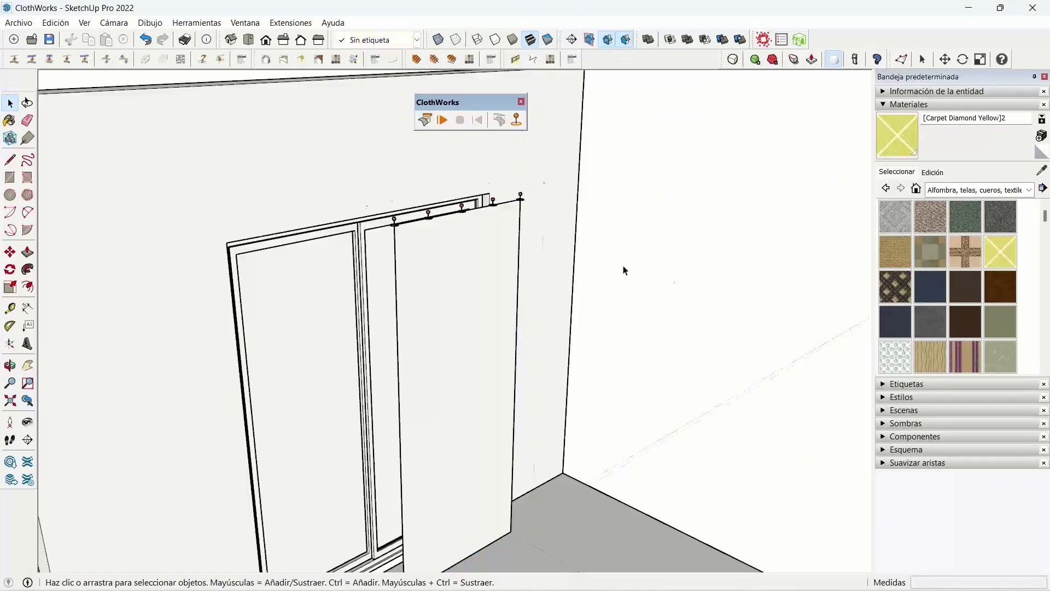
Create a ClothWorks cloth from the curtain panel at resolution 8000 and enter the group.
right_click(460, 289)
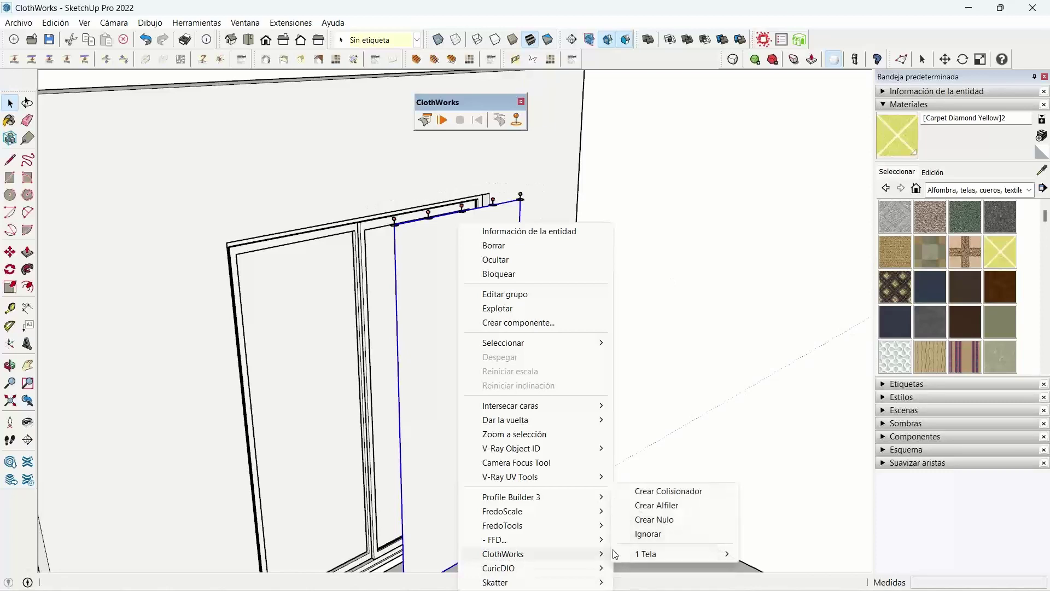
mouse_move(644, 554)
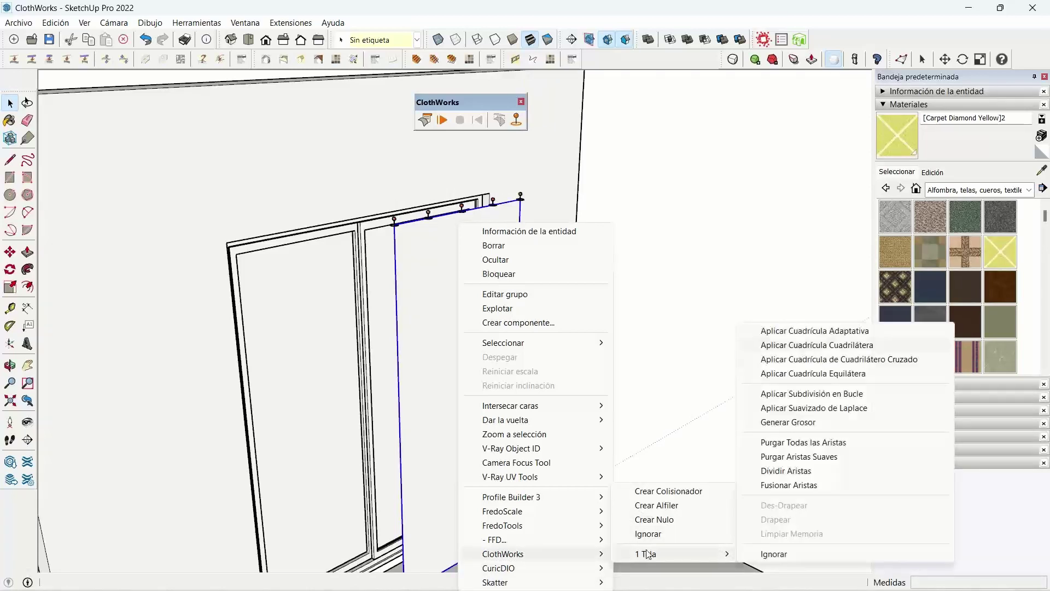
left_click(832, 345)
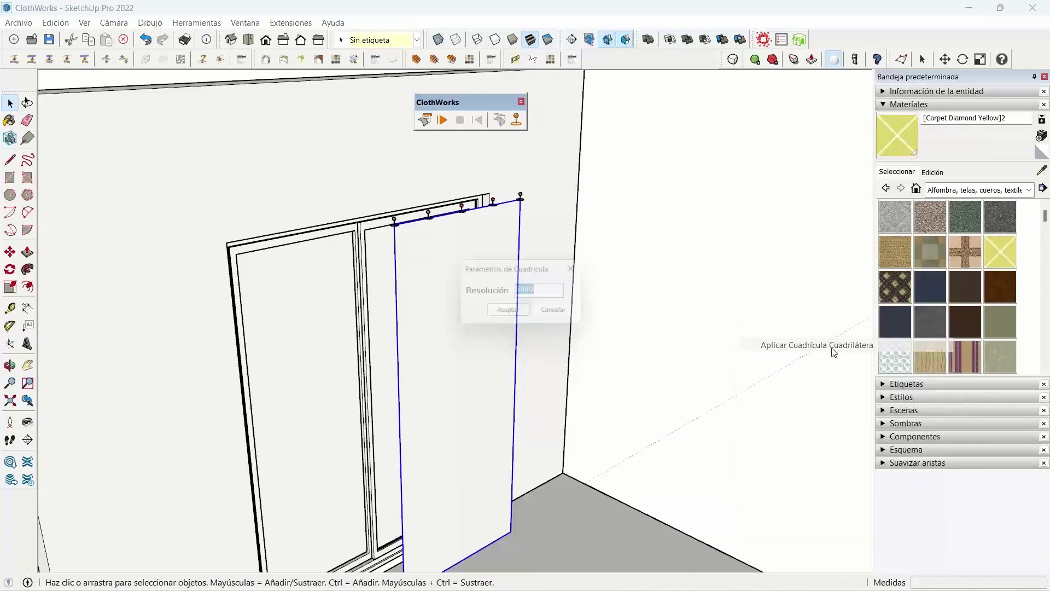
left_click(507, 310)
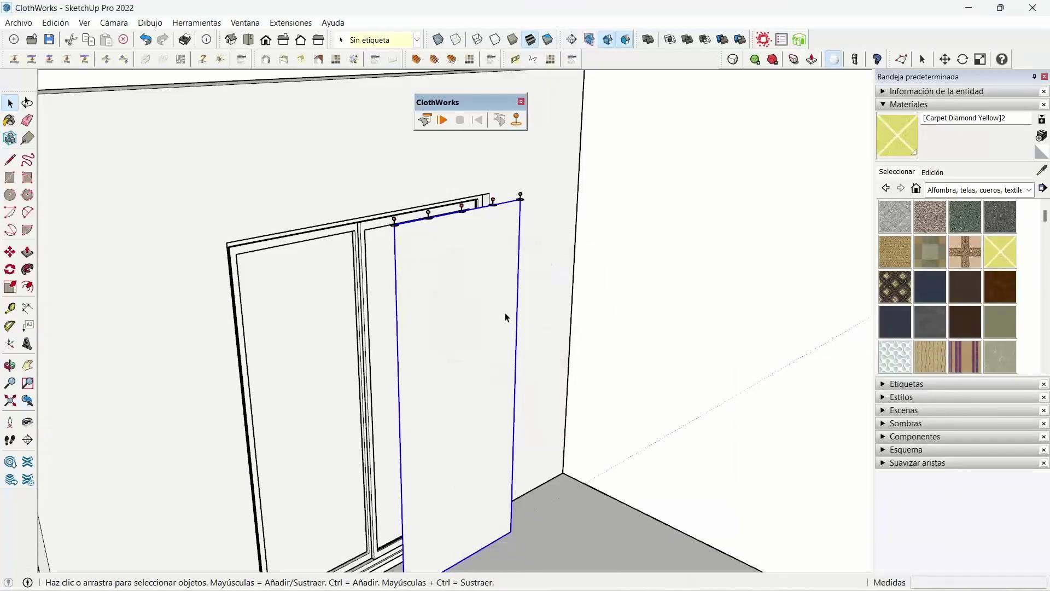
double_click(446, 309)
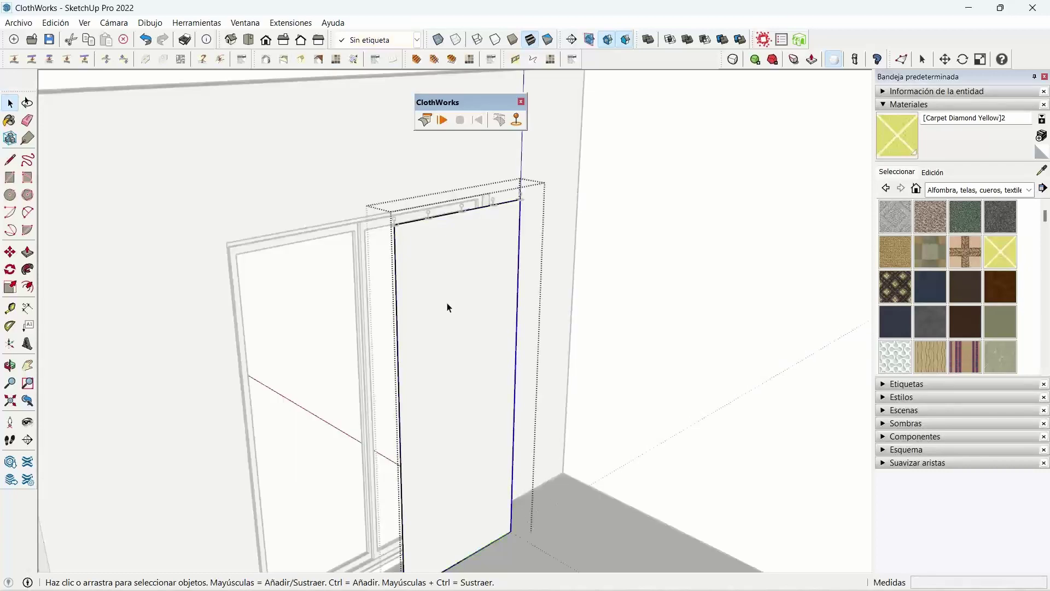
Paint the curtain cloth face with the Tapicería a rayas multicolores striped material.
left_click(447, 307)
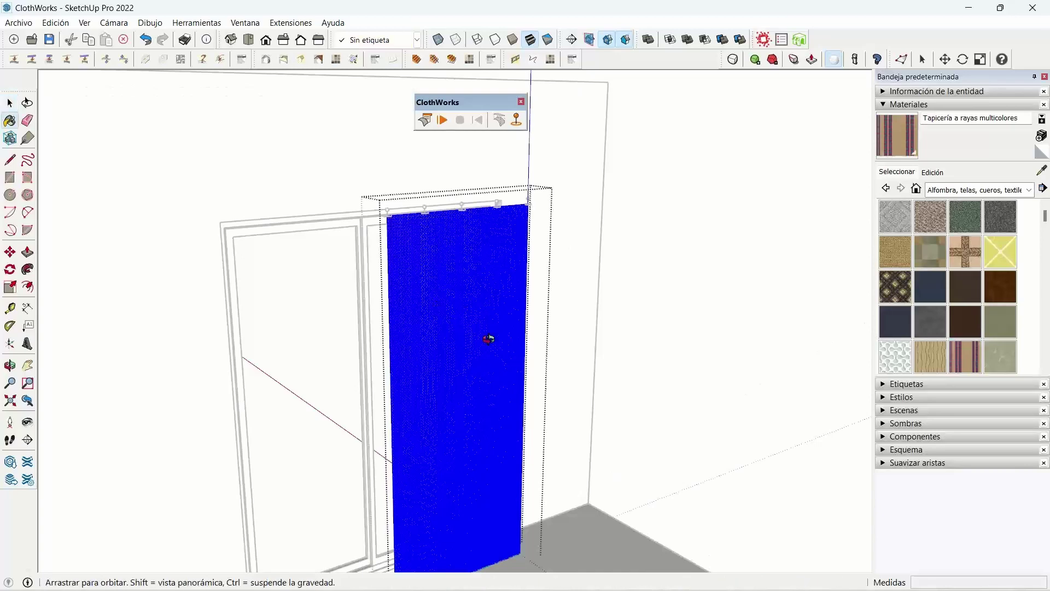
mouse_move(488, 339)
middle_mouse_down()
mouse_move(480, 333)
mouse_move(839, 99)
mouse_move(678, 149)
mouse_move(787, 344)
mouse_move(164, 251)
mouse_move(393, 196)
middle_mouse_up()
scroll(436, 224, "up", 5)
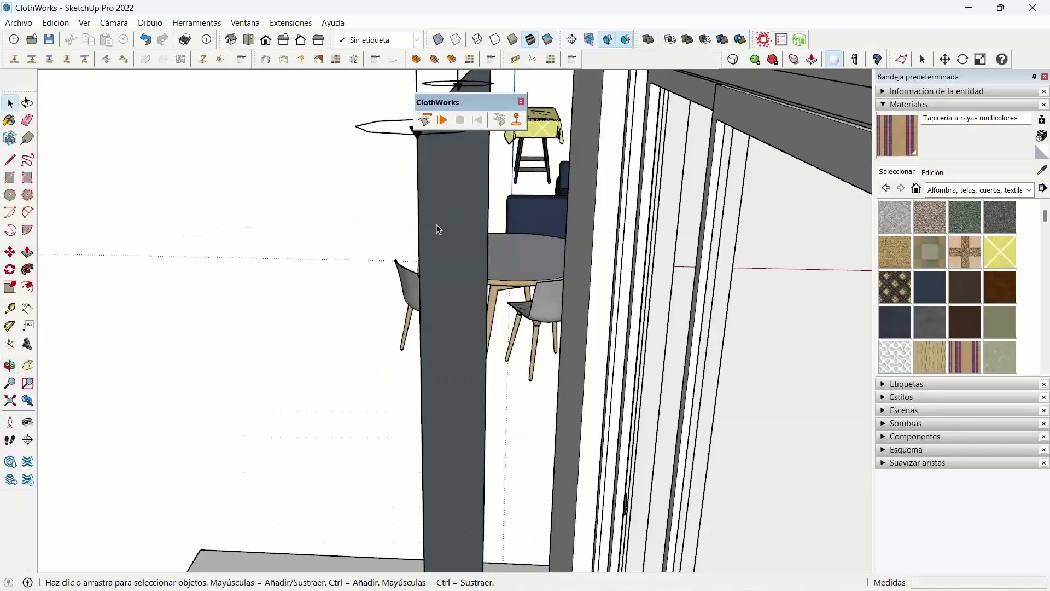
key("b")
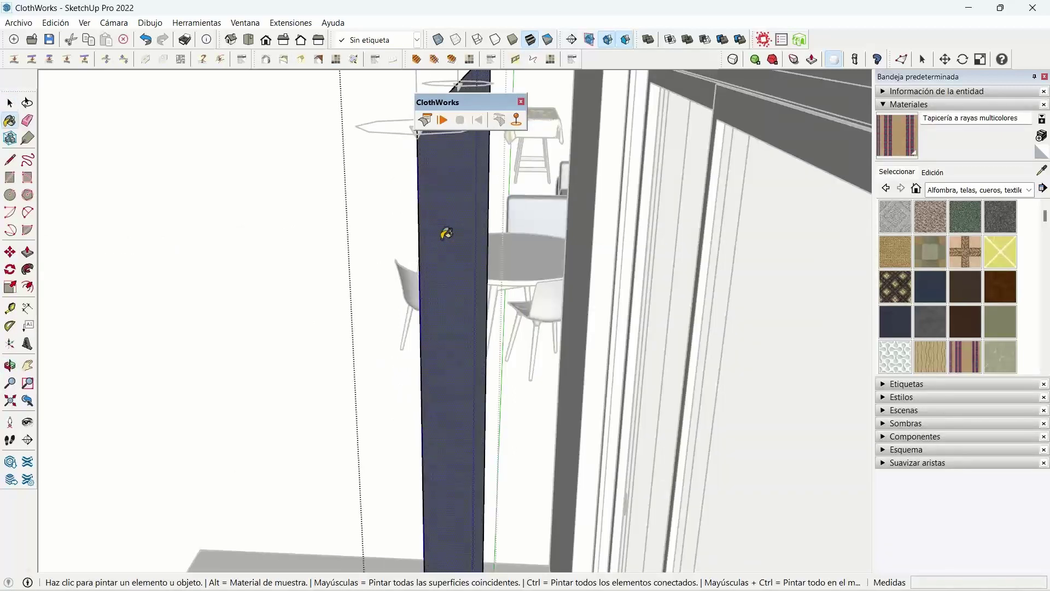
left_click(446, 234)
middle_click_drag(446, 233, 426, 252)
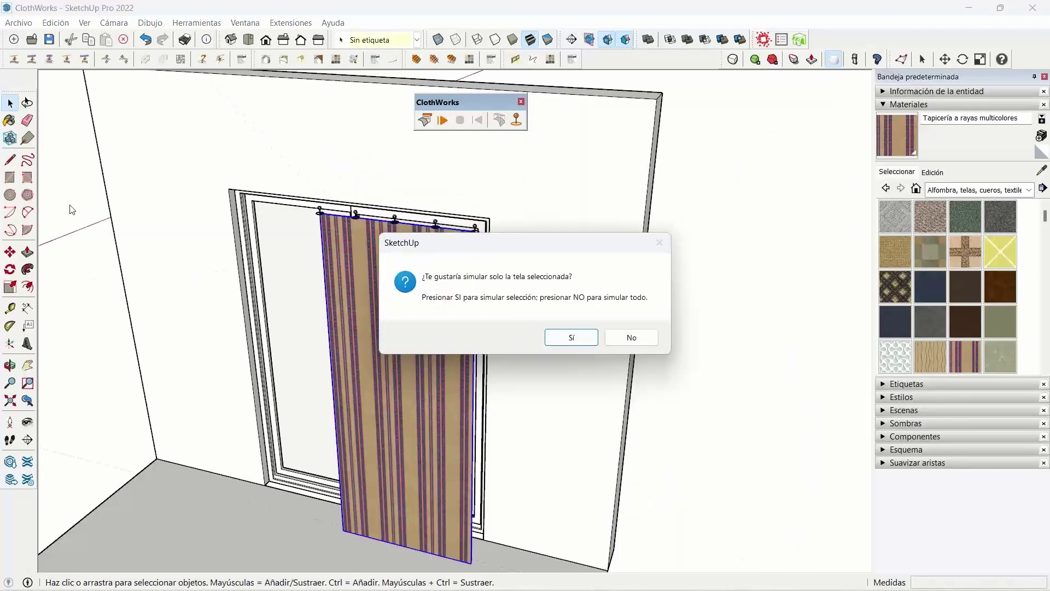
Simulate only the curtain, orbit while it drapes, then window-select the pins along its top.
left_click(573, 335)
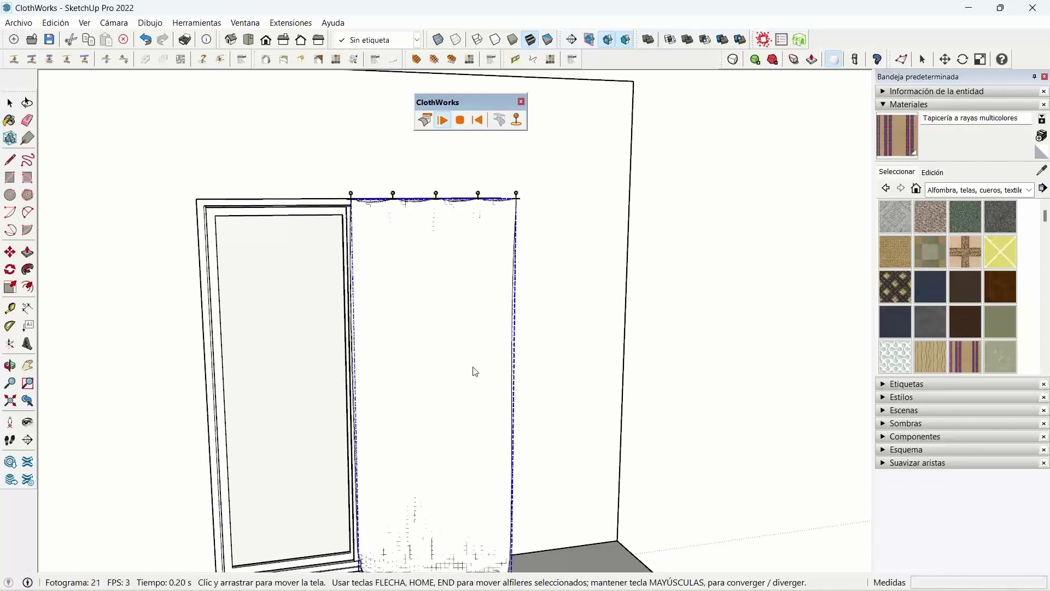
middle_click_drag(548, 409, 638, 304)
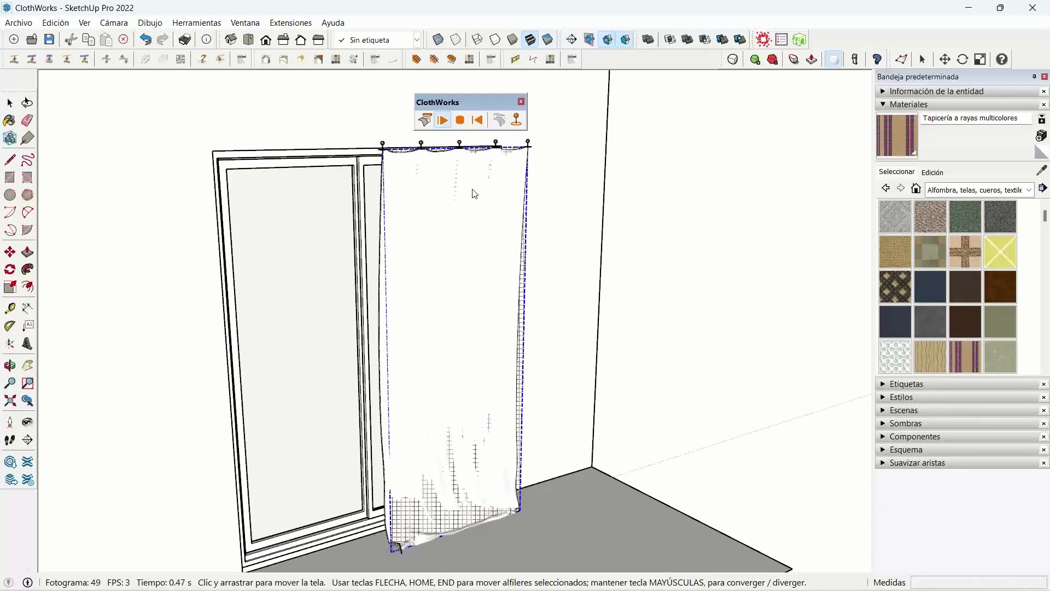
middle_click_drag(472, 281, 442, 238)
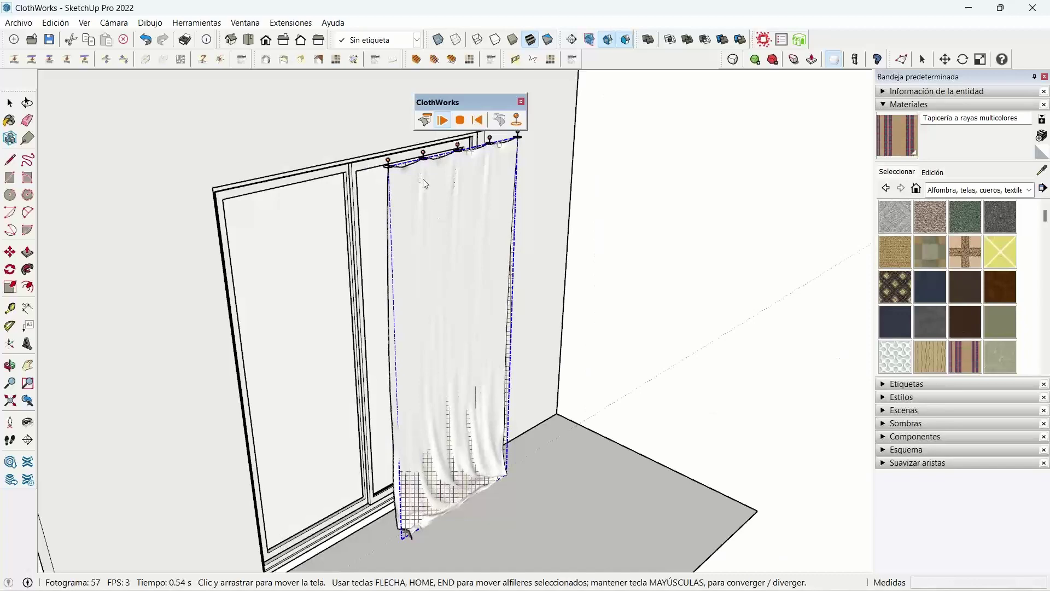
middle_click_drag(434, 274, 402, 295)
left_click_drag(352, 258, 572, 333)
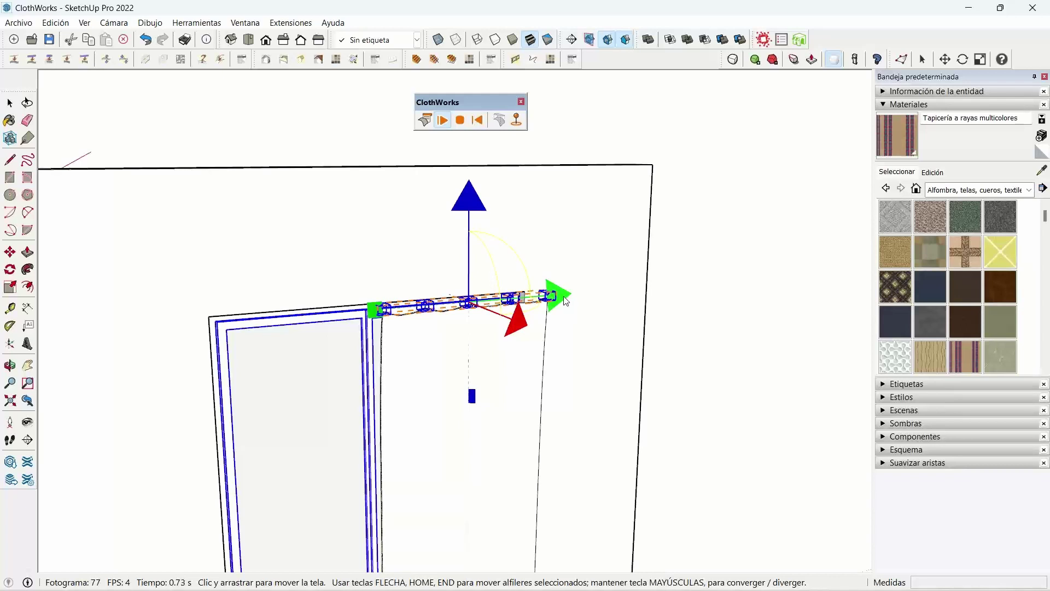
Slide the selected curtain pins along the rod while the simulation runs.
mouse_move(565, 296)
left_mouse_down()
mouse_move(582, 299)
mouse_move(531, 304)
left_mouse_up()
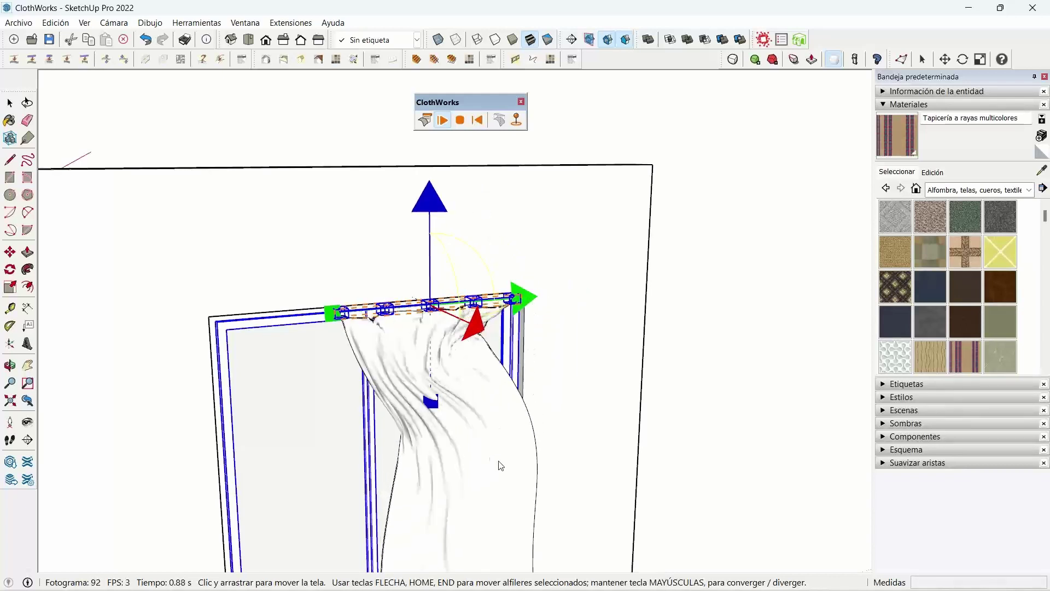
middle_click_drag(499, 462, 534, 443)
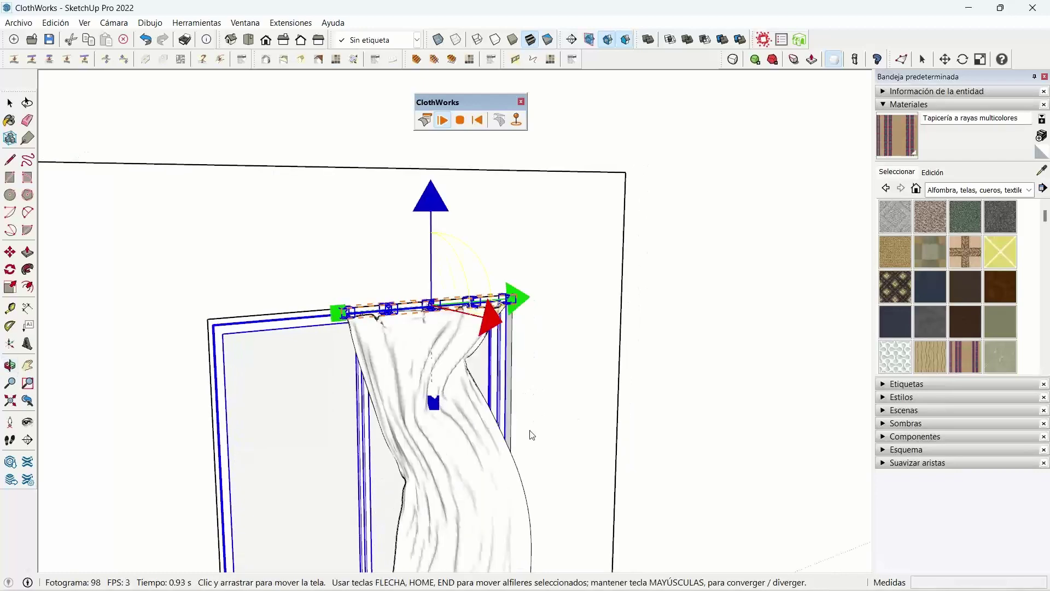
middle_click_drag(614, 454, 678, 280)
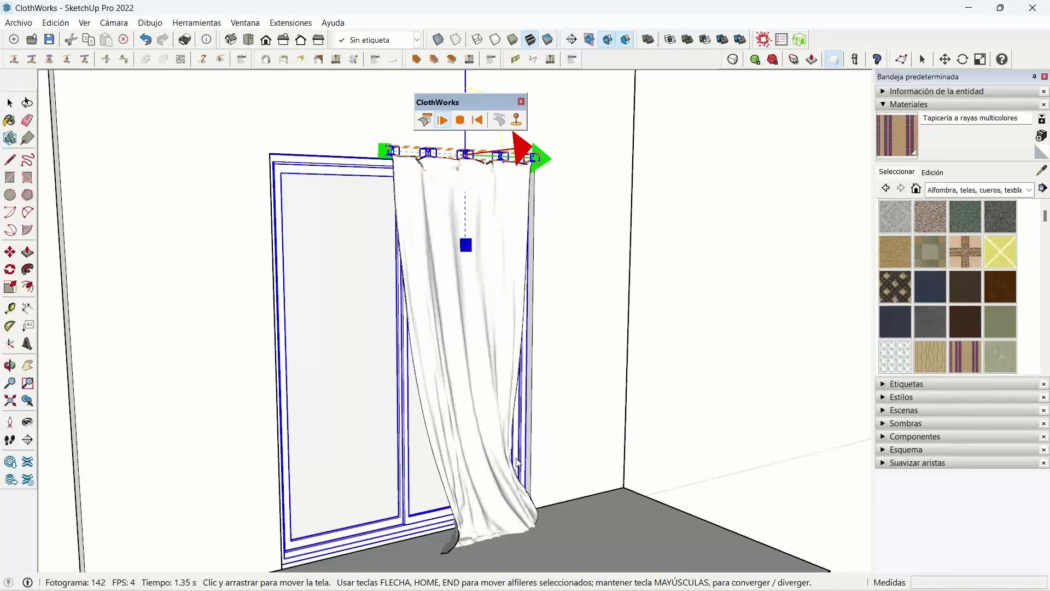
mouse_move(519, 463)
middle_mouse_down()
mouse_move(561, 275)
mouse_move(544, 215)
middle_mouse_up()
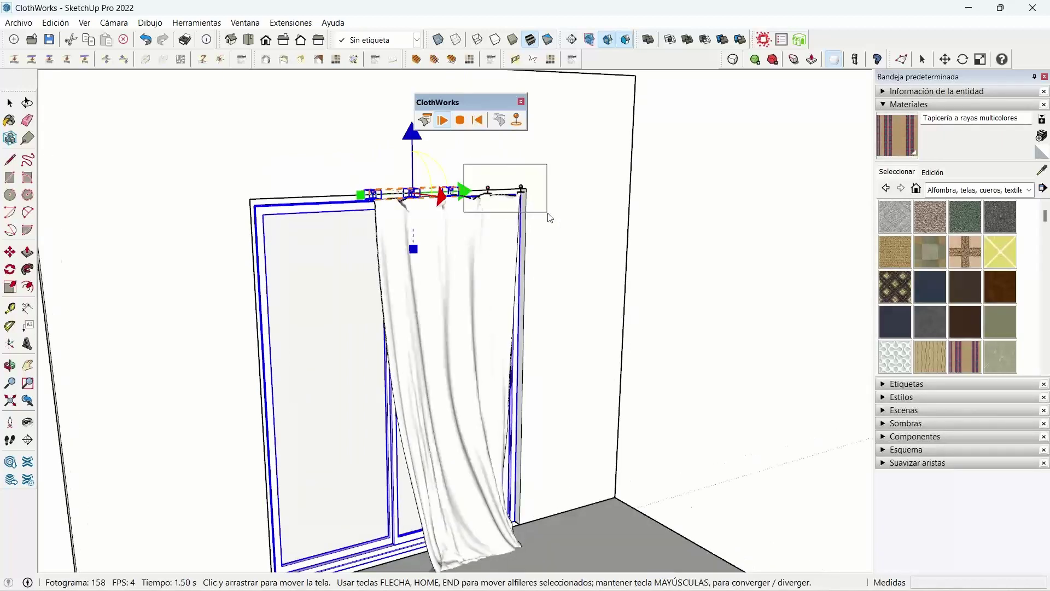
Spread the right-end pins leftward along the rod and stop the simulation.
left_click_drag(550, 217, 424, 191)
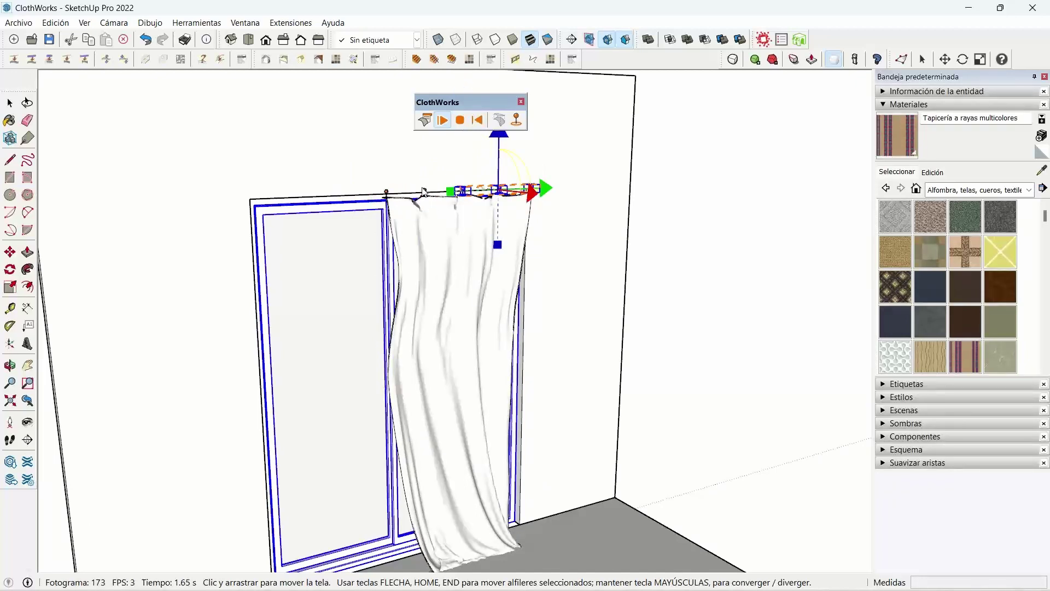
left_click_drag(425, 192, 693, 203, "shift")
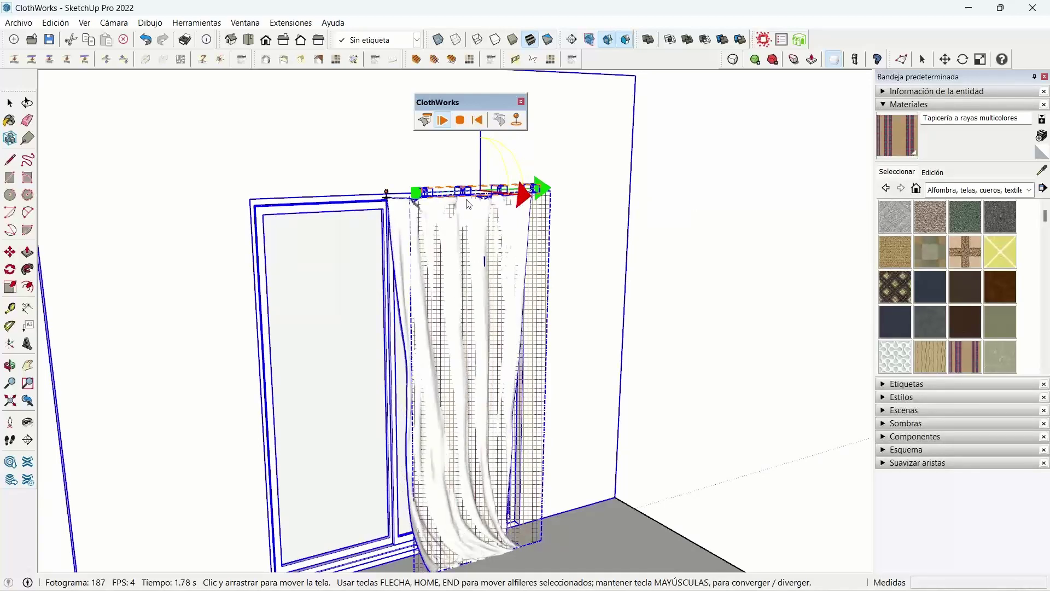
key("space")
mouse_move(692, 203)
middle_mouse_down()
mouse_move(664, 187)
mouse_move(664, 172)
mouse_move(352, 263)
mouse_move(206, 140)
mouse_move(557, 290)
mouse_move(677, 267)
mouse_move(528, 224)
middle_mouse_up()
Select the finished curtain and dock the ClothWorks toolbar into the top toolbar row.
left_click(528, 223)
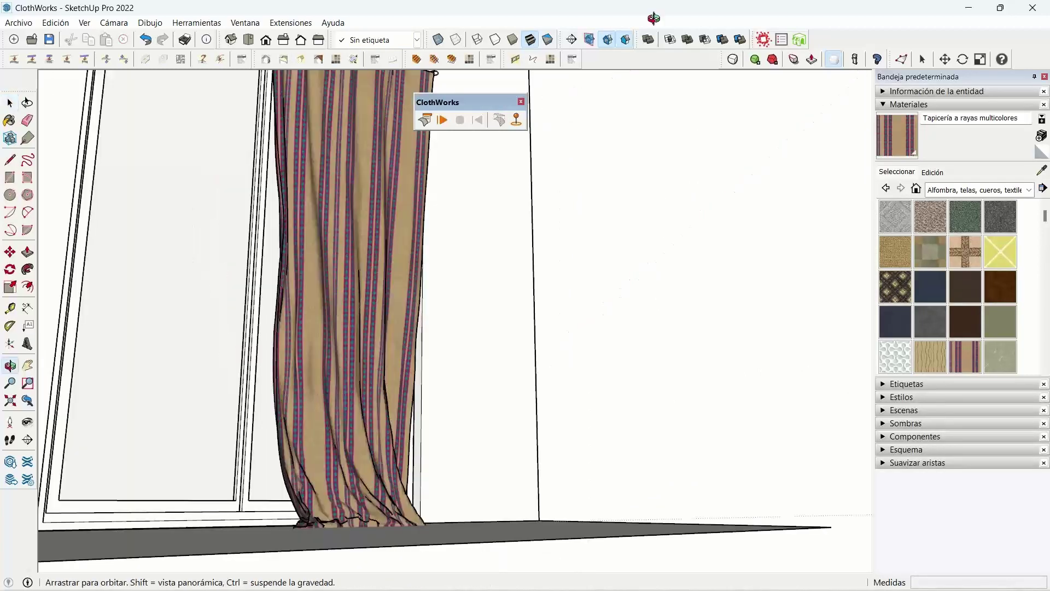
mouse_move(415, 306)
middle_mouse_down()
mouse_move(457, 335)
mouse_move(545, 326)
mouse_move(580, 300)
middle_mouse_up()
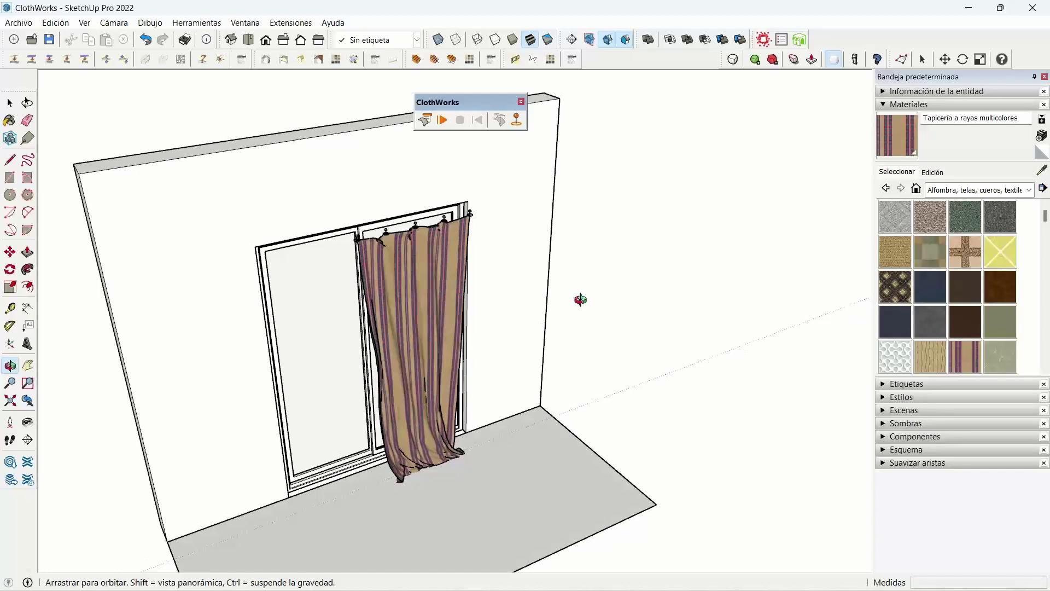
key("space")
mouse_move(580, 299)
left_mouse_down()
mouse_move(487, 135)
mouse_move(654, 49)
left_mouse_up()
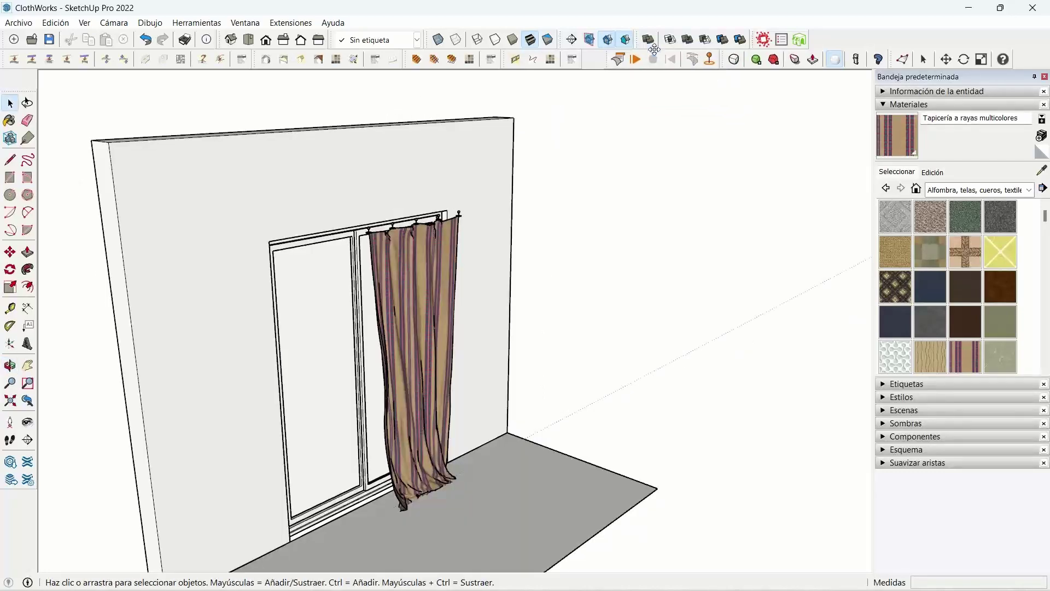
scroll(544, 217, "down", 1)
Bring the trestle table into view and inspect the tablecloth's whole mesh.
scroll(543, 217, "down", 3)
middle_click_drag(543, 217, 408, 318, "shift")
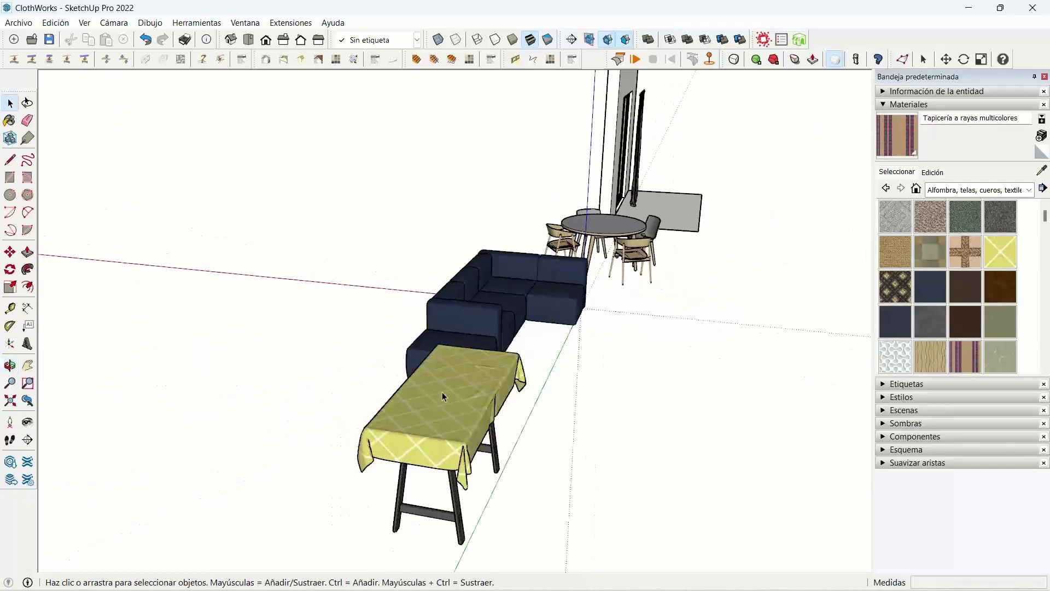
scroll(442, 392, "up", 1)
scroll(442, 392, "up", 2)
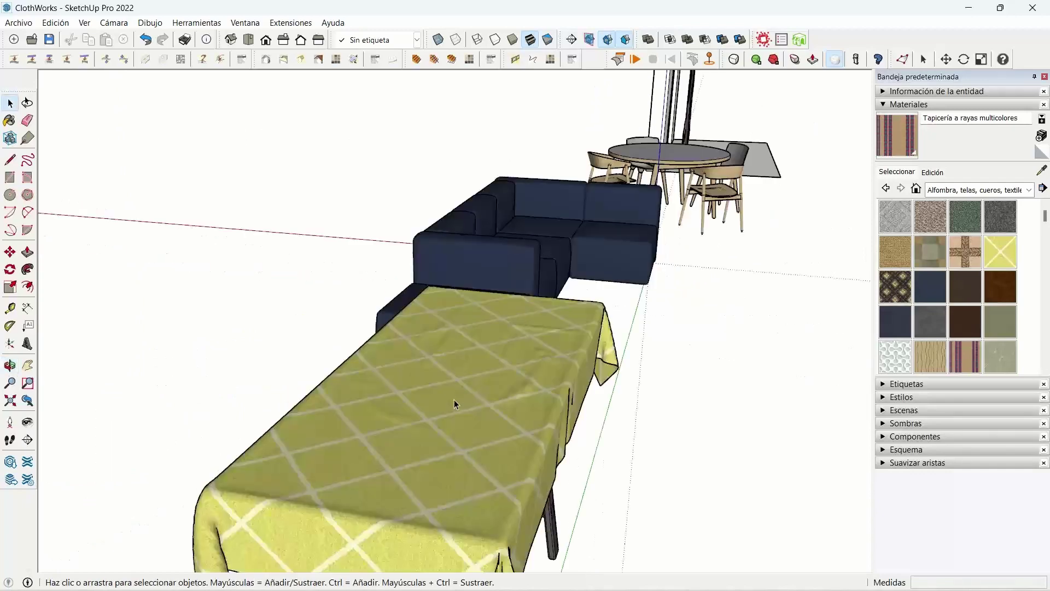
middle_click_drag(453, 399, 333, 313)
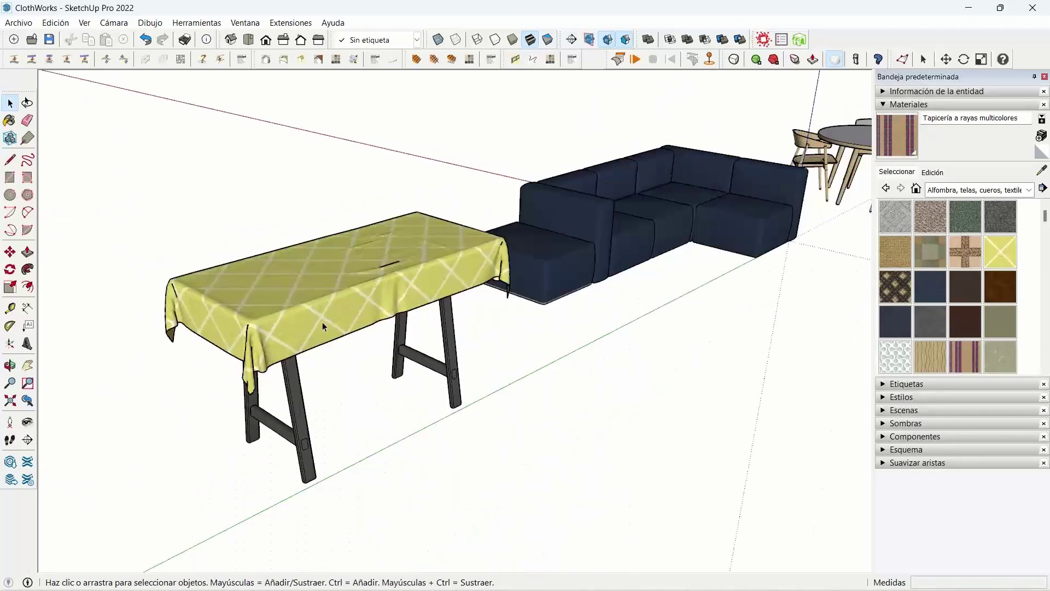
left_click(323, 323)
triple_click(323, 323)
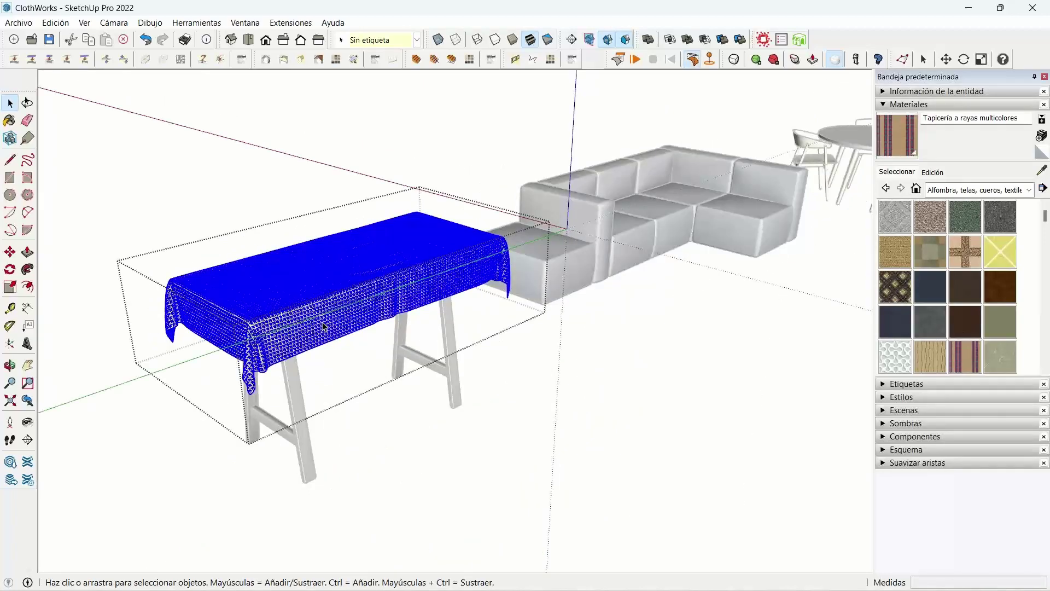
Orbit out to show sofa, dining set and door, and collapse the Materiales tray.
middle_click_drag(323, 326, 627, 461)
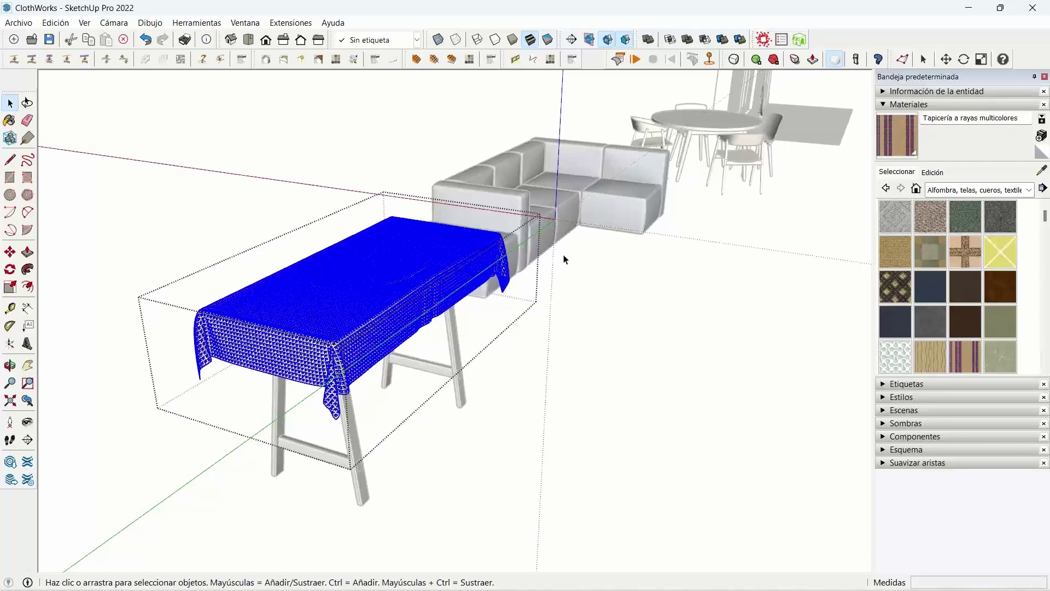
mouse_move(565, 259)
middle_mouse_down()
mouse_move(470, 313)
mouse_move(492, 350)
middle_mouse_up()
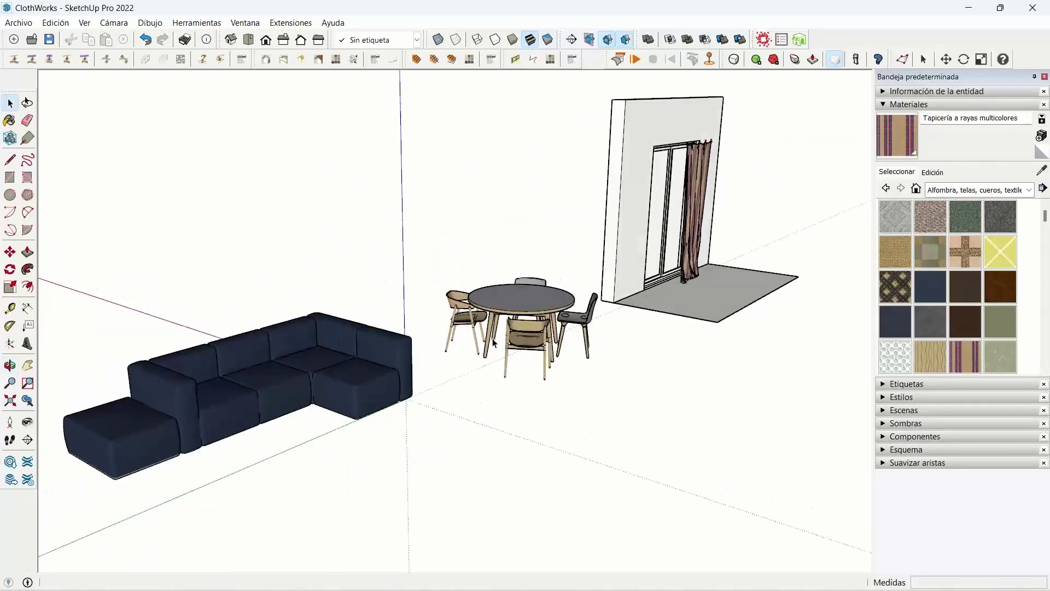
left_click(910, 105)
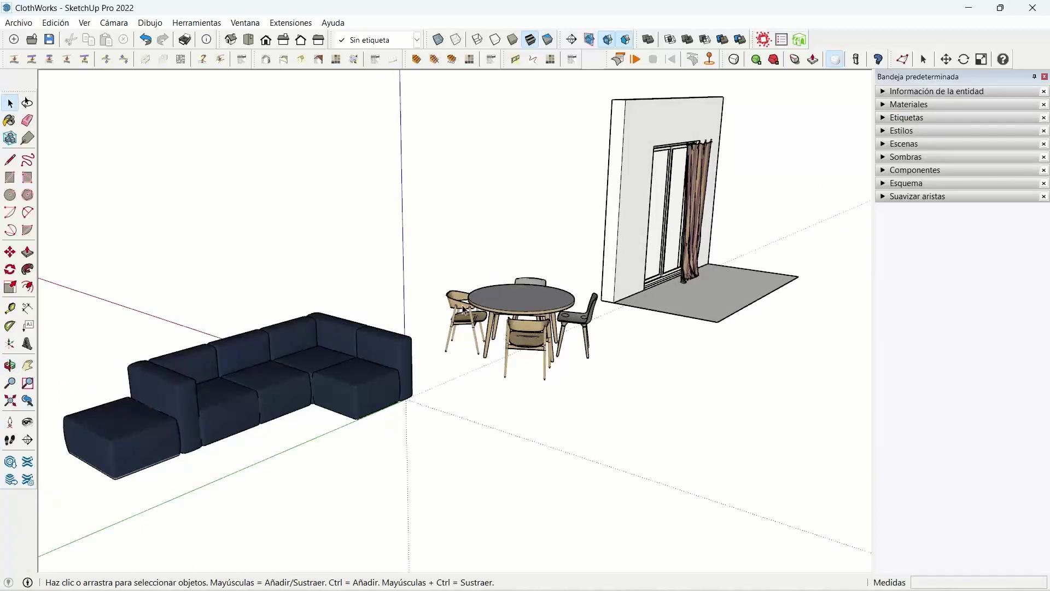